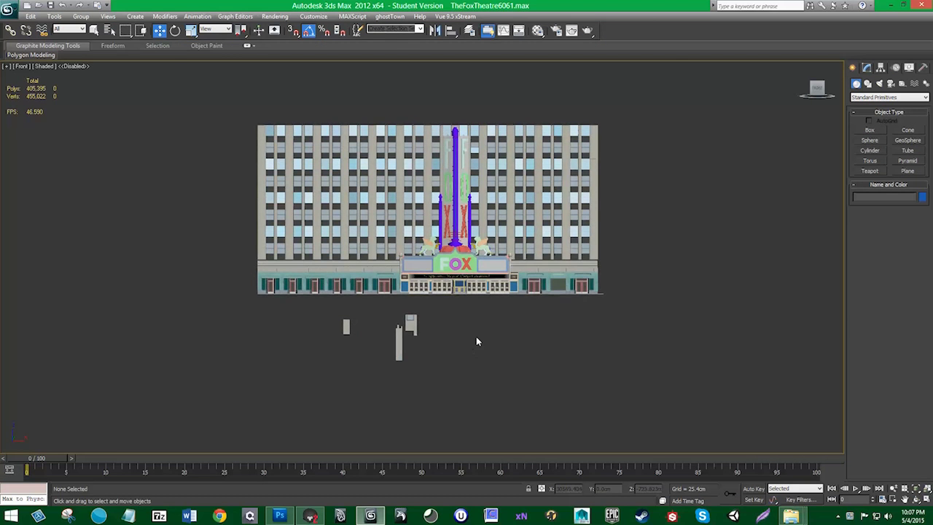
- Select all objects on the FoxSignBig layer and isolate them from the rest of the building
scroll(476, 336, up, 3)
middle_drag(482, 319, 471, 338)
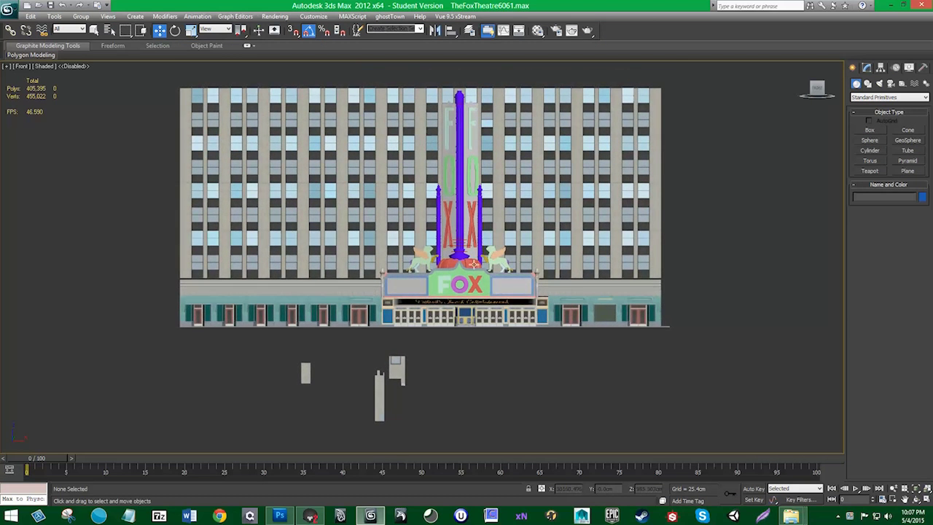
scroll(473, 272, up, 2)
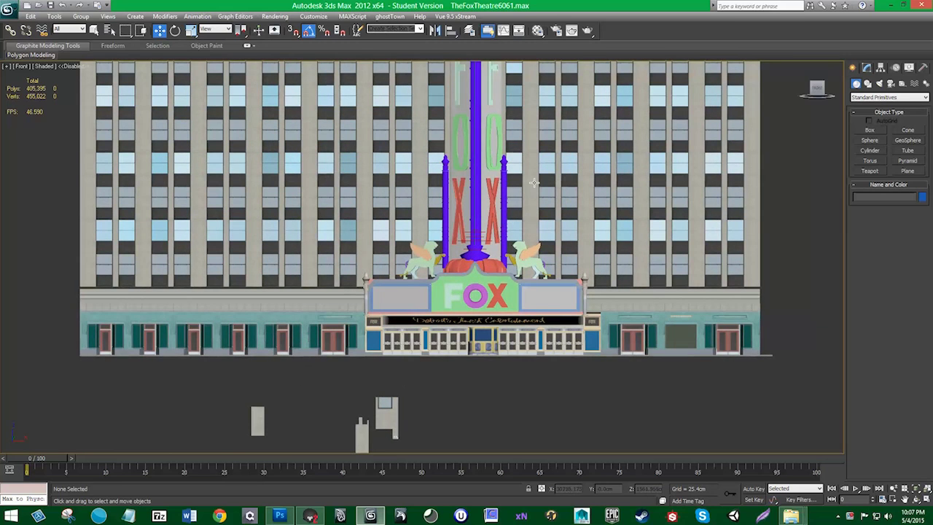
middle_drag(533, 183, 476, 247)
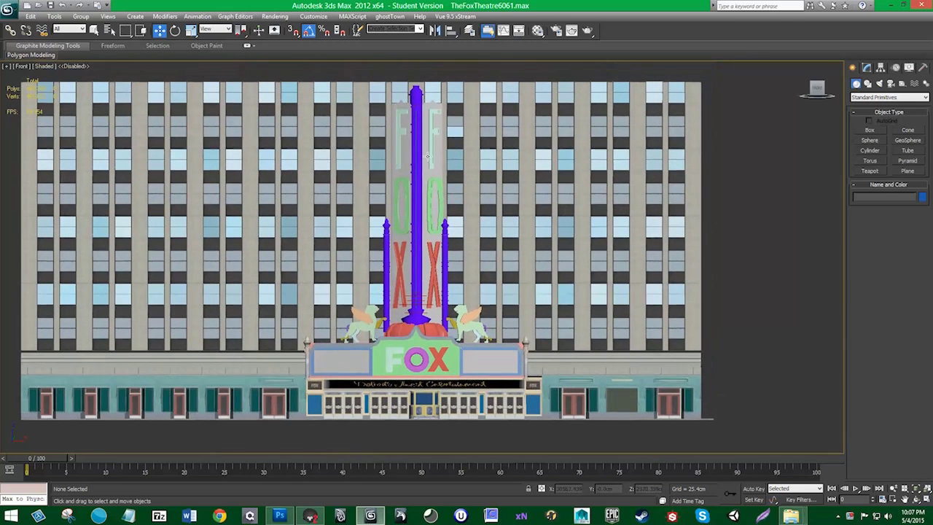
click(470, 31)
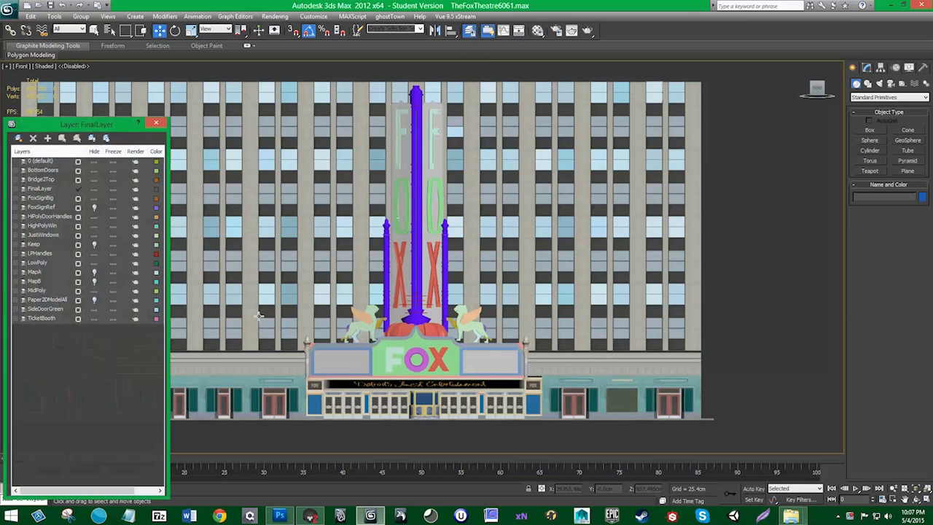
click(97, 198)
click(95, 198)
right_click(70, 200)
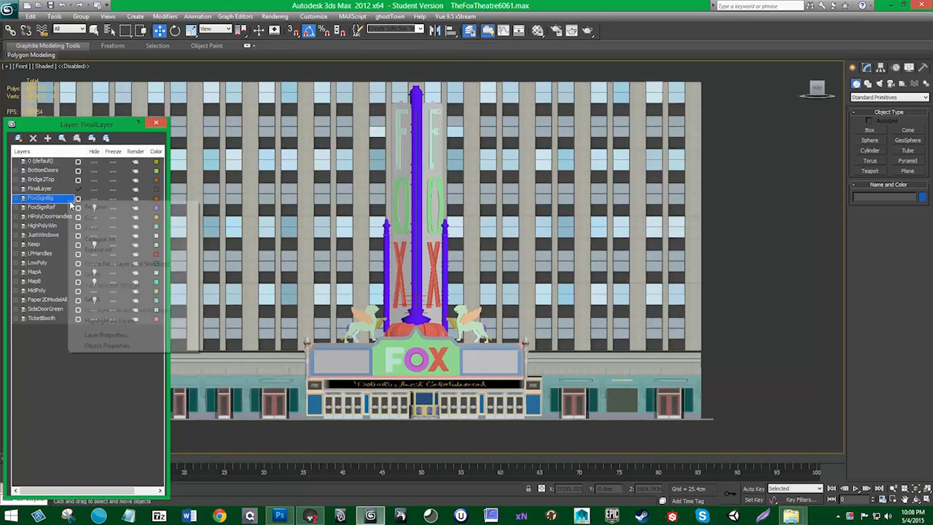
click(88, 299)
right_click(443, 232)
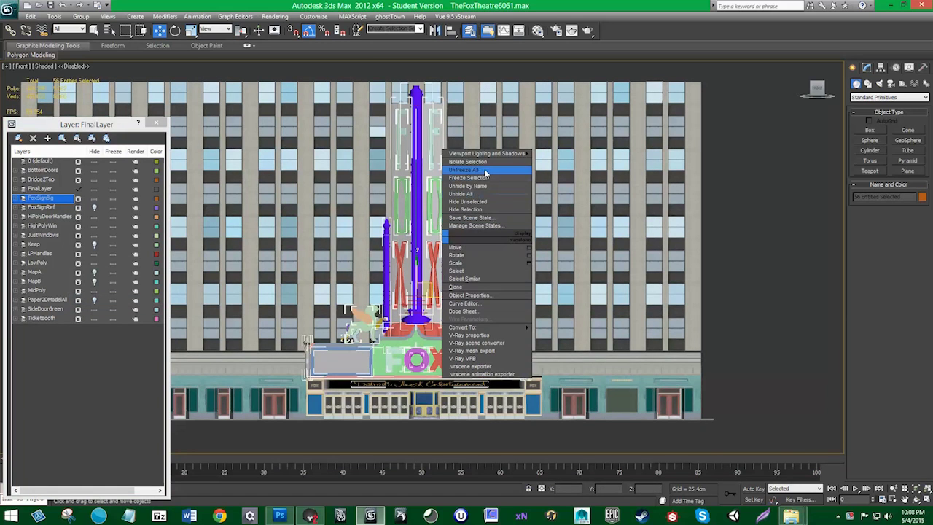
click(484, 162)
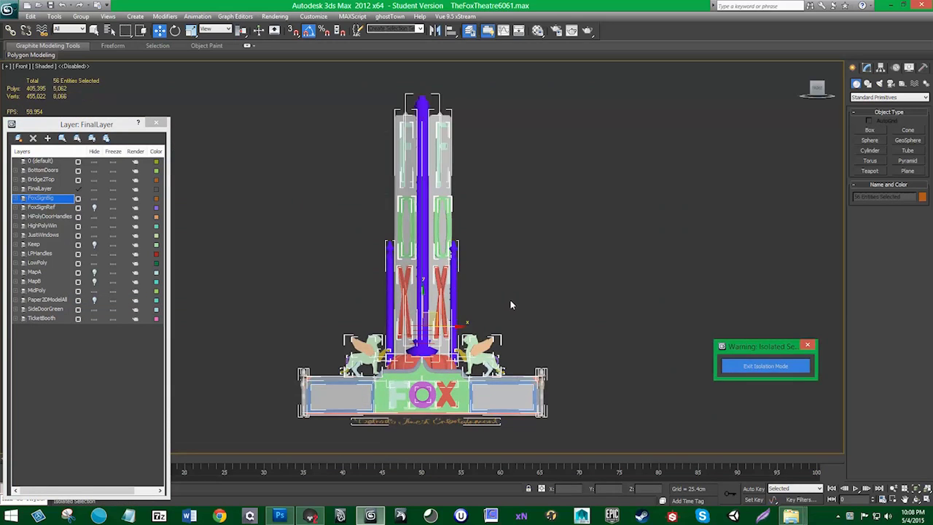
- Examine the isolated theatre sign in a perspective view and exit isolation mode
click(519, 320)
alt+middle_drag(519, 319, 403, 393)
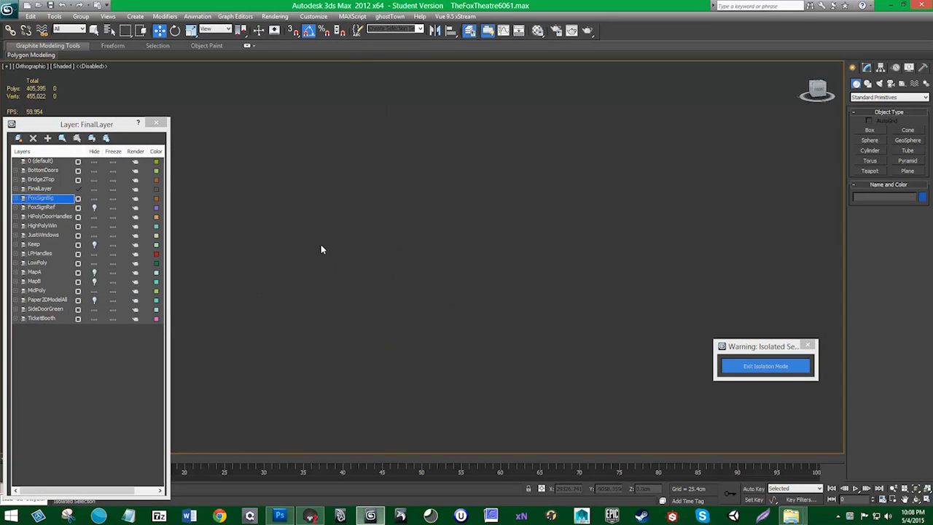
key(p)
key(z)
alt+middle_drag(321, 244, 423, 200)
middle_drag(423, 201, 449, 174)
middle_drag(449, 174, 451, 223)
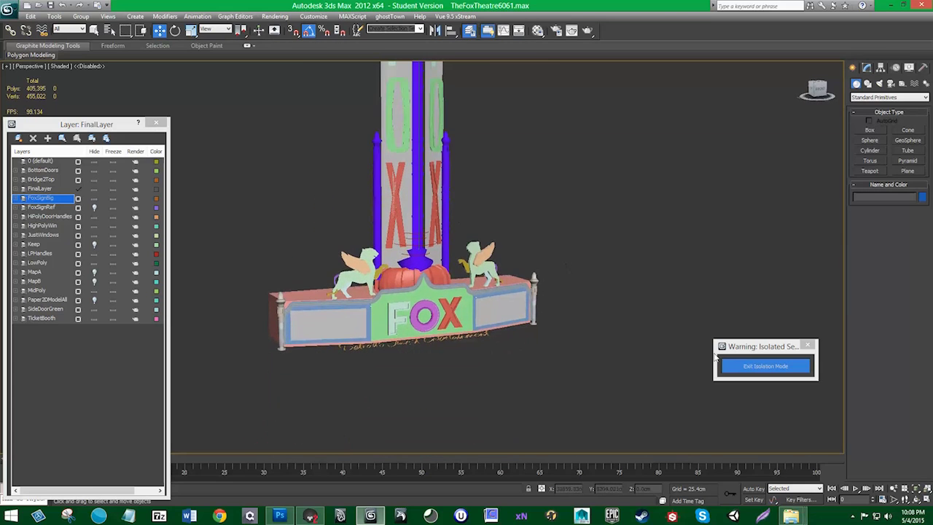
click(743, 364)
- Examine the theatre facade and the separate art deco wall pieces below it, selecting individual pieces to identify them
alt+middle_drag(341, 296, 340, 280)
scroll(369, 291, up, 5)
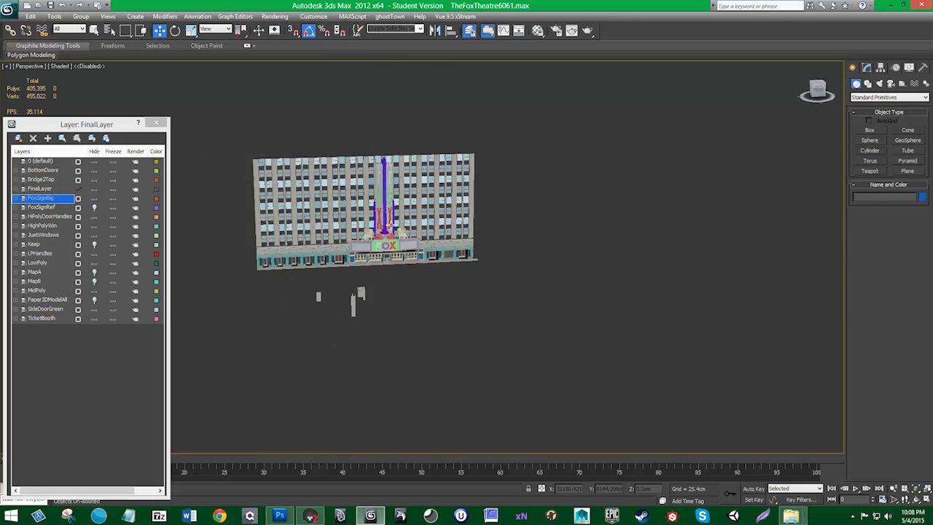
click(453, 228)
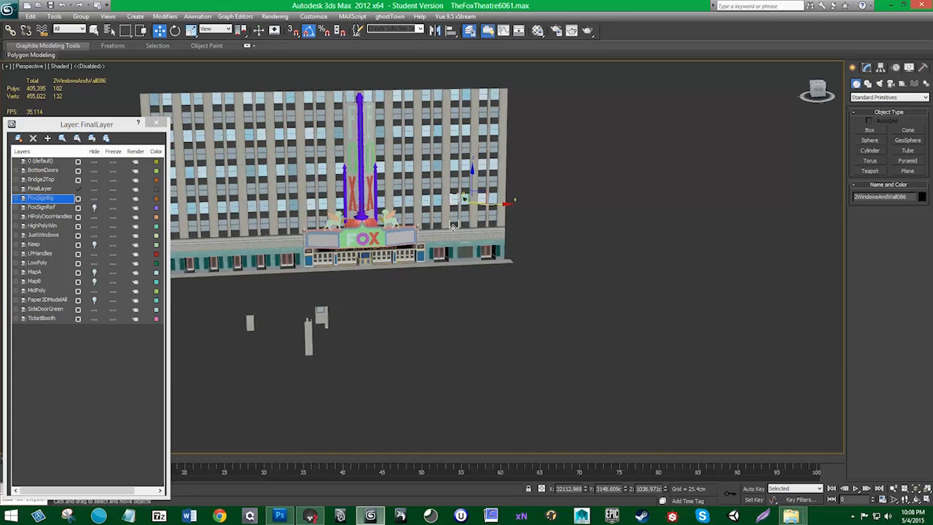
scroll(453, 228, up, 6)
scroll(386, 252, down, 5)
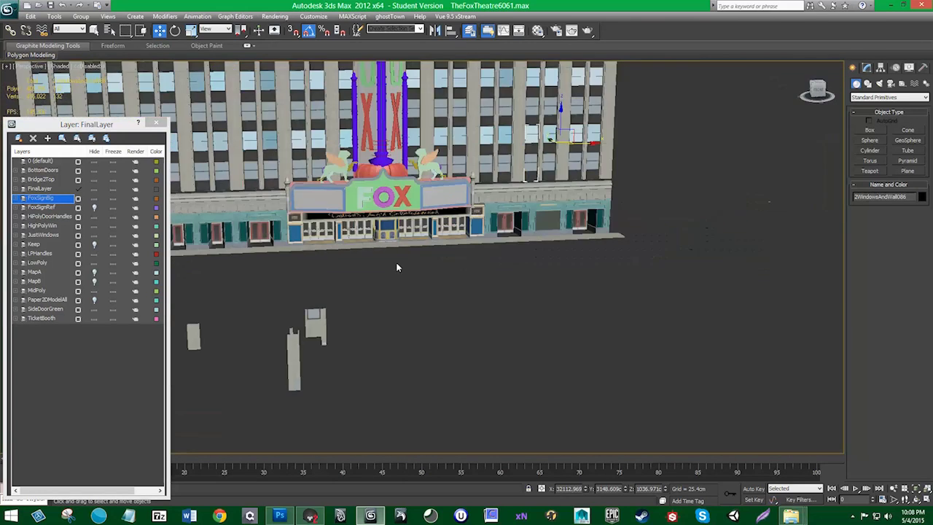
scroll(501, 186, up, 8)
click(556, 186)
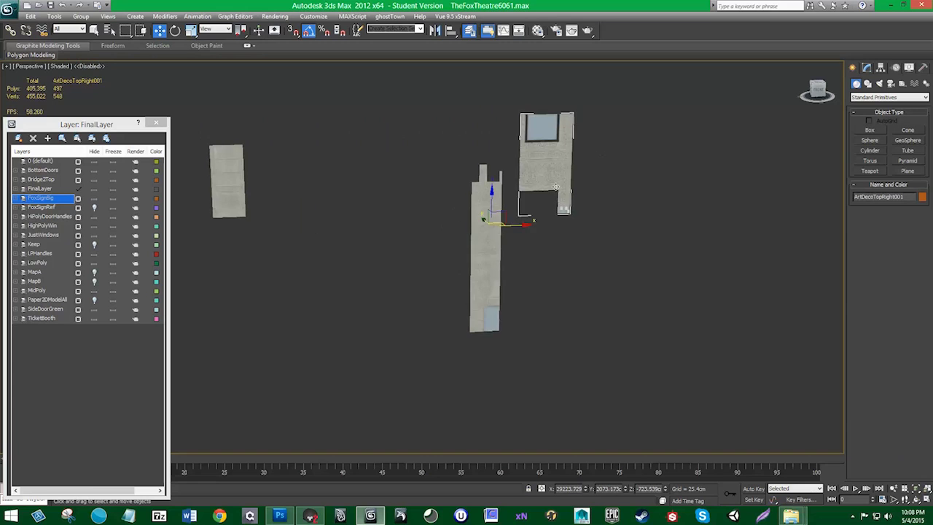
middle_drag(555, 186, 521, 227)
click(448, 303)
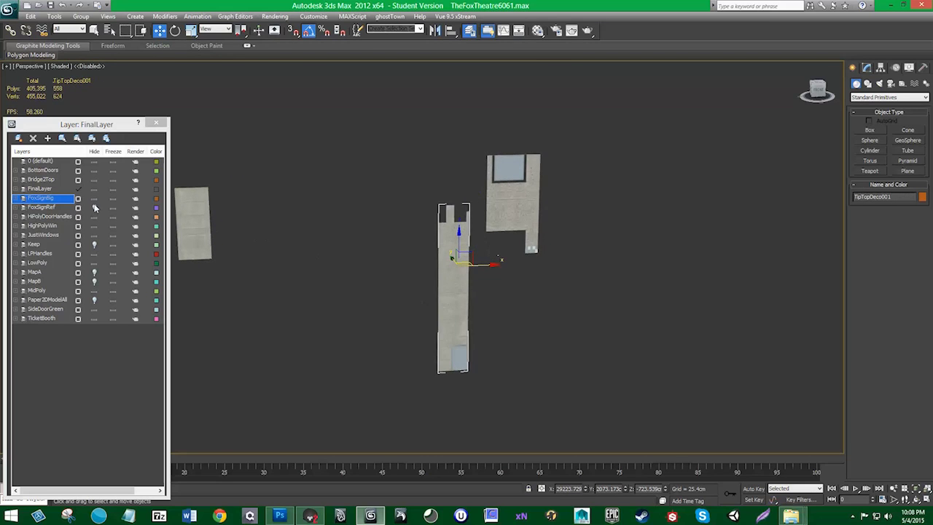
- Move the detached rectangular detail block about 503 cm along X towards the other two loose pieces
click(94, 207)
click(186, 219)
drag(304, 295, 443, 278)
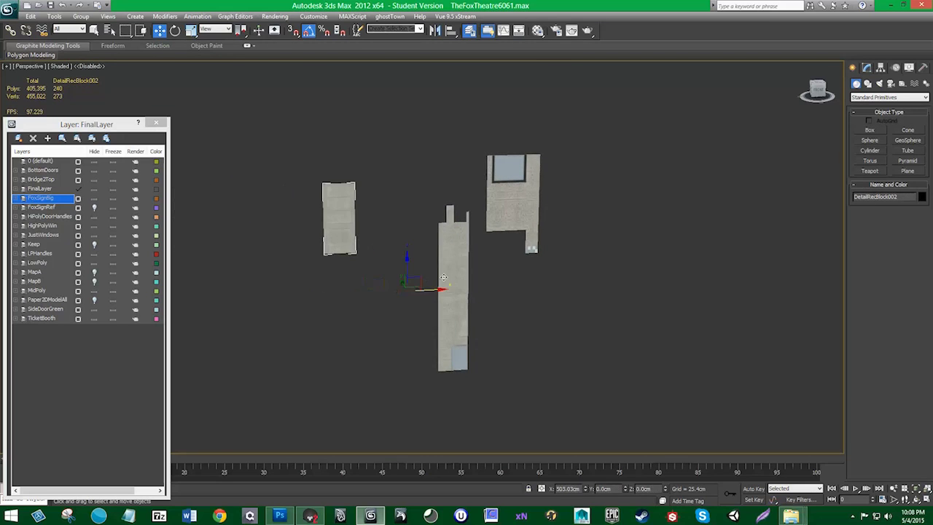
click(628, 302)
- Examine the facade's windows, marquee, entrance and storefronts in comparison with the three detached wall pieces
scroll(459, 248, down, 3)
middle_drag(429, 98, 406, 273)
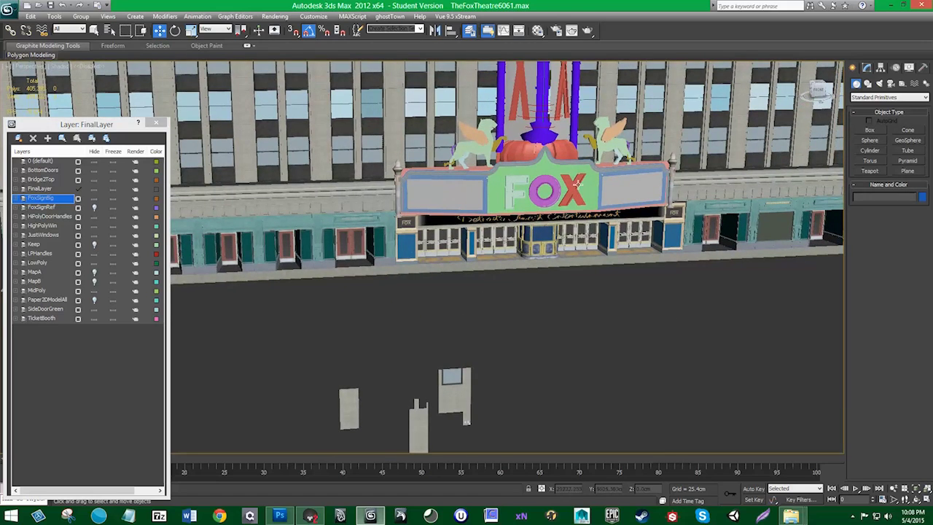
middle_drag(544, 139, 503, 240)
middle_drag(441, 271, 442, 247)
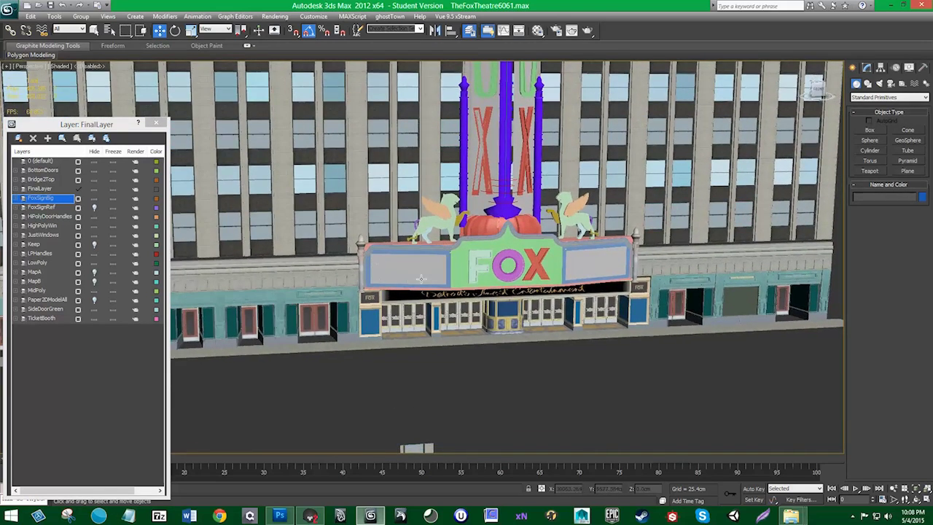
scroll(441, 280, down, 3)
middle_drag(439, 309, 315, 289)
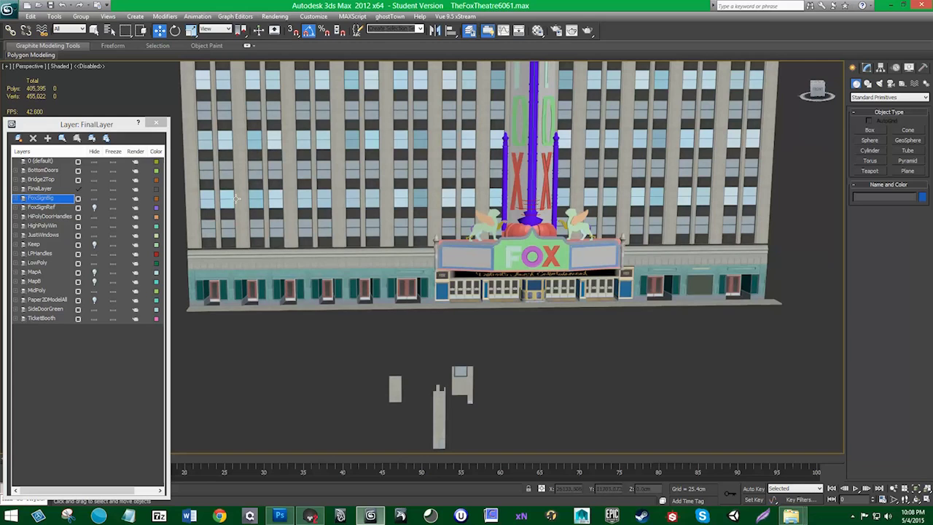
click(210, 165)
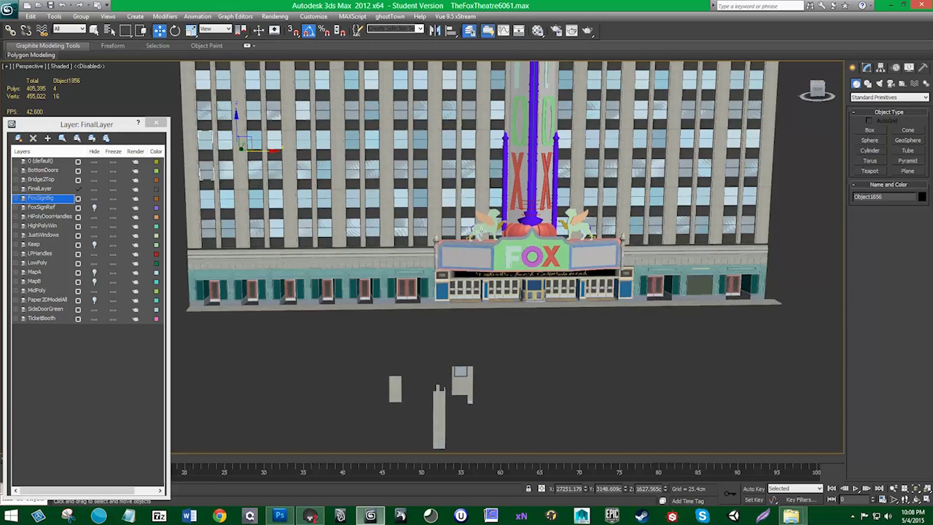
scroll(480, 227, up, 4)
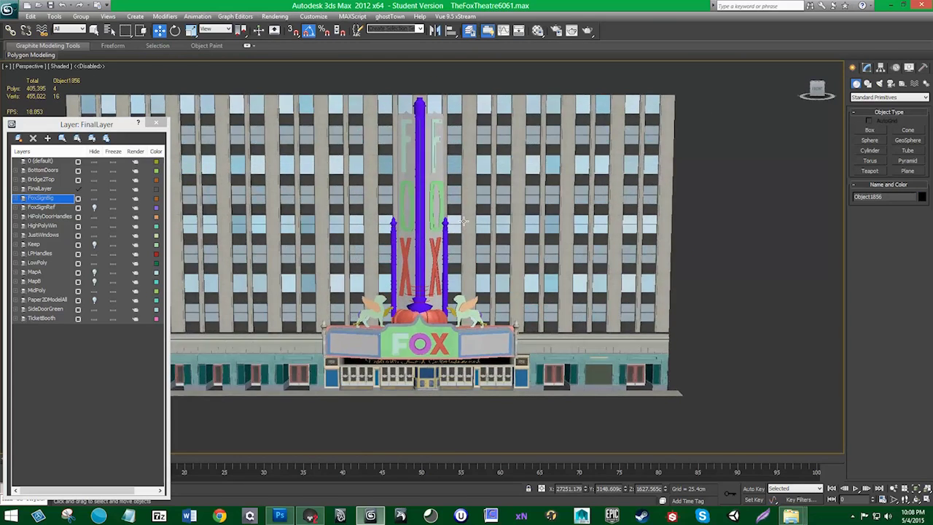
middle_drag(445, 321, 425, 250)
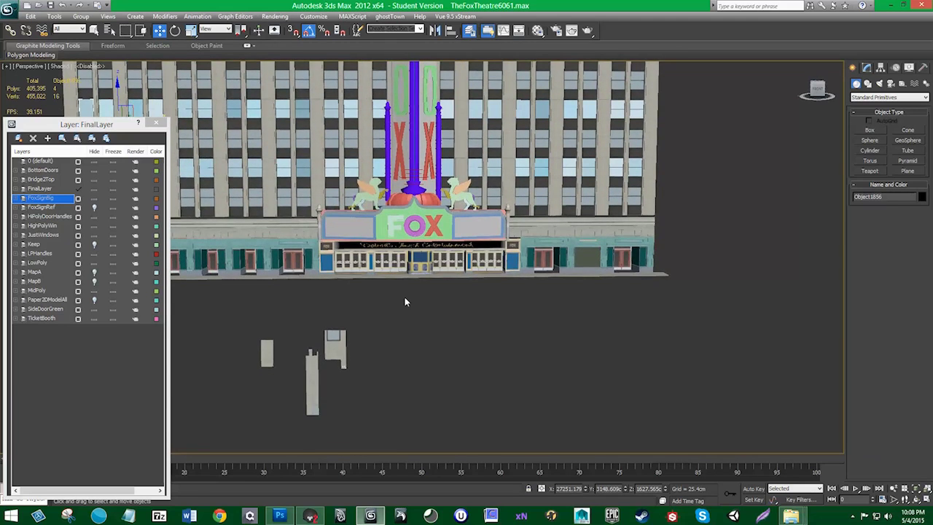
scroll(405, 301, up, 5)
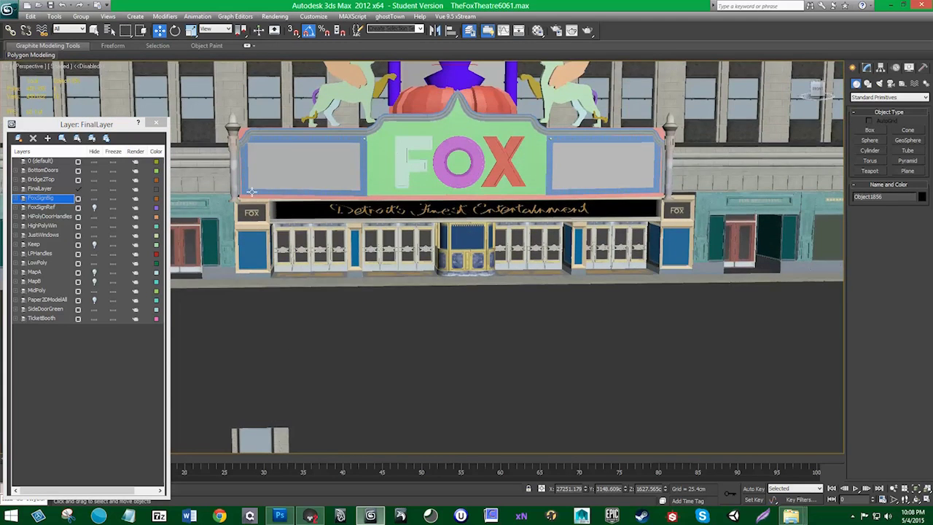
scroll(401, 285, down, 4)
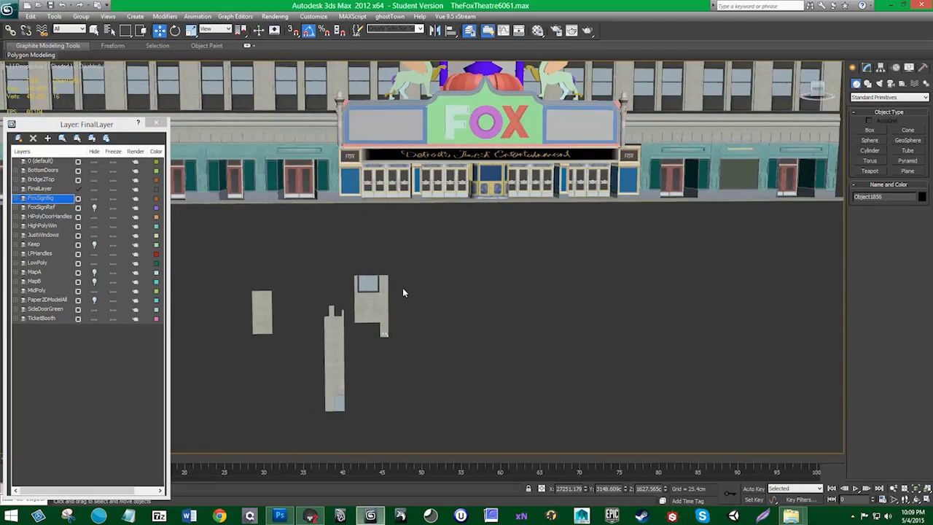
alt+middle_drag(412, 286, 417, 283)
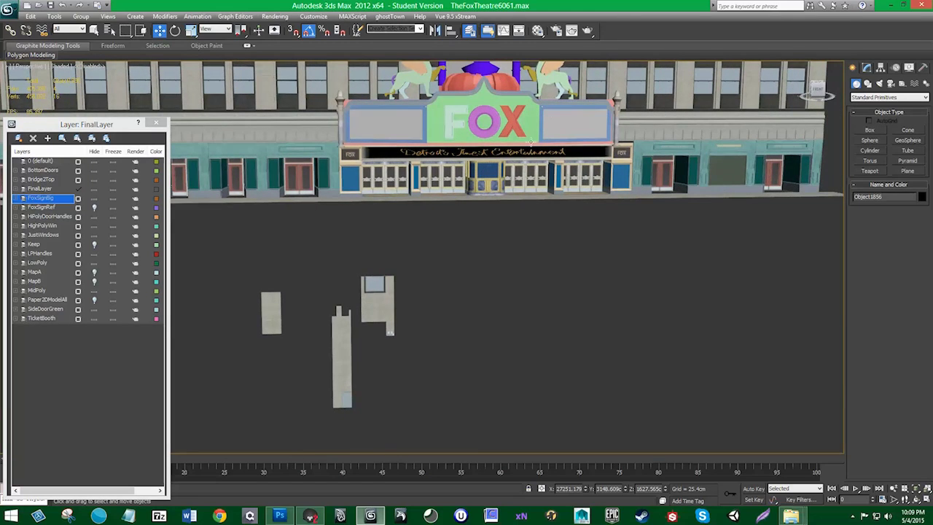
mouse_move(529, 184)
middle_down()
mouse_move(505, 374)
mouse_move(524, 195)
middle_up()
mouse_move(503, 366)
middle_down()
mouse_move(496, 260)
mouse_move(507, 214)
middle_up()
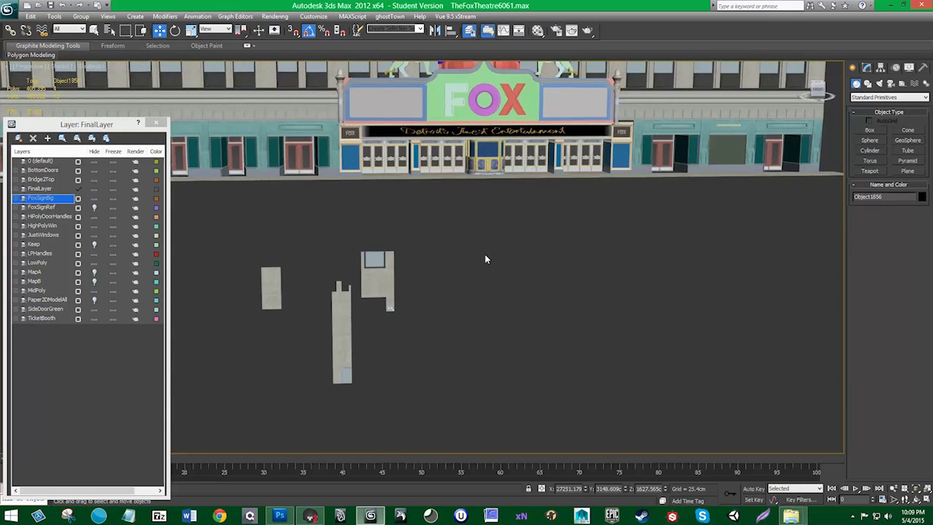
alt+middle_drag(441, 264, 416, 267)
- Select the detached art deco piece with the window and open the Material Editor on an unused sample slot
click(434, 182)
right_click(434, 181)
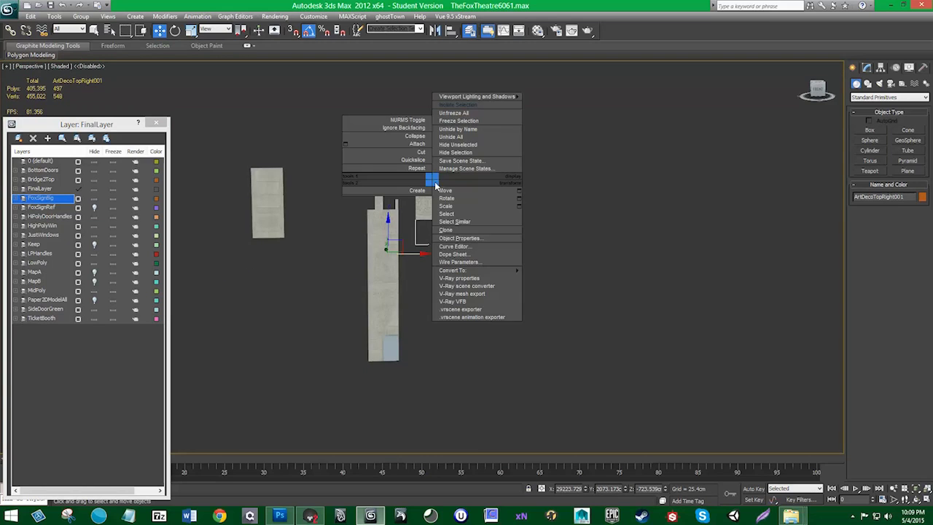
click(467, 263)
click(539, 34)
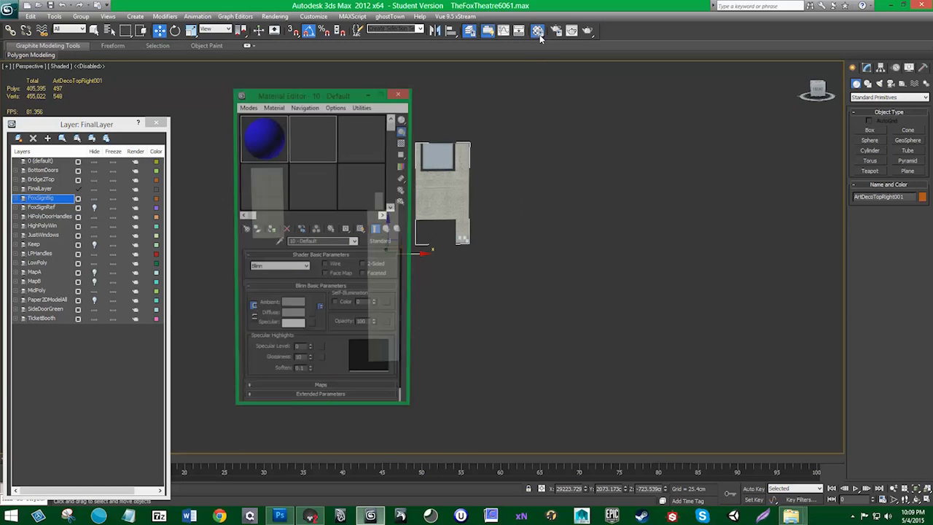
drag(325, 77, 563, 78)
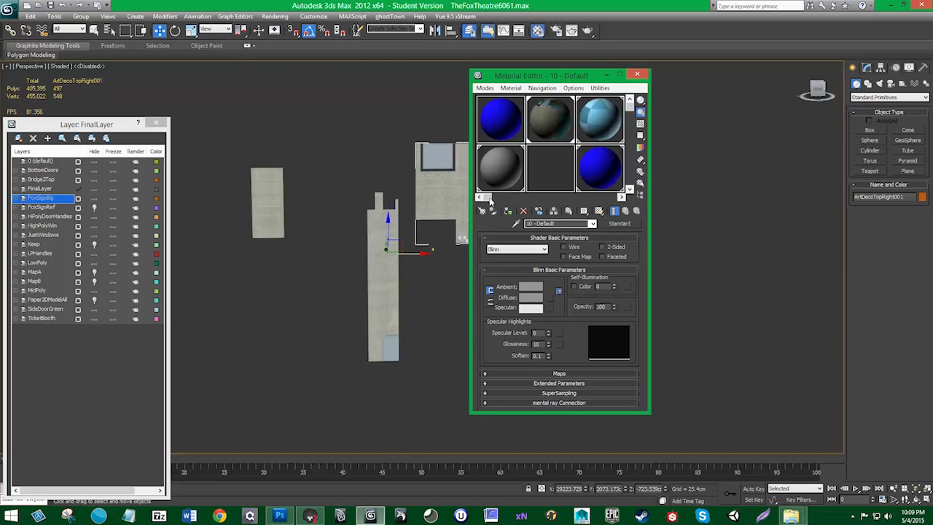
mouse_move(489, 198)
mouse_down()
mouse_move(631, 196)
mouse_move(487, 210)
mouse_up()
click(614, 196)
click(550, 168)
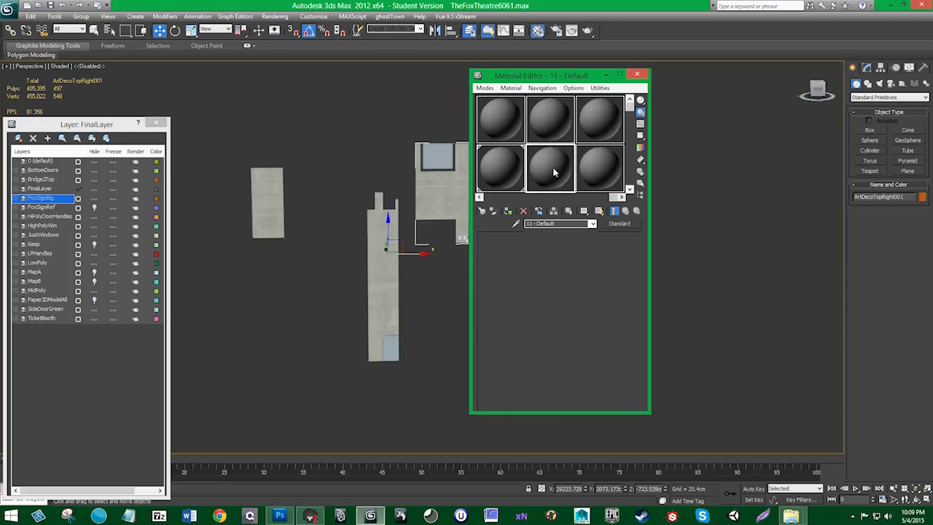
- Load the scene material MapB into an unused sample slot and open the bitmap settings of its normal bump map
click(483, 211)
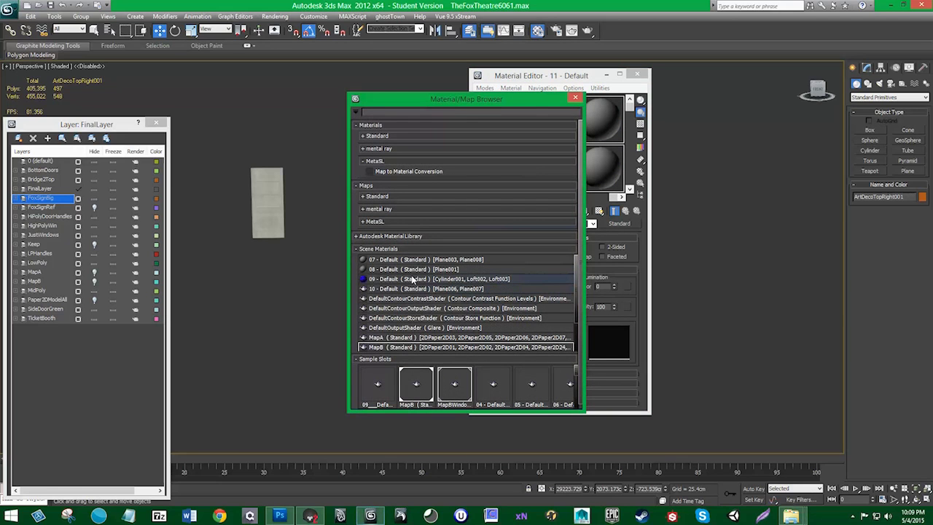
click(401, 348)
click(614, 124)
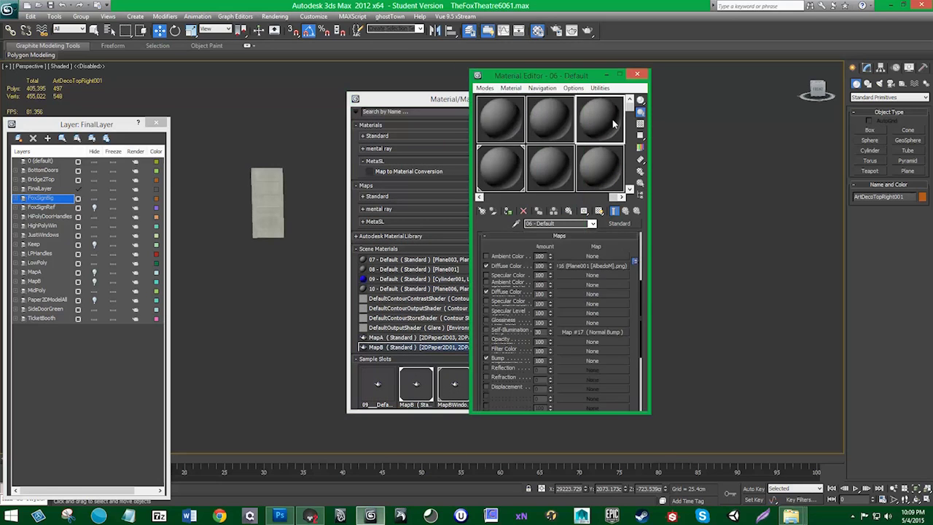
click(564, 96)
click(575, 97)
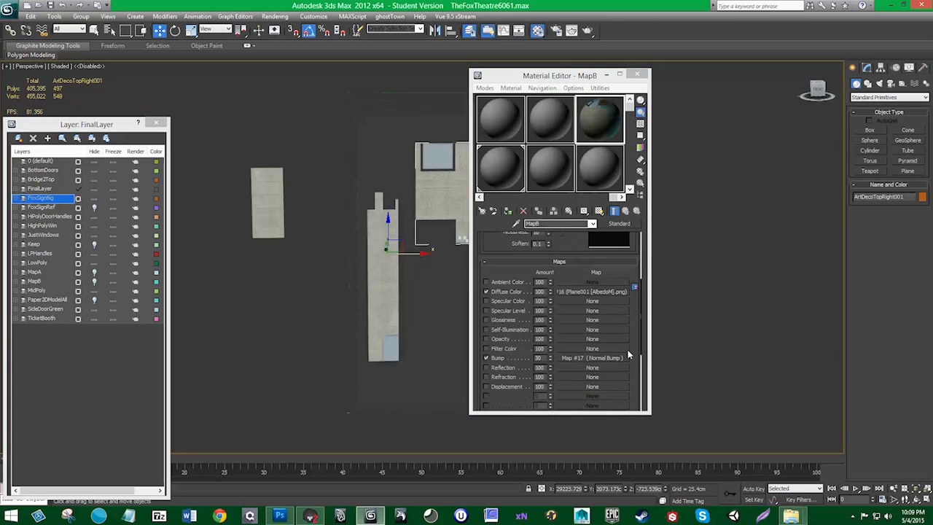
click(609, 356)
click(599, 251)
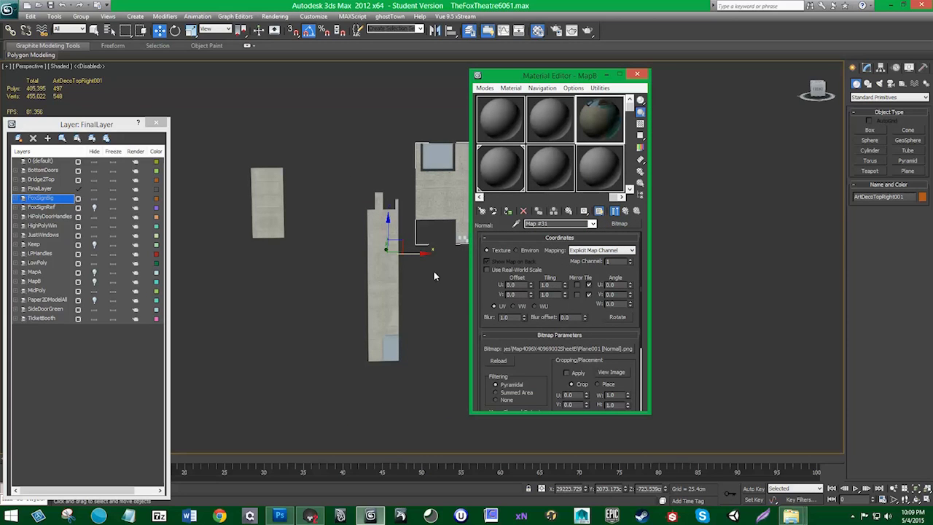
- Select all three detached wall pieces and assign MapB to them, replacing the scene material of the same name
middle_drag(433, 276, 396, 274)
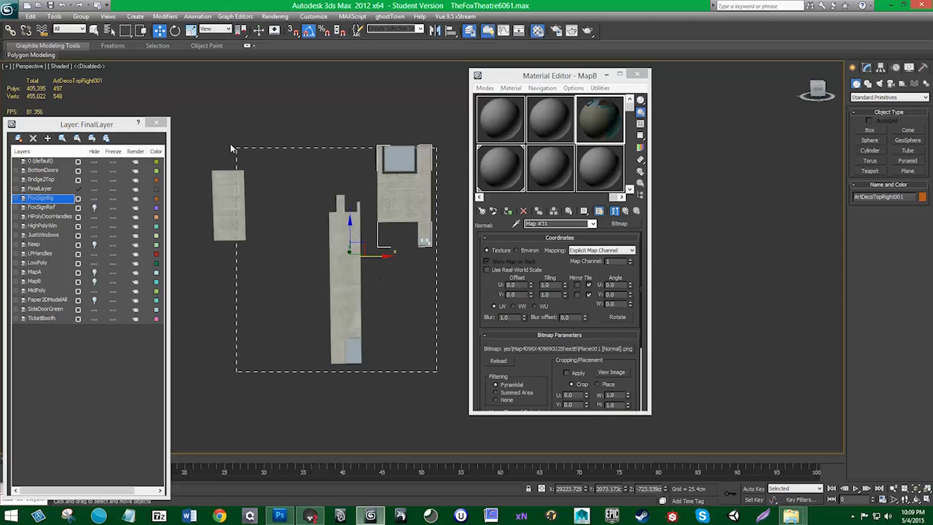
drag(232, 148, 233, 149)
click(508, 211)
click(508, 211)
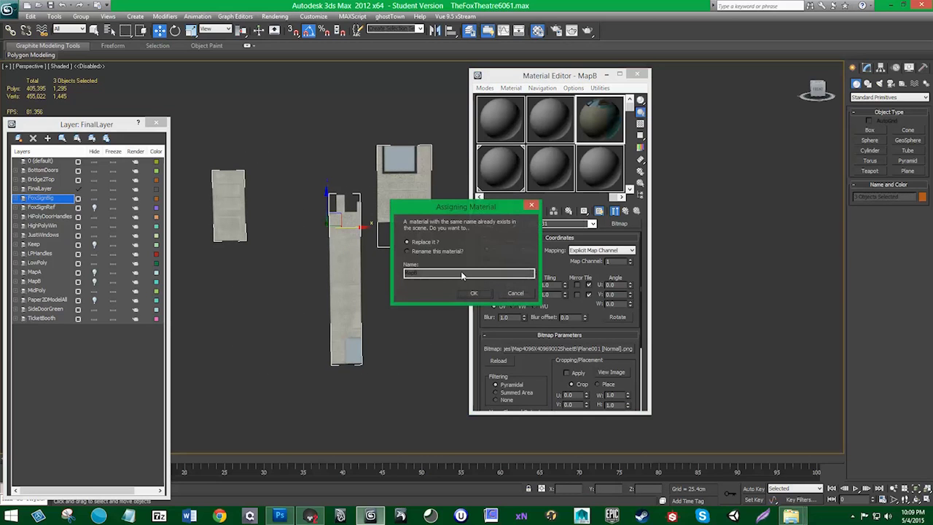
click(472, 293)
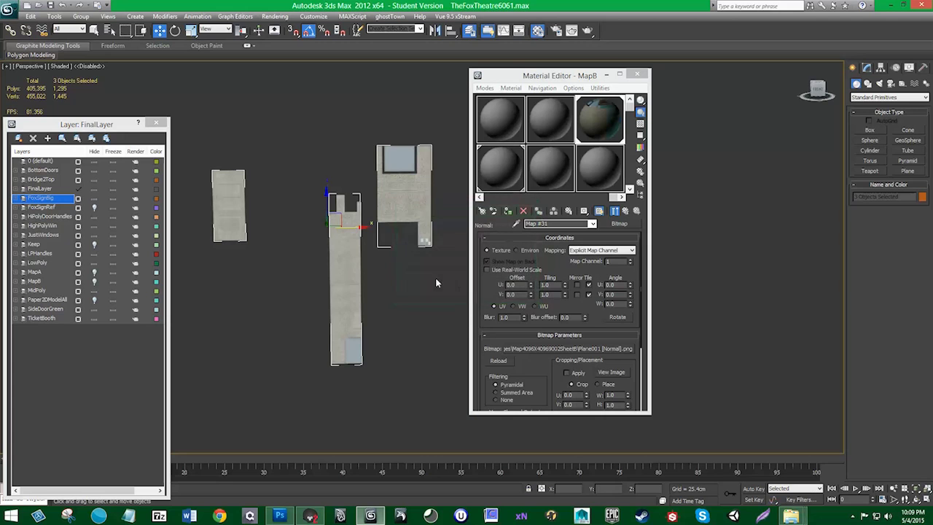
click(636, 75)
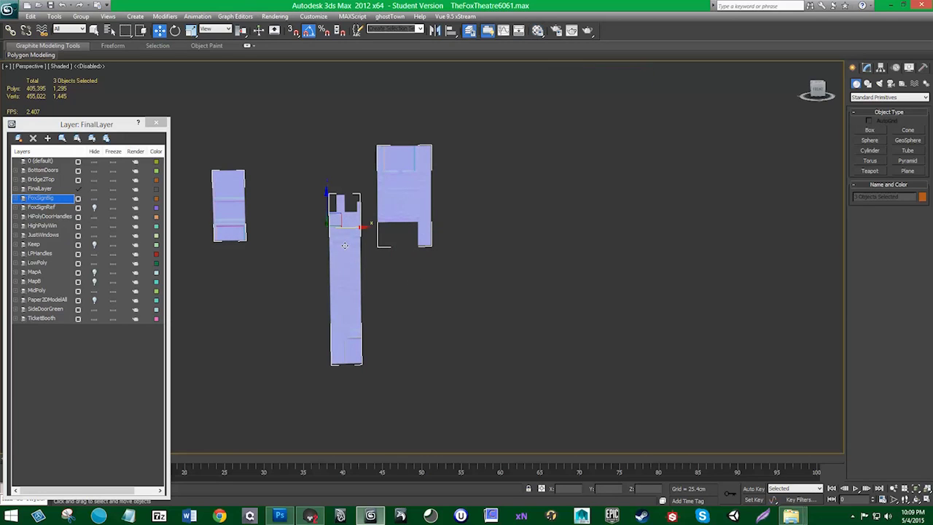
- Select the detached rectangular detail block and load the scene material MapA as an instance into an unused sample slot
click(297, 228)
middle_drag(320, 273, 376, 230)
scroll(323, 249, up, 3)
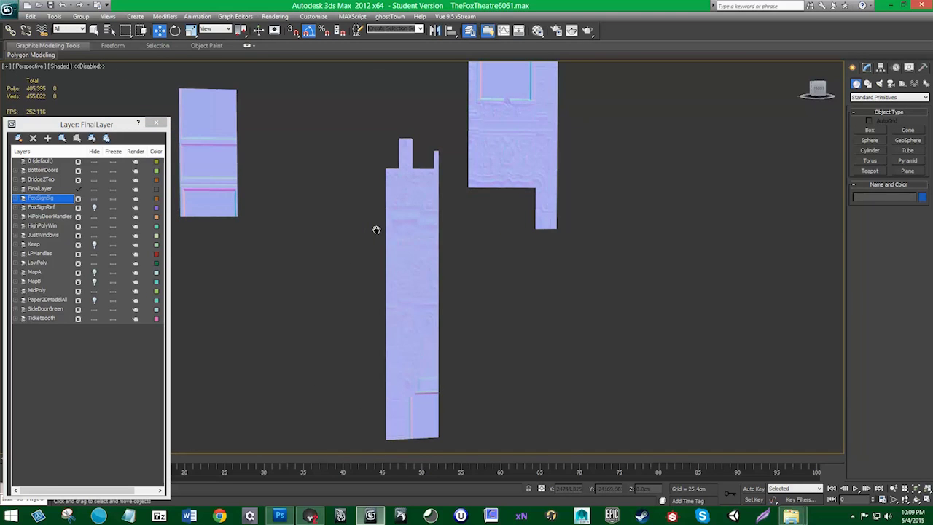
click(227, 129)
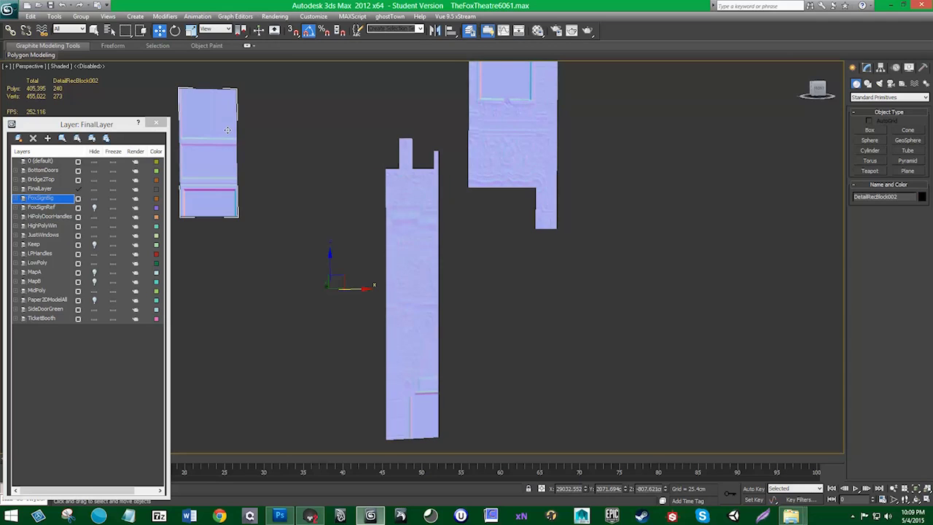
click(536, 32)
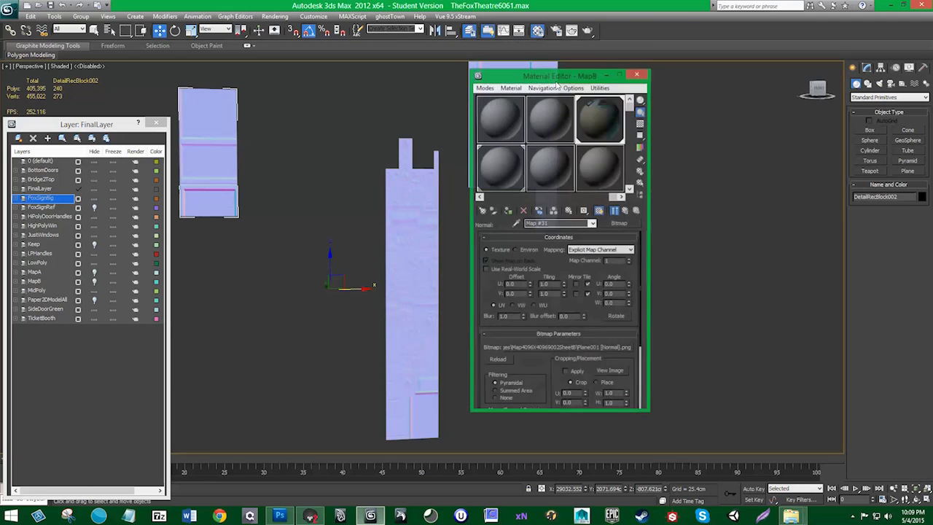
click(483, 211)
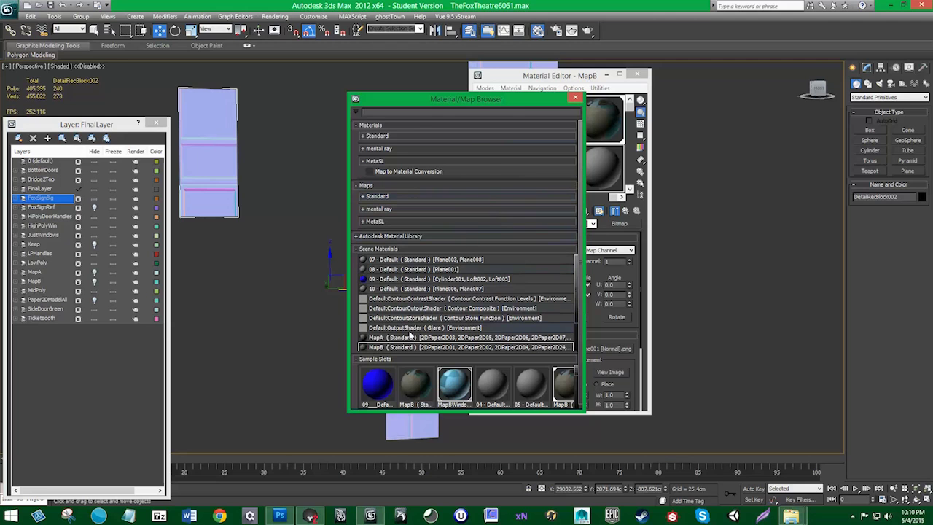
drag(410, 336, 482, 117)
drag(577, 148, 597, 161)
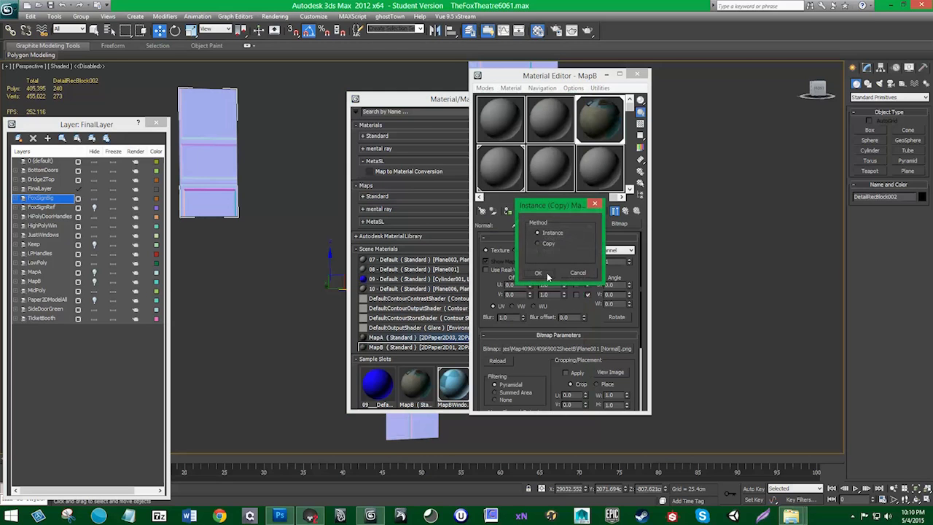
click(540, 276)
click(557, 99)
click(576, 97)
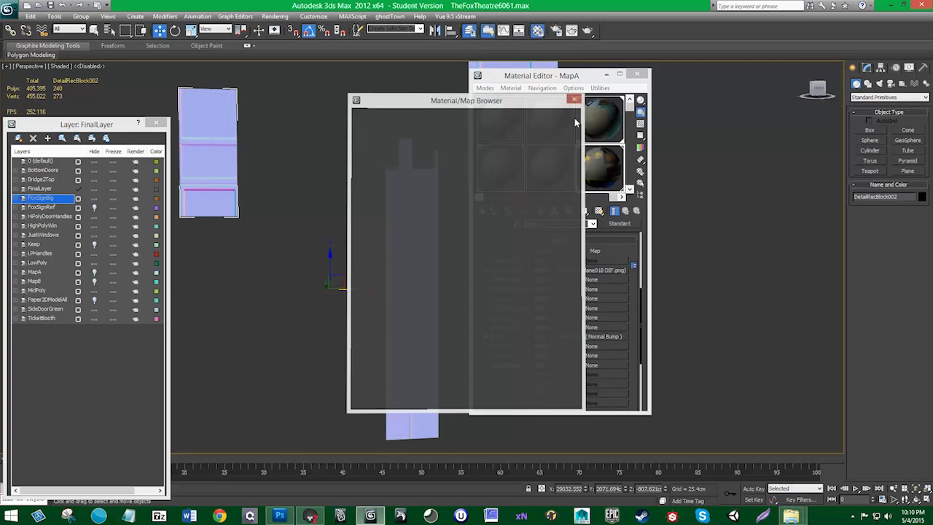
- Open the bitmap of MapA's normal bump map and assign the material to the selected rectangular detail block
click(611, 338)
click(600, 240)
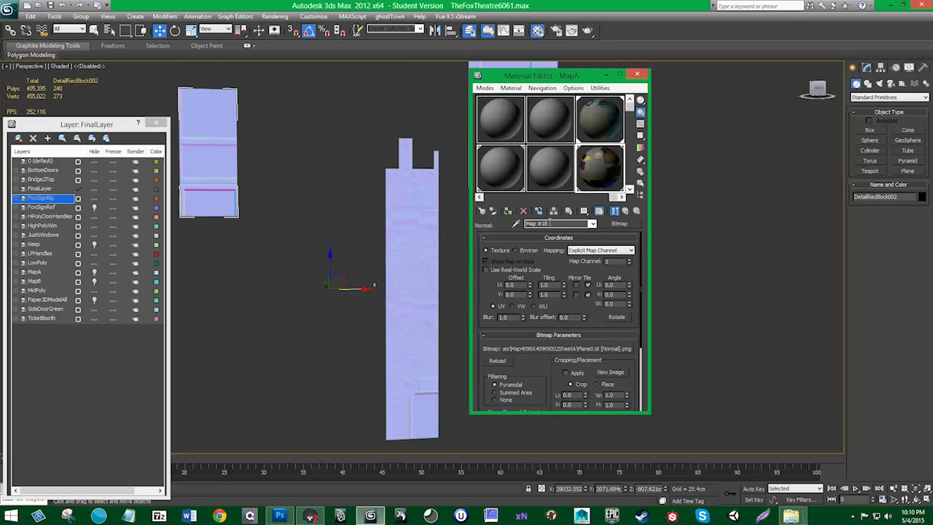
click(509, 211)
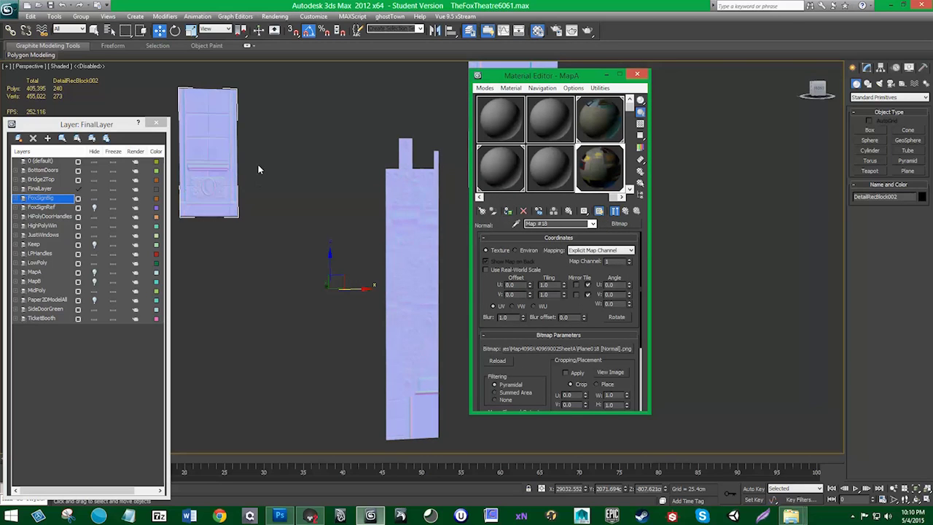
click(642, 71)
- Compare the three detached wall pieces and unhide the Paper2DModelAll layer
middle_drag(459, 246, 484, 255)
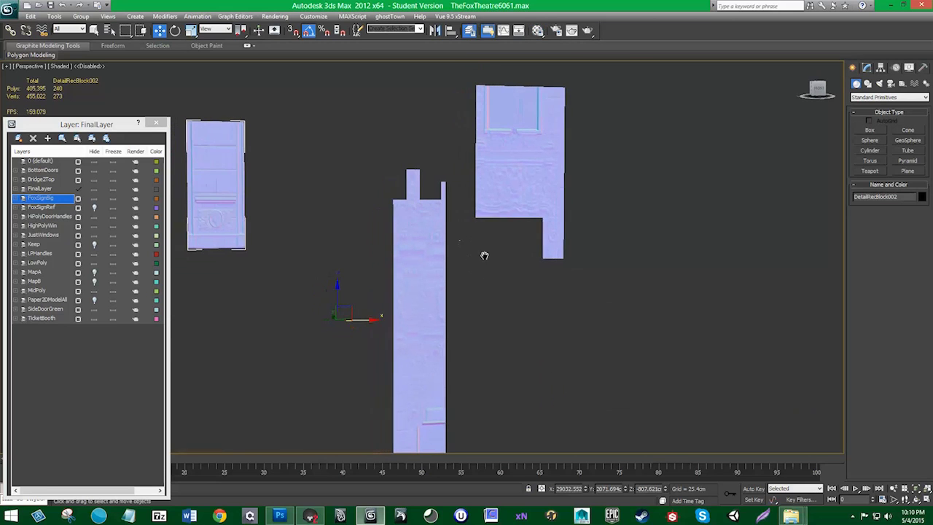
middle_drag(533, 226, 539, 190)
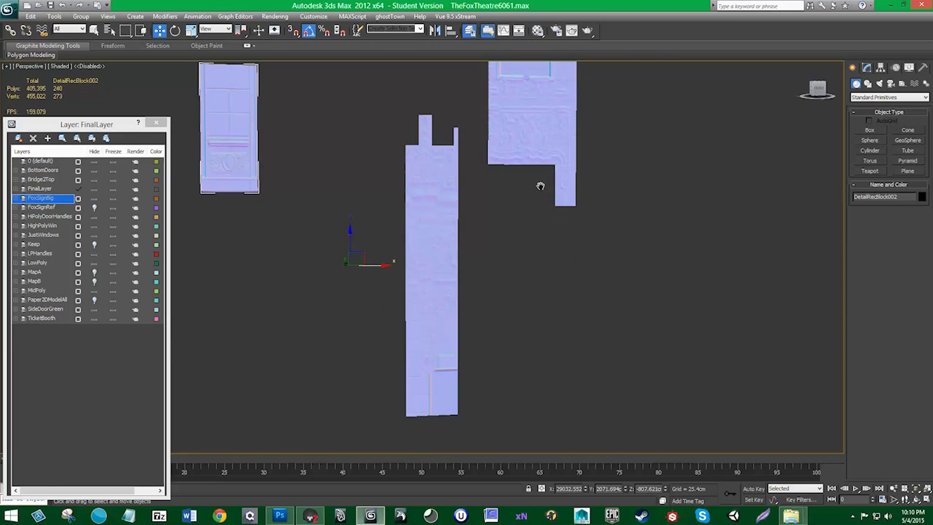
middle_drag(308, 112, 327, 155)
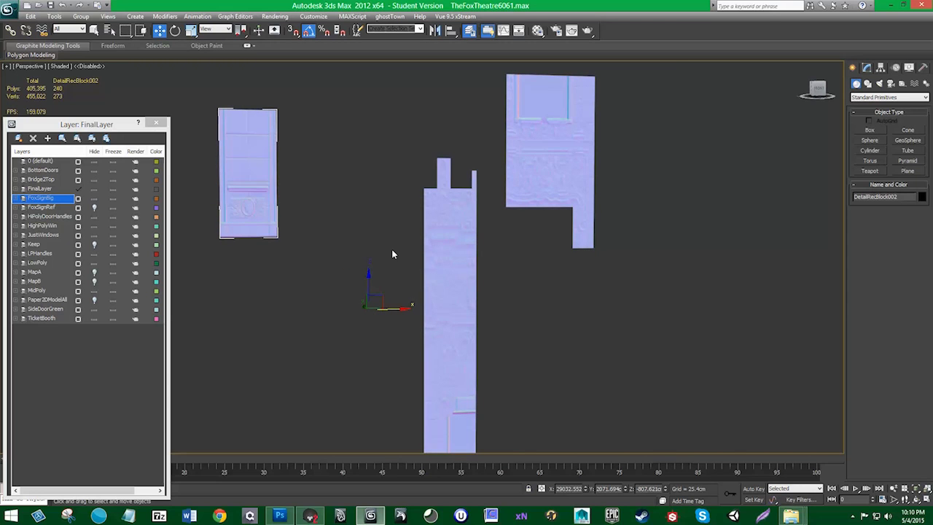
scroll(393, 250, down, 5)
middle_drag(394, 236, 388, 258)
scroll(381, 298, up, 5)
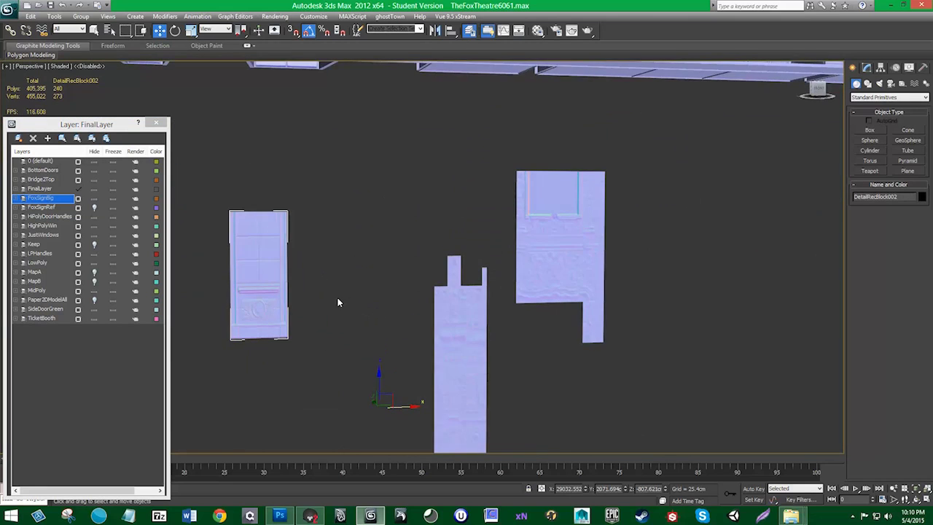
middle_drag(338, 304, 415, 226)
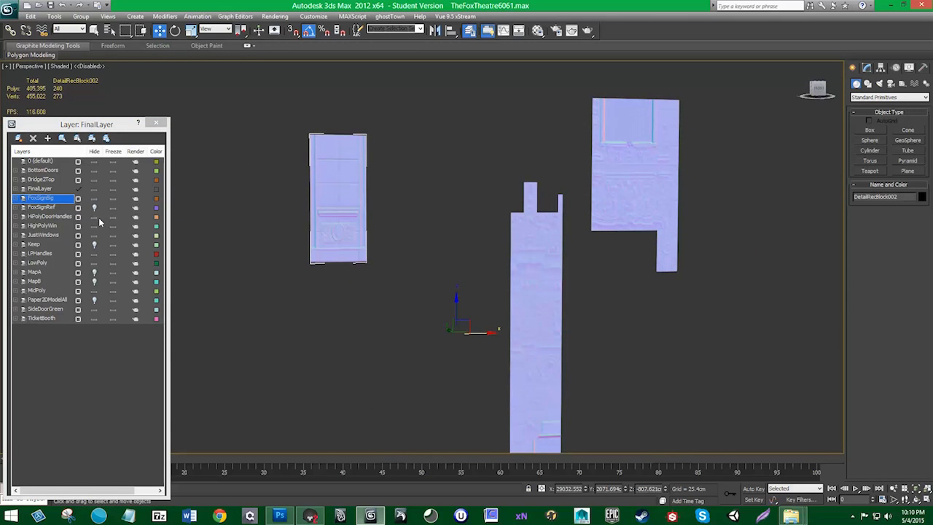
click(94, 299)
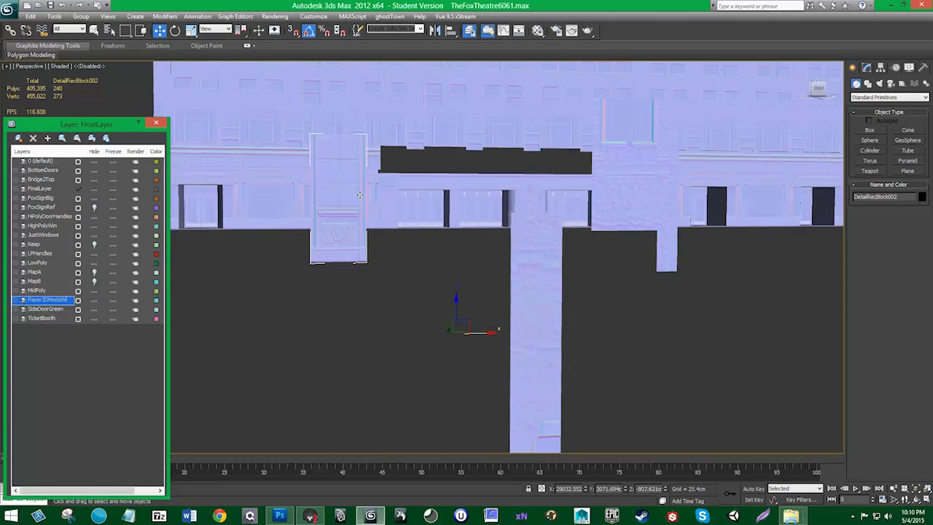
- Examine the facade's storefronts and large upper windows, selecting individual wall and window modules above the cornice
middle_drag(374, 212, 491, 252)
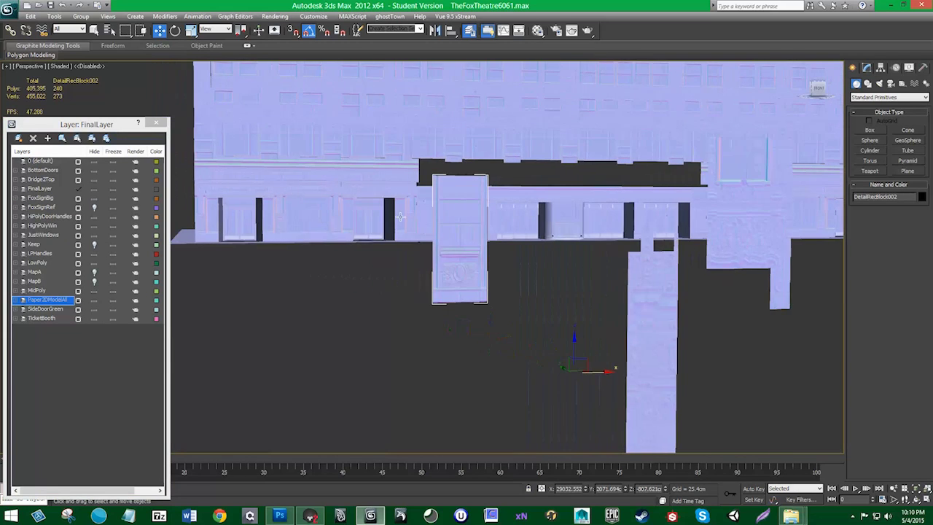
scroll(449, 219, up, 4)
middle_drag(405, 165, 509, 351)
scroll(435, 201, up, 4)
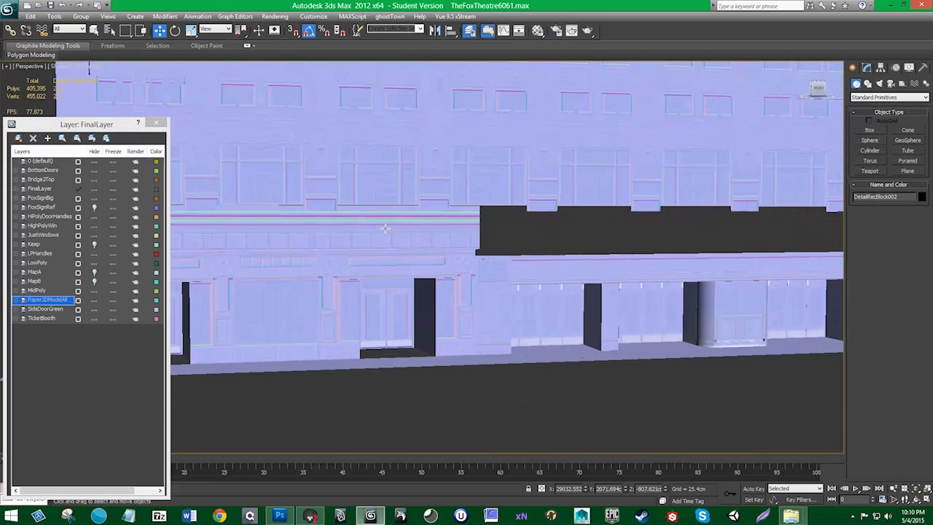
click(435, 201)
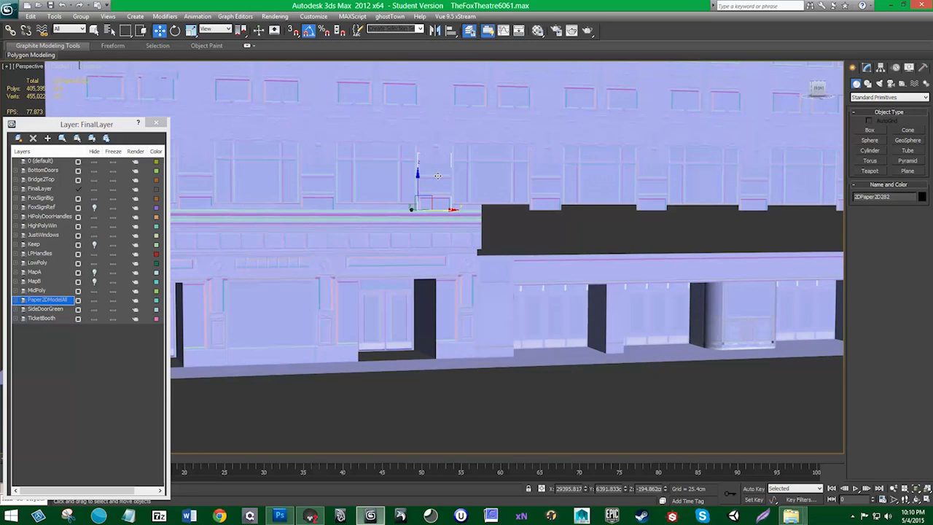
scroll(395, 194, down, 6)
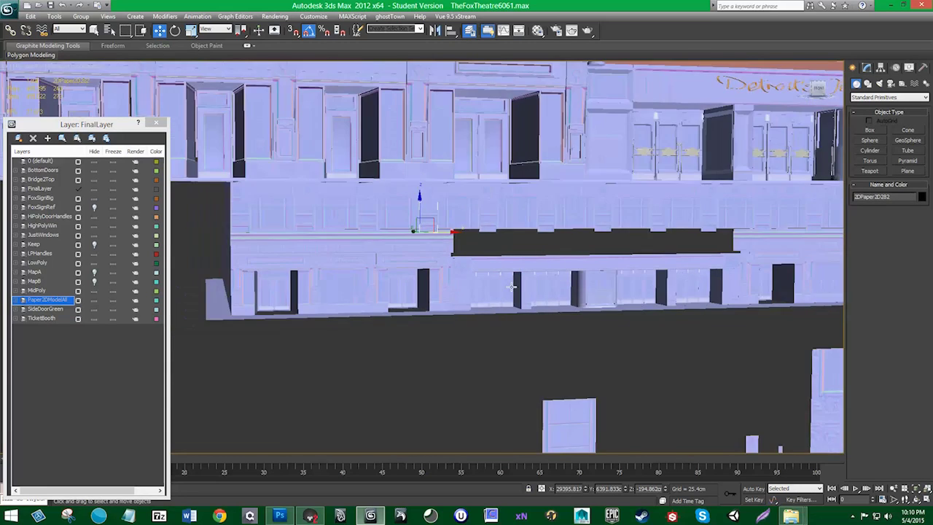
middle_drag(514, 287, 551, 274)
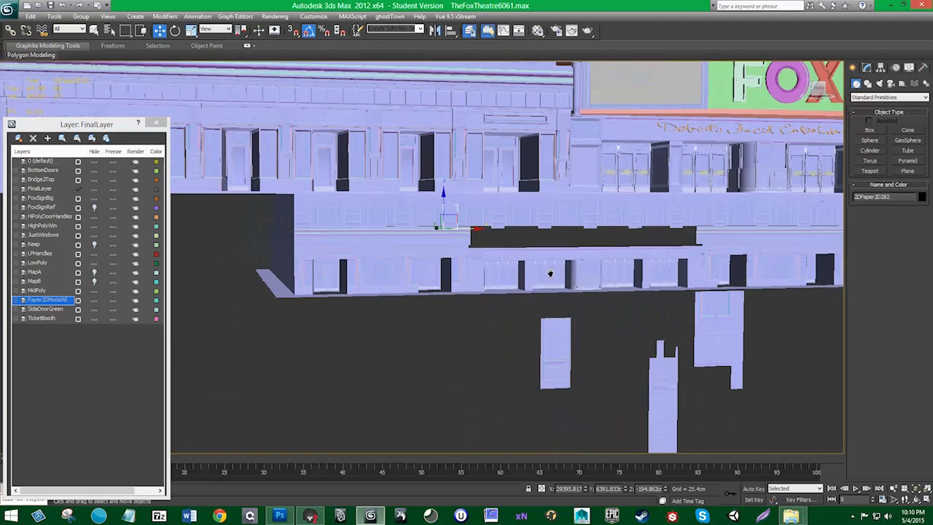
scroll(414, 207, up, 4)
scroll(414, 208, up, 1)
click(435, 159)
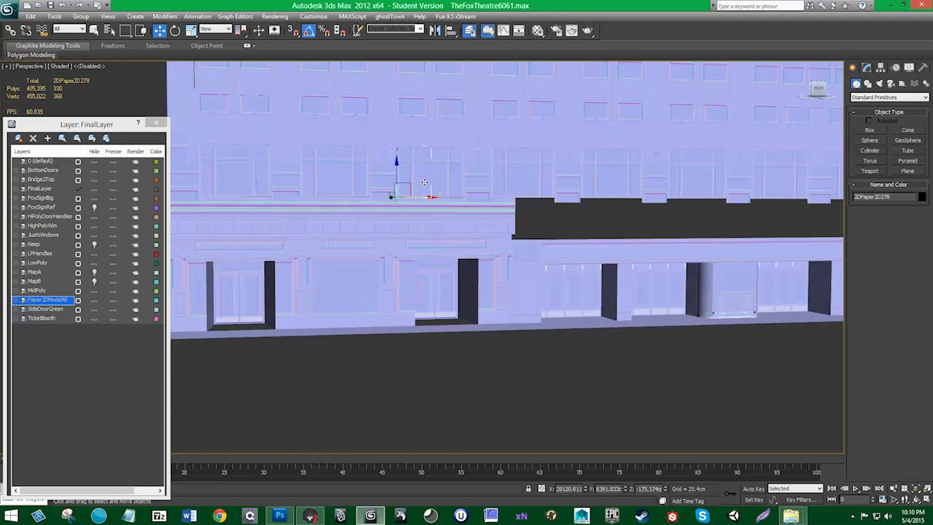
scroll(423, 166, down, 2)
scroll(426, 196, up, 3)
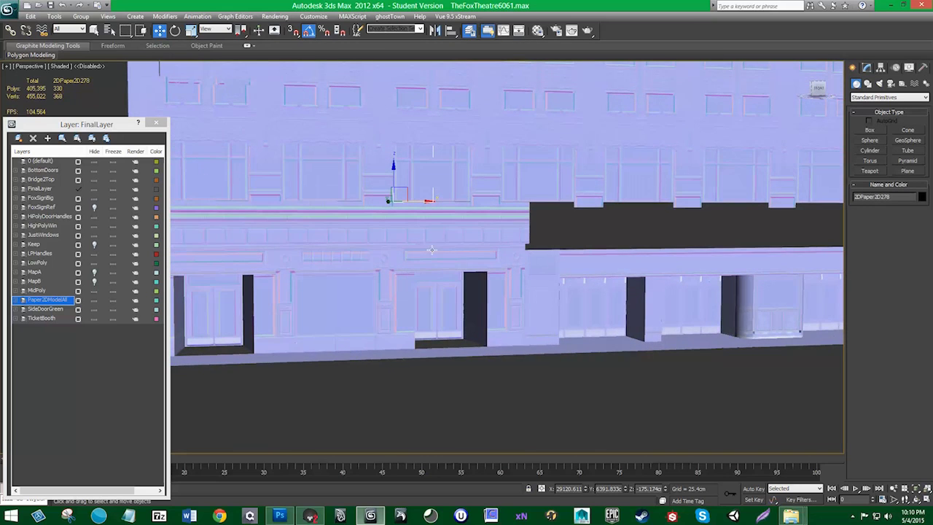
scroll(412, 205, down, 8)
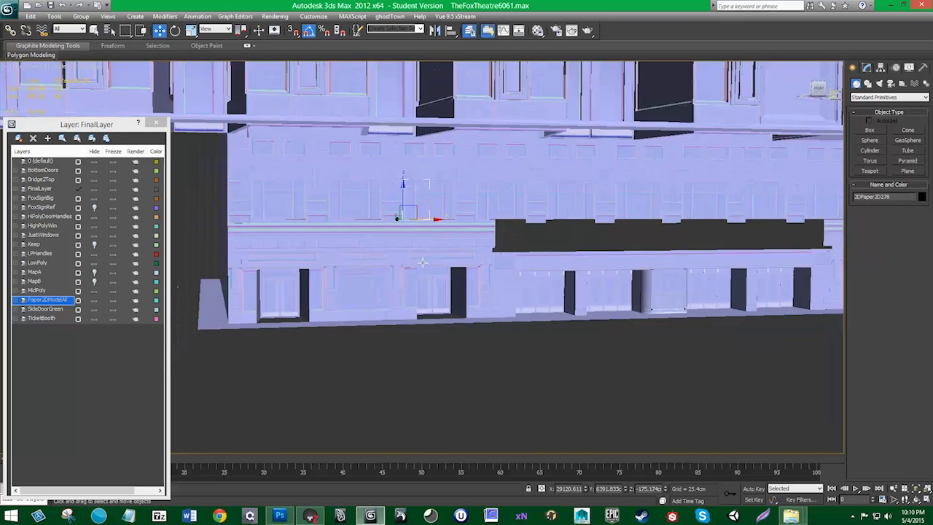
- Unhide the MapB and MapA layers and bring their two flat texture sheets into close view
alt+middle_drag(417, 280, 417, 296)
click(95, 281)
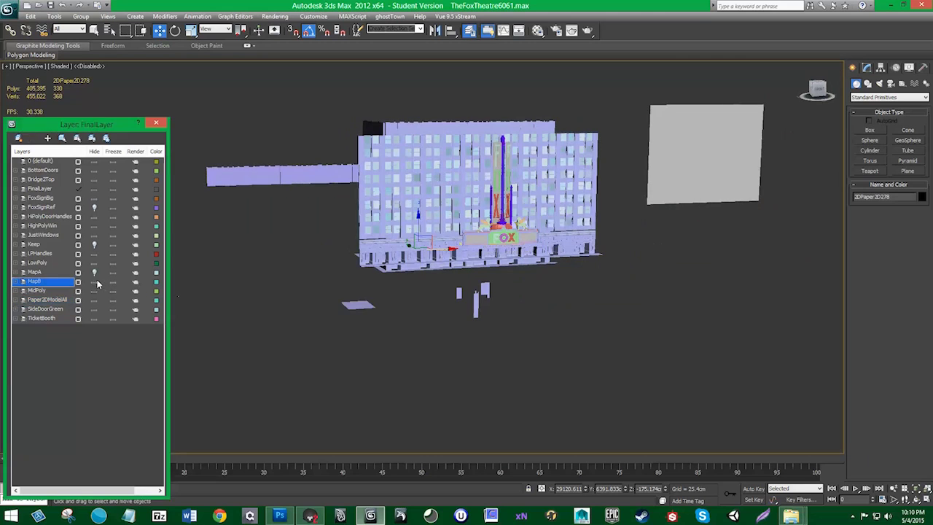
click(95, 273)
middle_drag(300, 292, 345, 265)
scroll(336, 307, up, 5)
alt+middle_drag(335, 304, 403, 193)
middle_drag(377, 278, 396, 205)
scroll(395, 205, up, 3)
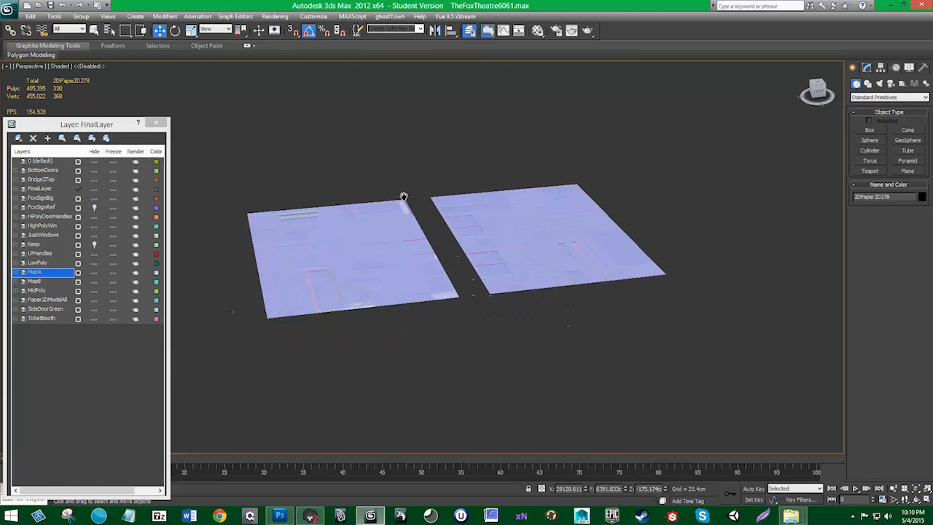
- Place one independent copy of the BigWindowHalf piece from the flat map sheet near the three detached wall pieces
click(529, 178)
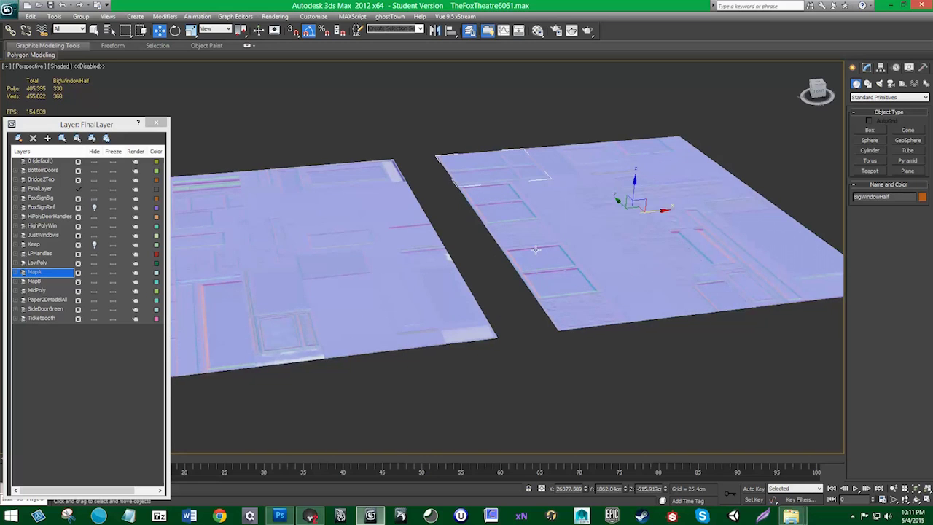
middle_drag(547, 247, 496, 246)
scroll(498, 245, down, 5)
middle_drag(555, 247, 415, 259)
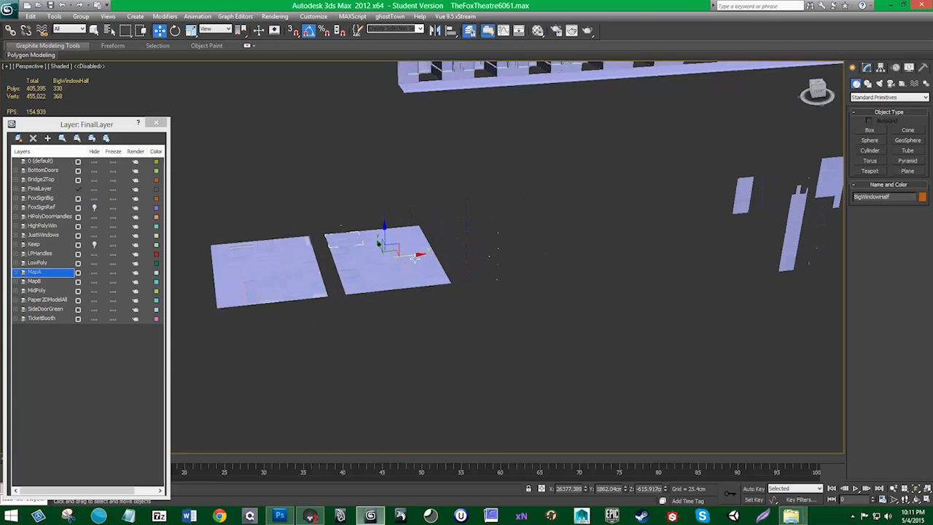
mouse_move(392, 251)
shift+mouse_down()
mouse_move(703, 241)
mouse_move(699, 262)
shift+mouse_up()
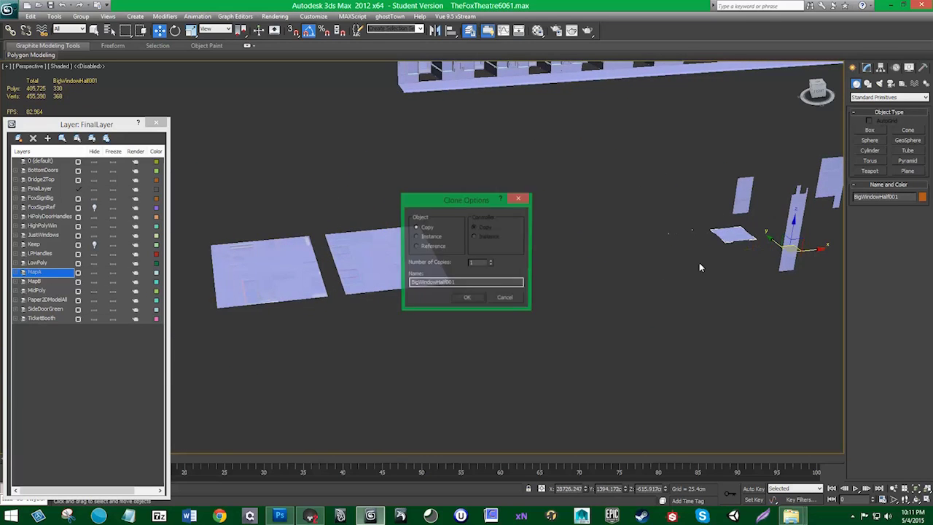
click(474, 301)
- Rotate the copied half-window piece 90° so it stands upright, and frame it in the Front view
mouse_move(583, 245)
middle_down()
mouse_move(499, 245)
mouse_move(301, 280)
mouse_move(518, 229)
mouse_move(519, 220)
middle_up()
scroll(302, 283, up, 3)
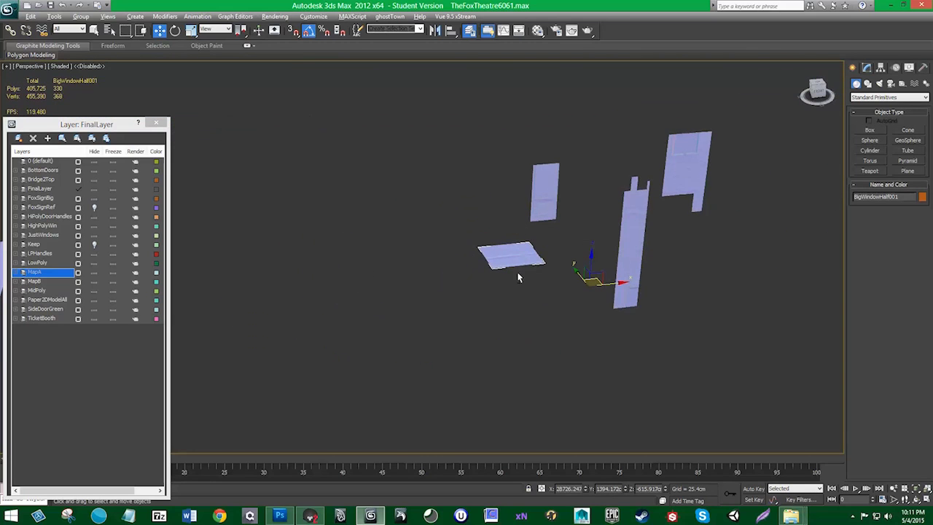
alt+middle_drag(519, 276, 519, 265)
key(e)
drag(567, 302, 601, 318)
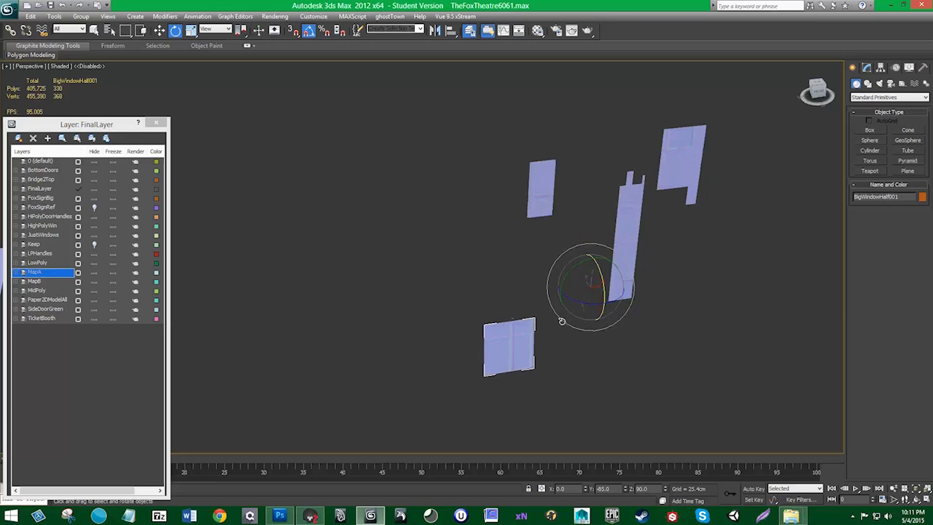
key(ctrl+z)
drag(600, 274, 600, 316)
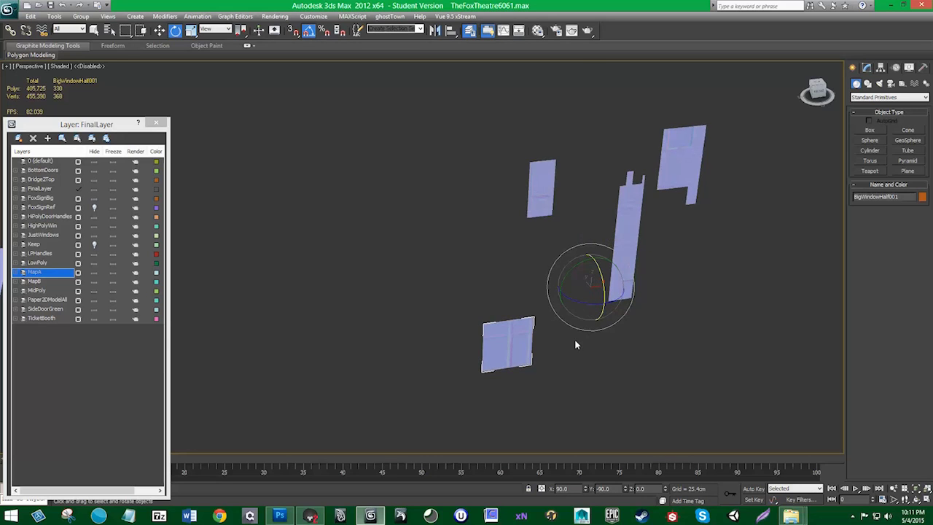
alt+middle_drag(575, 340, 420, 233)
key(f)
key(z)
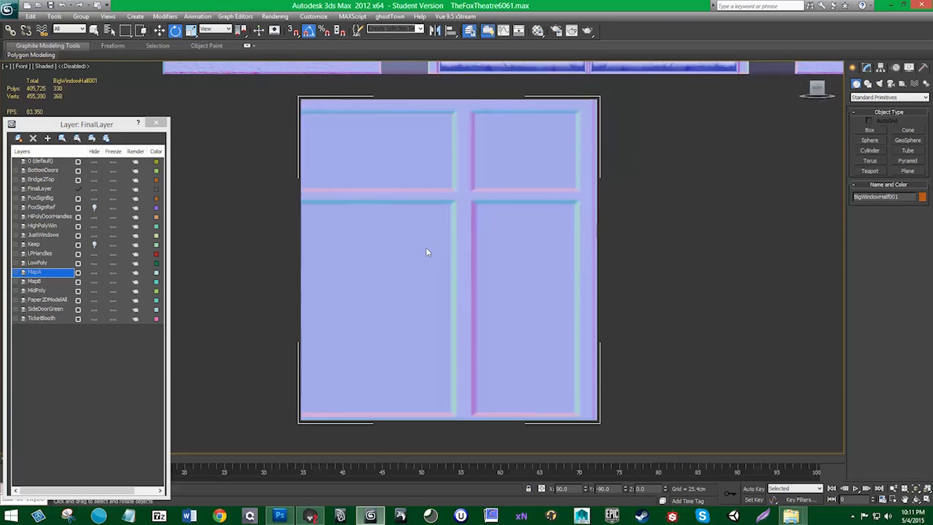
- Move only the pivot of the copied half-window piece to its lower-left corner, snapping to the endpoint
scroll(427, 283, down, 5)
middle_drag(427, 284, 434, 296)
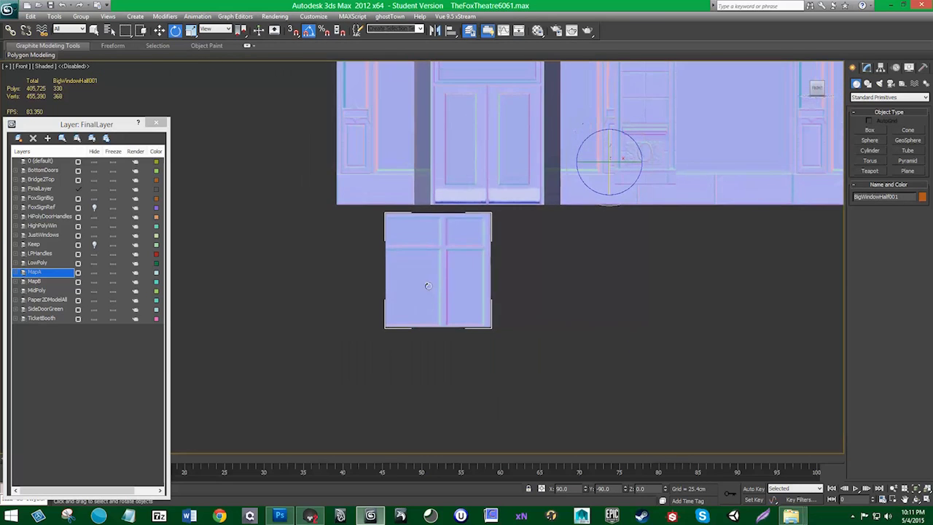
key(w)
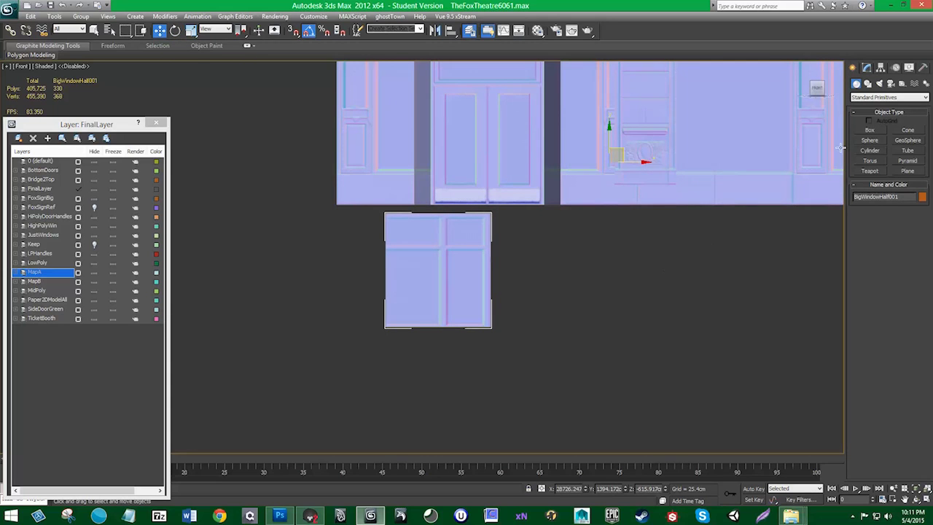
click(866, 68)
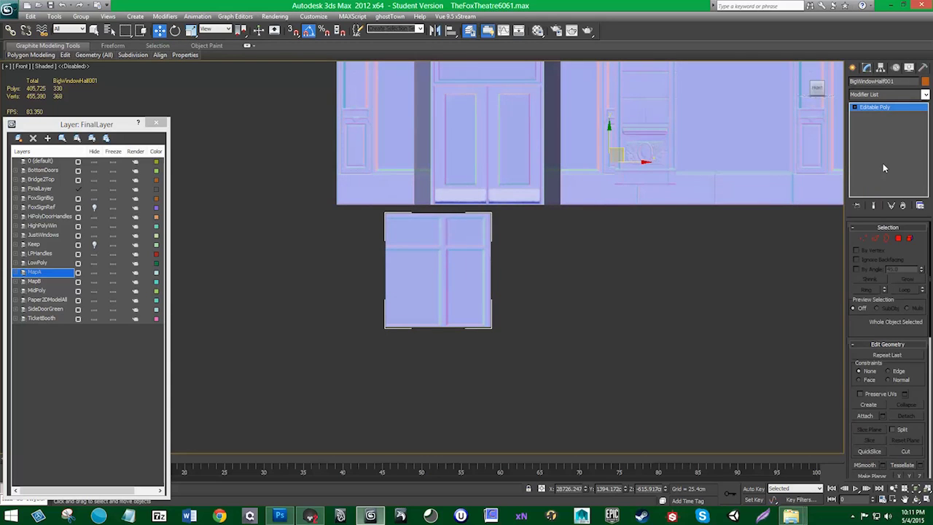
click(880, 68)
click(889, 212)
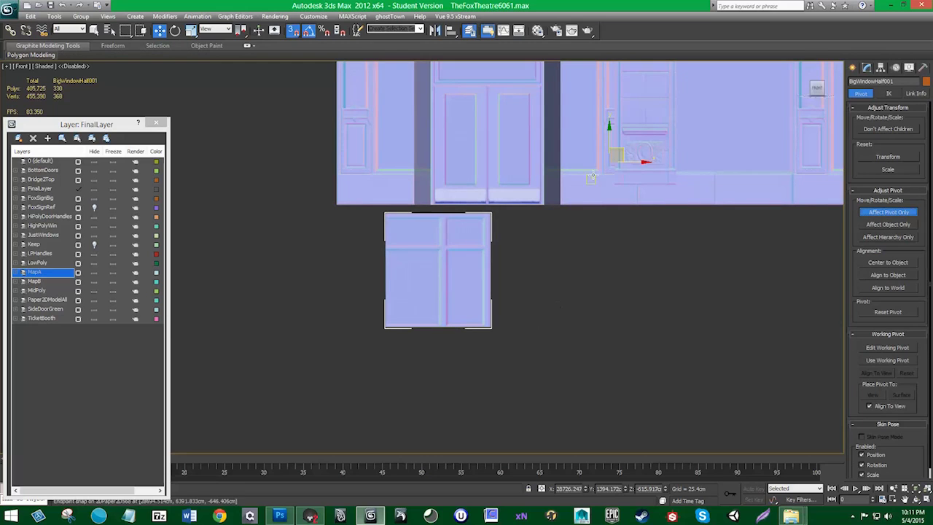
drag(611, 160, 386, 327)
click(875, 212)
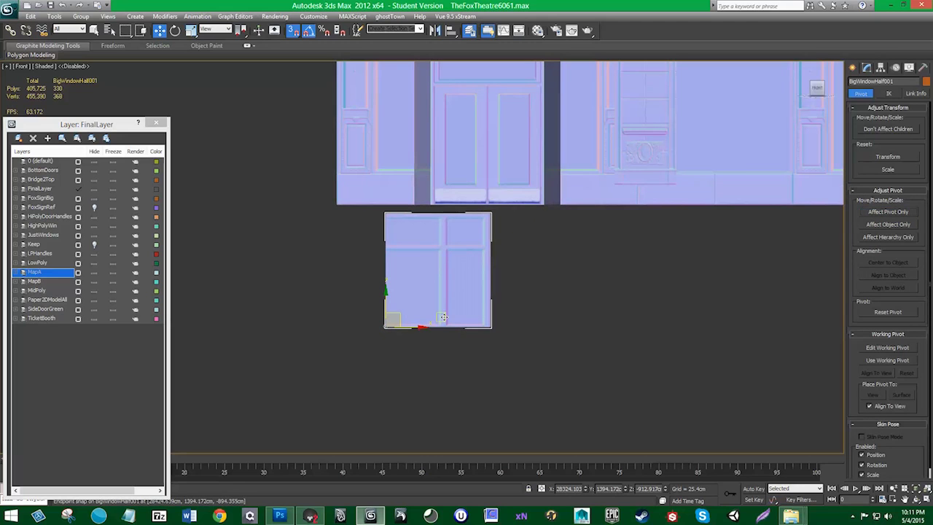
key(s)
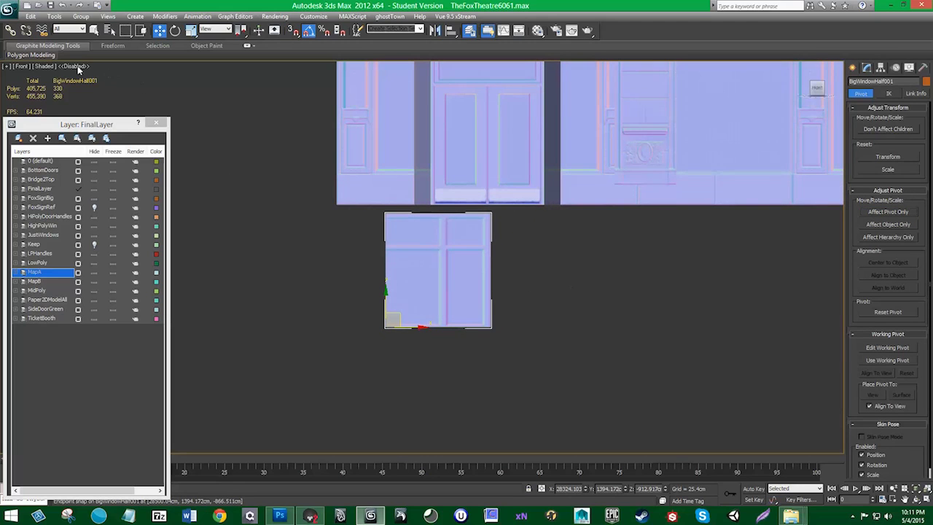
- Show edged faces in the Front view and select the half-window piece with its grid in close view
click(77, 66)
click(83, 108)
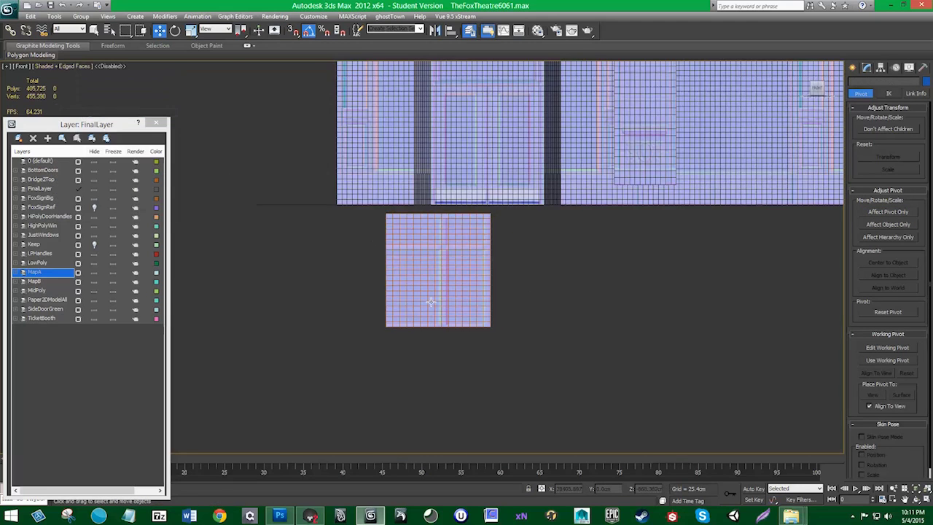
scroll(431, 302, up, 3)
click(518, 253)
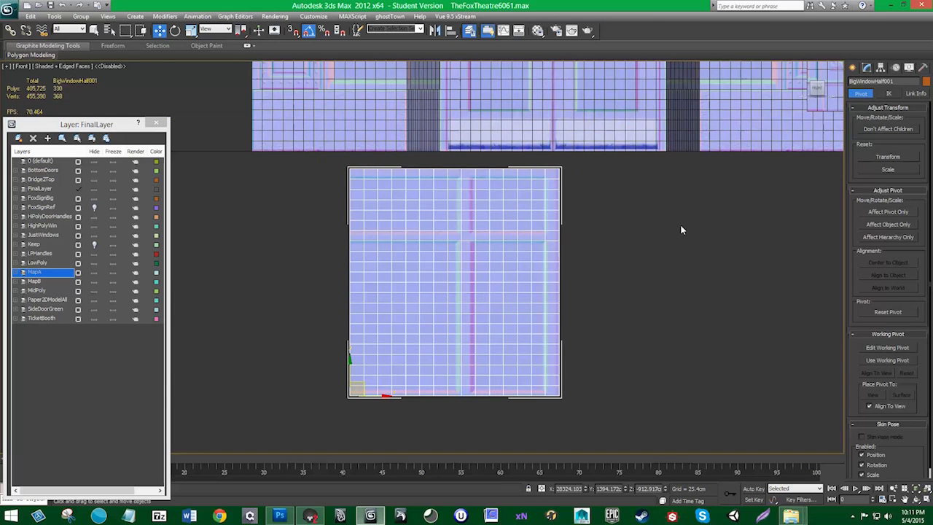
- Enable Preserve UVs and lower the vertex row near the horizontal crossbar to the crossbar's lower edge
click(868, 70)
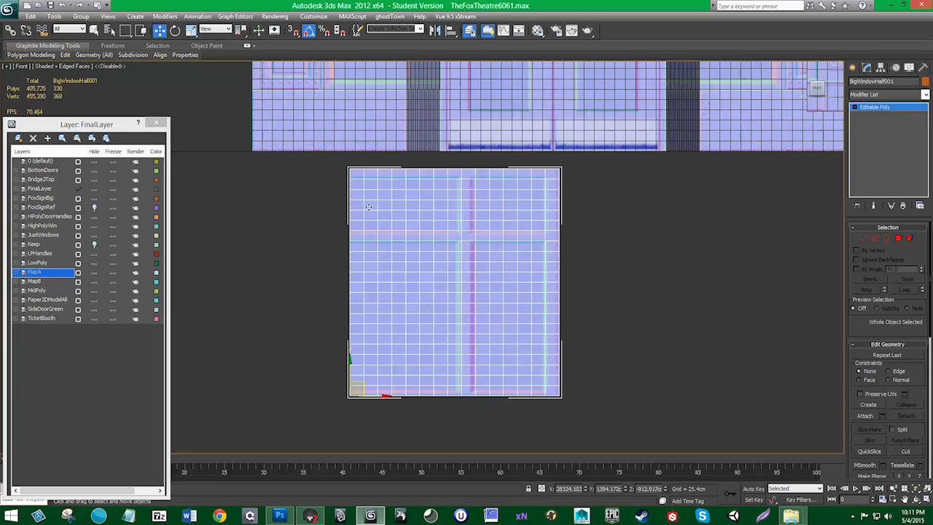
click(863, 239)
drag(594, 240, 339, 222)
scroll(431, 228, up, 3)
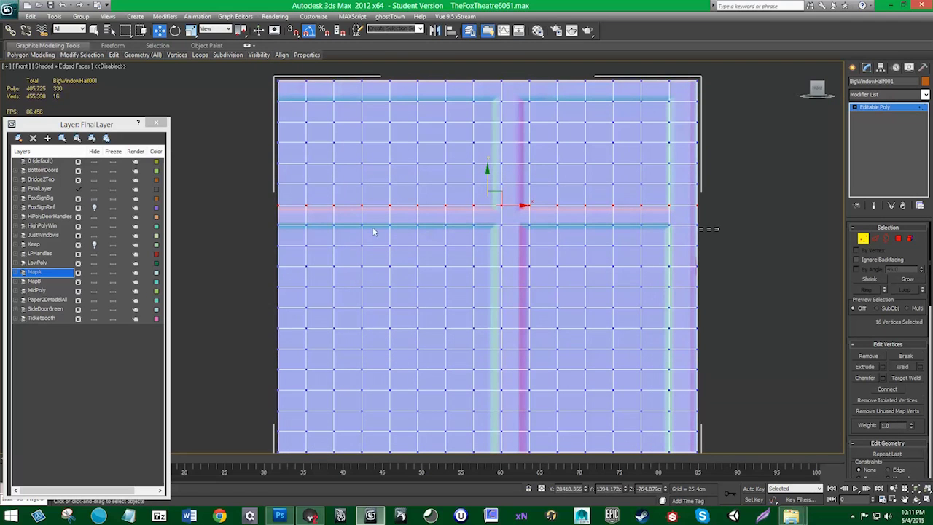
drag(487, 191, 487, 210)
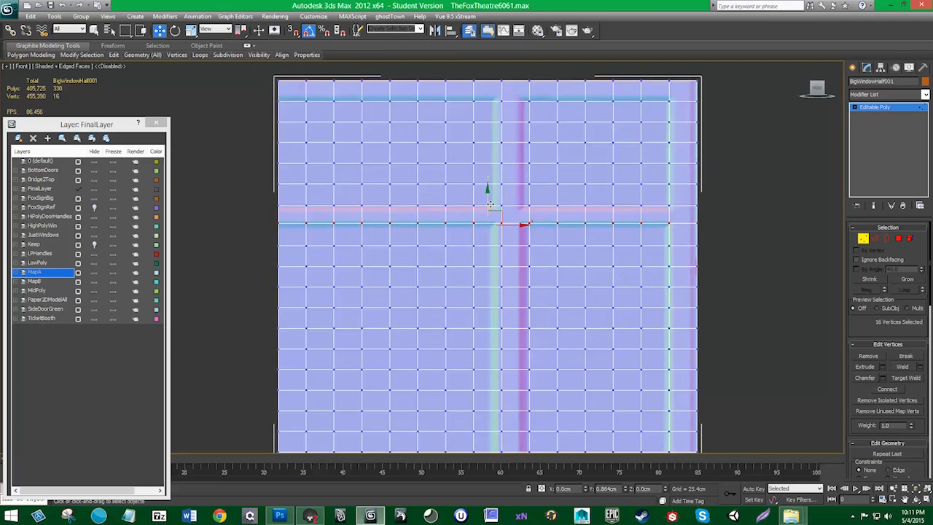
key(ctrl+z)
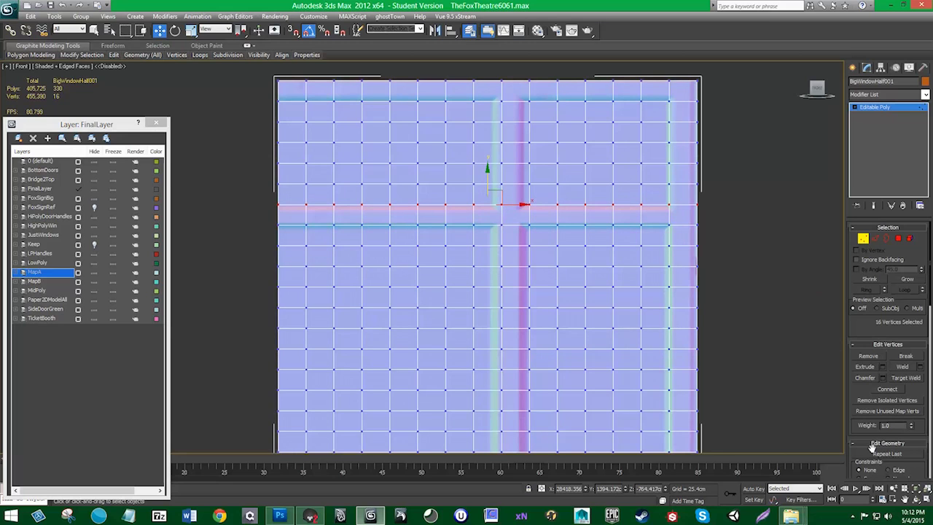
scroll(867, 430, down, 5)
click(861, 331)
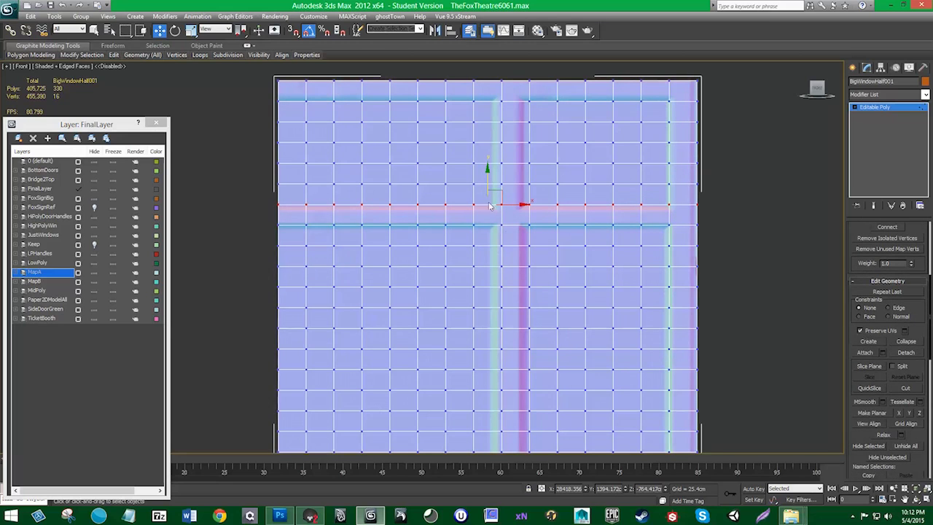
drag(487, 169, 457, 191)
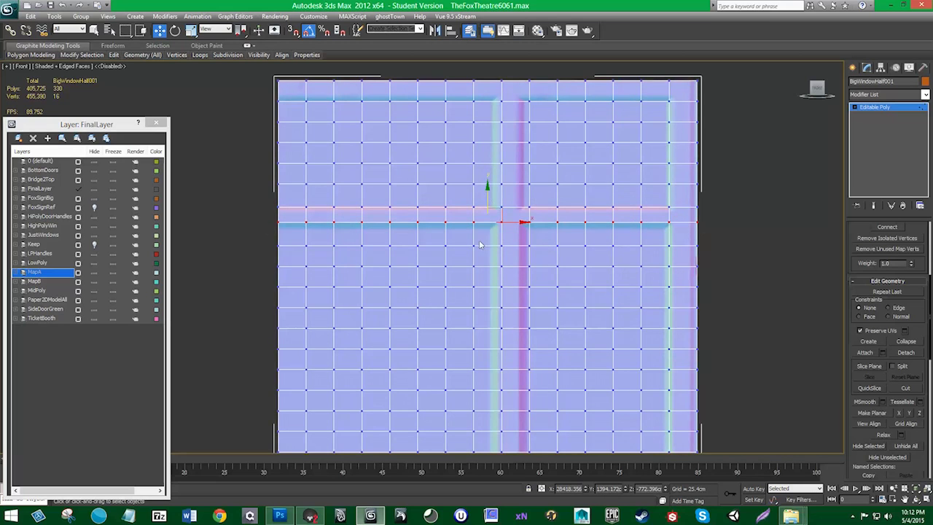
- Align the two central vertex columns with the left and right edges of the vertical mullion
scroll(452, 248, down, 3)
middle_drag(557, 68, 545, 76)
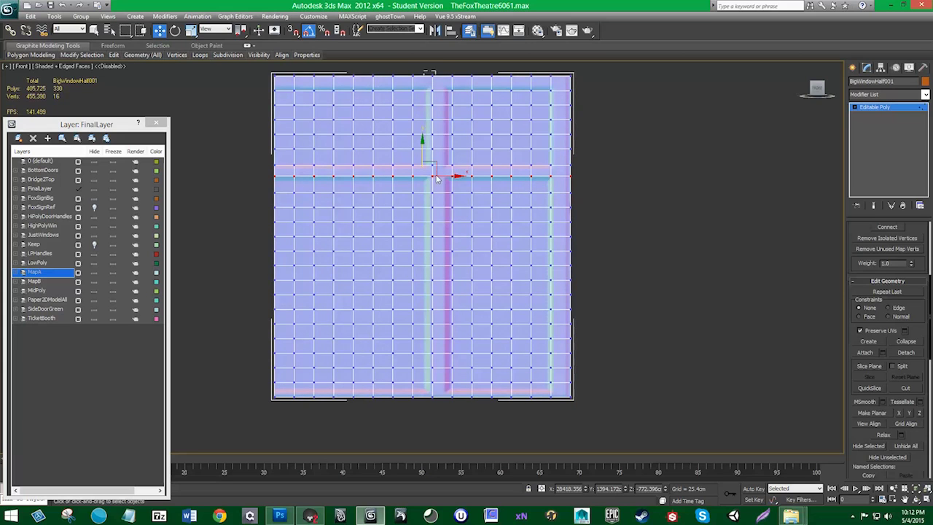
drag(424, 72, 441, 390)
drag(469, 245, 466, 245)
drag(447, 66, 463, 404)
drag(471, 236, 464, 235)
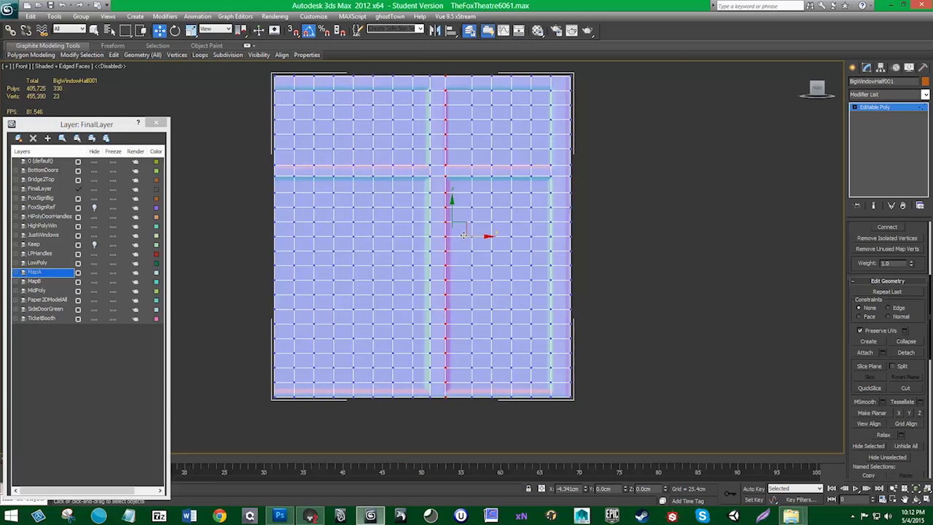
drag(463, 235, 463, 236)
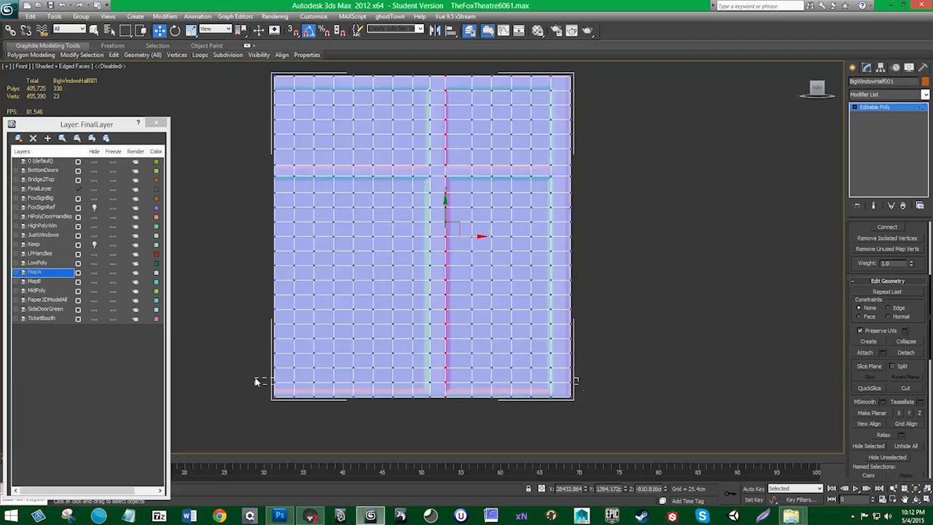
- Align the outermost inner vertex rows and the right inner column with the frame's bottom, right and top inner edges
drag(257, 381, 256, 382)
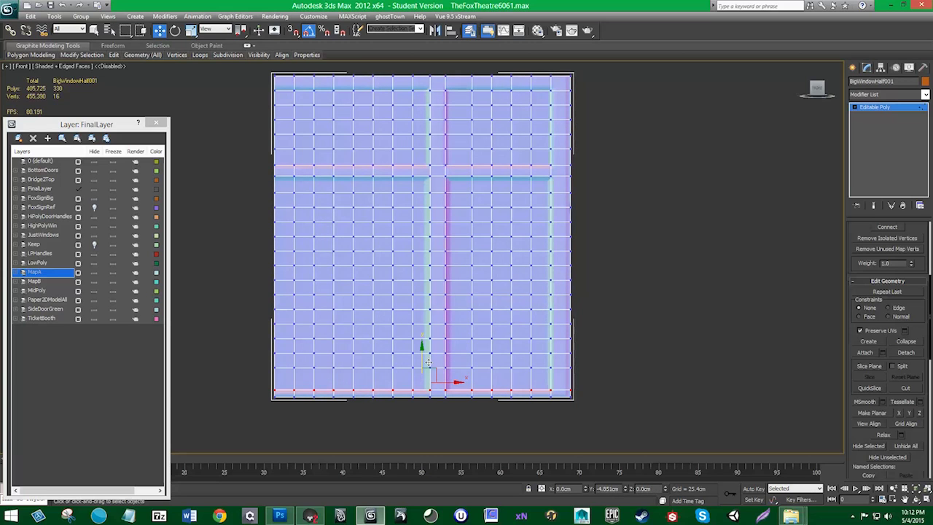
drag(428, 362, 433, 361)
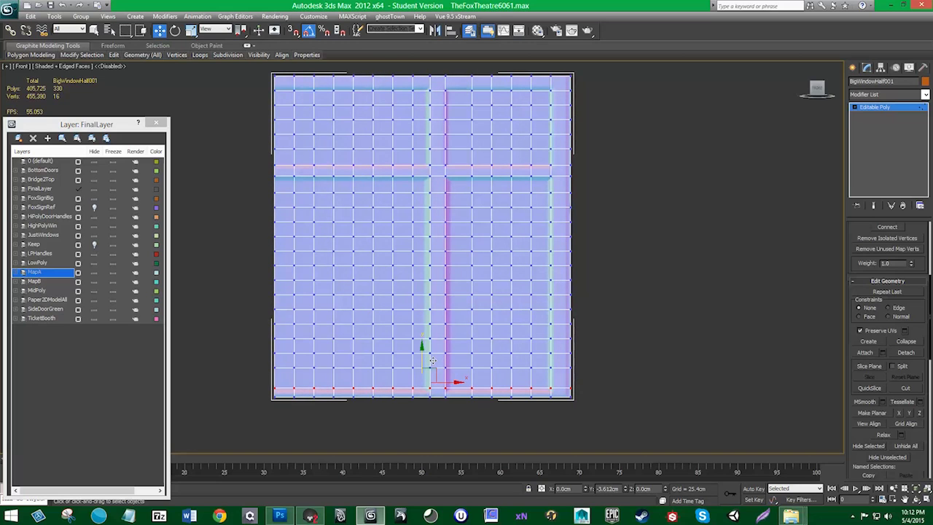
drag(432, 361, 435, 364)
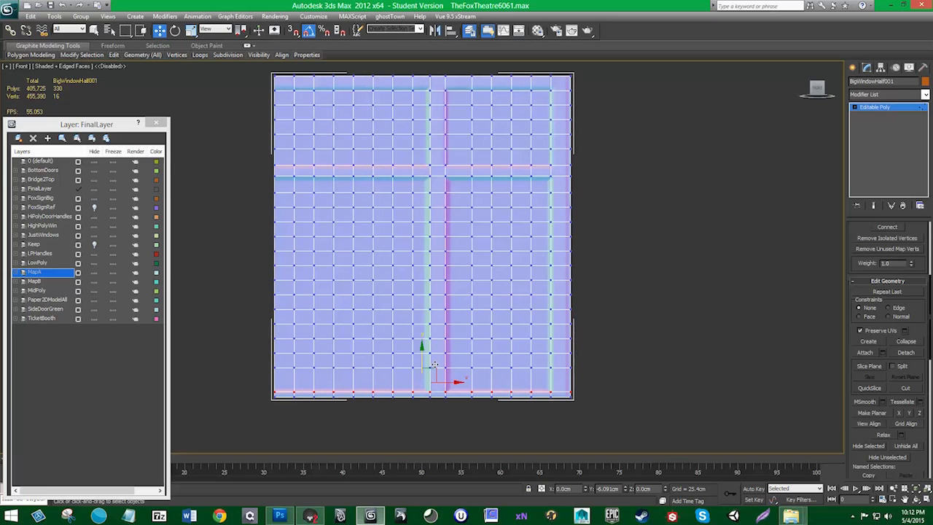
drag(565, 409, 535, 67)
drag(577, 235, 579, 235)
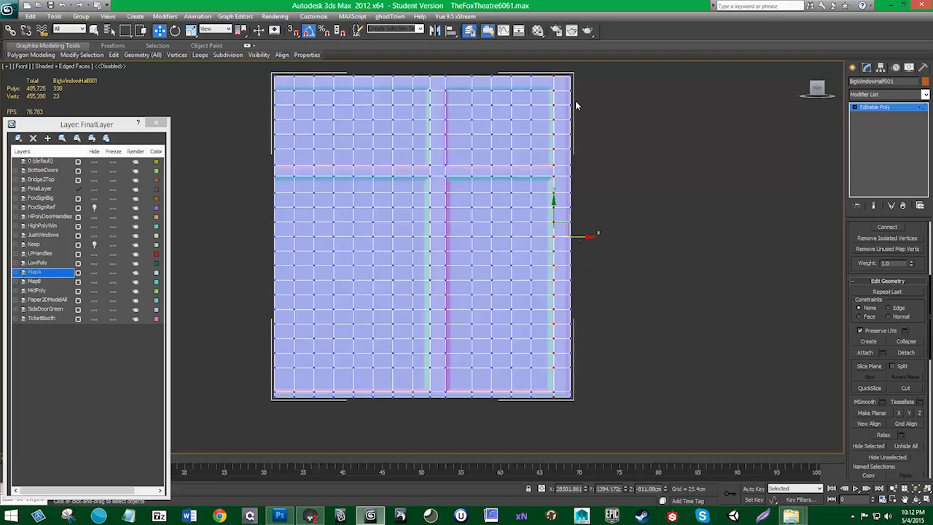
drag(276, 83, 257, 84)
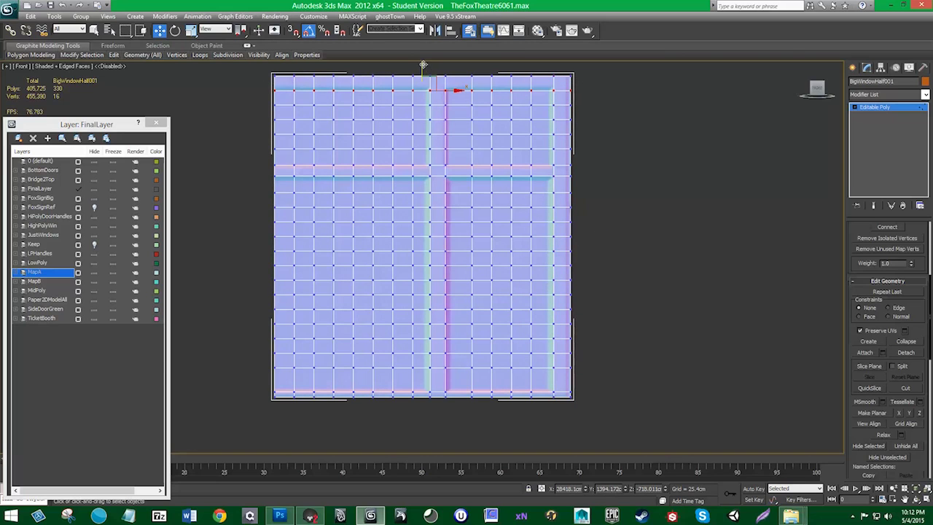
drag(423, 64, 421, 60)
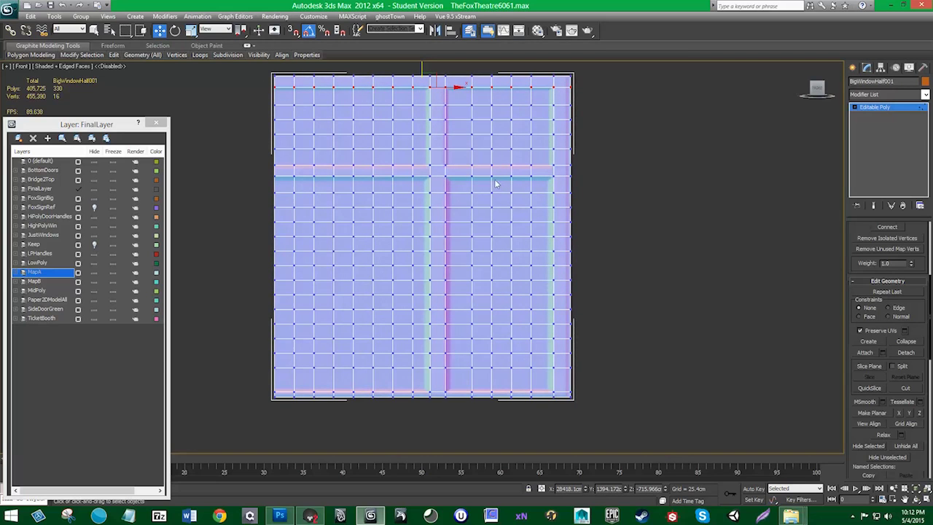
- Remove all grid edges and their vertices inside the four window panes, leaving the frame strips
click(855, 108)
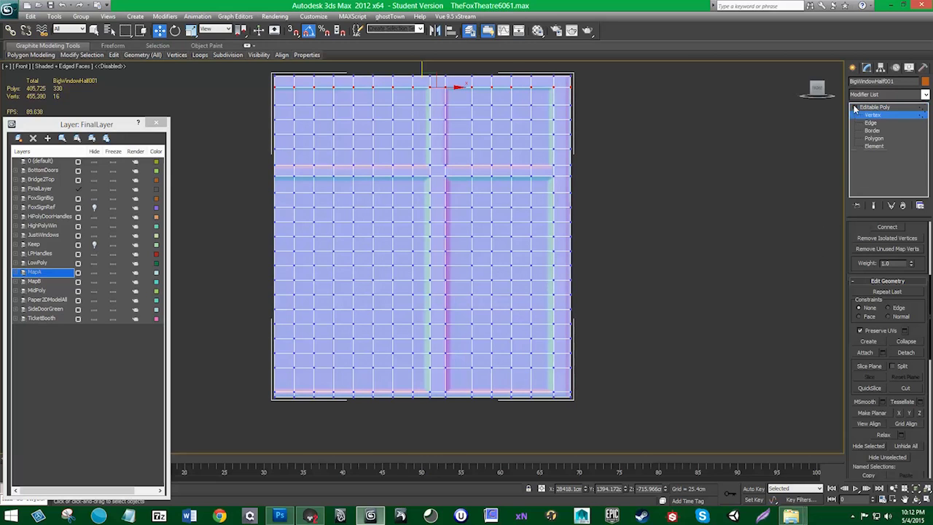
click(871, 123)
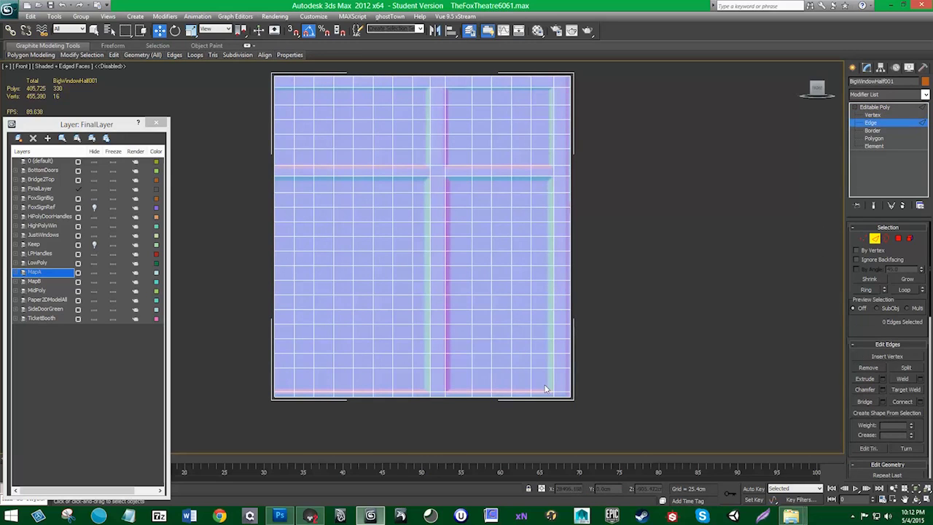
key(ctrl+a)
key(ctrl+BackSpace)
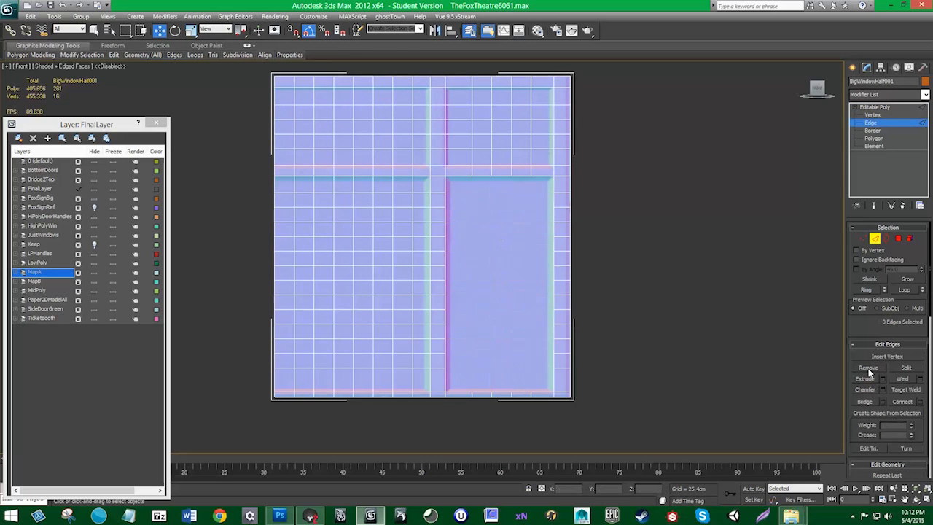
key(ctrl+a)
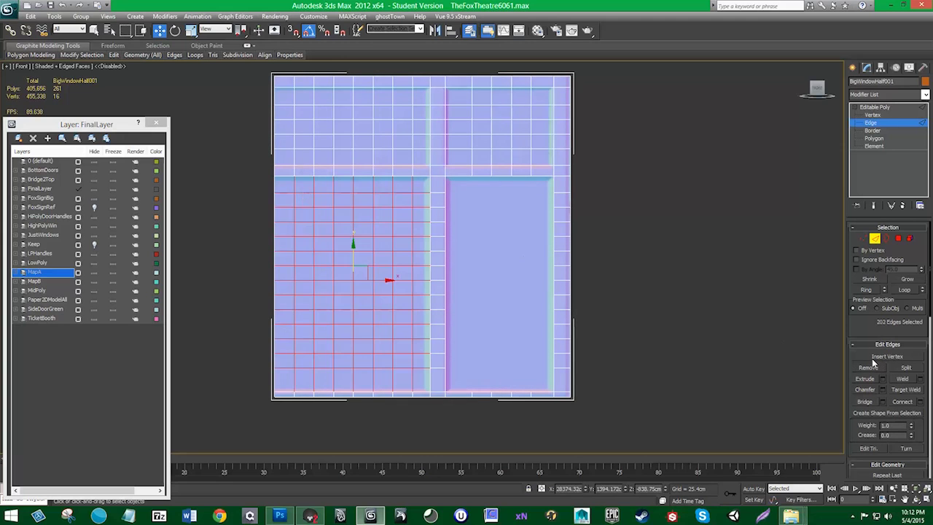
ctrl+click(870, 369)
drag(459, 100, 542, 156)
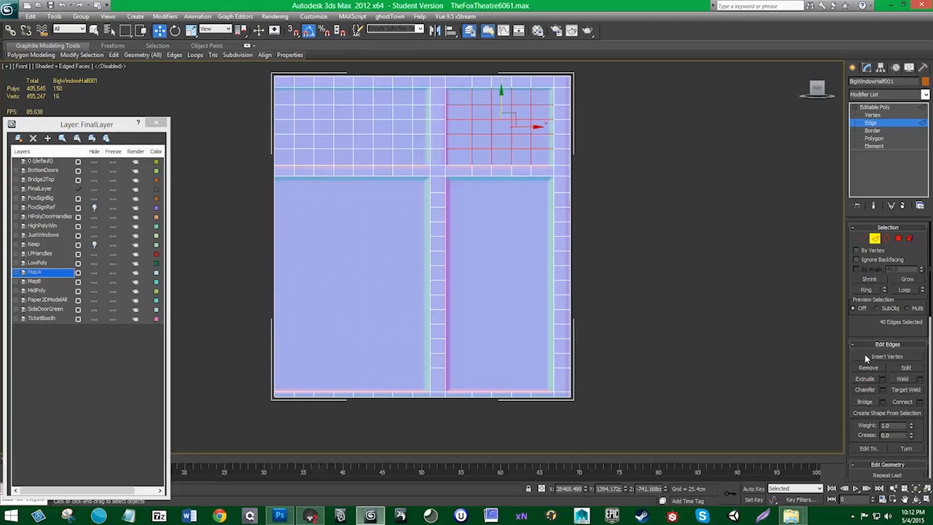
ctrl+click(868, 368)
drag(289, 101, 427, 165)
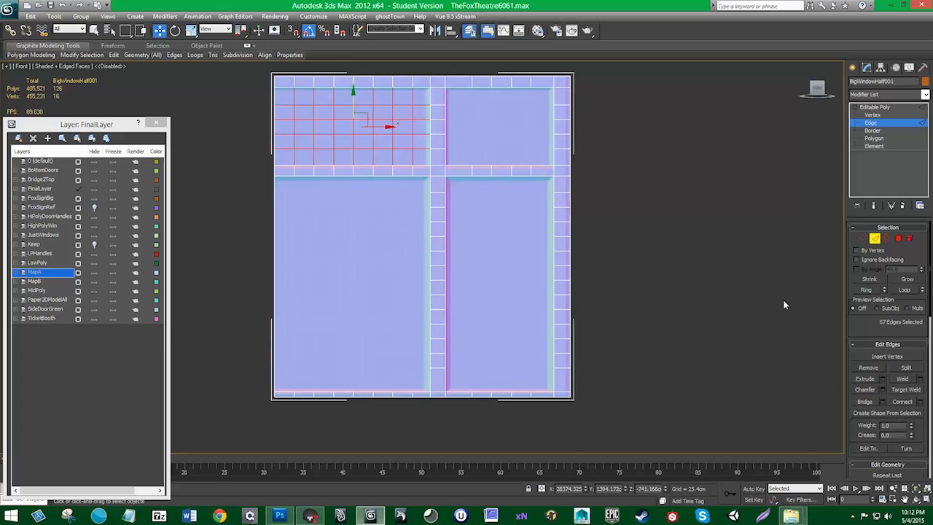
ctrl+click(873, 370)
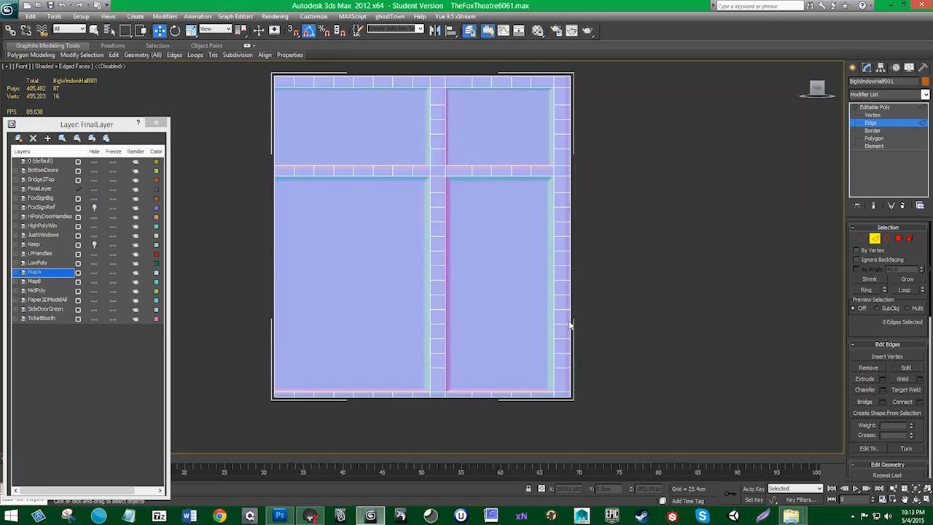
- Remove the short dividing edges across the right frame strip, horizontal crossbar, top frame strip and central mullion
drag(561, 95, 568, 379)
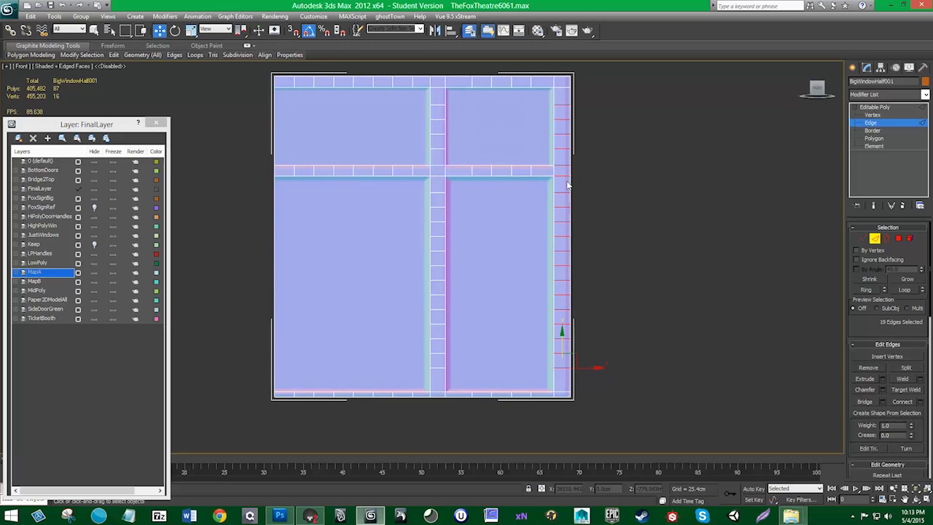
ctrl+click(869, 368)
drag(285, 397, 573, 385)
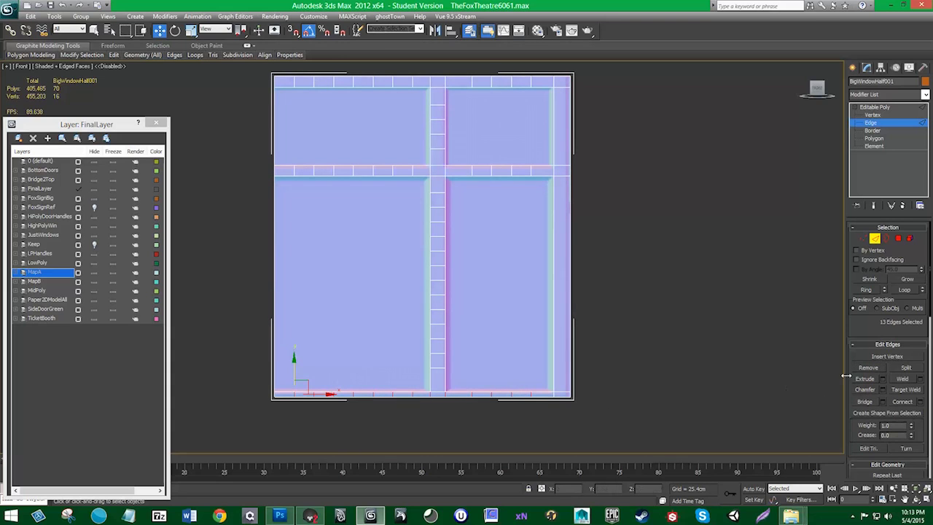
drag(546, 172, 432, 175)
ctrl+drag(290, 176, 438, 157)
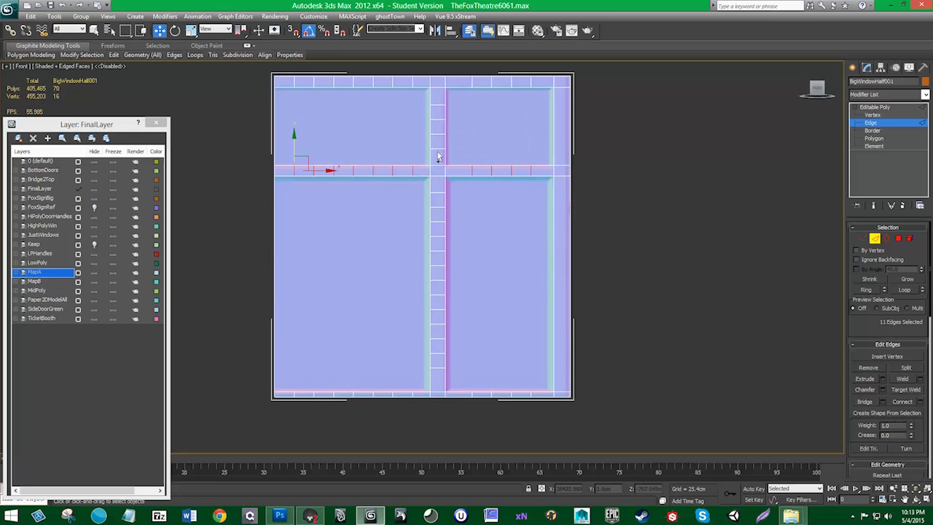
ctrl+drag(440, 106, 453, 88)
ctrl+drag(549, 91, 294, 88)
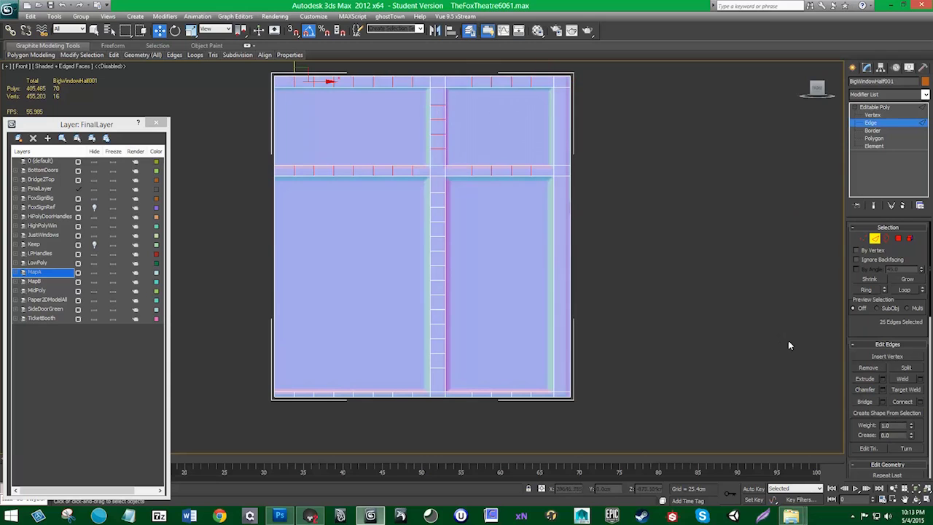
click(864, 368)
drag(433, 358, 435, 386)
click(876, 370)
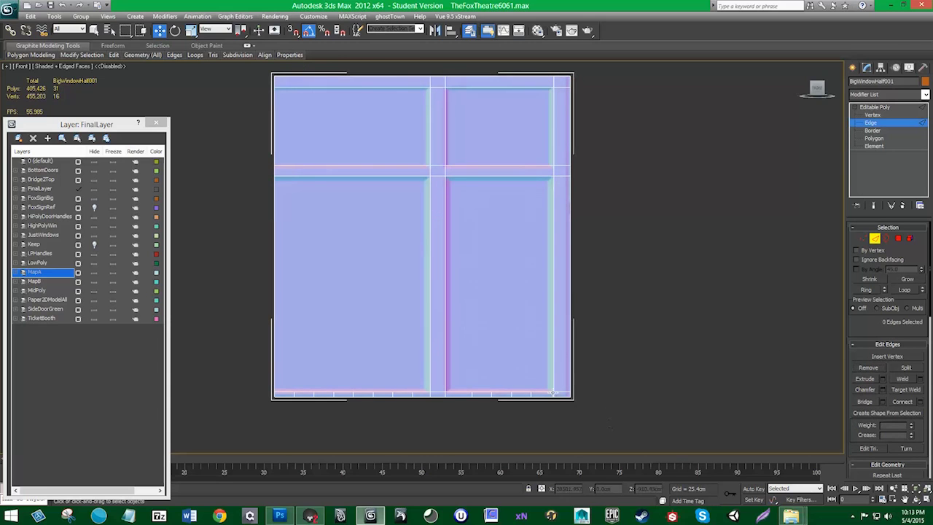
- Remove the short dividing edges across the bottom frame strip, along with the intermediate vertices left on that strip
drag(548, 396, 279, 396)
click(868, 367)
key(1)
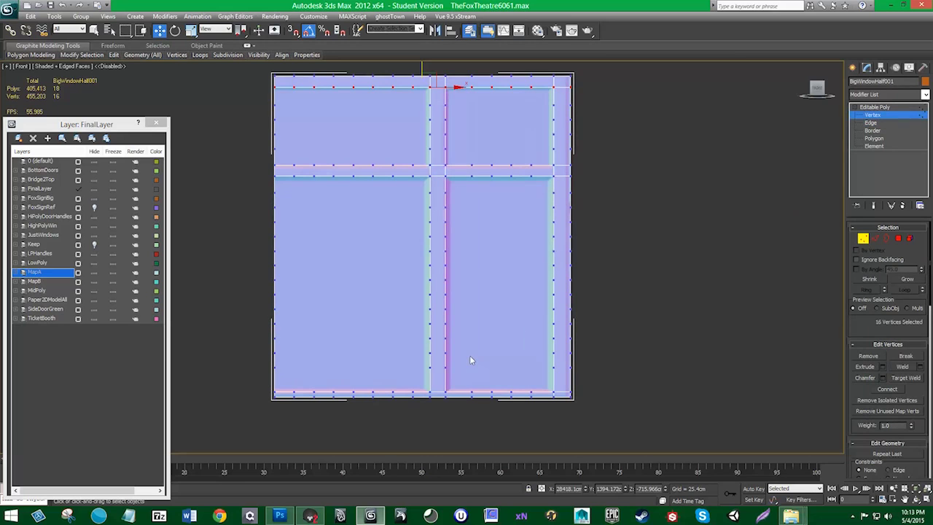
drag(524, 422, 539, 386)
click(875, 357)
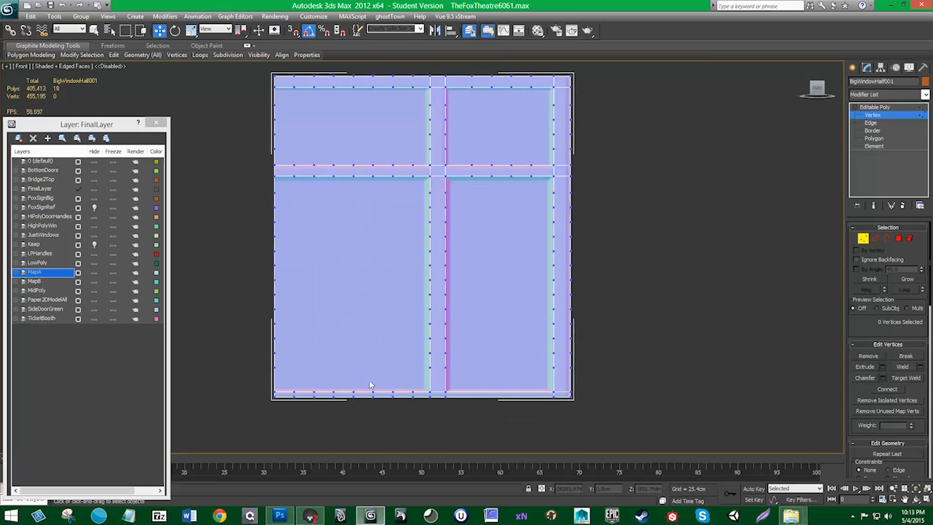
drag(289, 364, 288, 364)
click(872, 357)
- Remove the remaining intermediate vertices along the vertical members, top strip and crossbar, keeping only the vertices where members cross
drag(628, 376, 242, 189)
click(862, 358)
middle_drag(621, 189, 629, 239)
drag(470, 119, 548, 228)
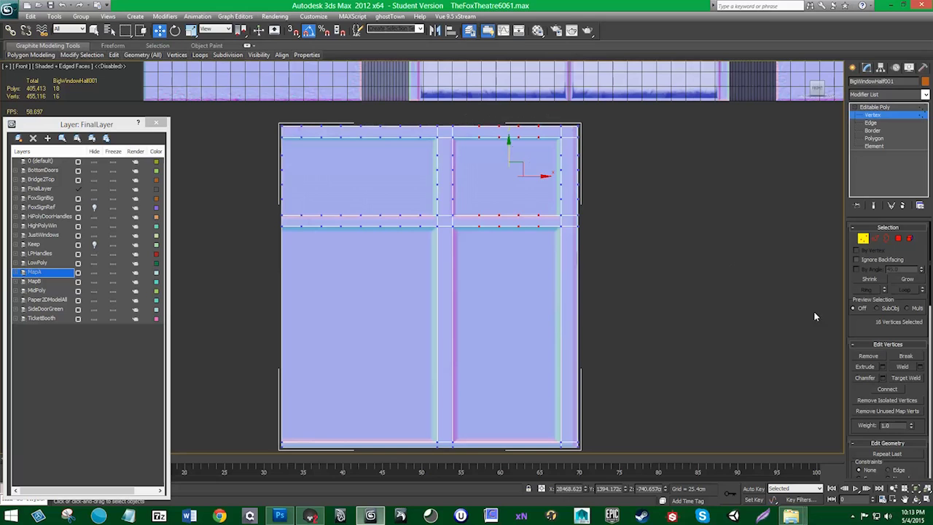
click(869, 356)
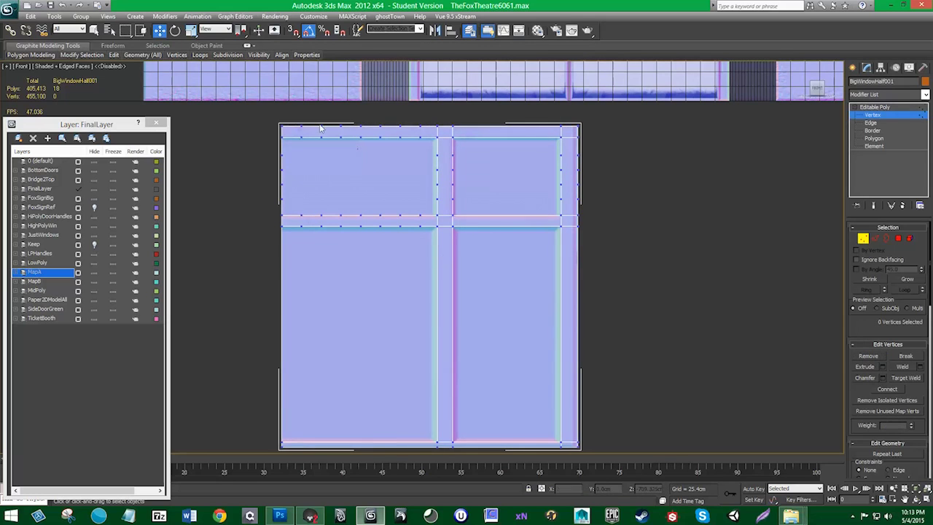
drag(429, 131, 288, 222)
click(869, 356)
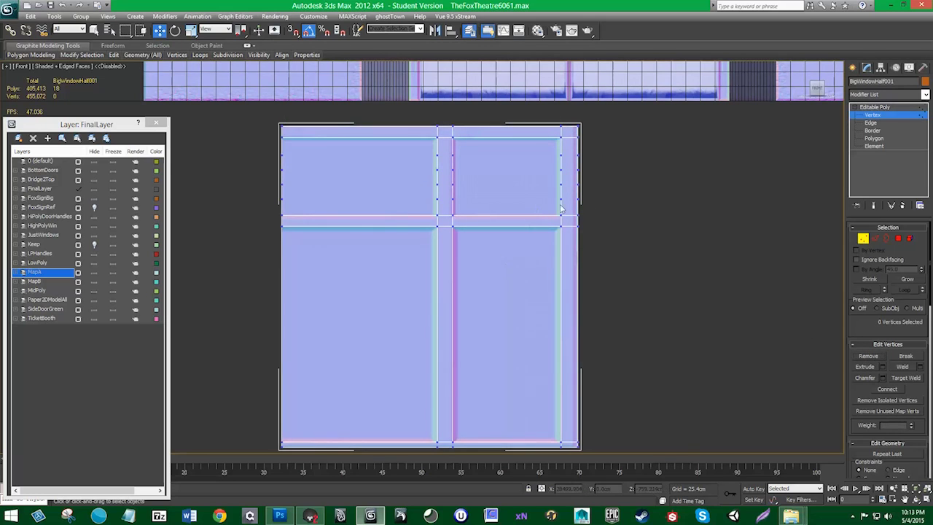
drag(595, 205, 287, 151)
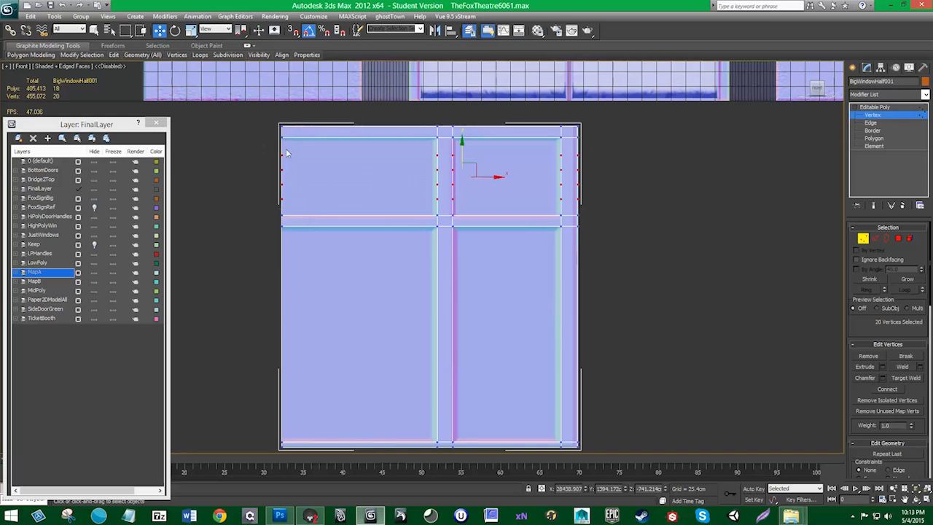
click(867, 357)
- Select all polygons of the right frame strip above the bottom corner, plus those of the top frame strip
middle_drag(560, 271, 553, 249)
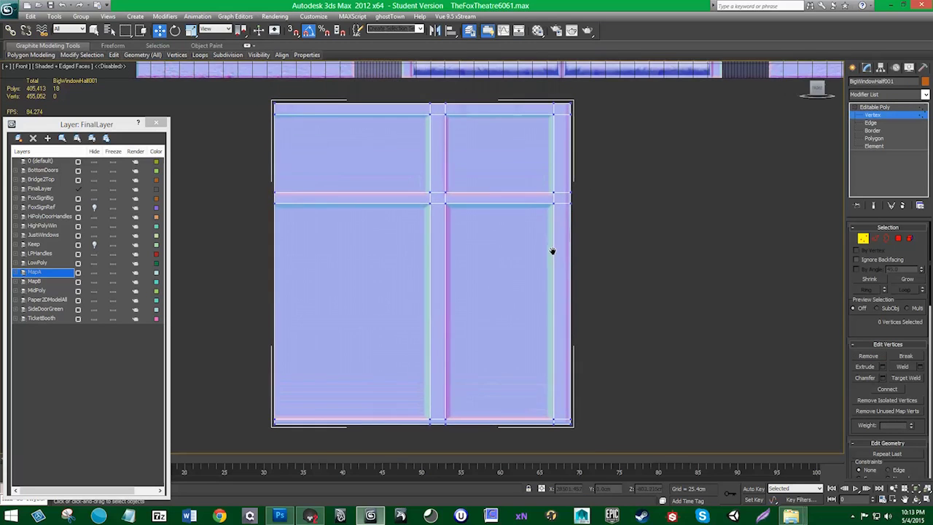
click(899, 240)
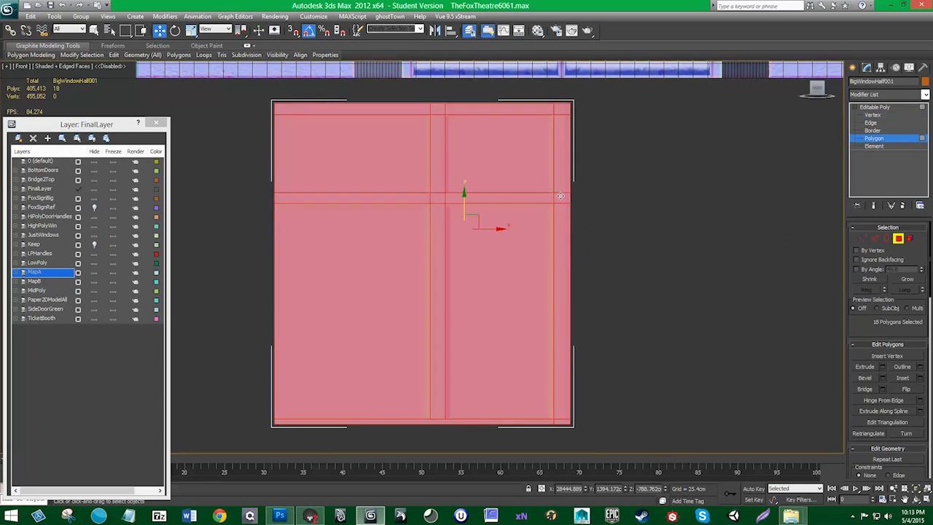
click(562, 197)
ctrl+click(563, 228)
ctrl+click(565, 186)
ctrl+click(563, 111)
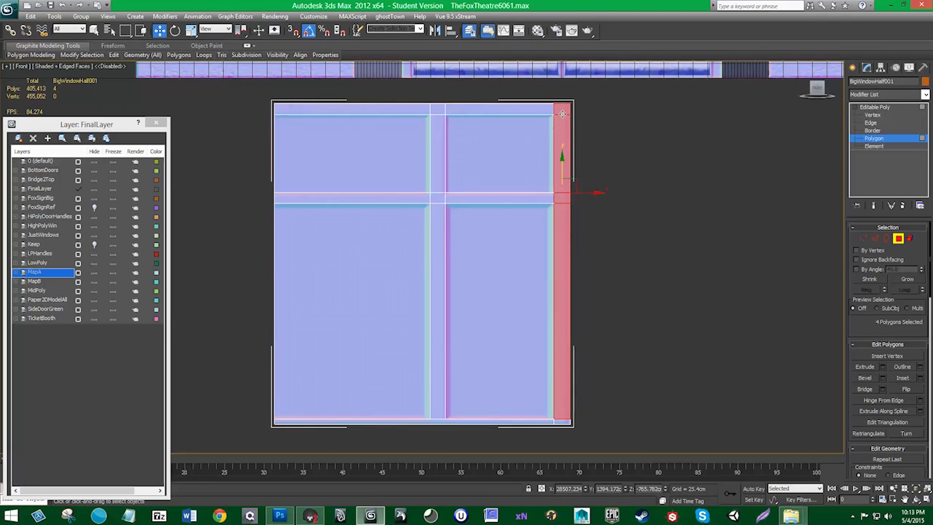
key(q)
ctrl+click(511, 108)
ctrl+click(414, 107)
ctrl+click(438, 111)
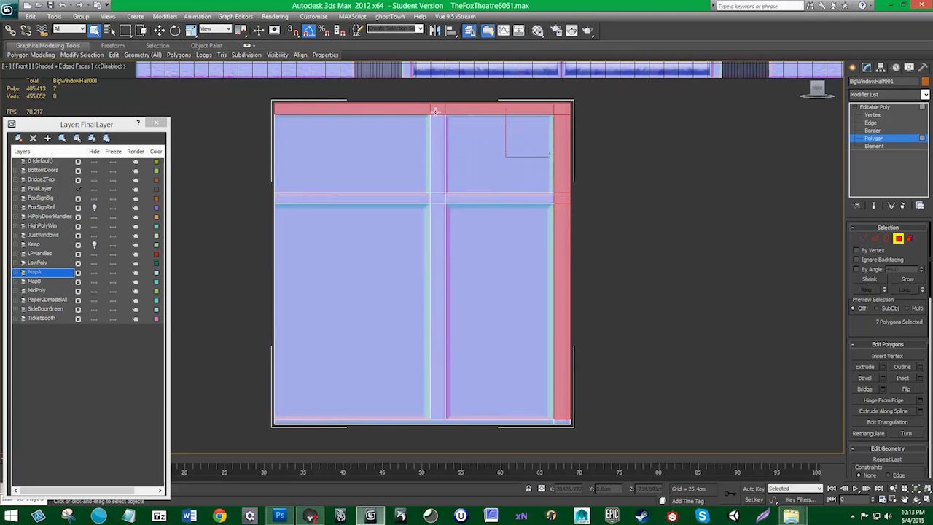
- Add the crossbar, central mullion and bottom strip polygons to the selection and extrude the whole frame by 50 cm
ctrl+click(441, 198)
ctrl+click(452, 198)
ctrl+click(424, 198)
ctrl+click(438, 153)
ctrl+click(438, 307)
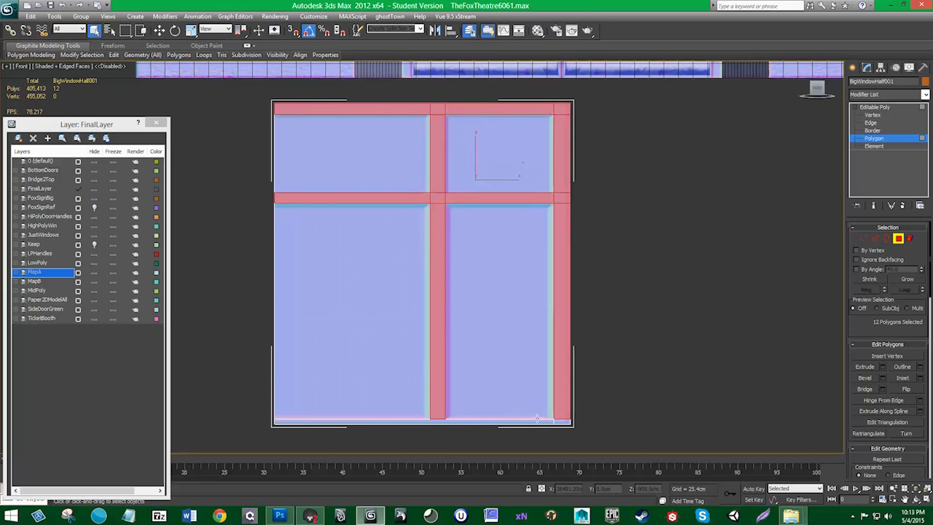
ctrl+click(538, 422)
ctrl+click(563, 422)
alt+middle_drag(460, 350, 474, 344)
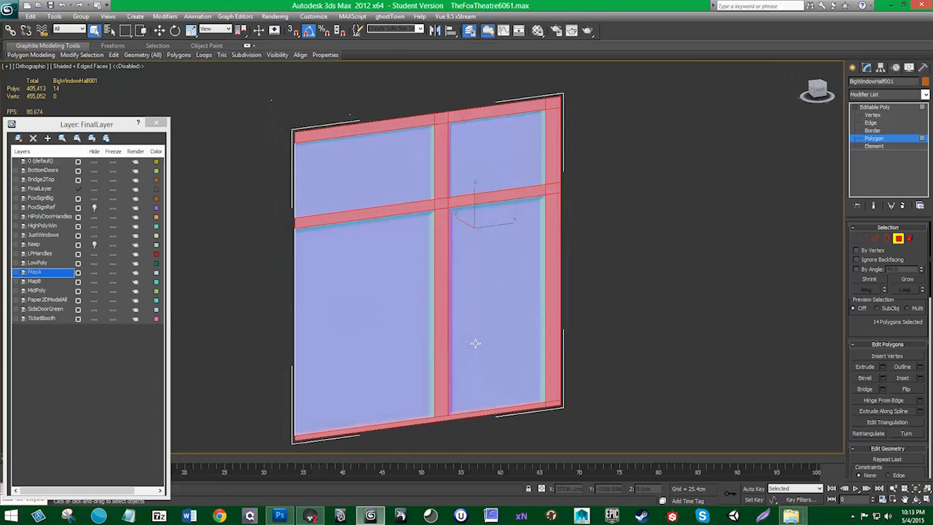
click(883, 366)
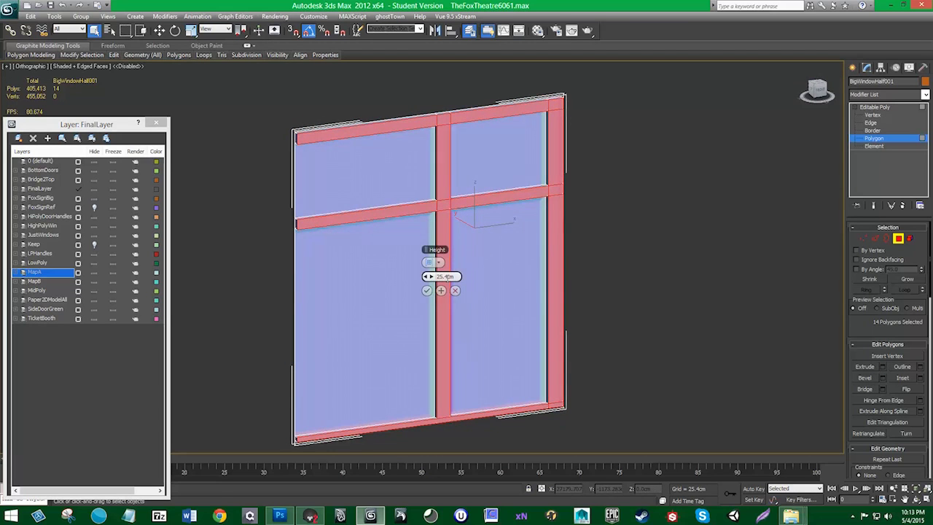
text(50)
key(Return)
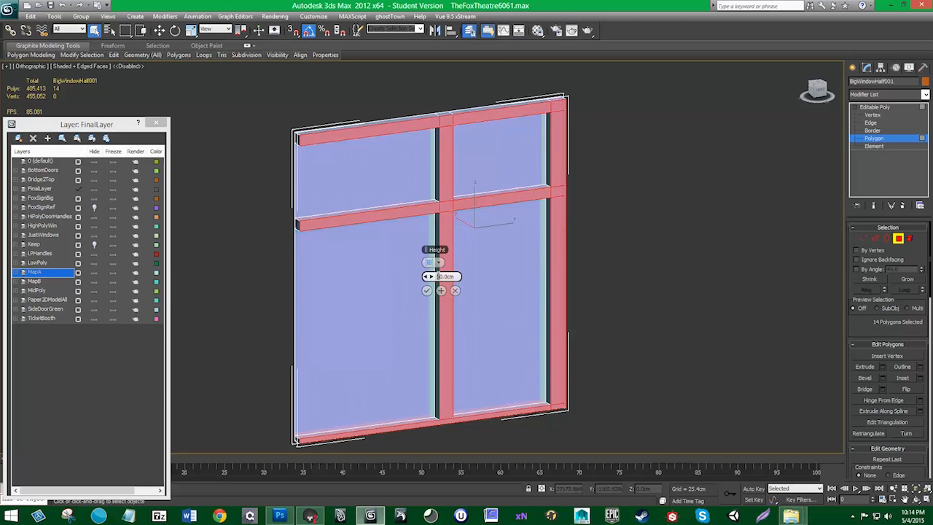
click(427, 290)
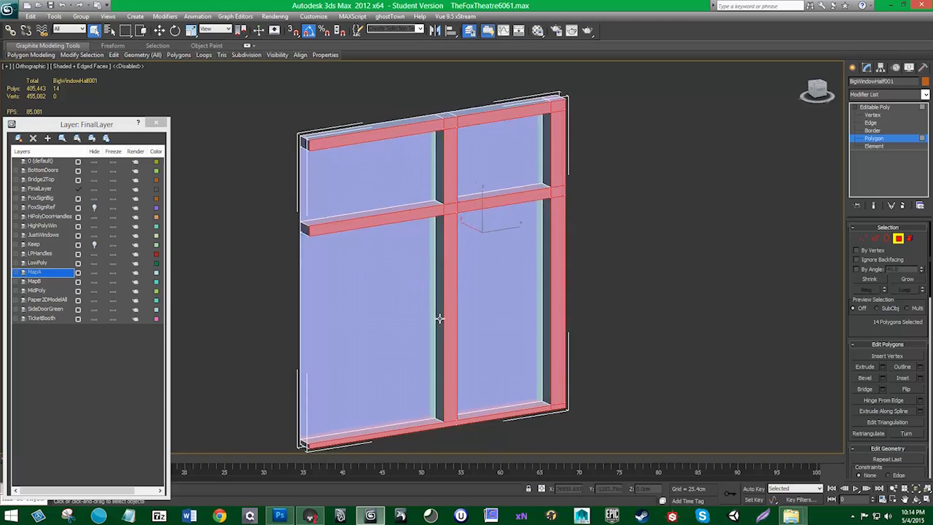
- Select the four window pane polygons, scale them so the frame's inner sides taper, and adjust their position behind the frame
click(481, 177)
ctrl+click(488, 256)
ctrl+click(374, 261)
ctrl+click(369, 195)
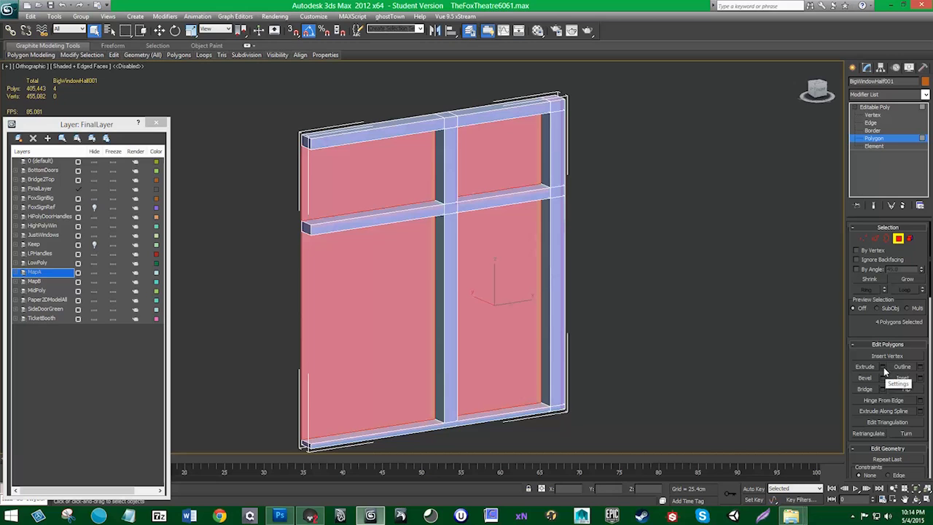
key(r)
drag(494, 300, 495, 306)
alt+middle_drag(495, 306, 476, 323)
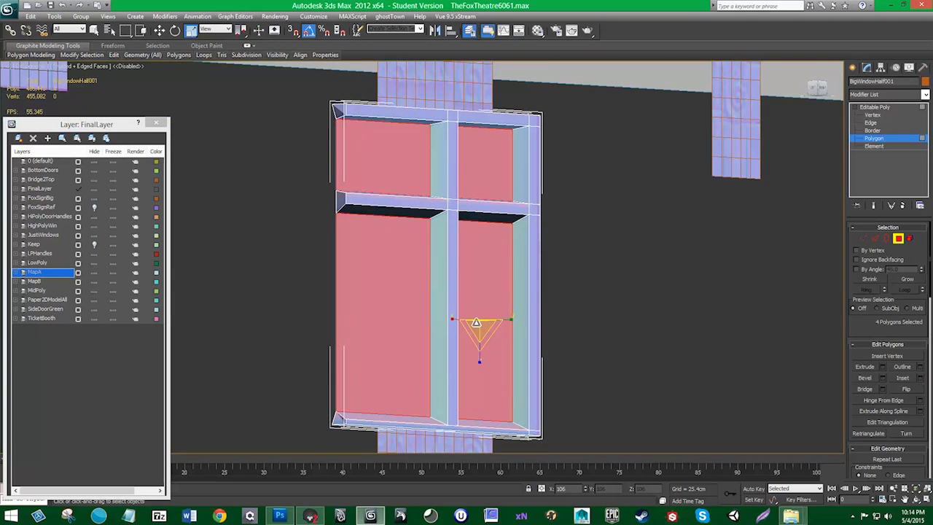
key(w)
drag(460, 321, 458, 322)
alt+middle_drag(463, 331, 368, 340)
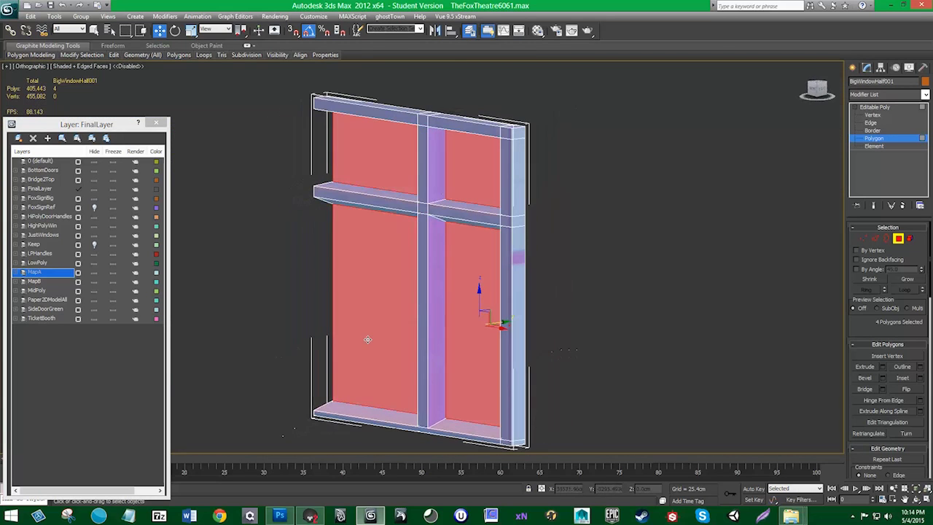
- Leave polygon editing and examine the extruded window half from the front
alt+middle_drag(488, 330, 518, 307)
click(897, 240)
click(574, 237)
key(z)
alt+middle_drag(409, 350, 398, 379)
click(366, 406)
key(z)
middle_drag(421, 312, 377, 317)
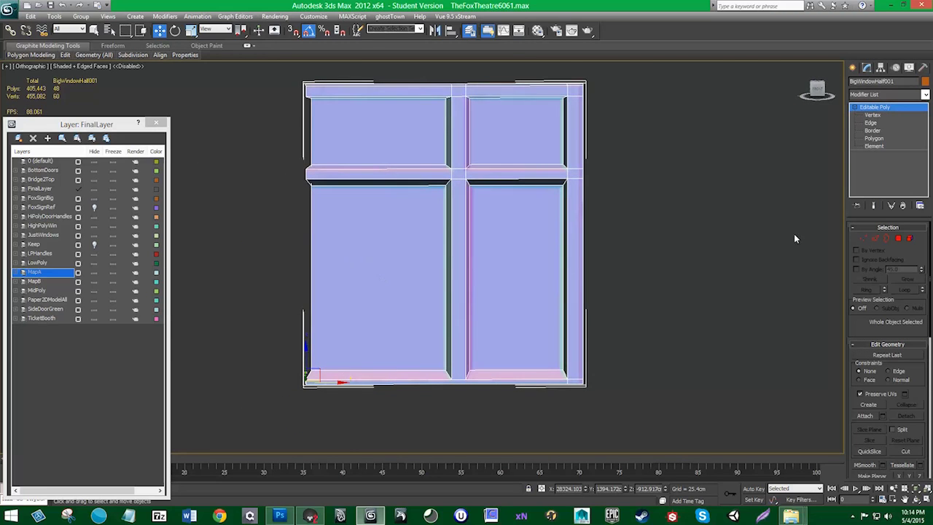
- Flatten the vertices on the window half's left open edge into one vertical line by scaling them to 0 along X
click(864, 238)
drag(254, 80, 350, 306)
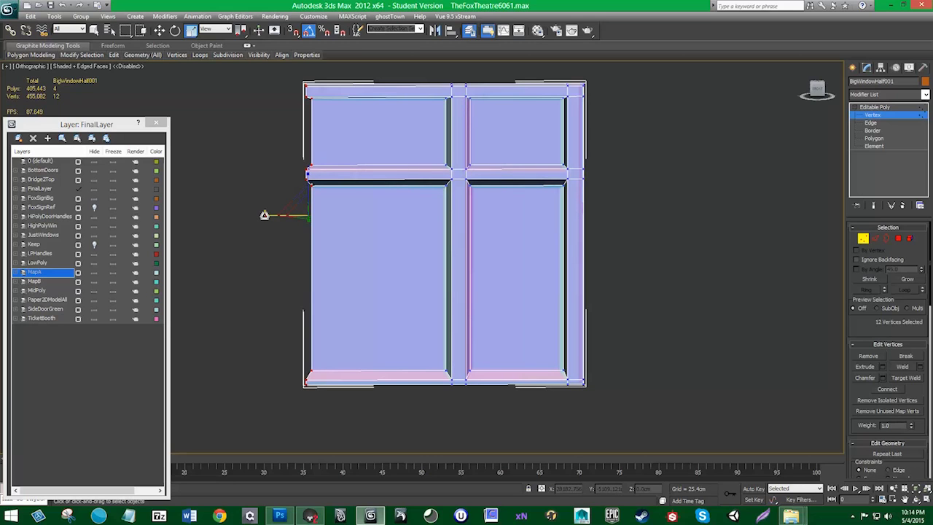
drag(264, 215, 560, 203)
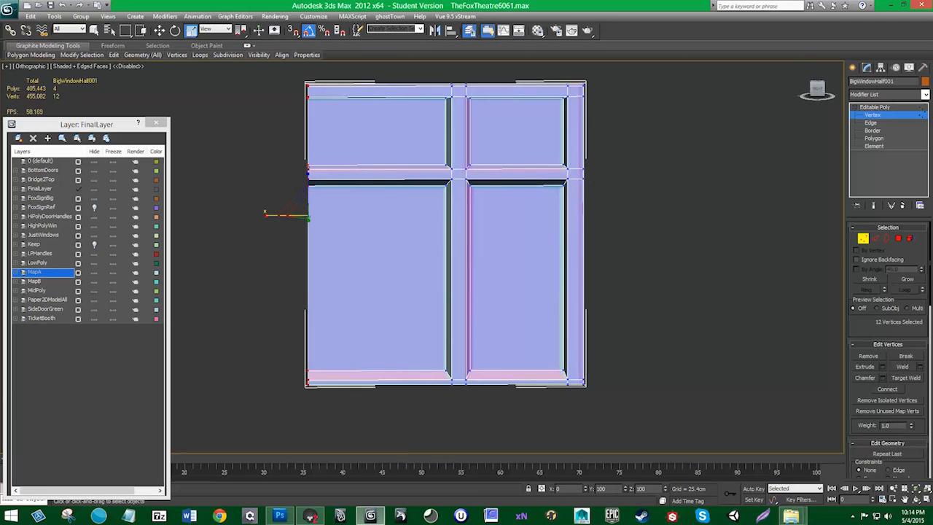
key(w)
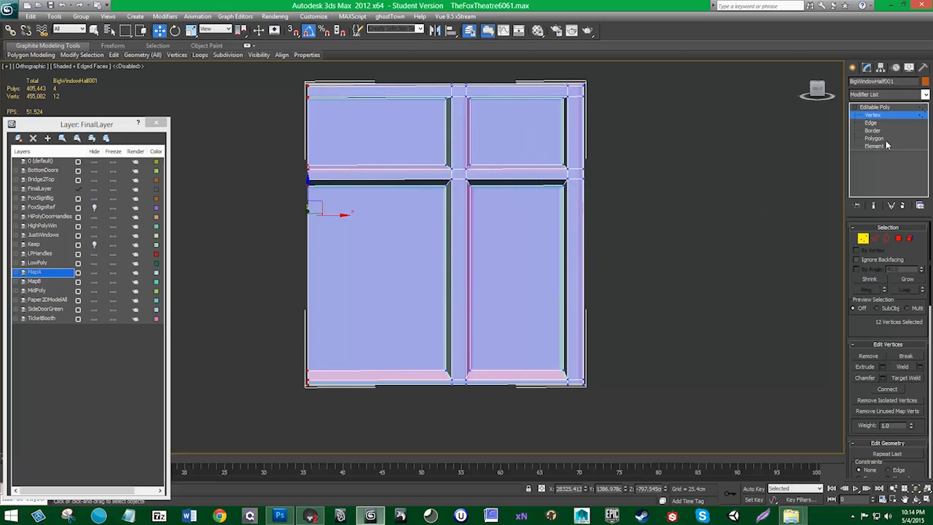
click(863, 238)
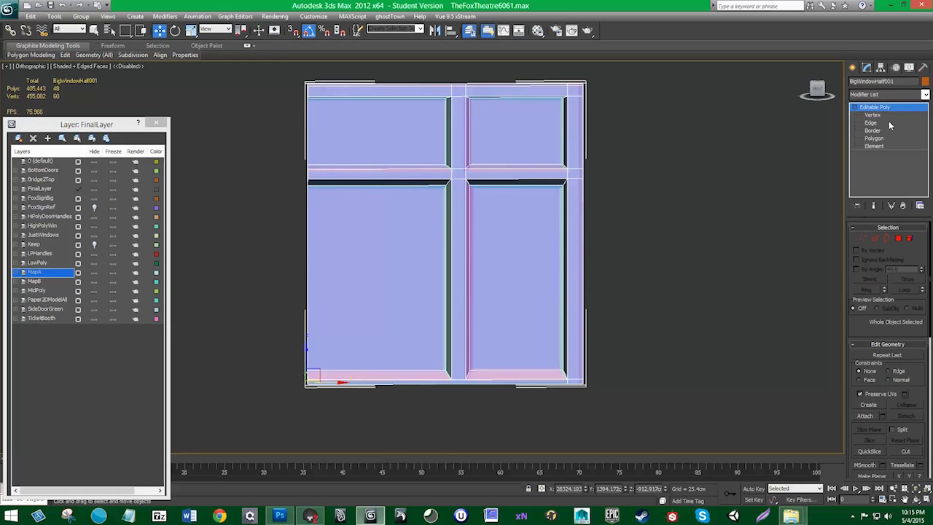
- Move the window half's pivot with snapping to the left open edge, at the top corner of the lower pane
click(880, 67)
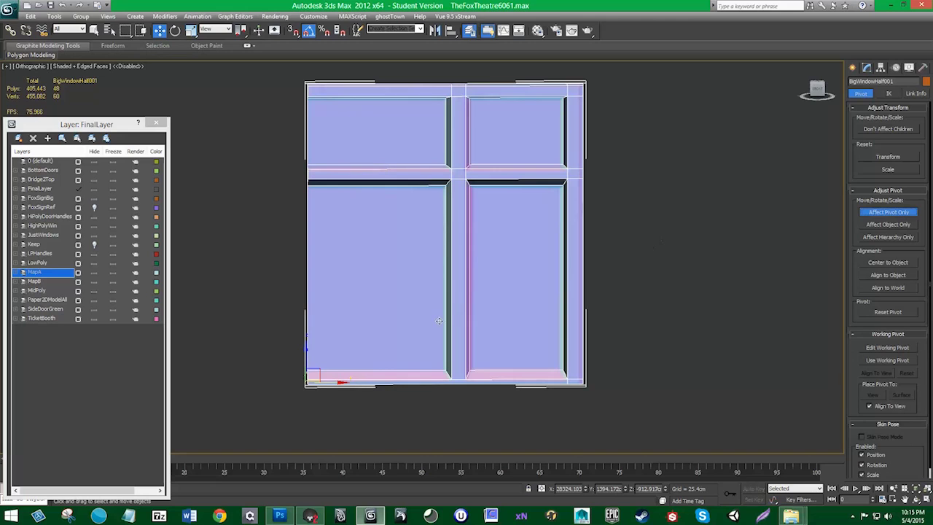
key(s)
drag(305, 381, 309, 186)
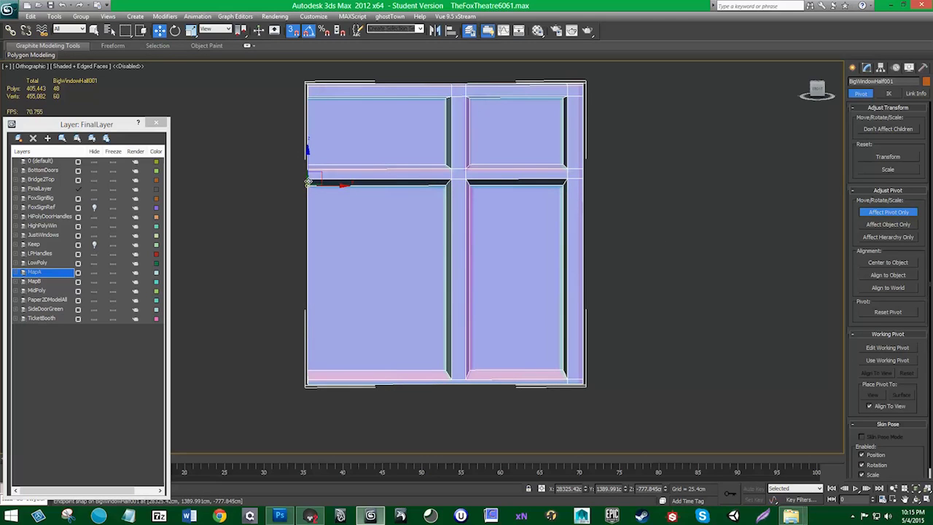
click(874, 215)
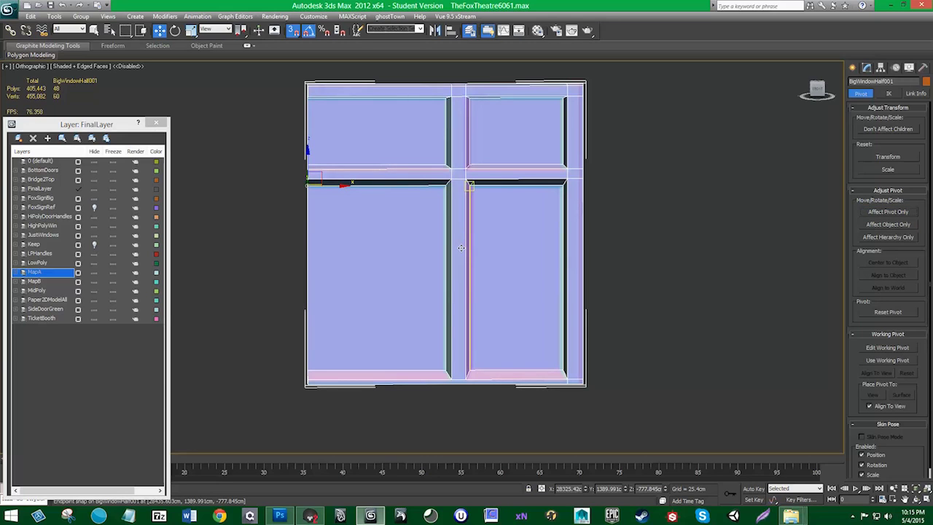
- Clone the window half and mirror the copy across its open left edge to form the full window
key(ctrl+v)
click(439, 294)
click(435, 30)
click(441, 327)
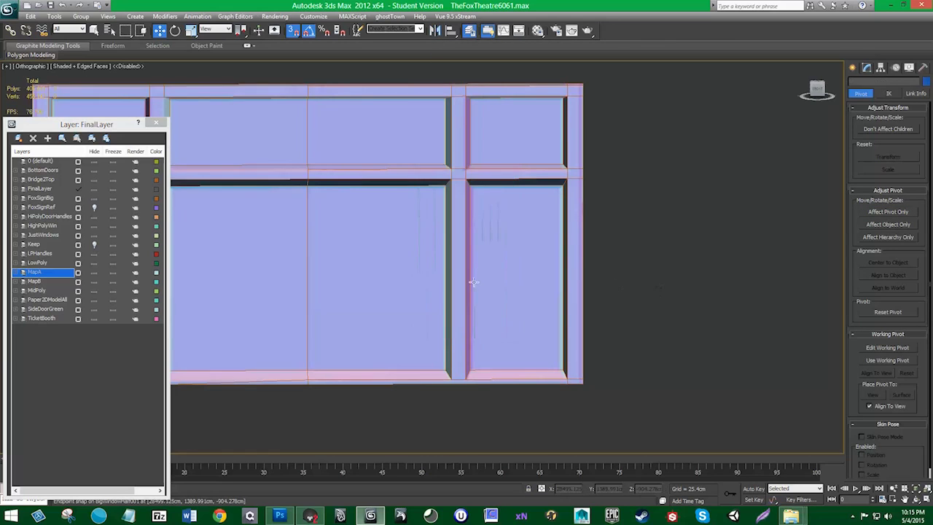
middle_drag(393, 276, 483, 295)
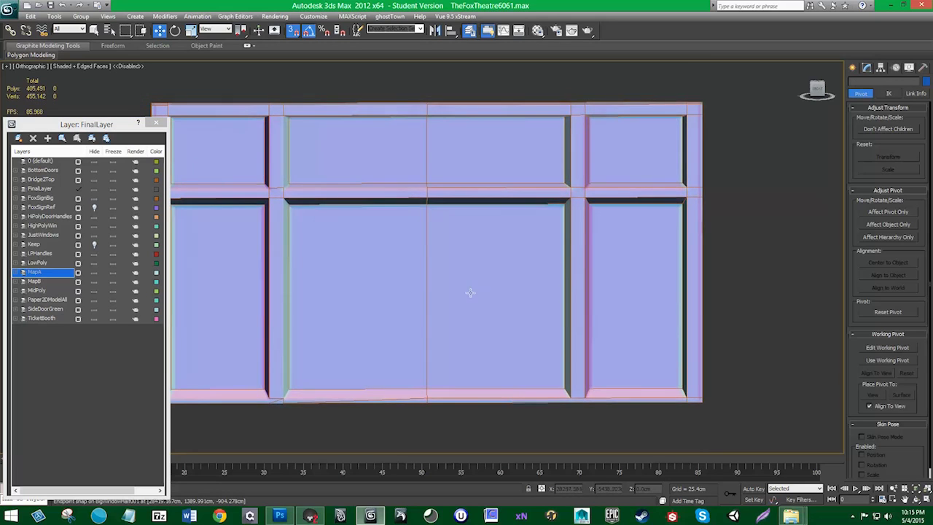
scroll(478, 278, down, 2)
scroll(478, 278, up, 2)
click(455, 150)
click(406, 153)
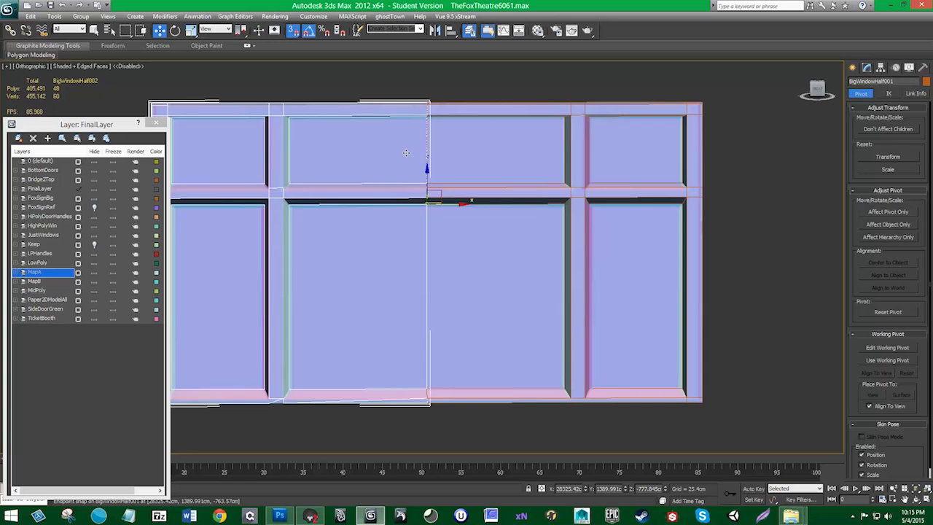
- Delete the upper and lower pane polygons beside the centre seam in the original right window half
click(453, 150)
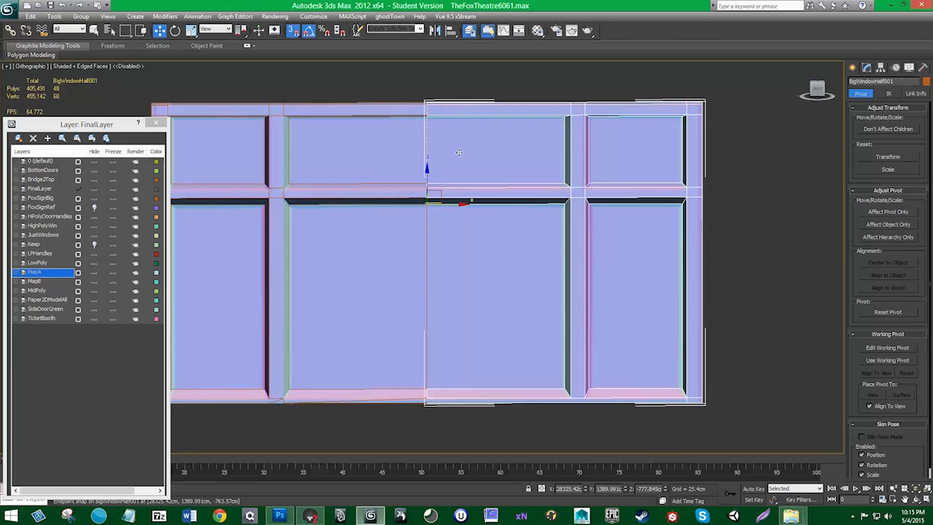
click(868, 68)
click(500, 147)
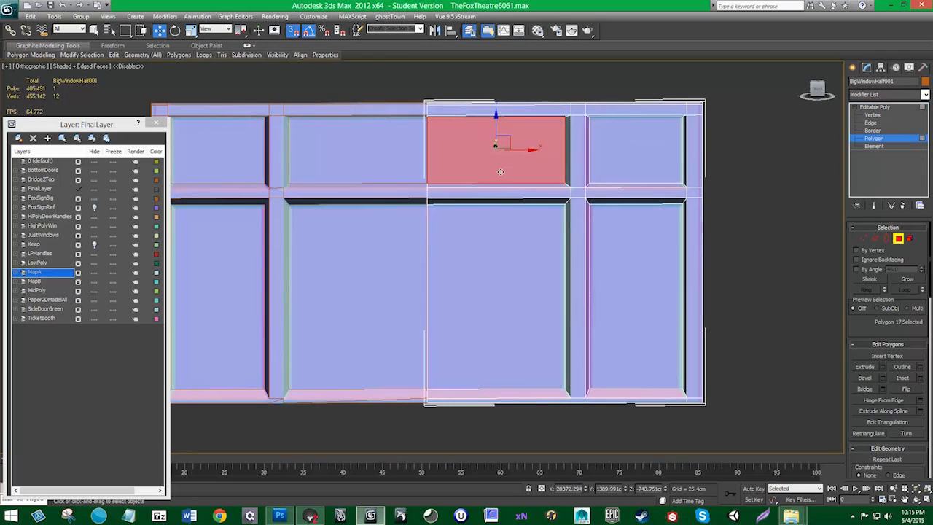
key(Delete)
click(505, 256)
key(Delete)
click(897, 238)
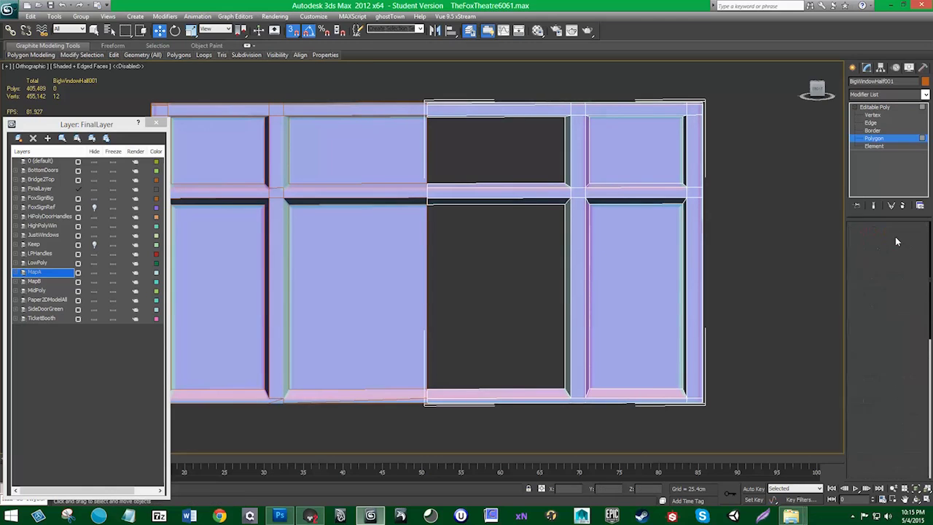
- Detach the lower pane polygon beside the centre seam of the mirrored left window half as a separate object
click(403, 161)
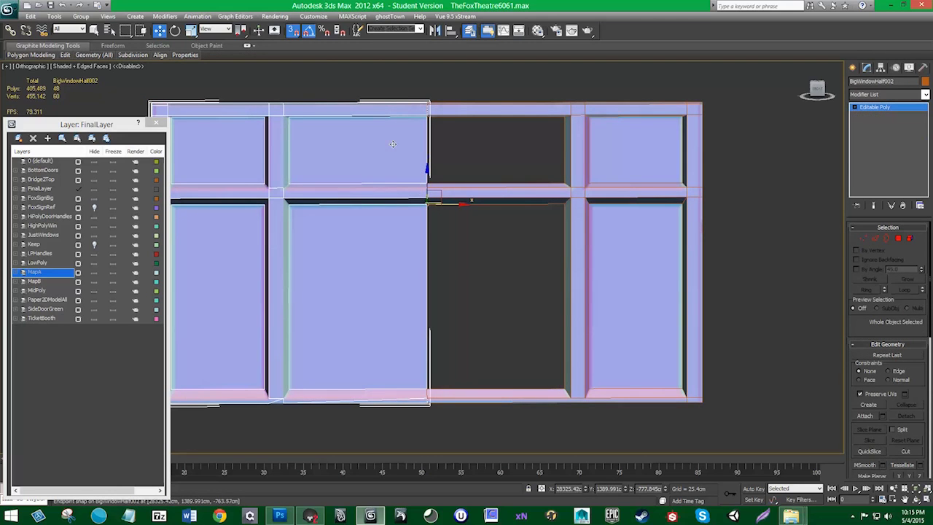
click(898, 239)
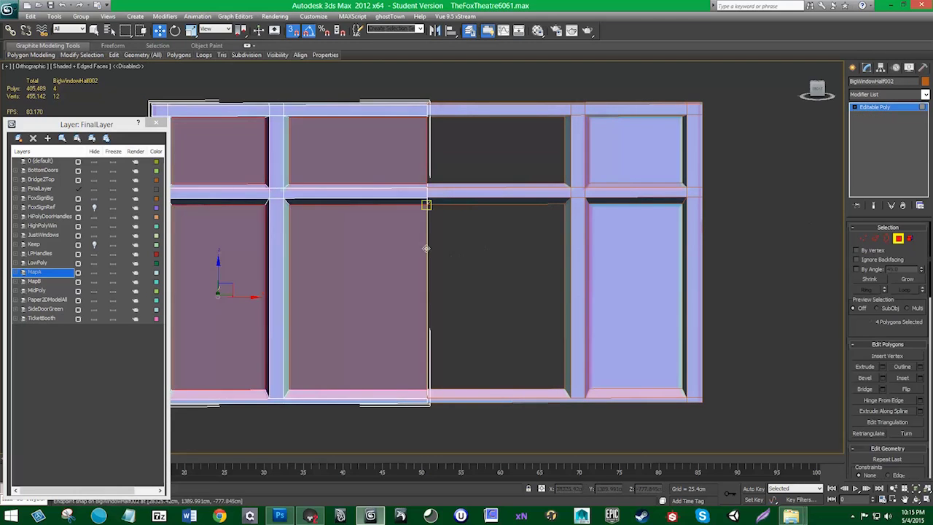
click(424, 249)
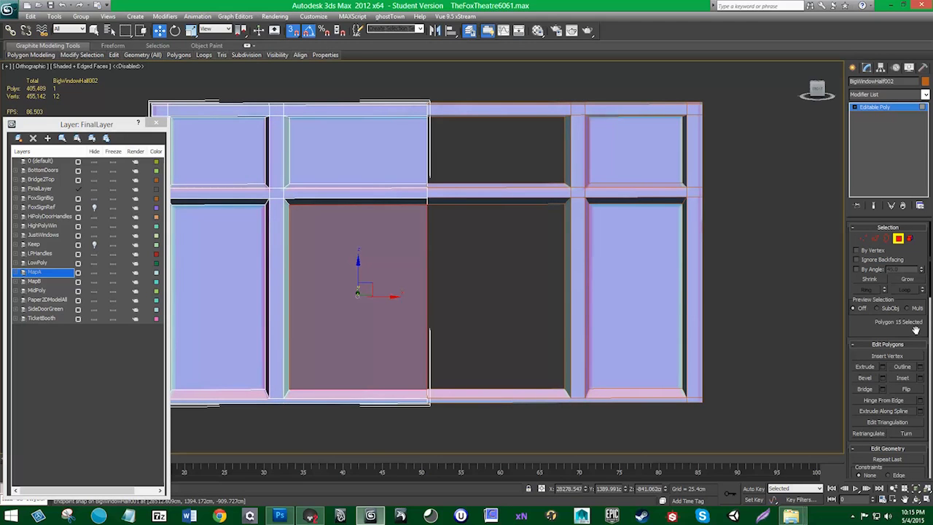
scroll(916, 331, down, 5)
click(906, 403)
click(500, 260)
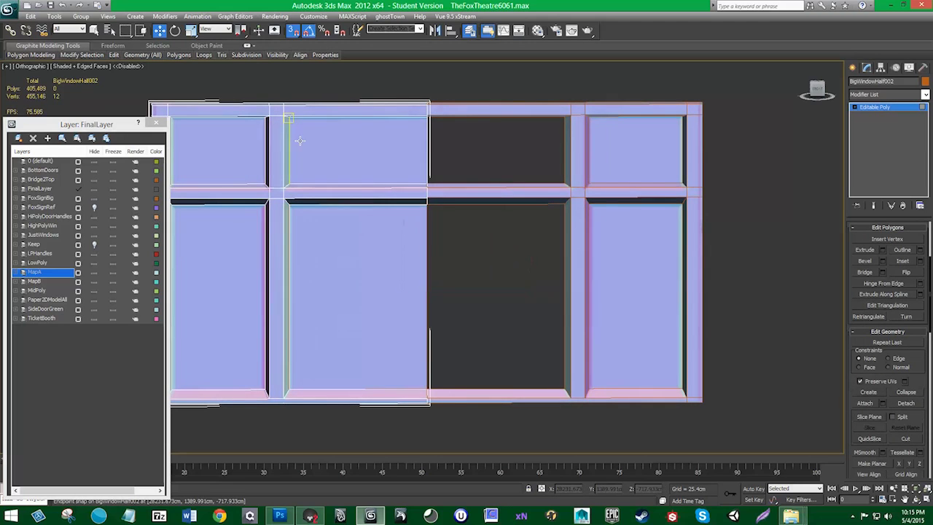
- Detach the upper pane polygon beside the centre seam of the left window half as its own object
click(300, 141)
click(907, 404)
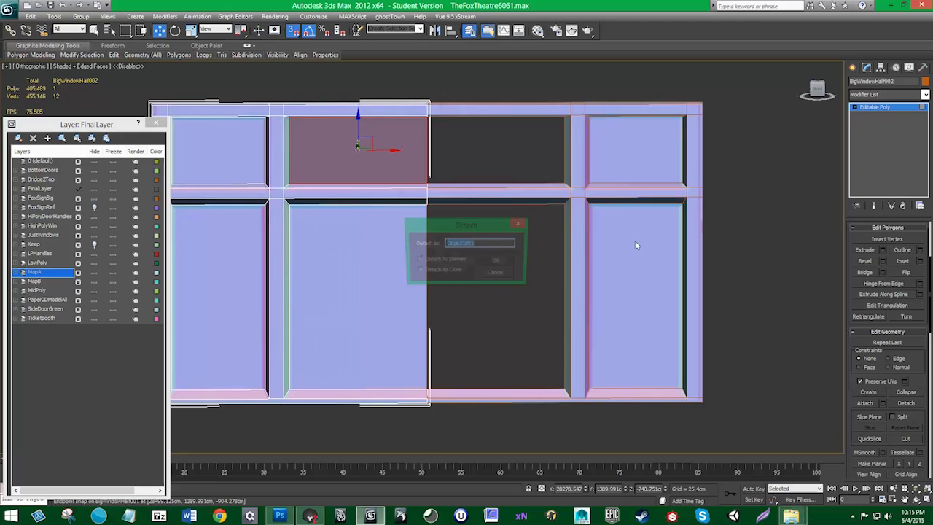
click(500, 261)
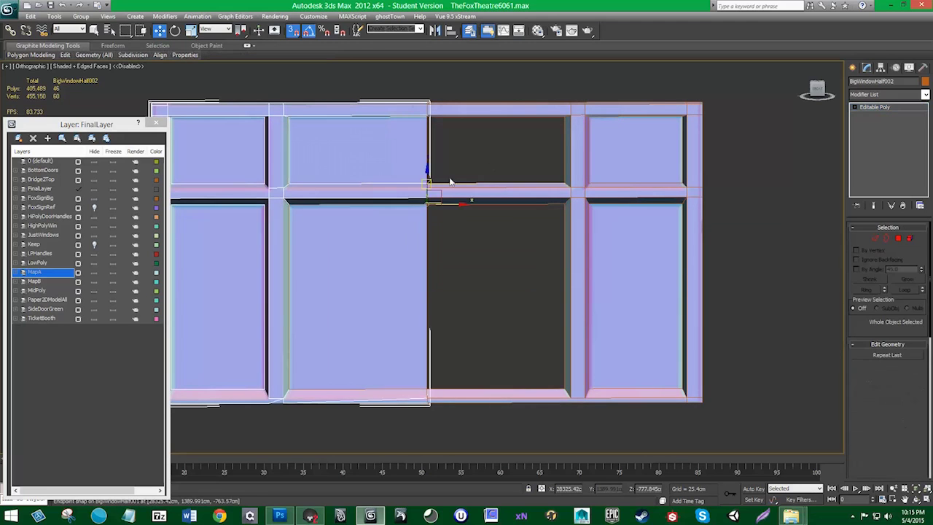
key(Delete)
key(ctrl+z)
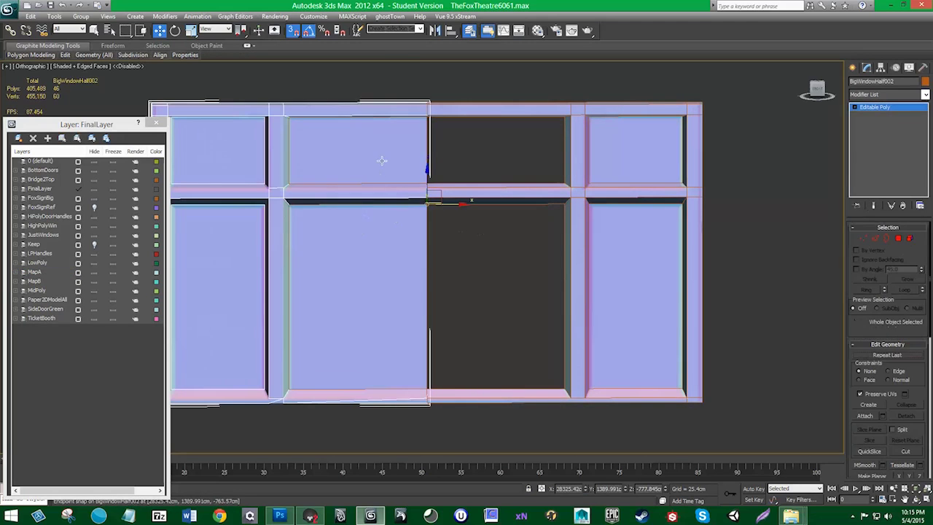
- Try to stretch the detached upper pane across the opening by snapping its seam-side vertices to the right mullion
click(863, 240)
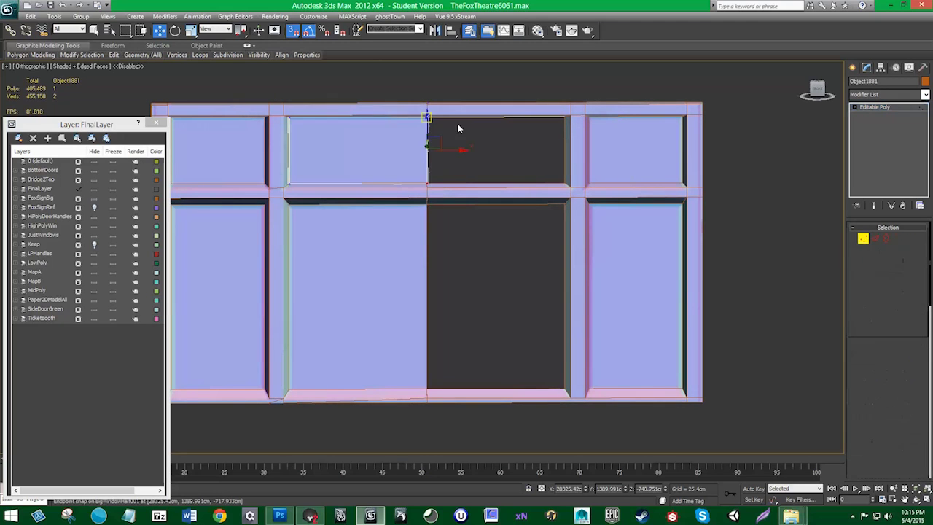
alt+middle_drag(476, 212, 483, 215)
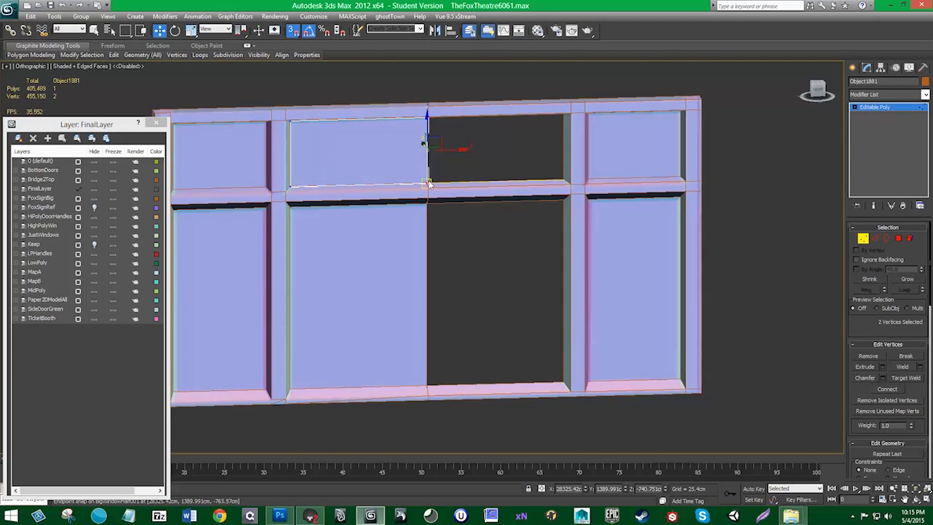
drag(424, 143, 560, 138)
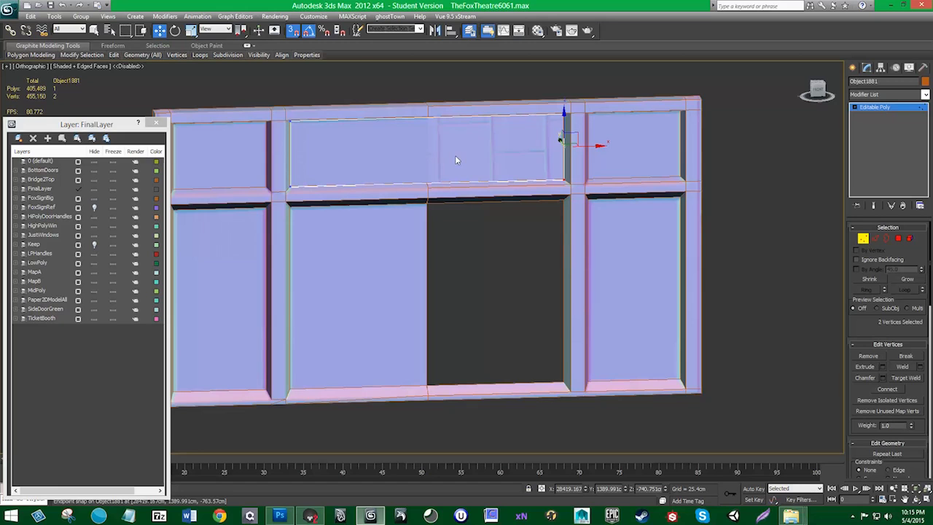
key(ctrl+z)
click(862, 239)
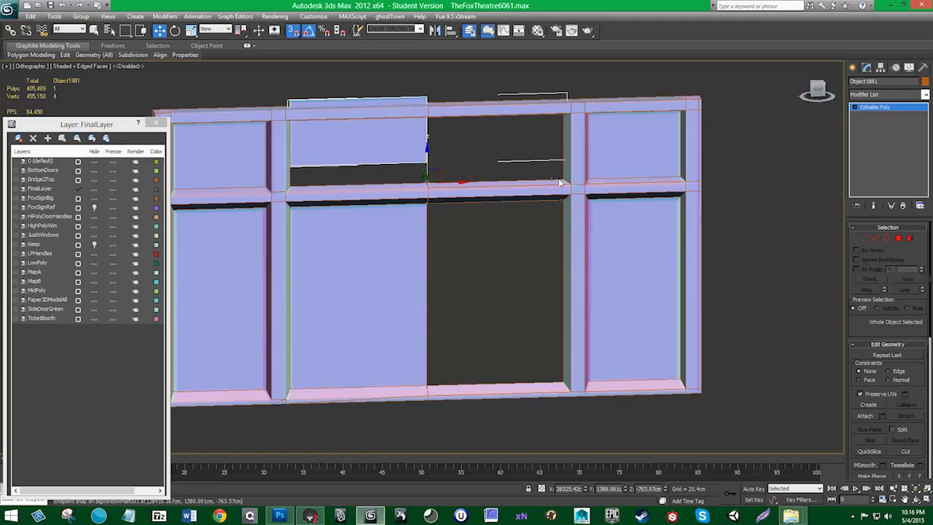
- Move the detached upper pane's pivot with snapping to the pane's lower-left corner
click(880, 67)
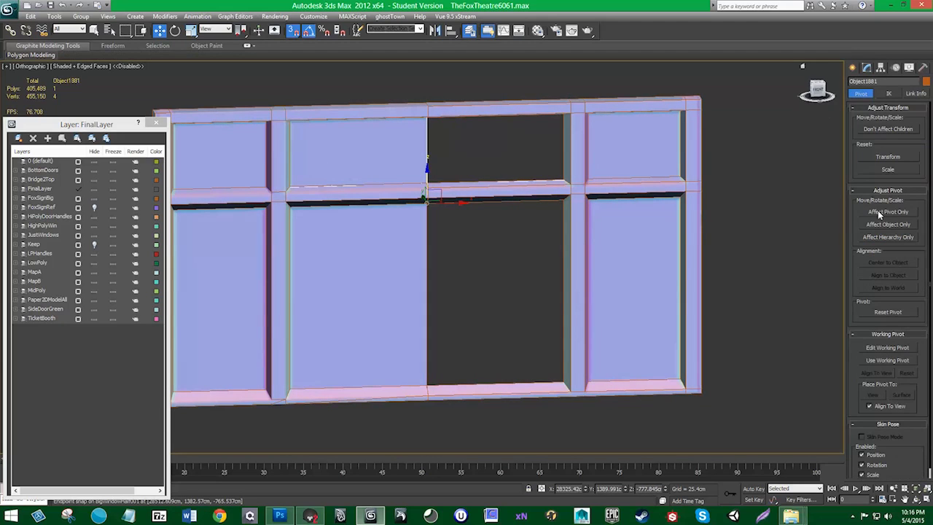
click(888, 212)
alt+middle_drag(418, 216, 430, 251)
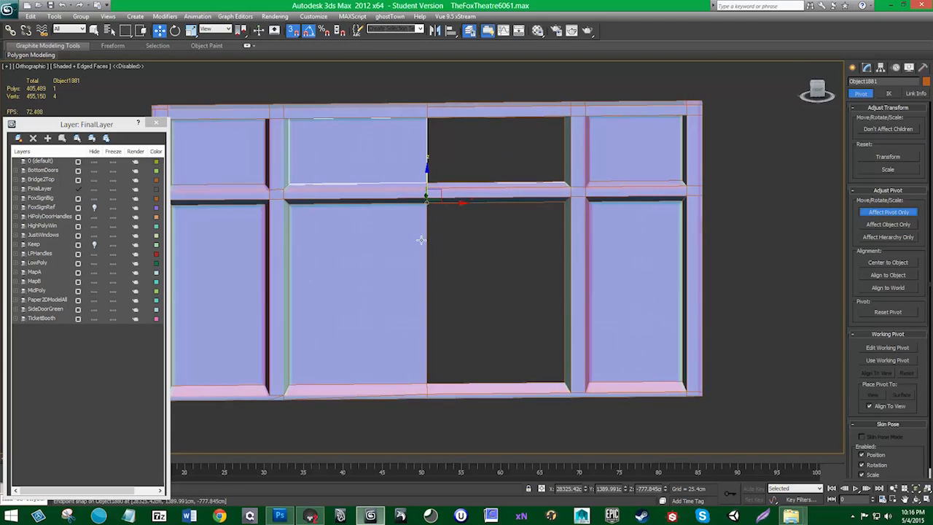
key(s)
key(s)
drag(428, 203, 288, 183)
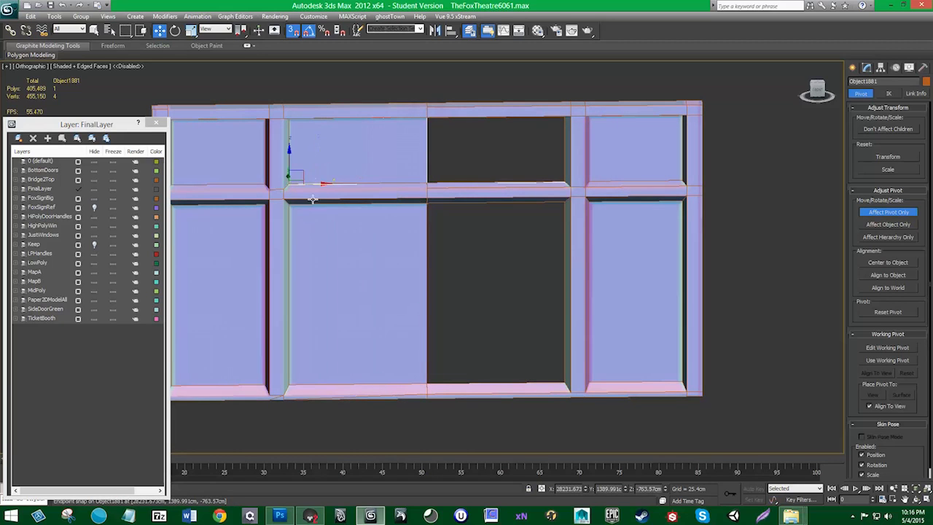
- Snap the detached lower pane's pivot to the pane's lower-left corner and finish pivot editing
click(373, 285)
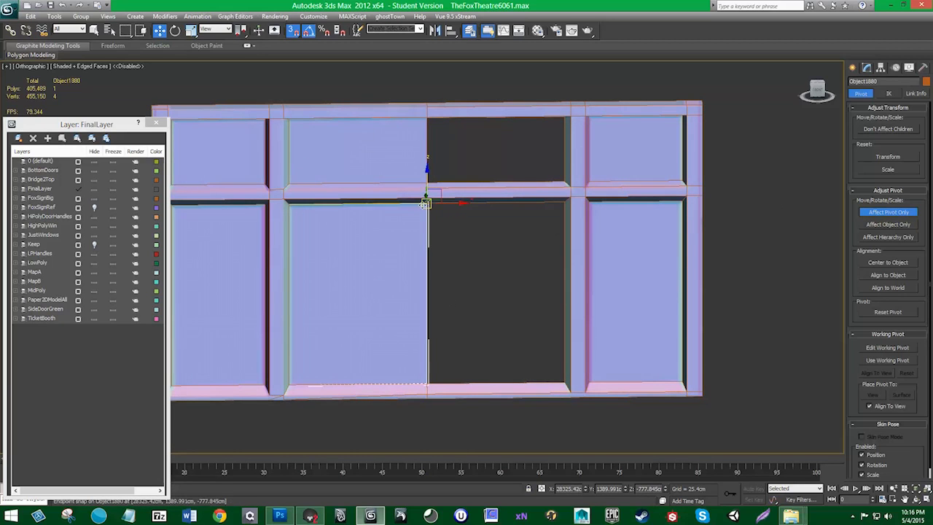
drag(428, 201, 290, 381)
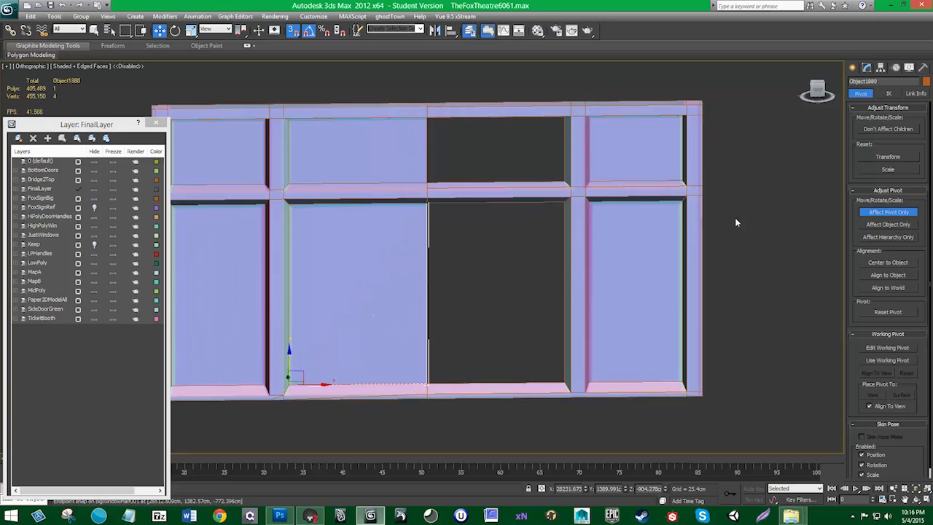
click(877, 211)
- Scale the lower pane to 197% along X so it spreads across the opening to the right mullion
ctrl+click(358, 163)
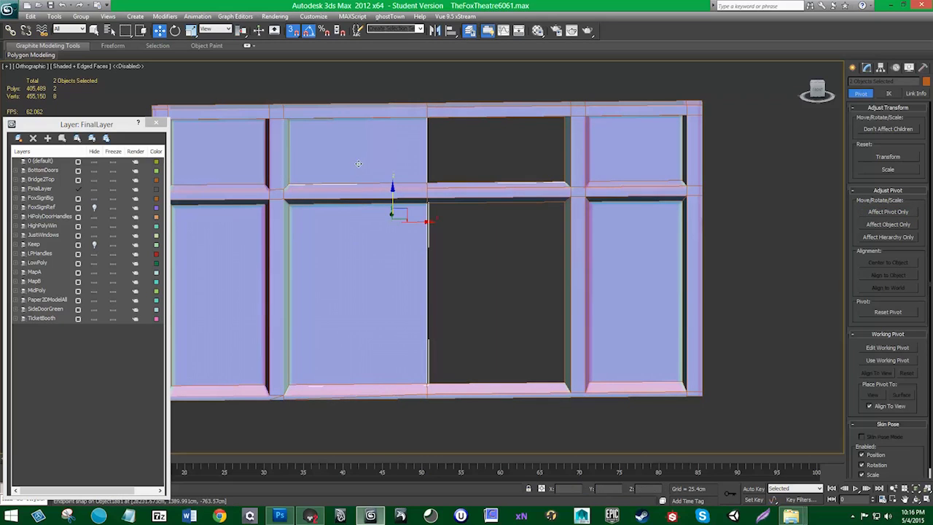
click(377, 316)
key(r)
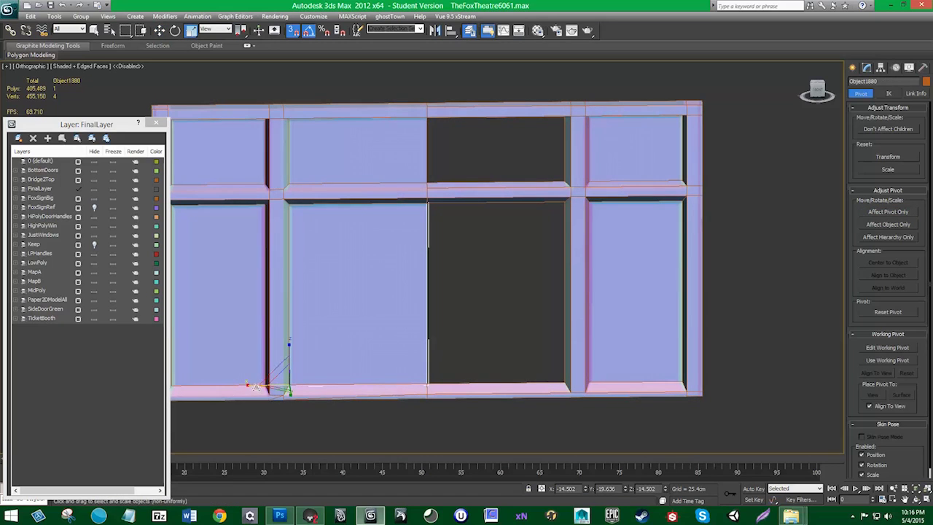
drag(259, 386, 219, 386)
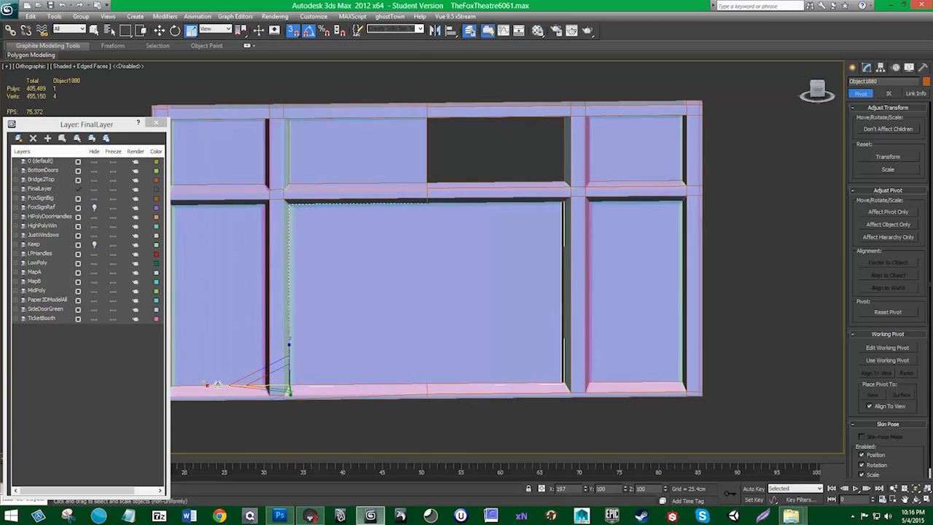
- Try to snap the widened lower pane's right-edge vertices to the inner corner of the right mullion
click(867, 68)
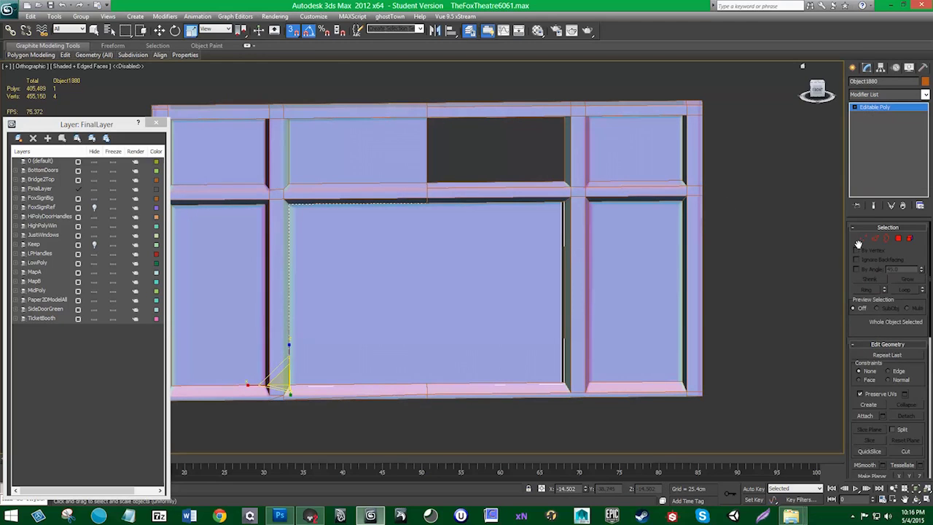
click(862, 238)
key(w)
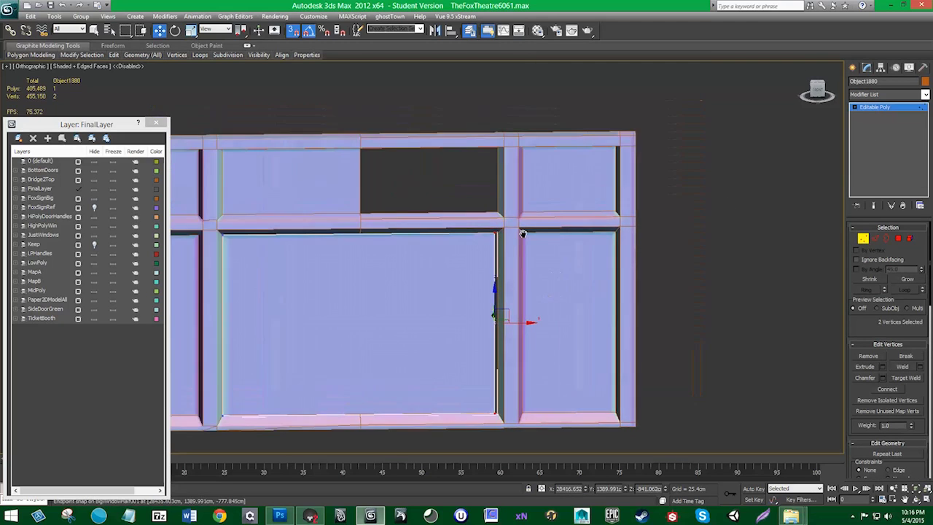
scroll(569, 223, up, 5)
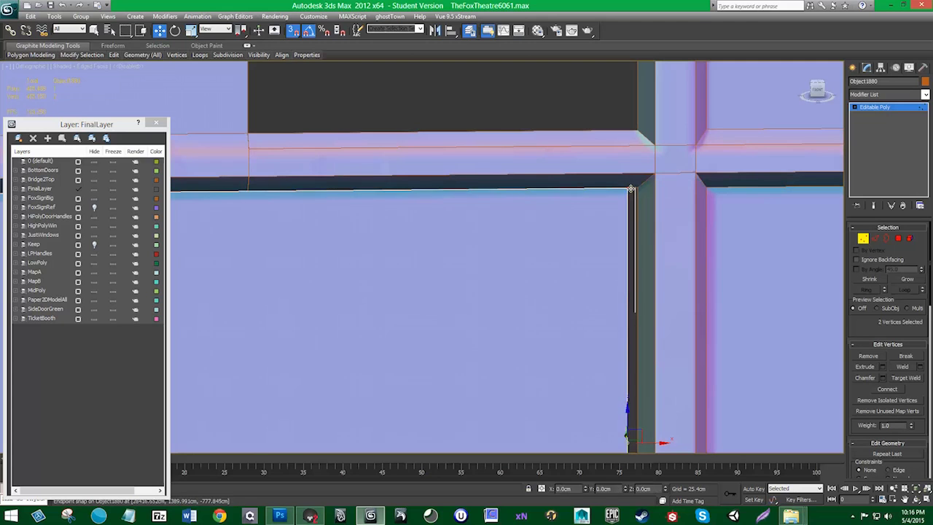
scroll(476, 263, down, 5)
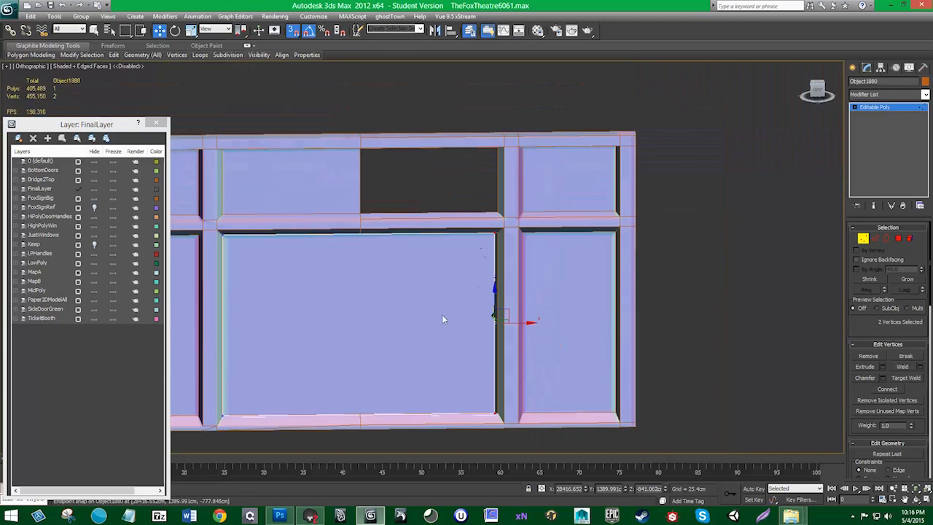
click(863, 239)
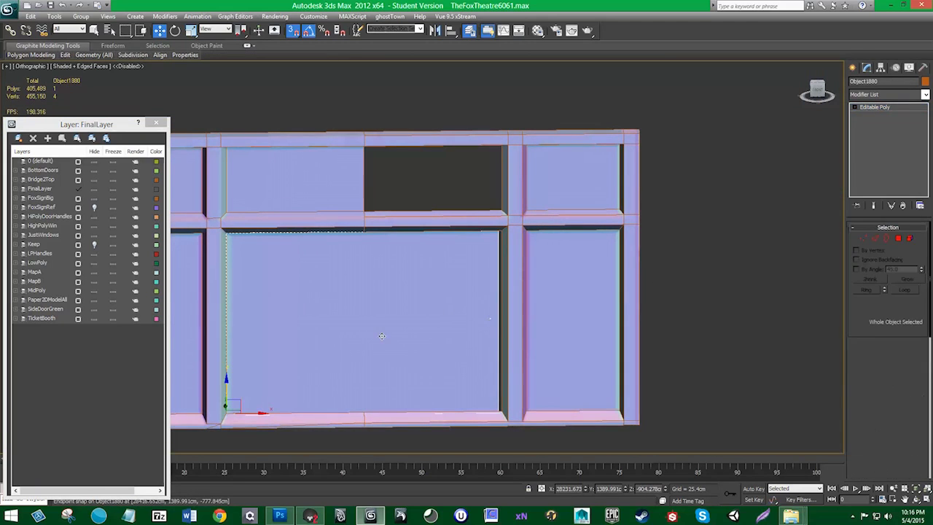
- Try to widen the lower pane slightly more by scaling the whole object along X
key(r)
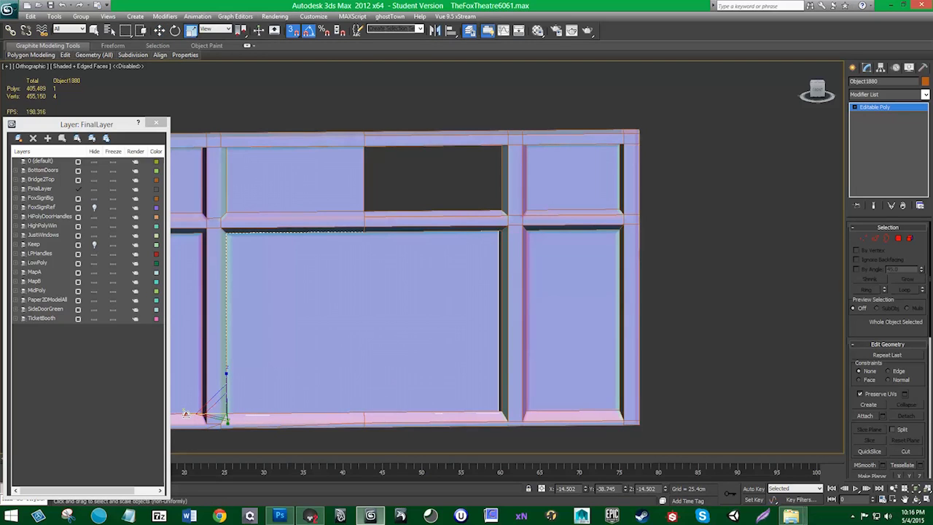
drag(185, 414, 184, 414)
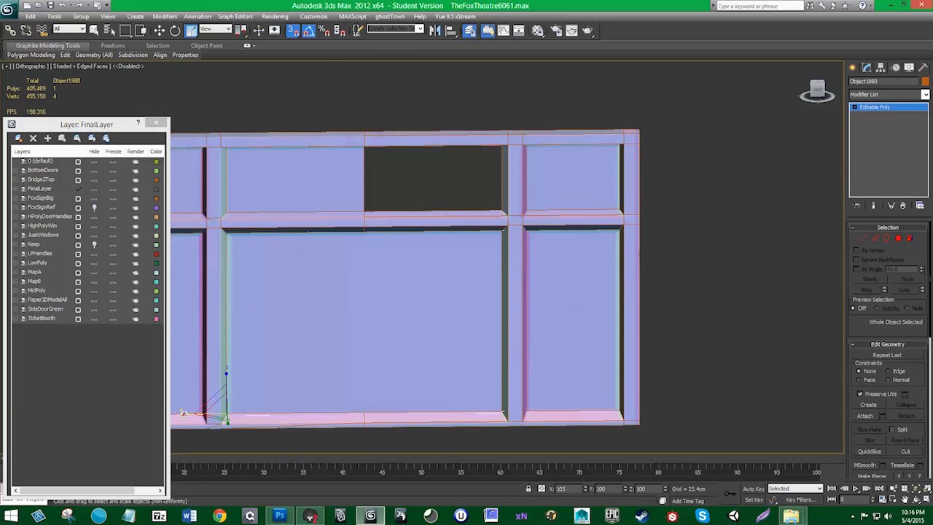
key(ctrl+z)
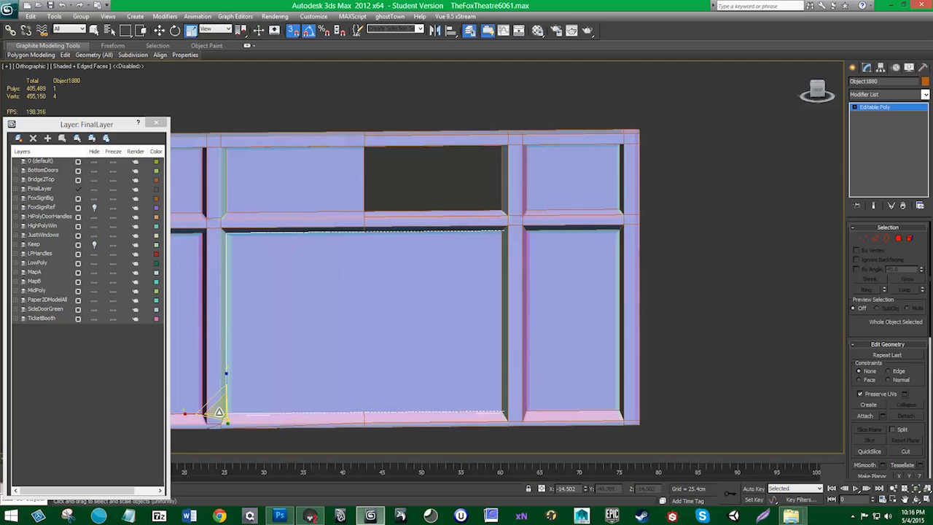
- Close the remaining gap by moving the lower pane's right-edge vertices with snapping onto the right mullion
click(864, 239)
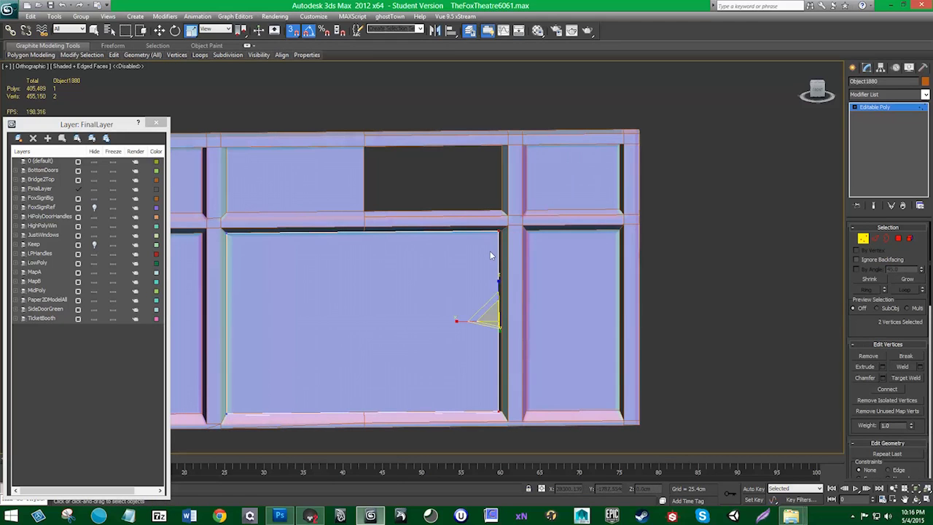
key(w)
drag(499, 231, 502, 230)
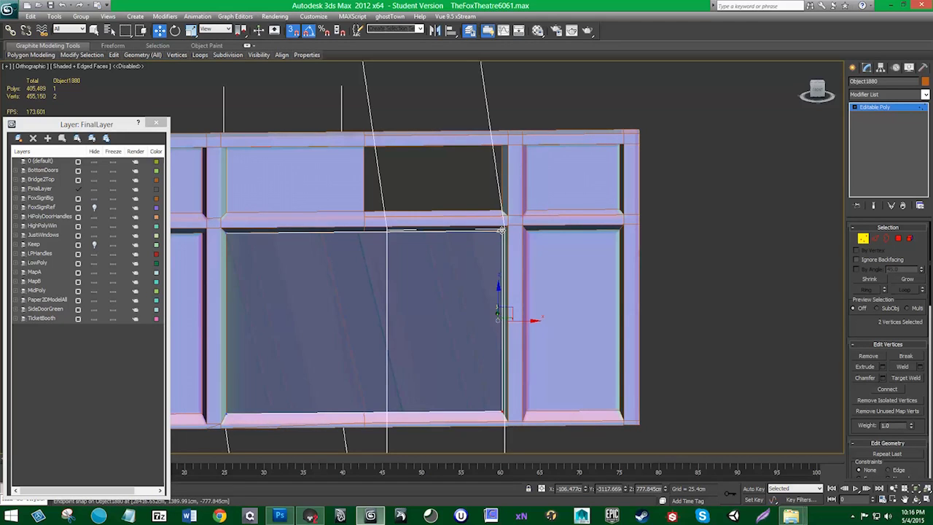
key(ctrl+z)
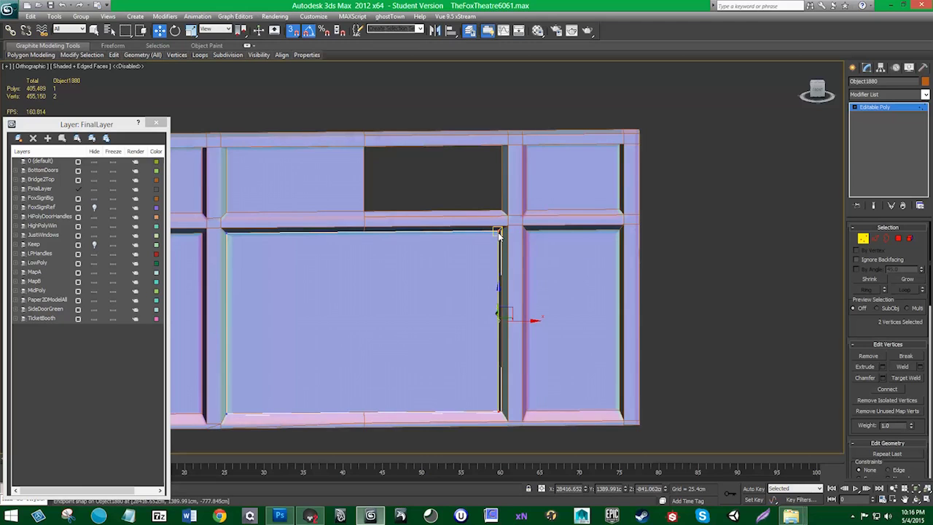
drag(497, 232, 501, 231)
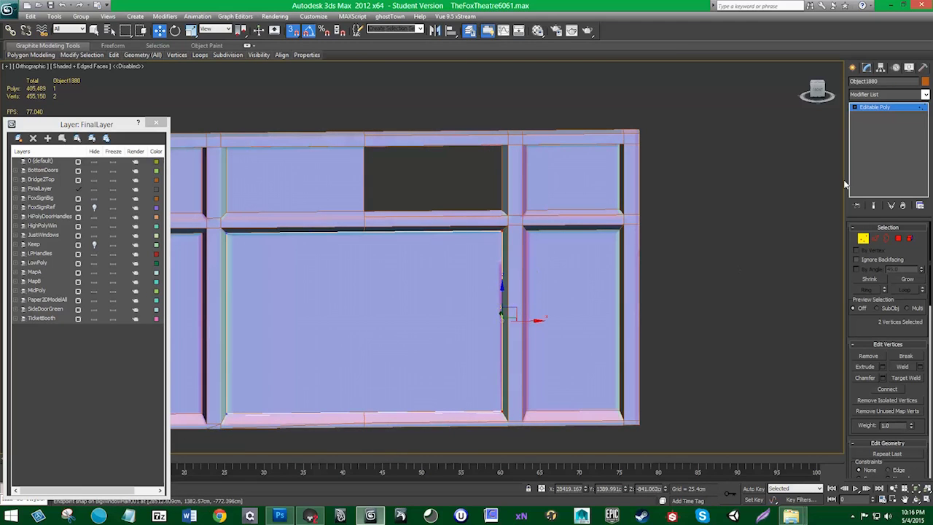
click(865, 240)
- Stretch the upper pane across the opening by snapping its seam-side vertices to the right mullion, and select both centre panes
click(343, 192)
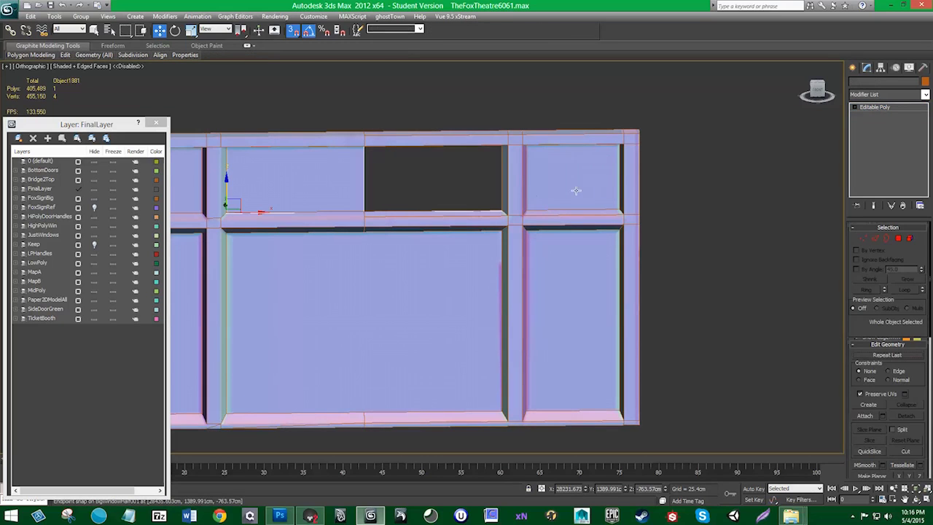
click(864, 240)
drag(345, 111, 401, 243)
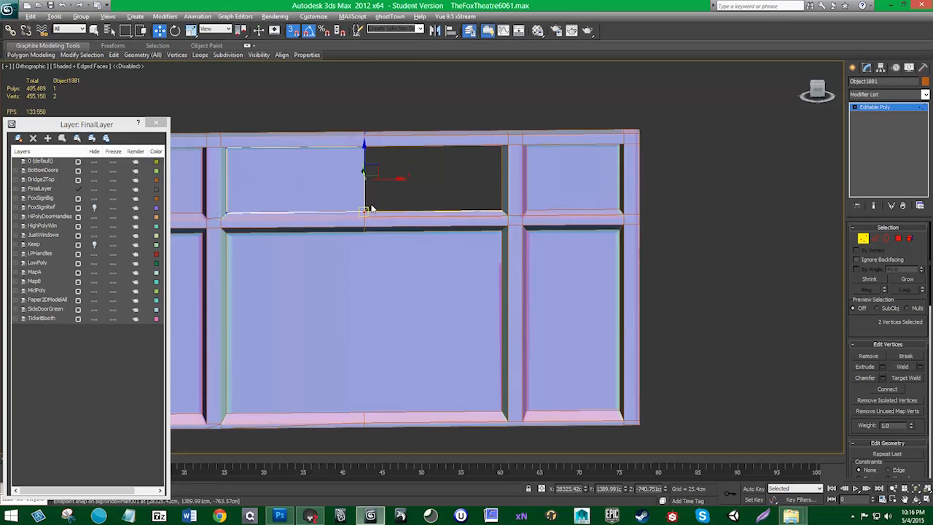
alt+middle_drag(370, 208, 391, 236)
drag(363, 209, 493, 184)
alt+middle_drag(462, 286, 455, 266)
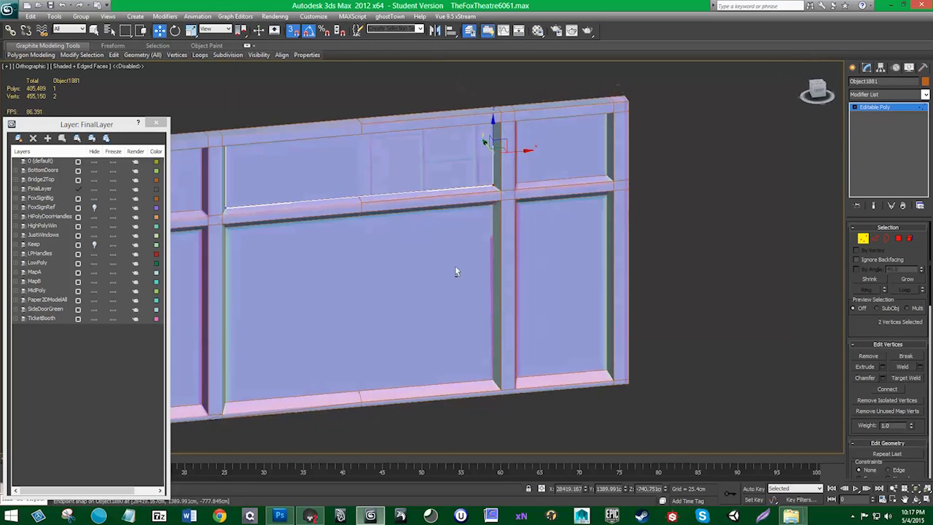
click(863, 238)
ctrl+click(463, 241)
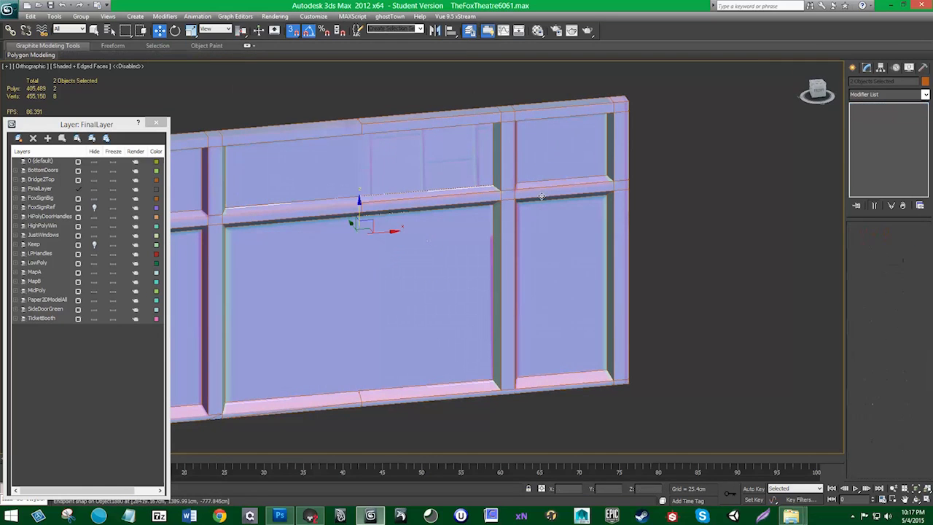
- Add an Unwrap UVW modifier to the two centre panes and open the UV editor clear of them
click(926, 95)
drag(929, 123, 929, 321)
click(886, 402)
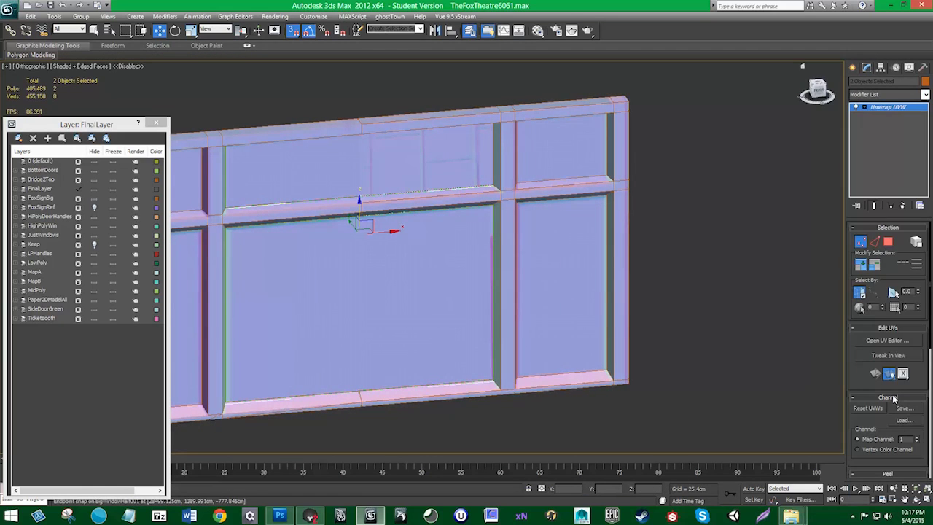
click(887, 341)
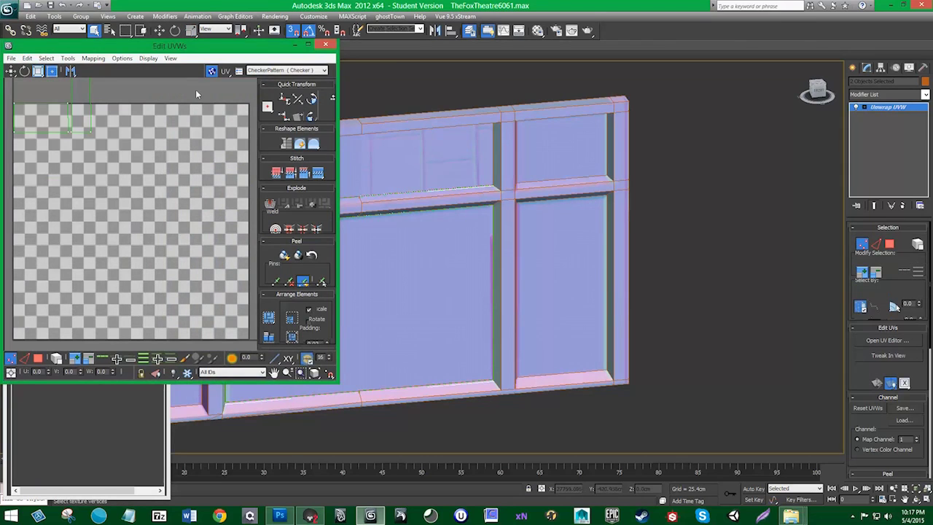
drag(209, 36, 763, 107)
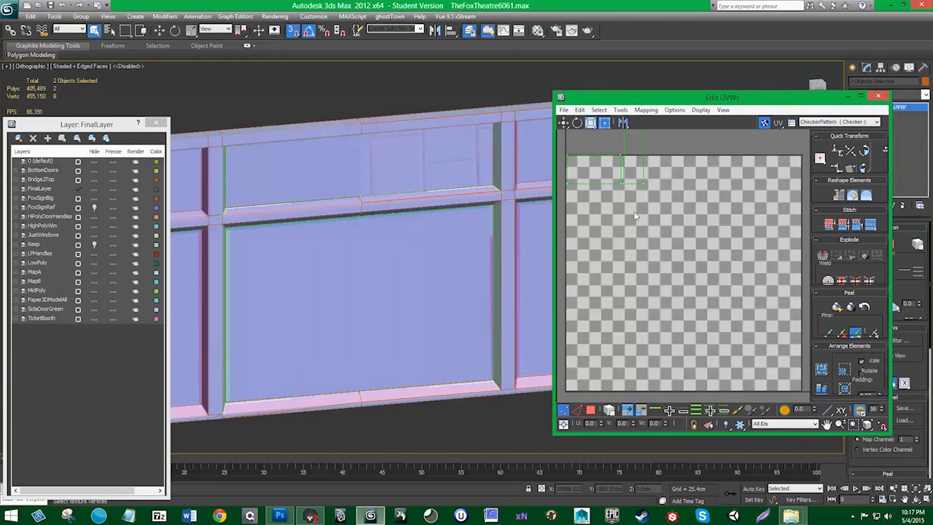
- Select the lower pane's face in the UV editor and show Map #17 (Normal Bump) behind the UVs
click(591, 410)
click(439, 277)
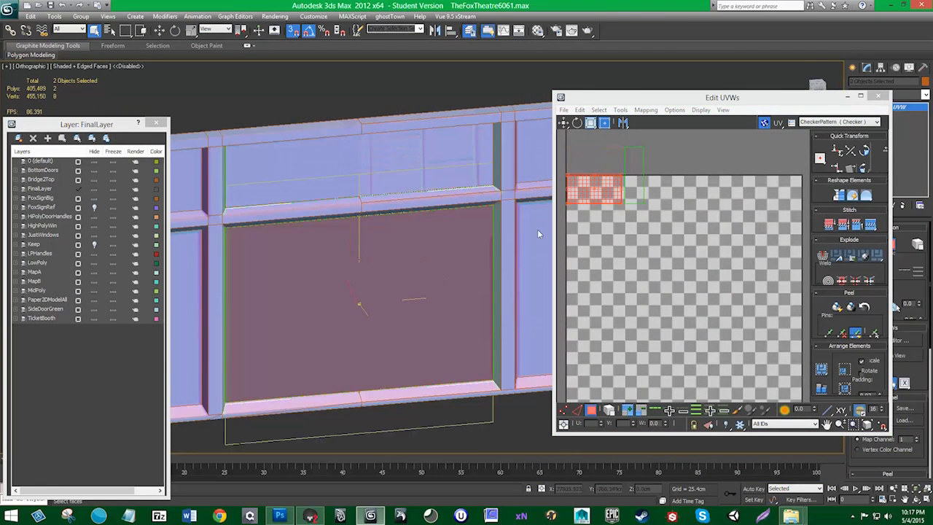
scroll(585, 191, up, 3)
middle_drag(642, 179, 686, 193)
click(837, 122)
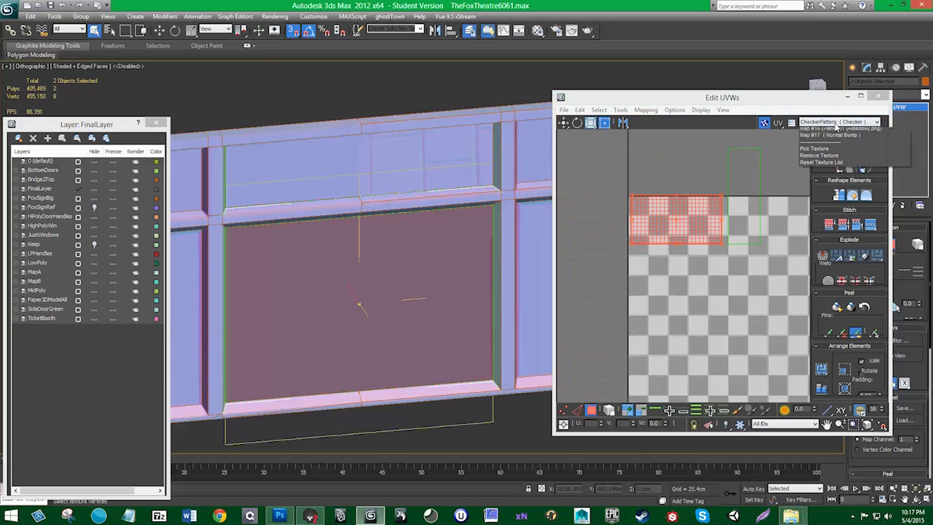
click(831, 145)
scroll(675, 266, up, 4)
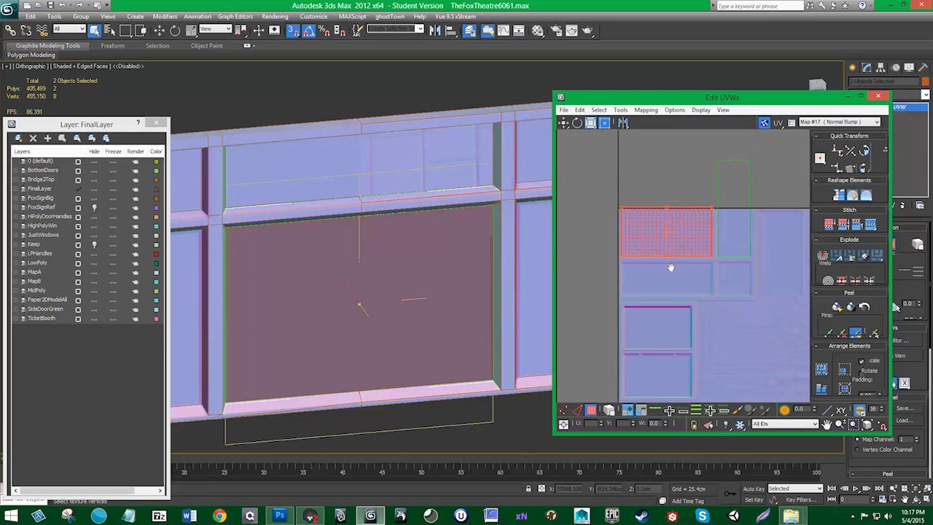
mouse_move(657, 245)
middle_down()
mouse_move(689, 241)
mouse_move(664, 241)
middle_up()
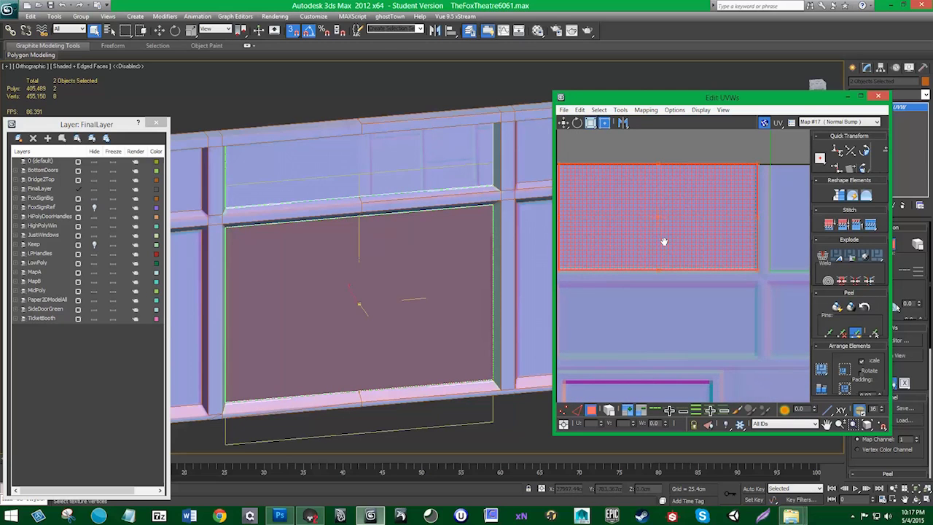
- Align the lower pane's UV corners and edges with the wide upper-left panel of the normal map
click(567, 411)
drag(753, 161, 769, 289)
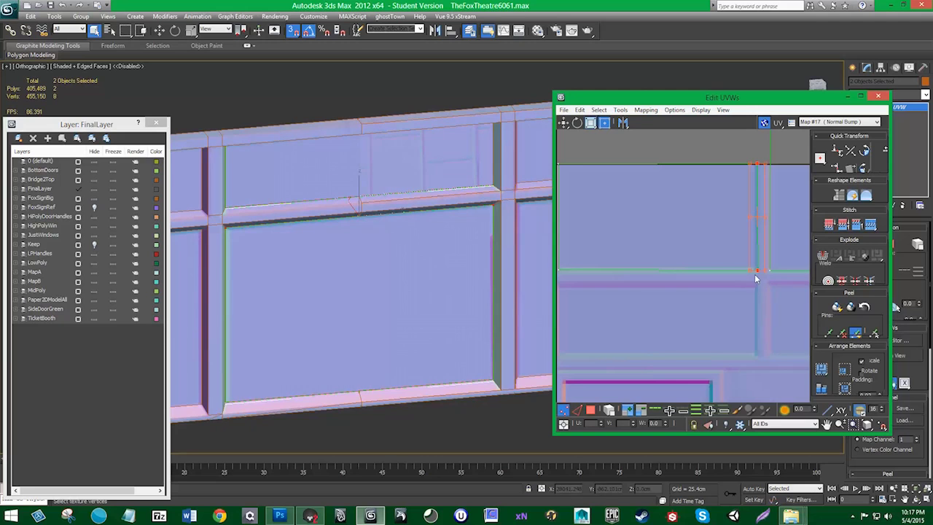
middle_drag(756, 279, 766, 284)
drag(575, 265, 568, 263)
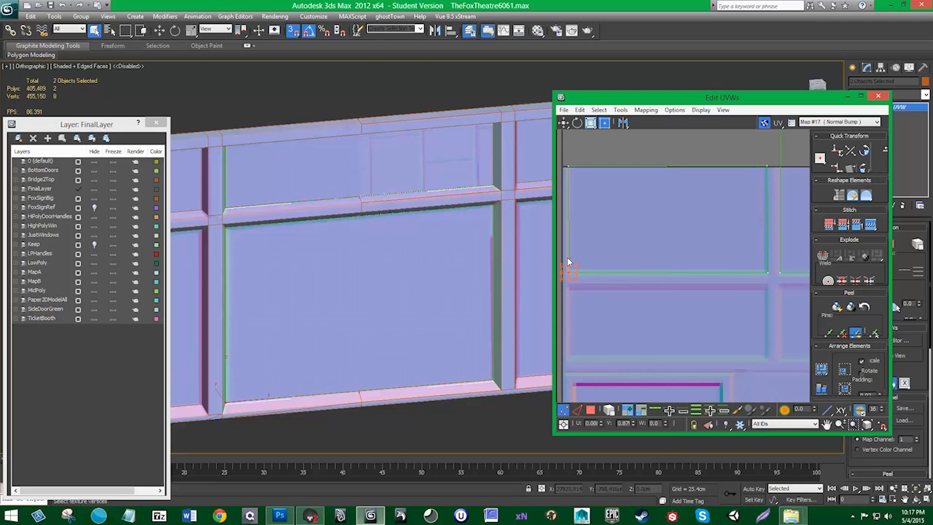
click(465, 199)
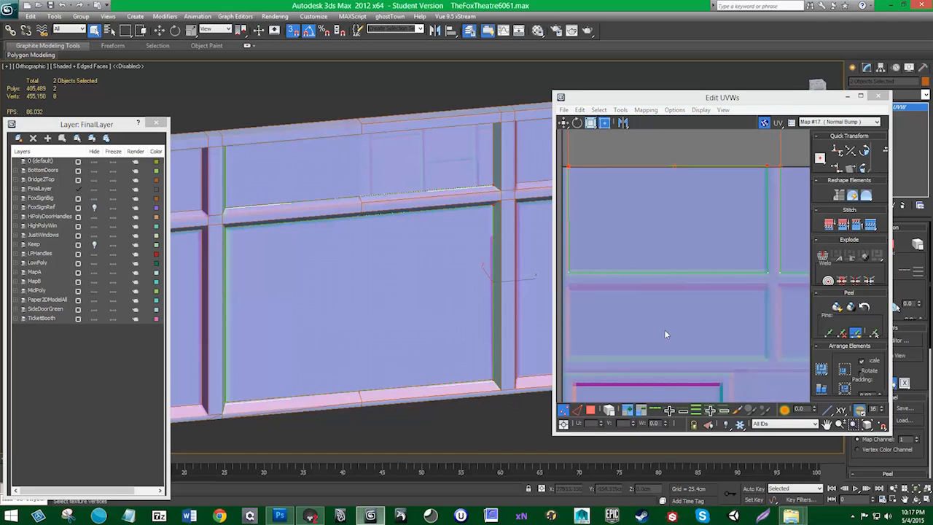
middle_drag(697, 224, 681, 319)
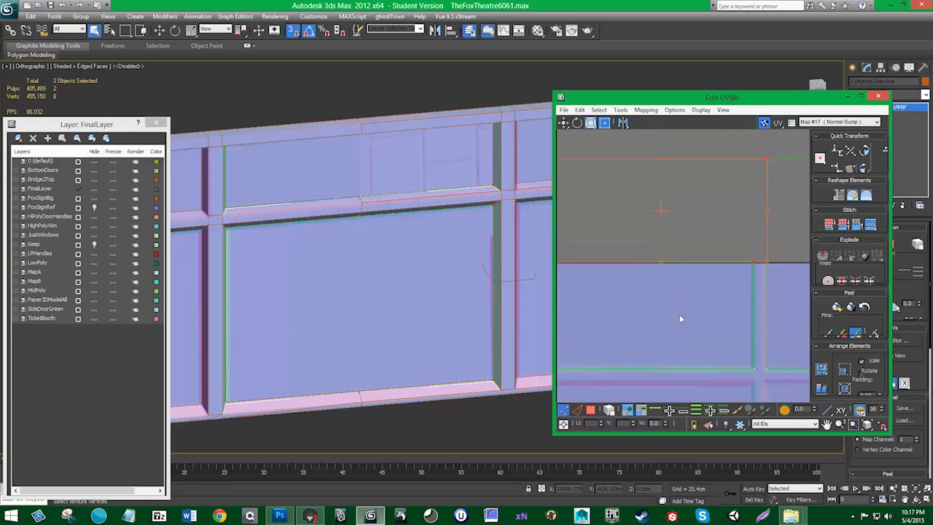
scroll(673, 305, down, 1)
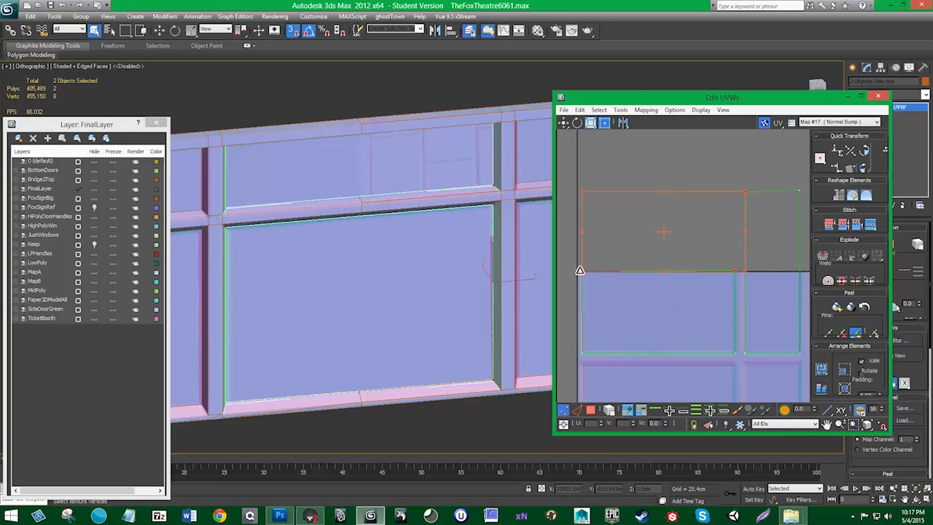
drag(739, 281, 740, 281)
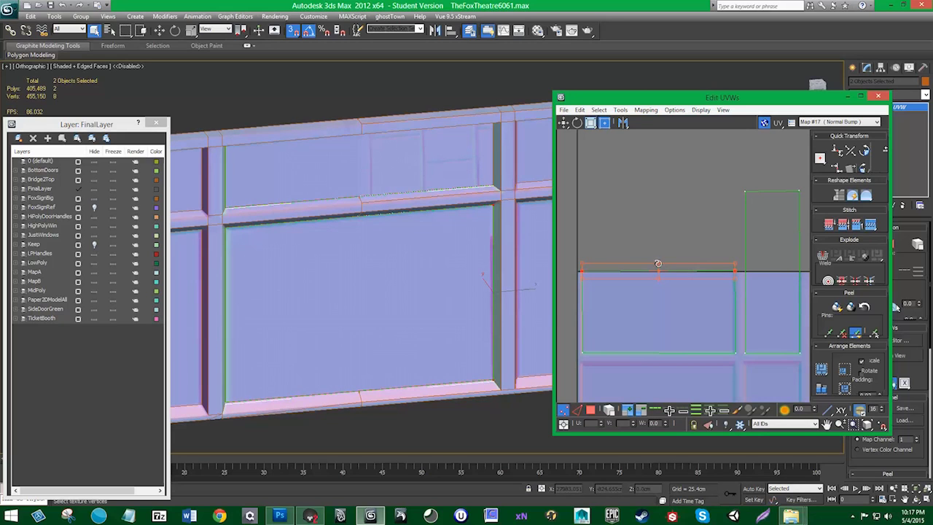
drag(669, 272, 671, 277)
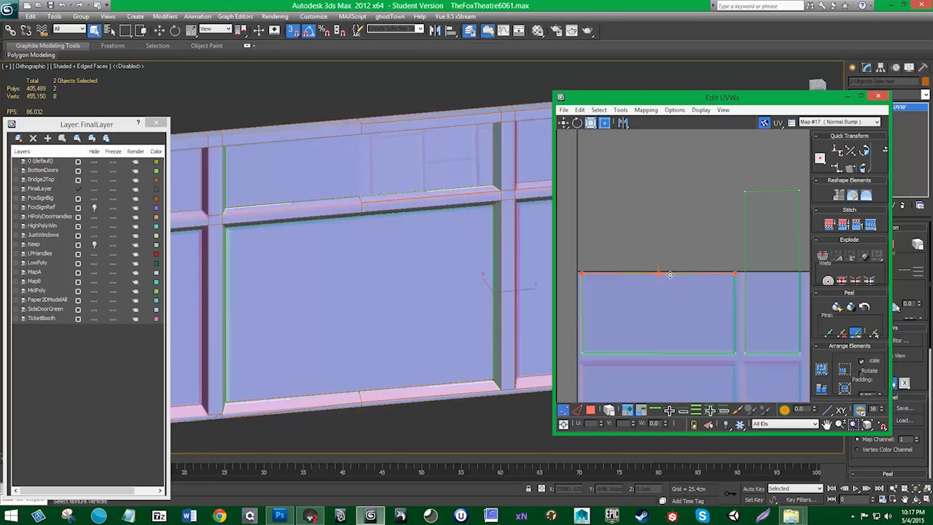
- Pull the upper pane's top UV vertices down onto the narrow panel of the normal map, then collapse the modifier stack
middle_drag(701, 310, 650, 305)
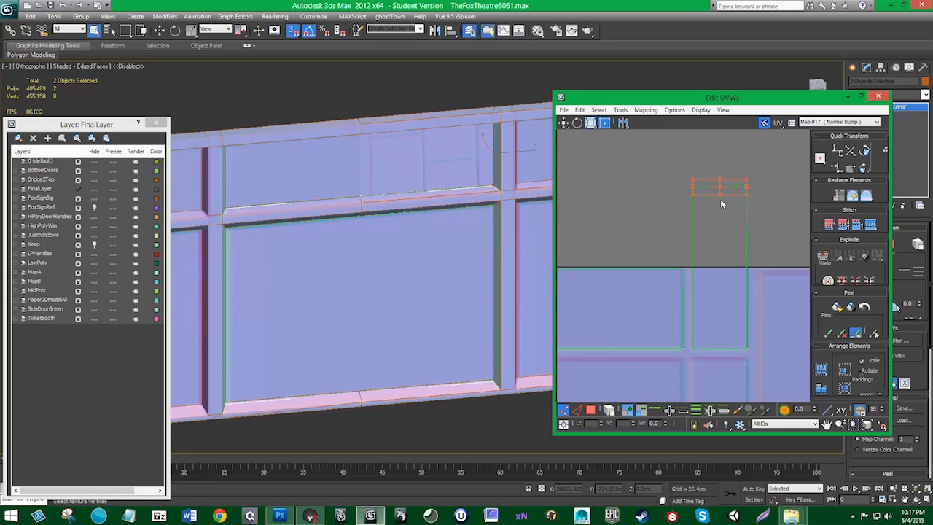
drag(713, 185, 712, 215)
click(878, 98)
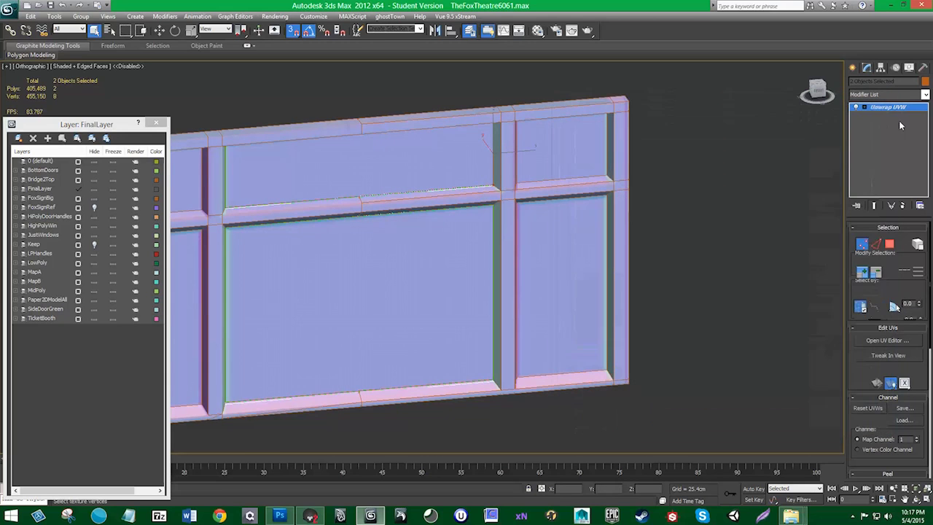
right_click(893, 122)
click(839, 207)
- Inspect the rebuilt window's centre panes and its lower frame seams from close up and at full width
alt+middle_drag(396, 268, 501, 162)
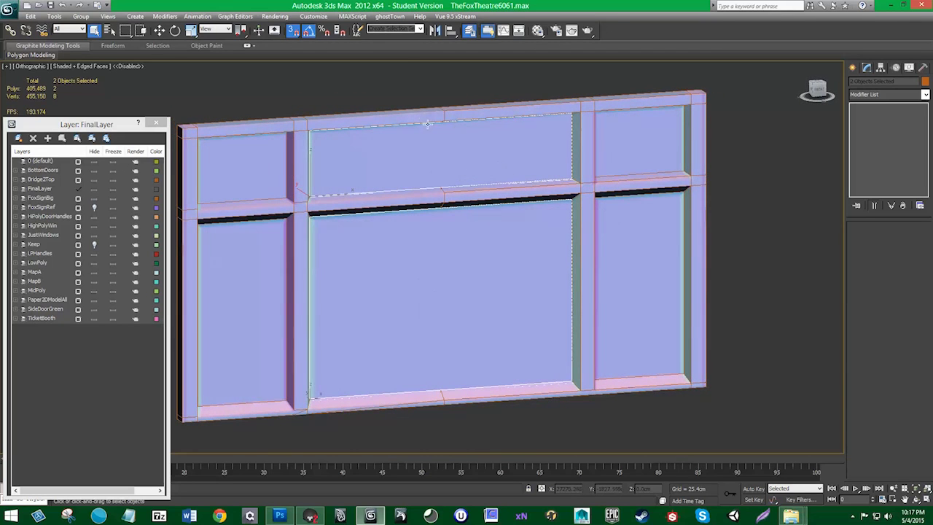
alt+middle_drag(436, 340, 426, 299)
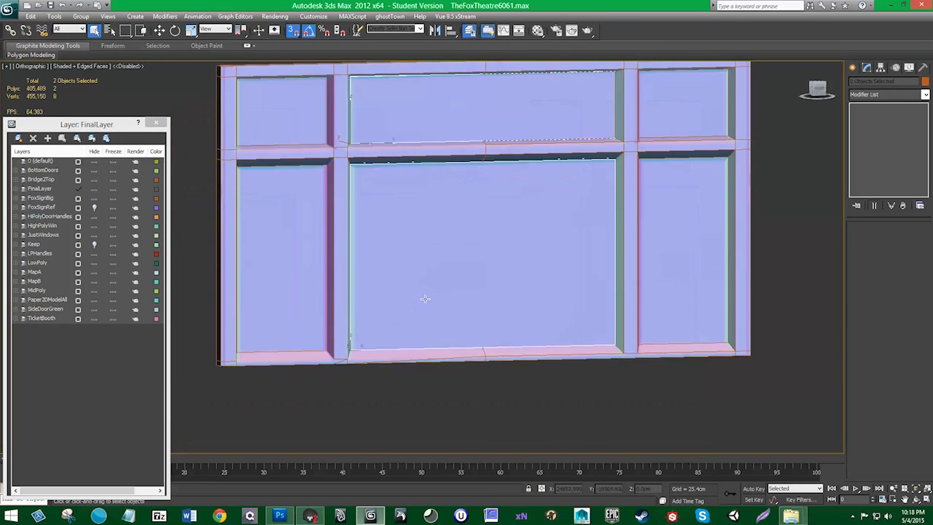
scroll(401, 331, up, 3)
alt+middle_drag(387, 366, 379, 363)
click(341, 398)
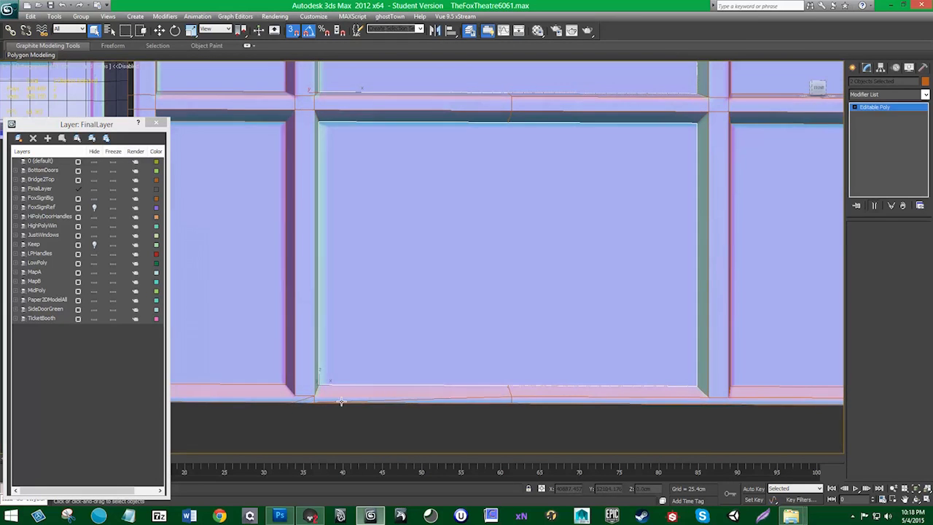
alt+middle_drag(409, 321, 420, 306)
scroll(424, 296, down, 3)
scroll(426, 281, up, 1)
click(570, 355)
middle_drag(474, 244, 458, 280)
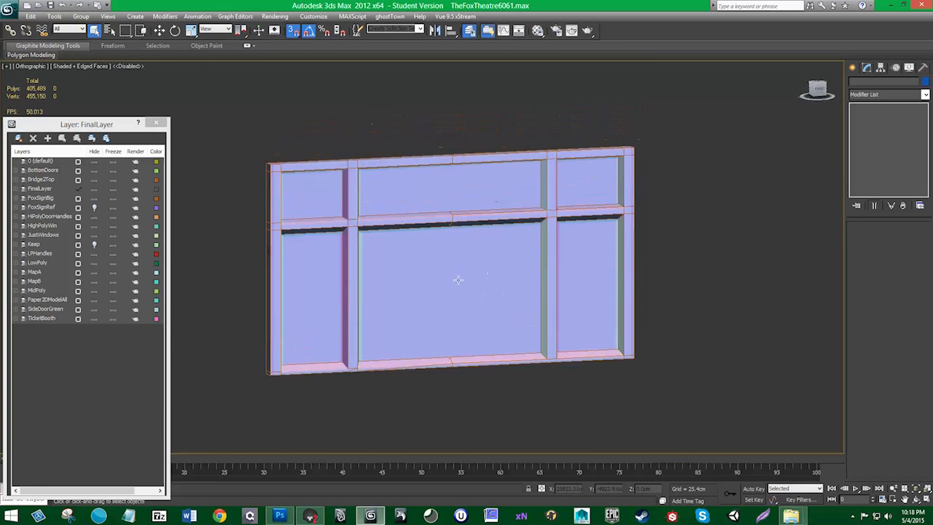
- Attach the upper pane and the frame pieces to the lower centre pane as one window object
click(414, 261)
click(865, 415)
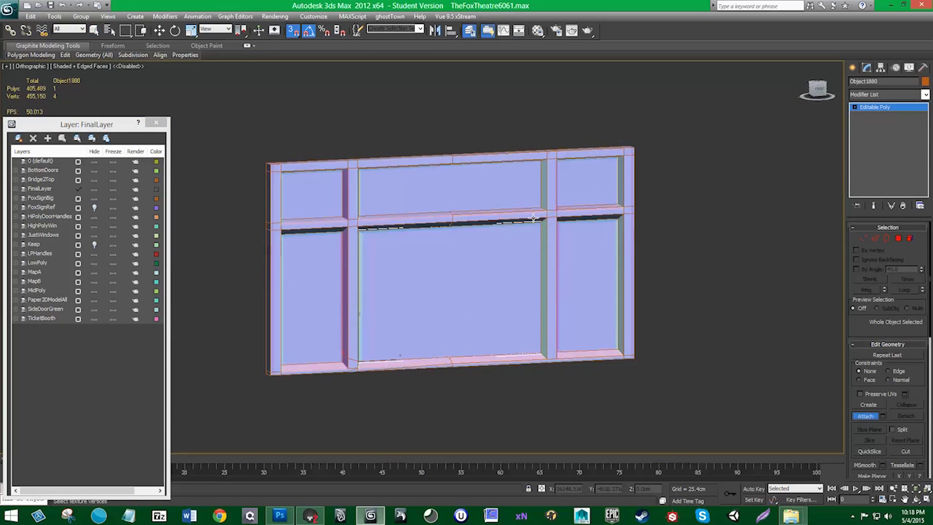
click(571, 183)
click(315, 217)
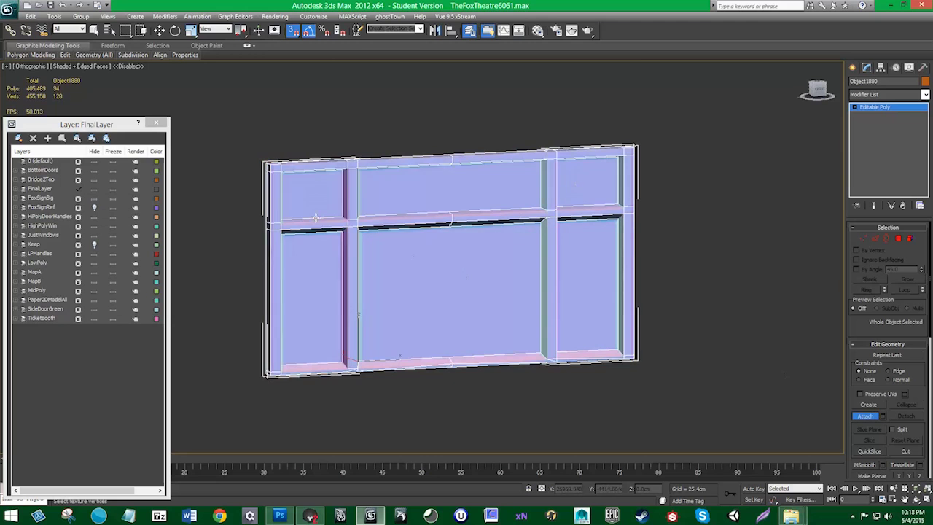
click(866, 418)
- Try moving the attached window slightly upward, undoing each move
drag(450, 228, 444, 197)
key(ctrl+z)
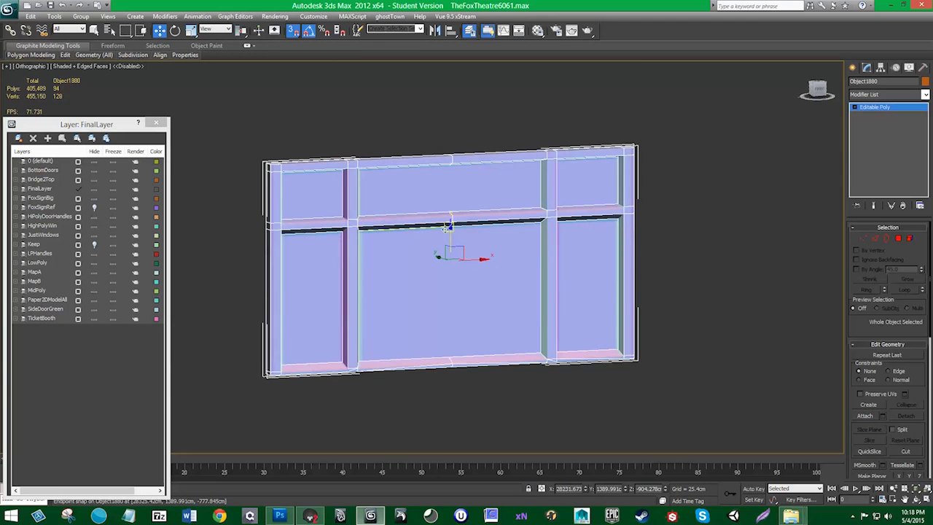
drag(449, 232, 445, 208)
key(ctrl+z)
- Examine how the repeated windows and storefront modules make up the theatre's front facade around the marquee
scroll(398, 237, down, 6)
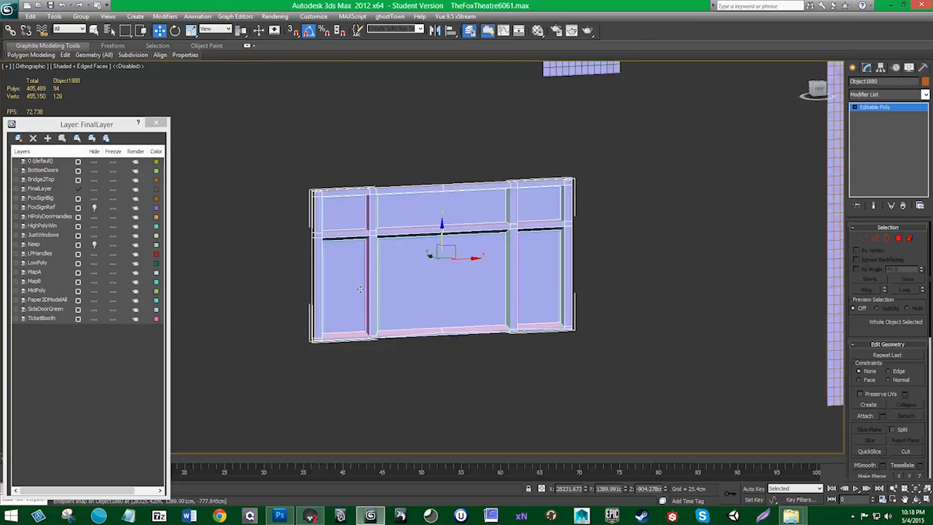
middle_drag(447, 234, 447, 287)
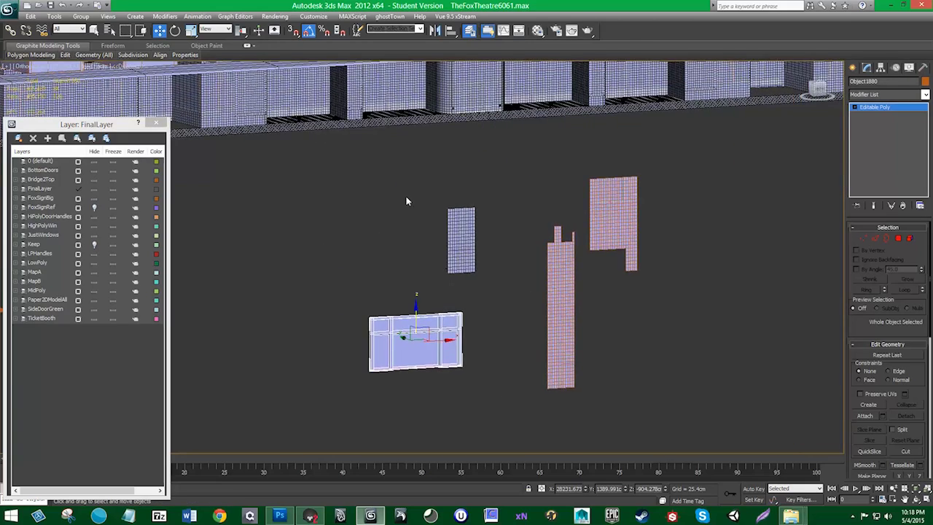
scroll(427, 316, up, 10)
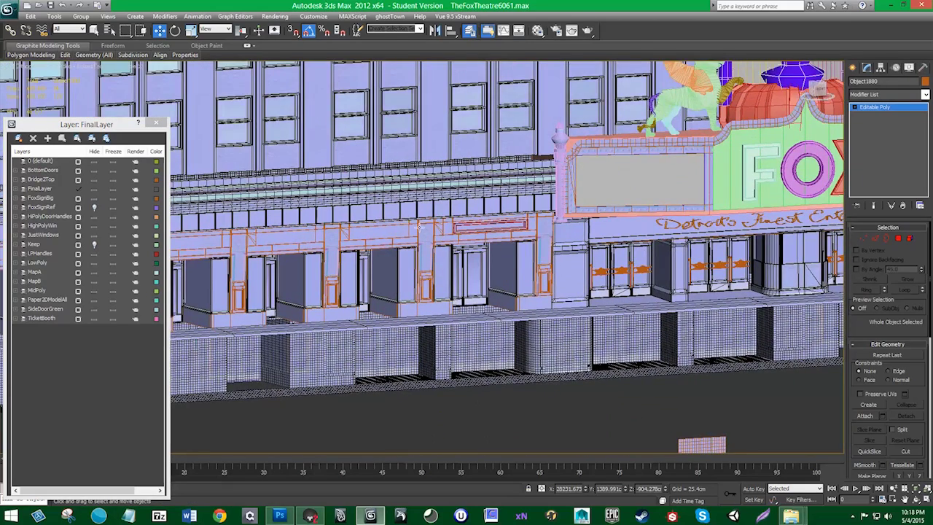
middle_drag(428, 257, 435, 305)
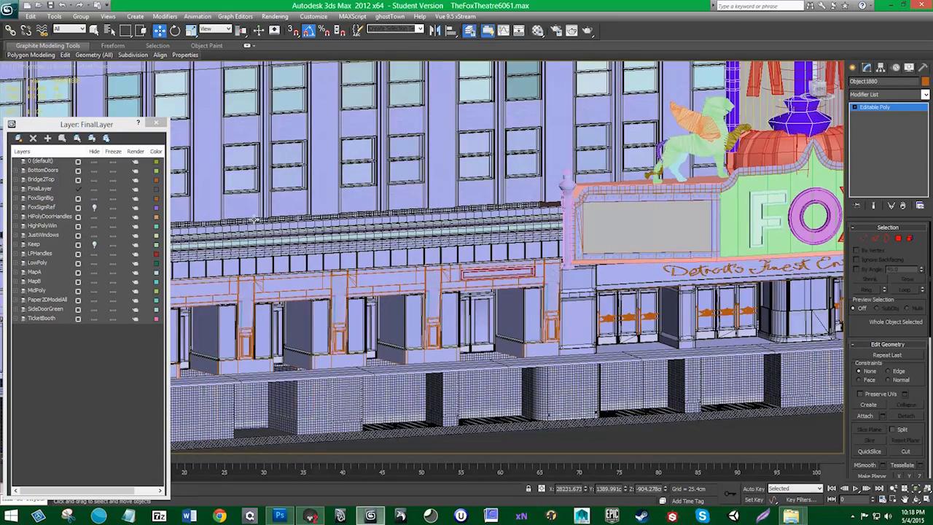
scroll(331, 251, down, 6)
scroll(313, 261, up, 5)
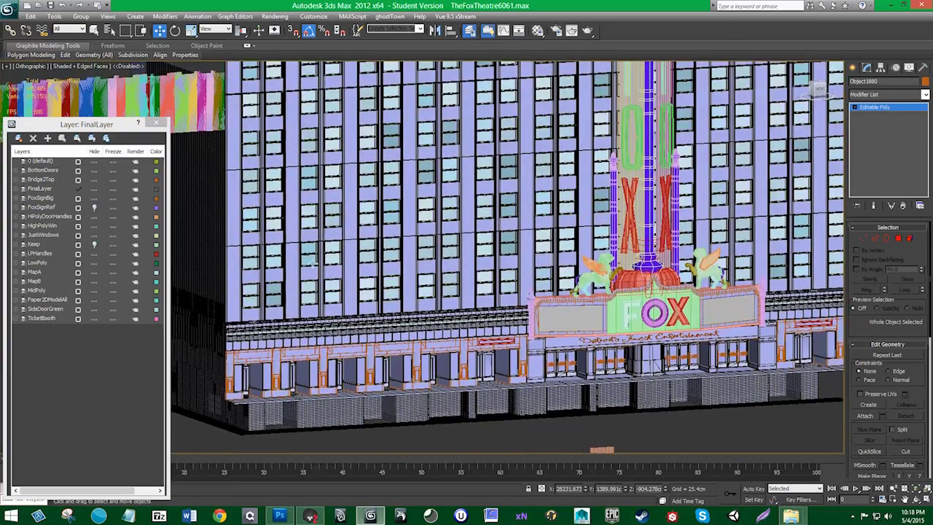
scroll(416, 279, down, 6)
scroll(411, 229, up, 4)
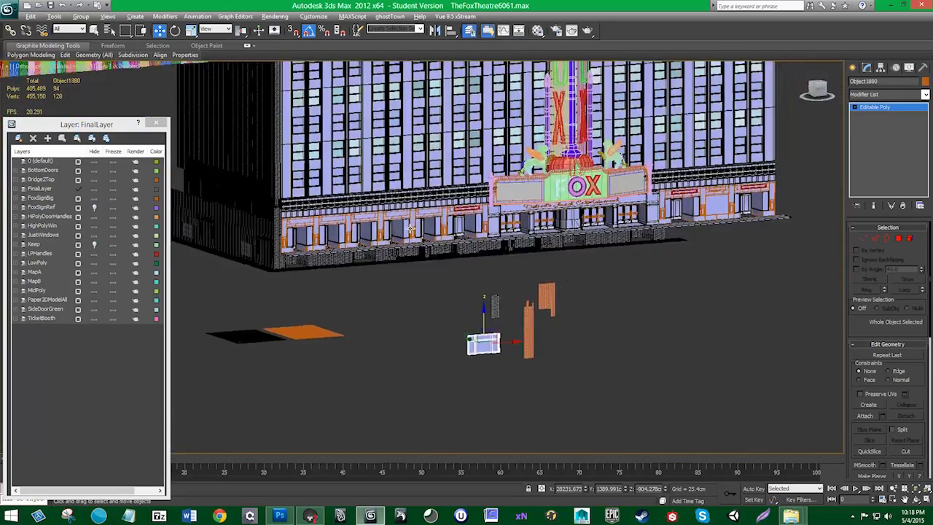
- Examine the densely gridded, normal-mapped 2D facade pieces around the cornice and first-floor windows
alt+middle_drag(411, 229, 331, 155)
middle_drag(392, 325, 423, 202)
scroll(420, 257, up, 5)
alt+middle_drag(371, 276, 347, 280)
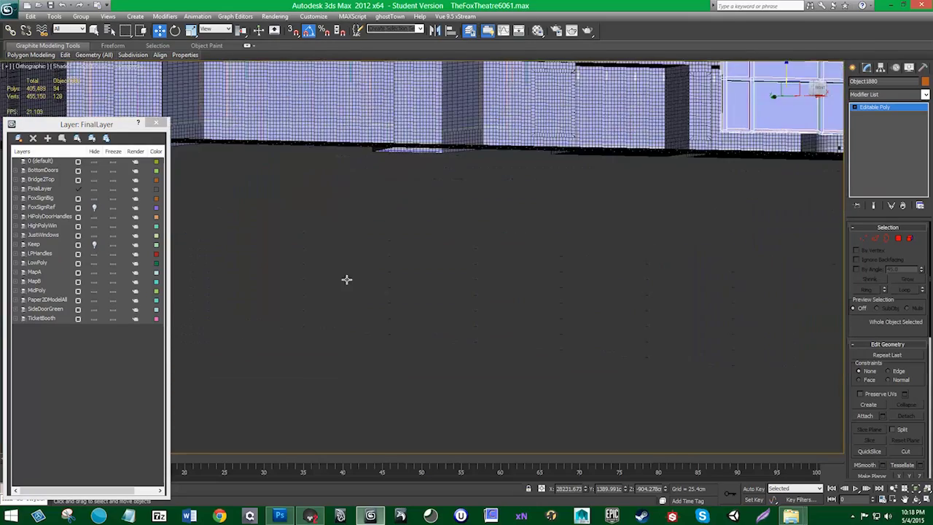
middle_drag(349, 202, 403, 426)
scroll(446, 247, up, 4)
middle_drag(528, 156, 455, 257)
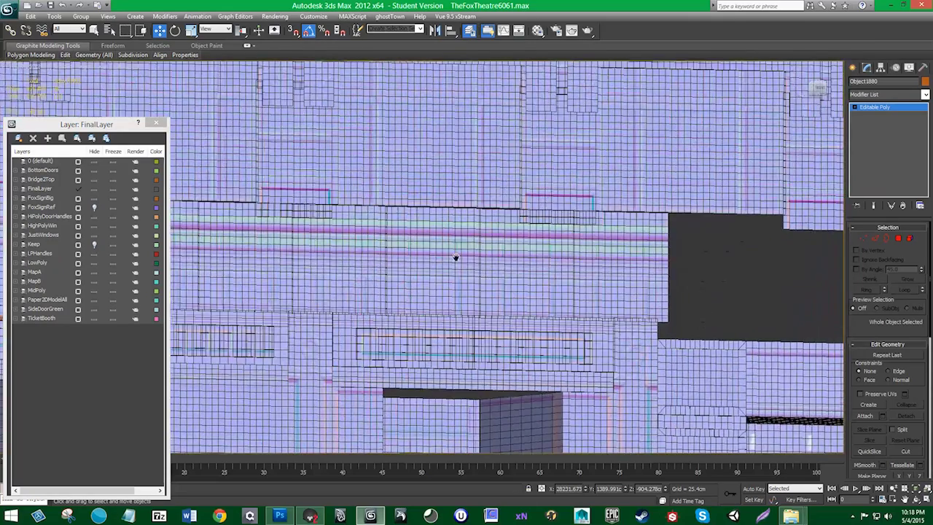
scroll(455, 257, down, 2)
- Turn off the Edged Faces display and select the ornamental pillar piece between two windows above the cornice
click(73, 70)
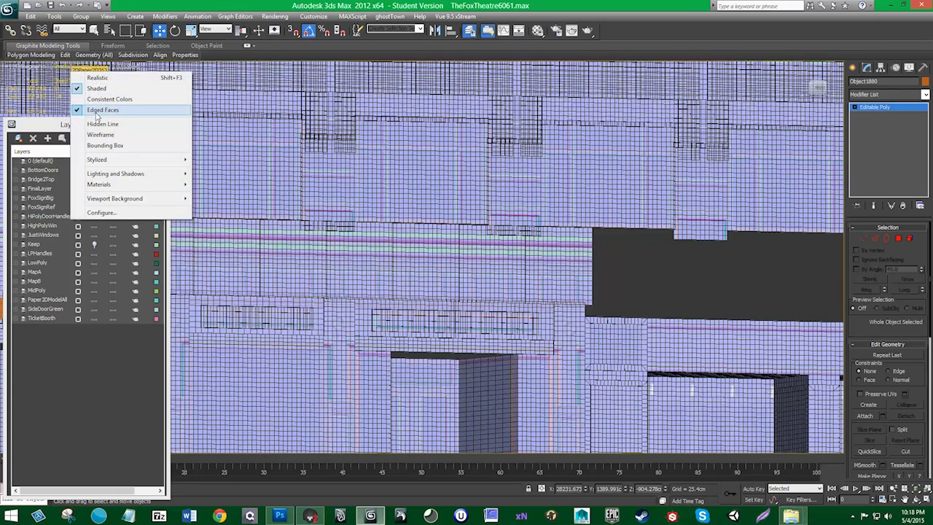
click(102, 110)
middle_drag(433, 207, 433, 219)
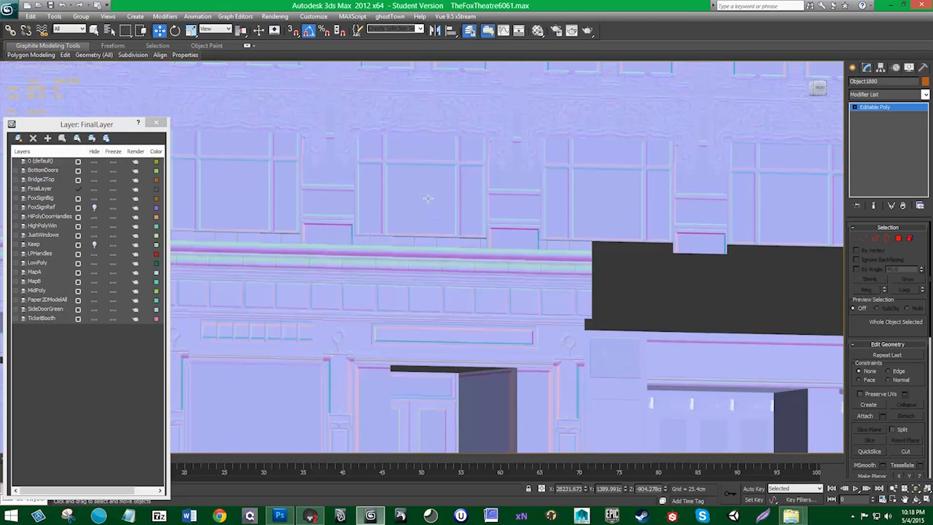
click(427, 239)
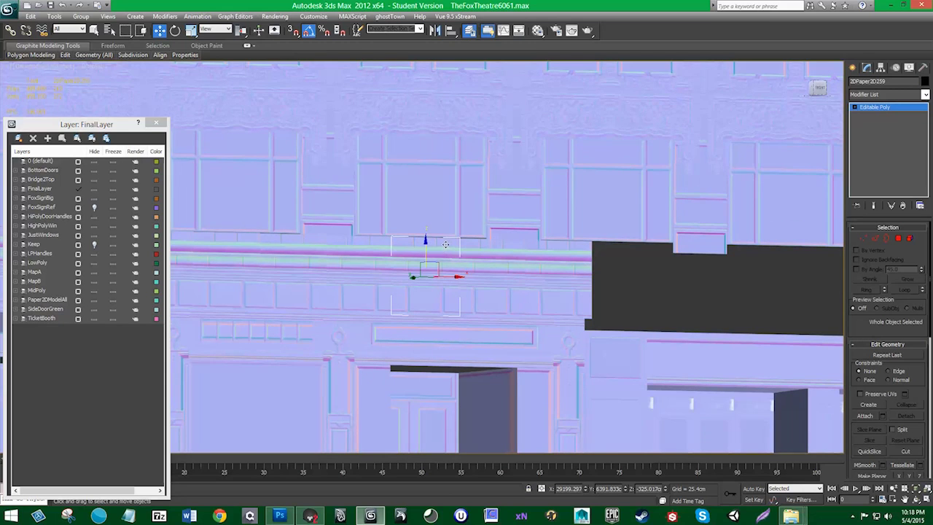
key(ctrl+z)
click(508, 209)
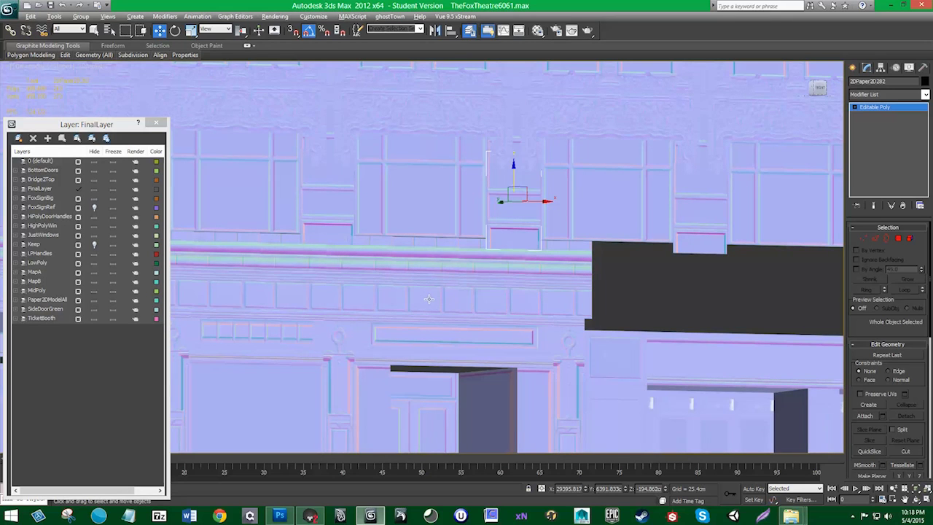
- Select the narrow detail block module below the facade, frame it in the front view and isolate it
scroll(429, 299, down, 6)
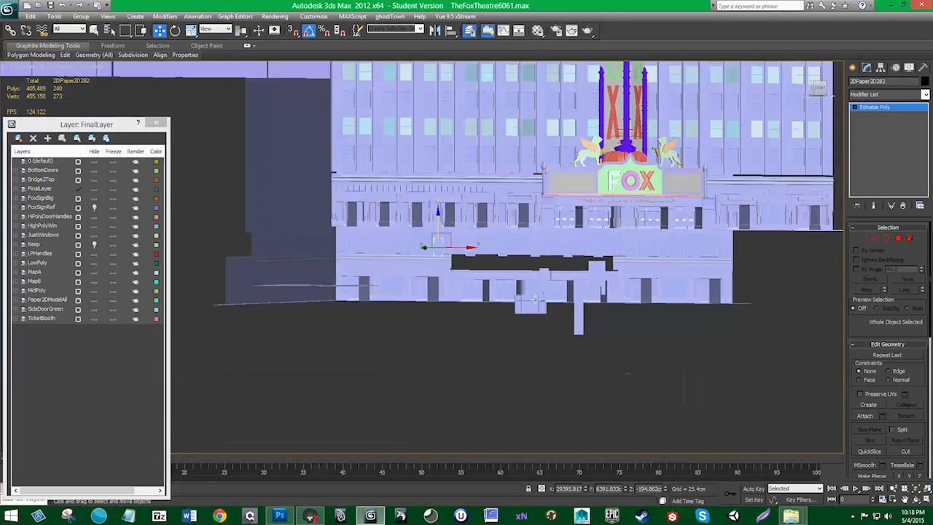
middle_drag(535, 300, 471, 235)
scroll(470, 235, up, 4)
click(487, 136)
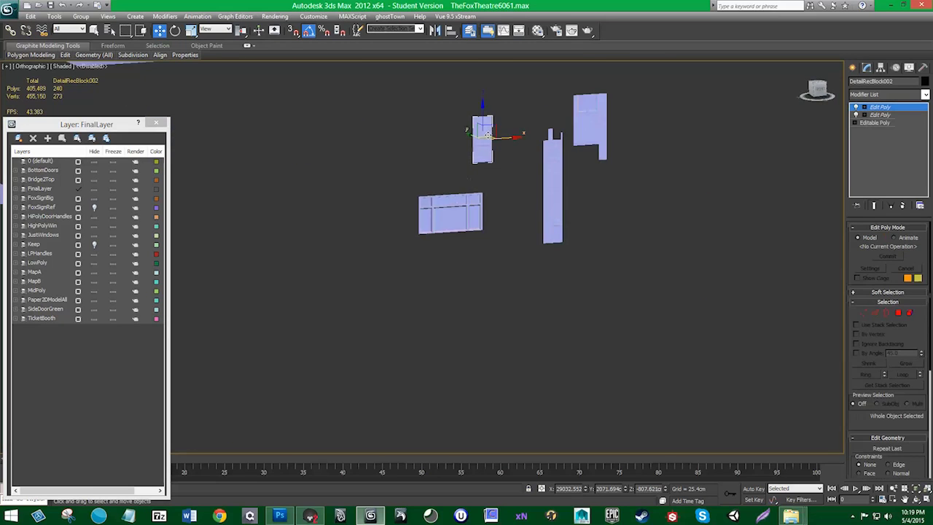
key(z)
key(f)
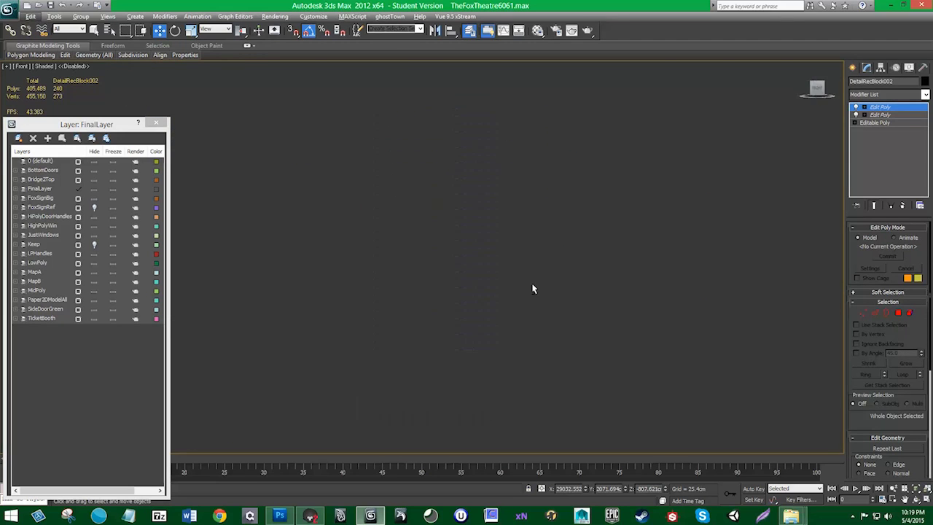
key(z)
scroll(519, 285, down, 2)
right_click(449, 238)
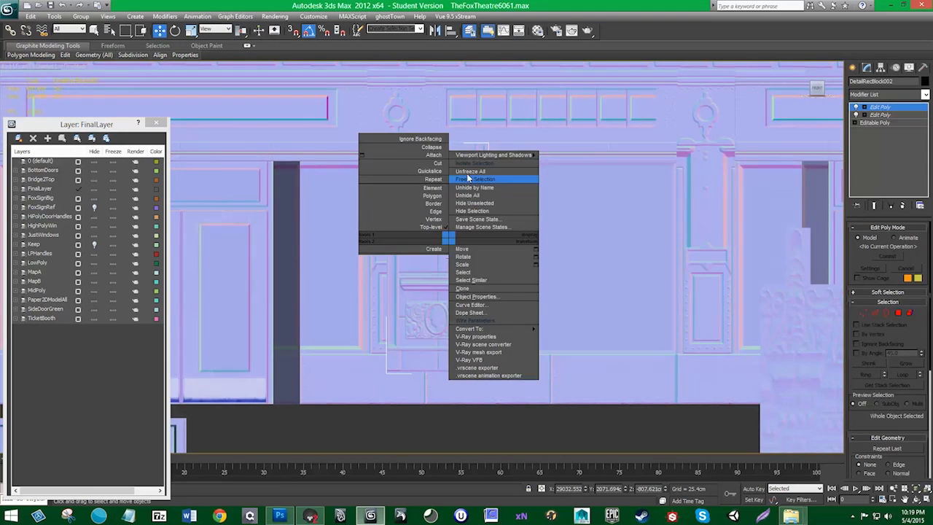
click(472, 164)
- Compare the isolated block with and without its edge grid at edge level, leaving Edged Faces on
click(876, 313)
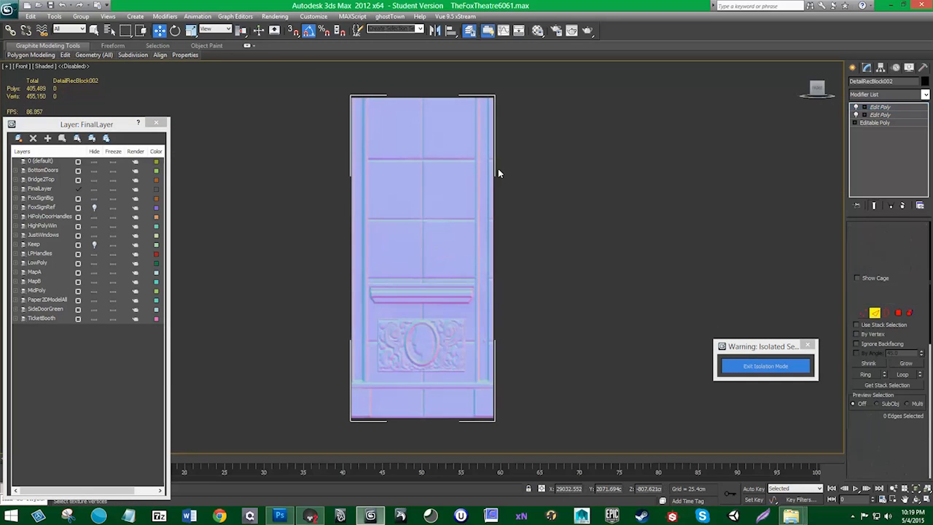
click(43, 66)
click(60, 109)
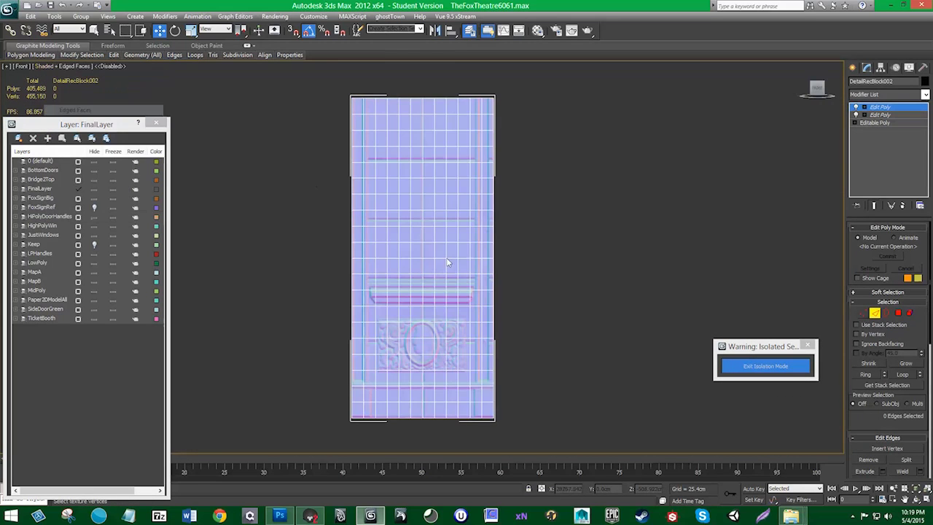
click(73, 66)
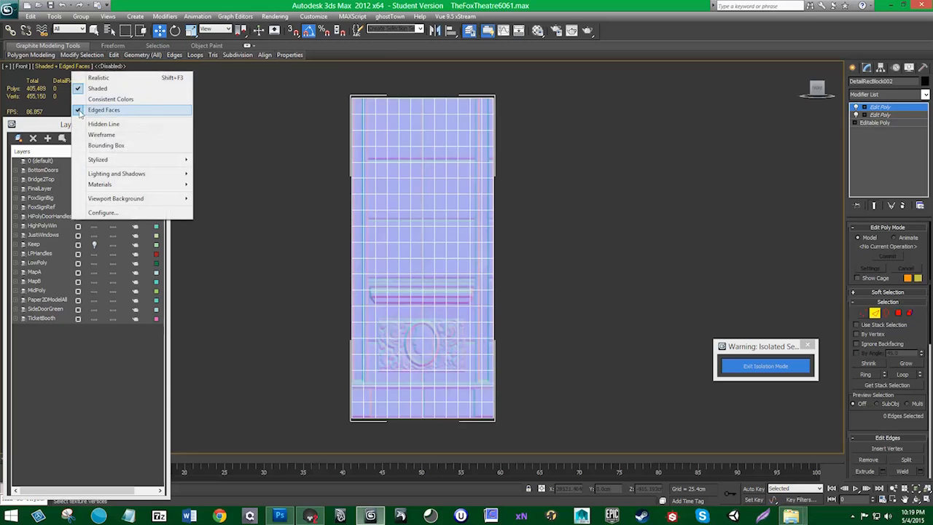
click(62, 110)
middle_drag(498, 340, 502, 329)
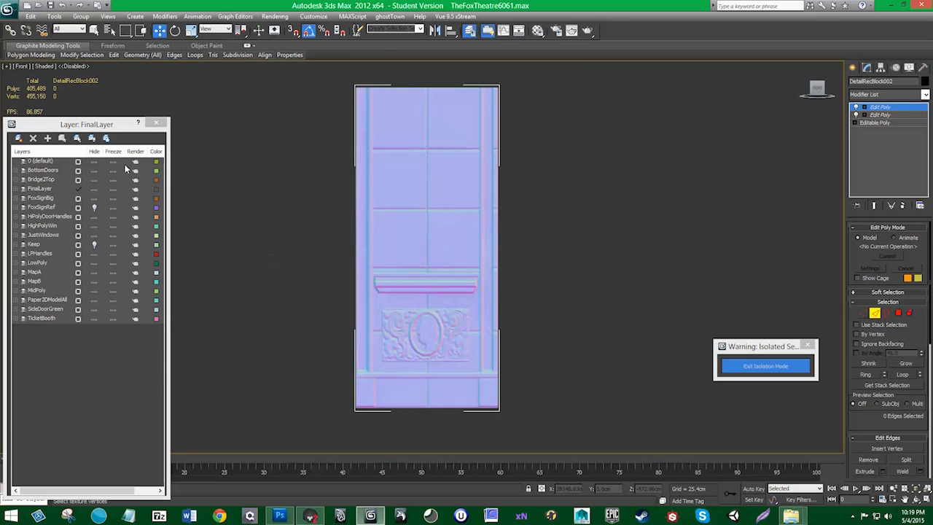
click(50, 68)
click(60, 109)
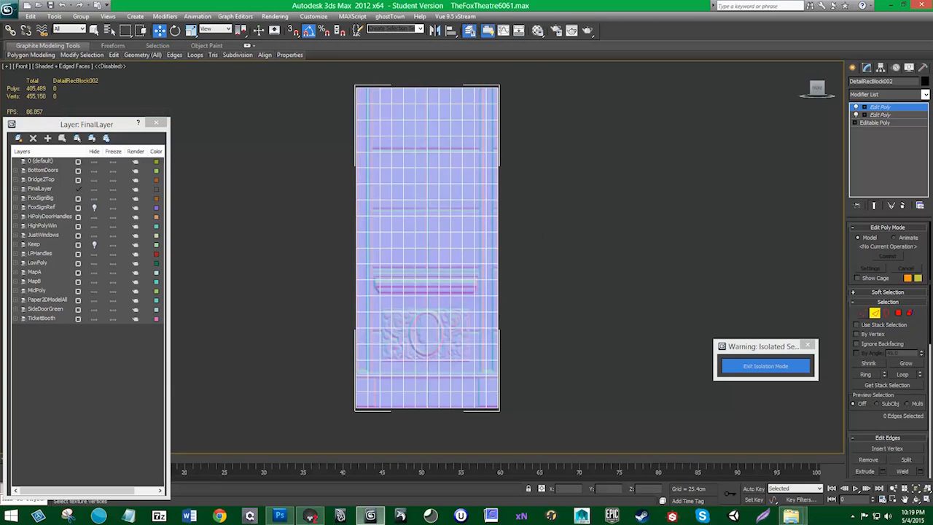
- With Preserve UVs enabled, move the two vertex rows near the block's base onto the upper and lower edges of the trim
click(863, 313)
scroll(503, 314, up, 3)
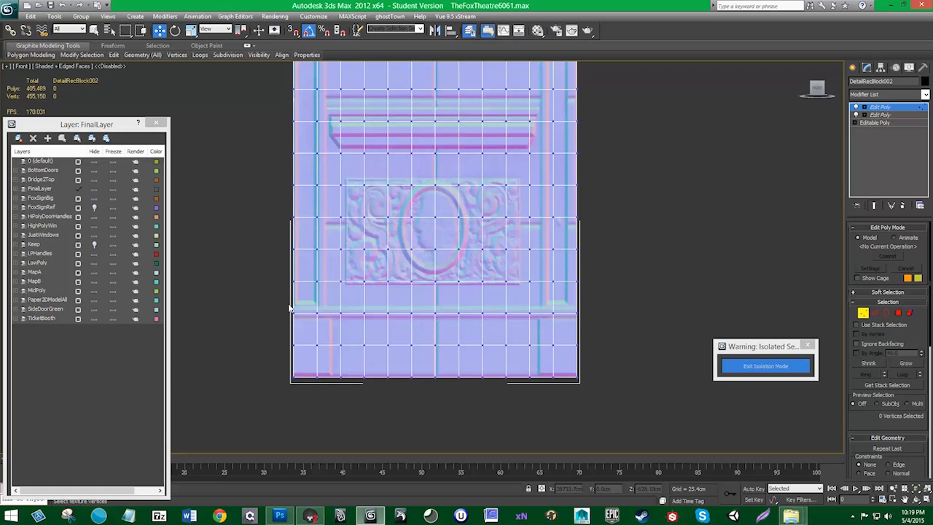
drag(289, 309, 594, 321)
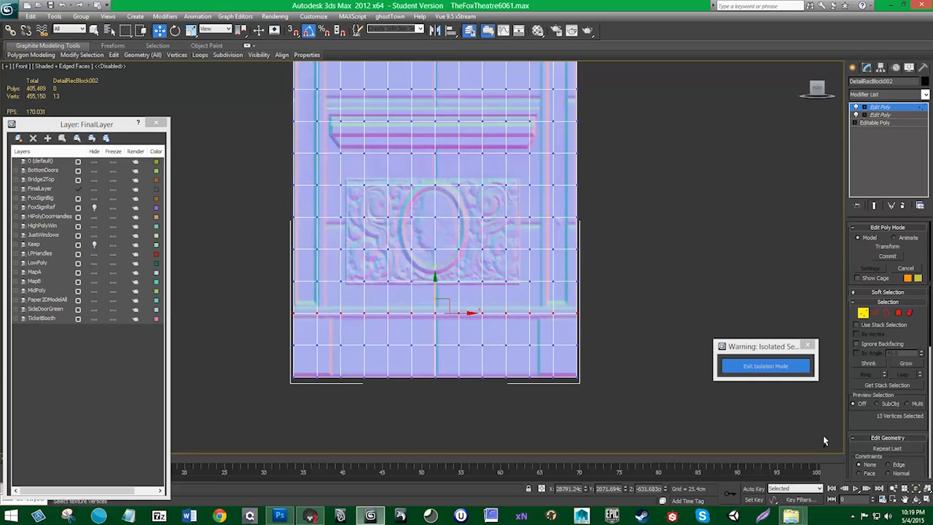
scroll(875, 386, down, 5)
click(862, 381)
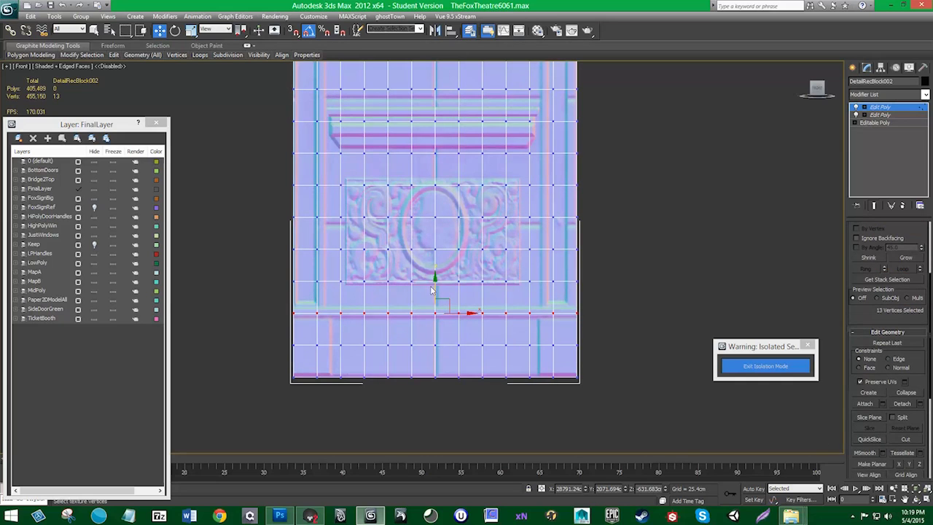
drag(435, 292, 443, 281)
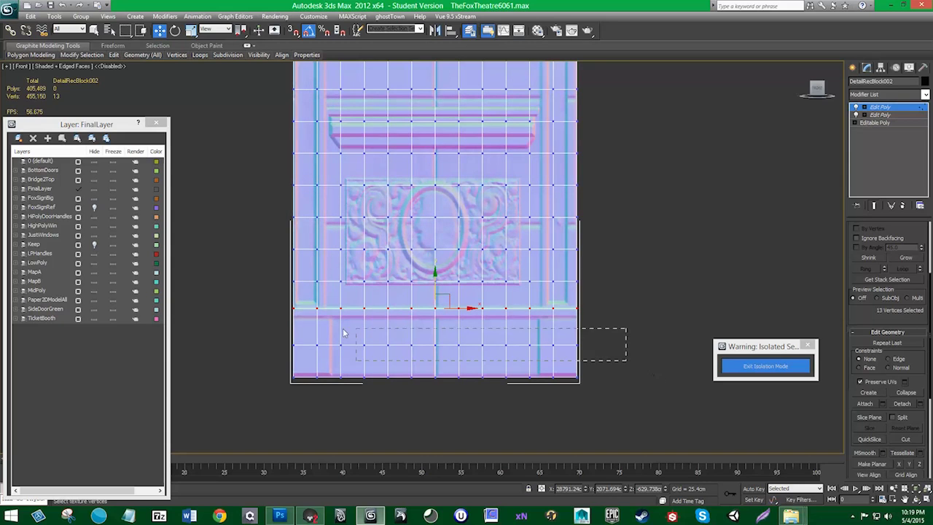
drag(345, 333, 350, 330)
drag(430, 323, 429, 293)
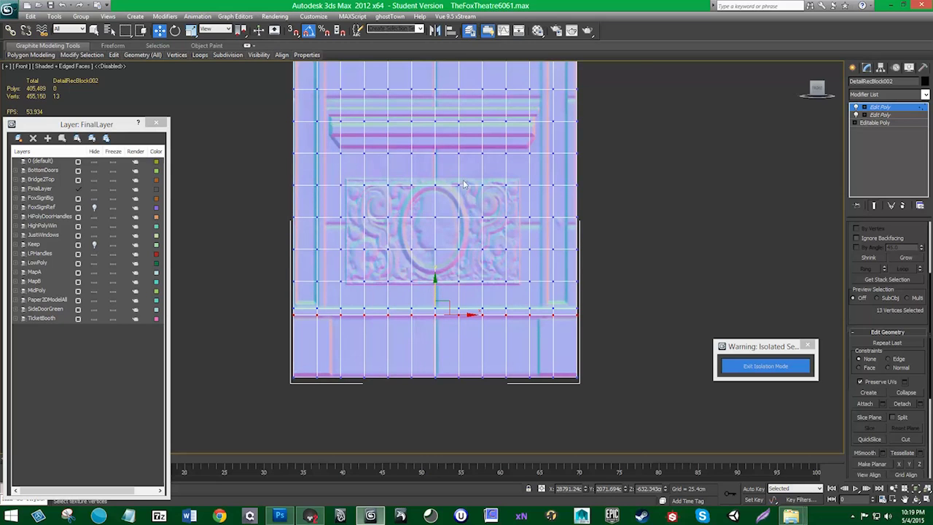
- Align vertex rows with the bottom and top edges of the carved panel and with the moulding above the ledge
scroll(464, 185, up, 3)
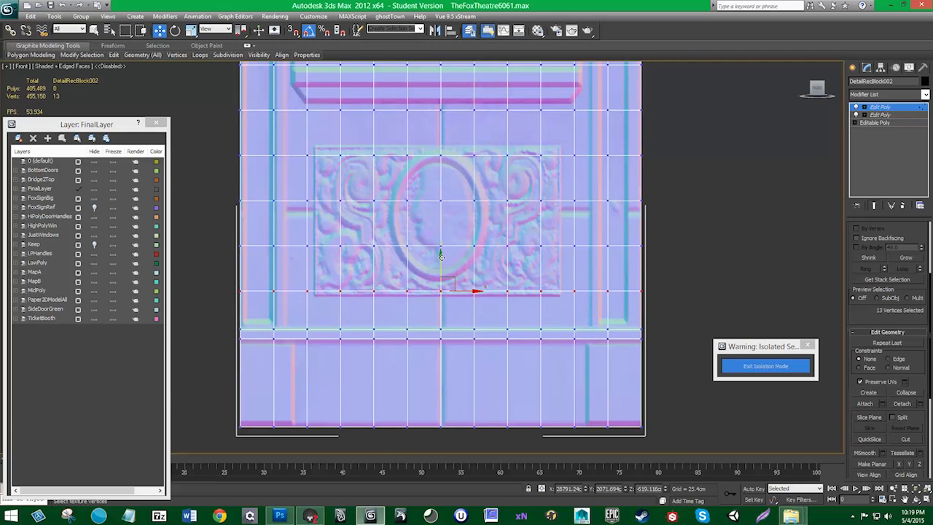
drag(441, 255, 452, 263)
drag(225, 142, 690, 171)
drag(440, 120, 440, 109)
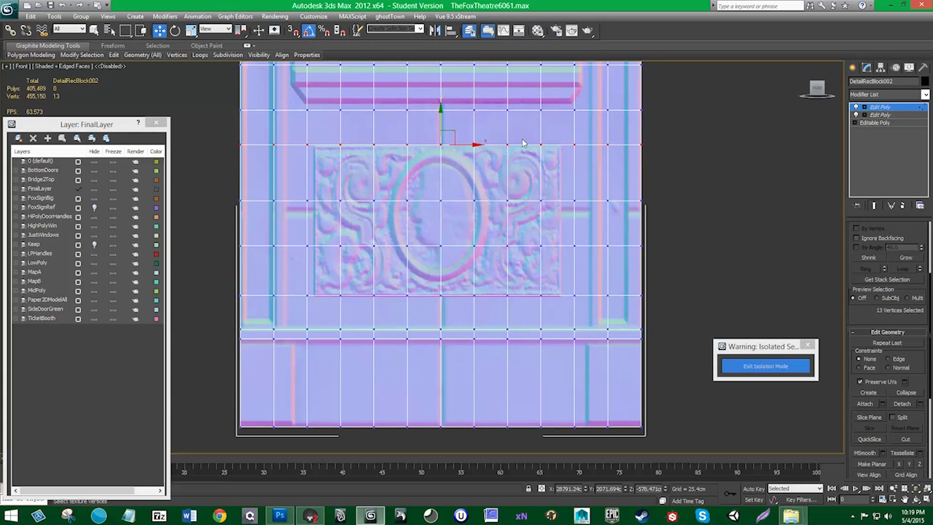
middle_drag(522, 140, 512, 208)
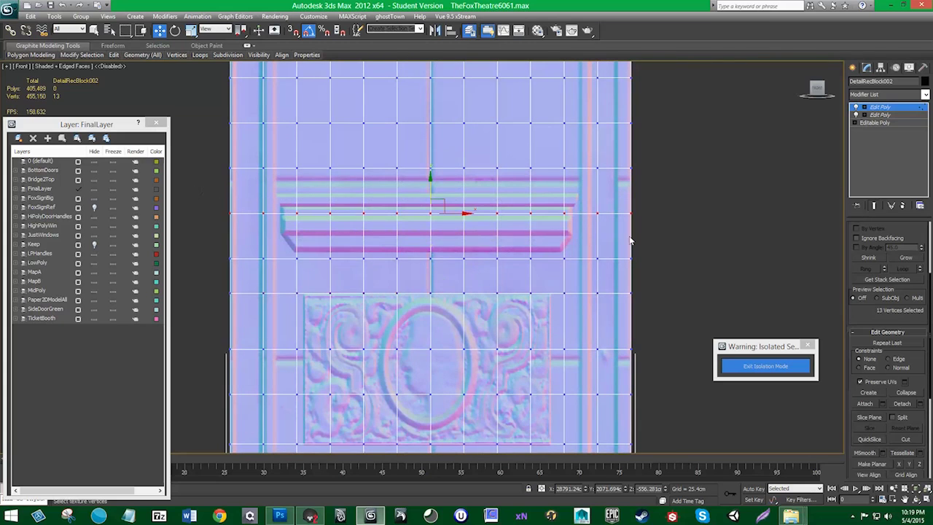
drag(429, 188, 447, 173)
- Select the vertex column nearest the block's right edge and move it onto the outer vertical groove line
middle_drag(458, 165, 453, 304)
middle_drag(464, 172, 466, 242)
scroll(285, 203, down, 4)
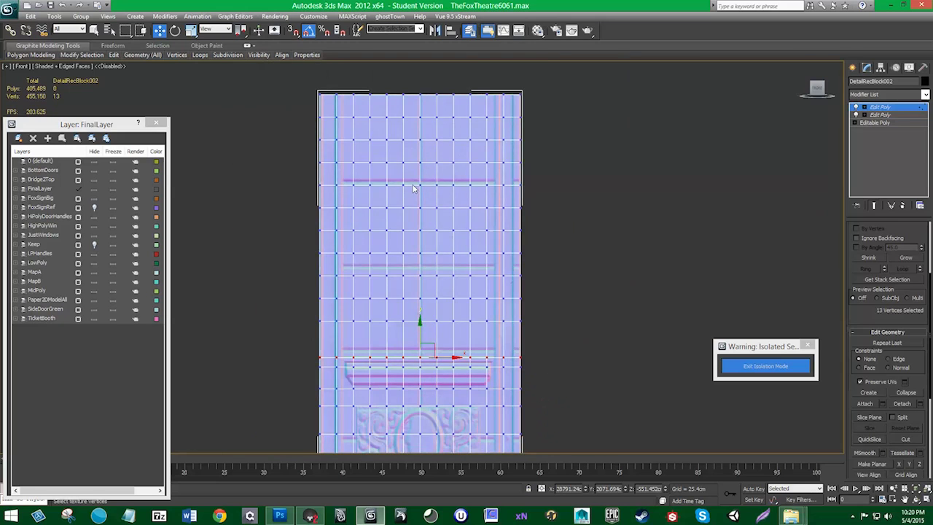
scroll(508, 223, down, 1)
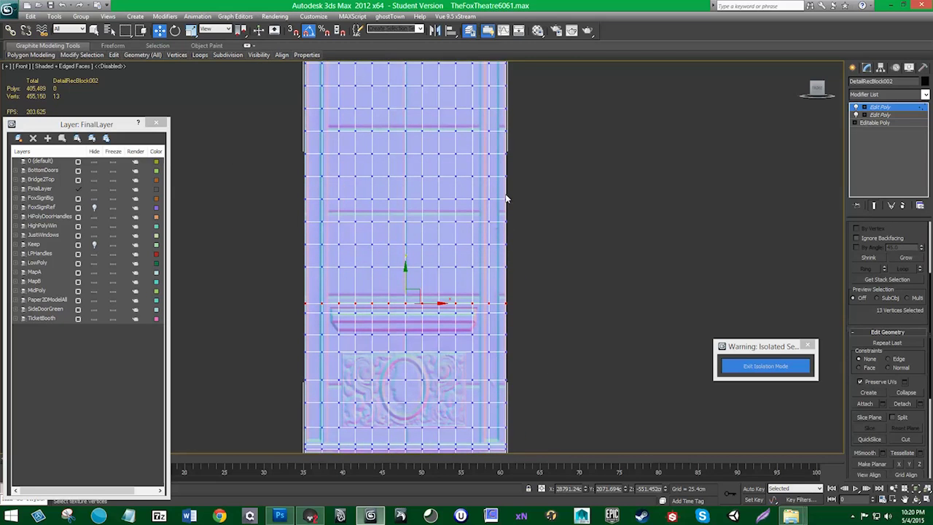
scroll(505, 195, down, 2)
drag(465, 96, 476, 343)
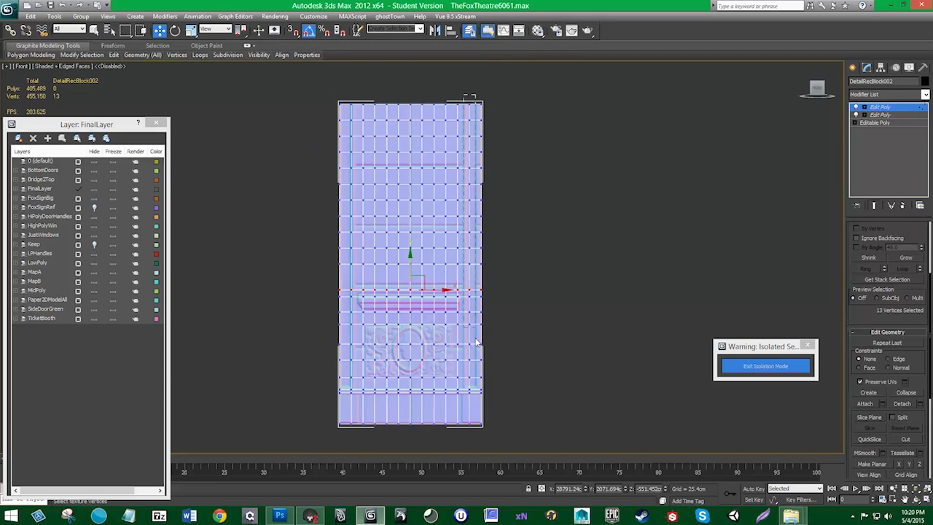
drag(471, 436, 470, 436)
scroll(469, 218, up, 6)
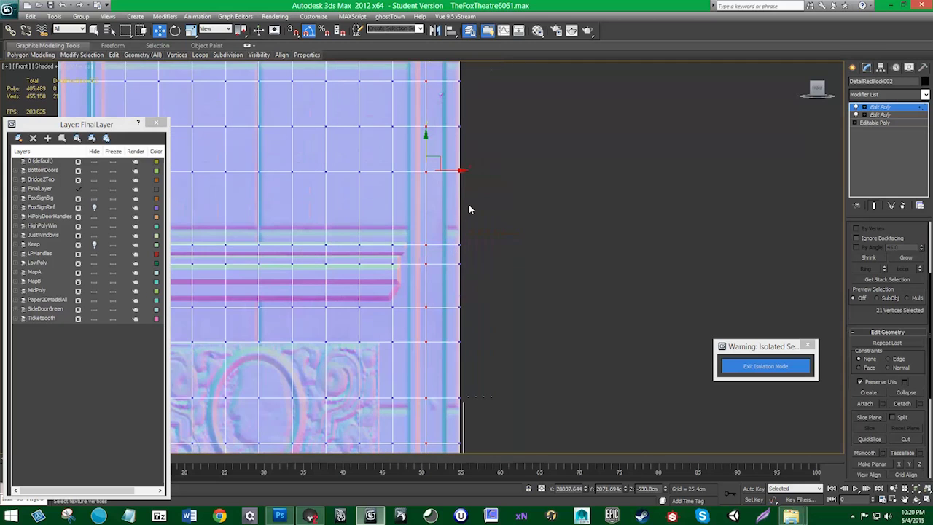
drag(457, 169, 478, 167)
- Move the next vertex column inward on the block's right side onto the inner line of the vertical trim
scroll(379, 260, down, 2)
scroll(439, 228, down, 3)
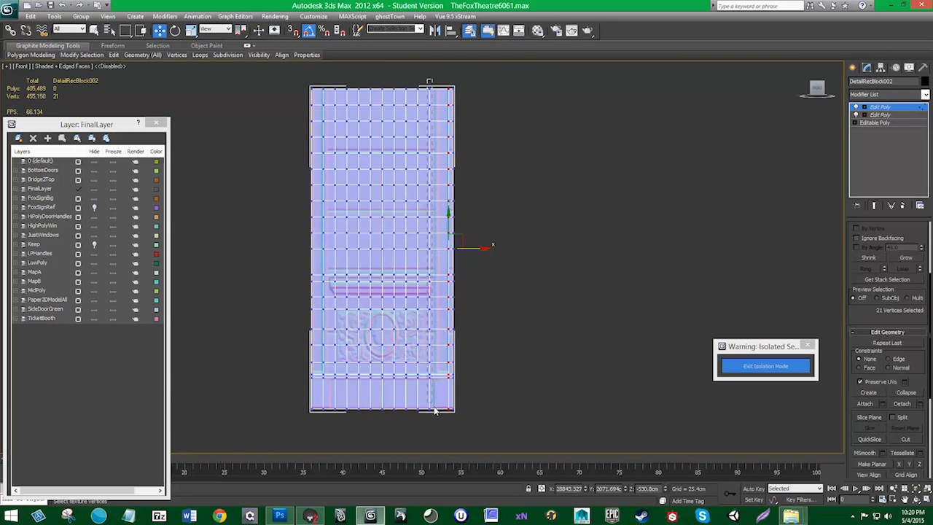
scroll(460, 241, up, 3)
drag(463, 242, 480, 240)
scroll(314, 274, down, 2)
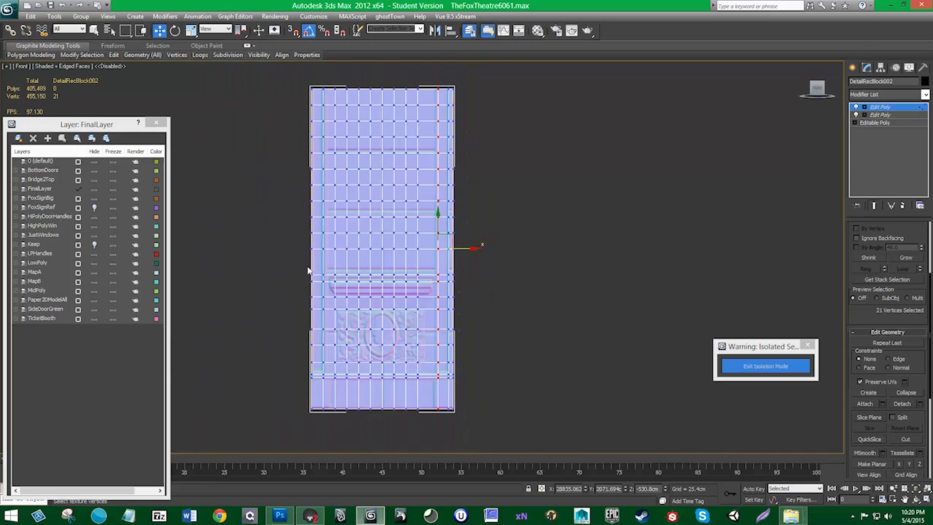
- Align the two vertex columns on the block's left side with the lines of its vertical trim
drag(327, 418, 326, 416)
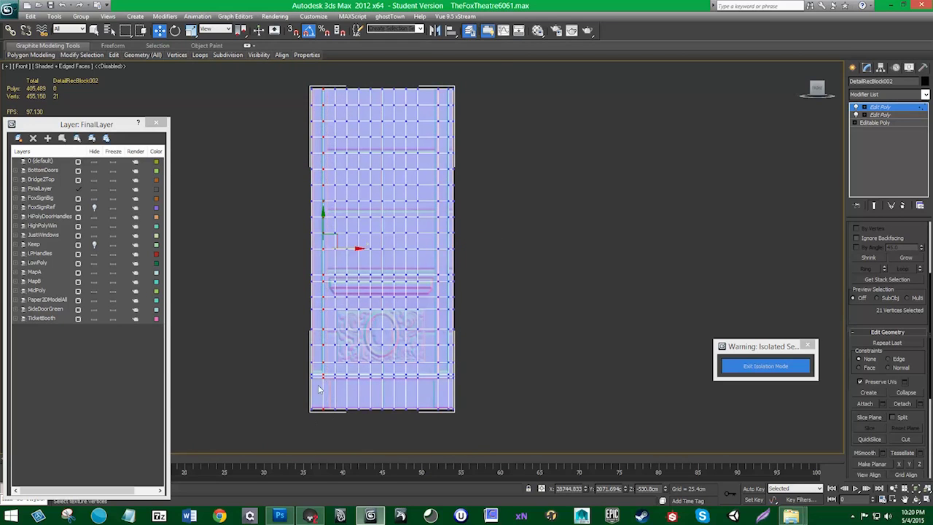
scroll(299, 321, up, 4)
middle_drag(266, 233, 347, 227)
drag(304, 223, 300, 222)
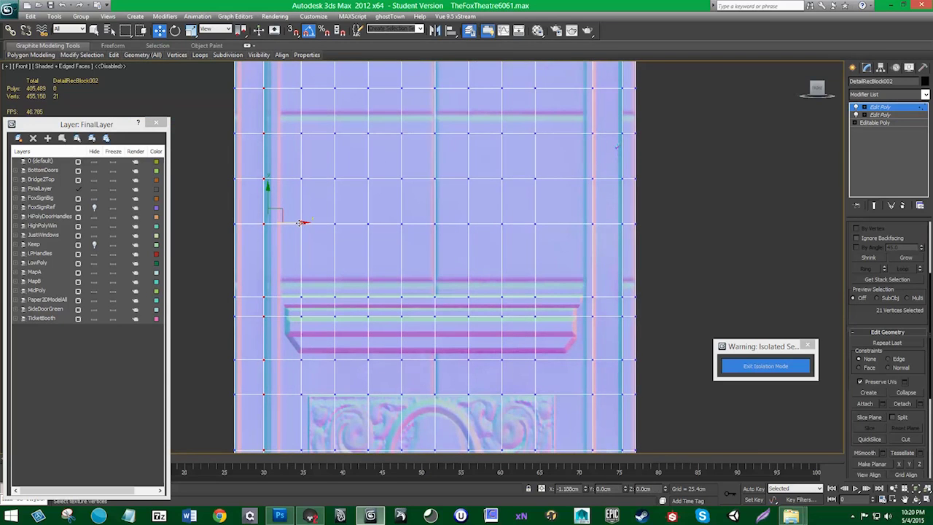
scroll(438, 291, down, 2)
scroll(386, 332, down, 2)
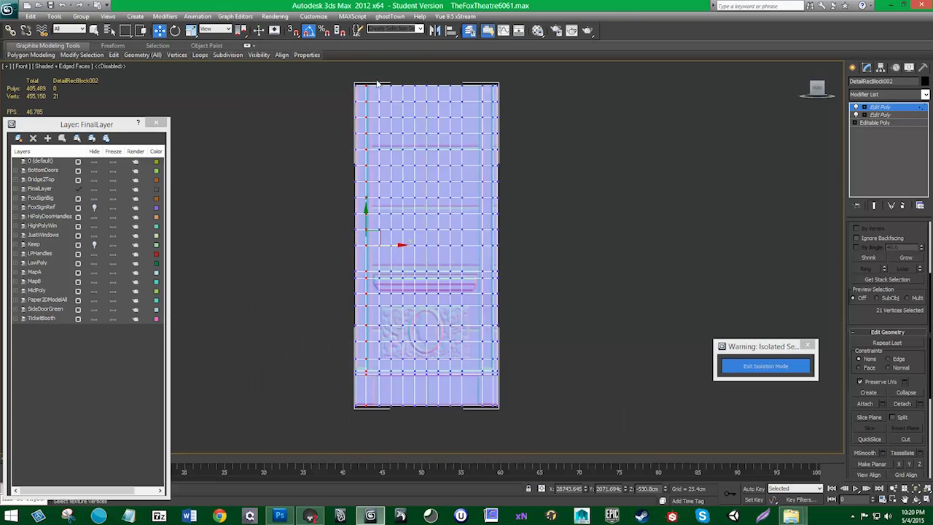
scroll(376, 284, up, 4)
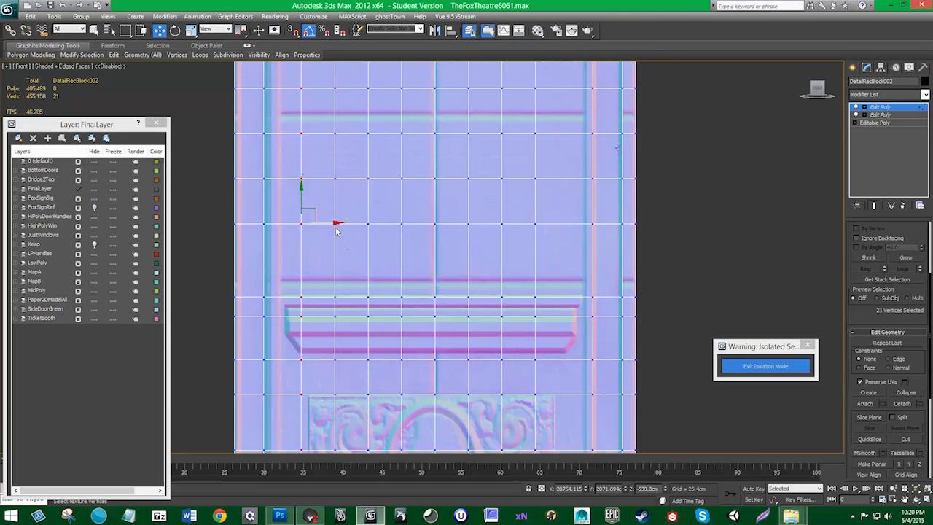
drag(337, 232, 309, 226)
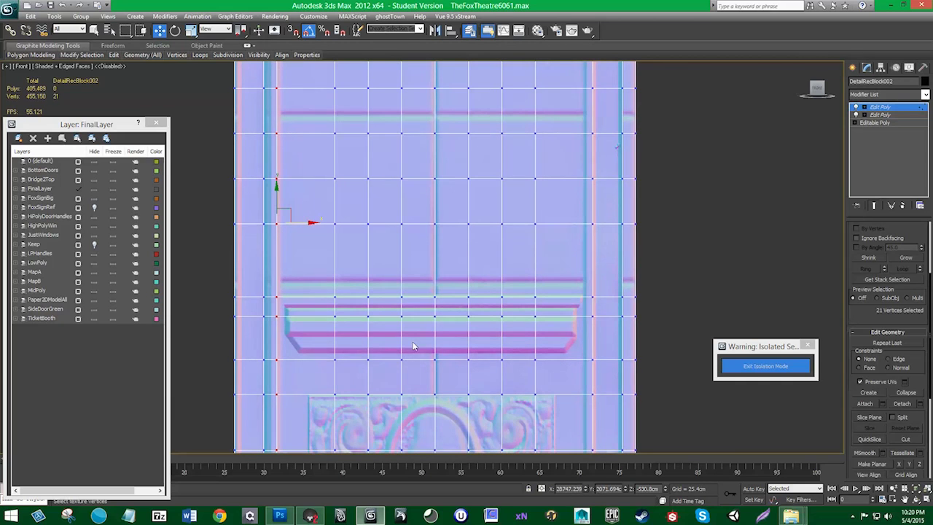
- Examine how the adjusted vertex grid lines up with the block's normal-mapped details, with Edged Faces off and on again
middle_drag(469, 216, 436, 445)
scroll(337, 264, down, 2)
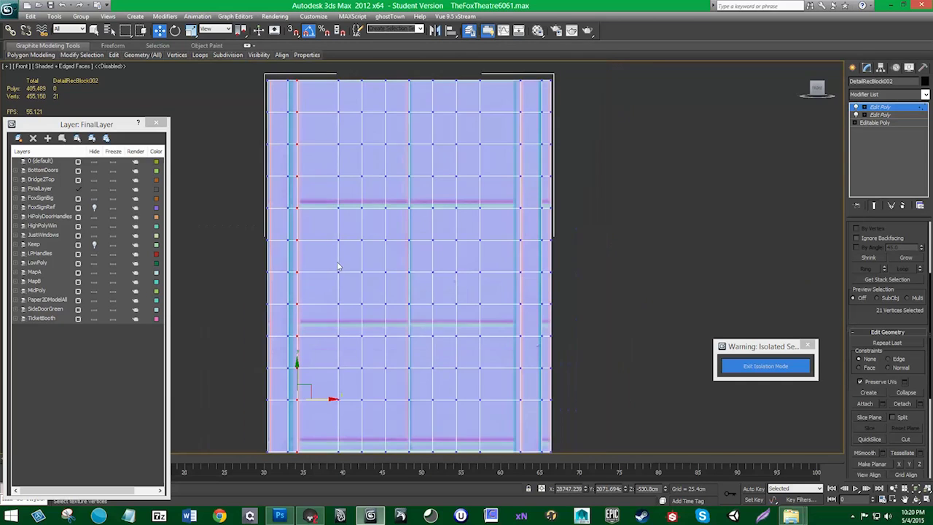
middle_drag(406, 344, 396, 235)
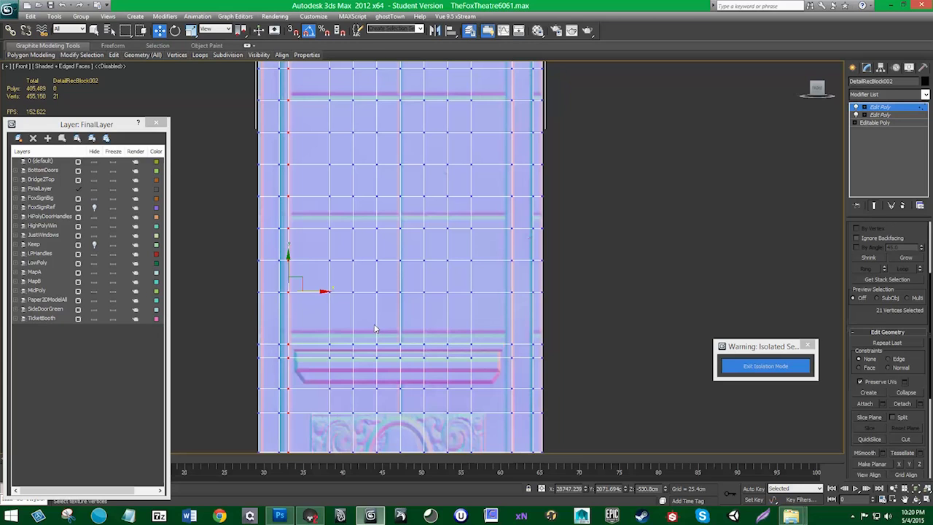
middle_drag(385, 369, 389, 292)
scroll(391, 288, down, 3)
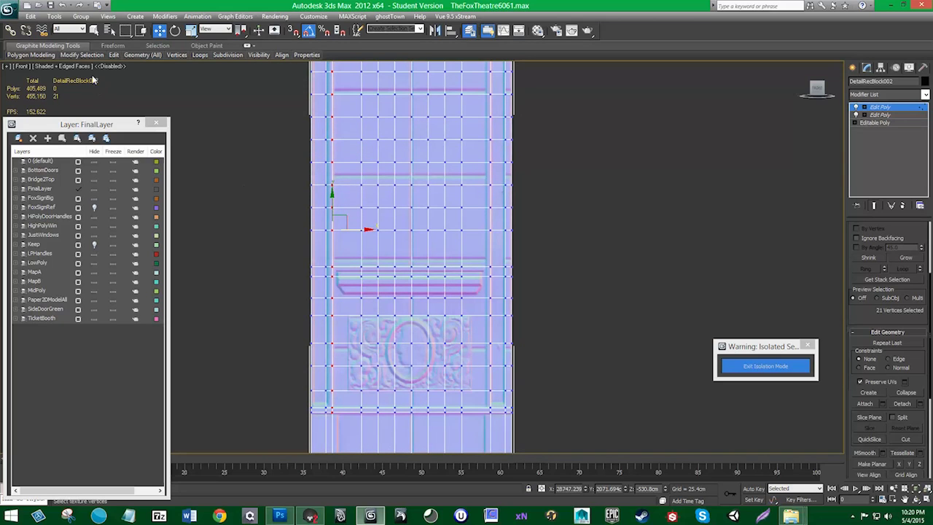
click(87, 66)
click(102, 112)
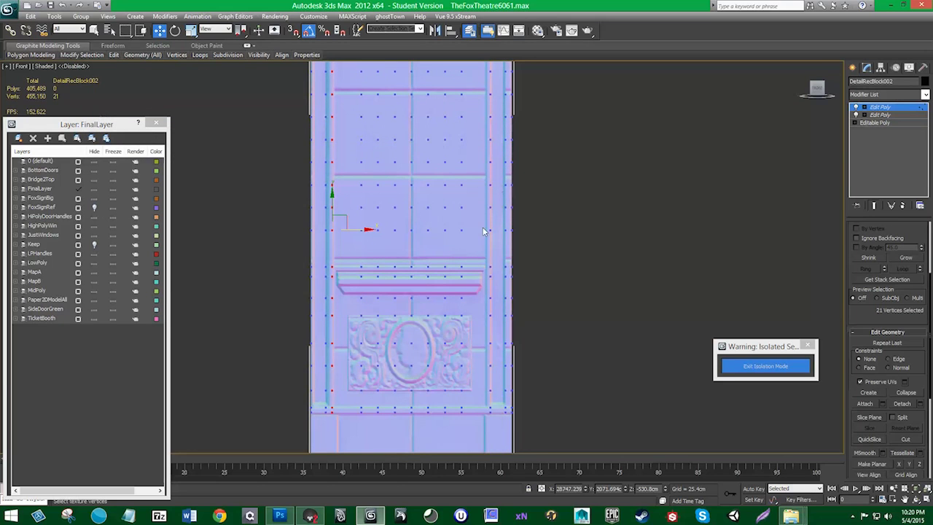
middle_drag(488, 232, 493, 187)
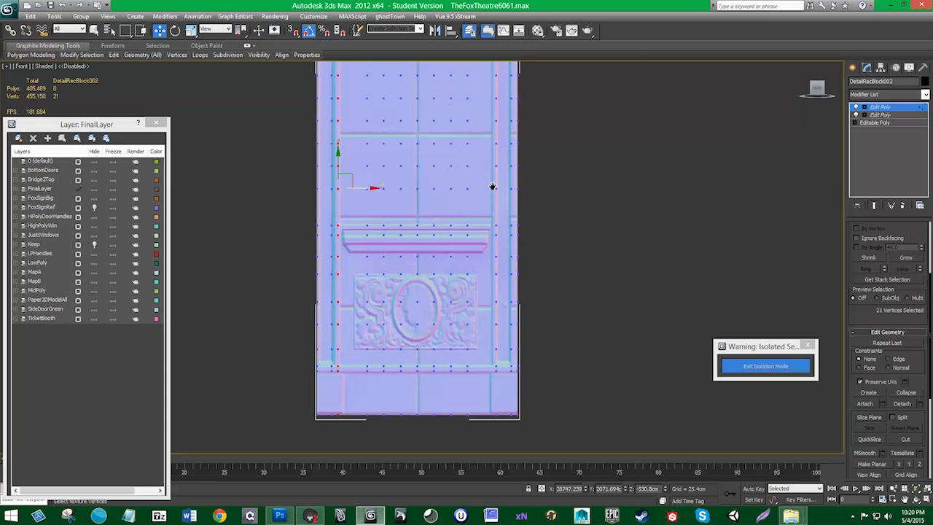
click(50, 66)
click(81, 110)
- Select the two vertex columns on the block's left trim and shift them outward toward its left edge
middle_drag(377, 125, 377, 206)
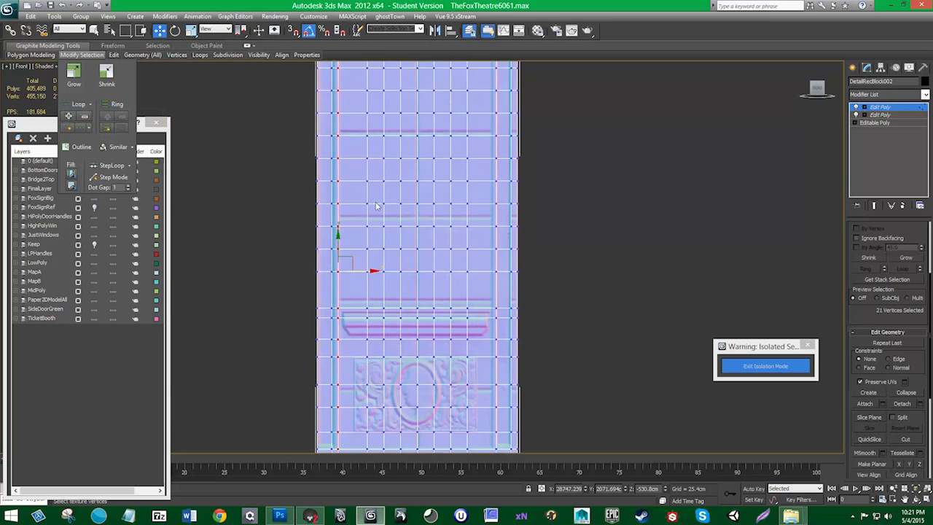
scroll(377, 206, down, 2)
drag(354, 103, 363, 431)
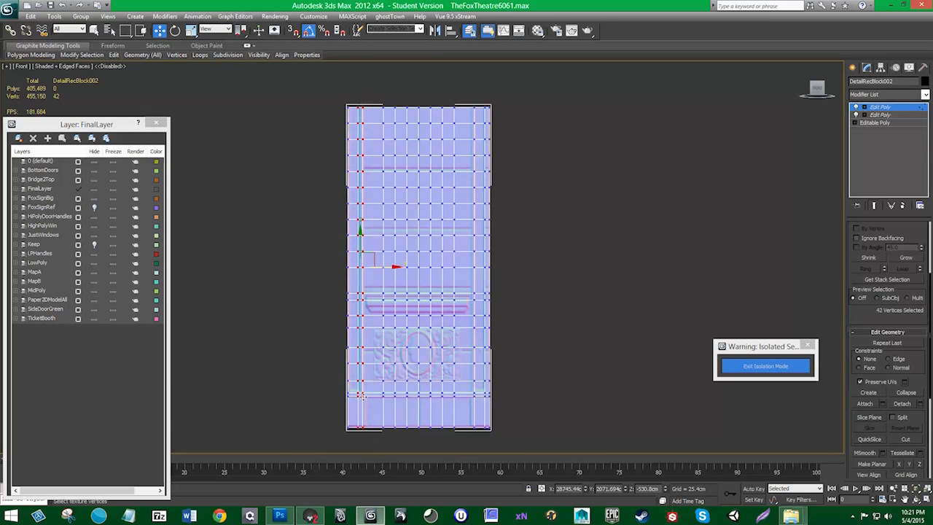
scroll(422, 255, up, 2)
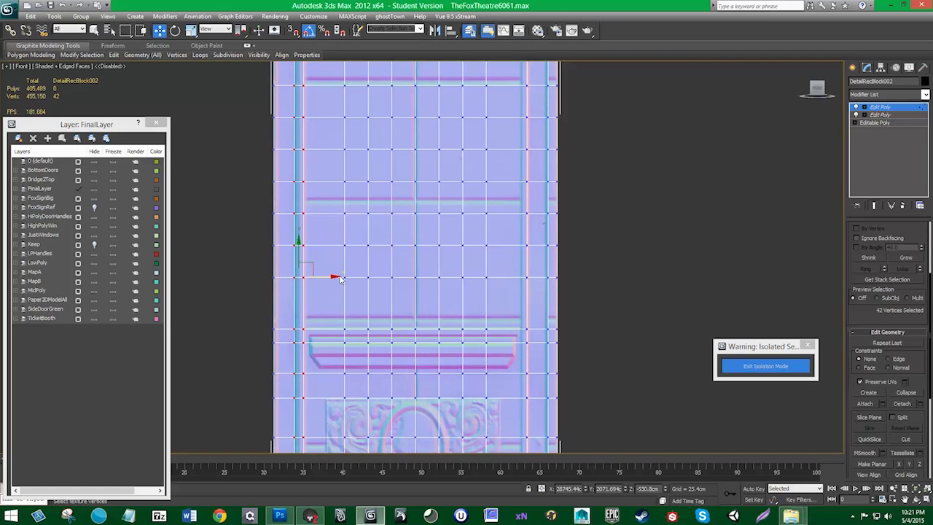
drag(331, 277, 304, 275)
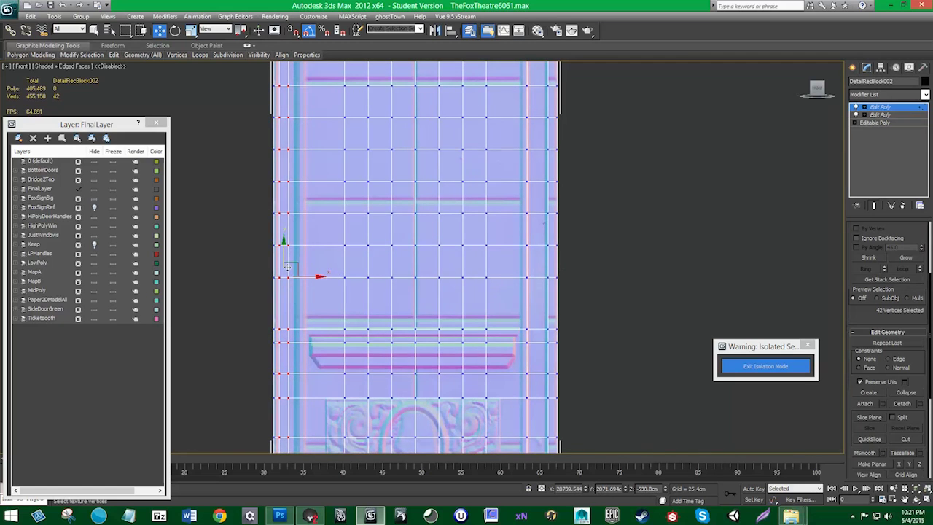
drag(306, 276, 310, 276)
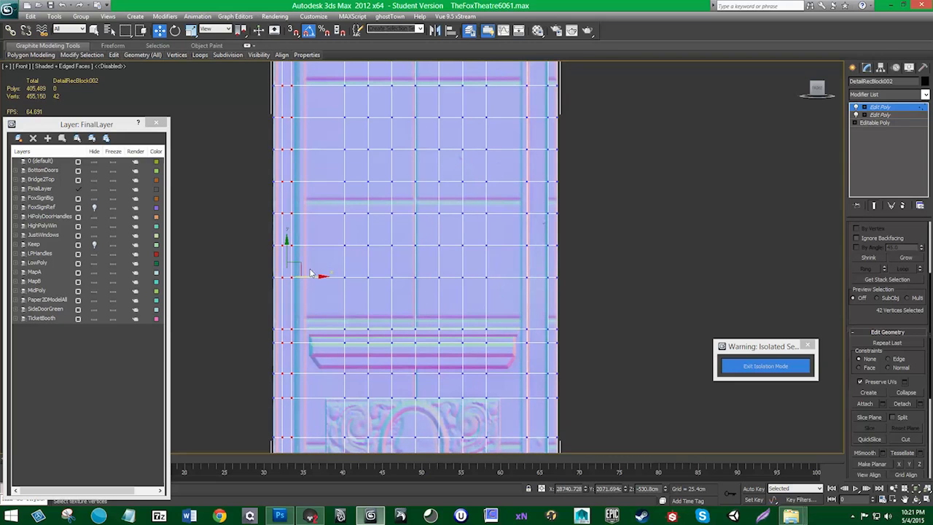
- Select only the inner of the two shifted vertex columns and nudge it onto the left trim's vertical groove line
scroll(318, 274, down, 2)
scroll(347, 117, down, 2)
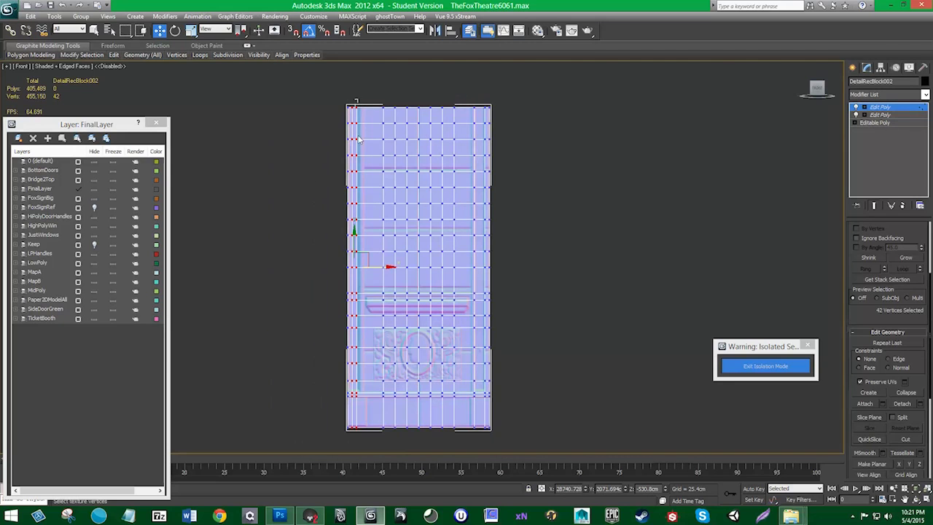
scroll(328, 281, up, 3)
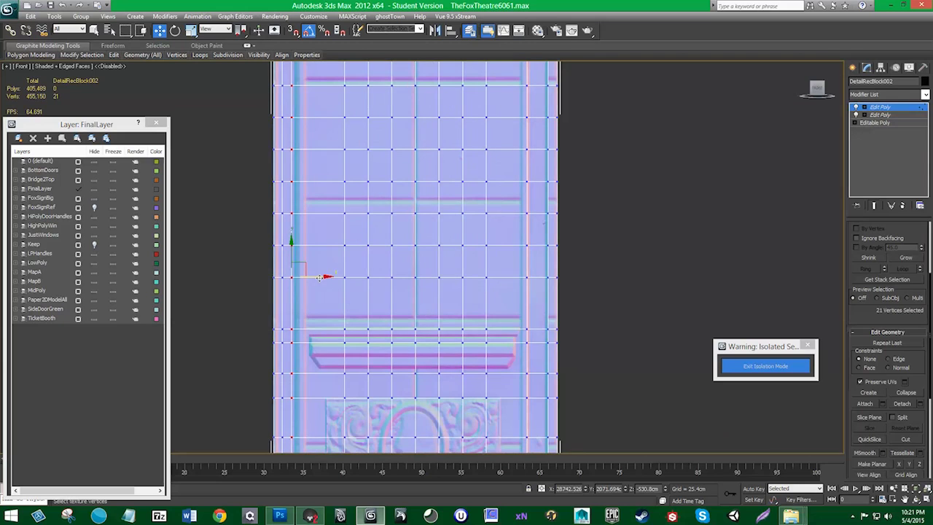
scroll(387, 134, down, 4)
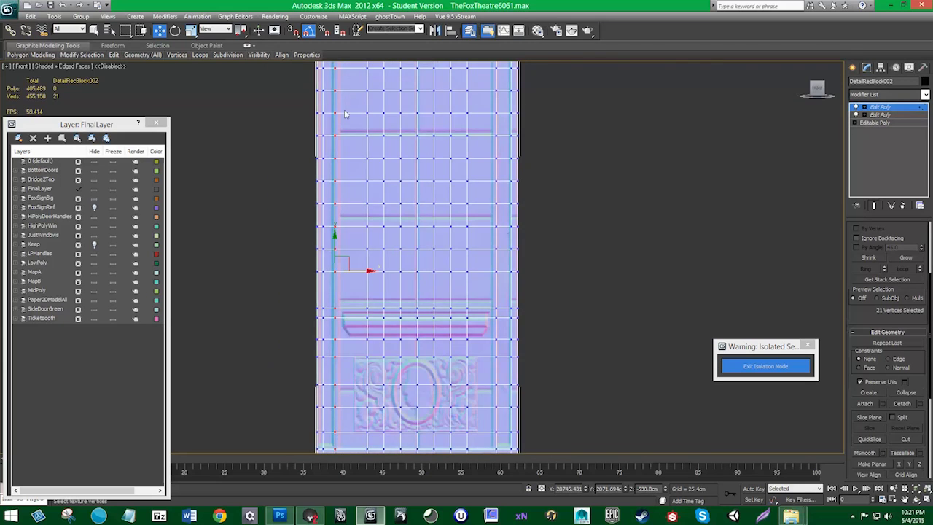
- Select the next vertex column inward on the block's left side and move it onto the trim's inner line
scroll(419, 263, up, 4)
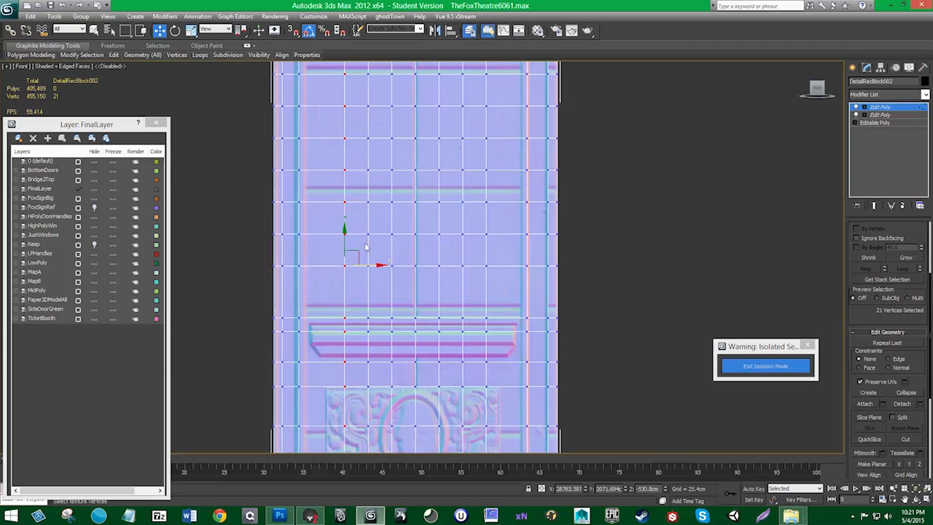
drag(368, 265, 328, 266)
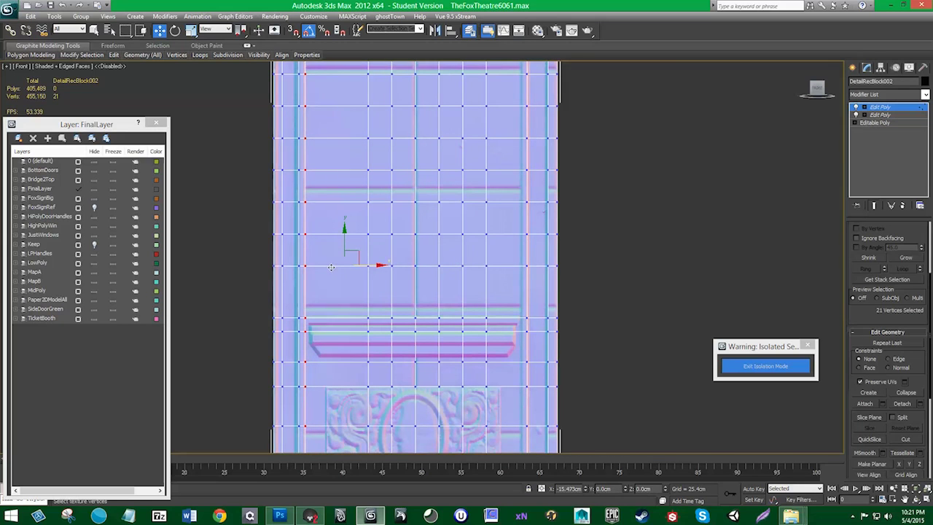
middle_drag(472, 310, 447, 307)
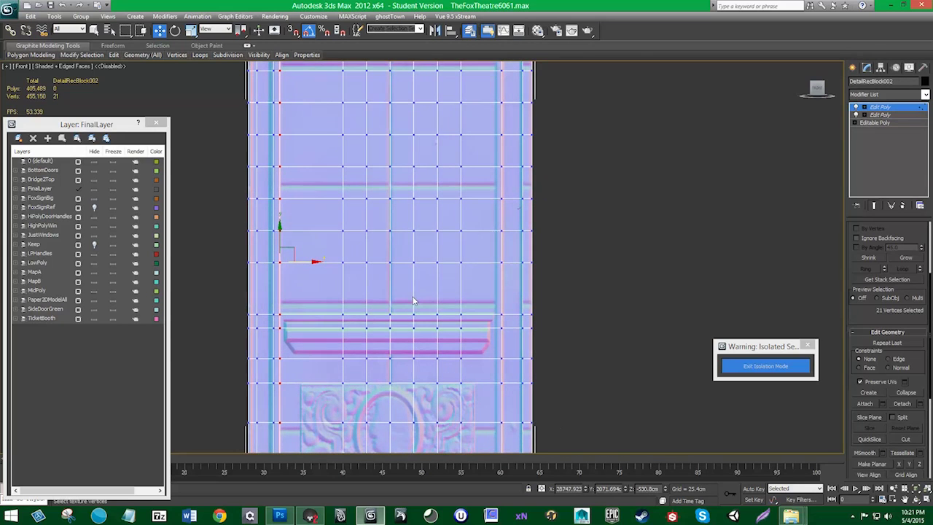
- Select the vertex column just inside the block's right trim and move it to the ornament panel's right edge
scroll(409, 297, down, 1)
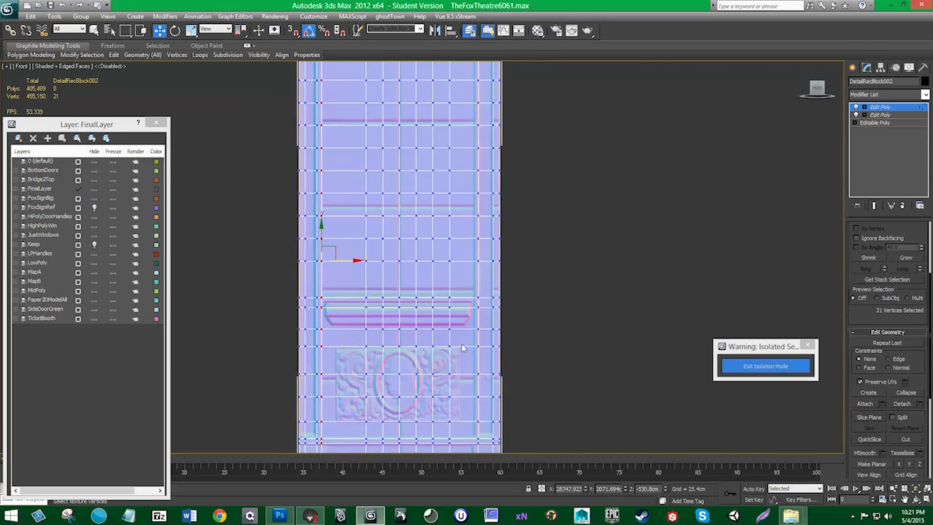
scroll(420, 291, down, 1)
drag(464, 422, 461, 424)
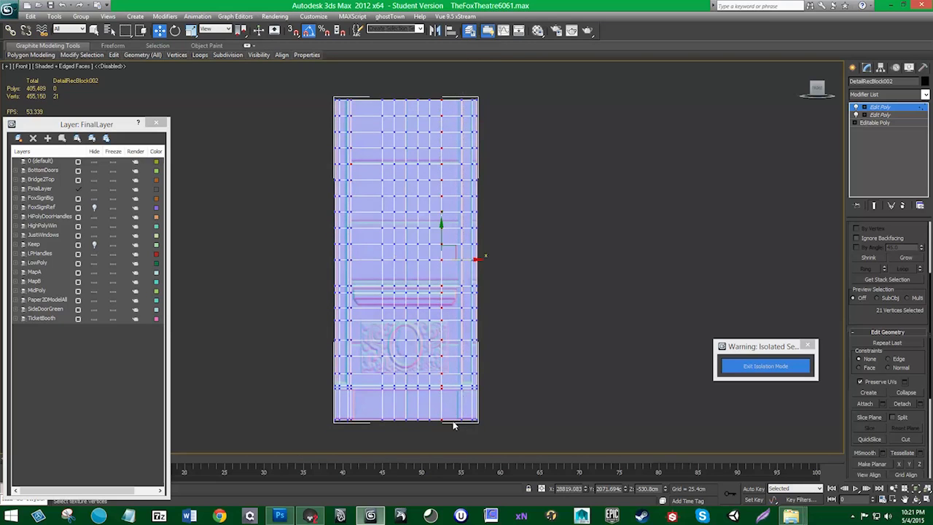
scroll(445, 397, up, 1)
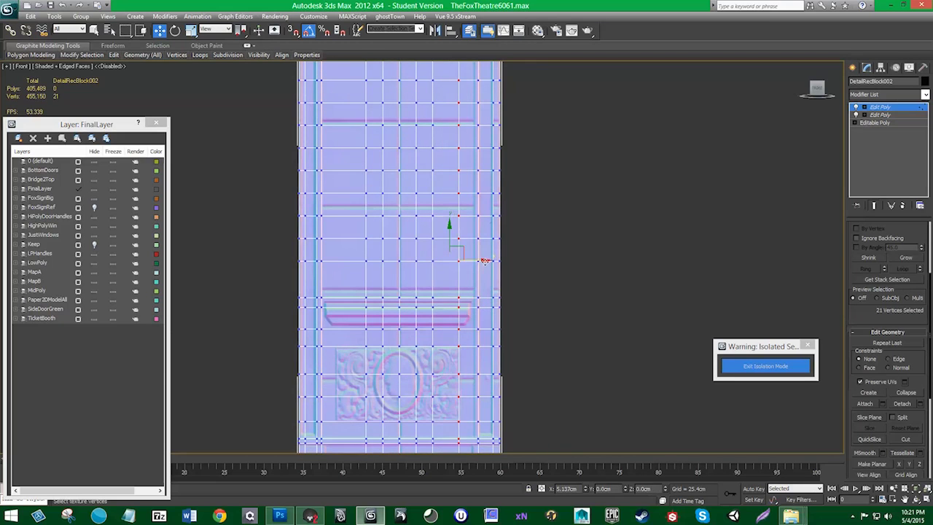
- Select the next interior vertex column on the left half and align it with the left end of the ledge
scroll(420, 264, down, 1)
drag(380, 205, 387, 434)
scroll(372, 271, up, 2)
drag(368, 263, 325, 263)
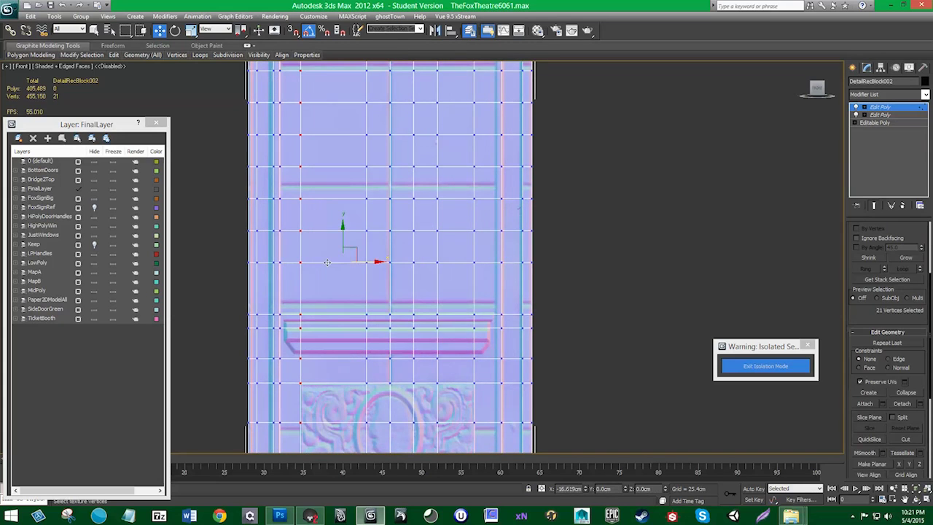
middle_drag(427, 337, 431, 208)
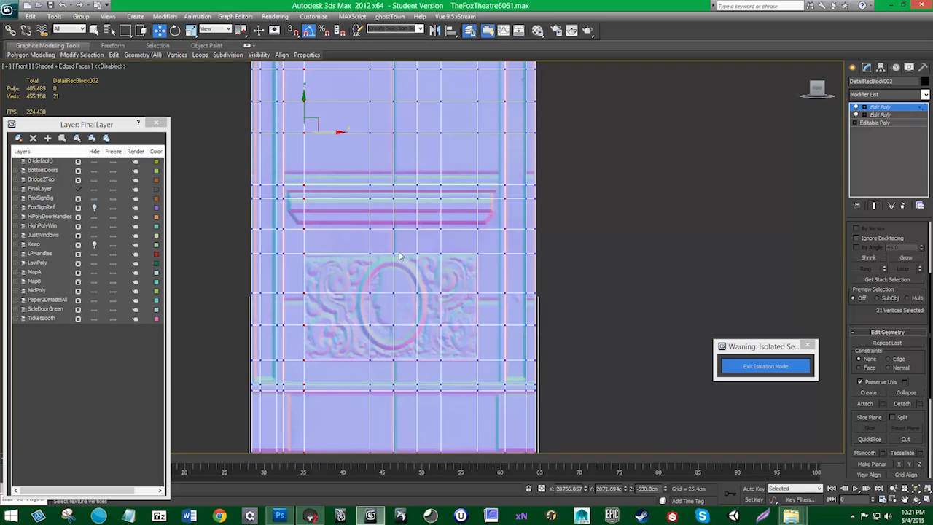
drag(335, 140, 323, 140)
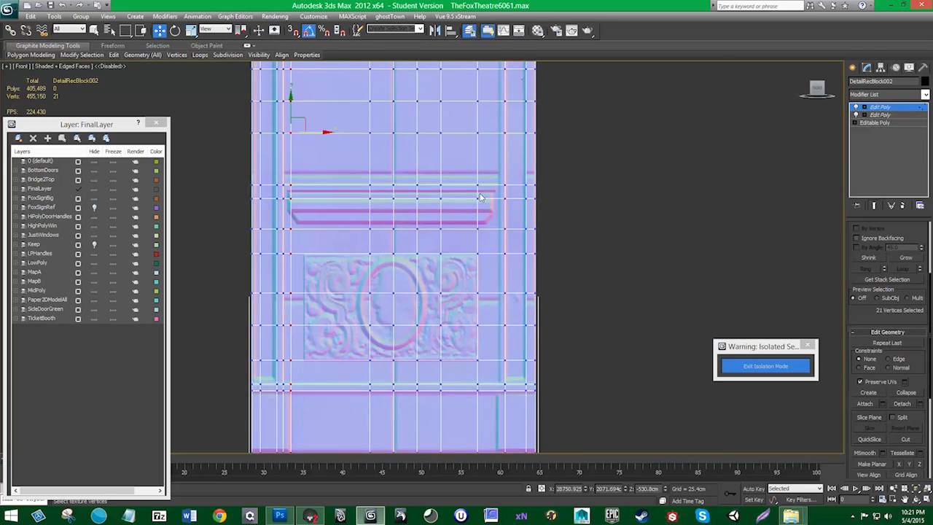
- Select the vertex column at the ornament panel's right edge and move it outward to the right end of the ledge
scroll(470, 215, down, 3)
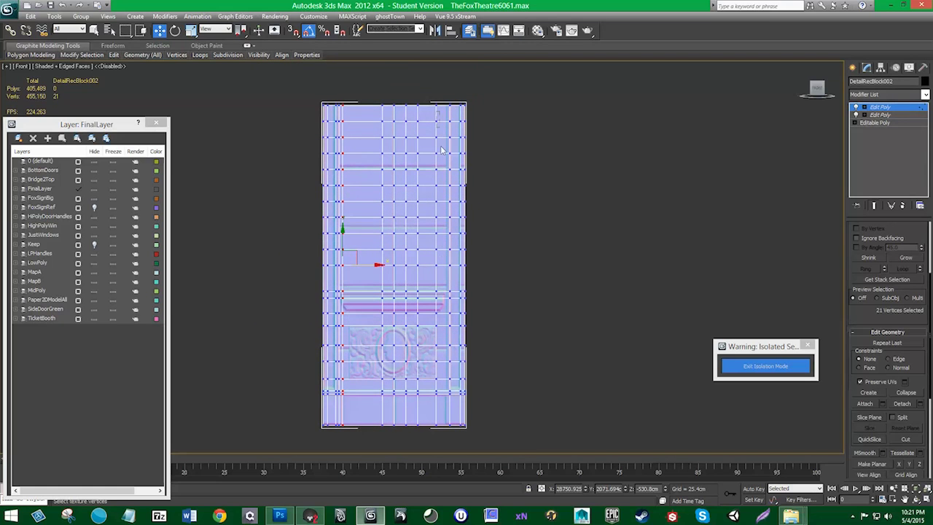
drag(431, 93, 438, 435)
scroll(427, 309, up, 2)
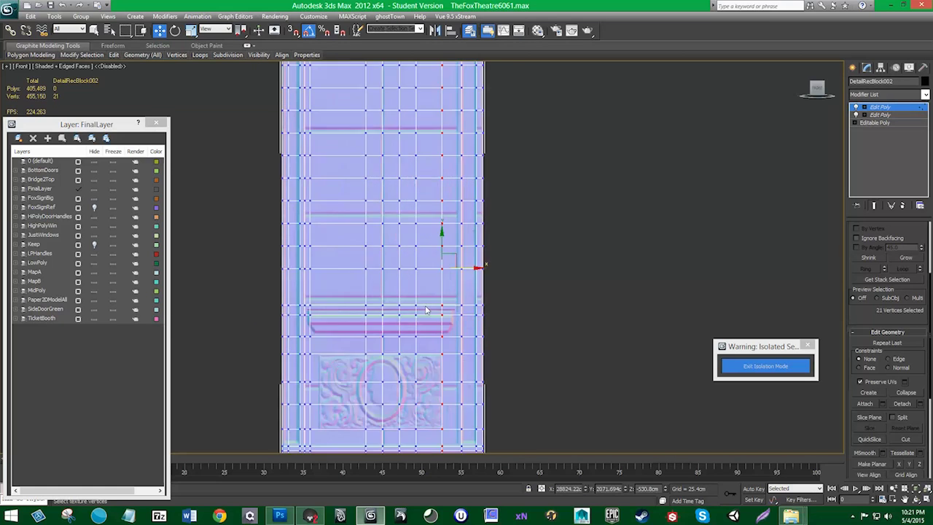
scroll(427, 310, up, 1)
drag(478, 274, 489, 274)
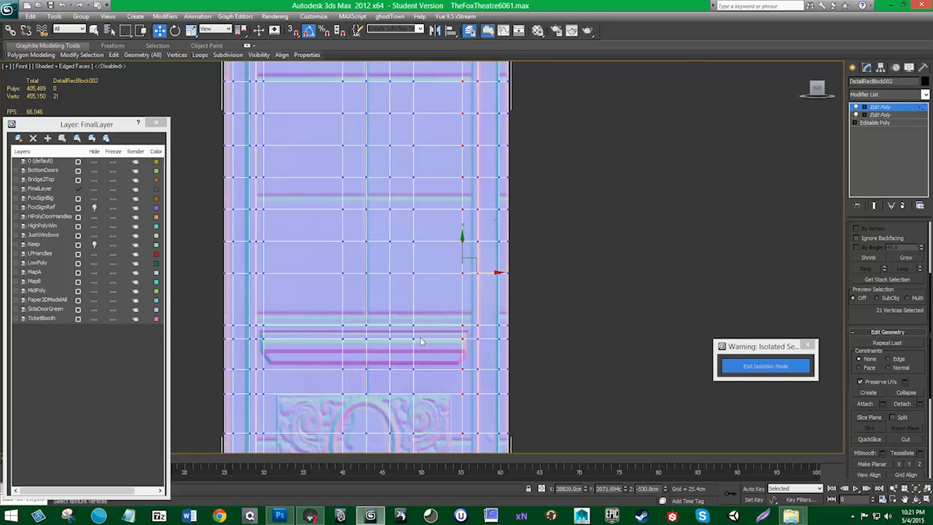
- Select the next vertex column inward on the right half and align it with the ornament panel's right edge
middle_drag(421, 341, 426, 312)
scroll(427, 310, down, 2)
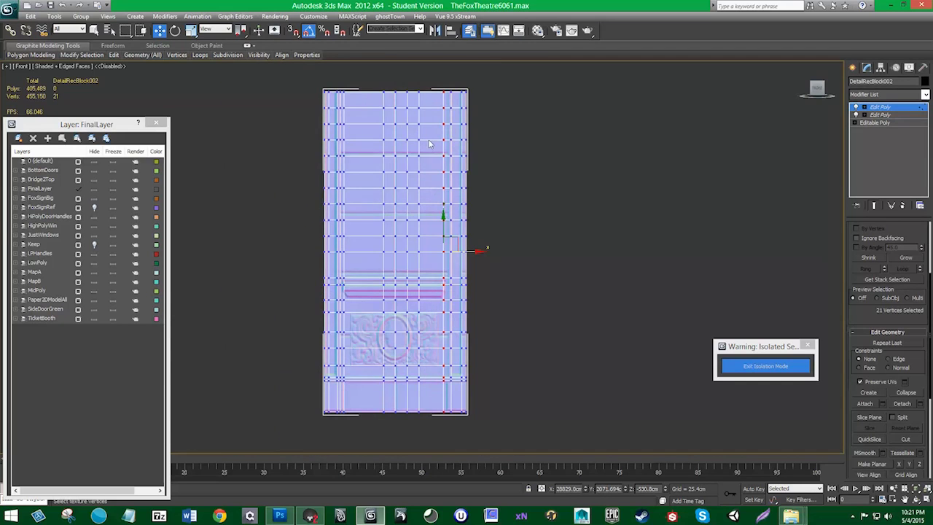
scroll(438, 270, up, 3)
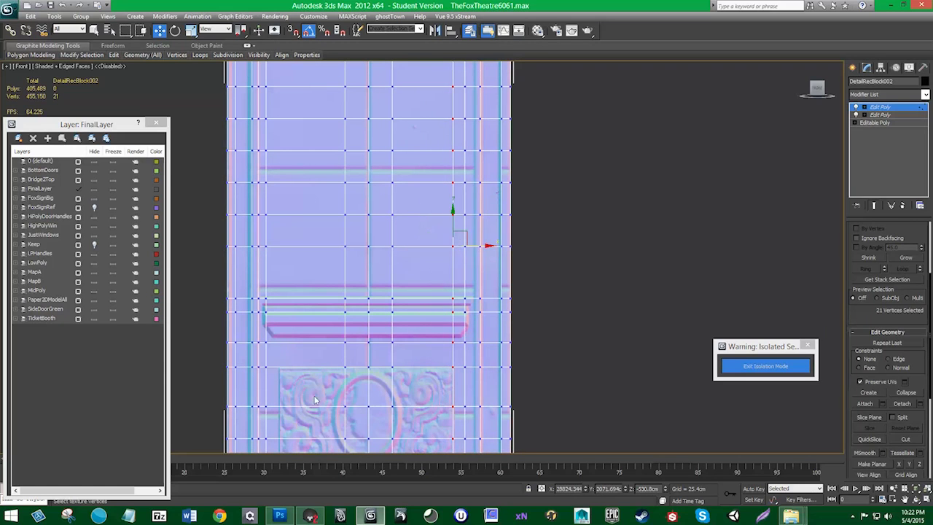
- Select the vertex column left of the central groove and move it to the ornament panel's left edge
scroll(423, 254, down, 3)
drag(380, 86, 393, 421)
scroll(422, 256, up, 3)
drag(347, 253, 303, 253)
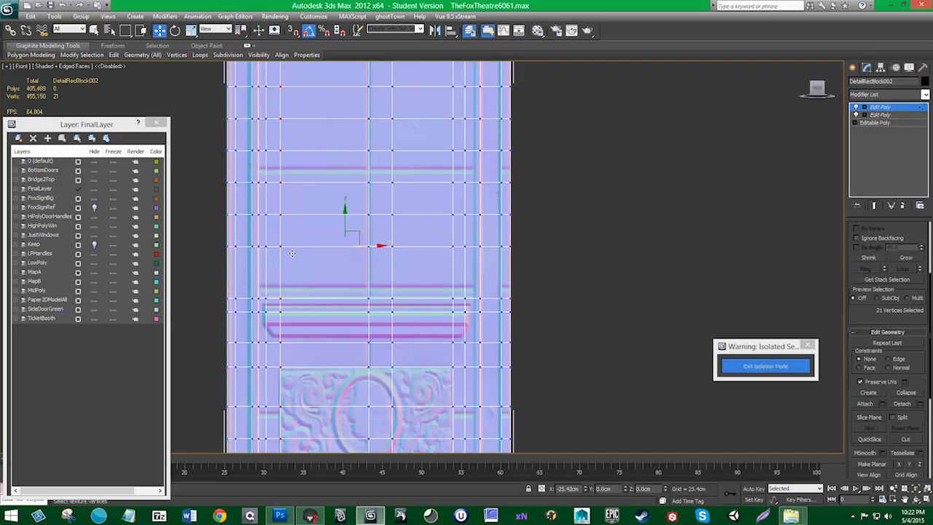
- Select the two remaining middle vertex columns and move them together so they straddle the block's central vertical groove
scroll(321, 266, down, 2)
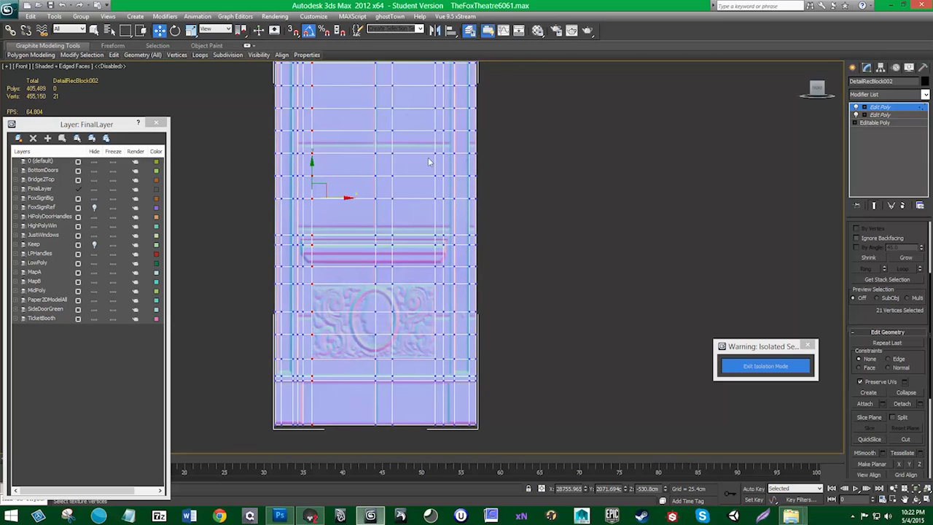
middle_drag(426, 167, 421, 286)
middle_drag(410, 319, 406, 265)
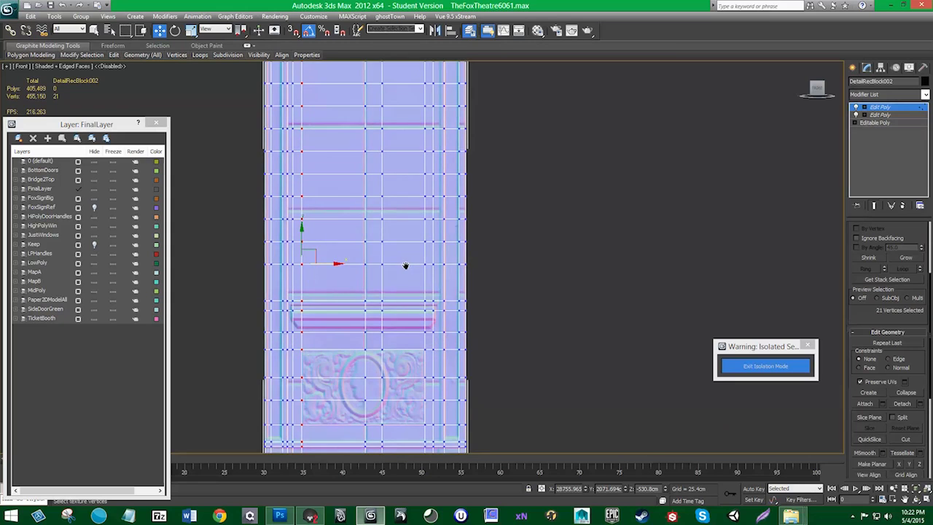
scroll(406, 263, down, 2)
drag(376, 95, 404, 436)
scroll(398, 405, up, 2)
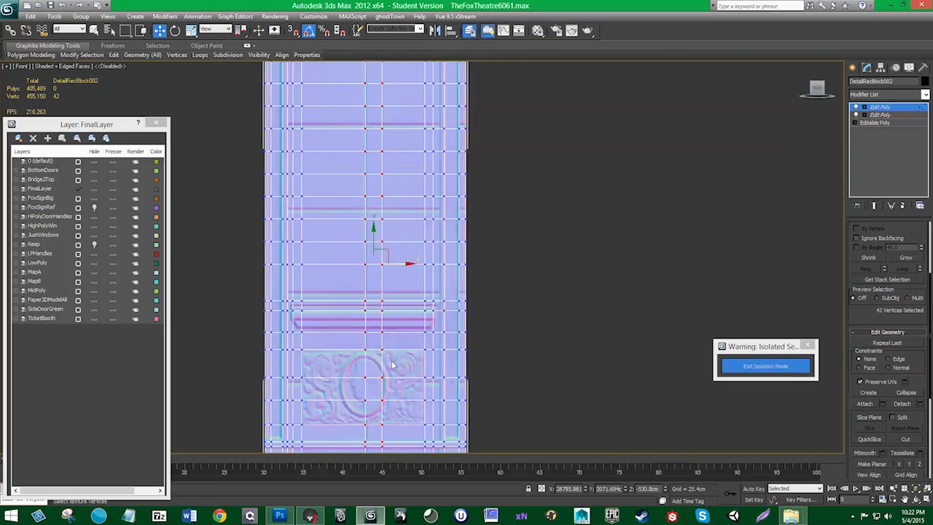
drag(399, 264, 391, 257)
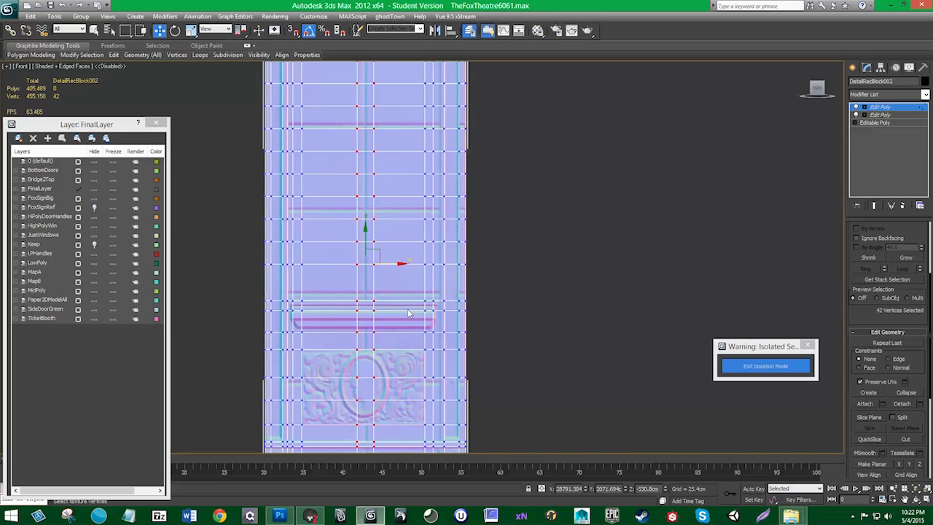
- Clear the vertex selection, collapse the block's modifier stack to Editable Poly, and switch to edge level
click(496, 294)
scroll(572, 293, down, 2)
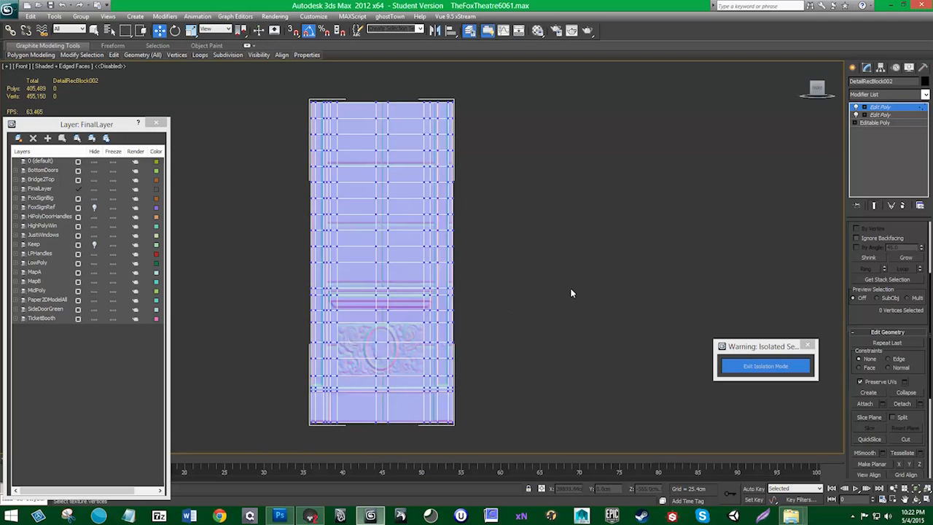
right_click(881, 109)
click(820, 213)
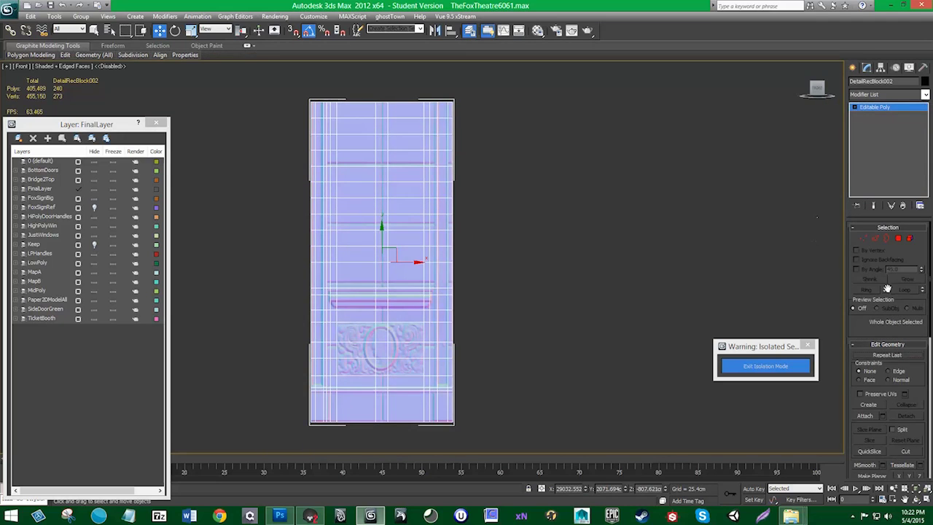
click(875, 238)
scroll(454, 385, up, 2)
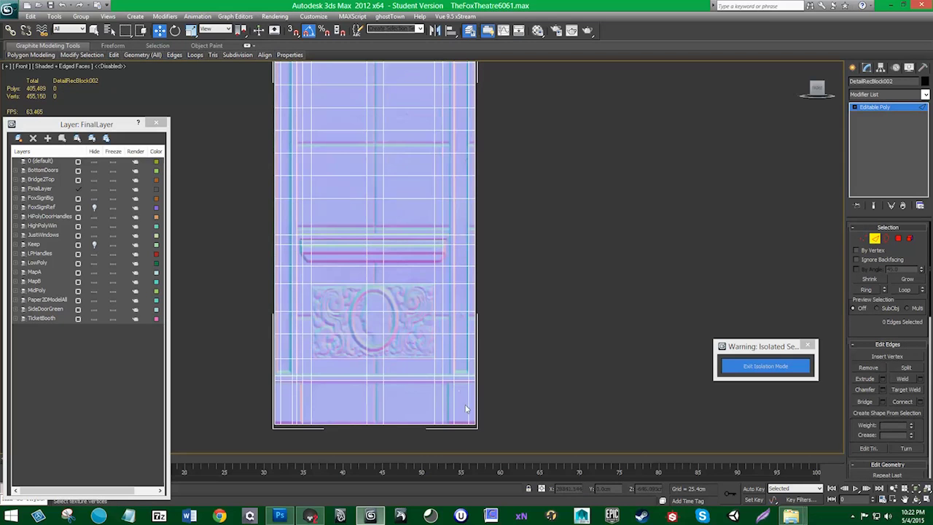
scroll(383, 261, down, 3)
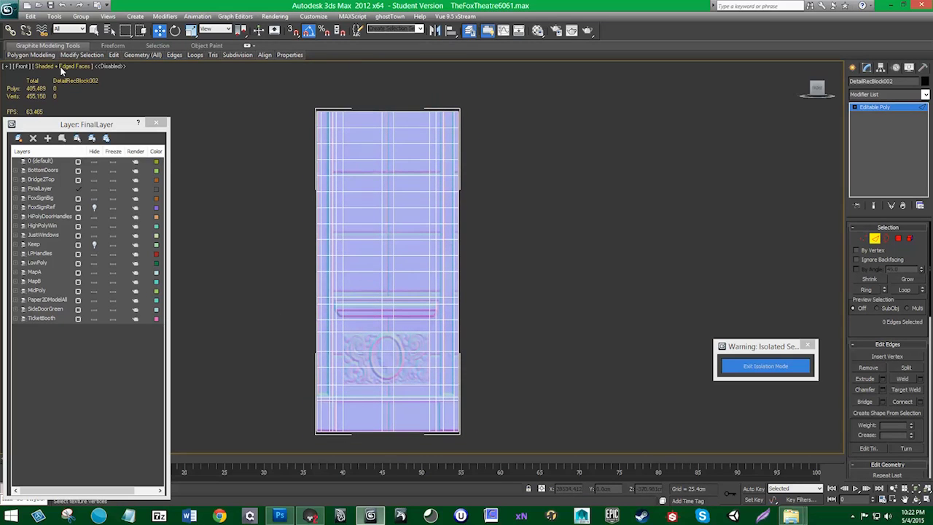
drag(509, 468, 509, 468)
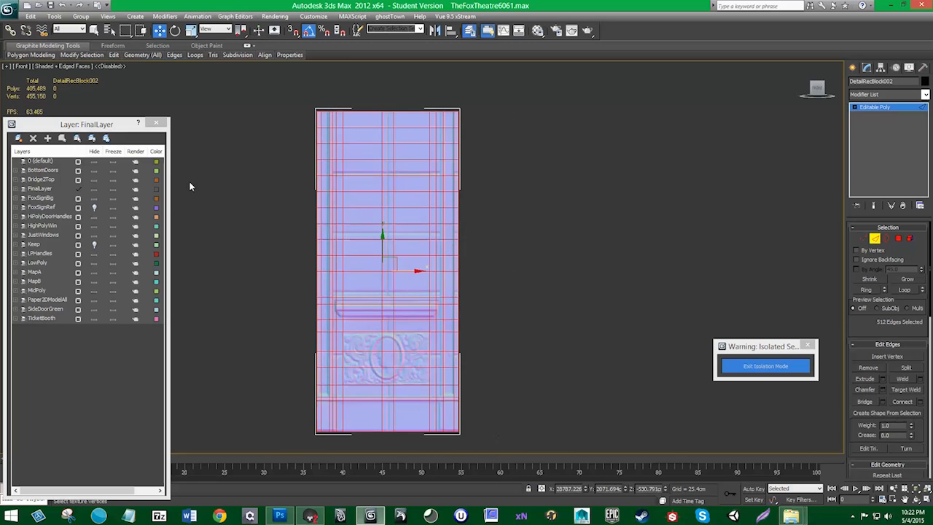
click(80, 72)
click(80, 71)
click(296, 106)
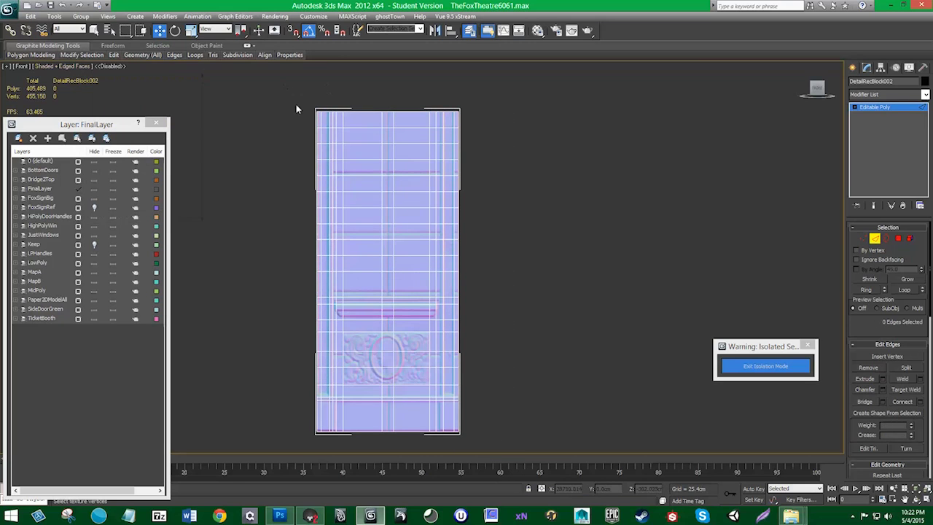
- Turn off Edged Faces and clear the selection of all edges to inspect the block's plain normal-mapped details
drag(509, 441, 265, 179)
click(75, 71)
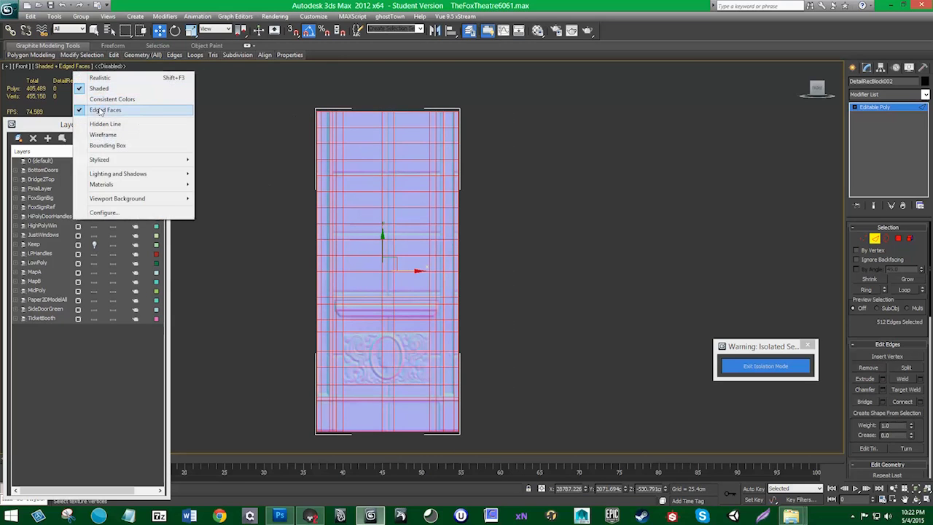
click(100, 111)
middle_drag(417, 274, 394, 220)
click(438, 338)
scroll(438, 338, up, 3)
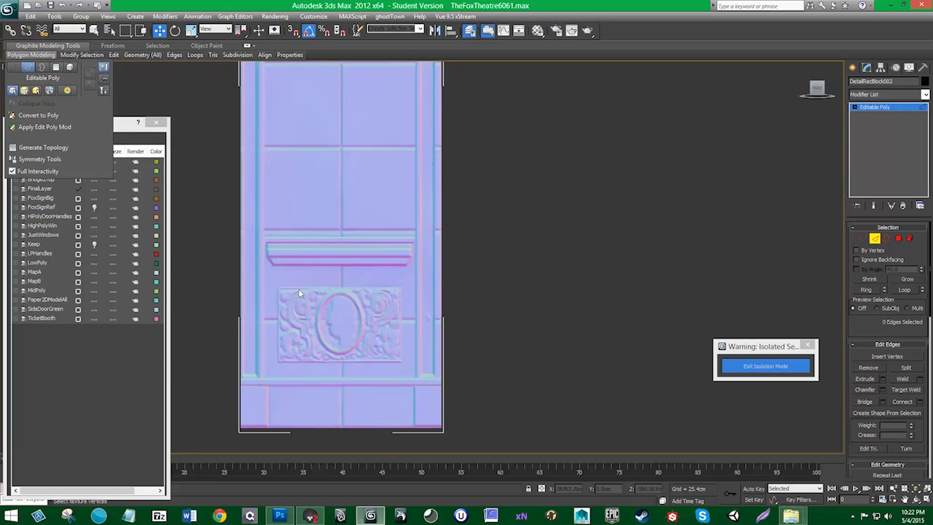
- Turn Edged Faces back on for the front view of the block
middle_drag(337, 359, 339, 340)
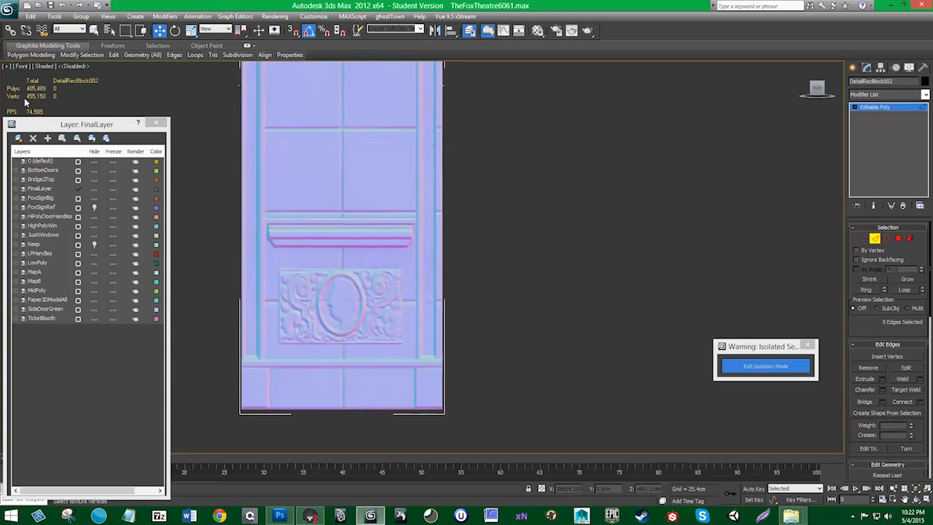
click(49, 67)
click(73, 110)
middle_drag(551, 450, 550, 382)
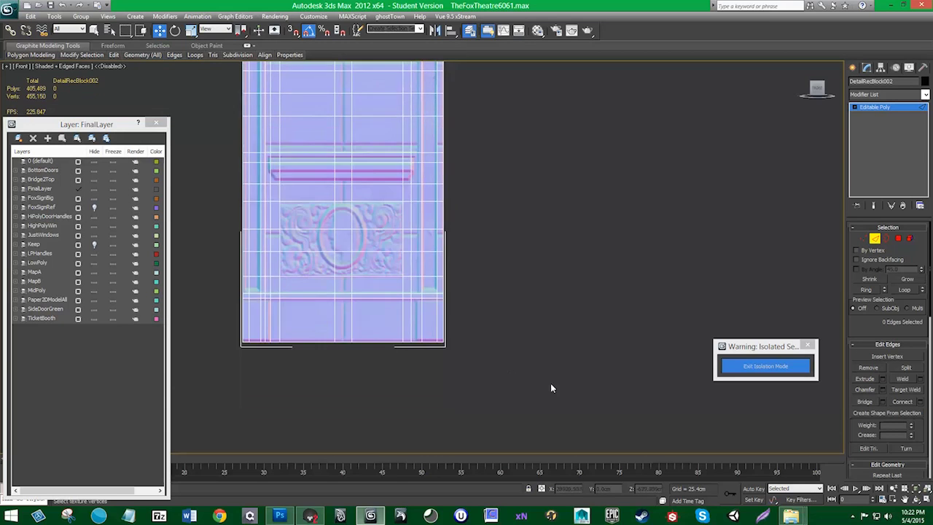
- Select the vertical edges crossing the block's base band below the ornament panel and remove them
scroll(495, 384, up, 3)
scroll(501, 385, down, 3)
middle_drag(442, 366, 477, 384)
scroll(477, 384, up, 2)
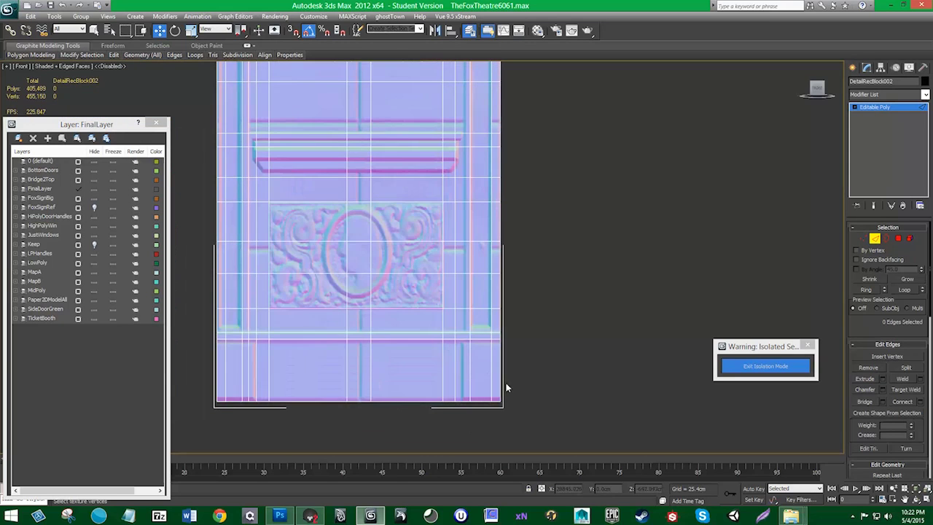
drag(502, 387, 221, 357)
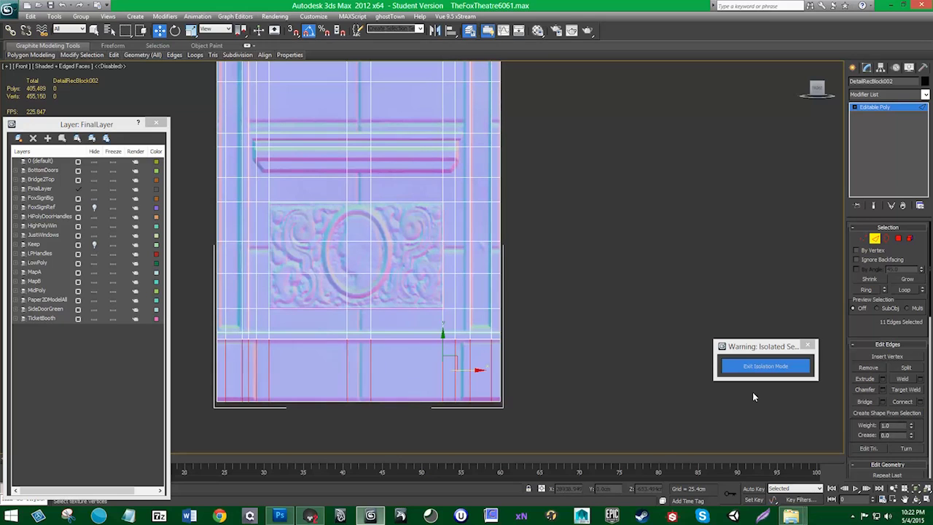
click(866, 367)
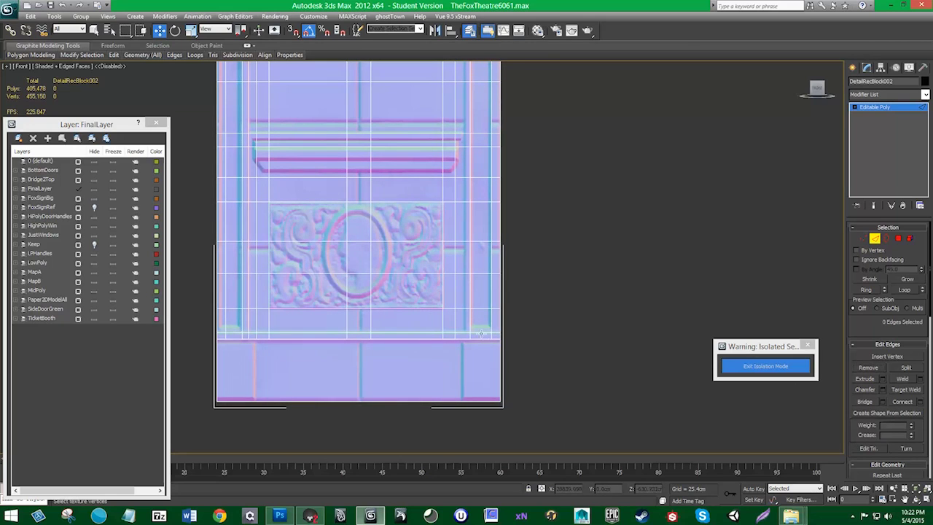
- Remove the rings of short horizontal edges running up the inner strips of the right and left pilasters
middle_drag(482, 328, 475, 359)
scroll(475, 356, down, 2)
middle_drag(482, 226, 470, 305)
scroll(469, 305, down, 2)
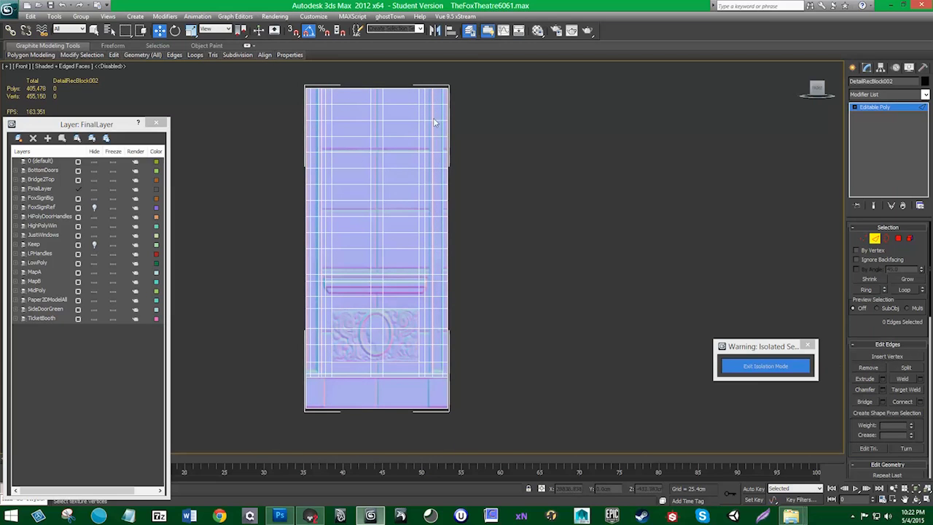
drag(434, 119, 436, 99)
click(864, 367)
double_click(316, 102)
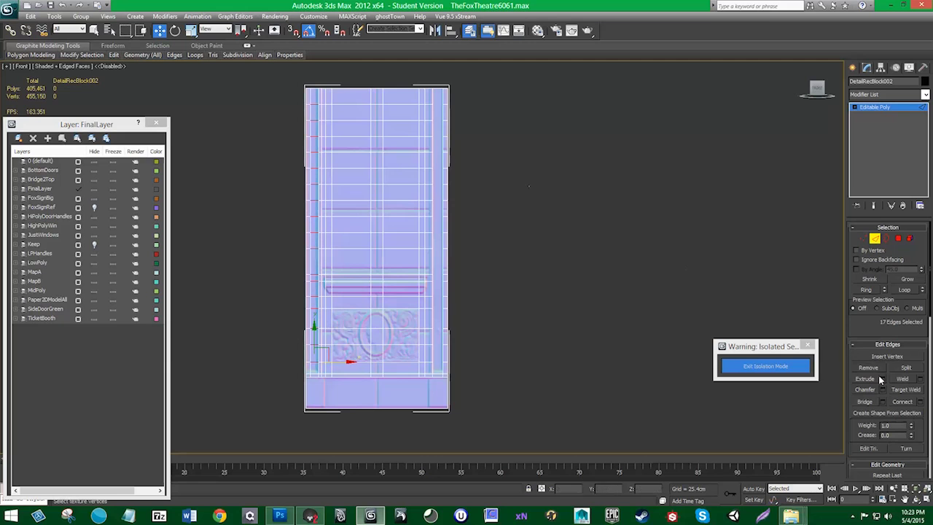
click(869, 368)
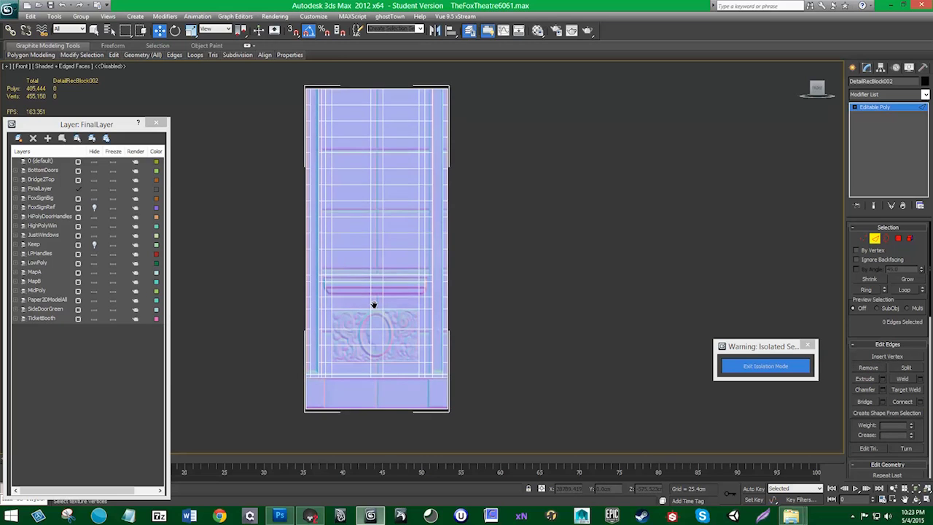
- Hide Edged Faces to examine the block's ledge and ornament panel details, and turn Edged Faces back on
scroll(375, 307, up, 2)
click(81, 66)
click(113, 110)
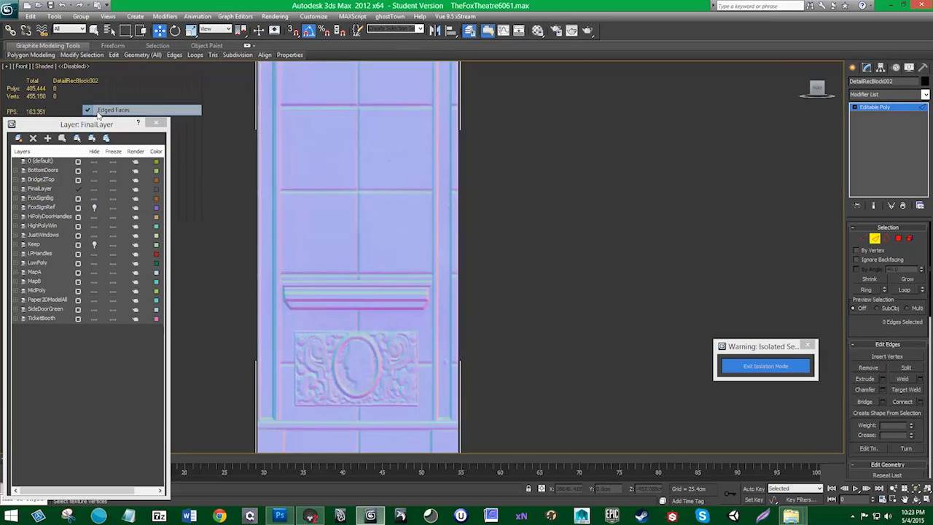
middle_drag(421, 280, 416, 241)
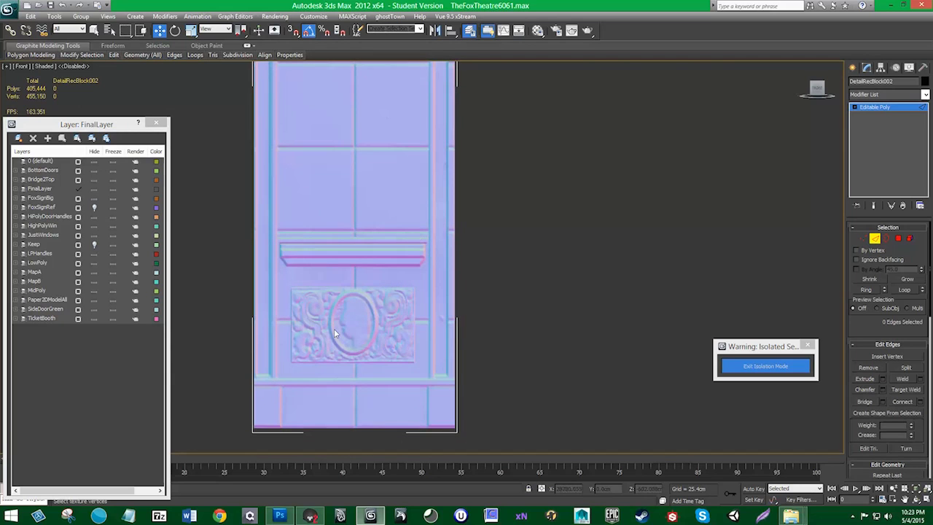
click(29, 64)
click(40, 66)
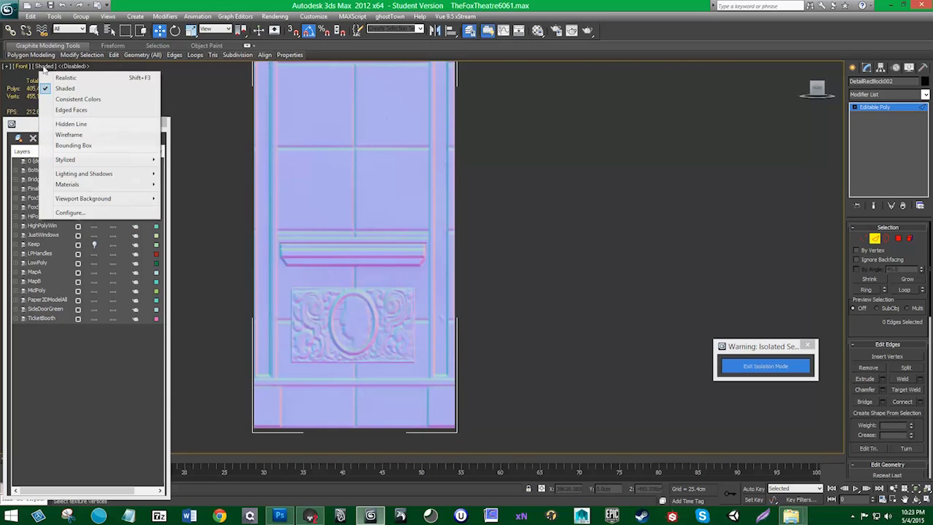
click(87, 109)
- Remove the grid of edges crossing the ornament panel and the two middle vertical edges directly below it
drag(338, 308, 374, 347)
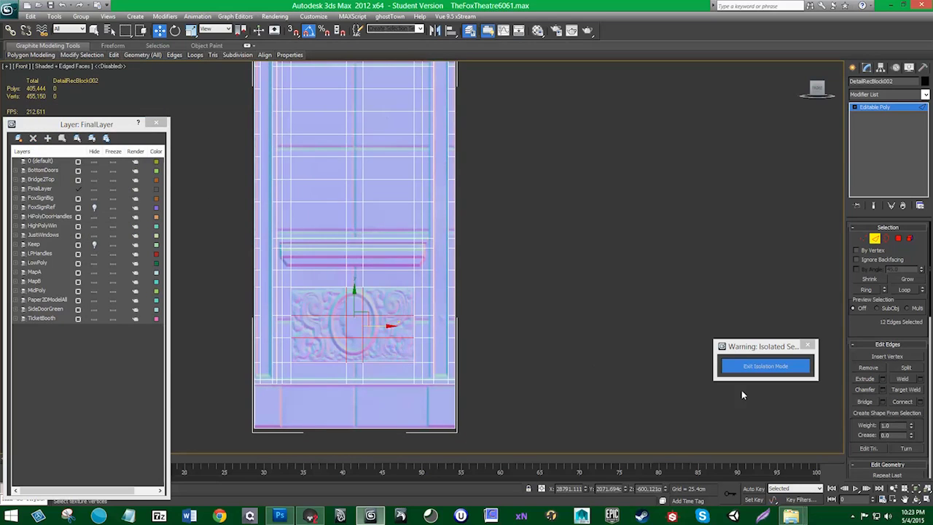
click(868, 367)
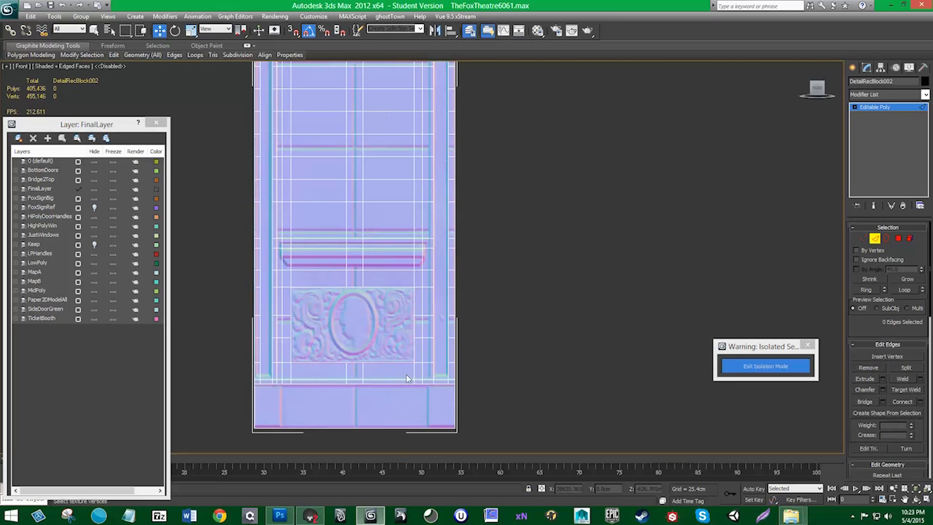
click(337, 374)
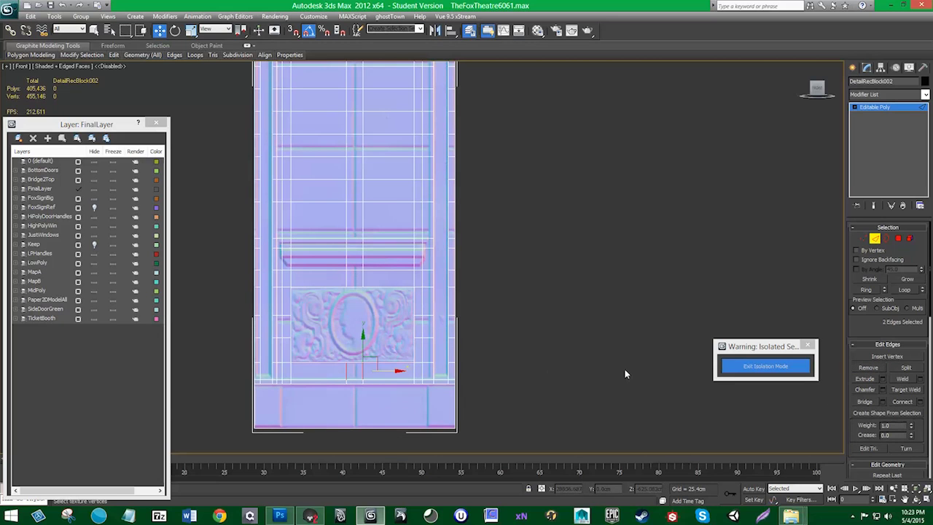
click(869, 367)
- Remove the extra vertical edge below the ornament panel's right corner and the leftover edges beside the panel's right side
click(422, 372)
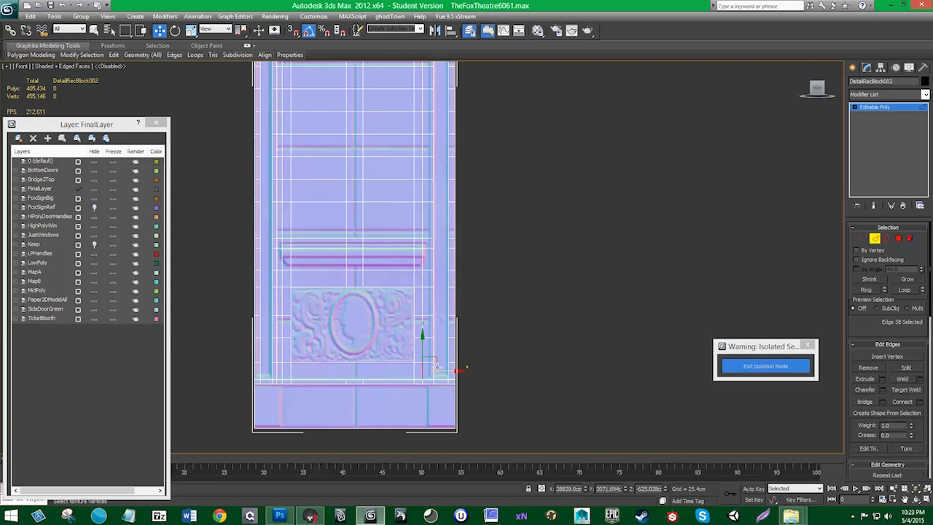
click(869, 367)
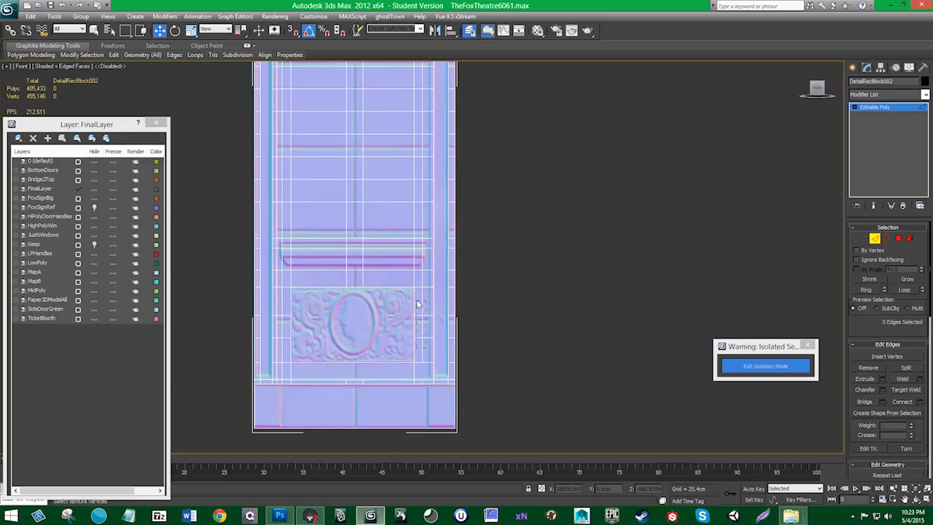
click(418, 304)
click(868, 367)
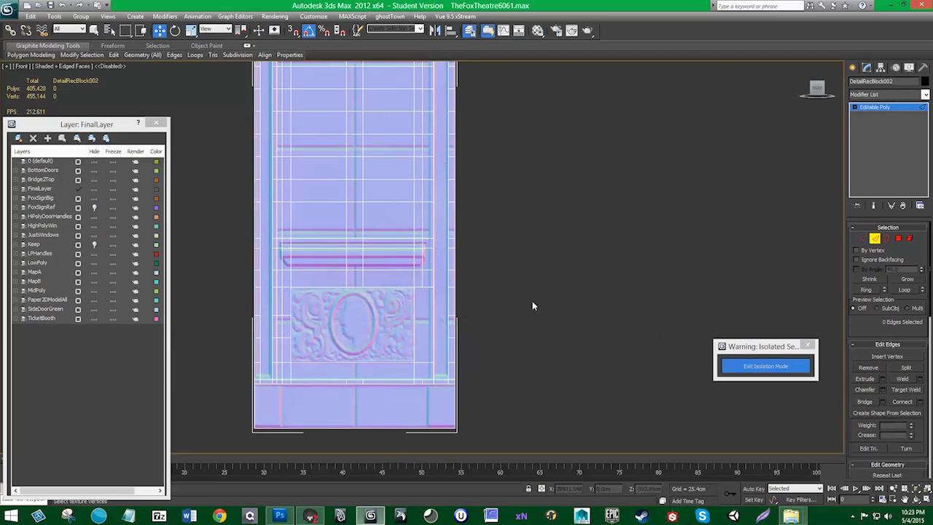
- Remove the unneeded vertical edges in the strip between the ledge and the ornament panel
click(427, 281)
click(869, 367)
click(311, 279)
click(869, 367)
- Remove the leftover edges around the ornament panel's left side and the short vertical edges in the thin band above the base
click(287, 372)
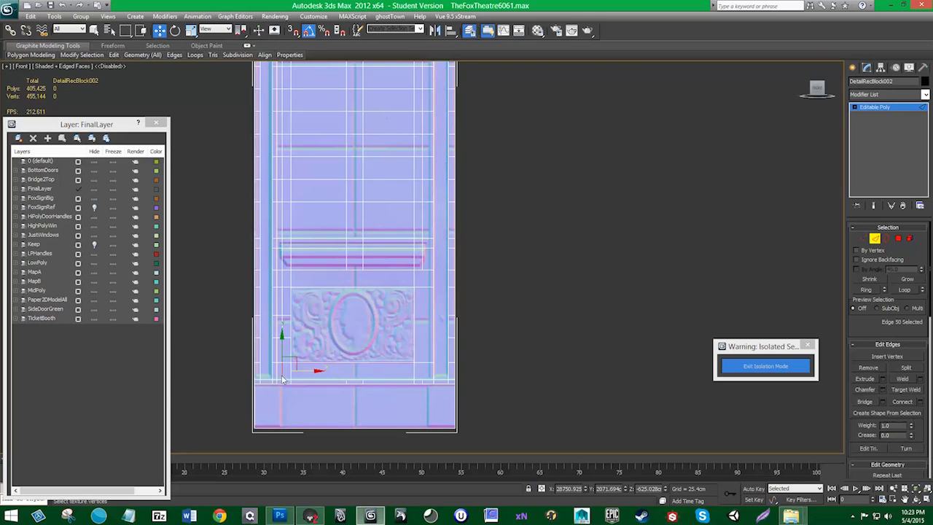
key(BackSpace)
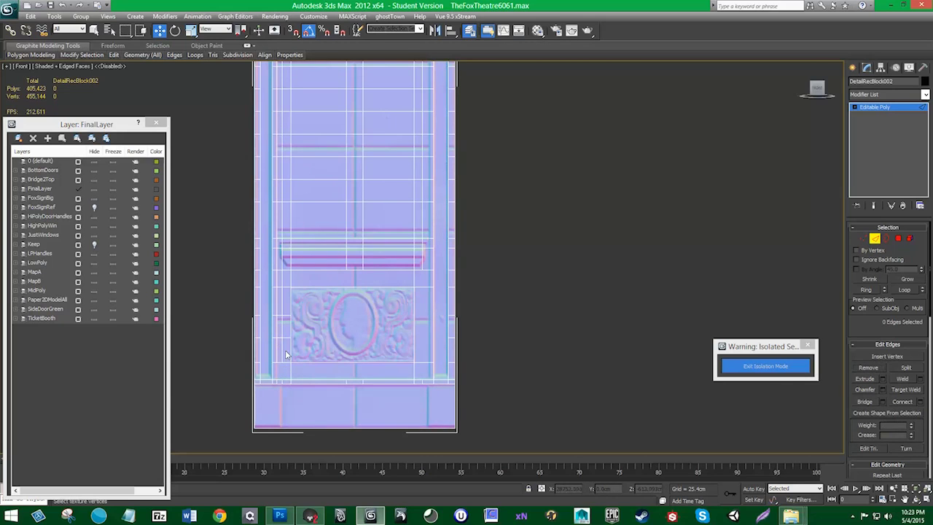
key(1)
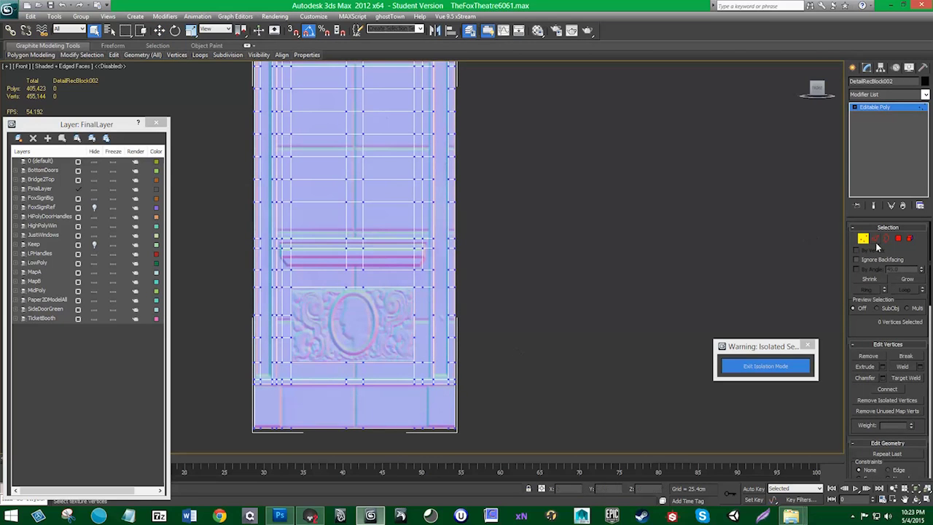
click(875, 238)
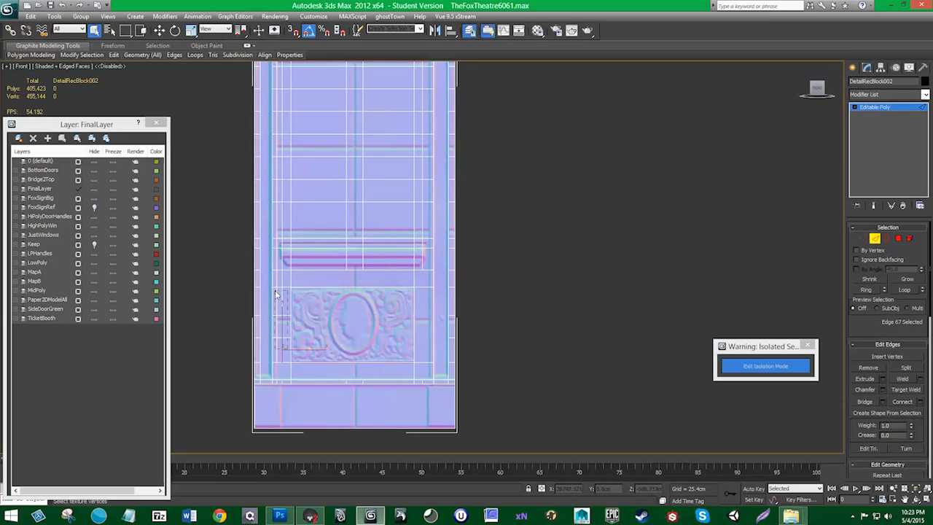
click(869, 367)
click(287, 281)
click(869, 367)
double_click(261, 381)
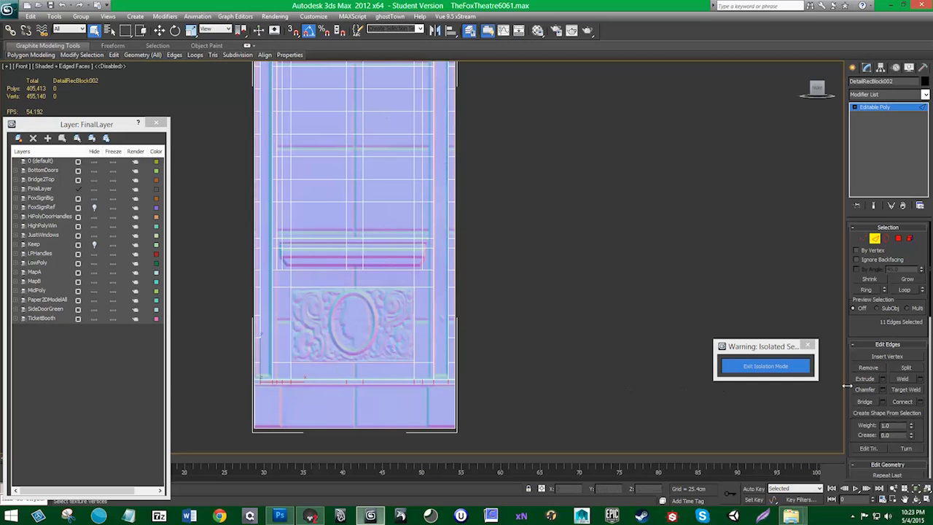
click(869, 367)
- Select the rings of short horizontal edges along the block's outermost right and left strips and remove them
scroll(460, 306, down, 3)
scroll(449, 316, up, 2)
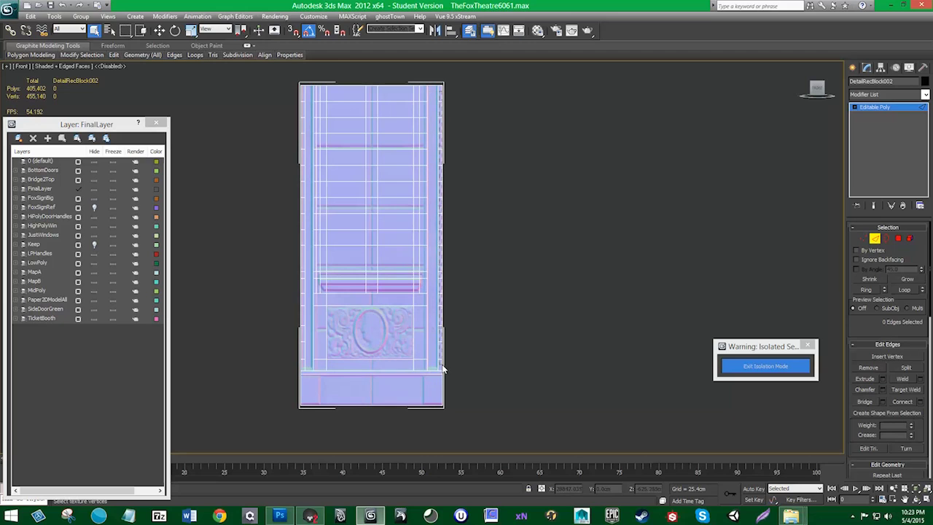
click(440, 360)
key(alt+r)
click(871, 368)
click(304, 365)
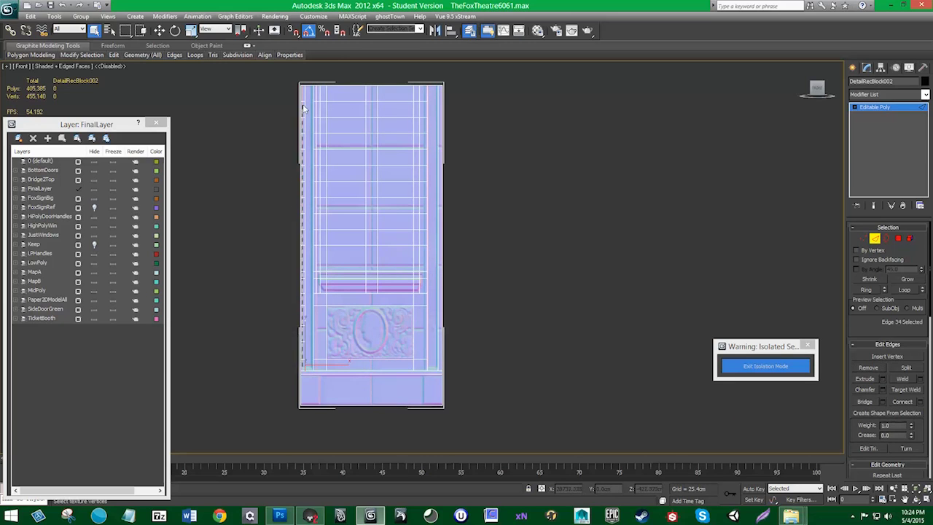
key(alt+r)
click(879, 368)
- Compare the reduced edge layout with the plain normal-mapped ledge and ornament by switching Edged Faces off and on
scroll(413, 310, up, 2)
middle_drag(402, 255, 412, 284)
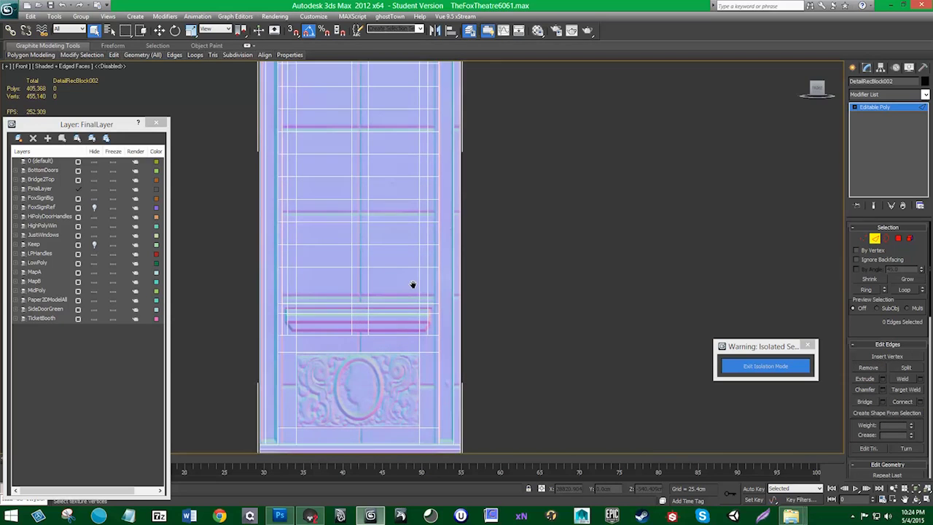
scroll(373, 201, down, 2)
mouse_move(375, 203)
middle_down()
mouse_move(377, 249)
mouse_move(389, 185)
middle_up()
click(69, 66)
click(102, 110)
scroll(374, 297, up, 4)
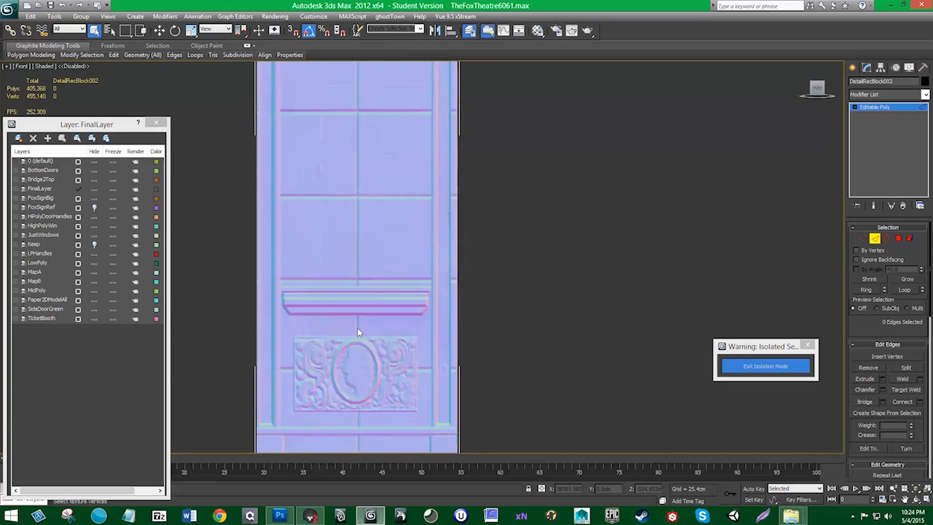
click(56, 66)
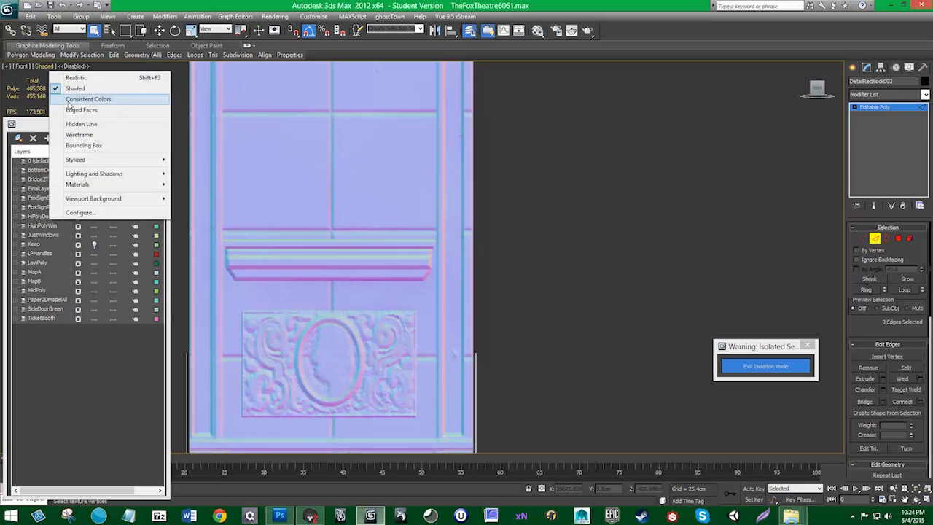
click(102, 110)
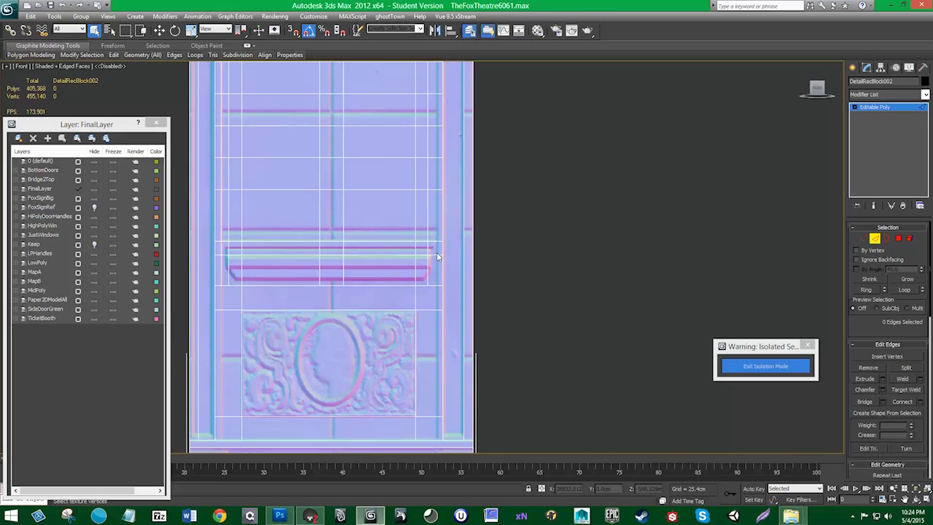
- Switch to vertex level, try raising the vertex row beneath the ledge, and undo the move
key(1)
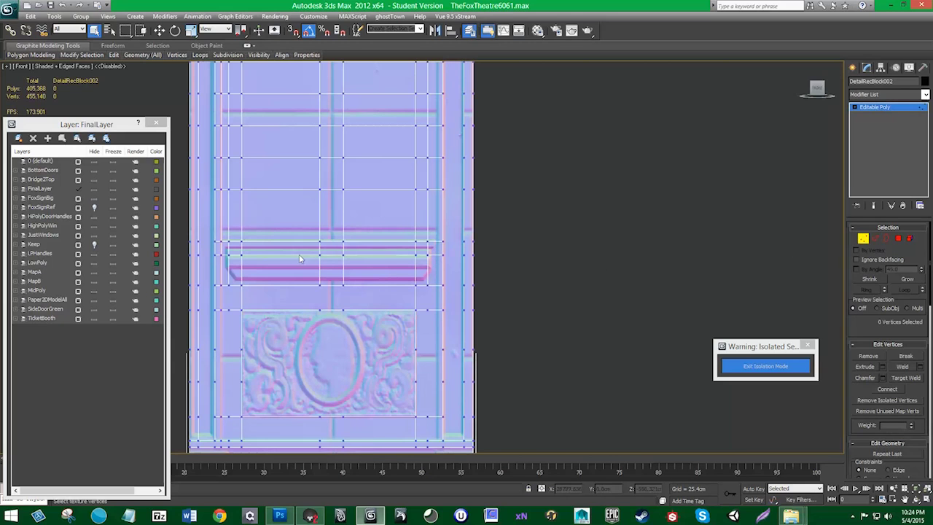
drag(209, 280, 399, 284)
key(w)
drag(318, 253, 317, 251)
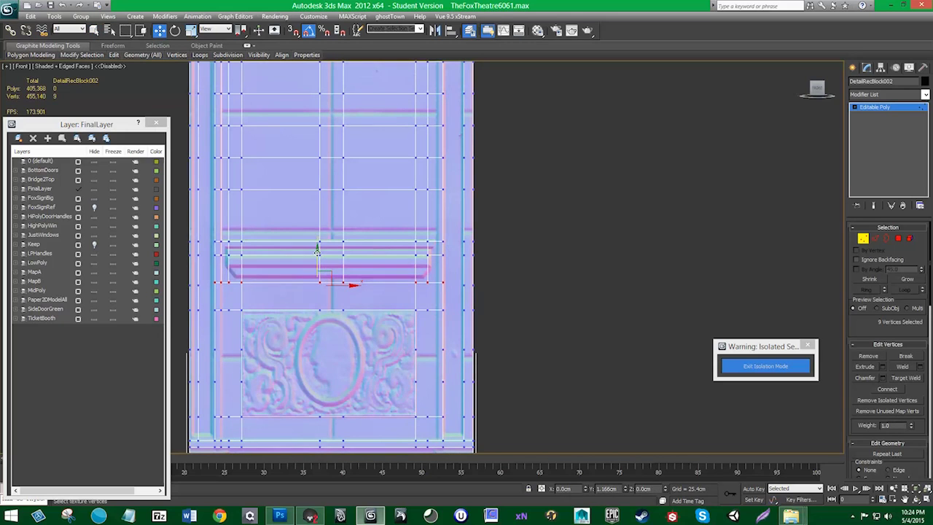
key(ctrl+z)
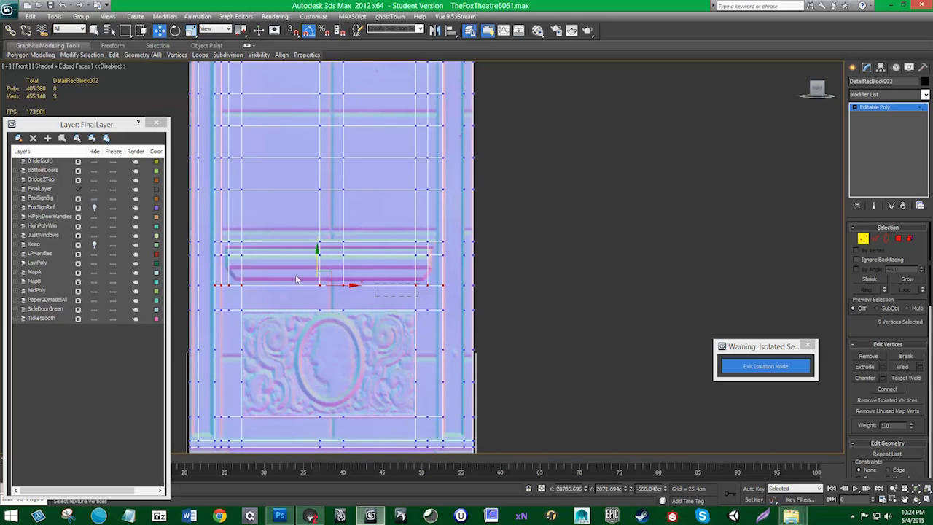
- Select the vertex row just above the ledge, enable Preserve UVs, and move the row up slightly
drag(240, 274, 240, 272)
drag(206, 233, 208, 232)
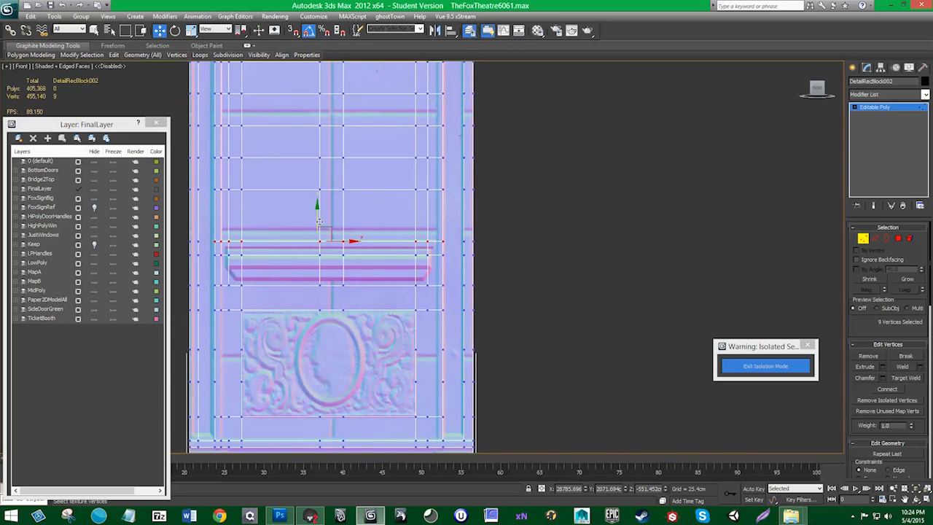
scroll(855, 397, down, 4)
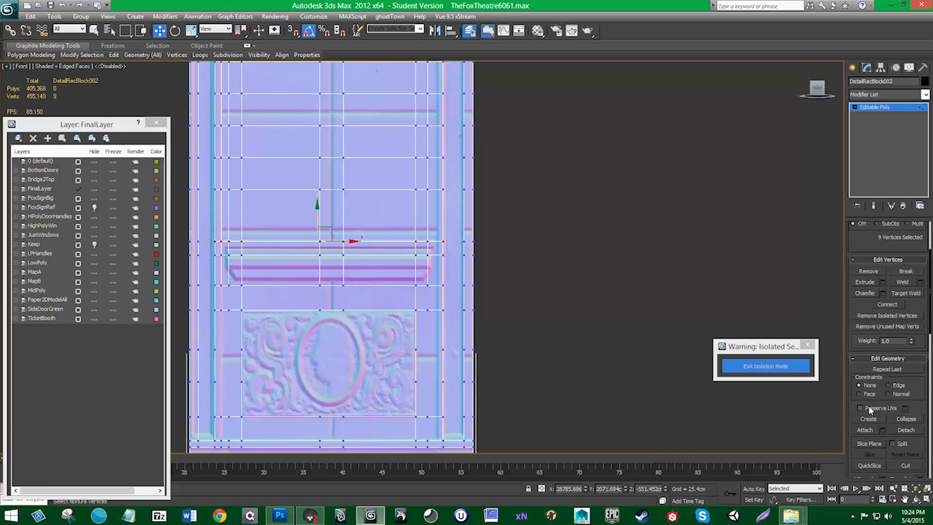
mouse_move(317, 212)
mouse_down()
mouse_move(318, 201)
mouse_move(319, 210)
mouse_up()
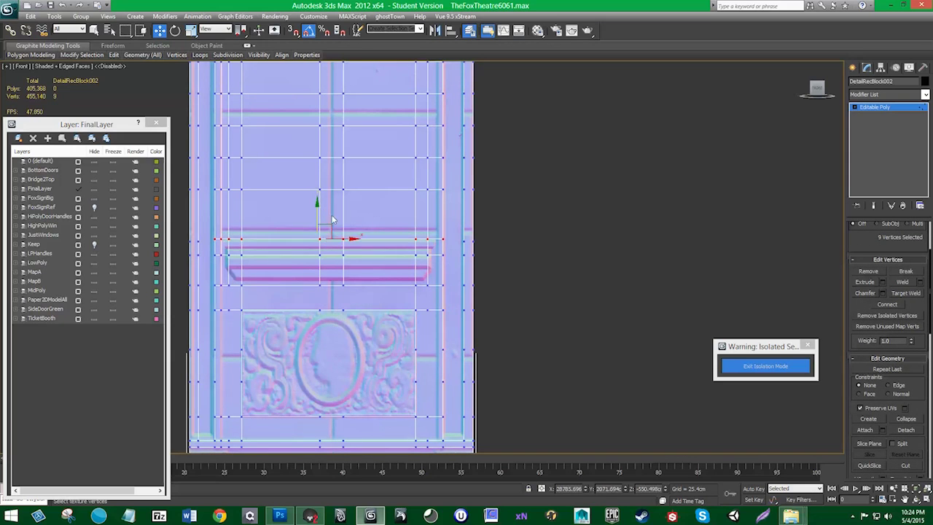
- Move the vertex row along the ledge's top up slightly, try raising the row beneath the ledge, and undo that last move
drag(450, 264, 210, 251)
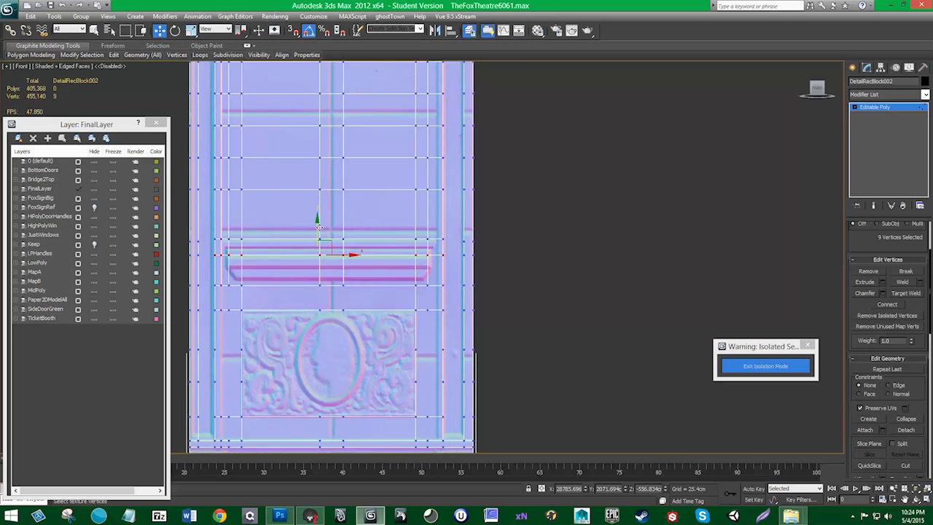
drag(318, 227, 318, 220)
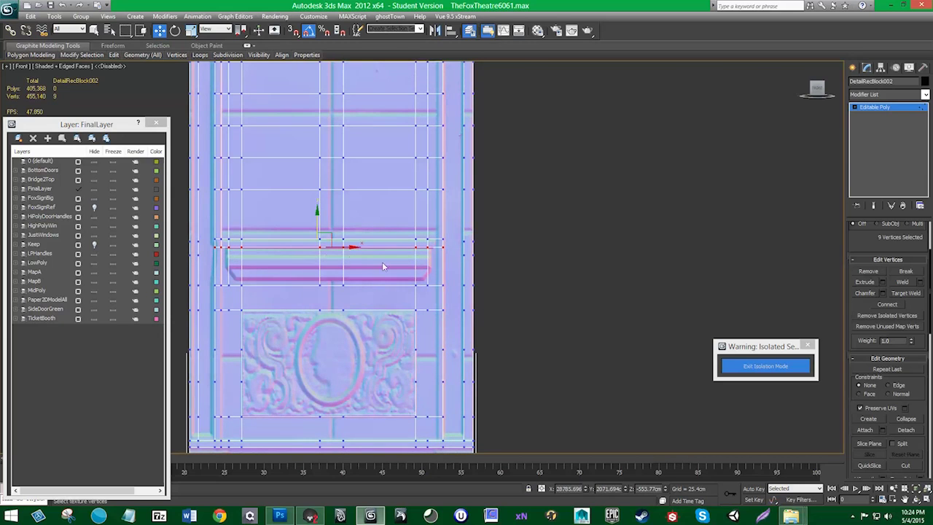
drag(205, 273, 205, 274)
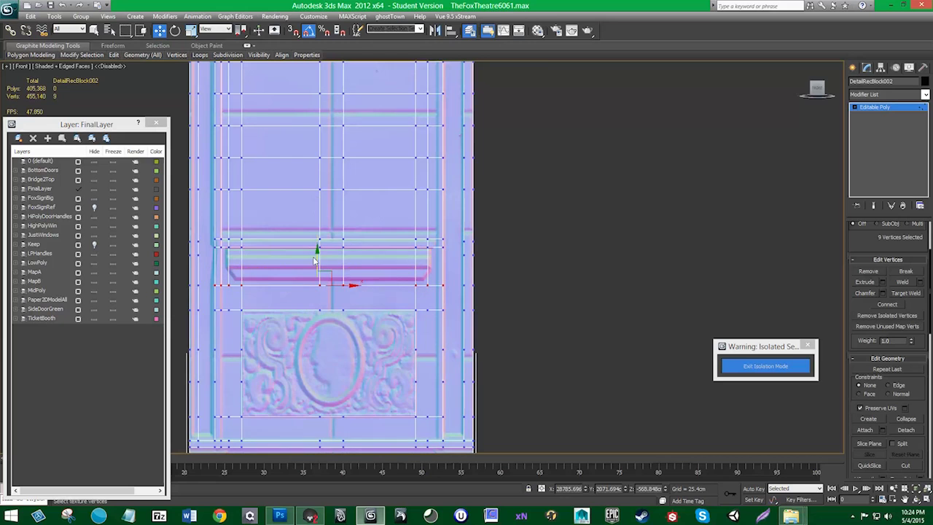
drag(319, 265, 319, 269)
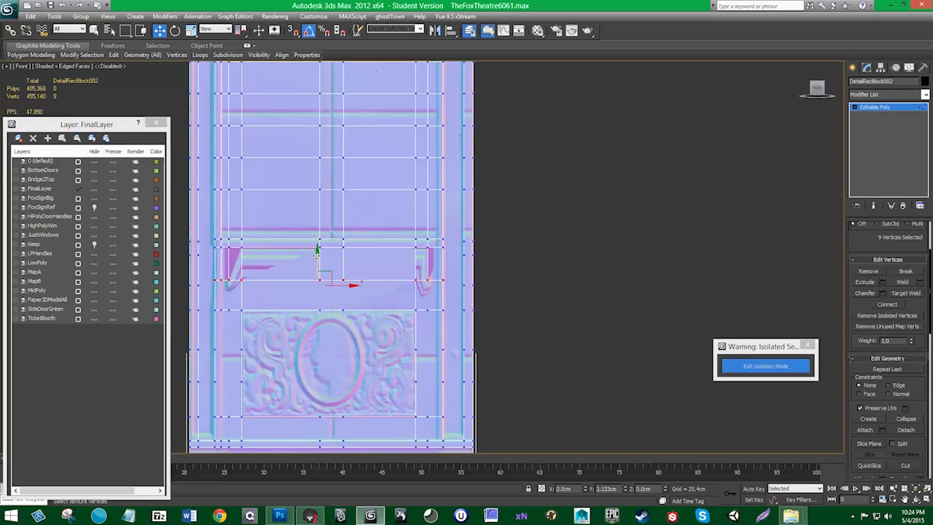
key(ctrl+z)
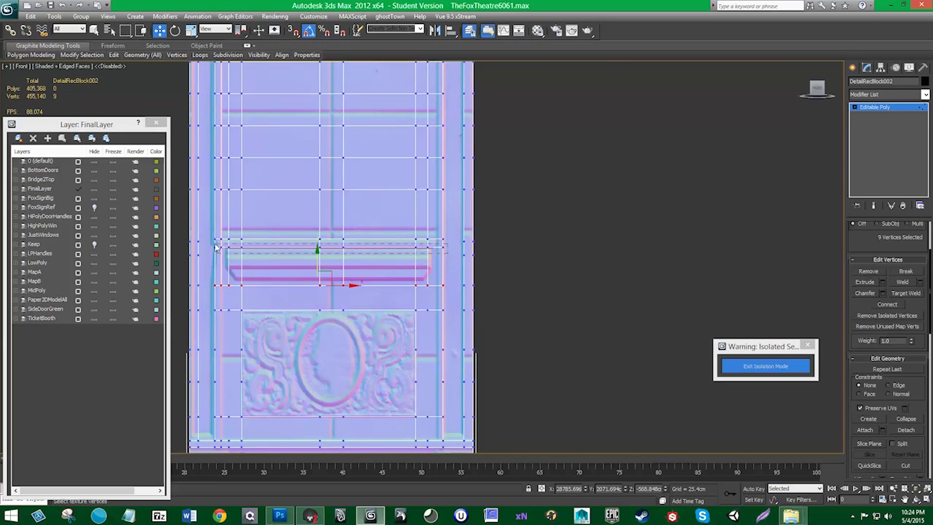
- Reselect the vertex row at the ledge's top, undo the recent row moves and the Preserve UVs setting, and clear the selection
drag(217, 244, 440, 255)
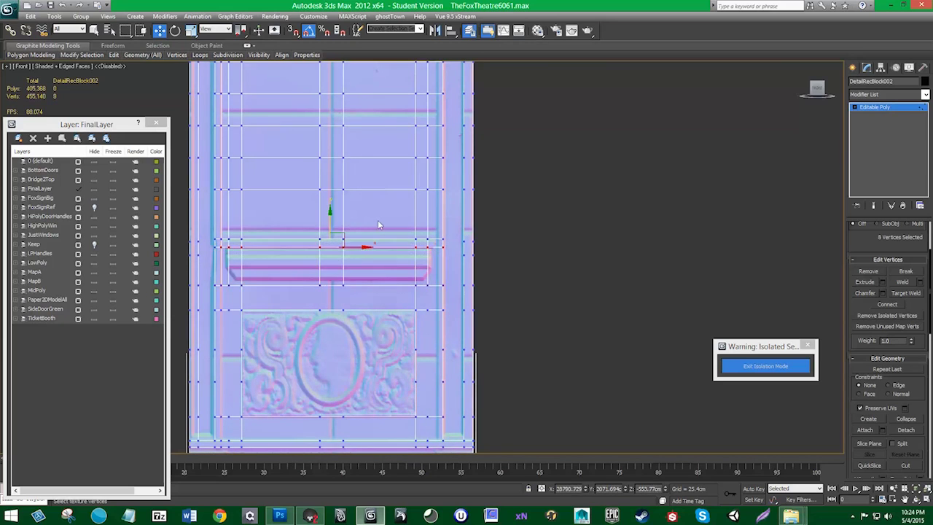
ctrl+click(218, 251)
key(ctrl+z)
key(ctrl+z)
key(ctrl+z)
key(ctrl+z)
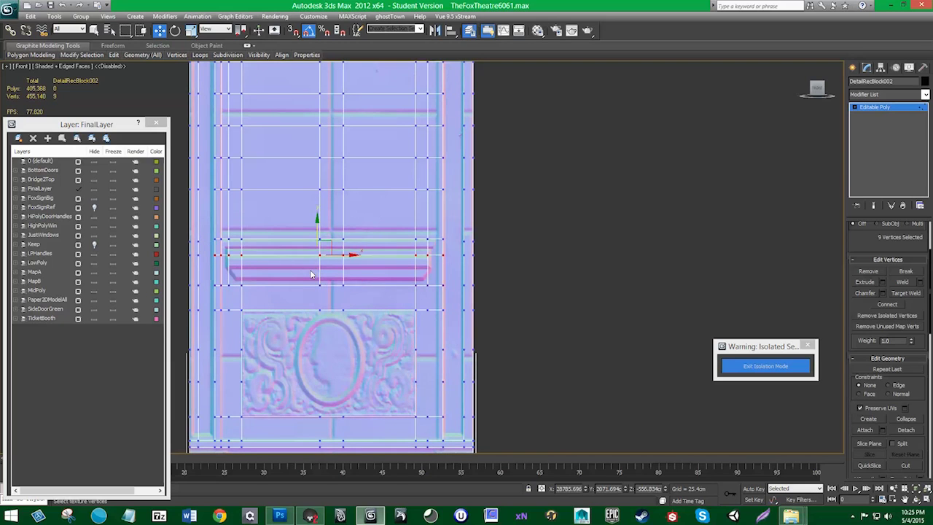
key(ctrl+z)
key(ctrl+z)
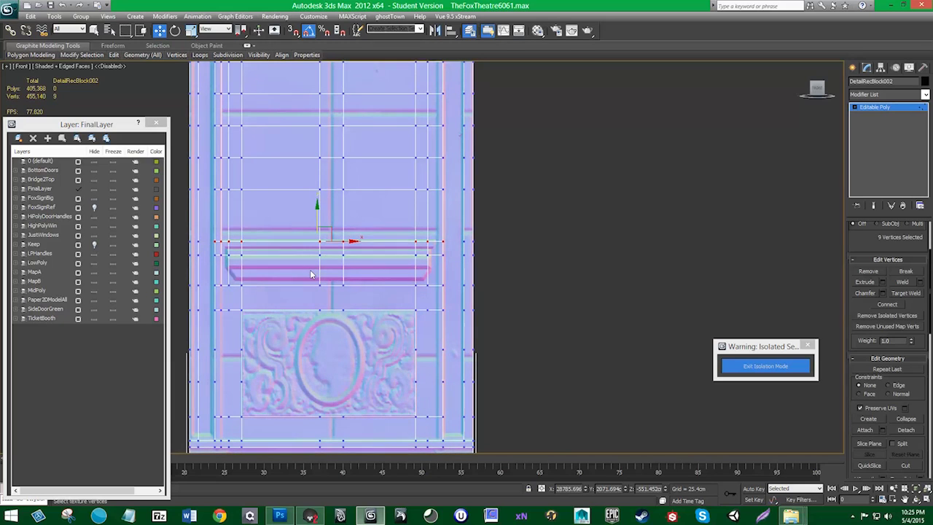
click(311, 272)
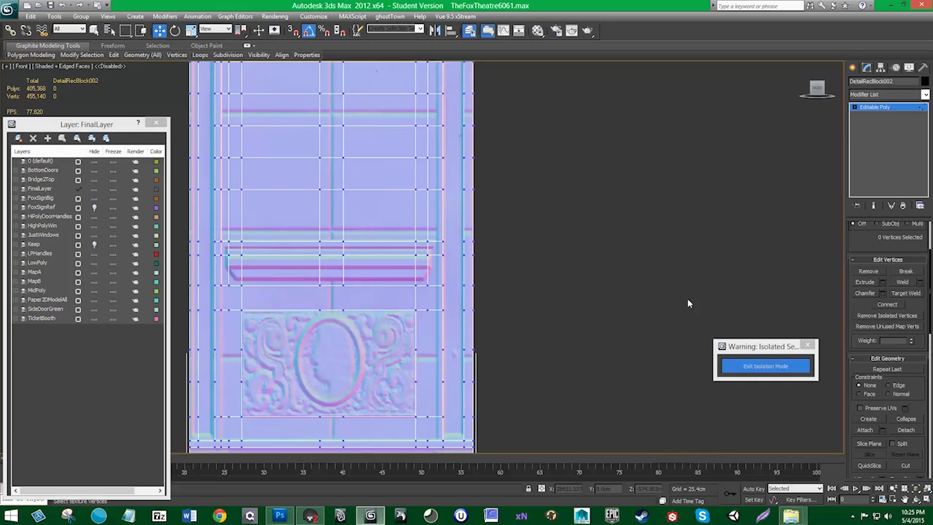
- Switch to edge level and remove the inner vertical edges crossing the main body of the ledge
click(856, 107)
click(875, 123)
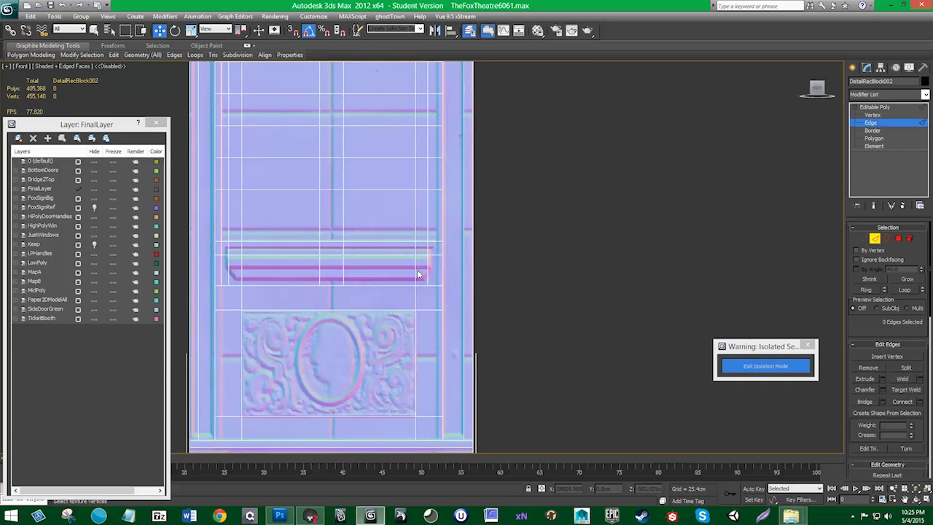
drag(418, 274, 234, 269)
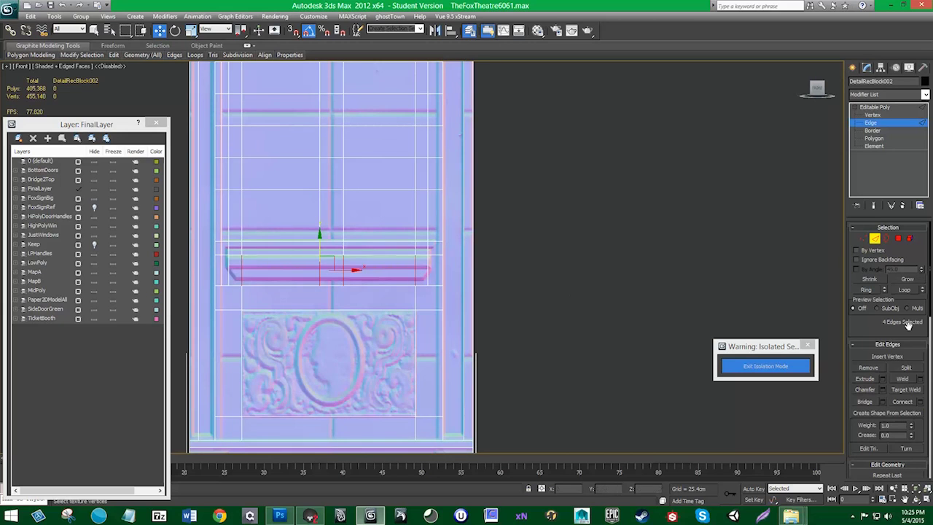
click(861, 369)
click(868, 368)
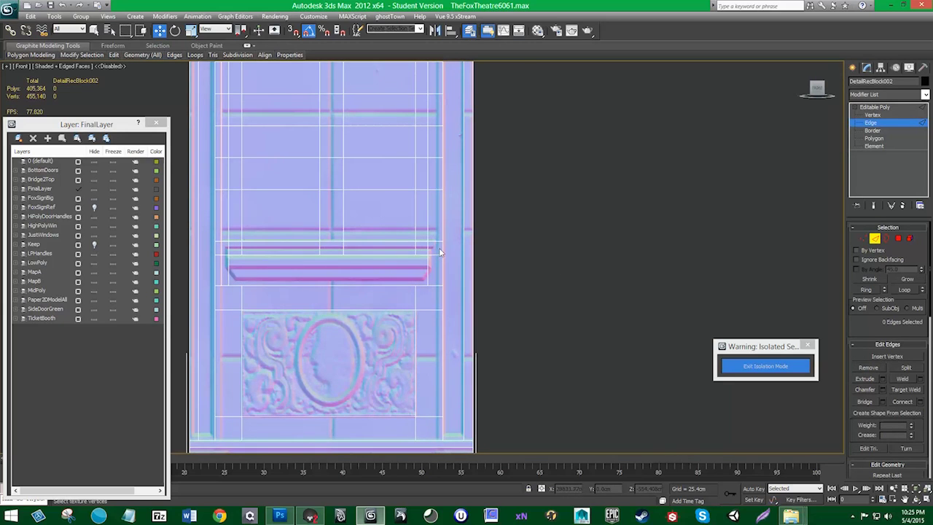
- Remove the short vertical edges in the narrow strip at the ledge's top and the leftover vertical edge at its left end
click(227, 249)
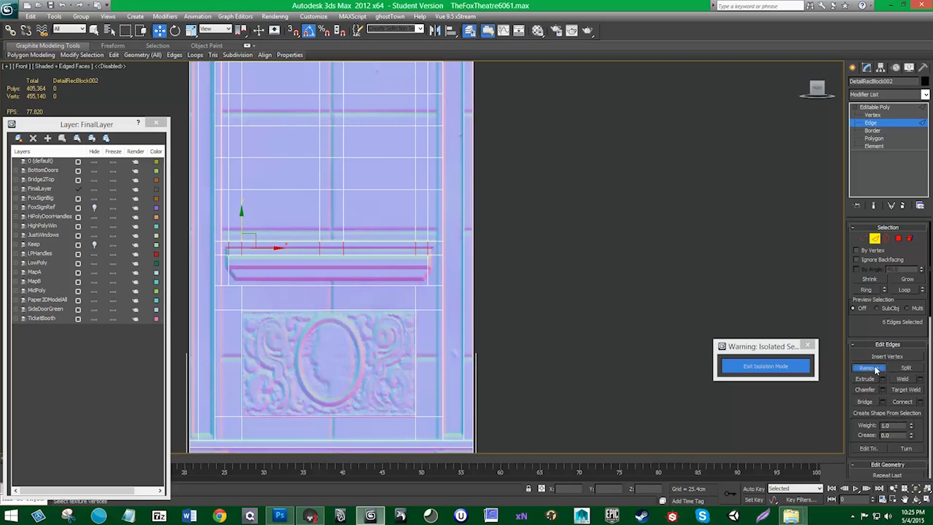
click(867, 368)
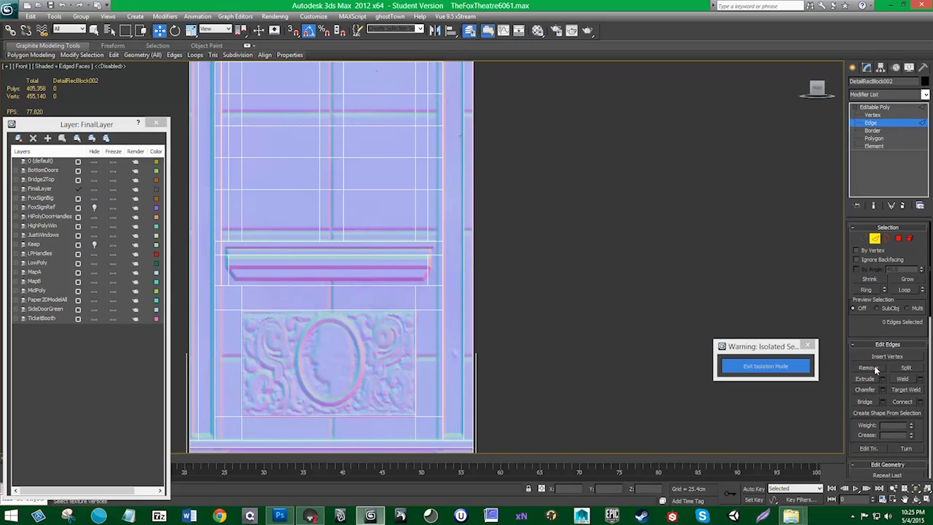
click(225, 250)
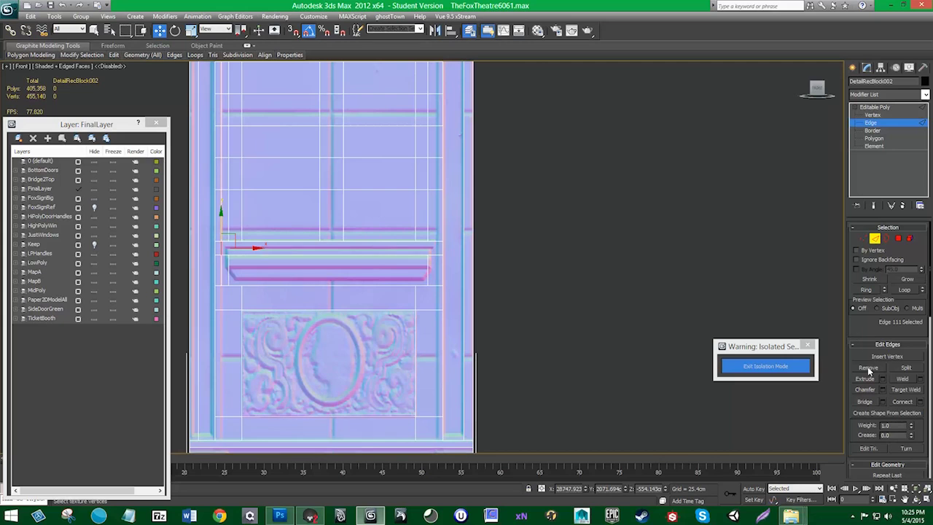
click(867, 368)
click(235, 275)
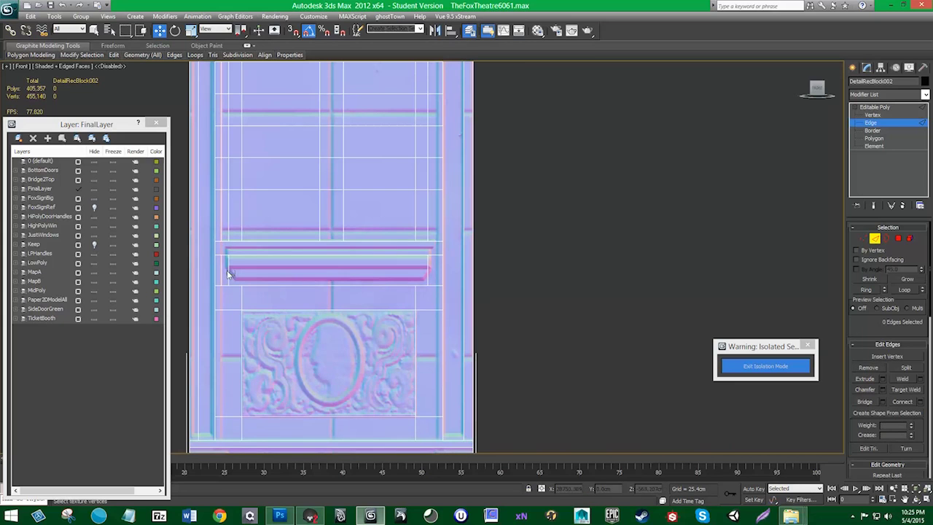
click(868, 368)
- Select the grid of horizontal and vertical edges across the flat panel above the ledge and remove it
middle_drag(434, 231, 421, 312)
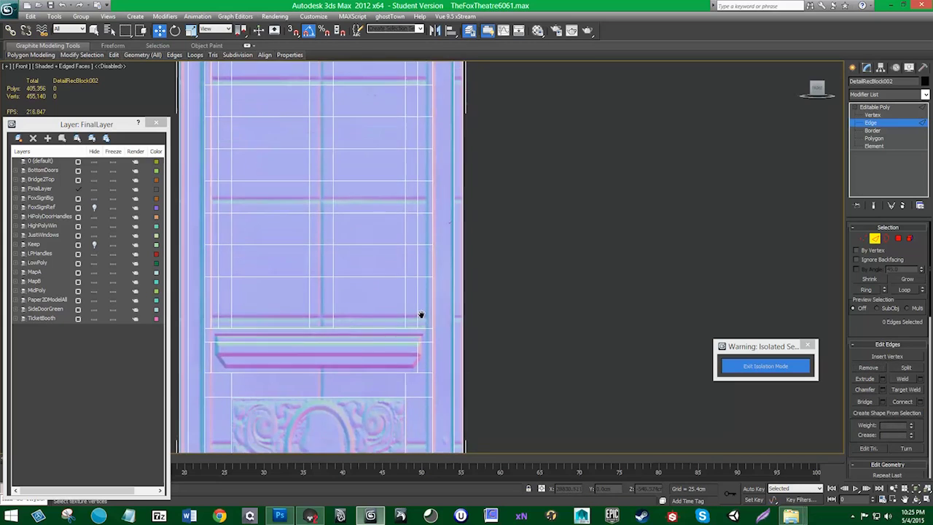
drag(421, 308, 214, 147)
drag(210, 78, 209, 76)
middle_drag(352, 181, 370, 267)
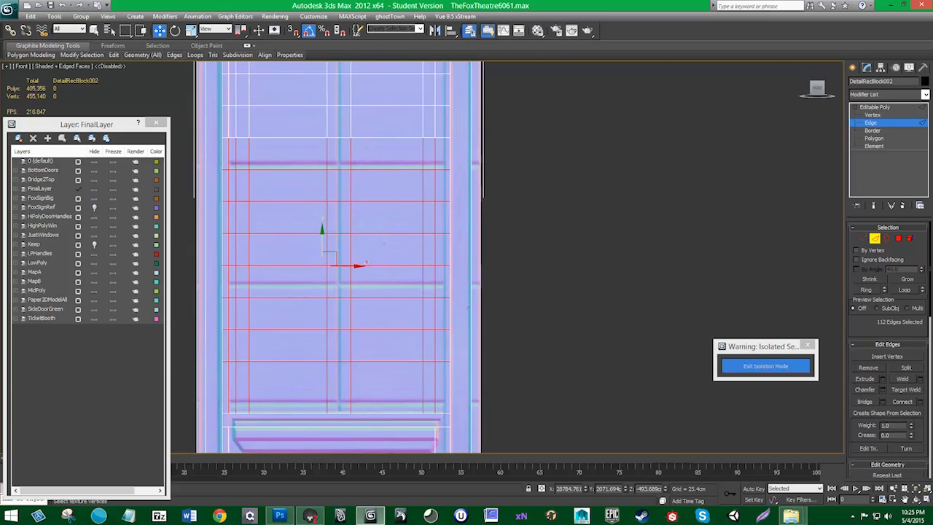
click(869, 368)
- Remove the remaining grid edges at the very top of the block's central panel
middle_drag(377, 127, 387, 239)
drag(454, 268, 238, 163)
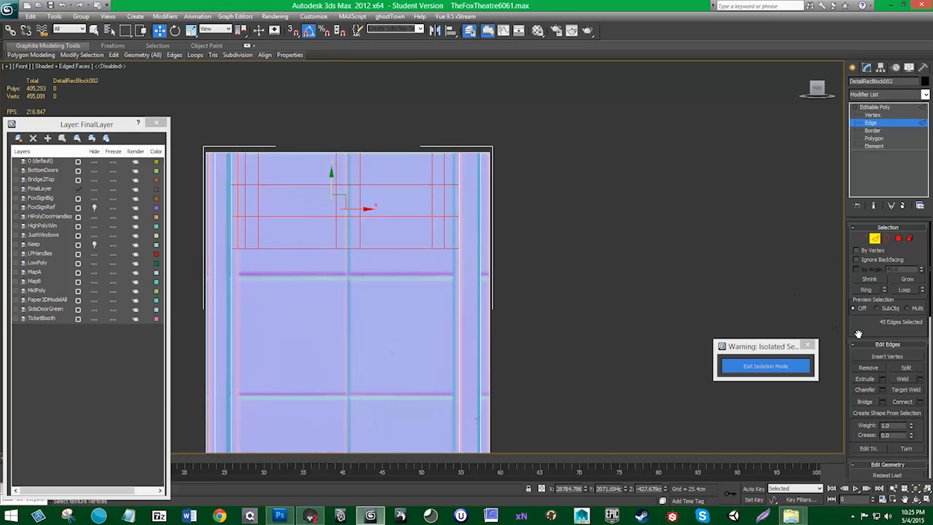
key(BackSpace)
middle_drag(415, 310, 436, 258)
scroll(382, 233, down, 3)
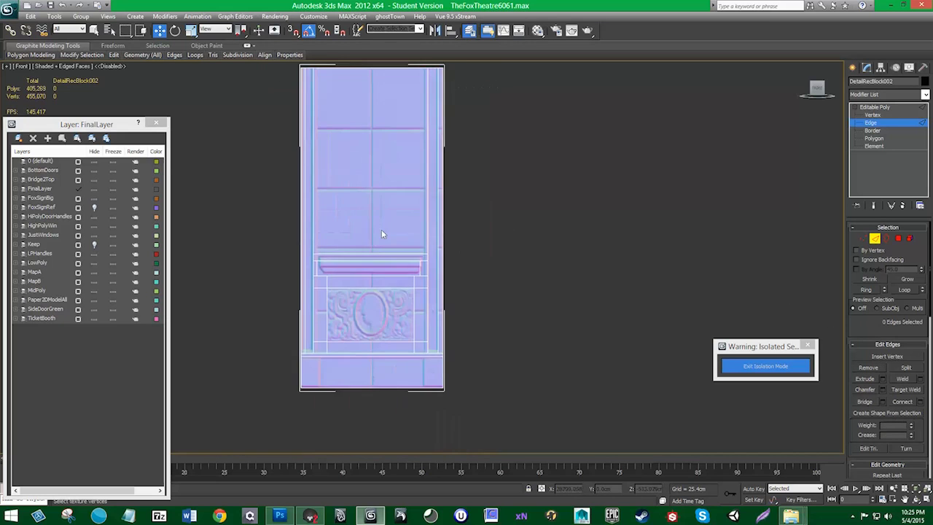
middle_drag(381, 233, 398, 248)
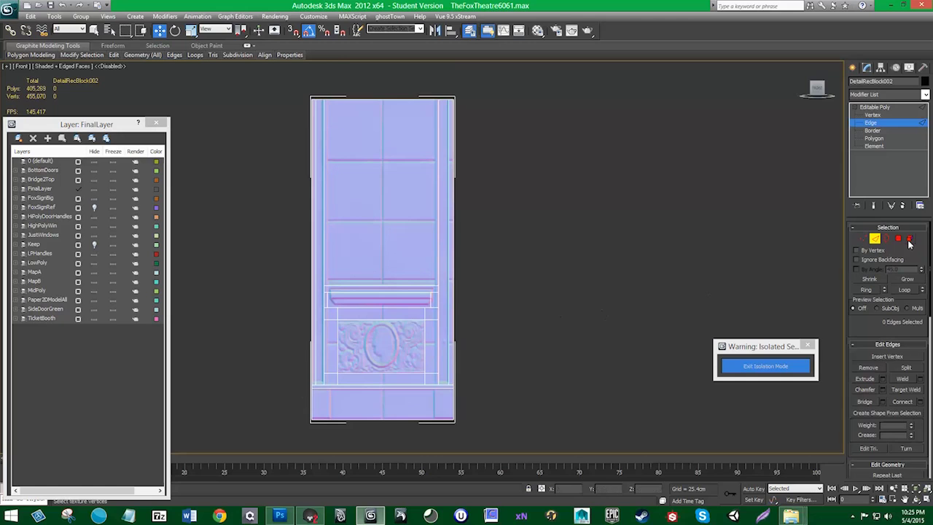
- Select the two long vertical side-strip polygons at polygon level, try to pull them out from the facade, and undo the move
key(4)
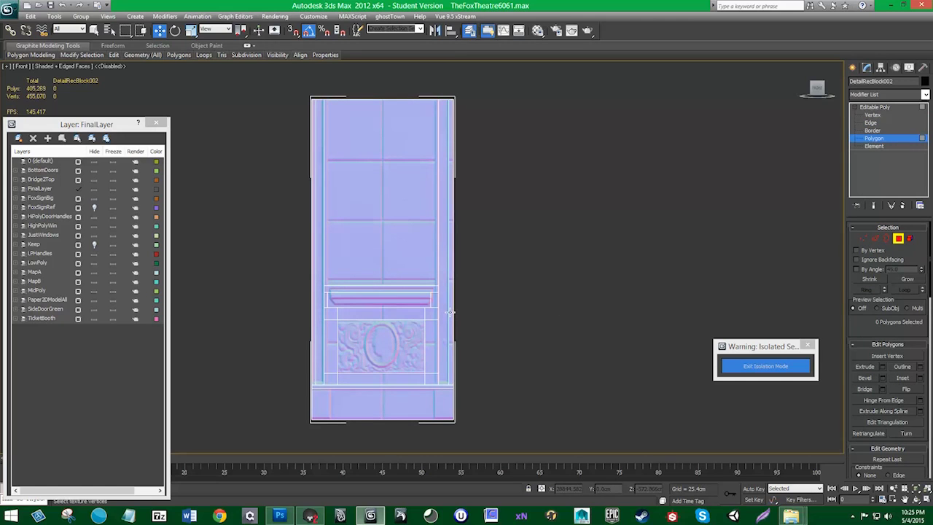
click(446, 321)
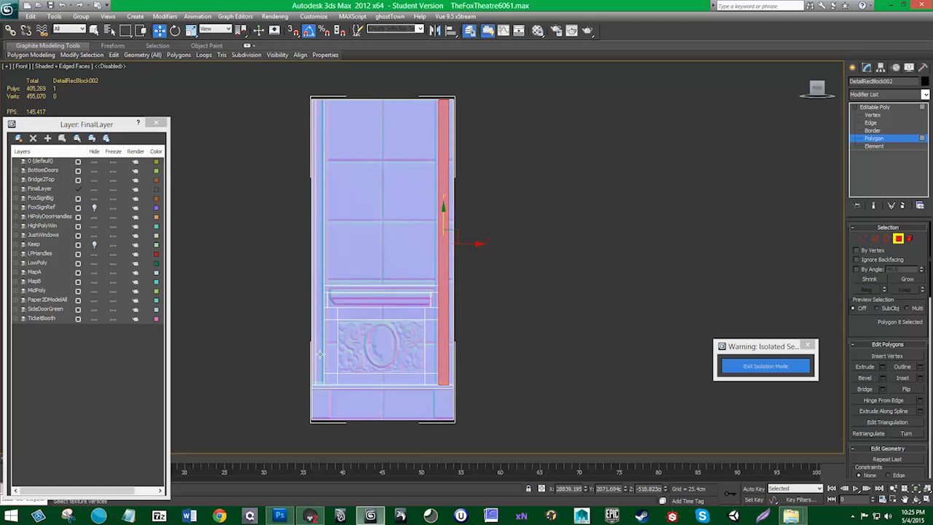
ctrl+click(320, 354)
alt+middle_drag(321, 353, 342, 350)
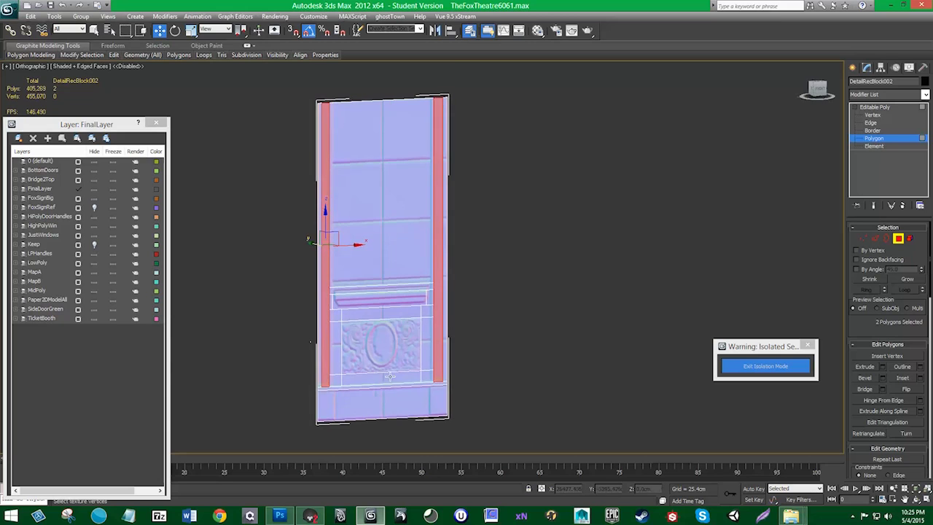
click(872, 366)
alt+middle_drag(372, 313, 376, 314)
key(w)
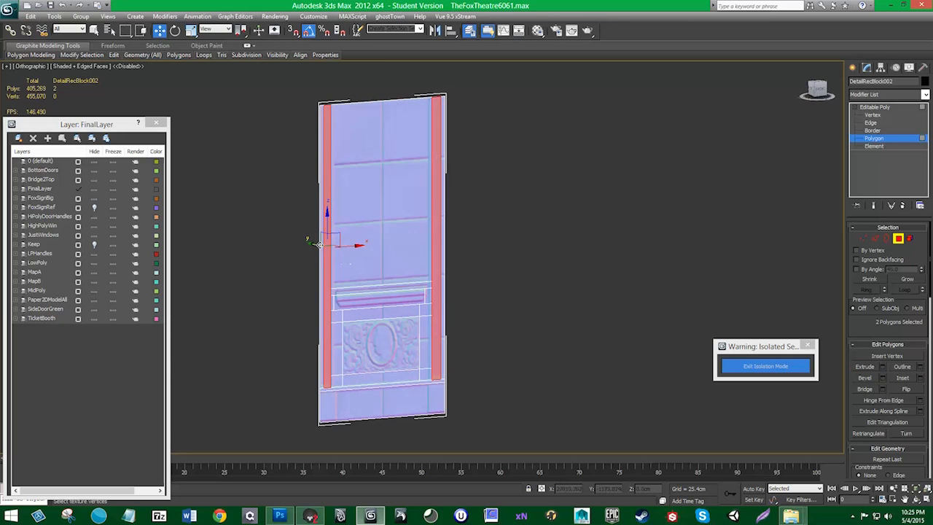
drag(319, 244, 312, 243)
key(ctrl+z)
click(882, 367)
drag(428, 276, 334, 277)
click(455, 290)
- Switch to vertex level in the front view and remove the leftover vertices along the vertical edges above the ledge
click(863, 239)
alt+middle_drag(520, 338, 485, 311)
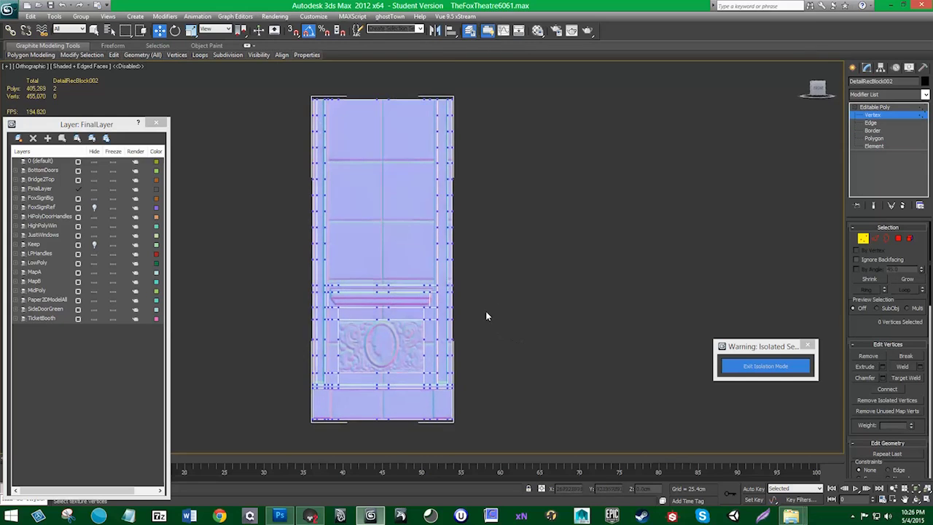
key(f)
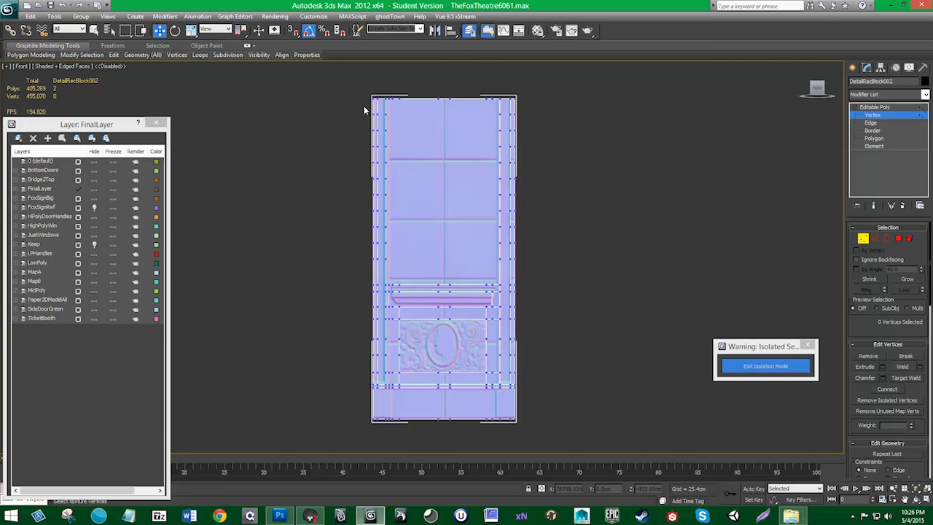
drag(555, 244, 567, 277)
click(878, 357)
- Remove the leftover inner vertices along the block's top edge
middle_drag(393, 77, 390, 110)
drag(390, 115, 494, 169)
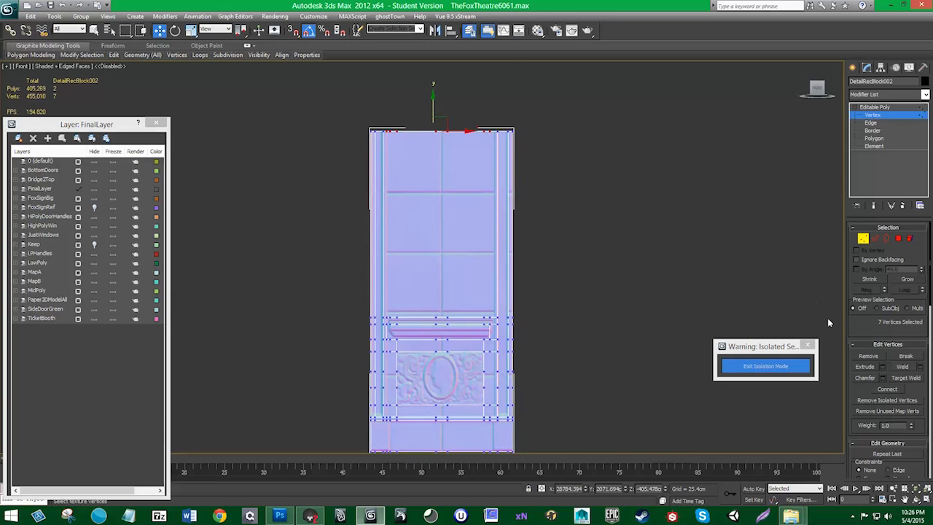
click(864, 357)
- Remove the leftover central vertices on the horizontal edges from the ledge down to below the ornament
mouse_move(476, 193)
middle_down()
mouse_move(470, 255)
mouse_move(469, 185)
middle_up()
scroll(378, 202, up, 4)
drag(435, 250, 474, 395)
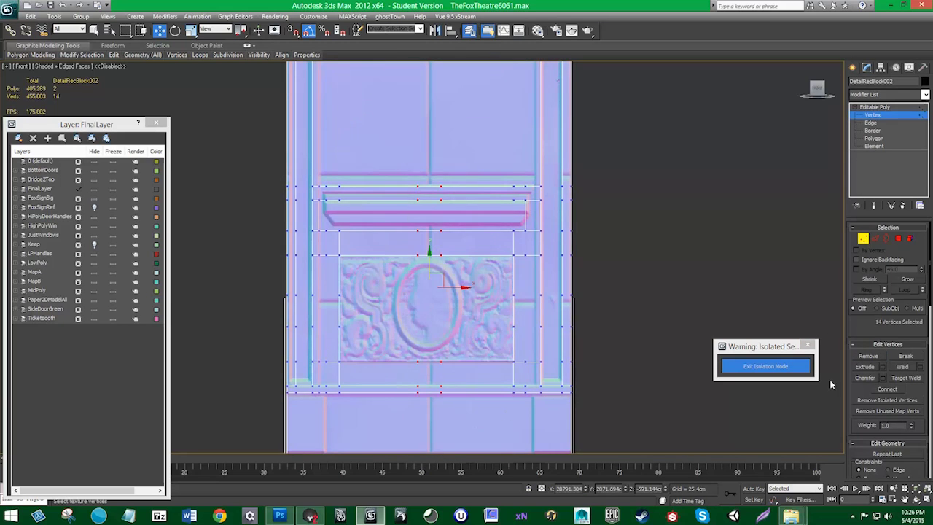
click(867, 357)
- Remove the leftover vertices on the outermost right and left strips alongside the ledge and ornament
middle_drag(560, 313, 557, 294)
scroll(556, 291, down, 2)
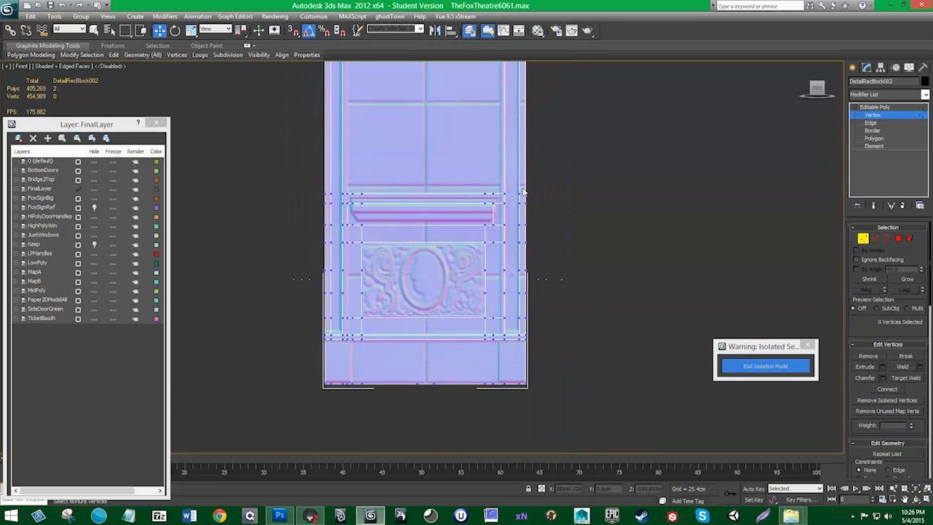
drag(570, 328, 572, 331)
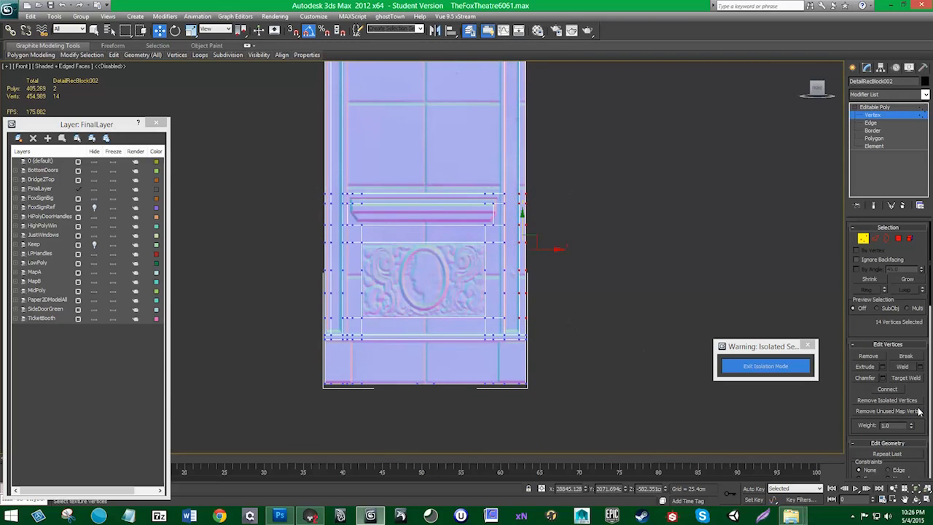
click(870, 357)
drag(291, 203, 291, 203)
click(871, 356)
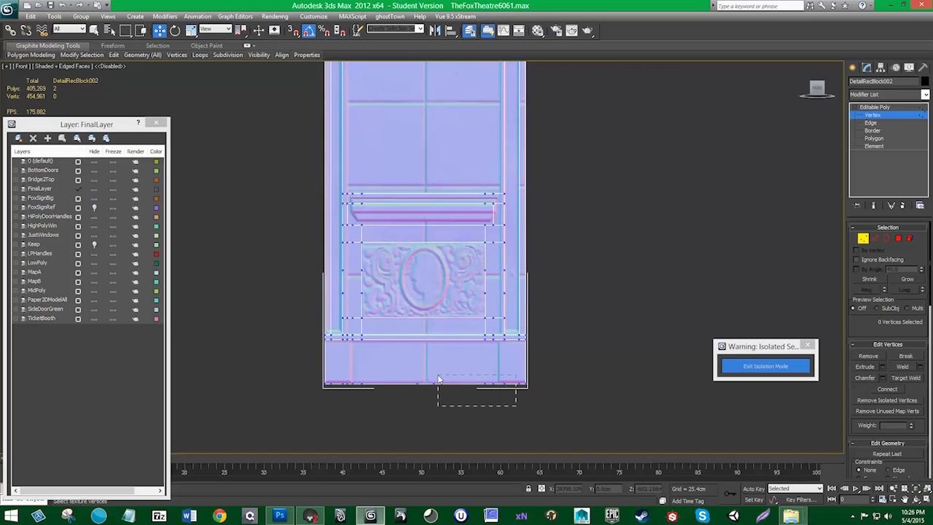
- Select the leftover vertices along the block's bottom edge, exclude the corner ones, and remove them
drag(438, 379, 438, 379)
drag(328, 369, 328, 369)
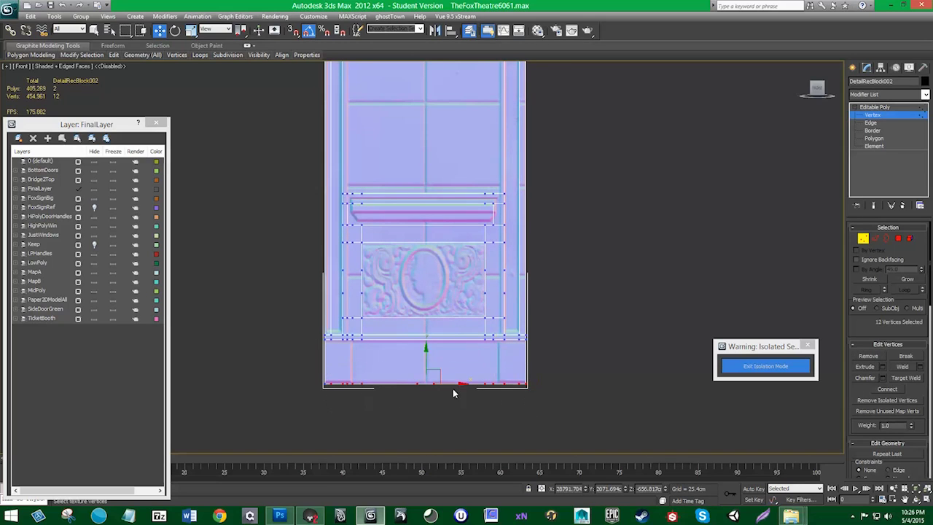
alt+drag(541, 404, 522, 371)
click(587, 326)
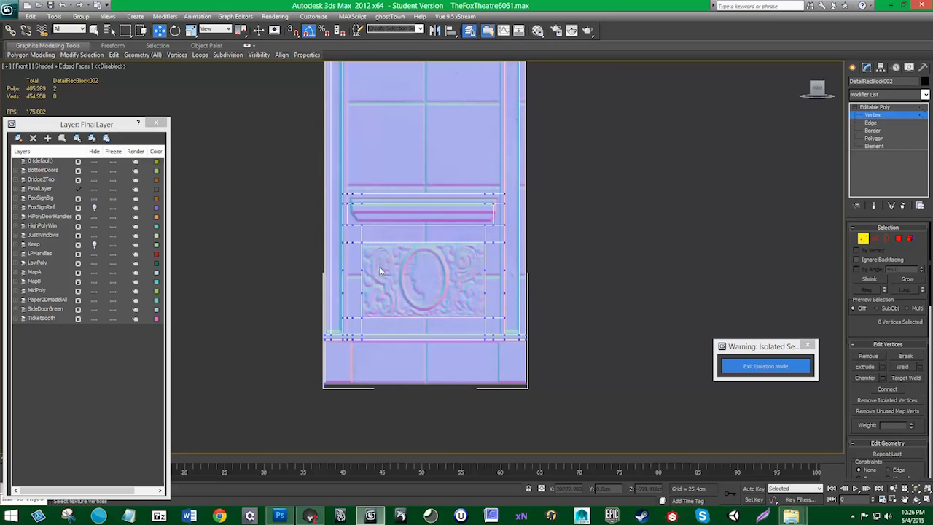
- Remove the leftover vertices beside the ornament and those between the panel and outer frame on the lines above and below it
drag(520, 304, 325, 256)
click(870, 357)
drag(493, 219, 494, 220)
drag(348, 235, 356, 248)
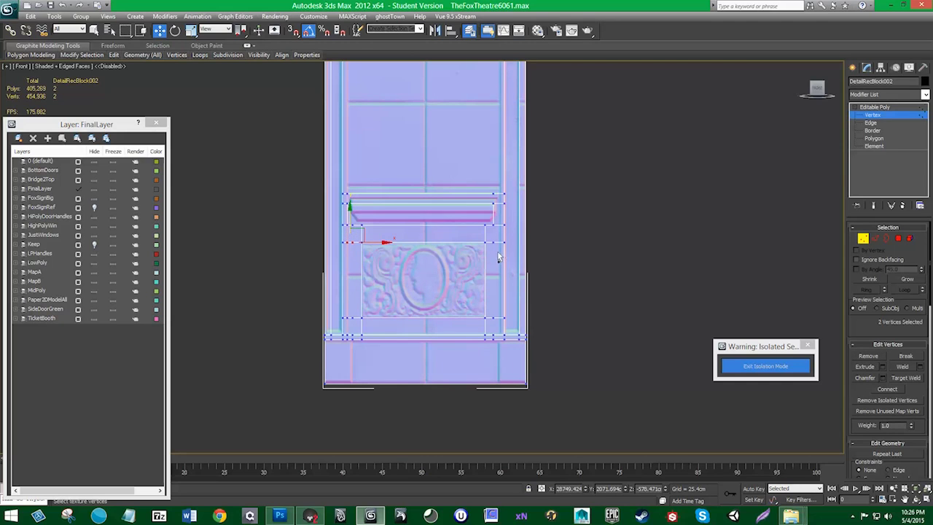
ctrl+click(494, 241)
ctrl+drag(492, 312, 523, 350)
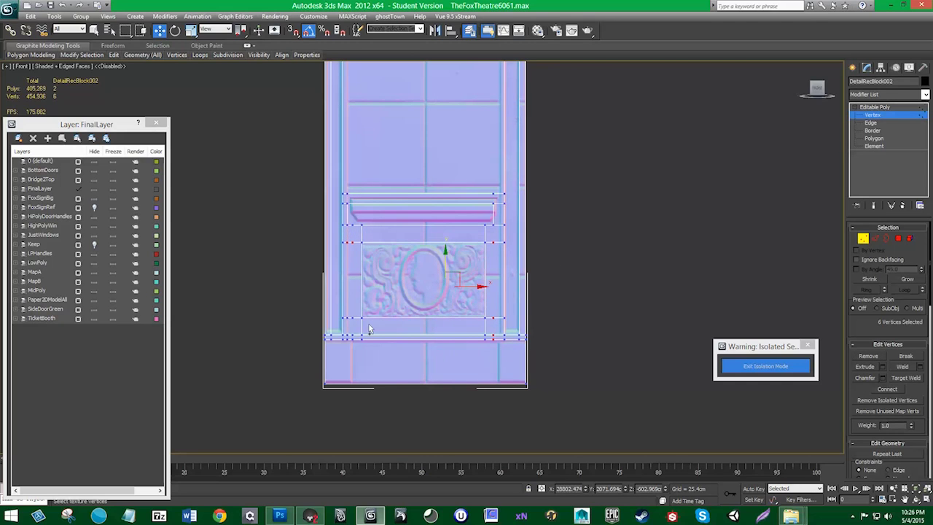
ctrl+drag(356, 341, 331, 312)
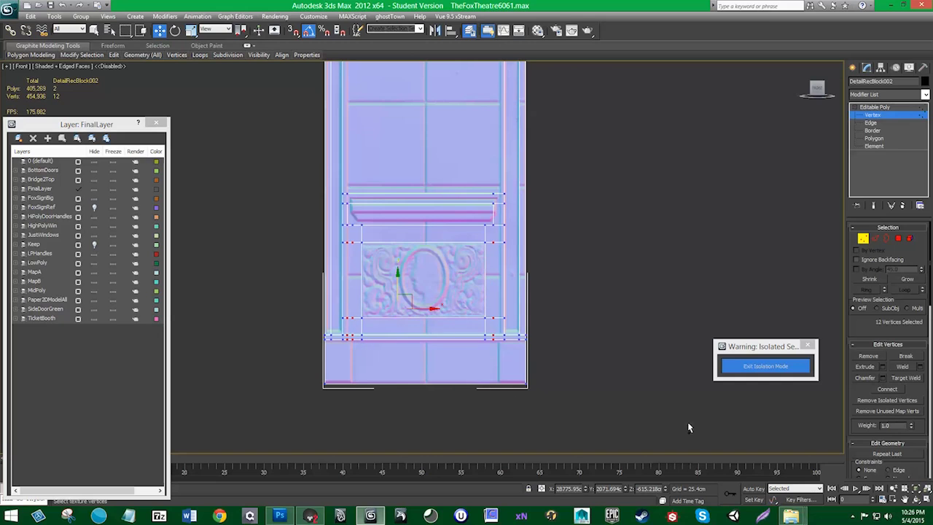
click(864, 357)
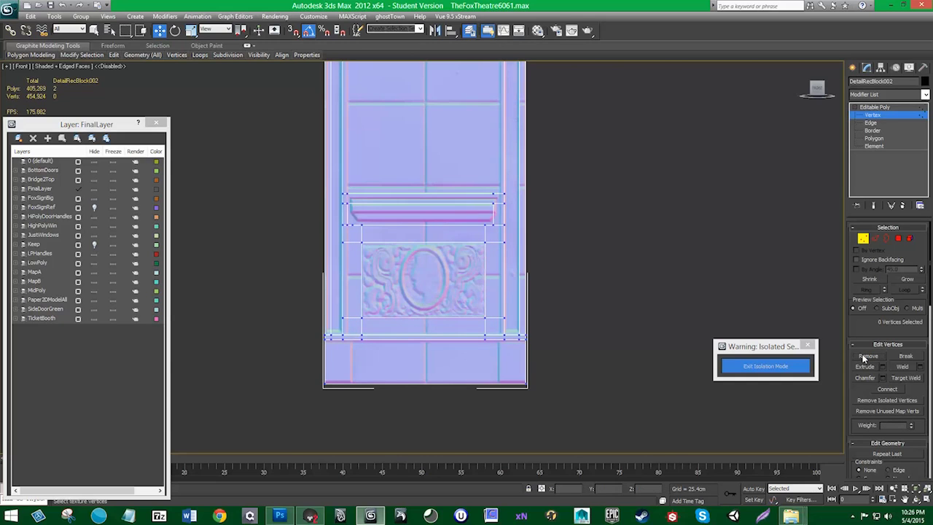
- Extrude the polygons of the two tall vertical side strips inward to form recessed grooves
scroll(623, 274, down, 4)
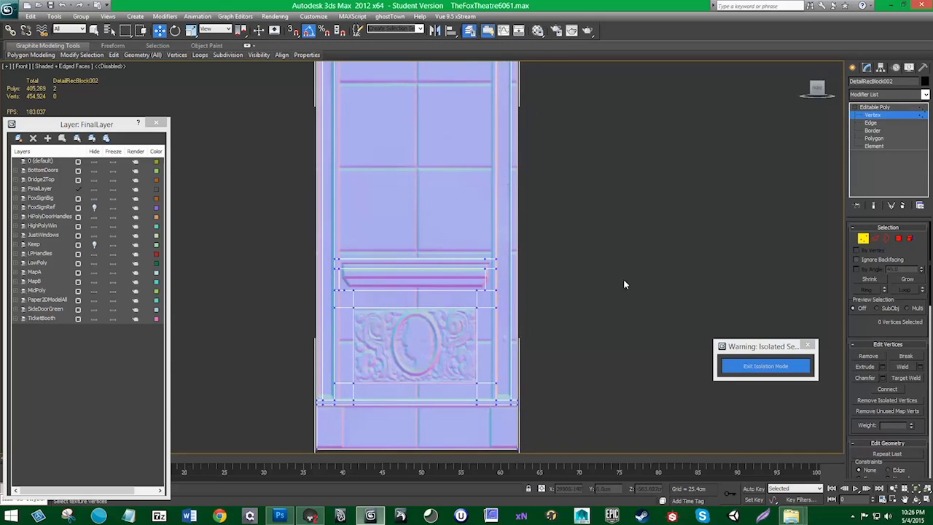
click(899, 239)
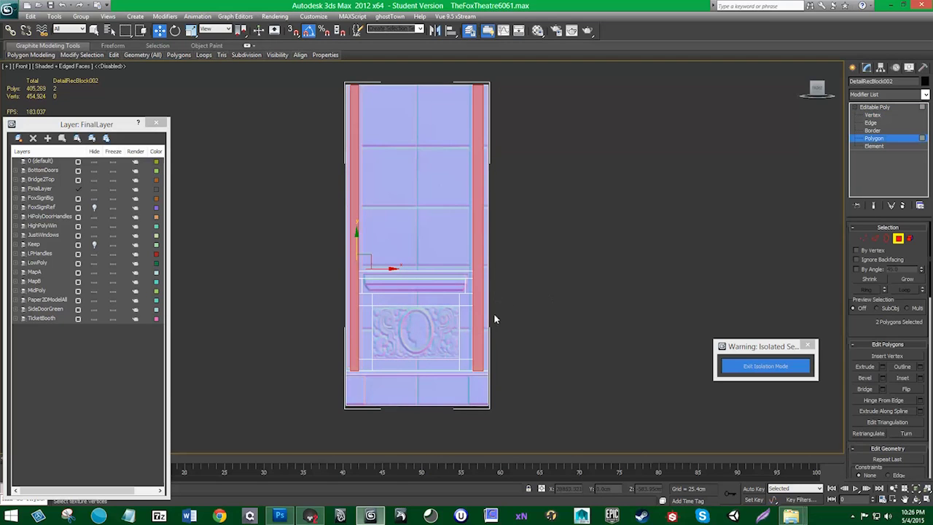
alt+middle_drag(494, 315, 499, 337)
click(883, 367)
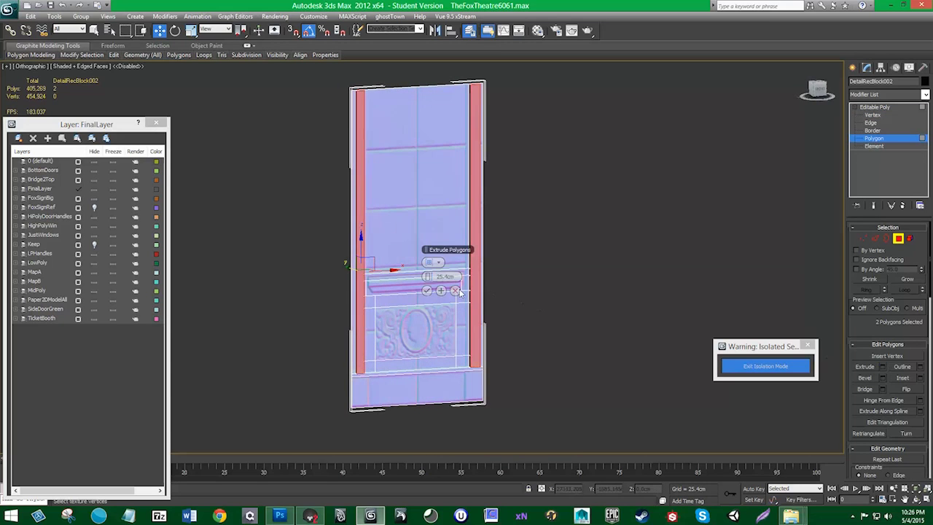
drag(430, 277, 313, 292)
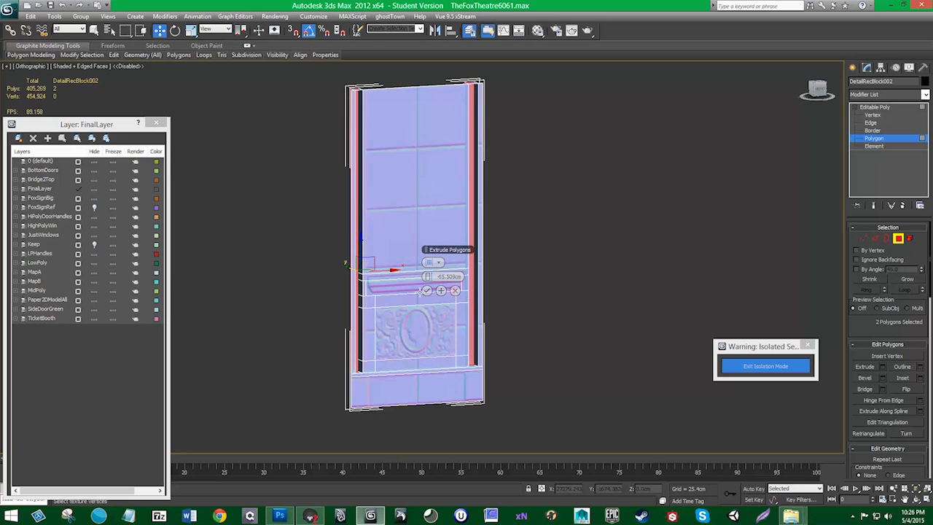
click(426, 291)
- Extrude the block's base polygon outward by about 66 cm
click(474, 390)
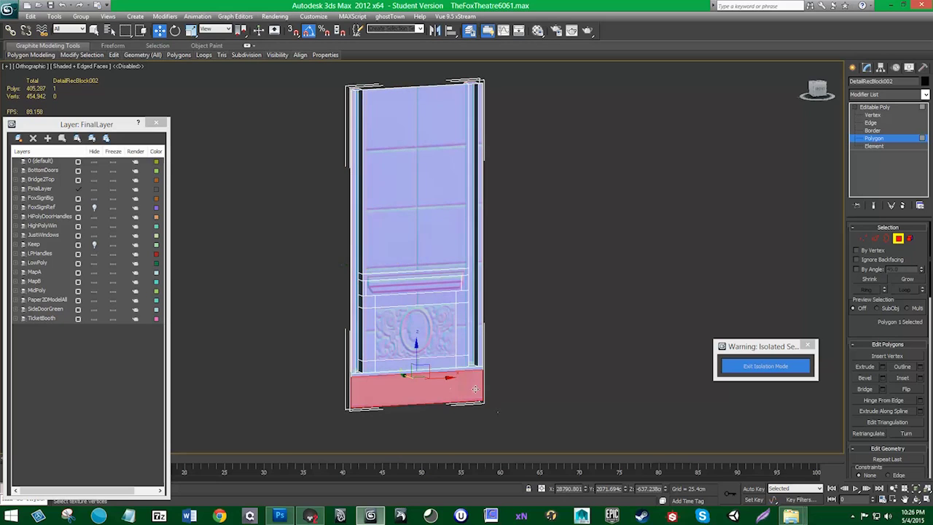
click(882, 367)
drag(430, 277, 599, 276)
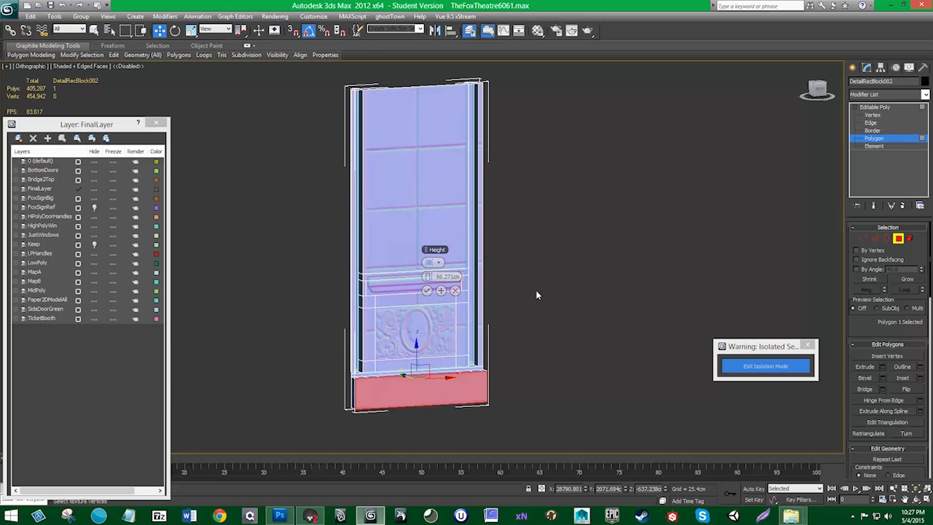
click(427, 290)
- Extrude the rectangular ornament panel outward by about 44 cm
click(427, 330)
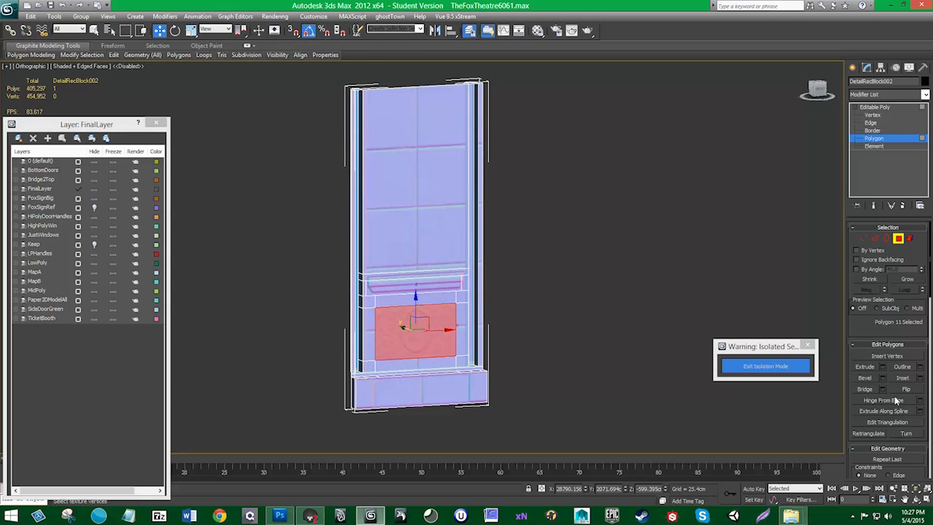
click(884, 367)
drag(430, 277, 398, 280)
click(428, 290)
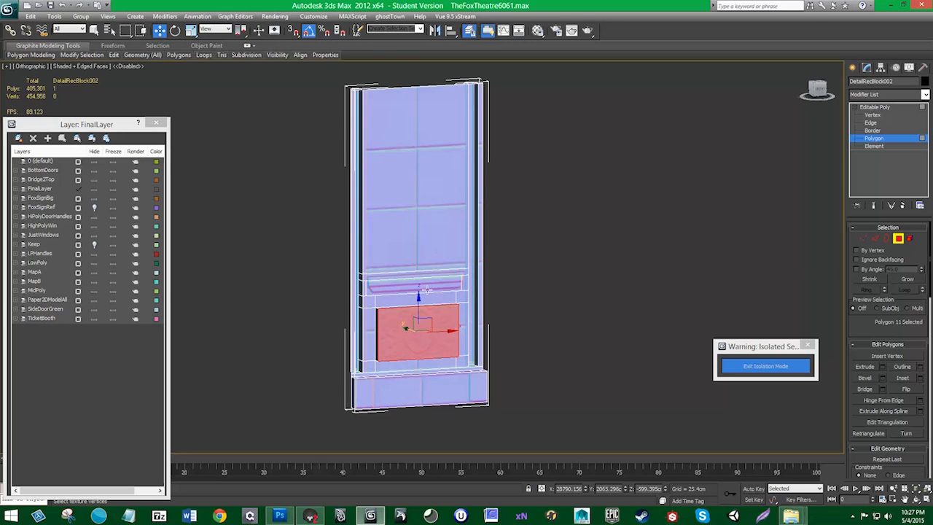
- Extrude the ledge band above the ornament outward by about 44 cm
click(426, 282)
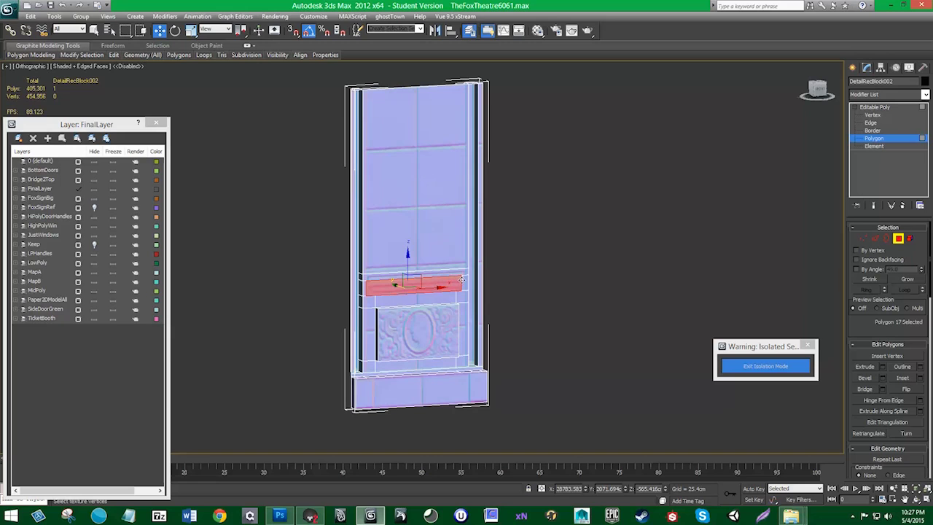
click(884, 366)
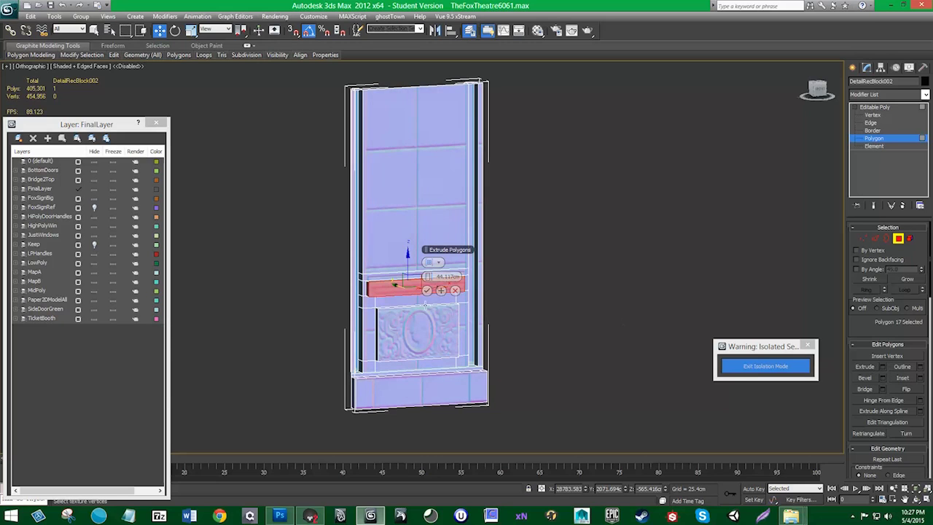
click(428, 290)
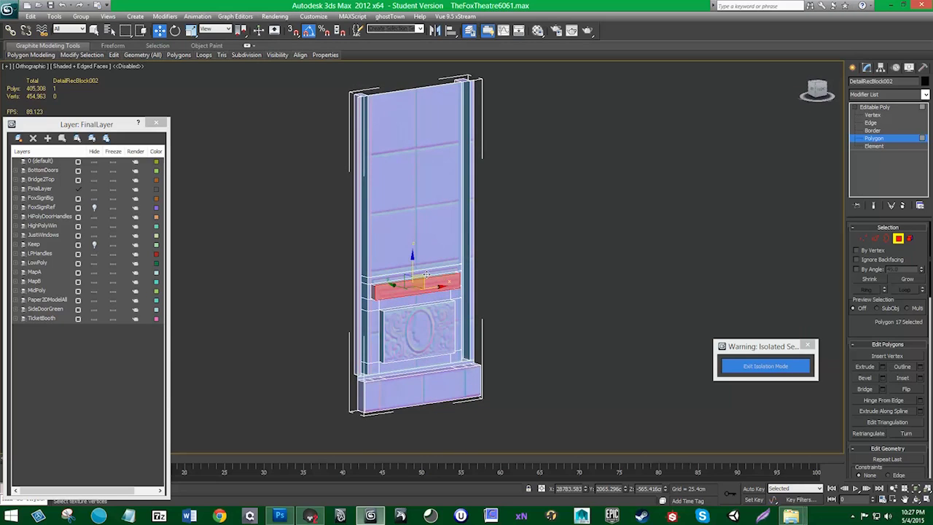
- Extrude the thin top strip of the ledge outward so it projects beyond the band below
click(418, 275)
click(883, 367)
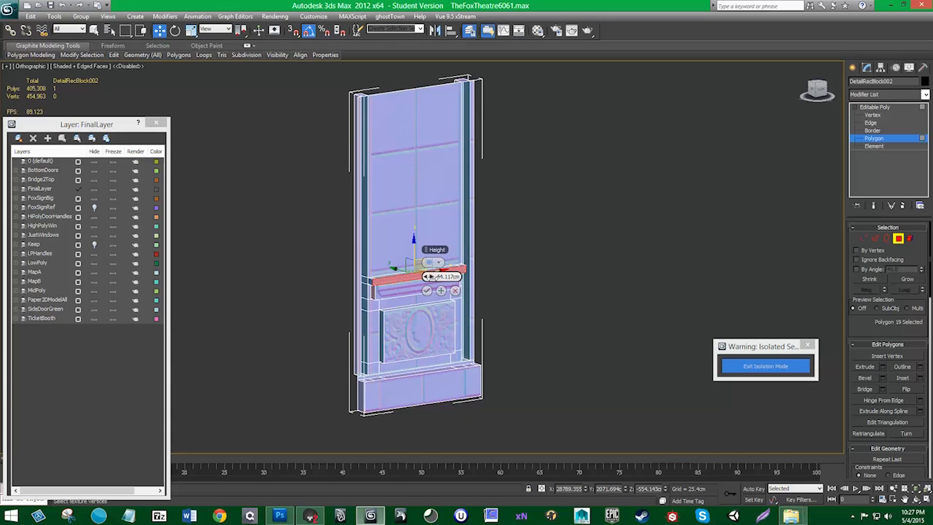
alt+middle_drag(458, 305, 479, 362)
click(865, 239)
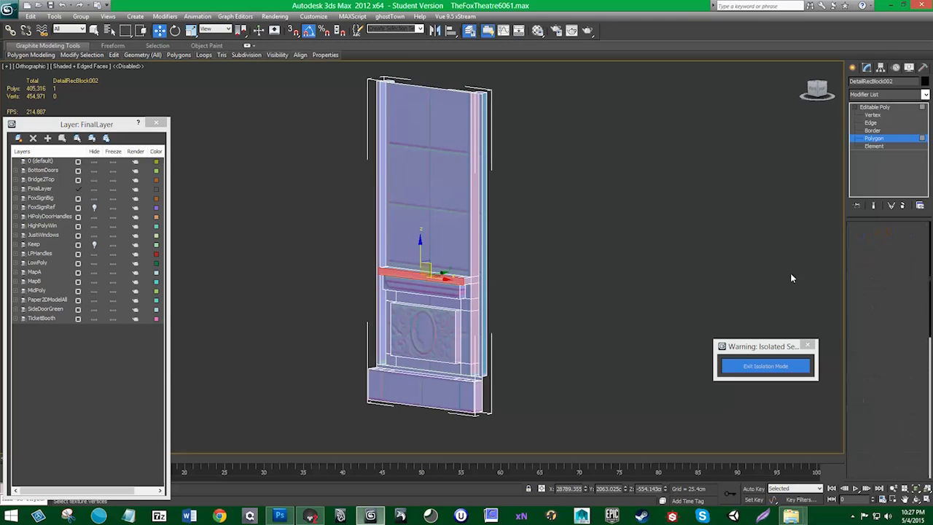
alt+middle_drag(790, 272, 605, 416)
alt+middle_drag(420, 394, 451, 403)
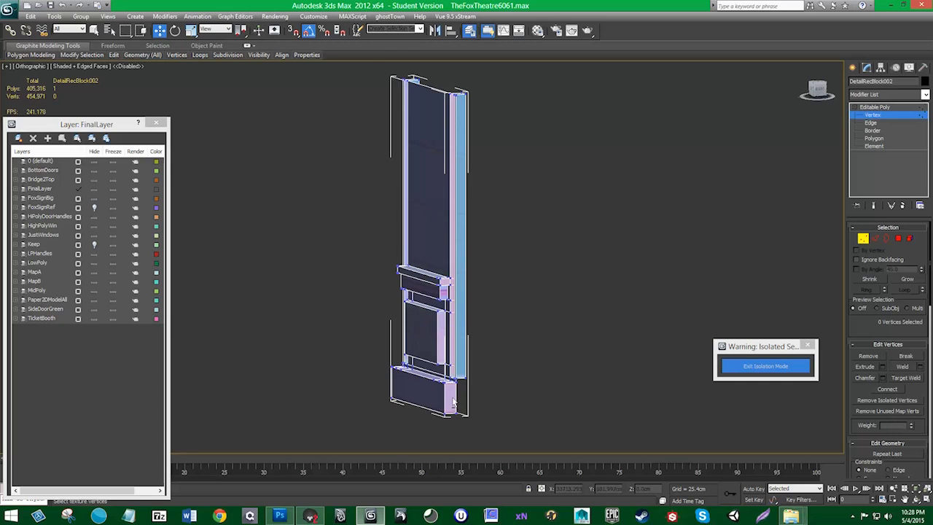
alt+middle_drag(466, 408, 412, 396)
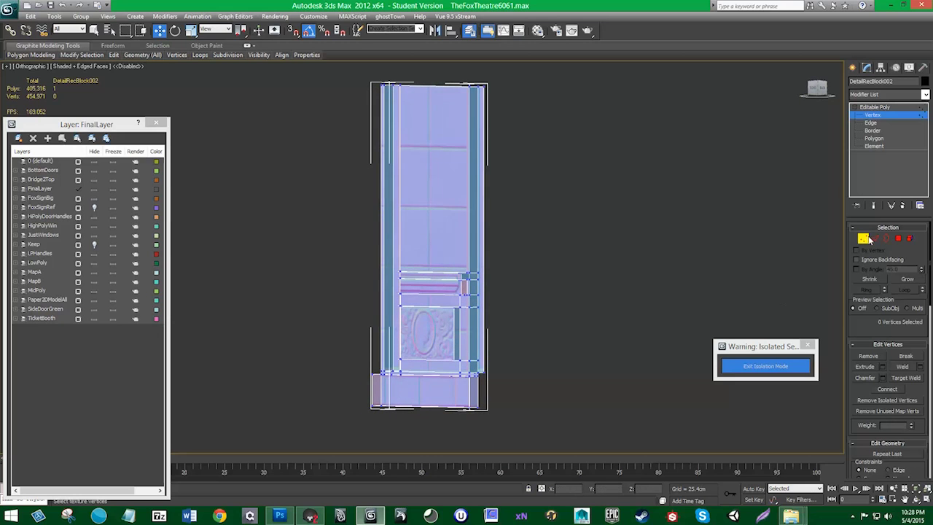
- Select the seven edges running along the rear of the base block's top surface
click(876, 237)
scroll(429, 309, up, 3)
alt+middle_drag(430, 309, 480, 369)
click(444, 388)
ctrl+click(416, 392)
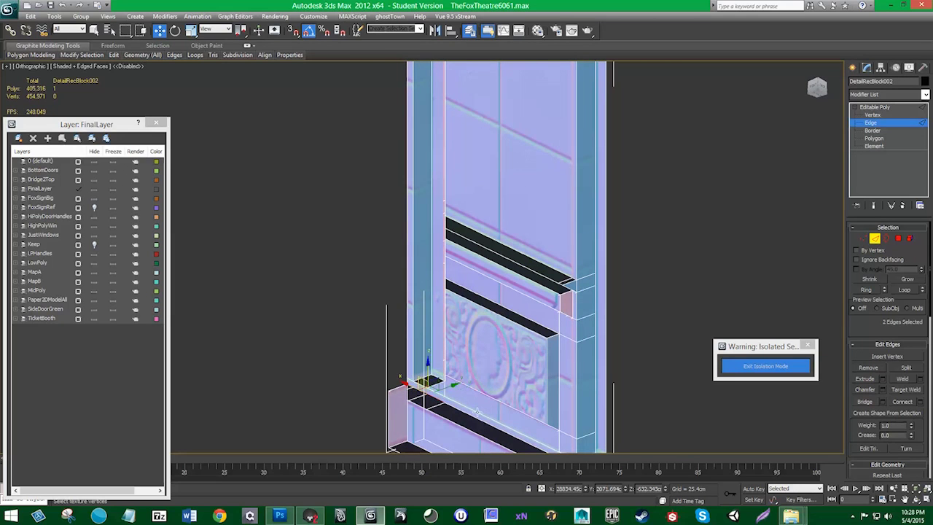
ctrl+click(477, 414)
middle_drag(534, 421, 479, 359)
ctrl+click(544, 407)
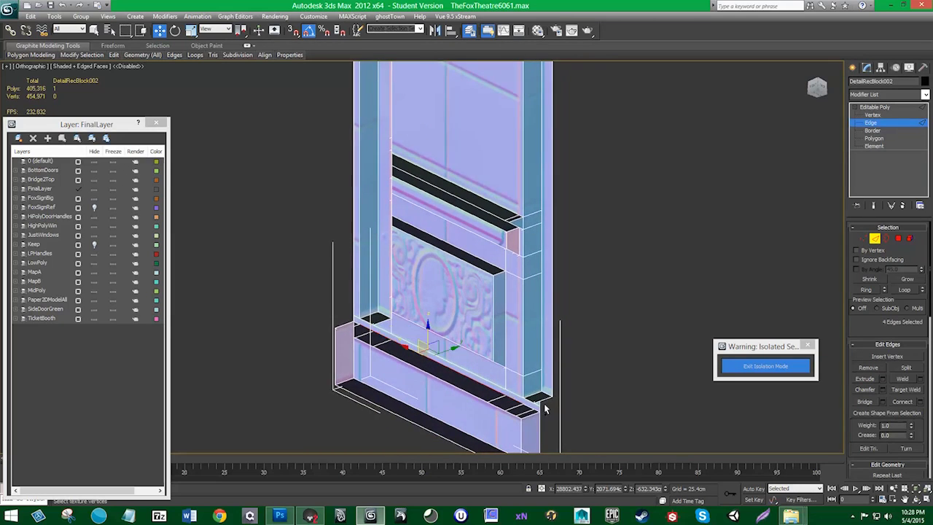
ctrl+click(532, 406)
ctrl+click(538, 412)
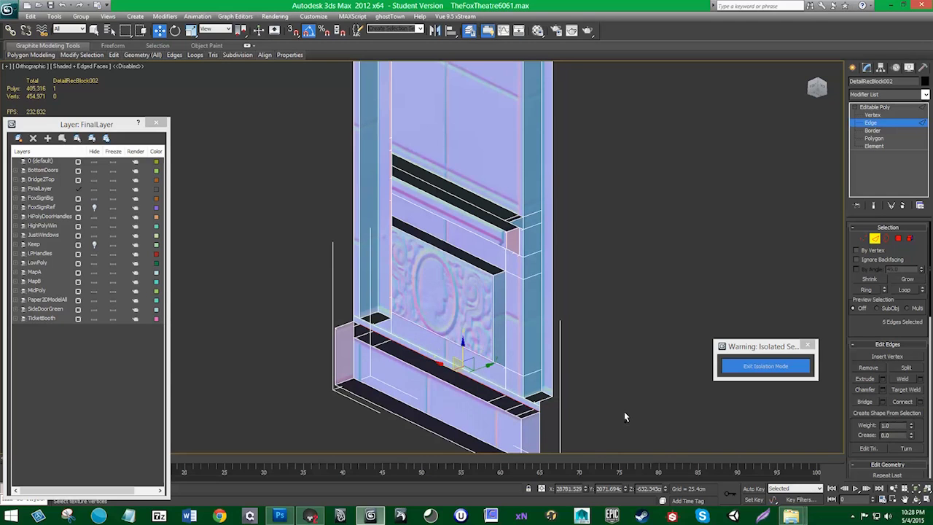
ctrl+click(358, 324)
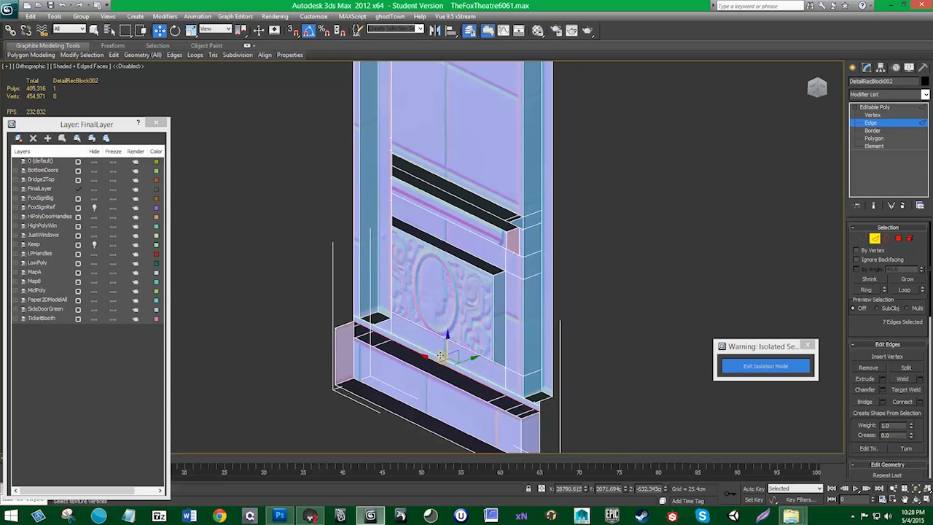
alt+middle_drag(473, 358, 456, 387)
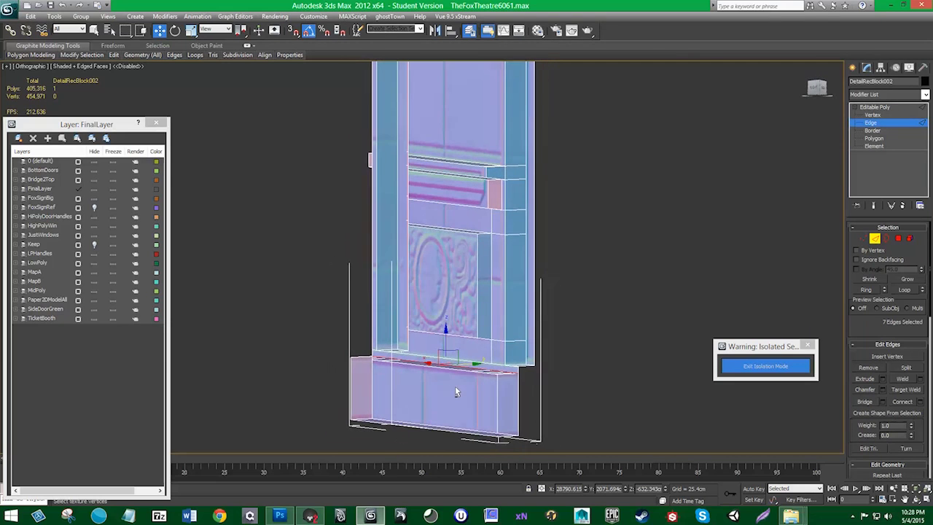
- Select the base's rear edges on both sides and along the bottom, and pull them back about 10 cm
click(372, 392)
ctrl+click(517, 397)
ctrl+click(488, 433)
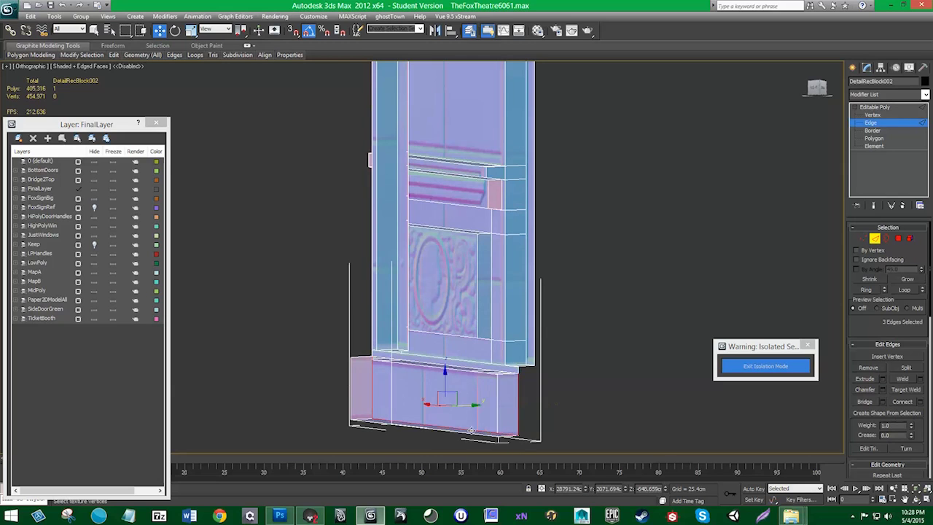
alt+middle_drag(471, 431, 513, 427)
drag(476, 406, 498, 408)
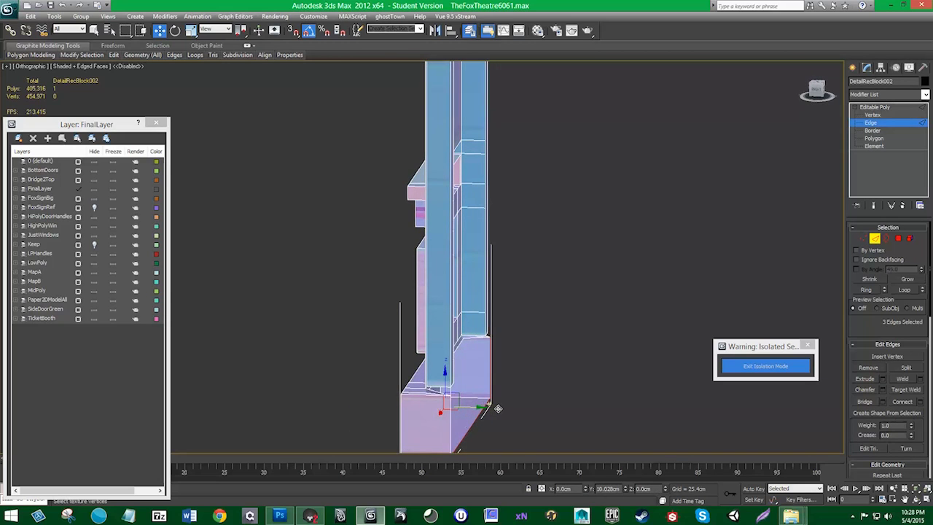
- Move the base's four rear vertices about 10 cm forward to line up with the front edge of the block's side wall
alt+middle_drag(498, 409, 523, 290)
key(1)
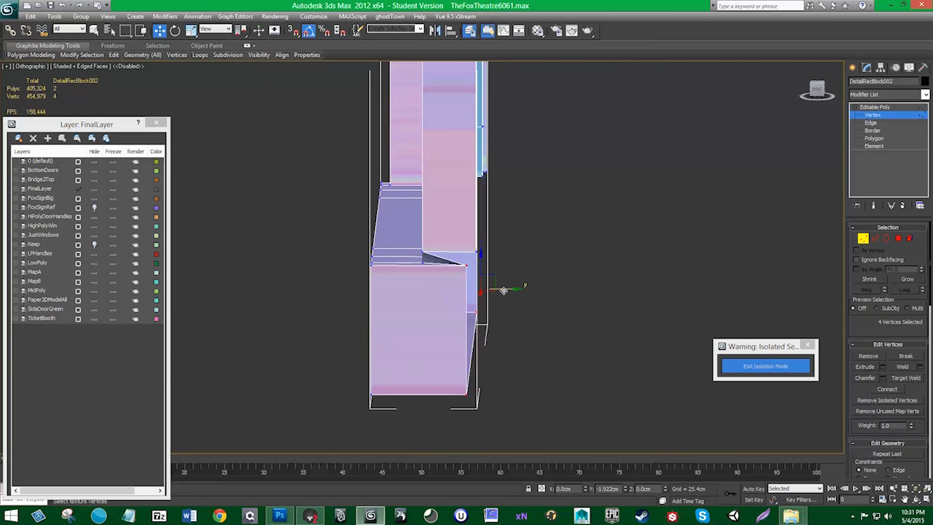
drag(503, 290, 463, 293)
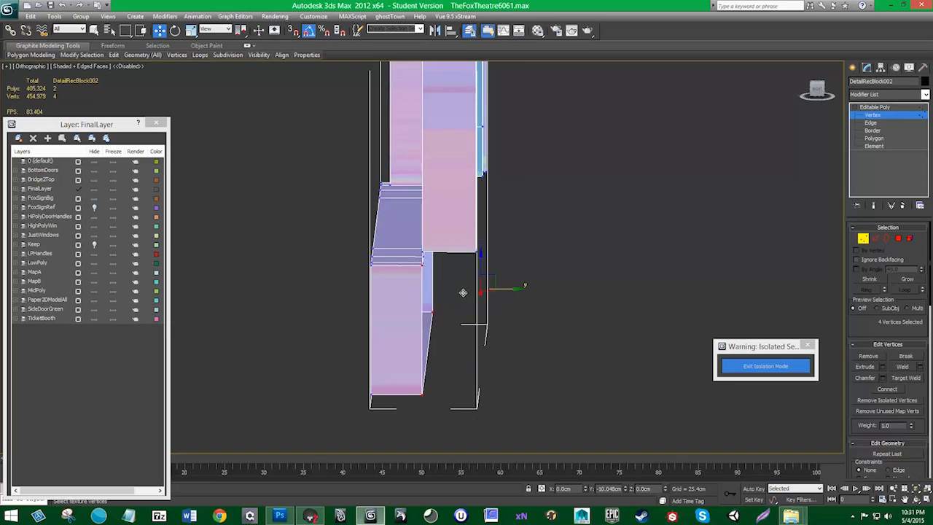
alt+middle_drag(453, 313, 460, 311)
- Lower the two bottom vertices of the block's right side wall by about 27 cm to the underside of the base
click(491, 234)
alt+middle_drag(446, 266, 460, 261)
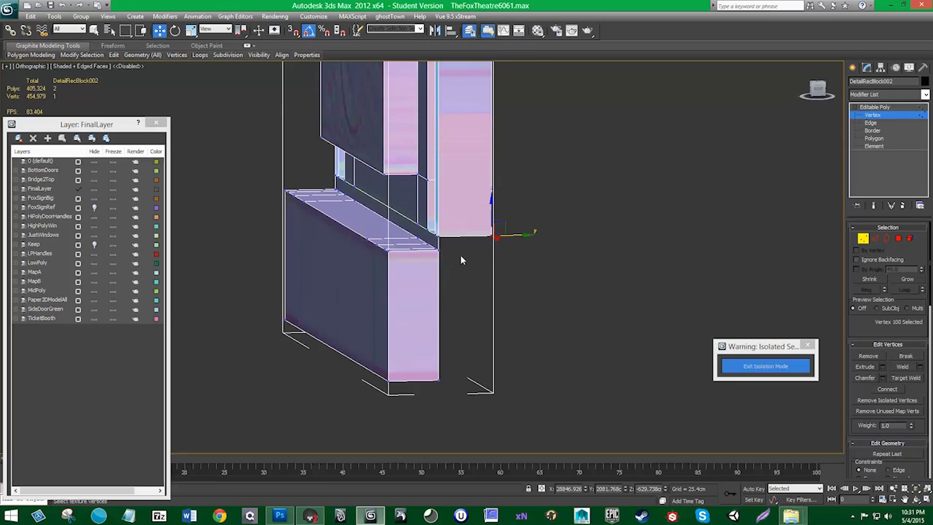
ctrl+click(438, 237)
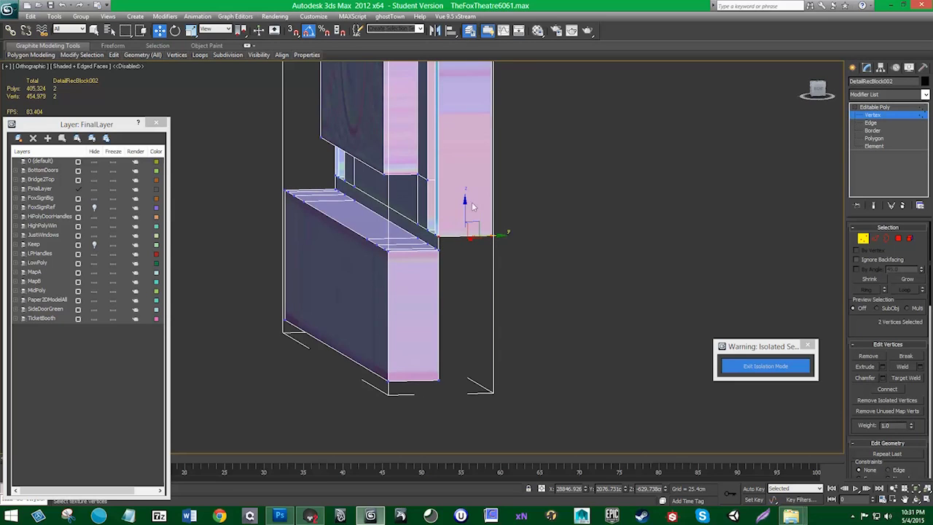
drag(468, 206, 476, 350)
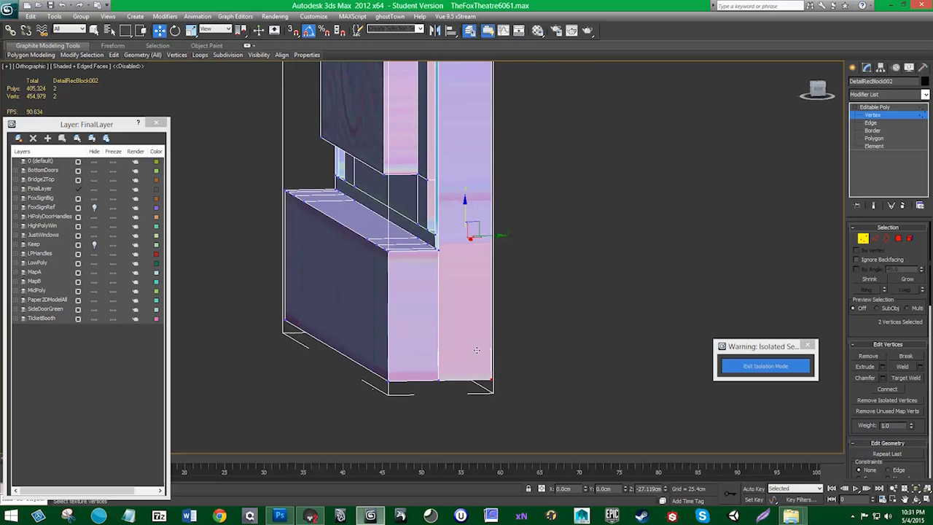
- Lower the two bottom vertices of the block's left side wall to the underside of the base
mouse_move(419, 345)
alt+middle_down()
mouse_move(470, 347)
mouse_move(431, 336)
alt+middle_up()
middle_drag(277, 334, 343, 320)
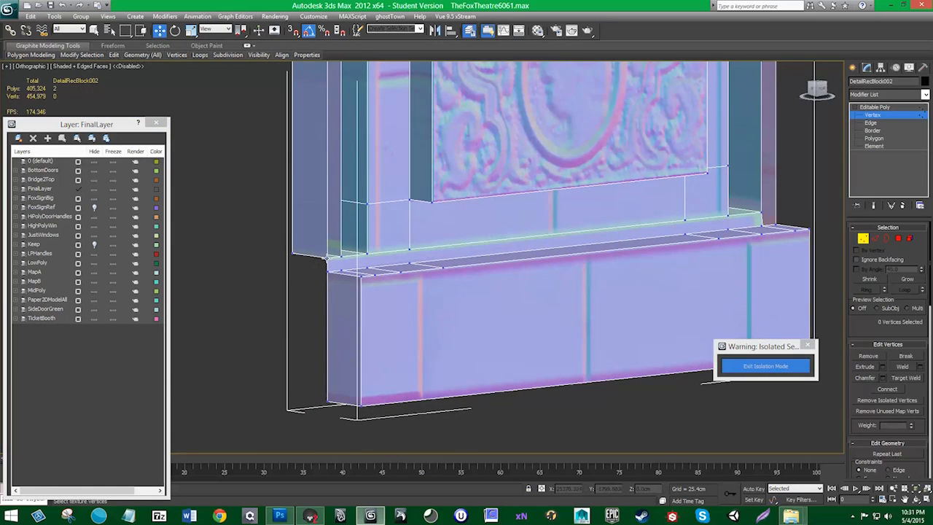
click(327, 255)
drag(291, 253, 316, 371)
alt+middle_drag(331, 361, 273, 364)
scroll(345, 326, down, 4)
alt+middle_drag(345, 326, 488, 321)
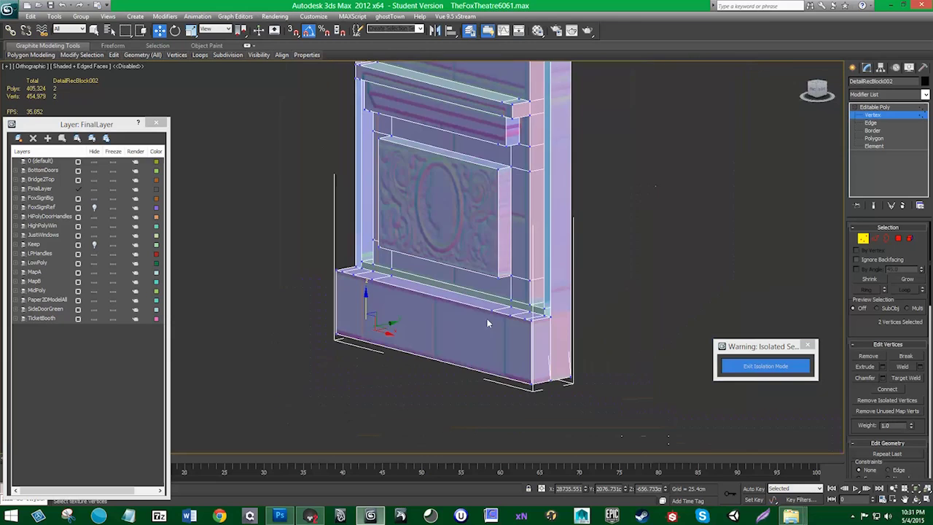
- Leave vertex editing and deselect the block
click(865, 242)
click(620, 270)
scroll(448, 236, down, 4)
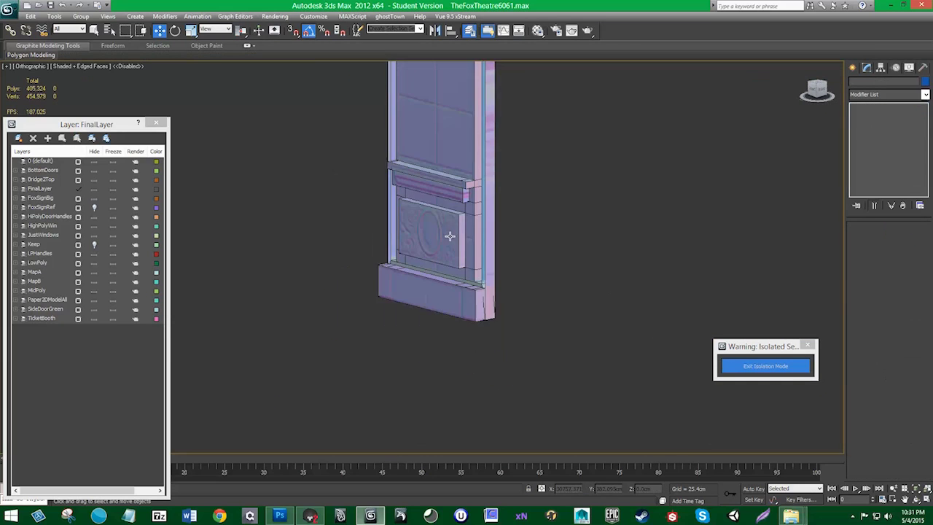
alt+middle_drag(449, 236, 506, 260)
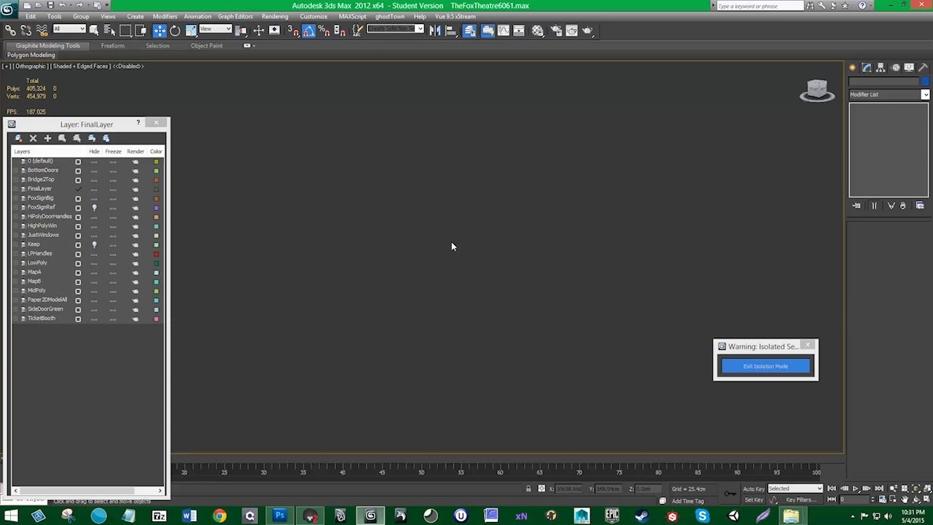
- Exit isolation mode and turn off Edged Faces for the viewport
click(427, 250)
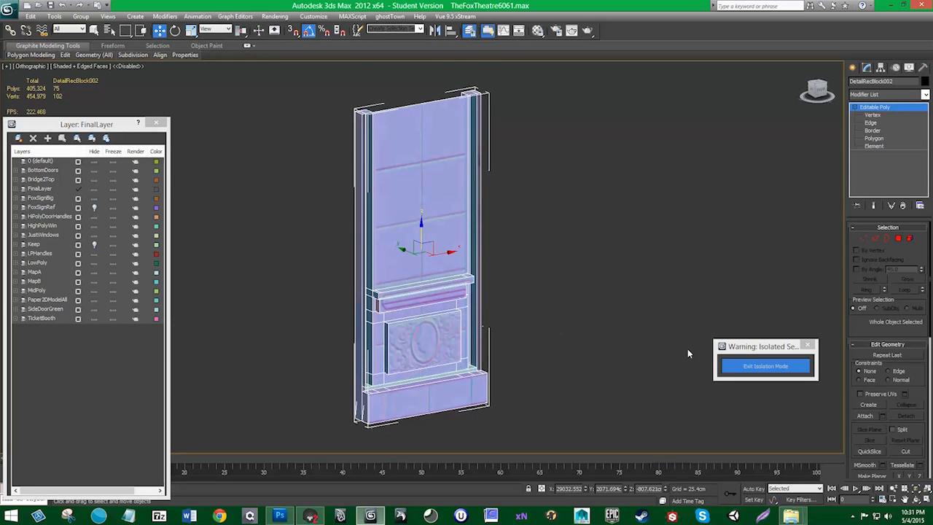
click(760, 371)
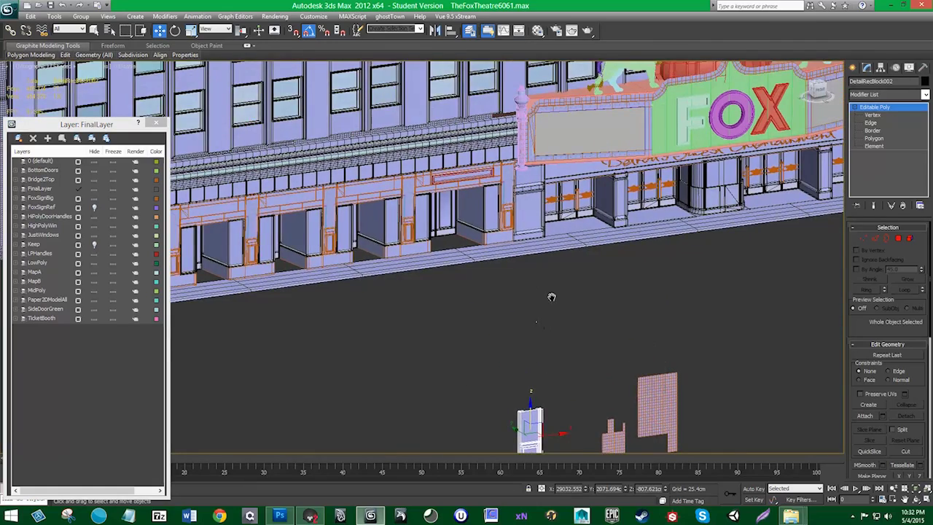
middle_drag(552, 297, 495, 216)
scroll(495, 216, up, 4)
scroll(452, 269, up, 3)
middle_drag(452, 269, 544, 236)
click(66, 71)
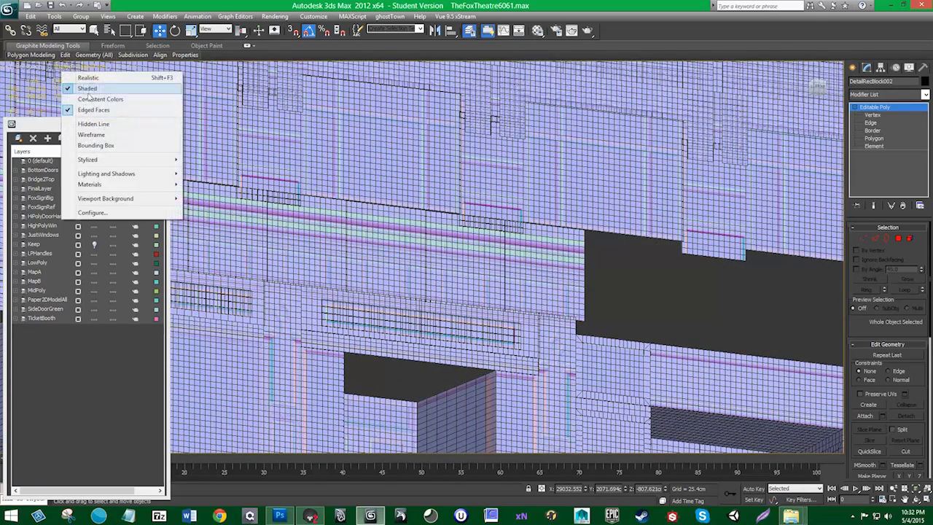
click(92, 110)
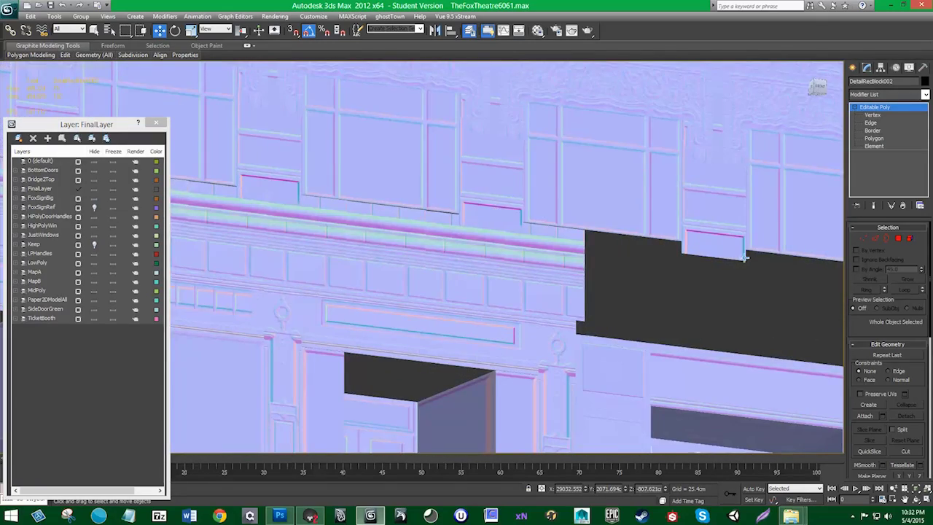
- Check which pieces belong to the 2D paper facade and hide the Paper2DModelAll layer
click(716, 248)
click(566, 258)
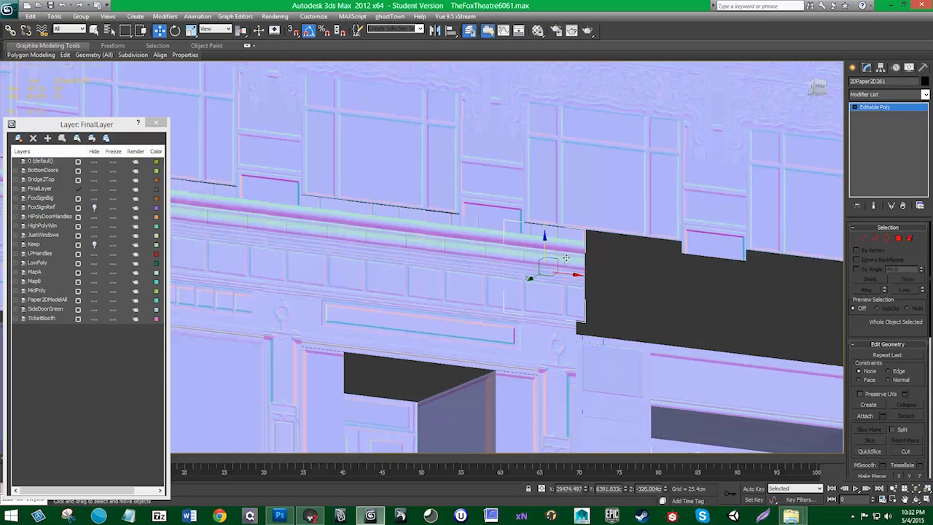
click(485, 223)
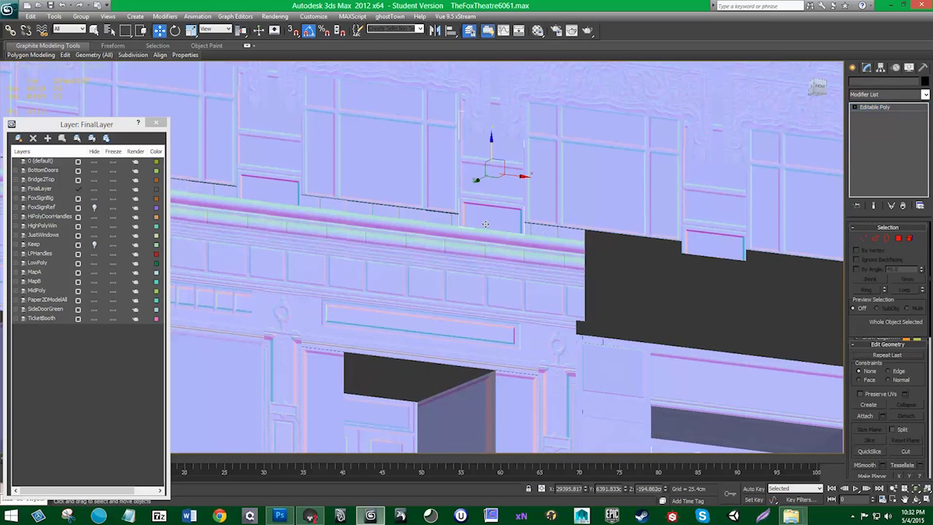
click(508, 253)
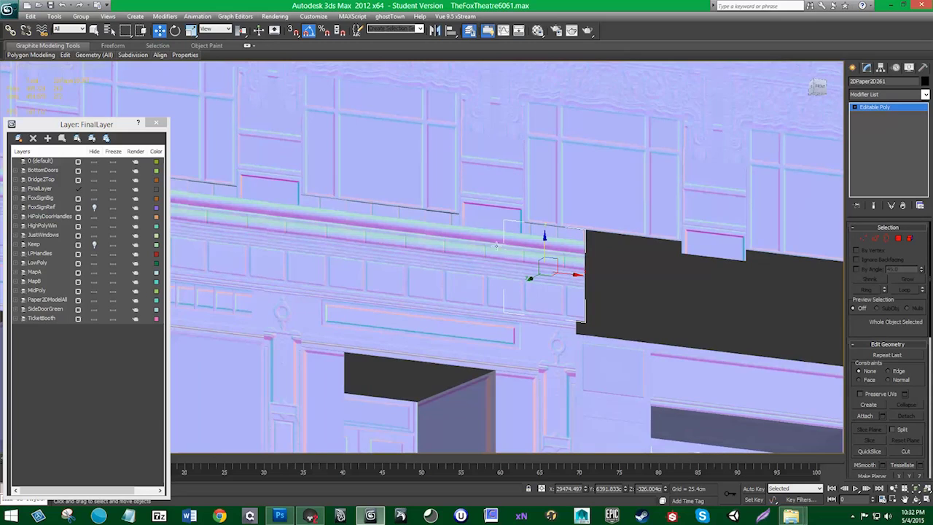
scroll(496, 246, down, 8)
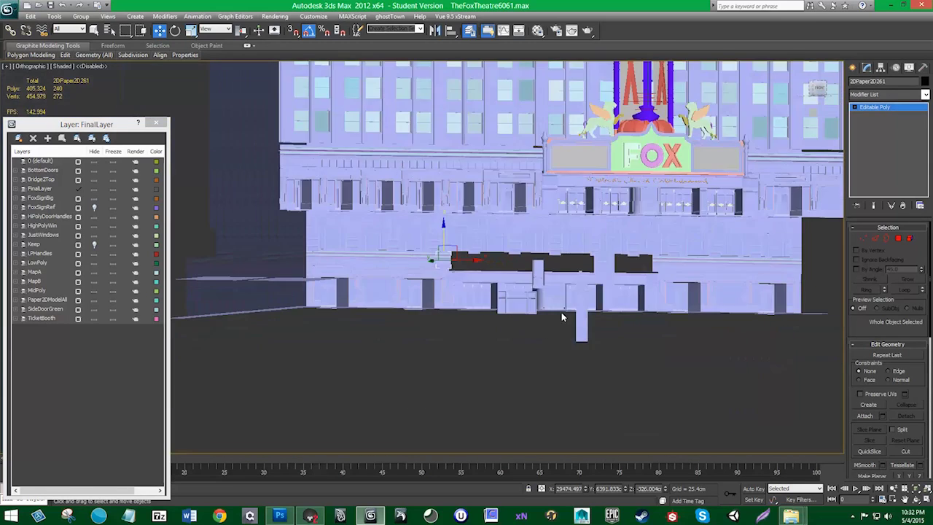
alt+middle_drag(562, 317, 251, 261)
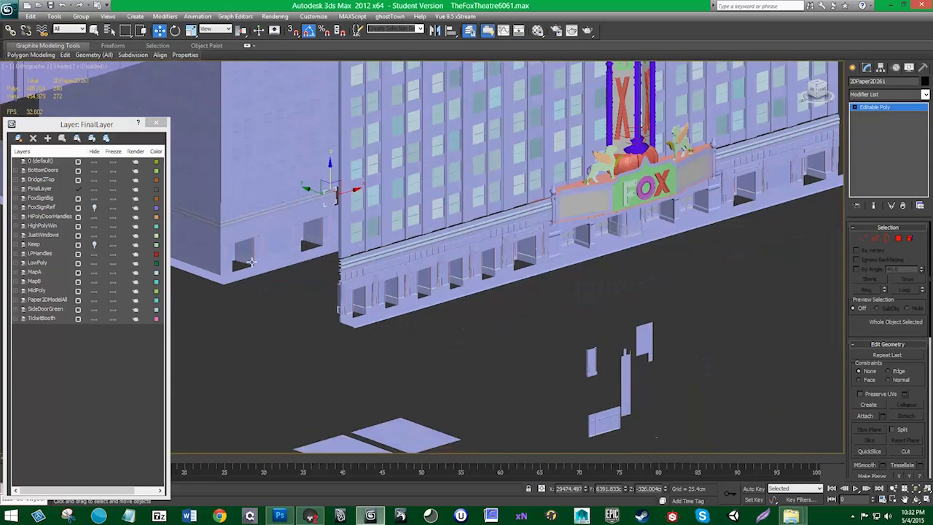
click(94, 299)
- Hide the LowPoly, HighPolyWin, HiPolyDoorHandles, JustWindows, LPHandles and MidPoly layers
scroll(456, 270, up, 4)
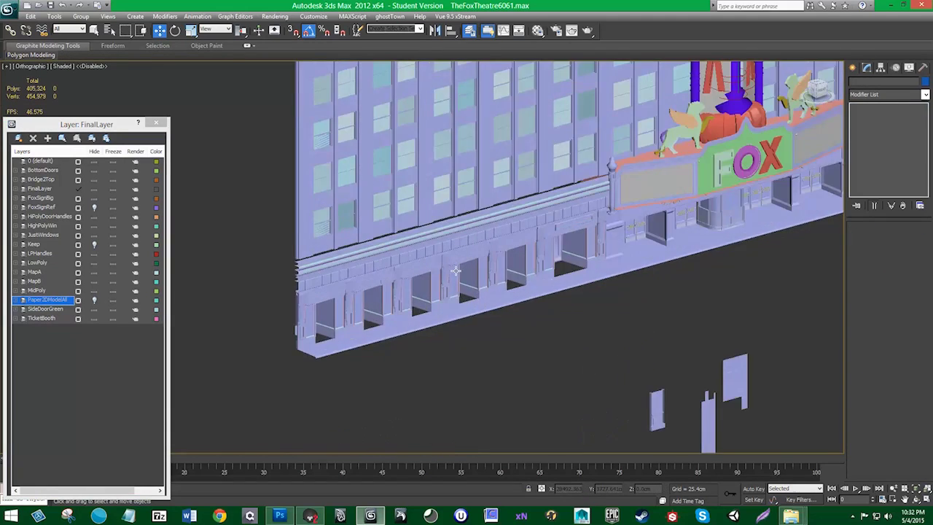
scroll(456, 270, up, 5)
click(429, 212)
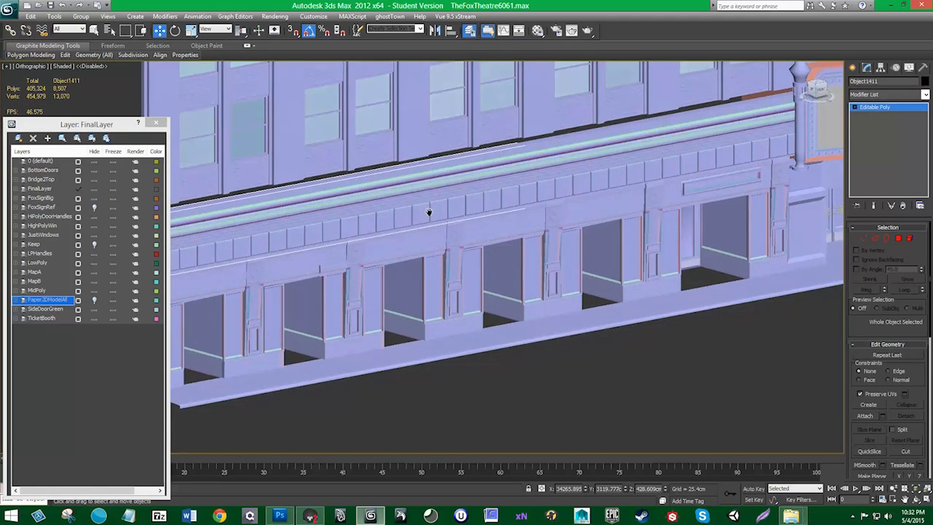
middle_drag(428, 212, 536, 215)
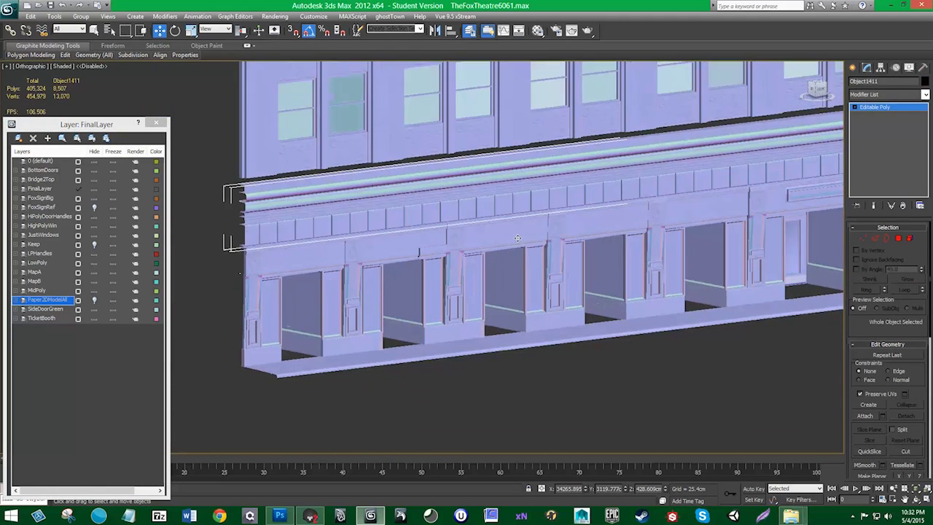
click(94, 264)
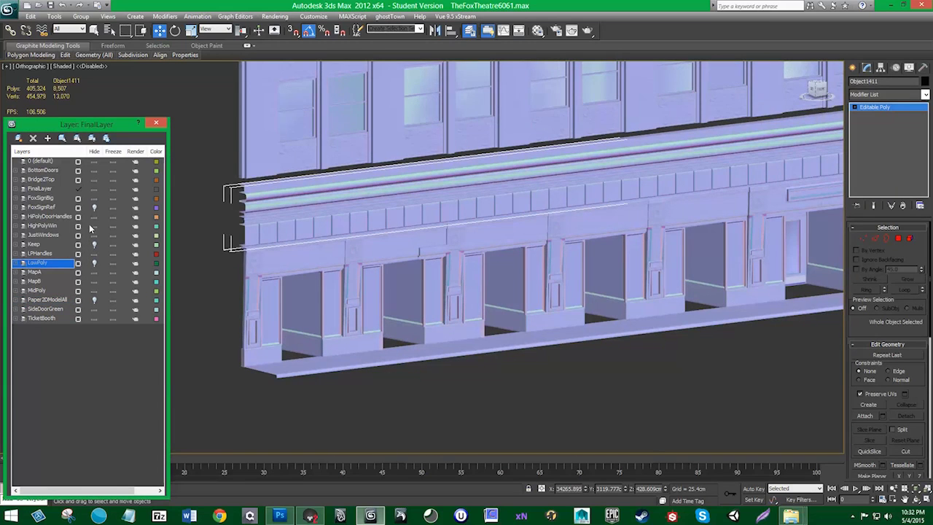
click(95, 235)
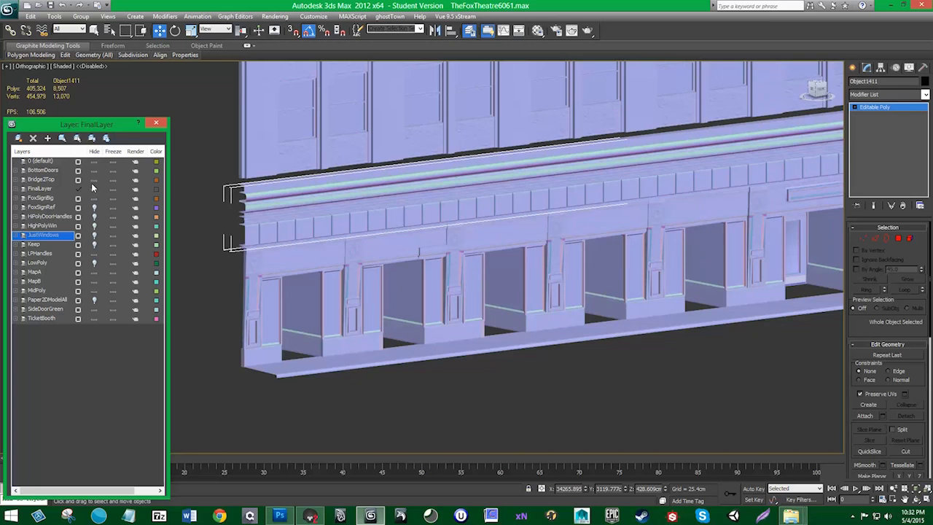
click(93, 253)
click(94, 291)
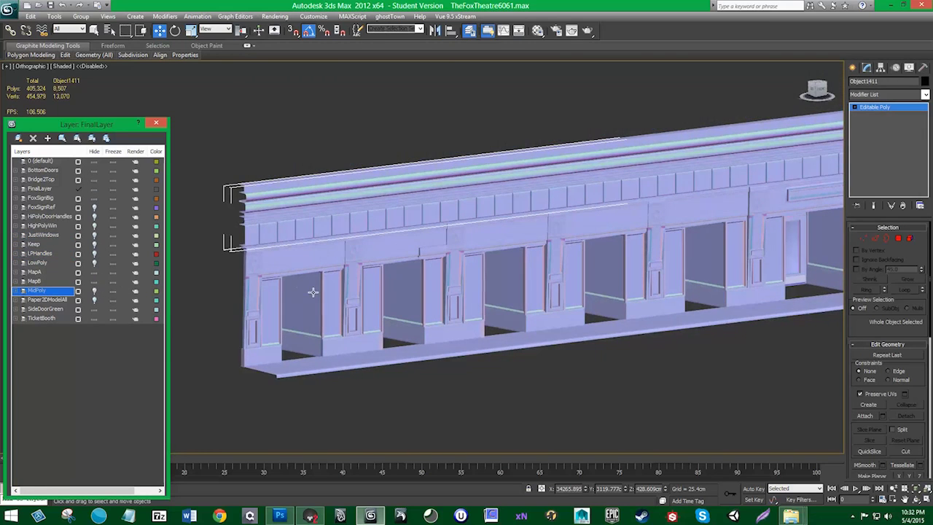
- Move the detached ornate panel block and window frame together to just above the facade's far end
scroll(313, 292, down, 4)
middle_drag(483, 335, 448, 330)
middle_drag(534, 348, 451, 250)
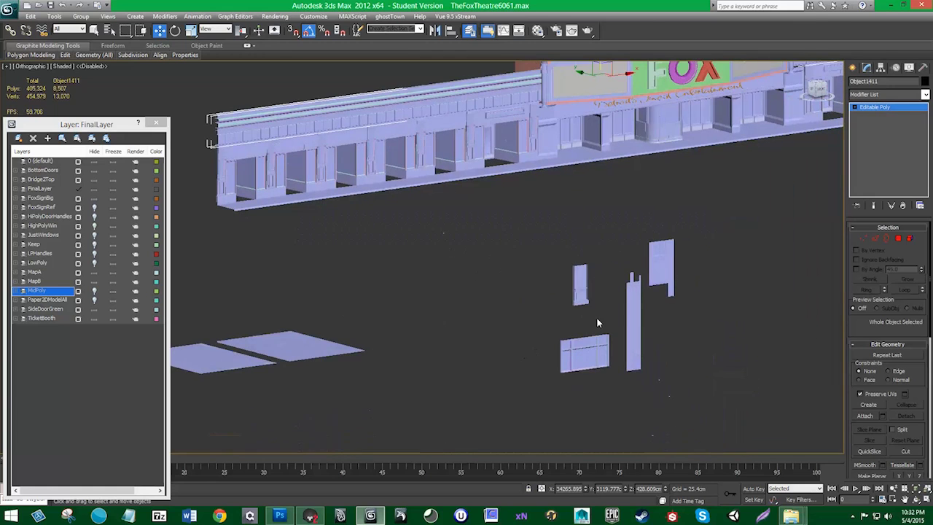
click(581, 288)
ctrl+click(584, 349)
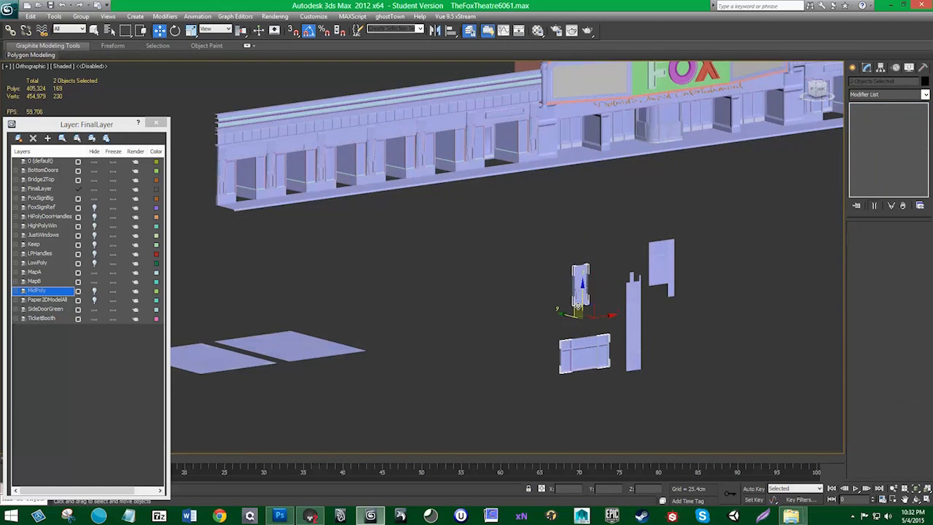
drag(589, 307, 258, 39)
- Snap the lower corner of the ornate panel block onto the top end corner of the cornice
middle_drag(277, 122, 363, 205)
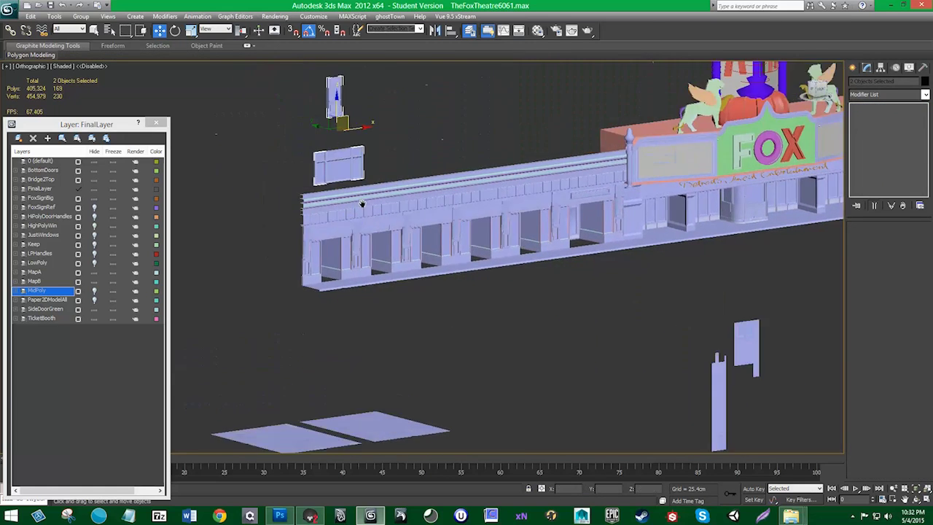
scroll(352, 170, up, 4)
scroll(262, 94, up, 2)
middle_drag(261, 93, 404, 214)
middle_drag(364, 84, 368, 141)
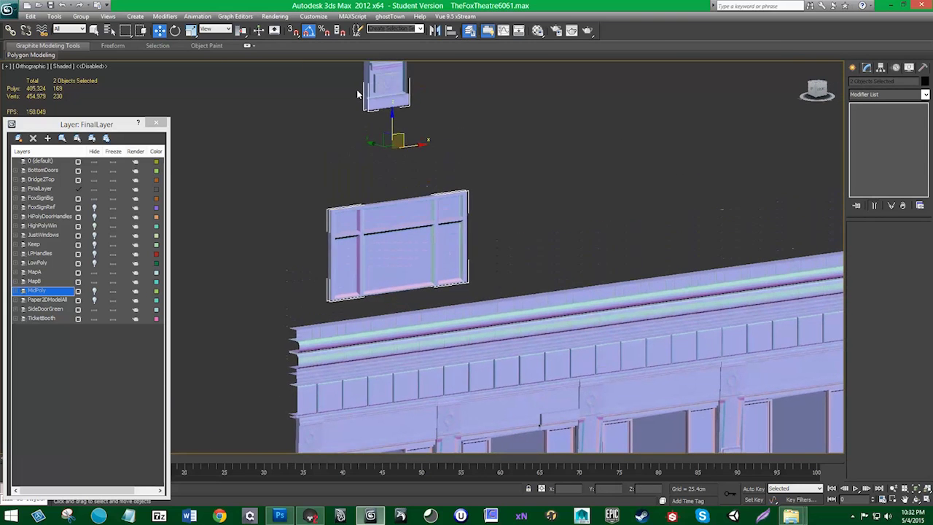
click(357, 88)
click(382, 97)
key(s)
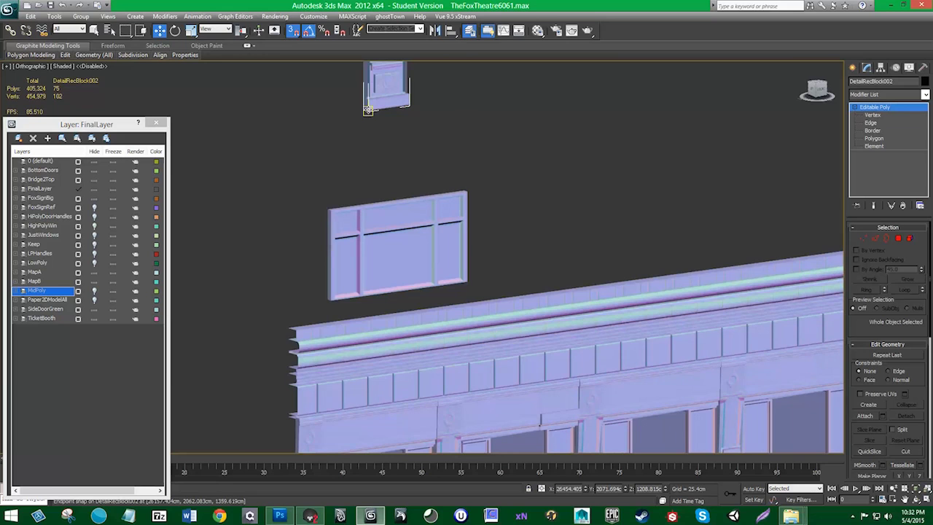
drag(368, 110, 298, 330)
alt+middle_drag(299, 329, 341, 323)
middle_drag(341, 322, 364, 267)
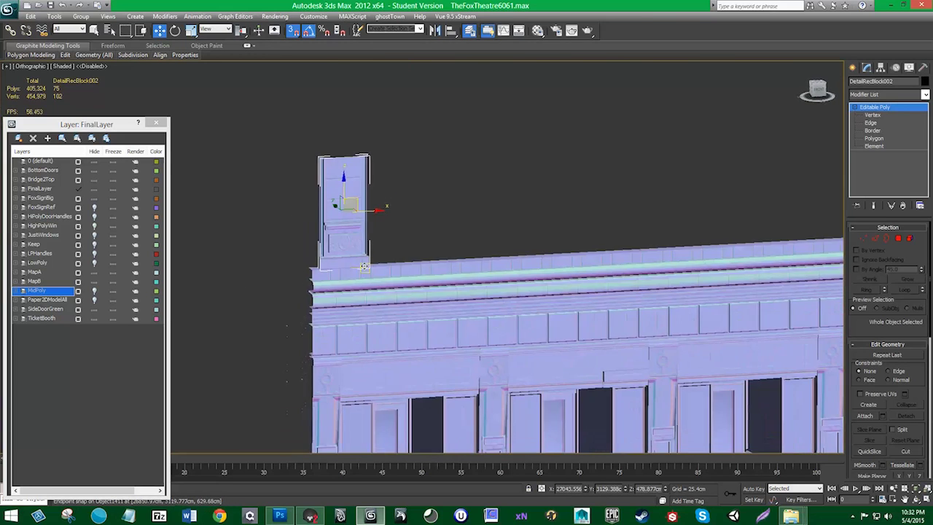
- Lower the ornate panel block over the cornice's top ledge and slide it along X toward the cornice's end
scroll(364, 267, up, 4)
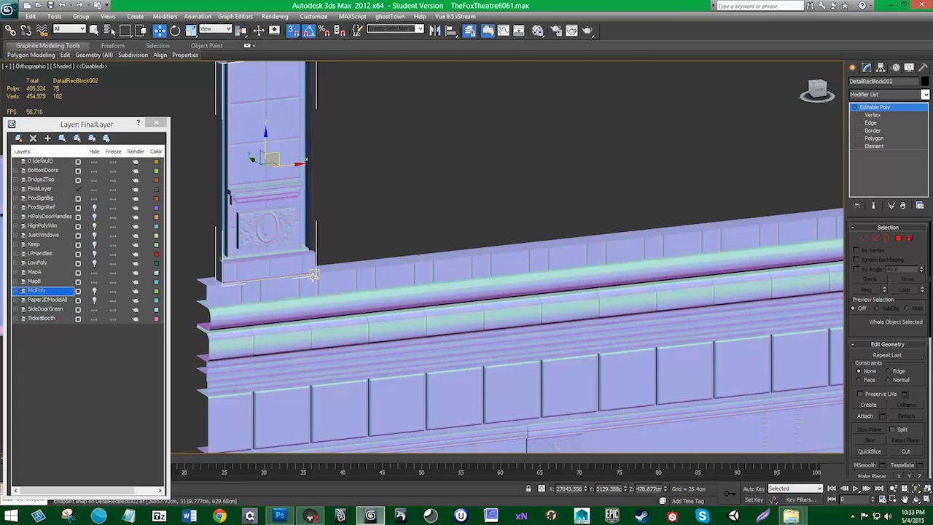
drag(313, 275, 313, 294)
key(ctrl+z)
key(ctrl+z)
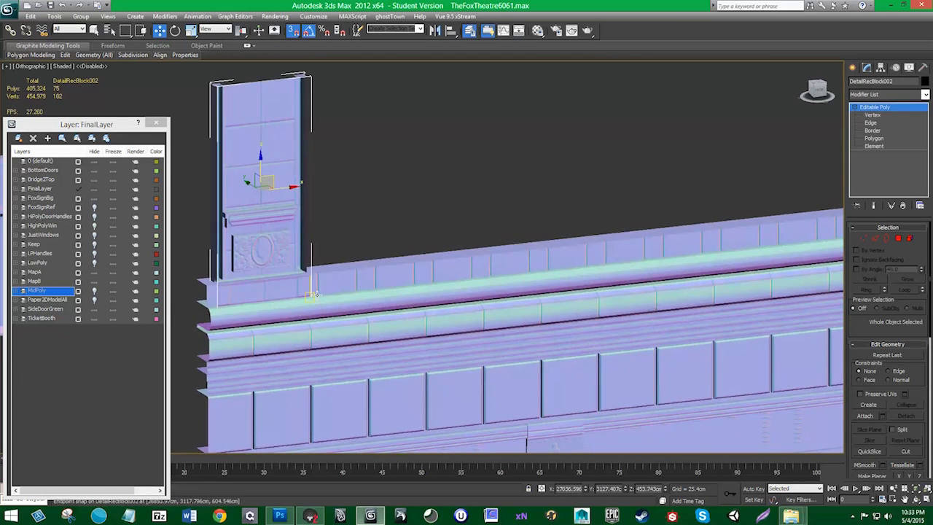
alt+middle_drag(312, 321, 275, 322)
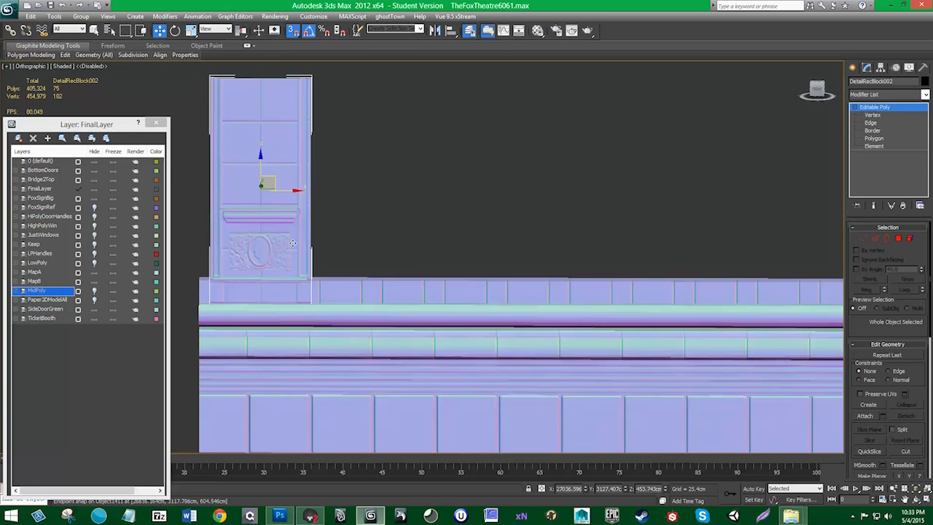
drag(296, 190, 284, 194)
click(379, 247)
- Snap the window frame's lower corner onto the cornice ledge beside the ornate panel block
alt+middle_drag(309, 279, 457, 273)
scroll(465, 290, down, 3)
click(216, 267)
scroll(283, 296, down, 3)
middle_drag(254, 294, 262, 325)
key(s)
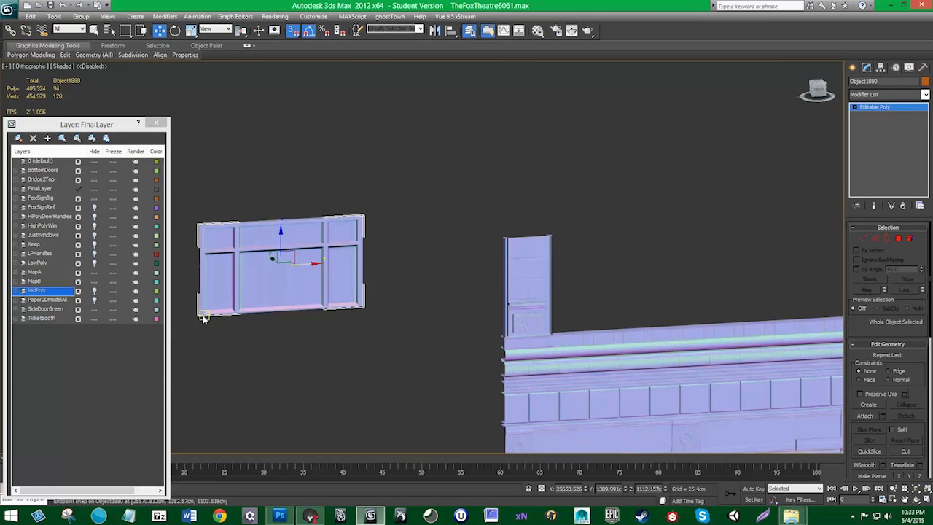
drag(199, 315, 542, 330)
- Move the window frame freely away from the ornate panel block and snap its lower corner back against the block
scroll(542, 330, up, 8)
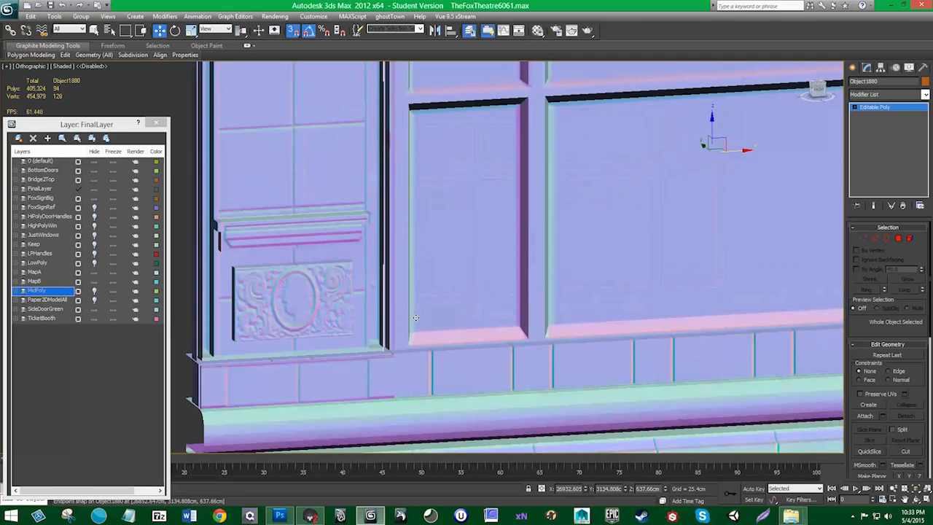
key(s)
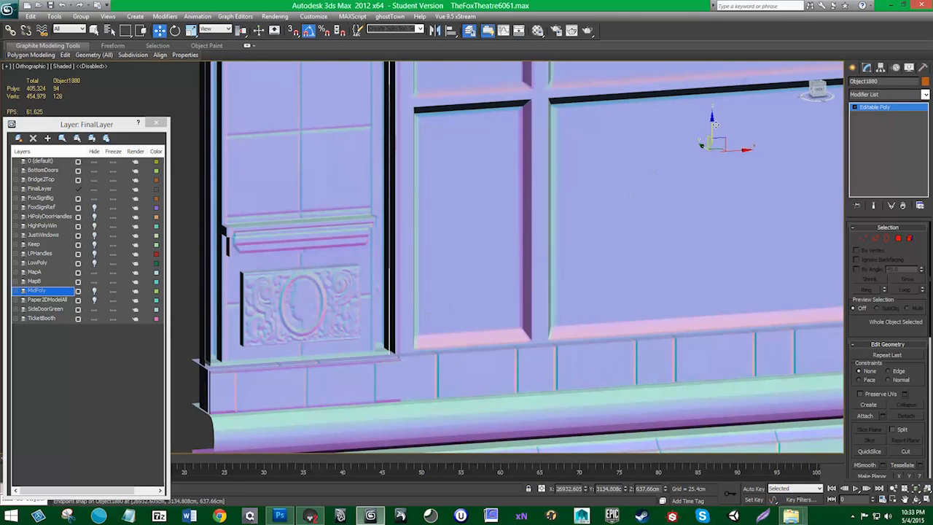
drag(714, 123, 754, 139)
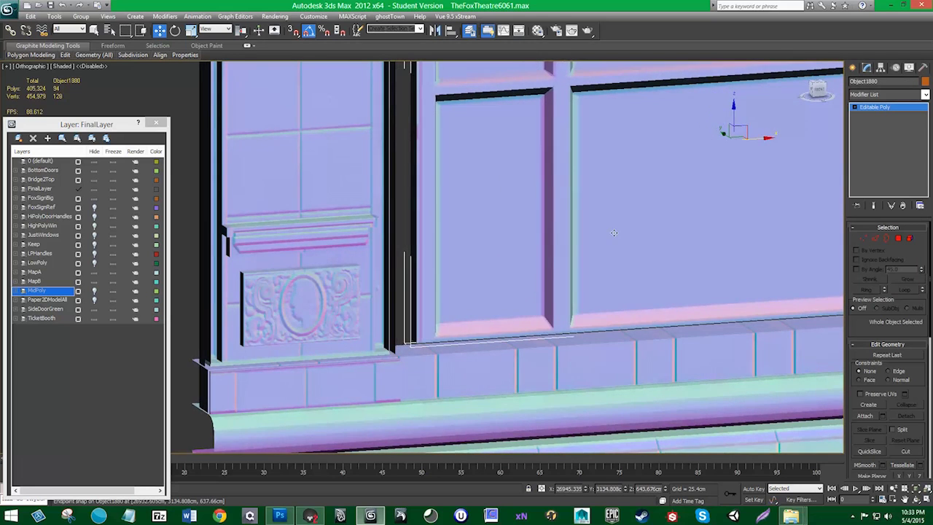
alt+middle_drag(484, 342, 437, 347)
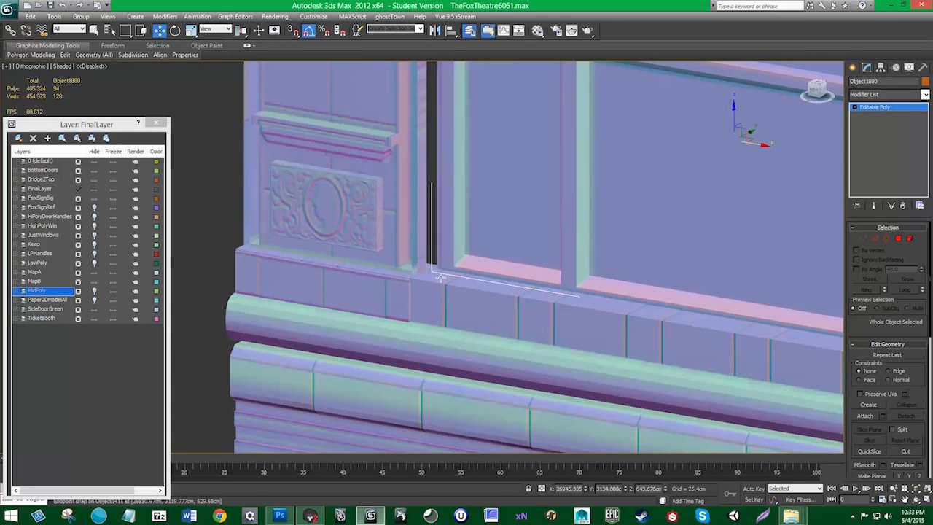
key(s)
drag(436, 269, 412, 283)
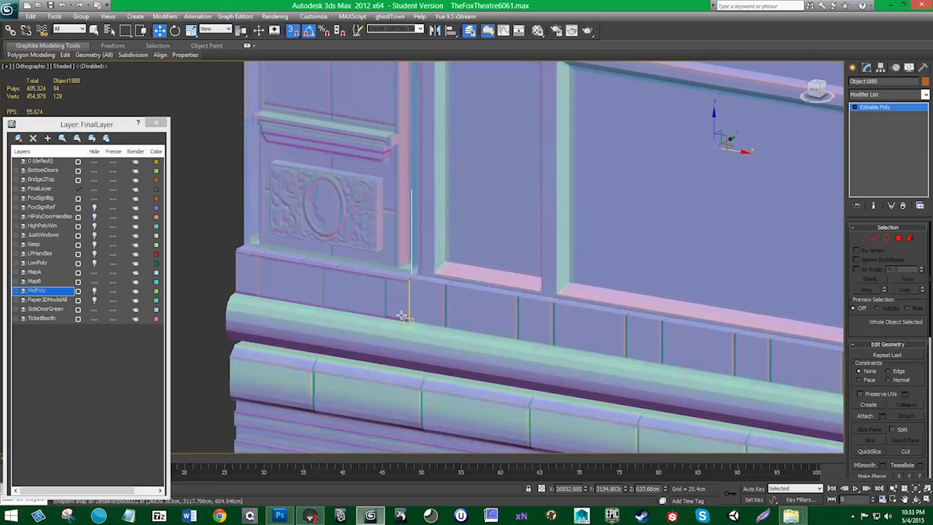
- Examine the joint between the window frame, ornate panel block and cornice from the front and from behind
alt+middle_drag(404, 317, 288, 246)
scroll(425, 316, down, 5)
scroll(531, 359, up, 5)
scroll(306, 253, down, 5)
alt+middle_drag(391, 308, 446, 288)
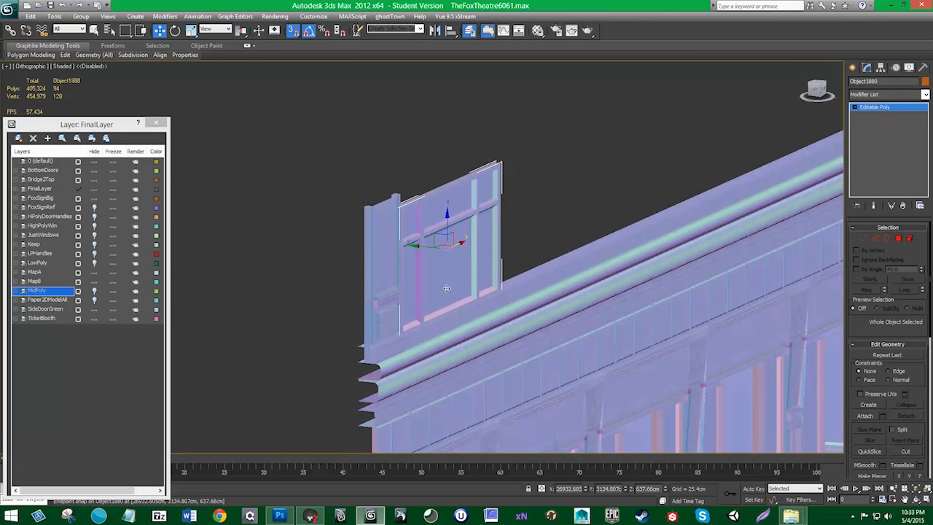
scroll(447, 288, up, 4)
alt+middle_drag(428, 385, 533, 331)
scroll(533, 331, up, 5)
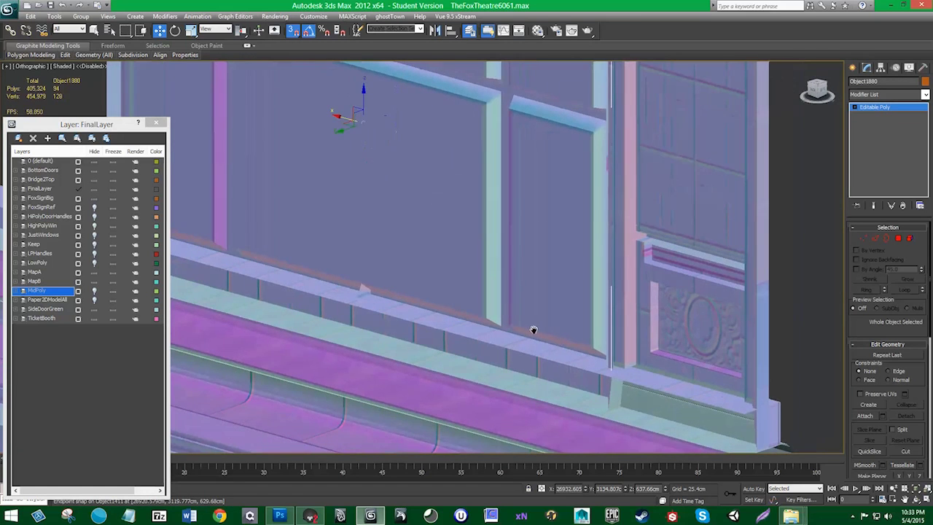
- With snapping off, slide the window frame along X away from the ornate panel block and nudge it slightly upward
key(s)
drag(339, 133, 315, 145)
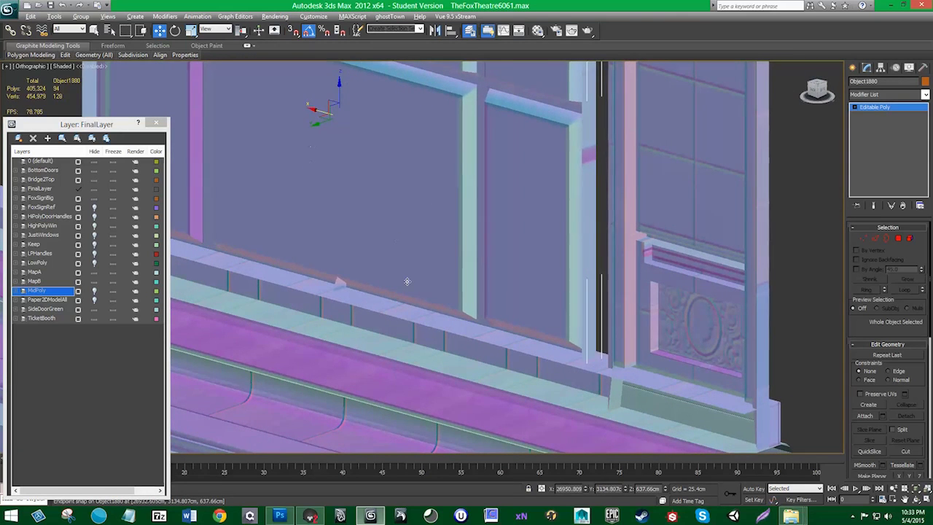
alt+middle_drag(407, 281, 552, 317)
key(s)
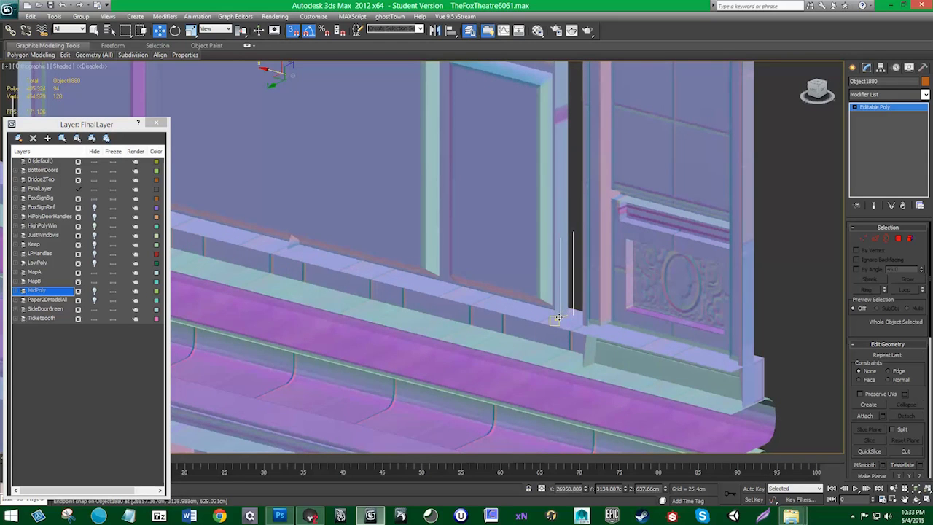
drag(536, 270, 536, 264)
middle_drag(328, 194, 333, 214)
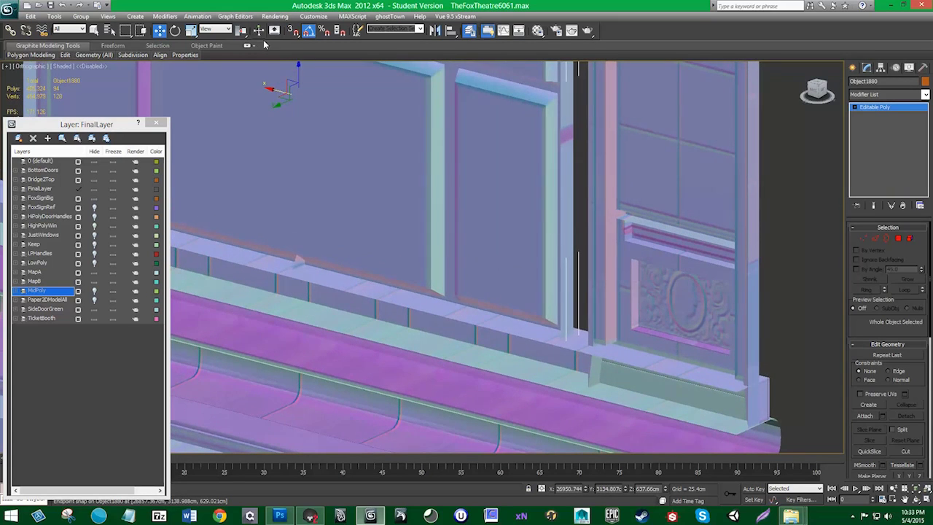
drag(300, 76, 300, 68)
- Snap the window frame's lower corner back onto the cornice ledge against the ornate panel block
mouse_move(574, 338)
alt+middle_down()
mouse_move(563, 309)
mouse_move(580, 318)
alt+middle_up()
key(s)
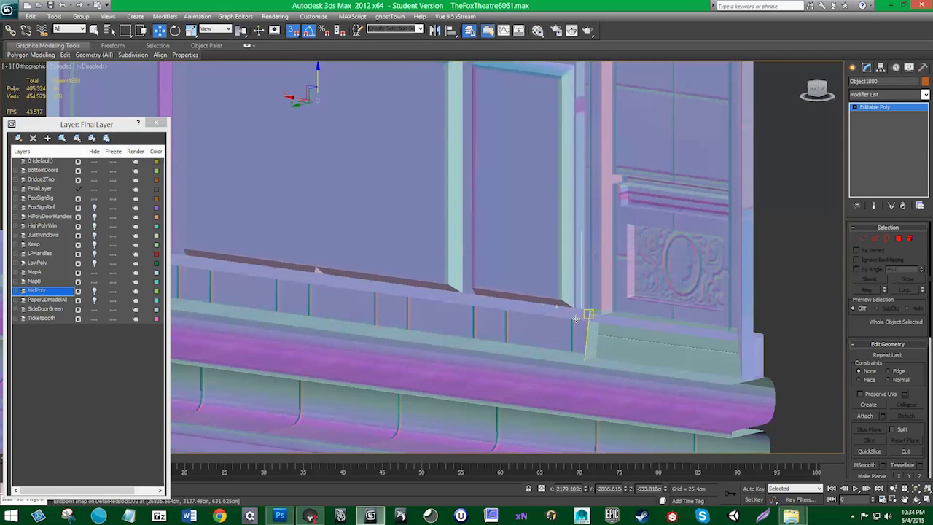
drag(580, 319, 589, 314)
- Inspect the placed ornate panel block and window frame from several angles, out to the whole cornice and door row
alt+middle_drag(625, 327, 608, 252)
alt+middle_drag(547, 235, 500, 269)
scroll(499, 266, down, 4)
alt+middle_drag(545, 234, 510, 225)
scroll(511, 224, down, 2)
alt+middle_drag(481, 277, 492, 277)
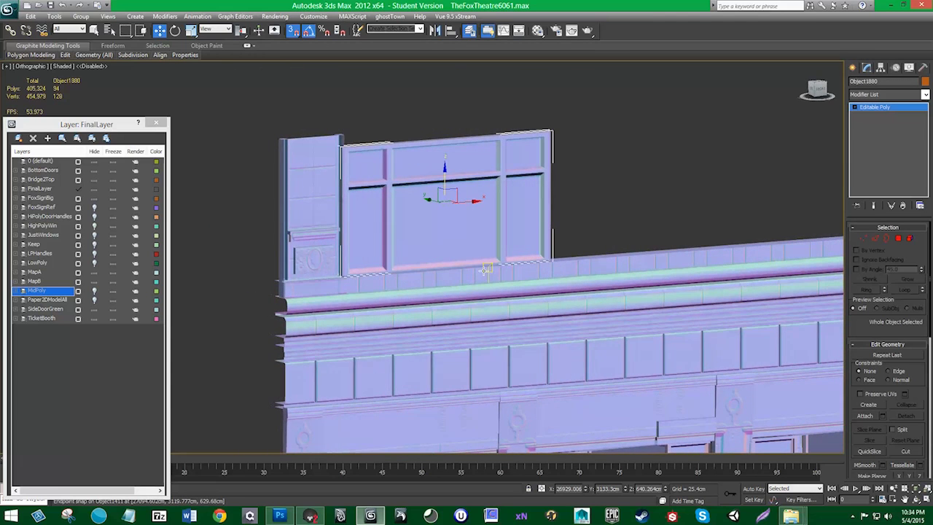
scroll(466, 274, down, 2)
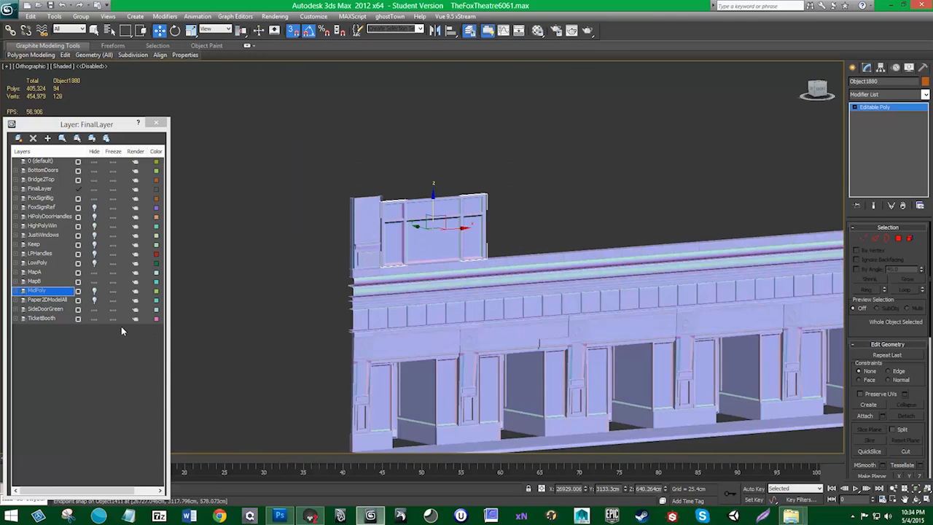
- Show the Paper2DModelAll layer to compare the assembled pieces with the full building facade, and hide the layer again
click(94, 300)
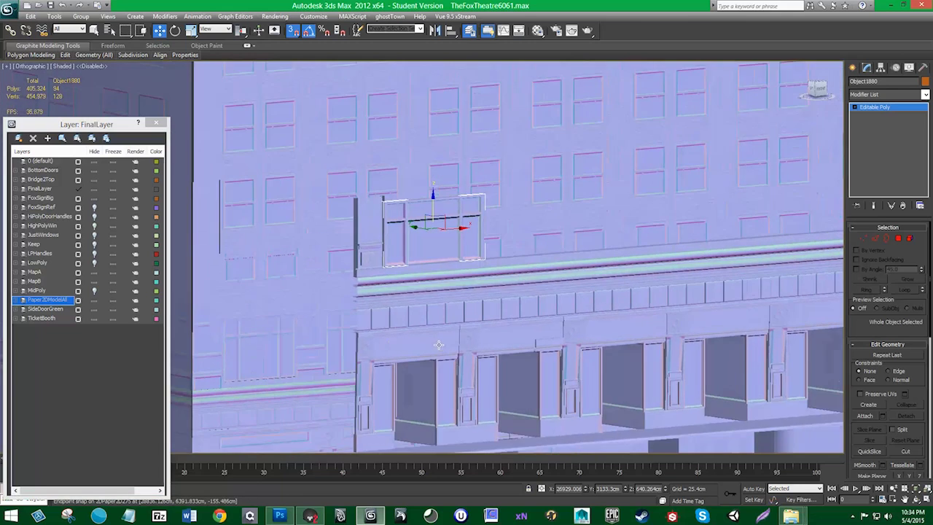
middle_drag(437, 344, 544, 272)
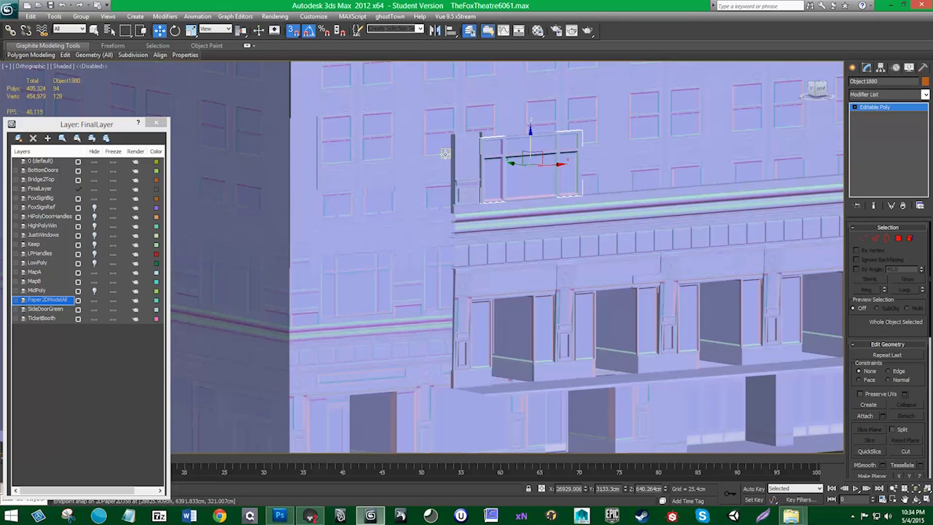
alt+middle_drag(445, 153, 455, 141)
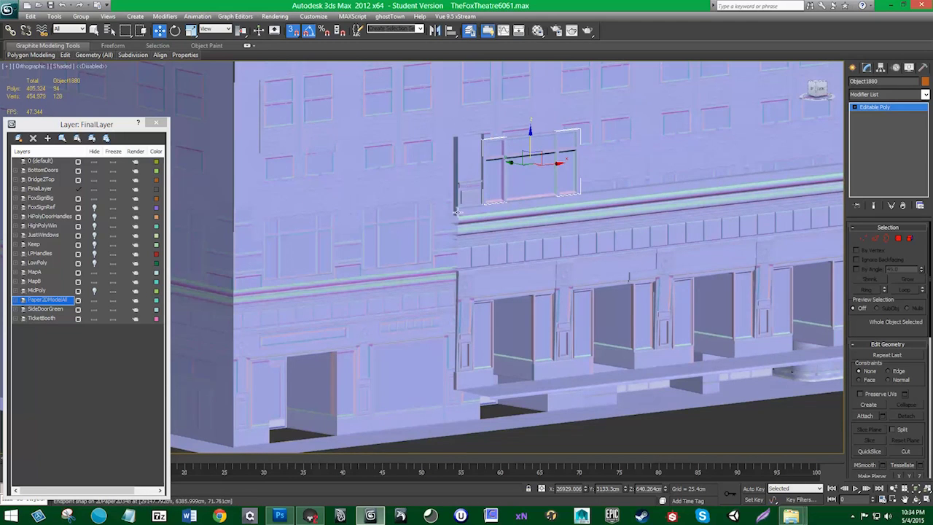
scroll(450, 232, down, 2)
middle_drag(509, 315, 398, 167)
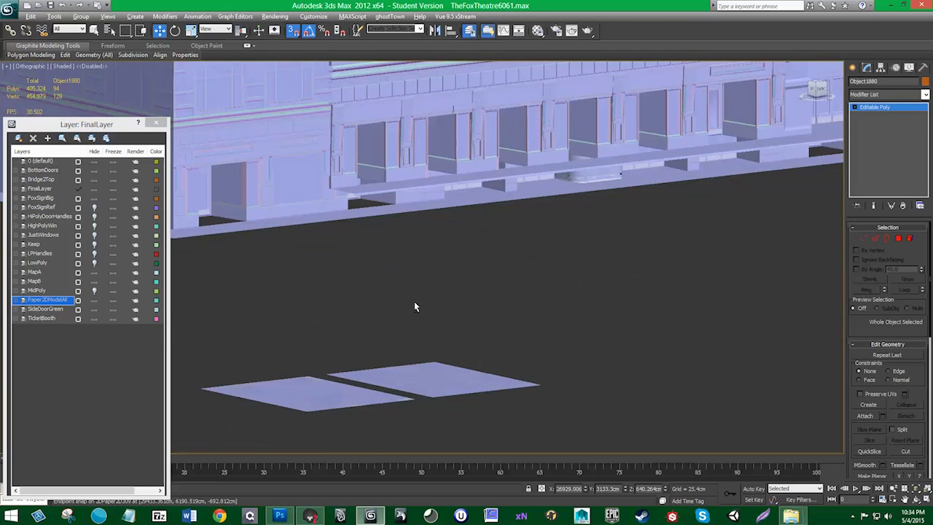
alt+middle_drag(415, 303, 357, 243)
click(94, 299)
- Select the ArtDecoTopRight001 panel in the loose modular pieces and frame it in the Front view
scroll(357, 244, down, 4)
scroll(656, 307, up, 2)
alt+middle_drag(563, 273, 520, 267)
scroll(520, 267, up, 3)
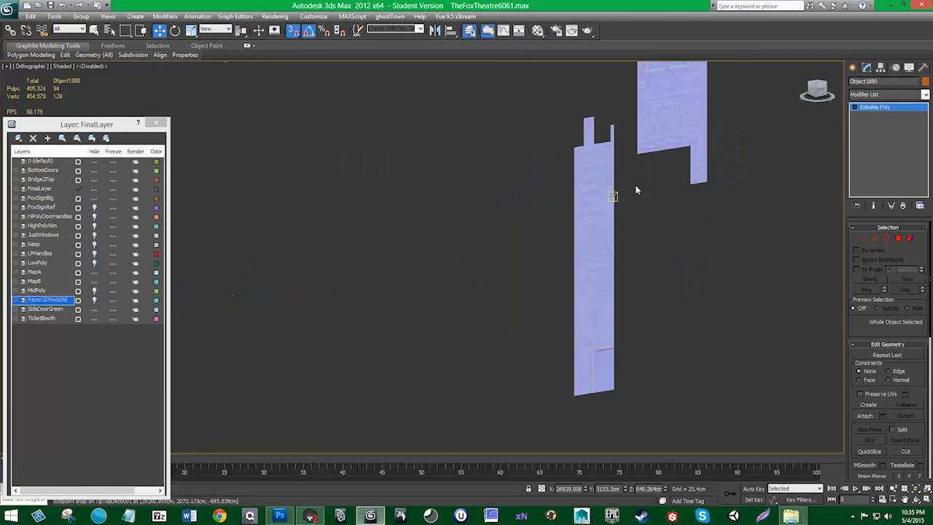
click(674, 172)
key(f)
key(z)
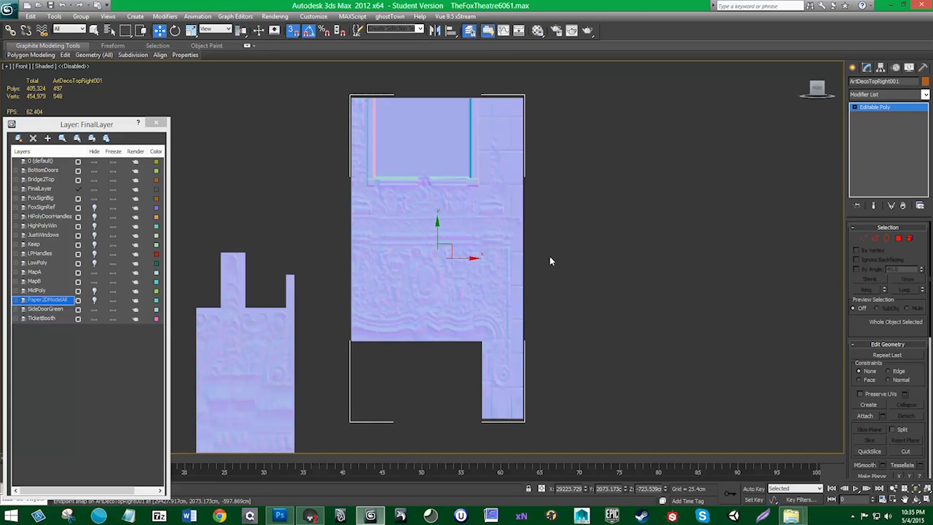
- Display edged faces in the Front view and isolate the ArtDecoTopRight001 panel
click(38, 66)
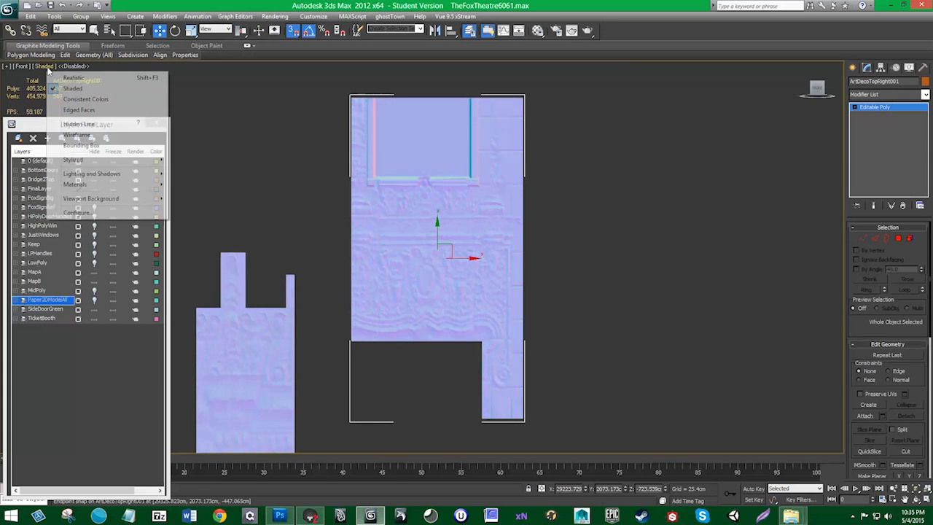
click(81, 110)
right_click(394, 188)
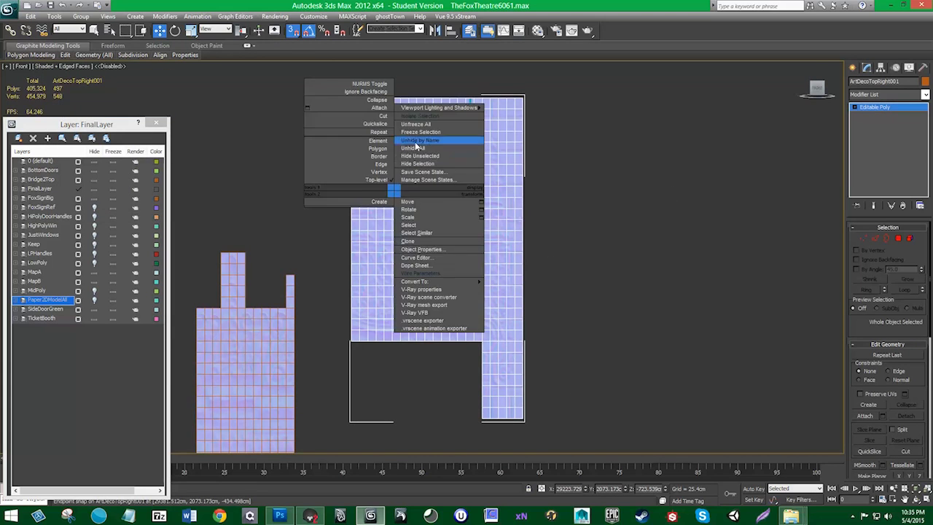
click(434, 116)
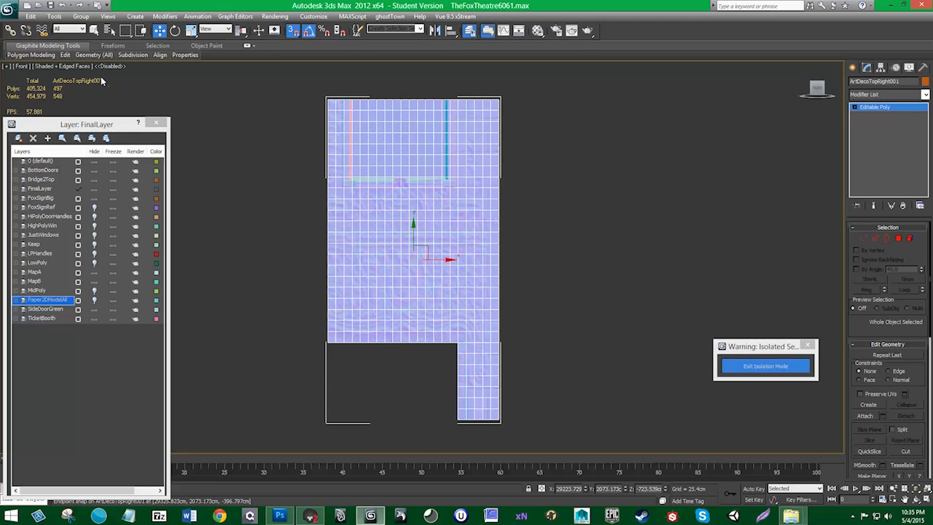
- Turn off edged faces to view the isolated panel's shaded relief detail, and reselect the panel
click(76, 73)
click(72, 67)
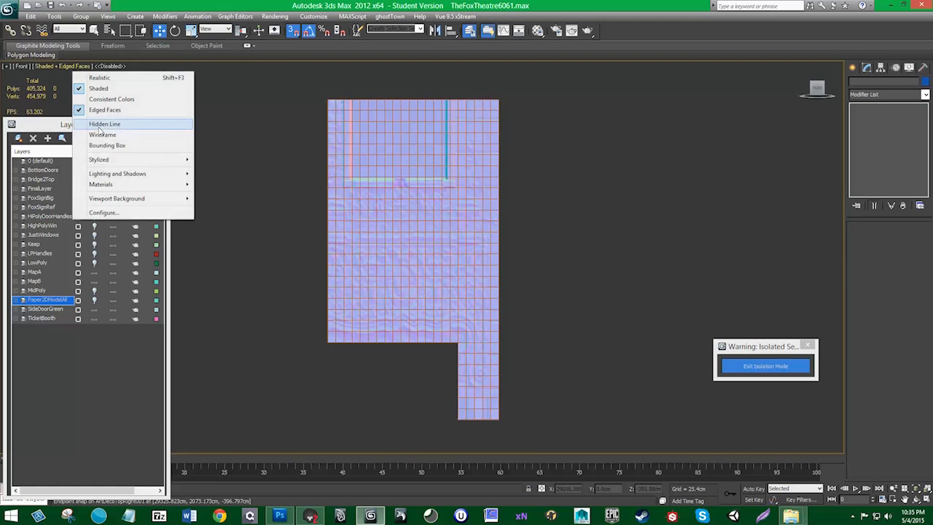
click(80, 109)
scroll(393, 219, up, 3)
scroll(392, 219, down, 2)
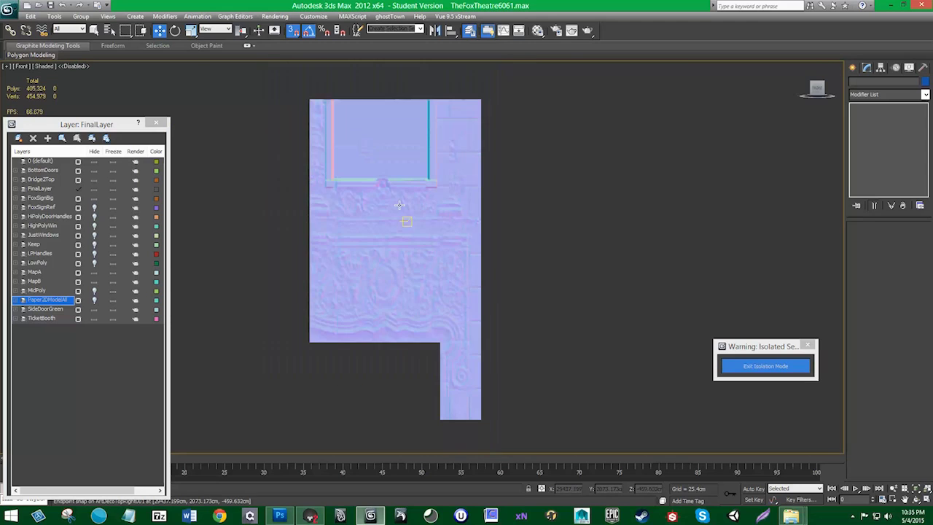
click(388, 142)
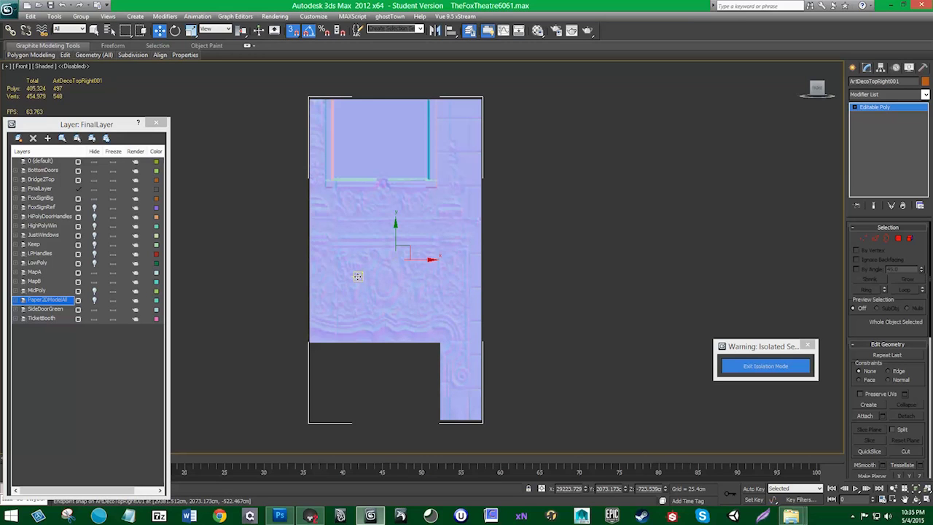
- Switch to File Explorer's Reference folder, study the ornament in photo DSC00316.JPG, and return to 3ds Max
click(794, 518)
click(763, 466)
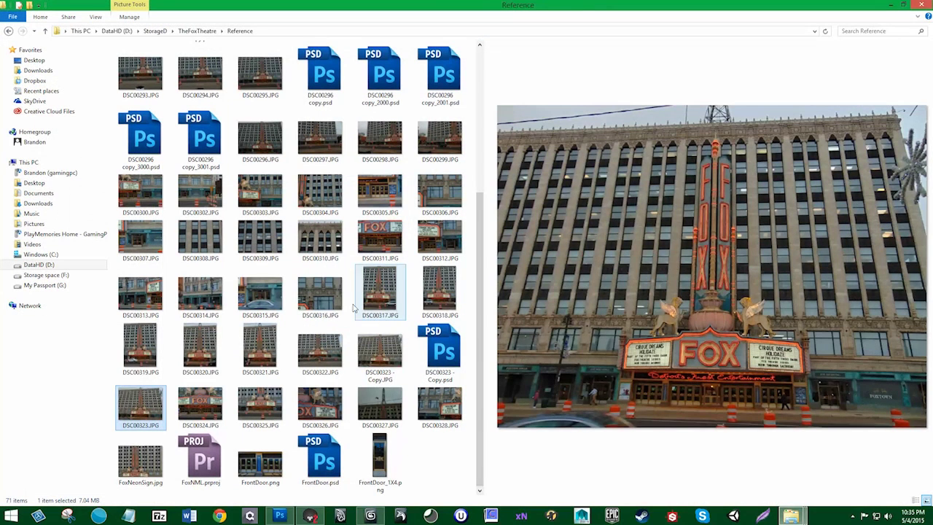
click(318, 292)
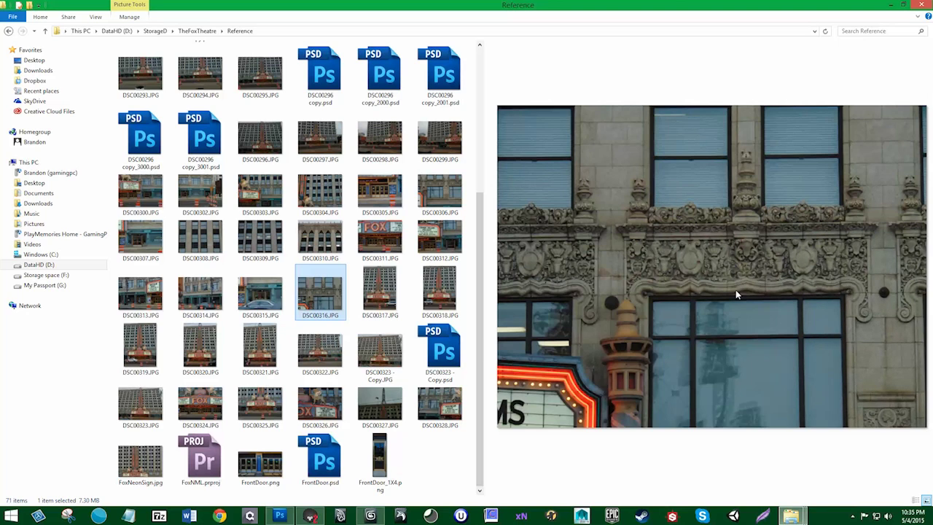
drag(605, 4, 485, 5)
click(891, 7)
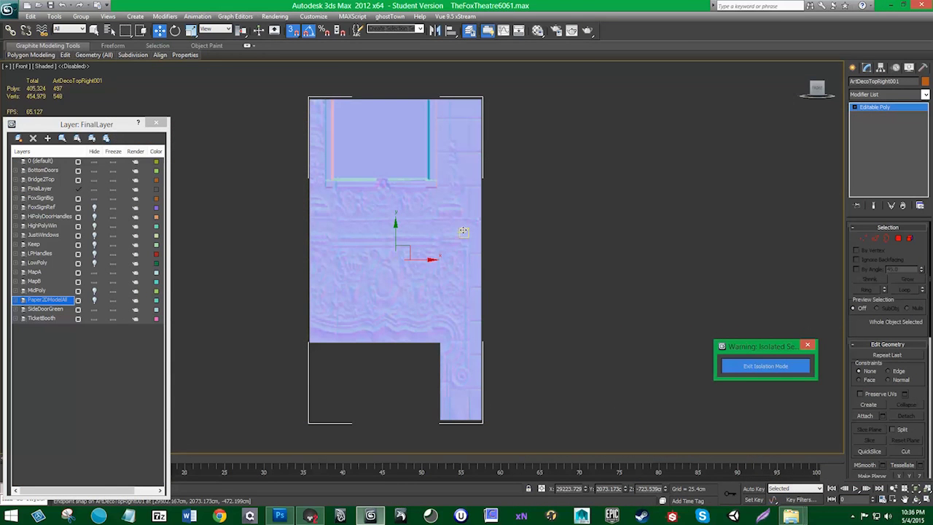
- Turn edged faces back on for the isolated ArtDecoTopRight001 panel
middle_drag(482, 232, 478, 230)
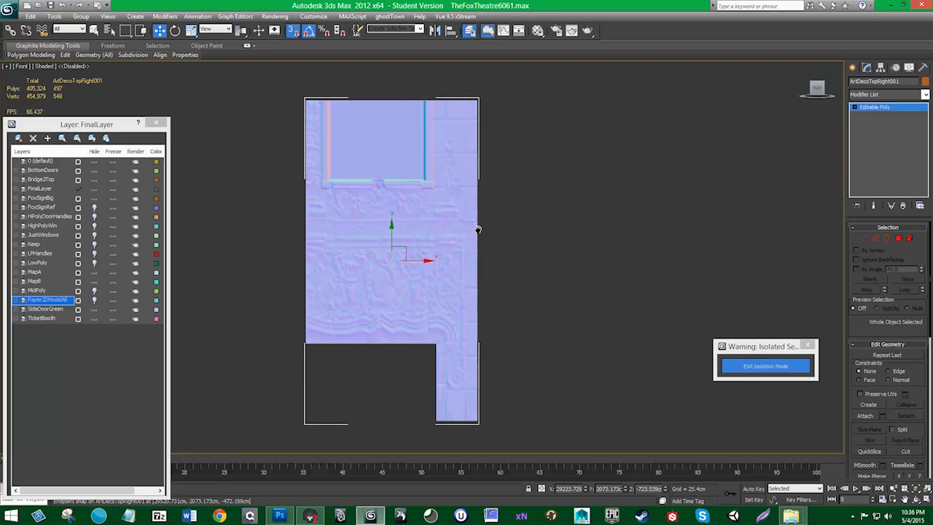
click(48, 66)
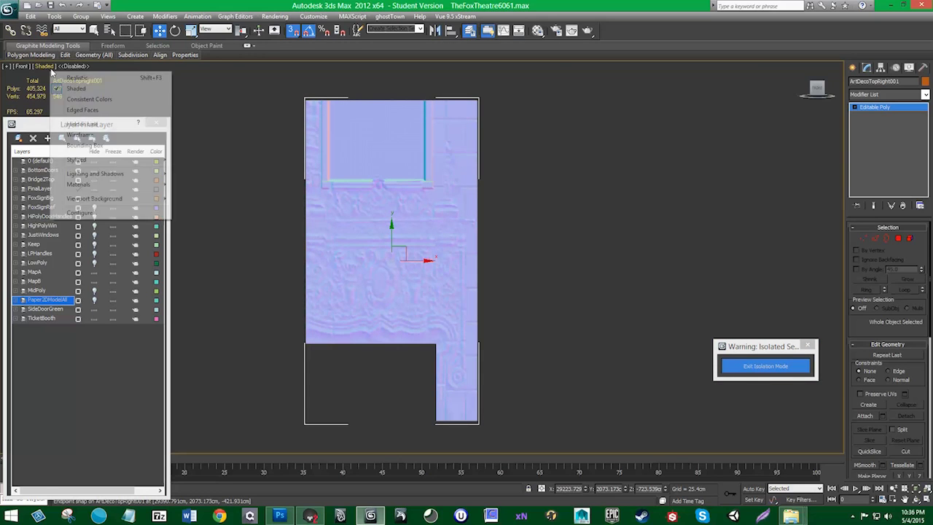
click(82, 111)
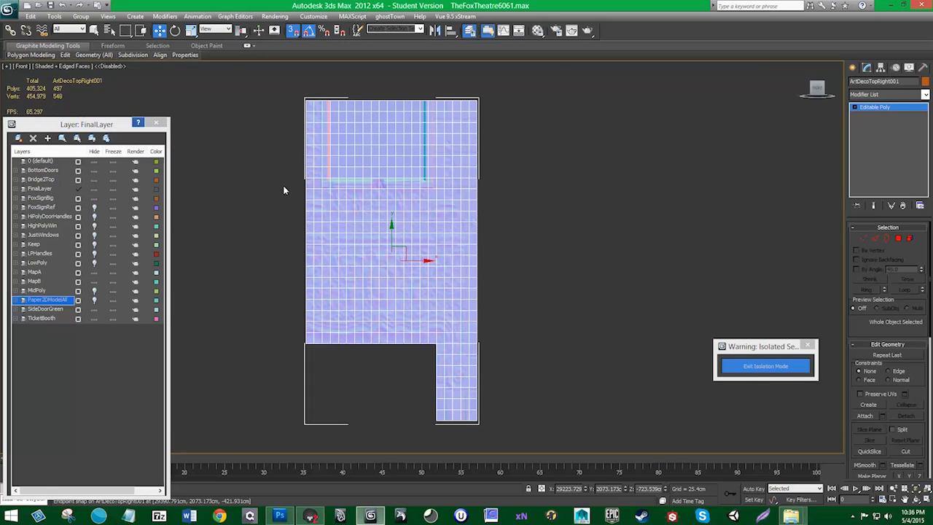
- Try removing the grid edges inside the panel's window area, undo the removal and clear the edge selection
click(878, 241)
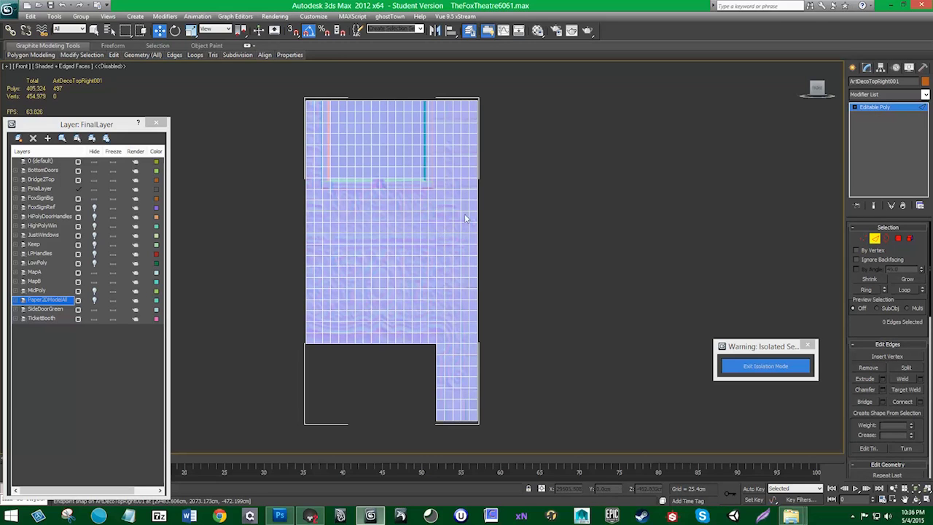
drag(332, 100, 421, 177)
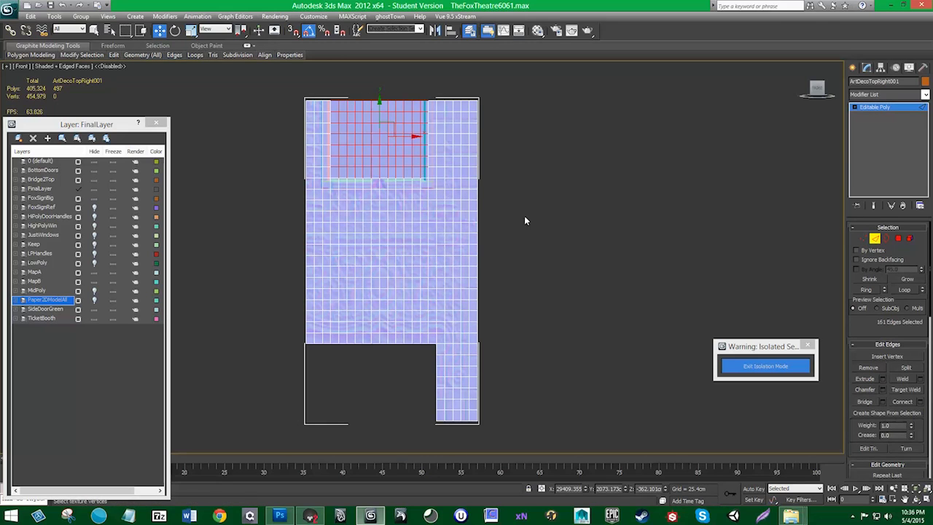
click(872, 368)
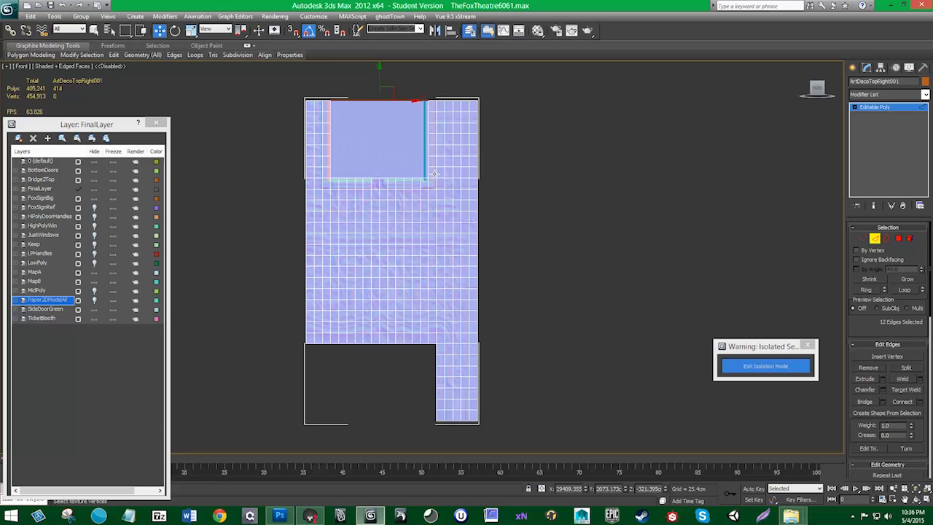
key(ctrl+z)
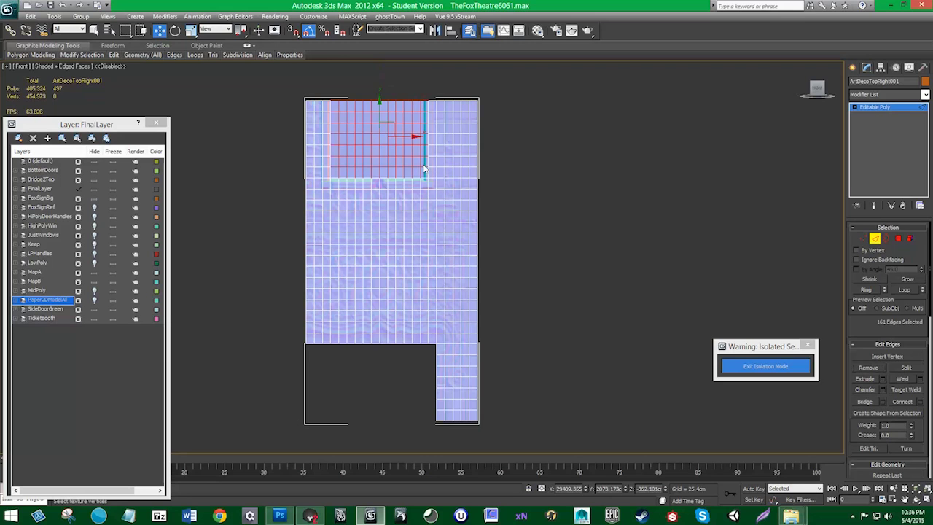
click(433, 184)
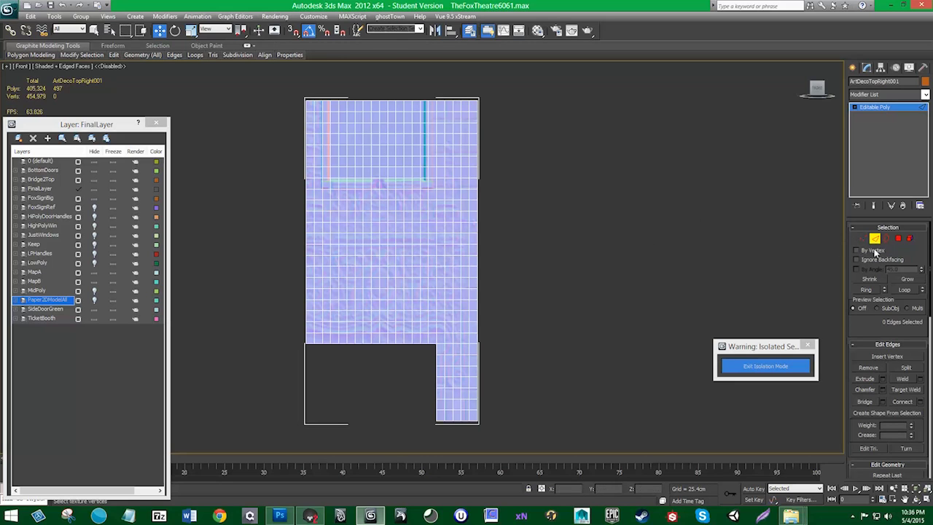
- Enable Preserve UVs and raise the middle vertex on the window area's lower edge by about 5 cm
key(1)
click(379, 178)
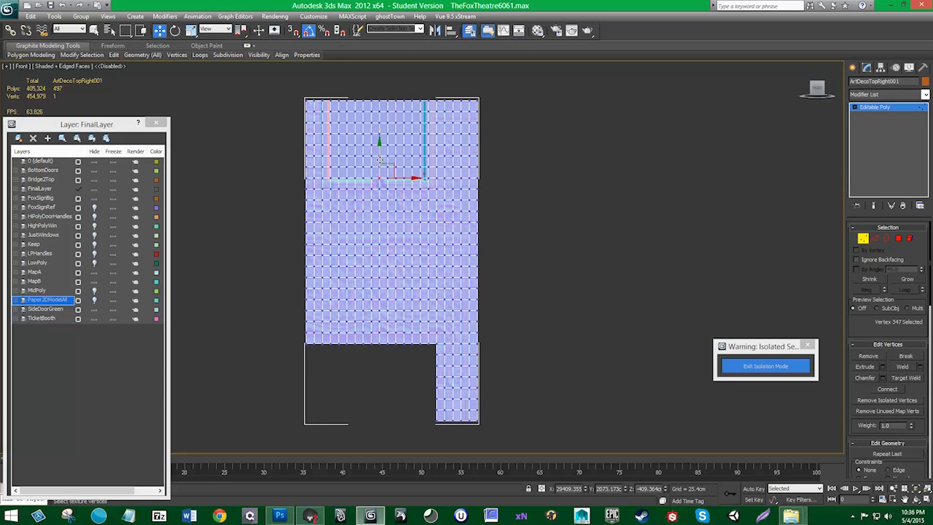
drag(379, 159, 380, 153)
scroll(866, 386, down, 2)
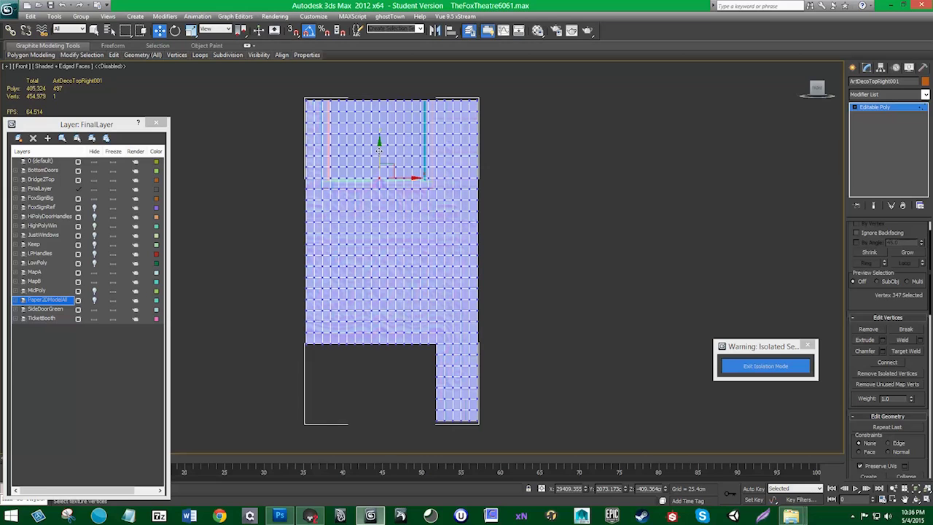
drag(378, 151, 379, 140)
- Raise a single grid vertex in the stone strip beside the window area by about 3 cm
scroll(393, 209, up, 3)
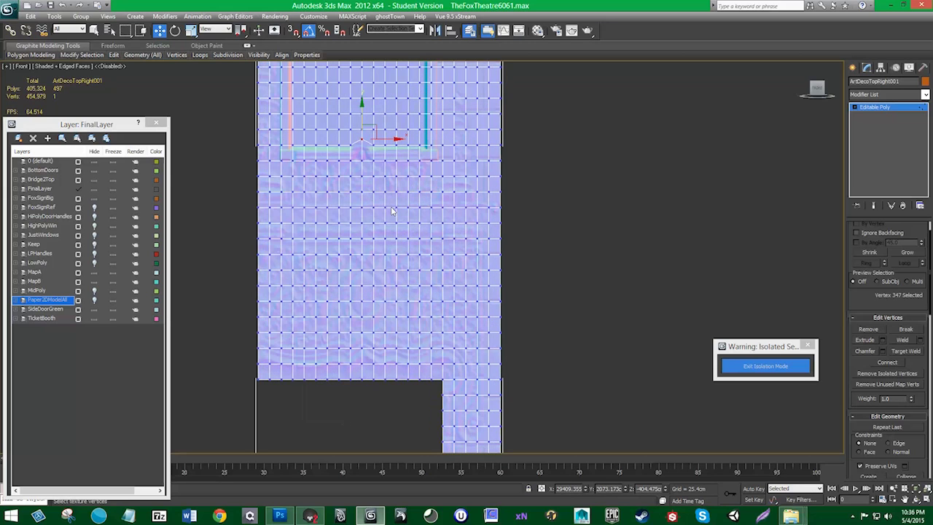
middle_drag(481, 166, 473, 217)
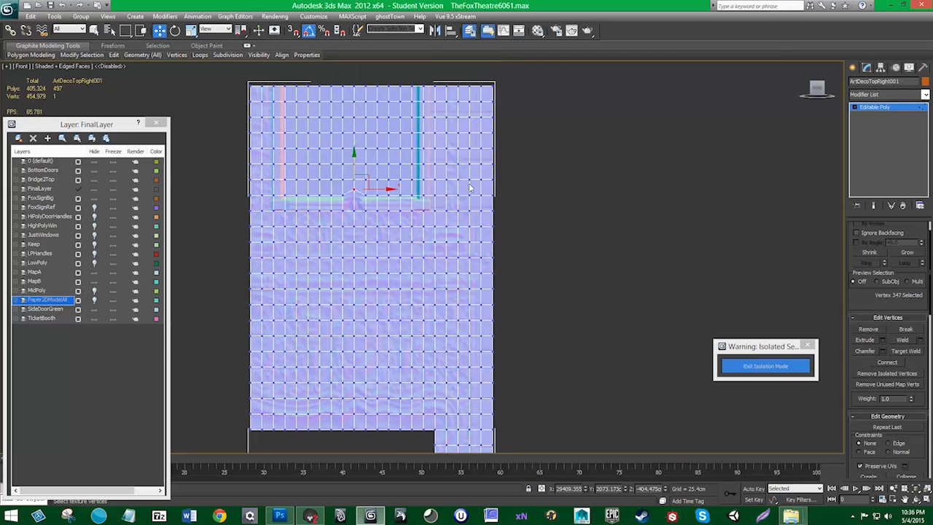
click(445, 133)
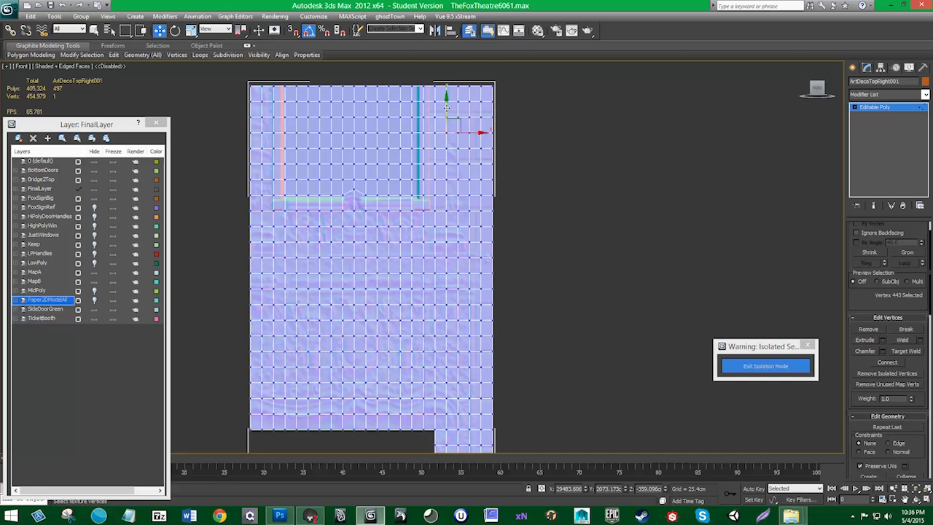
drag(447, 108, 447, 105)
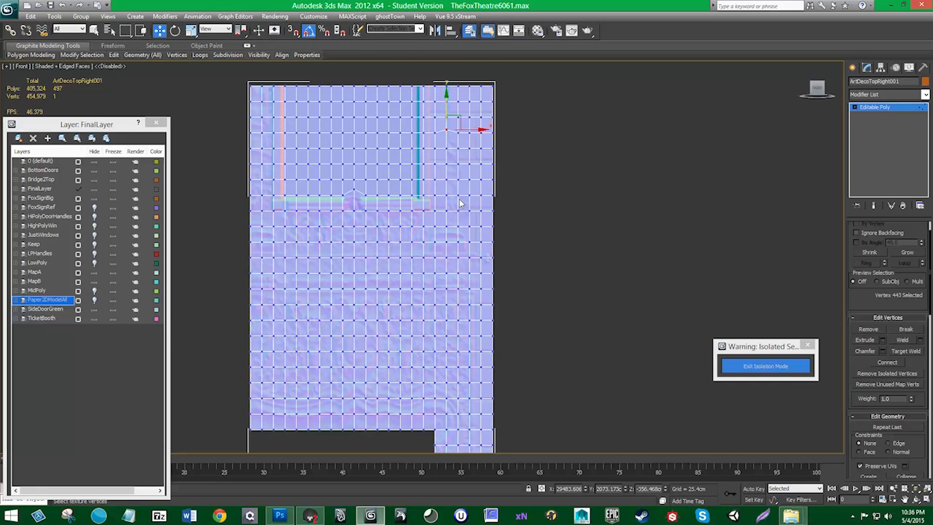
- Undo the last vertex move and raise the neighbouring vertex on the same grid row in the stone strip beside the window area
key(ctrl+z)
click(459, 134)
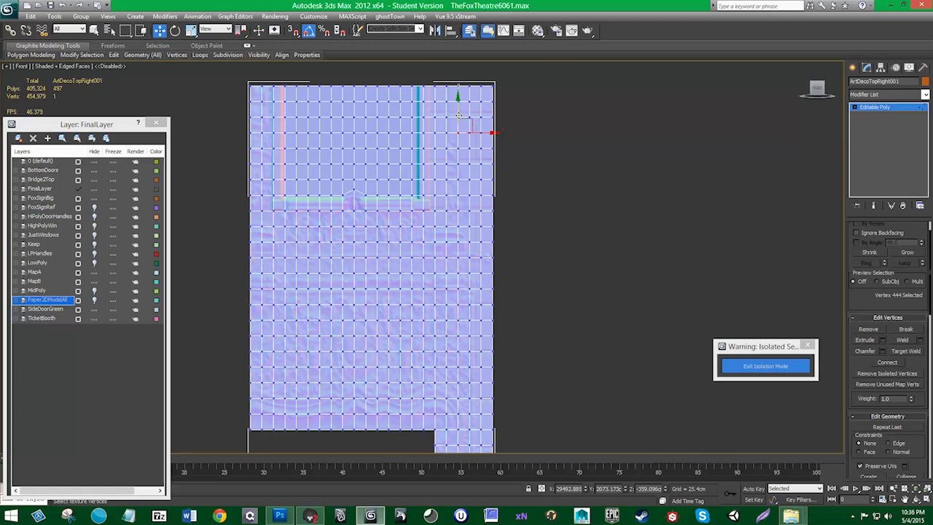
drag(458, 115, 459, 108)
- Shift the stone strip's three upper inner vertex columns left by about 4 to 5 cm, and shift the three vertices beneath them left
drag(443, 76, 455, 256)
drag(475, 171, 470, 172)
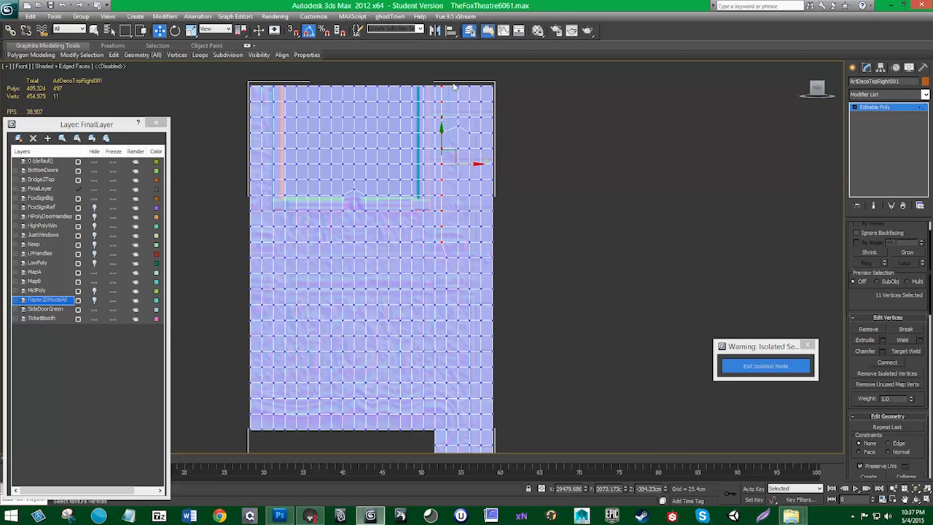
drag(466, 219, 472, 234)
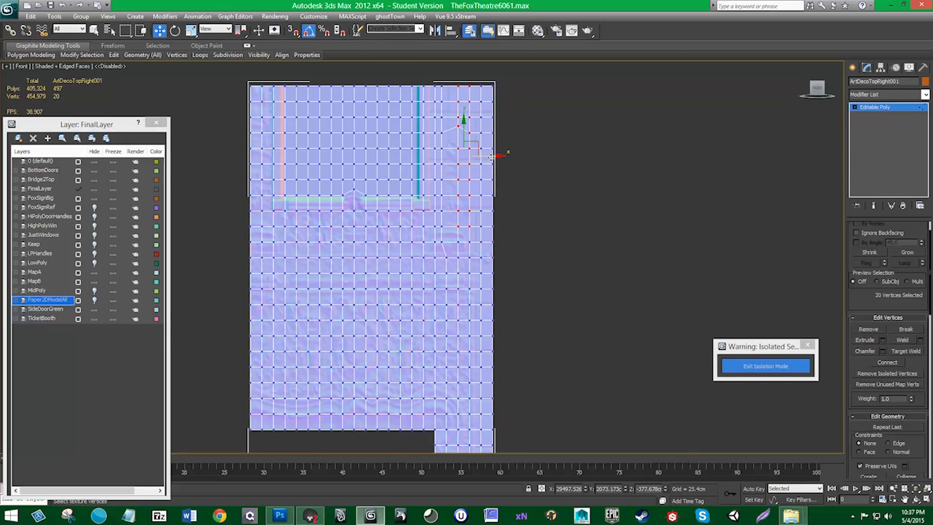
drag(490, 156, 477, 155)
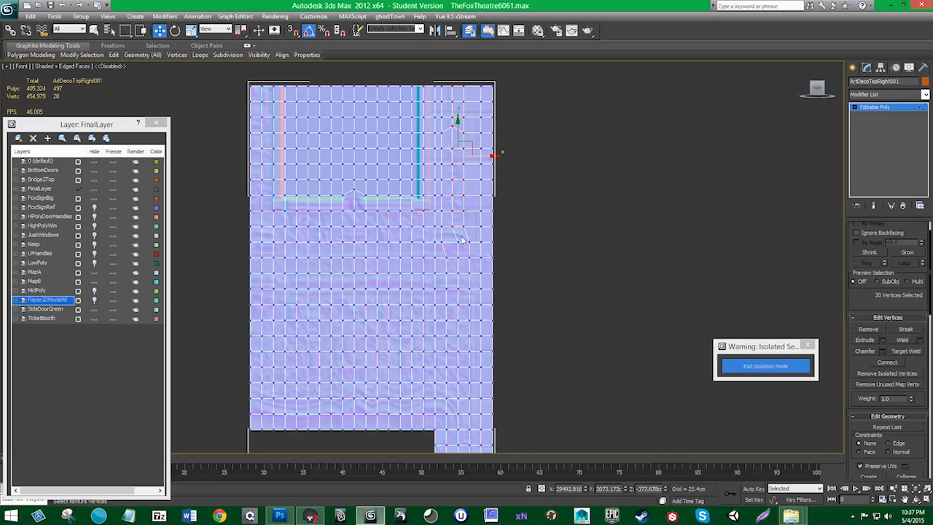
click(462, 241)
mouse_move(493, 242)
mouse_down()
mouse_move(446, 254)
mouse_move(485, 258)
mouse_up()
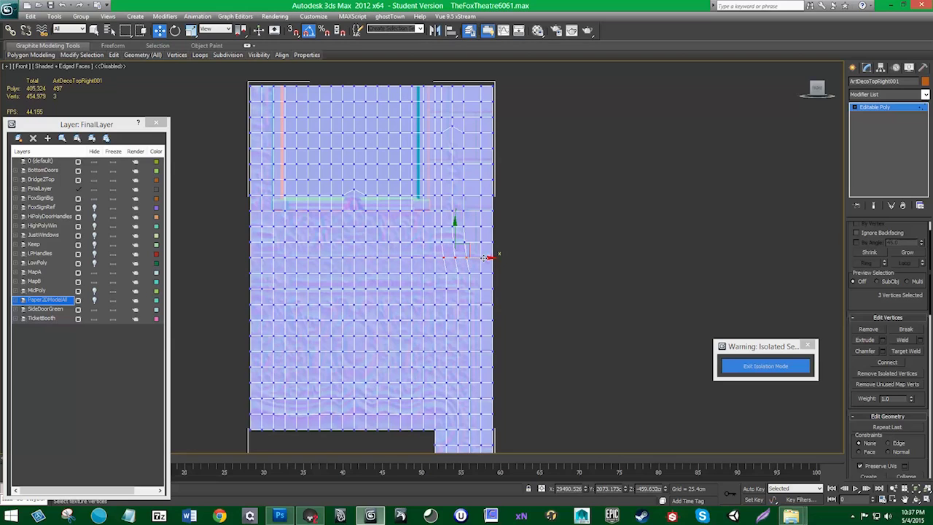
- Lower the grid row crossing the stone strip's raised peak across the full panel width, and lower the peak vertex
drag(510, 140, 224, 130)
click(452, 126)
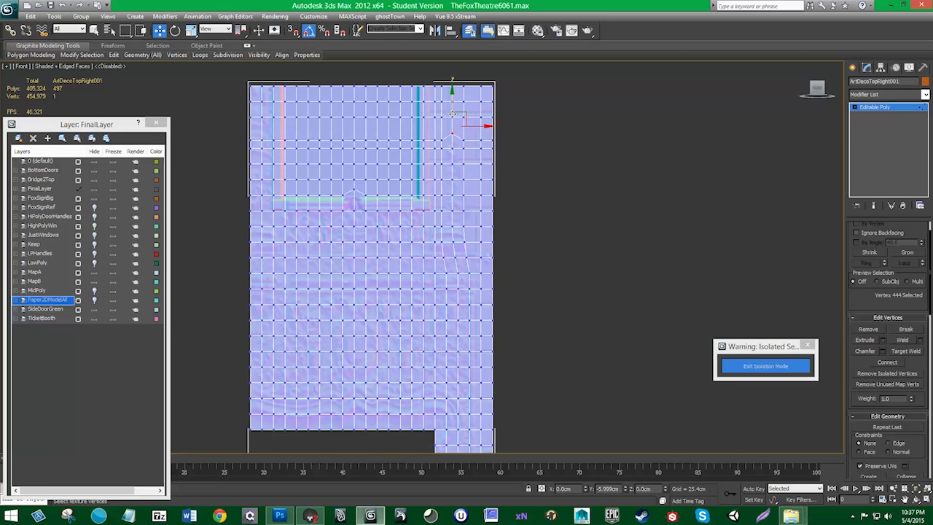
drag(451, 108, 453, 118)
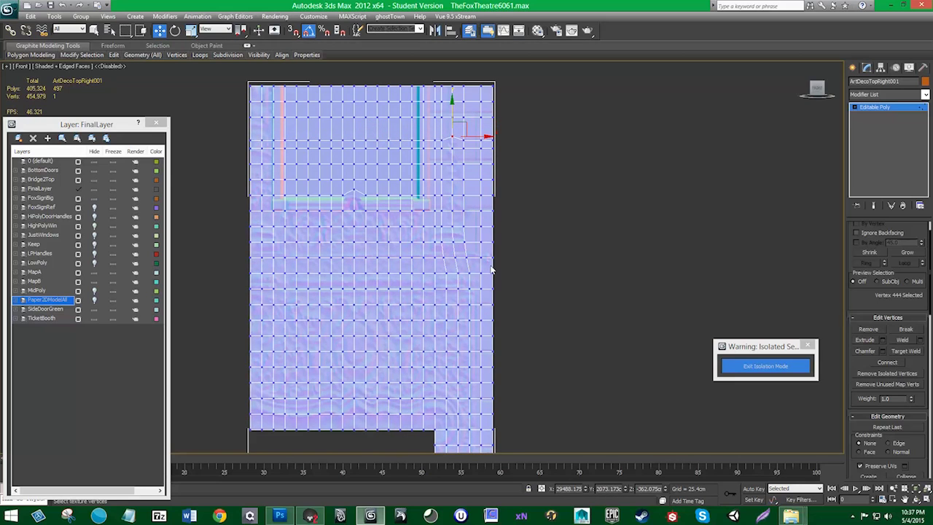
- Try raising the second vertex on the panel's upper edge, undo the move and clear the vertex selection
click(260, 85)
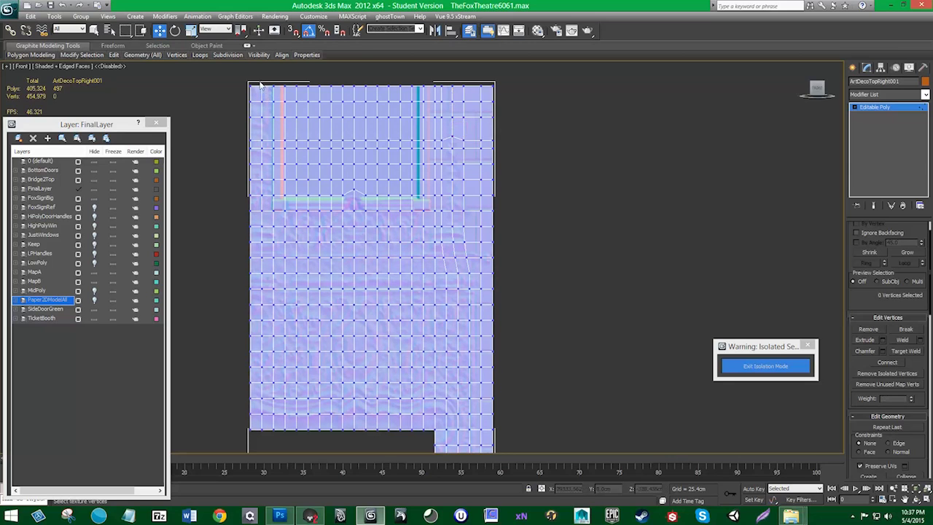
click(261, 85)
drag(262, 83, 262, 62)
key(ctrl+z)
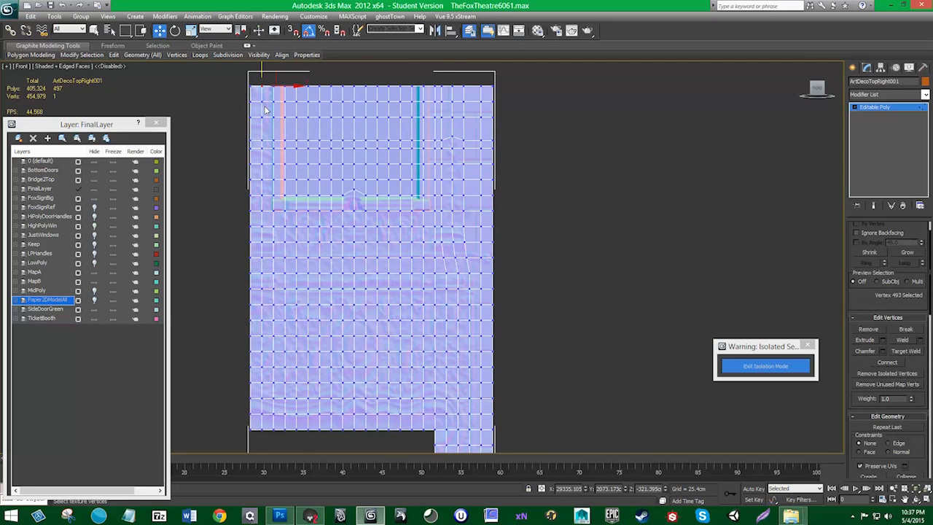
click(266, 109)
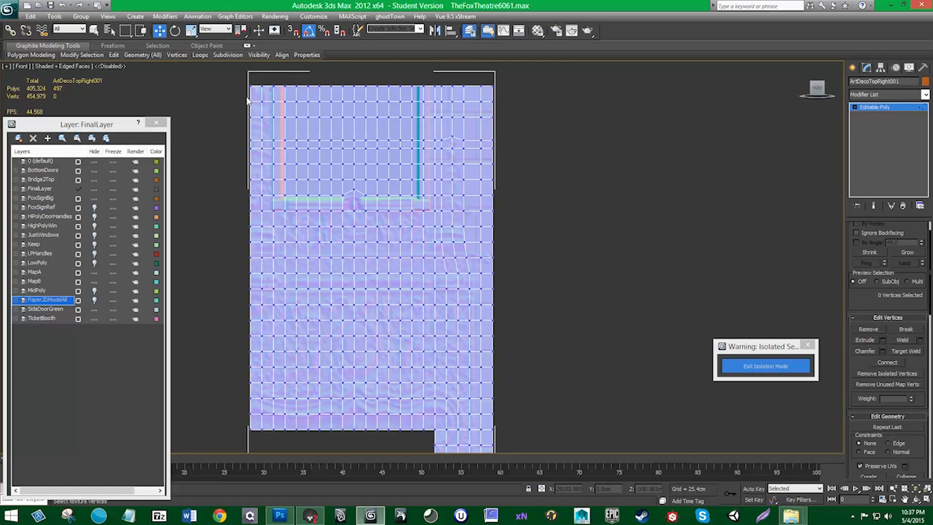
- Lower the panel's upper-edge vertices by about 6 cm, leaving the peak vertex above the narrow left strip in place
drag(261, 92, 280, 106)
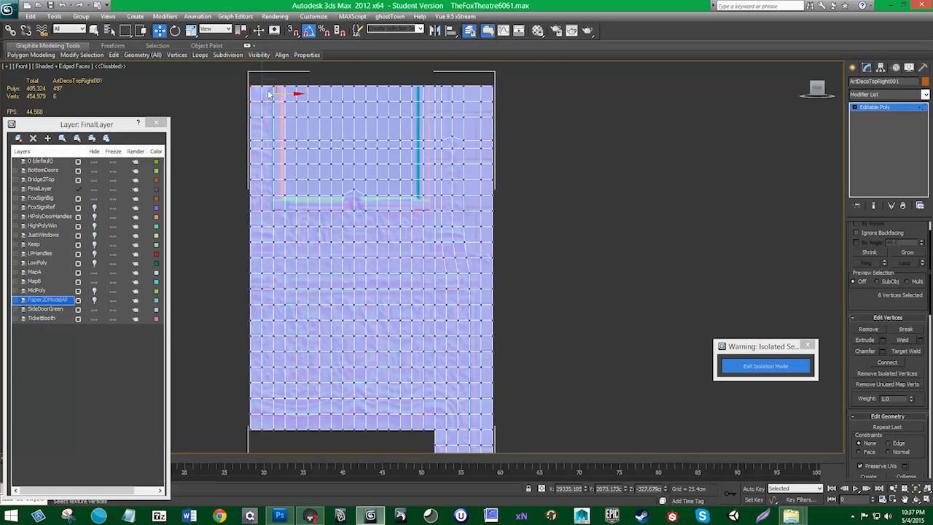
click(251, 86)
ctrl+click(274, 87)
drag(262, 65, 543, 117)
drag(390, 70, 390, 76)
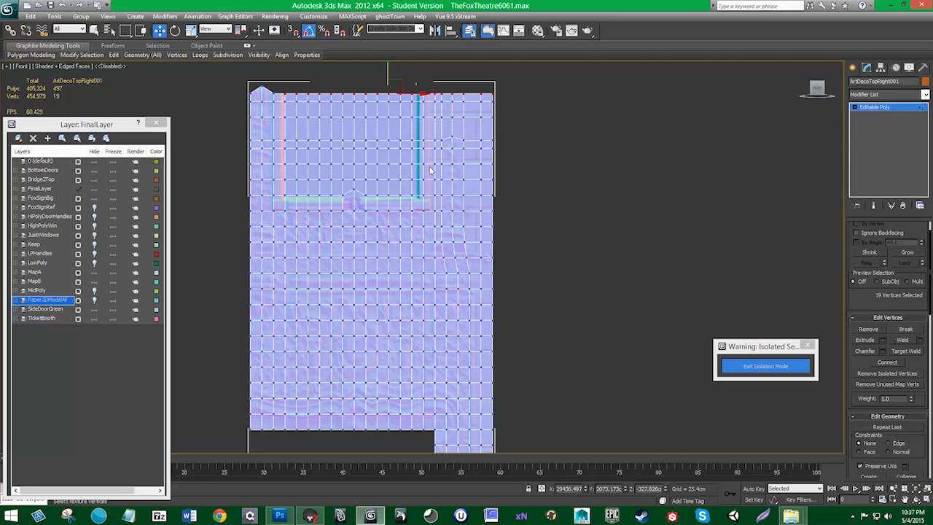
- Move the full vertex column just right of the window area about 3.5 cm to the right
drag(430, 441, 422, 87)
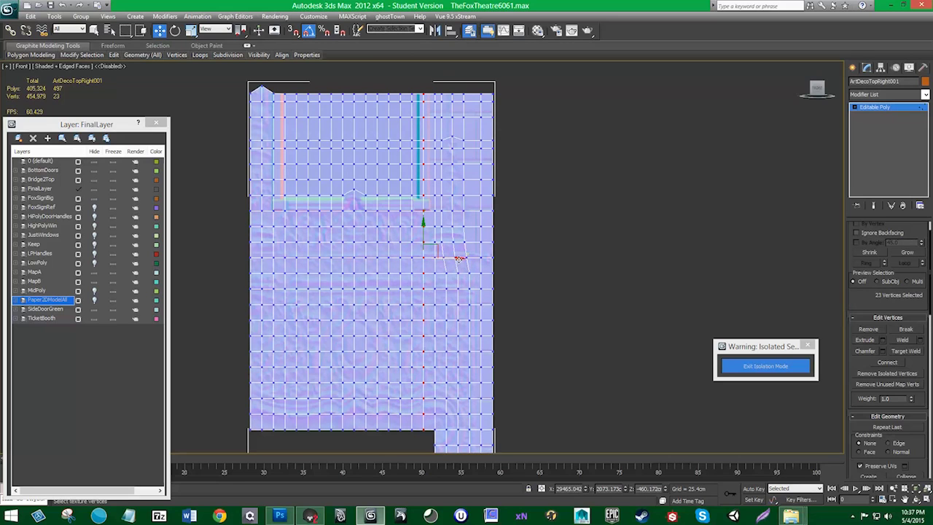
drag(462, 256, 464, 257)
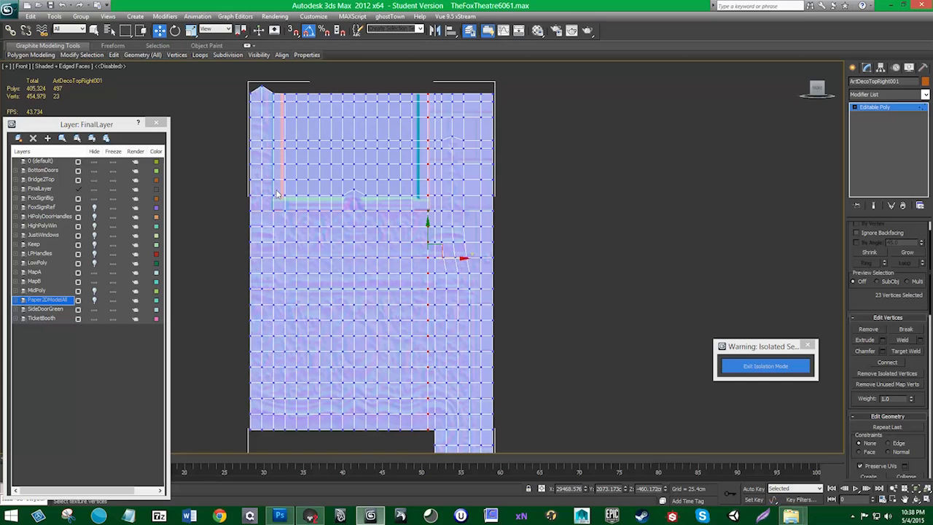
- Lower the vertices on both sides of the window's lower-edge peak by about 10.6 cm, and nudge the peak vertex down slightly
drag(242, 191, 346, 202)
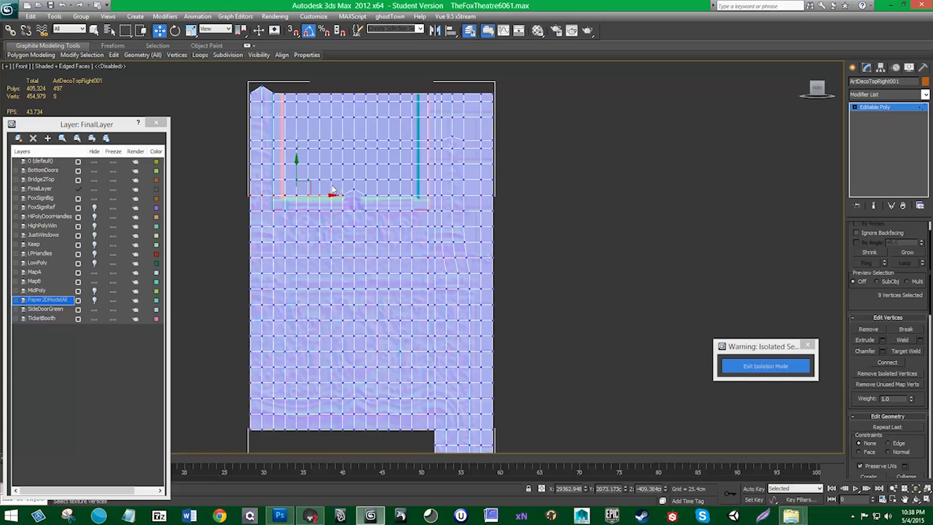
drag(298, 168, 297, 181)
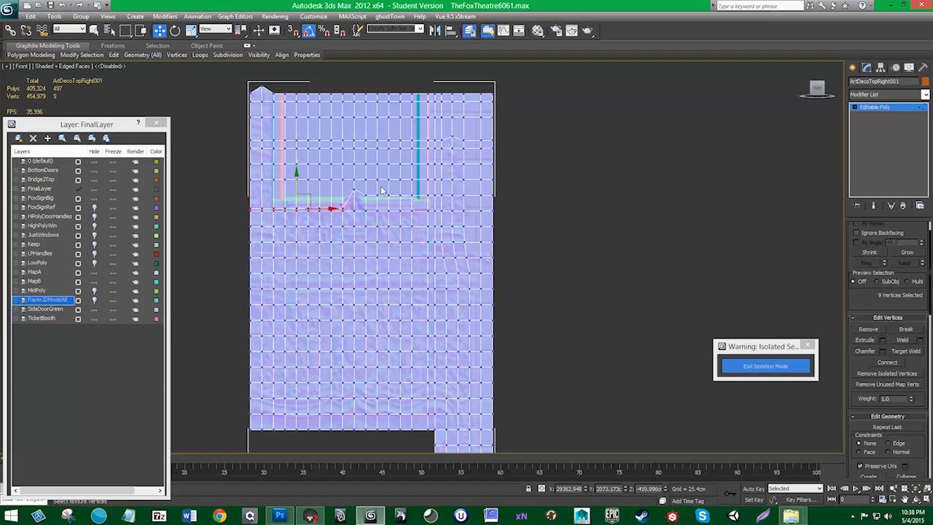
drag(361, 189, 507, 200)
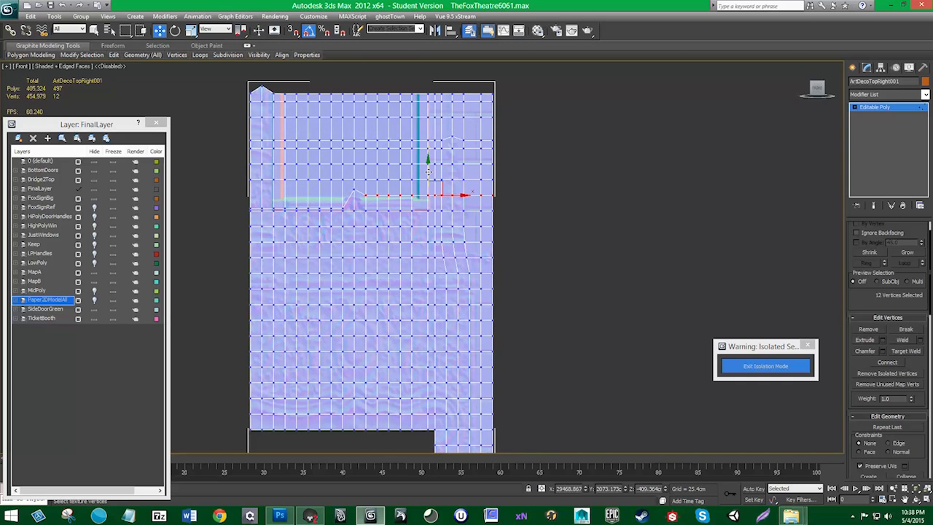
drag(428, 172, 428, 187)
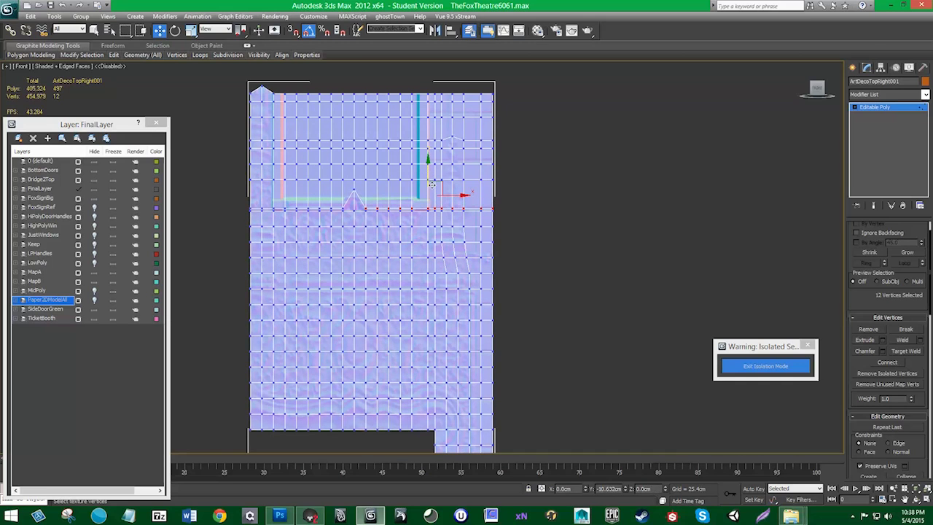
click(354, 192)
drag(355, 167, 355, 169)
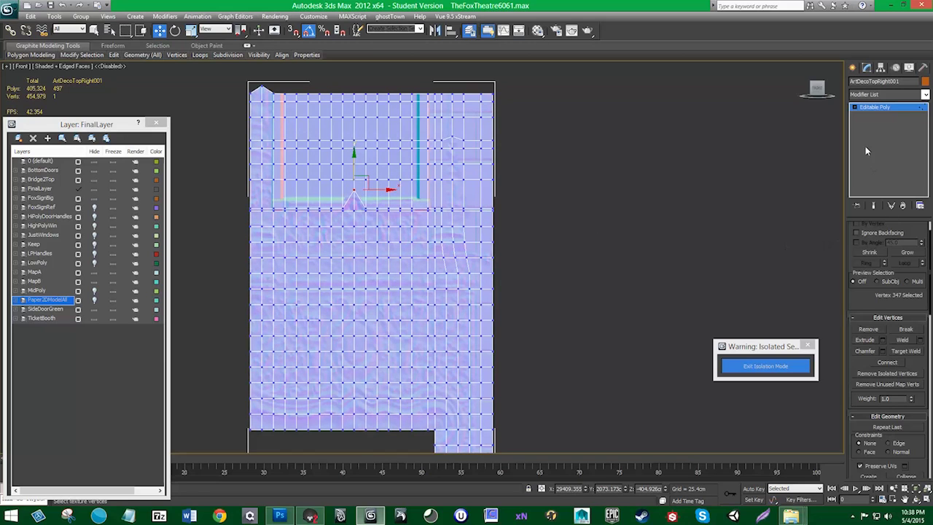
- Switch to edge editing and remove all 165 grid edges inside the window area
click(856, 108)
click(871, 123)
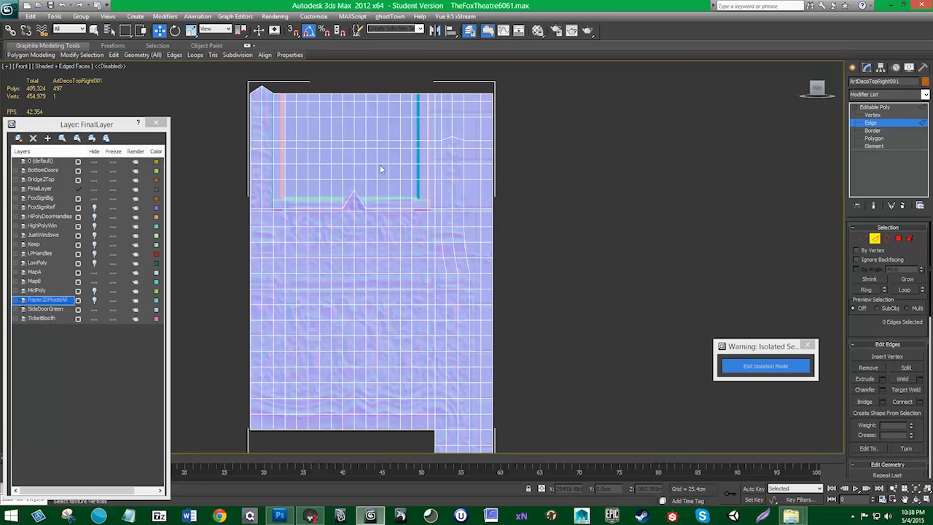
drag(281, 103, 426, 207)
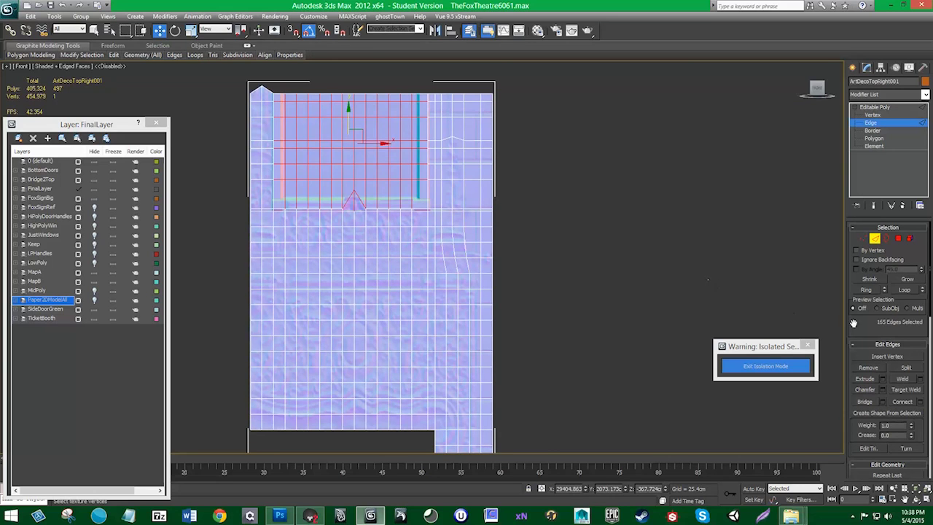
click(877, 368)
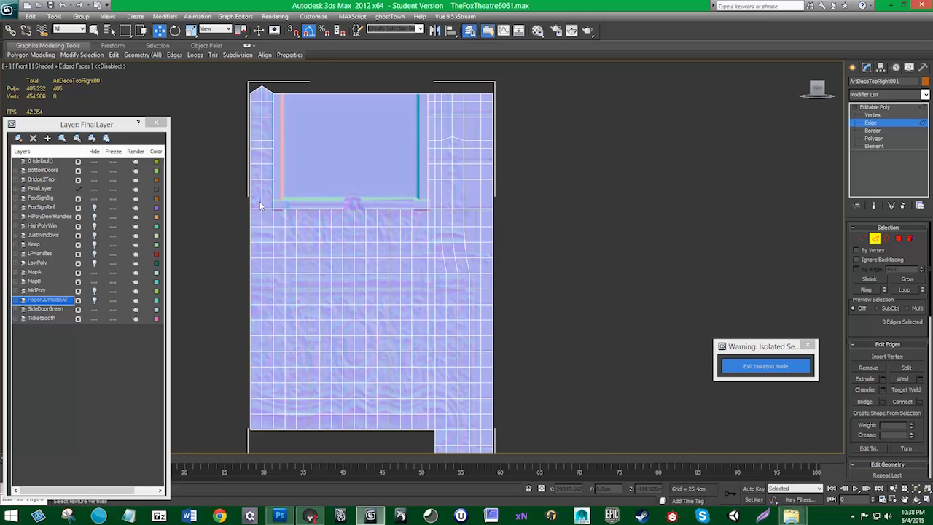
- Try removing the grid edges inside the narrow strip left of the window area, and undo the removal
drag(262, 206, 264, 97)
click(867, 367)
double_click(449, 143)
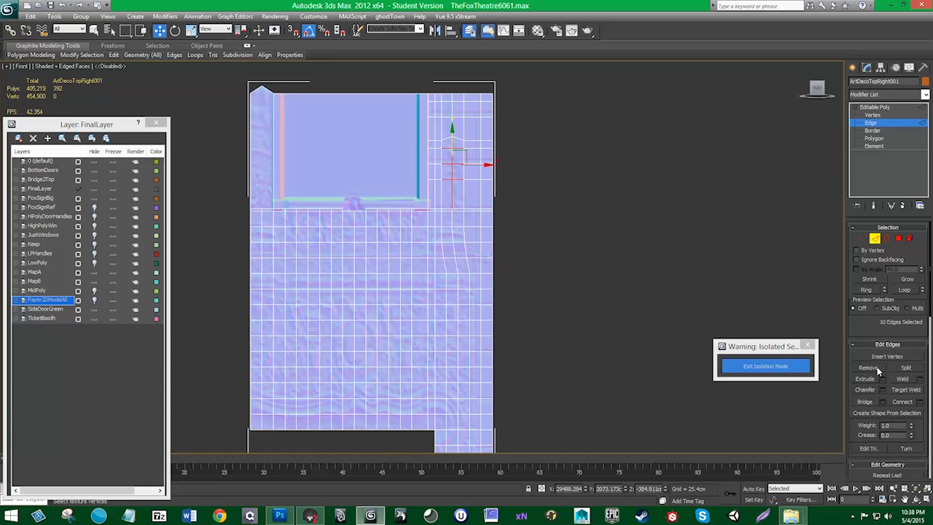
key(ctrl+z)
key(ctrl+z)
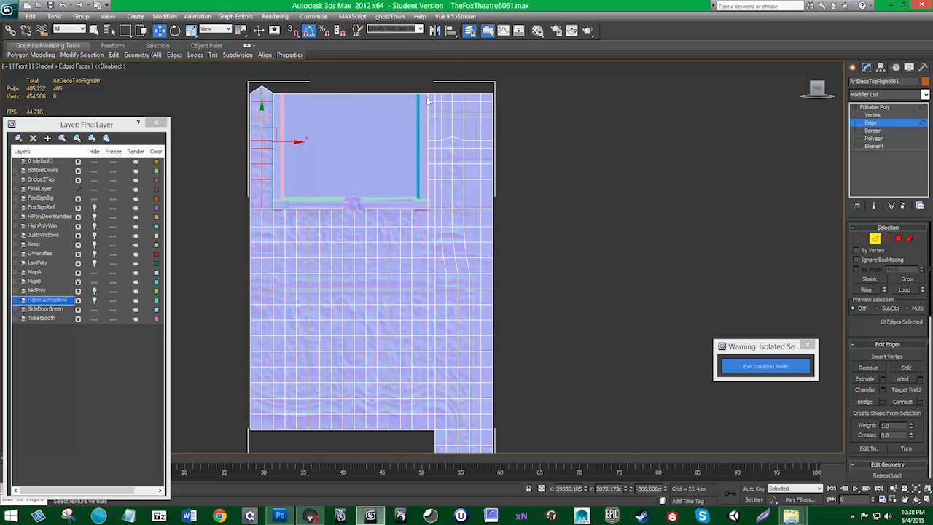
- Remove the grid edges from the flat brickwork above the stone strip's peak and along the upper outer side of the ornament
drag(428, 97, 494, 139)
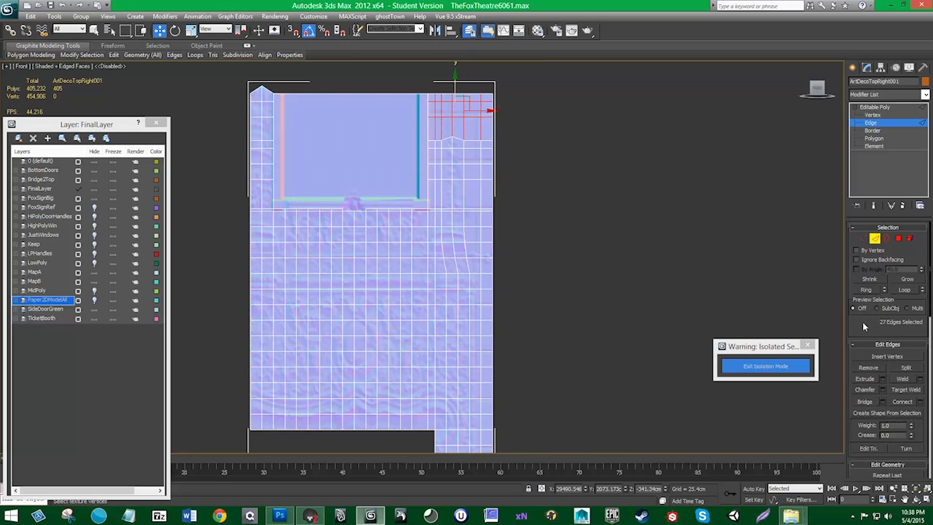
click(869, 368)
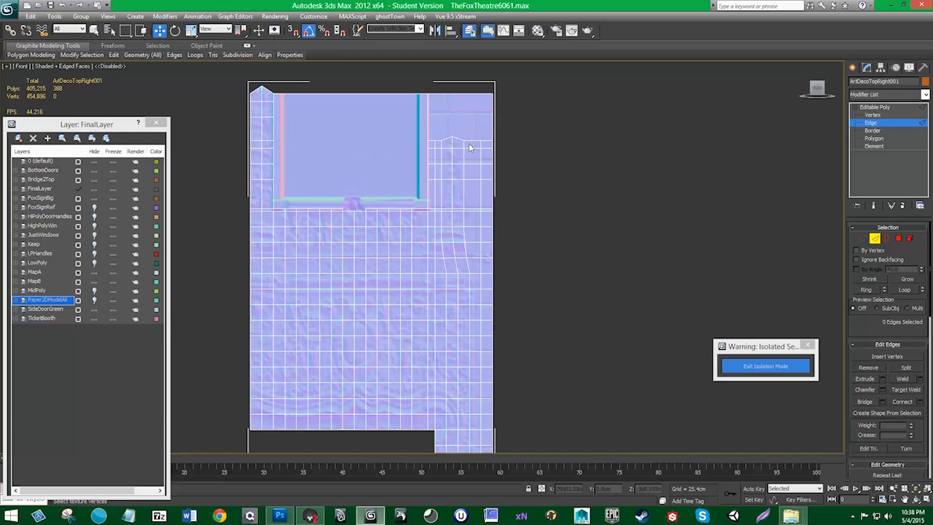
drag(470, 148, 495, 257)
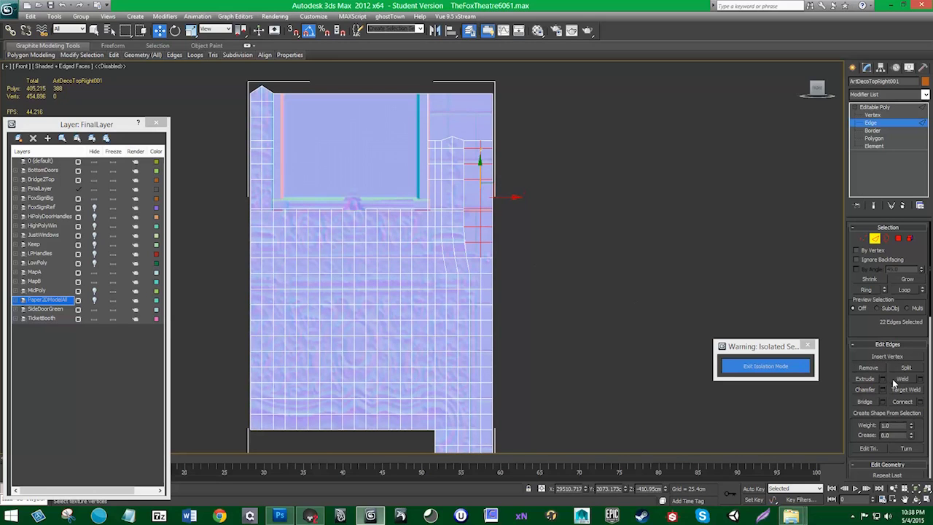
click(871, 368)
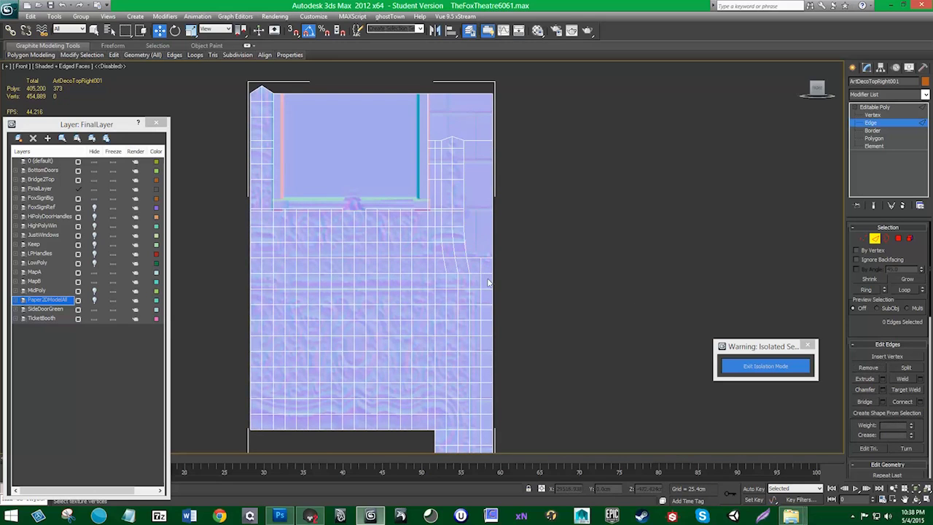
- Remove the remaining grid edges along the panel's outer brickwork strip down to the end of its lower leg
drag(480, 443, 470, 257)
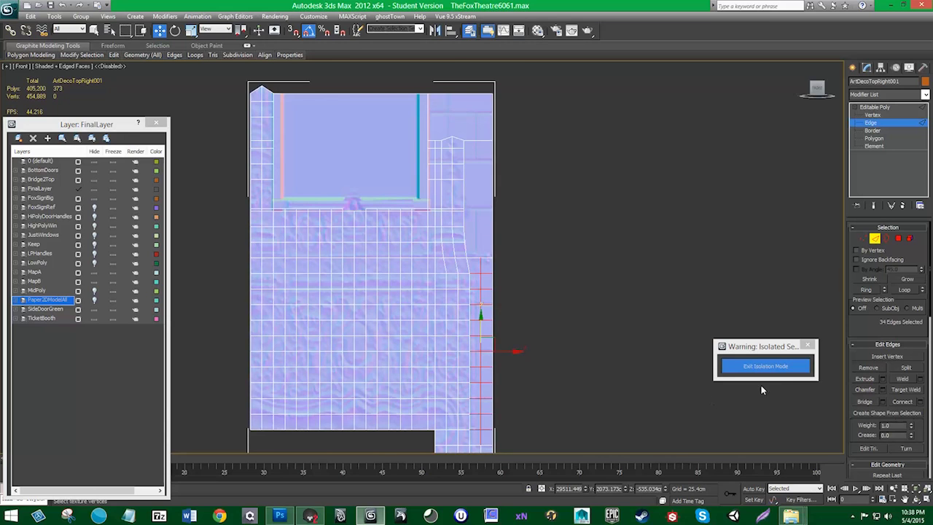
click(865, 368)
middle_drag(554, 344, 554, 270)
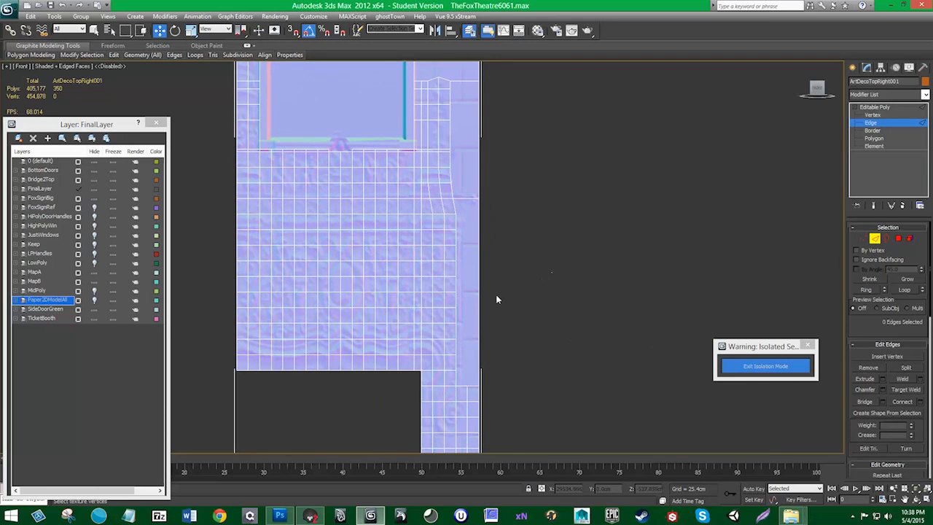
middle_drag(482, 355, 482, 226)
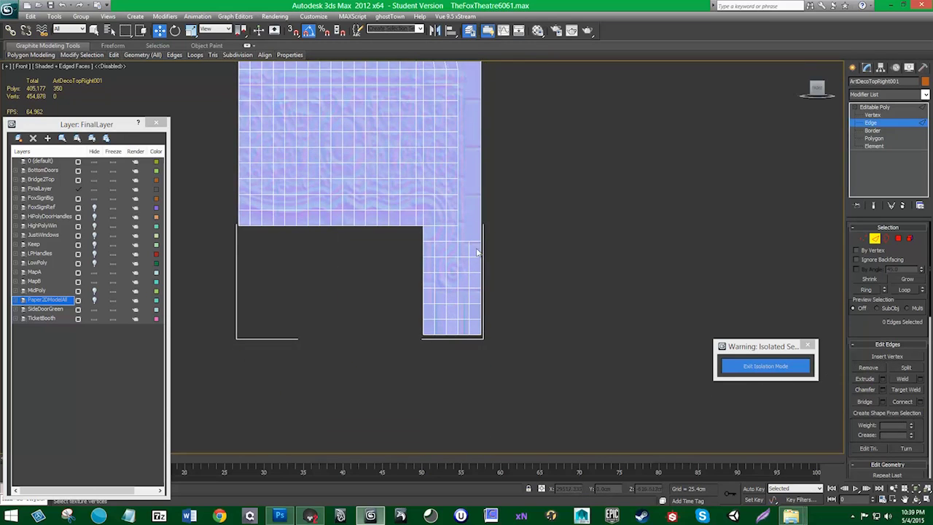
drag(473, 338, 467, 240)
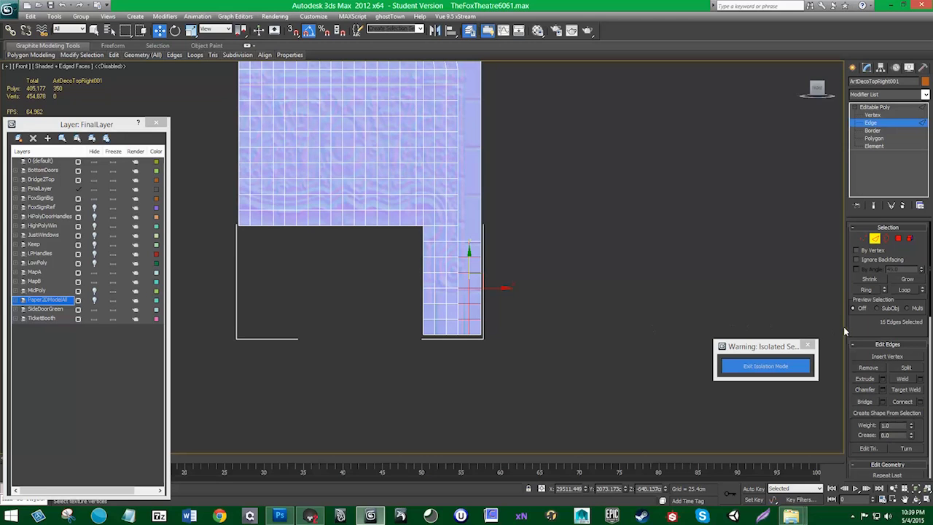
click(867, 369)
- Remove the grid edges at the end of the lower leg and the leftover edge across the outer brickwork strip
drag(458, 330, 430, 296)
key(ctrl+z)
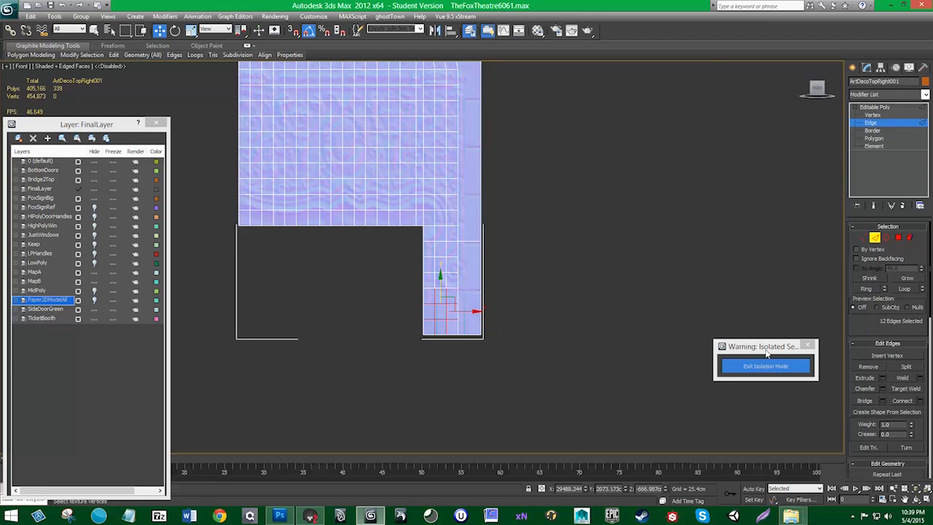
click(867, 366)
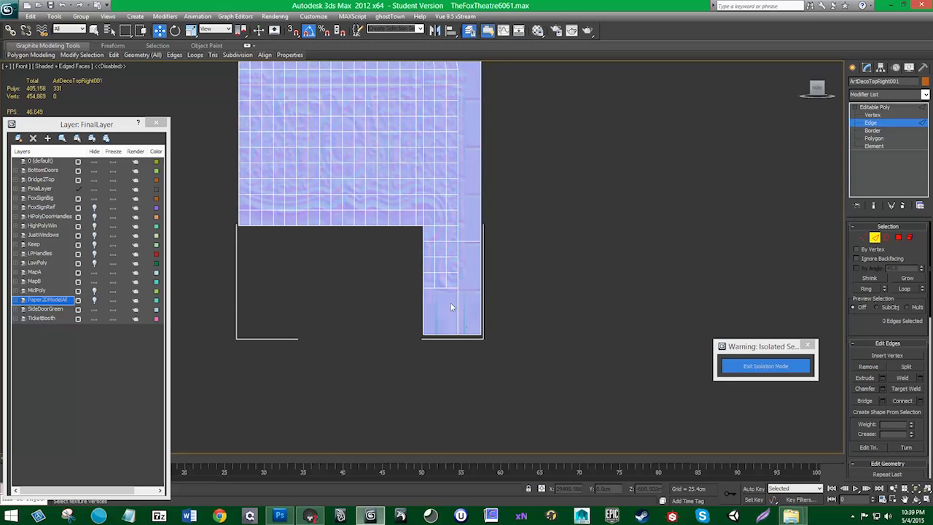
click(458, 325)
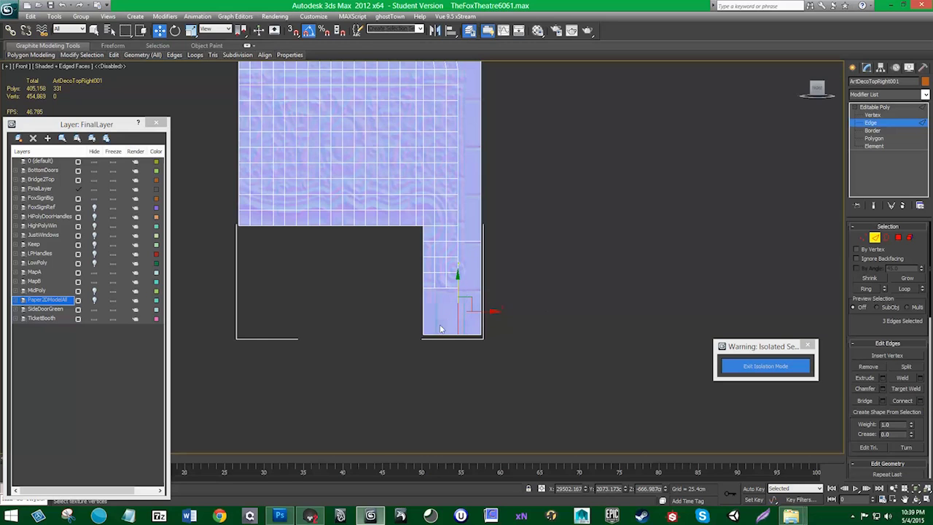
key(ctrl+BackSpace)
middle_drag(500, 212, 501, 259)
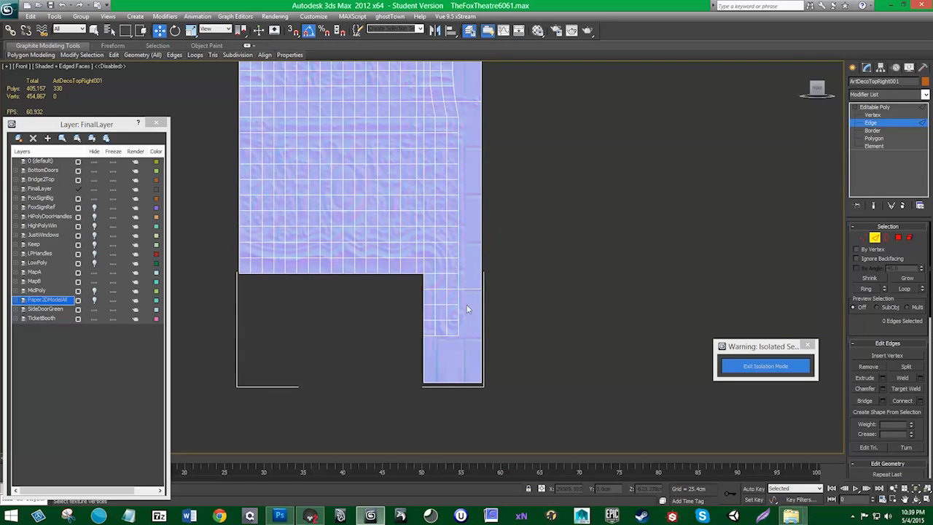
click(470, 287)
click(858, 363)
middle_drag(494, 206, 502, 268)
- Switch to vertex editing and remove the leftover vertices along the panel's outer side and around the end of the lower leg
click(863, 237)
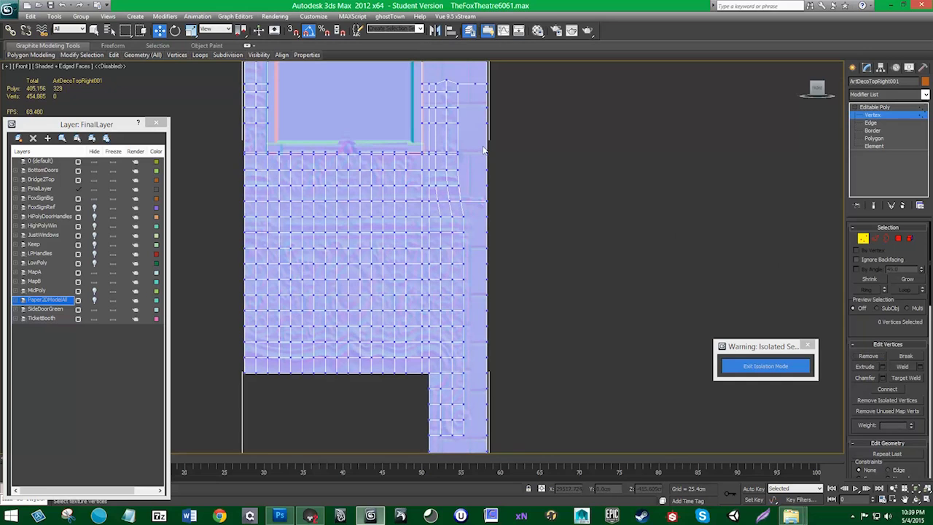
drag(481, 92, 528, 418)
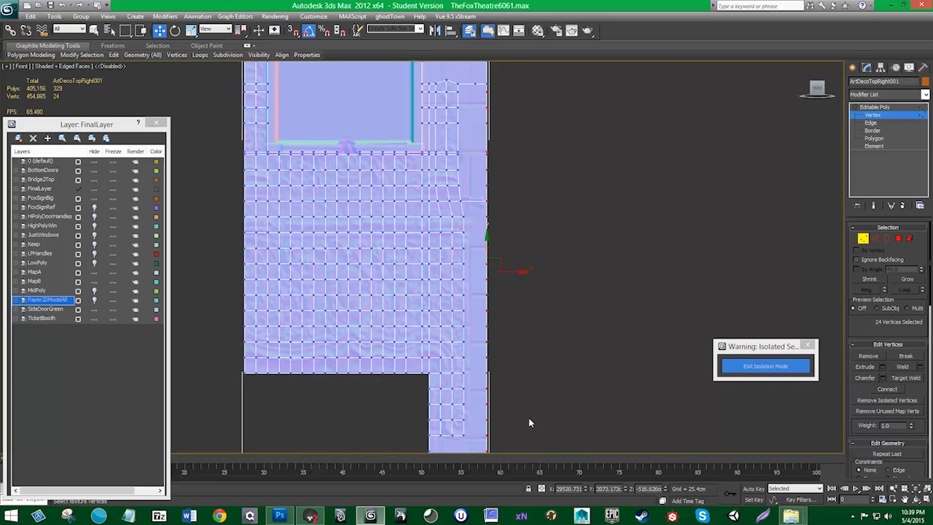
middle_drag(528, 417, 634, 357)
click(865, 366)
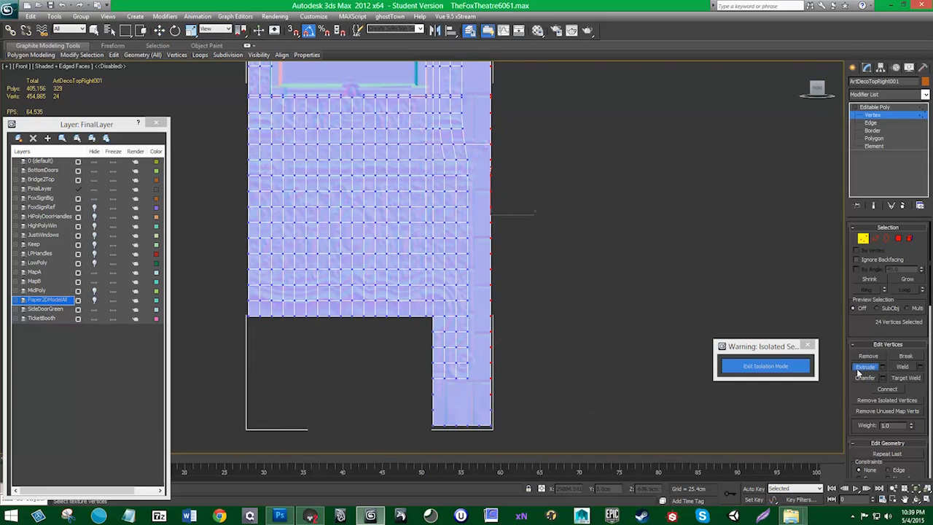
key(Delete)
drag(512, 420, 392, 386)
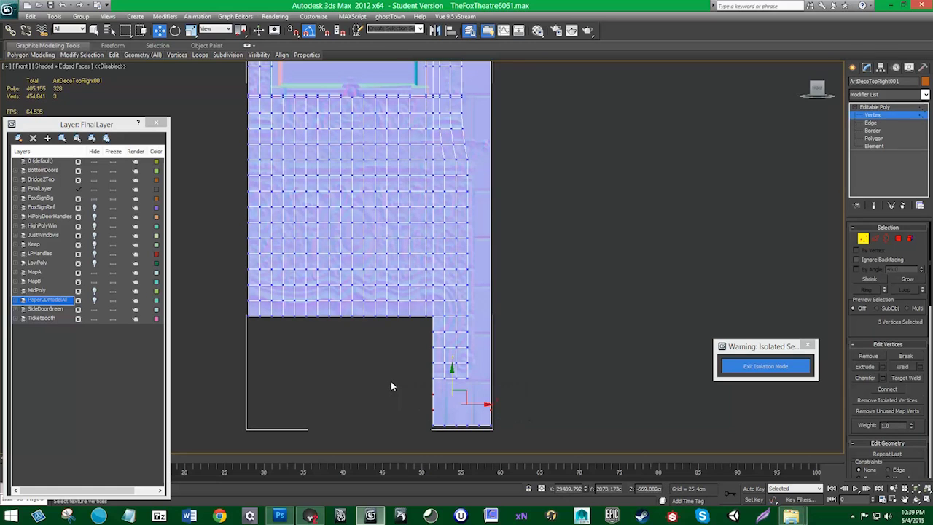
key(BackSpace)
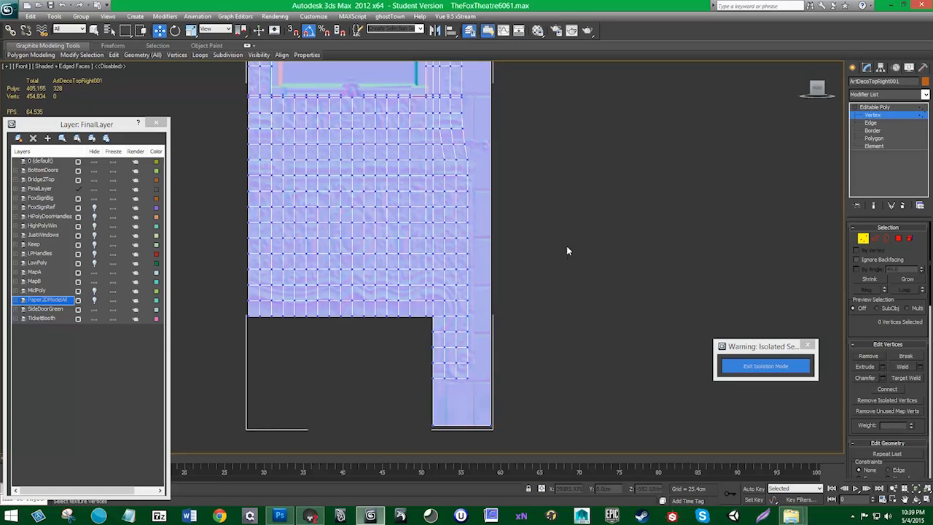
- Remove the leftover vertices on the upper outer side and along the panel's upper border, keeping the corner vertex
middle_drag(496, 263, 494, 322)
middle_drag(487, 172, 483, 291)
drag(478, 213, 467, 148)
key(BackSpace)
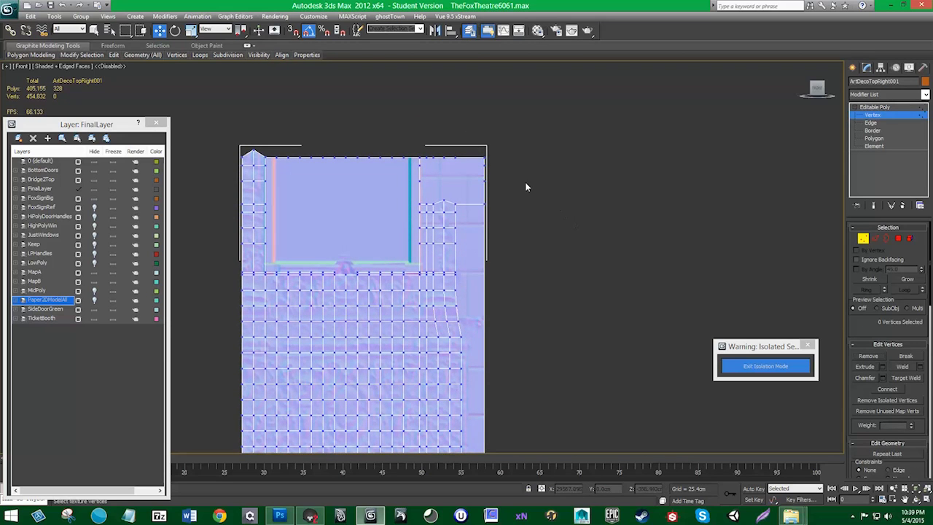
drag(540, 191, 428, 138)
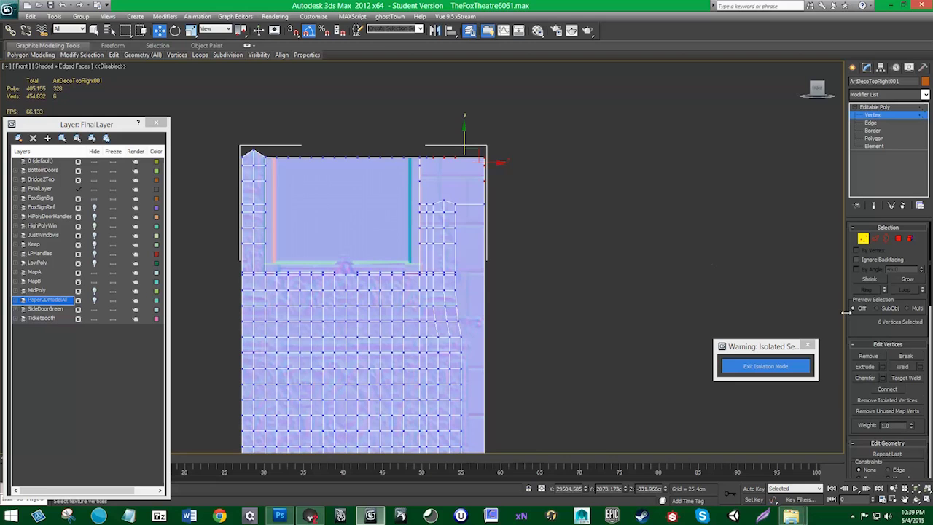
click(869, 356)
key(ctrl+z)
mouse_move(487, 150)
alt+mouse_down()
mouse_move(502, 153)
mouse_move(480, 148)
alt+mouse_up()
click(866, 357)
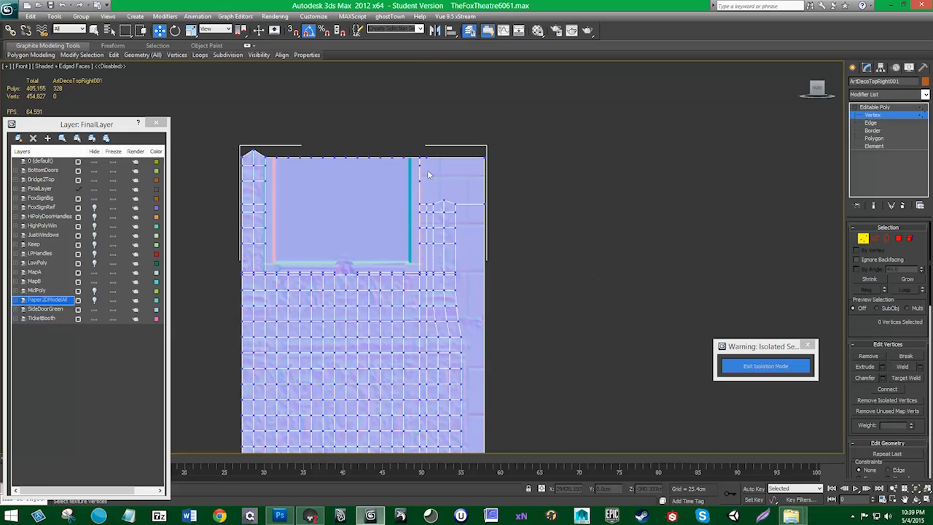
- Remove the leftover vertices along the upper border of the window area and down its side
drag(434, 146, 271, 92)
click(871, 356)
click(855, 354)
click(868, 356)
middle_drag(297, 236, 291, 206)
middle_drag(388, 343, 399, 314)
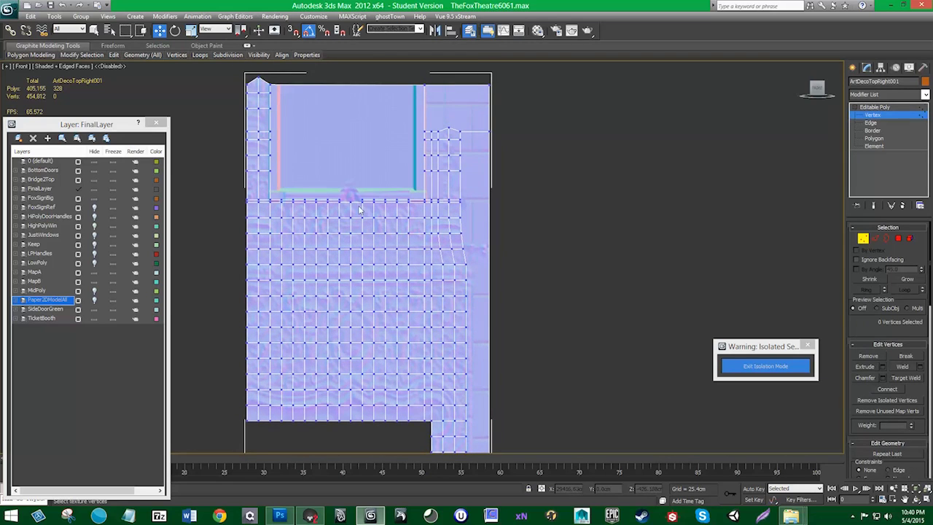
- Undo the vertex and edge removals on the panel back to its full grid, including the window area
key(ctrl+z)
key(ctrl+z)
key(ctrl+z)
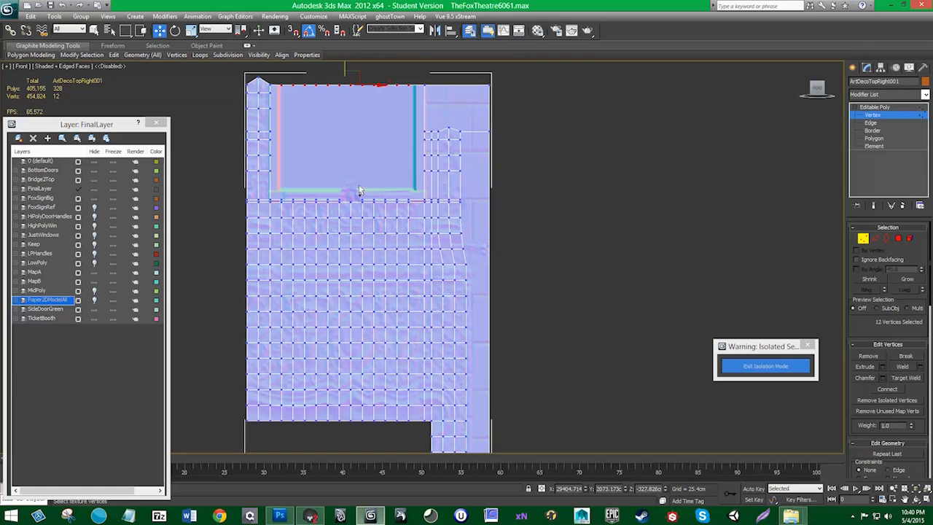
key(ctrl+z)
key(ctrl+z)
key(ctrl+z)
key(ctrl+z)
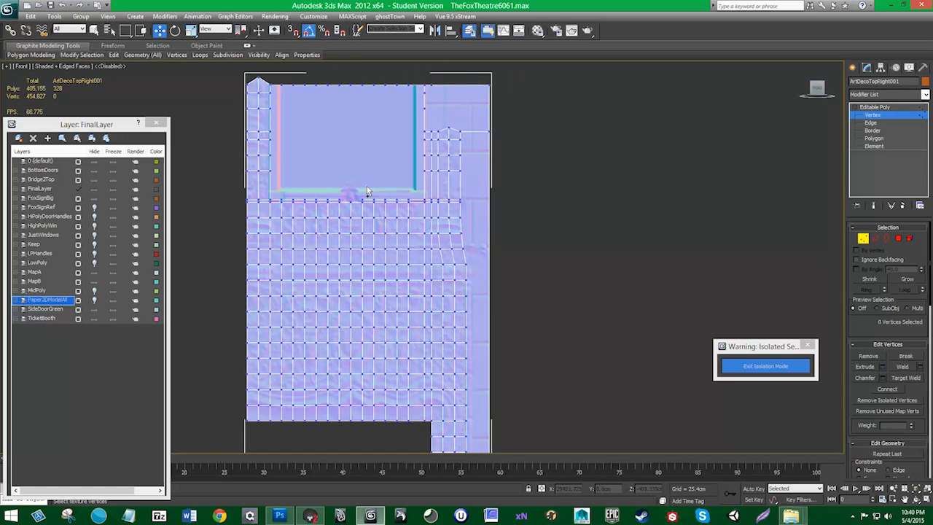
click(350, 185)
key(ctrl+z)
key(ctrl+z)
key(ctrl+z)
key(ctrl+z)
key(ctrl+z)
key(ctrl+z)
key(ctrl+z)
key(ctrl+z)
key(ctrl+z)
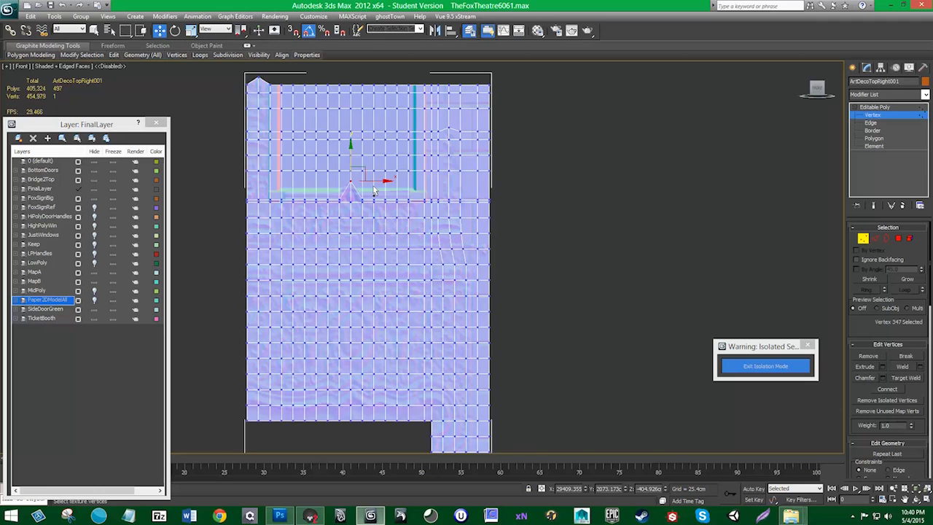
- Switch to edge editing and remove the grid edges inside the window area, down to the row above the ornament's central peak
middle_drag(387, 179, 395, 203)
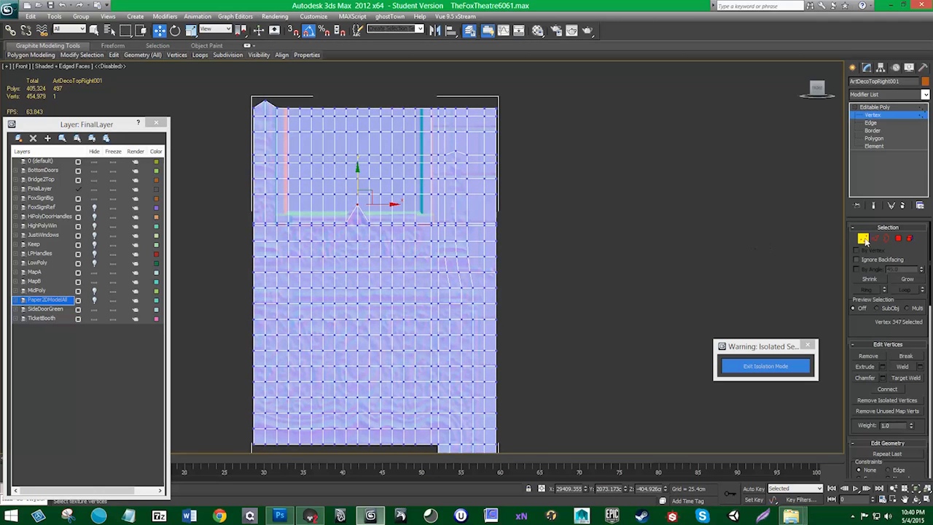
click(876, 239)
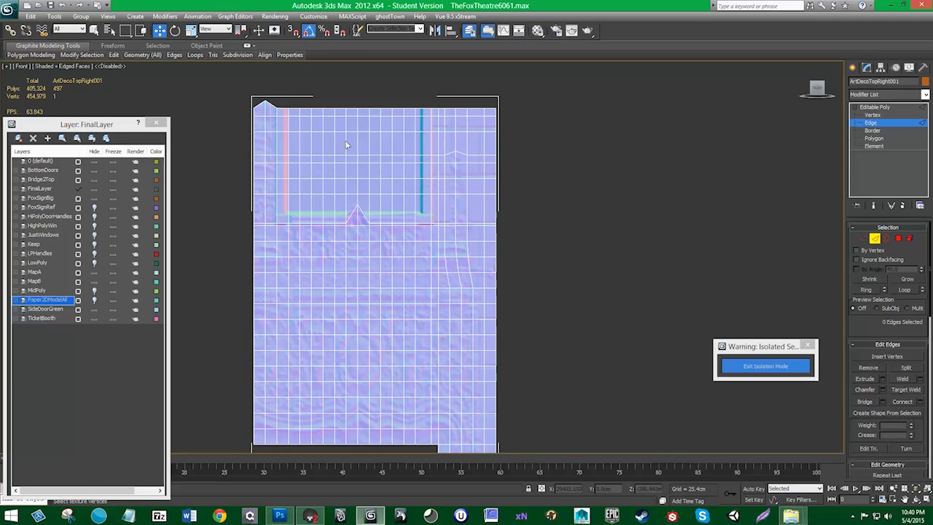
drag(283, 114, 425, 187)
click(869, 368)
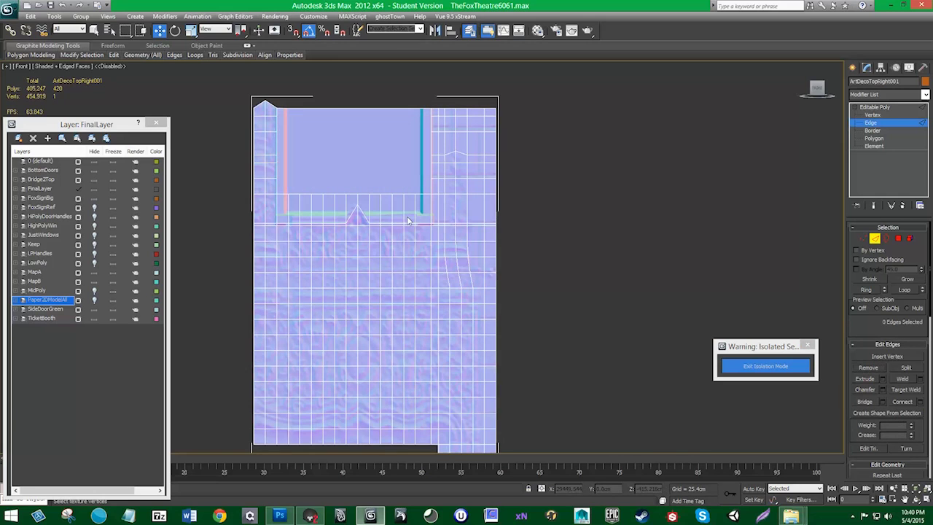
- Remove the edge above the ornament's central peak and the remaining short grid edges along the window area's lower border
click(359, 201)
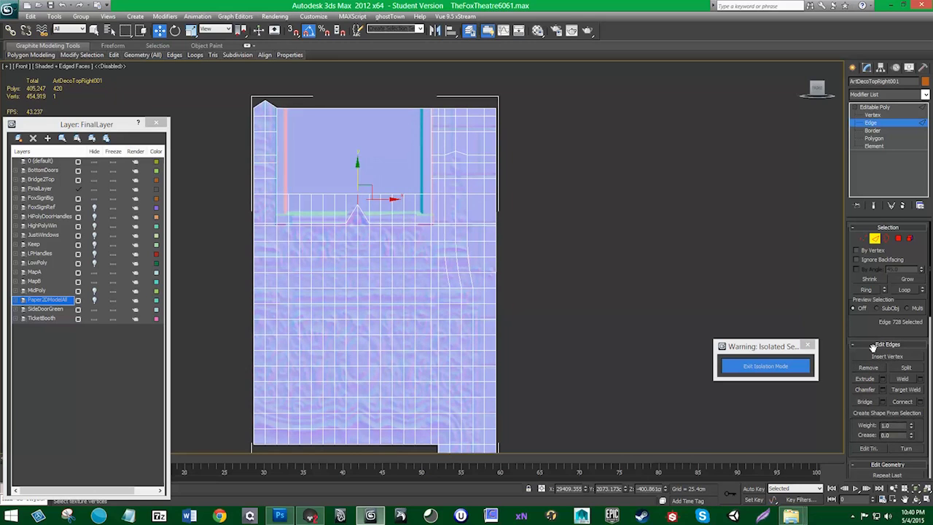
click(870, 368)
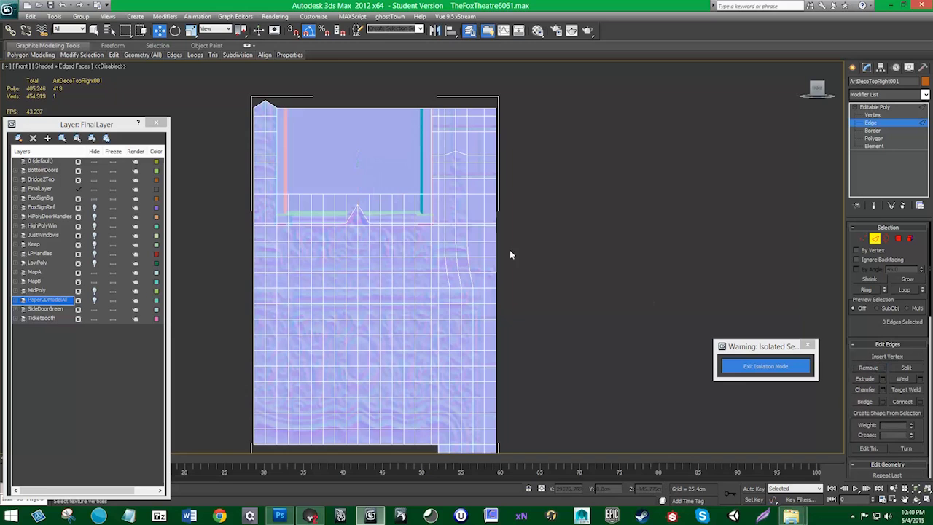
click(368, 202)
key(alt+r)
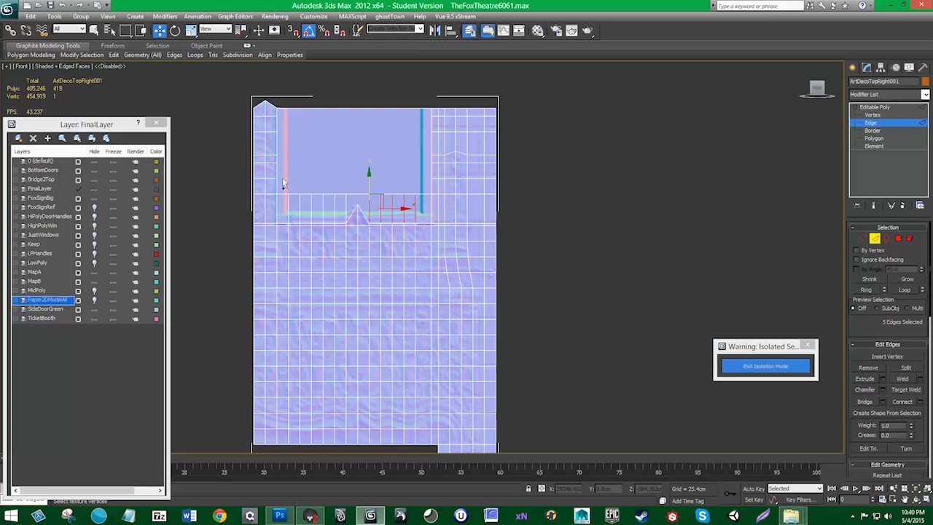
ctrl+drag(283, 180, 424, 196)
click(865, 366)
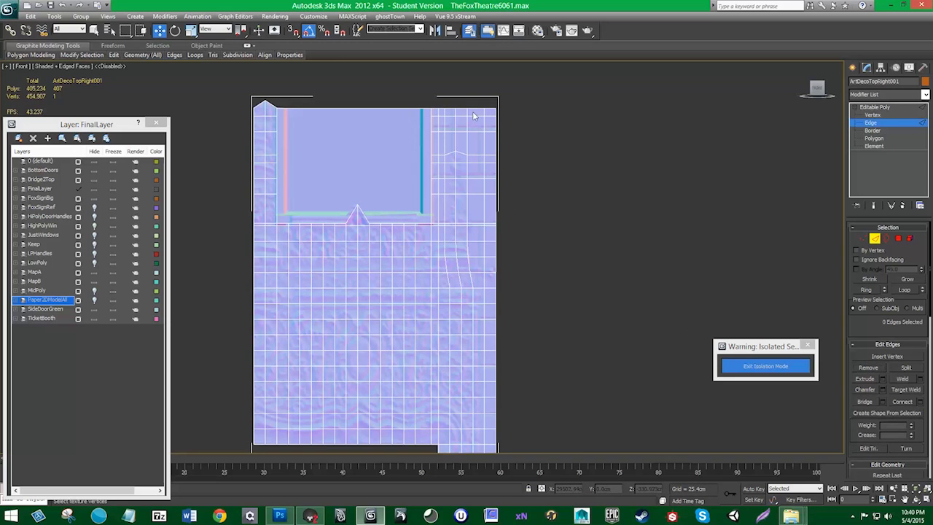
- Remove the grid edges from the upper outer brickwork, above the narrow stone strip's peak, and between that strip and the window
double_click(490, 264)
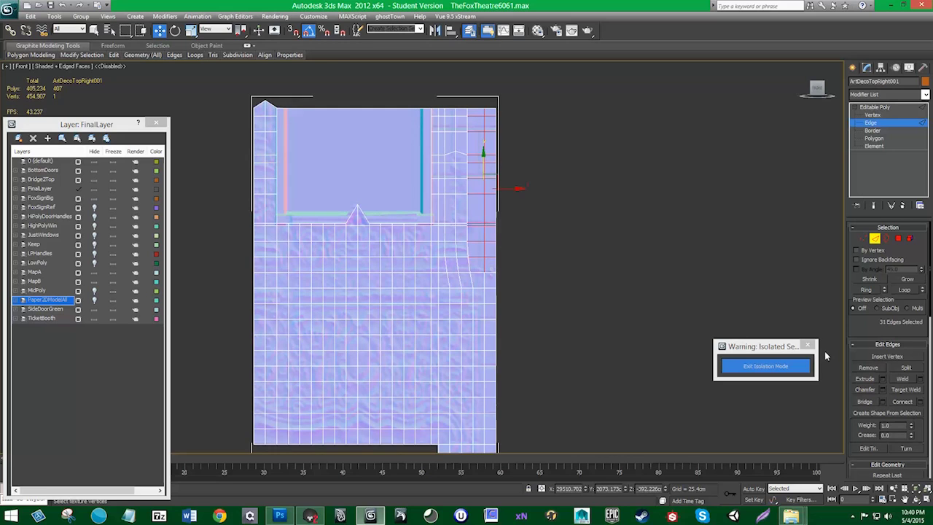
click(868, 367)
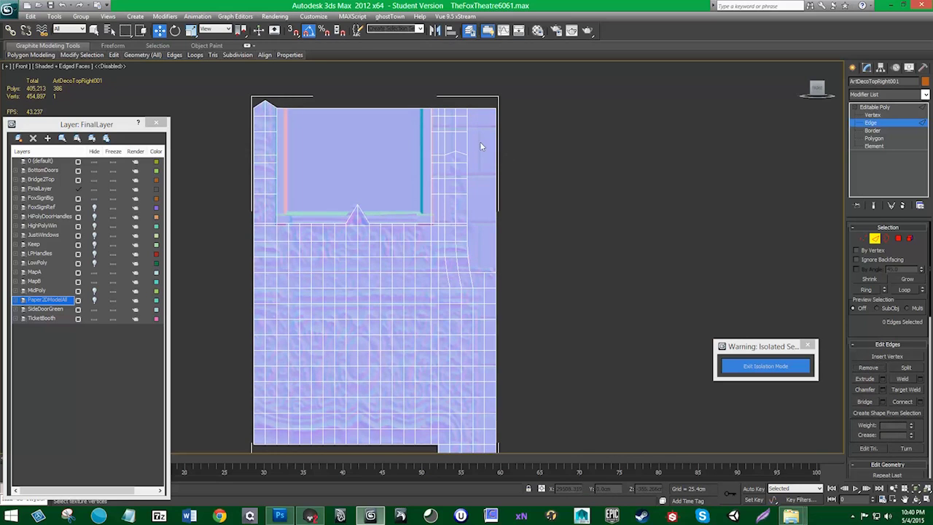
drag(479, 140, 443, 218)
key(ctrl+z)
key(q)
click(870, 368)
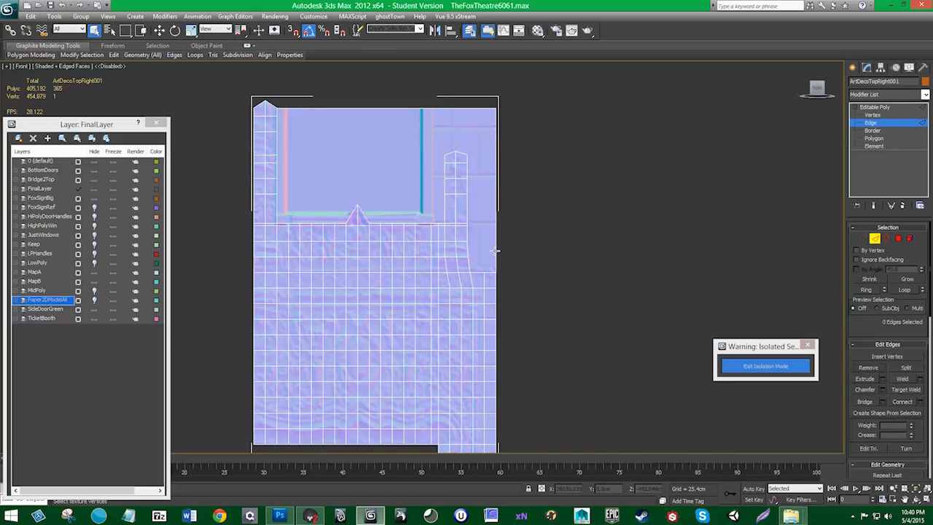
- Remove the horizontal grid edges crossing the narrow outer brickwork strip beside the ornament
middle_drag(312, 225, 311, 180)
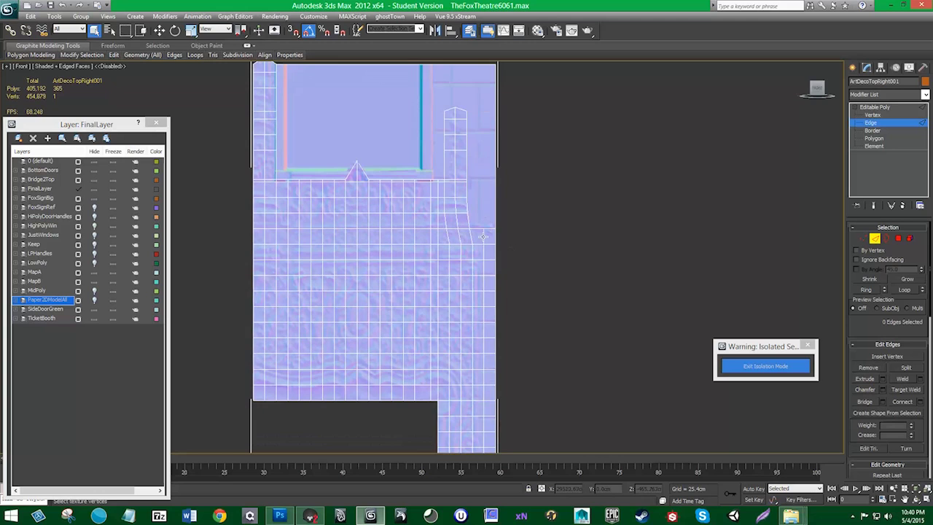
drag(493, 270, 494, 389)
middle_drag(500, 386, 501, 295)
click(867, 368)
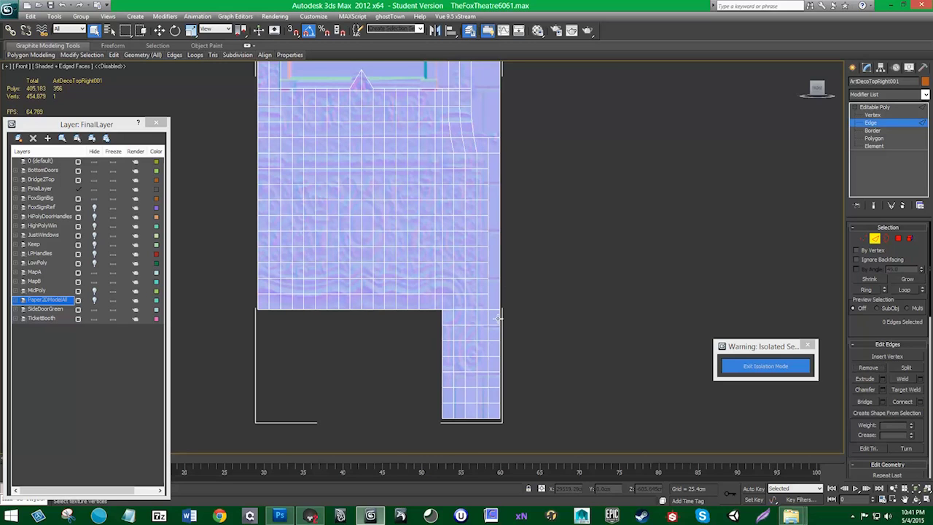
- Remove the grid edges along the lower leg's outer brickwork and across the flat end of the leg
drag(485, 414, 486, 415)
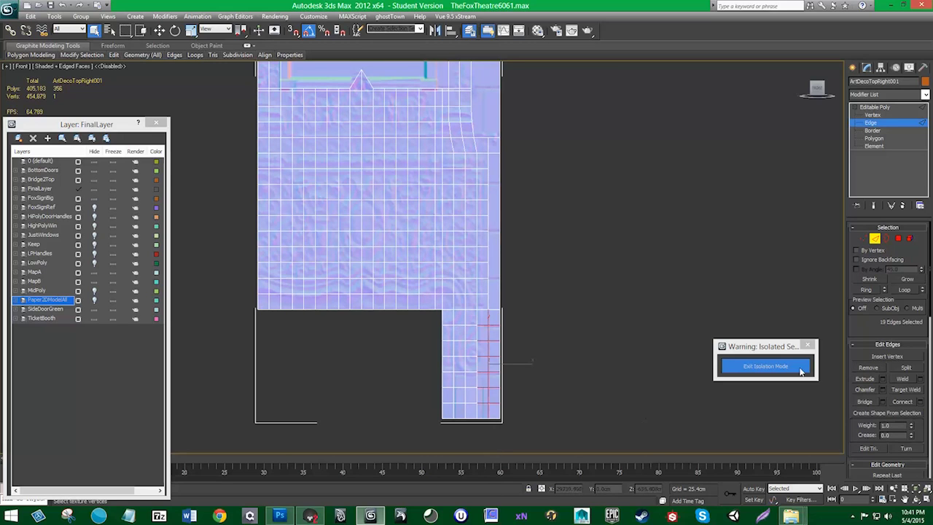
click(867, 367)
drag(459, 387, 483, 419)
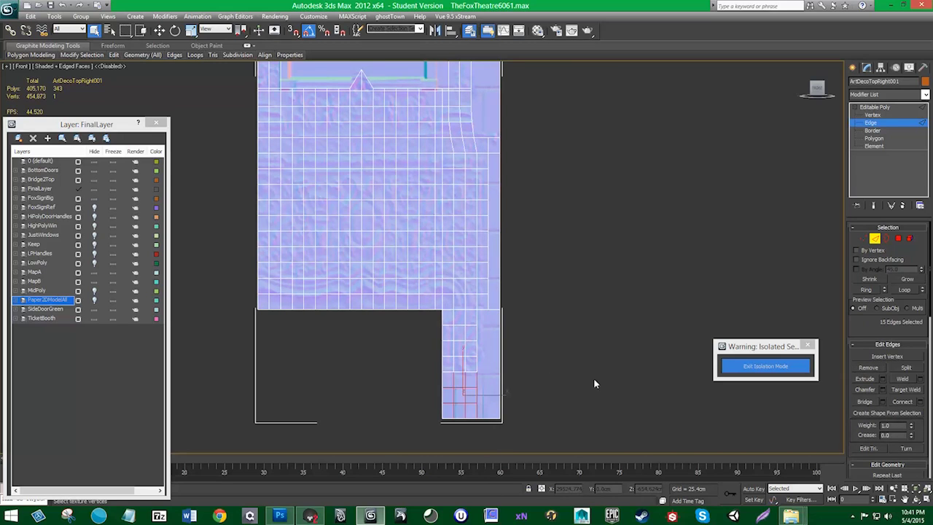
click(868, 367)
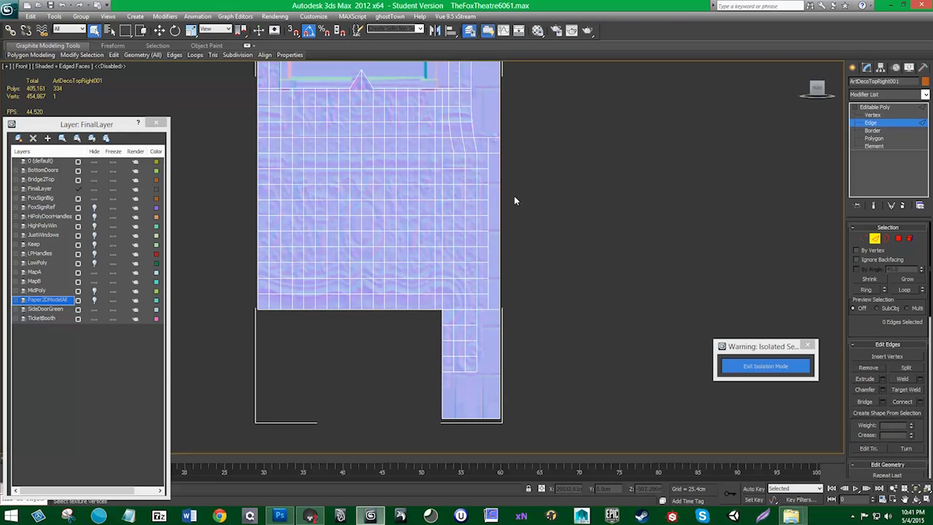
- Remove the grid edges from the main ornament area, keeping the small gridded block beneath its central peak
middle_drag(514, 200, 496, 267)
scroll(496, 266, down, 2)
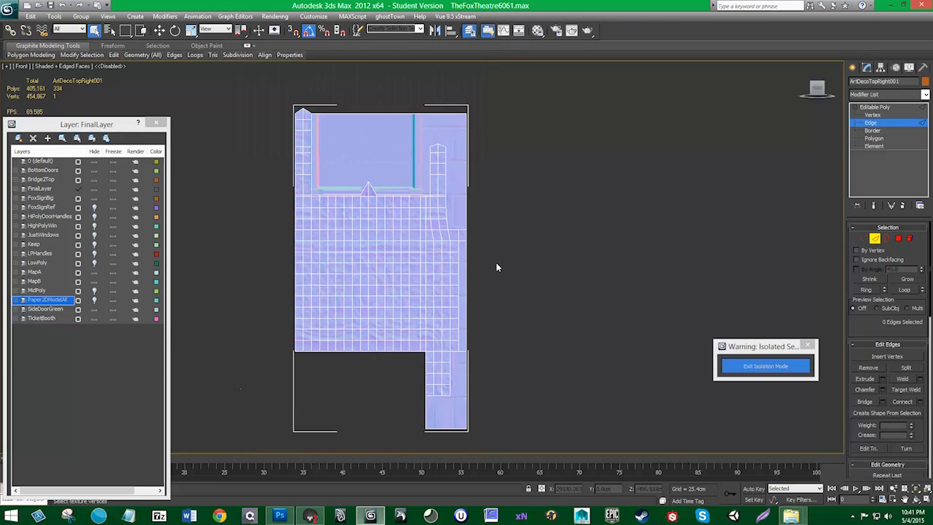
scroll(496, 264, up, 3)
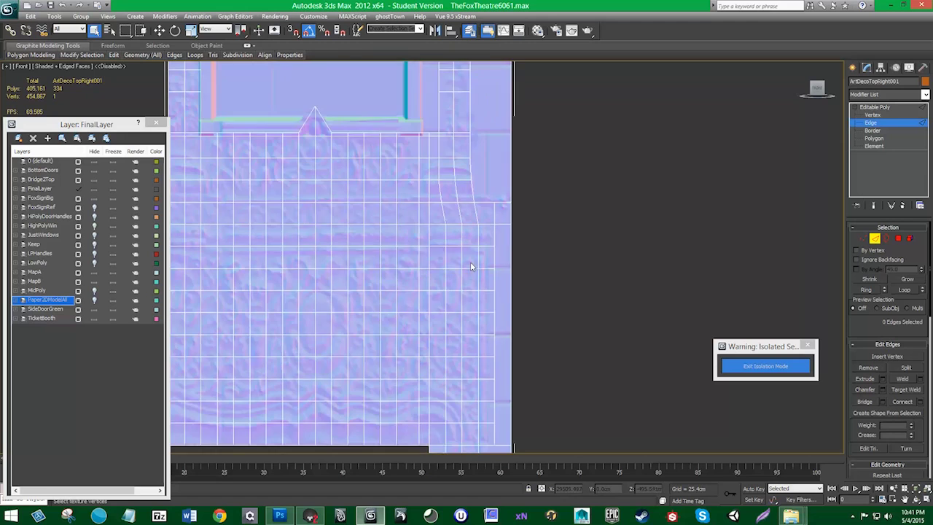
scroll(470, 262, down, 2)
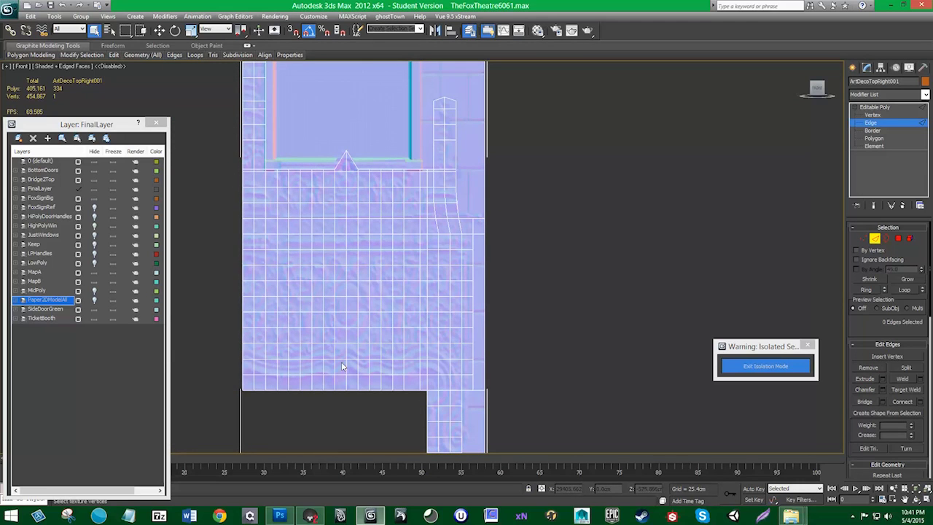
drag(334, 384, 240, 169)
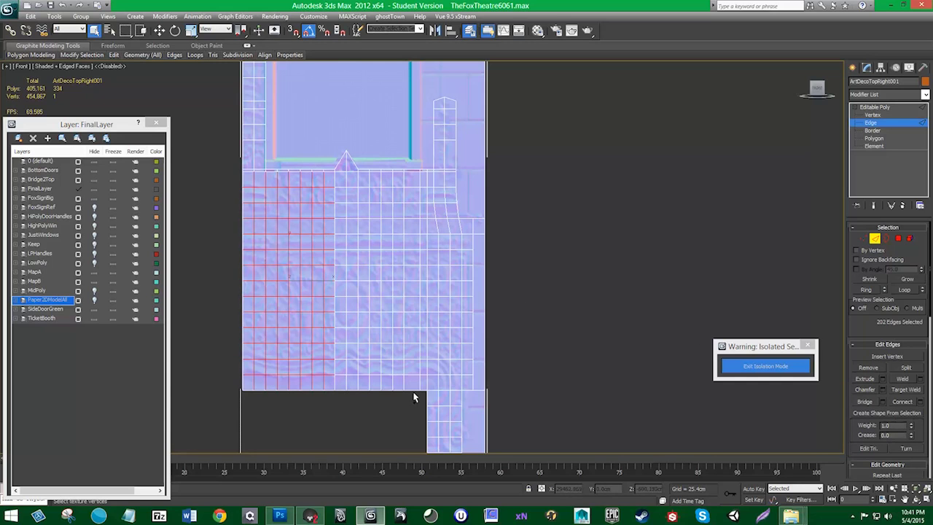
ctrl+drag(415, 388, 363, 176)
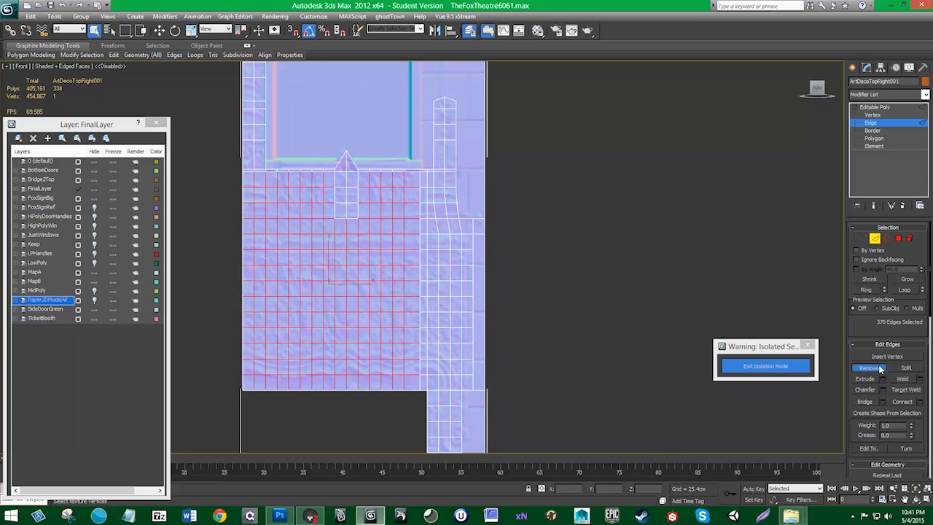
ctrl+click(880, 370)
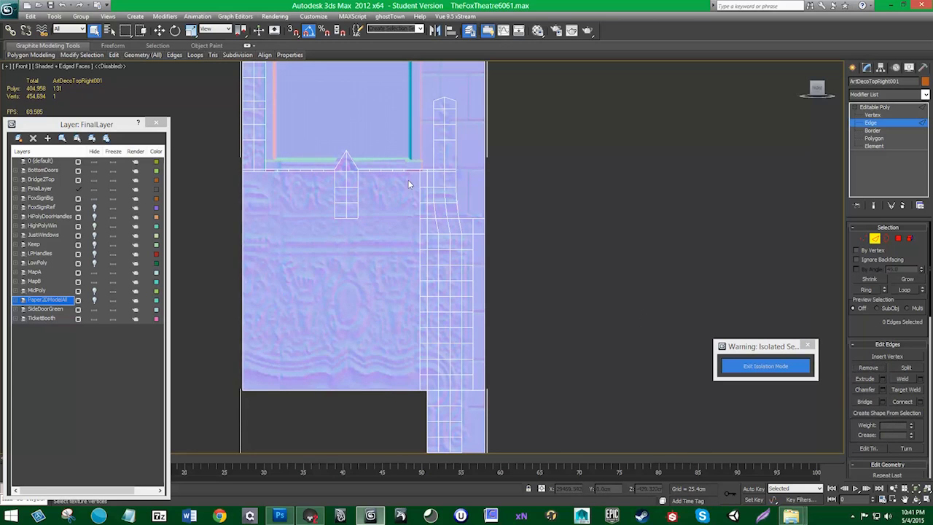
- Remove the grid edges from the ornament beside and below the narrow stone strip, plus the short edge crossing the strip's foot near the outer brickwork
drag(426, 194, 433, 258)
ctrl+drag(466, 300, 470, 385)
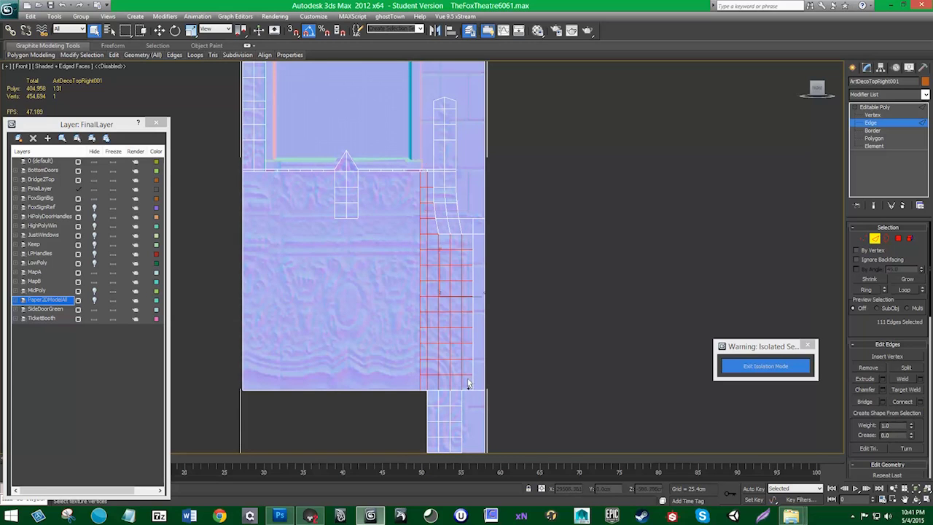
ctrl+click(872, 370)
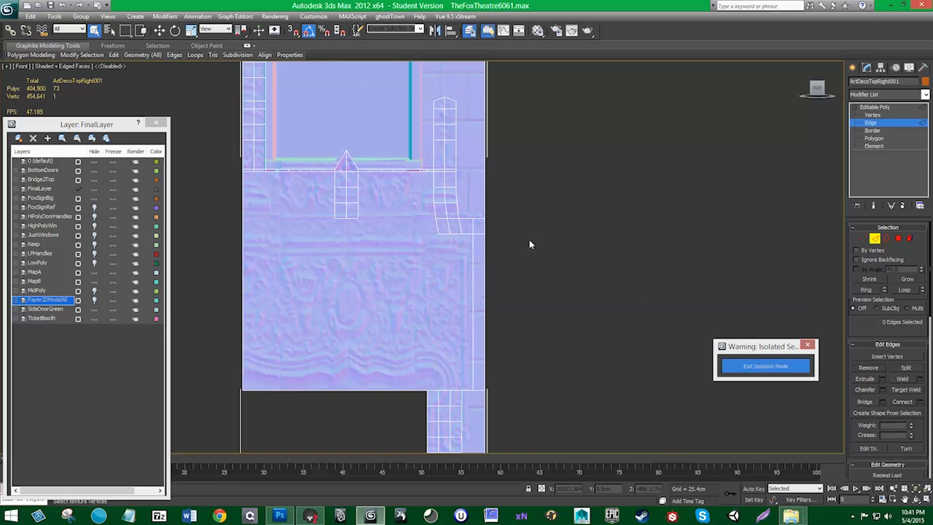
click(474, 230)
click(871, 368)
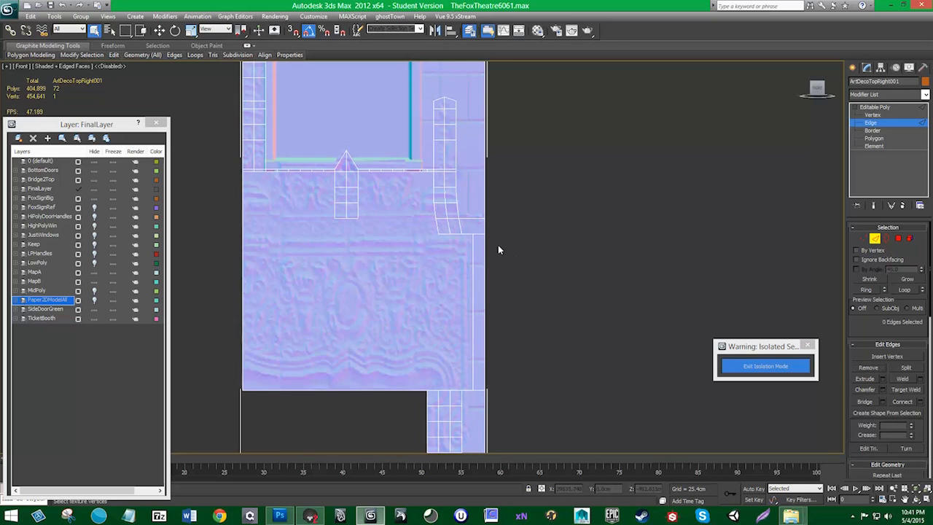
- Remove the interior grid edges from the ornamented block at the top of the lower leg
middle_drag(477, 290, 484, 219)
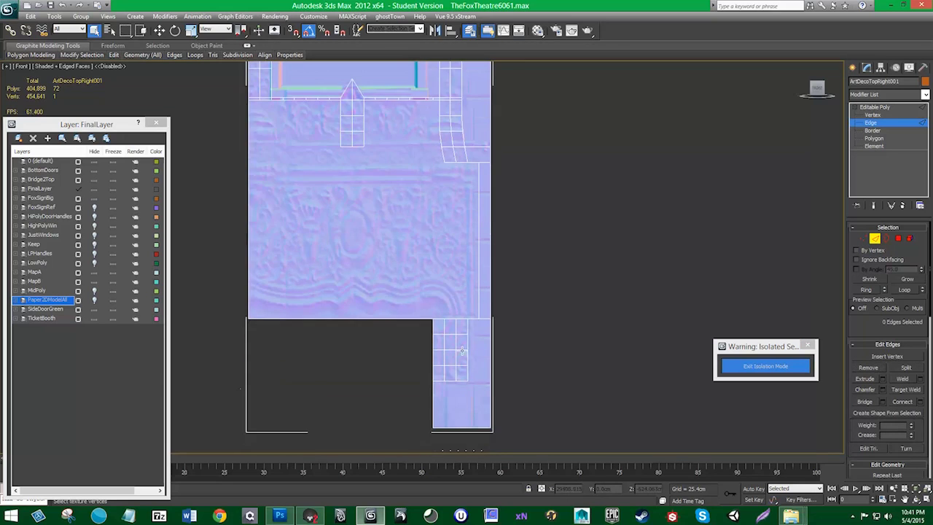
drag(459, 373, 442, 330)
click(866, 369)
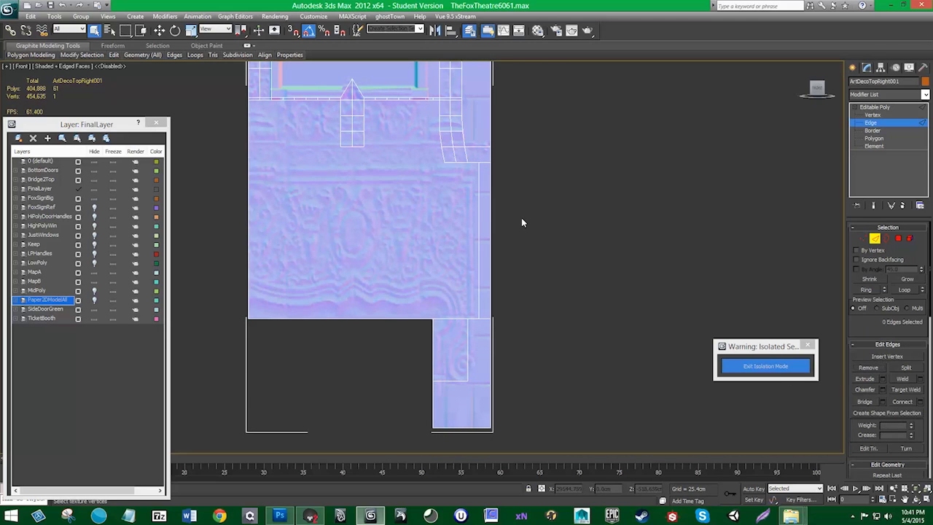
- Remove the leftover vertices along the lower leg's sides, its flat end and the lower boundary of its ornamented block
click(864, 237)
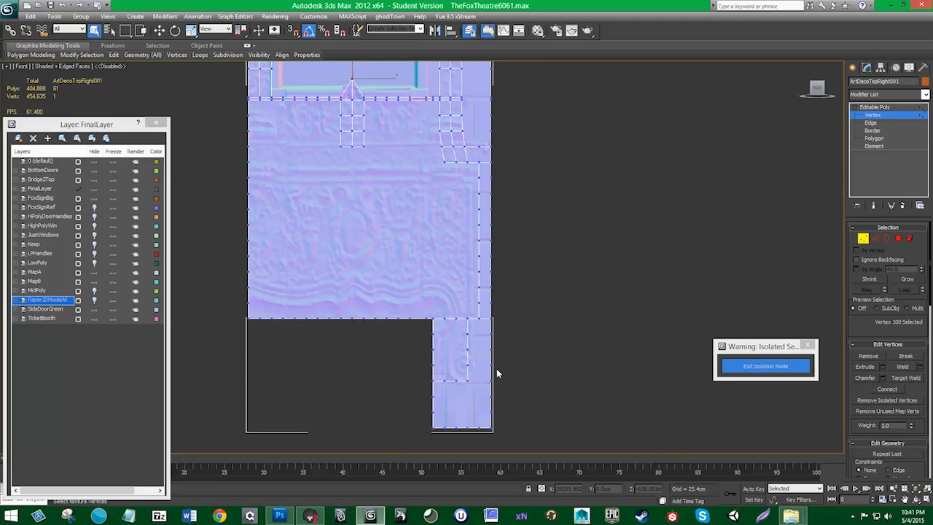
drag(496, 368, 426, 328)
click(859, 357)
drag(304, 362, 343, 385)
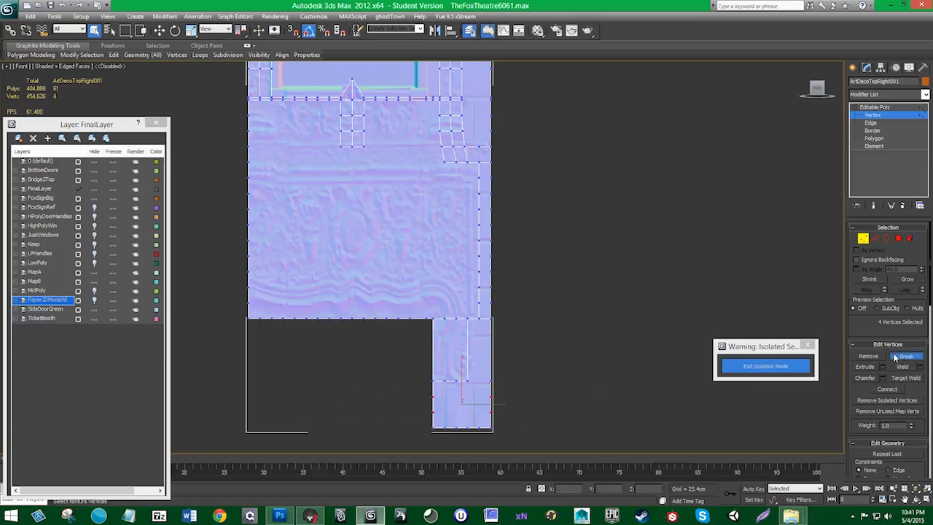
click(871, 357)
drag(441, 387, 461, 375)
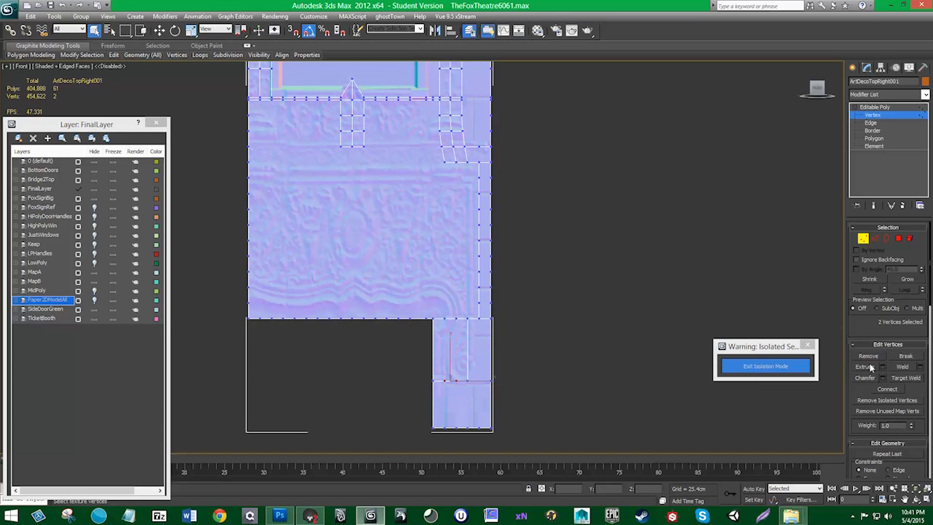
click(880, 358)
drag(479, 435, 442, 419)
click(868, 356)
drag(535, 380, 490, 371)
click(868, 357)
- Remove the leftover vertices along the narrow outer brickwork strip, the main ornament's lower edge and its opposite side
drag(500, 303, 454, 175)
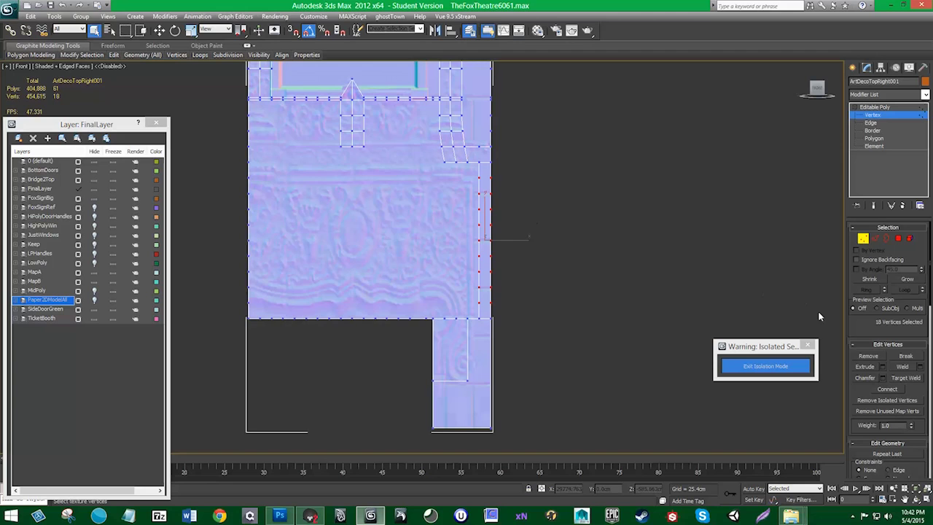
click(869, 357)
drag(438, 305, 267, 297)
click(879, 355)
click(869, 356)
drag(264, 427, 234, 110)
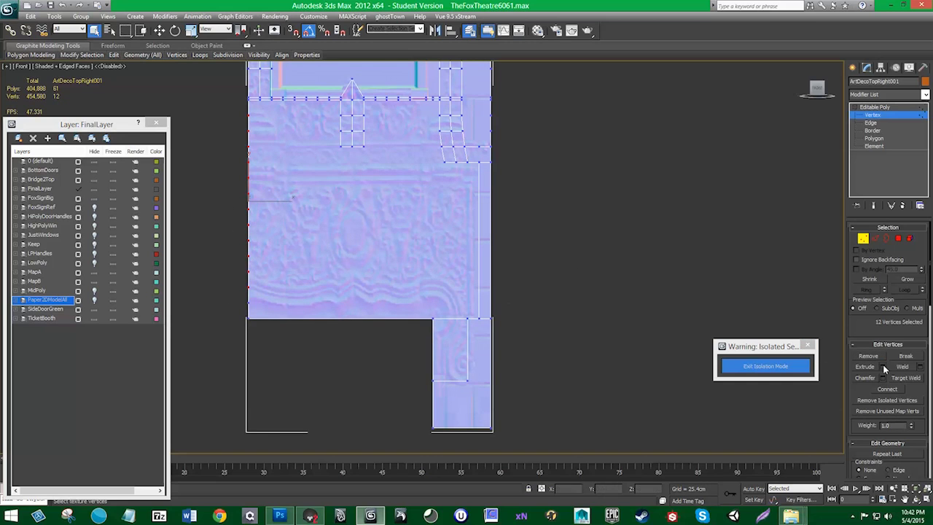
click(873, 355)
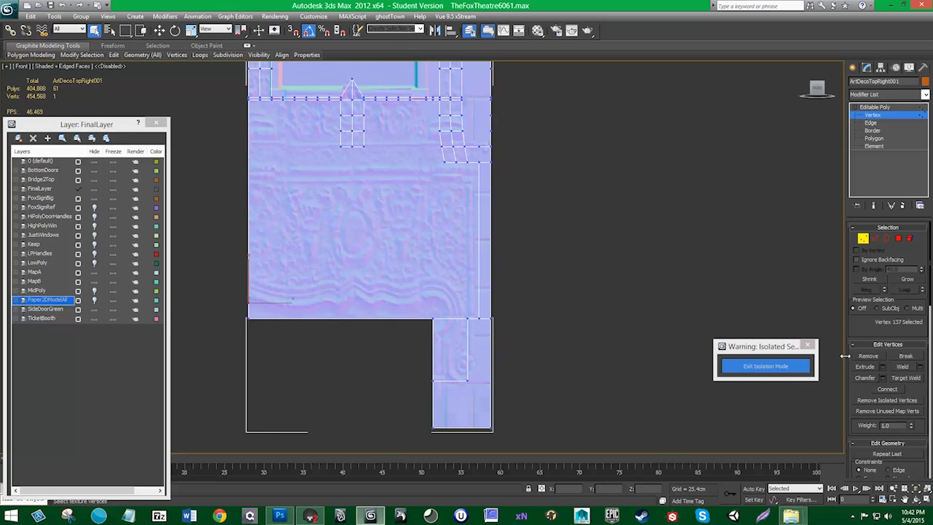
- Remove the leftover vertices along the panel's upper border and down the upper brickwork's outer side to the stone strip's foot
middle_drag(415, 212, 392, 318)
middle_drag(436, 234, 435, 283)
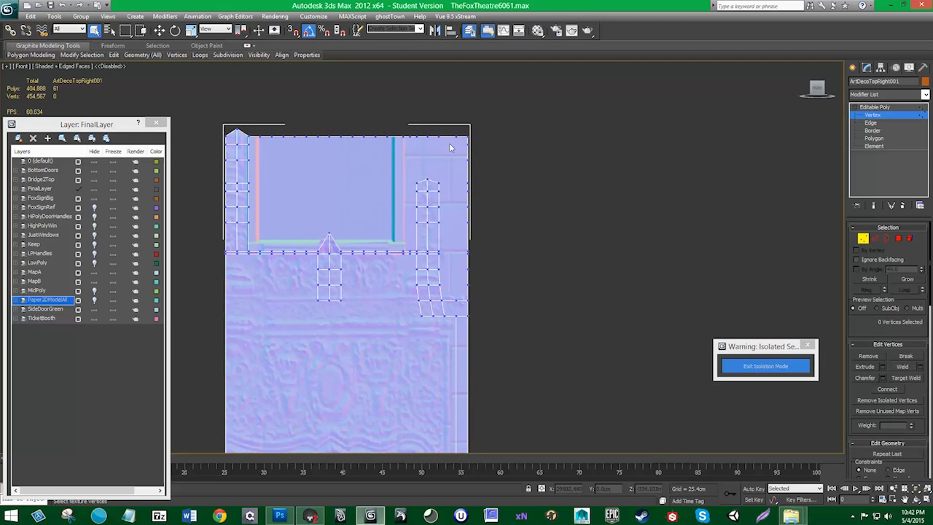
drag(464, 145, 253, 101)
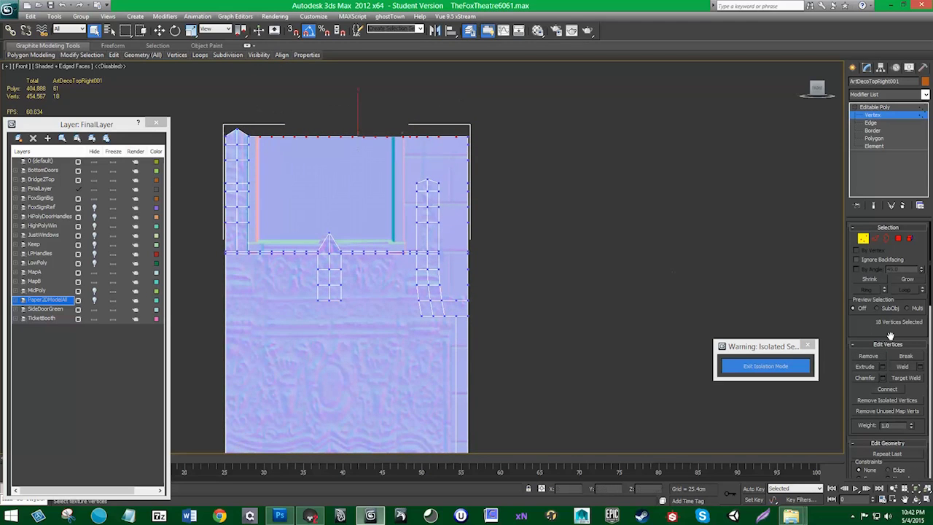
key(BackSpace)
drag(463, 142, 501, 288)
click(868, 356)
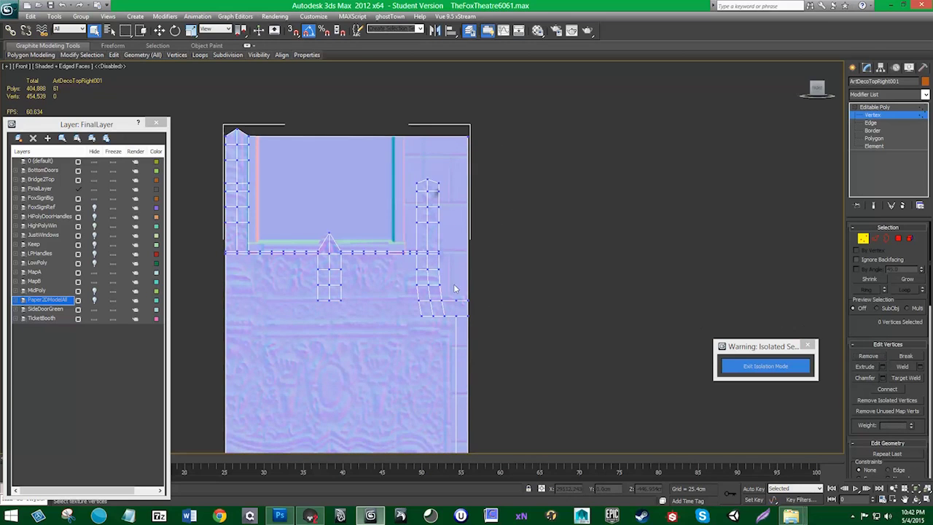
click(464, 308)
click(869, 356)
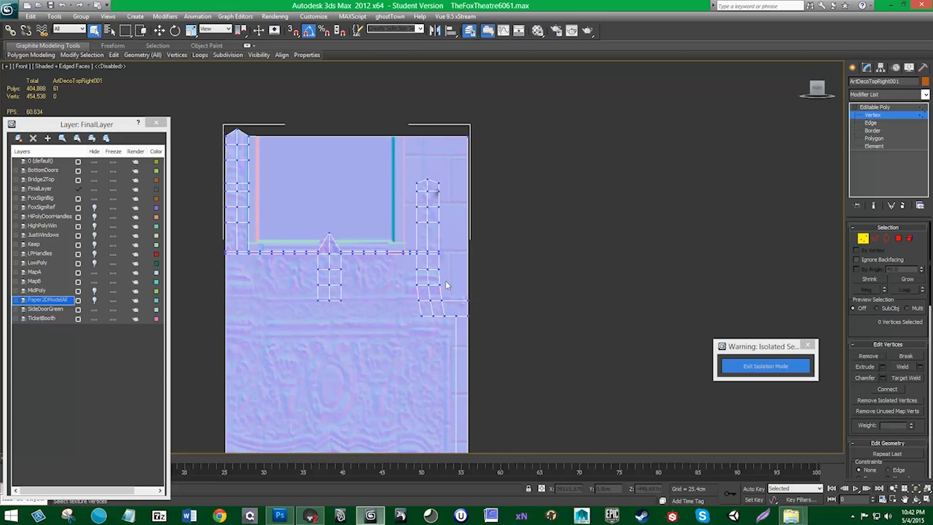
- Extrude the main ornament polygon and the ornamented polygon on the lower leg slightly outward
scroll(472, 256, down, 3)
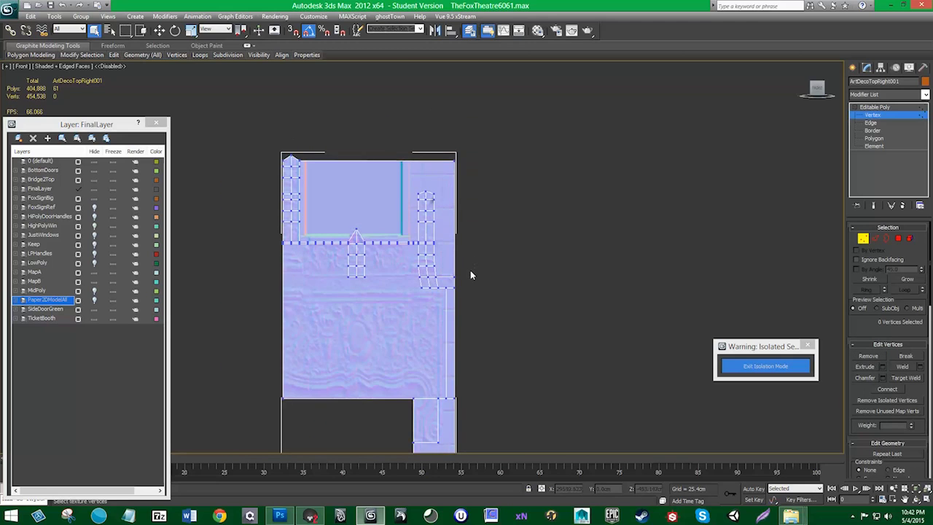
click(898, 238)
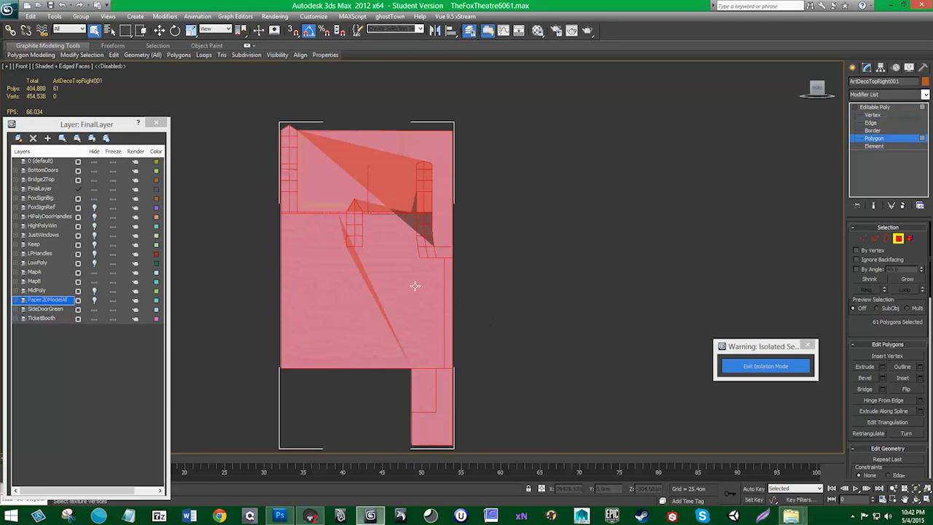
alt+middle_drag(396, 299, 379, 314)
click(864, 367)
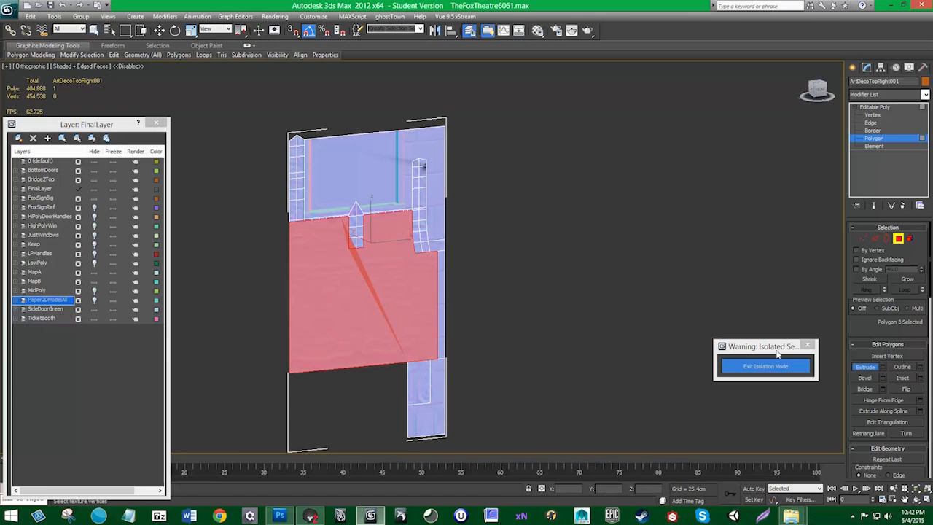
drag(410, 296, 256, 231)
click(424, 370)
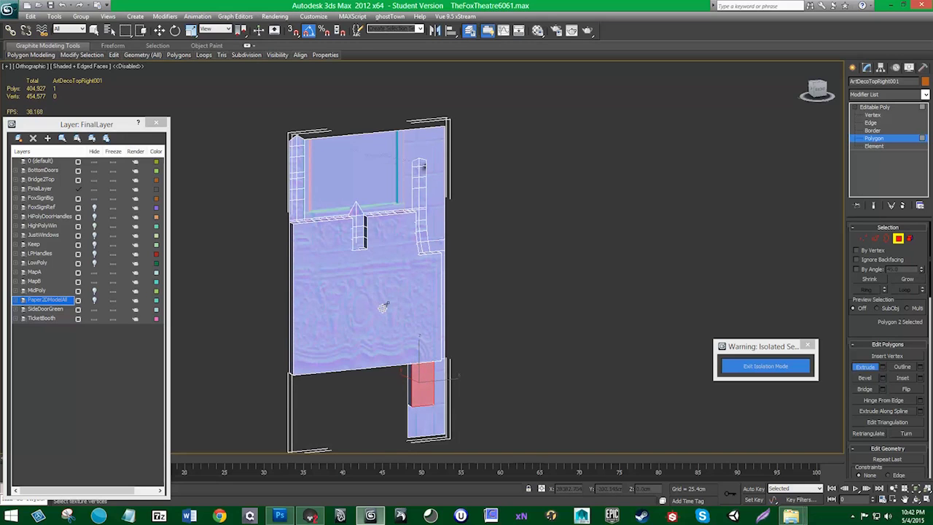
alt+middle_drag(383, 308, 430, 261)
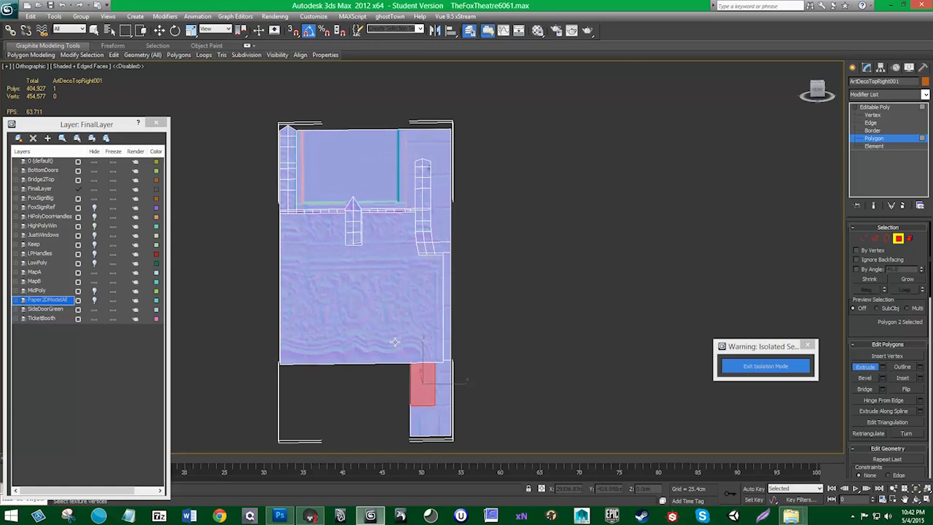
click(871, 369)
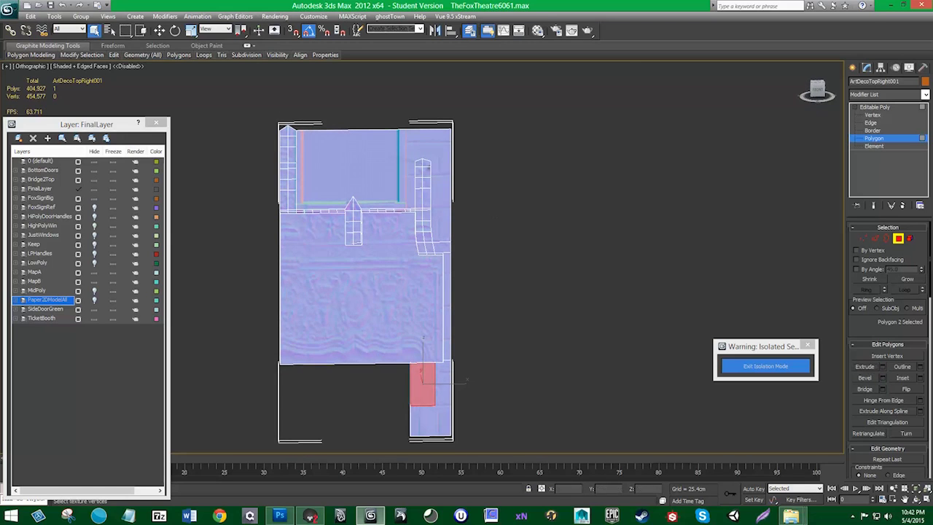
- Raise the outer corner vertex on the upper edge of the narrow stone strip's foot, and adjust the neighbouring vertices in that row
click(521, 275)
click(431, 244)
scroll(436, 240, up, 5)
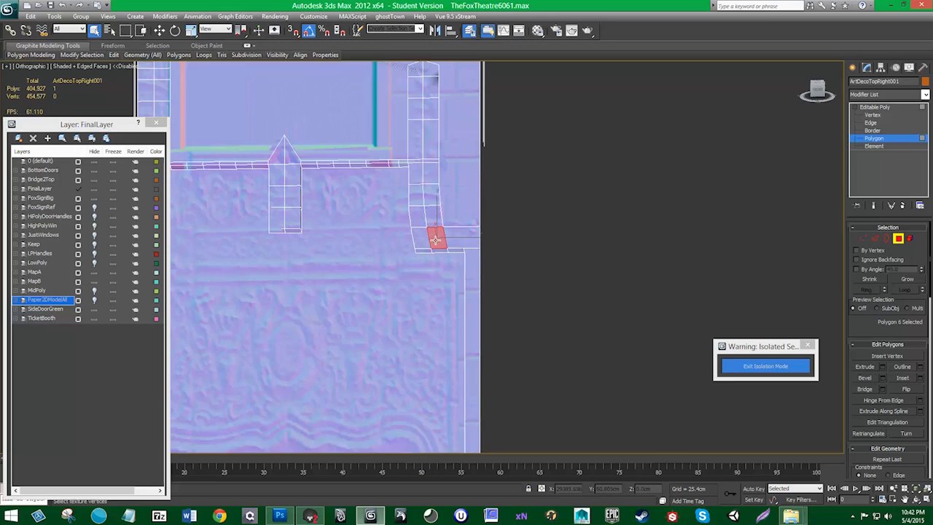
click(503, 226)
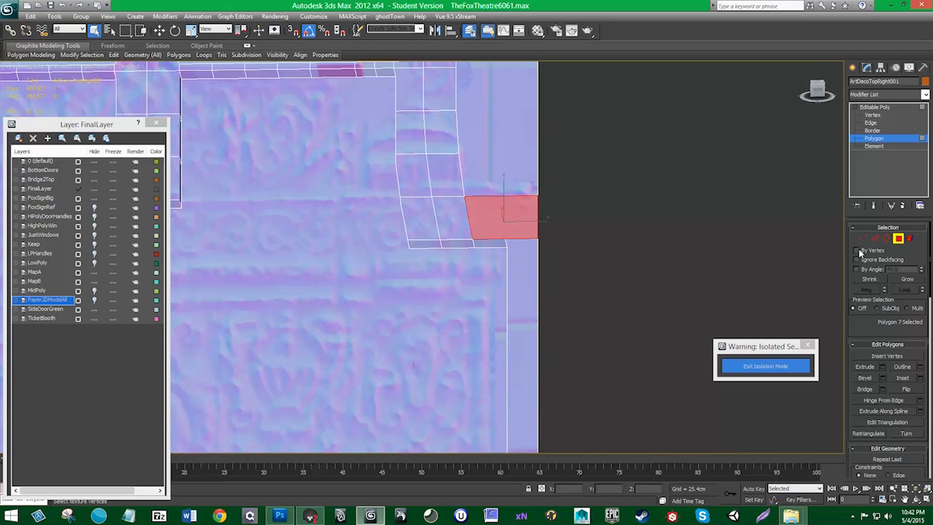
key(1)
key(w)
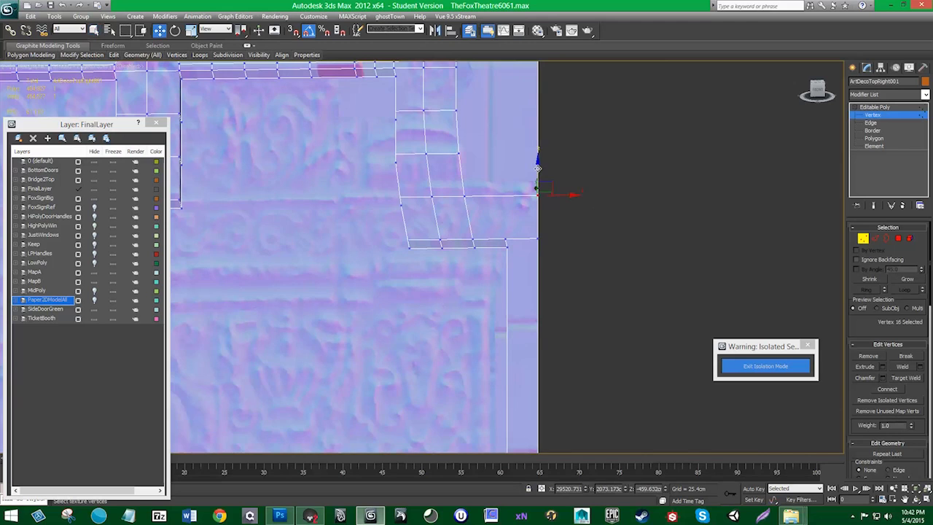
drag(538, 166, 538, 150)
click(465, 195)
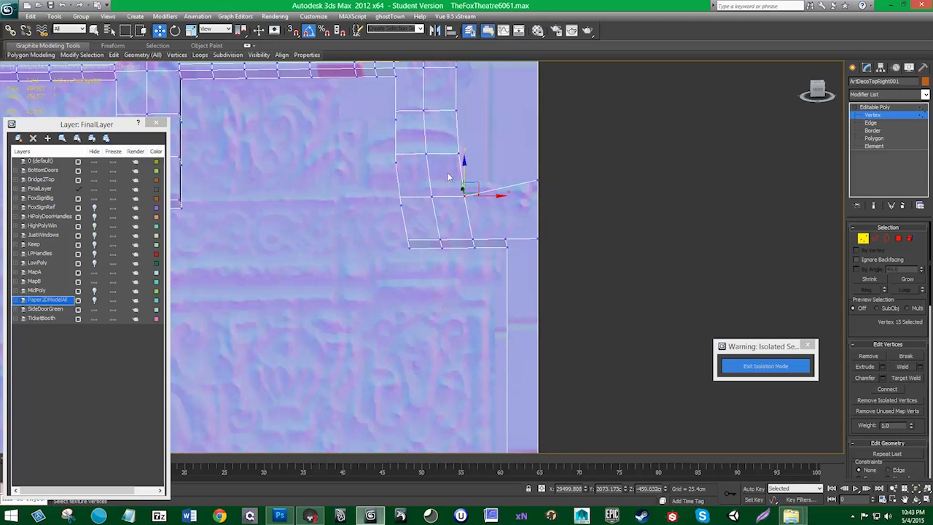
mouse_move(466, 168)
mouse_down()
mouse_move(467, 156)
mouse_move(467, 165)
mouse_up()
scroll(488, 205, down, 2)
middle_drag(476, 240, 603, 323)
drag(565, 309, 519, 301)
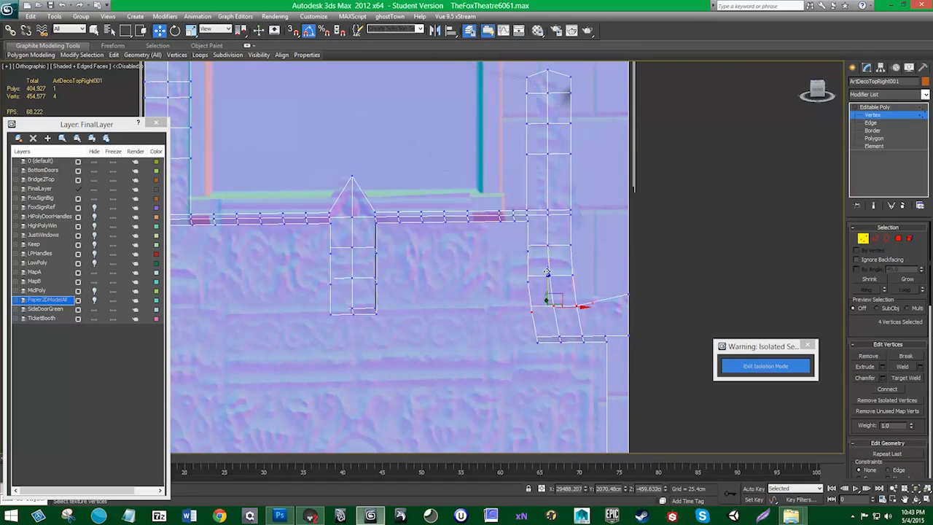
scroll(554, 288, down, 2)
scroll(551, 299, down, 2)
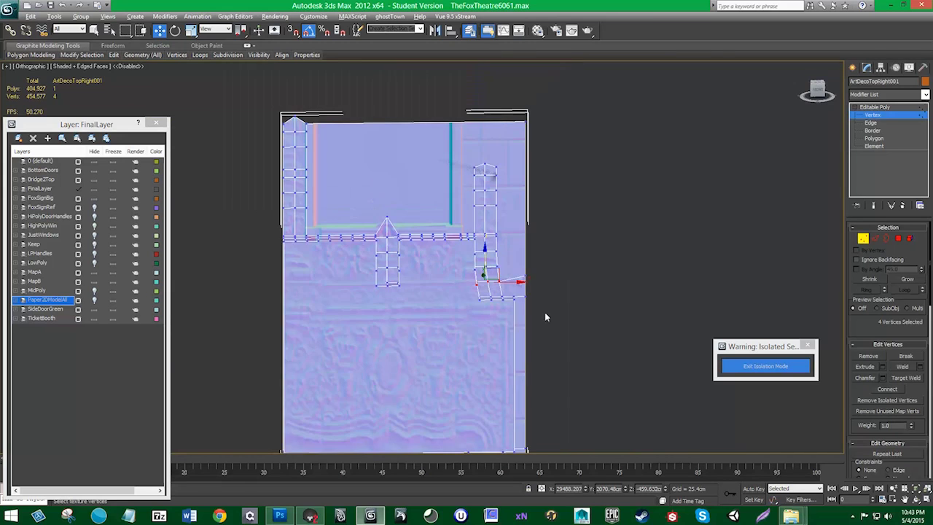
- Select the polygons across the narrow stone strip's foot and up through its bend
click(903, 227)
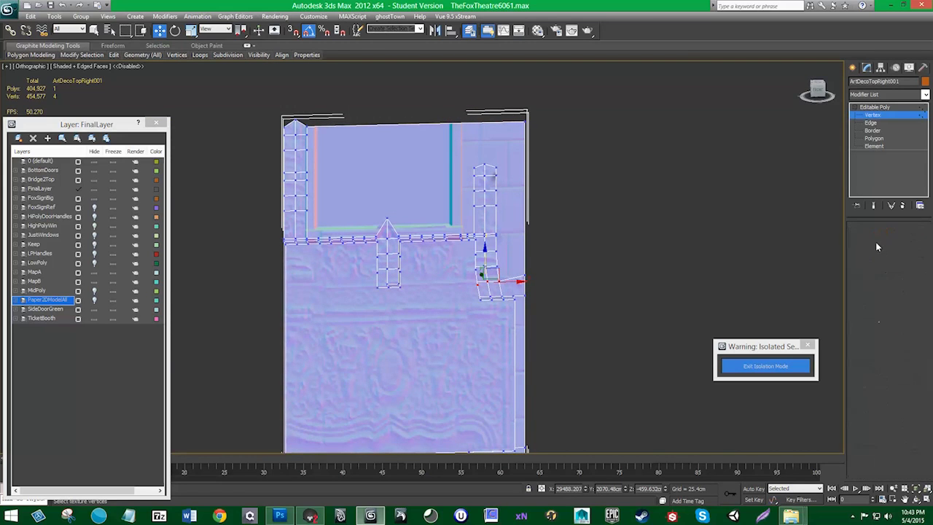
key(4)
click(513, 286)
ctrl+click(496, 290)
ctrl+click(483, 290)
ctrl+click(493, 273)
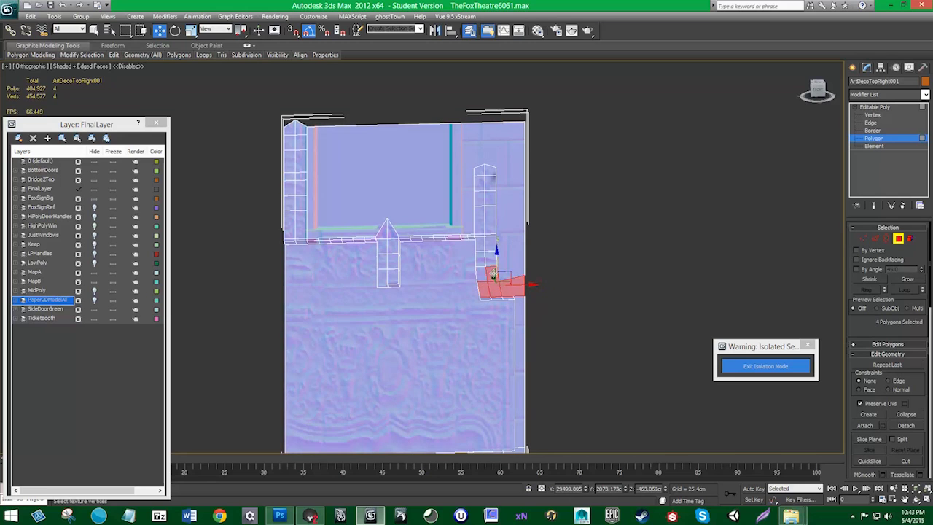
ctrl+click(481, 274)
ctrl+click(490, 265)
ctrl+click(483, 256)
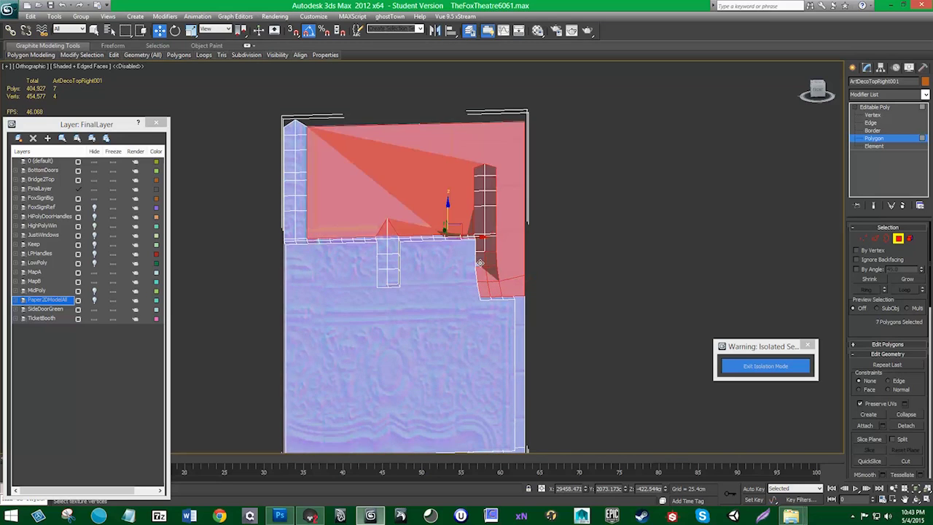
- Add the narrow stone strip's remaining polygons up to its pointed tip to the selection, and deselect the large upper panel polygon
alt+click(481, 261)
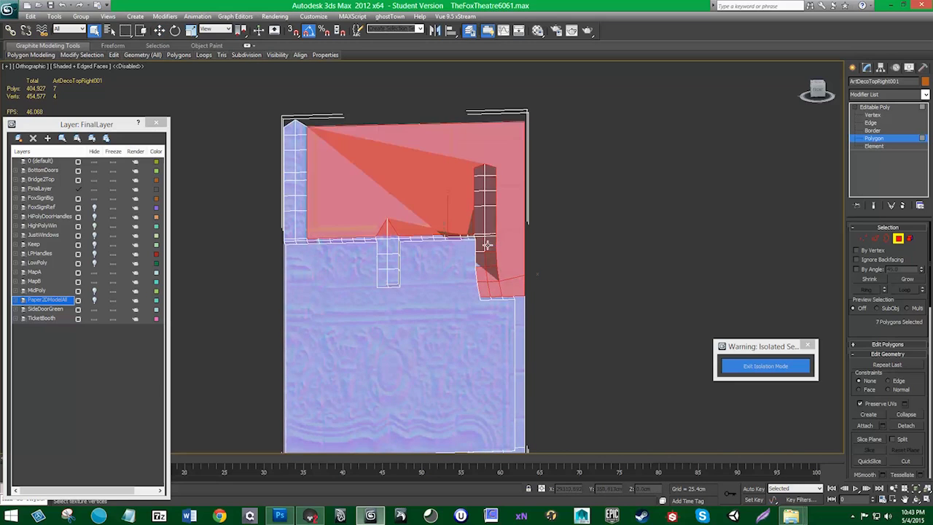
ctrl+click(492, 209)
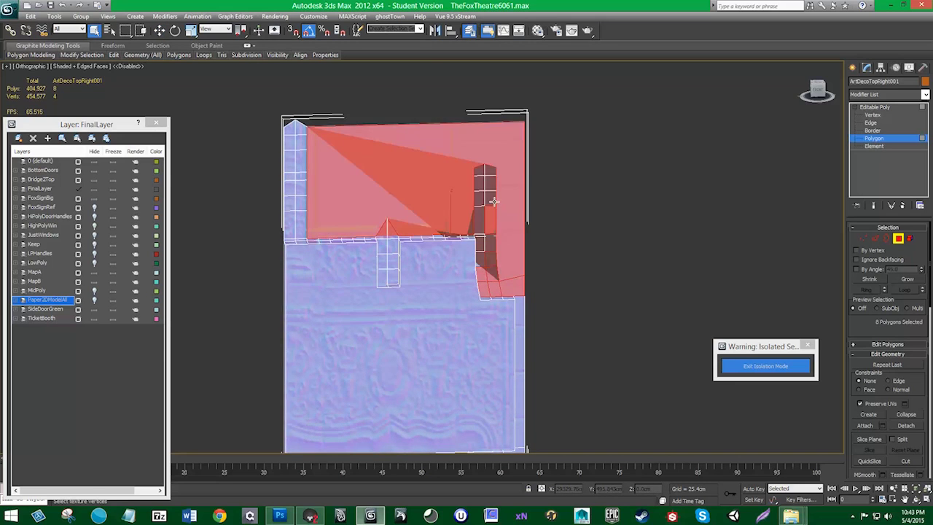
ctrl+click(487, 164)
alt+middle_drag(530, 179, 476, 243)
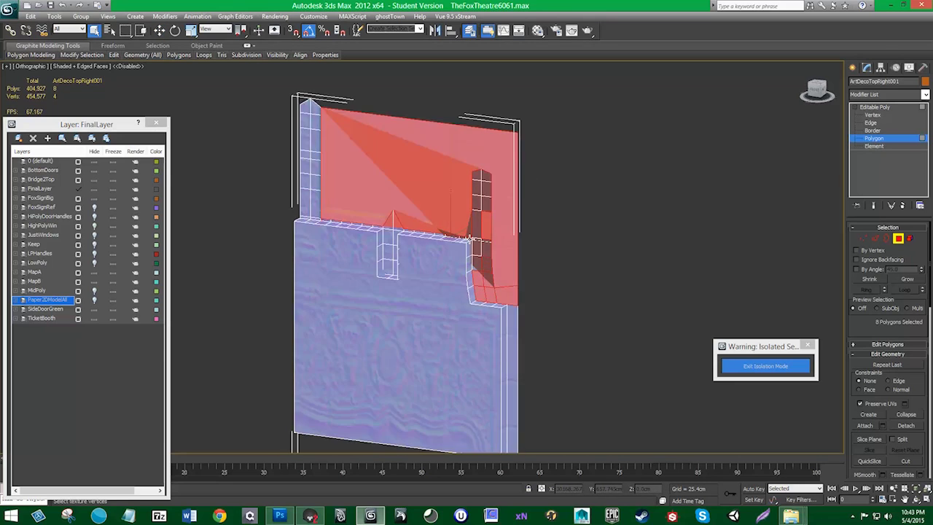
ctrl+click(485, 202)
ctrl+click(485, 178)
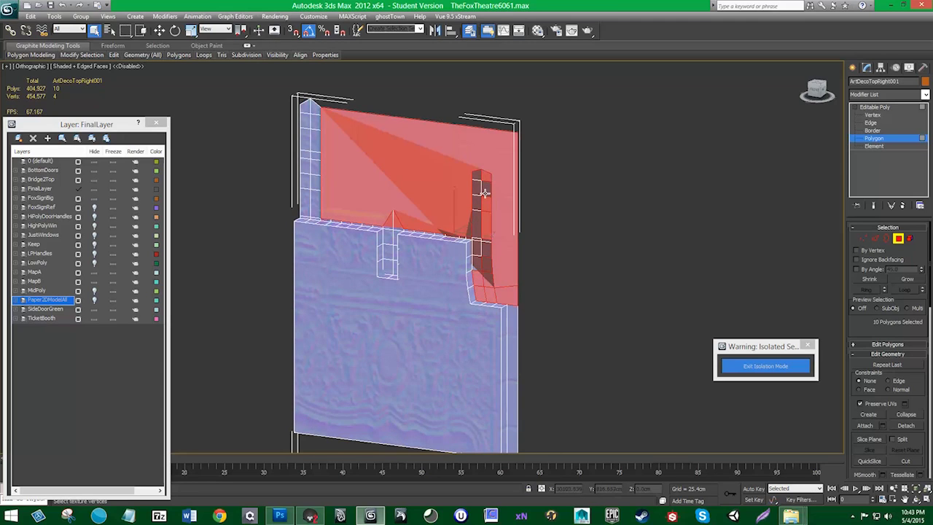
ctrl+click(486, 191)
ctrl+click(478, 177)
ctrl+click(477, 191)
ctrl+click(476, 197)
ctrl+click(479, 216)
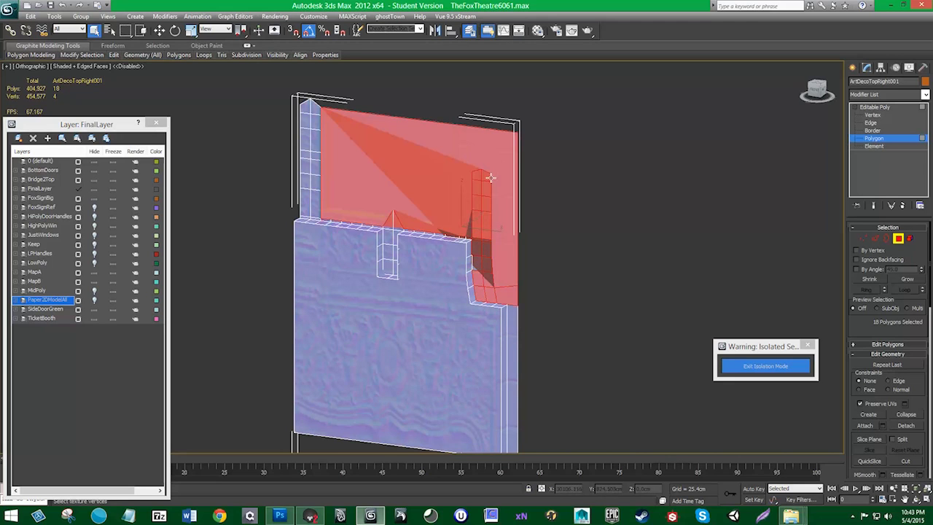
alt+click(501, 152)
mouse_move(495, 257)
alt+middle_down()
mouse_move(501, 272)
mouse_move(490, 243)
alt+middle_up()
ctrl+click(475, 261)
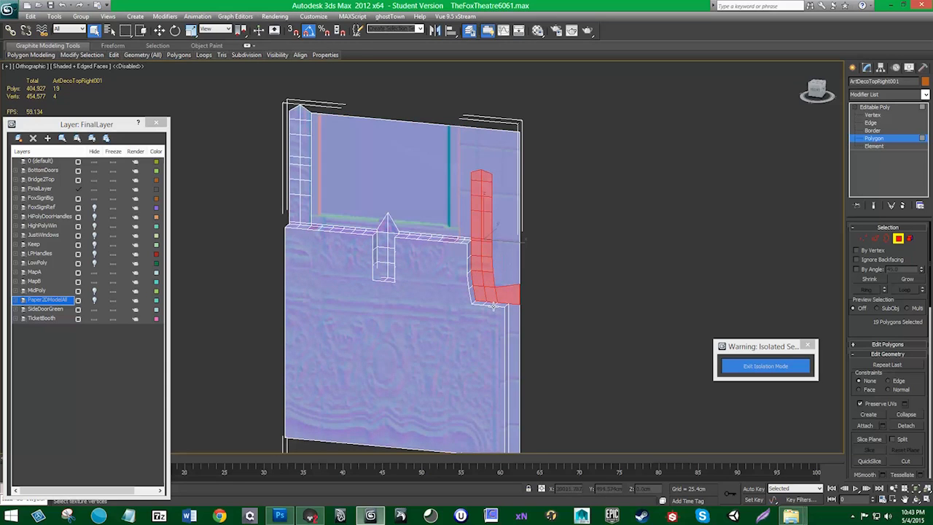
- Add the short pointed middle trim's polygons to the selection, leaving out the large upper and ornament panel polygons
alt+middle_drag(494, 306, 533, 306)
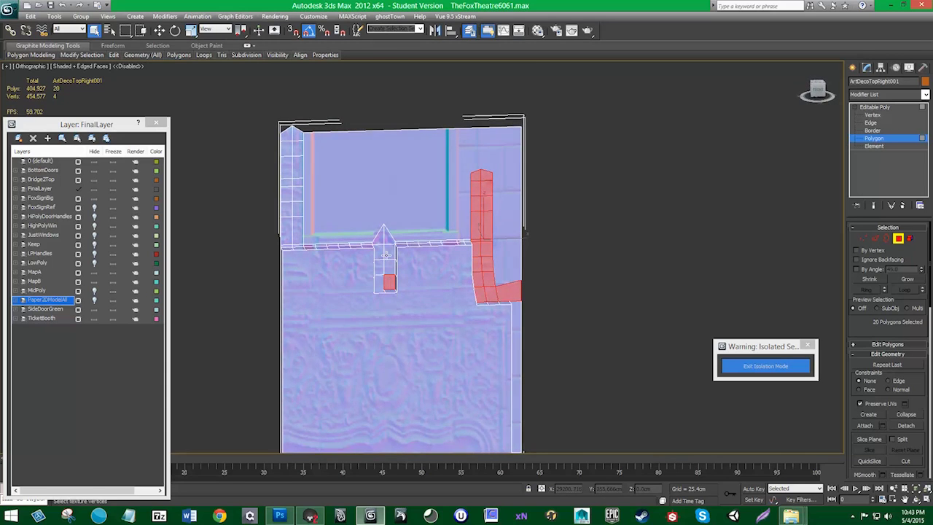
ctrl+click(370, 238)
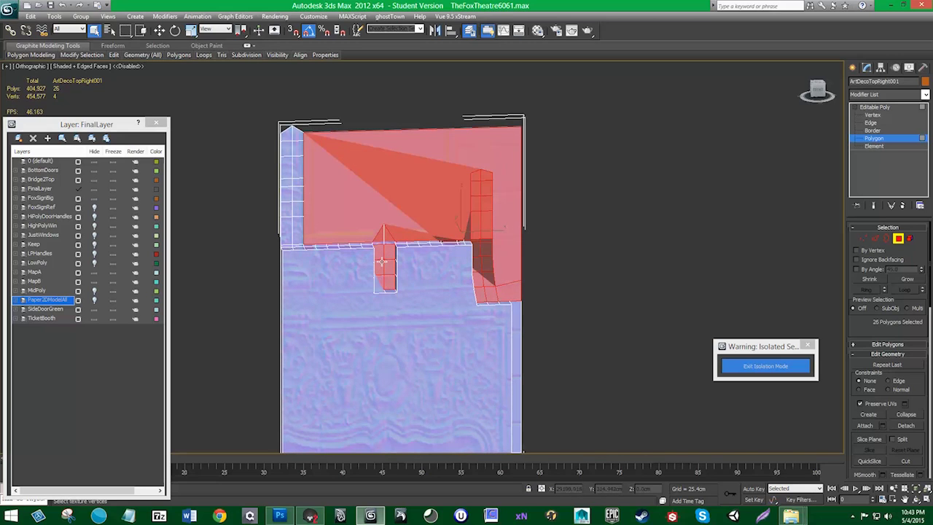
ctrl+click(379, 281)
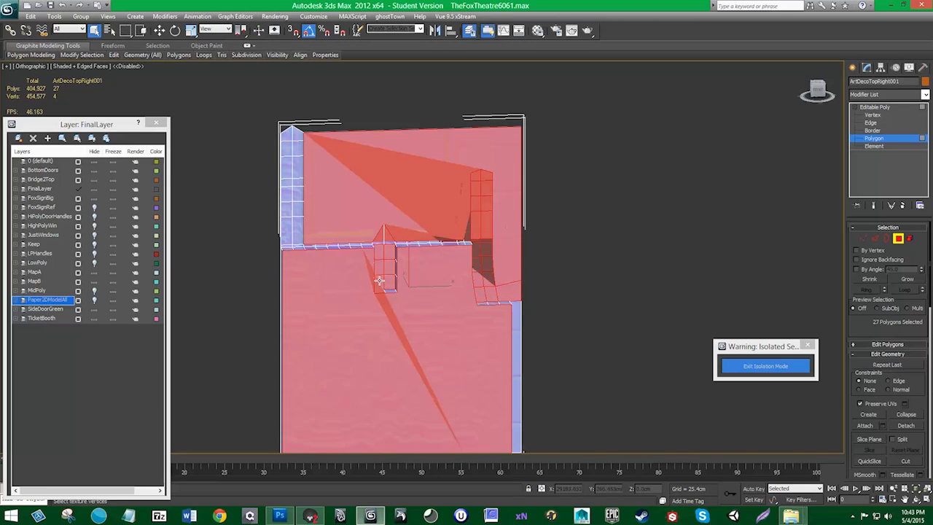
alt+click(387, 202)
alt+click(412, 306)
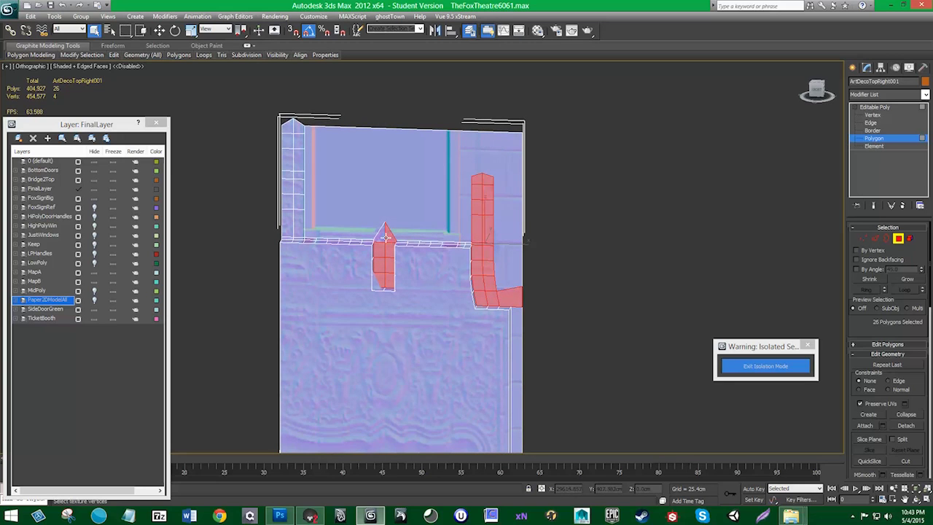
mouse_move(383, 295)
alt+middle_down()
mouse_move(348, 300)
mouse_move(381, 294)
alt+middle_up()
- Add all polygons of the tall pointed strip on the panel's opposite upper side to the selection
ctrl+click(289, 222)
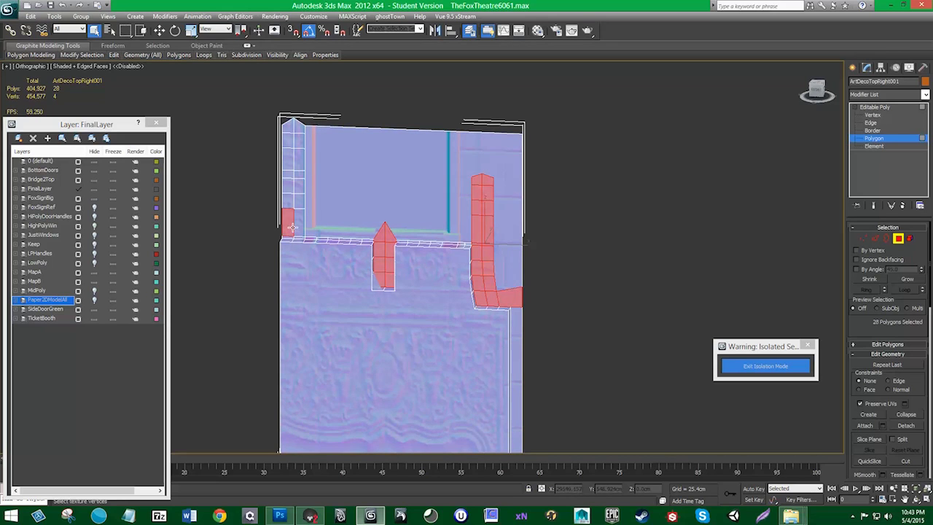
ctrl+click(297, 223)
ctrl+click(294, 198)
ctrl+drag(302, 200, 302, 200)
alt+middle_drag(332, 255, 370, 257)
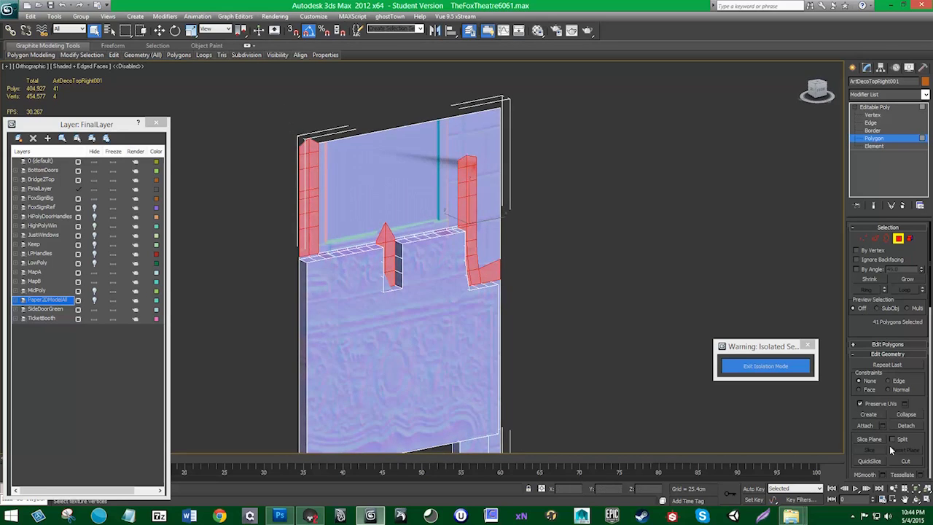
- Extrude the selected polygons of the three stone trims outward by 150 cm
drag(919, 414, 922, 299)
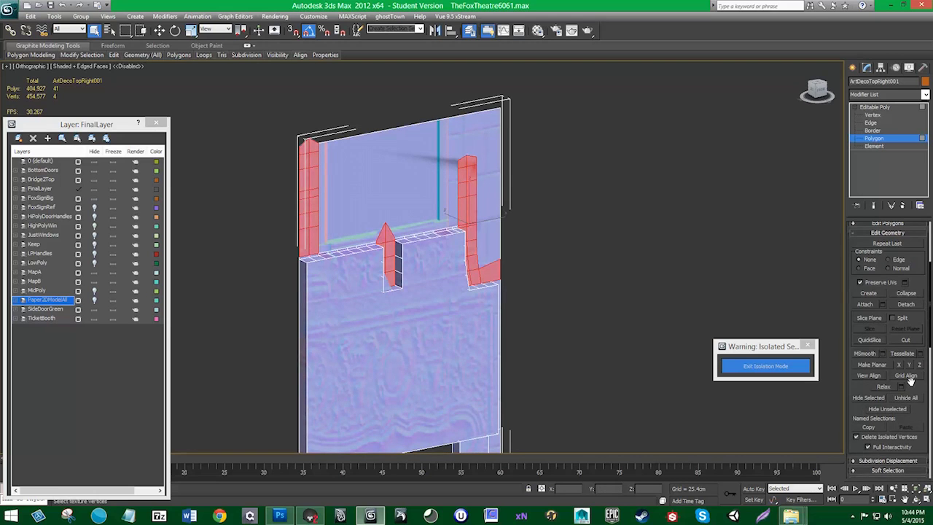
drag(921, 411, 899, 350)
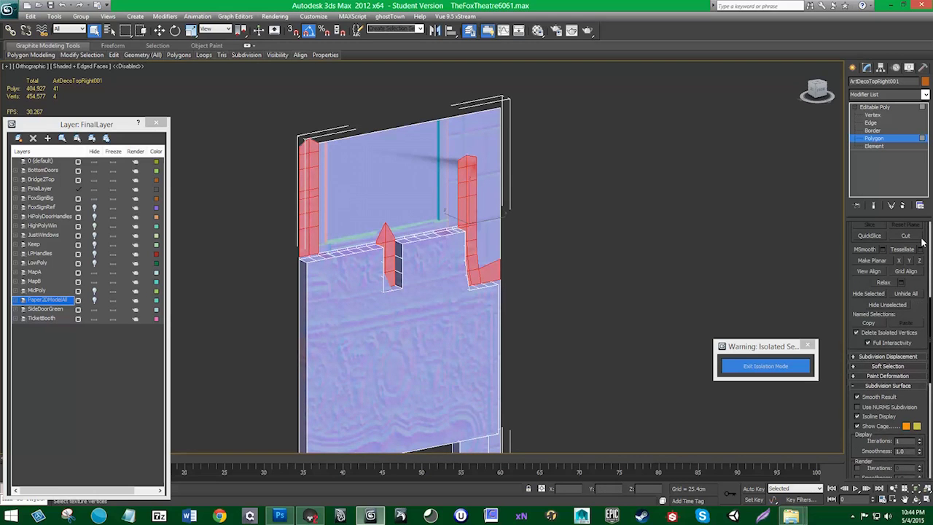
drag(921, 251, 909, 368)
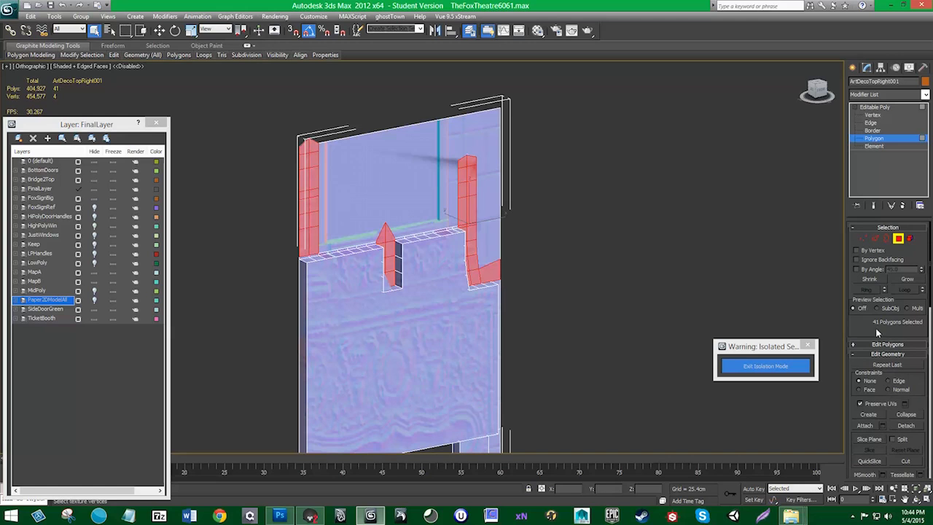
click(877, 343)
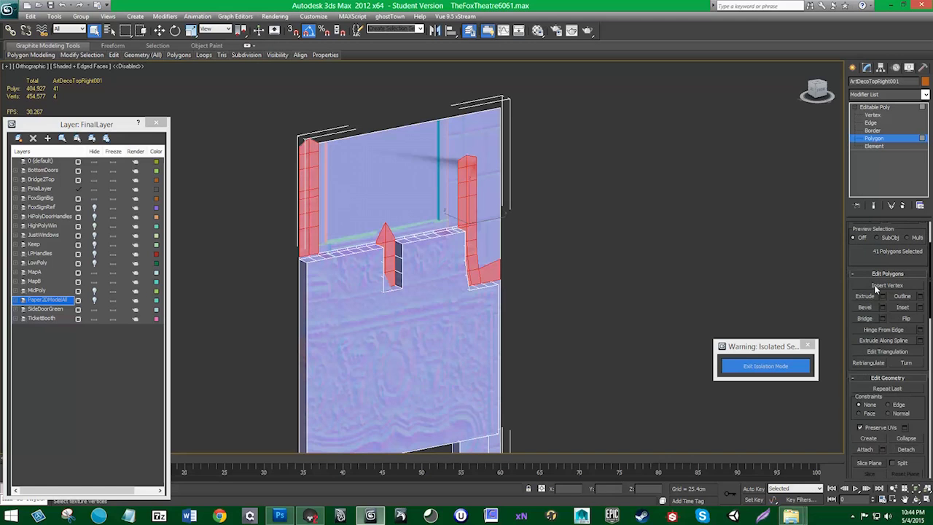
click(884, 296)
drag(431, 276, 526, 241)
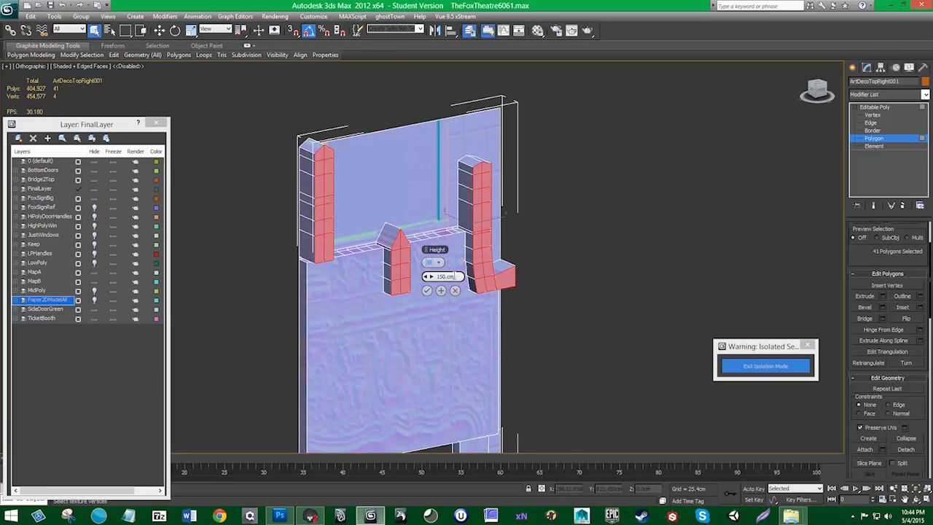
click(427, 290)
- Taper the three extruded trims by scaling their front faces down evenly and stretching them vertically to about 137%
alt+middle_drag(427, 290, 428, 317)
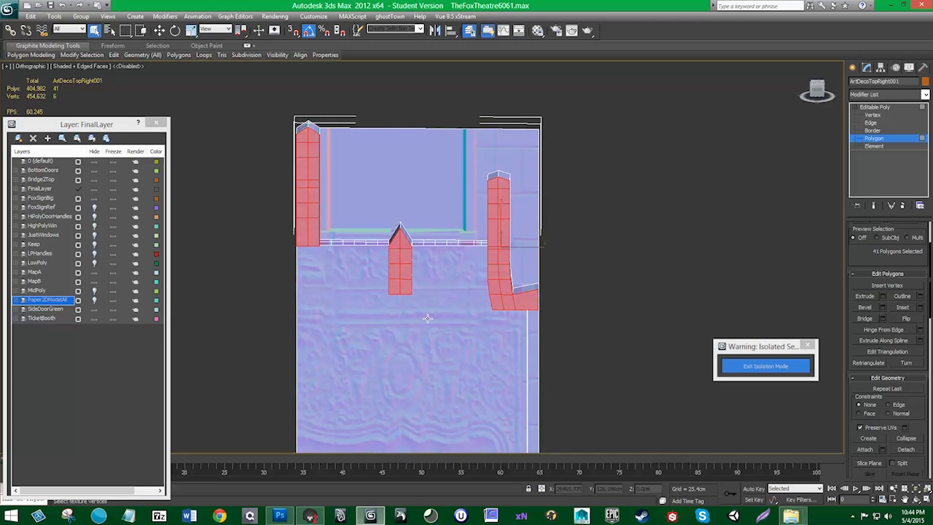
alt+middle_drag(391, 351, 608, 275)
alt+middle_drag(513, 277, 498, 305)
key(w)
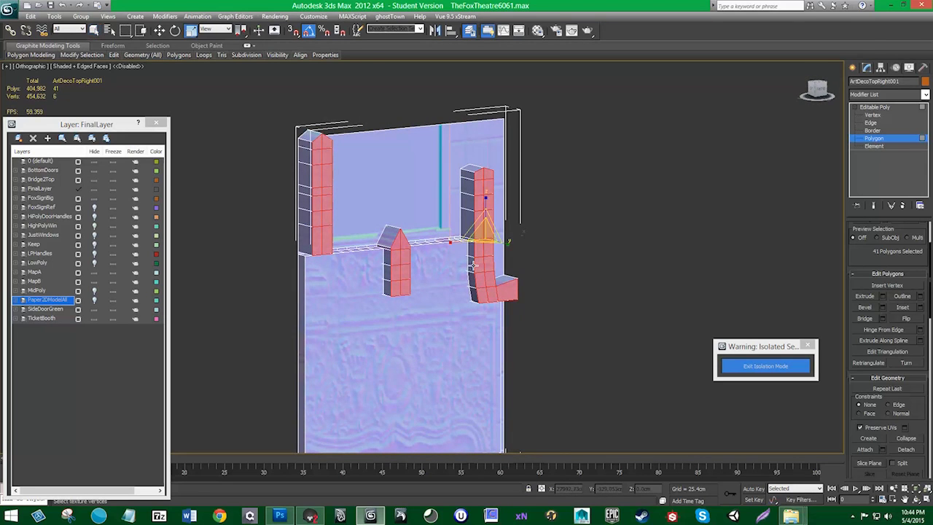
alt+middle_drag(492, 216, 484, 243)
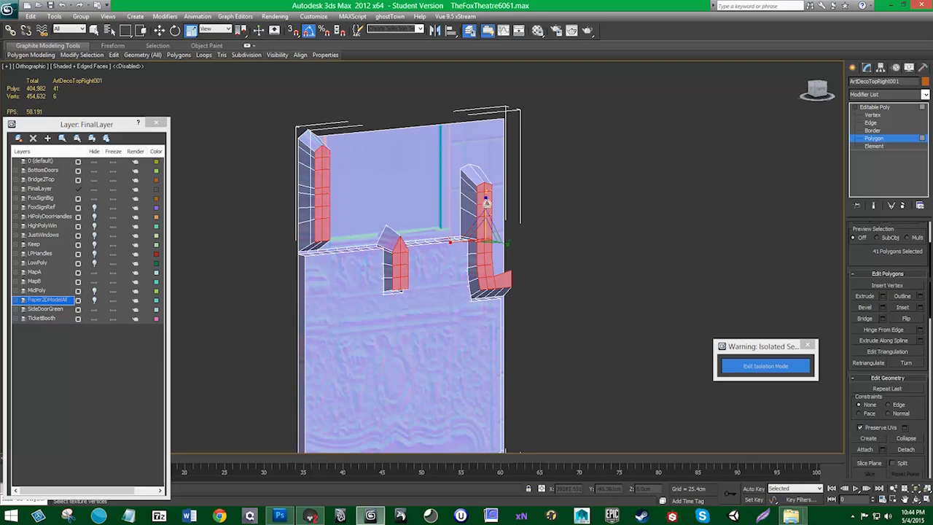
drag(488, 206, 486, 191)
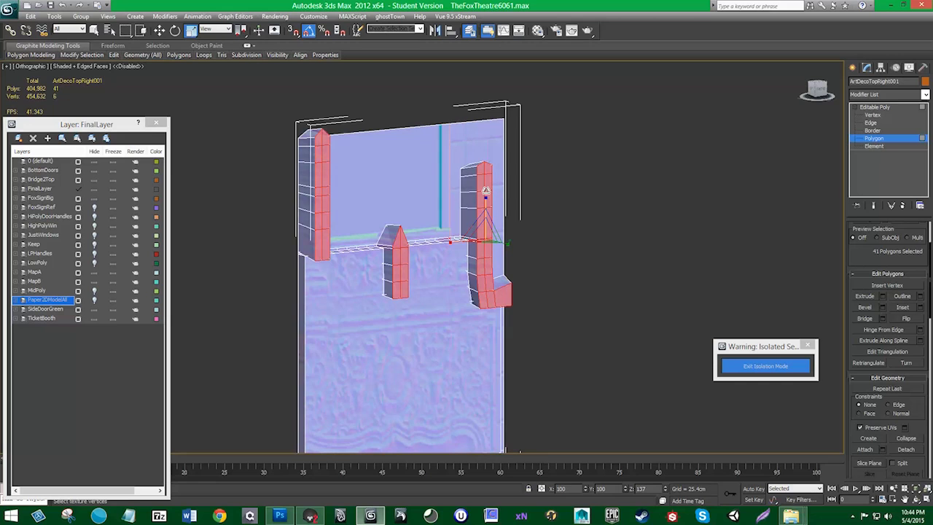
alt+middle_drag(486, 219, 380, 268)
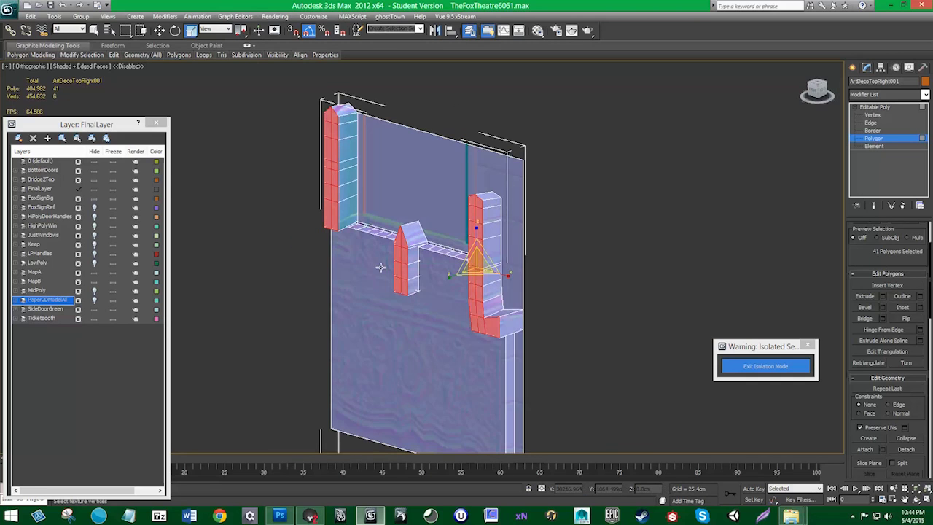
mouse_move(482, 319)
alt+middle_down()
mouse_move(490, 317)
mouse_move(479, 310)
alt+middle_up()
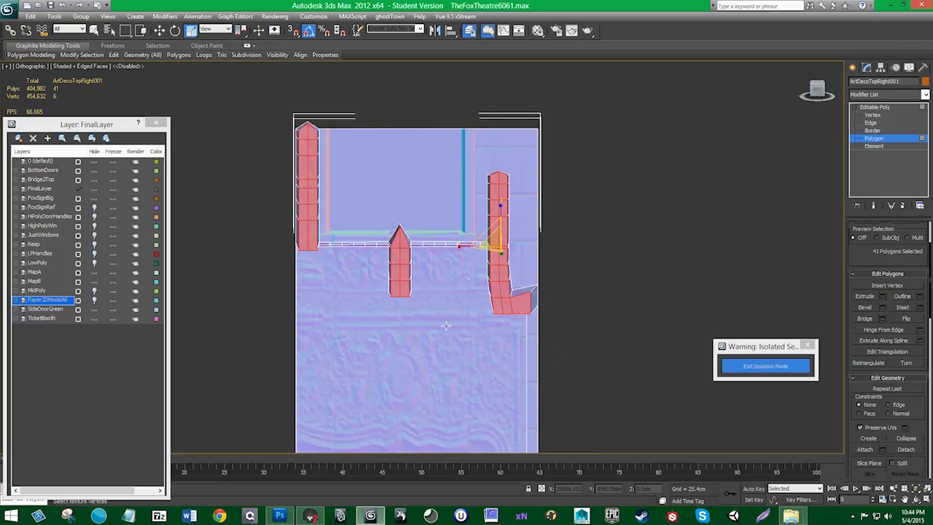
alt+drag(446, 326, 252, 100)
drag(493, 240, 493, 249)
drag(501, 208, 501, 206)
alt+middle_drag(417, 274, 449, 278)
- Select the short middle trim's eight front polygons, scale them down slightly and stretch them vertically
click(424, 296)
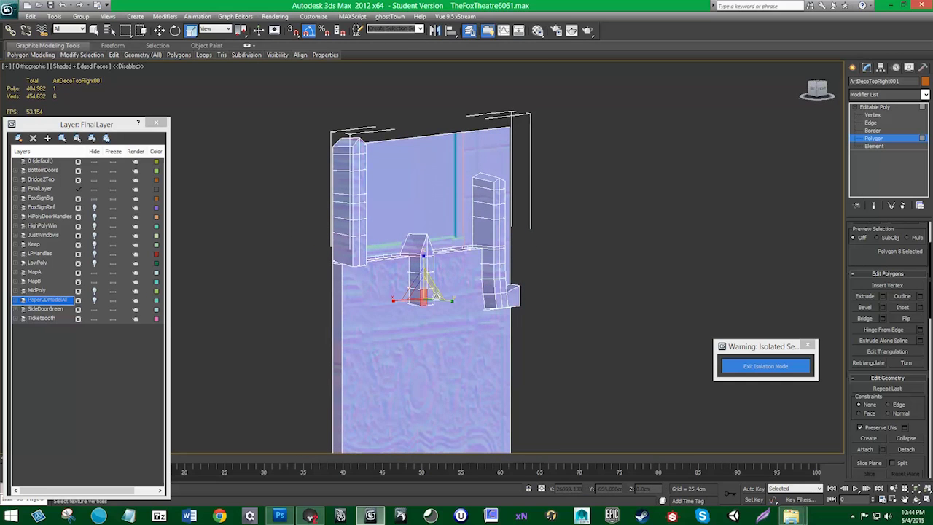
ctrl+click(435, 297)
key(ctrl+z)
ctrl+click(433, 296)
ctrl+click(432, 282)
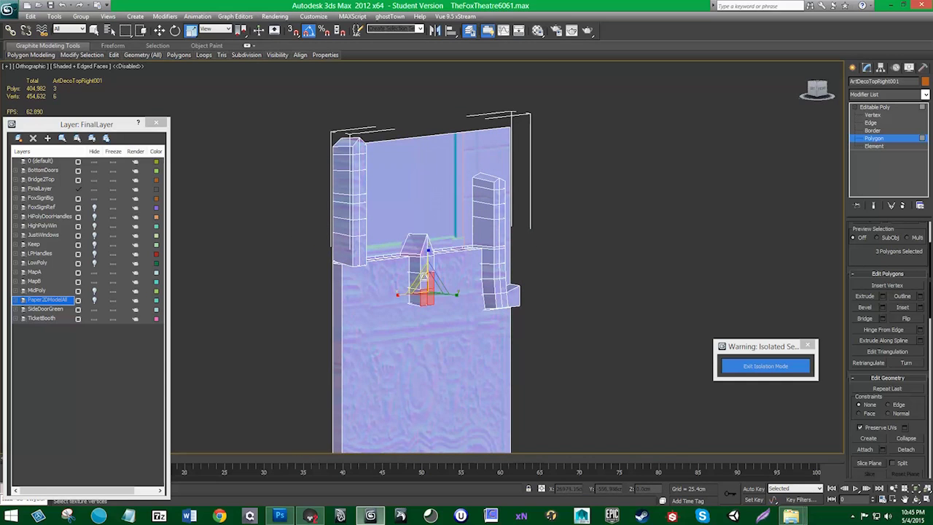
ctrl+click(424, 279)
ctrl+click(431, 263)
ctrl+click(423, 260)
ctrl+click(422, 252)
ctrl+click(429, 249)
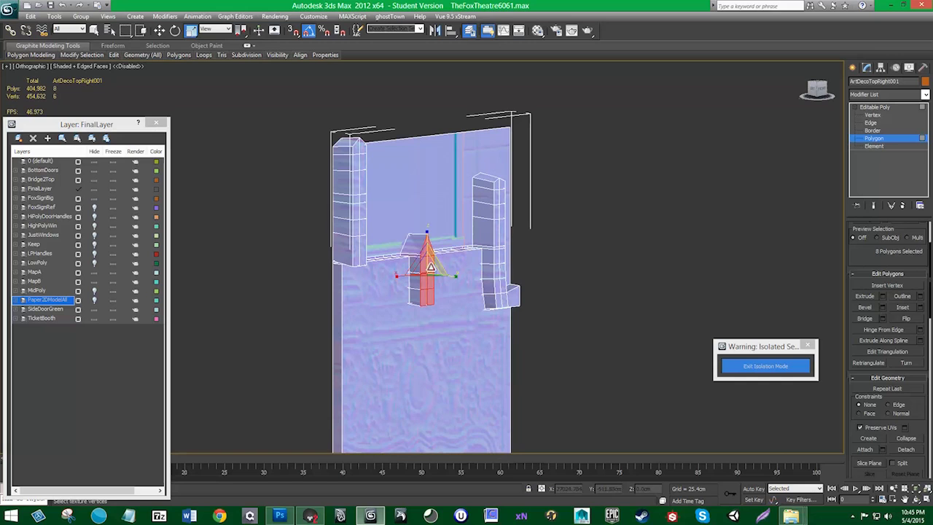
drag(430, 263, 428, 274)
drag(429, 237, 428, 229)
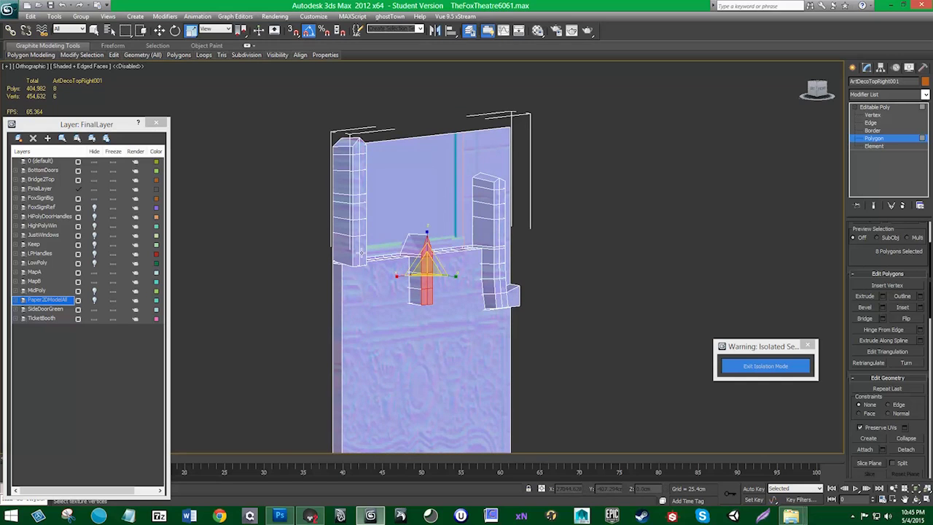
- Select the 14 front polygons of the tall pointed strip, scale them down slightly and stretch them vertically
click(363, 248)
ctrl+click(357, 253)
ctrl+click(361, 215)
ctrl+click(357, 228)
ctrl+click(364, 227)
ctrl+click(356, 212)
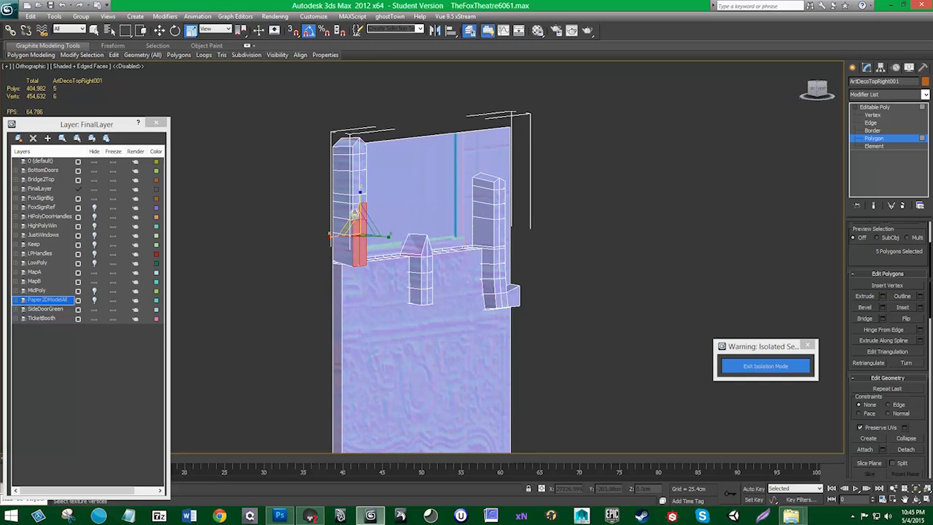
ctrl+click(363, 195)
ctrl+click(363, 179)
ctrl+click(348, 201)
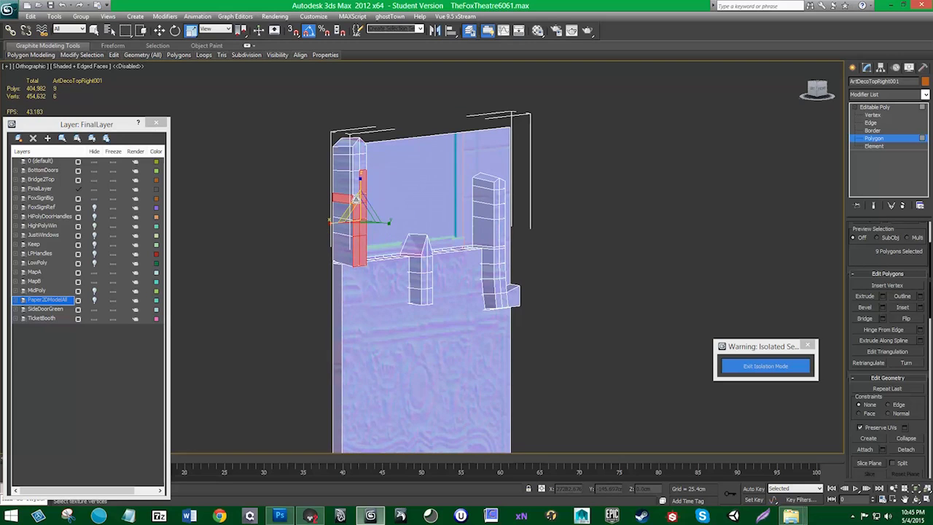
ctrl+click(357, 197)
ctrl+click(357, 180)
ctrl+click(357, 157)
ctrl+click(363, 159)
ctrl+click(363, 147)
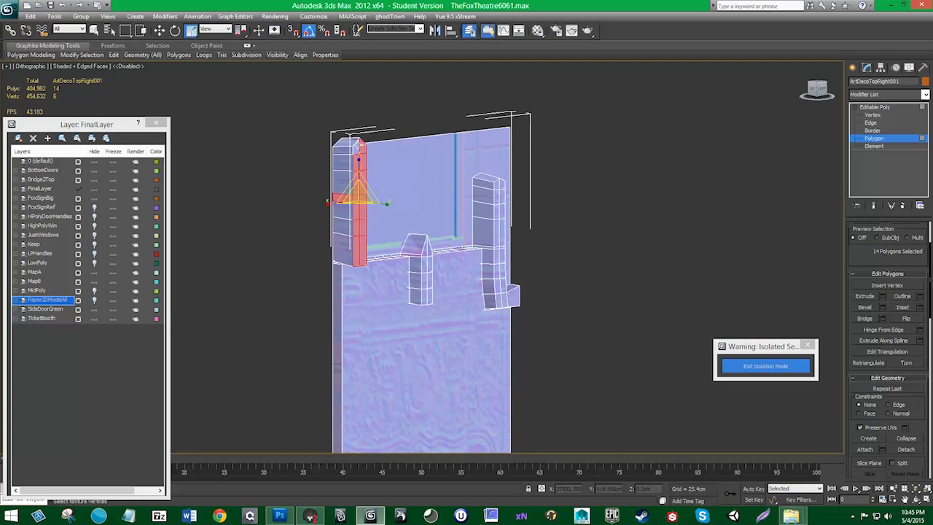
ctrl+click(357, 146)
alt+click(342, 201)
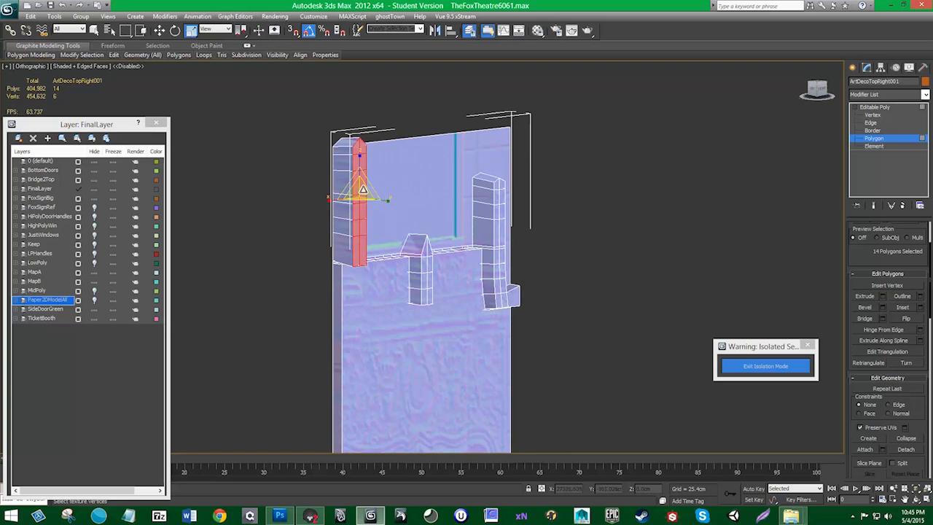
drag(362, 191, 361, 197)
drag(360, 159, 360, 151)
mouse_move(477, 326)
alt+middle_down()
mouse_move(442, 325)
mouse_move(472, 324)
alt+middle_up()
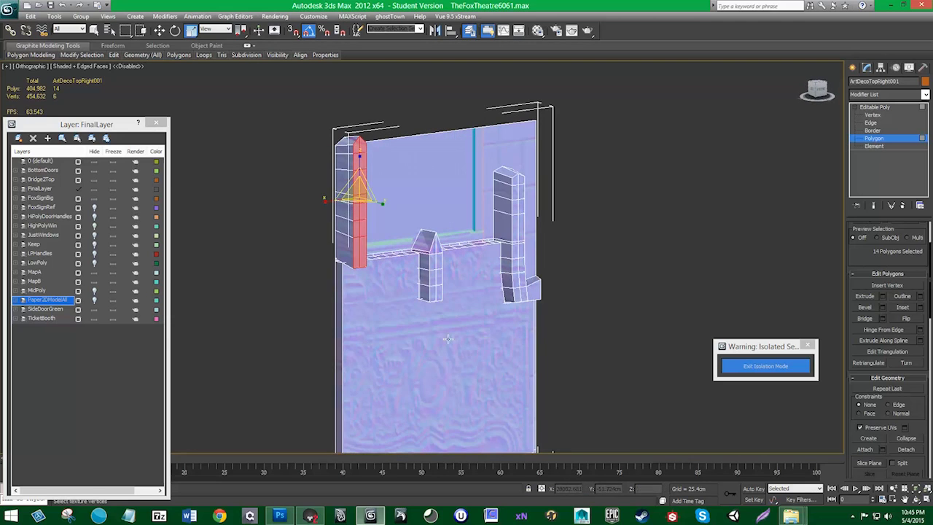
- Select the large relief polygon of the art deco panel and move it outward along the Y axis by about 10 cm
click(449, 340)
alt+middle_drag(447, 357, 458, 328)
key(w)
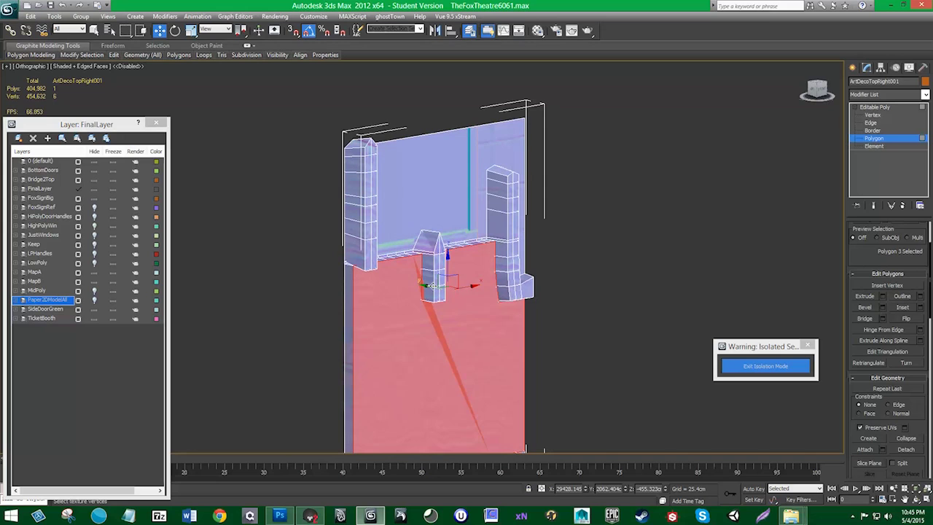
drag(431, 285, 440, 290)
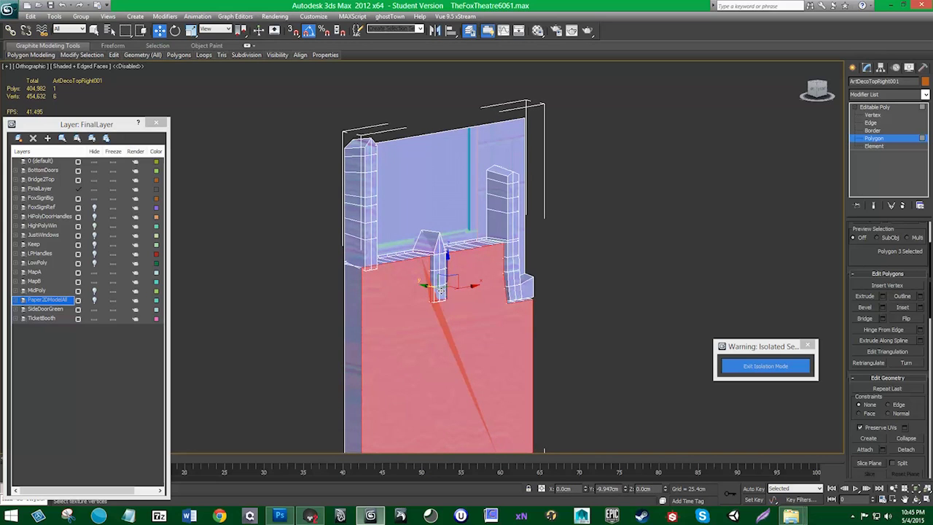
alt+middle_drag(440, 290, 466, 316)
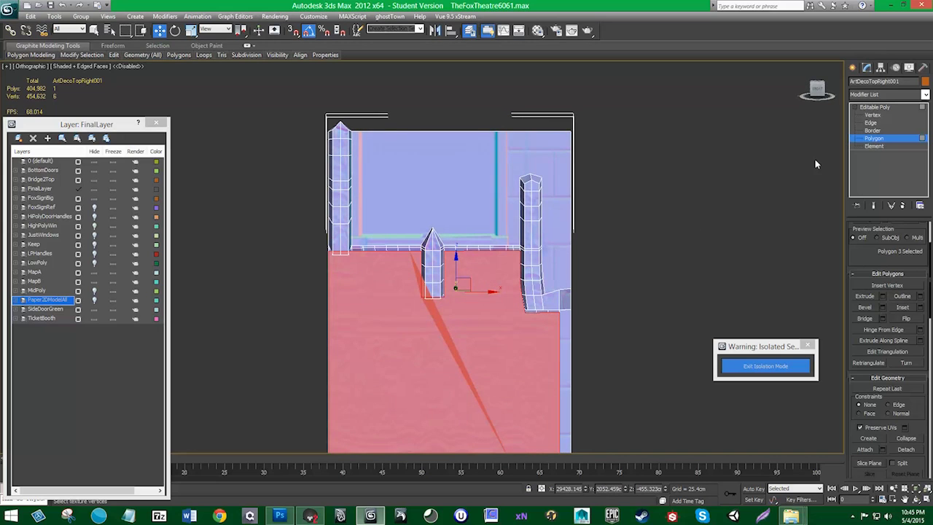
- Delete the flat wall polygon behind the upper trims and the narrow brick strip beside the relief panel
key(4)
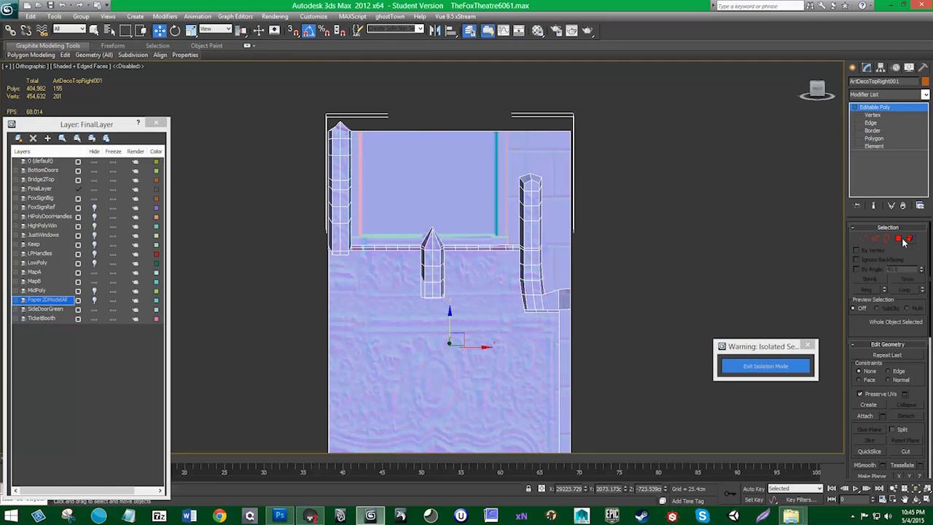
click(900, 239)
click(566, 230)
key(Delete)
middle_drag(560, 313, 560, 261)
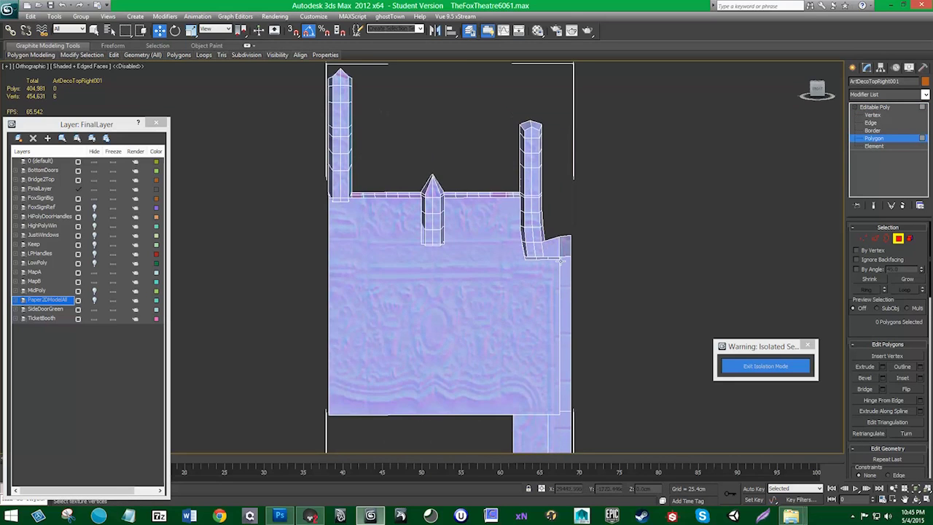
click(563, 293)
key(Delete)
middle_drag(602, 382, 615, 276)
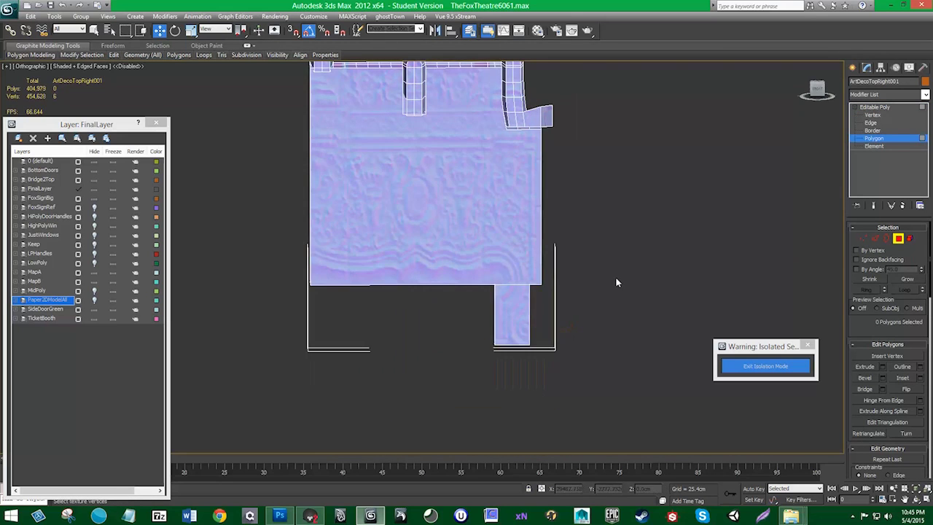
- Move the front polygon of the small leg below the relief panel outward along the Y axis by about 12 cm
alt+middle_drag(489, 352, 528, 299)
click(501, 373)
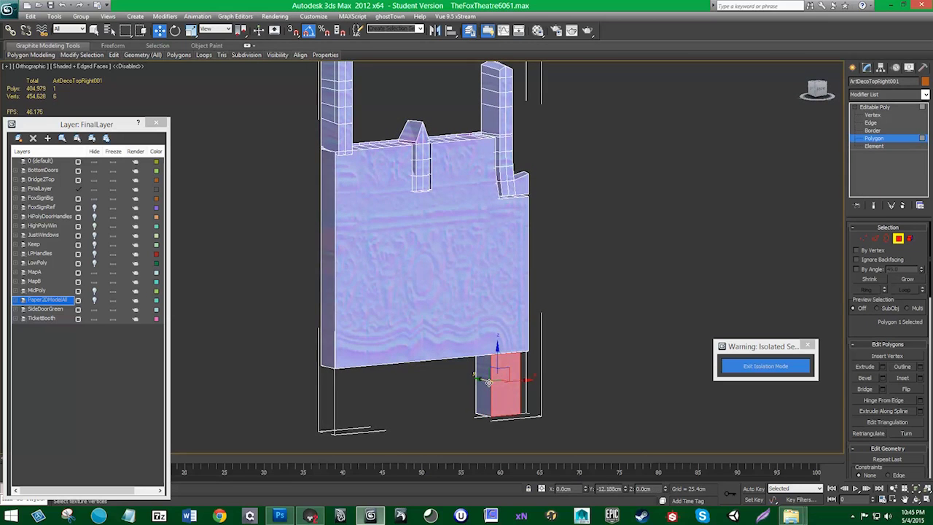
alt+middle_drag(480, 378, 471, 303)
click(903, 238)
- Clear the selection and display the model shaded without edged faces
click(24, 84)
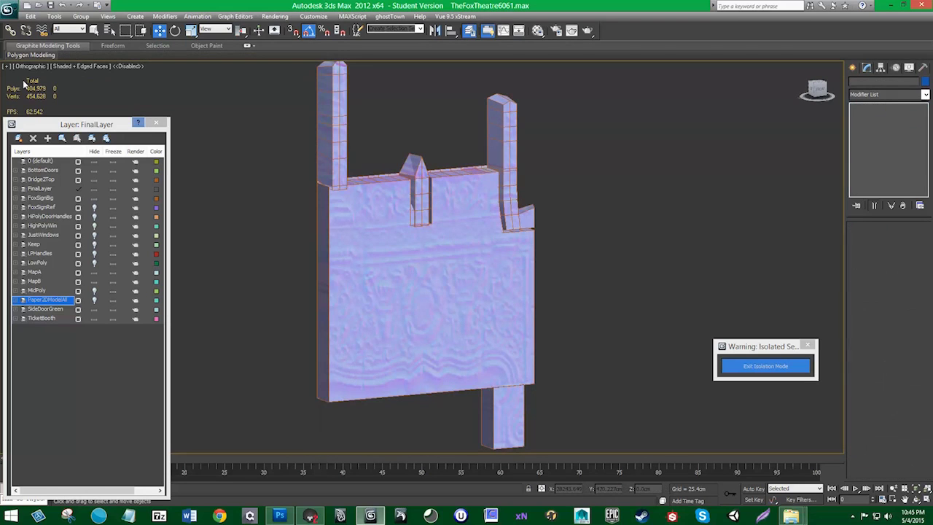
click(74, 68)
click(102, 107)
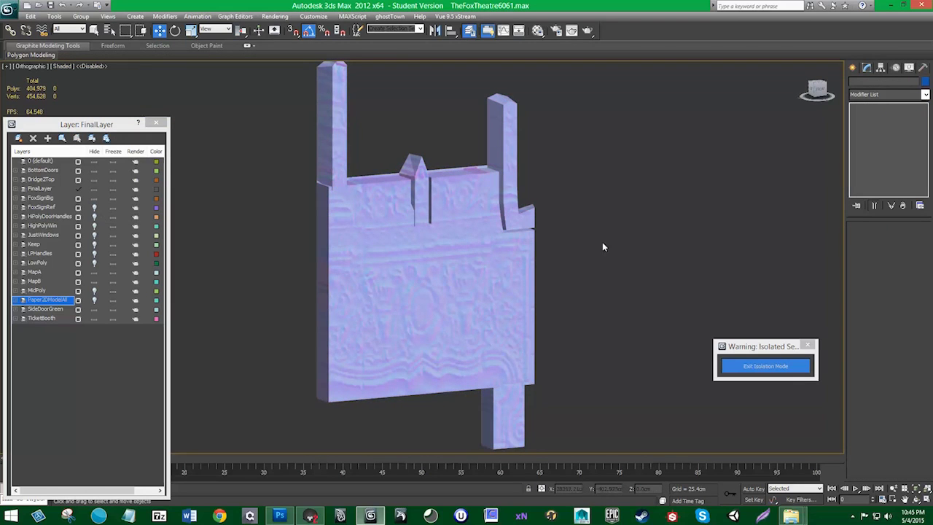
- Examine the normal-mapped relief panel and its extruded trims from several angles
scroll(555, 253, down, 2)
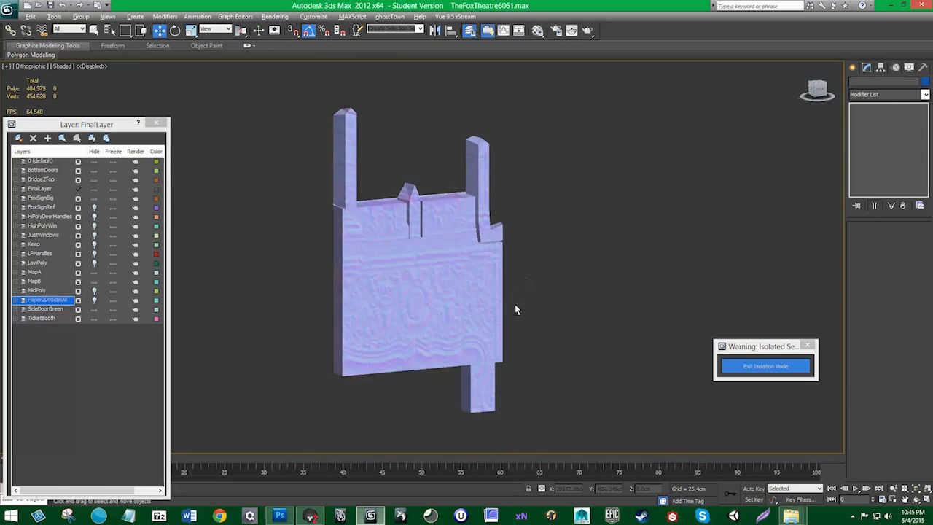
alt+middle_drag(515, 304, 503, 307)
alt+middle_drag(648, 239, 612, 237)
click(605, 237)
key(z)
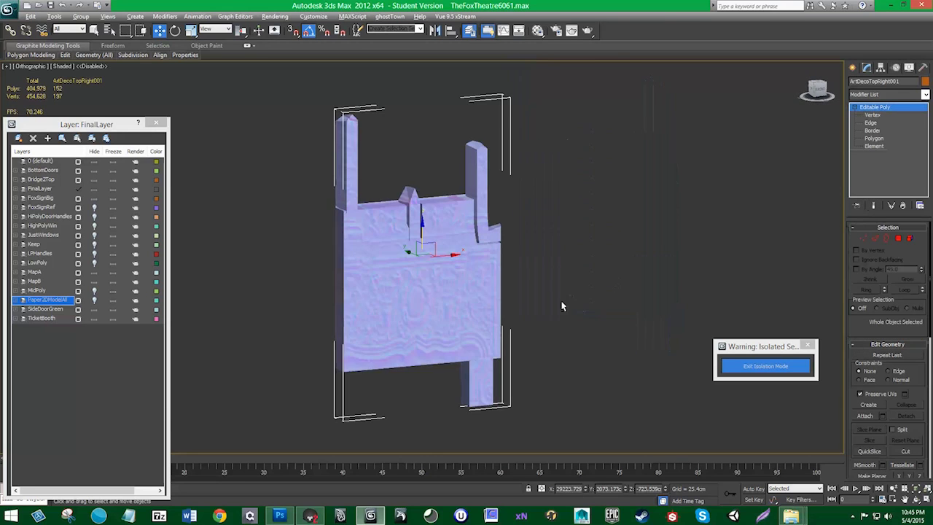
alt+middle_drag(563, 304, 537, 309)
click(564, 289)
middle_drag(433, 297, 470, 295)
scroll(603, 280, down, 3)
middle_drag(302, 333, 470, 252)
click(467, 253)
key(z)
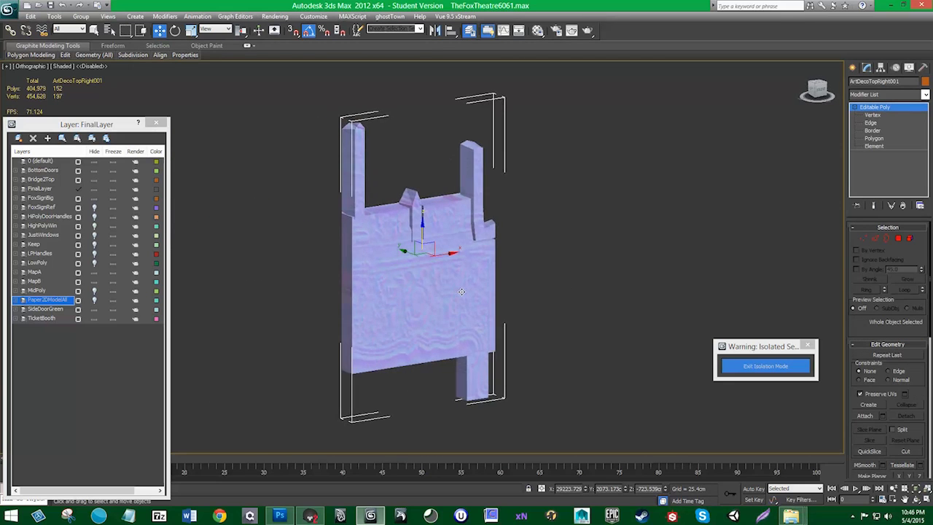
alt+middle_drag(461, 286, 365, 290)
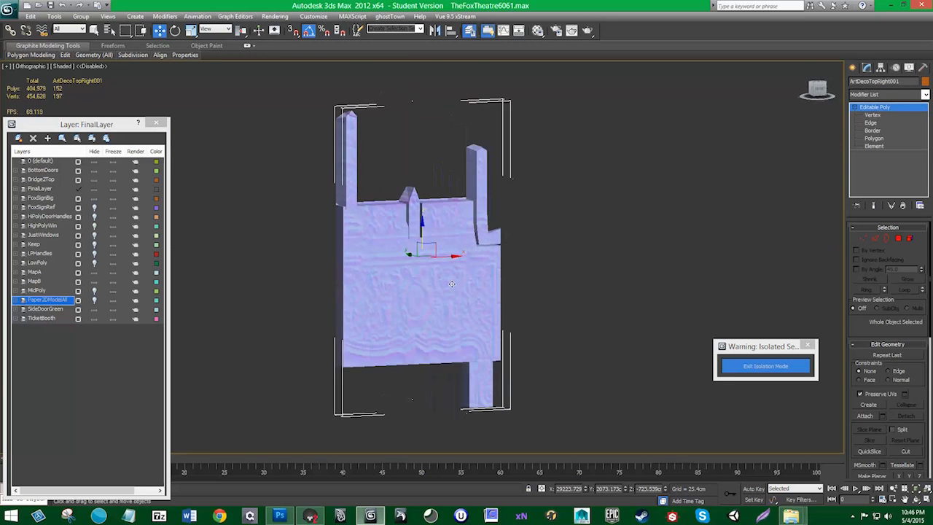
- Select the panel's 111 front vertices using the left view and scale them along the Y axis
click(864, 238)
alt+middle_drag(474, 295, 437, 295)
key(l)
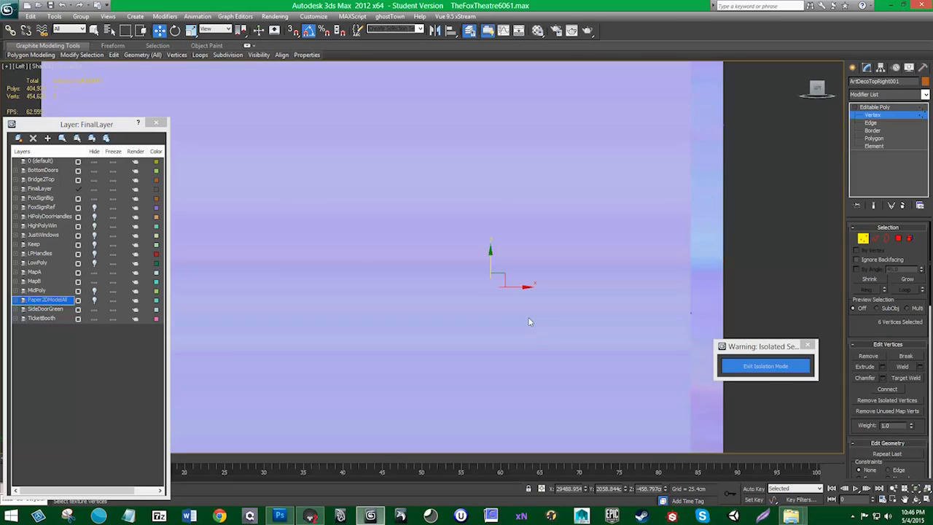
scroll(508, 314, down, 5)
scroll(496, 319, down, 5)
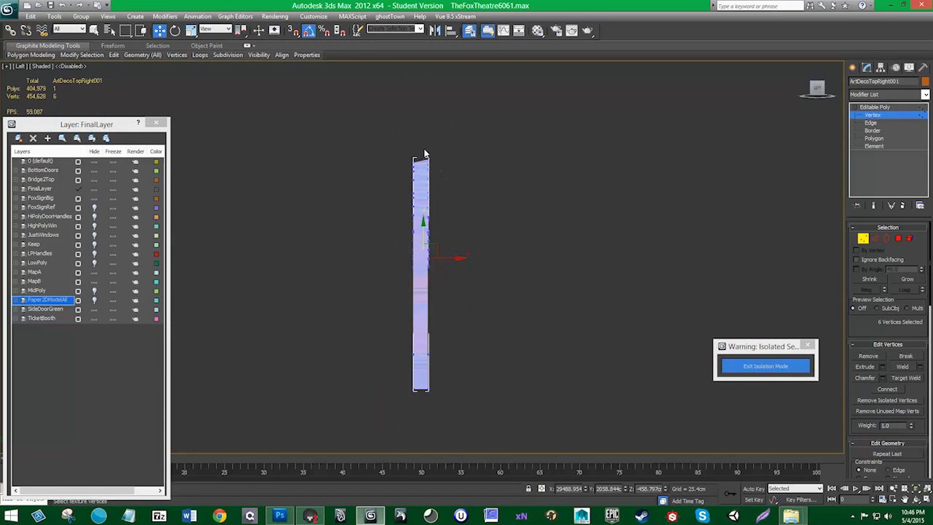
drag(543, 368, 540, 375)
alt+middle_drag(535, 394, 512, 391)
alt+middle_drag(453, 286, 396, 245)
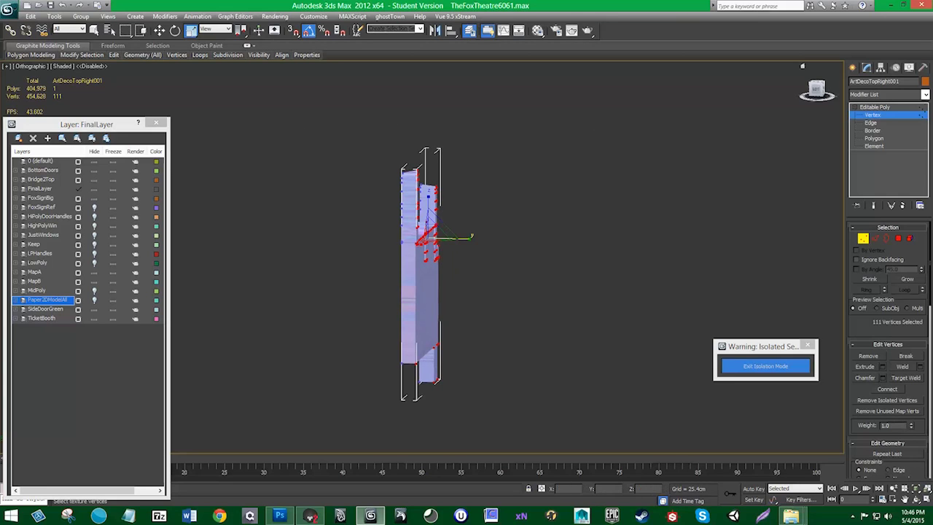
key(F8)
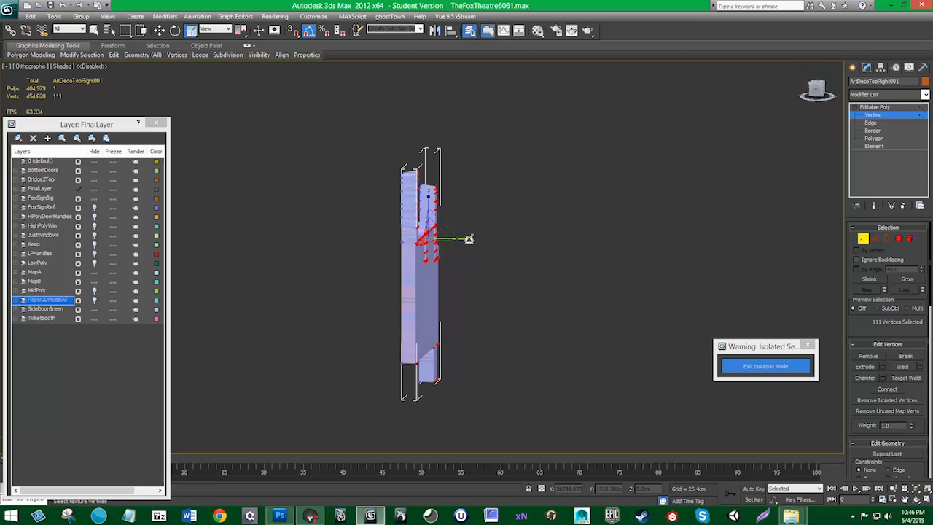
drag(469, 240, 851, 64)
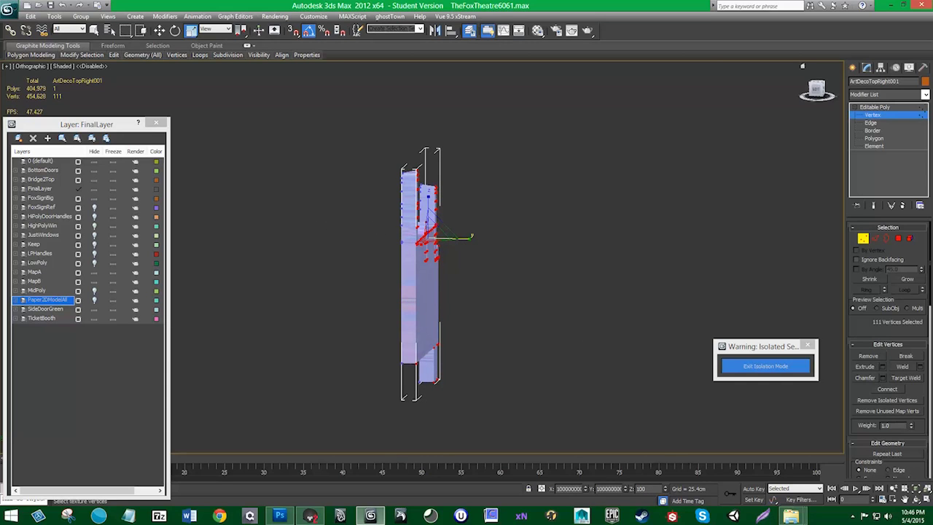
alt+middle_drag(627, 343, 544, 346)
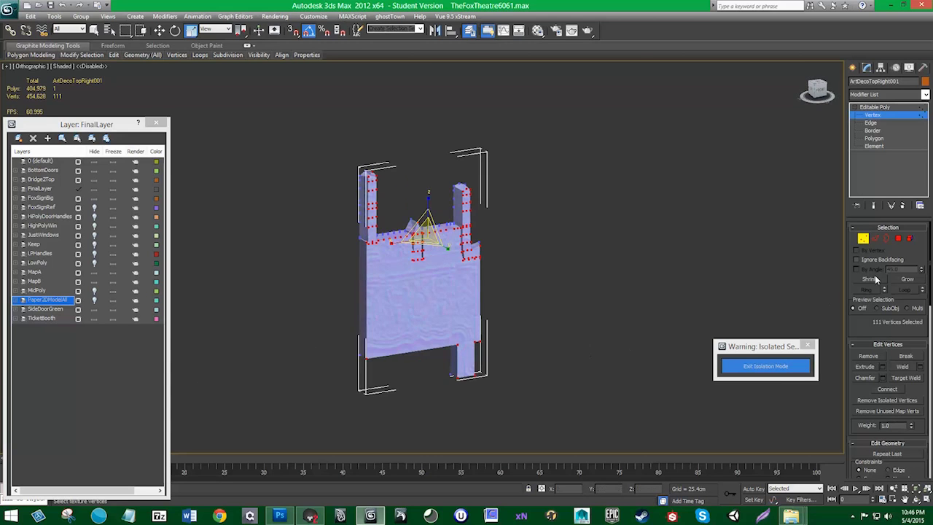
click(864, 237)
- Inspect the trims' depth and their joints with the relief panel up close and from farther away
alt+middle_drag(744, 262, 539, 324)
scroll(431, 265, up, 3)
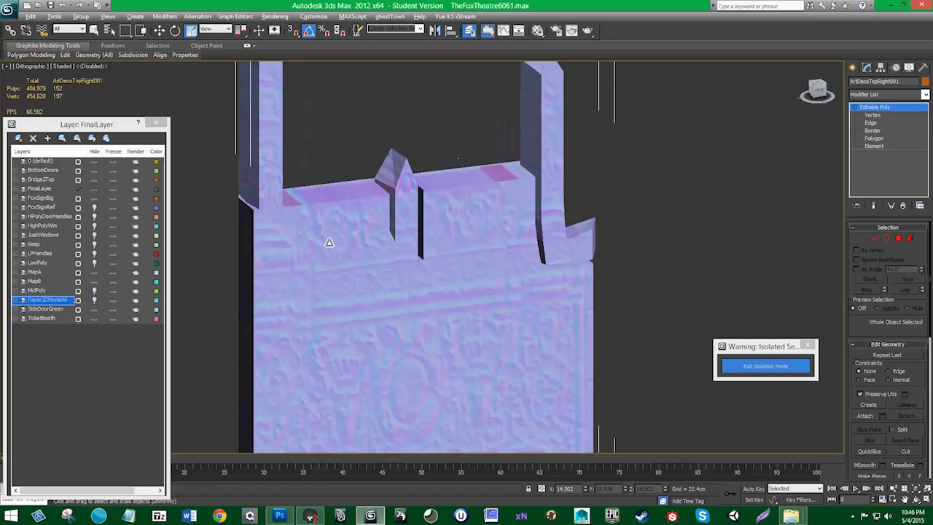
alt+middle_drag(404, 266, 423, 258)
scroll(466, 289, down, 2)
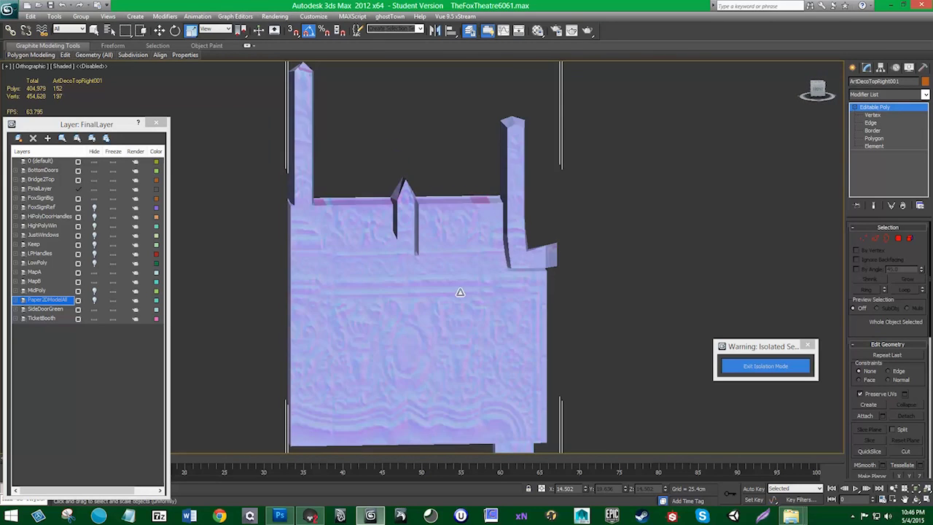
alt+middle_drag(462, 292, 444, 298)
scroll(447, 299, down, 3)
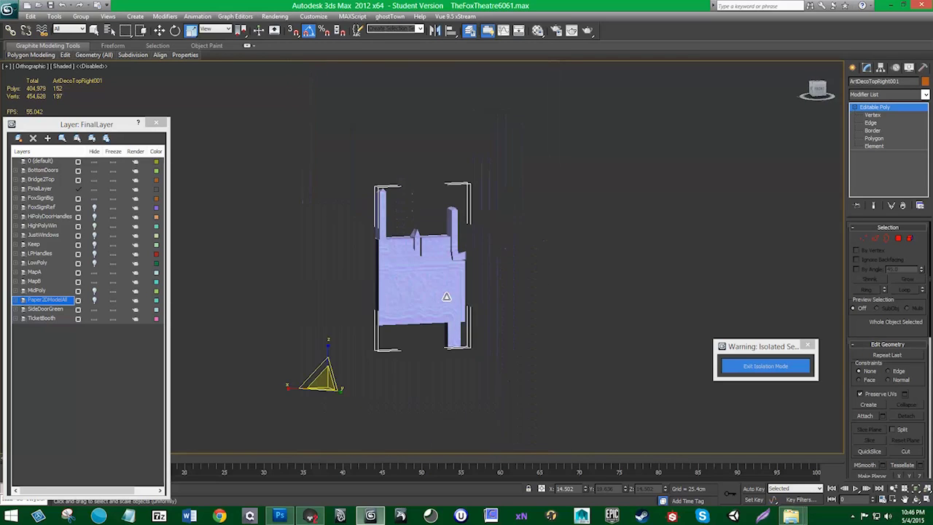
click(596, 289)
scroll(524, 294, up, 2)
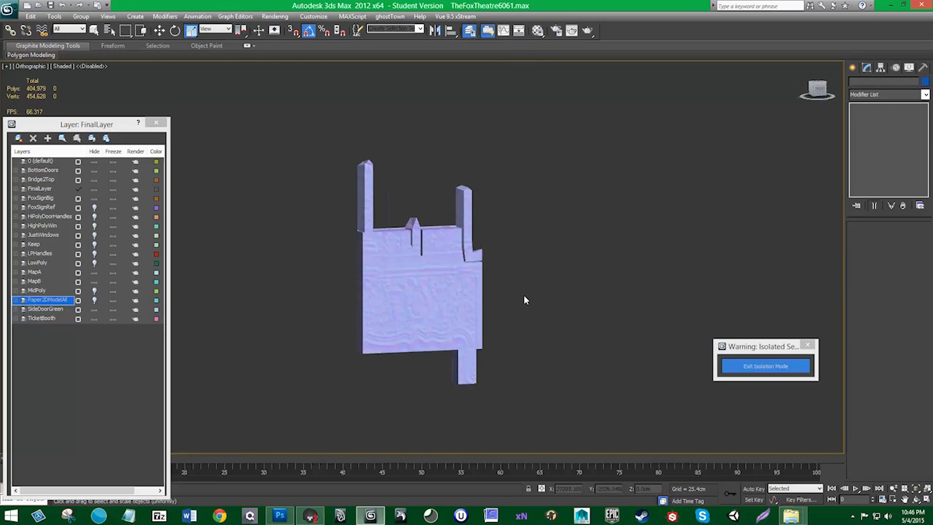
- Open the MapA material in the Material Editor and switch from its normal map to its diffuse bitmap
click(538, 30)
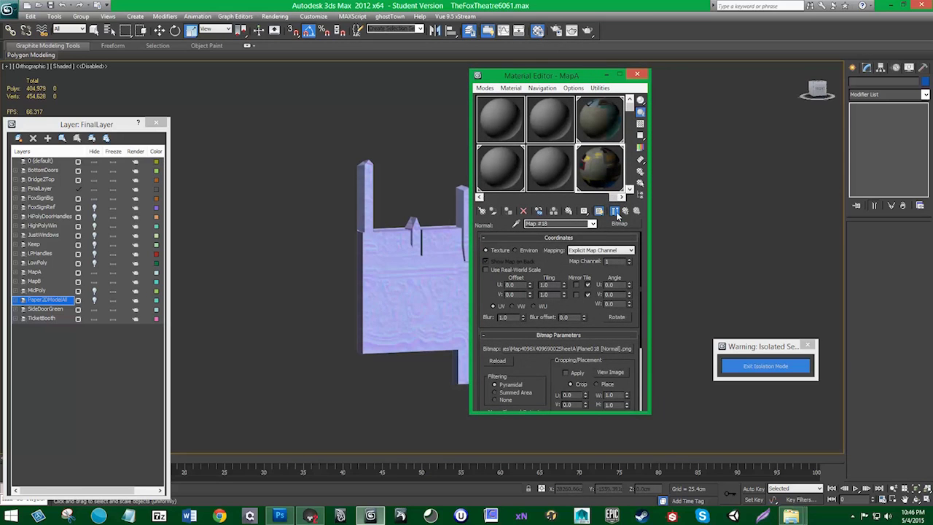
click(616, 211)
click(616, 210)
click(602, 263)
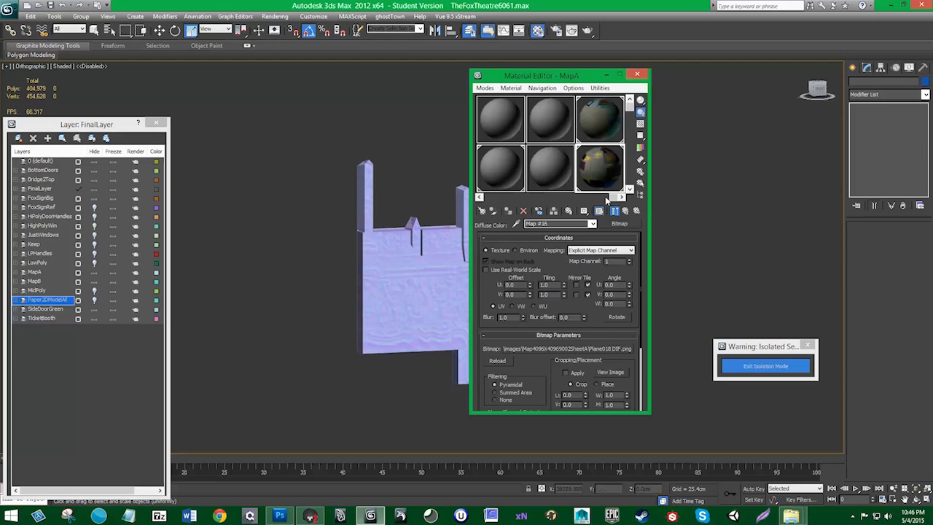
- Show the MapB material's diffuse bitmap, Plane001 [AlbedoM].png, on the panel in the viewport
click(616, 159)
click(616, 211)
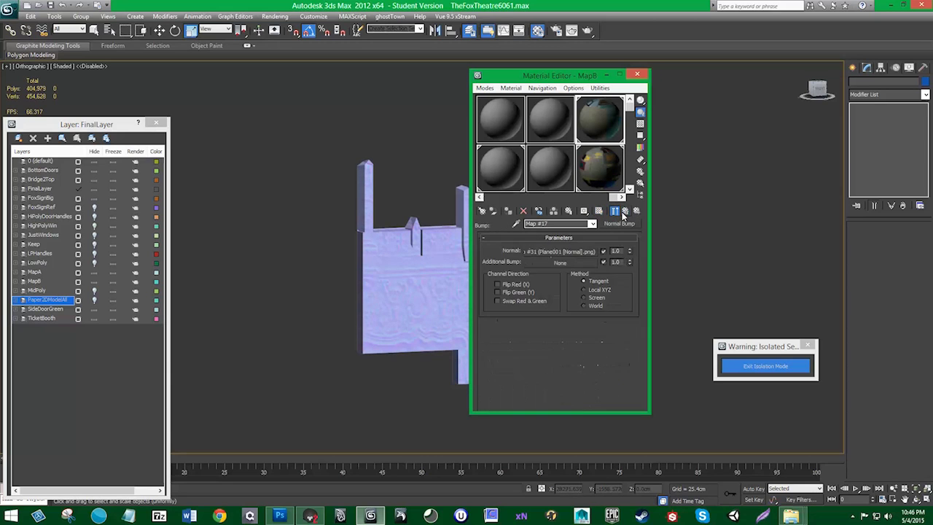
click(615, 211)
click(584, 290)
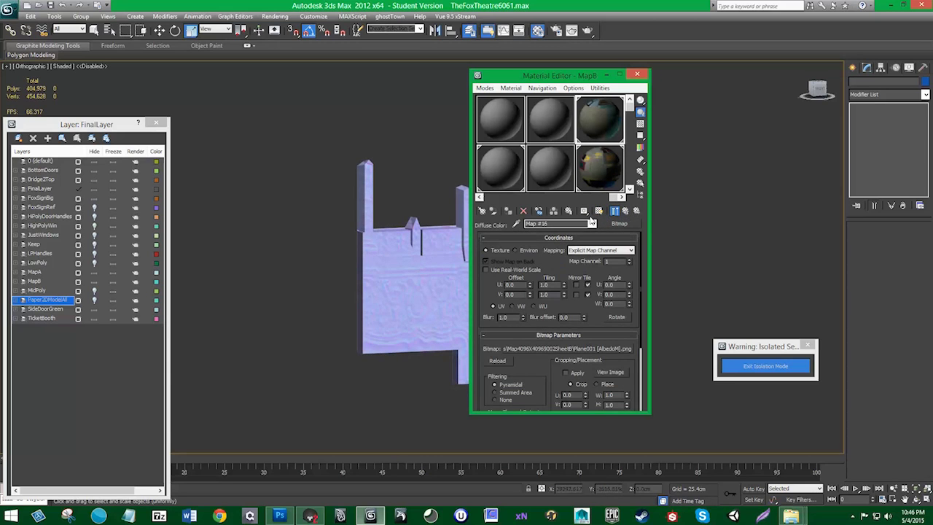
click(599, 211)
- Check how the stone diffuse texture sits on the panel, its pointed trims and their sides
mouse_move(569, 255)
middle_down()
mouse_move(298, 255)
mouse_move(405, 259)
mouse_move(484, 307)
middle_up()
middle_drag(340, 265, 548, 337)
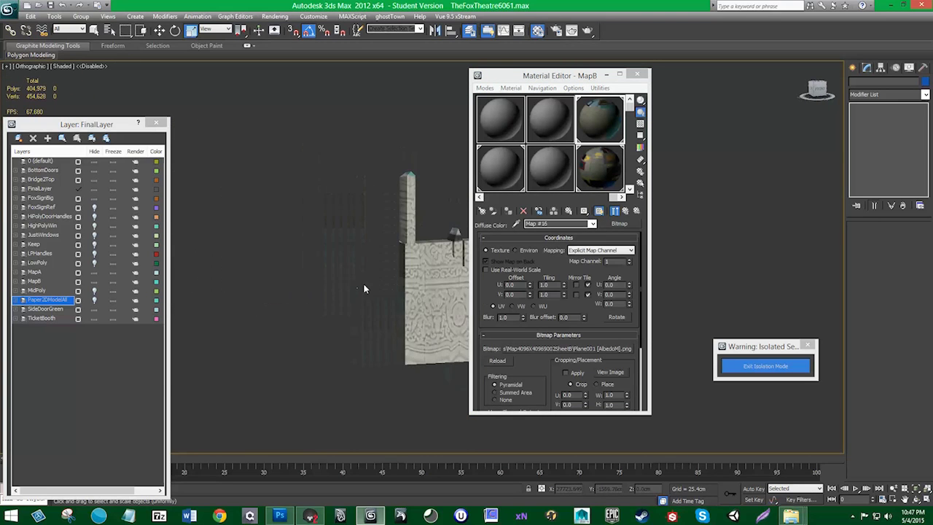
middle_drag(382, 277, 330, 251)
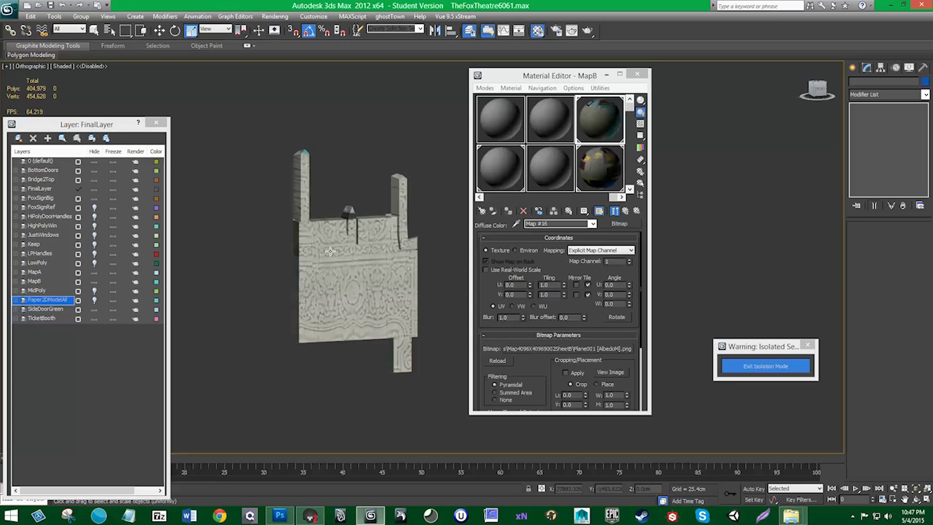
scroll(333, 253, down, 4)
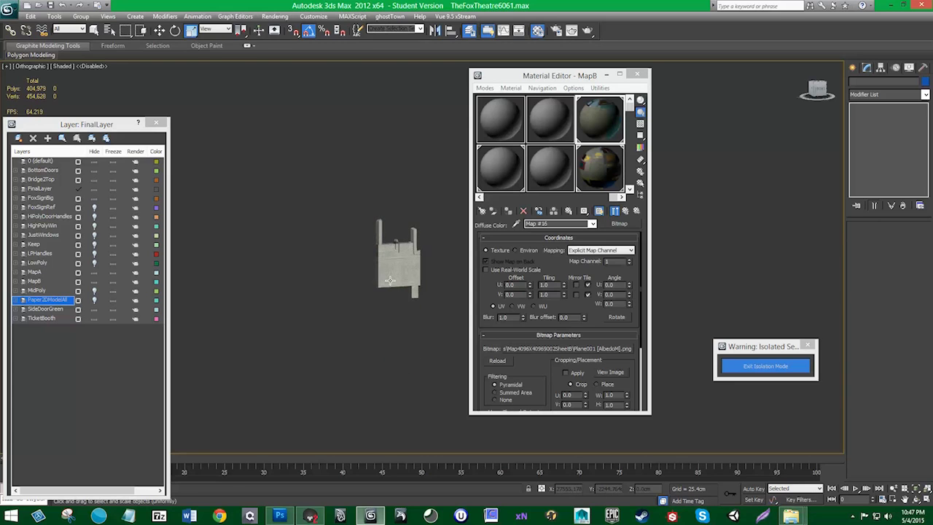
scroll(390, 280, up, 8)
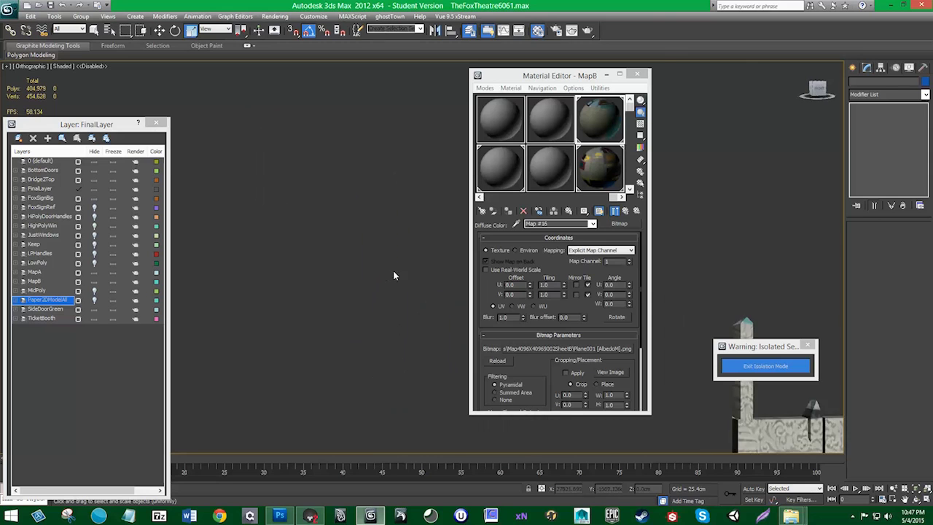
middle_drag(393, 272, 218, 190)
click(682, 390)
key(z)
middle_drag(408, 333, 332, 327)
- Select the polygons of the panel's upper part with its pointed trims, leaving the front relief face out of the selection
click(897, 240)
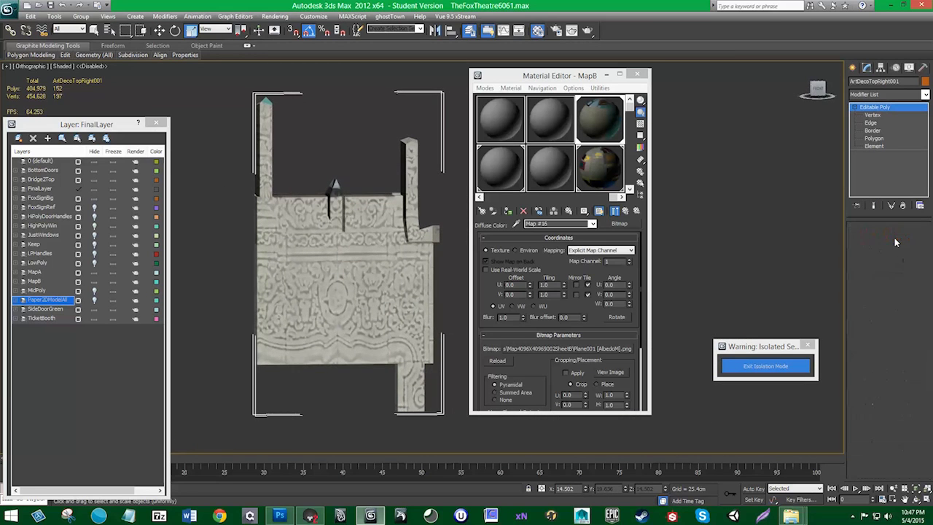
key(4)
click(403, 239)
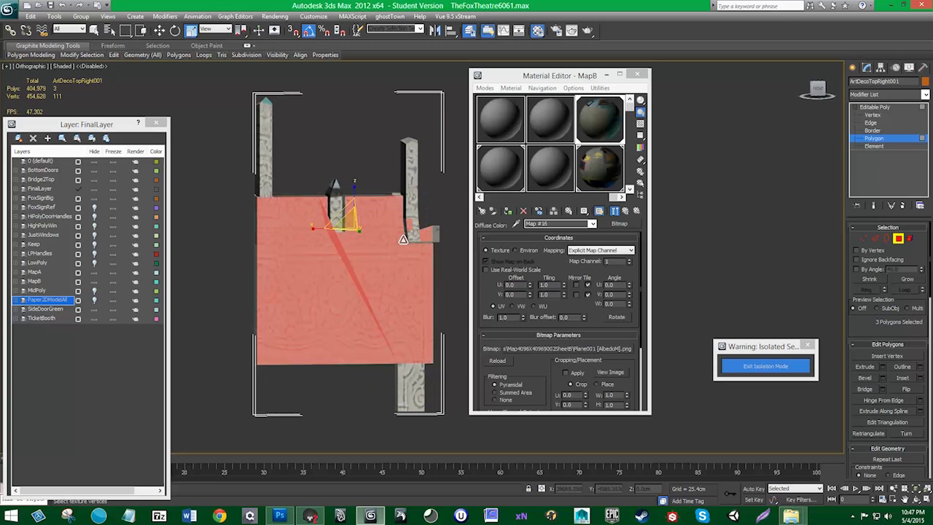
ctrl+click(410, 230)
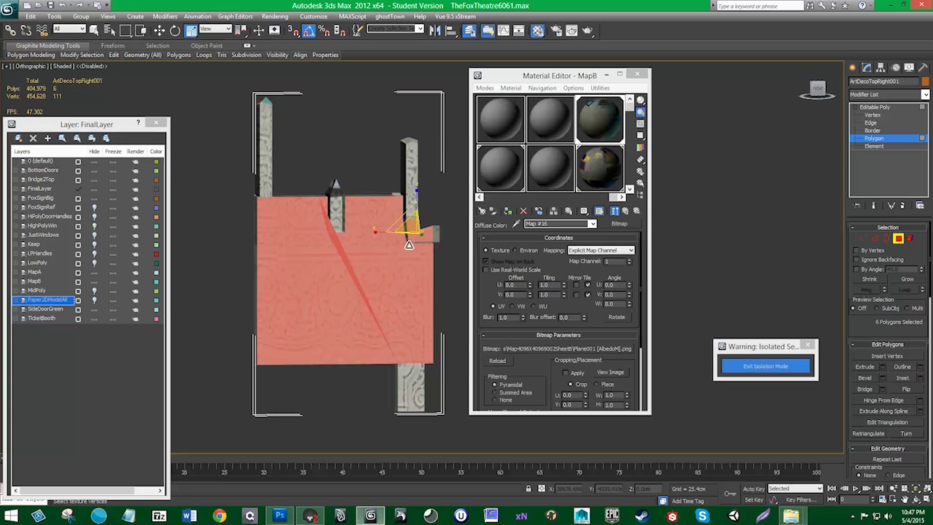
drag(247, 80, 446, 263)
alt+drag(288, 209, 331, 280)
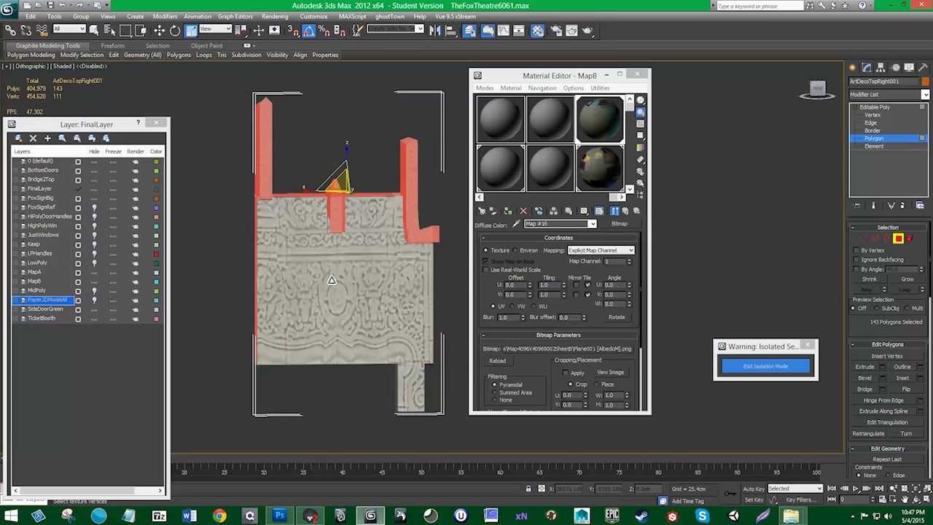
- Try to widen the selected trim polygons along X to 110 percent
alt+middle_drag(295, 191, 310, 205)
drag(310, 193, 307, 191)
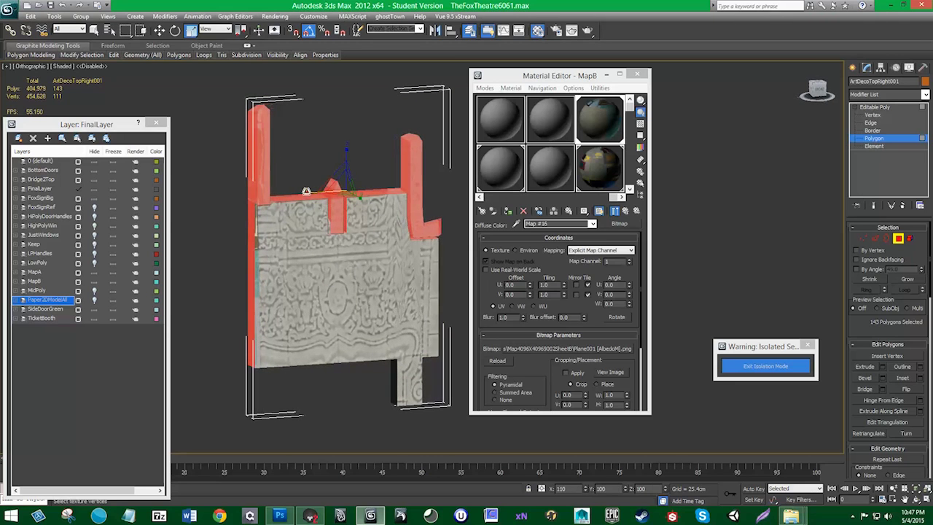
key(ctrl+z)
- Deselect the panel's outer side and top ledge polygons so that the pointed trims remain selected
alt+click(336, 332)
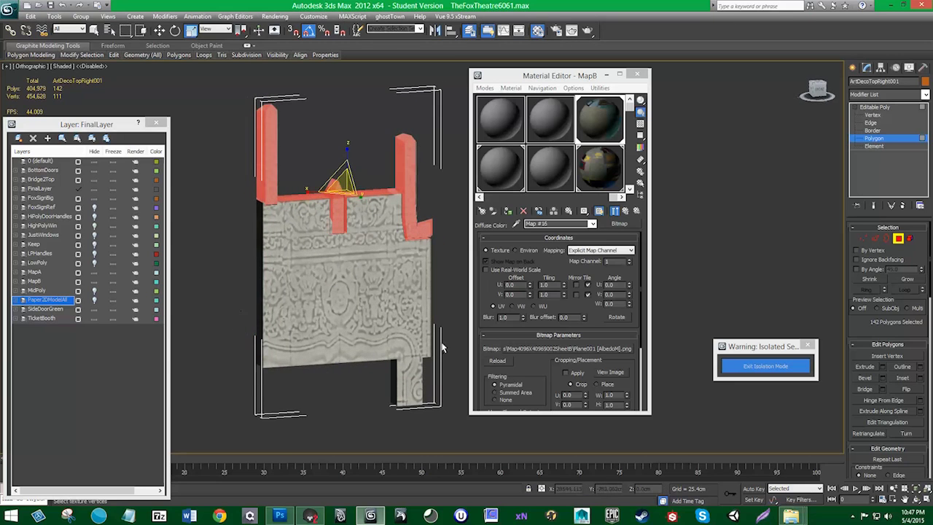
alt+click(309, 189)
key(ctrl+z)
key(ctrl+z)
key(ctrl+z)
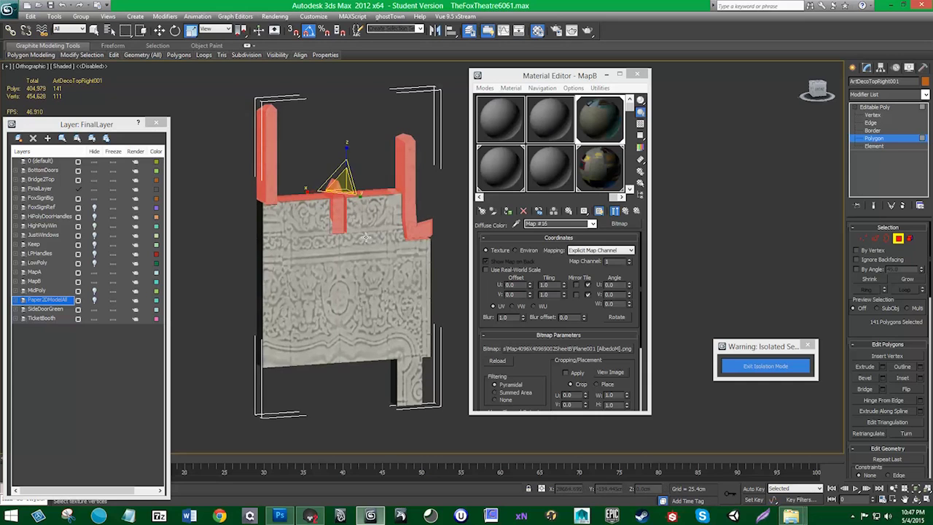
alt+middle_drag(294, 224, 313, 185)
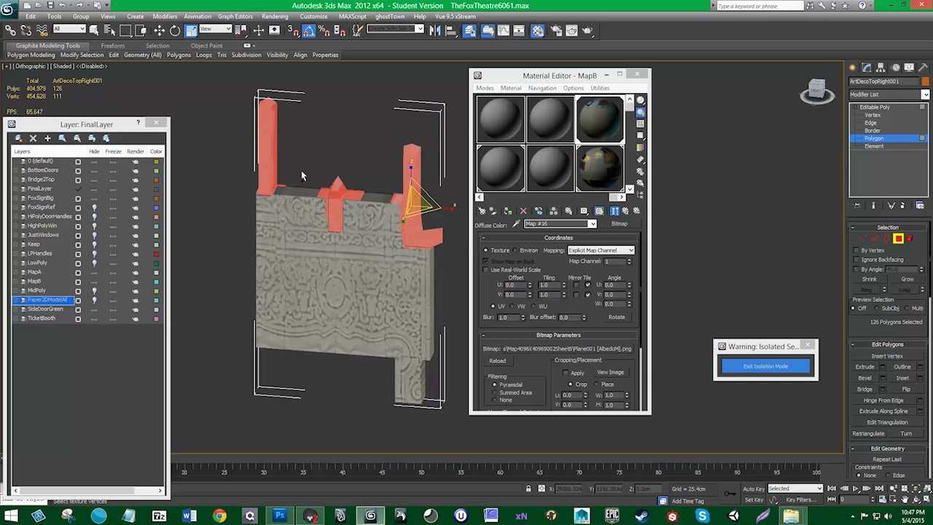
drag(299, 173, 280, 214)
alt+middle_drag(350, 228, 370, 203)
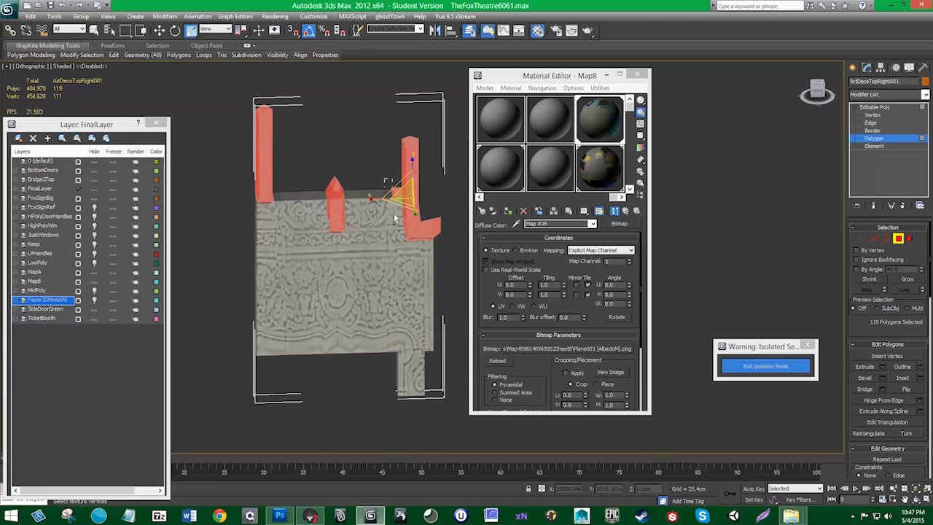
alt+drag(394, 219, 395, 220)
alt+middle_drag(401, 239, 400, 238)
alt+click(399, 189)
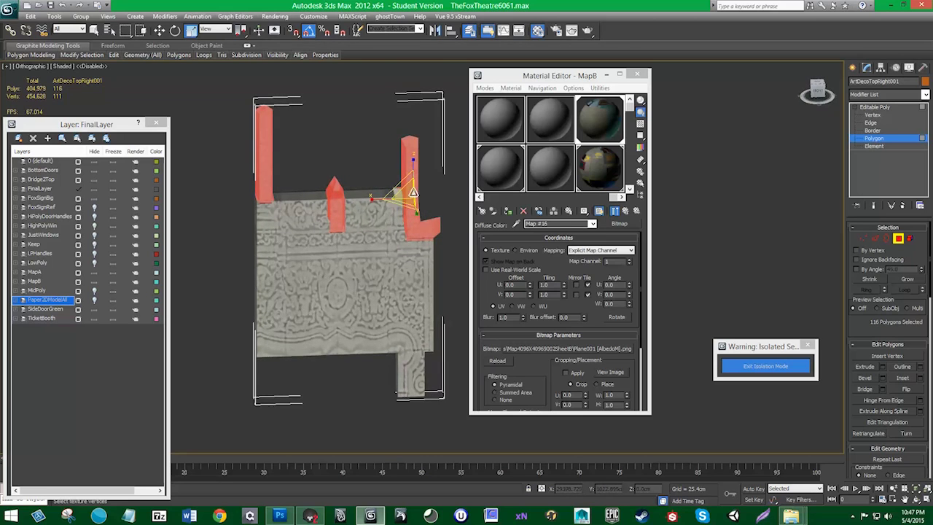
- Deselect surplus polygons around the central trim's back and restore its front face to the selection without the relief face
alt+middle_drag(391, 198, 351, 259)
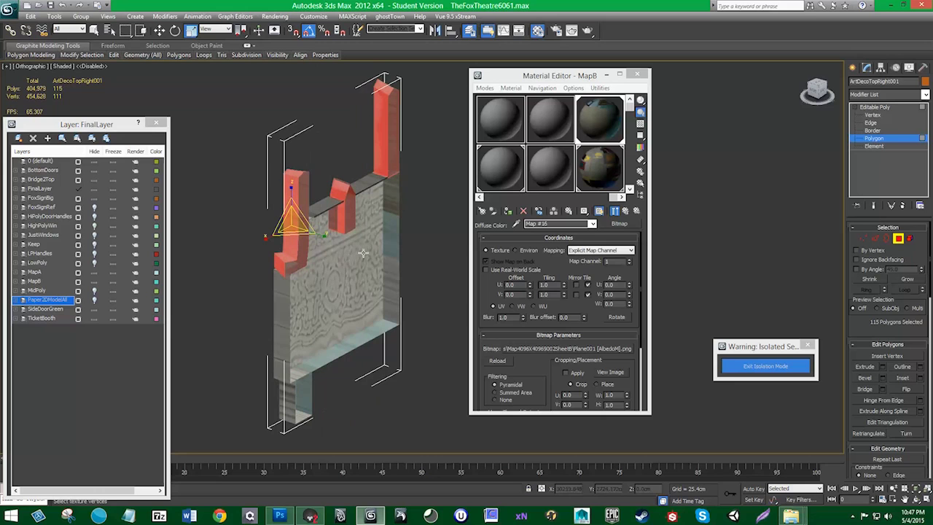
alt+drag(363, 253, 345, 226)
alt+middle_drag(361, 244, 328, 215)
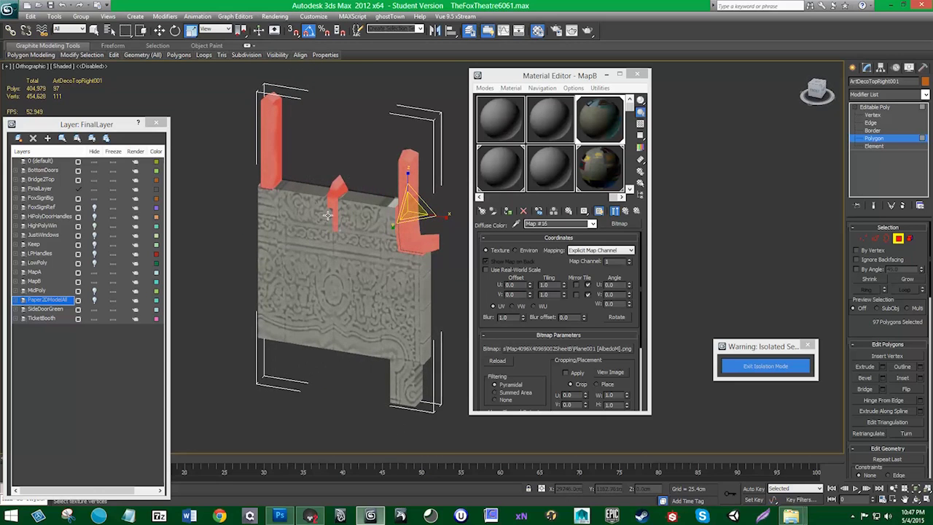
ctrl+click(328, 224)
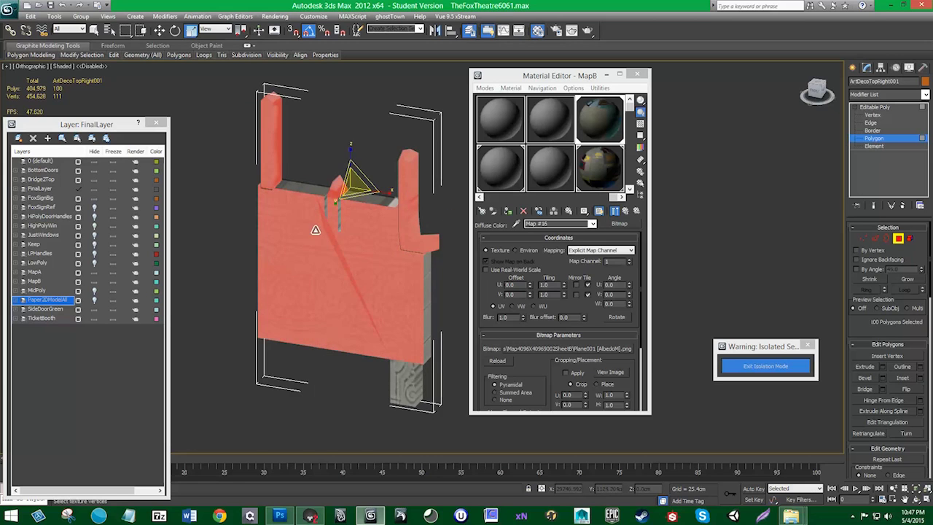
alt+click(316, 230)
alt+middle_drag(308, 226, 374, 199)
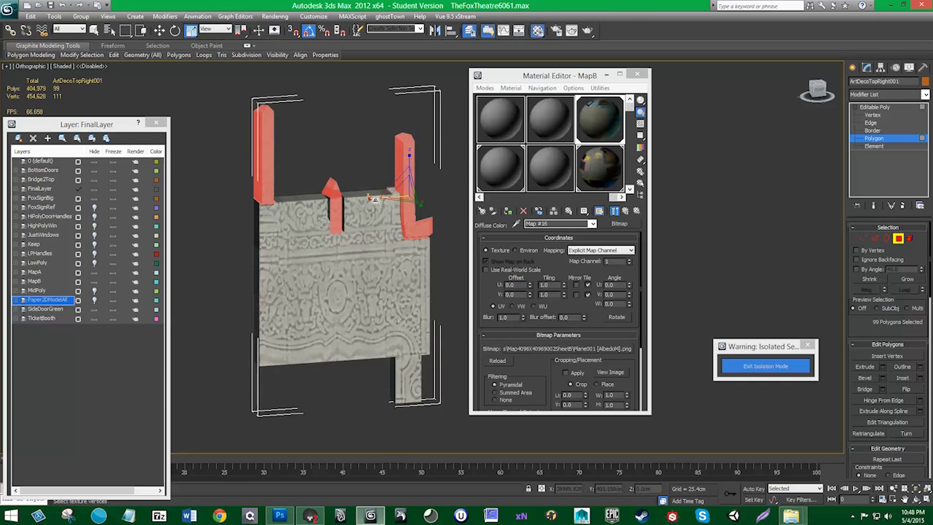
- Deselect the left and right trims and scale the central pointed trim along X to about 135 percent
alt+drag(442, 253, 380, 102)
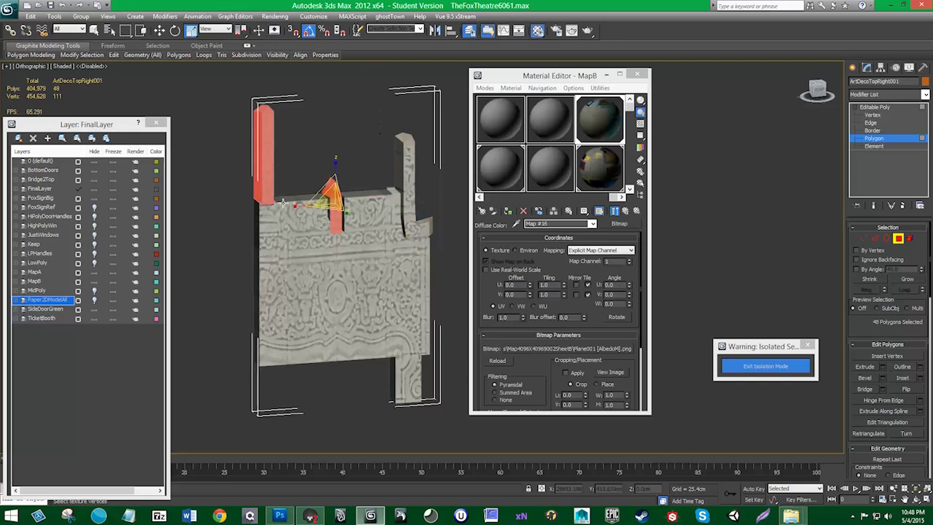
alt+drag(283, 202, 258, 139)
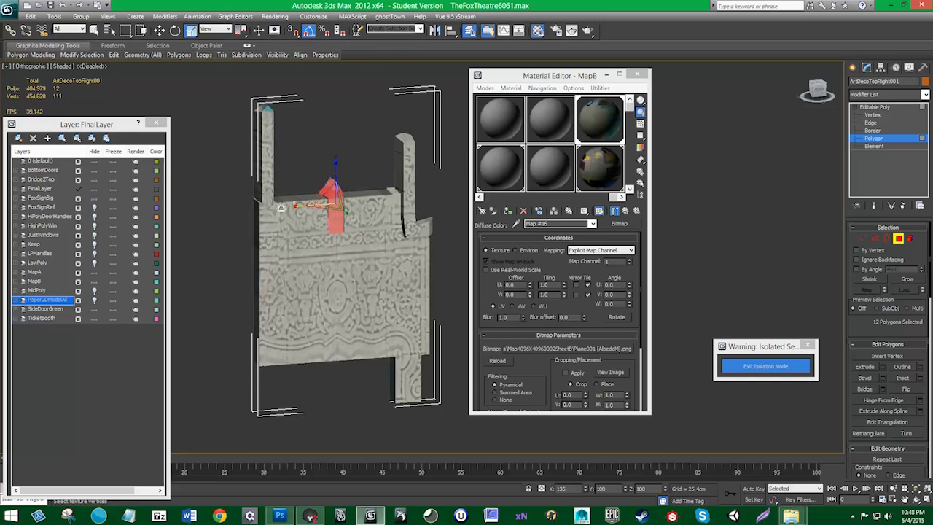
alt+middle_drag(343, 242, 406, 227)
- Select the right trim's polygons without the relief face and scale them slightly along X
click(405, 218)
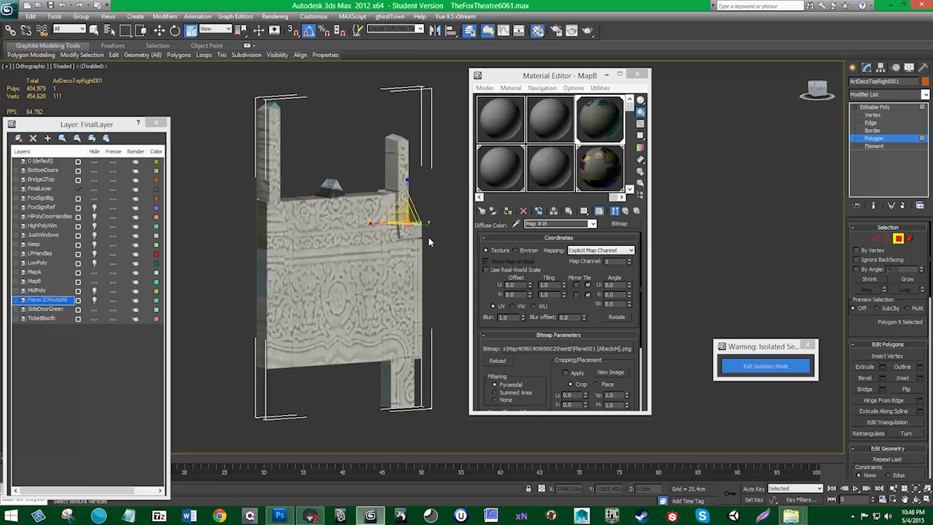
drag(437, 233, 395, 139)
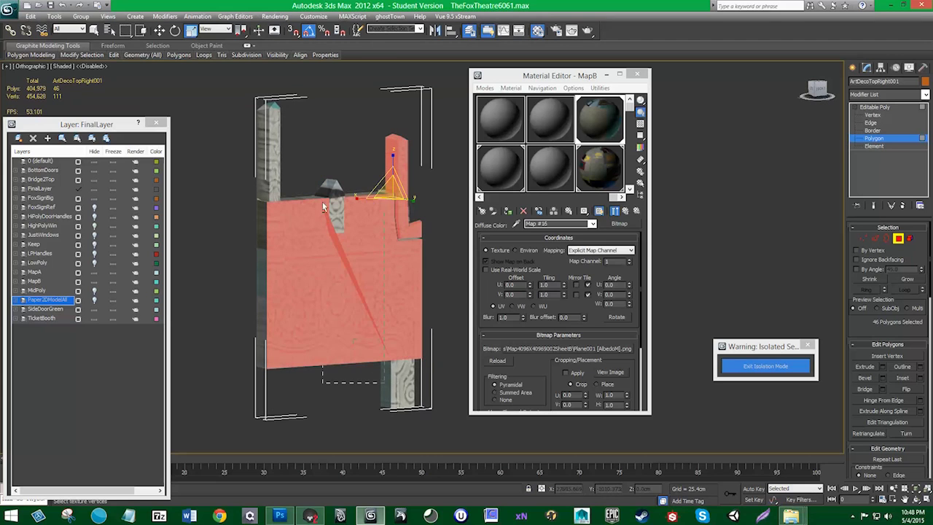
alt+middle_drag(322, 201, 411, 223)
key(shift+z)
drag(431, 191, 440, 189)
alt+middle_drag(390, 214, 385, 291)
scroll(409, 217, up, 4)
- Shift the vertices along the right trim's lower inner edge slightly inward along X
click(864, 239)
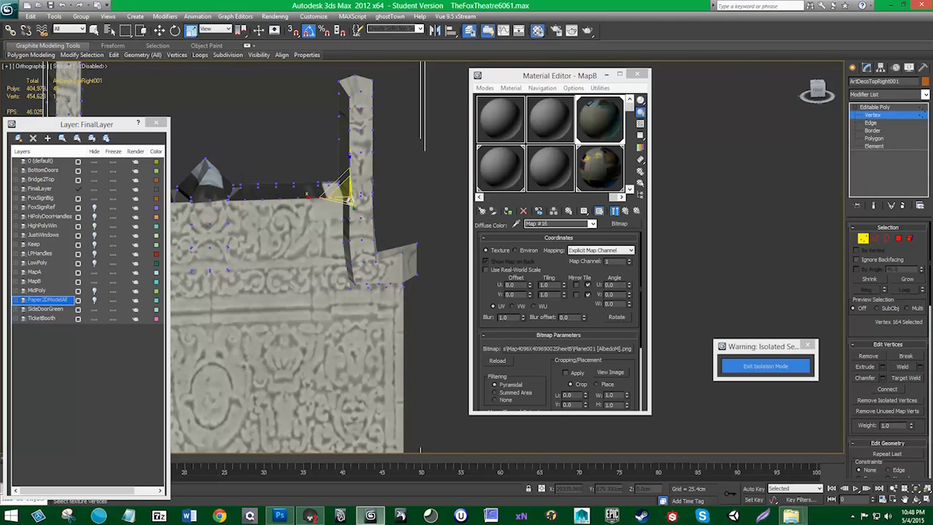
click(352, 227)
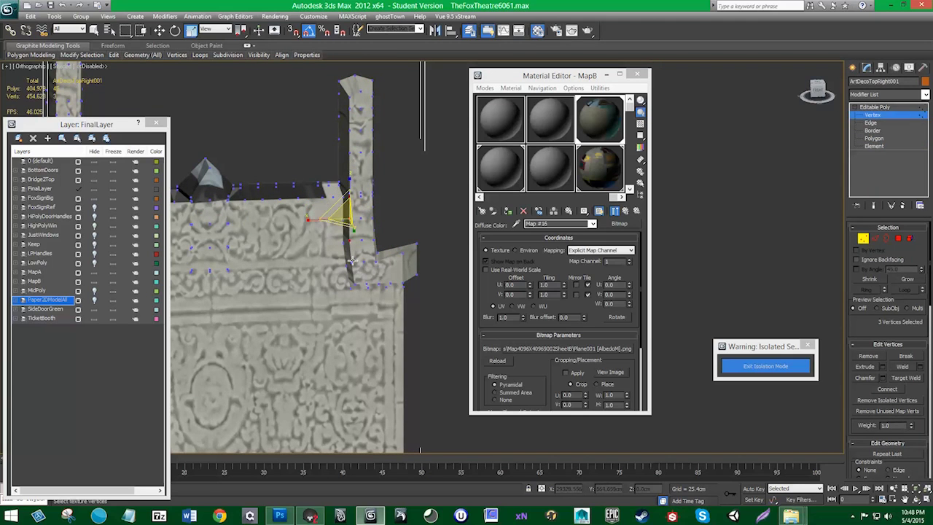
ctrl+click(352, 261)
ctrl+click(354, 284)
key(w)
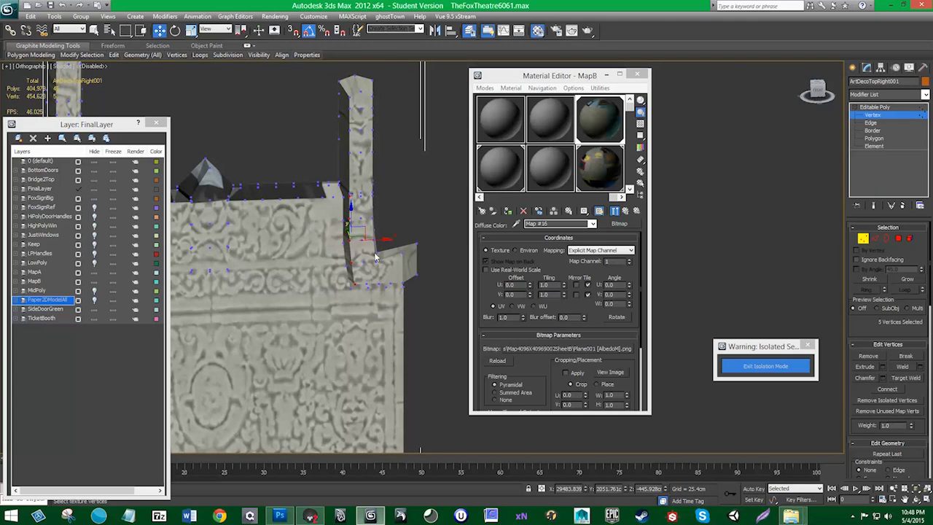
drag(371, 238, 365, 238)
scroll(314, 283, down, 4)
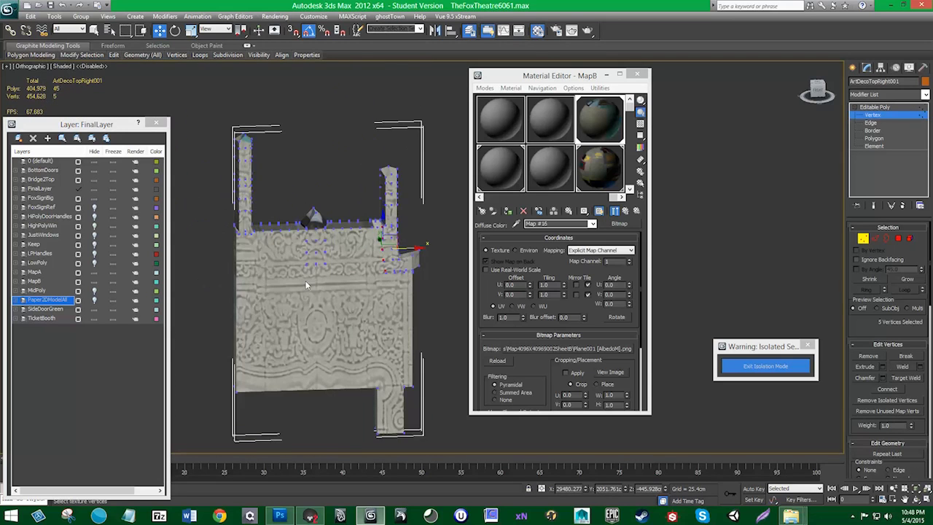
click(864, 242)
- Select the tip vertices of the central pointed trim and lower them to the level of the panel's top ledge
click(433, 227)
middle_drag(389, 121, 322, 284)
scroll(323, 321, up, 3)
middle_drag(324, 339, 441, 71)
click(333, 136)
alt+middle_drag(335, 137, 353, 144)
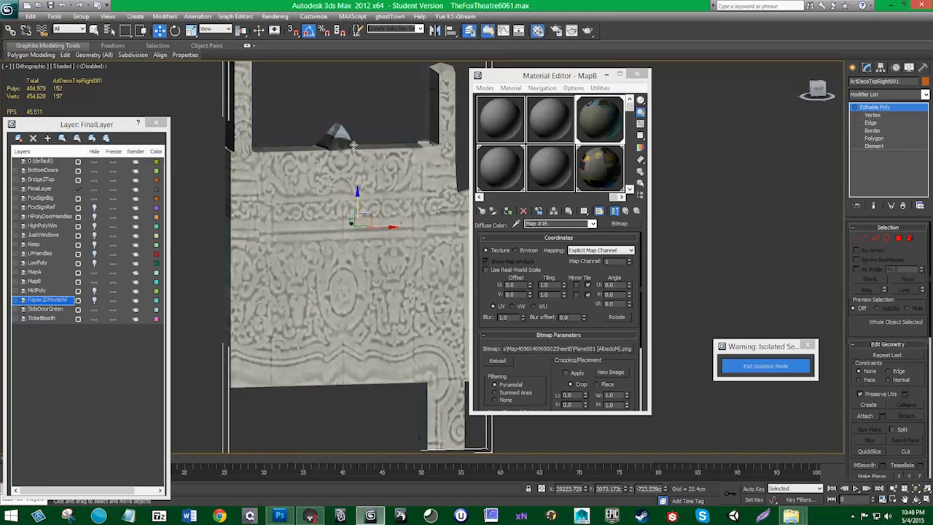
click(863, 240)
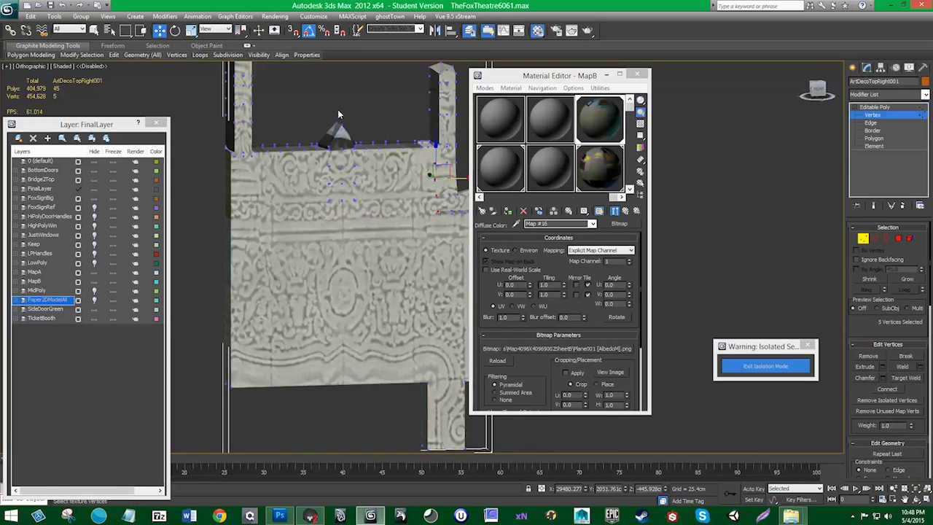
drag(335, 110, 354, 133)
drag(344, 99, 349, 116)
alt+middle_drag(348, 117, 335, 106)
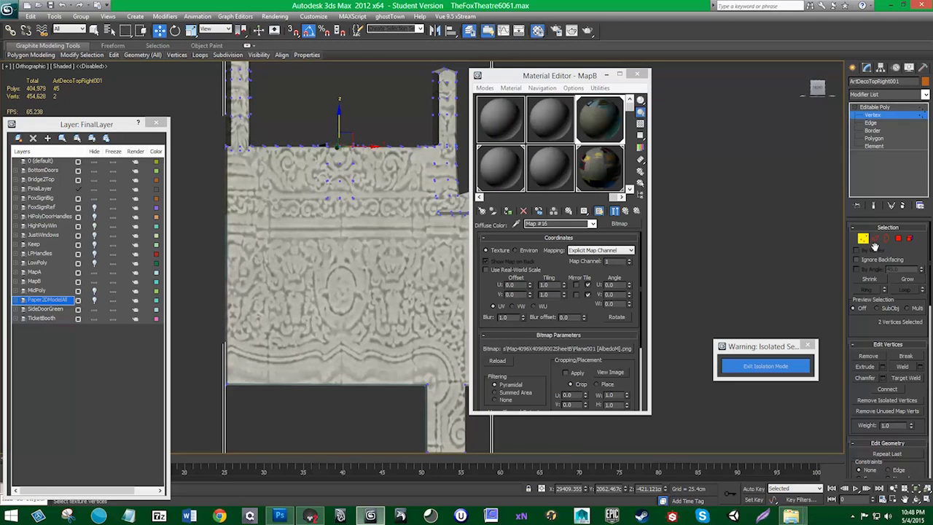
- Select the two outer corner vertices of the central trim's cap and move them down about 1.6 cm along Z
click(864, 239)
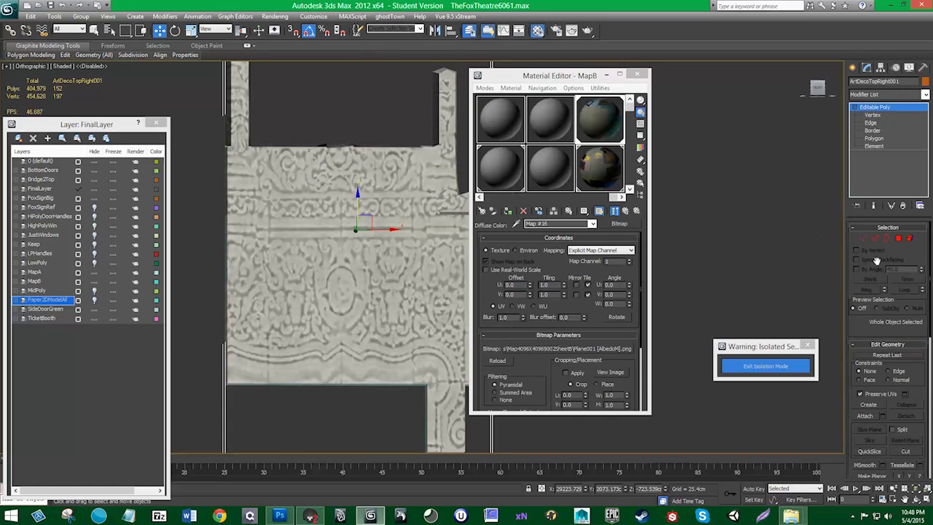
click(864, 239)
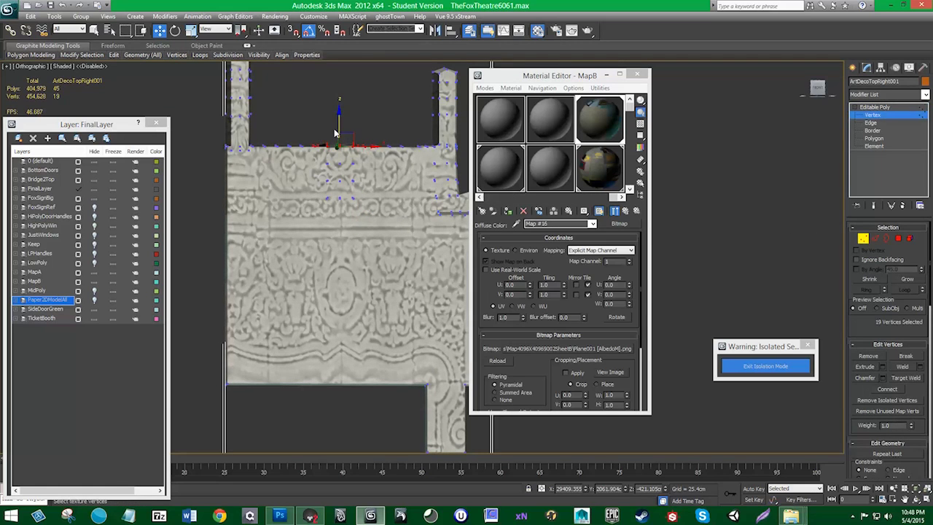
key(r)
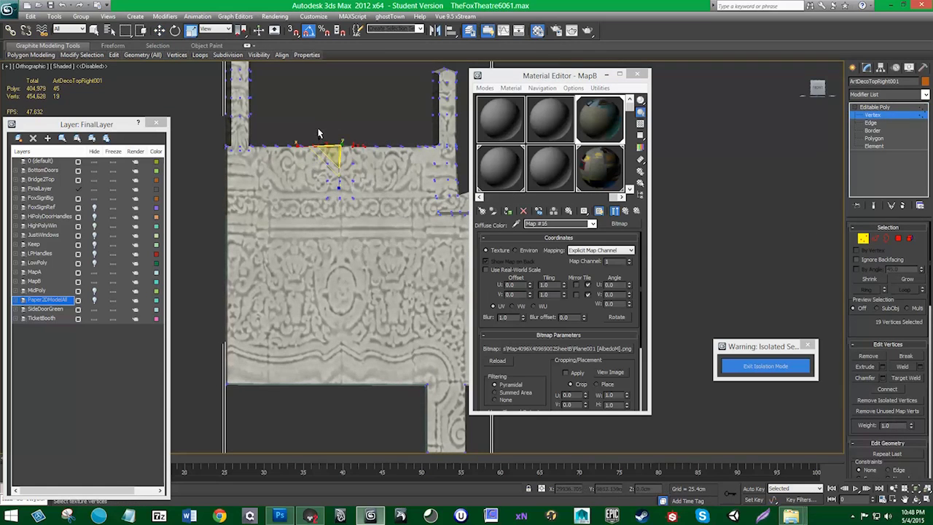
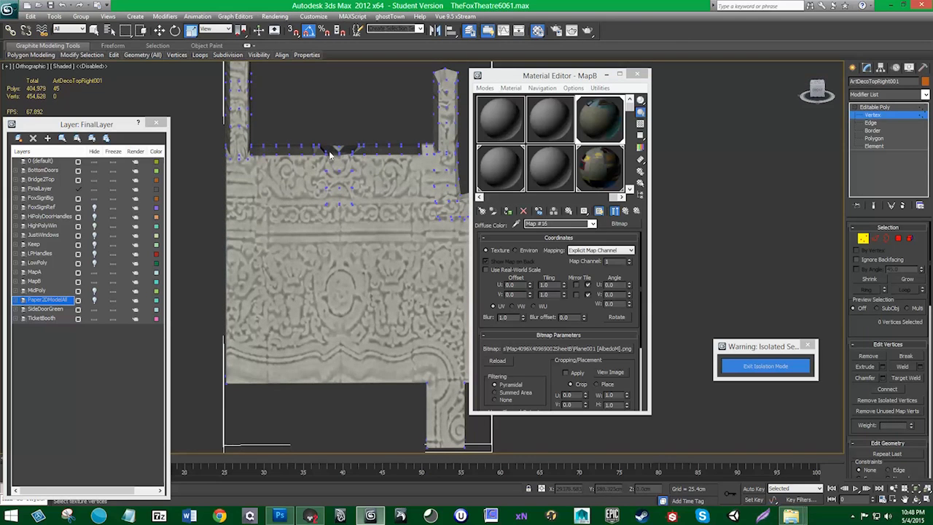
click(328, 153)
ctrl+click(353, 151)
key(w)
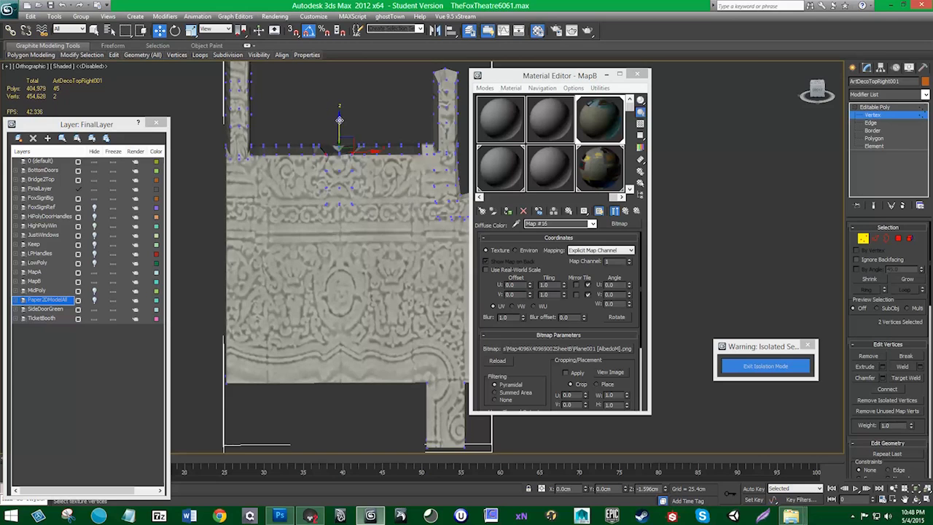
alt+middle_drag(347, 160, 390, 195)
click(868, 242)
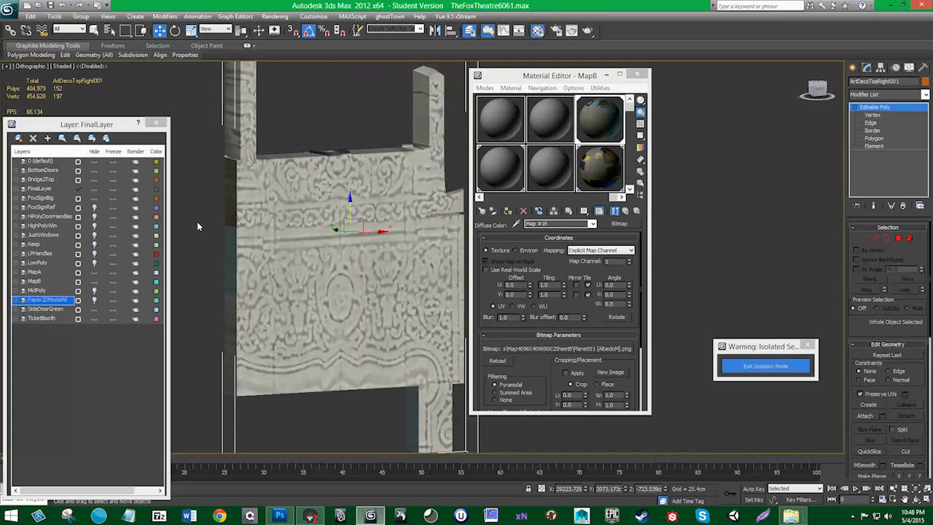
- Deselect the panel and exit isolation mode to bring back the other facade pieces
click(201, 222)
scroll(230, 221, down, 4)
scroll(422, 258, down, 2)
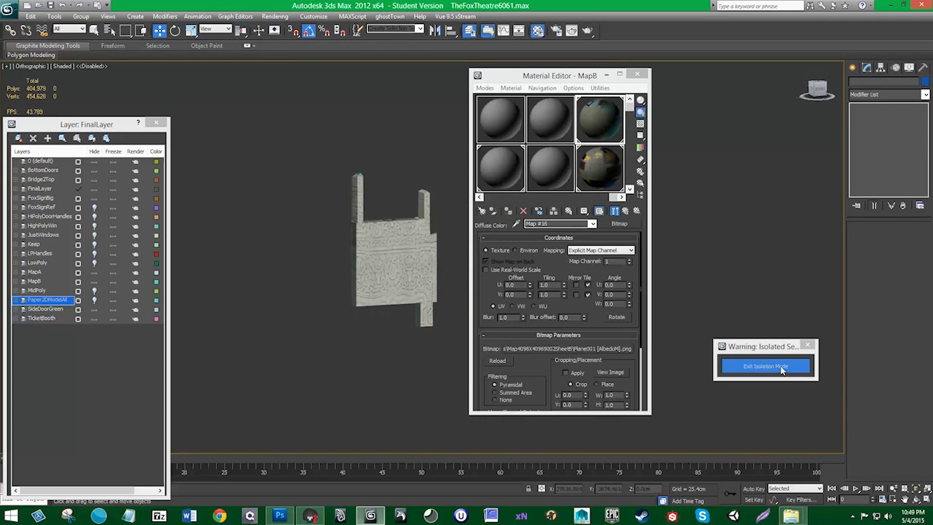
click(781, 368)
- Move only the relief panel's pivot to the lower-left corner of its main body, snapping to the endpoint
click(371, 258)
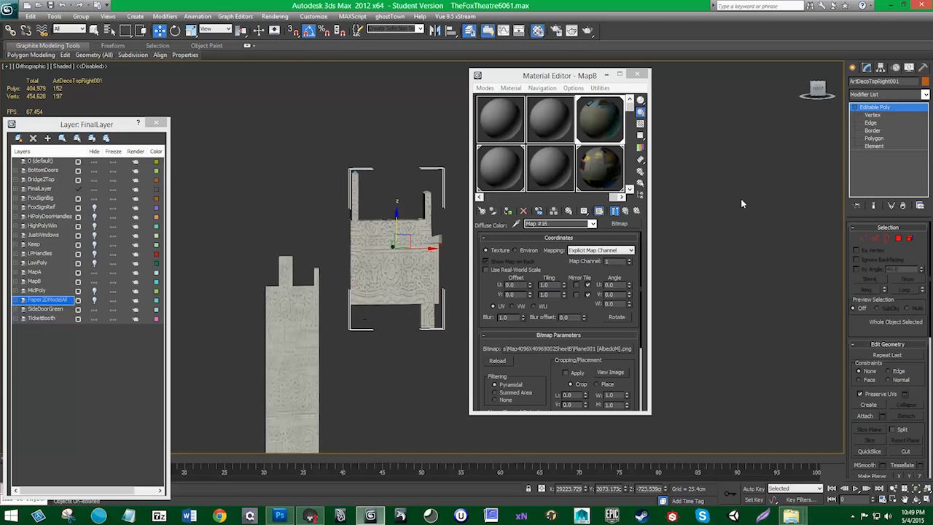
click(880, 67)
click(888, 212)
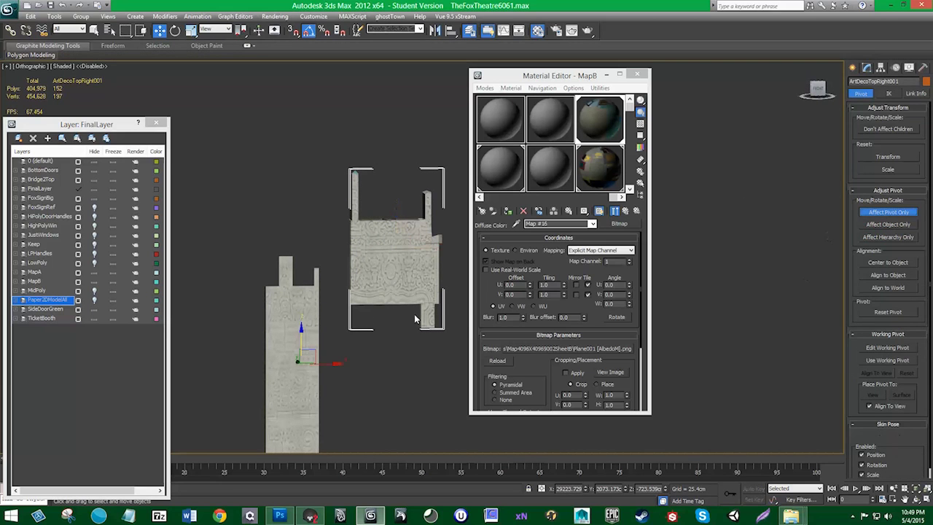
key(s)
drag(299, 360, 352, 304)
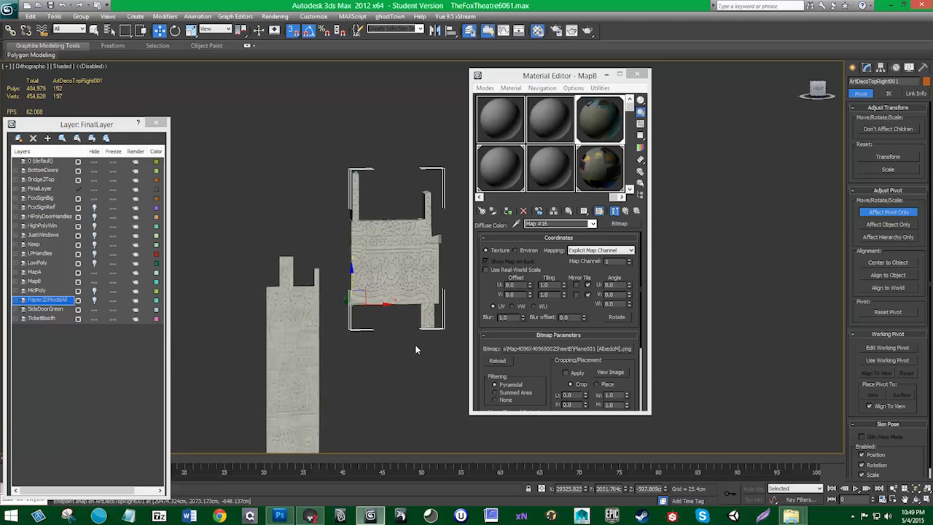
- Stop editing the pivot, copy the relief panel in place and mirror the copy along X to form the opposite half
click(888, 212)
shift+drag(431, 217, 431, 218)
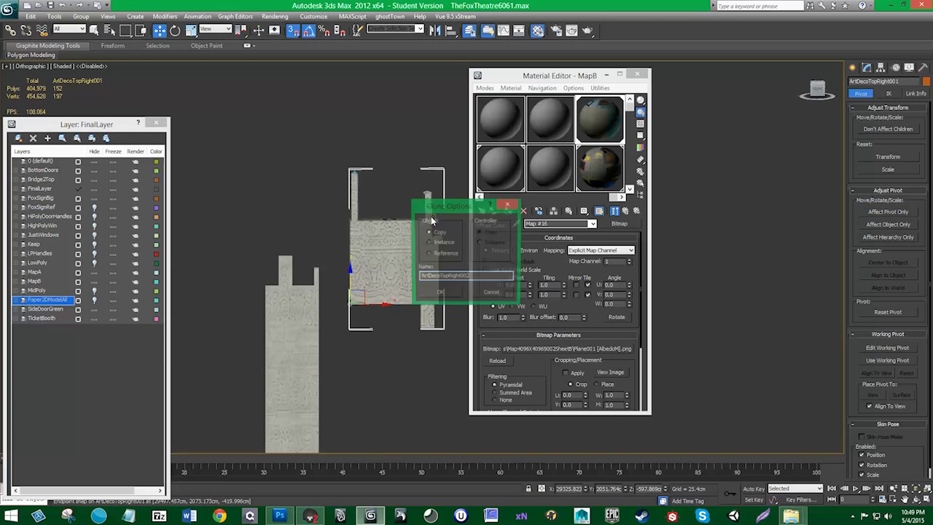
key(Return)
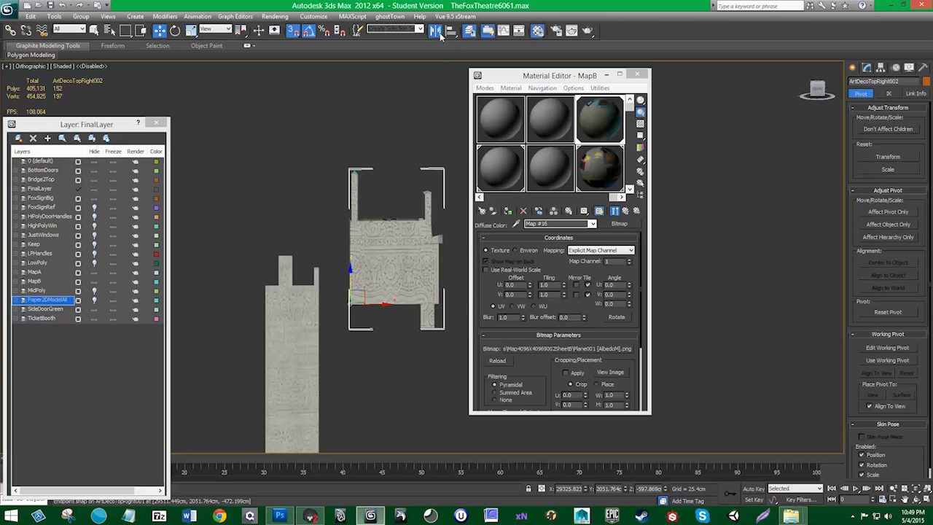
click(439, 33)
key(Return)
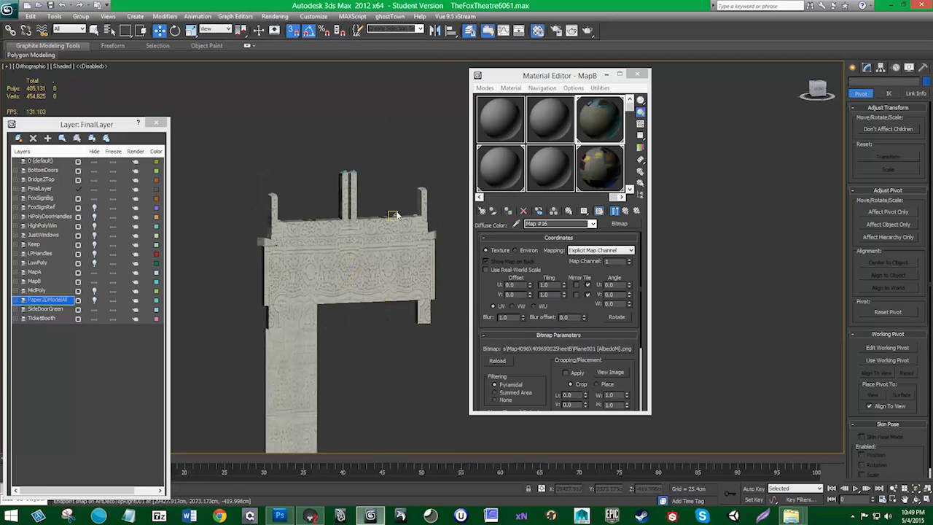
- Apply one shared Edit Poly modifier to both panel halves and enter its vertex level
alt+middle_drag(397, 215, 374, 243)
click(733, 318)
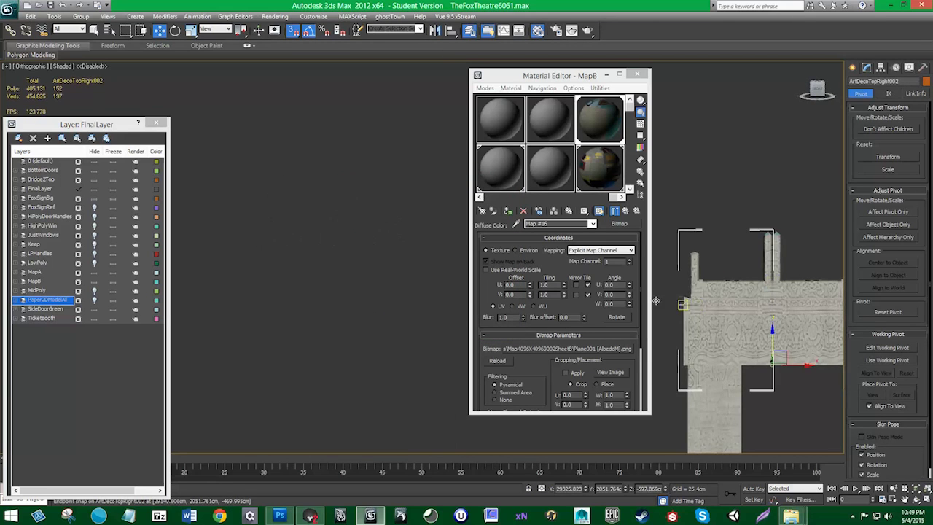
key(z)
middle_drag(439, 314, 249, 411)
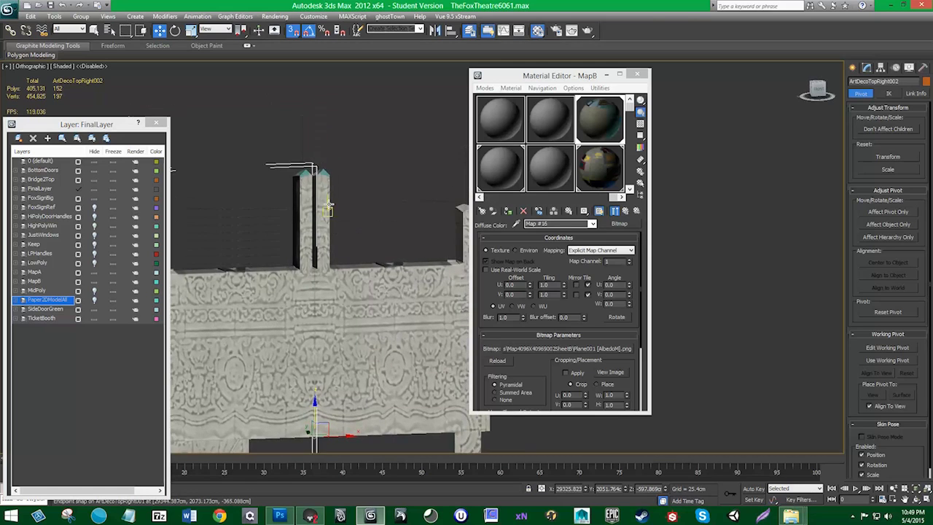
scroll(329, 206, up, 2)
ctrl+click(283, 206)
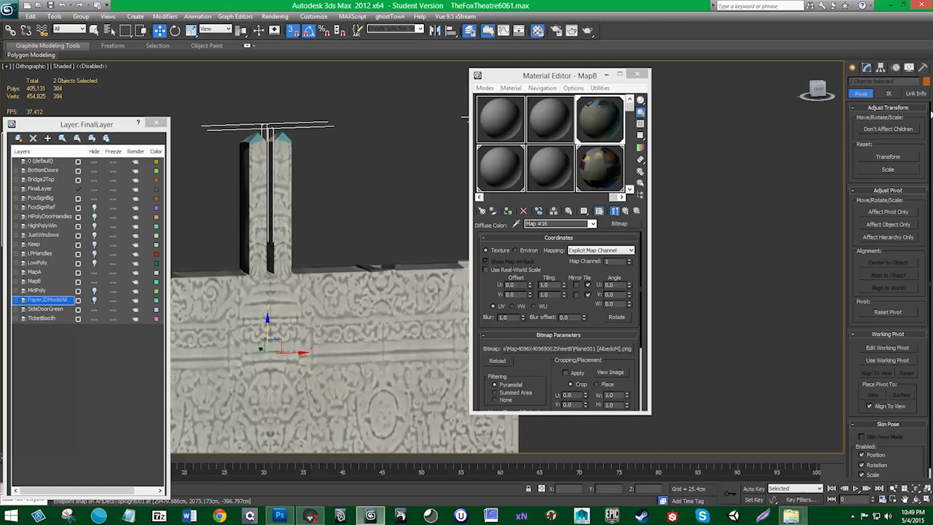
click(868, 68)
click(881, 95)
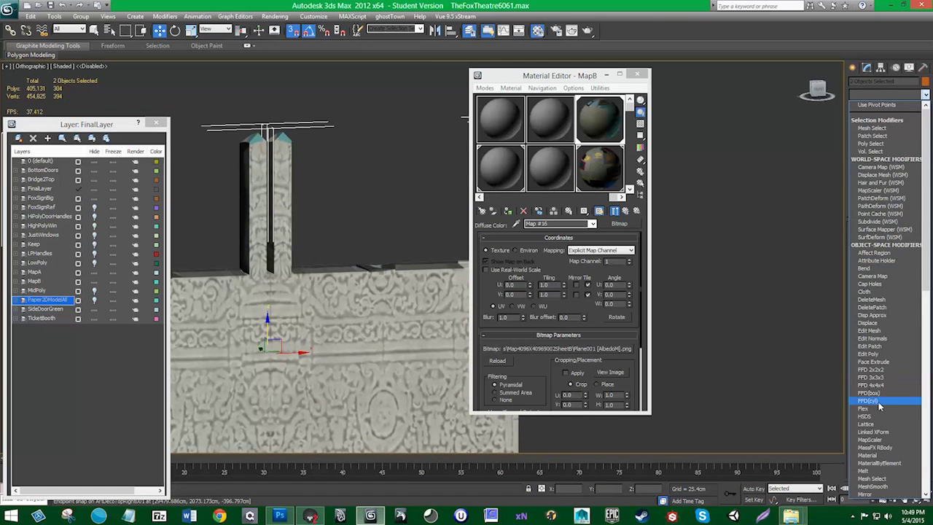
click(878, 355)
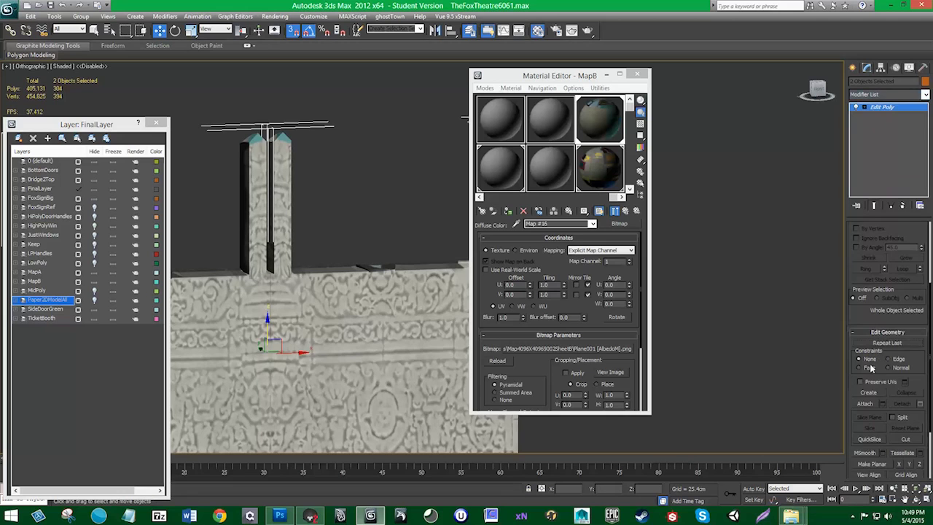
click(858, 107)
click(882, 115)
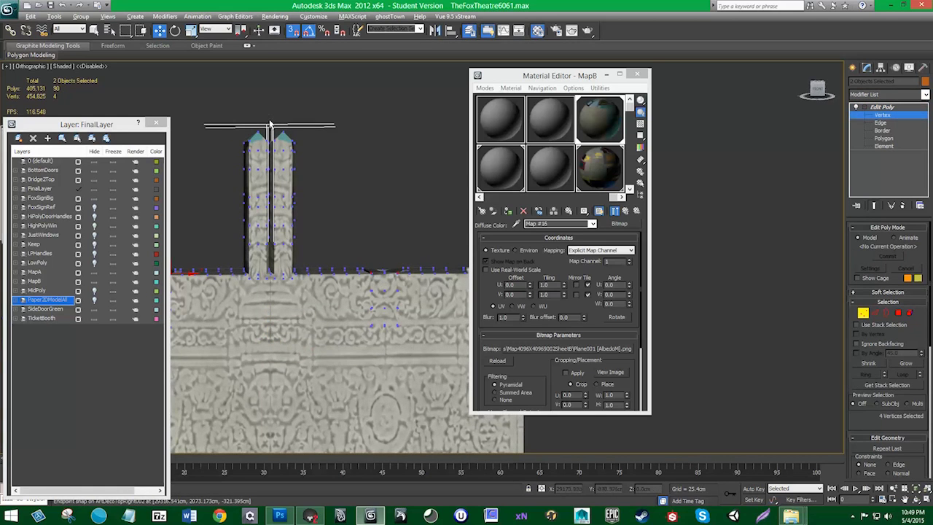
- Turn off snapping, select the central trim's inner seam vertices and scale them along X until the gap closes
key(s)
drag(284, 269, 278, 287)
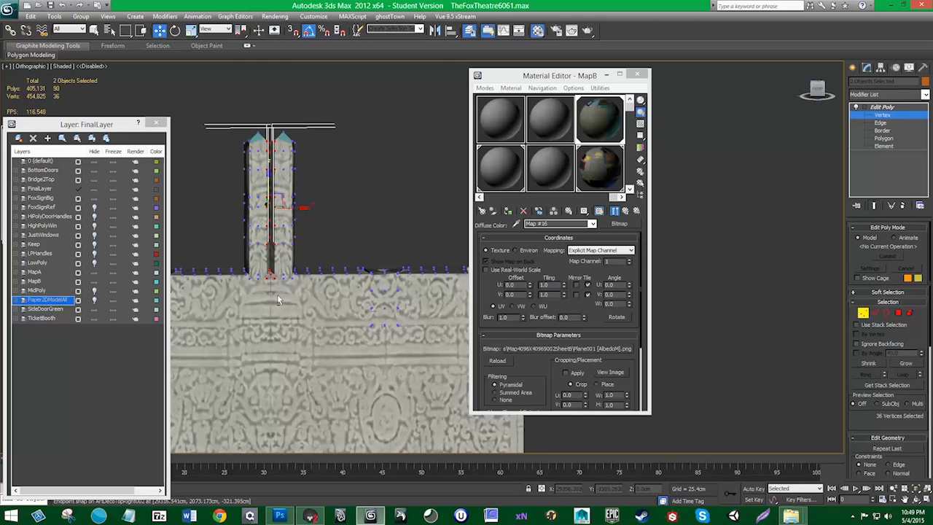
key(r)
drag(241, 209, 563, 155)
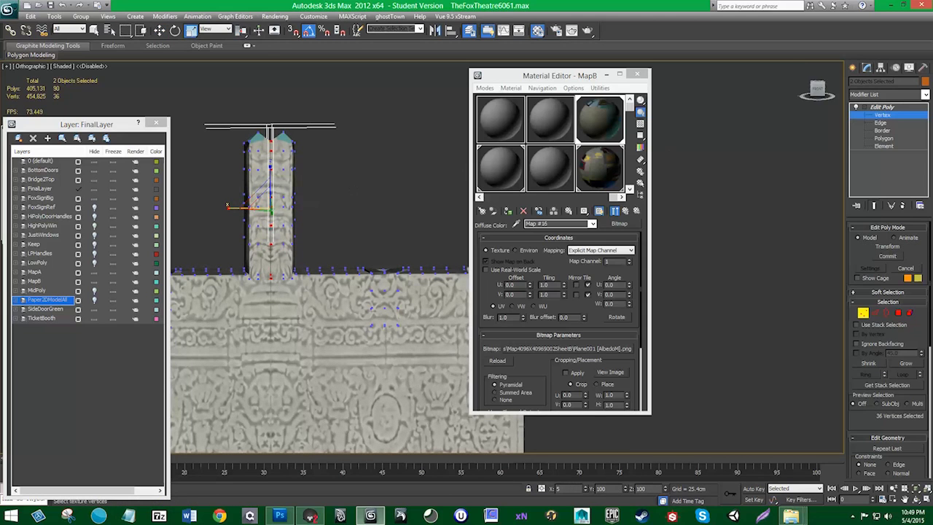
drag(95, 160, 96, 160)
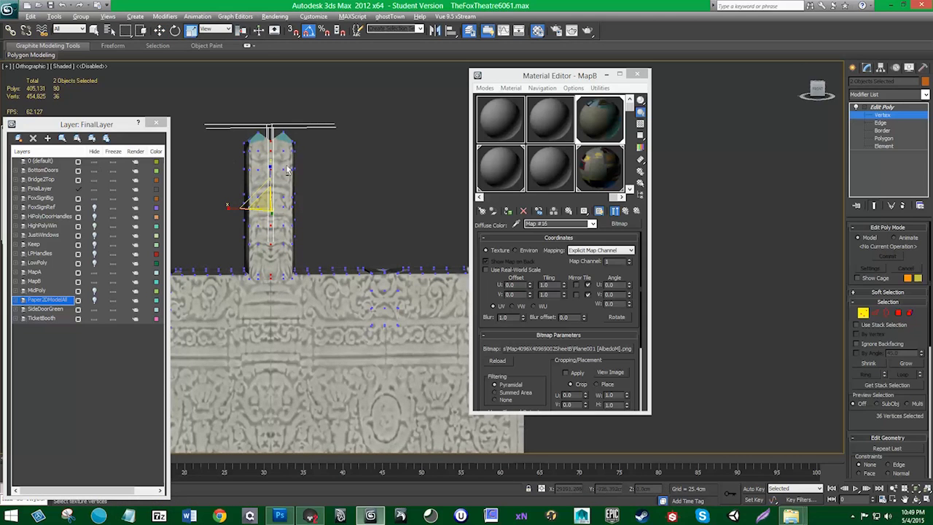
alt+middle_drag(287, 169, 281, 155)
- Raise the central trim's middle tip vertices into a single peak and lower the neighbouring tip vertices
click(268, 136)
key(w)
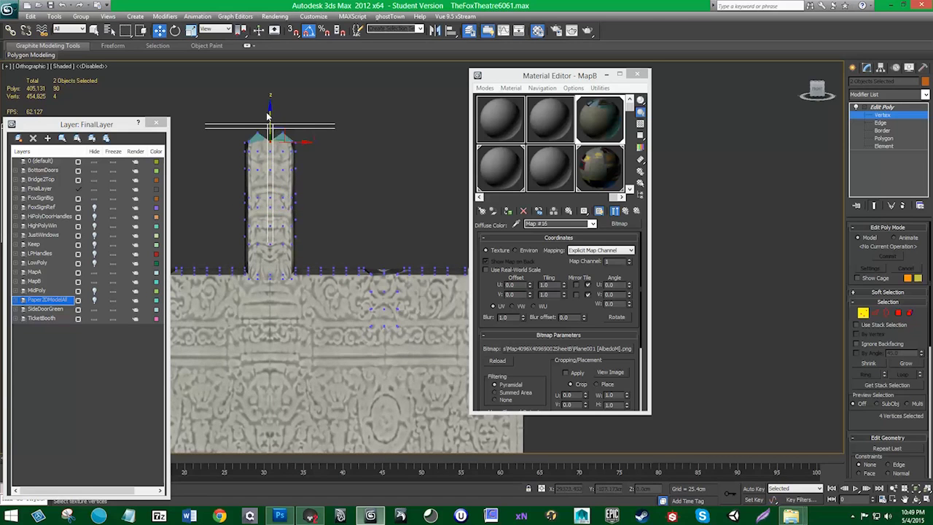
key(ctrl+z)
drag(271, 111, 272, 98)
drag(284, 140, 282, 113)
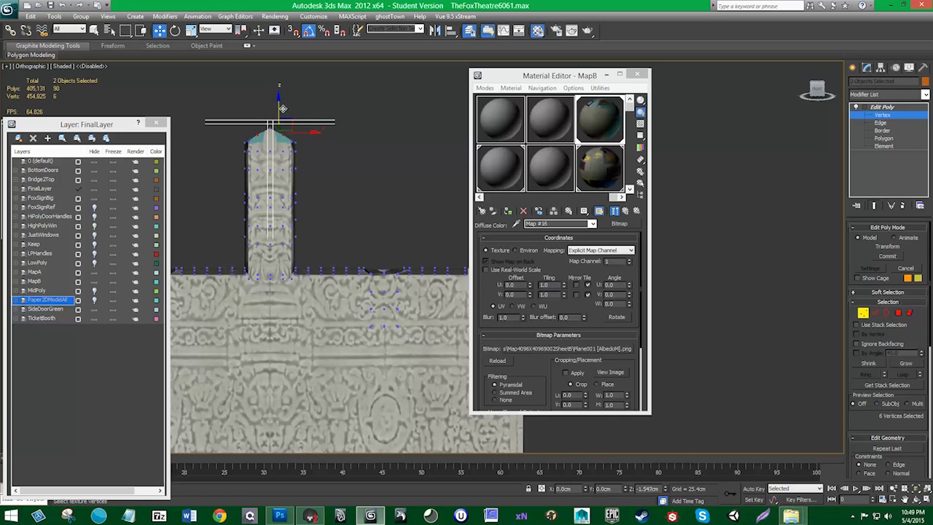
- Select all the cap vertices of the joined central trim and lower them slightly along Z
alt+middle_drag(282, 174, 334, 181)
scroll(309, 188, up, 3)
drag(227, 136, 228, 136)
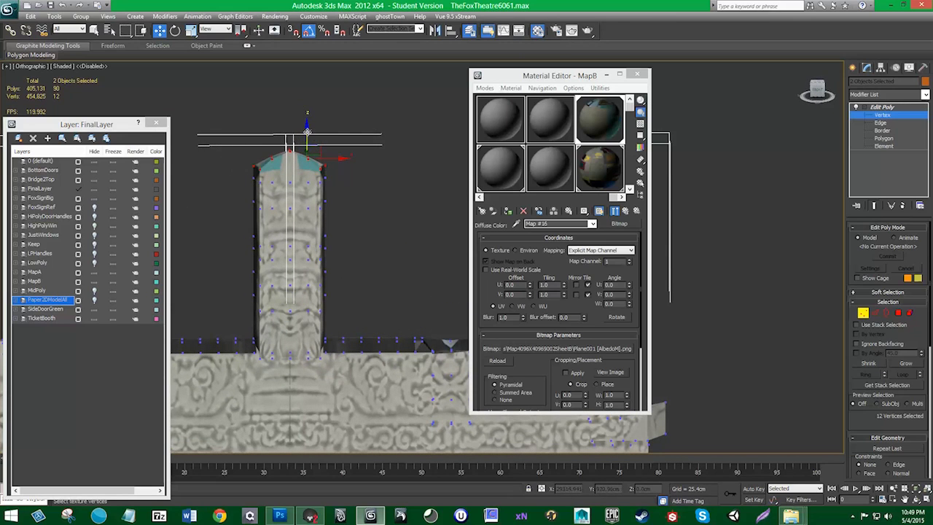
drag(307, 132, 299, 168)
right_click(312, 145)
key(r)
key(w)
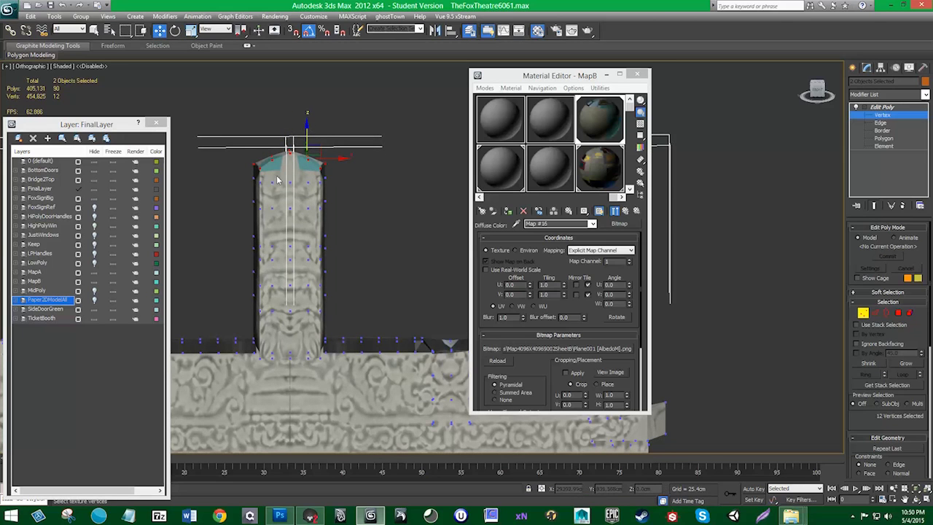
- Deselect the outer cap corners, try to move the remaining cap vertices along Z, and undo the move
alt+drag(321, 161, 320, 157)
drag(299, 122, 302, 131)
key(ctrl+z)
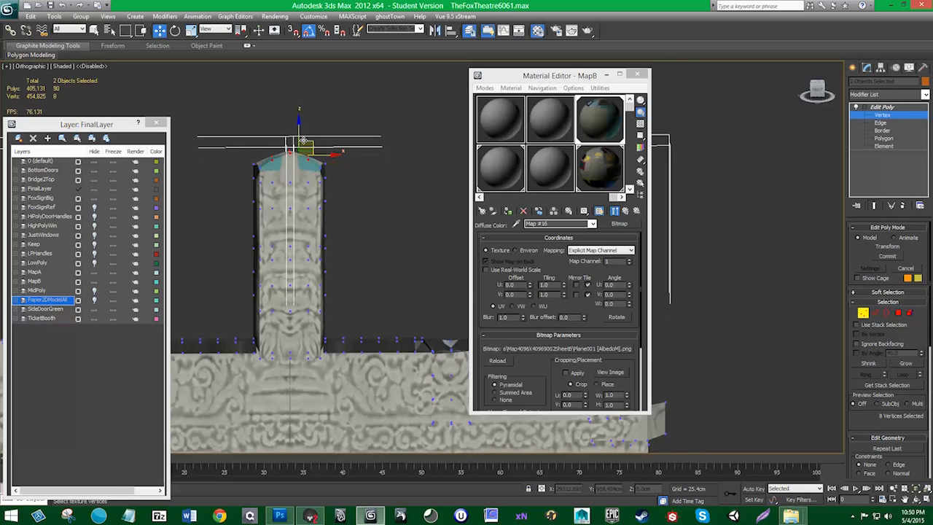
- Turn on Preserve UVs and lower the cap vertices midway between the central peak and the outer corners
drag(900, 428, 887, 345)
scroll(887, 346, down, 2)
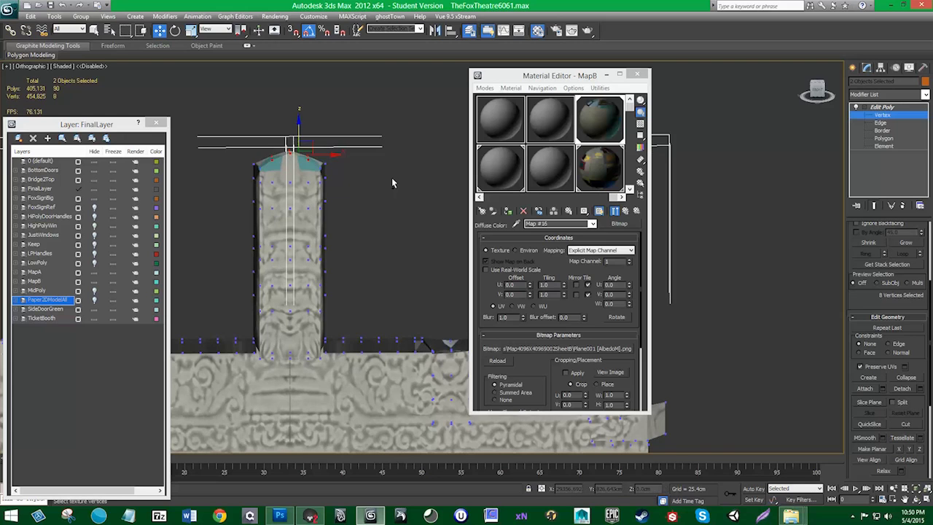
mouse_move(311, 166)
mouse_down()
mouse_move(295, 130)
mouse_move(313, 149)
mouse_up()
ctrl+drag(268, 188, 271, 192)
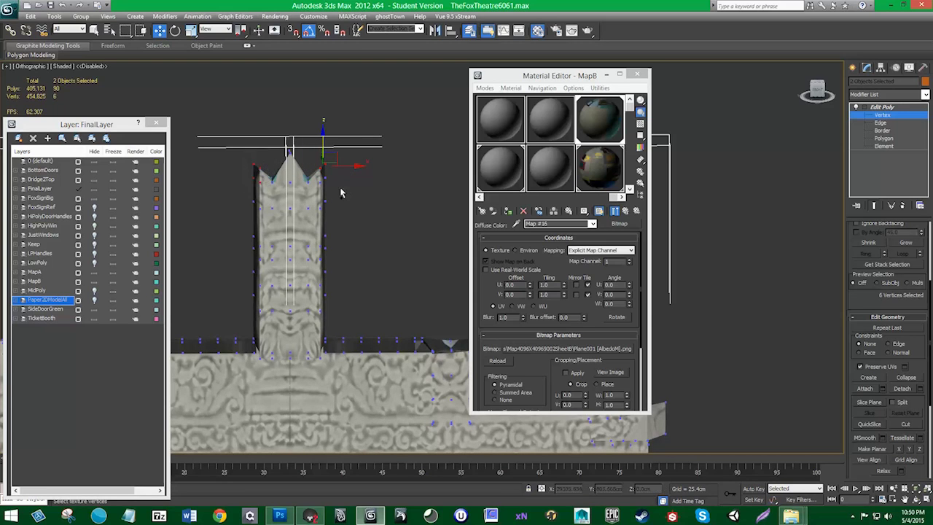
- Lower the cap's outer corner vertices and its centre peak vertices to flatten the top of the central trim
drag(324, 143, 321, 179)
drag(260, 144, 296, 147)
alt+middle_drag(312, 202, 314, 203)
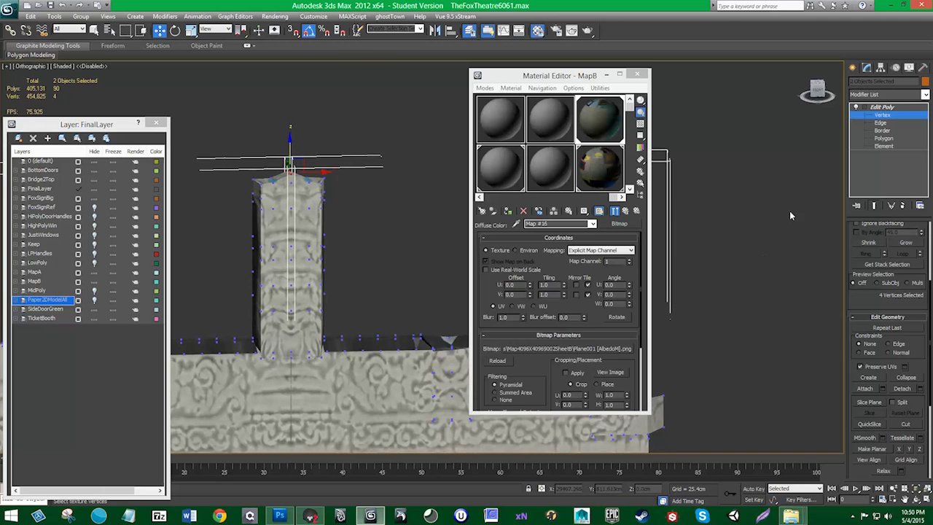
- Select the six vertices at the outer end of the right half's protruding ledge and scale them to square it off
click(883, 116)
click(417, 189)
scroll(316, 253, down, 5)
middle_drag(321, 291, 277, 198)
alt+middle_drag(355, 206, 443, 195)
click(443, 195)
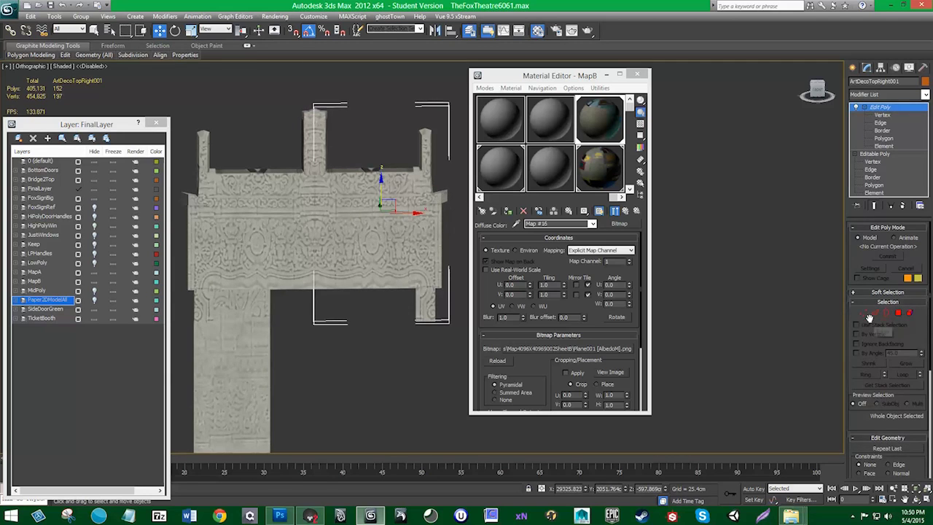
key(1)
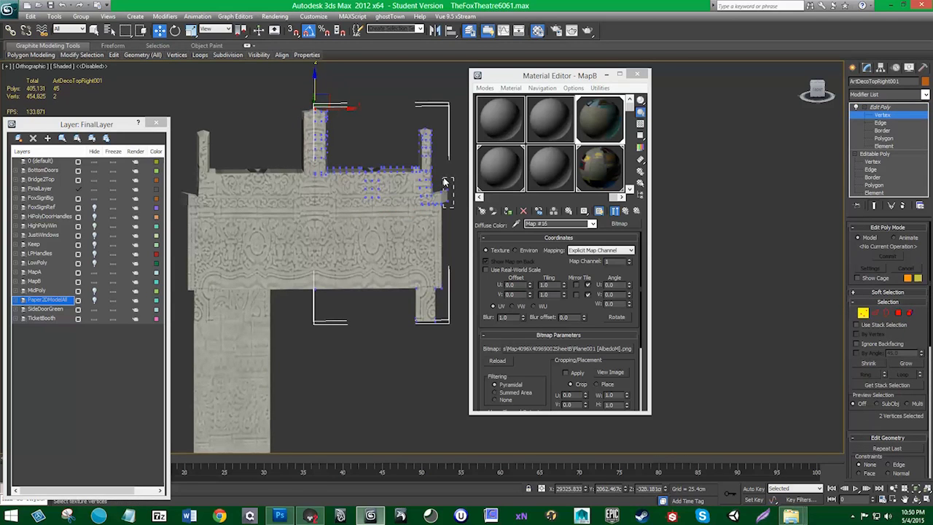
drag(444, 179, 442, 175)
middle_drag(267, 189, 272, 189)
key(r)
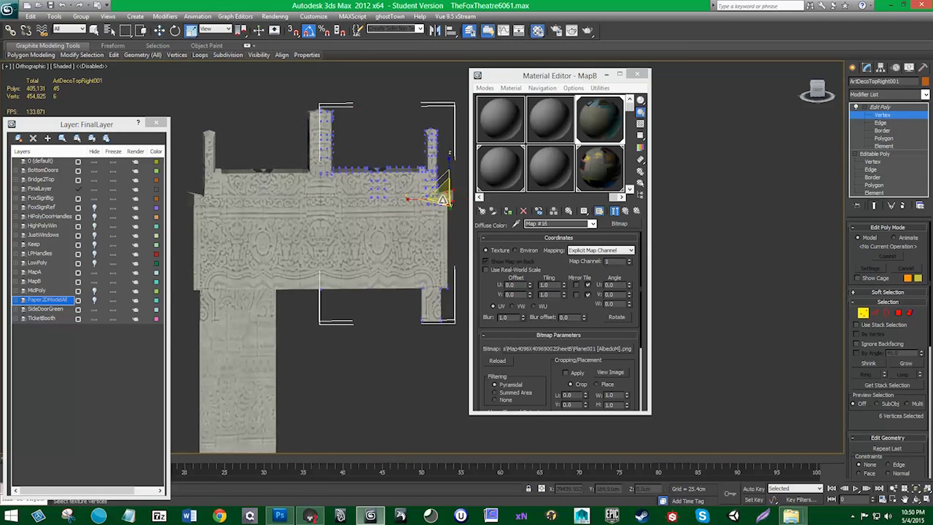
drag(442, 200, 423, 224)
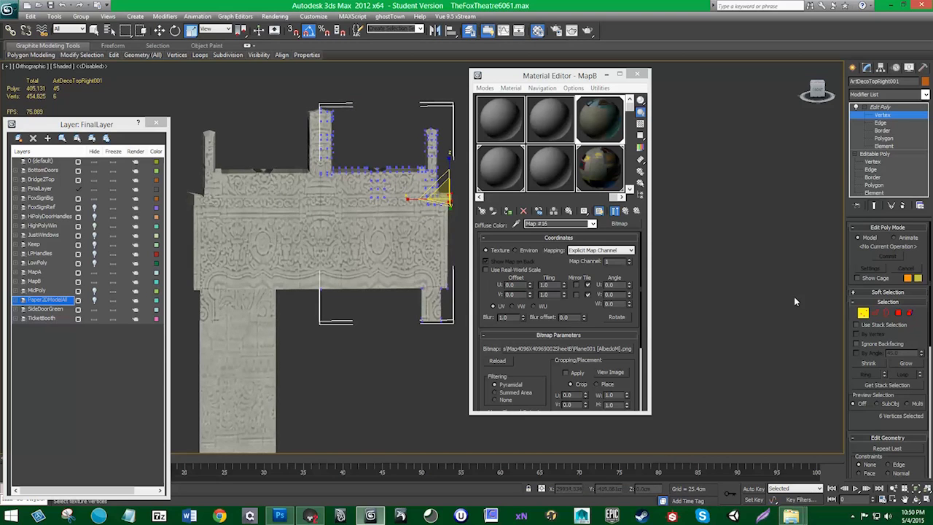
- Switch to the left half, select its protruding ledge's outer end vertices and scale them to match the other side
click(865, 315)
click(287, 208)
click(865, 313)
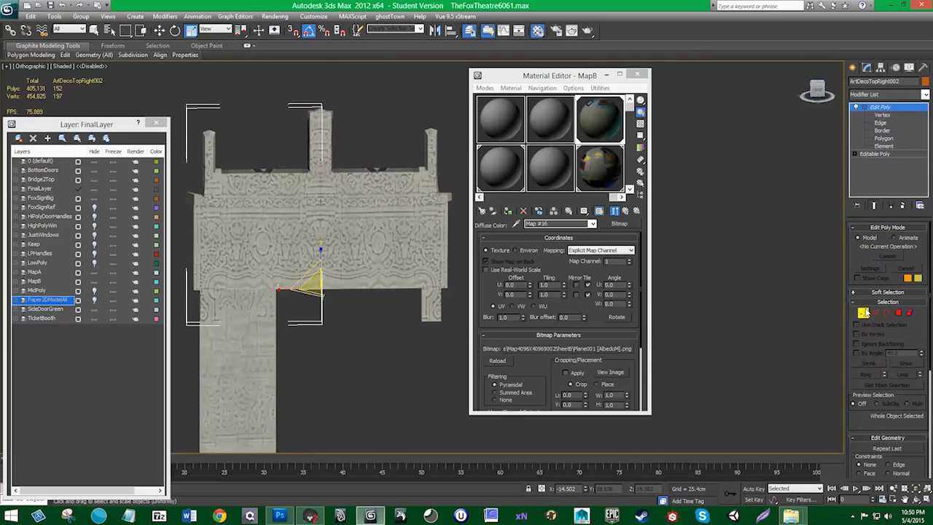
click(865, 314)
key(1)
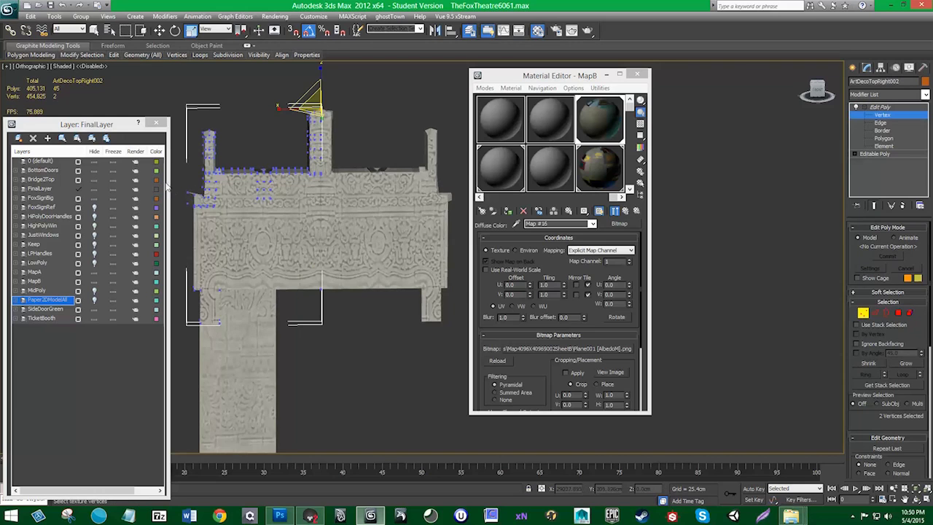
drag(199, 212, 200, 213)
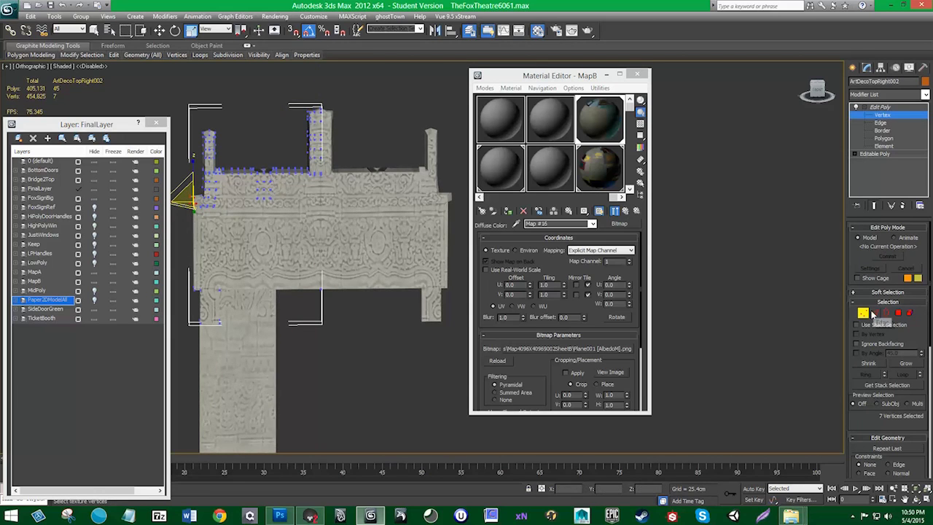
- Leave vertex editing, select the tall TipTopDeco001 column and move it along X away from the panel
key(1)
click(375, 339)
alt+middle_drag(375, 339, 370, 337)
scroll(370, 337, down, 3)
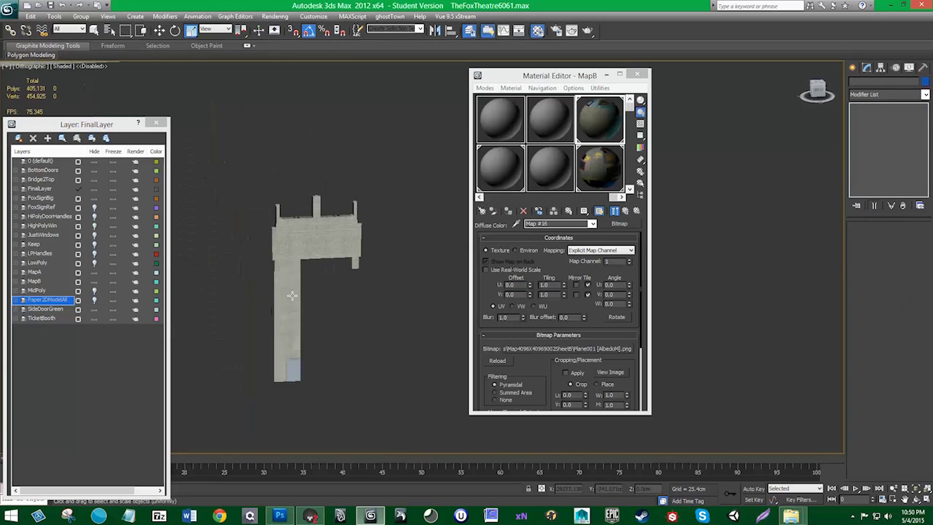
scroll(237, 315, up, 1)
click(237, 314)
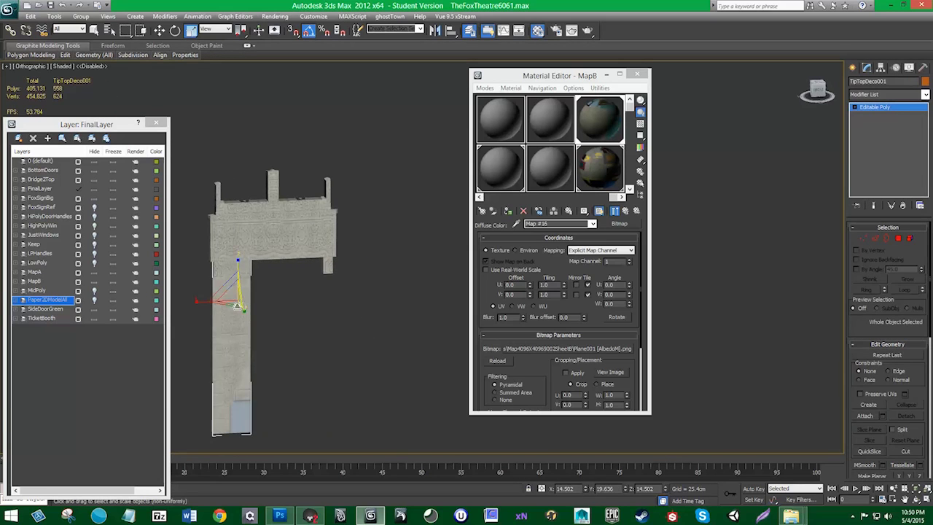
key(w)
drag(265, 329, 123, 322)
- Select both halves of the relief panel and collapse their shared Edit Poly modifier
middle_drag(269, 295, 365, 274)
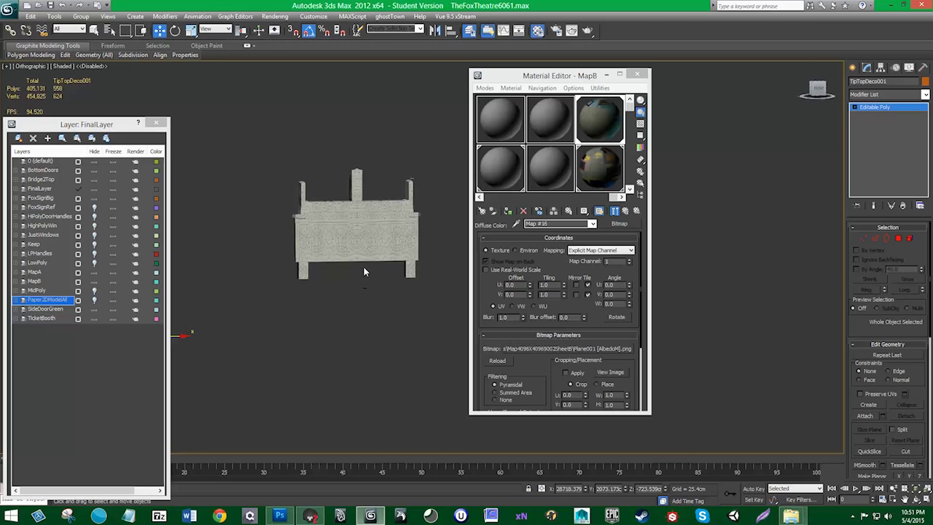
middle_drag(353, 234, 343, 255)
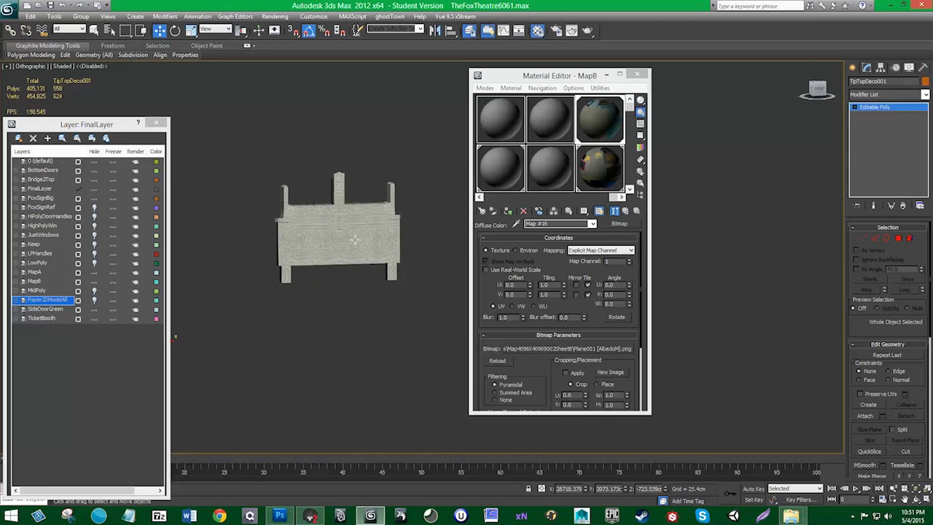
click(355, 240)
scroll(867, 420, down, 3)
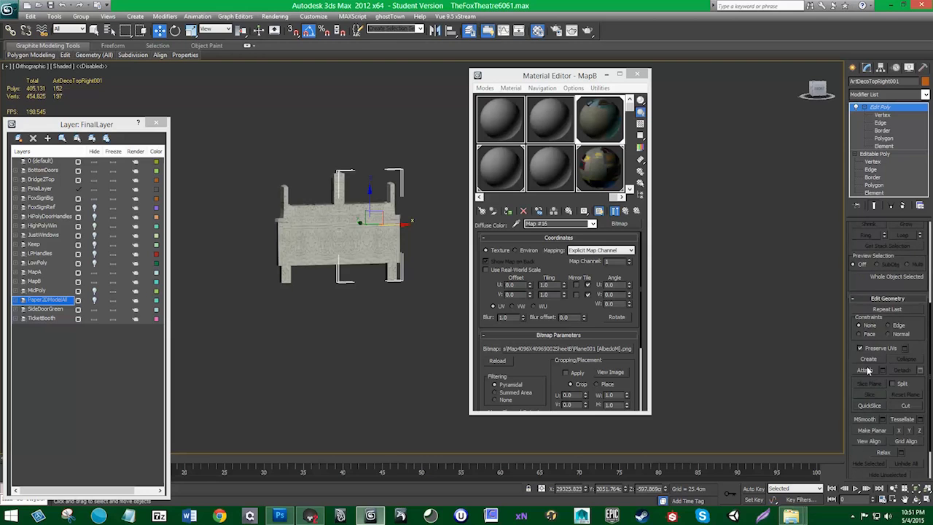
click(865, 371)
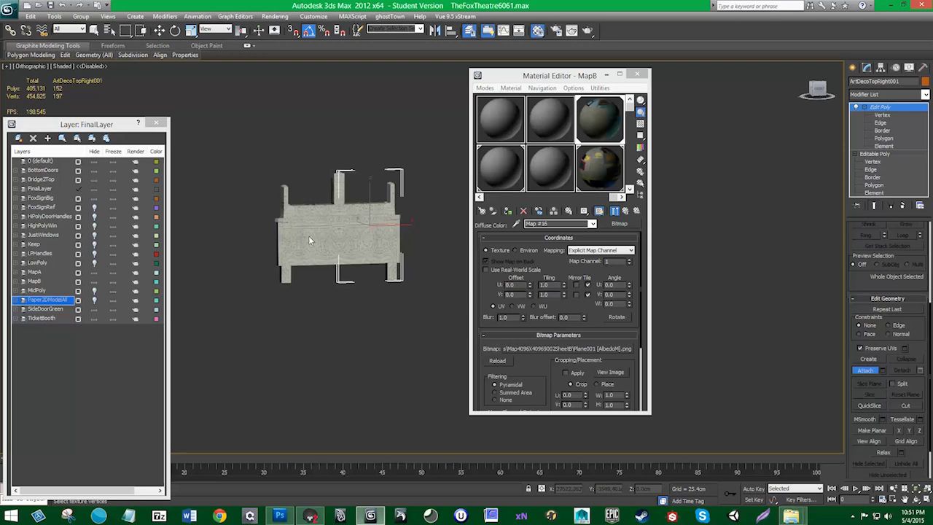
click(870, 370)
click(295, 222)
ctrl+click(295, 223)
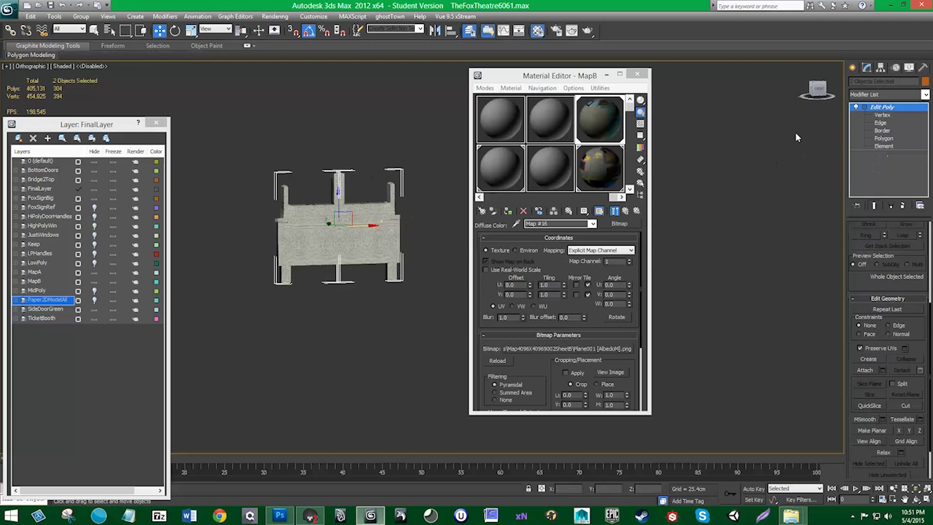
right_click(893, 108)
click(854, 206)
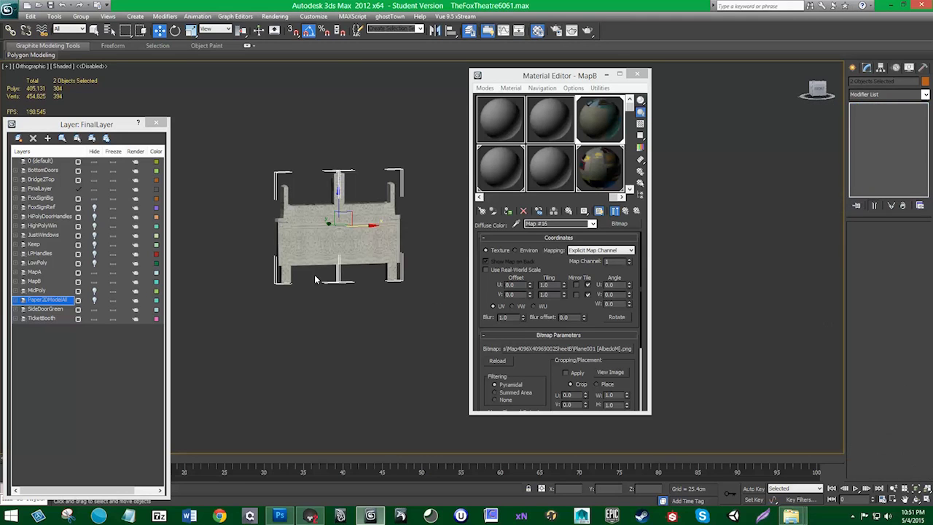
- Attach the two halves of the relief panel into a single object
click(352, 255)
ctrl+click(294, 239)
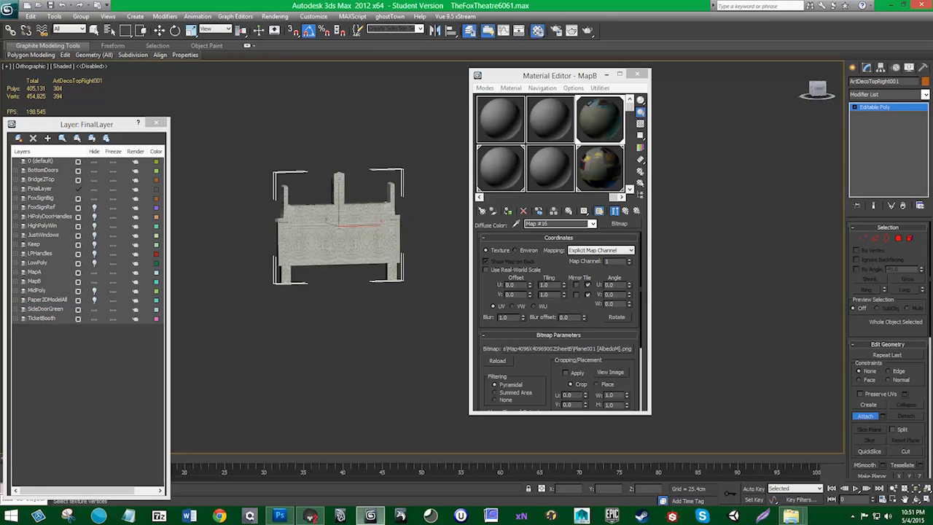
key(w)
- Move the joined panel up to the facade above the green doors, snapping its lower corner to the cornice
alt+middle_drag(388, 327, 403, 327)
scroll(402, 328, down, 4)
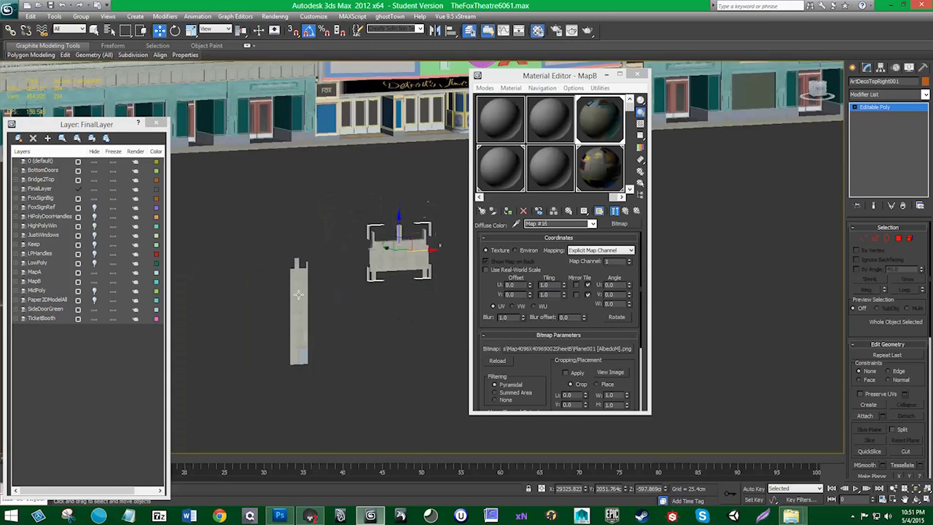
middle_drag(235, 245, 248, 281)
scroll(290, 296, up, 4)
middle_drag(197, 343, 241, 244)
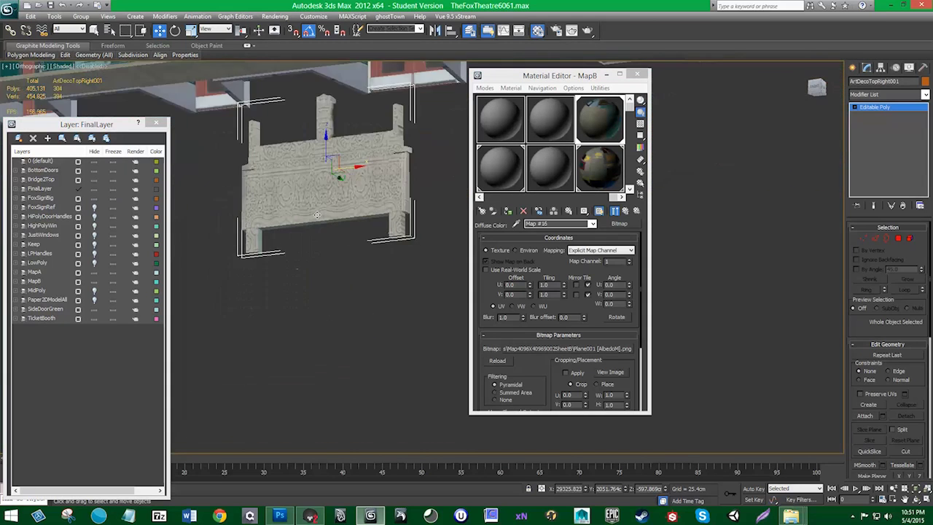
scroll(242, 245, up, 2)
key(s)
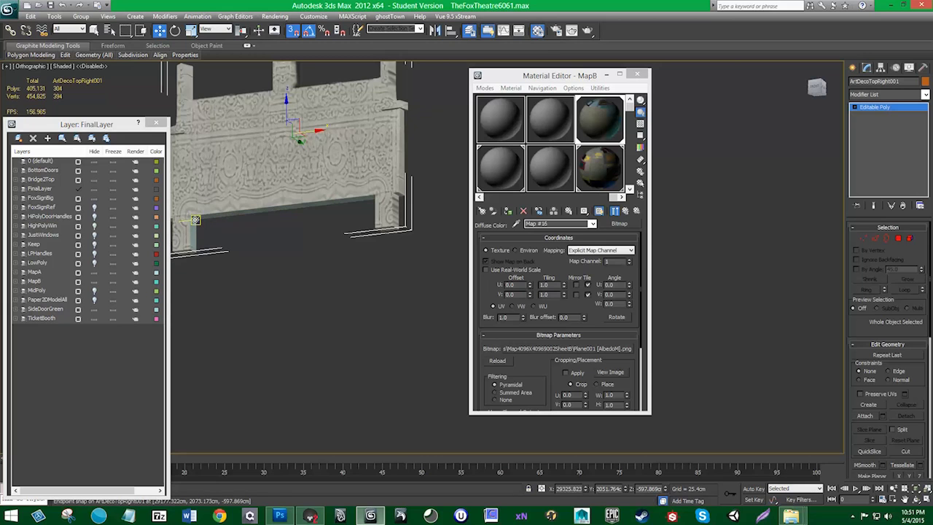
scroll(320, 262, down, 5)
middle_drag(319, 262, 387, 353)
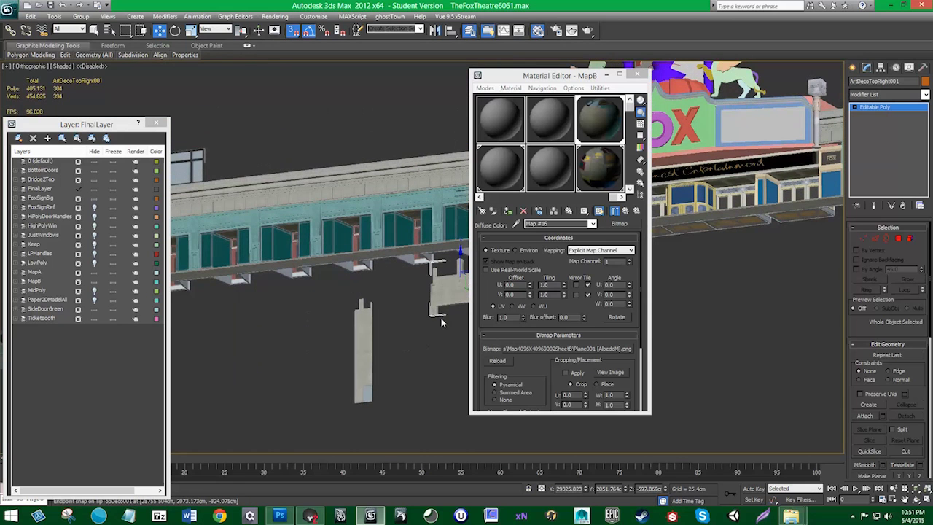
drag(438, 307, 215, 185)
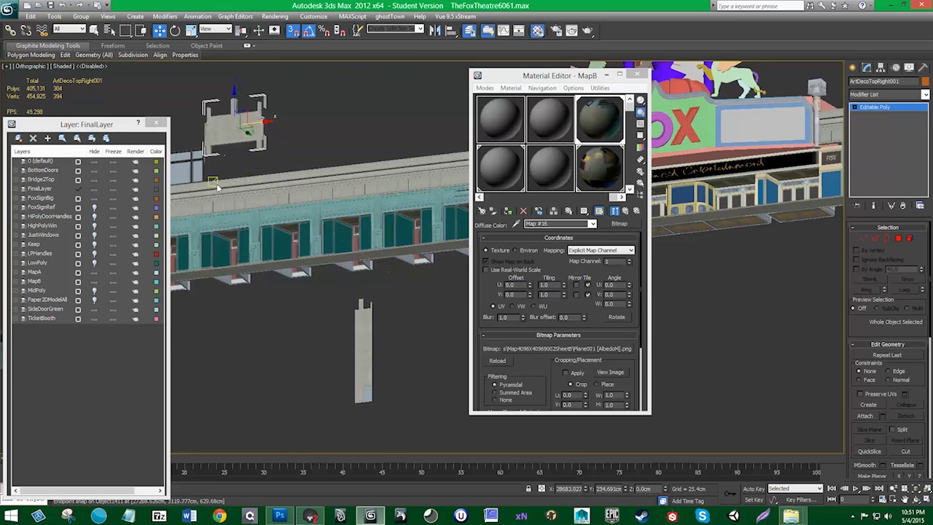
- Close the Material Editor and snap the corner of the panel's opening to the upper corner of the wall block beside the window
middle_drag(216, 185, 406, 243)
scroll(406, 244, up, 4)
scroll(405, 180, up, 2)
scroll(406, 175, up, 4)
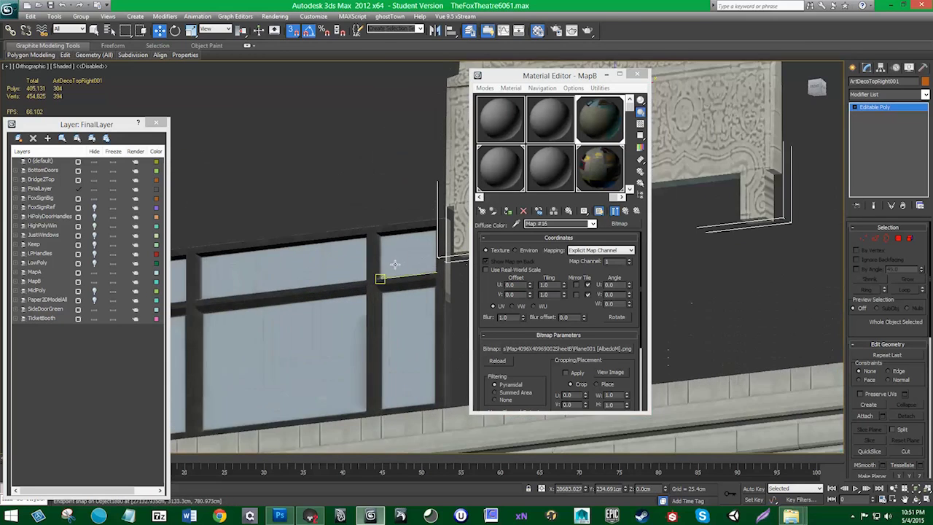
scroll(442, 240, down, 2)
middle_drag(394, 265, 477, 288)
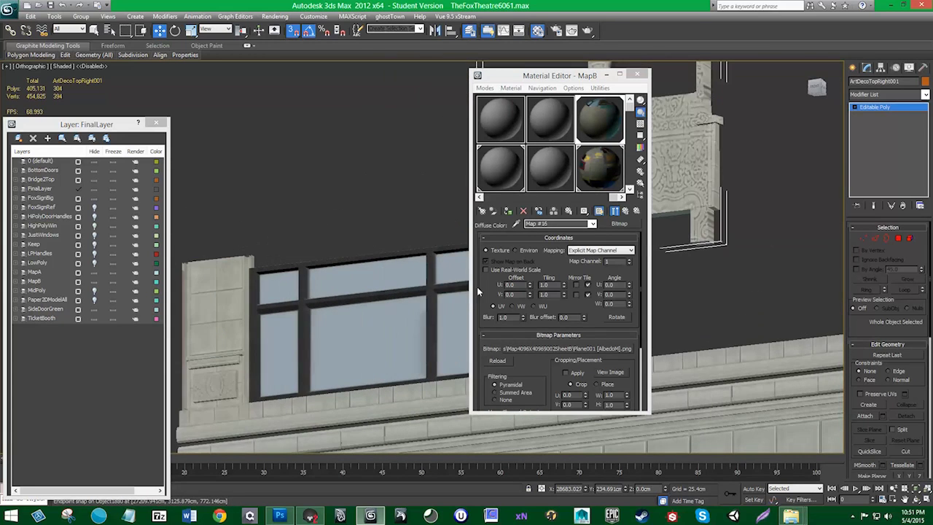
click(637, 73)
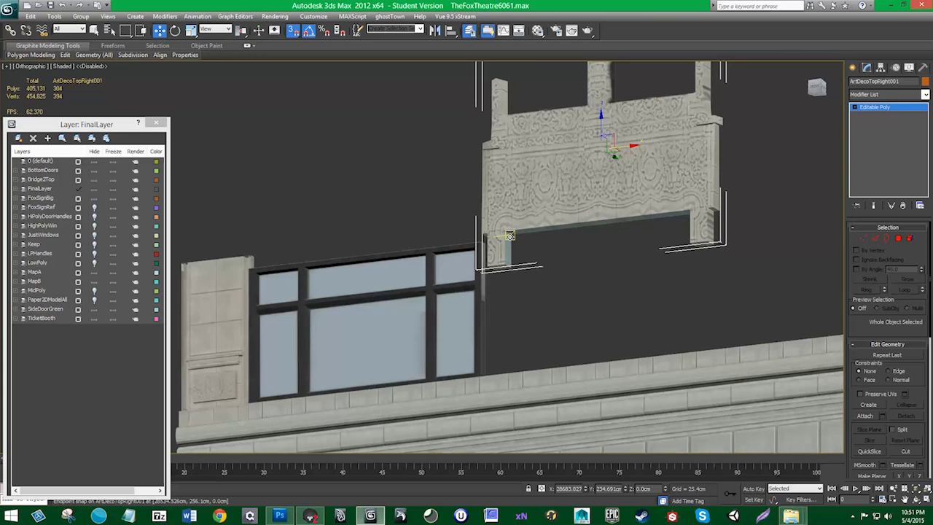
drag(509, 236, 248, 270)
alt+middle_drag(284, 285, 311, 319)
alt+middle_drag(408, 340, 470, 337)
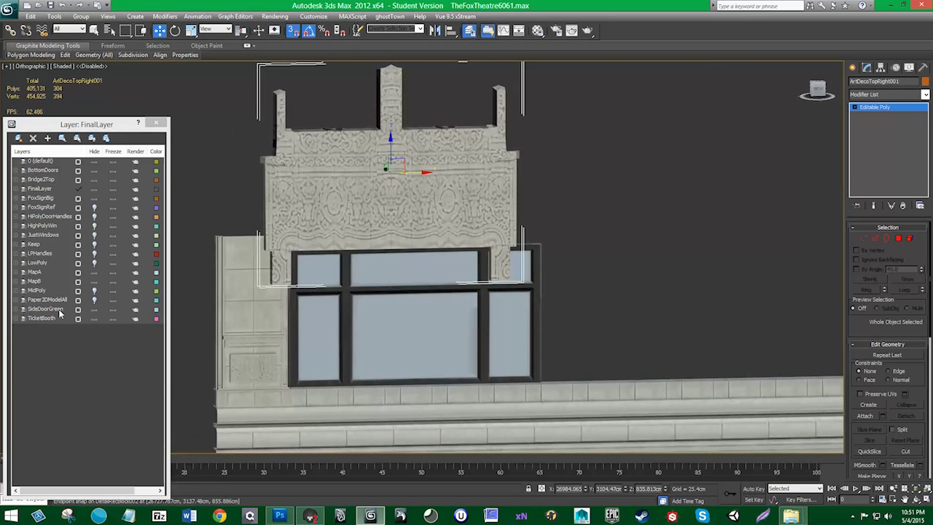
- Unhide the Paper2DModelAll layer and examine how the flat facade's relief bands sit over its windows
click(94, 301)
scroll(515, 365, down, 7)
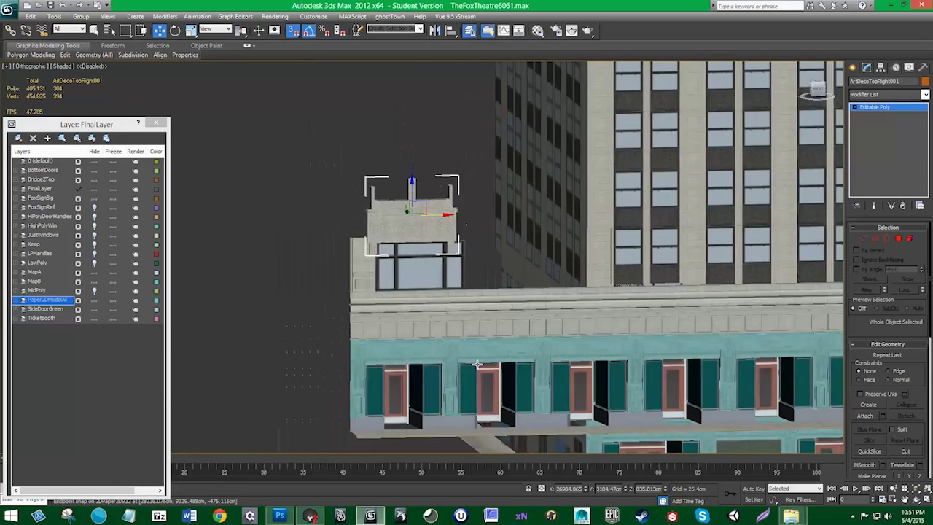
alt+middle_drag(516, 366, 465, 319)
scroll(464, 318, up, 2)
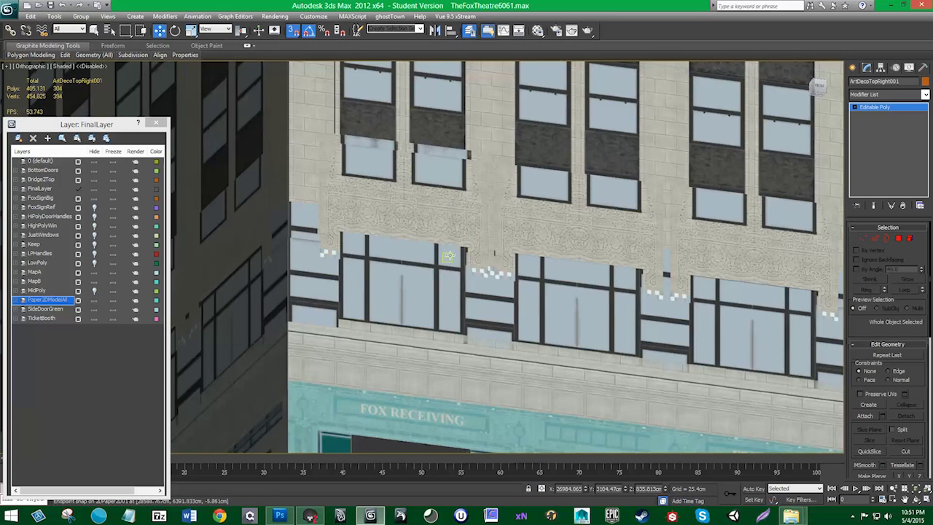
scroll(382, 282, down, 5)
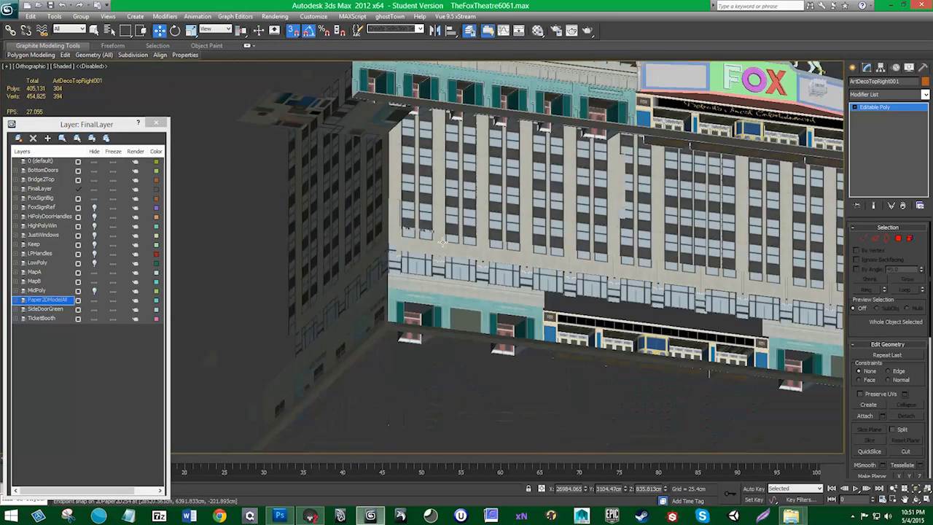
- Move the relief panel along X without snapping to centre it over the window
middle_drag(459, 204, 448, 401)
scroll(447, 241, up, 5)
alt+middle_drag(368, 230, 348, 249)
middle_drag(369, 223, 415, 248)
scroll(417, 212, up, 3)
middle_drag(417, 212, 439, 249)
key(s)
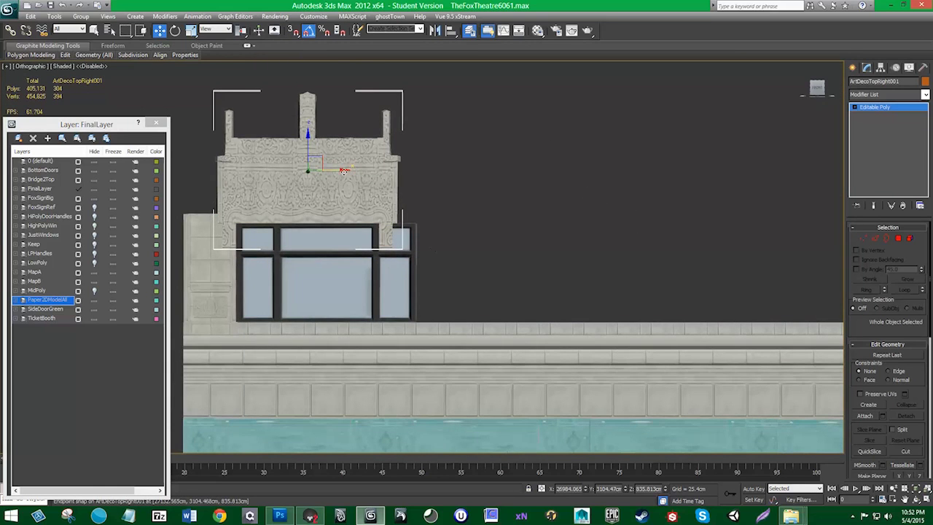
drag(343, 171, 359, 170)
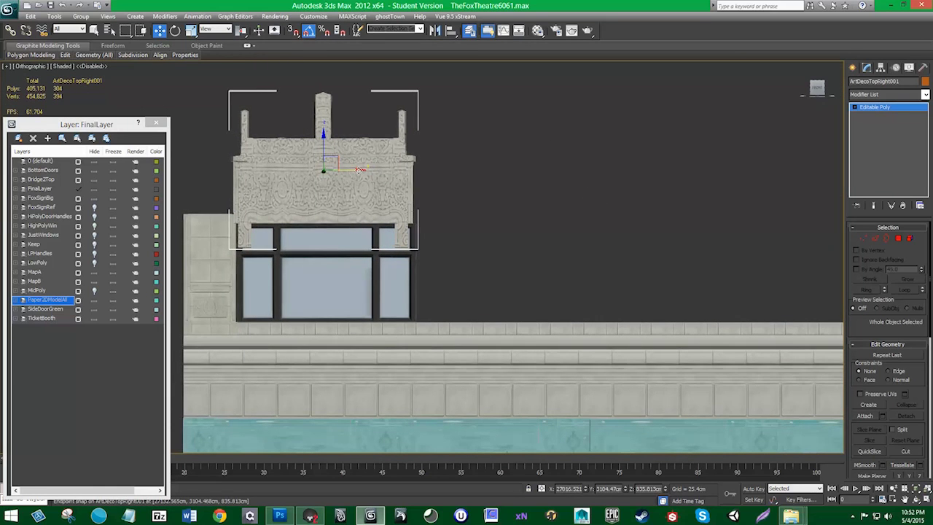
- Stretch the relief panel along X to match the window's width and nudge it along X to recentre it
key(r)
key(r)
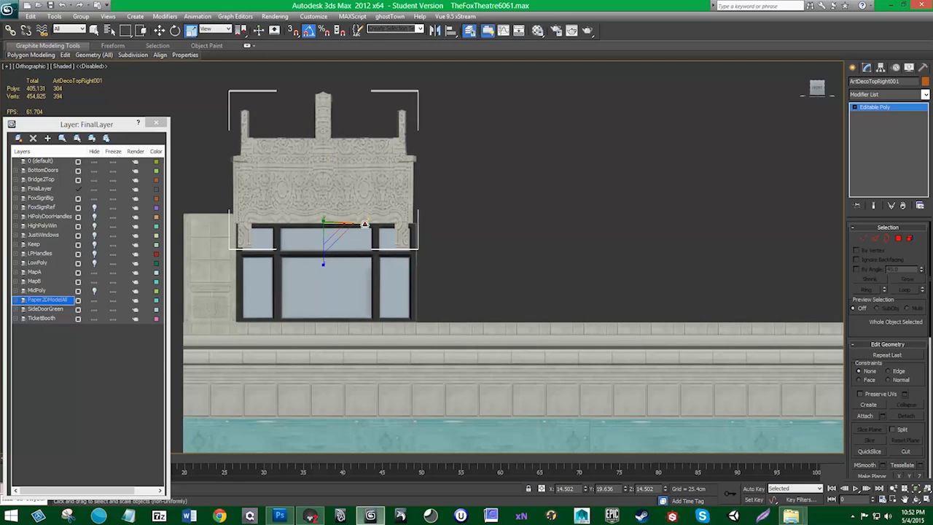
drag(364, 224, 375, 226)
key(w)
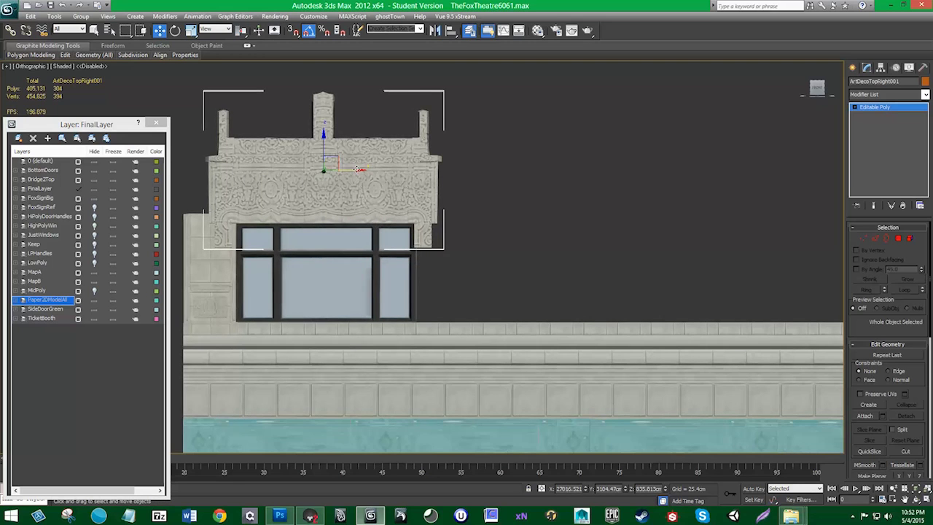
drag(359, 169, 360, 169)
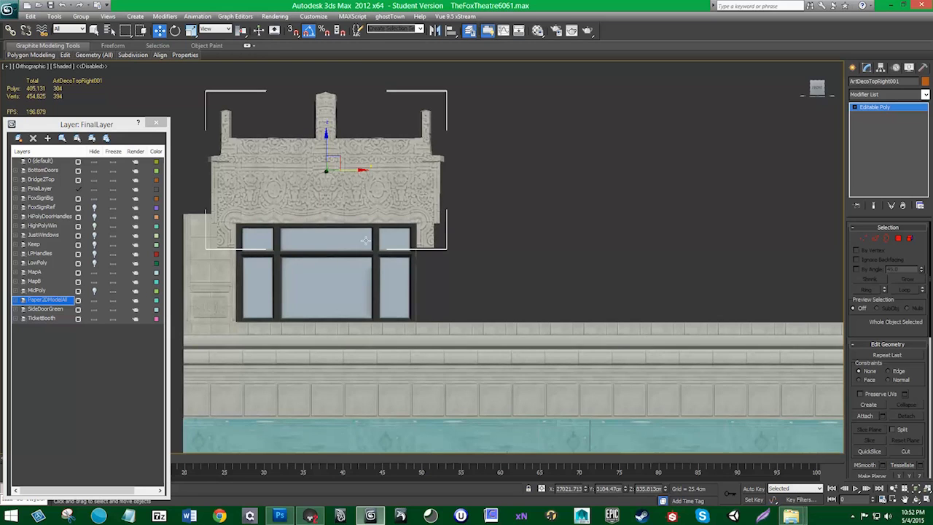
- Adjust the panel's height and snap the corner of its opening to the adjoining wall block's upper corner
mouse_move(369, 286)
alt+middle_down()
mouse_move(395, 290)
mouse_move(358, 296)
alt+middle_up()
middle_drag(337, 248, 335, 223)
drag(326, 135, 325, 127)
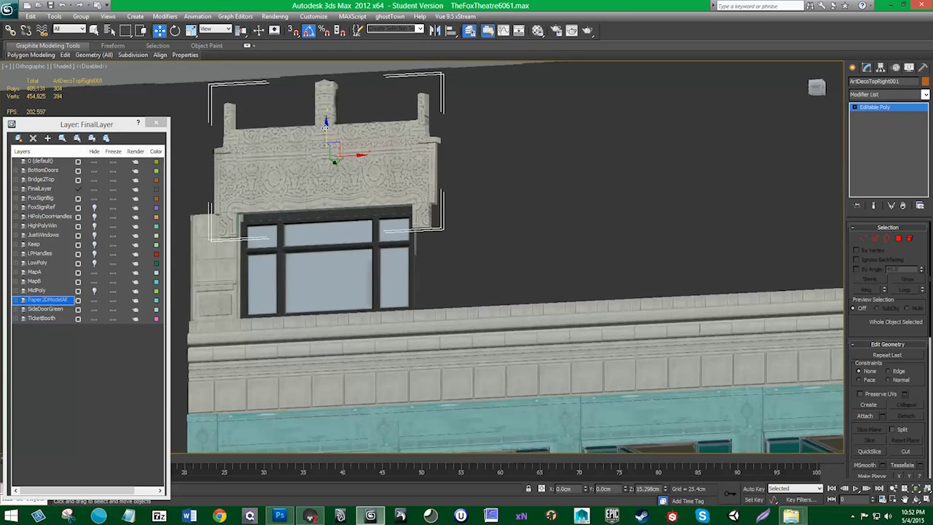
key(s)
scroll(244, 225, up, 2)
alt+middle_drag(277, 252, 523, 253)
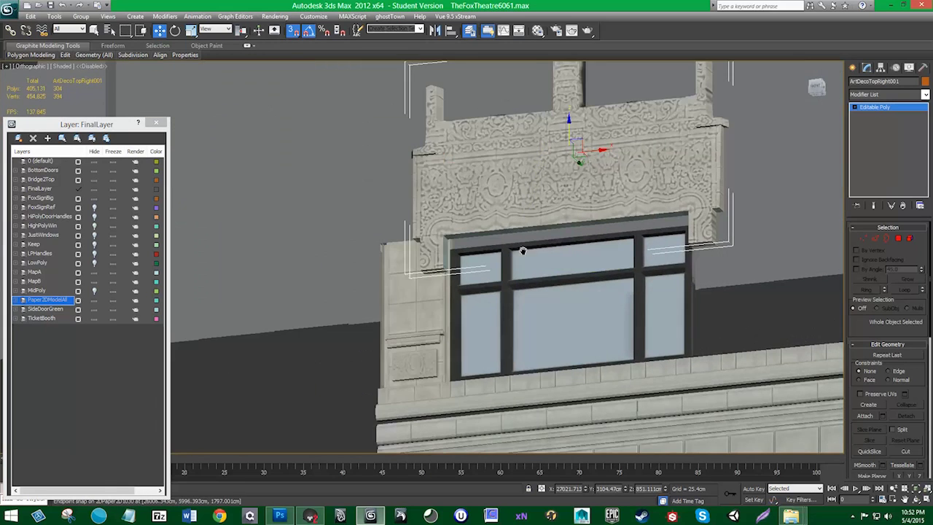
scroll(510, 256, up, 2)
click(465, 235)
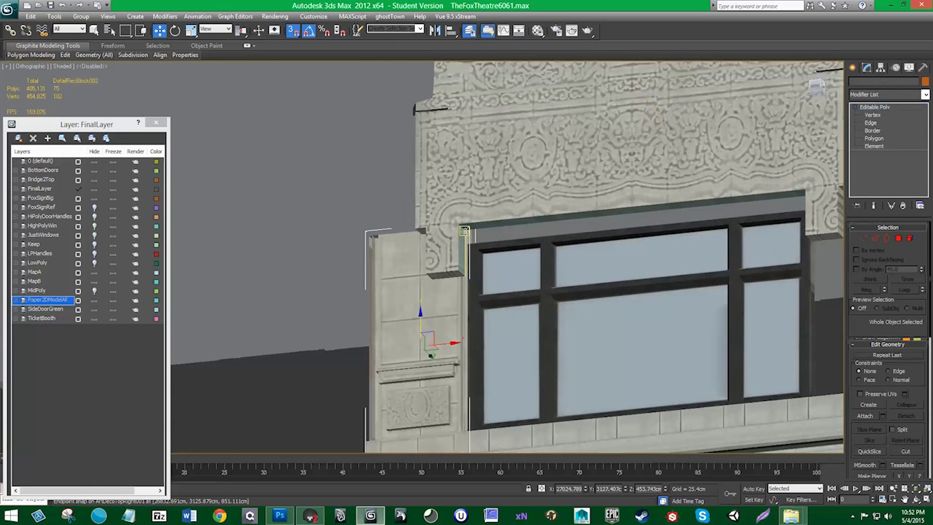
click(466, 234)
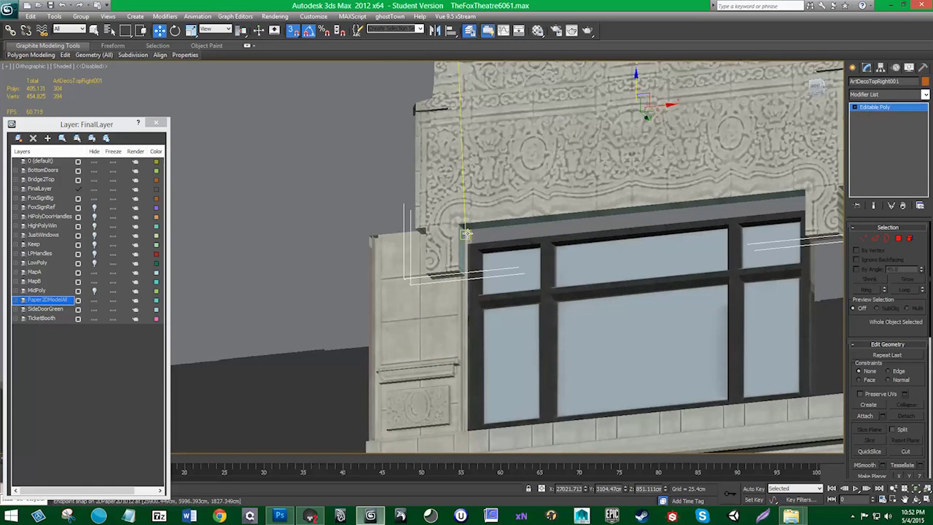
drag(466, 232, 467, 245)
- Snap the relief panel's pivot to the upper corner of its opening next to the wall block, affecting the pivot only
alt+middle_drag(503, 306, 651, 314)
middle_drag(651, 314, 617, 339)
key(r)
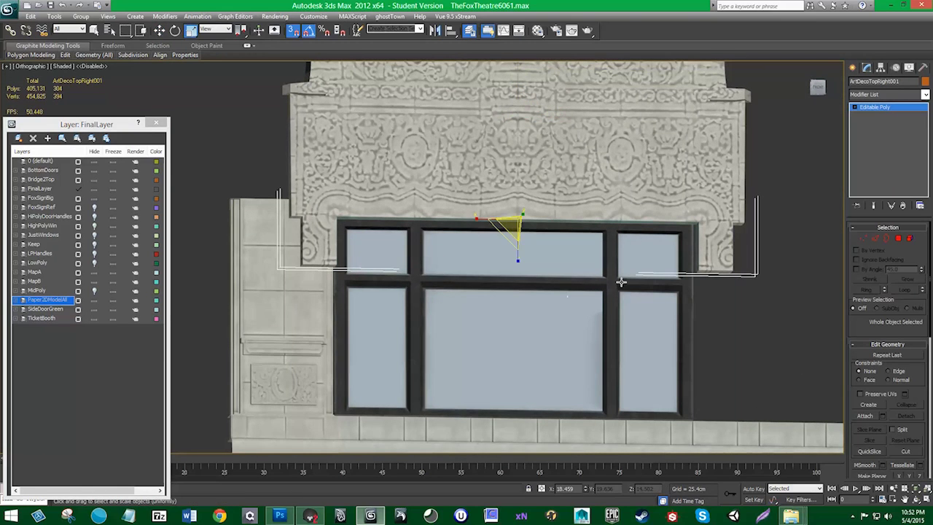
alt+middle_drag(686, 312, 681, 311)
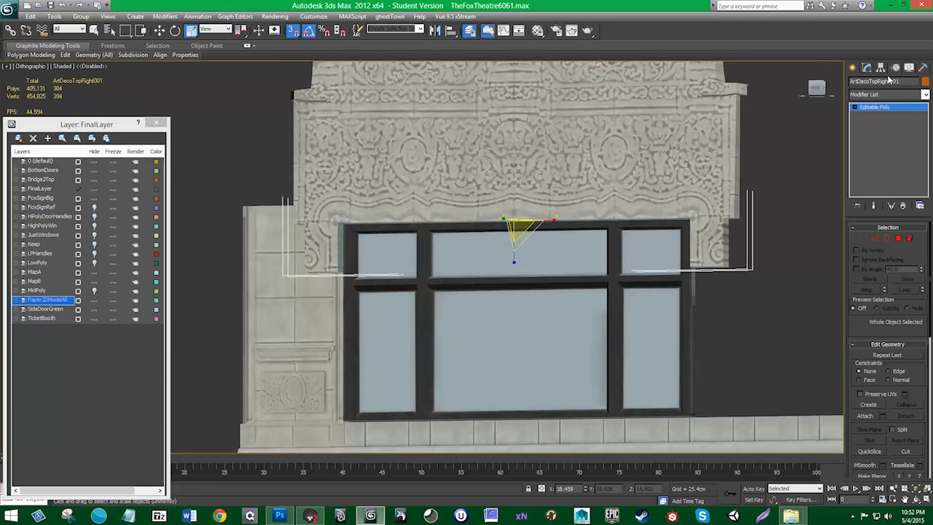
click(881, 68)
click(888, 212)
alt+middle_drag(473, 254, 494, 235)
key(w)
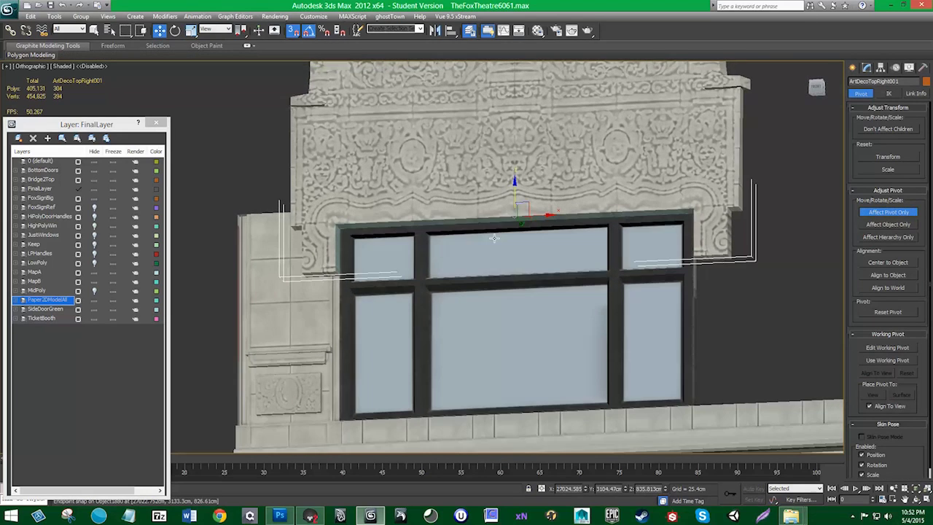
drag(466, 224, 342, 230)
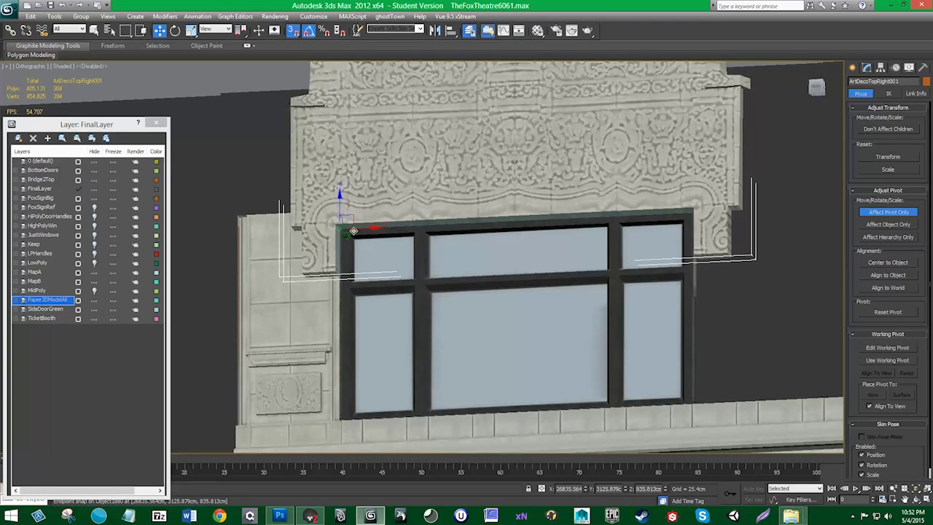
click(911, 212)
- Scale the panel along X from its new pivot to about 18.18 percent so its opening fits the window
key(e)
key(r)
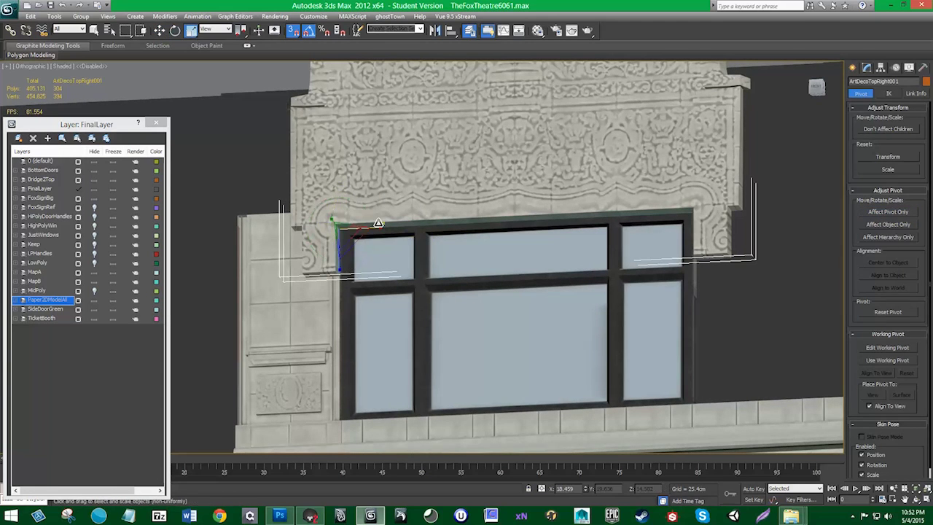
click(375, 229)
alt+middle_drag(438, 301, 461, 304)
click(421, 218)
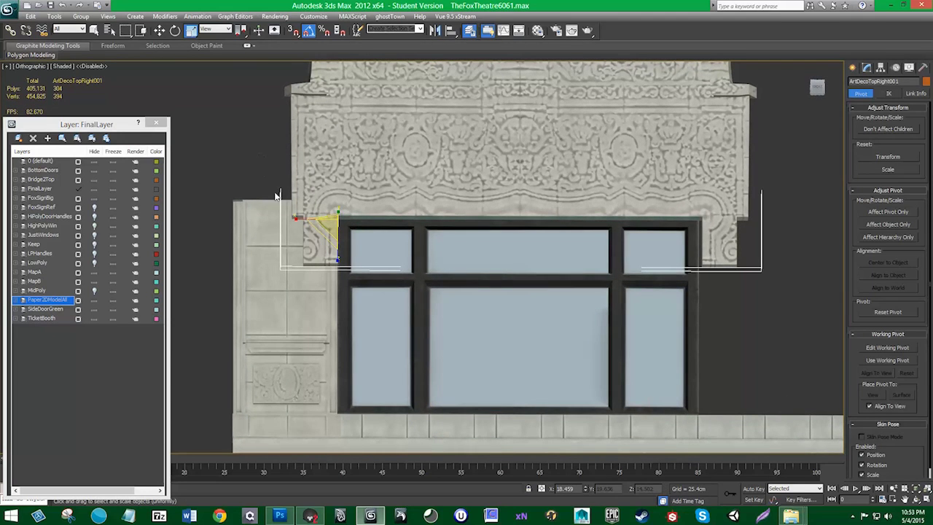
click(298, 222)
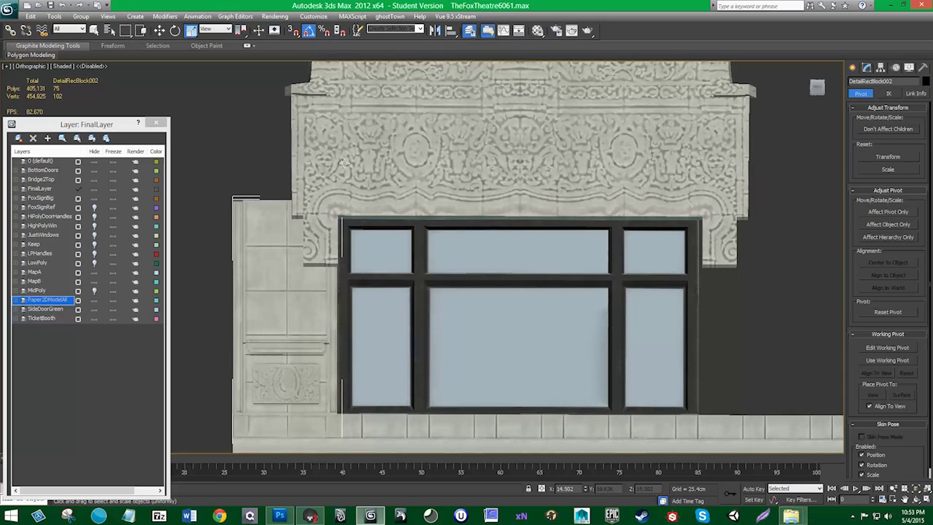
click(332, 181)
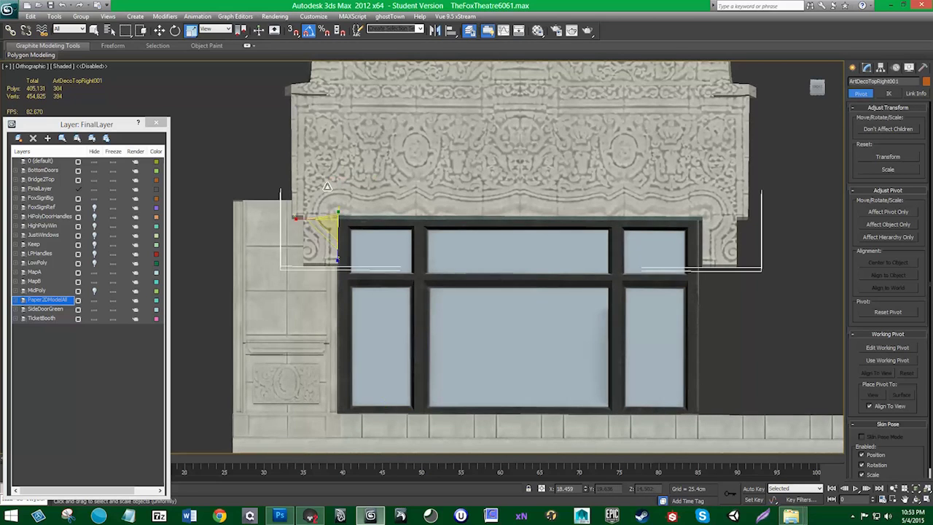
drag(300, 219, 300, 219)
- Compare the fitted panel with the reference photo DSC00316.JPG
alt+middle_drag(464, 272, 532, 290)
scroll(521, 294, down, 2)
scroll(531, 290, down, 2)
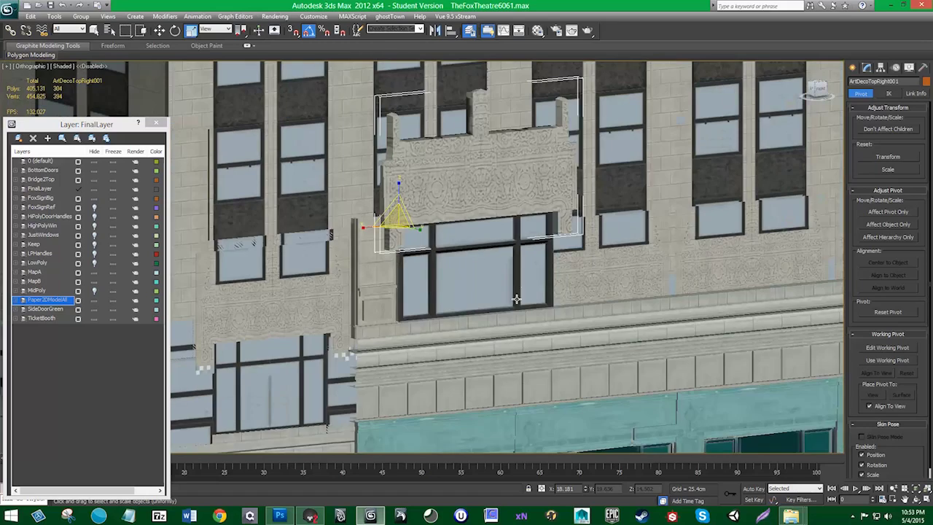
key(alt+Tab)
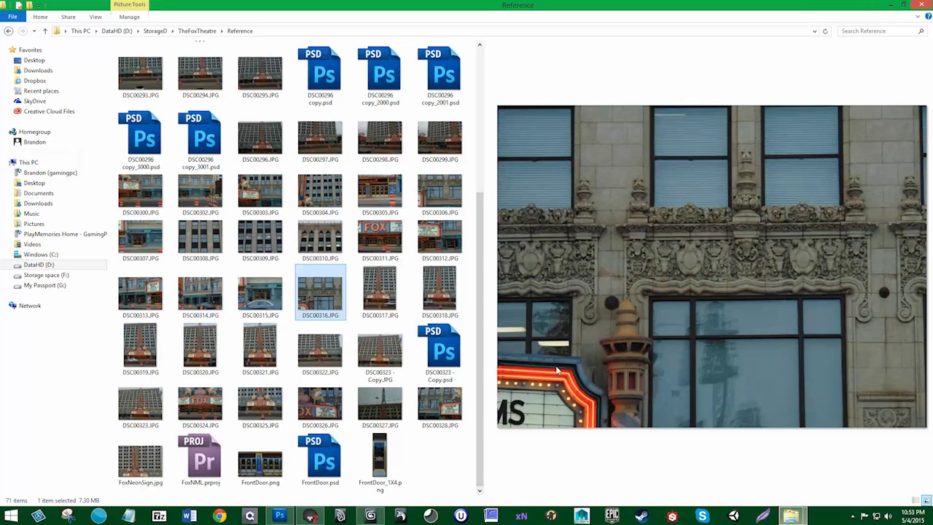
click(899, 5)
scroll(525, 219, up, 3)
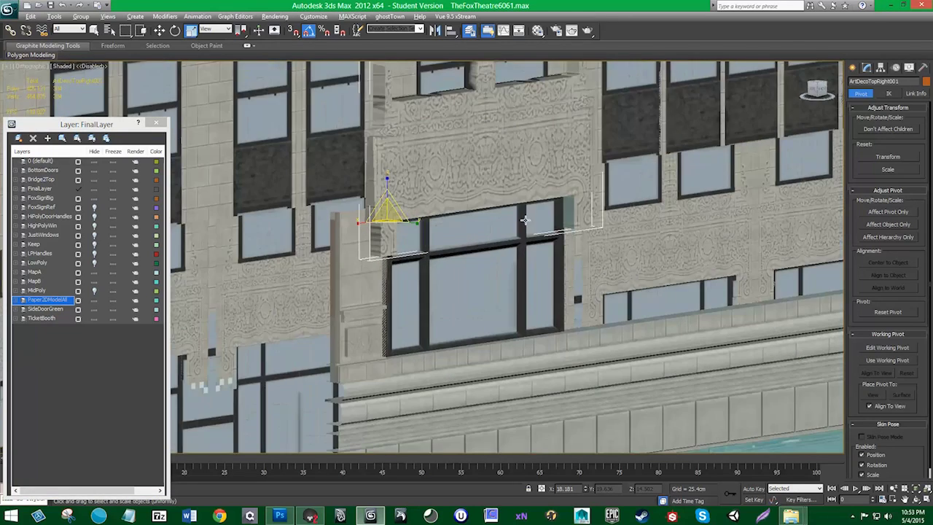
alt+middle_drag(525, 220, 527, 227)
key(w)
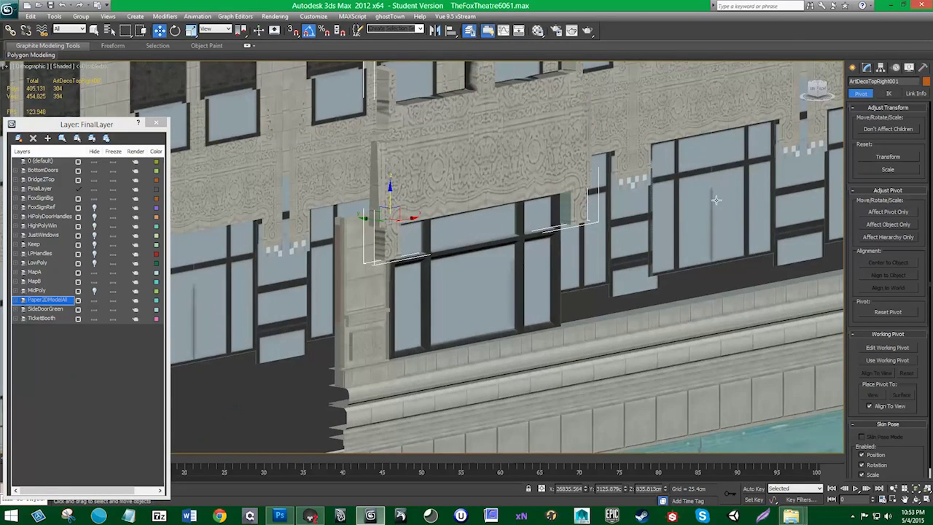
click(868, 68)
click(898, 239)
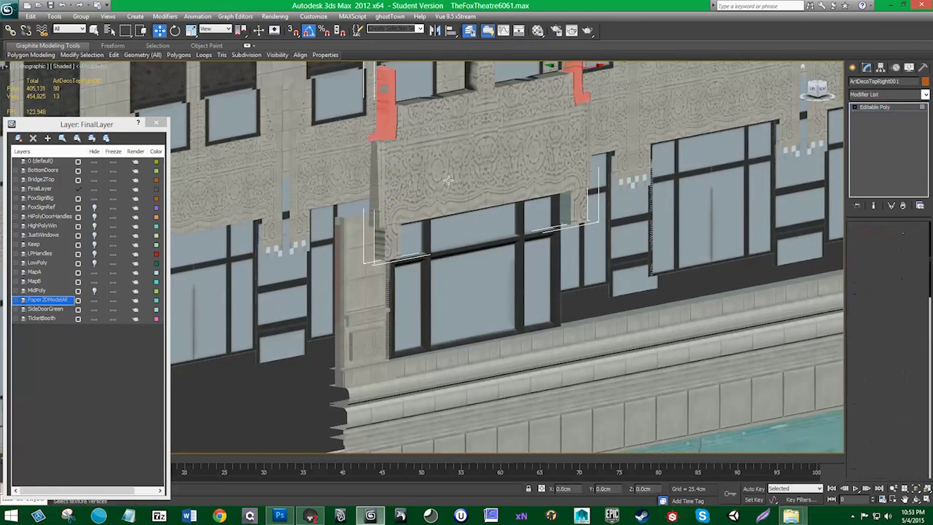
click(499, 166)
ctrl+click(460, 184)
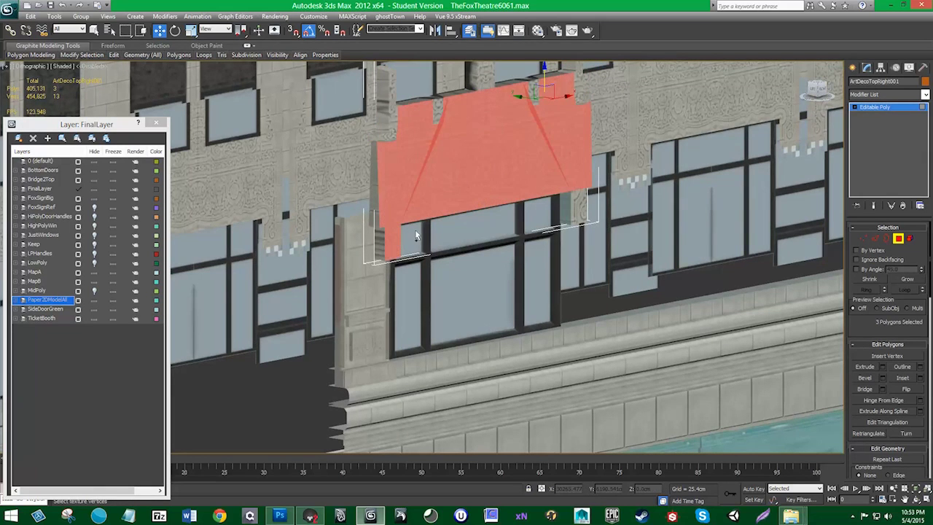
ctrl+click(578, 197)
alt+middle_drag(579, 198, 564, 241)
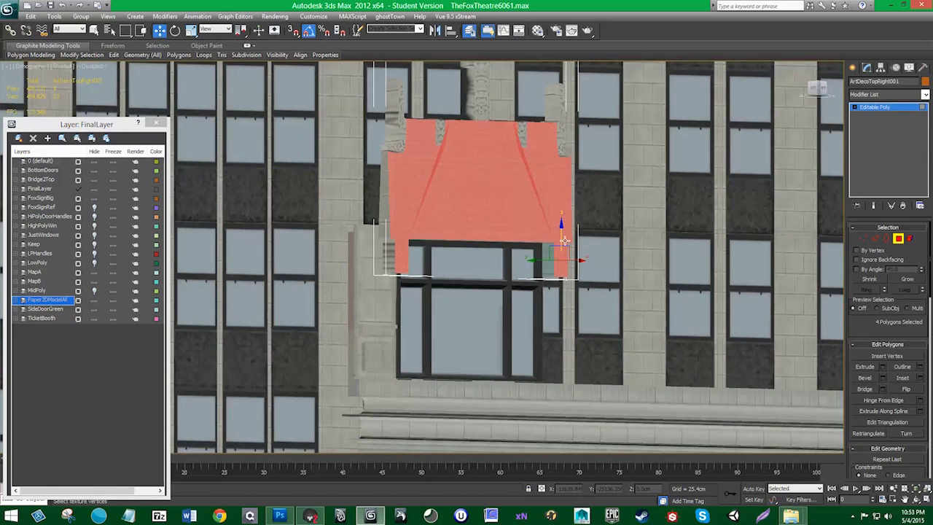
click(898, 240)
- Scale the art deco relief panel's depth down to about 4.26 percent from its pivot
alt+middle_drag(417, 237, 433, 246)
key(r)
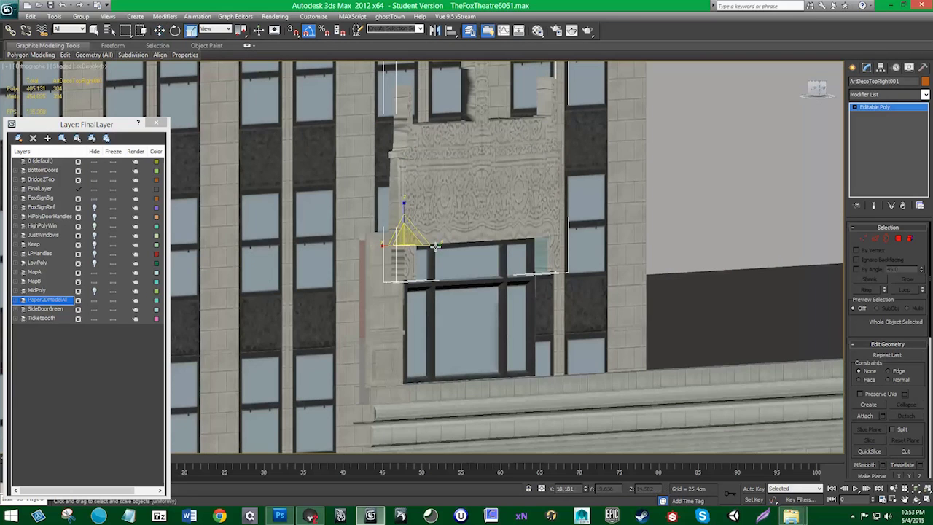
drag(434, 244, 334, 206)
mouse_move(342, 206)
alt+middle_down()
mouse_move(372, 248)
mouse_move(404, 271)
mouse_move(422, 271)
mouse_move(399, 271)
alt+middle_up()
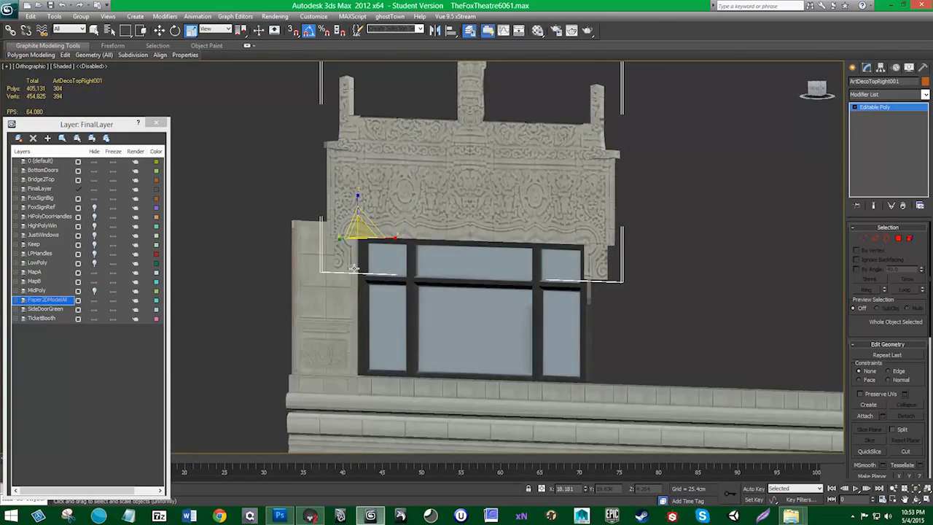
- Compare the panel, window and storefront layout with the reference photo DSC00323 - Copy.JPG
scroll(398, 273, down, 6)
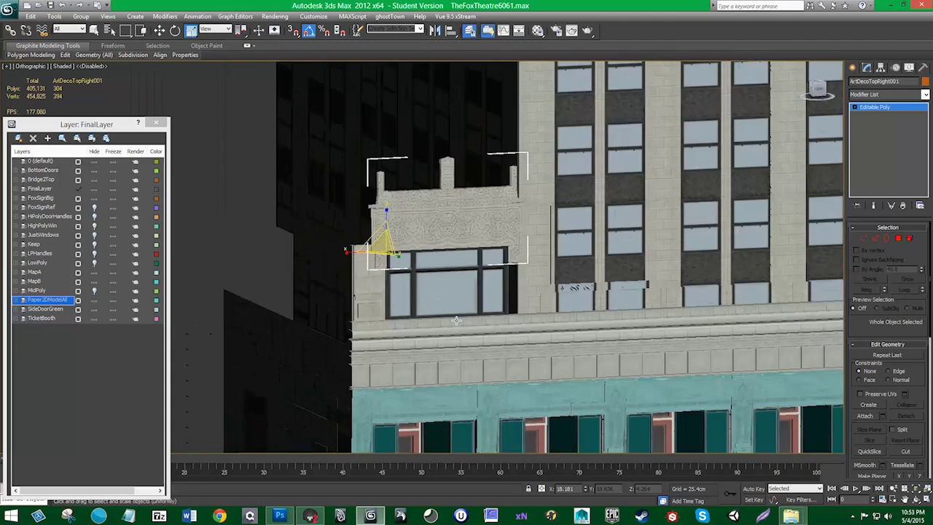
alt+middle_drag(458, 323, 484, 329)
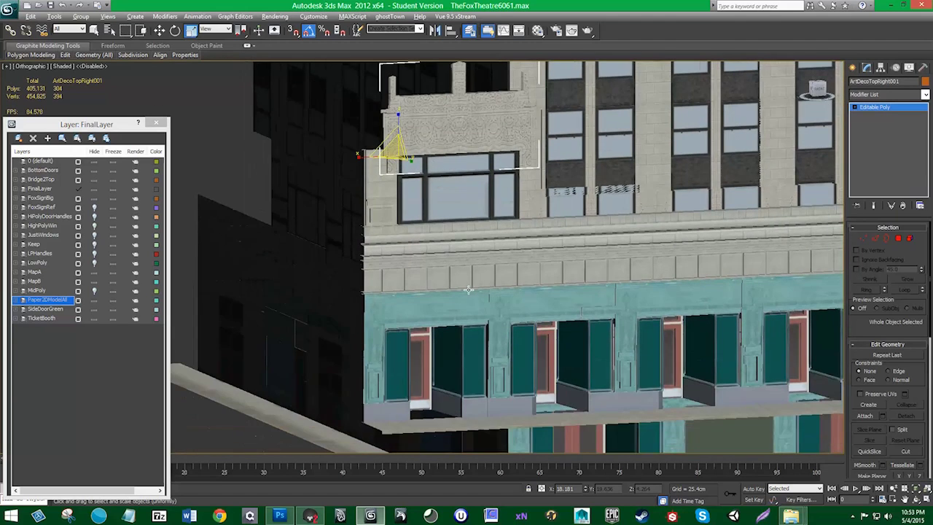
mouse_move(541, 215)
alt+middle_down()
mouse_move(554, 178)
mouse_move(375, 188)
alt+middle_up()
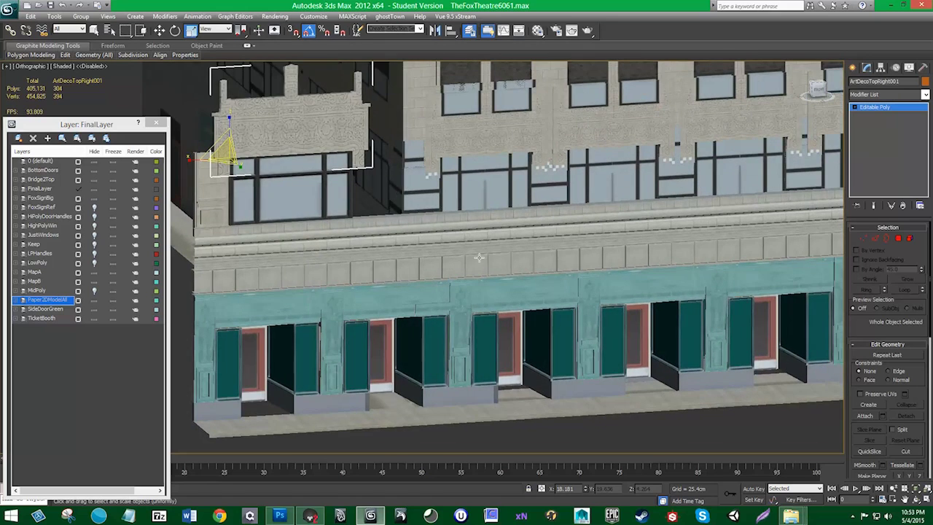
mouse_move(793, 516)
click(761, 465)
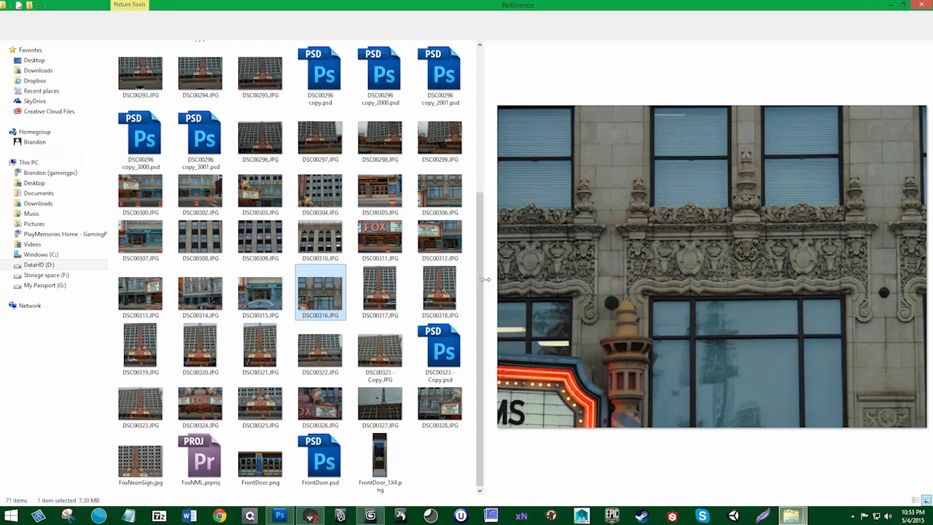
click(379, 352)
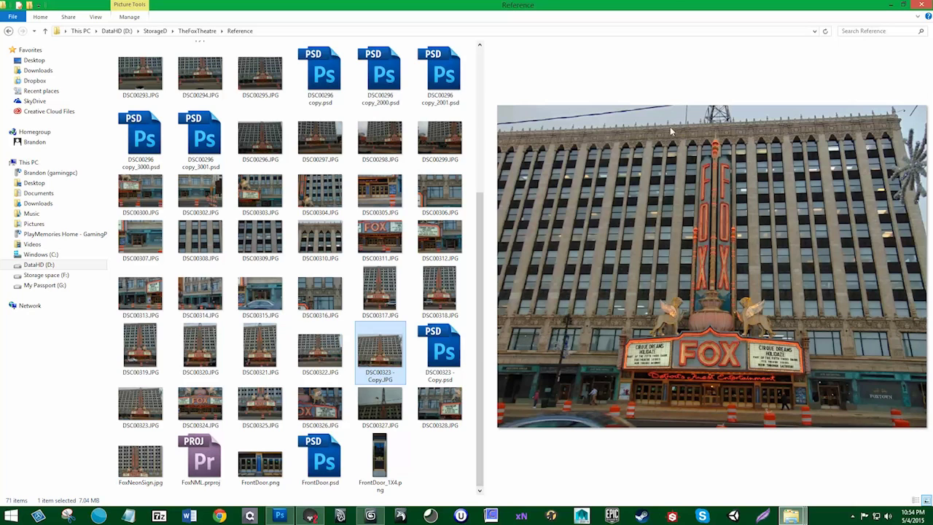
click(891, 5)
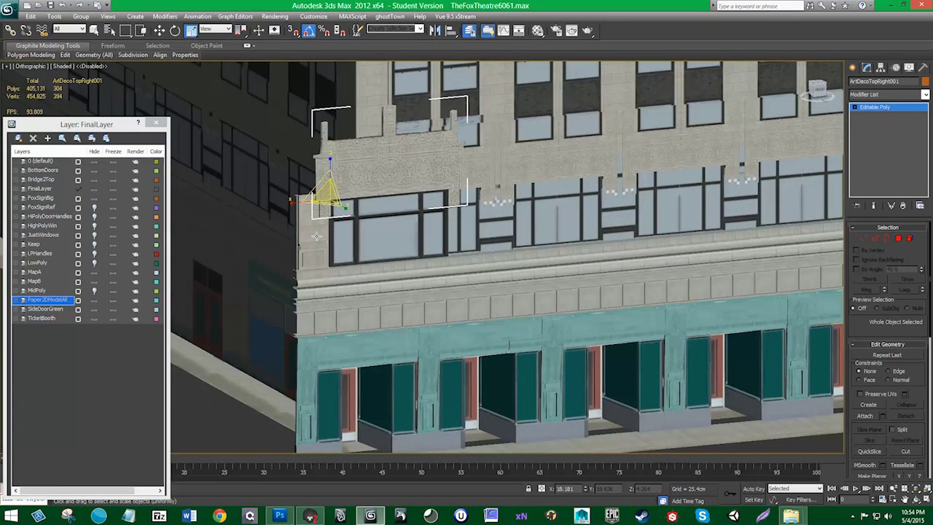
- Add the adjoining wall block and the window to the relief panel selection and make the three pieces ready to move
ctrl+click(319, 240)
ctrl+click(375, 230)
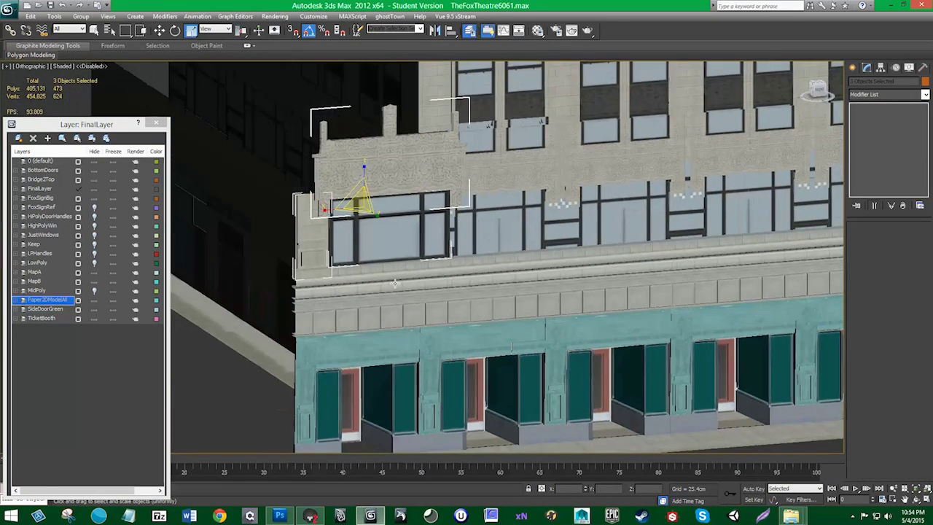
scroll(408, 277, up, 2)
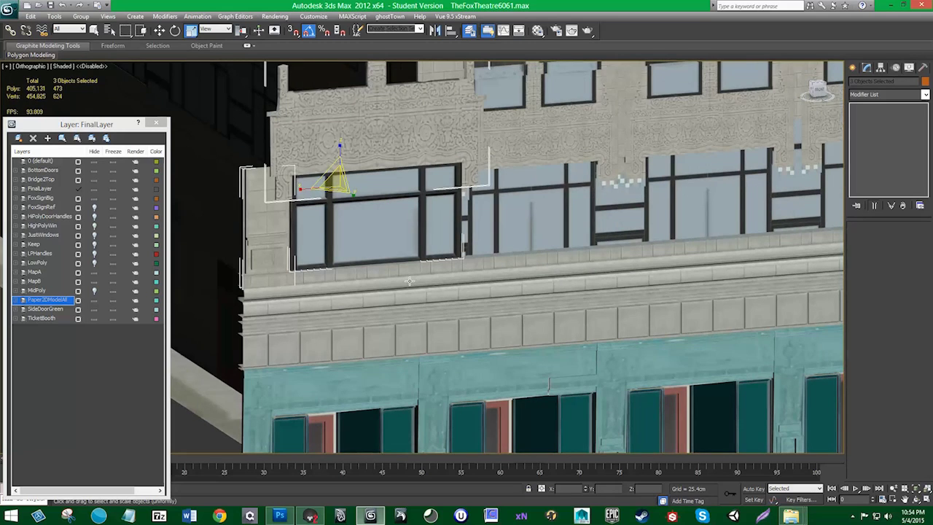
alt+middle_drag(410, 281, 426, 283)
scroll(347, 284, up, 2)
key(w)
middle_drag(284, 242, 407, 273)
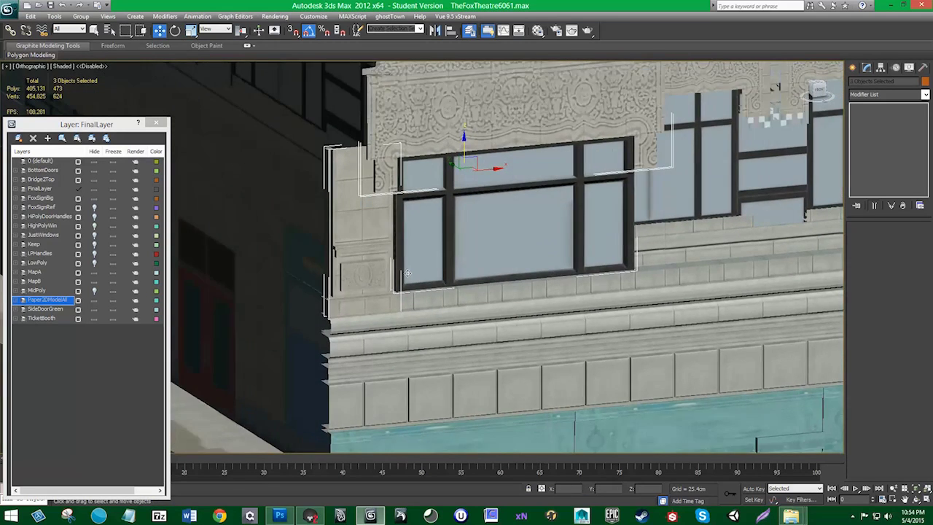
- Make one copy of the selected panel, window and wall block, shifted along X beside the original bay
scroll(407, 273, up, 2)
key(s)
alt+middle_drag(300, 309, 516, 318)
alt+middle_drag(575, 343, 547, 281)
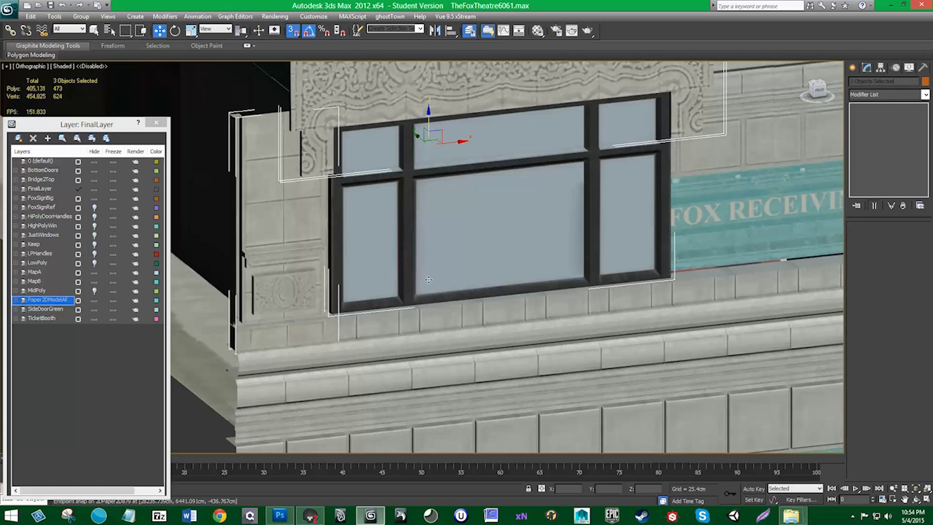
alt+middle_drag(356, 273, 360, 274)
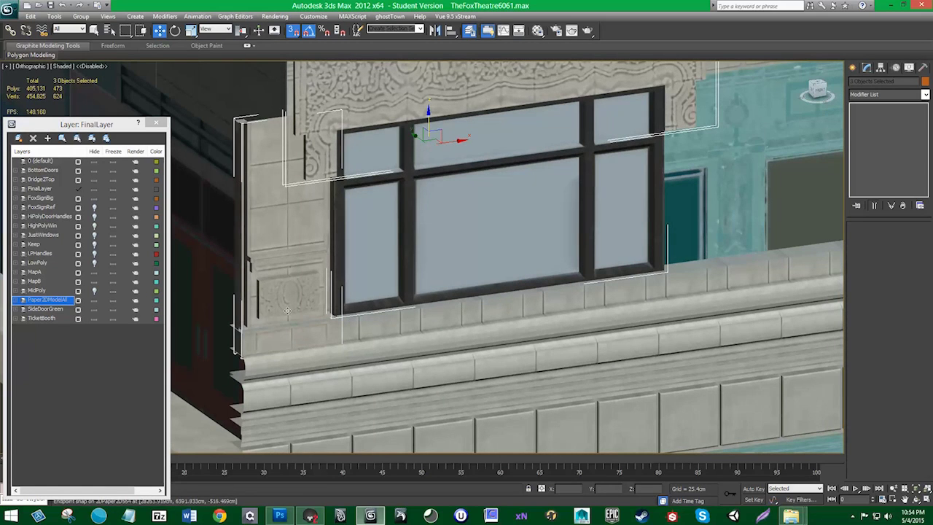
alt+middle_drag(241, 331, 283, 275)
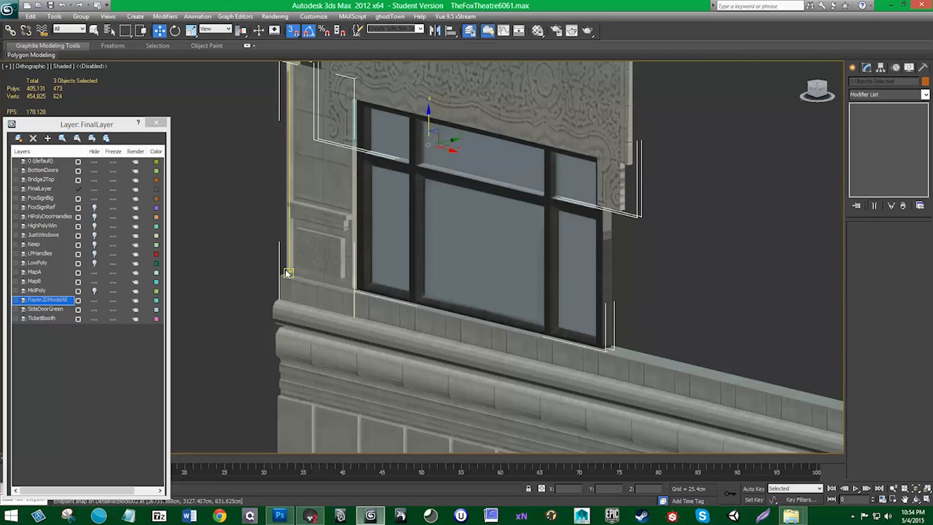
scroll(288, 273, up, 8)
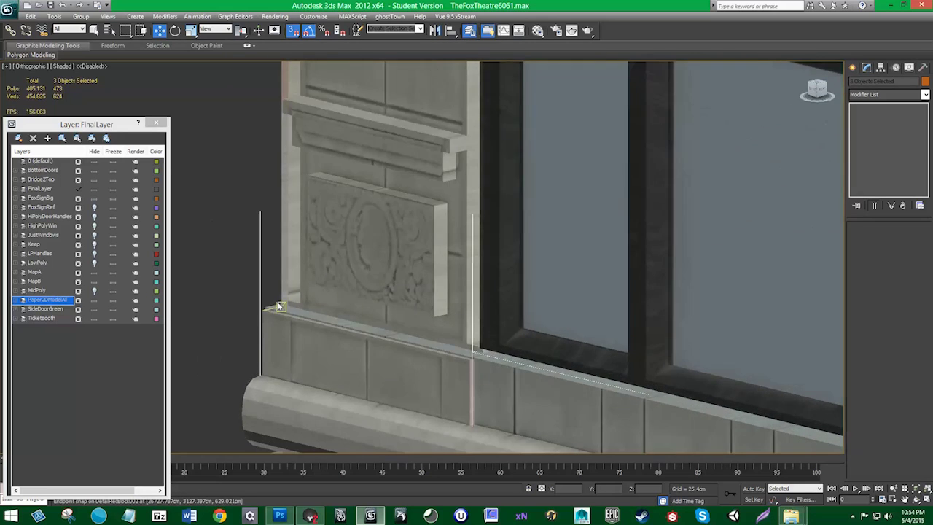
scroll(423, 262, down, 5)
key(s)
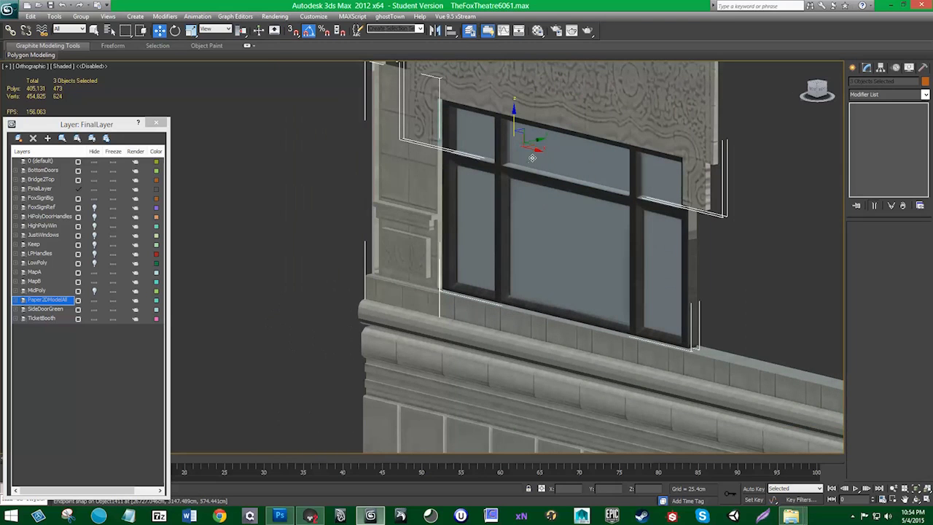
shift+drag(535, 150, 839, 219)
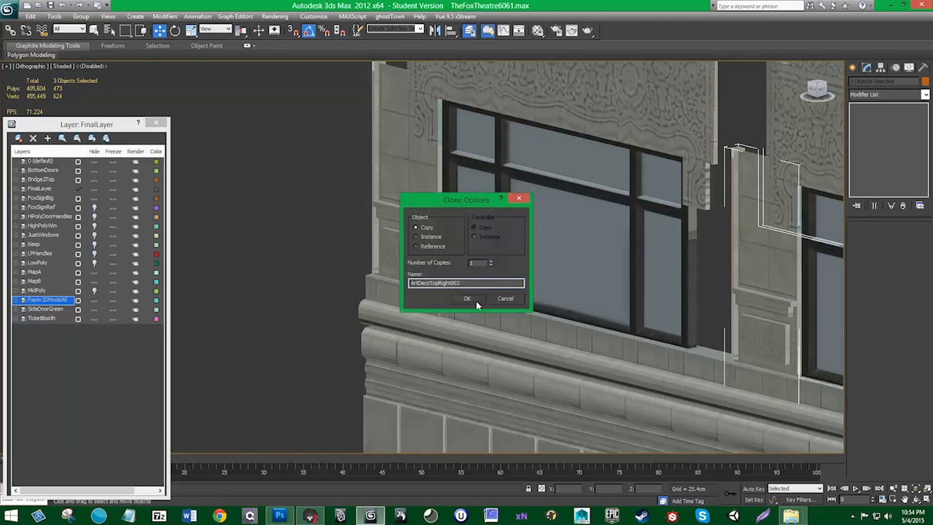
click(476, 301)
- Snap the copied bay by its wall block's lower corner to the lower corner of the first bay's window
scroll(397, 205, up, 3)
key(s)
scroll(438, 310, up, 2)
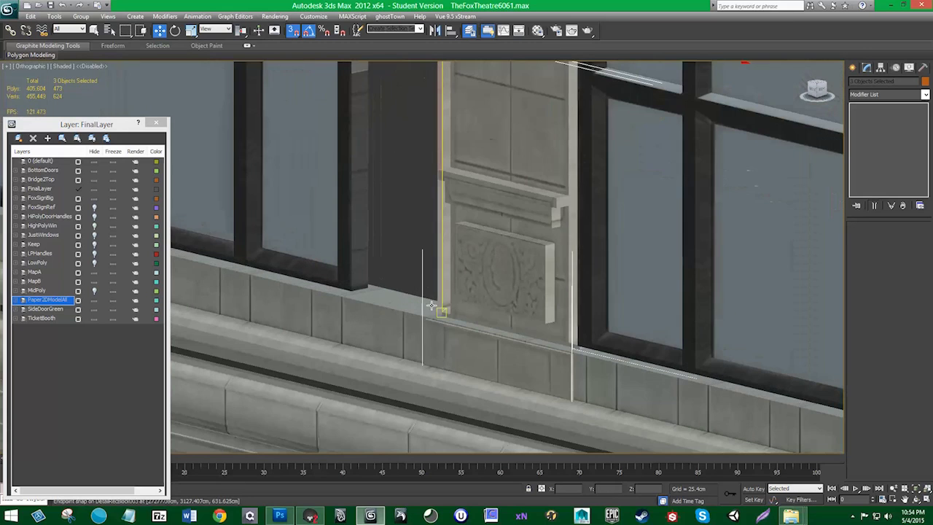
drag(441, 313, 350, 292)
scroll(323, 318, down, 2)
alt+middle_drag(322, 318, 404, 314)
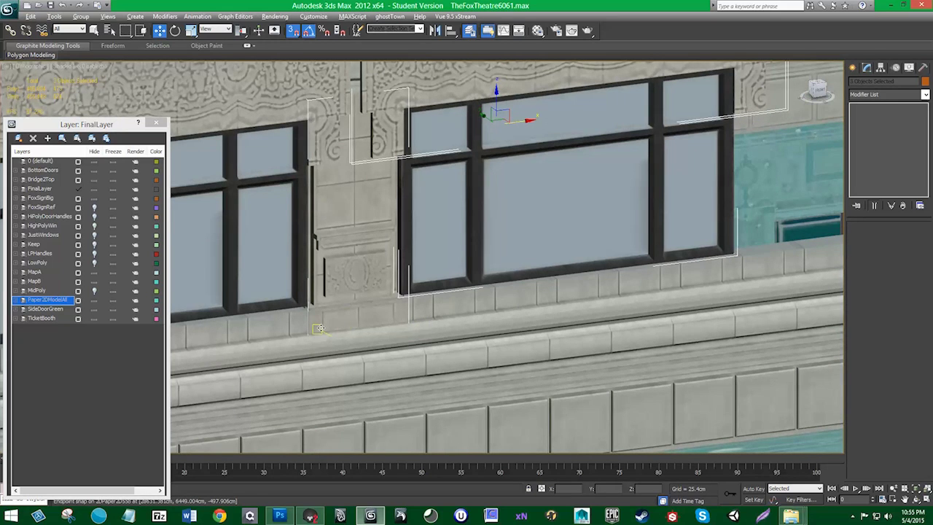
- Clone the three-piece bay repeatedly along the facade, snapping from the first window's lower corner to the second window's matching corner
alt+middle_drag(318, 329, 322, 327)
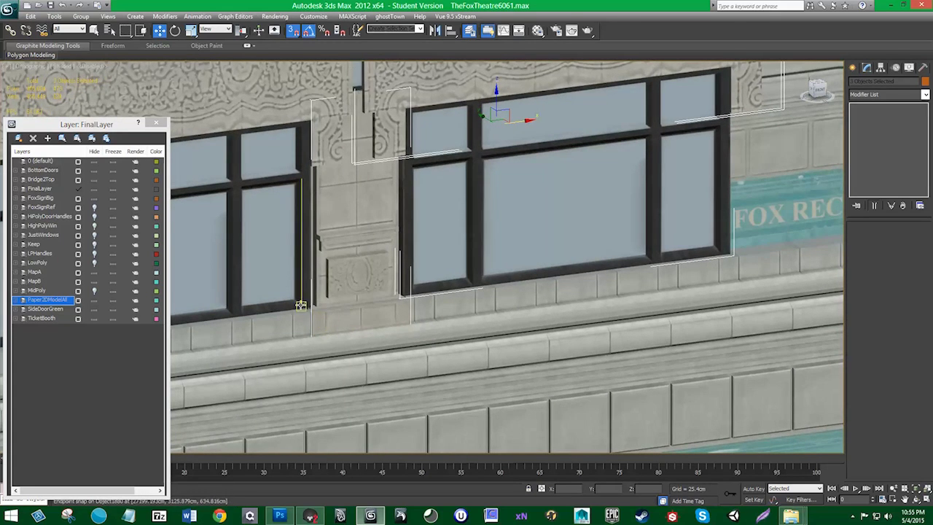
scroll(295, 313, up, 2)
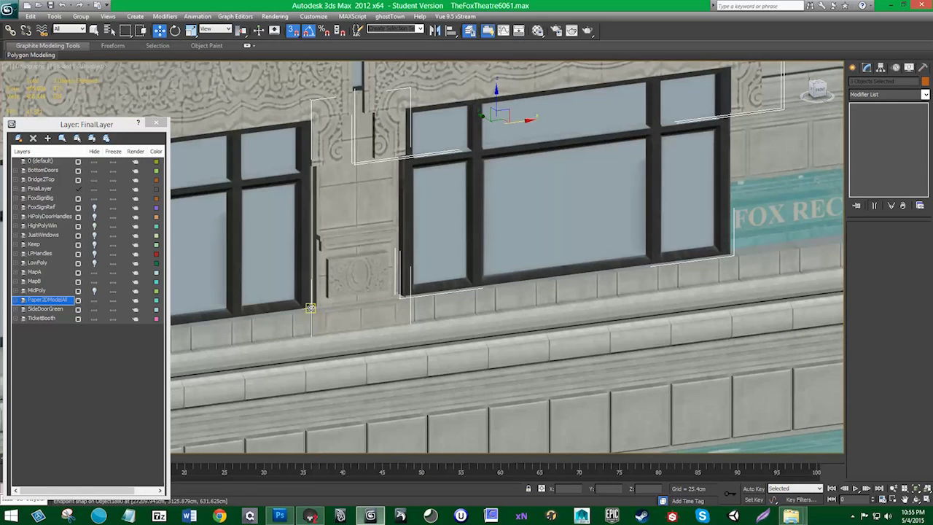
drag(310, 307, 730, 253)
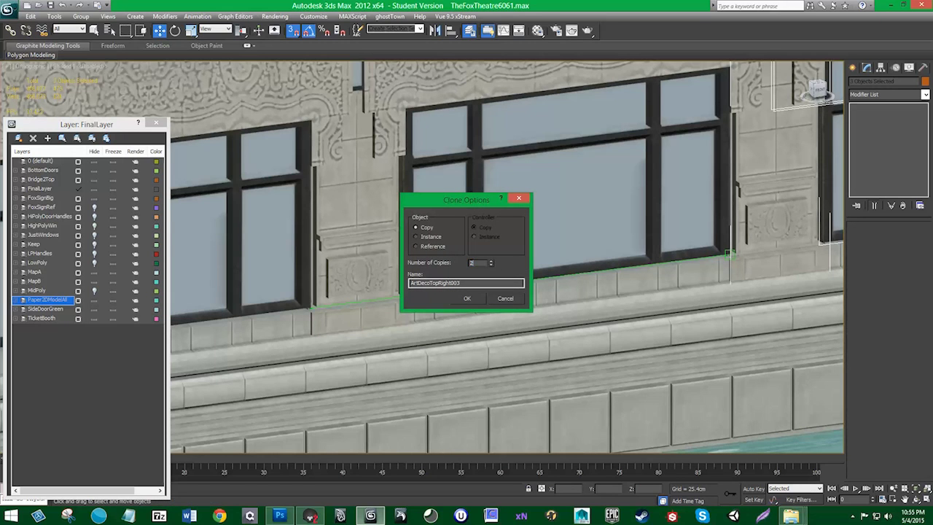
click(467, 298)
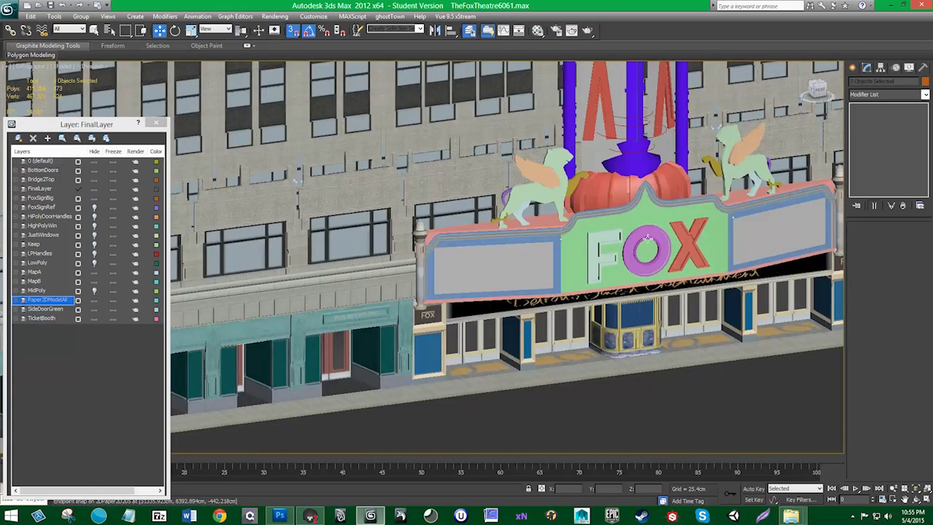
- Delete the surplus cloned bays that run far past the far end of the storefront
middle_drag(647, 238, 375, 296)
middle_drag(838, 226, 496, 288)
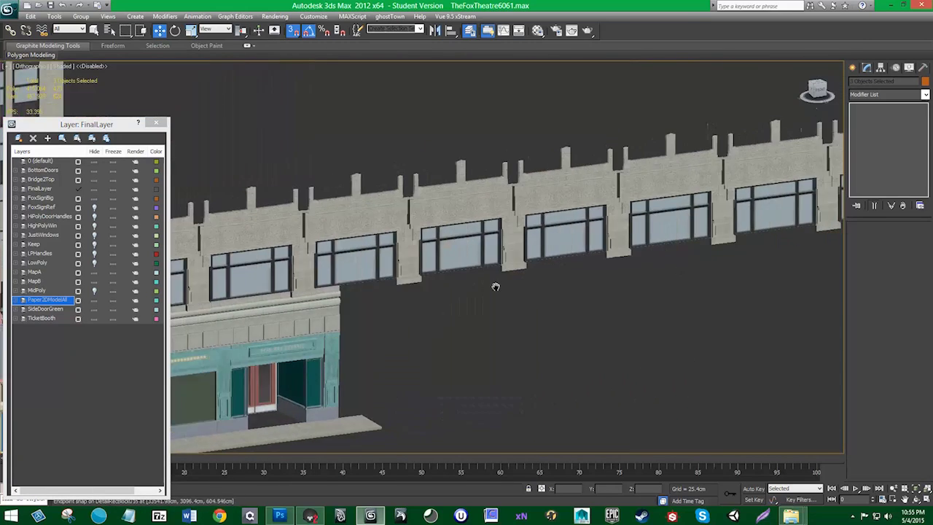
scroll(520, 293, down, 3)
scroll(708, 303, down, 2)
drag(501, 178, 430, 156)
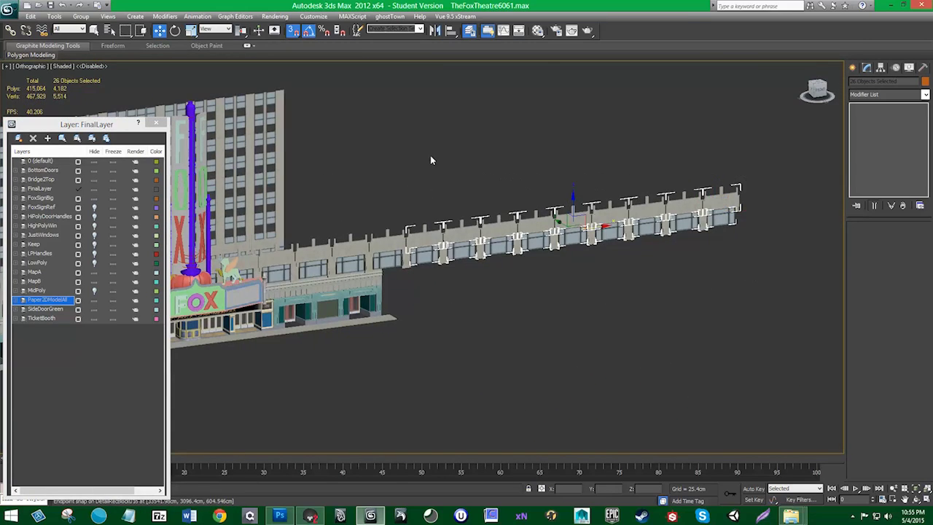
key(Delete)
- Delete the remaining relief panel, window and wall block that overhang the end of the storefront
middle_drag(411, 237, 434, 214)
scroll(434, 214, up, 2)
scroll(467, 266, up, 1)
drag(476, 279, 418, 209)
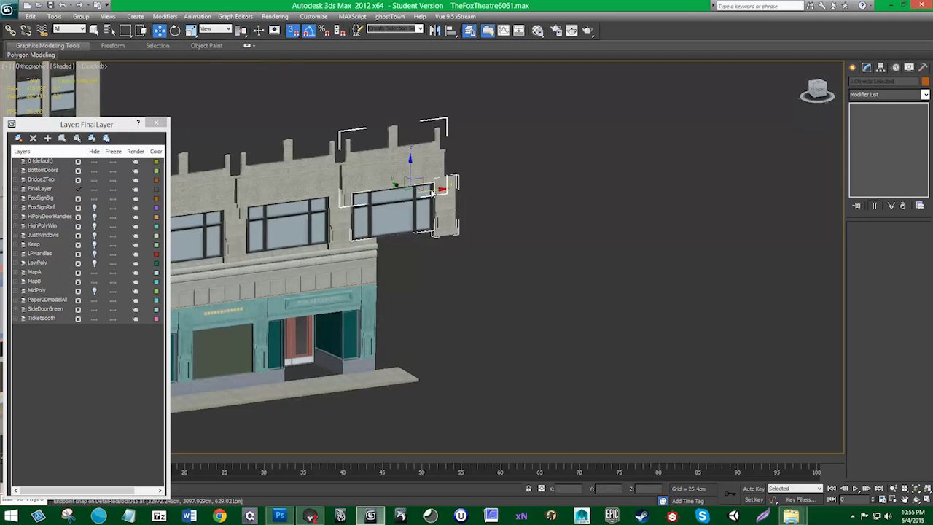
key(Delete)
- Hide the Paper2DModelAll and FoxSignBig layers to expose the full row of cloned bays
mouse_move(386, 222)
middle_down()
mouse_move(508, 231)
mouse_move(511, 211)
middle_up()
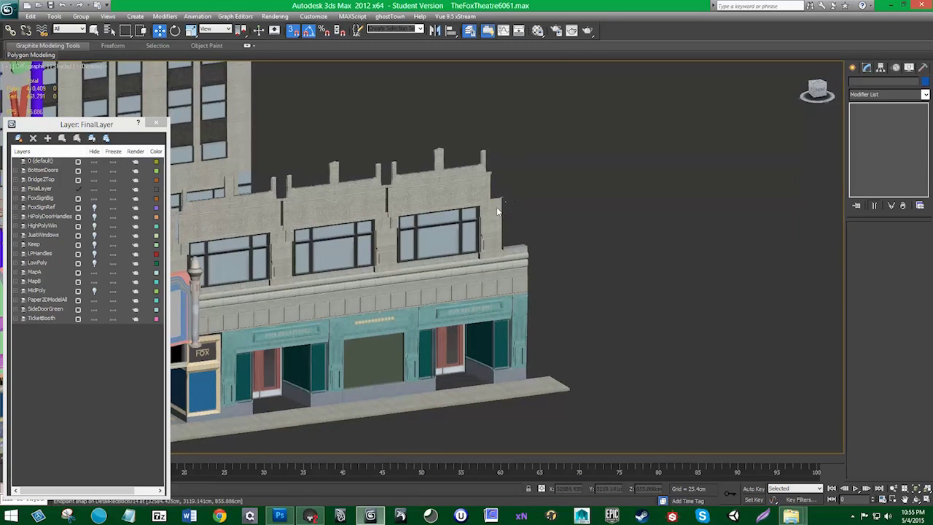
middle_drag(386, 236, 479, 228)
alt+middle_drag(430, 274, 425, 269)
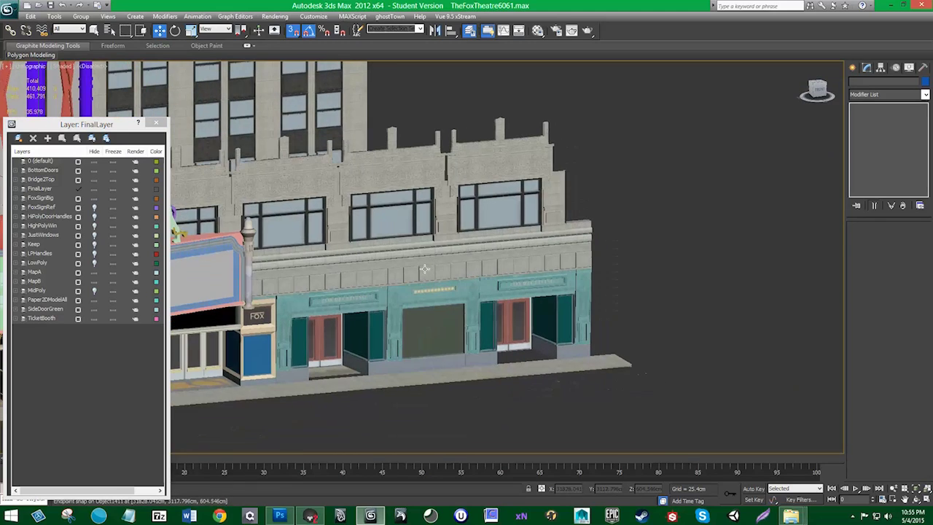
middle_drag(417, 232, 397, 226)
scroll(306, 254, down, 3)
middle_drag(298, 255, 456, 264)
middle_drag(273, 198, 321, 254)
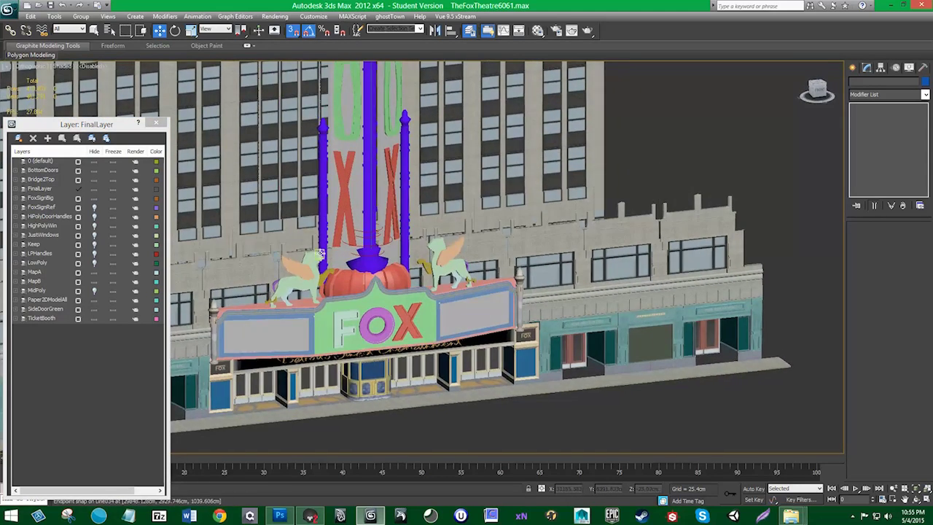
click(94, 300)
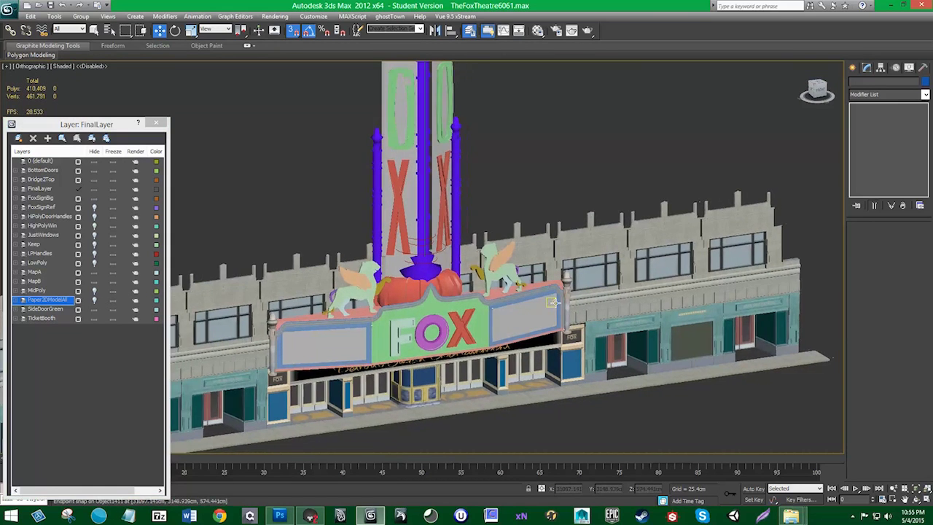
middle_drag(554, 303, 467, 312)
click(94, 198)
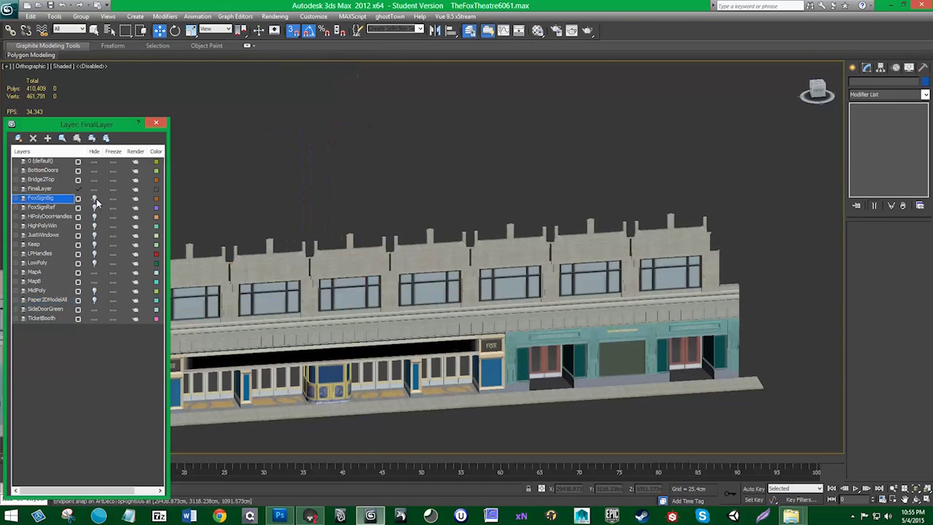
- Show the FoxSignBig layer and, with snapping off, shift the five bays nearest the storefront's end along X until the last wall block is flush
drag(350, 202, 738, 272)
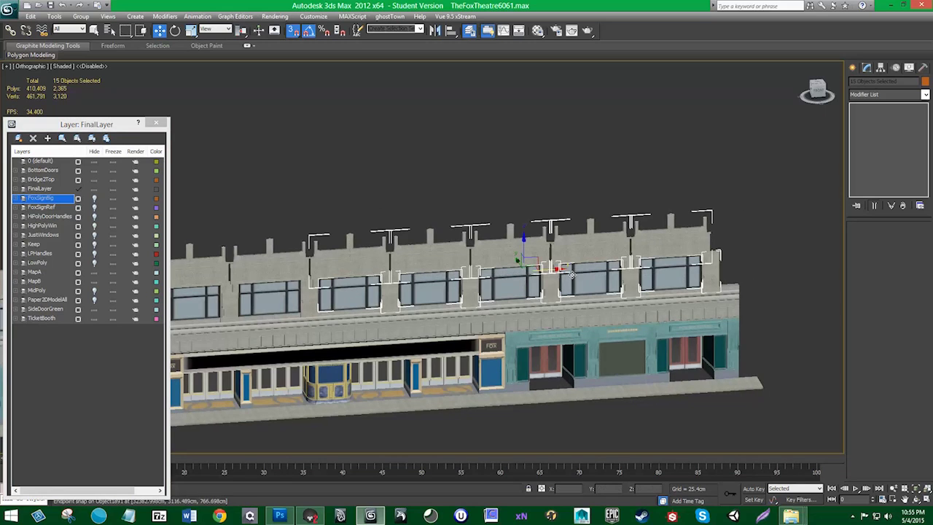
click(94, 198)
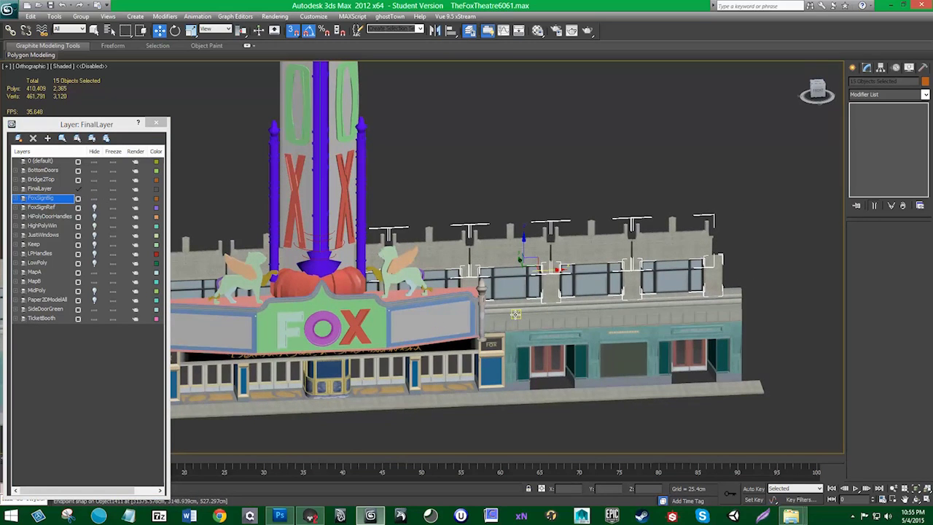
key(s)
drag(597, 307, 617, 307)
alt+middle_drag(616, 307, 551, 278)
scroll(554, 278, up, 4)
scroll(649, 274, up, 8)
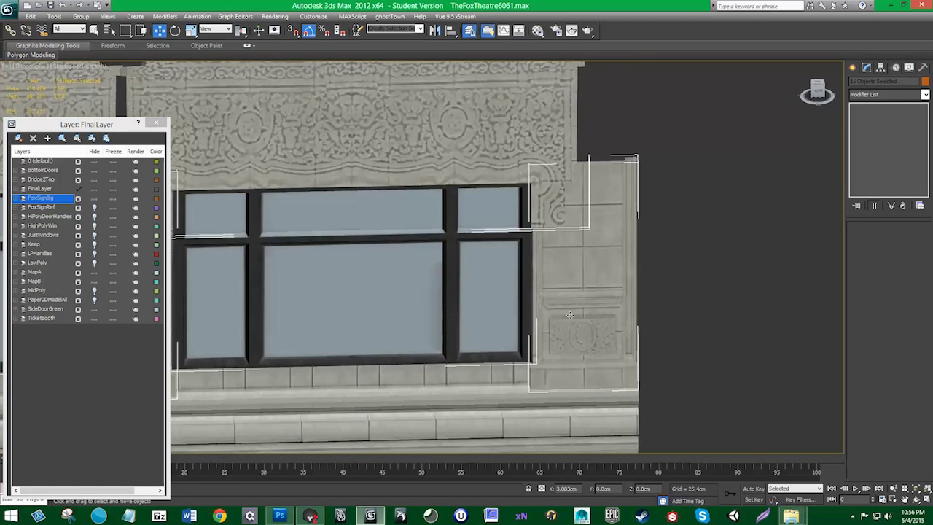
- Examine the shifted bays beside the Fox sign and the bay row at the opposite end of the facade
scroll(243, 315, down, 8)
middle_drag(243, 315, 566, 312)
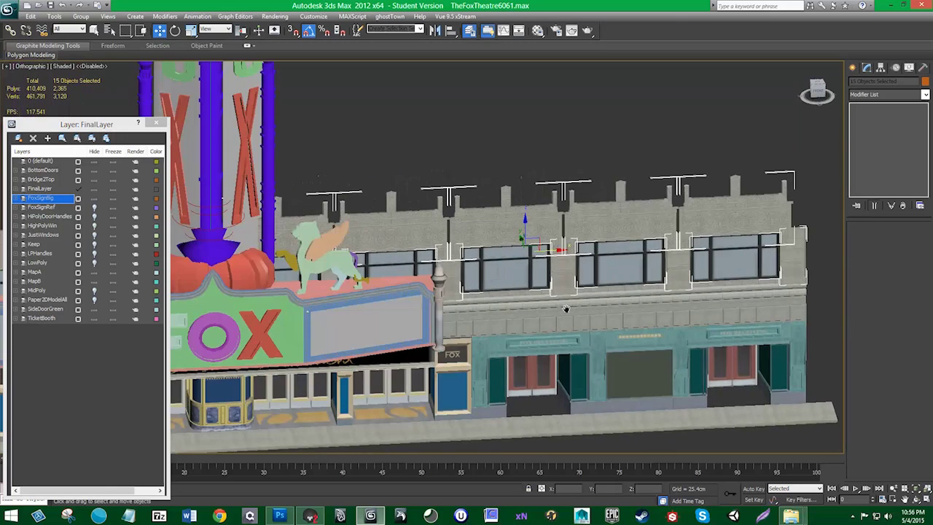
scroll(659, 331, up, 4)
middle_drag(619, 218, 572, 217)
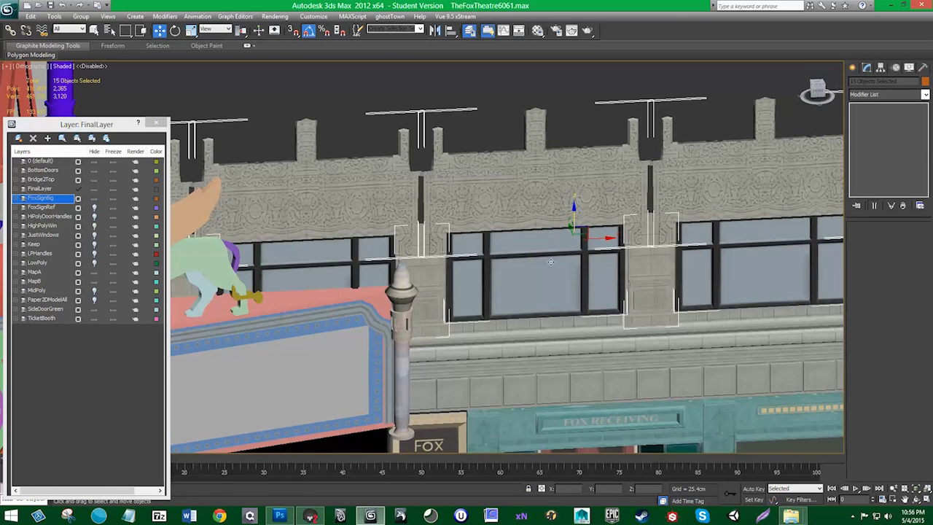
alt+middle_drag(523, 343, 524, 329)
scroll(379, 345, down, 8)
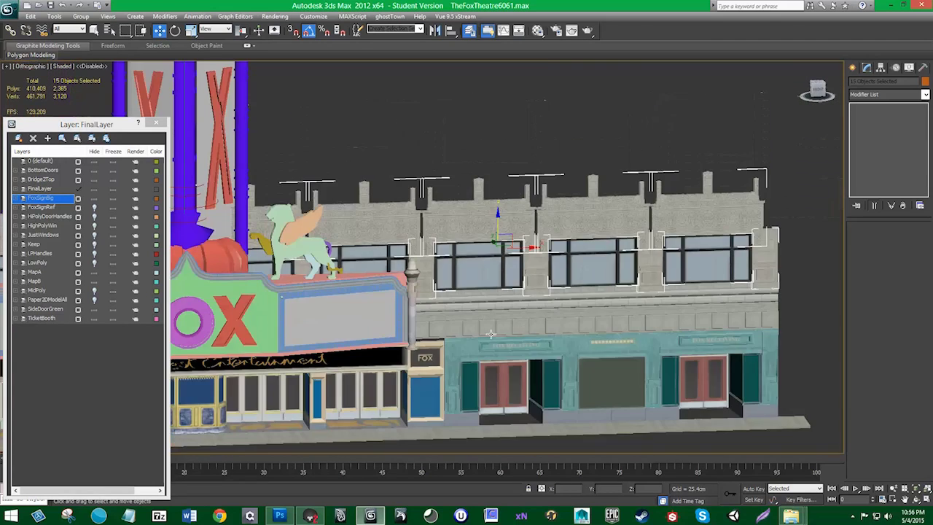
middle_drag(350, 335, 469, 334)
click(476, 396)
middle_drag(279, 336, 430, 334)
middle_drag(280, 307, 328, 314)
scroll(328, 314, up, 4)
middle_drag(183, 285, 332, 283)
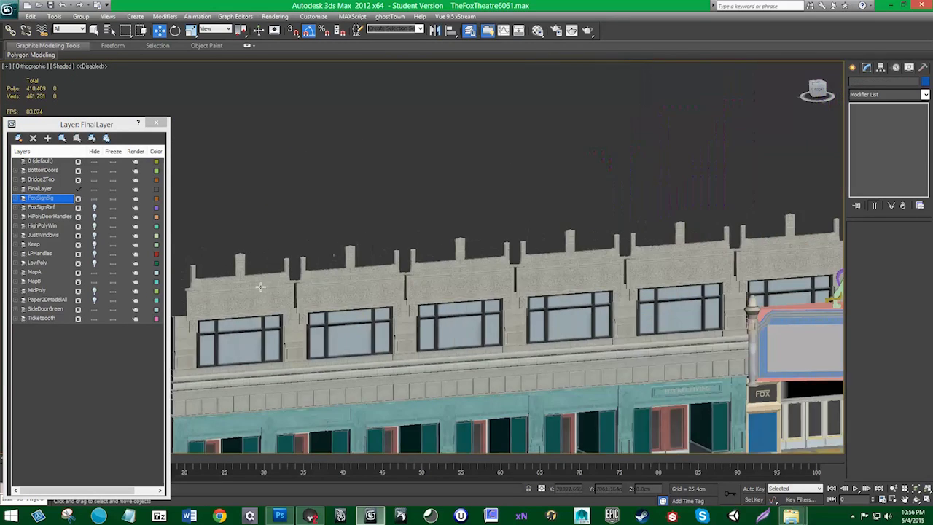
middle_drag(260, 287, 346, 286)
- Select the wall block at the opposite end of the upper facade
click(264, 308)
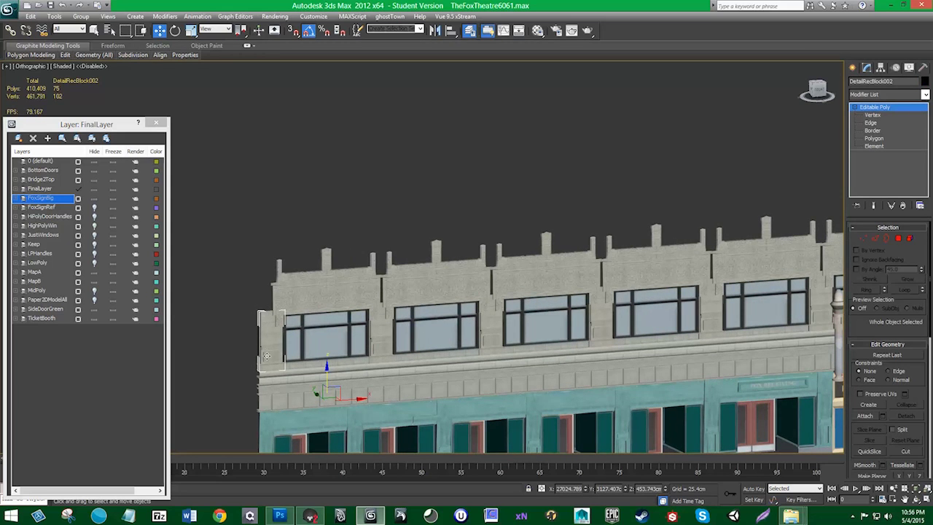
scroll(272, 347, up, 2)
middle_drag(255, 364, 378, 259)
scroll(248, 316, down, 4)
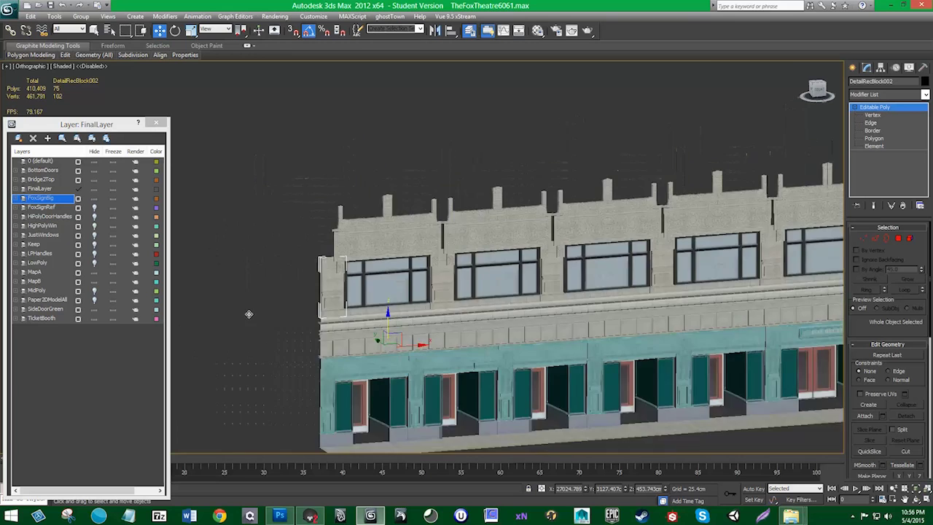
- Hide the FoxSignBig layer so the marquee and tower sign are out of the way of the facade
middle_drag(581, 304, 442, 324)
middle_drag(558, 385, 567, 281)
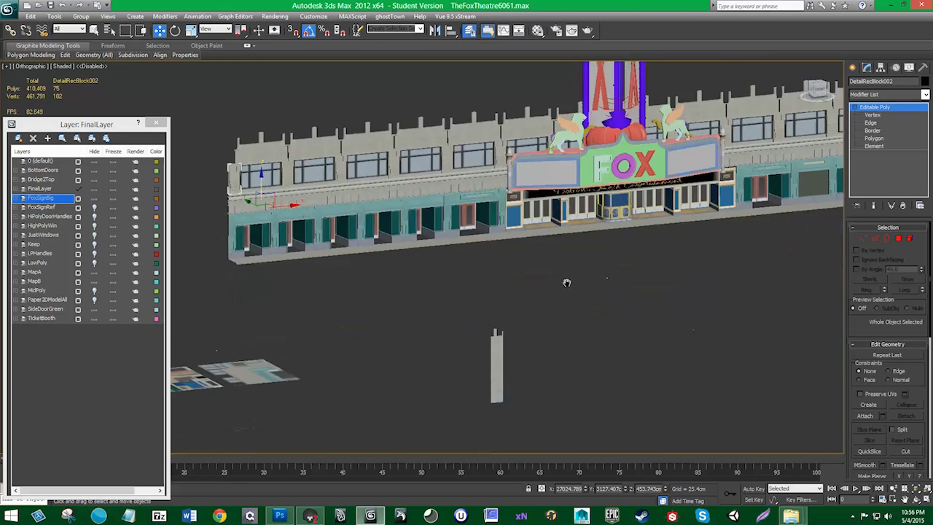
middle_drag(528, 190, 497, 292)
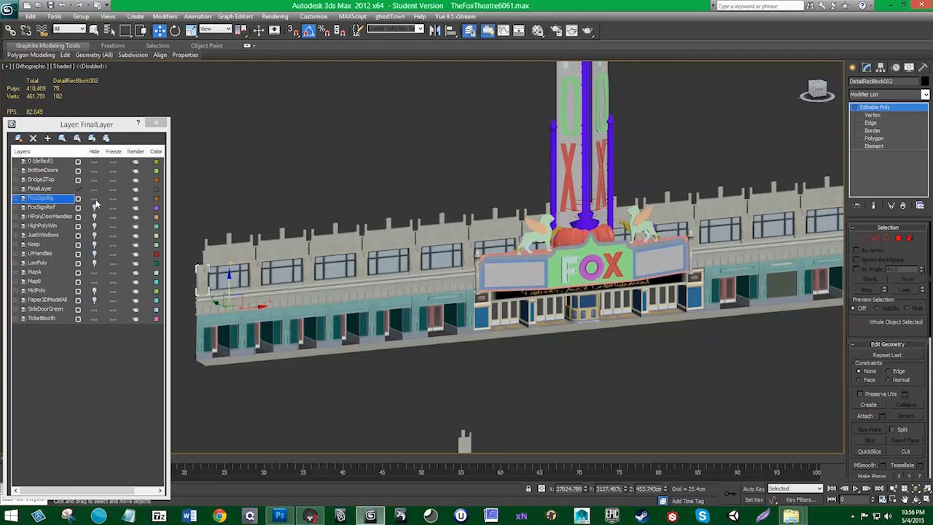
click(94, 200)
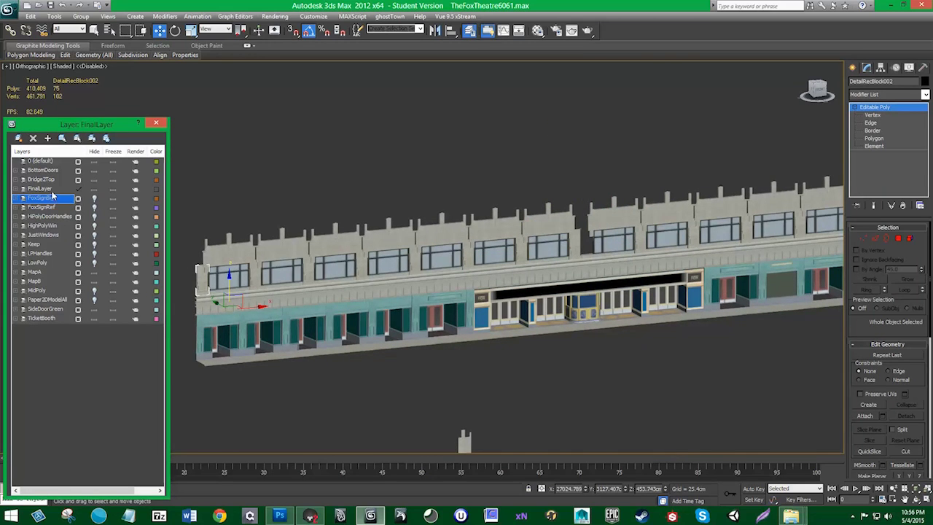
- Hide and show FinalLayer to check which parts of the facade belong to it
click(94, 191)
click(93, 191)
click(93, 191)
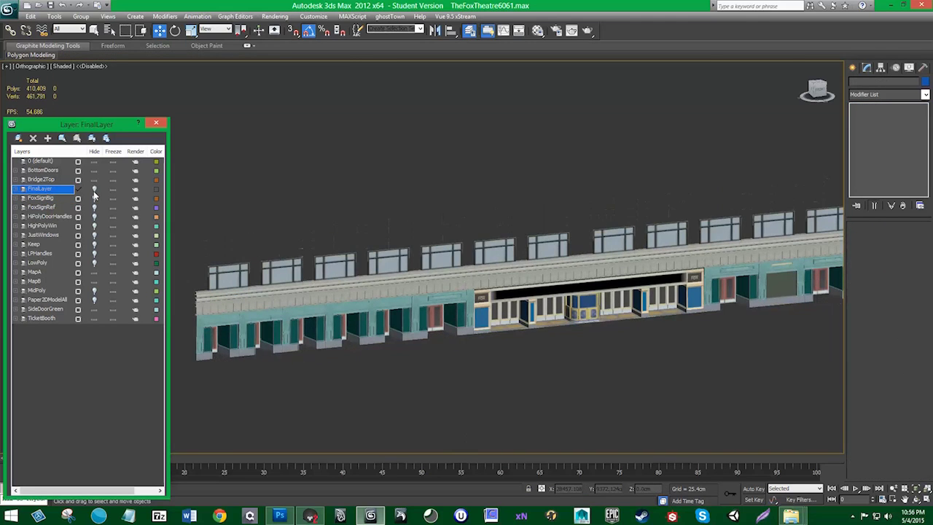
click(93, 192)
- Add the stray column standing in front of the building to the 0 (default) layer and hide that layer
middle_drag(550, 428, 550, 377)
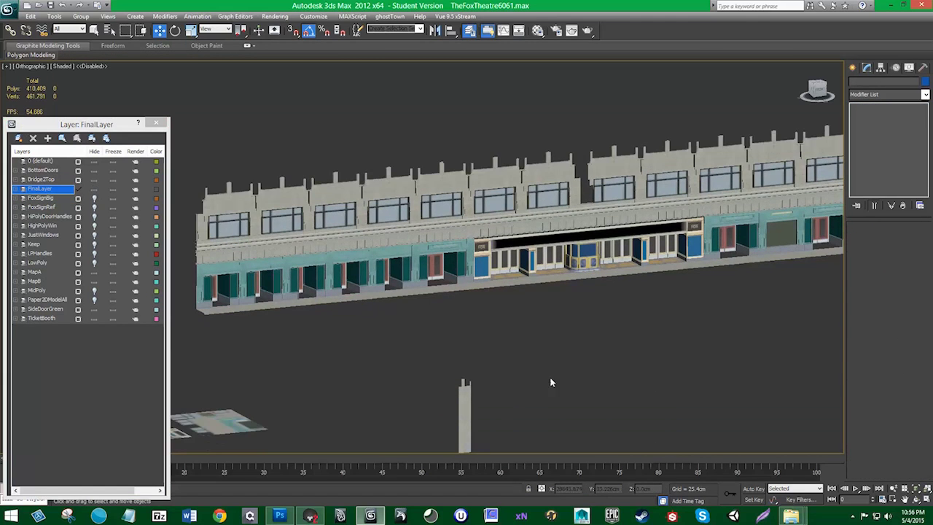
click(465, 416)
right_click(52, 162)
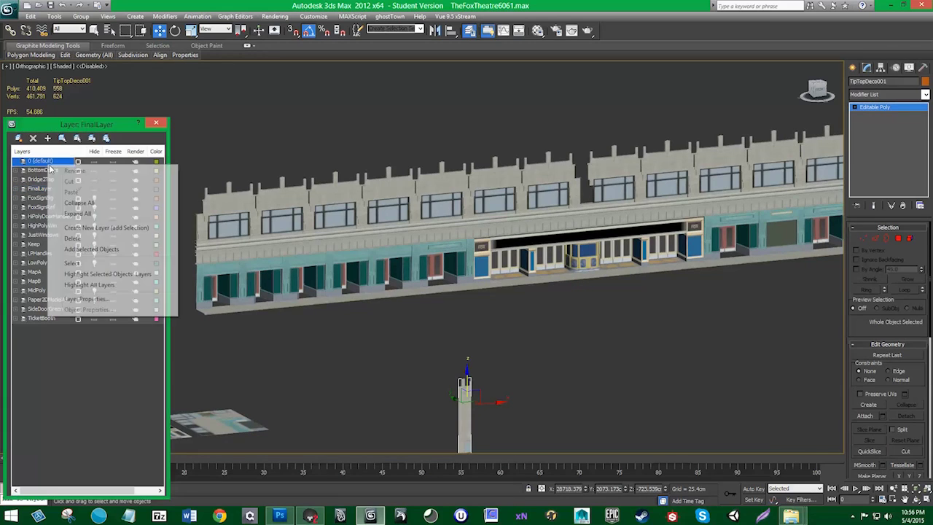
click(84, 249)
click(94, 161)
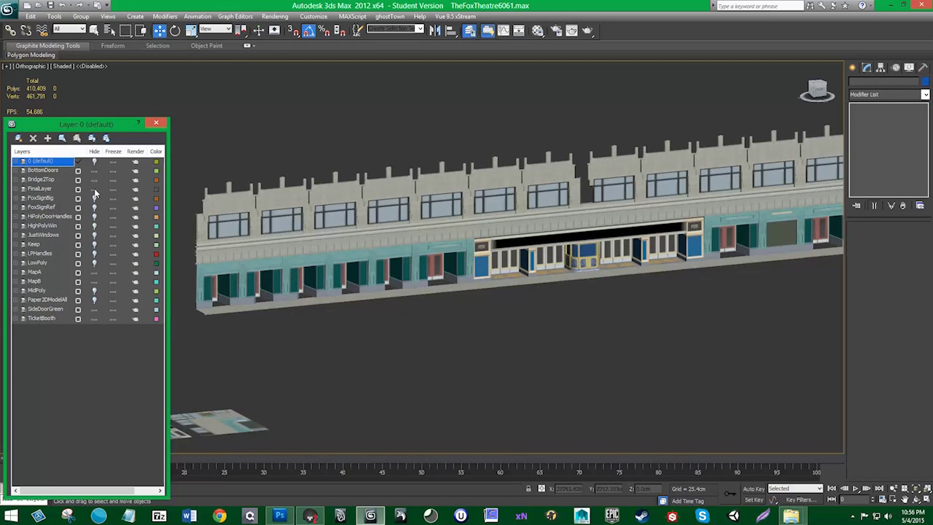
- Hide FinalLayer to isolate the row of upper-storey windows, add those windows to FinalLayer, and show the layer again
click(94, 189)
click(94, 190)
click(94, 190)
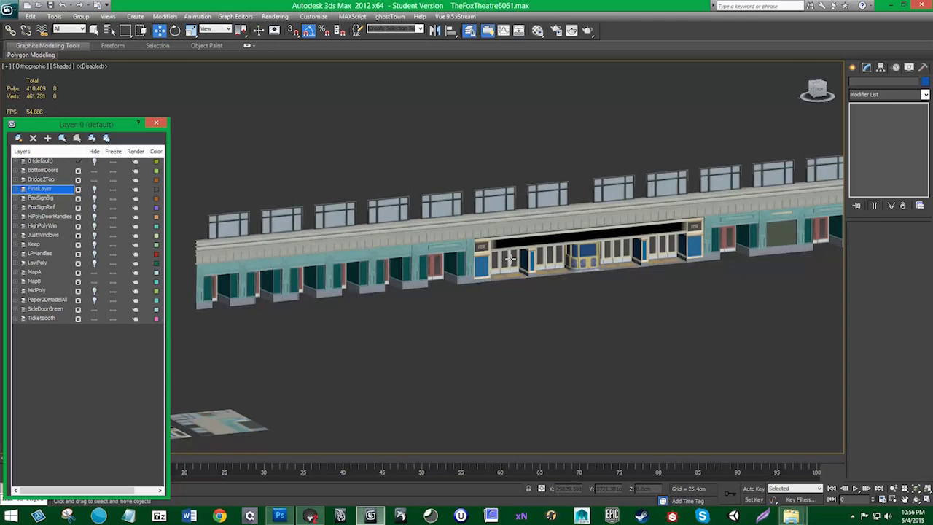
click(548, 284)
scroll(547, 283, down, 2)
alt+middle_drag(548, 284, 511, 255)
drag(838, 221, 229, 122)
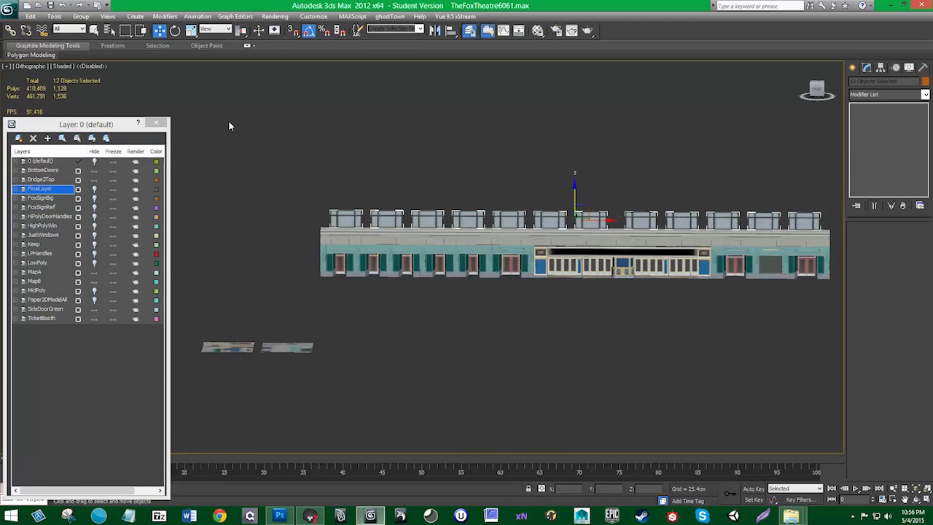
right_click(48, 190)
click(80, 270)
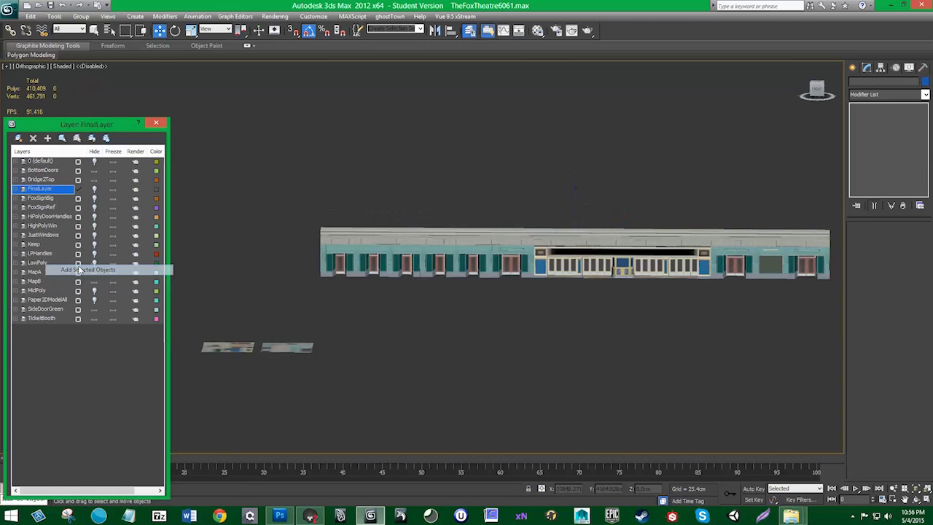
click(94, 189)
- Toggle the visibility of FoxSignBig, Bridge2Top and FinalLayer to examine what each layer contains
alt+middle_drag(304, 267, 339, 286)
click(94, 199)
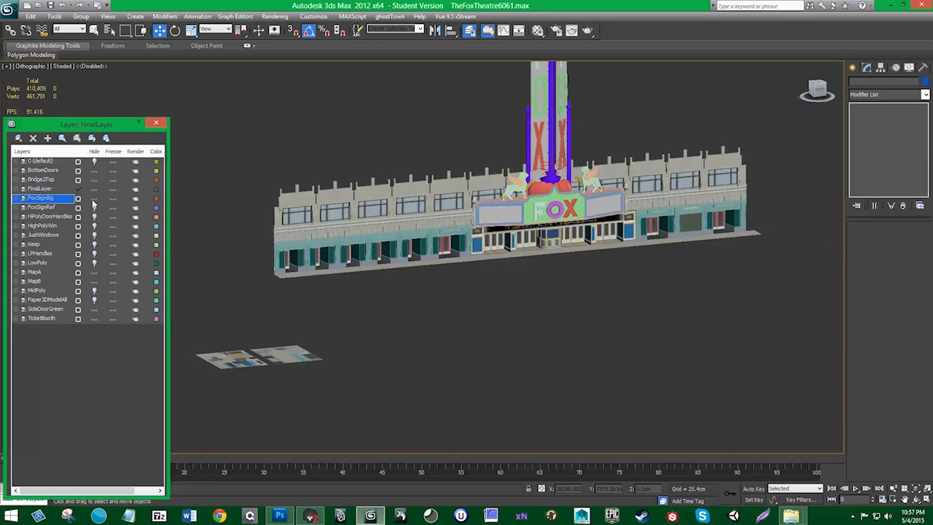
click(93, 199)
click(94, 180)
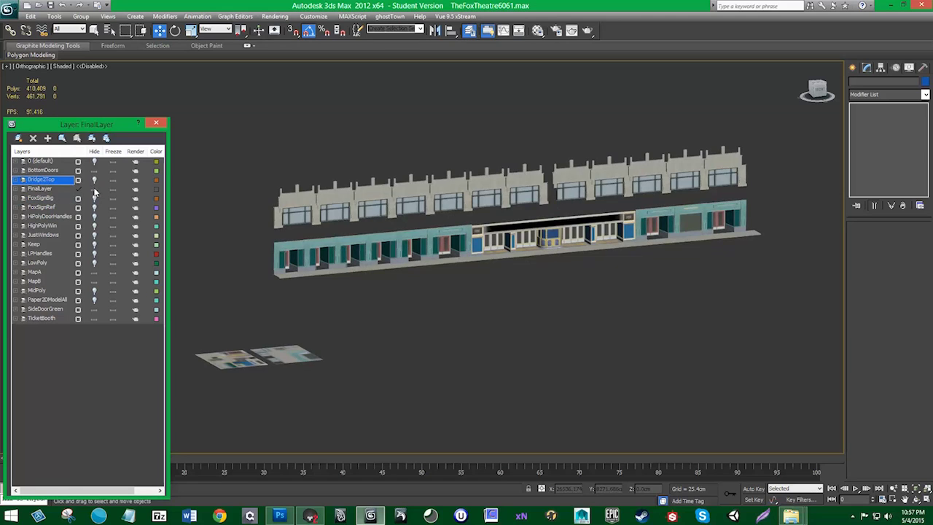
click(94, 189)
click(95, 180)
click(94, 189)
click(93, 188)
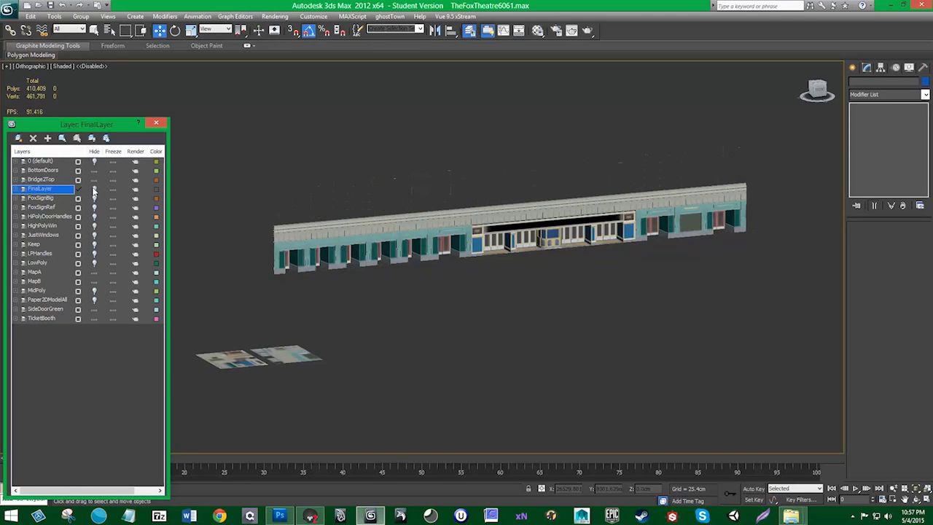
click(94, 189)
click(94, 189)
click(94, 190)
- Select the sidewalk piece at the near end of the facade and leave its vertex sub-object level
click(277, 276)
alt+middle_drag(280, 293, 306, 194)
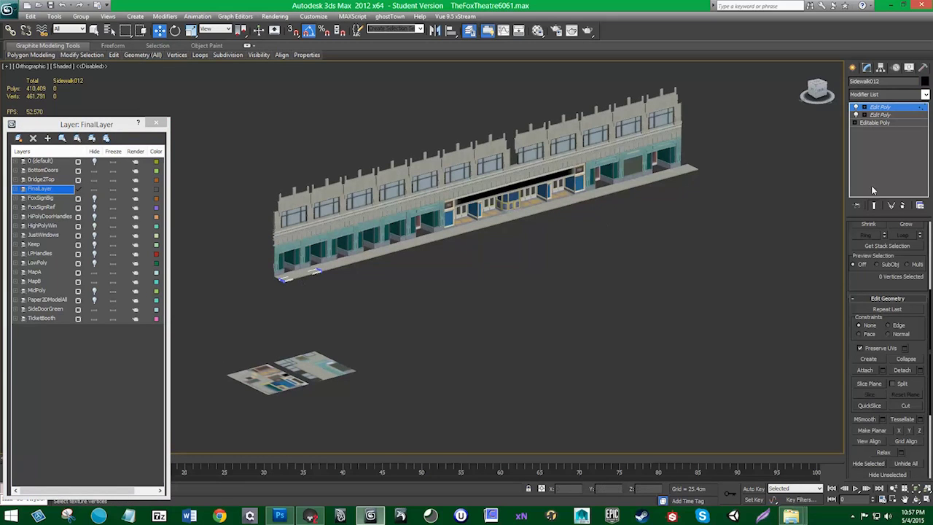
drag(724, 290, 250, 102)
click(899, 108)
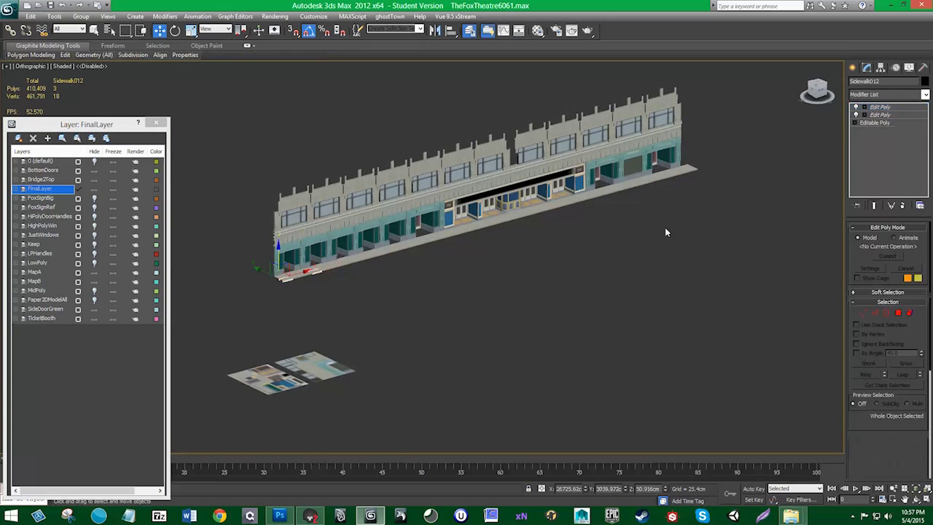
- Try to select all objects similar to the neighbouring single-polygon sidewalk piece
alt+middle_drag(666, 229, 608, 269)
click(609, 269)
click(288, 270)
right_click(288, 272)
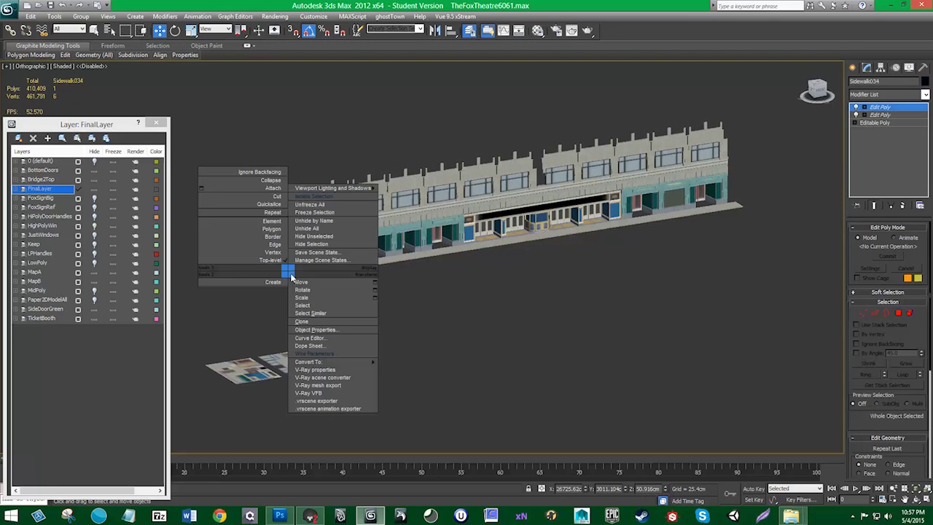
click(315, 314)
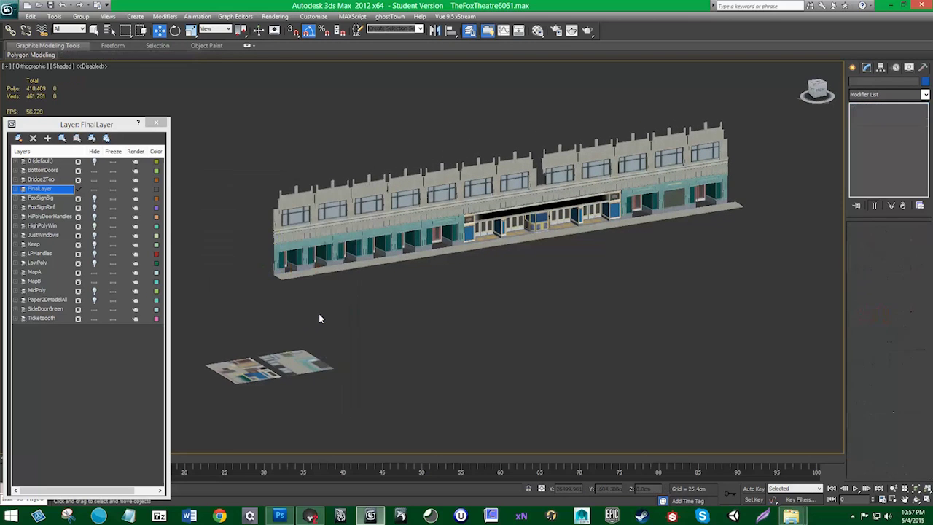
- Select all sidewalk pieces along the building with Select Similar, starting from the end piece Sidewalk012
click(301, 272)
right_click(301, 273)
click(364, 314)
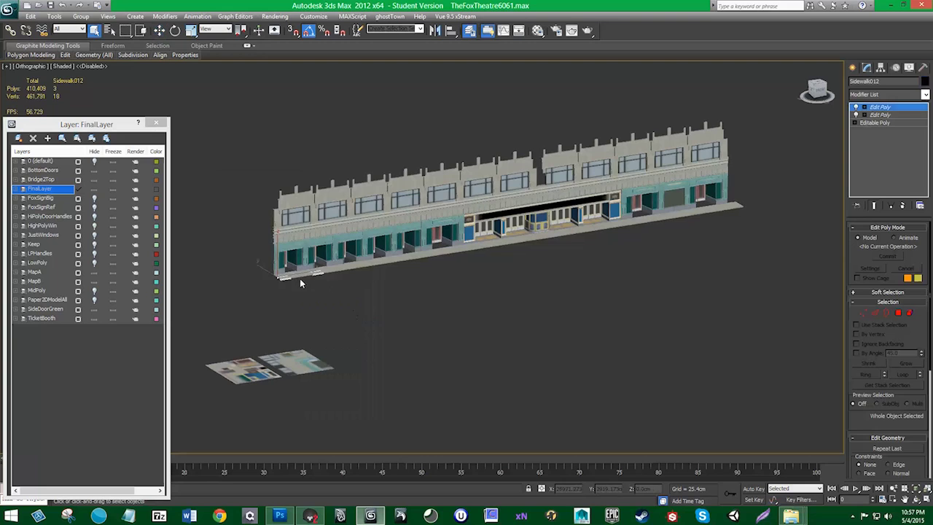
right_click(301, 277)
click(360, 315)
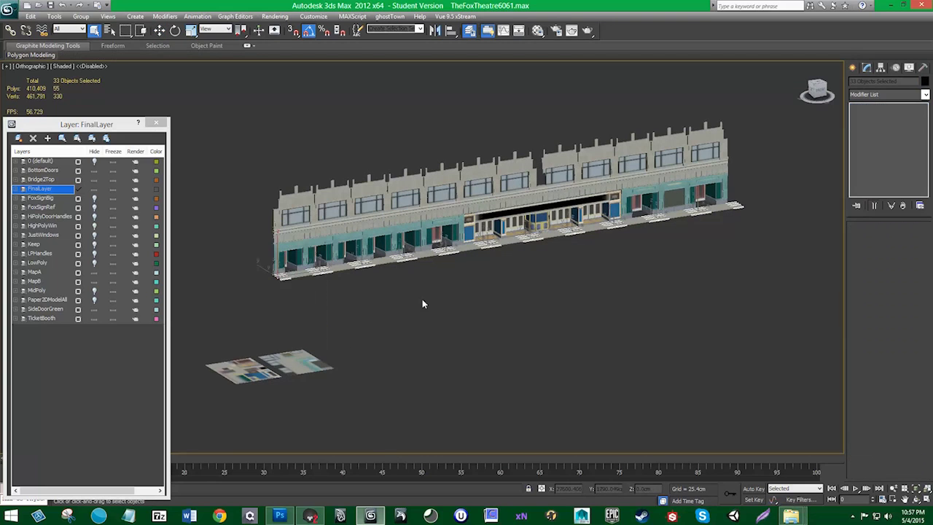
- Add an Edit Poly modifier to the selected sidewalk pieces and collapse their whole modifier stacks
click(882, 97)
click(883, 350)
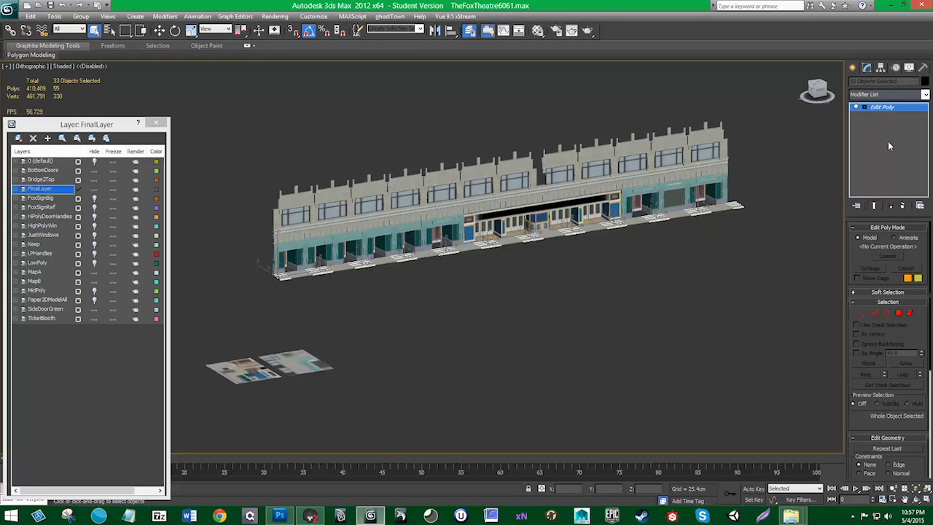
right_click(888, 109)
click(846, 206)
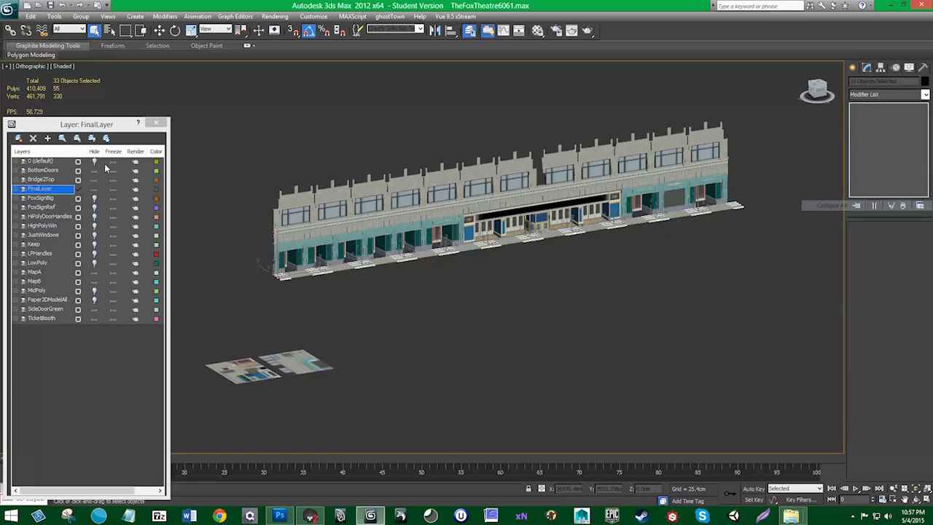
- Create a new layer named Sidwalk from the selected sidewalk pieces and hide it
click(19, 138)
text(Si)
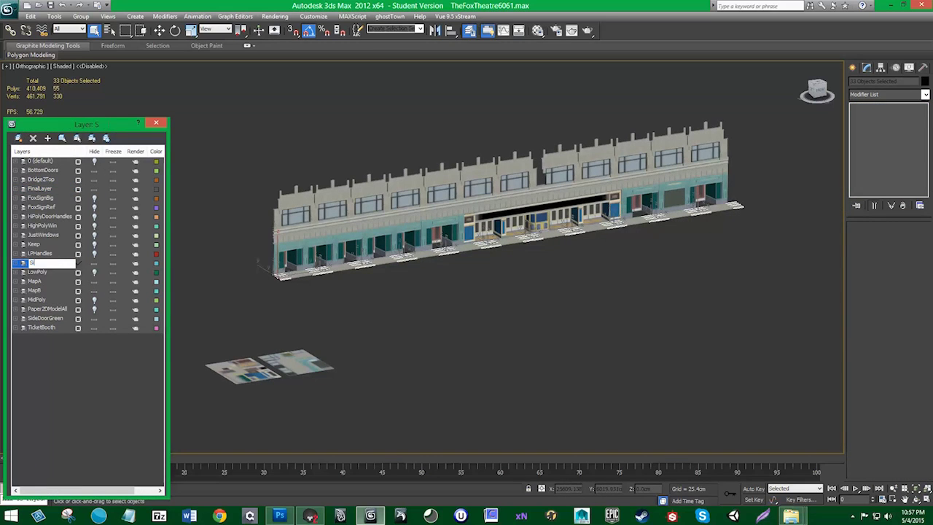
text(dwalk)
key(Return)
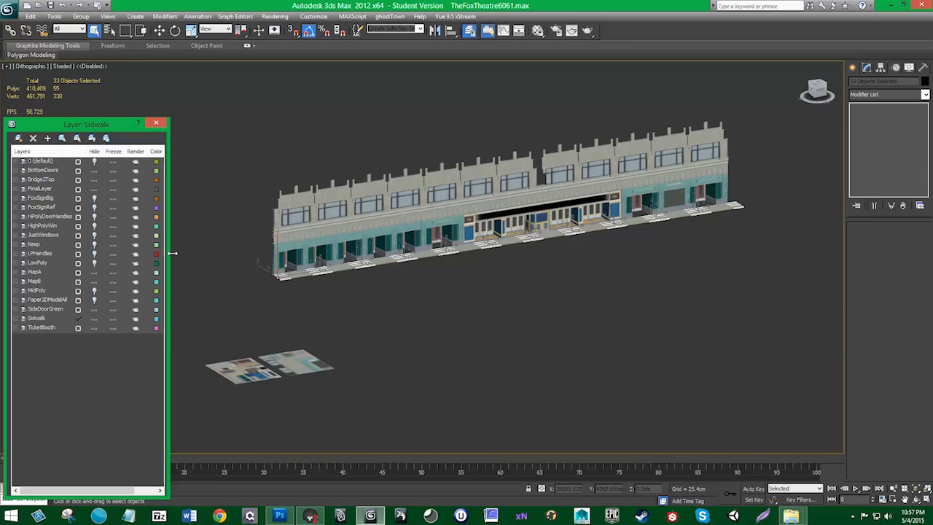
click(94, 320)
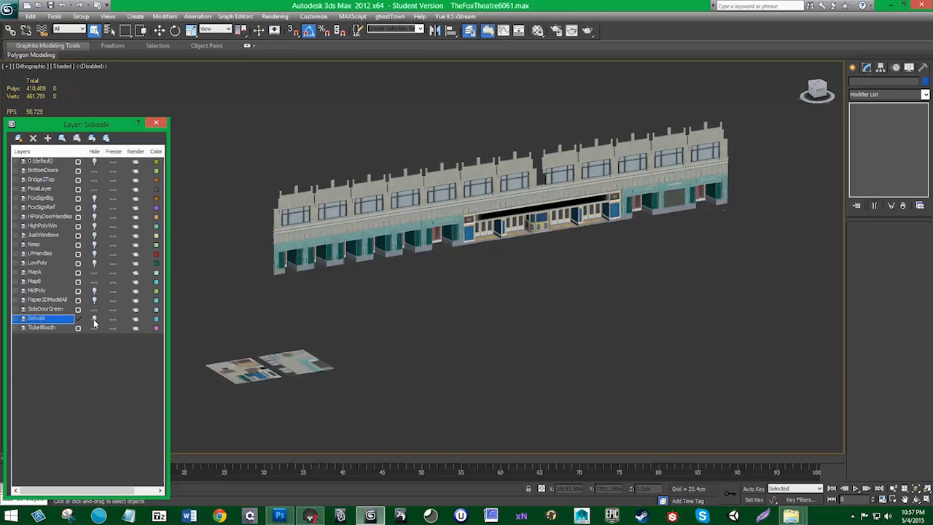
- Hide the TicketBooth, SideDoorGreen, MapB, MapA, Bridge2Top and BottomDoors layers, leaving only FinalLayer shown
alt+middle_drag(389, 303, 391, 302)
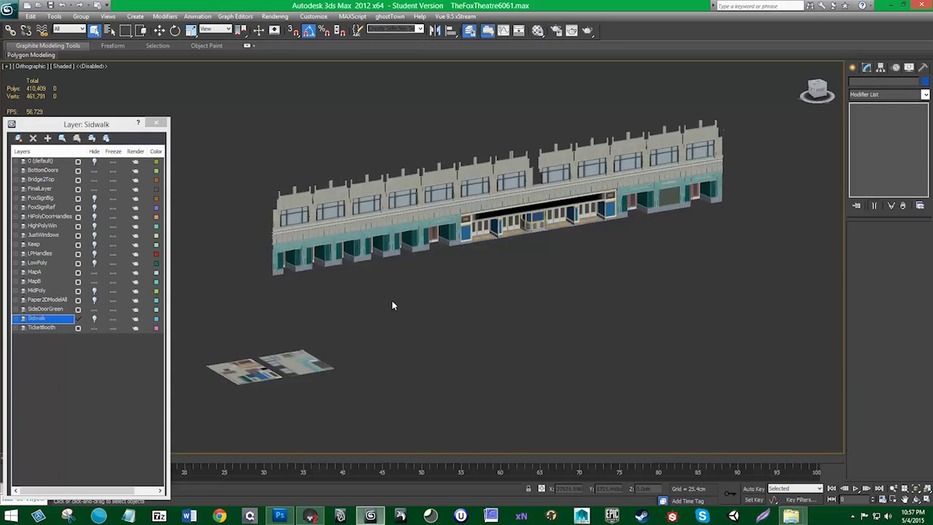
click(92, 329)
click(94, 309)
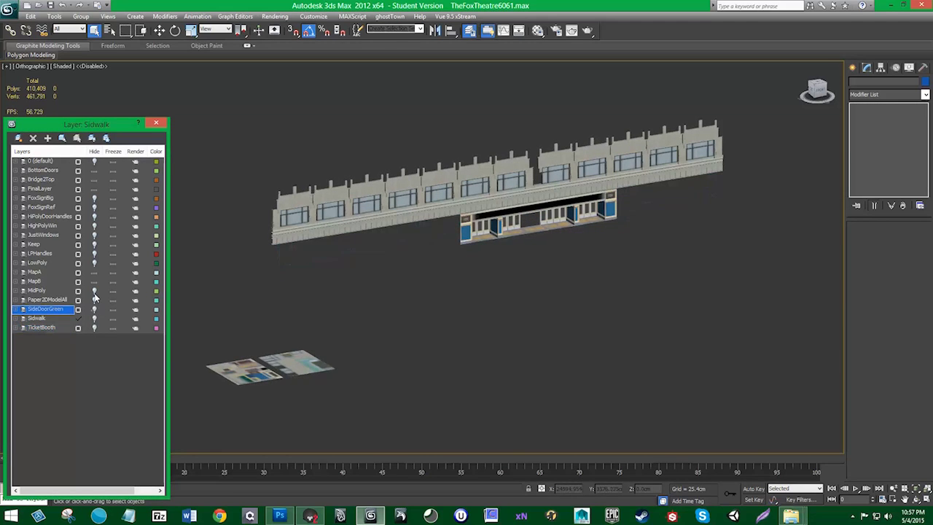
click(94, 281)
click(94, 272)
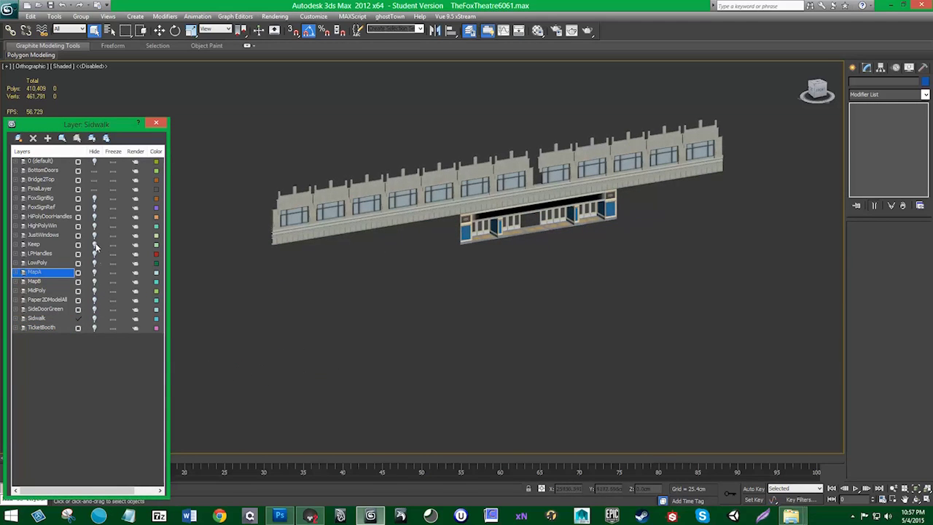
click(94, 180)
click(94, 170)
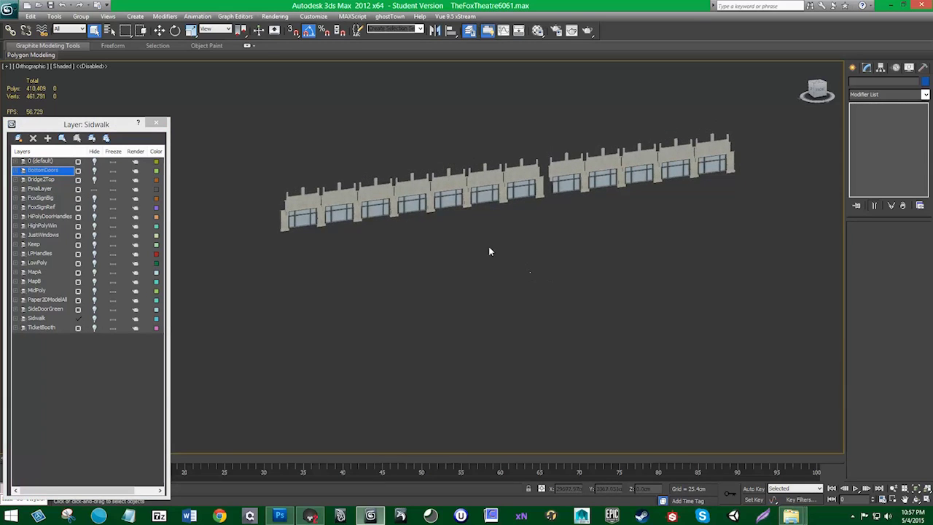
- Rename FinalLayer as WindAndDetail
click(49, 190)
click(50, 190)
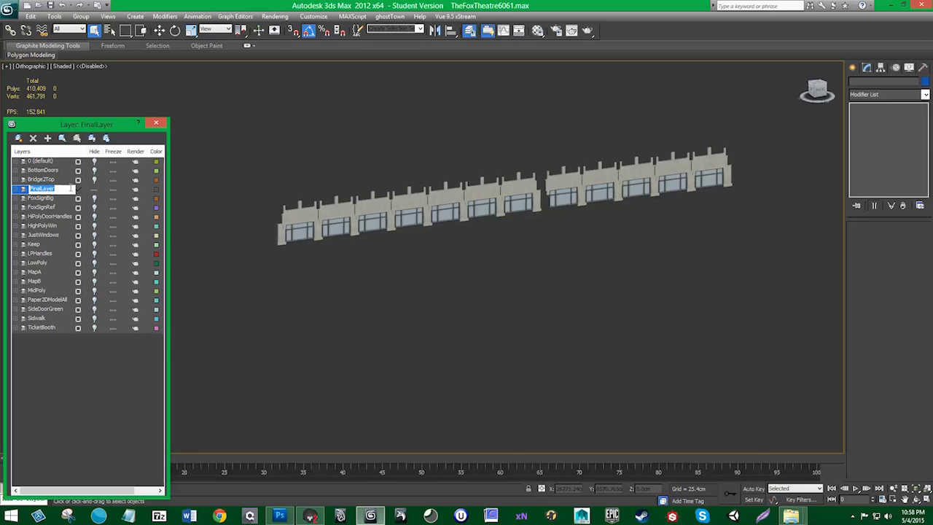
text(WindAndDetail)
key(Return)
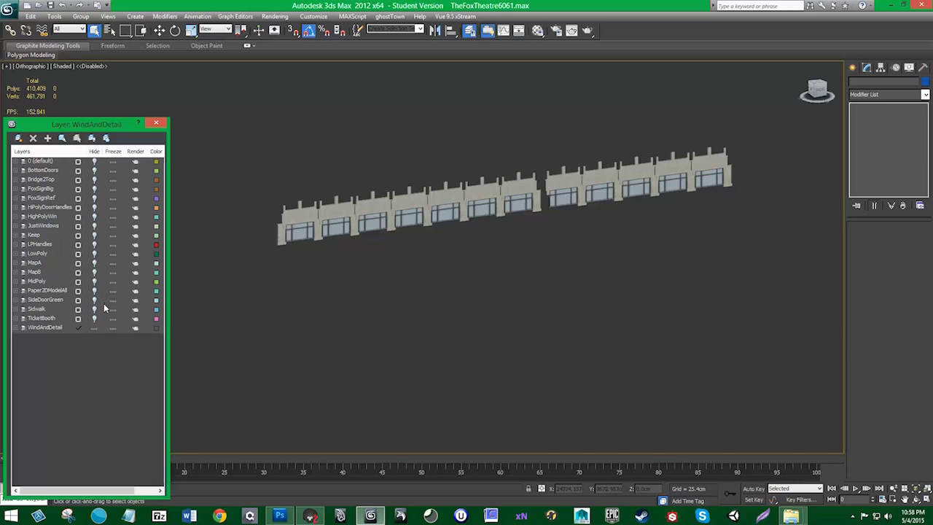
- Show the JustWindows, LowPoly, MidPoly and HighPolyWin layers
click(95, 227)
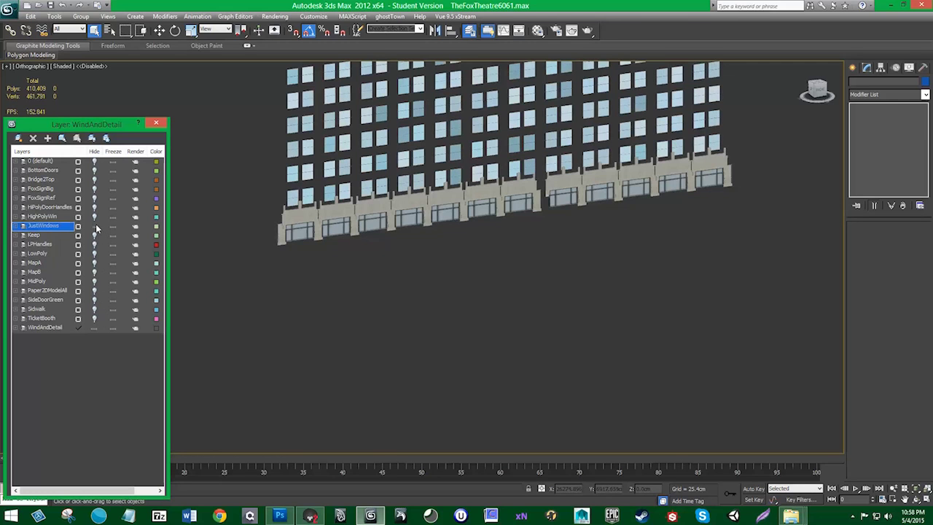
click(95, 254)
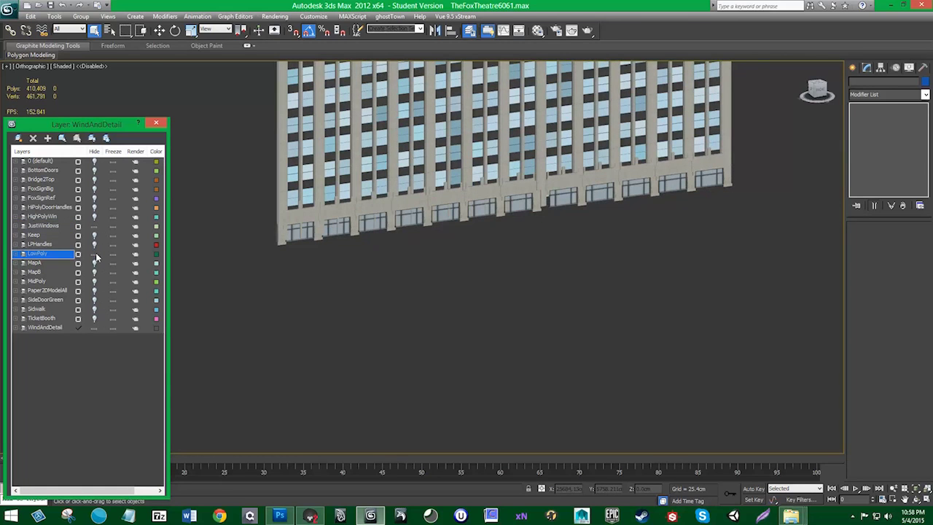
click(97, 282)
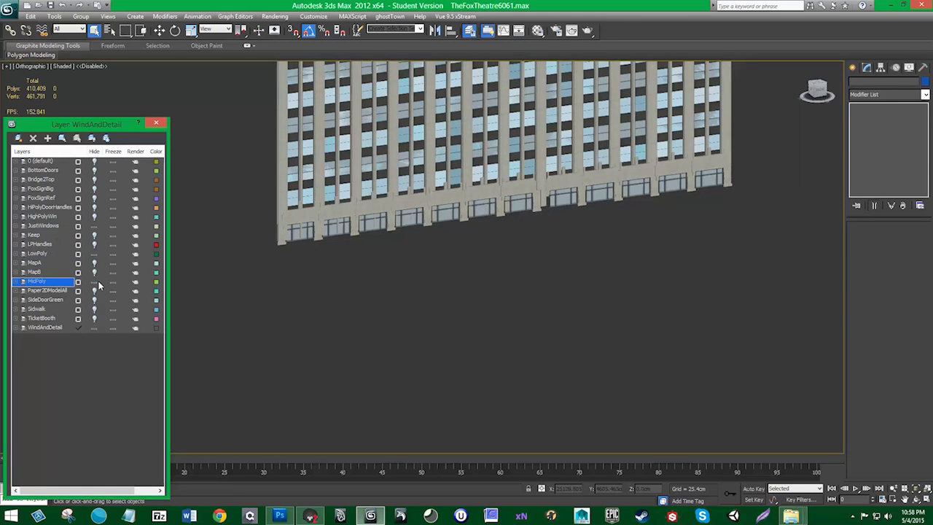
click(93, 217)
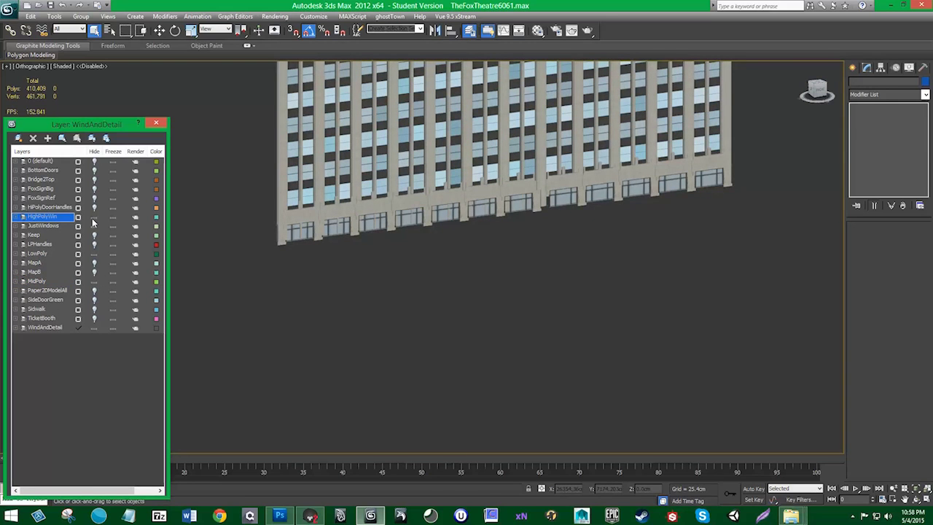
- Select all objects on the HighPolyWin, JustWindows, LowPoly and MidPoly layers
ctrl+click(55, 226)
ctrl+click(58, 254)
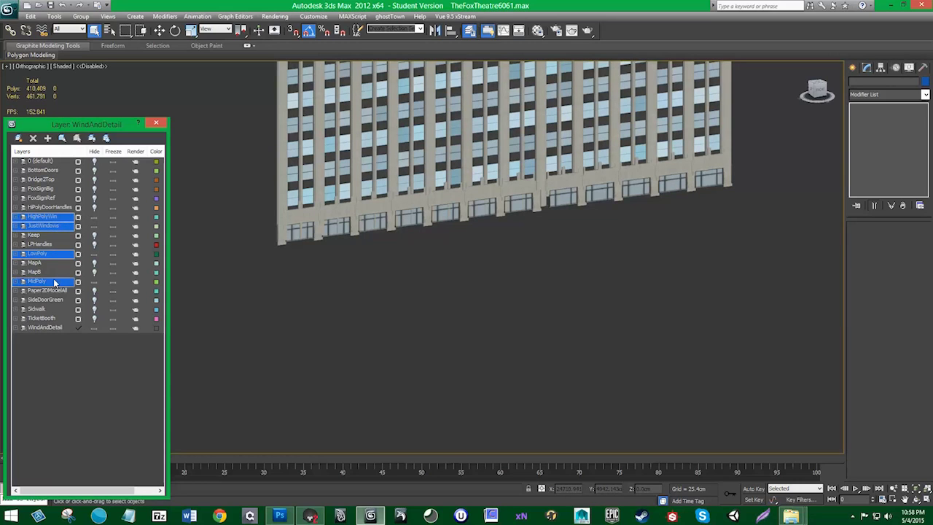
right_click(54, 281)
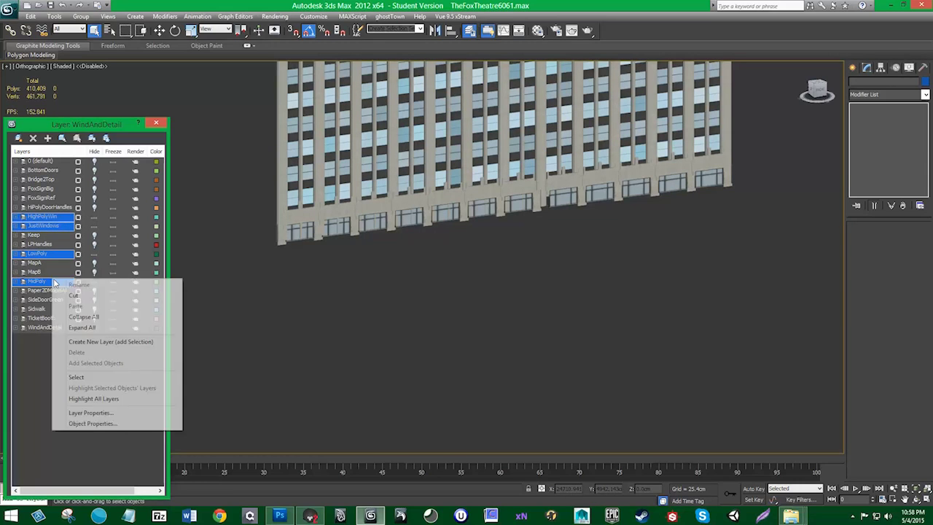
click(102, 378)
key(z)
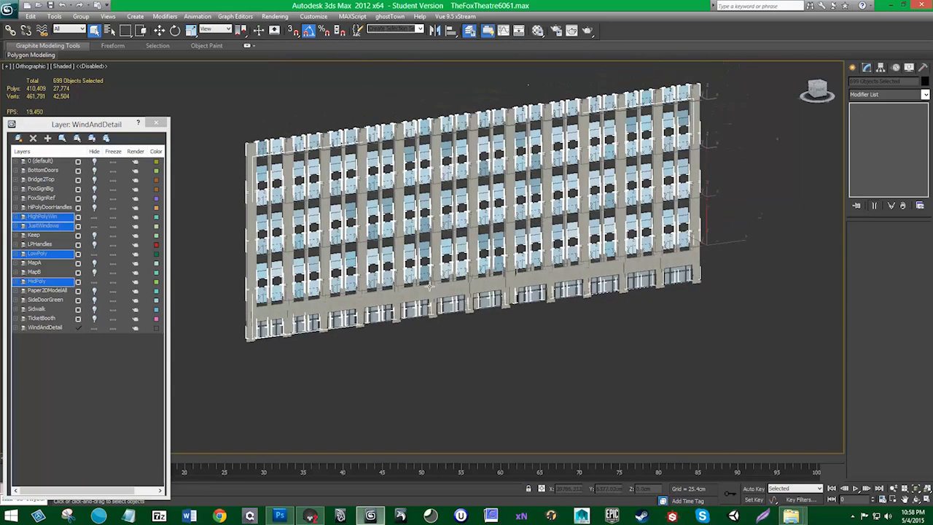
- Raise the selected upper-floor windows and wall pieces about 441 cm along Z, above the ground-floor facade
key(w)
scroll(453, 288, up, 5)
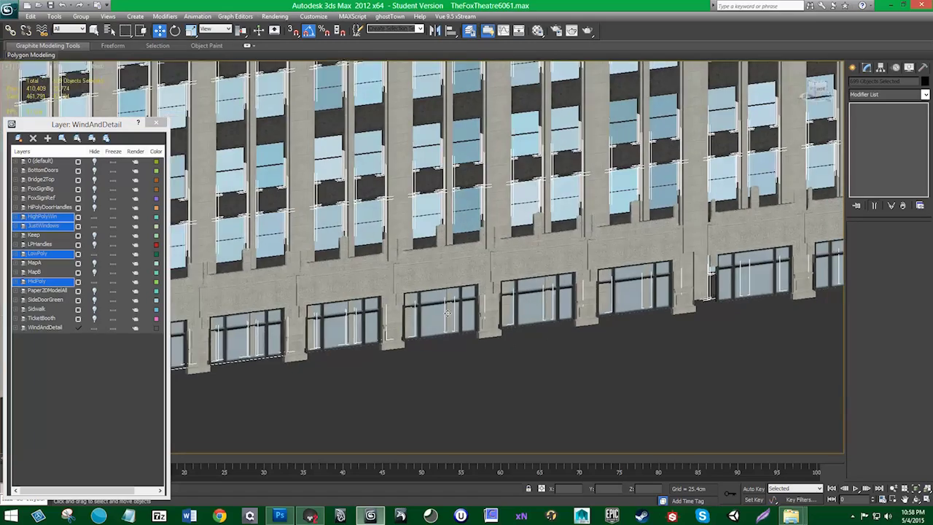
scroll(453, 288, down, 6)
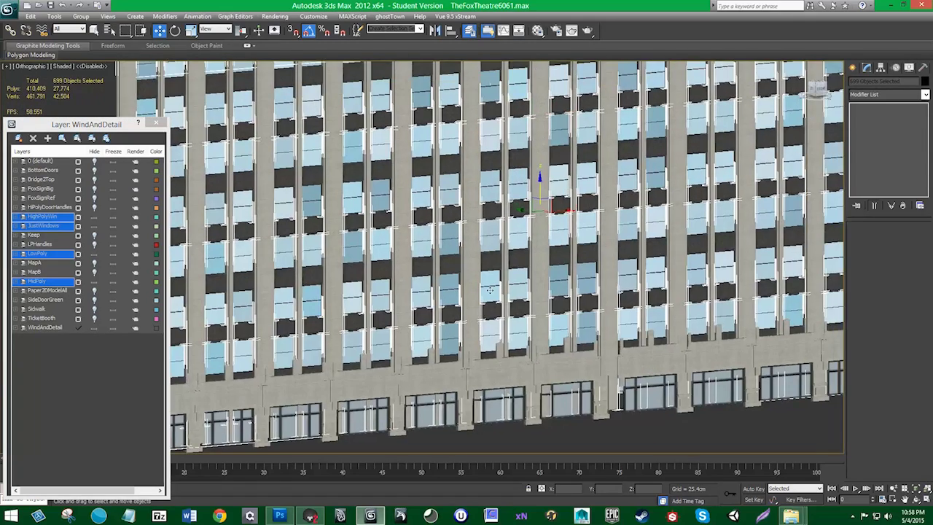
drag(539, 177, 542, 102)
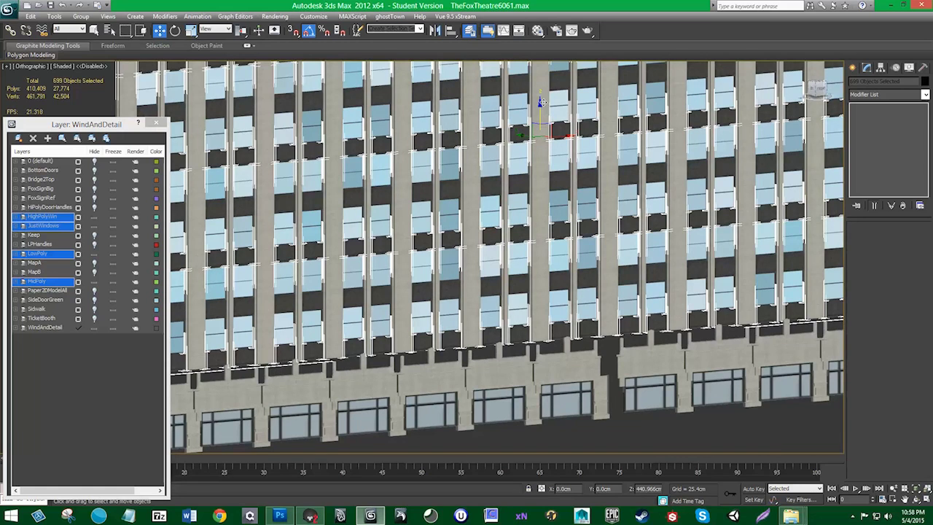
key(z)
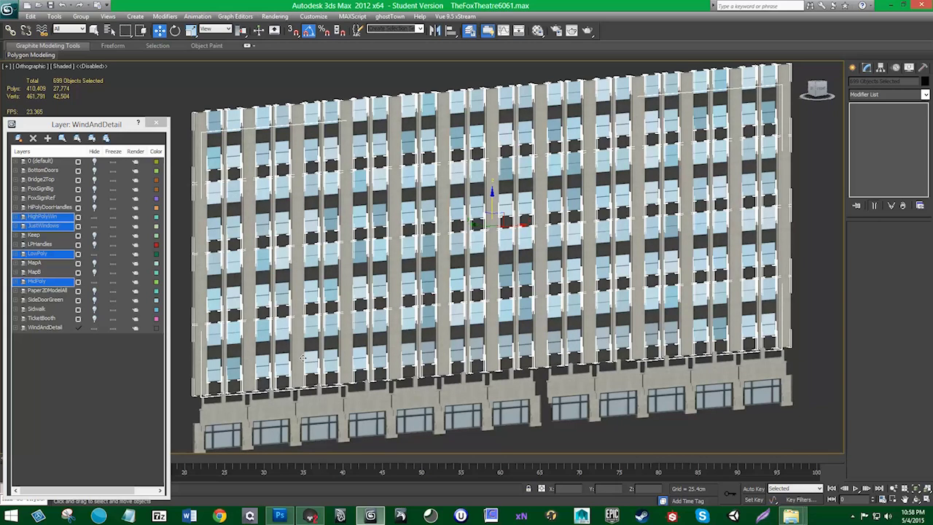
- Check the facade reference photo and lower the selected upper-floor pieces about 184 cm towards the ground-floor detail
click(792, 516)
click(780, 465)
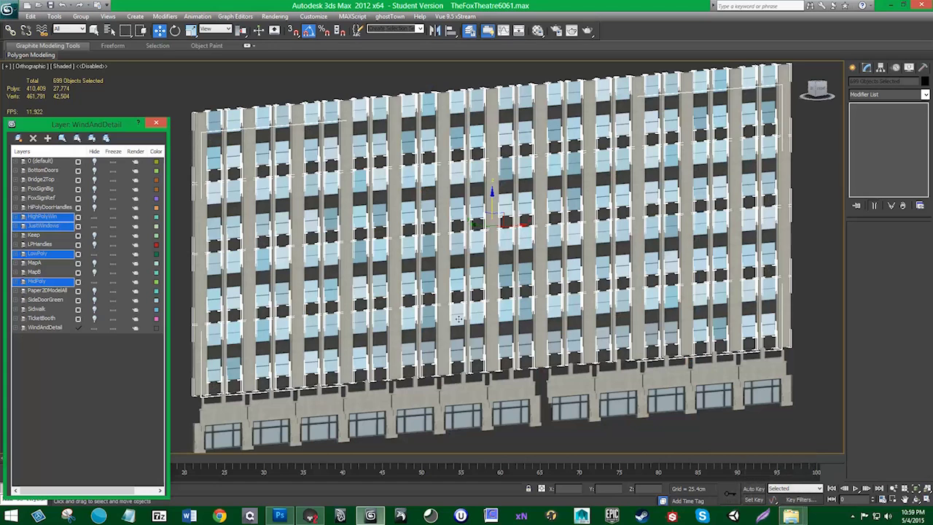
scroll(549, 149, up, 4)
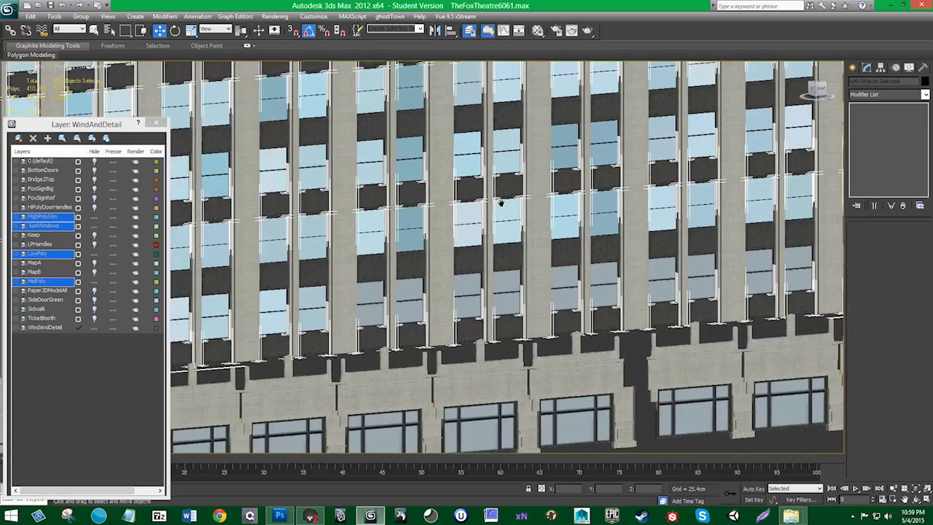
middle_drag(501, 203, 479, 269)
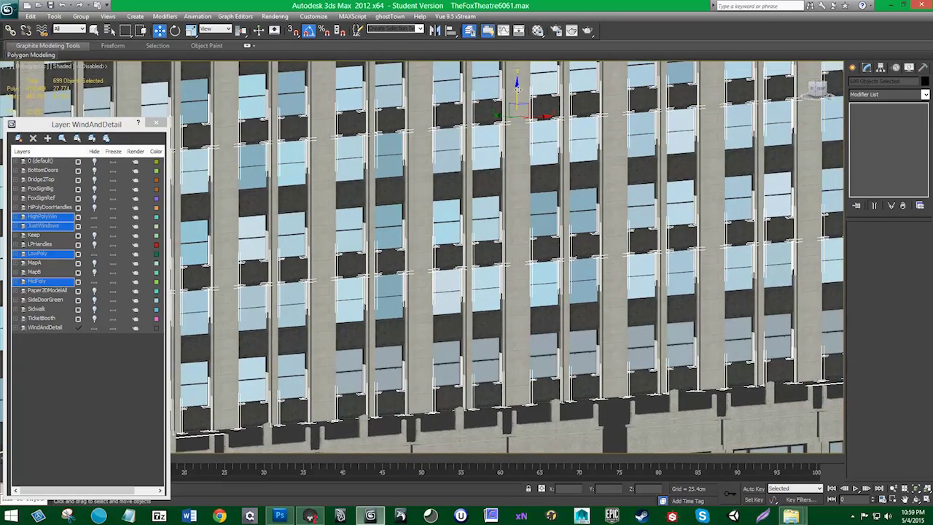
drag(518, 88, 518, 133)
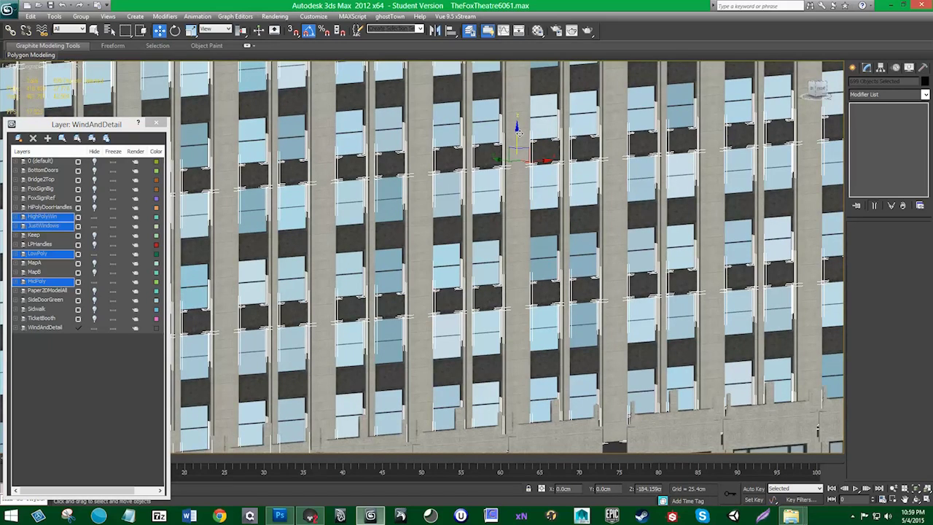
- Compare the junction above the ground floor with the reference photo and lower the upper-floor pieces about 4.5 cm
scroll(467, 267, down, 3)
alt+middle_drag(565, 350, 490, 286)
middle_drag(711, 264, 535, 259)
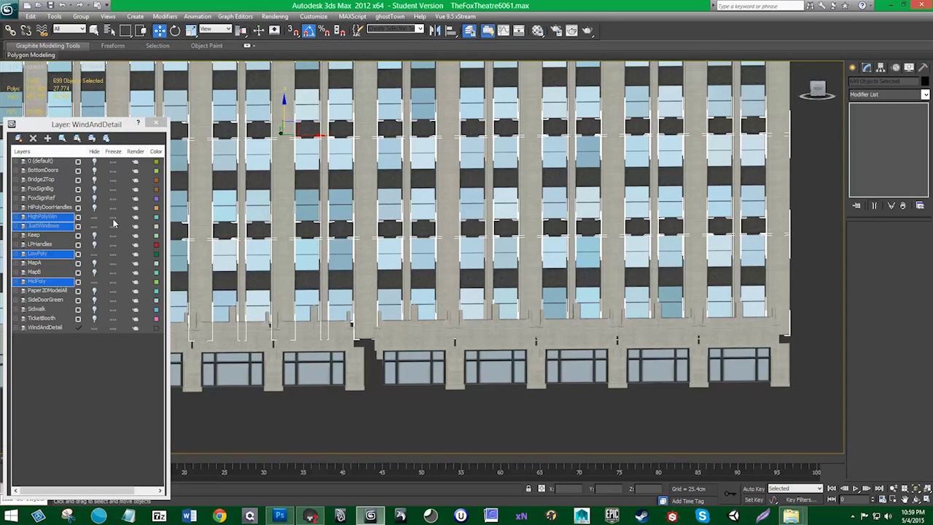
alt+middle_drag(406, 267, 428, 239)
scroll(427, 238, up, 2)
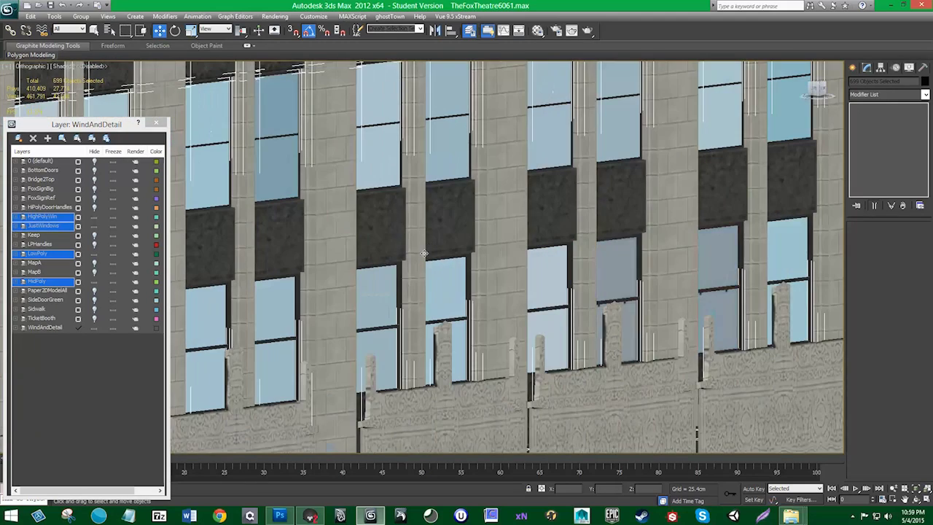
mouse_move(791, 515)
click(761, 460)
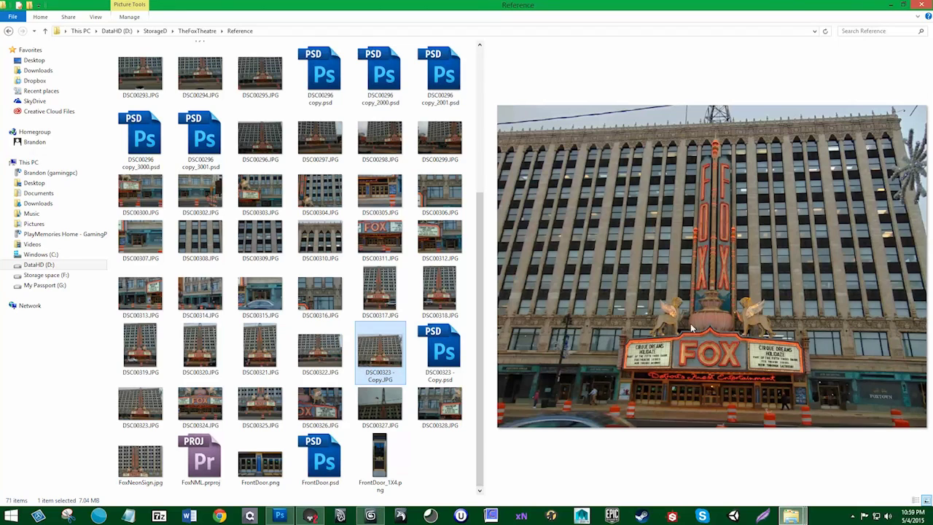
click(892, 4)
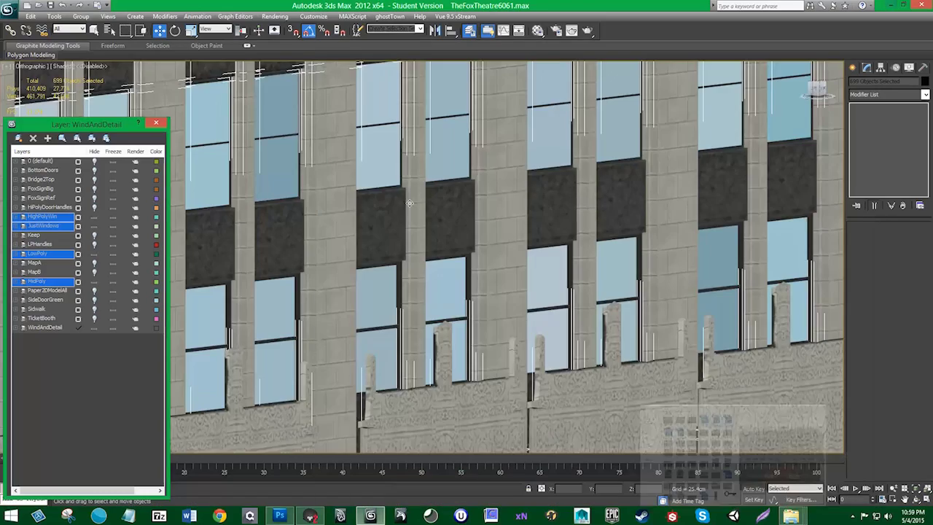
scroll(362, 210, down, 4)
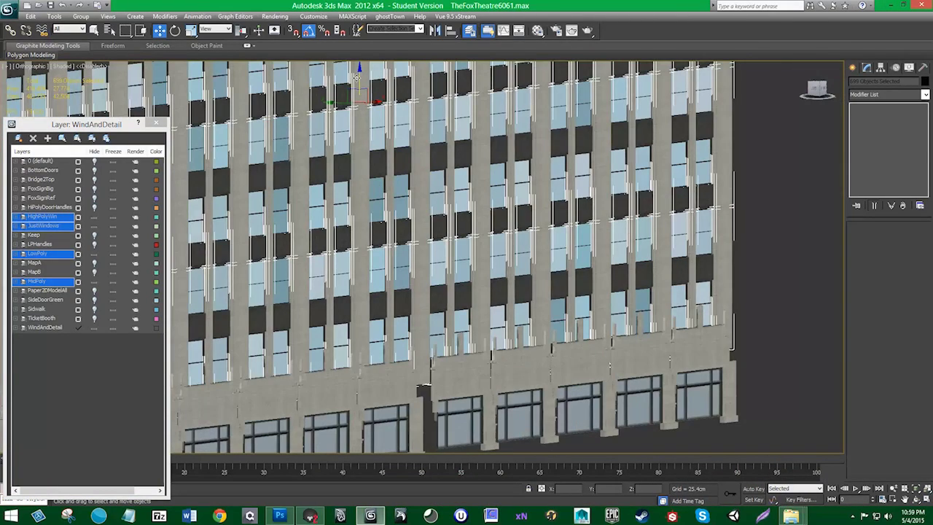
drag(358, 77, 358, 79)
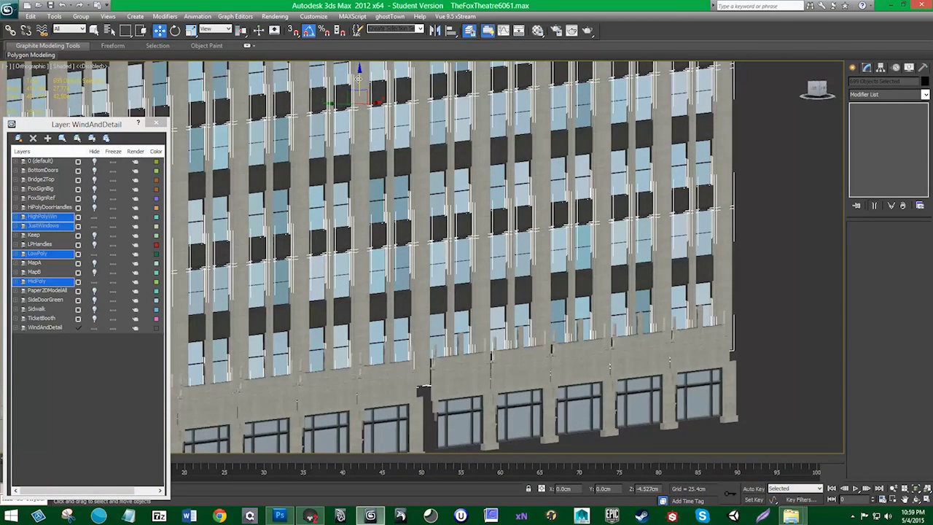
- Select the WindAndDetail layer's objects and deselect the ground-floor pieces right of the gap, keeping the seven-bay section
click(112, 219)
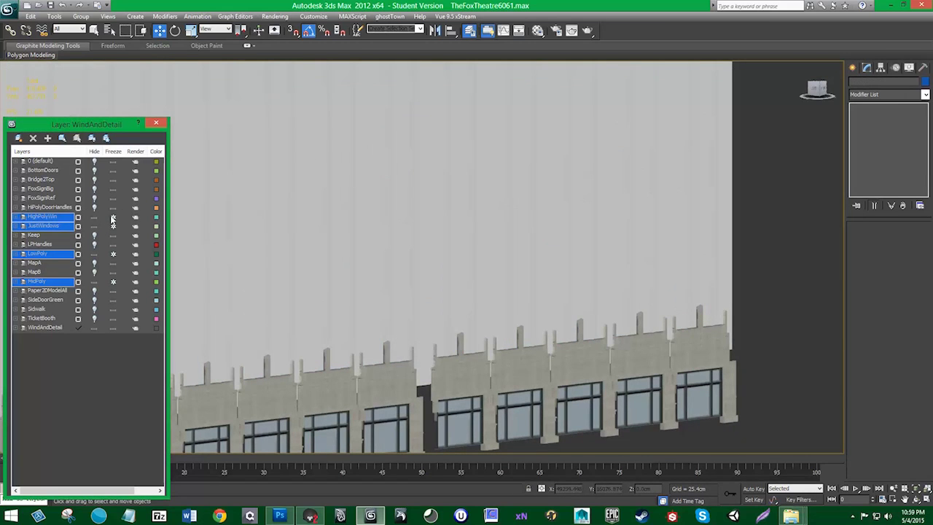
click(113, 220)
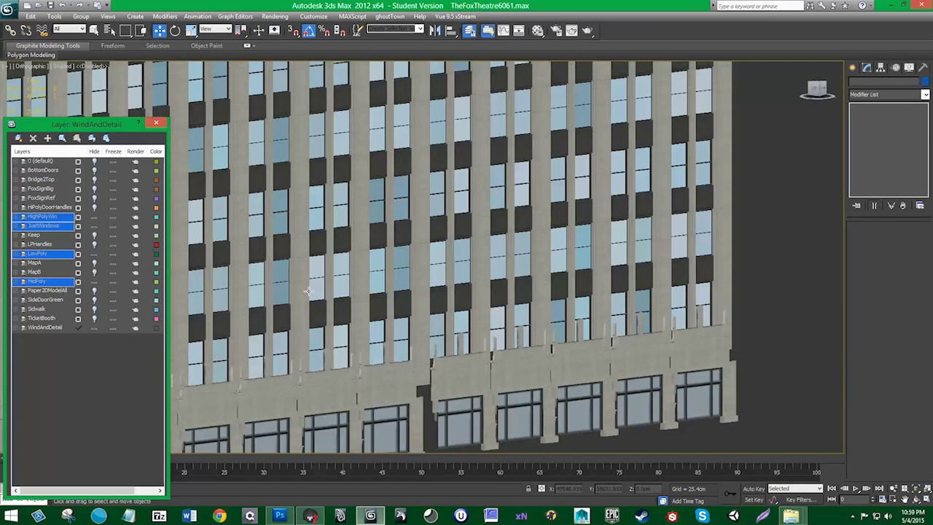
right_click(48, 327)
click(92, 430)
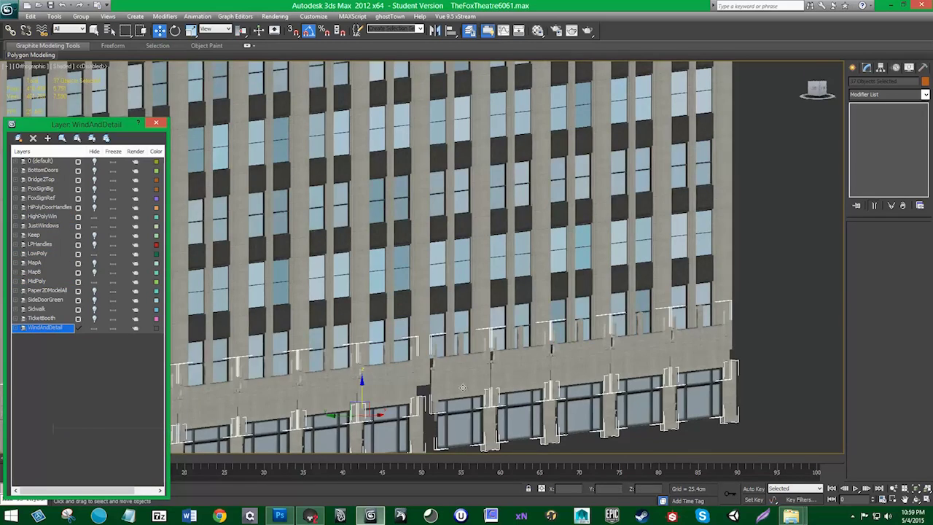
scroll(462, 387, down, 10)
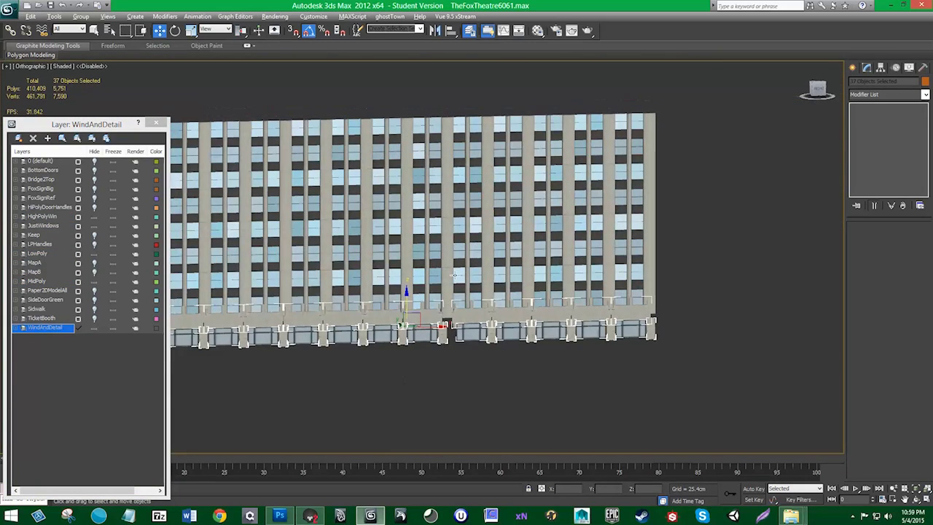
alt+drag(716, 403, 718, 407)
middle_drag(370, 344, 552, 321)
scroll(619, 366, up, 2)
scroll(552, 321, up, 2)
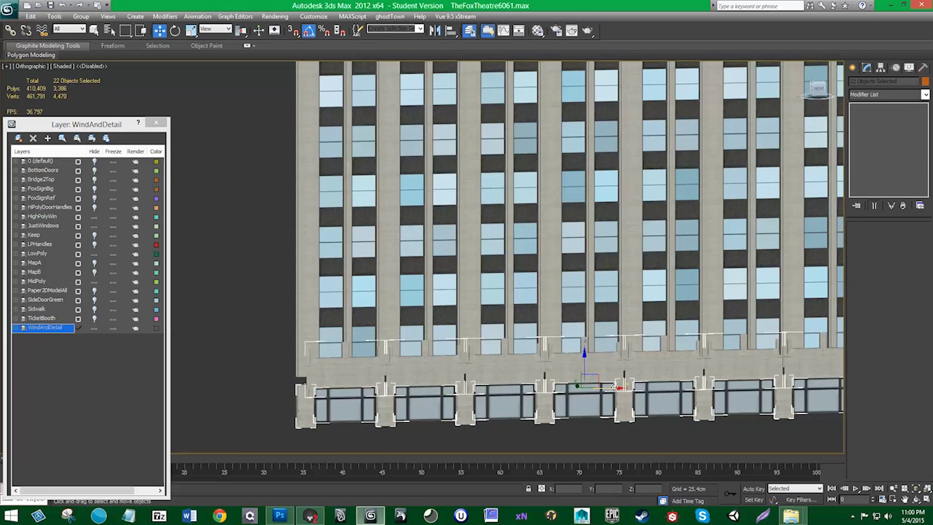
- Shift the selected seven-bay ground-floor section about 17 cm along X to line it up with the columns above
middle_drag(614, 387, 544, 384)
drag(547, 385, 551, 385)
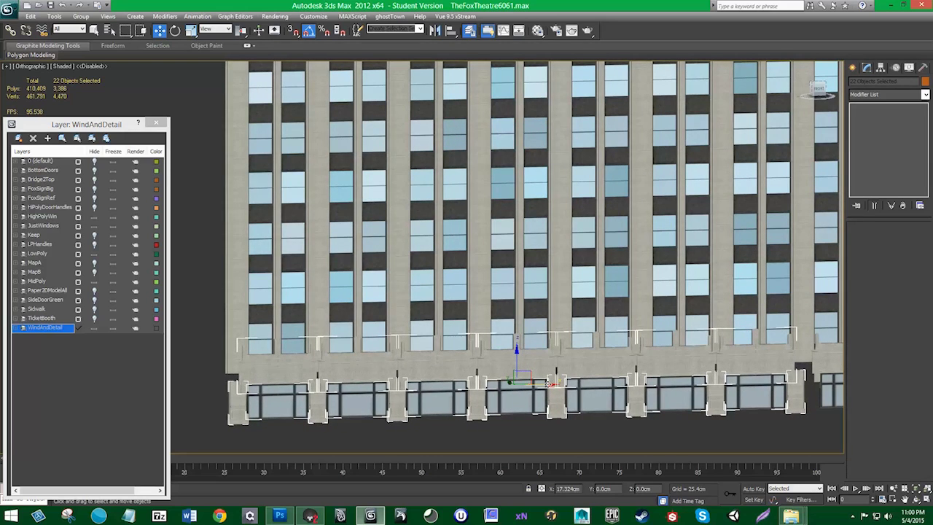
middle_drag(608, 395, 611, 374)
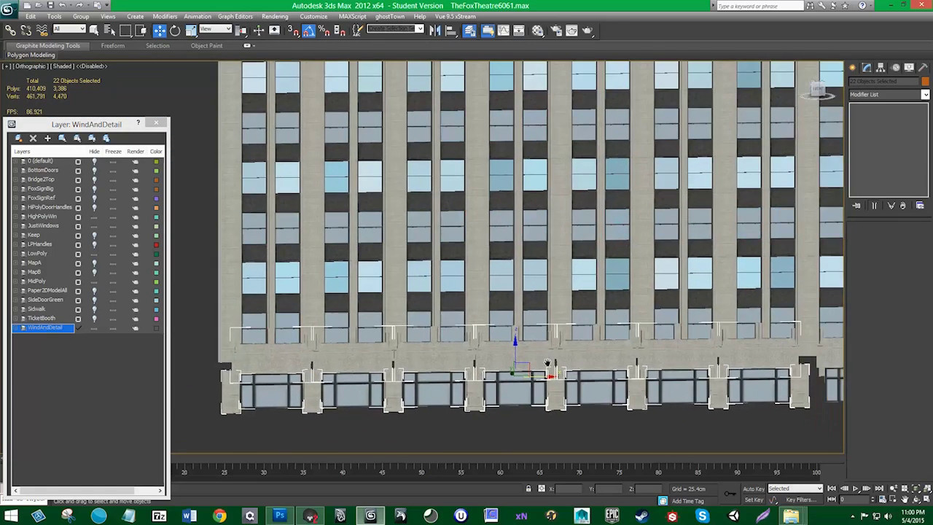
middle_drag(537, 380, 522, 380)
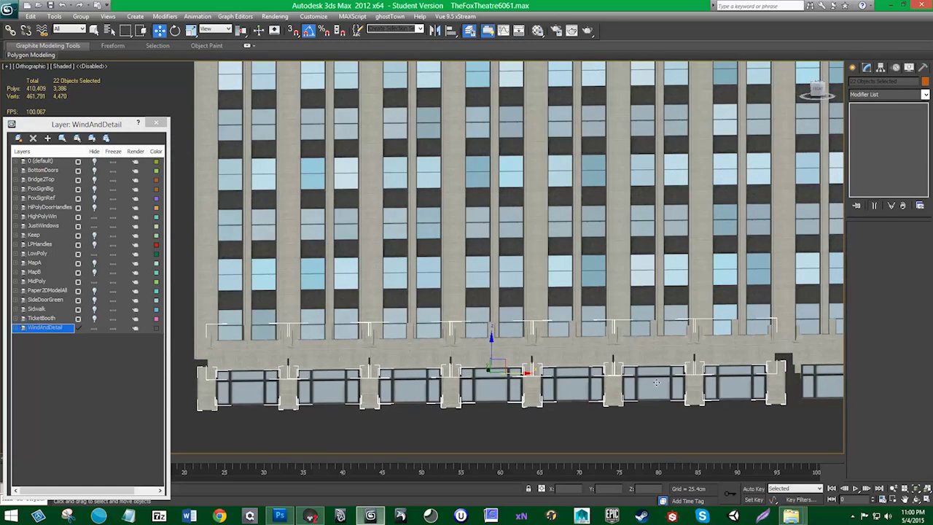
mouse_move(698, 346)
middle_down()
mouse_move(363, 333)
mouse_move(682, 348)
middle_up()
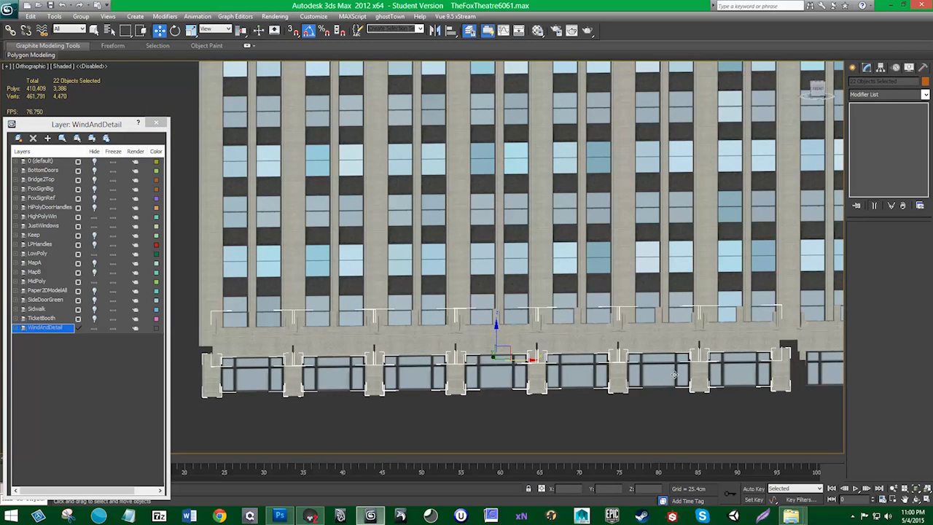
- Delete the first three art deco panels and the two nearest windows in the ground-floor section right of the gap
middle_drag(674, 374, 655, 372)
click(608, 340)
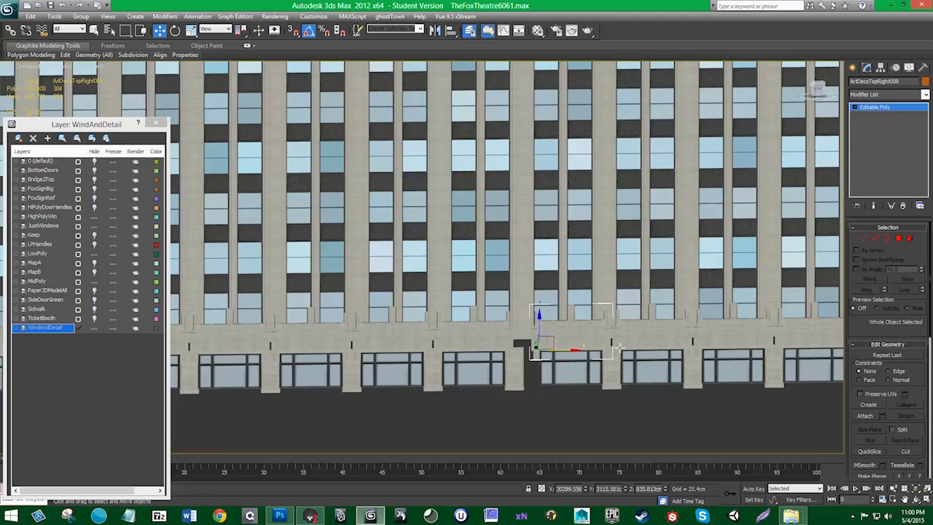
key(Delete)
click(649, 337)
key(Delete)
click(564, 365)
key(Delete)
click(745, 333)
key(Delete)
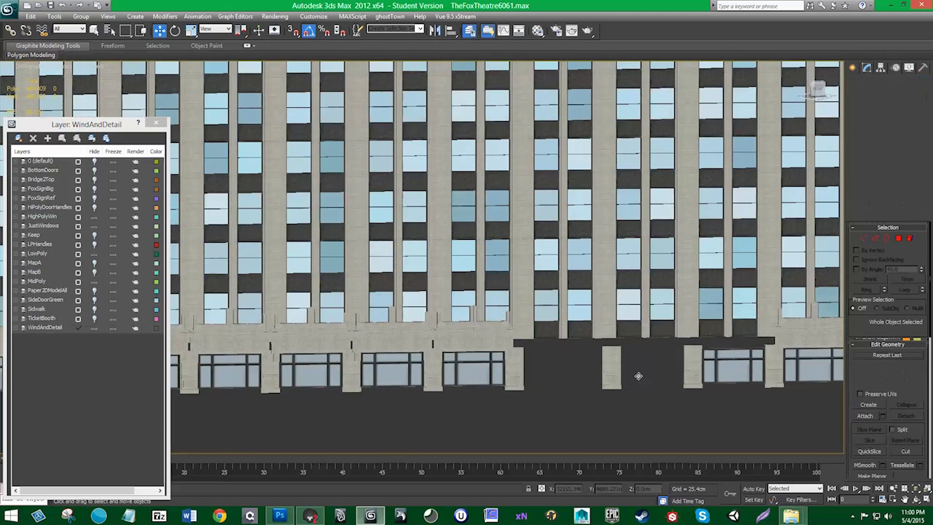
- Delete the remaining windows, pillars and art deco panels of the ground-floor section right of the gap
click(732, 367)
key(Delete)
click(694, 369)
key(Delete)
click(613, 368)
key(Delete)
click(810, 367)
key(Delete)
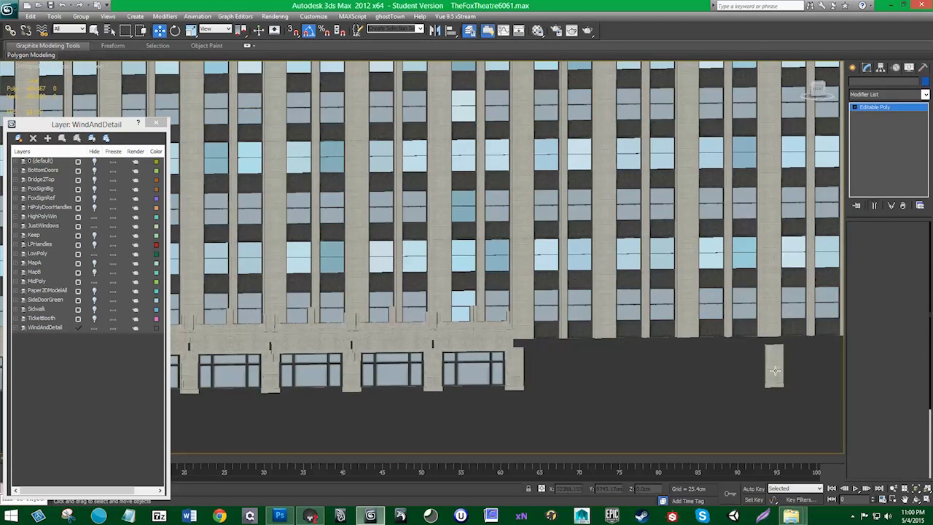
key(Delete)
middle_drag(671, 357, 351, 355)
click(570, 336)
key(Delete)
click(581, 363)
key(Delete)
click(614, 363)
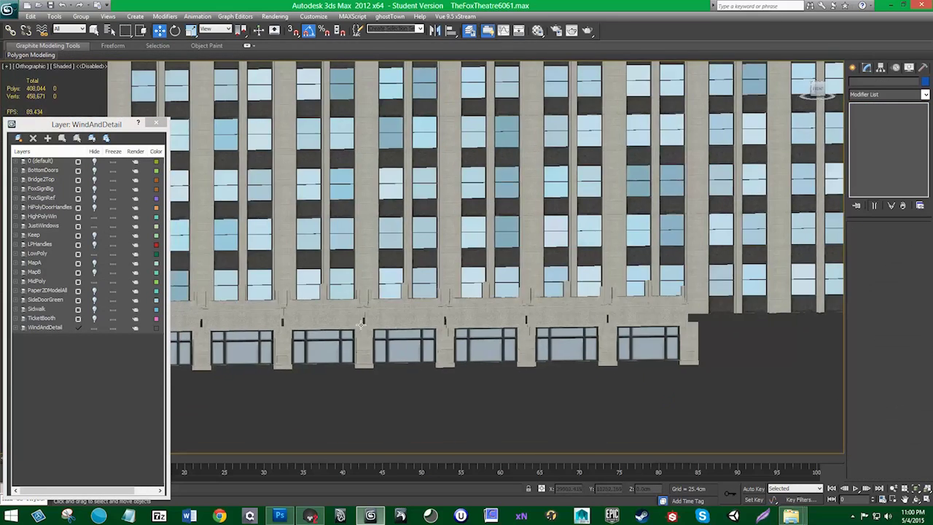
- Select the 22 remaining ground-floor pieces of the seven-bay section and group them
scroll(469, 345, down, 3)
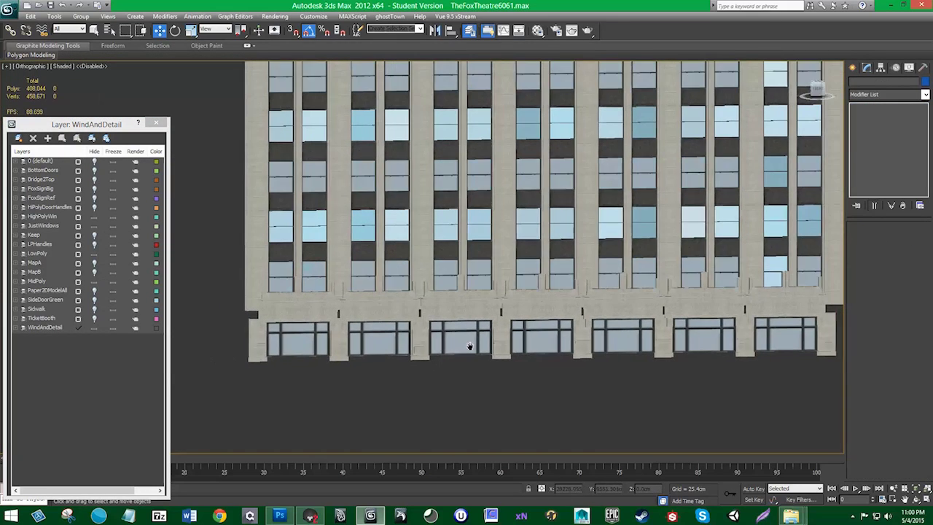
drag(255, 315, 254, 318)
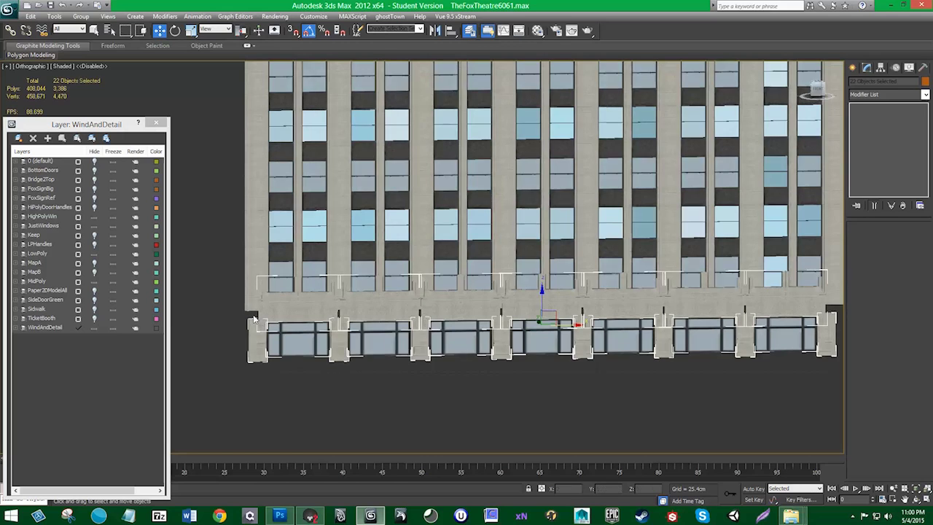
click(81, 16)
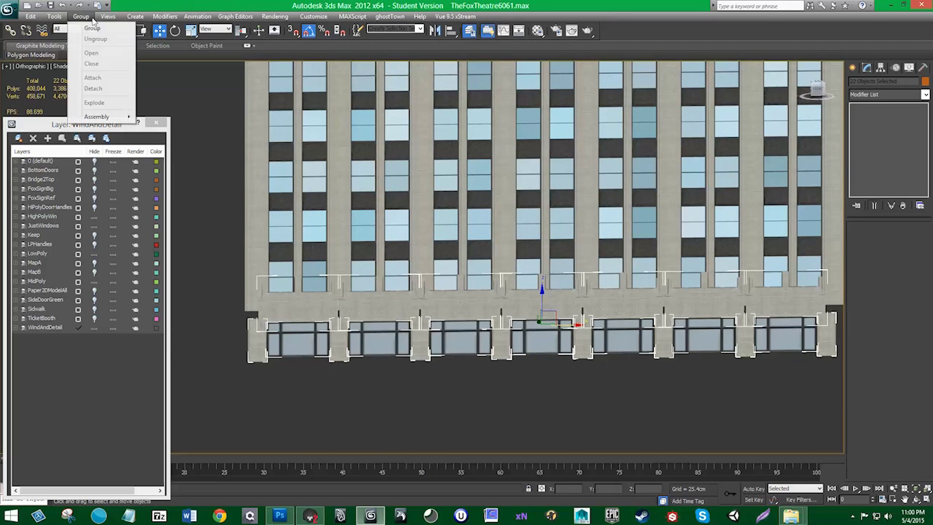
click(91, 29)
click(491, 273)
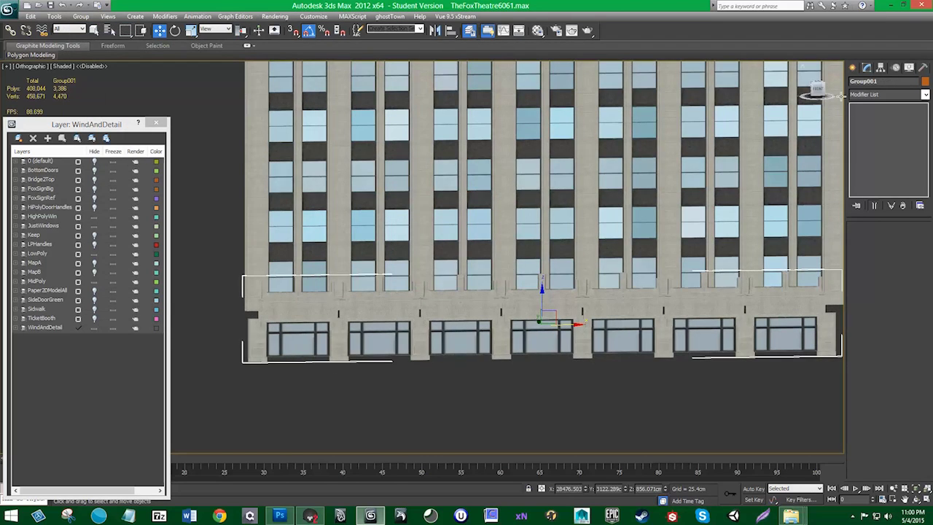
- Snap the seven-bay ground-floor group's pivot to the upper outer corner of the first art deco panel
click(881, 67)
click(905, 213)
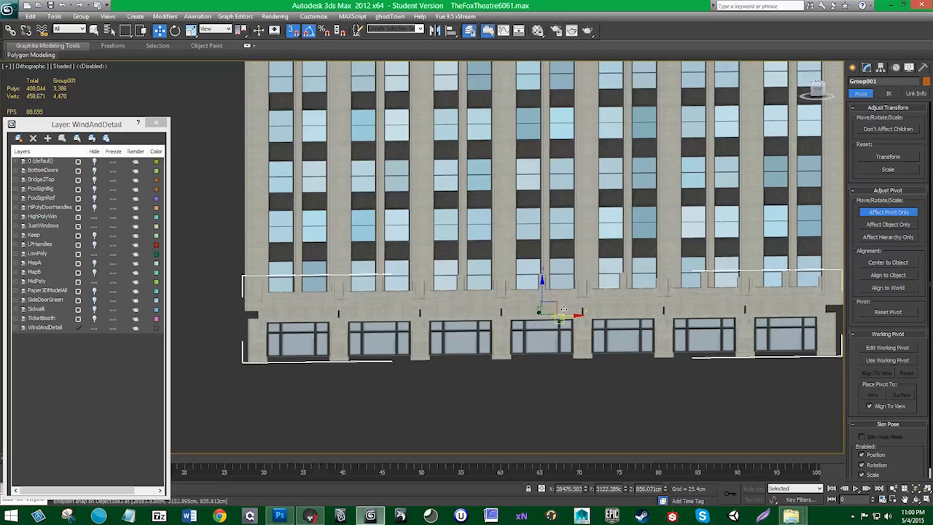
drag(540, 312, 261, 290)
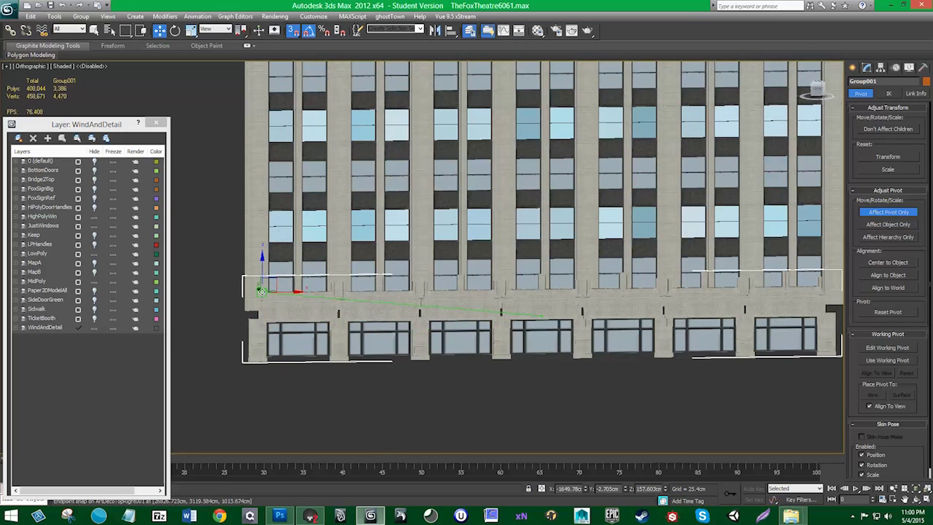
click(888, 212)
- Scale the ground-floor group uniformly to about 101.9% from its corner pivot
key(r)
middle_drag(418, 322, 411, 321)
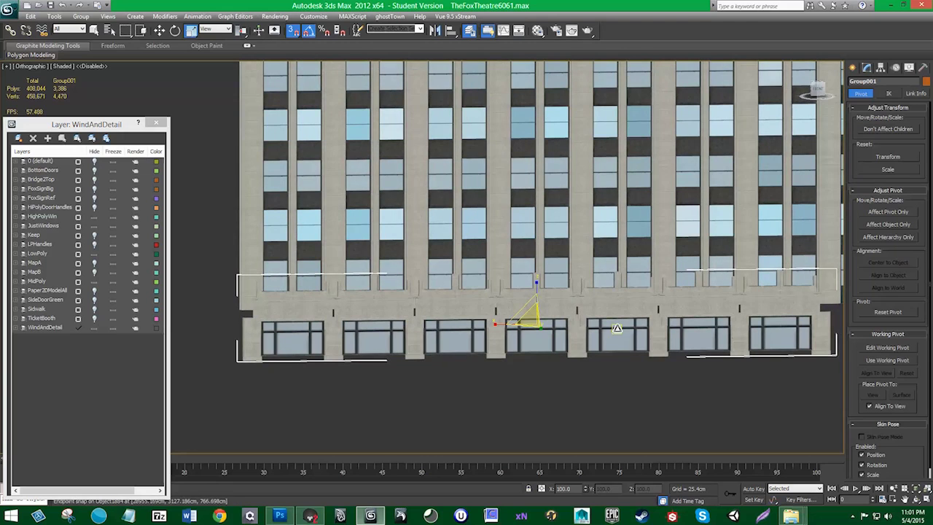
click(886, 211)
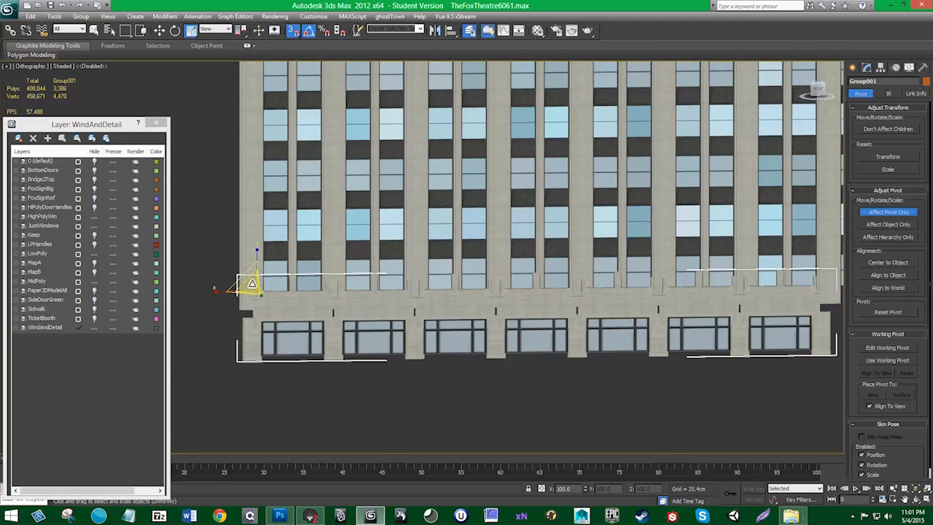
middle_drag(349, 341, 325, 334)
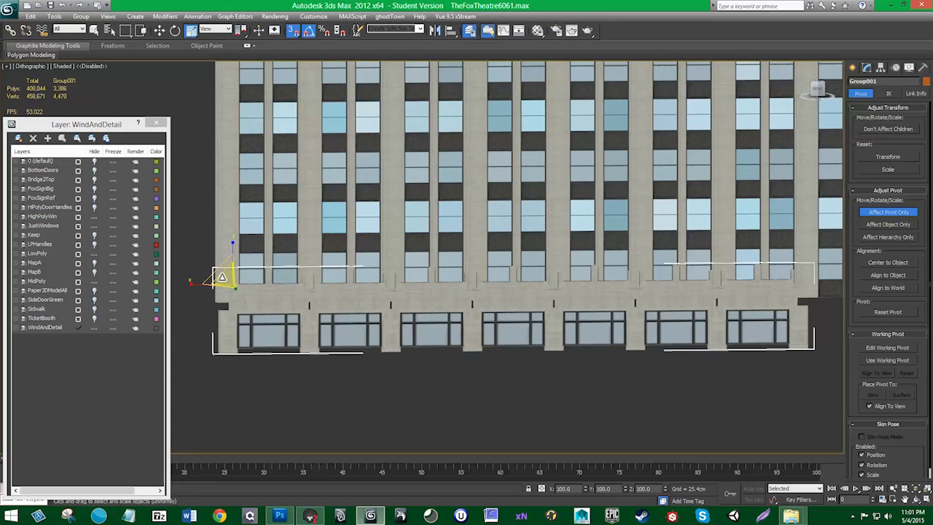
mouse_move(225, 278)
mouse_down()
mouse_move(218, 254)
mouse_move(224, 276)
mouse_up()
click(875, 215)
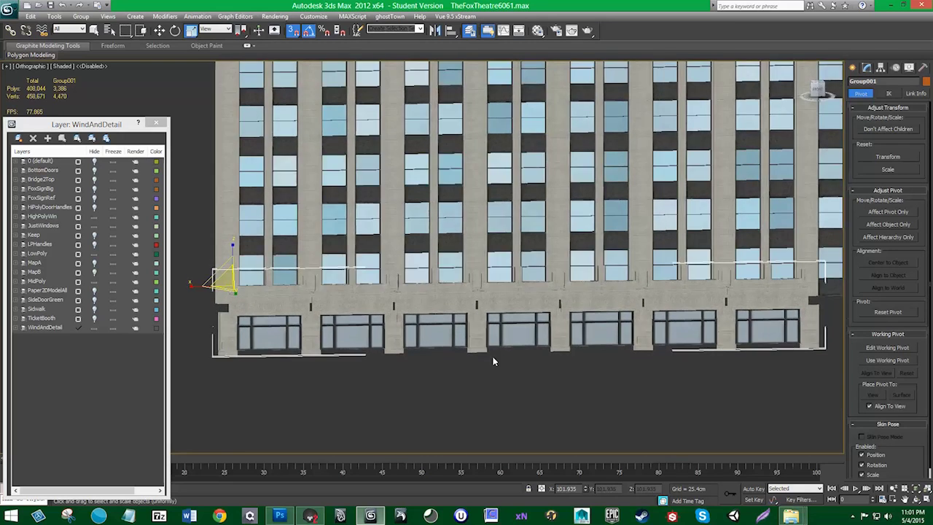
alt+middle_drag(493, 358, 511, 313)
key(p)
key(z)
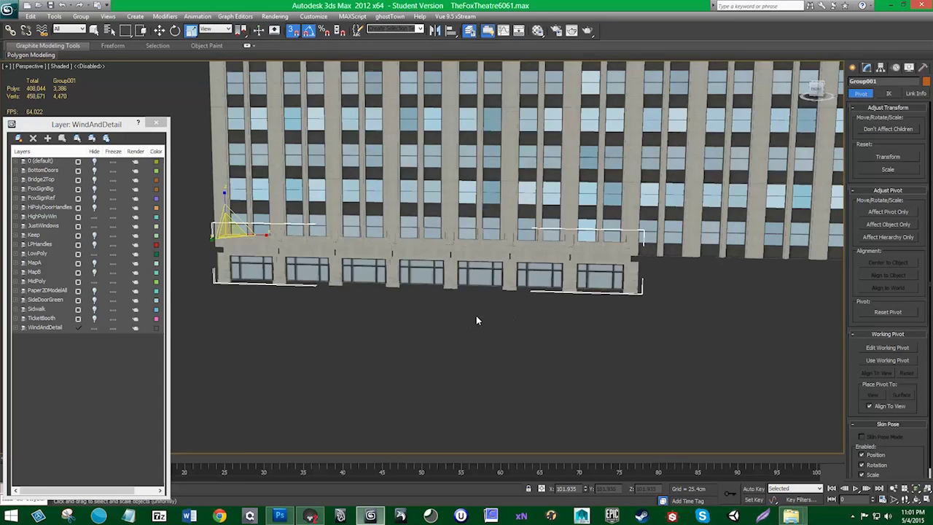
scroll(474, 306, up, 3)
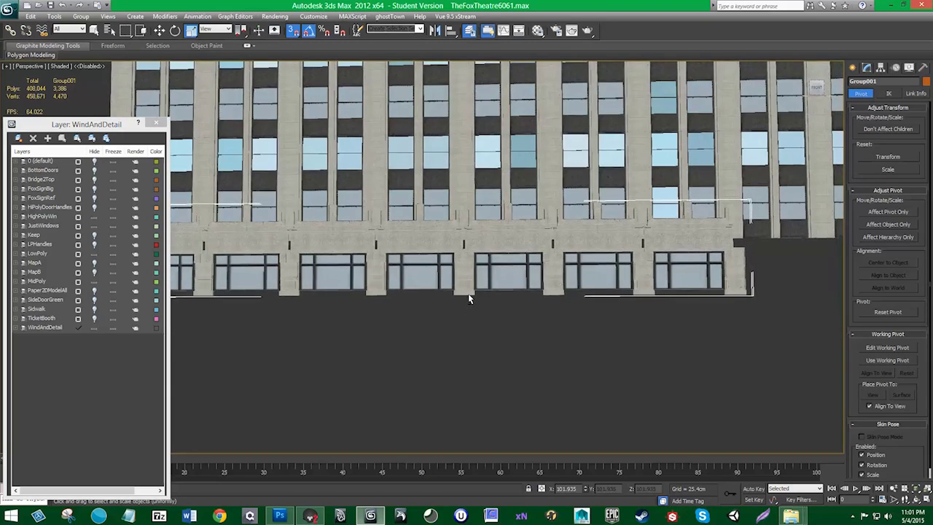
scroll(408, 301, down, 3)
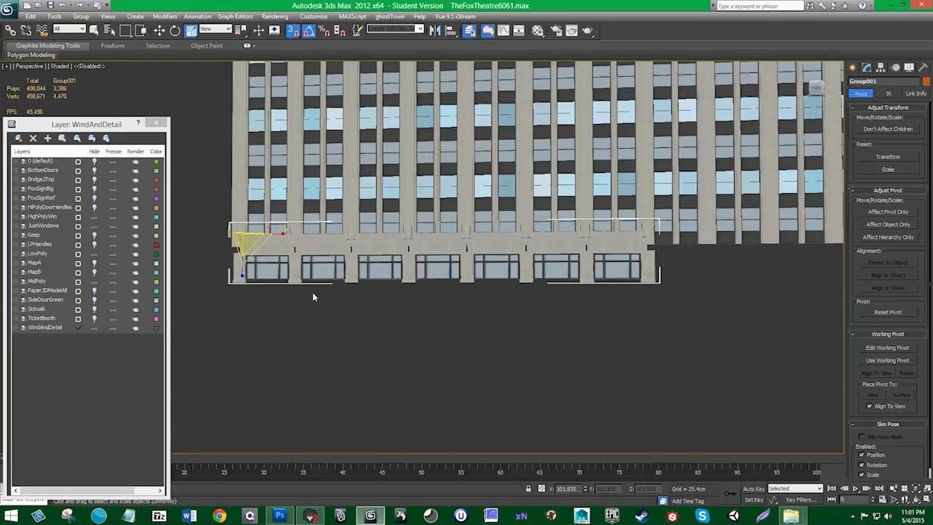
scroll(314, 297, up, 4)
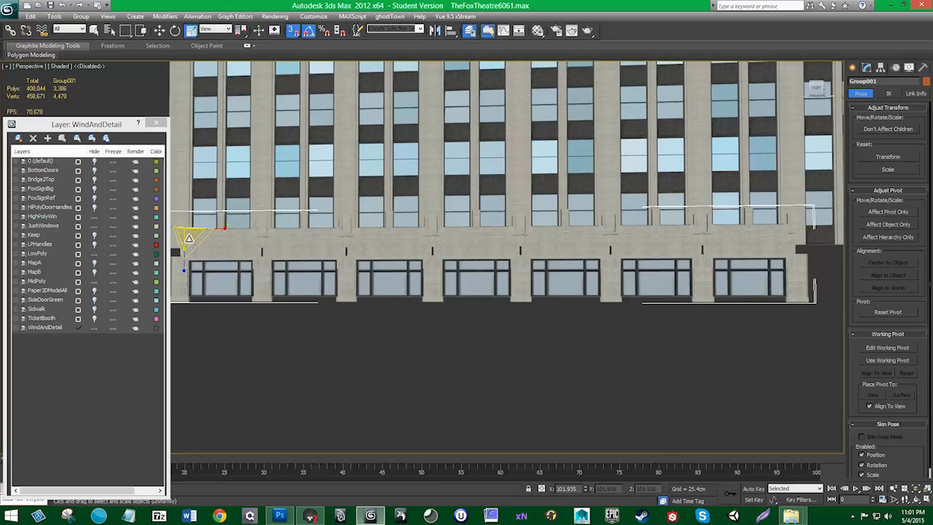
drag(188, 239, 201, 240)
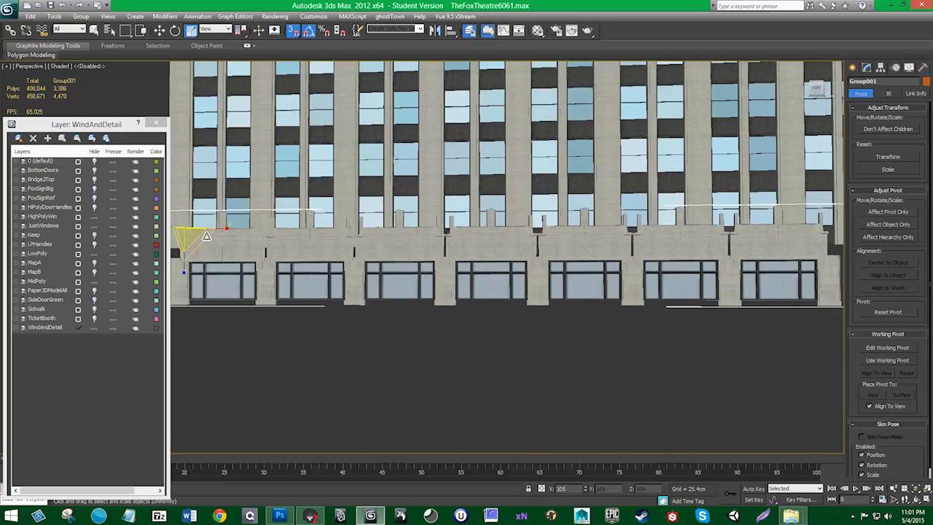
text(100)
key(Return)
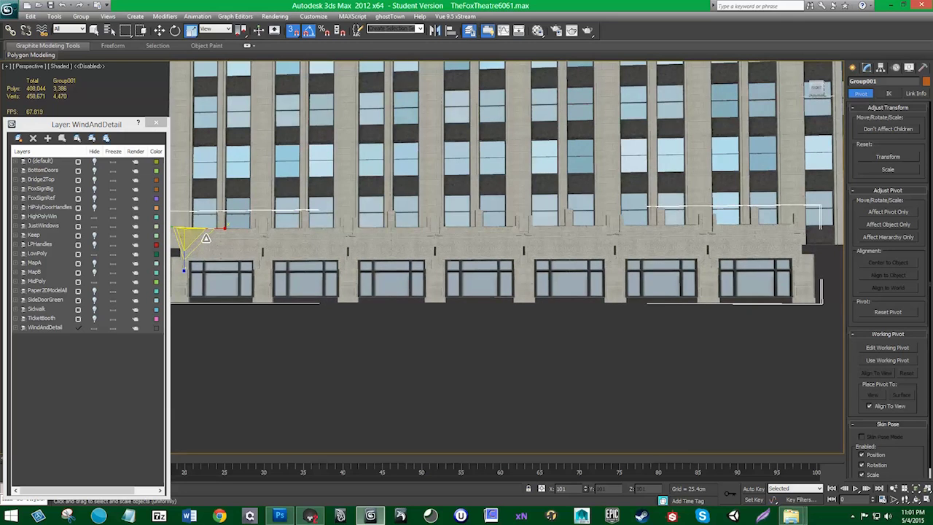
text(96)
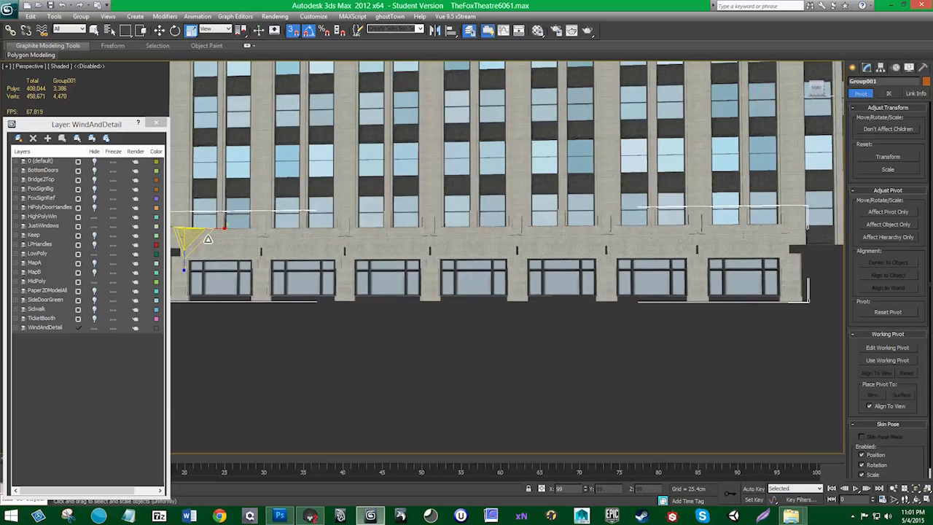
key(Return)
drag(212, 248, 211, 239)
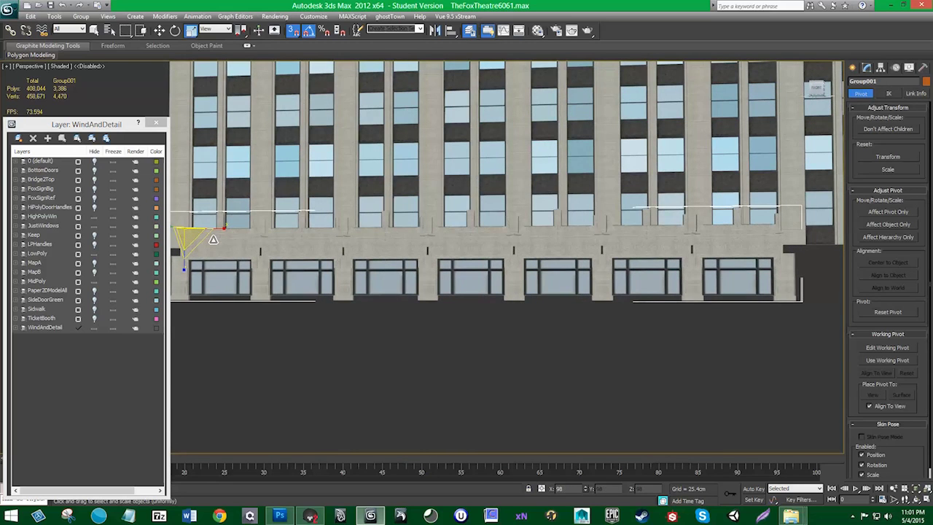
drag(214, 239, 213, 237)
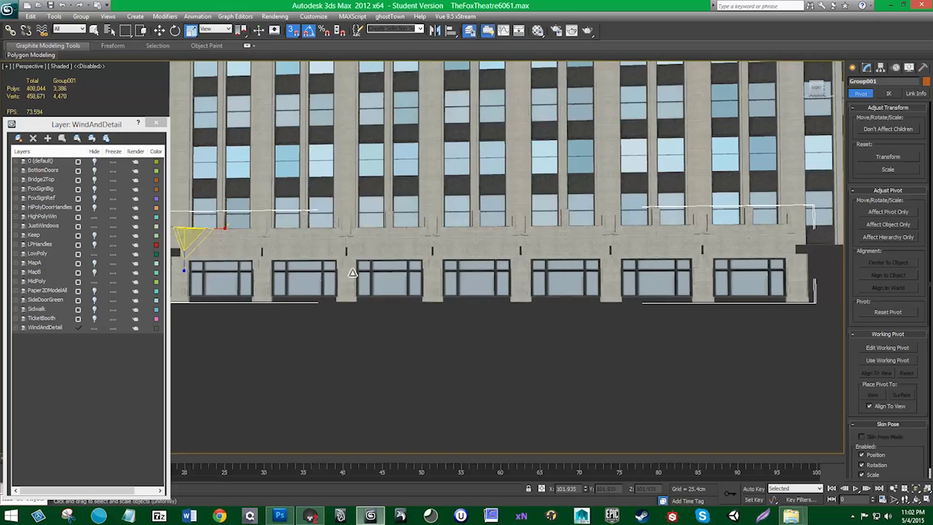
- Scale the ground-floor group down uniformly to about 101% from its corner pivot
middle_drag(302, 275, 367, 278)
scroll(368, 277, up, 6)
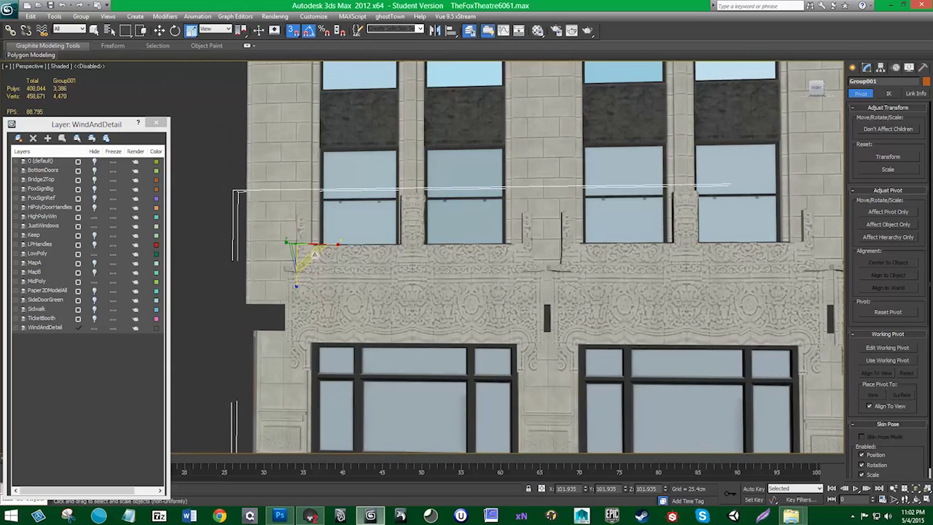
drag(306, 250, 309, 251)
text(99)
key(Return)
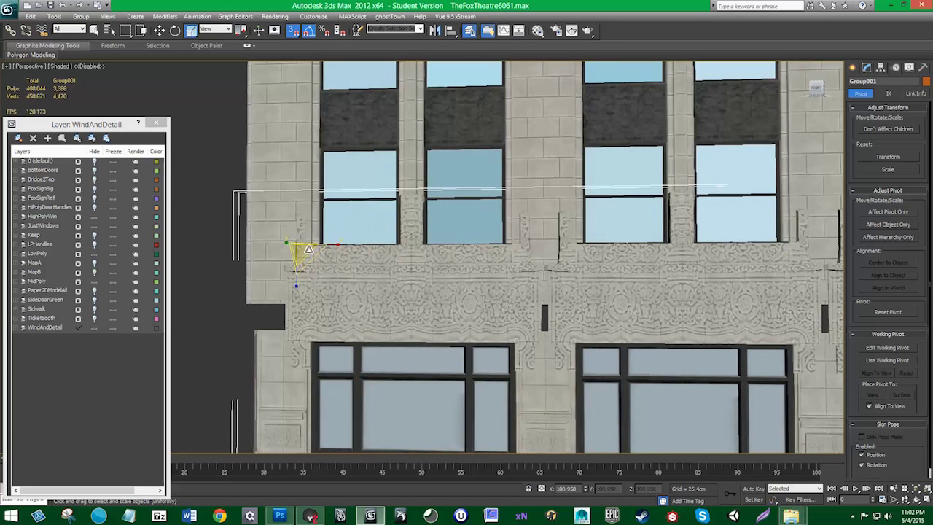
- Stretch the ground-floor group along X to about 101.35% to match the bay spacing of the columns above
scroll(579, 318, down, 4)
middle_drag(751, 306, 599, 293)
scroll(531, 279, down, 3)
middle_drag(333, 297, 322, 296)
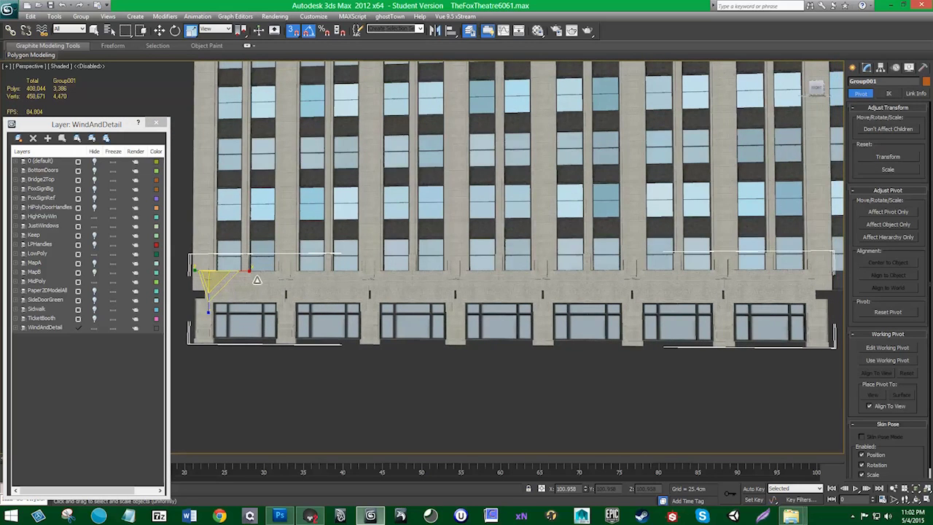
middle_drag(254, 284, 229, 272)
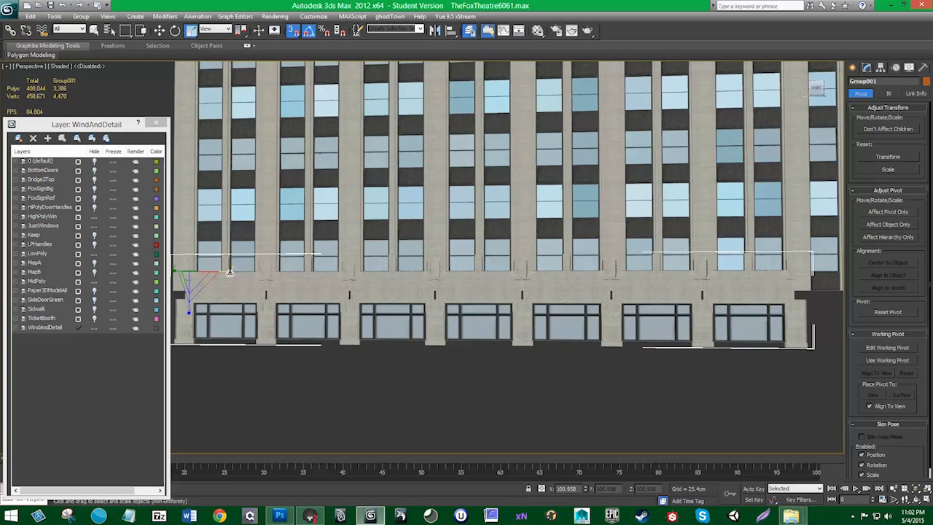
drag(230, 272, 230, 271)
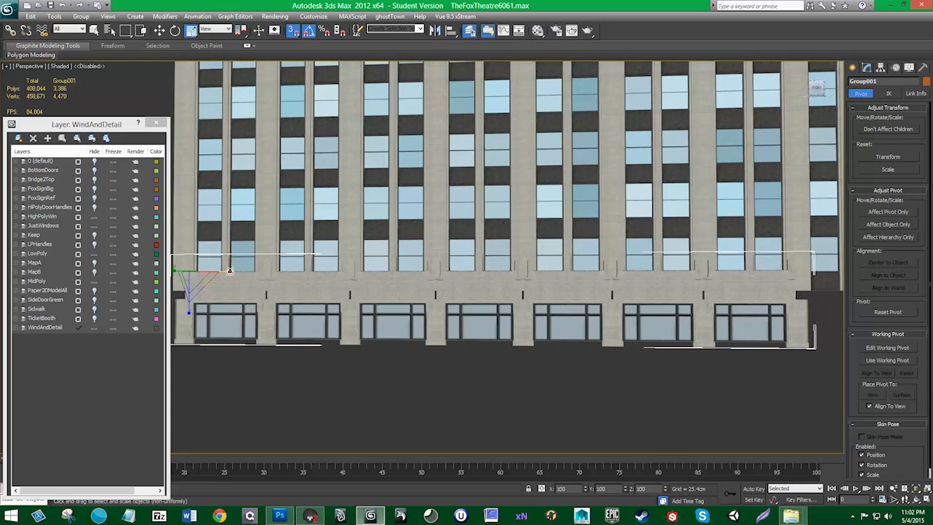
drag(230, 270, 231, 268)
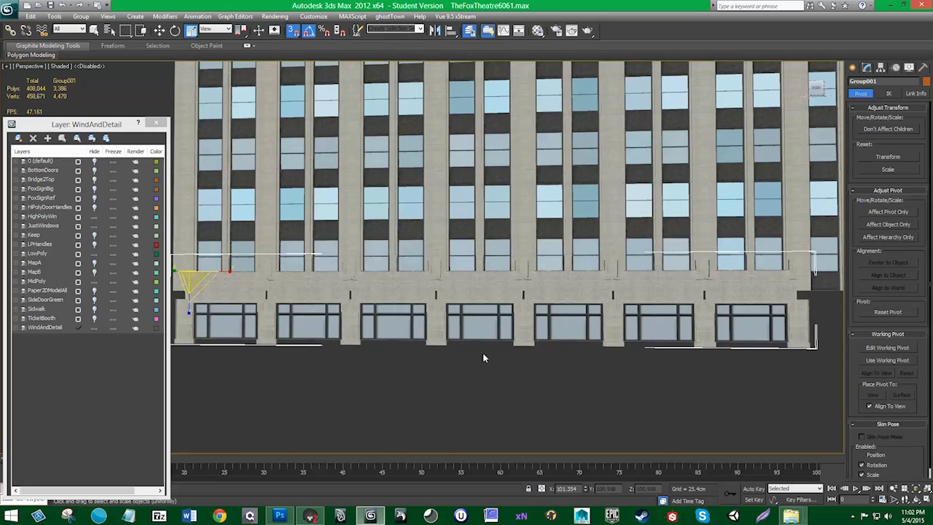
- Check the section's alignment with the columns above and ungroup it into its separate pieces
alt+middle_drag(636, 364, 462, 372)
middle_drag(351, 356, 459, 367)
scroll(454, 353, up, 5)
middle_drag(405, 343, 447, 338)
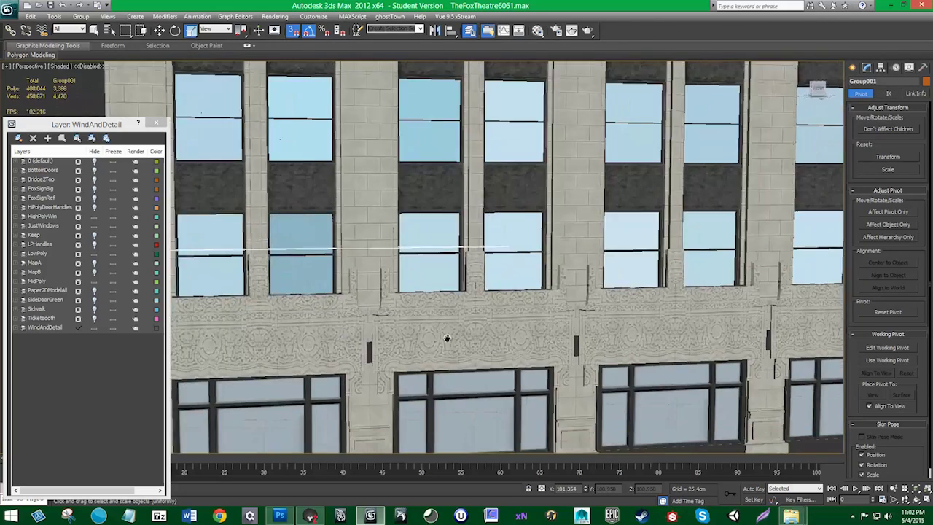
scroll(447, 338, down, 5)
scroll(398, 329, up, 3)
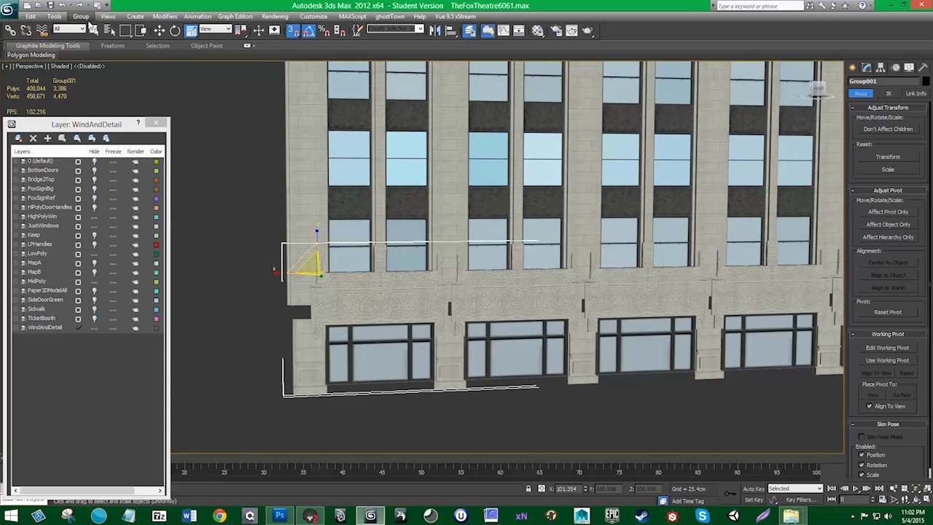
click(81, 16)
click(94, 37)
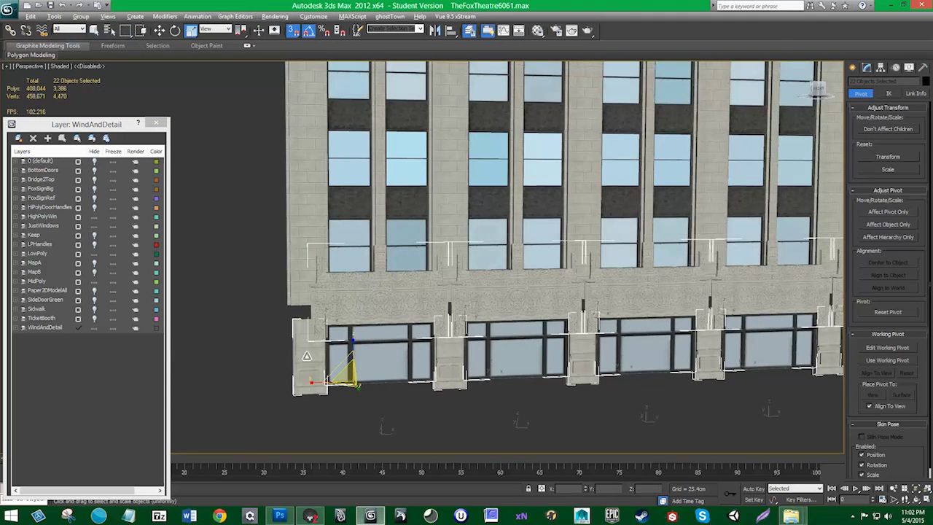
- Select all eight ground-floor pillars between and beside the seven large windows
mouse_move(307, 356)
alt+middle_down()
mouse_move(300, 339)
mouse_move(310, 363)
alt+middle_up()
click(300, 338)
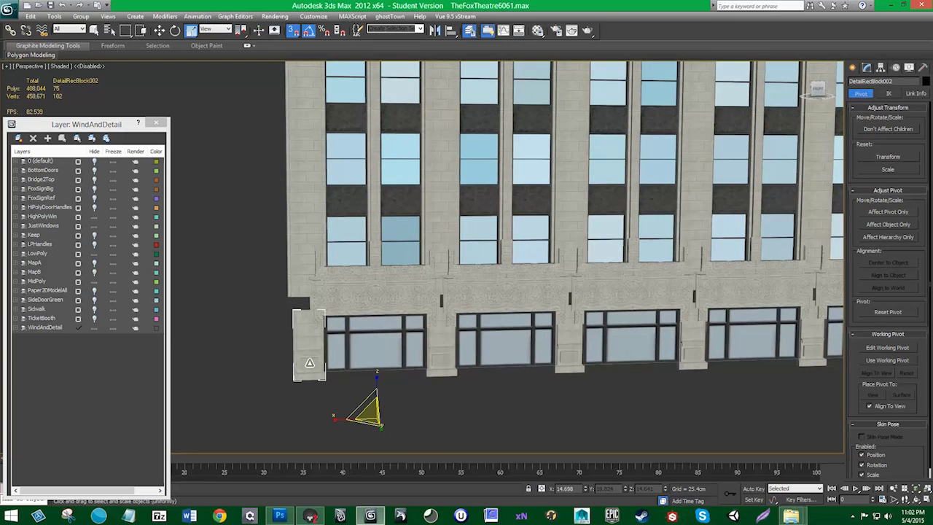
ctrl+click(443, 336)
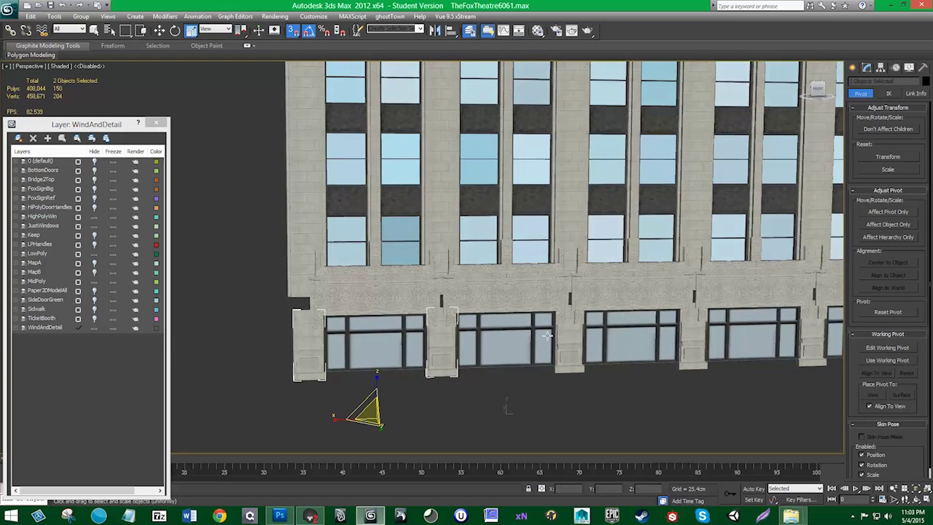
ctrl+click(573, 338)
ctrl+click(694, 332)
middle_drag(703, 335, 438, 316)
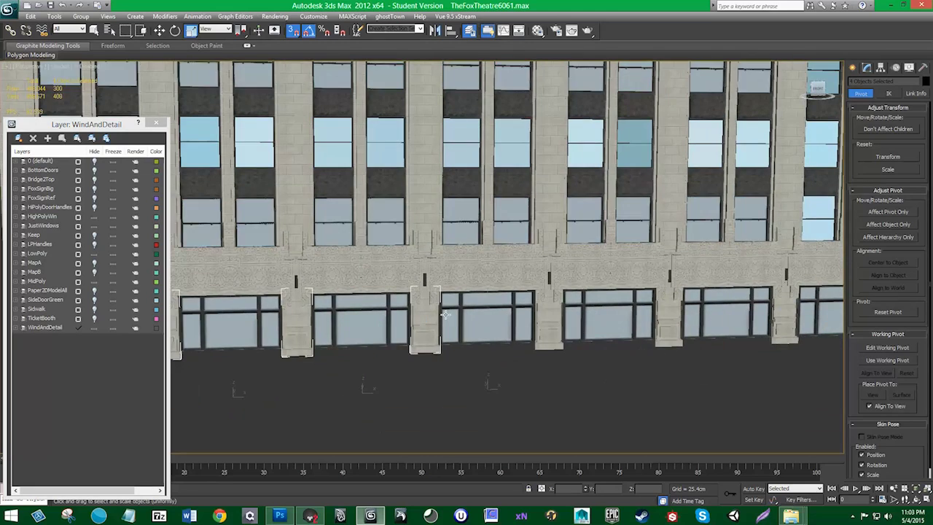
ctrl+click(547, 312)
ctrl+click(671, 321)
middle_drag(703, 333, 457, 352)
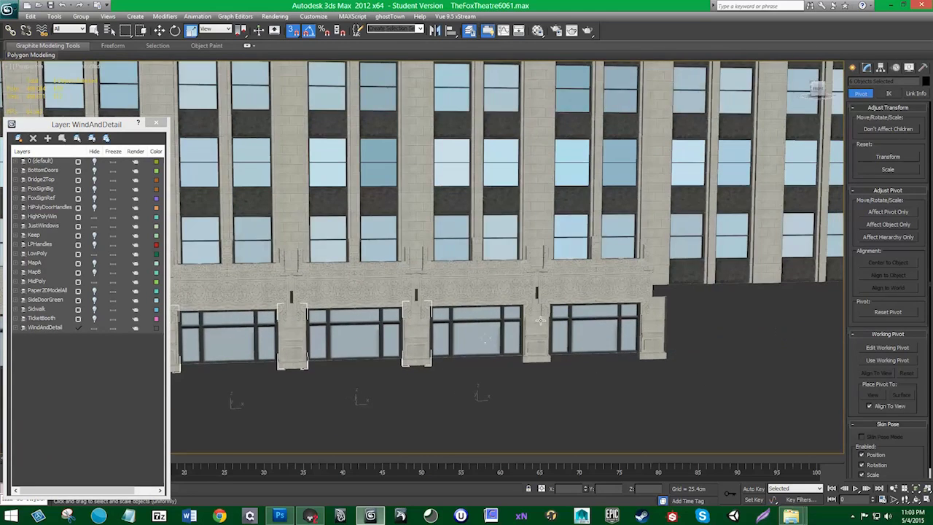
ctrl+click(537, 332)
scroll(537, 292, up, 3)
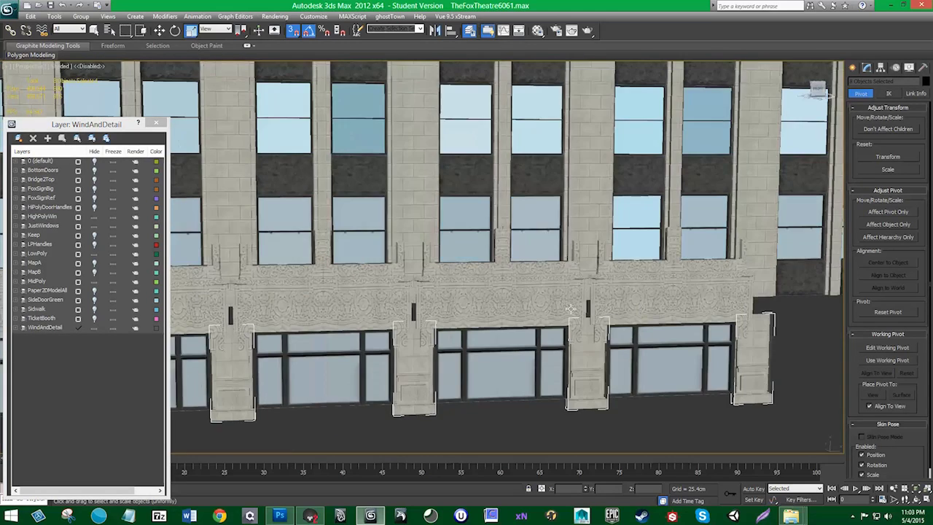
- Apply an Edit Poly modifier to the eight selected pillars and switch to vertex editing
scroll(565, 327, down, 5)
middle_drag(412, 322, 477, 352)
scroll(431, 343, up, 2)
scroll(442, 348, down, 2)
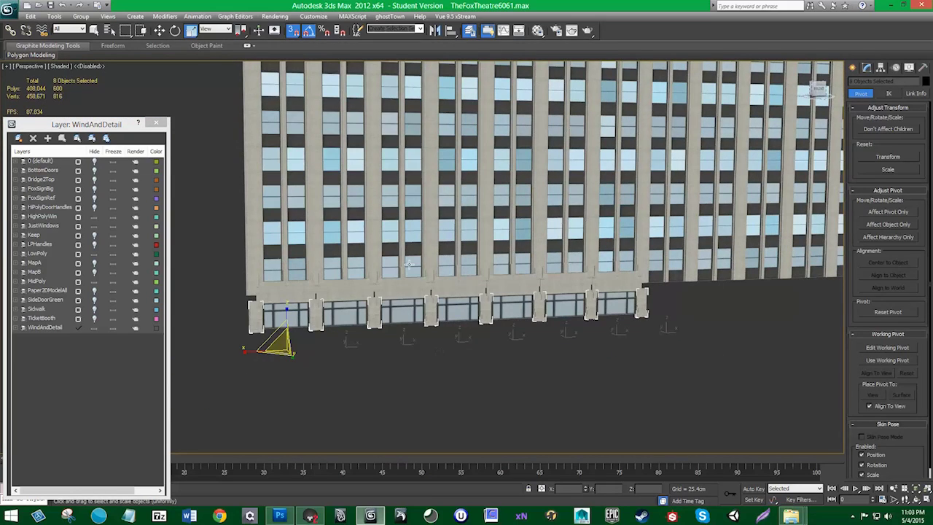
click(867, 67)
click(886, 94)
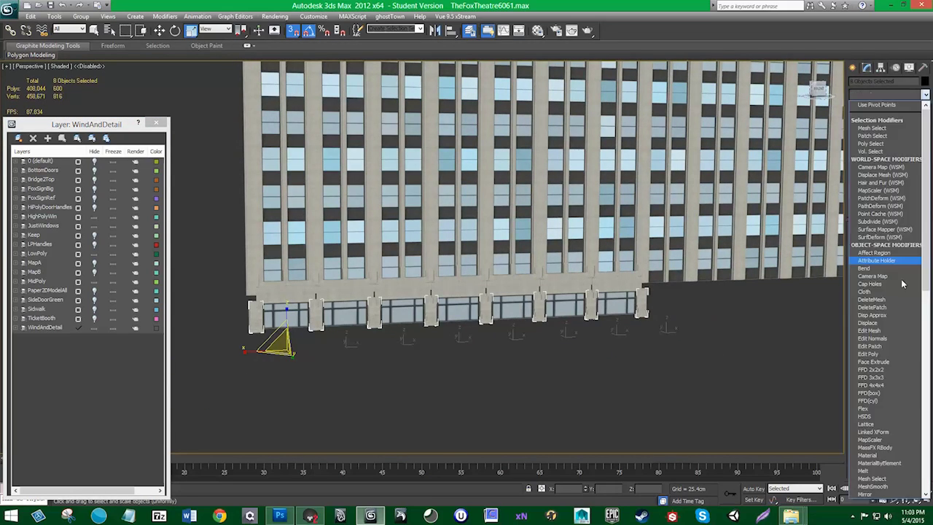
click(869, 354)
click(865, 314)
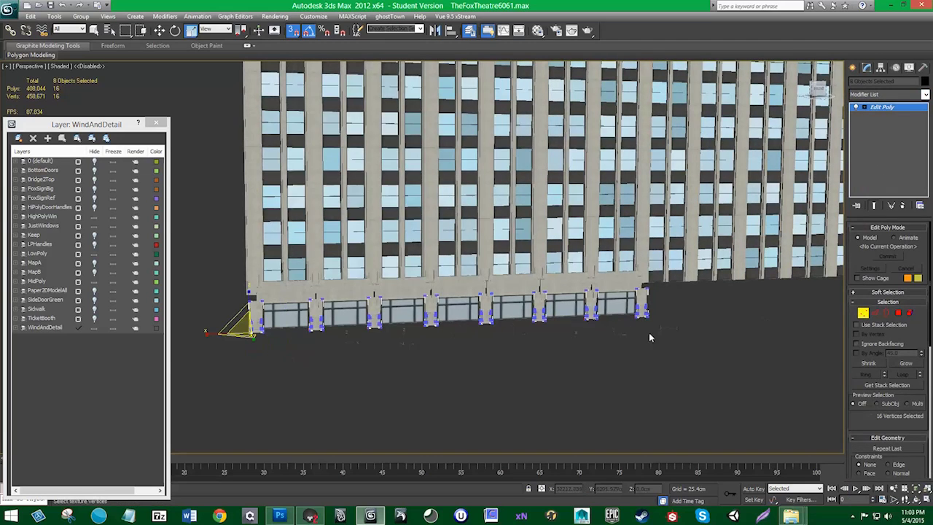
- Raise the top vertices of all eight pillars about 44 cm along Z, without snapping
scroll(668, 305, up, 4)
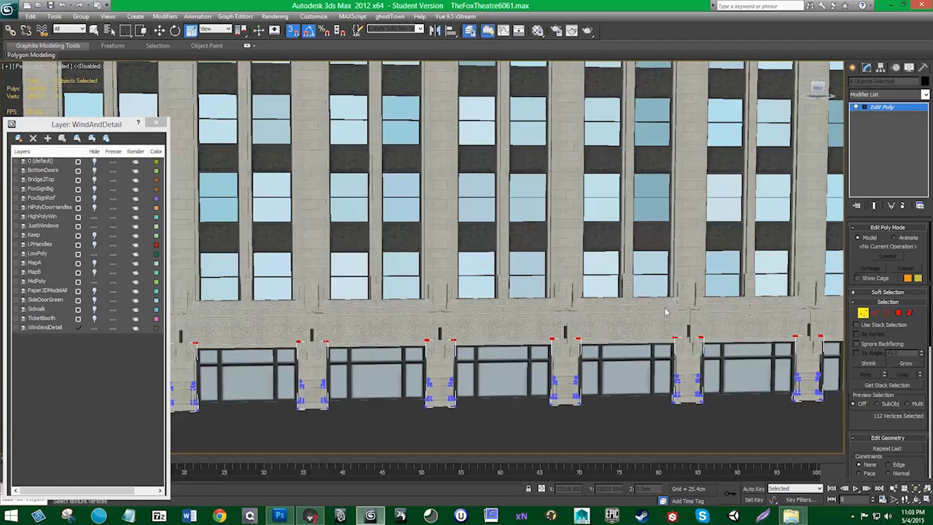
key(w)
middle_drag(409, 309, 424, 308)
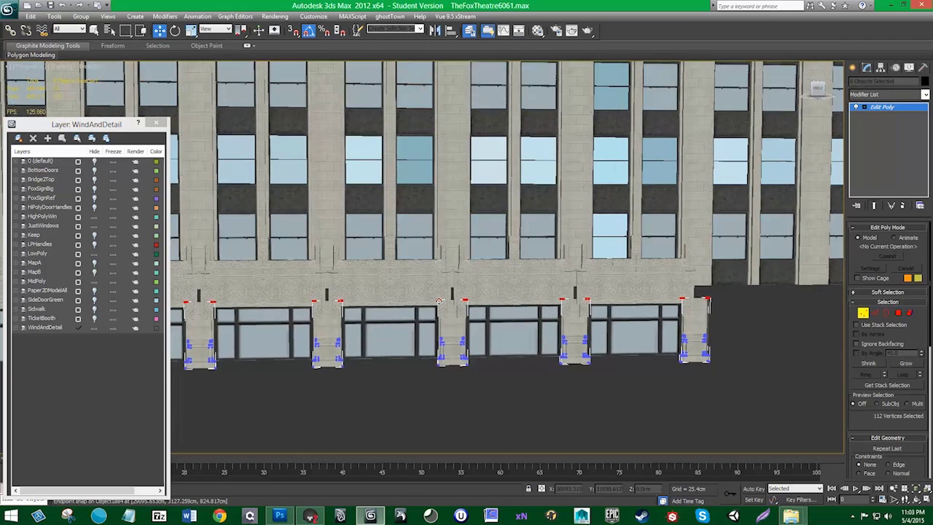
drag(440, 300, 439, 296)
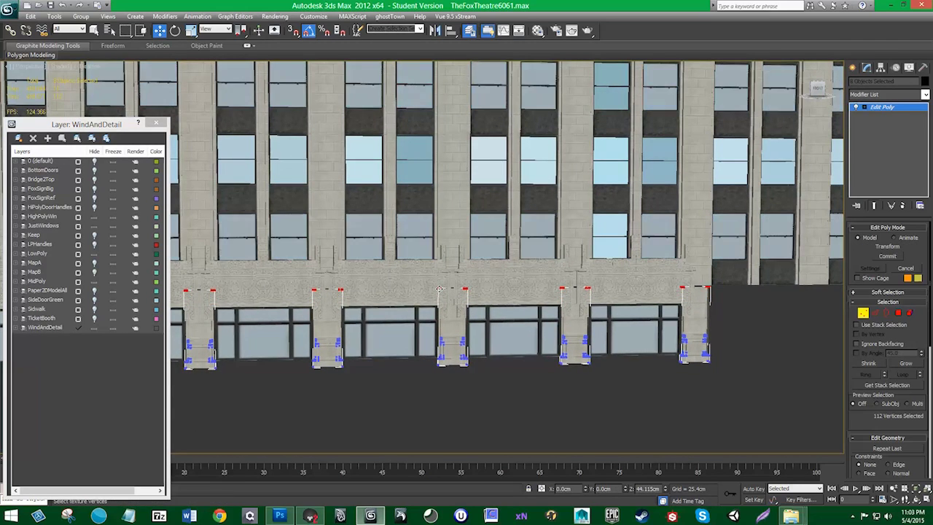
- Raise the top vertices of all eight ground-floor pillars about 3.3 cm more along Z to meet the columns above
scroll(440, 307, up, 2)
scroll(440, 312, up, 4)
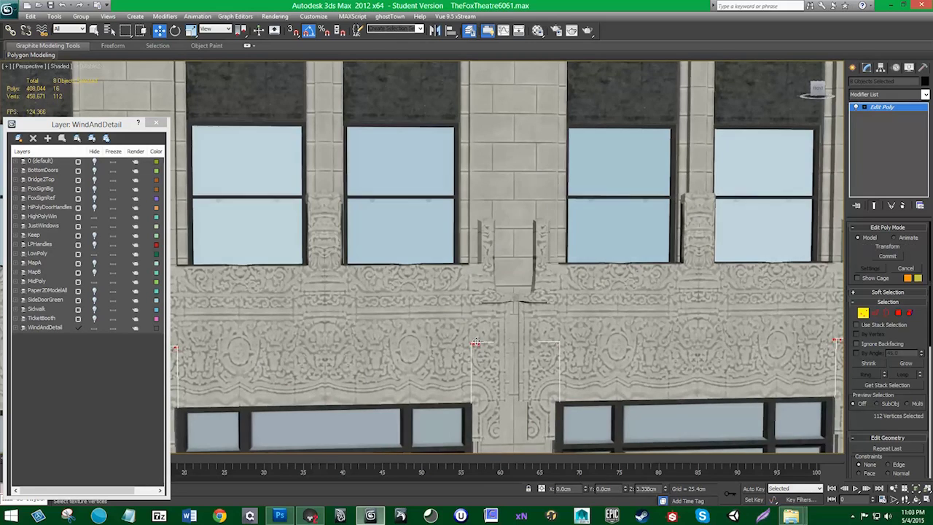
drag(475, 345, 476, 346)
scroll(476, 345, down, 5)
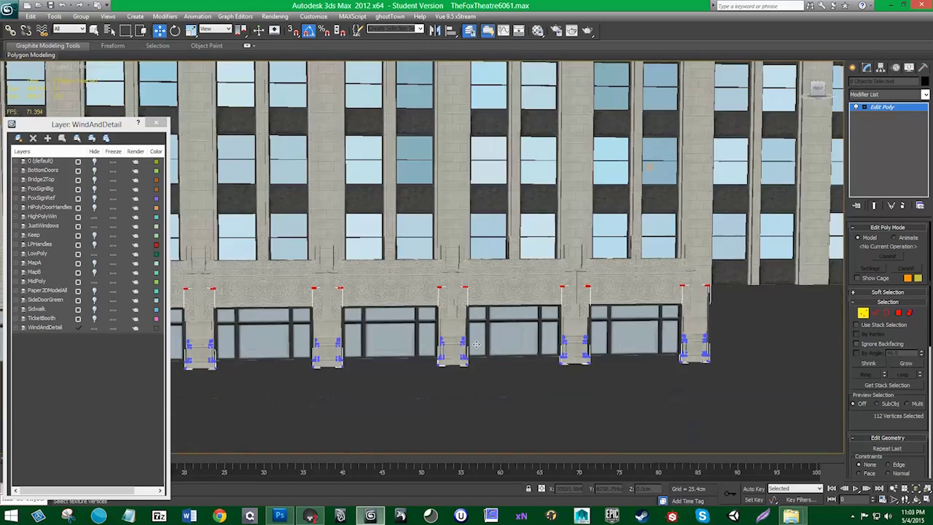
scroll(503, 351, down, 5)
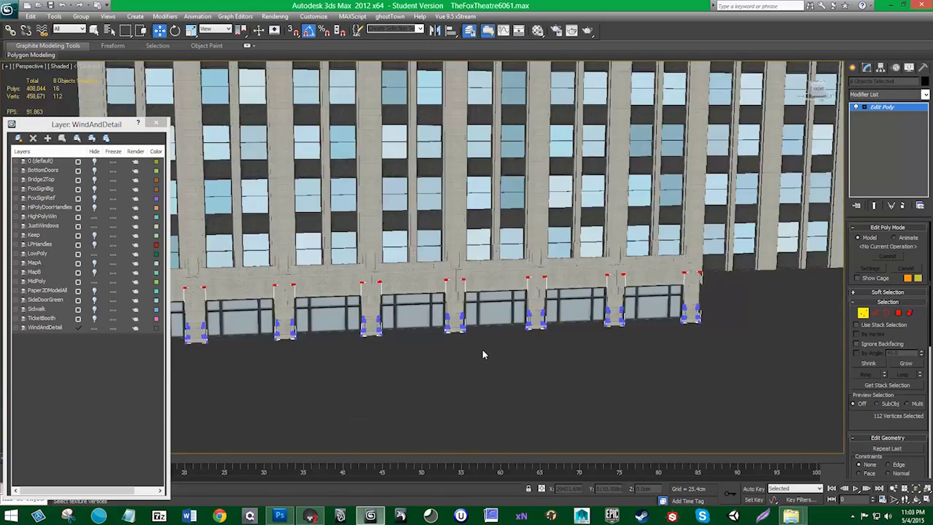
- Move the outer vertices of the leftmost pillar about 18 cm outward along X to the column's edge and finish vertex editing
drag(207, 273, 240, 358)
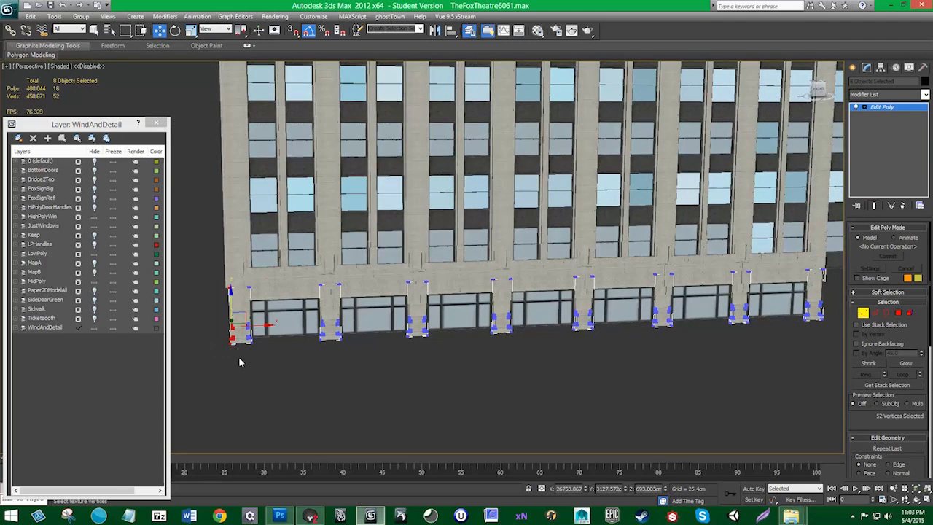
scroll(240, 358, up, 5)
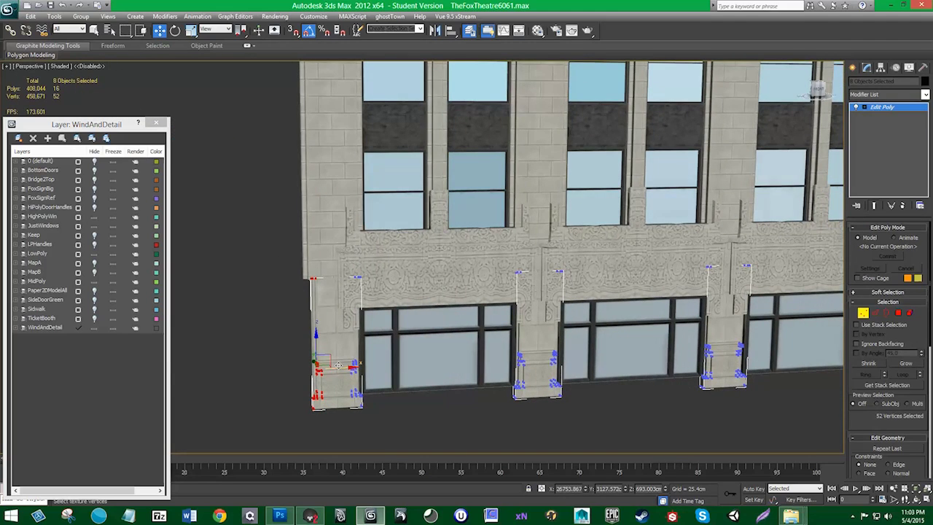
drag(338, 365, 331, 367)
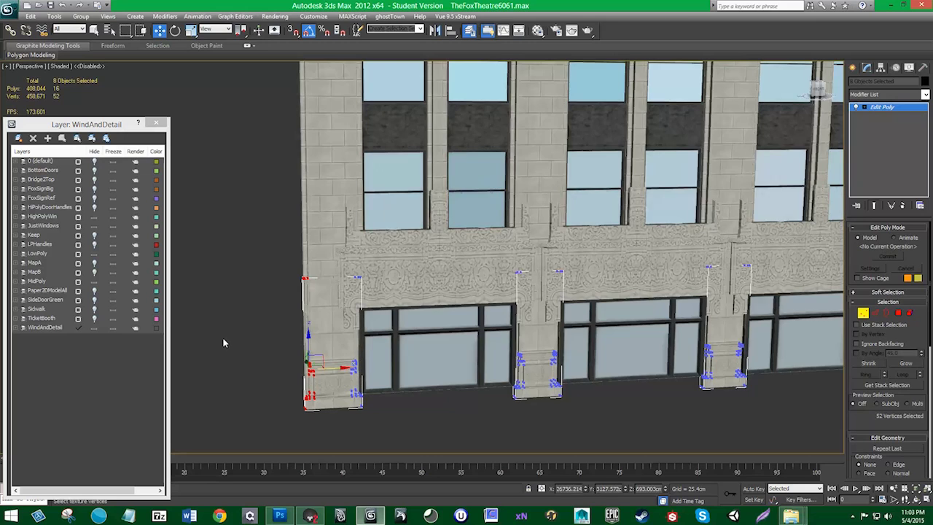
click(264, 339)
click(866, 313)
click(267, 250)
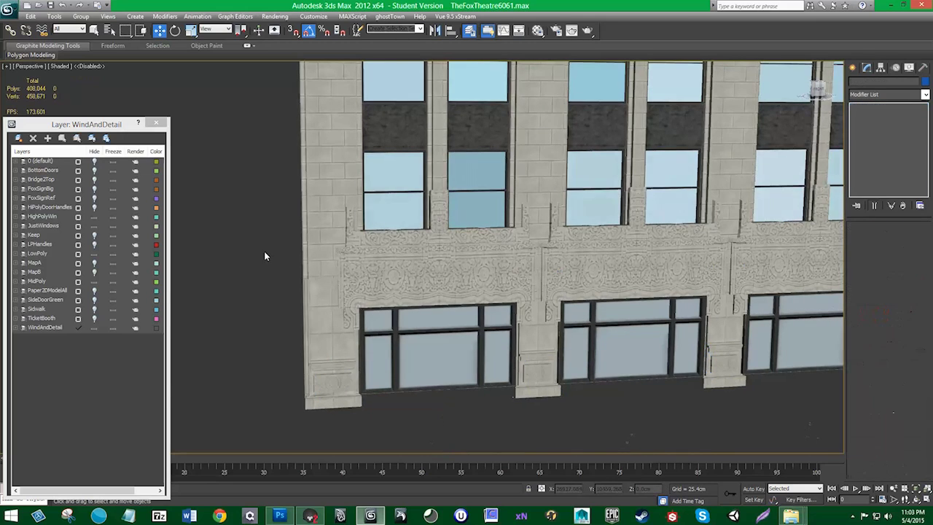
- Select all objects on the WindAndDetail layer and combine them into one group
scroll(765, 283, down, 4)
middle_drag(766, 283, 370, 272)
scroll(370, 273, down, 2)
alt+middle_drag(527, 299, 531, 348)
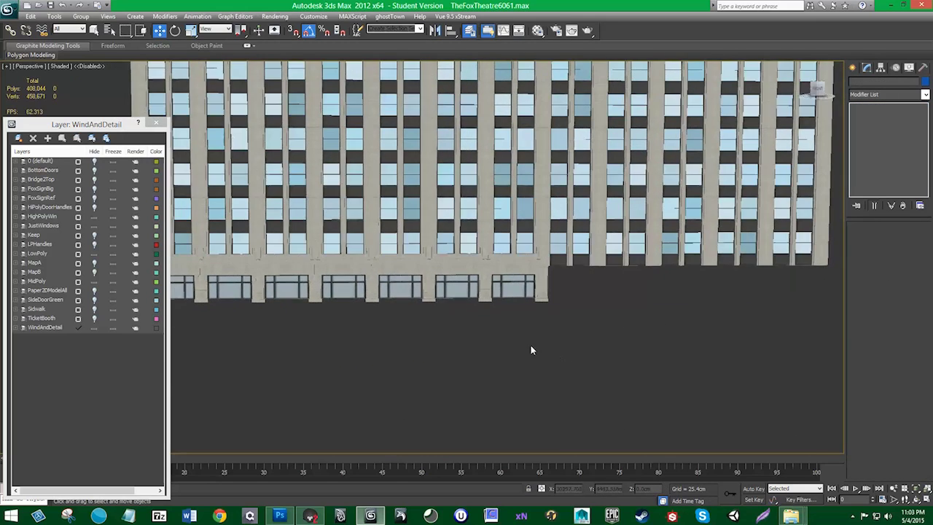
right_click(65, 330)
click(83, 428)
scroll(394, 381, down, 5)
scroll(387, 375, up, 4)
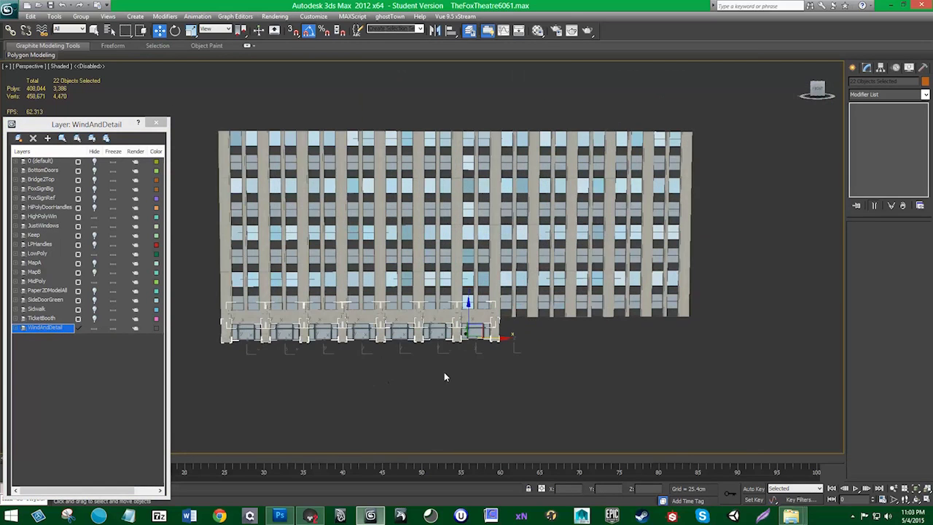
click(80, 16)
click(94, 27)
click(475, 272)
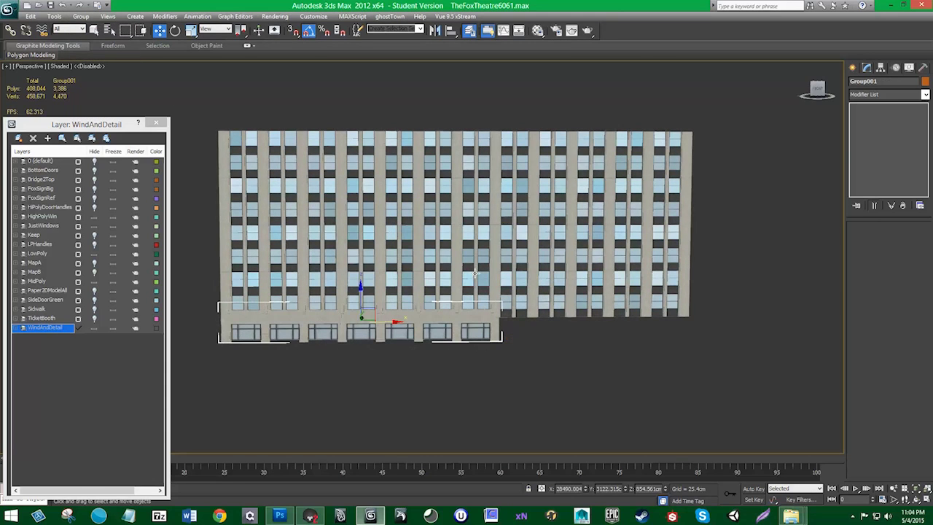
- Clone the ground-floor group and mirror the copy
key(ctrl+v)
click(439, 294)
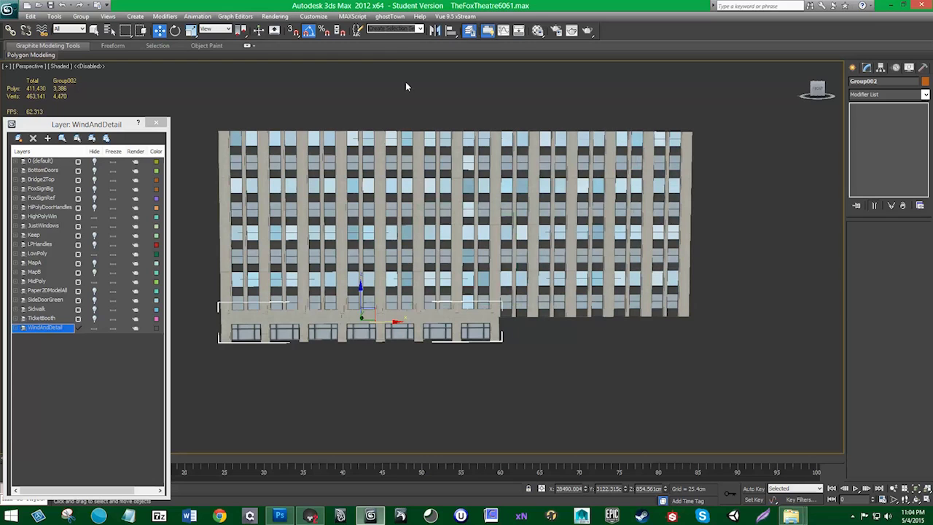
click(435, 30)
click(446, 330)
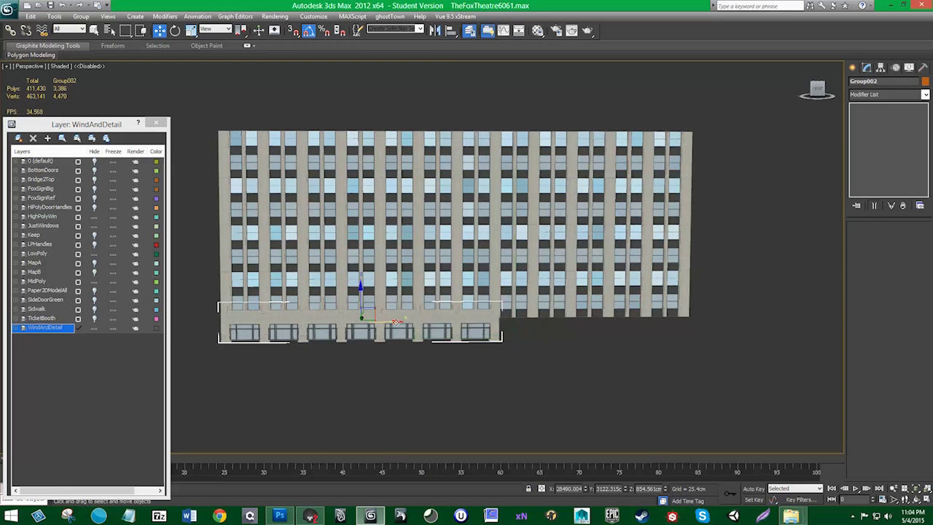
- Move the mirrored group about 2450 cm along X so its end pillar lines up with the building's right corner column
drag(522, 315, 587, 315)
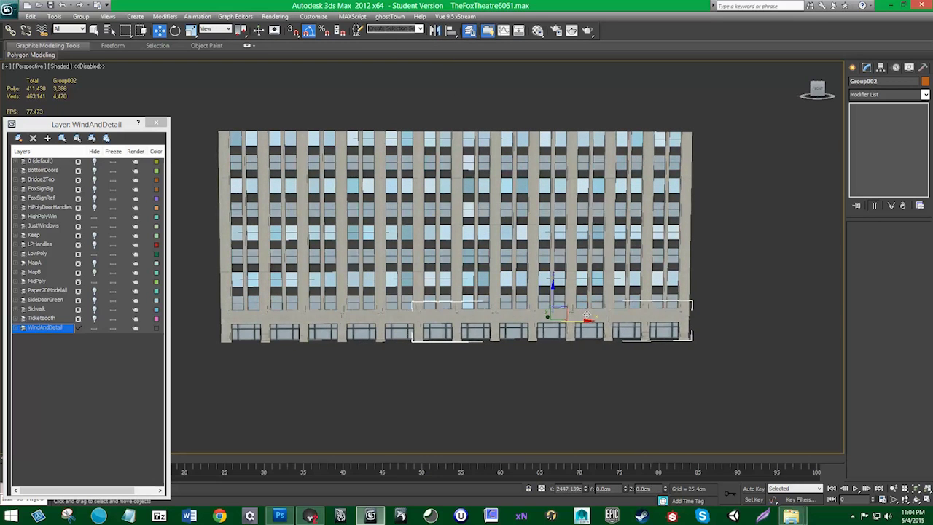
scroll(531, 320, up, 8)
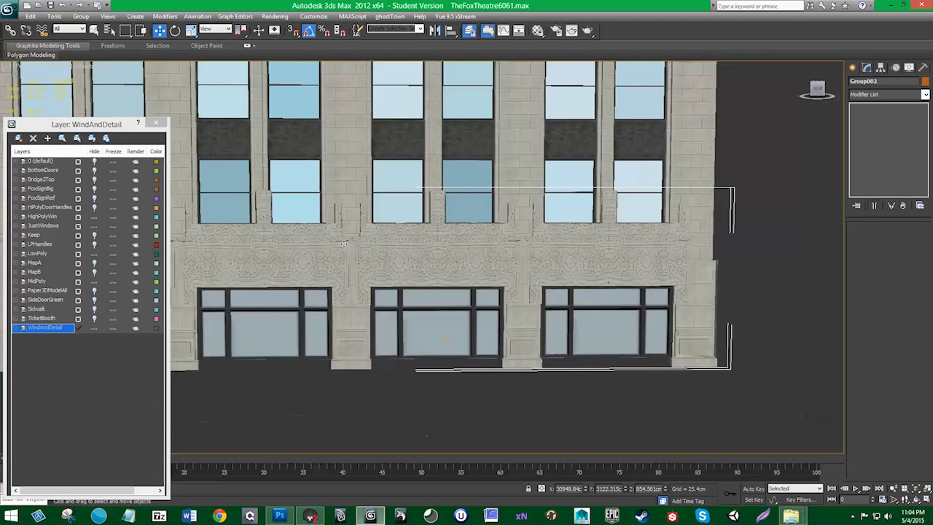
scroll(531, 320, down, 4)
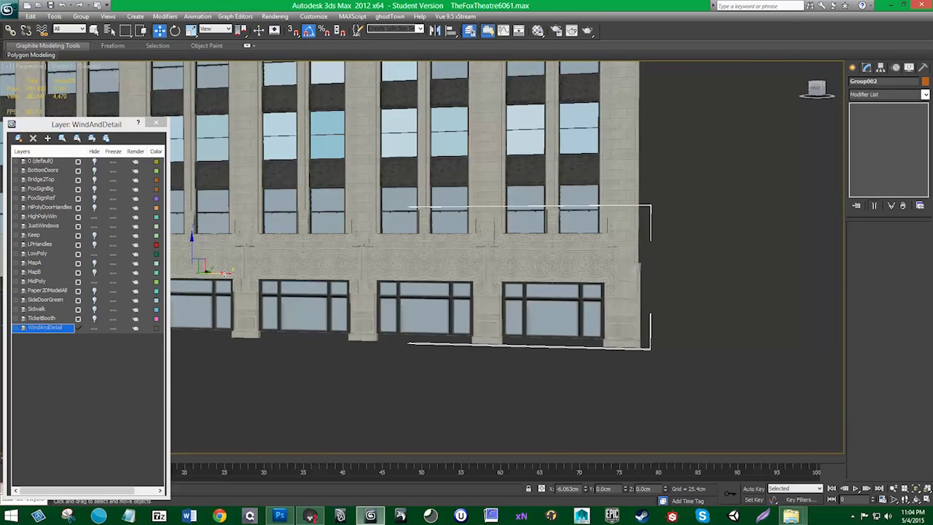
drag(224, 272, 223, 271)
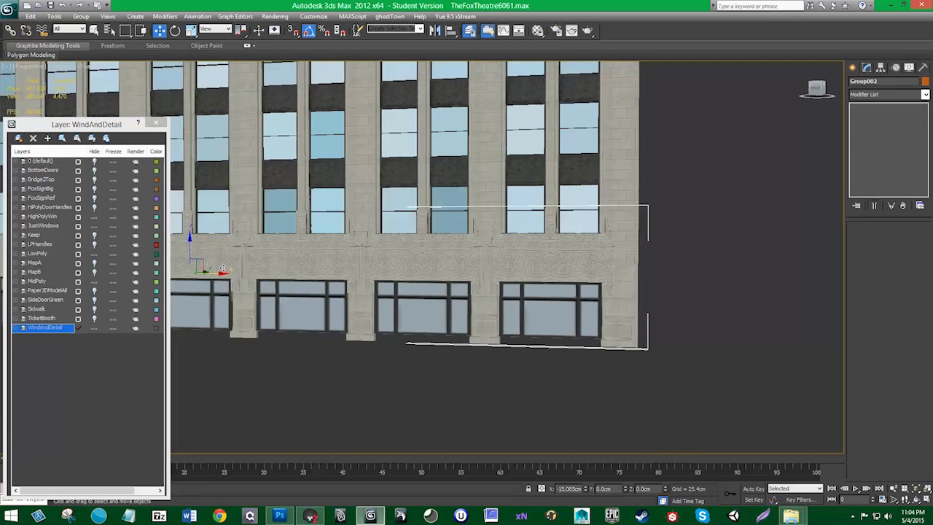
scroll(575, 284, up, 8)
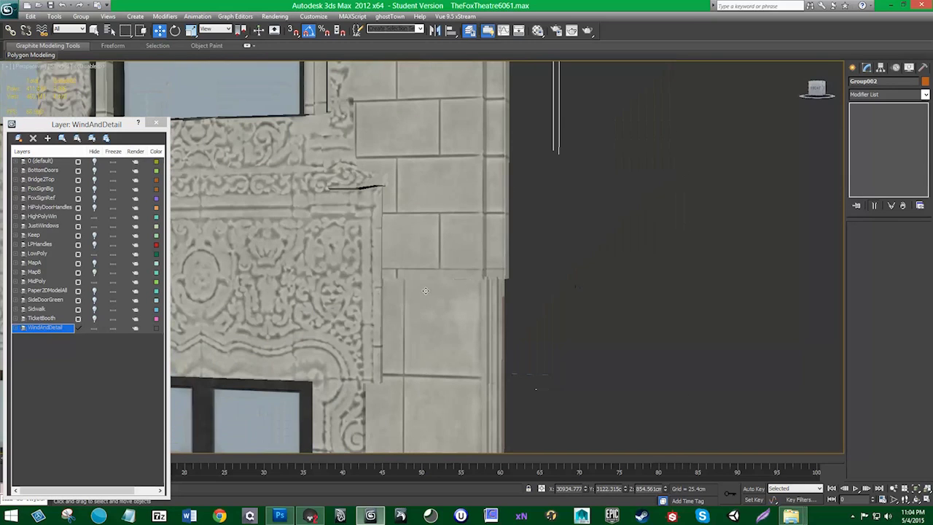
drag(428, 291, 428, 291)
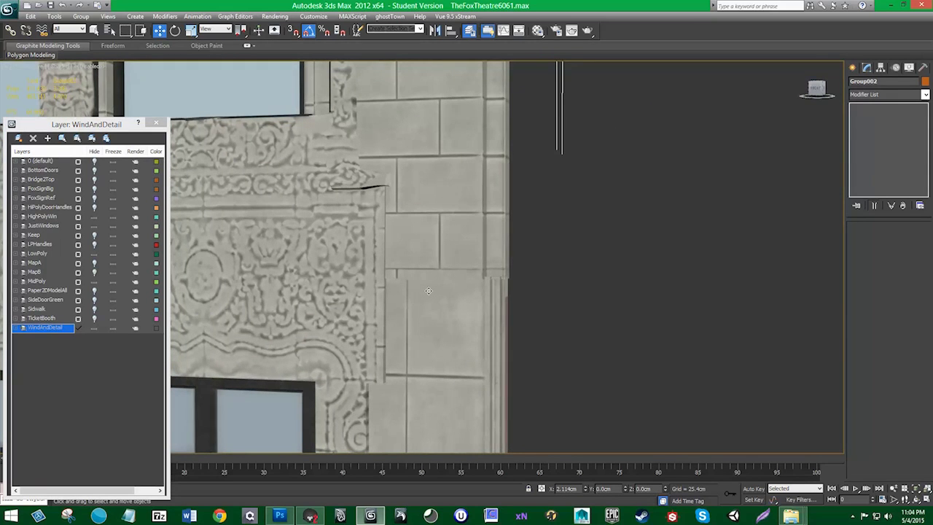
scroll(428, 291, down, 8)
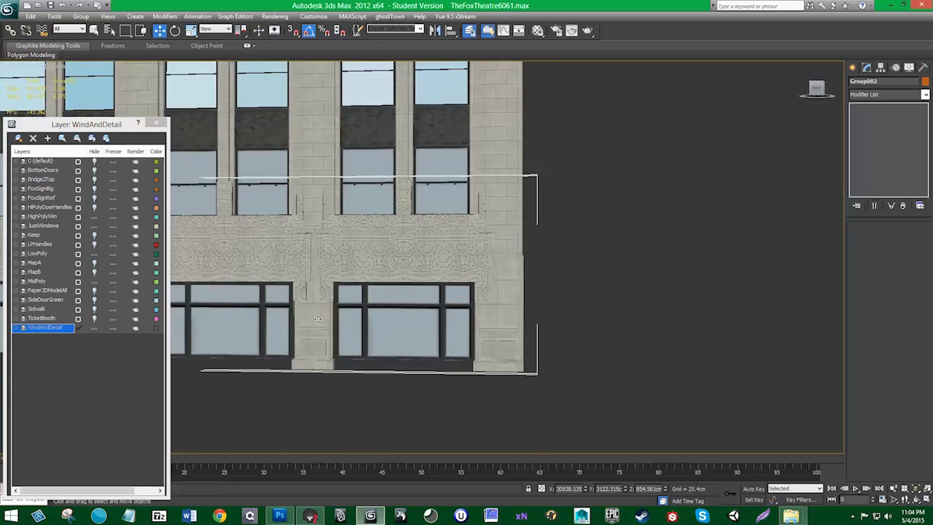
- Ungroup the mirrored ground-floor copy and put its separate pieces on a new layer
scroll(318, 319, down, 5)
middle_drag(318, 318, 507, 325)
middle_drag(252, 350, 432, 345)
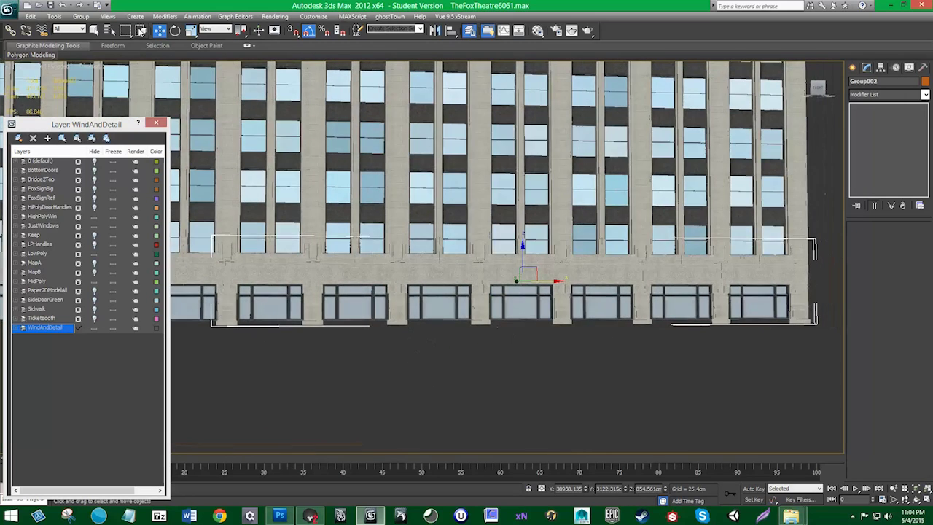
click(81, 18)
click(94, 41)
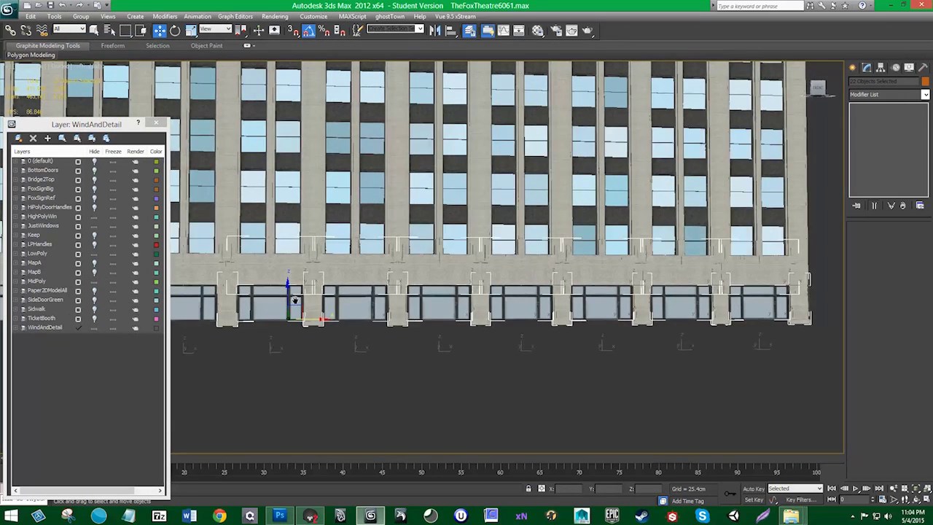
middle_drag(234, 263, 252, 261)
click(18, 138)
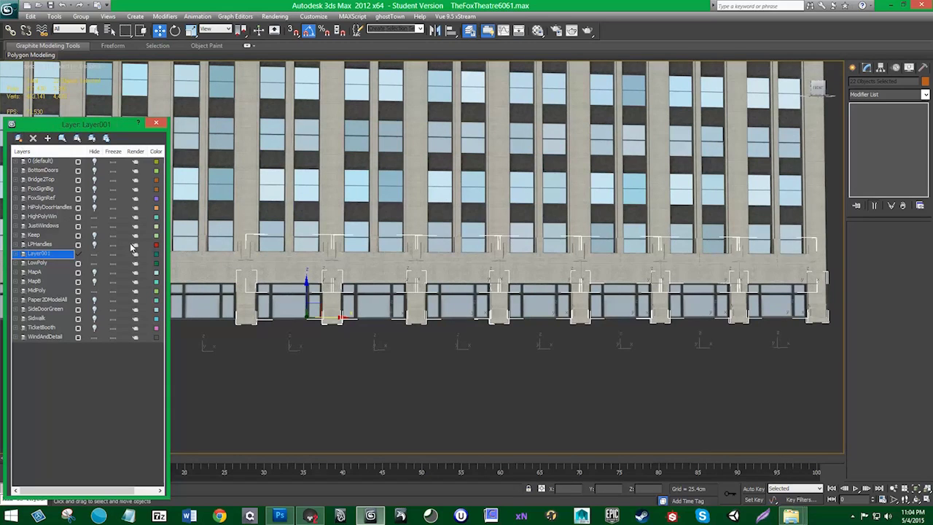
- Hide the WindAndDetail layer and leave the mirrored copy's new layer visible, so only its ground-floor pieces show
click(95, 254)
click(95, 254)
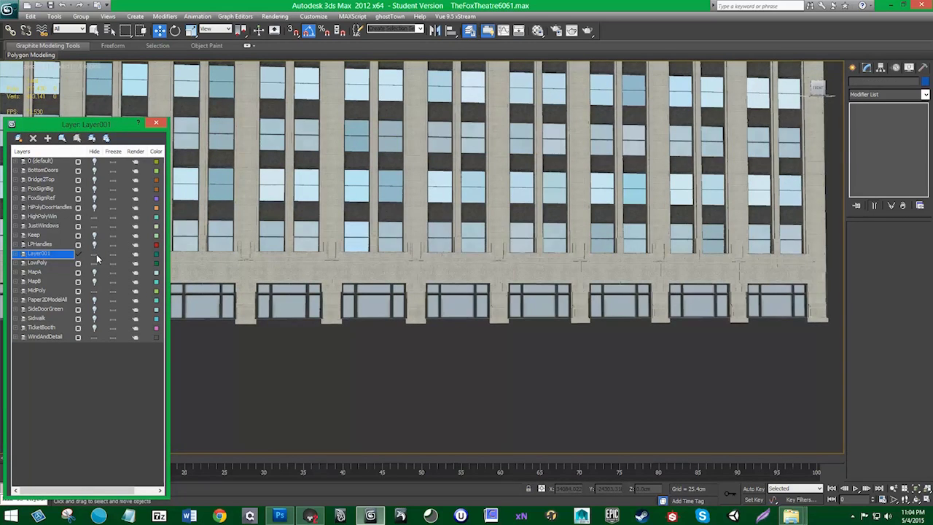
click(97, 255)
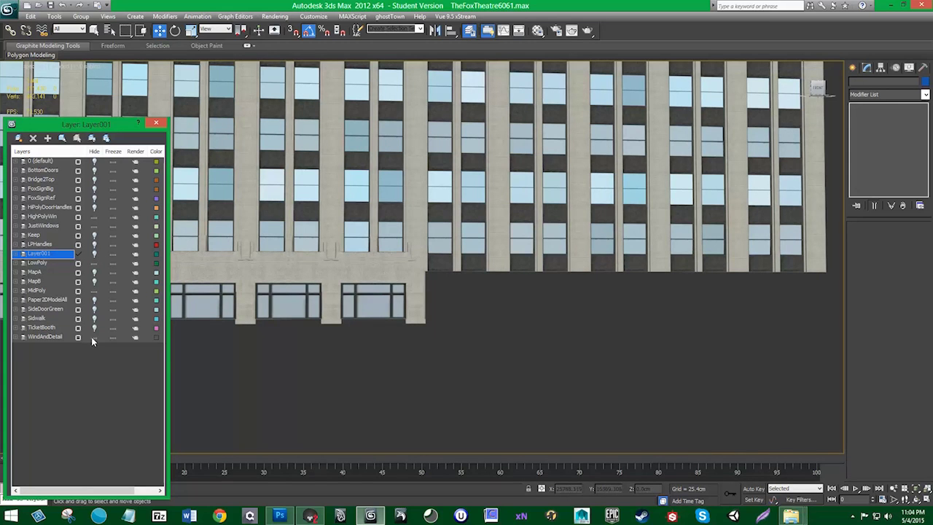
click(420, 216)
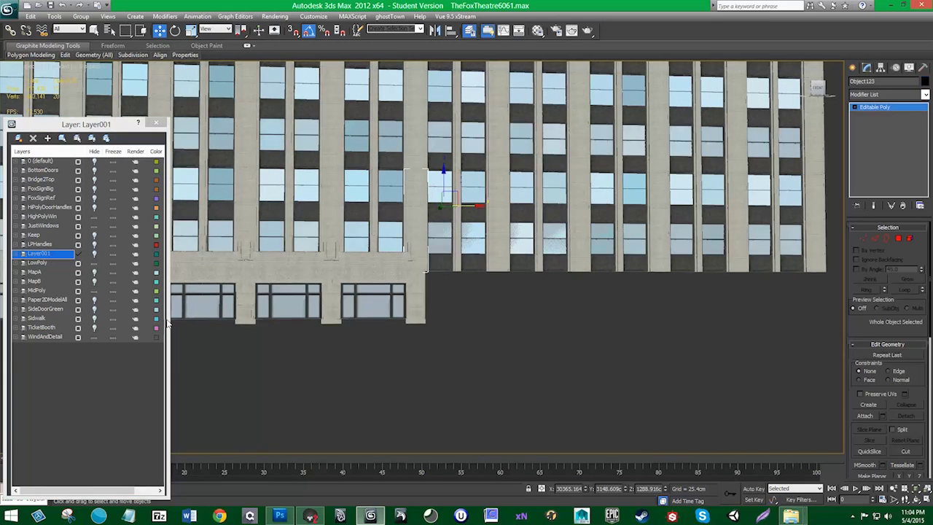
click(94, 338)
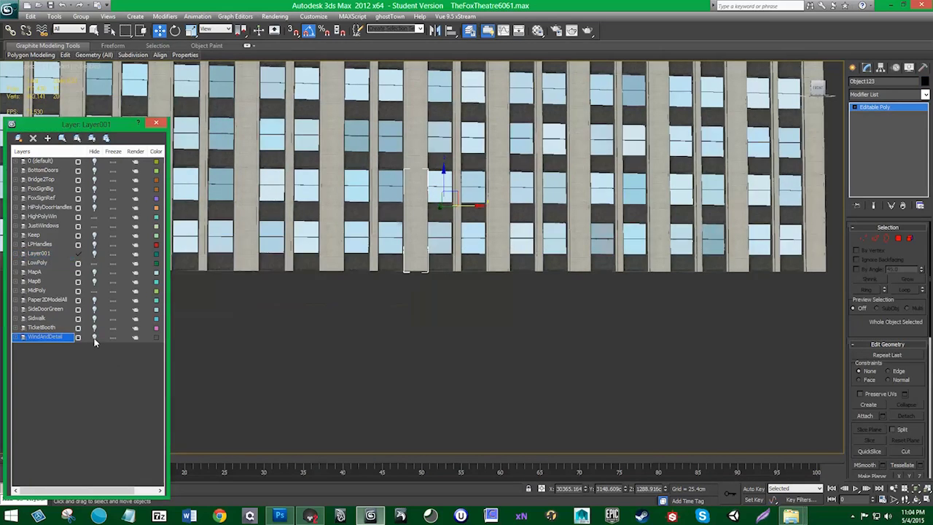
click(94, 253)
- Delete the ornament panels, windows and pillars of the mirrored copy's two leftmost bays that overlap the original section
click(388, 272)
key(Delete)
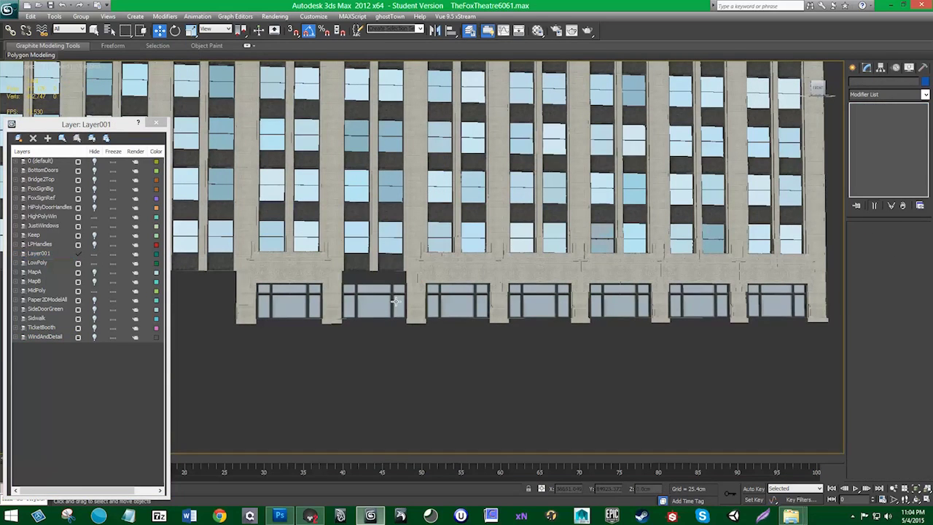
click(370, 290)
key(Delete)
click(290, 276)
key(Delete)
click(331, 296)
key(Delete)
click(317, 315)
key(Delete)
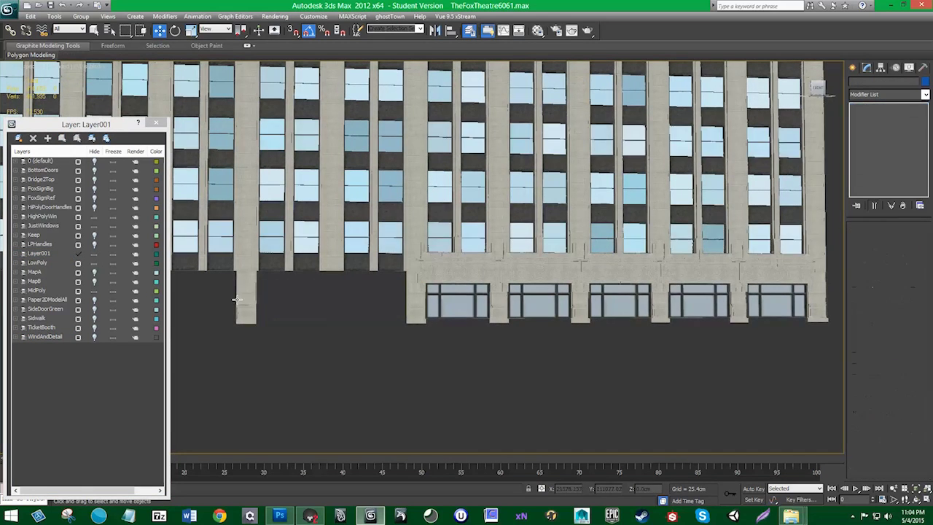
click(241, 300)
key(Delete)
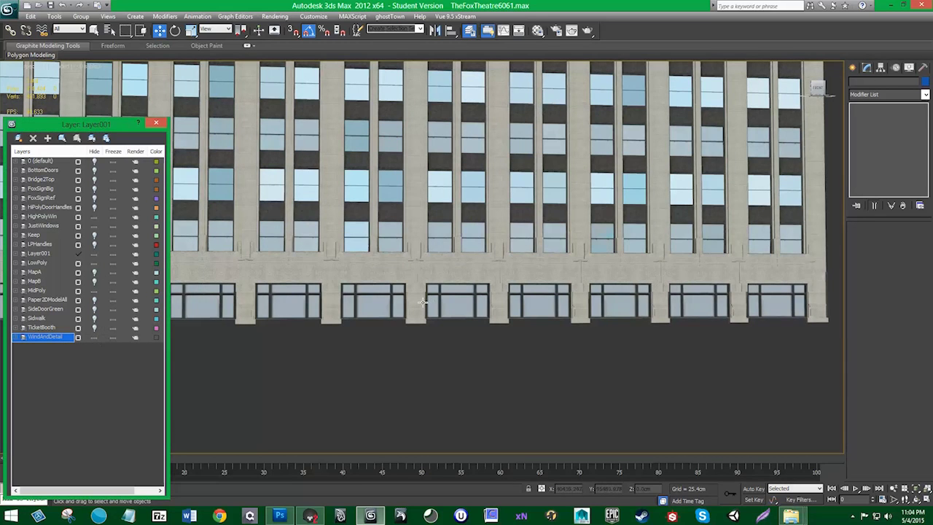
- Delete the mirrored copy's remaining left-end pillar, which duplicates the original section's end pillar
click(422, 302)
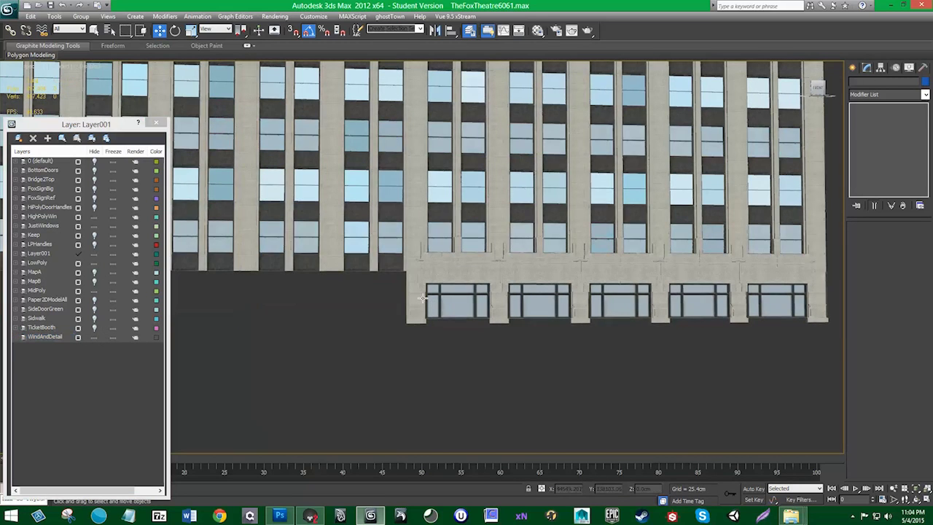
click(94, 337)
click(410, 308)
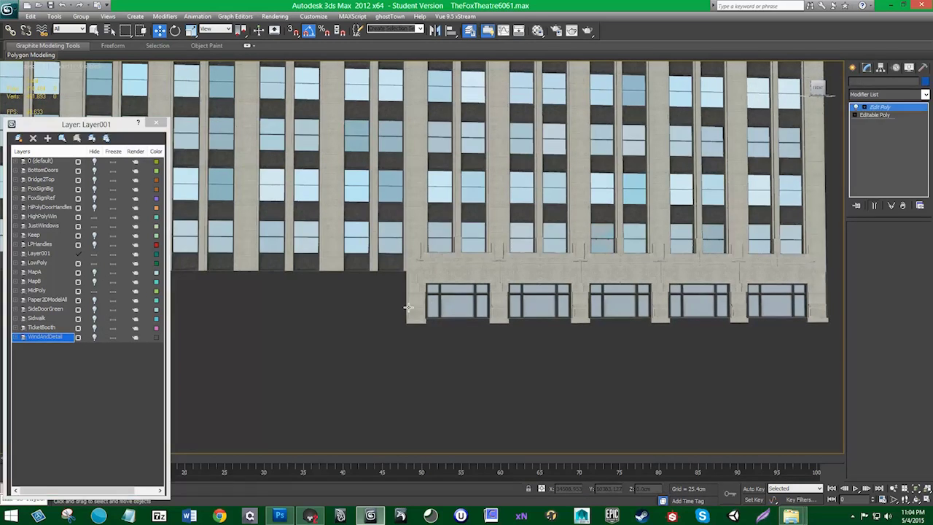
key(Delete)
- Make WindAndDetail the current layer and unhide it
click(79, 337)
click(93, 337)
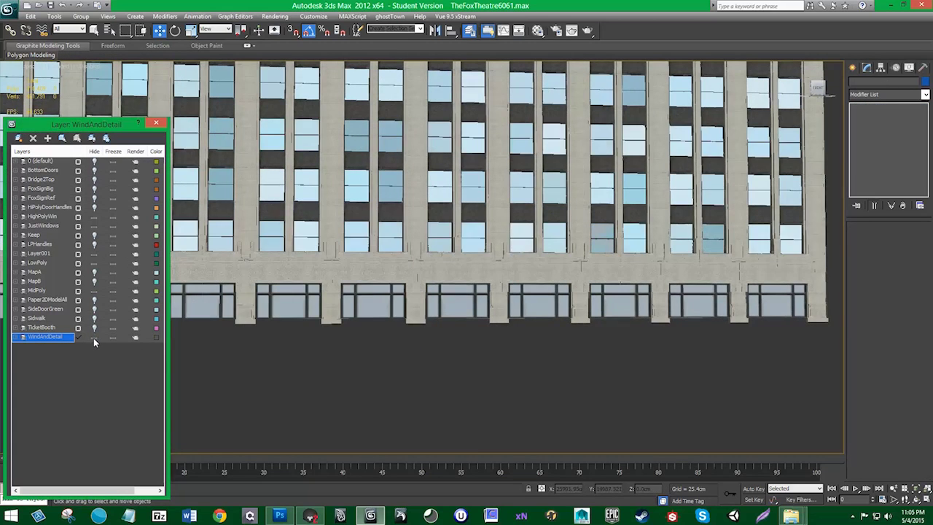
click(438, 359)
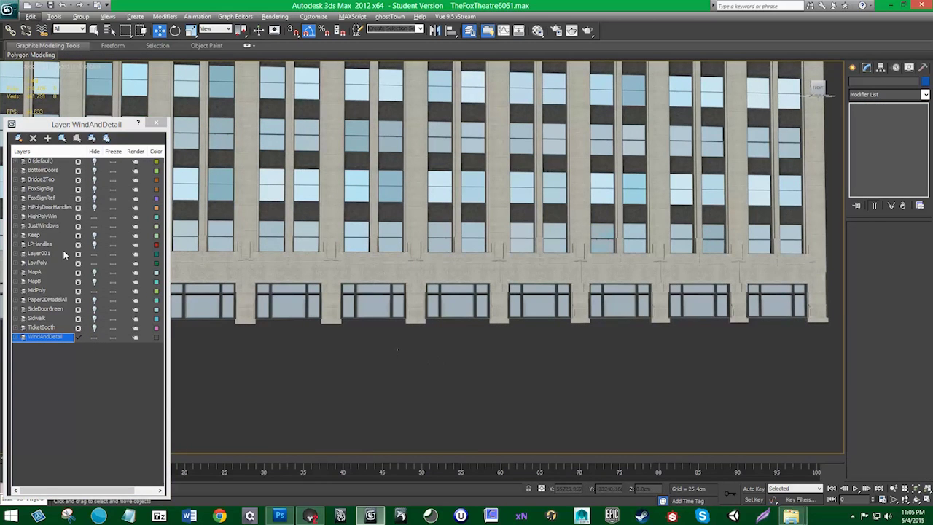
- Select all objects on Layer001 and add them to the WindAndDetail layer
double_click(49, 262)
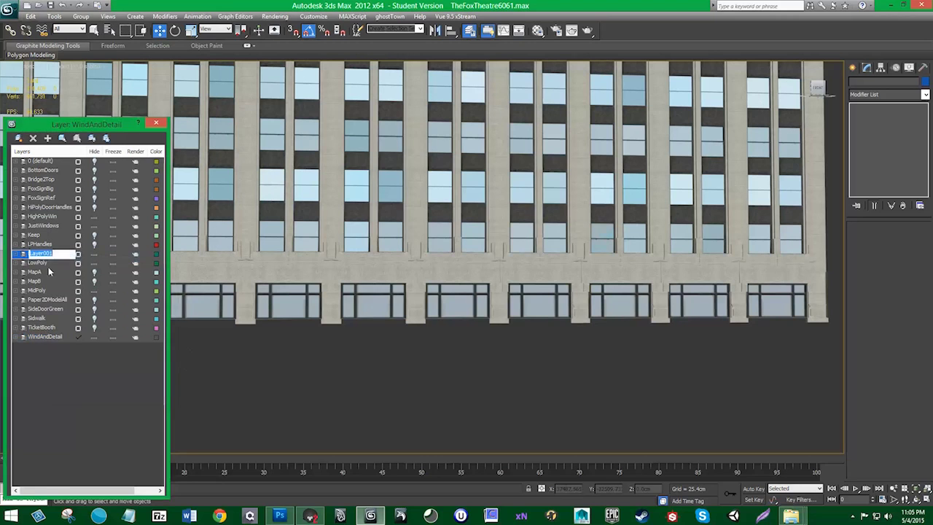
click(541, 360)
right_click(40, 254)
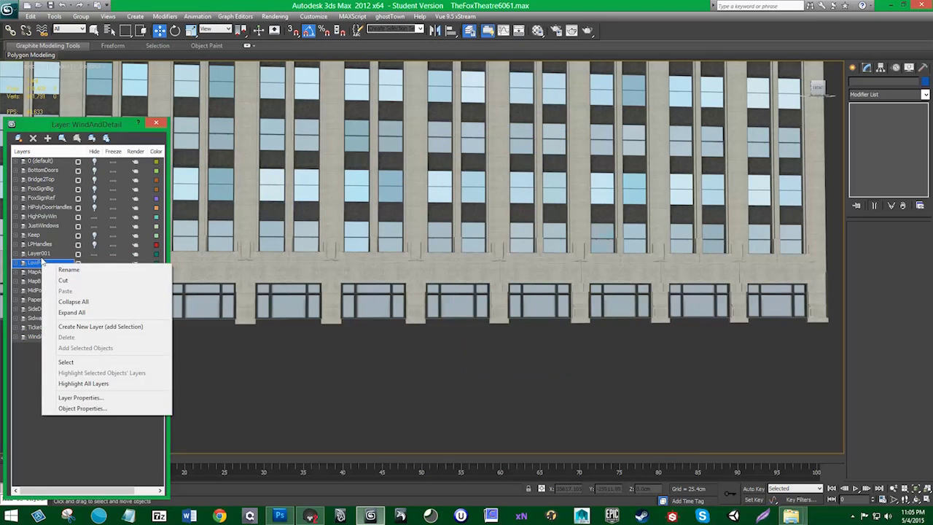
click(69, 355)
right_click(53, 339)
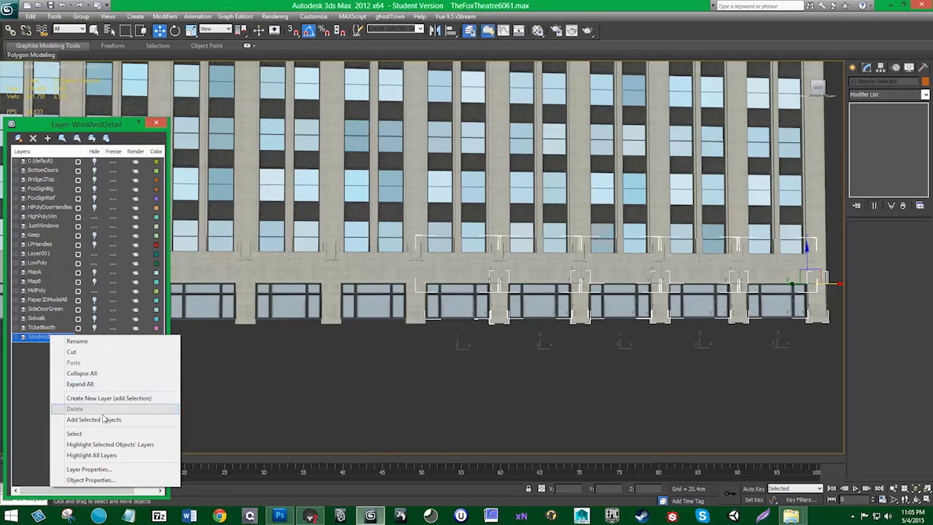
click(102, 414)
click(96, 339)
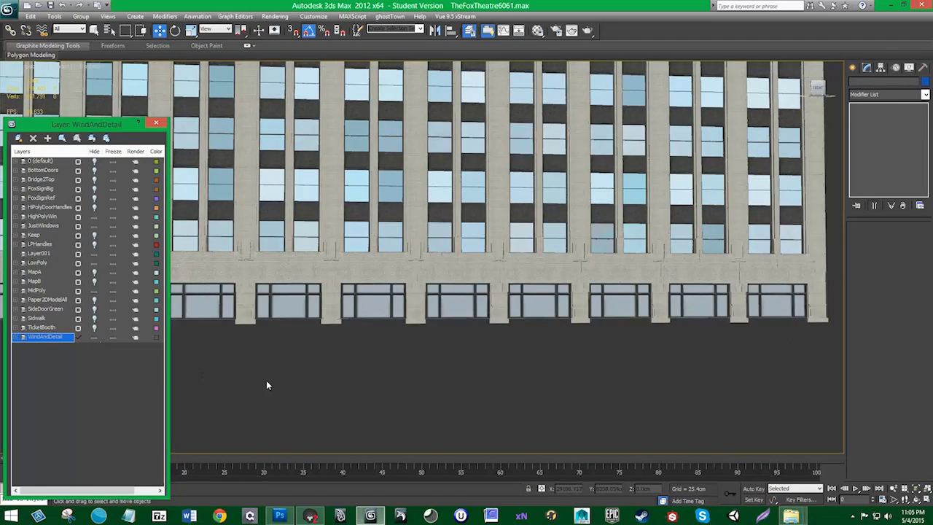
- Save the scene as TheFoxTheatre6062.max and as a further incremental version, TheFoxTheatre6063.max
alt+middle_drag(267, 382, 373, 364)
scroll(283, 372, down, 3)
scroll(387, 361, down, 3)
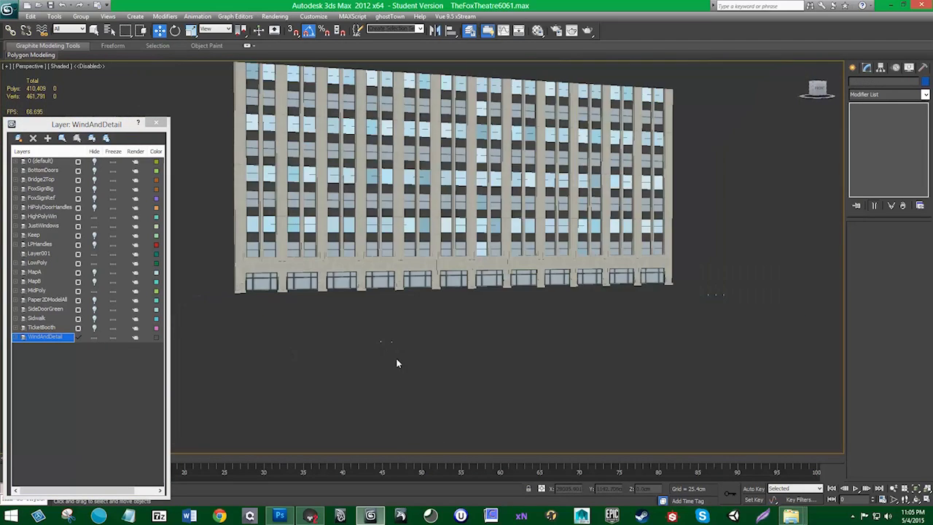
middle_drag(323, 321, 325, 344)
middle_drag(393, 357, 379, 376)
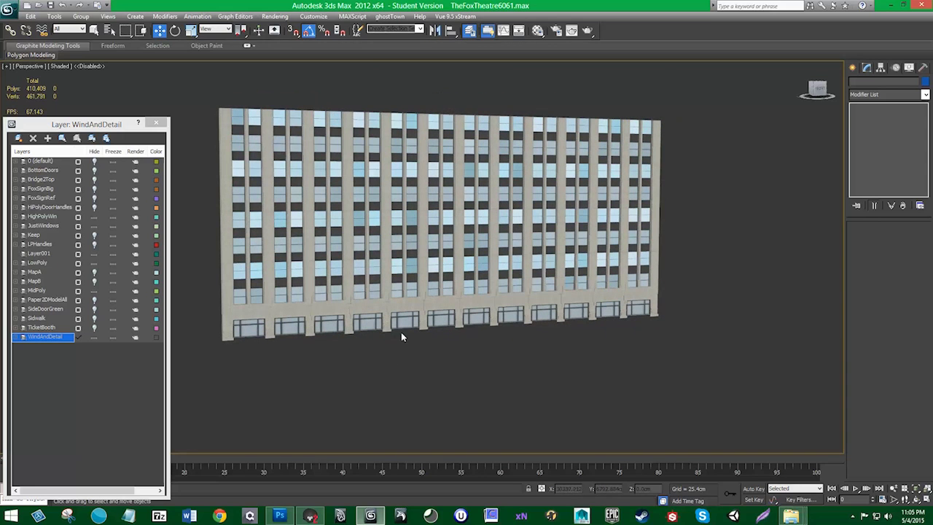
click(5, 10)
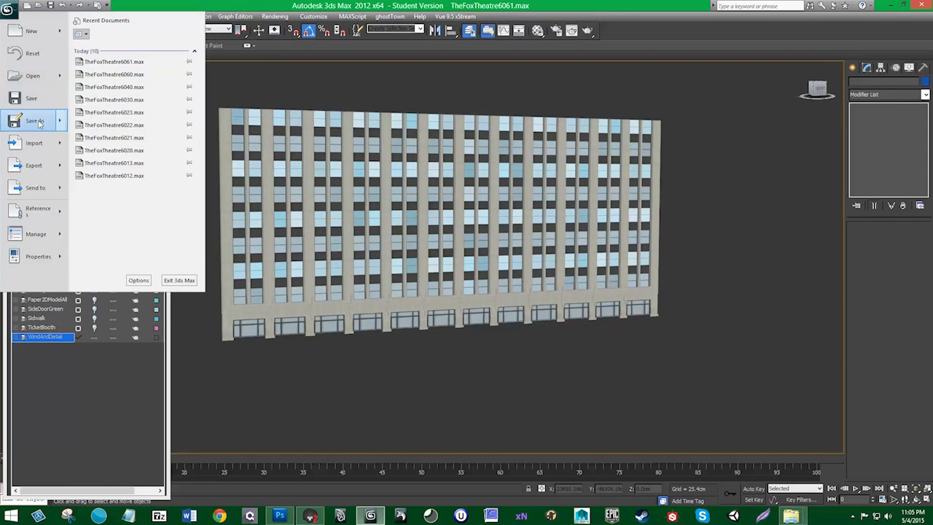
click(41, 124)
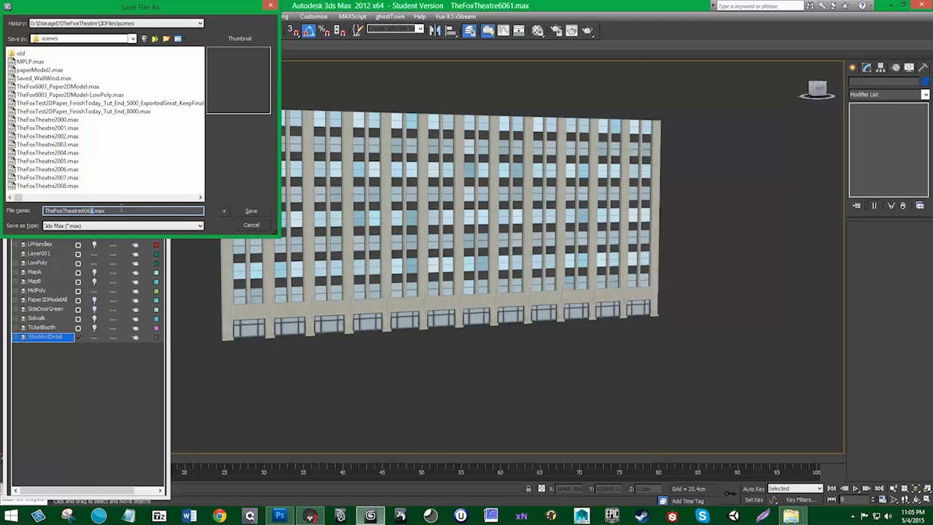
click(252, 213)
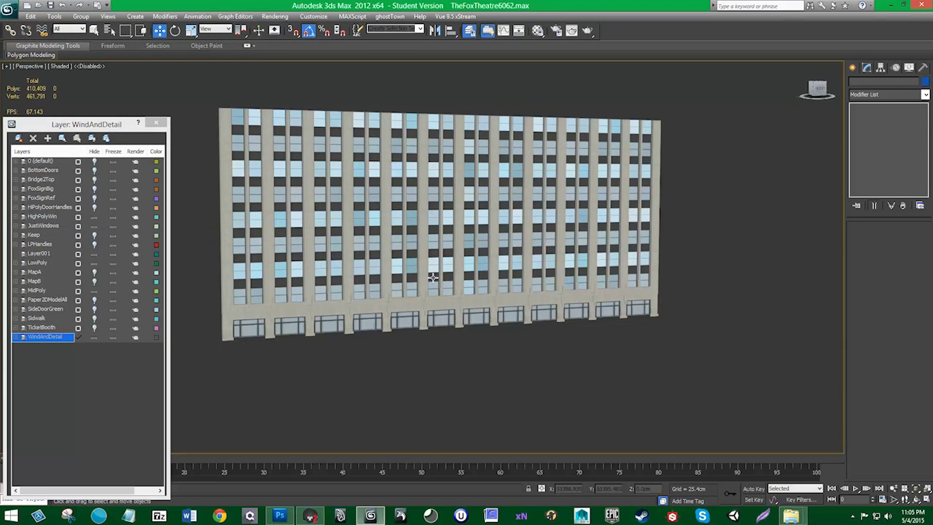
click(6, 10)
click(42, 124)
click(224, 212)
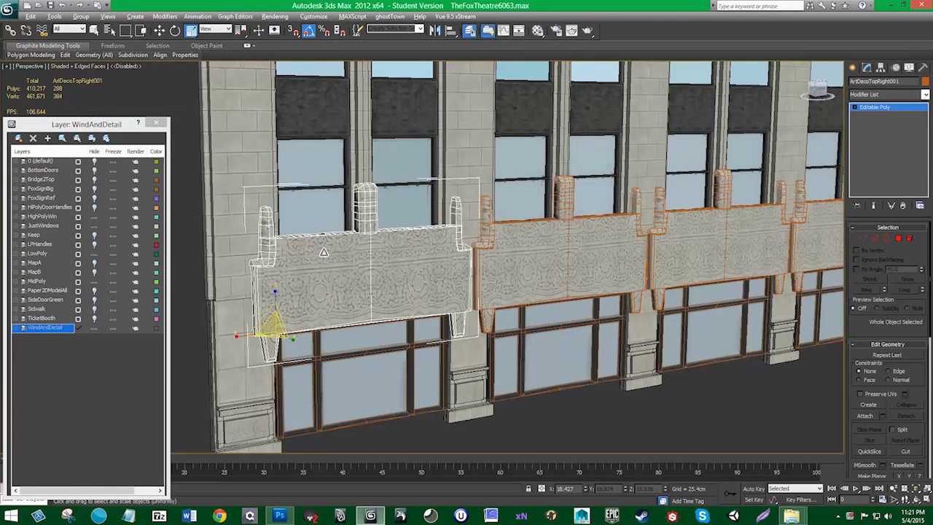
- Try to scale the top vertices of the leftmost ornament panel's end post, then undo and leave vertex editing
alt+middle_drag(365, 255, 313, 280)
scroll(262, 233, up, 3)
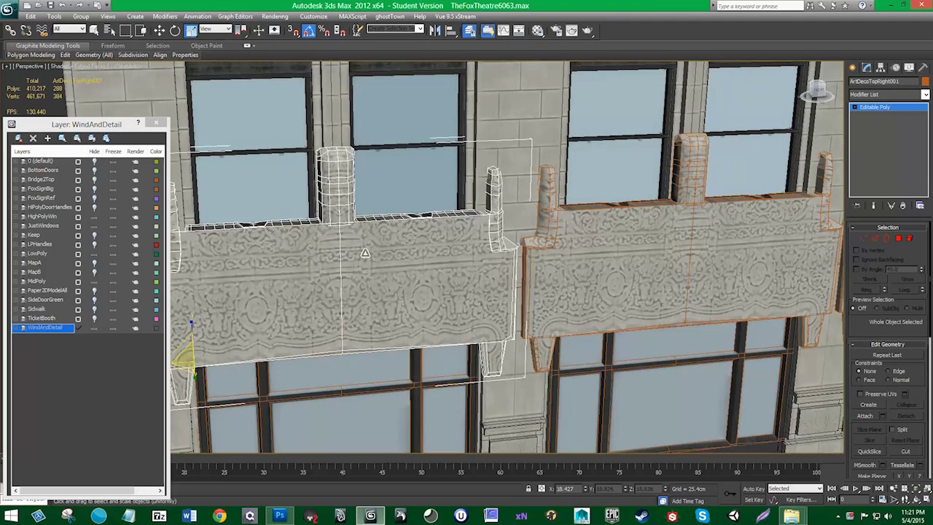
alt+middle_drag(356, 249, 346, 241)
key(1)
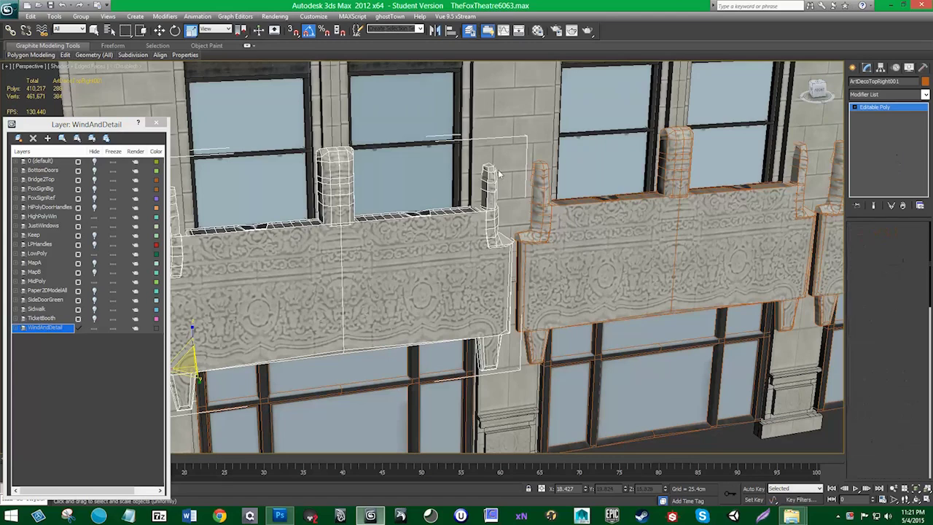
alt+middle_drag(324, 138, 349, 153)
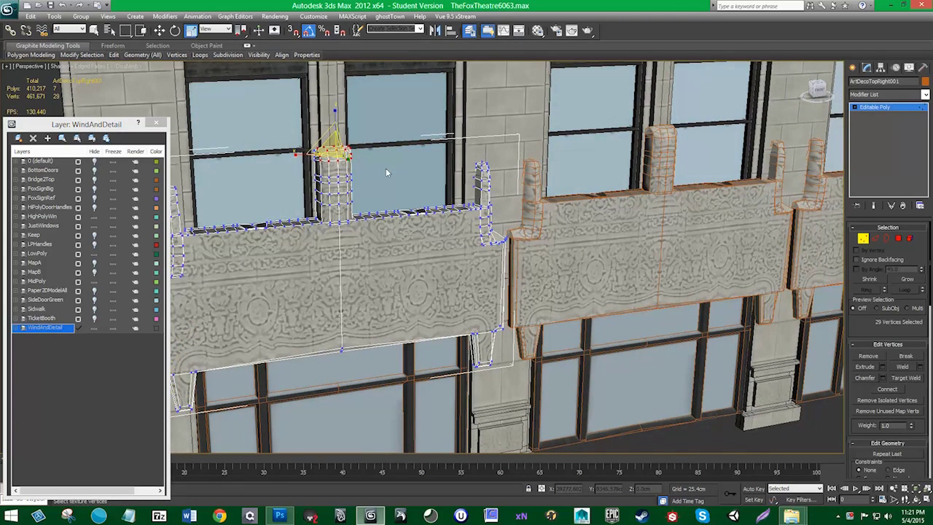
alt+middle_drag(484, 171, 495, 174)
drag(306, 134, 362, 165)
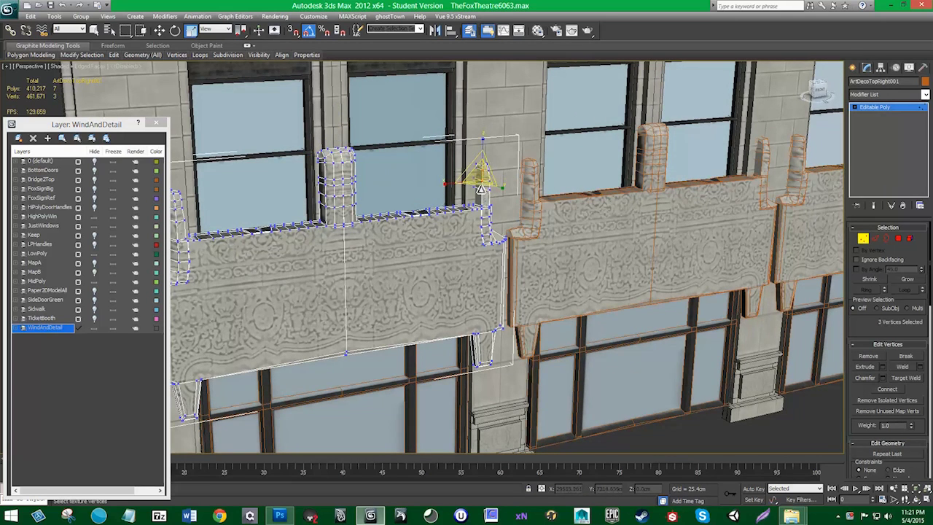
drag(509, 178, 460, 177)
key(ctrl+z)
key(ctrl+z)
middle_drag(391, 269, 410, 254)
middle_drag(261, 339, 238, 328)
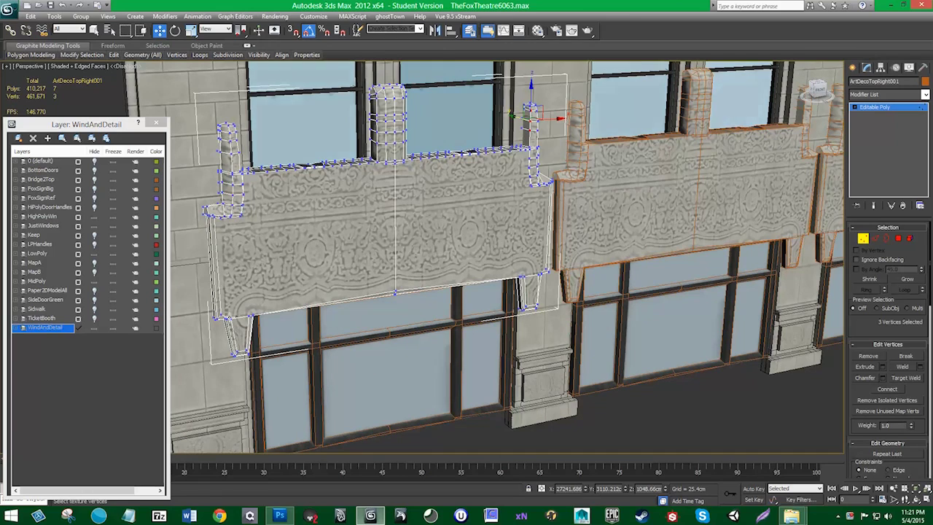
alt+middle_drag(323, 295, 338, 292)
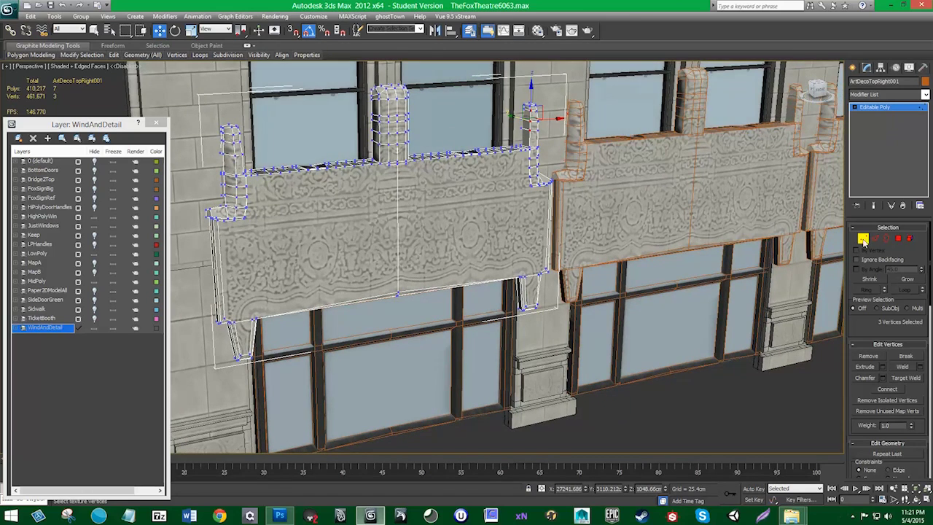
click(864, 241)
- Examine the leftmost ornament panel from several angles against the window bay and wall behind it
alt+middle_drag(409, 257, 428, 256)
key(r)
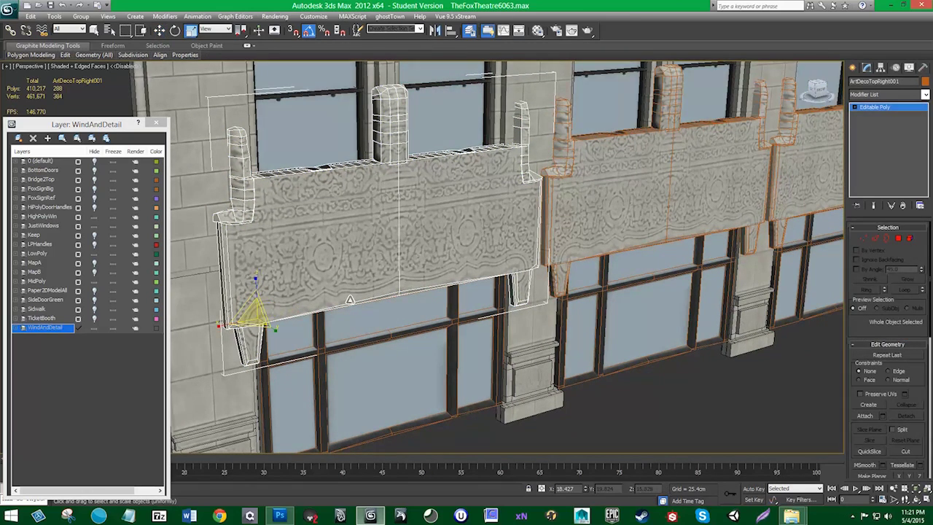
alt+middle_drag(310, 334, 292, 334)
drag(285, 335, 331, 339)
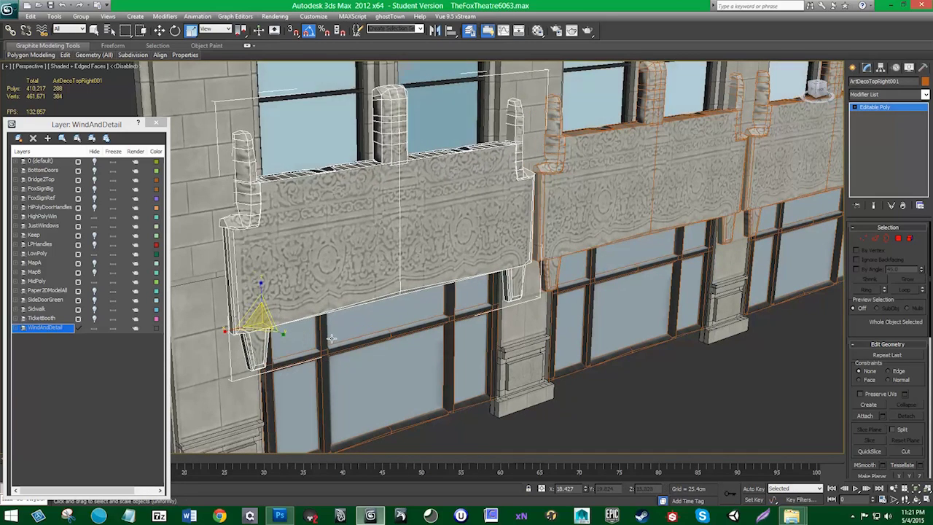
click(602, 399)
alt+middle_drag(472, 357, 458, 348)
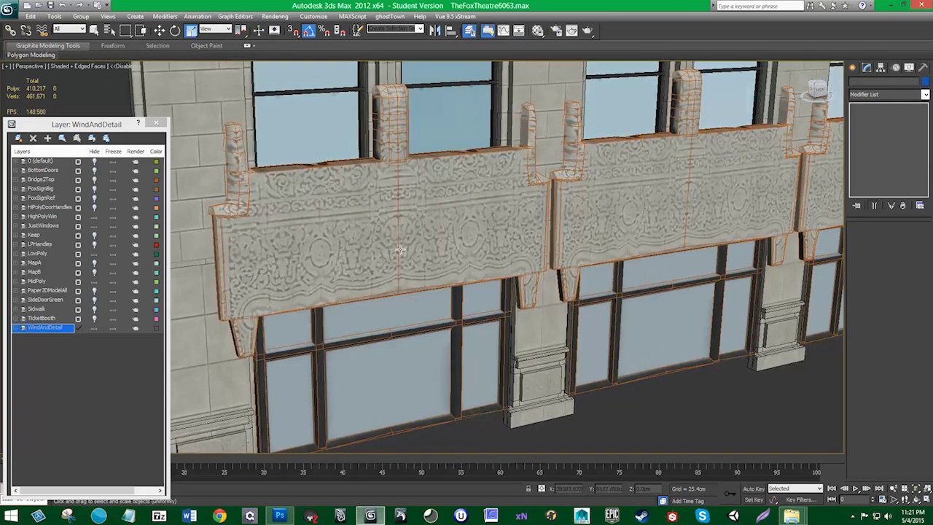
click(402, 252)
alt+middle_drag(401, 280, 375, 314)
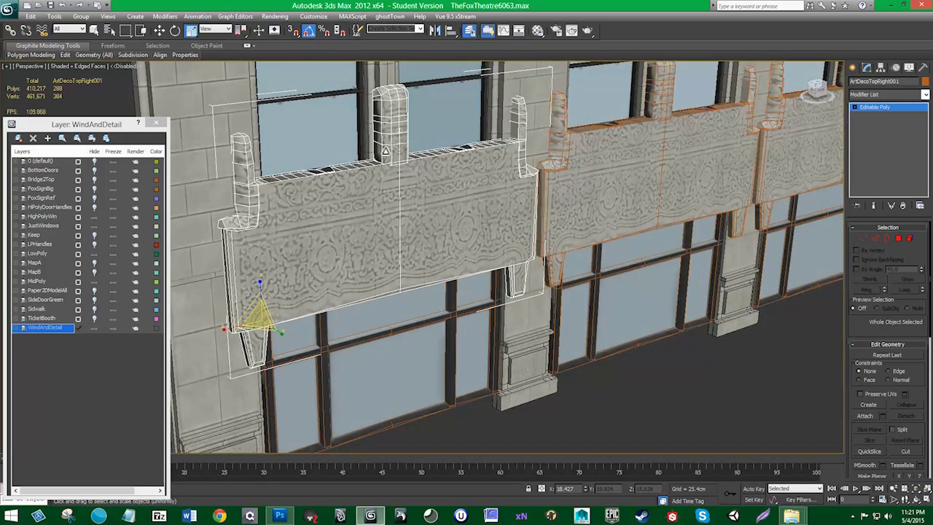
alt+middle_drag(385, 151, 384, 177)
alt+middle_drag(363, 225, 364, 226)
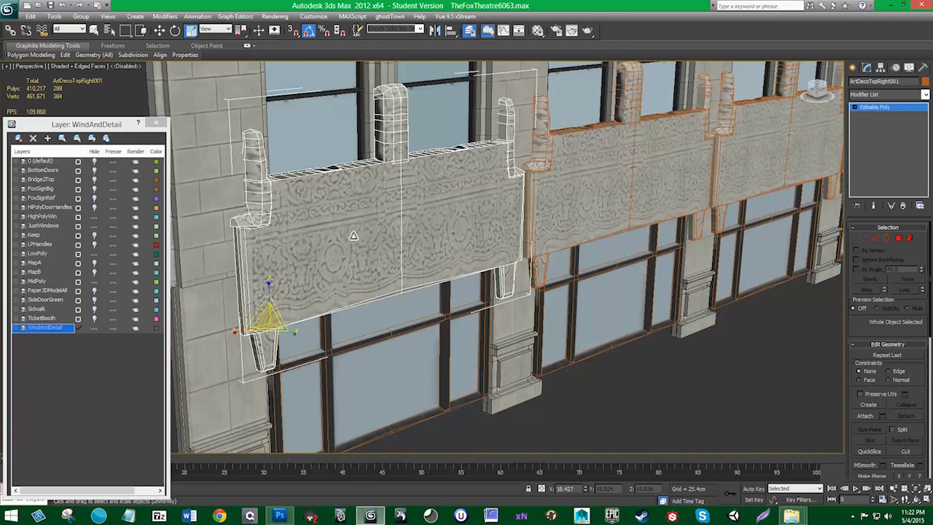
key(w)
alt+middle_drag(390, 250, 370, 267)
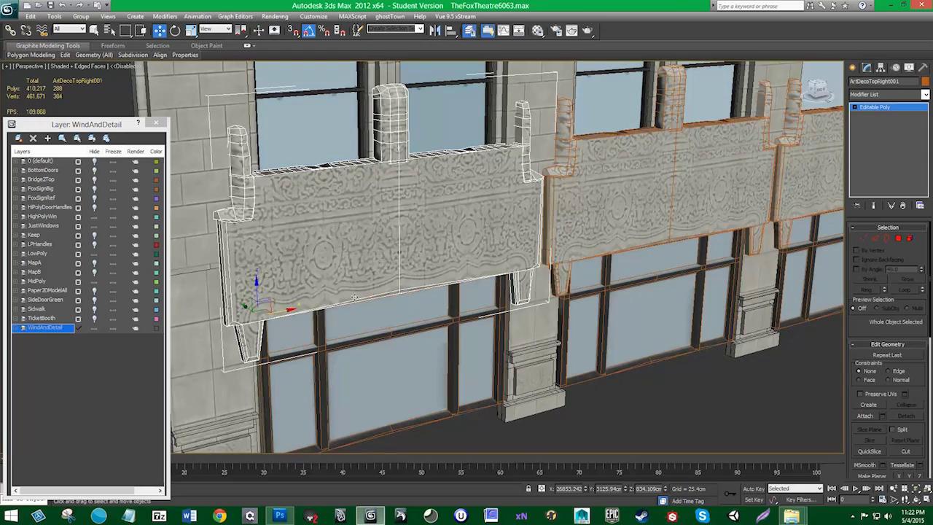
- Deselect the ornament panel and turn off the edged-faces display to show the whole facade in plain shading
scroll(509, 228, down, 3)
alt+middle_drag(627, 206, 681, 218)
middle_drag(681, 219, 409, 195)
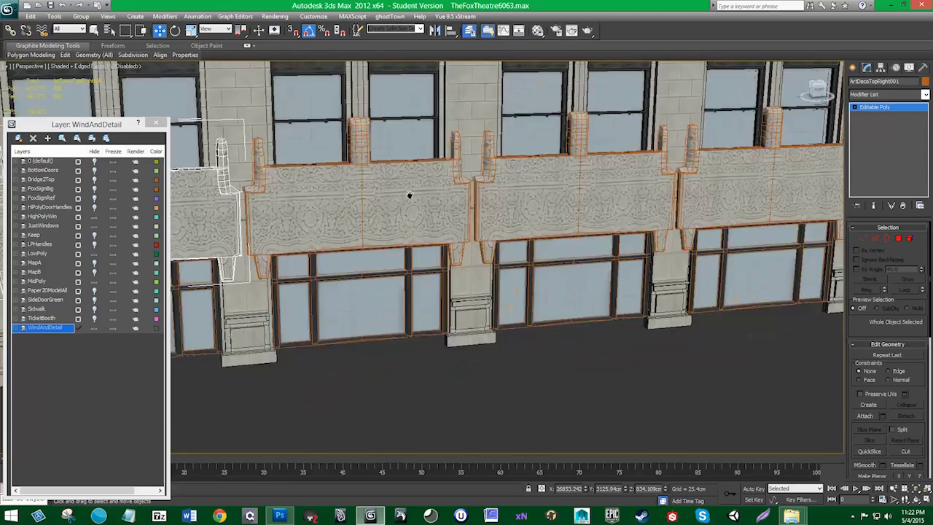
scroll(719, 188, down, 3)
scroll(408, 222, down, 3)
alt+middle_drag(340, 223, 425, 243)
click(478, 317)
scroll(351, 255, up, 3)
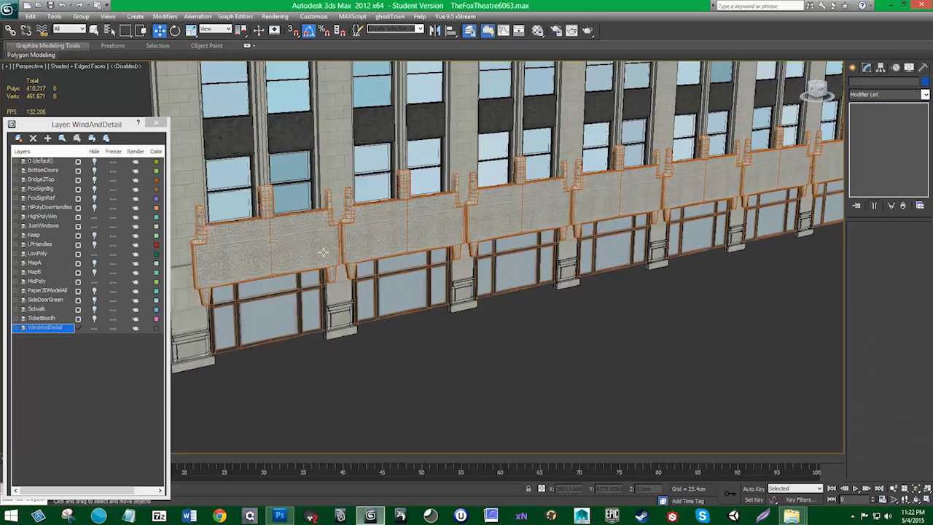
click(70, 67)
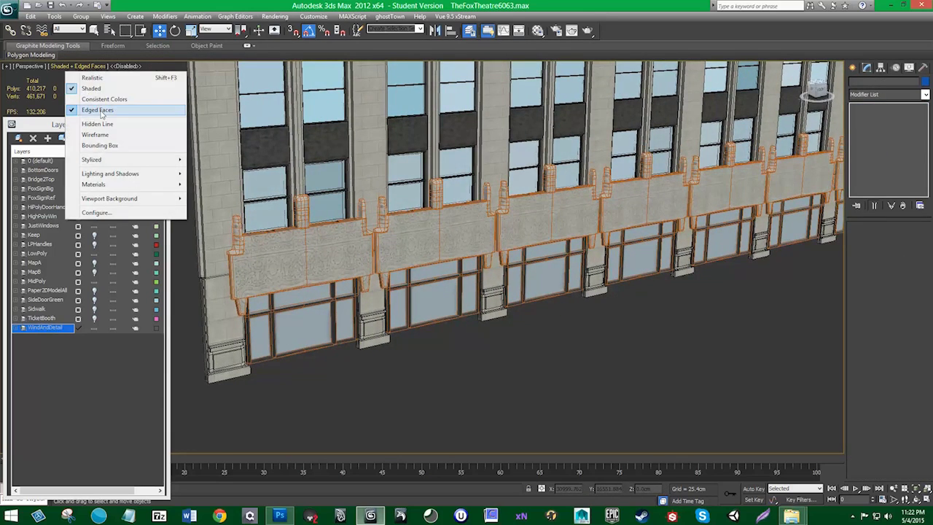
click(98, 110)
scroll(417, 133, down, 6)
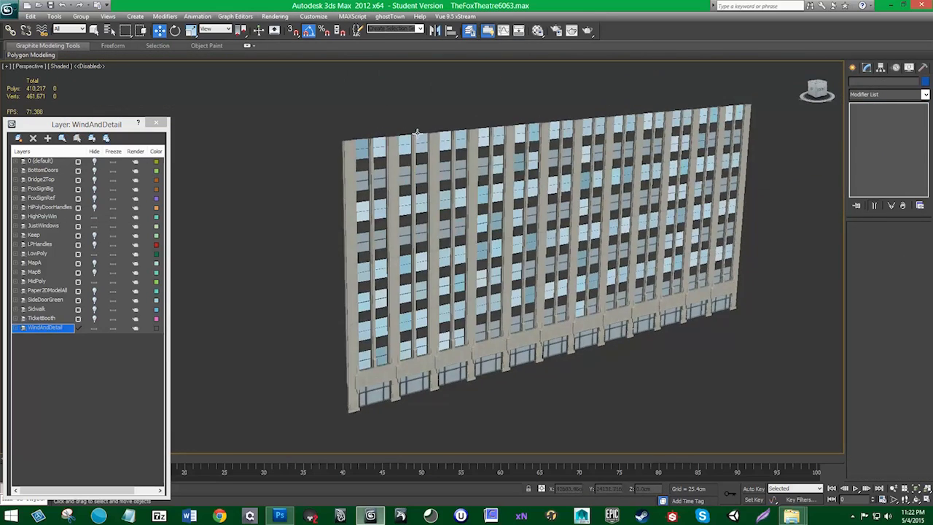
scroll(467, 339, up, 4)
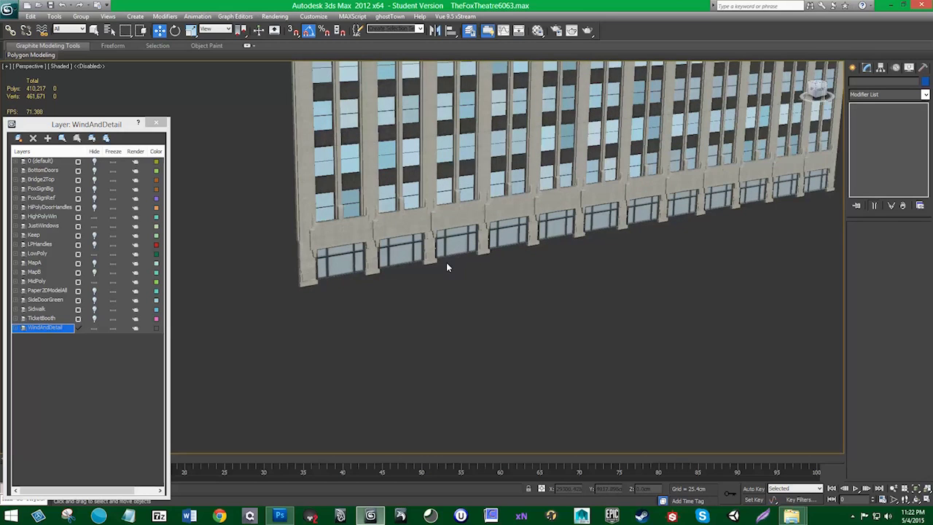
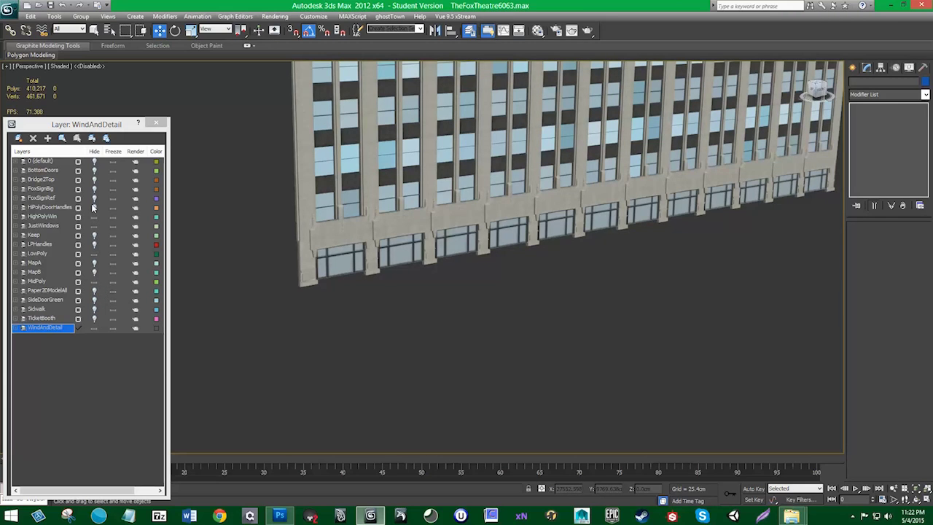
- Unhide the MapA, MapB, SideDoorGreen, Sidwalk and TicketBooth layers
click(95, 273)
click(95, 263)
middle_drag(481, 326, 410, 269)
scroll(407, 286, down, 5)
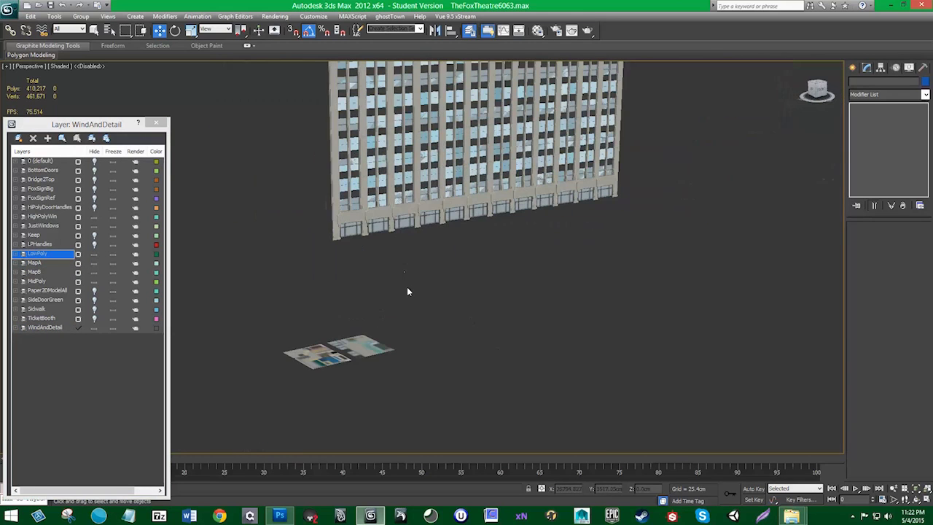
click(93, 299)
click(94, 318)
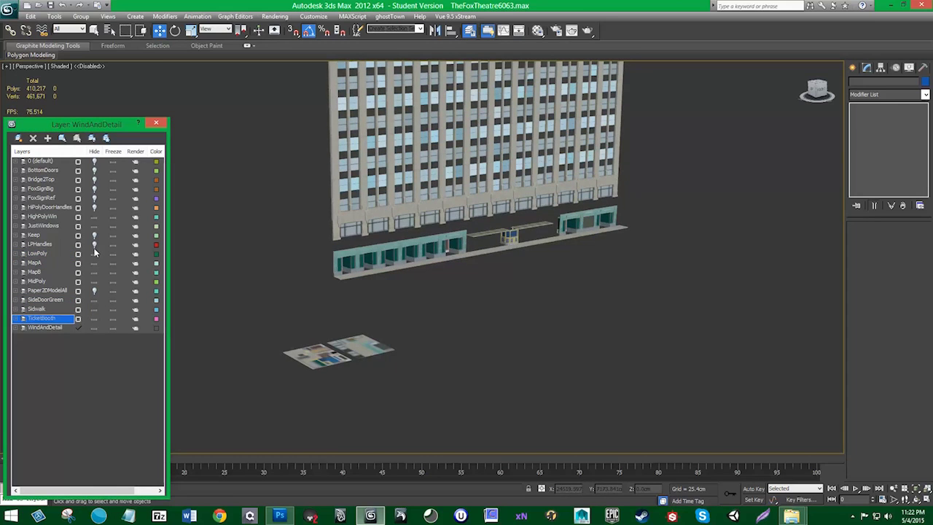
- Unhide the LPHandles, Keep, HiPolyDoorHandles, FoxSignRef, FoxSignBig, Bridge2Top, 0 (default) and BottomDoors layers
click(94, 244)
click(94, 234)
click(95, 207)
click(94, 197)
click(94, 188)
click(94, 179)
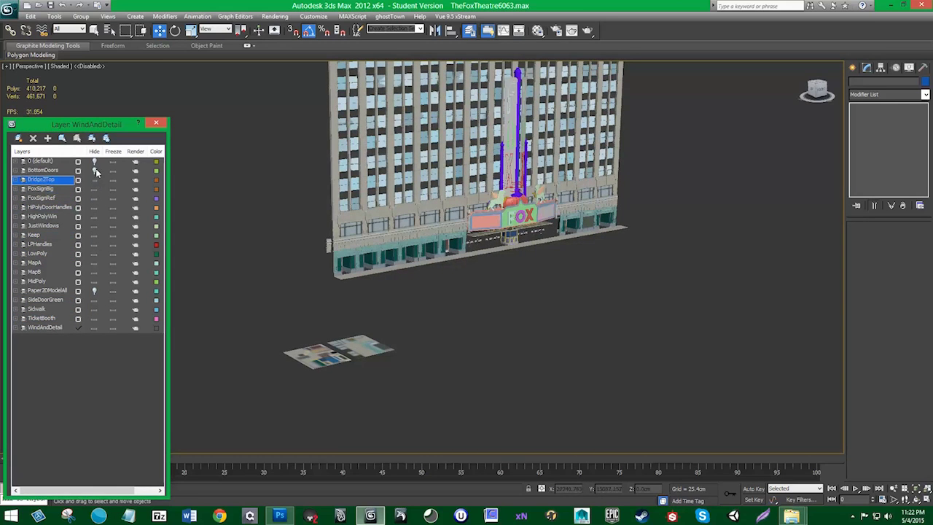
click(94, 160)
click(94, 170)
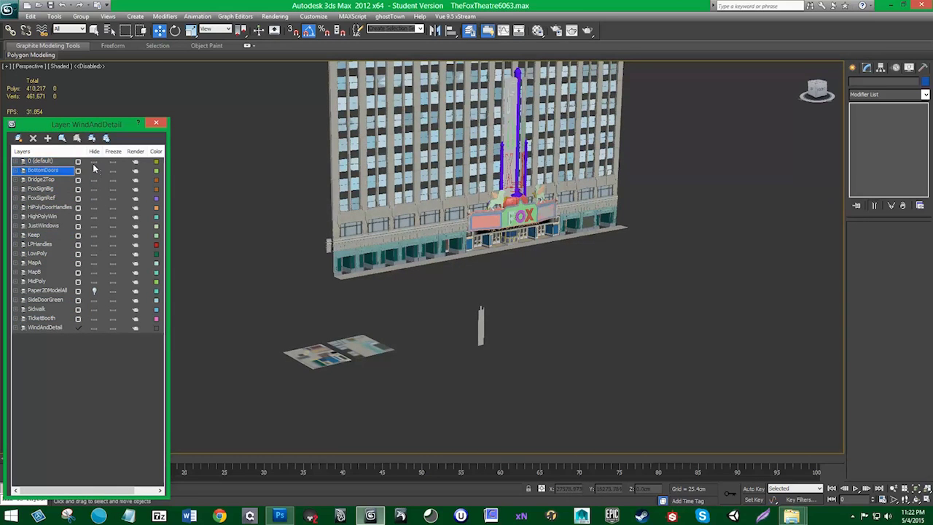
- Frame the detached decorative strip in front of the building in the Front view, then deselect it
click(483, 327)
key(z)
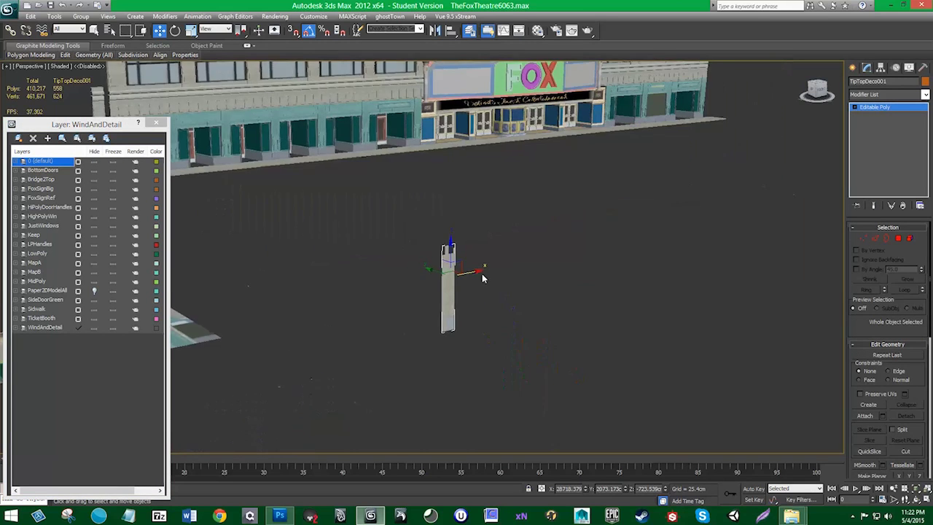
key(f)
key(z)
click(582, 347)
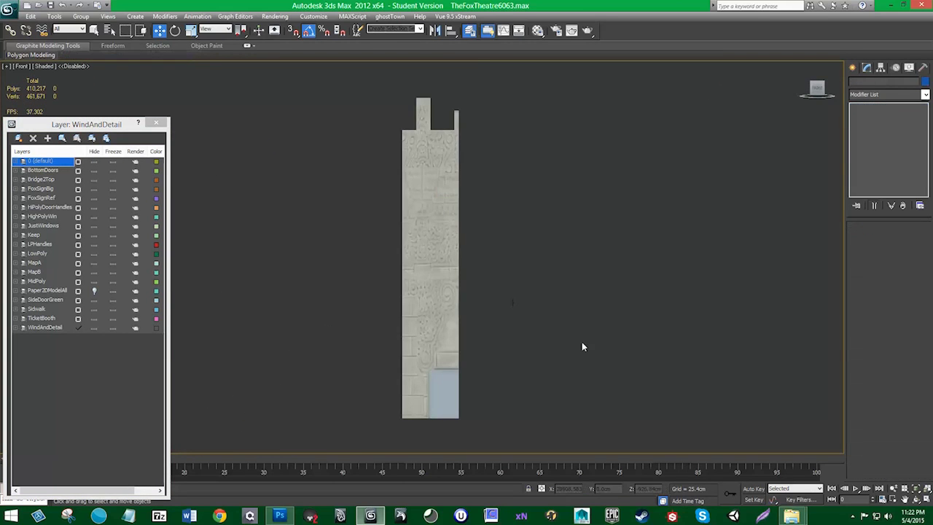
- Switch to File Explorer's Reference folder to consult the theatre facade photo
mouse_move(805, 516)
click(857, 464)
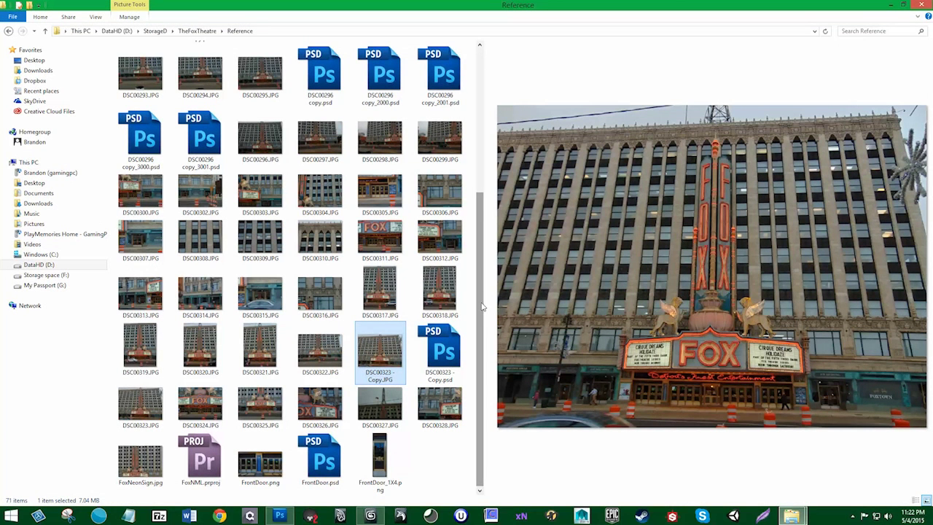
- Browse the Reference folder's Fox Theatre photos for a close view of the facade's upper ornament
key(Down)
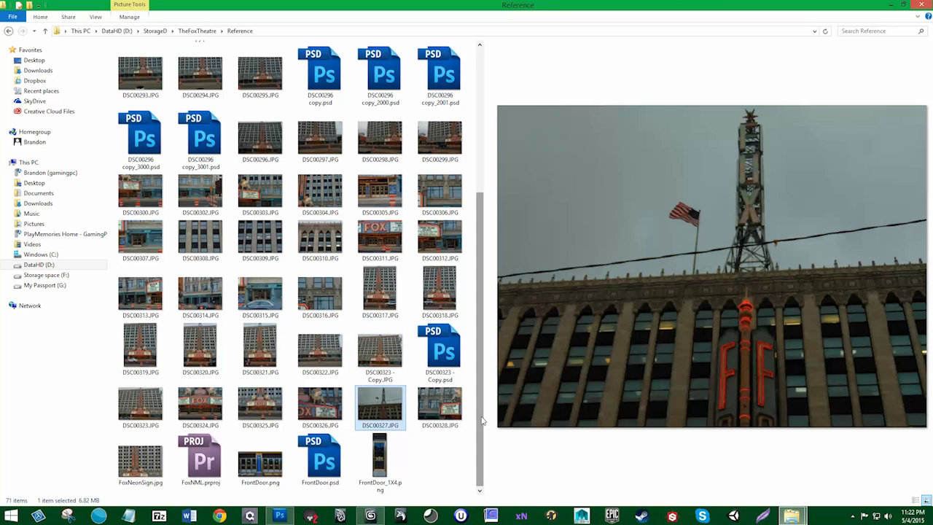
scroll(481, 421, up, 3)
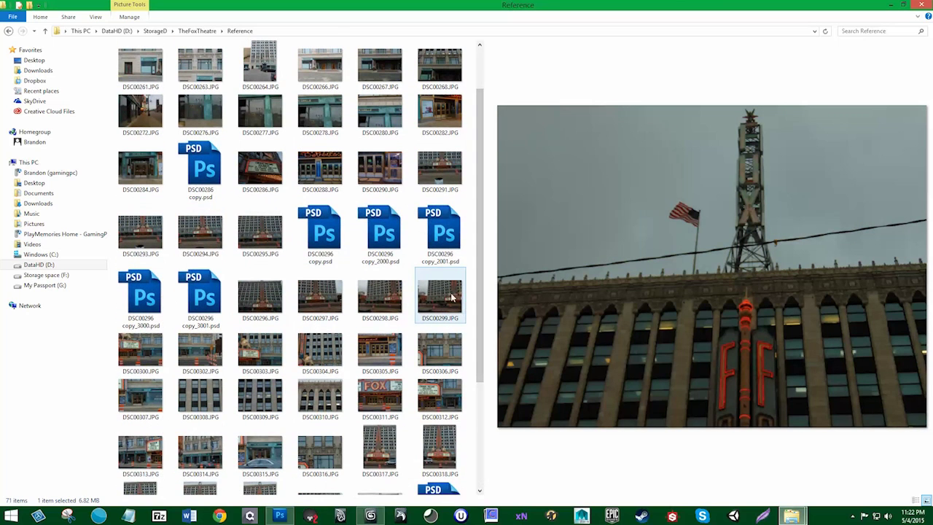
scroll(477, 228, up, 1)
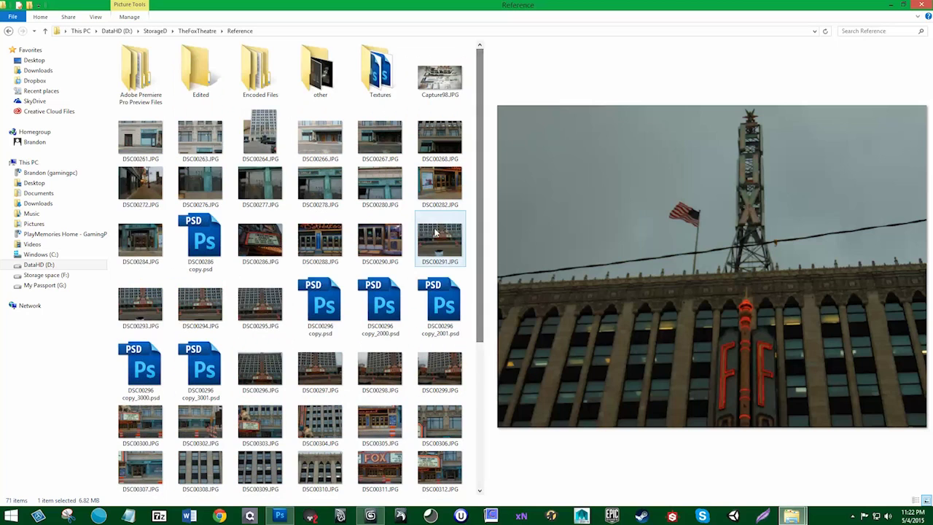
click(431, 241)
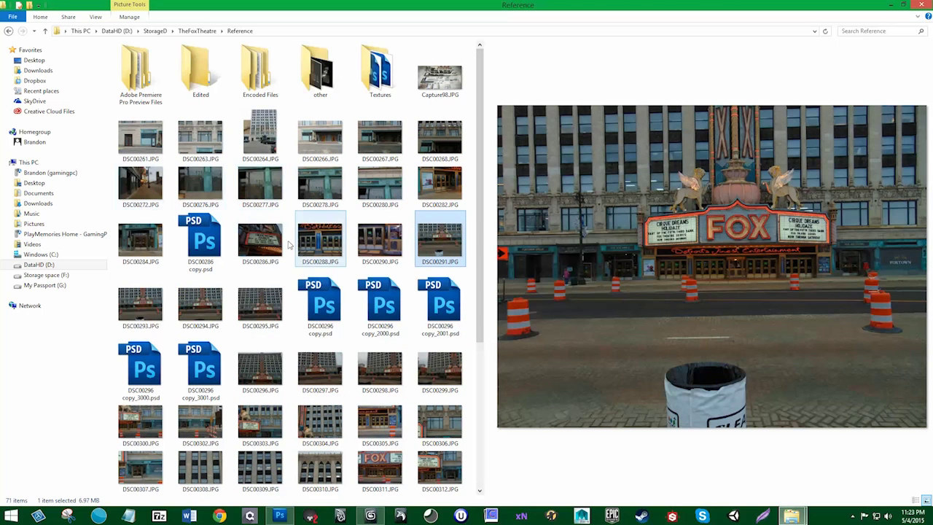
click(259, 312)
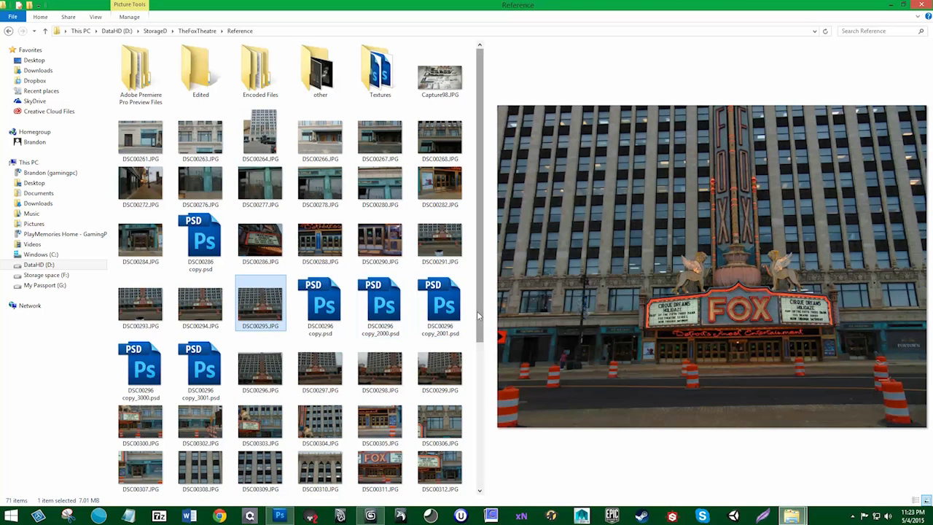
scroll(477, 310, down, 2)
click(440, 263)
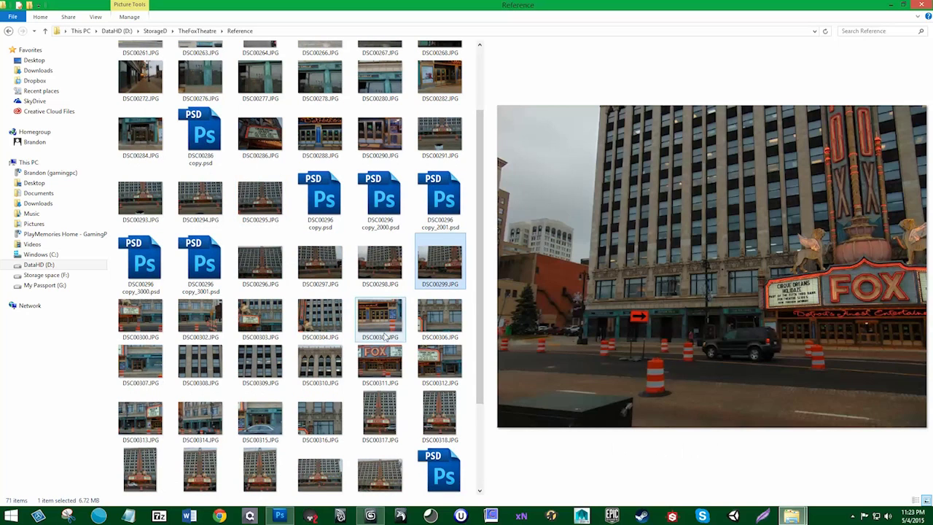
click(263, 319)
click(440, 318)
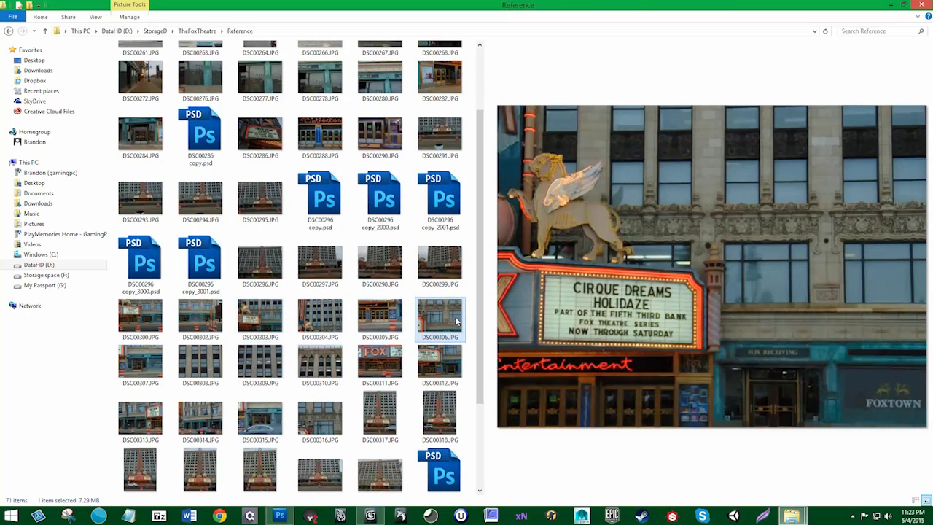
scroll(477, 328, down, 1)
scroll(477, 329, down, 2)
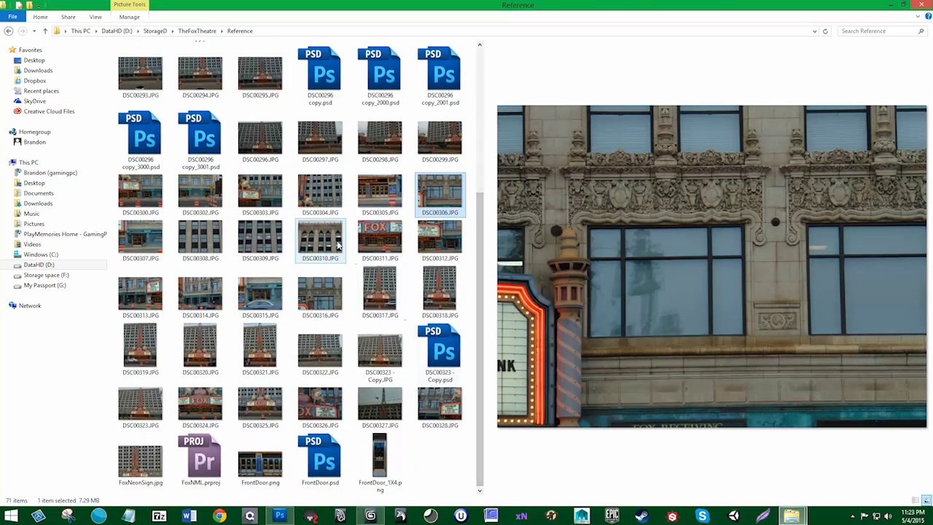
- Open DSC00310.JPG in Photoshop and zoom in on the cornice ornament above the arched windows
click(337, 244)
right_click(331, 240)
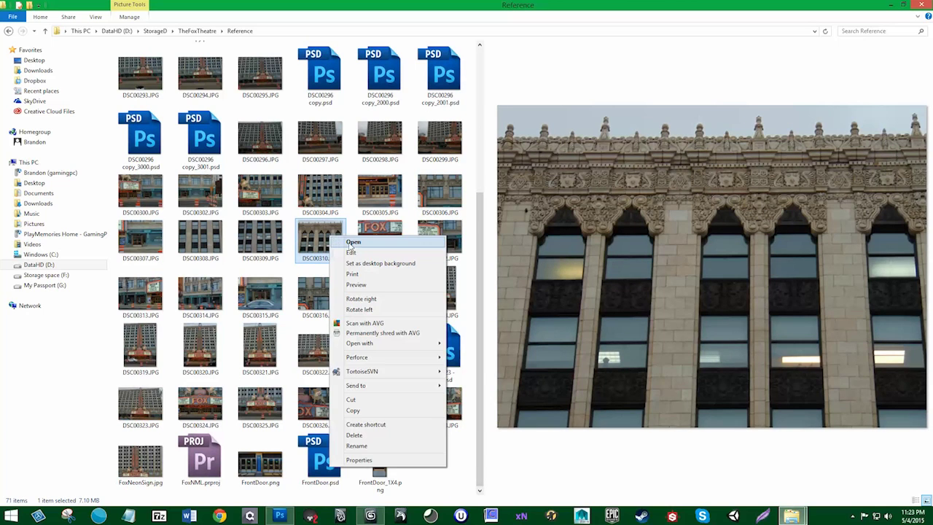
click(351, 244)
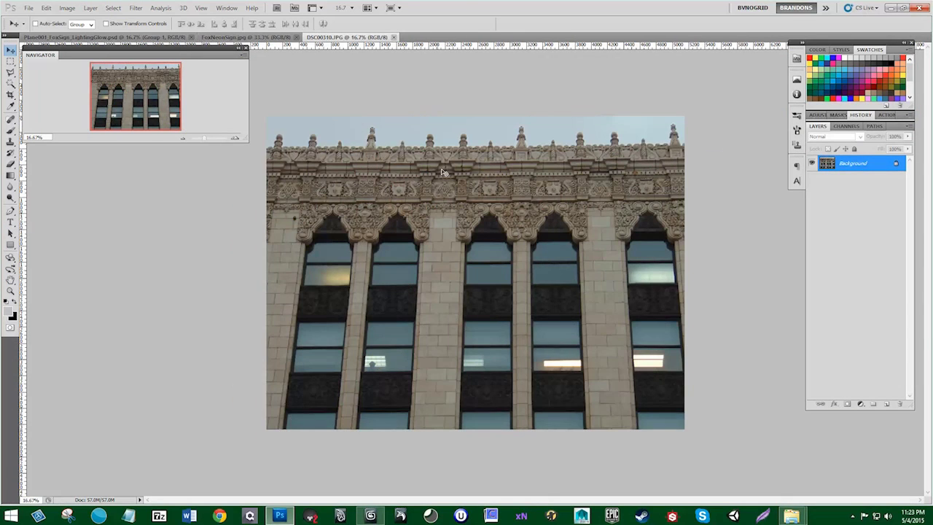
alt+scroll(487, 152, up, 1)
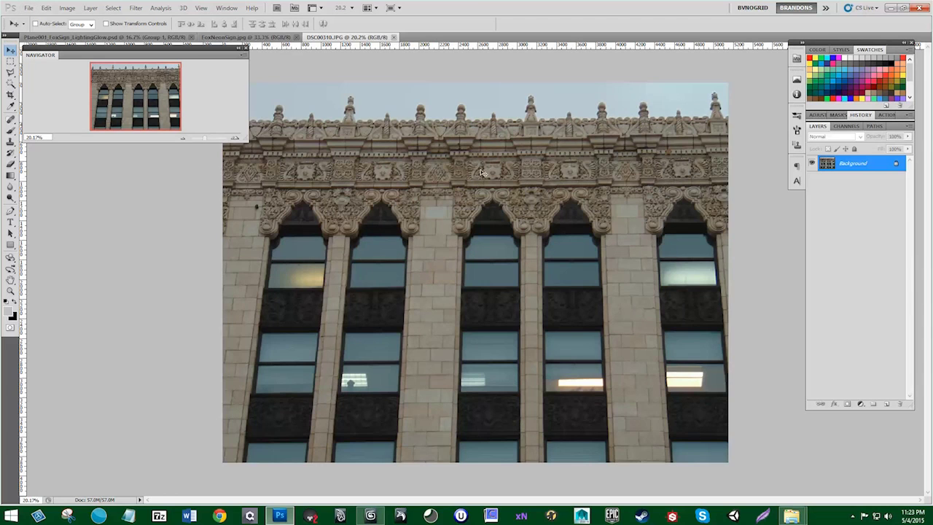
alt+scroll(463, 124, up, 1)
drag(462, 148, 459, 209)
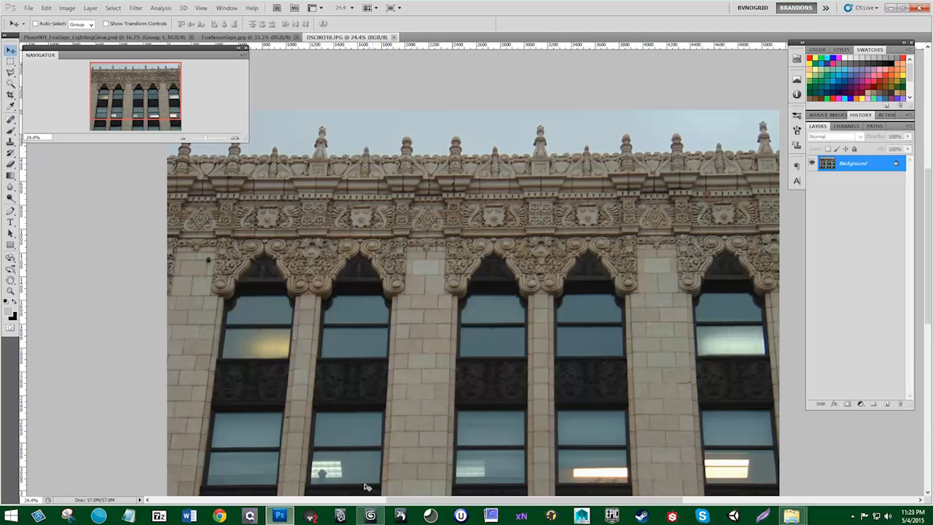
- Switch between 3ds Max and Photoshop to compare the decorative strip with the cornice photo
click(370, 516)
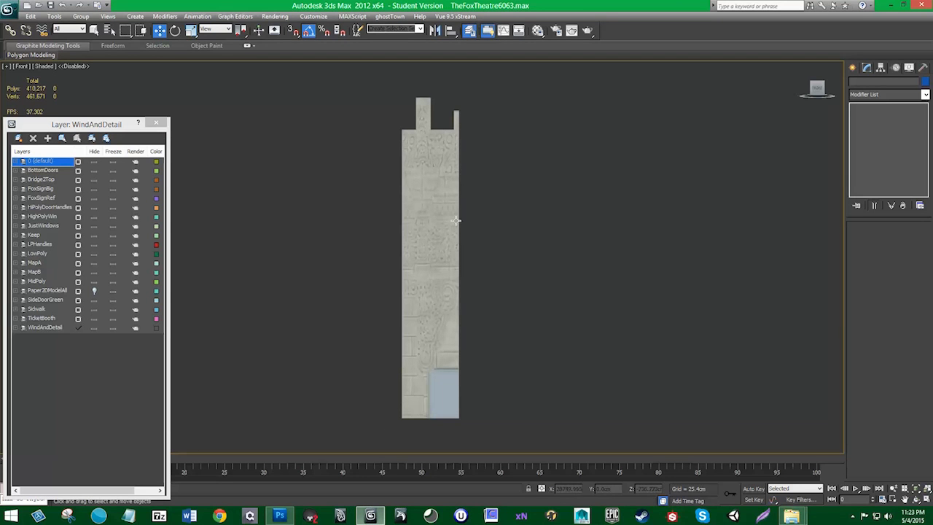
click(288, 515)
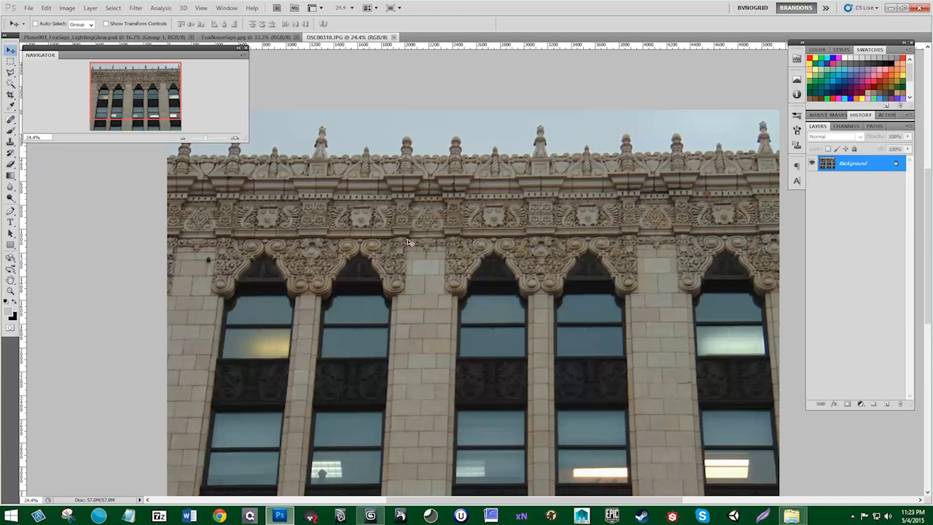
key(alt)
click(370, 515)
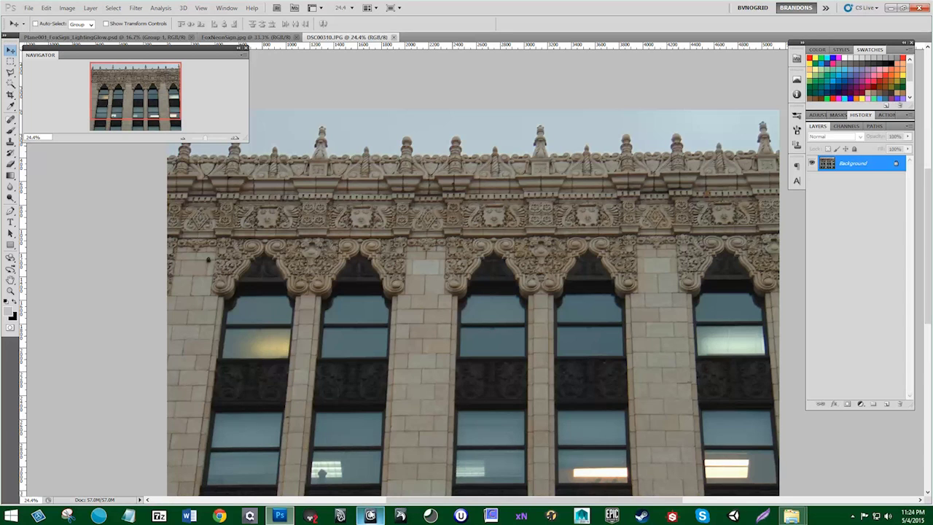
click(371, 516)
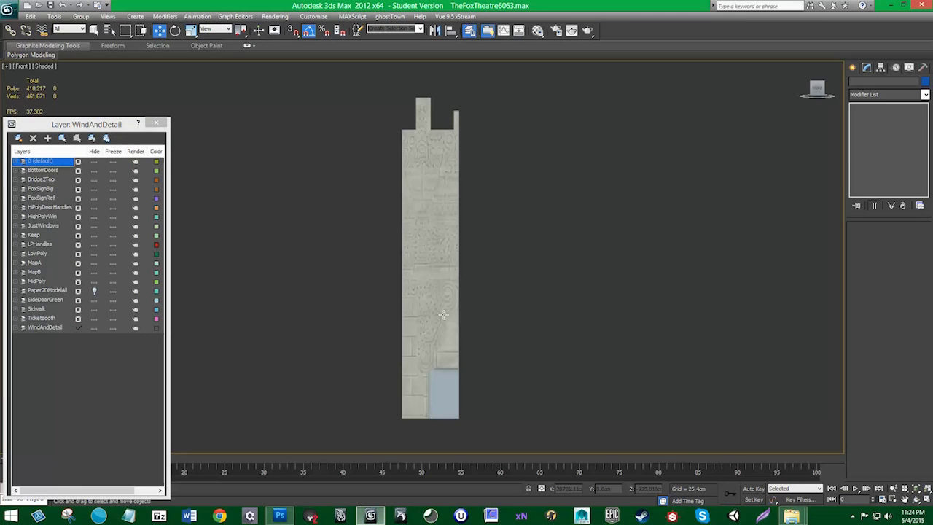
key(alt+Tab)
key(alt+Tab)
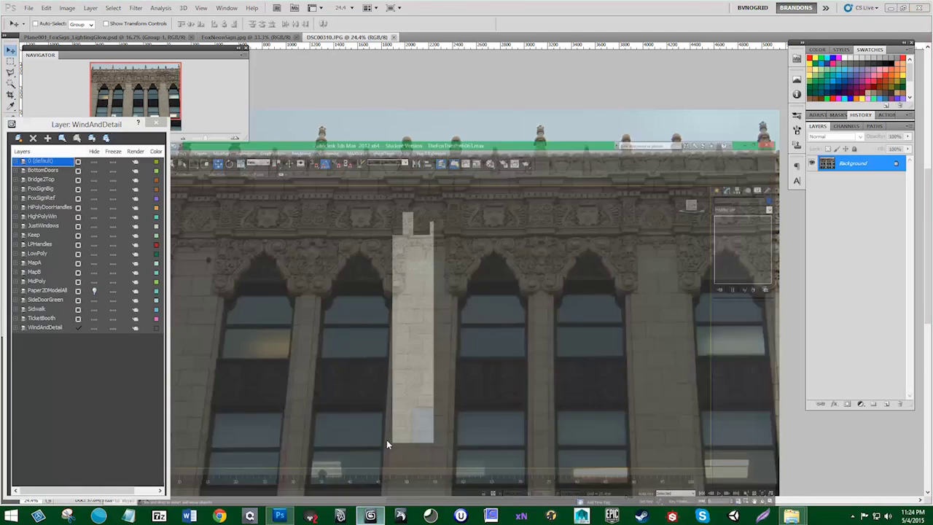
- Select the decorative strip in 3ds Max and show its edged faces over the shading
click(420, 302)
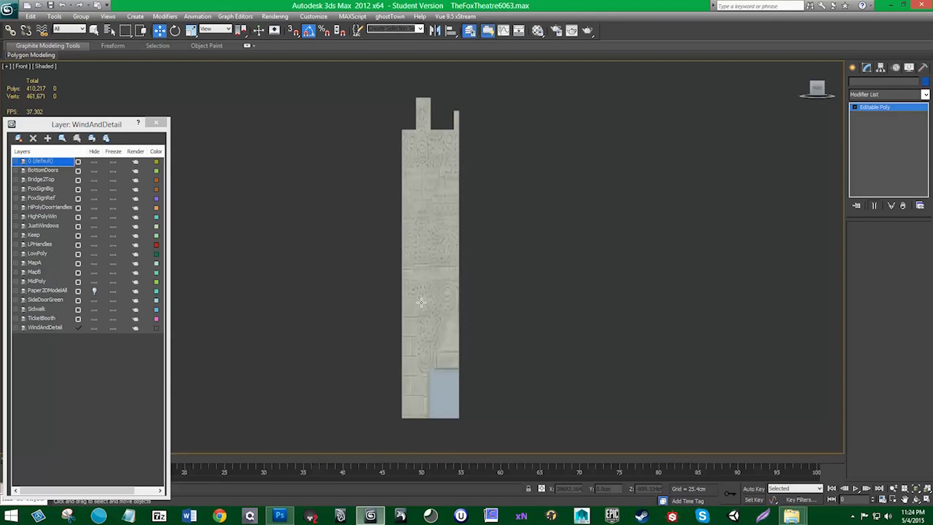
click(875, 237)
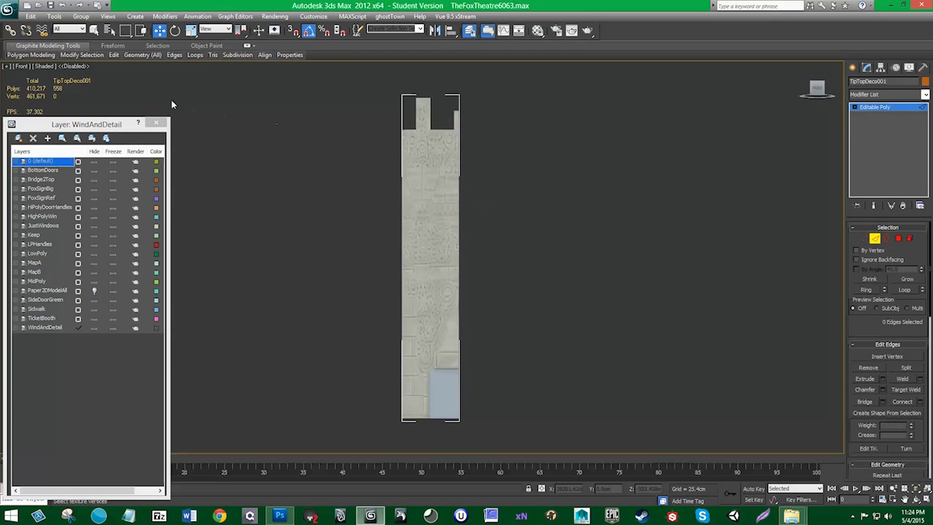
click(44, 66)
click(73, 117)
scroll(426, 232, up, 3)
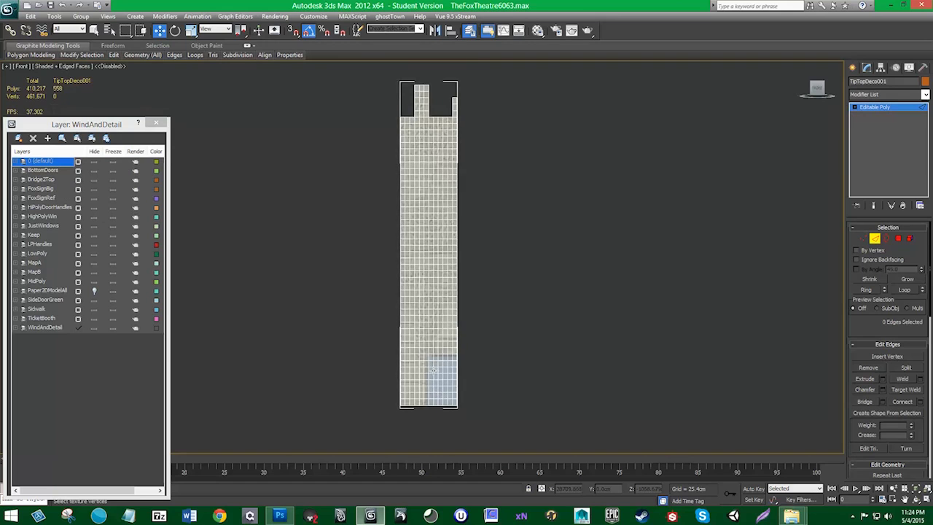
scroll(426, 233, up, 2)
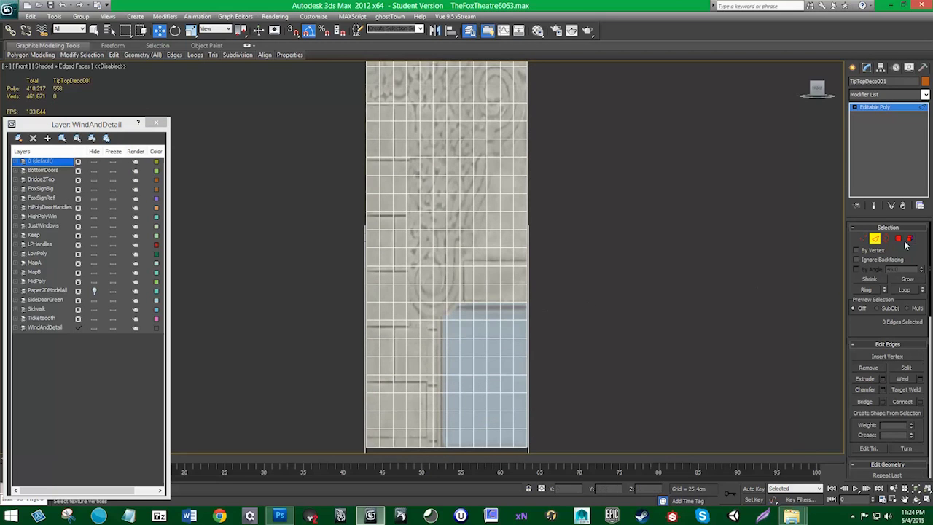
- Delete the three leftmost columns of polygons along the lower part of the strip
key(4)
scroll(423, 262, down, 2)
click(406, 417)
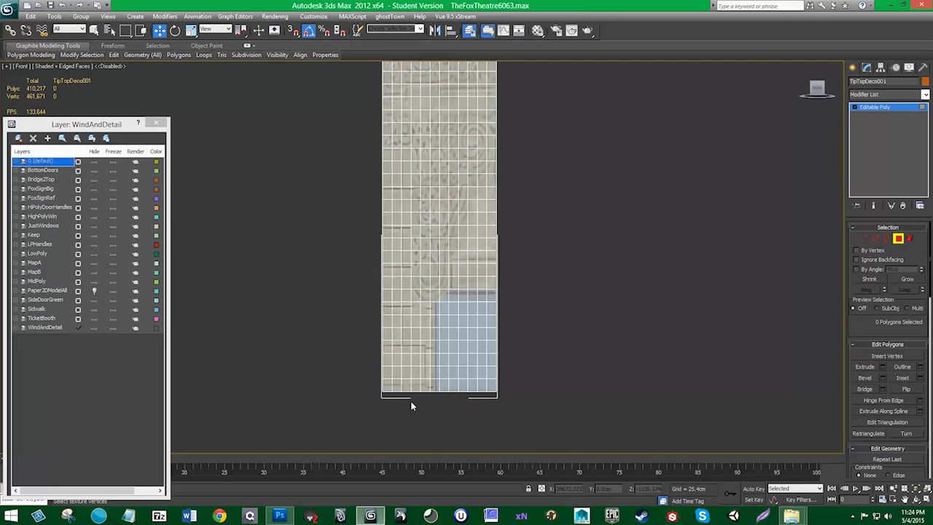
drag(407, 403, 360, 156)
key(Delete)
- Delete the polygons covering the blue window area at the strip's lower right
middle_drag(470, 231, 455, 238)
scroll(476, 375, up, 2)
middle_drag(535, 360, 512, 294)
drag(512, 407, 421, 266)
ctrl+drag(512, 252, 413, 256)
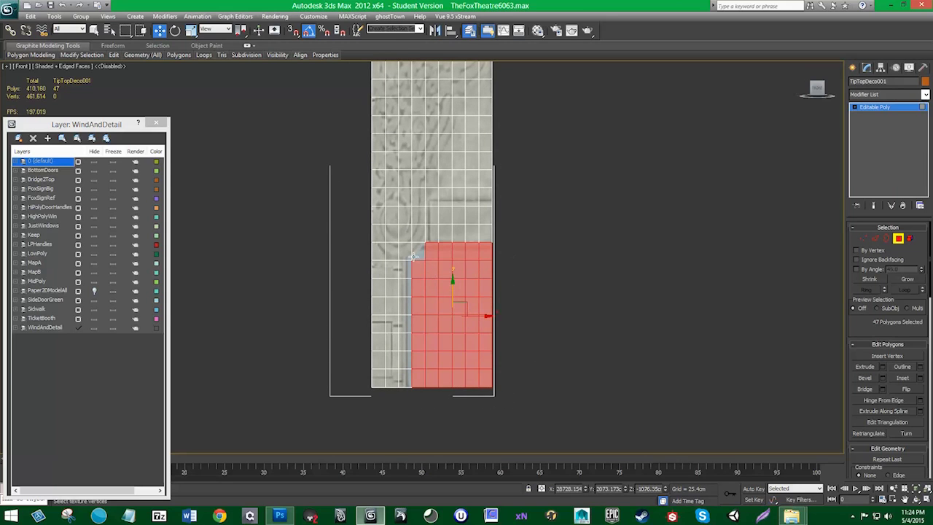
key(Delete)
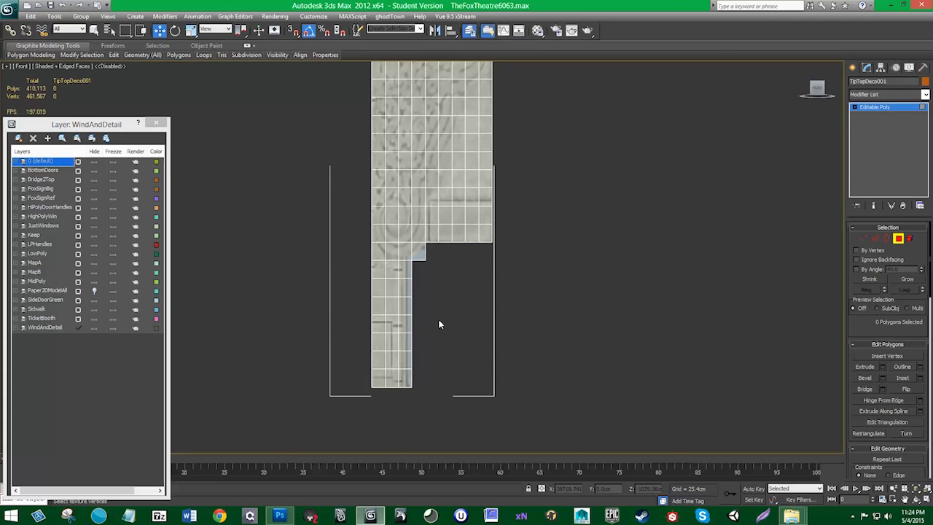
- Delete the narrow leg of polygons remaining below the lowest scroll ornament
middle_drag(438, 325, 437, 329)
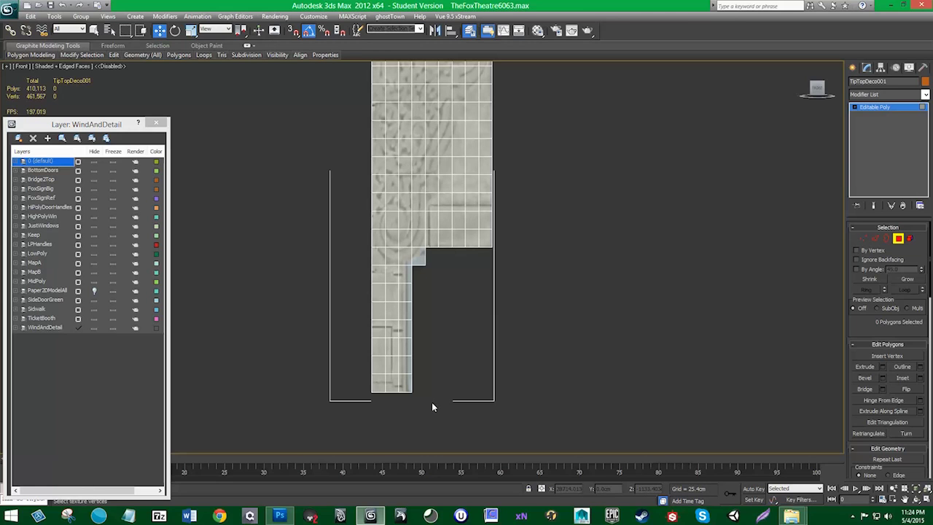
drag(349, 279, 348, 276)
key(Delete)
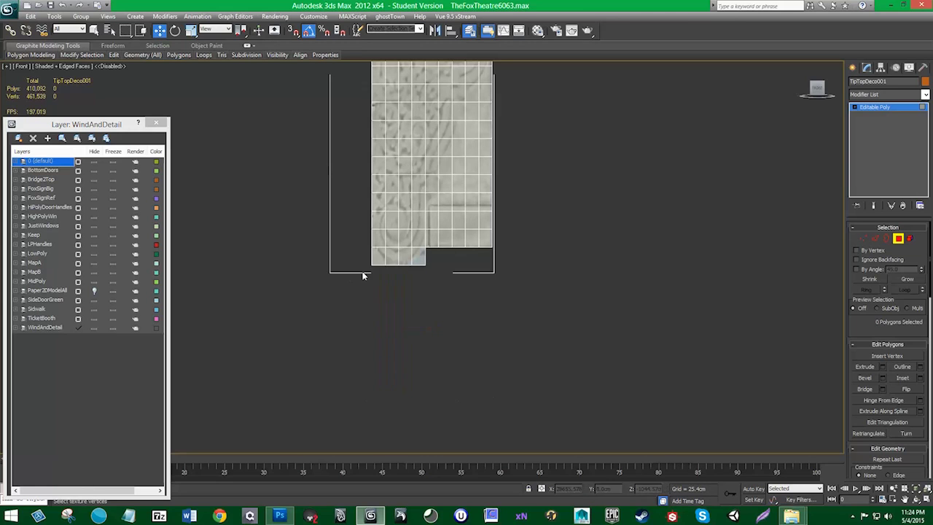
- Delete the plain polygons right of the hanging scroll ornament, leaving a stepped edge that follows its diagonal outline
middle_drag(449, 223, 429, 299)
drag(474, 347, 412, 277)
mouse_move(427, 242)
ctrl+mouse_down()
mouse_move(477, 215)
mouse_move(476, 183)
ctrl+mouse_up()
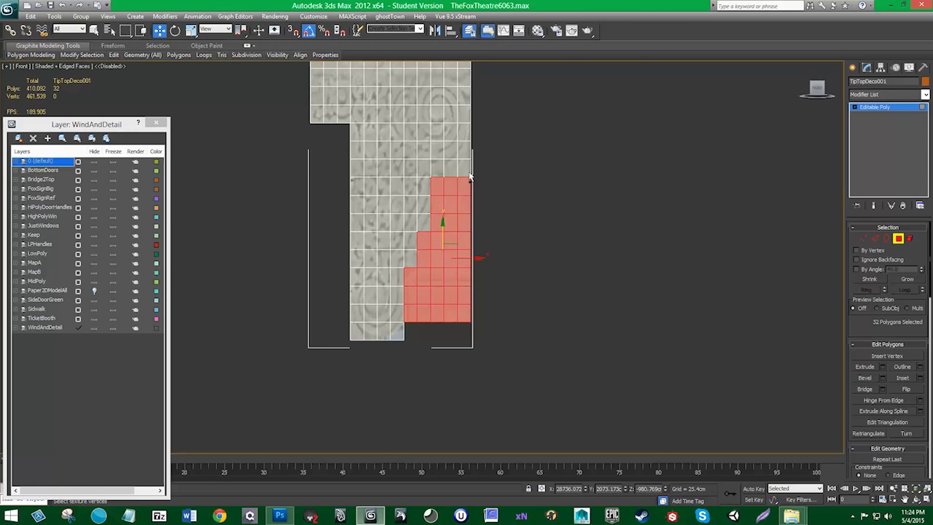
ctrl+click(470, 176)
alt+click(466, 172)
alt+click(432, 187)
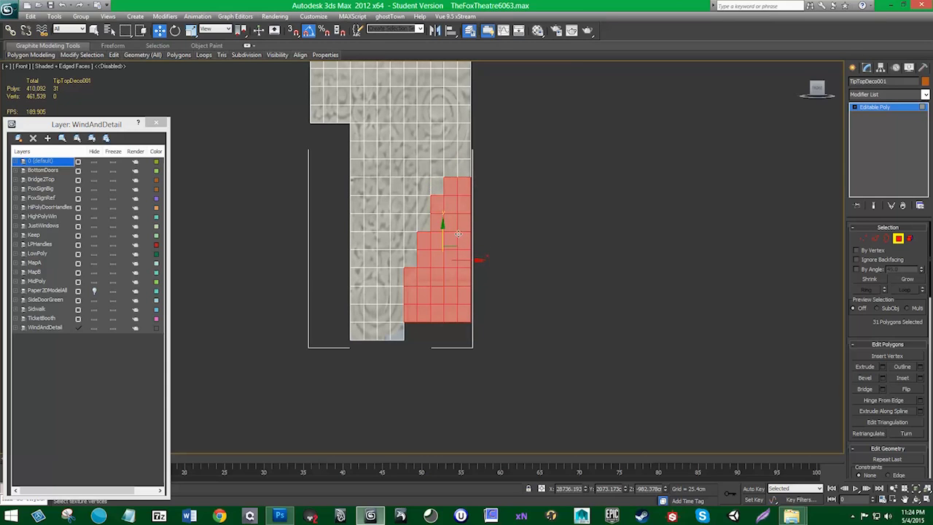
alt+click(437, 201)
alt+click(419, 240)
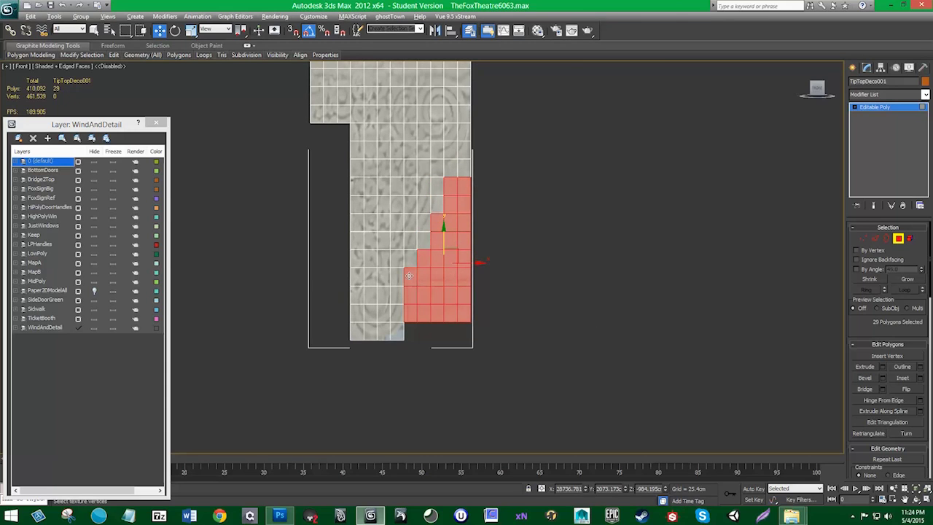
alt+click(409, 276)
key(Delete)
- Switch the strip to vertex editing and enable Preserve UVs
middle_drag(499, 181, 390, 213)
middle_drag(366, 314, 360, 145)
scroll(361, 283, down, 2)
middle_drag(364, 323, 377, 267)
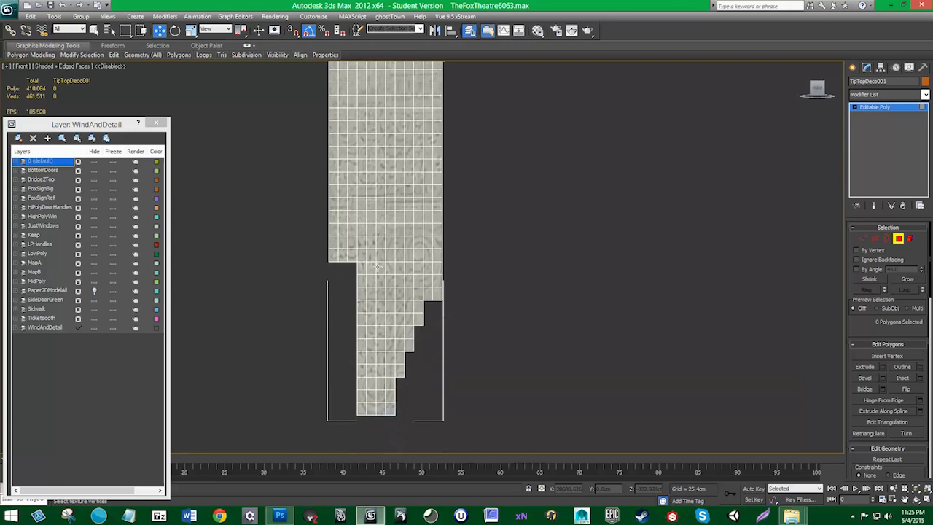
scroll(430, 317, up, 2)
middle_drag(419, 304, 413, 201)
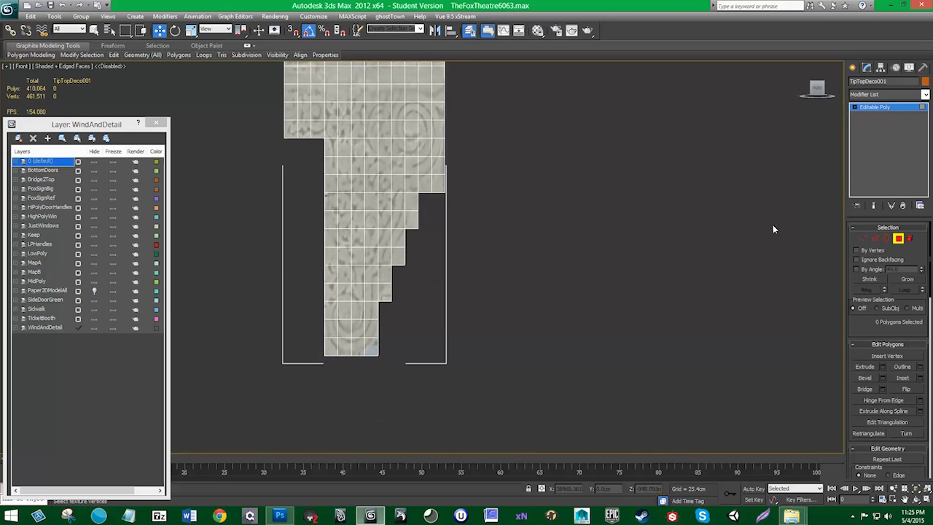
click(860, 239)
scroll(465, 208, up, 2)
click(446, 160)
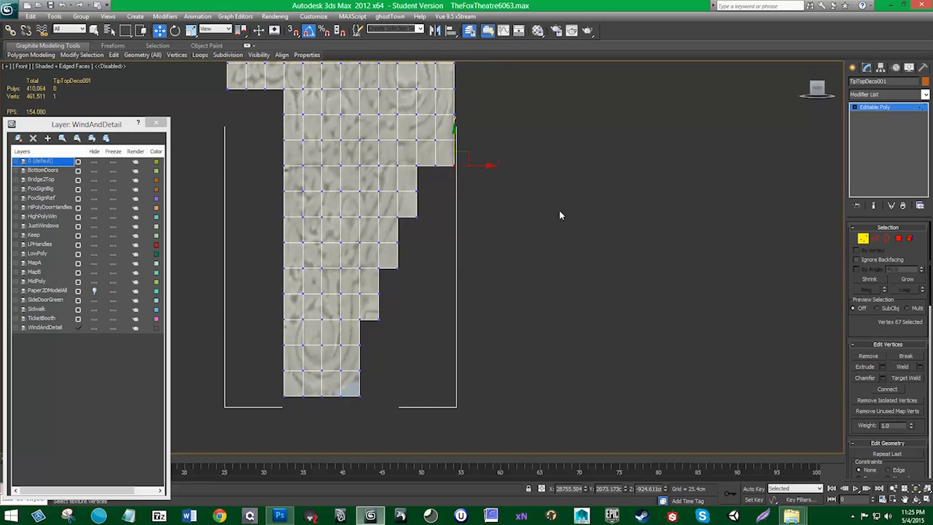
scroll(878, 427, down, 3)
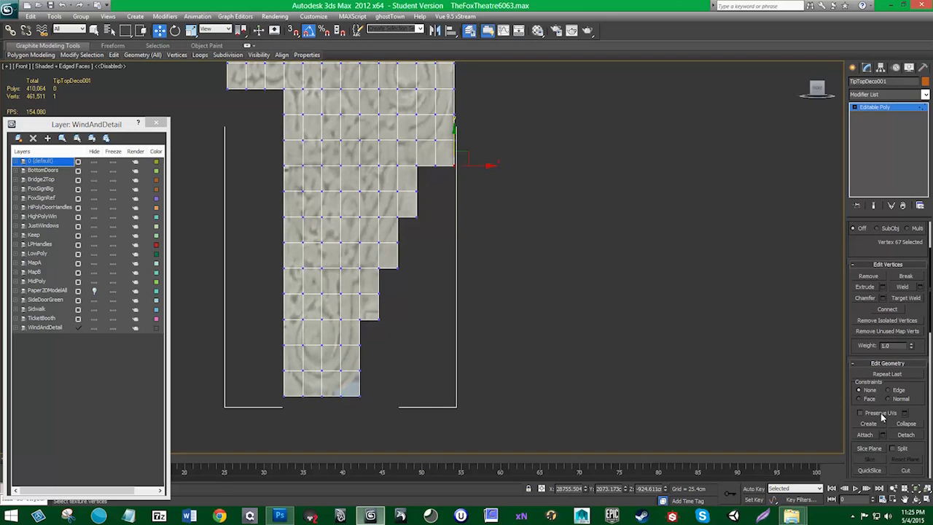
click(860, 412)
- Move the vertices along the upper half of the stepped right edge to follow the carved ornament's curve
drag(461, 158, 404, 225)
click(436, 166)
click(416, 192)
click(416, 216)
click(400, 218)
click(398, 217)
click(398, 243)
click(398, 268)
drag(398, 268, 394, 242)
- Move the vertices along the lower half of the stepped right edge inward to follow the carved ornament's curve
click(379, 294)
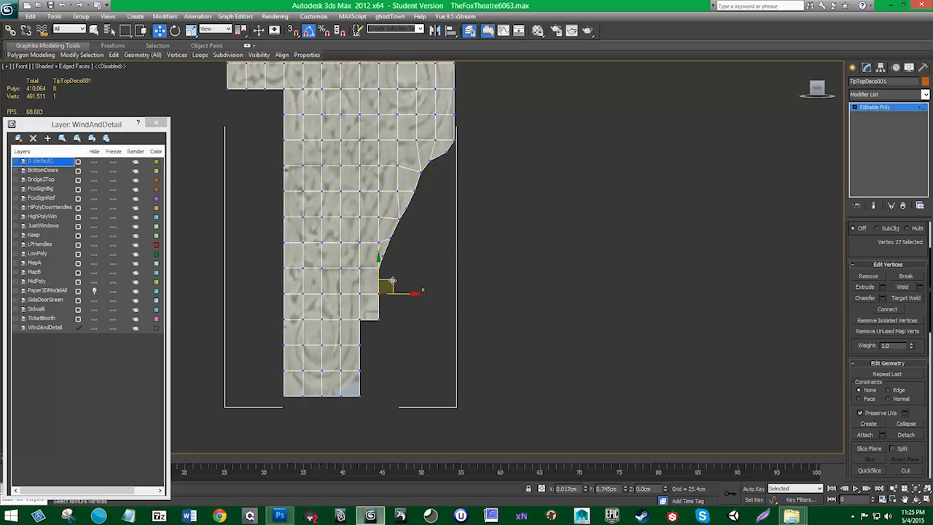
drag(393, 283, 390, 276)
click(379, 320)
mouse_move(390, 308)
mouse_down()
mouse_move(376, 292)
mouse_move(373, 309)
mouse_up()
click(360, 320)
click(367, 340)
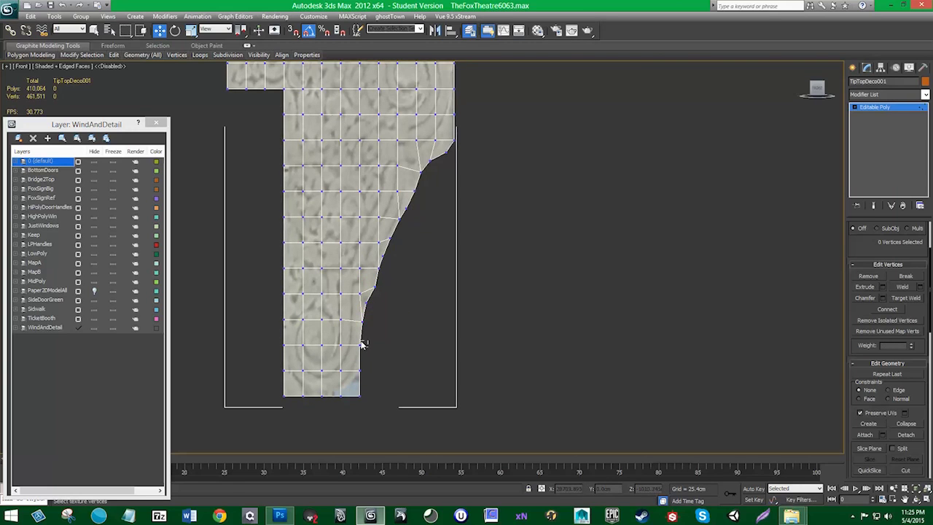
- Move the vertices around the strip's lowest end into a rounded tip that follows the bottom scroll
click(363, 342)
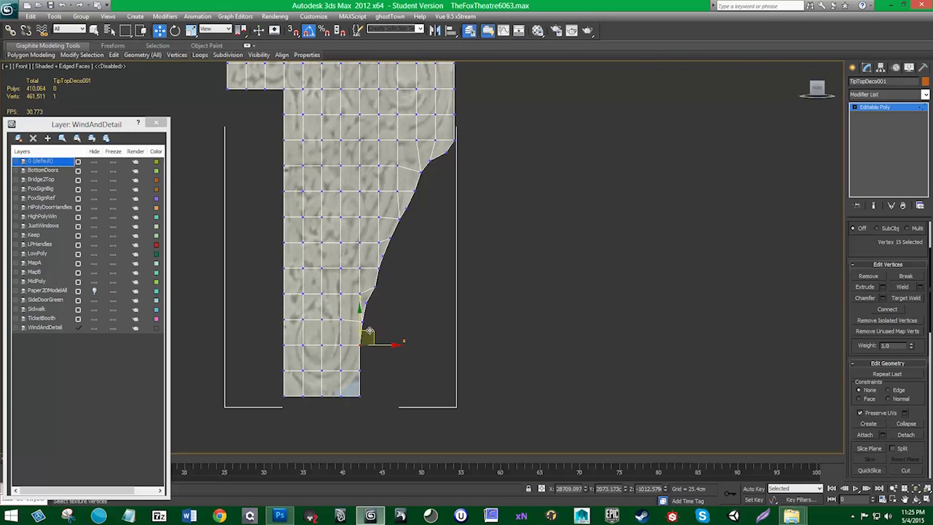
click(360, 368)
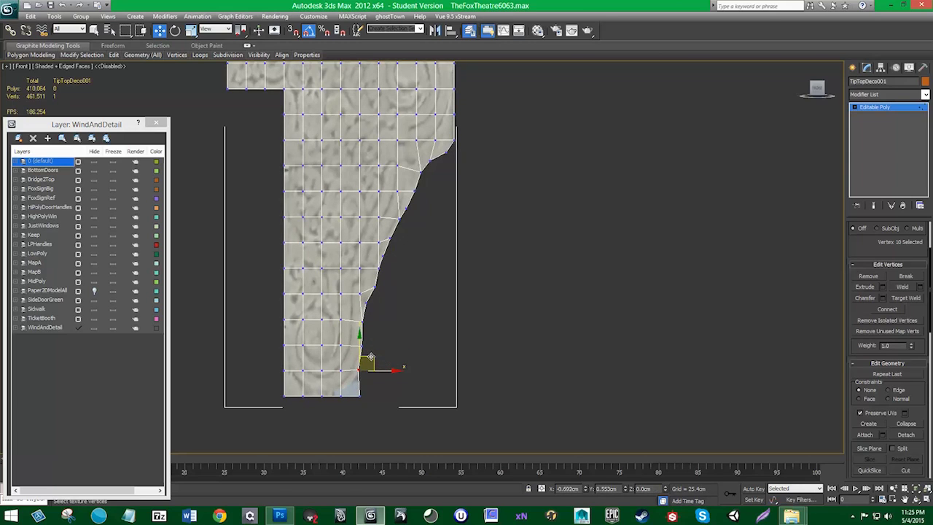
drag(371, 356, 281, 344)
click(361, 395)
click(340, 396)
click(322, 396)
click(285, 396)
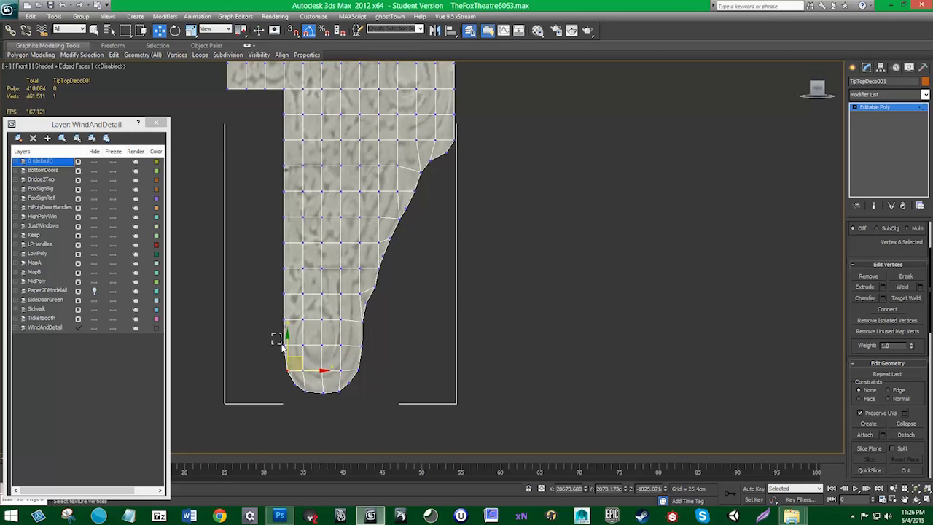
click(280, 343)
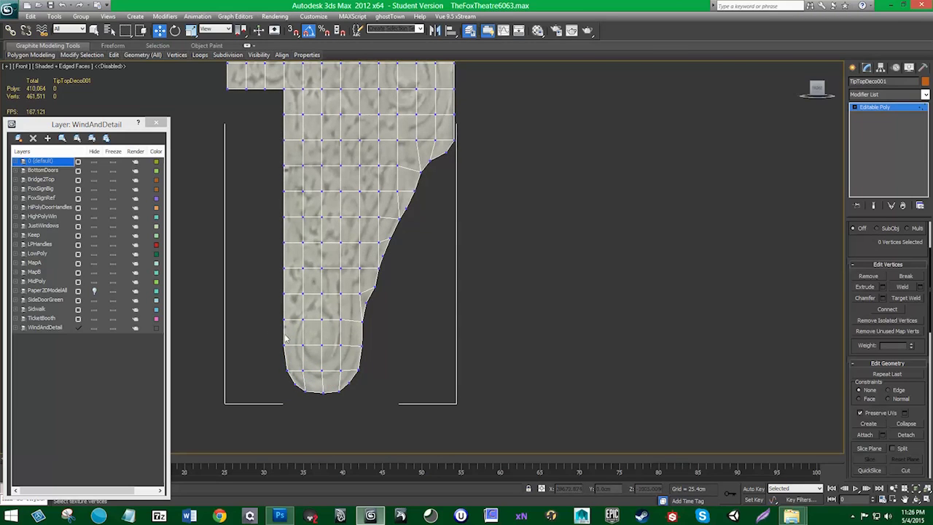
- Reposition the edge vertices at the upper end of the diagonal to smooth the curve around the large scroll
middle_drag(306, 123, 306, 131)
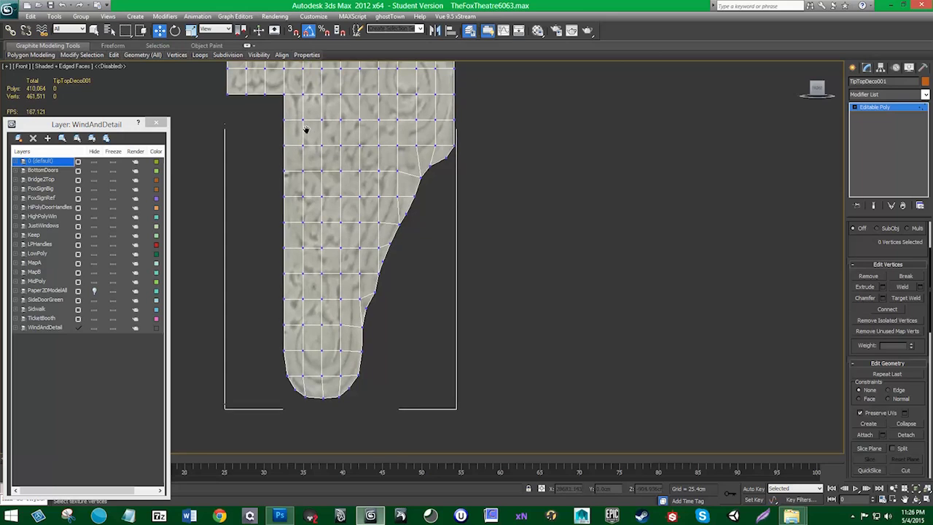
click(447, 160)
drag(452, 151, 464, 128)
click(479, 161)
click(454, 150)
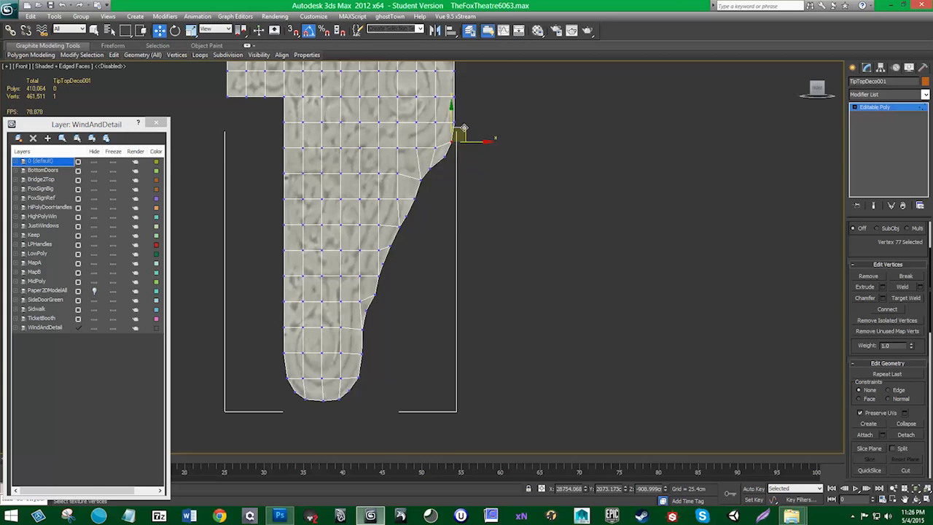
- Remove the surplus vertices along the diagonal right edge to simplify its outline
middle_drag(448, 229, 441, 333)
mouse_move(463, 175)
middle_down()
mouse_move(460, 221)
mouse_move(461, 93)
middle_up()
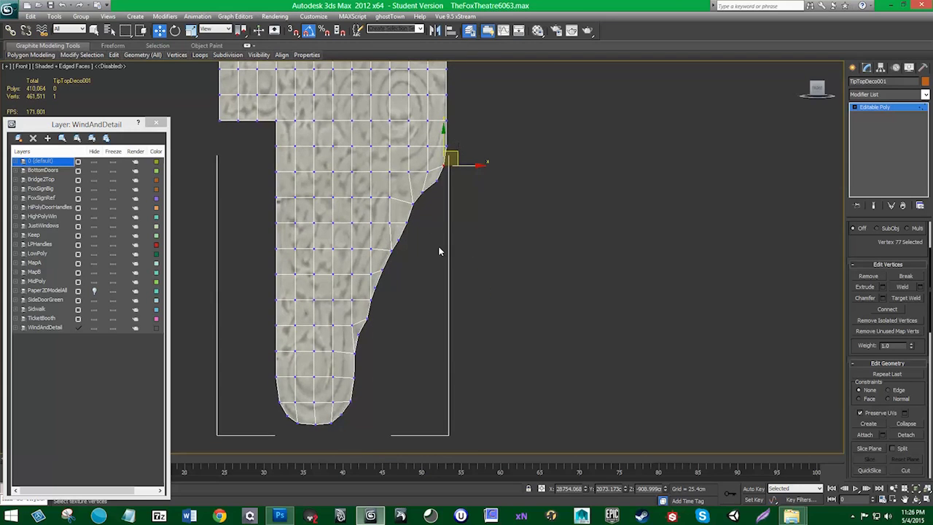
click(375, 288)
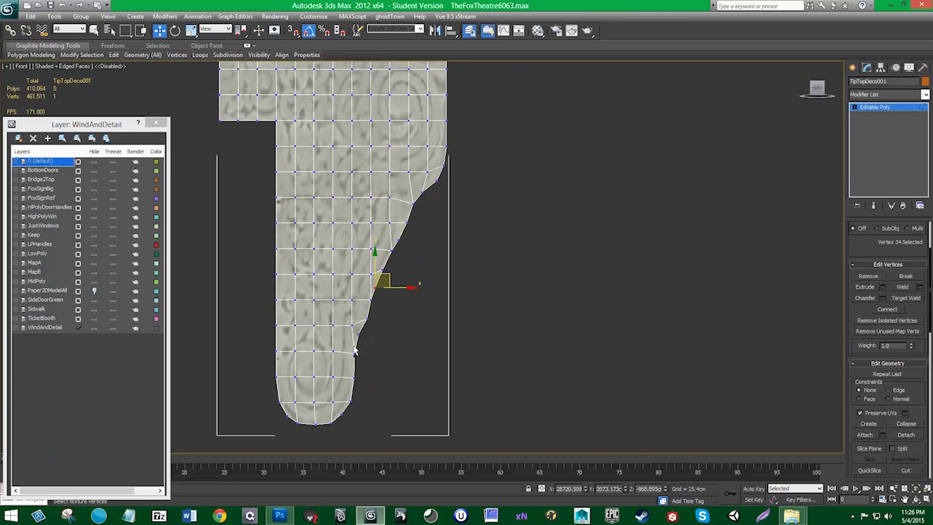
ctrl+click(358, 334)
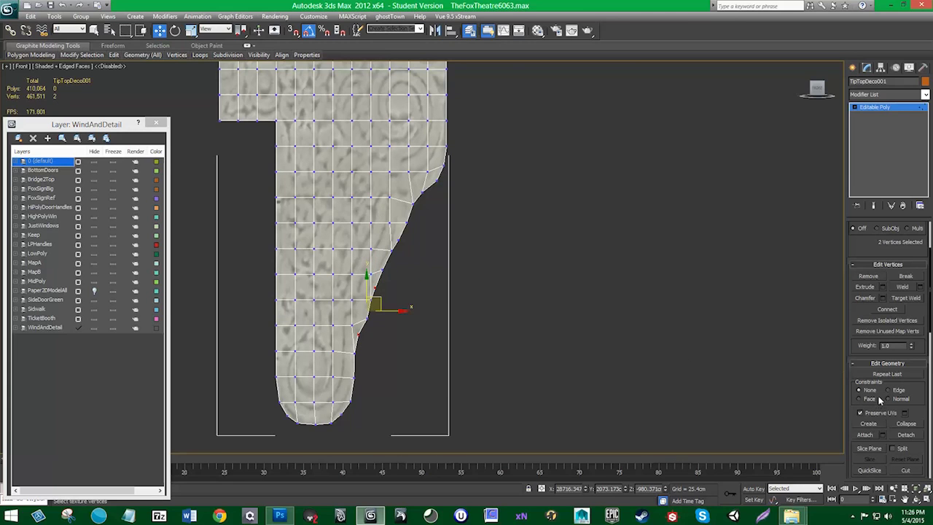
click(869, 277)
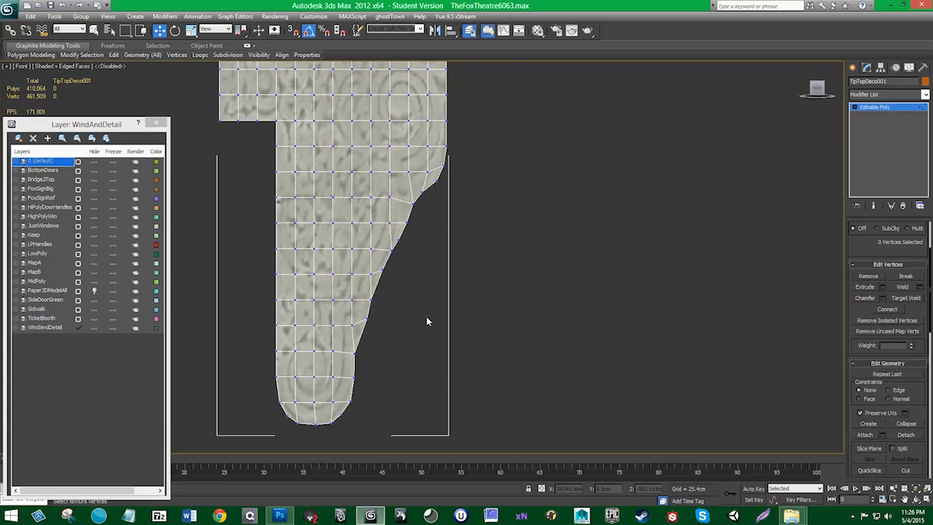
click(397, 237)
click(869, 276)
middle_drag(473, 234, 457, 276)
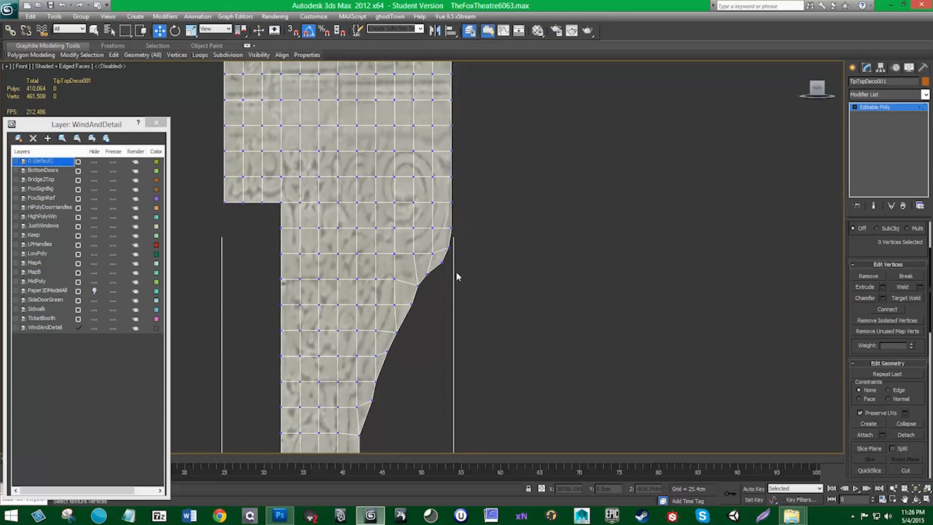
click(869, 278)
- Pull in the vertices at the lower left corner of the wide block to round it
middle_drag(470, 127, 485, 266)
scroll(479, 226, up, 1)
scroll(474, 263, down, 1)
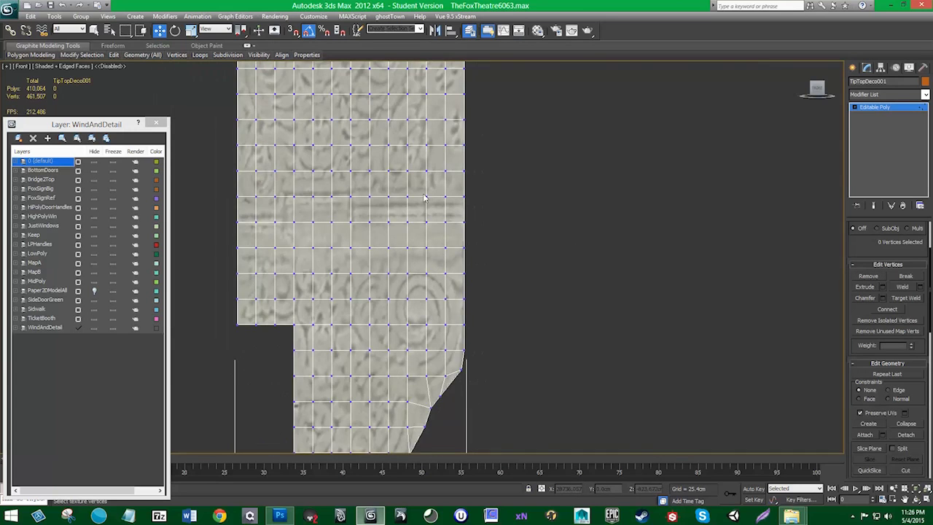
middle_drag(367, 212, 369, 254)
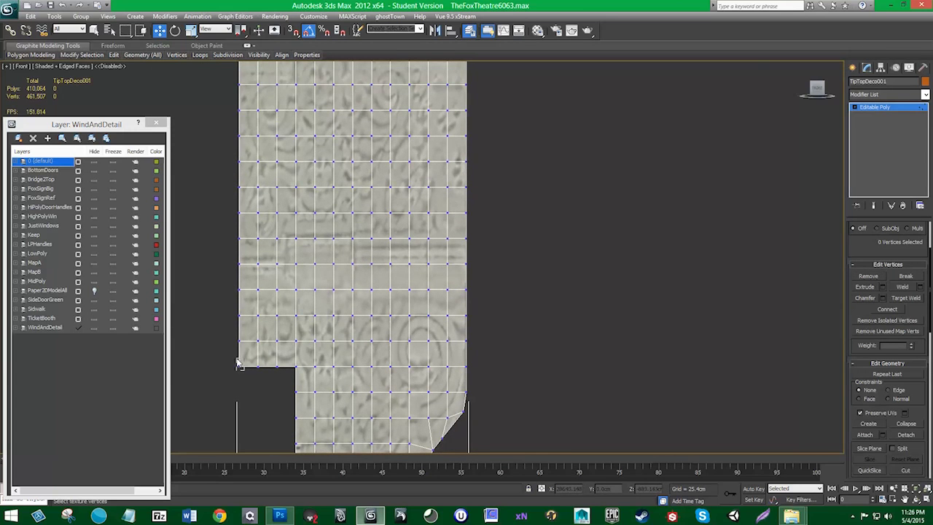
click(239, 365)
drag(258, 349, 258, 349)
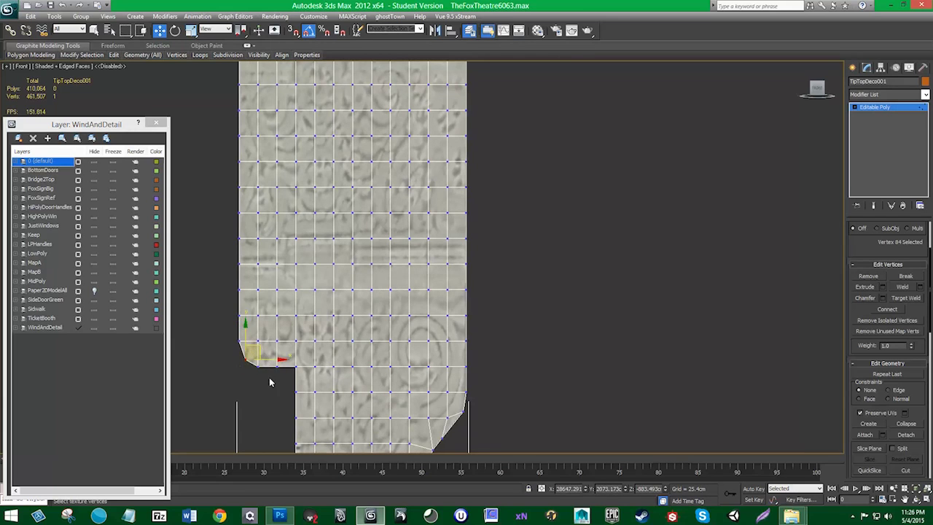
click(257, 366)
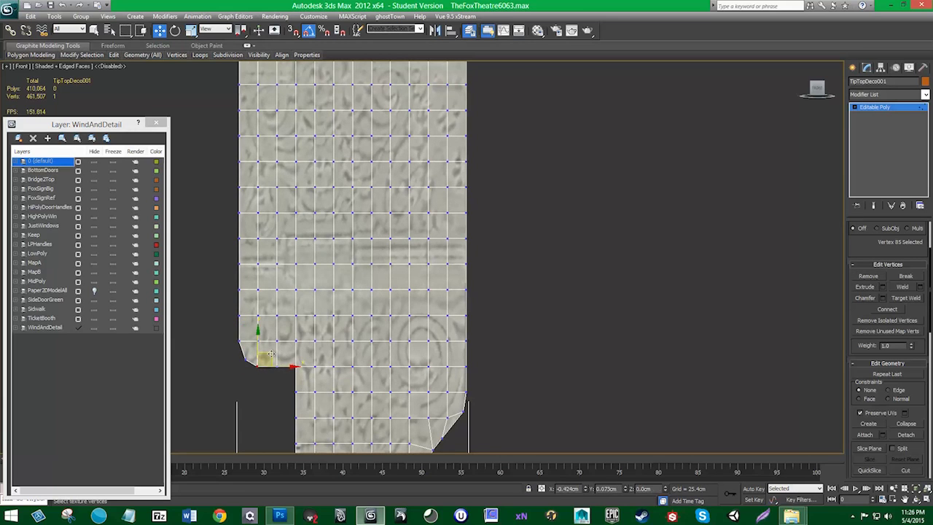
- Pull in the wide block's upper left corner vertex to bevel the corner
middle_drag(340, 257, 346, 171)
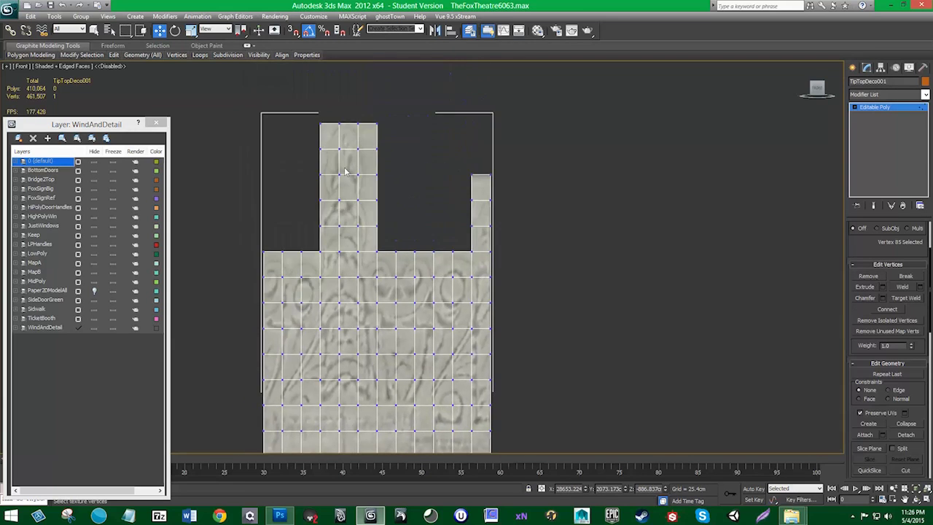
drag(258, 243, 280, 254)
click(281, 252)
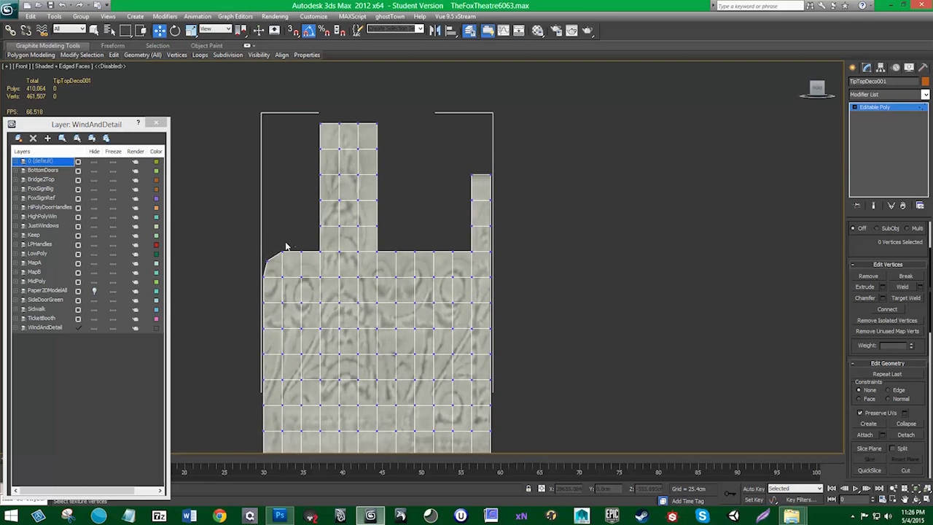
click(283, 252)
drag(294, 248, 307, 279)
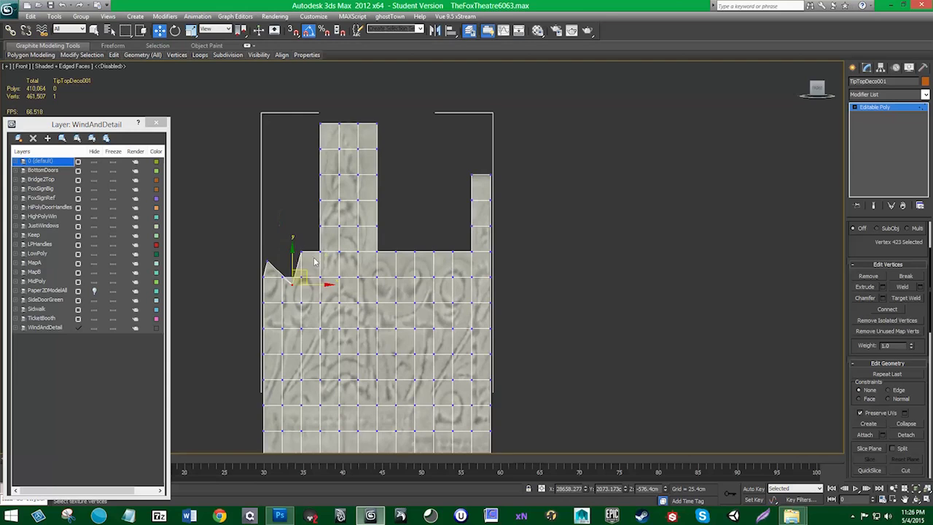
key(z)
key(ctrl+z)
- Lower the vertices along the short top edge left of the tall column to follow the carved scroll
drag(422, 216, 424, 222)
drag(426, 209, 437, 242)
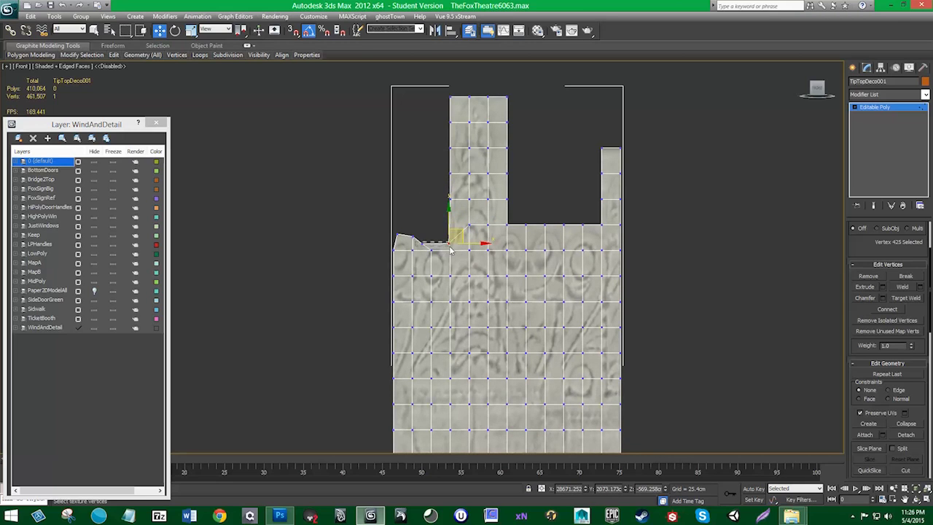
ctrl+click(424, 237)
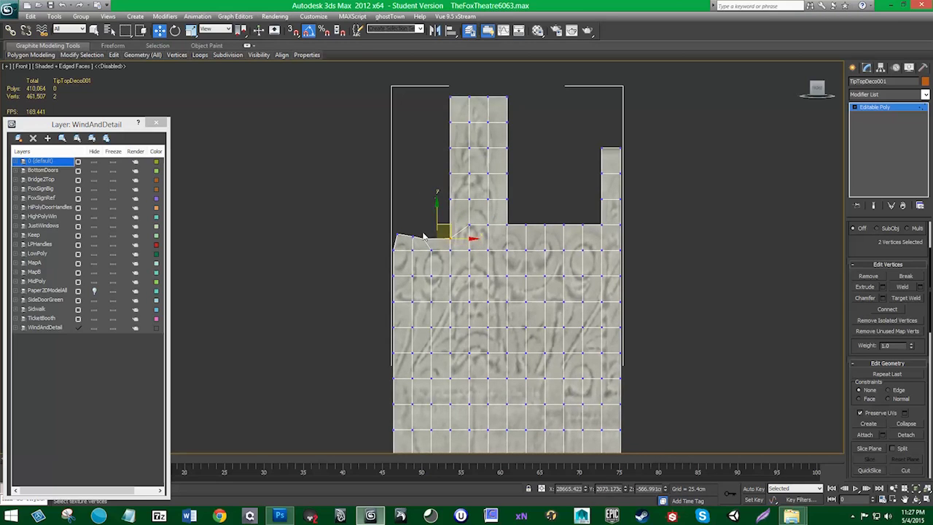
click(426, 238)
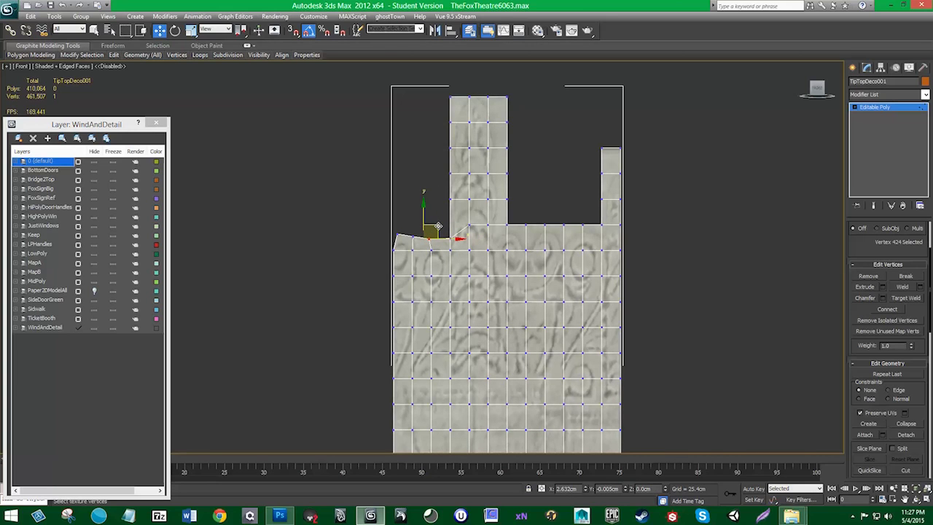
drag(438, 226, 439, 226)
- Move the top vertices of the tall column into a rounded cap
middle_drag(570, 257, 509, 282)
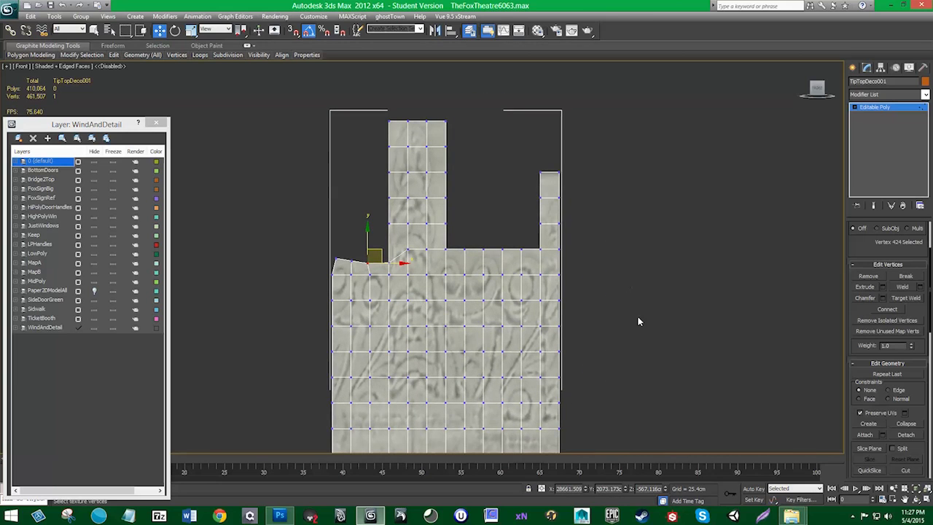
click(445, 121)
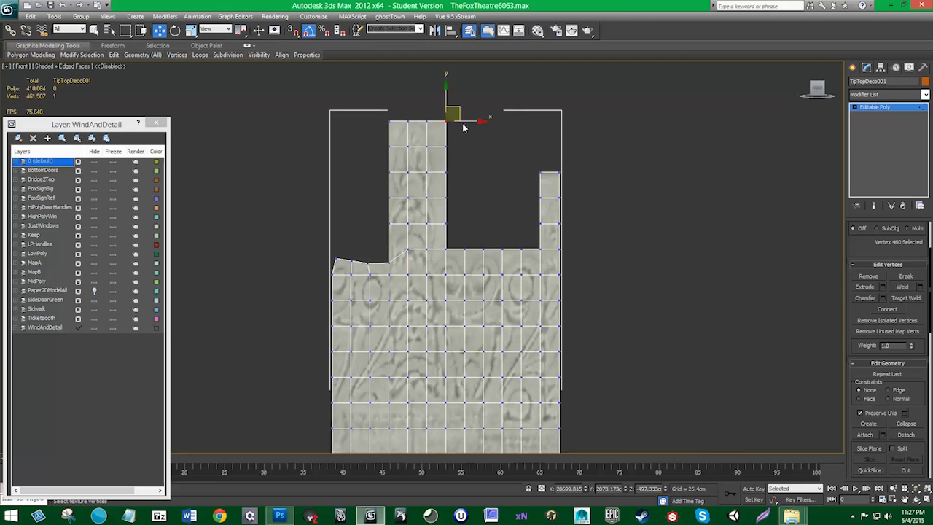
drag(458, 111, 418, 112)
click(427, 120)
click(408, 120)
click(389, 121)
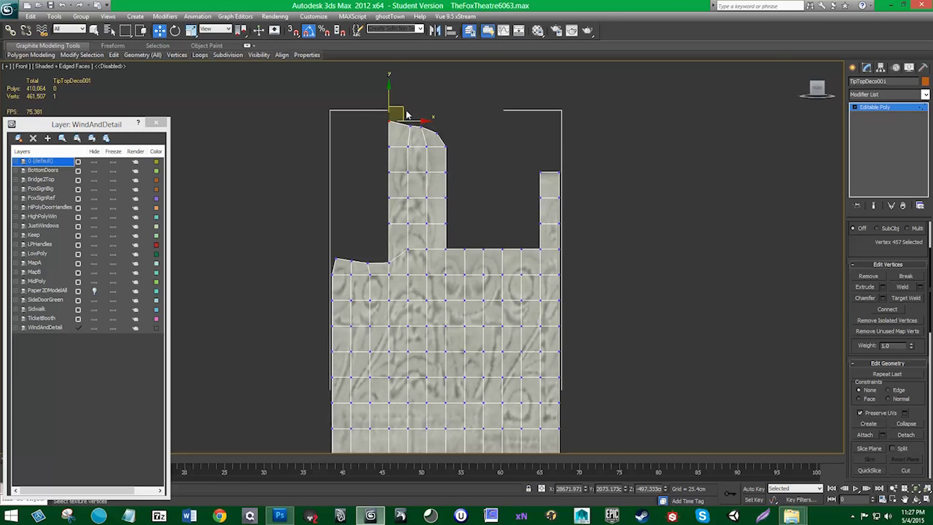
drag(407, 110, 416, 121)
- Move the upper vertices on the tall column's left side inward to match the carved finial
click(389, 197)
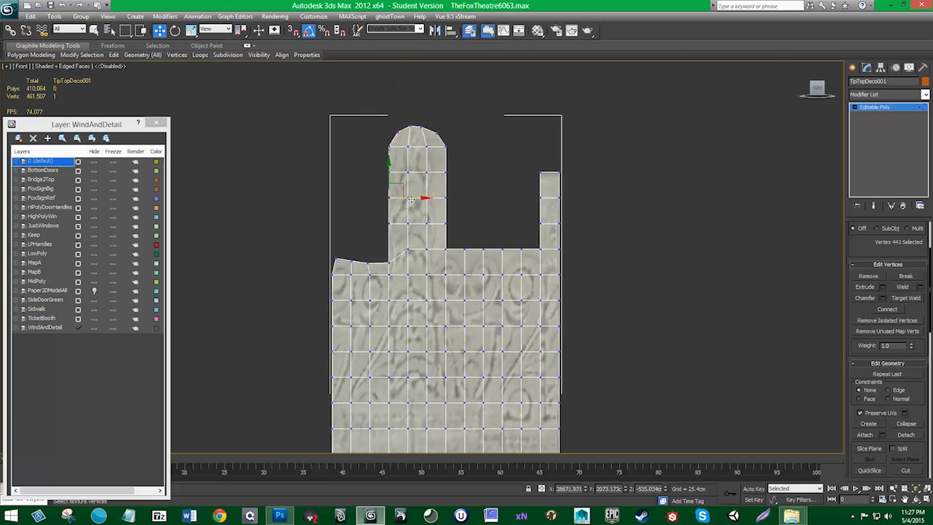
drag(428, 197, 418, 151)
click(393, 171)
click(390, 147)
- Move the vertices down the tall column's right side inward to narrow it to the finial's outline
click(433, 132)
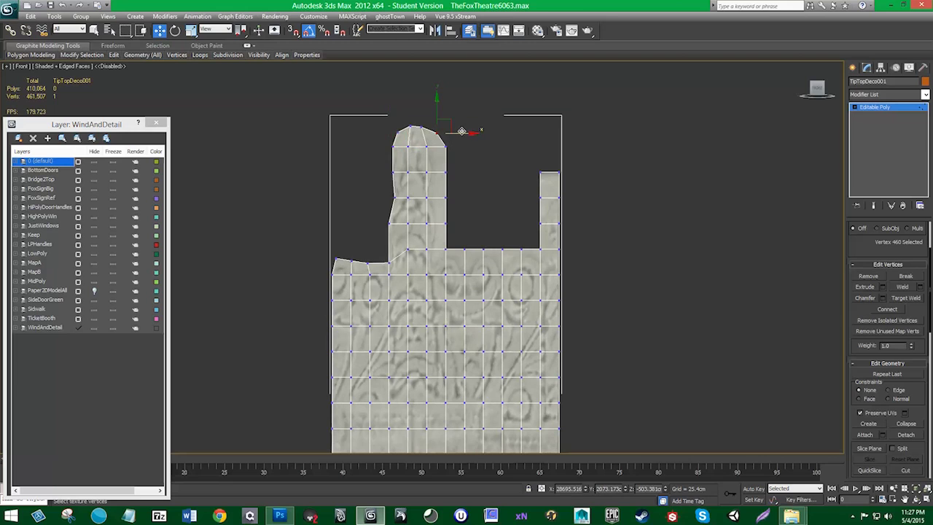
click(445, 146)
drag(475, 145, 454, 248)
click(446, 171)
click(446, 199)
click(445, 224)
click(447, 249)
click(436, 195)
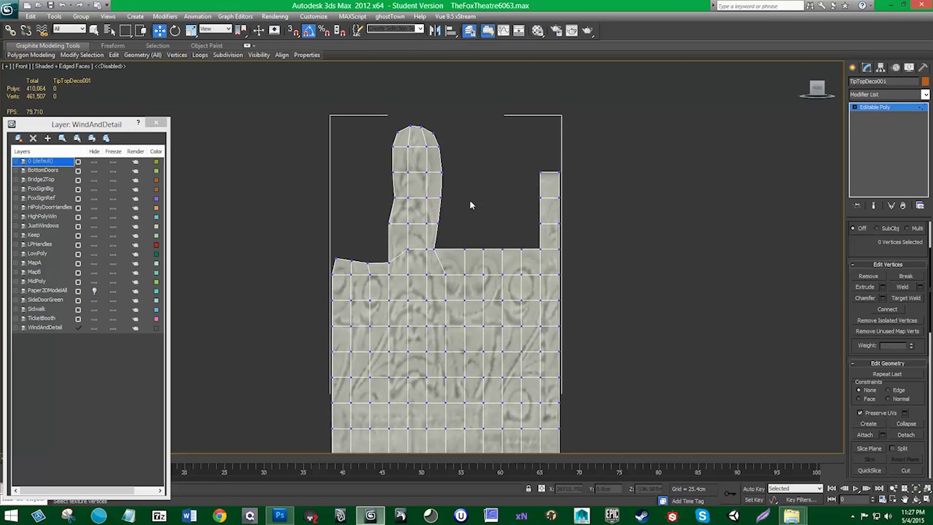
- Narrow the tall column's right side and cap further, giving the finial a pinched waist
drag(474, 198, 469, 198)
click(445, 171)
drag(441, 169, 461, 171)
drag(463, 142, 412, 122)
click(458, 163)
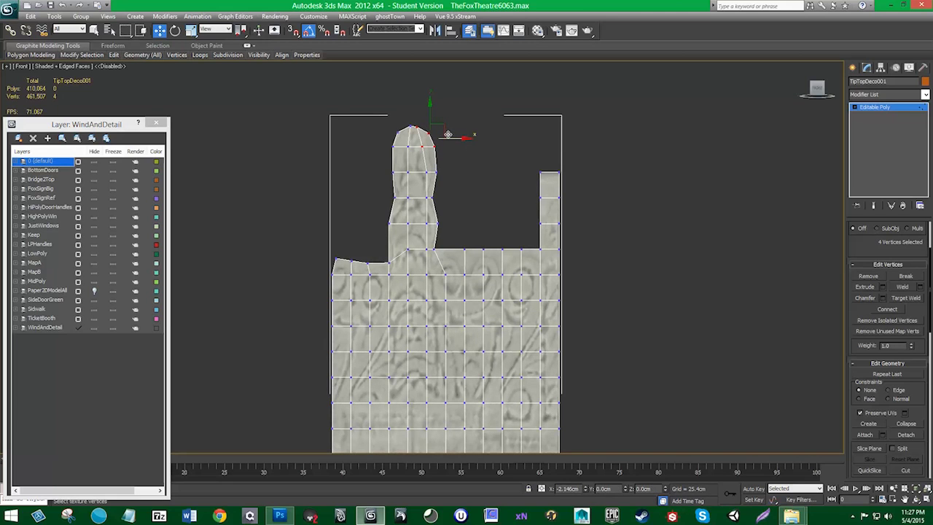
click(480, 231)
- Lower and pull in the top vertices of the narrow column at the right edge to round its tip
middle_drag(477, 241, 460, 224)
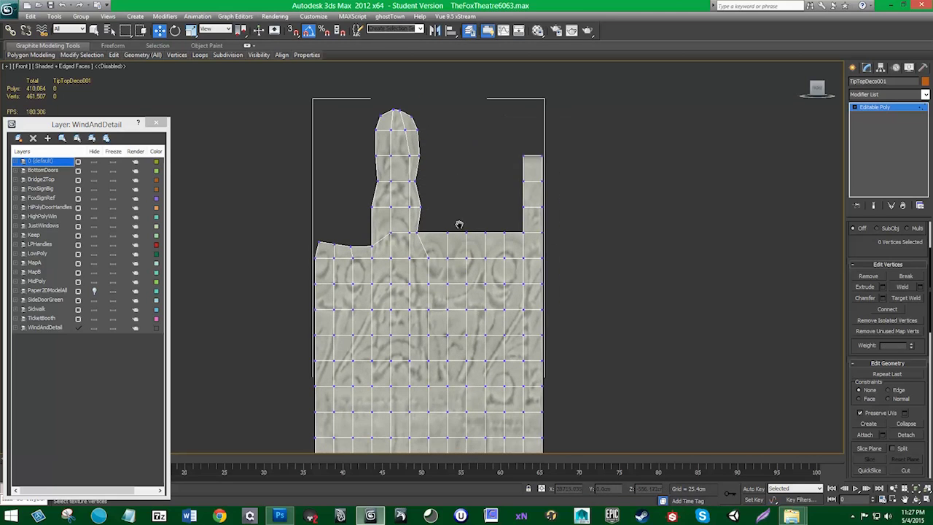
drag(523, 155, 542, 153)
click(525, 164)
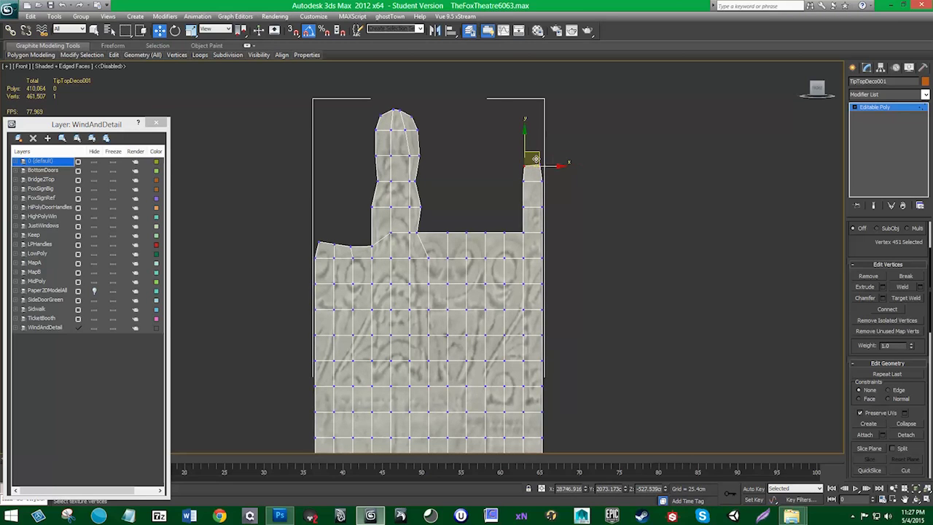
mouse_move(541, 153)
mouse_down()
mouse_move(519, 169)
mouse_move(538, 162)
mouse_up()
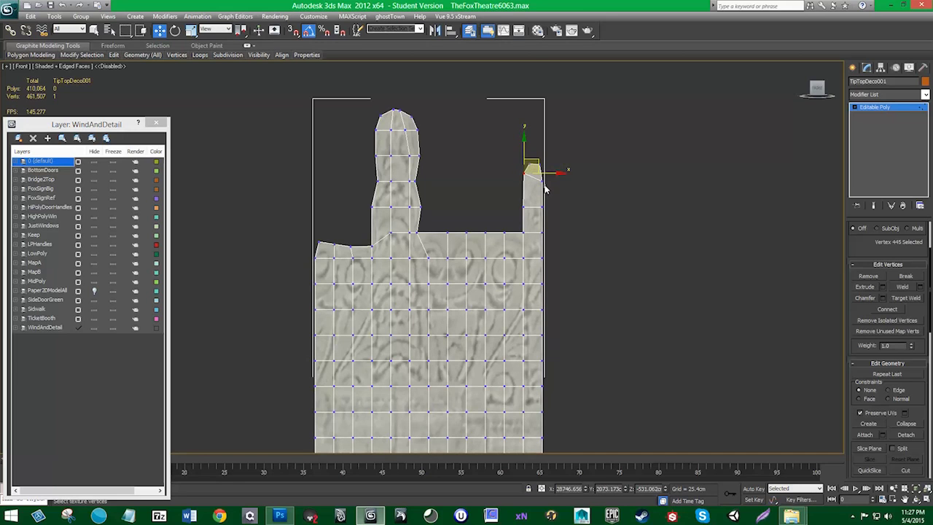
click(548, 191)
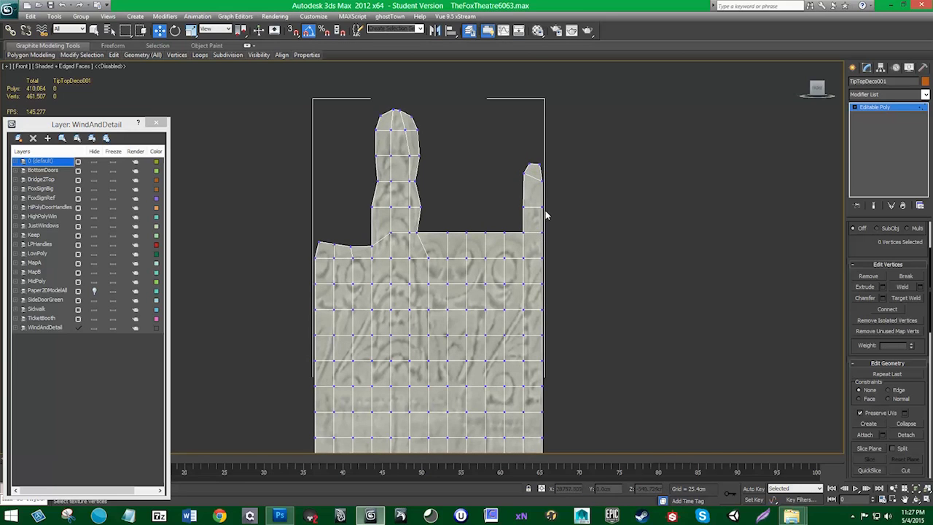
middle_drag(545, 232, 542, 202)
scroll(540, 207, down, 2)
middle_drag(523, 241, 522, 212)
scroll(516, 202, up, 2)
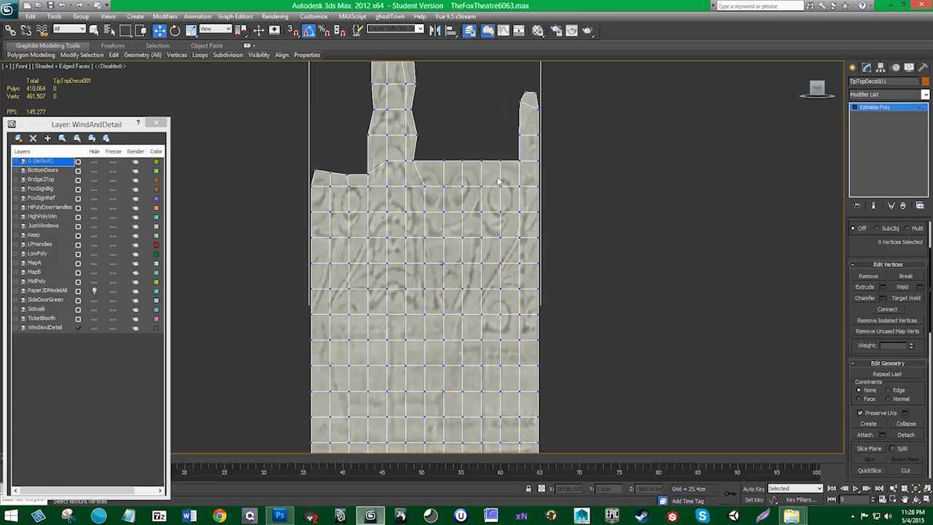
- Move the top-edge vertices between the tall column and the narrow right column up and down to form scalloped peaks and valleys
click(520, 170)
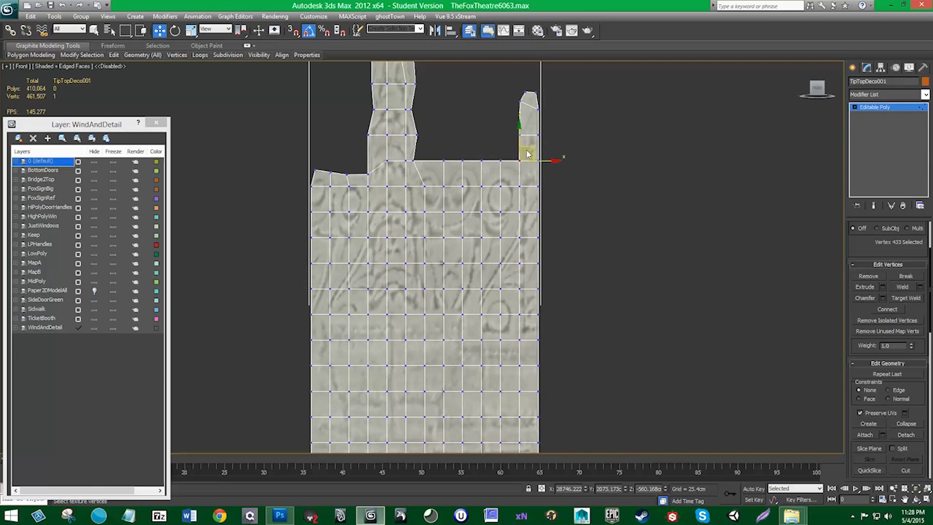
drag(497, 156, 466, 173)
click(481, 160)
drag(473, 149, 452, 167)
click(444, 161)
click(555, 177)
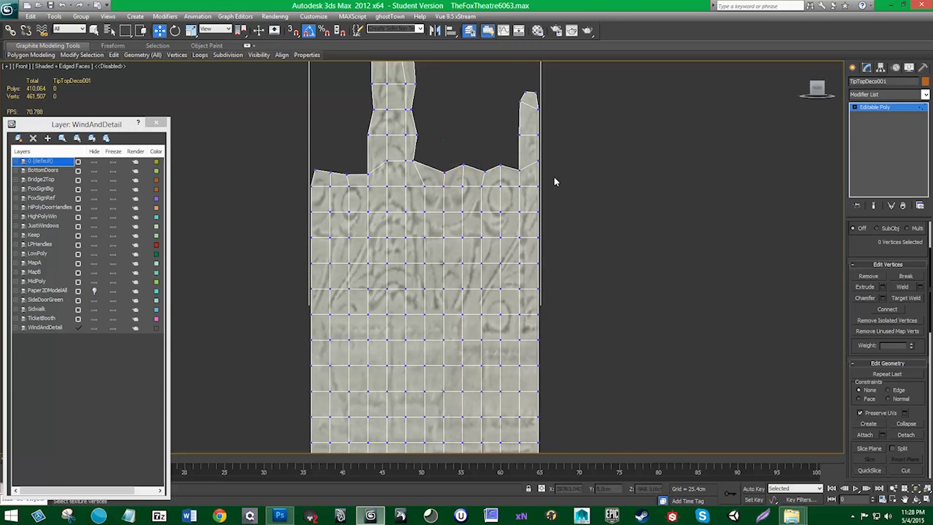
scroll(556, 197, down, 2)
middle_drag(530, 234, 528, 223)
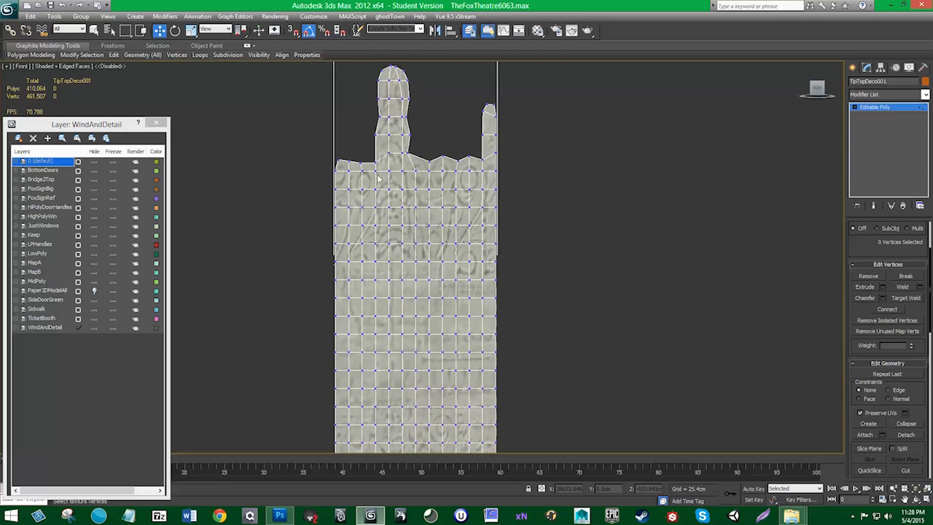
- Adjust the three top-edge vertices beside the tall column's left side to follow the carved scroll
click(348, 159)
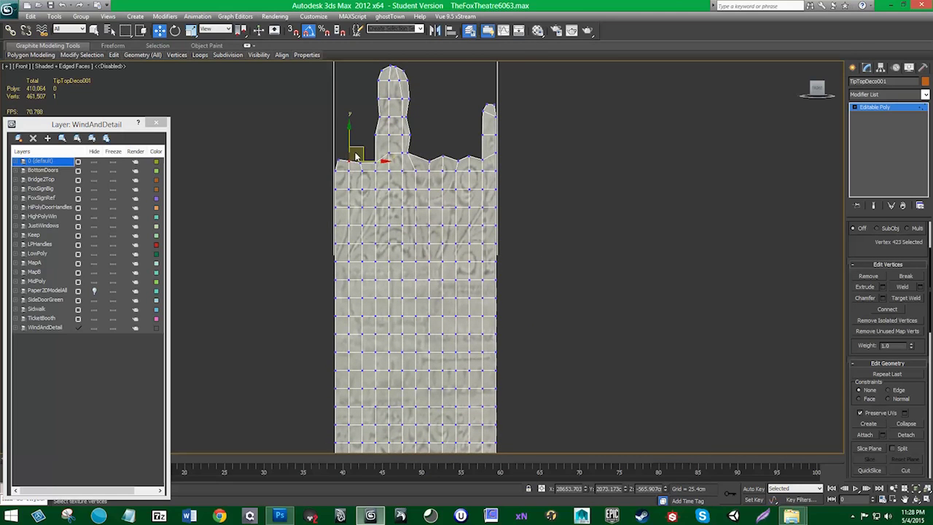
click(361, 162)
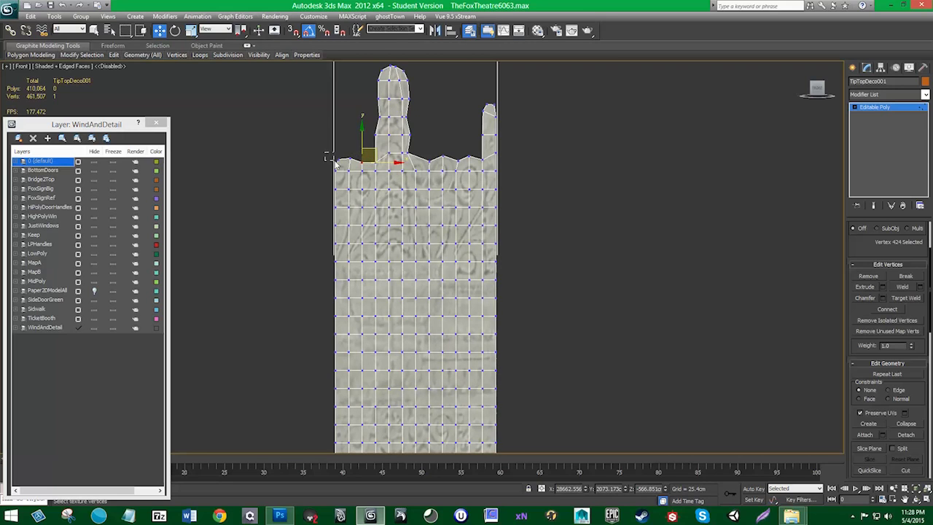
click(336, 161)
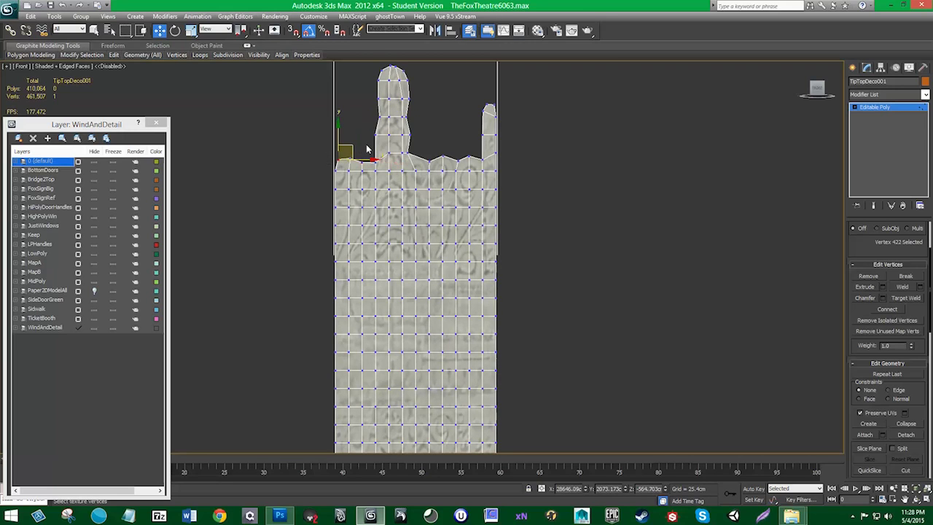
click(535, 198)
- Level the six peak vertices along the scalloped top edge by scaling them together vertically
drag(347, 149, 475, 159)
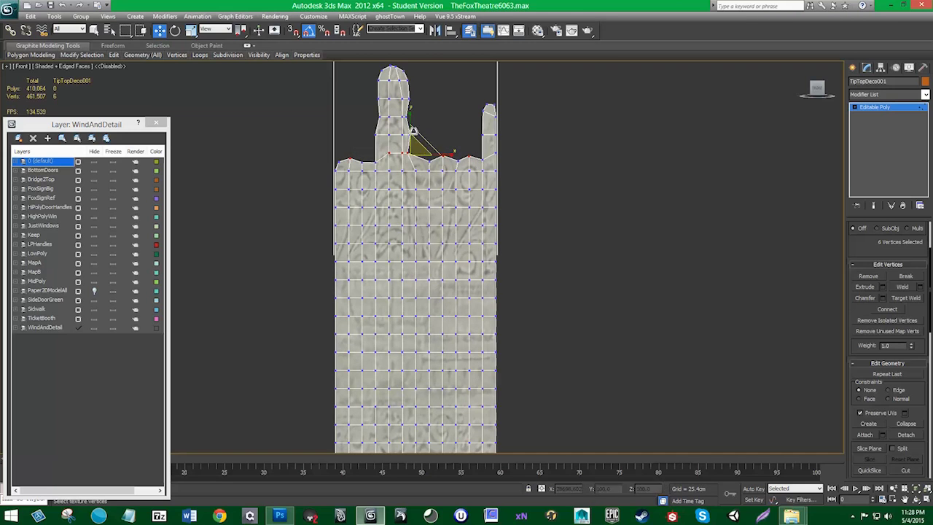
key(r)
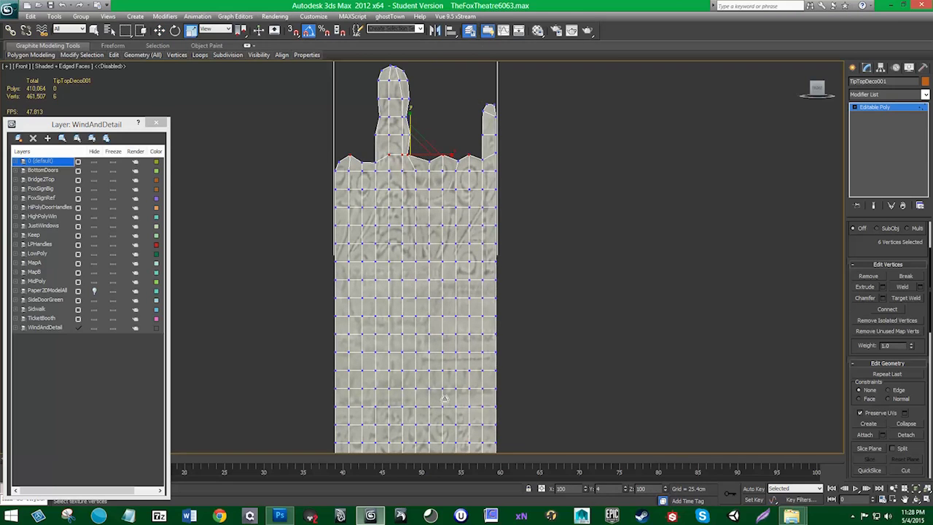
click(530, 162)
middle_drag(530, 166, 503, 182)
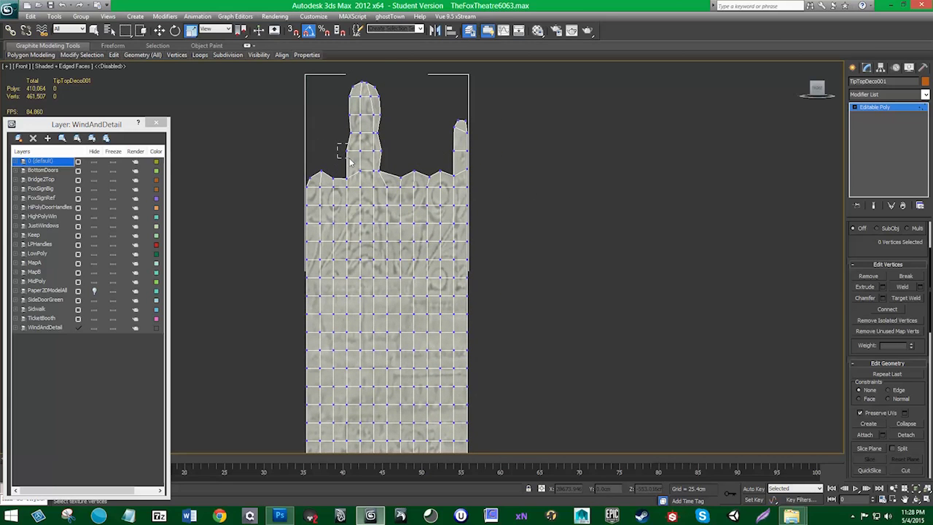
- Move the five vertices on the tall column's left side slightly inward
drag(350, 159, 350, 160)
drag(344, 77, 355, 163)
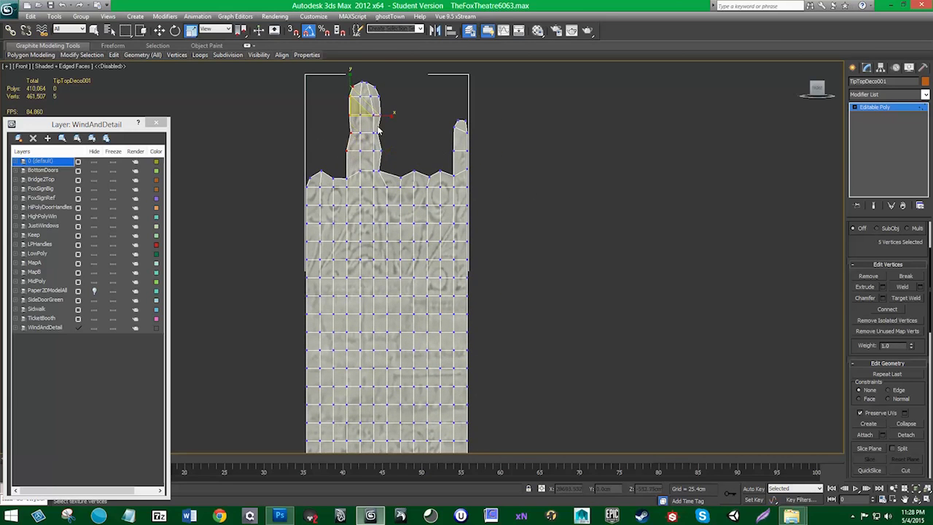
key(w)
drag(381, 116, 382, 118)
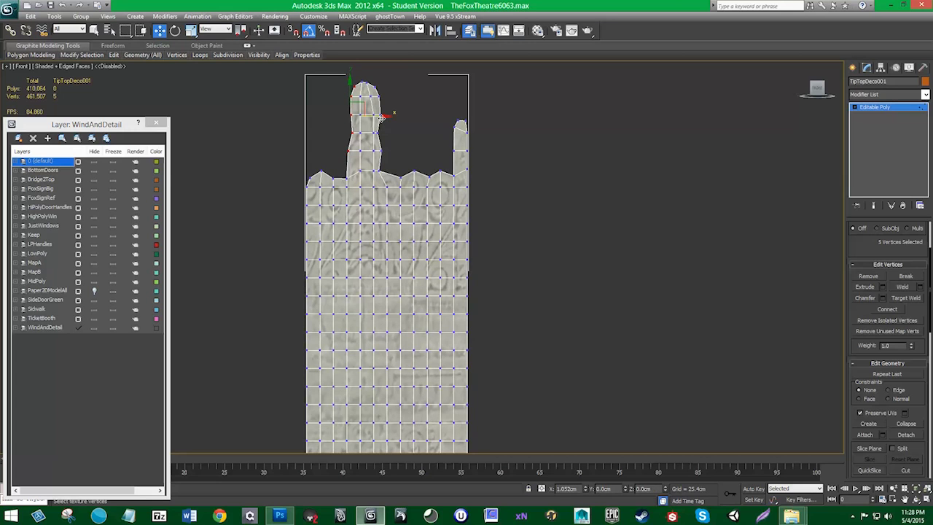
click(406, 140)
- Leave vertex editing, deselect the ornament strip and turn off Edged Faces in the Front viewport
middle_drag(502, 182, 486, 108)
scroll(487, 187, down, 2)
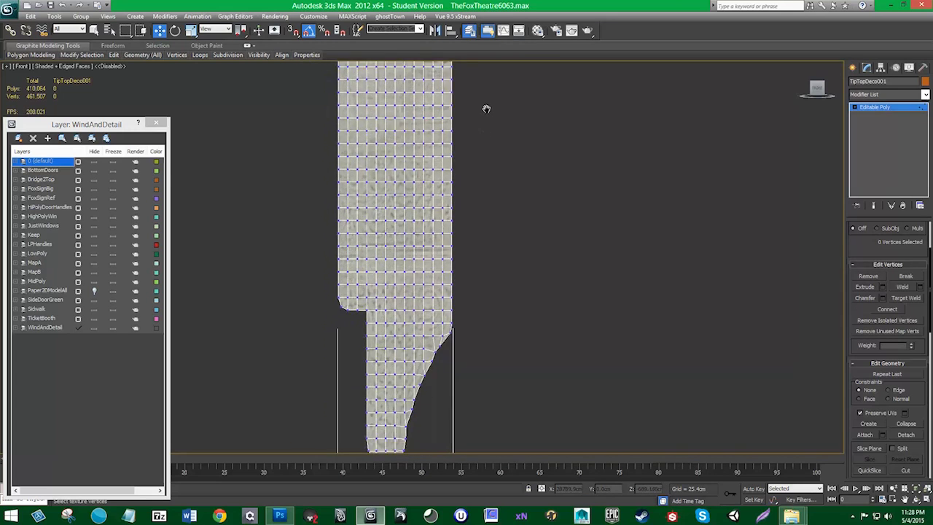
click(869, 110)
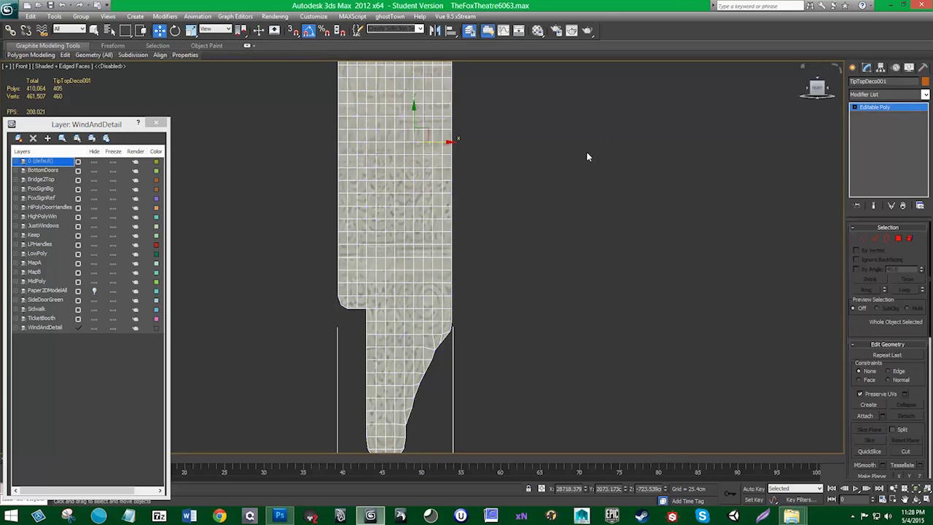
click(505, 177)
scroll(498, 180, down, 2)
middle_drag(467, 160, 466, 224)
click(75, 66)
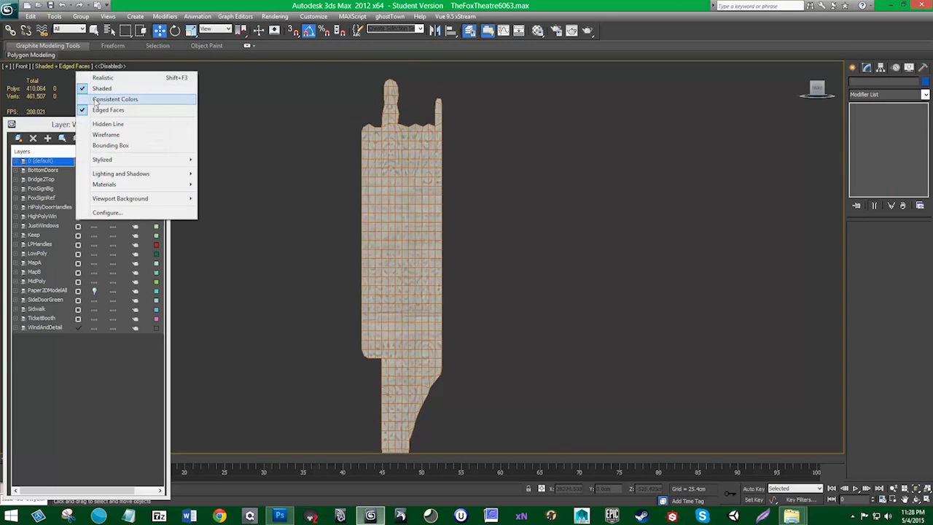
click(95, 110)
middle_drag(468, 181, 460, 132)
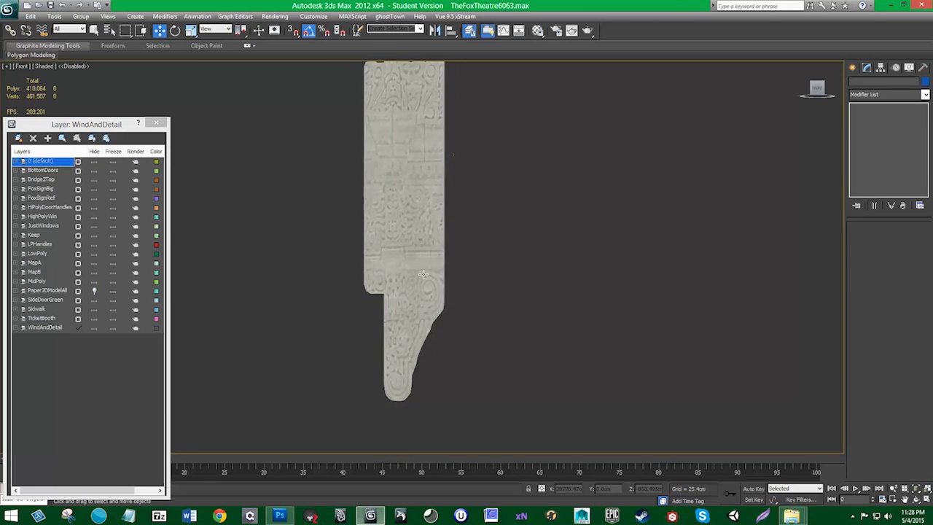
- Nudge the vertex at the strip's lower right corner, where the edge starts tapering, to smooth the outline
scroll(420, 322, up, 2)
middle_drag(420, 322, 409, 217)
click(414, 226)
click(865, 238)
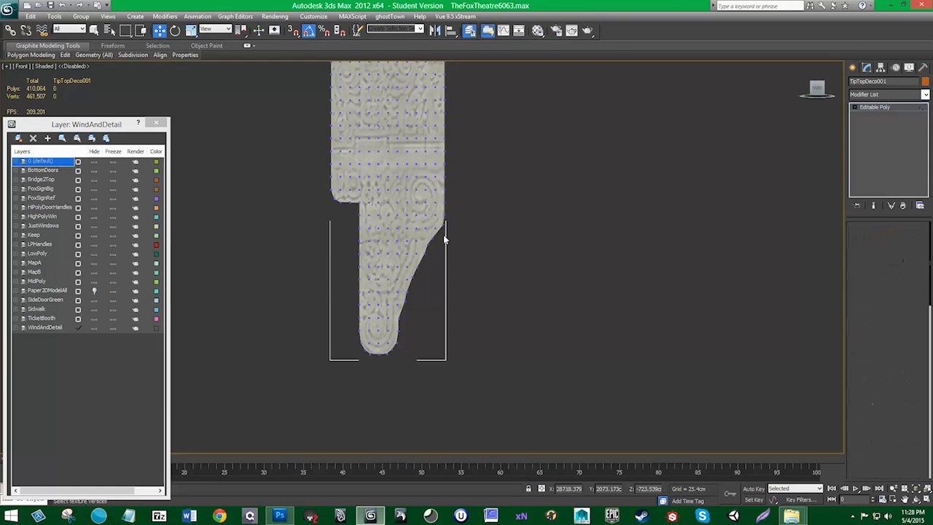
click(432, 243)
drag(443, 234, 443, 236)
- Move the bulging lower vertex on the tall column's right side inward
middle_drag(461, 102, 428, 322)
scroll(421, 186, up, 2)
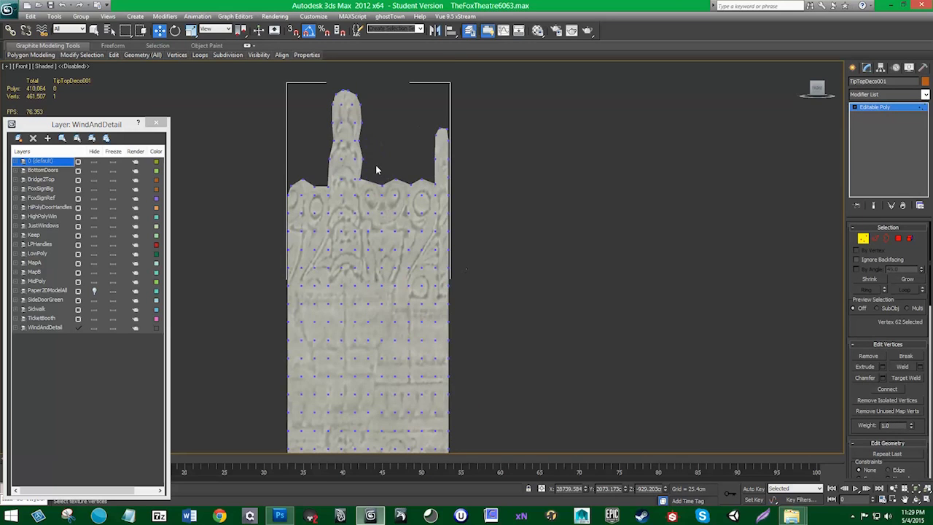
click(363, 156)
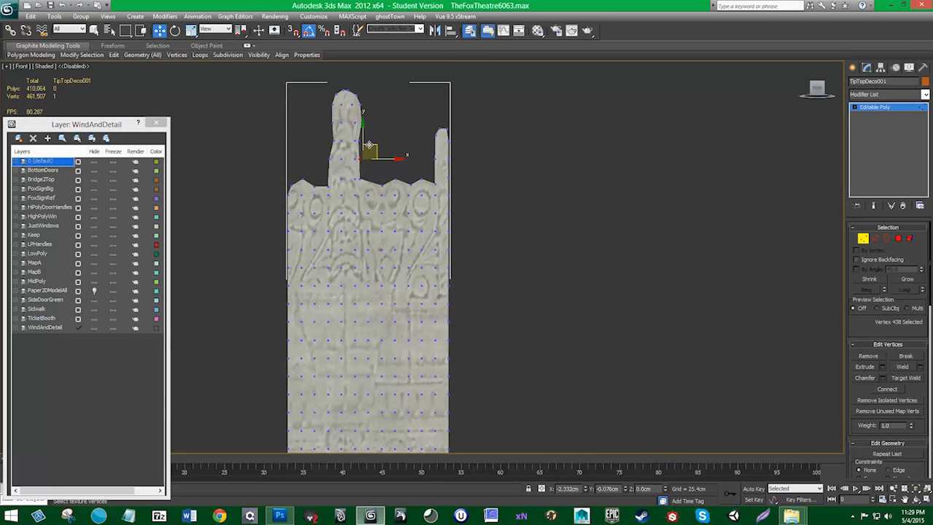
drag(371, 148, 368, 148)
click(407, 171)
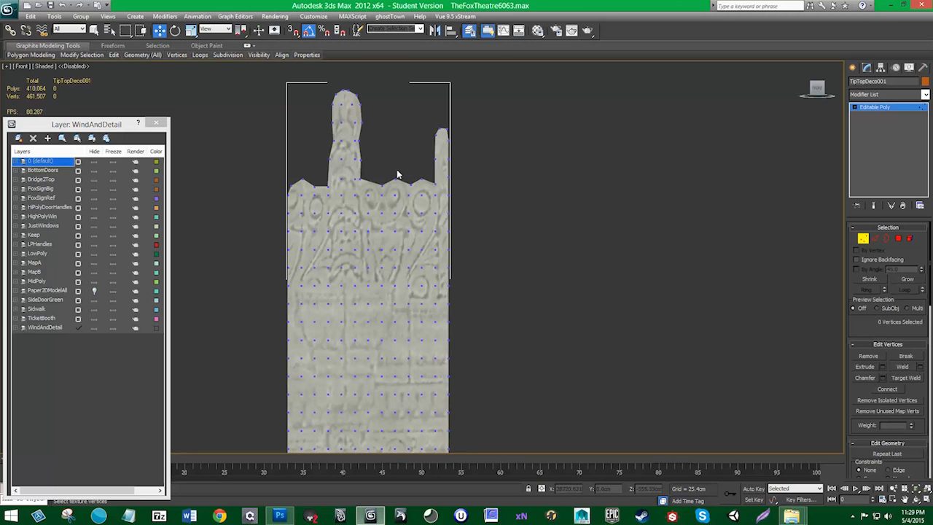
- Lower the scallop peak vertices on both sides of the tall column to soften the top edge
click(397, 181)
drag(404, 174, 406, 175)
click(422, 181)
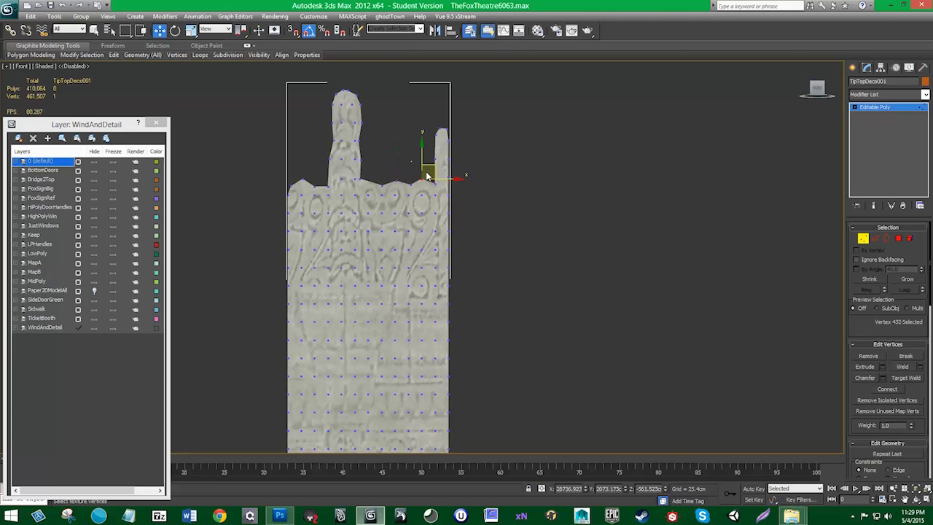
click(305, 179)
drag(318, 168, 317, 169)
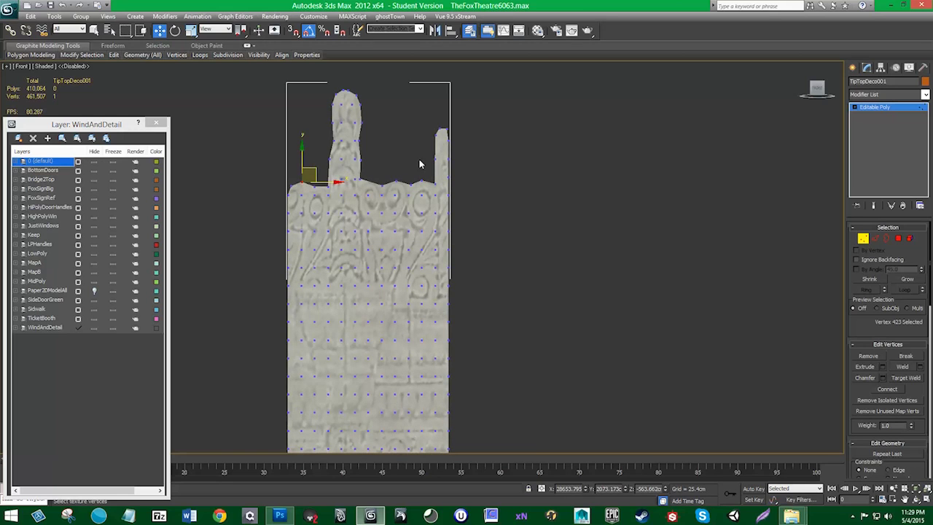
- Lower the two tip vertices of the narrow right column and smooth the tall column's pinched waist vertices
drag(470, 143, 456, 126)
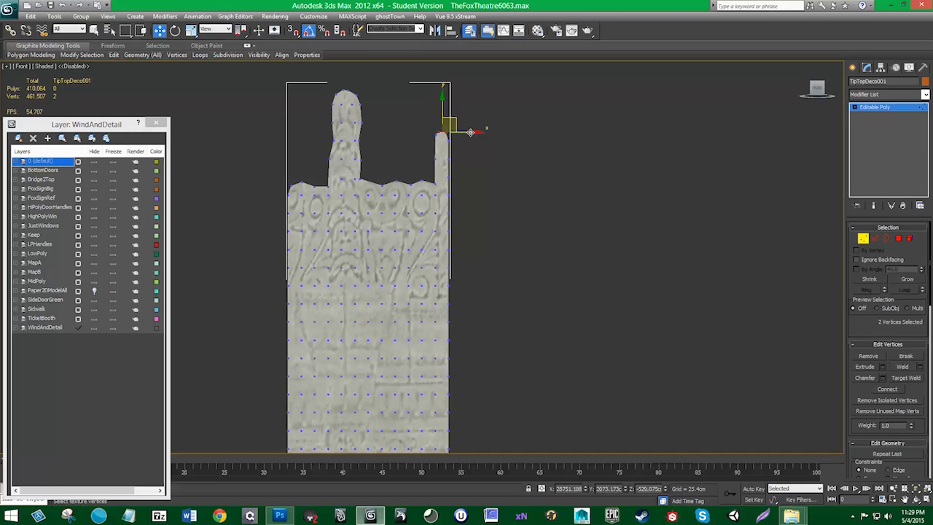
drag(339, 145, 380, 130)
click(334, 140)
click(525, 182)
key(1)
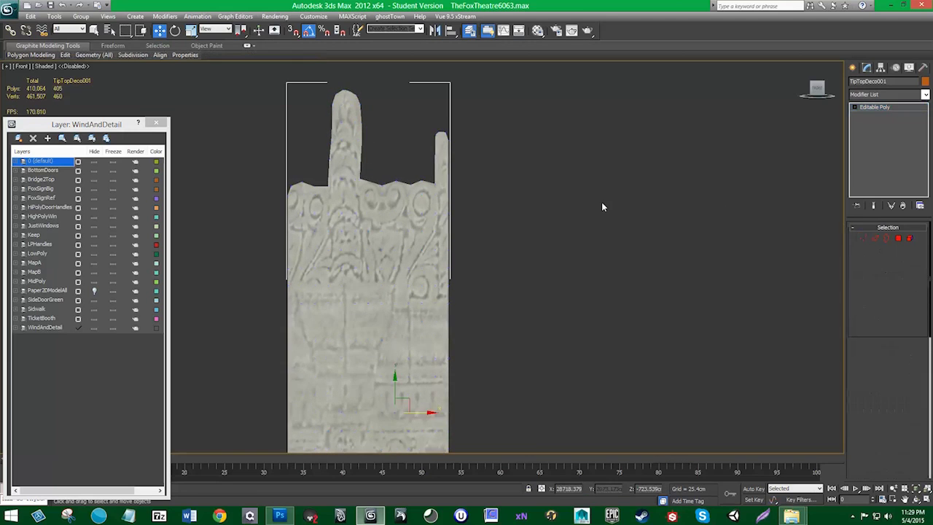
- Straighten the tall column's left edge by scaling its vertices together horizontally, including the one at its base
click(602, 202)
scroll(451, 246, down, 3)
middle_drag(439, 252, 457, 192)
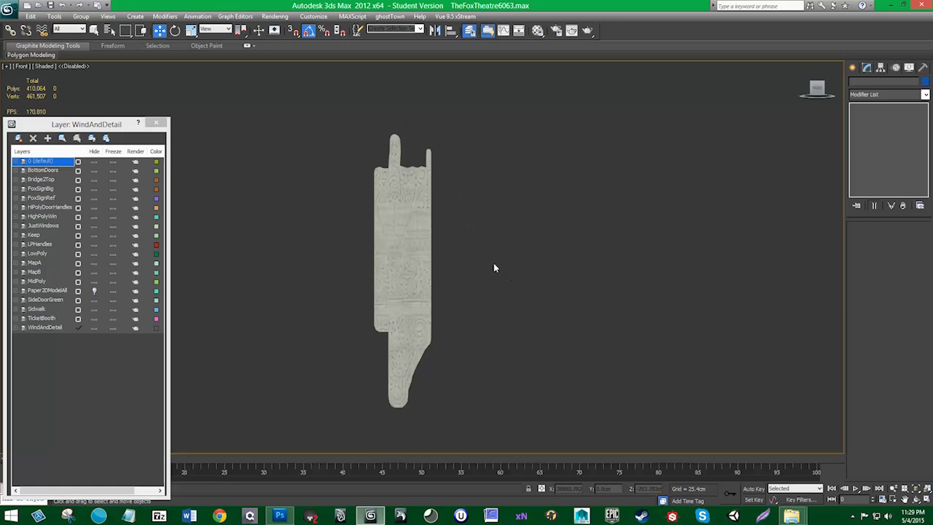
scroll(404, 172, up, 4)
middle_drag(389, 128, 394, 253)
click(395, 252)
click(863, 239)
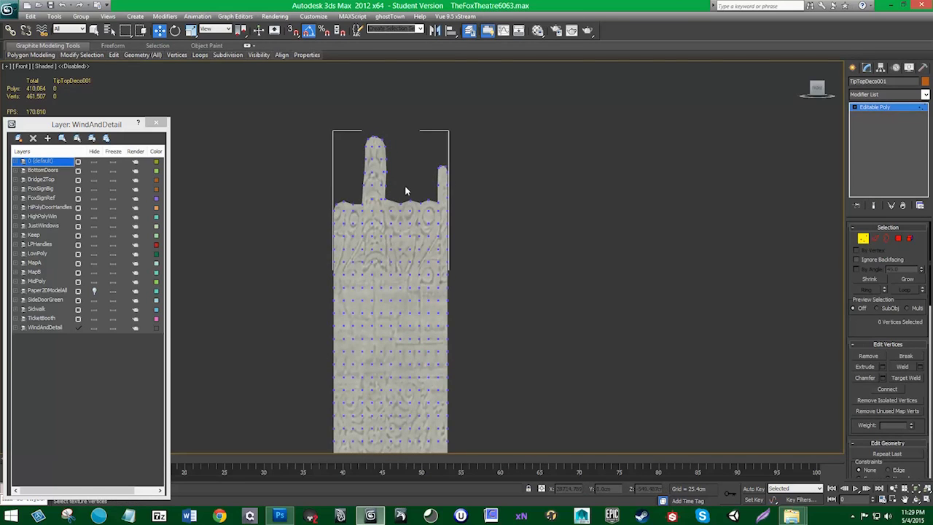
drag(368, 195, 354, 127)
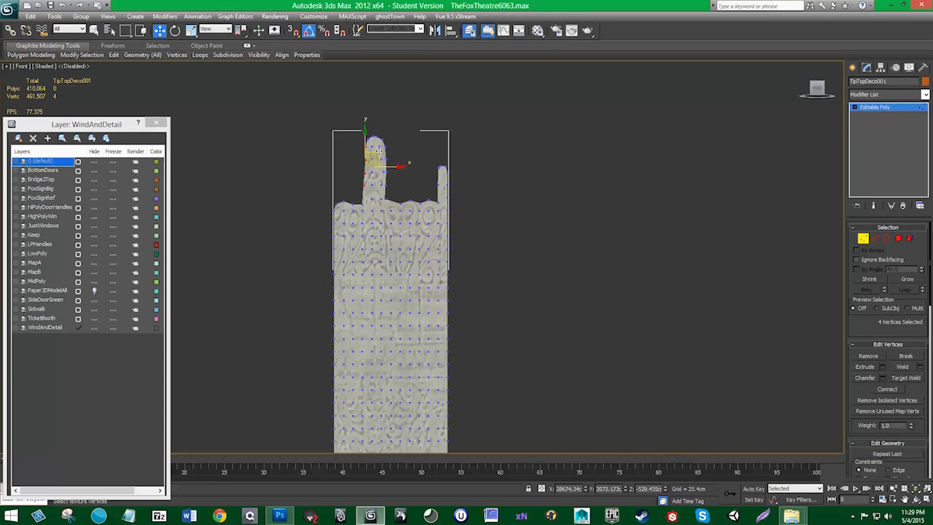
key(r)
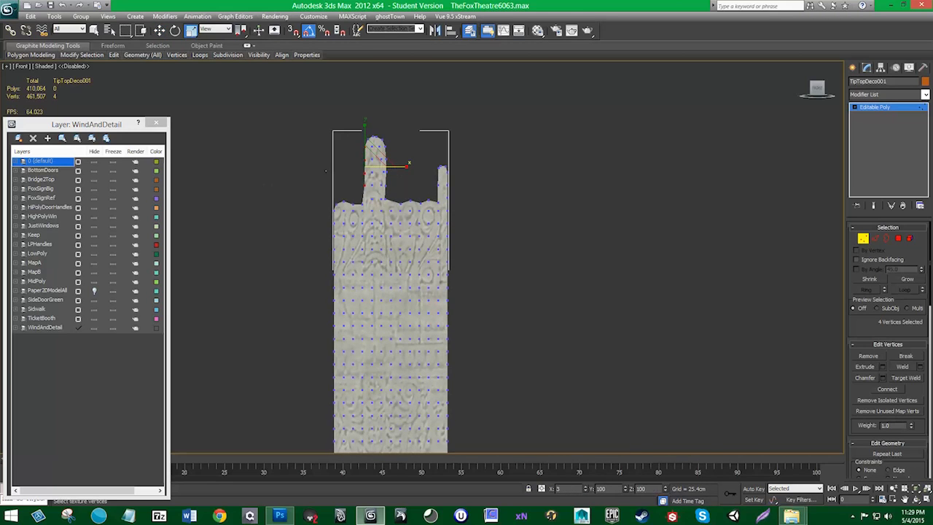
ctrl+click(359, 198)
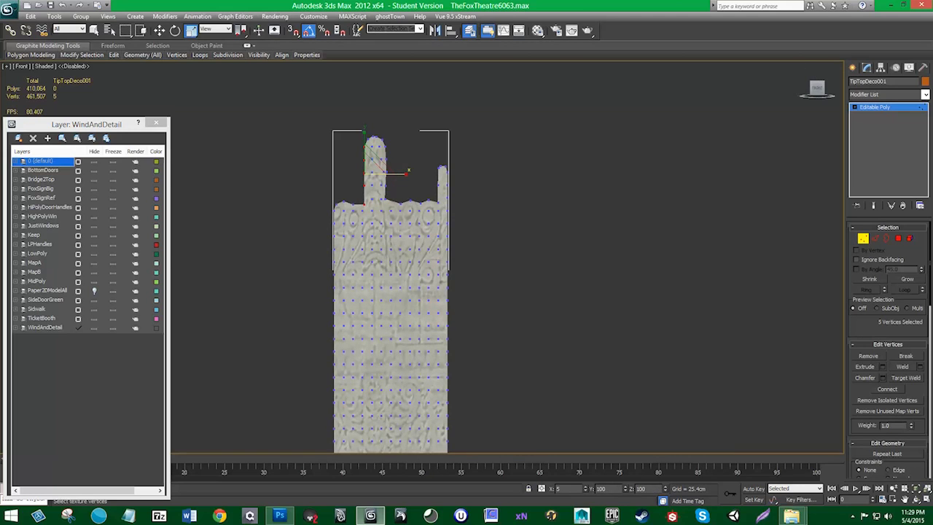
- Straighten the tall column's right edge by scaling its vertices together horizontally, and finish vertex editing
drag(401, 186, 210, 161)
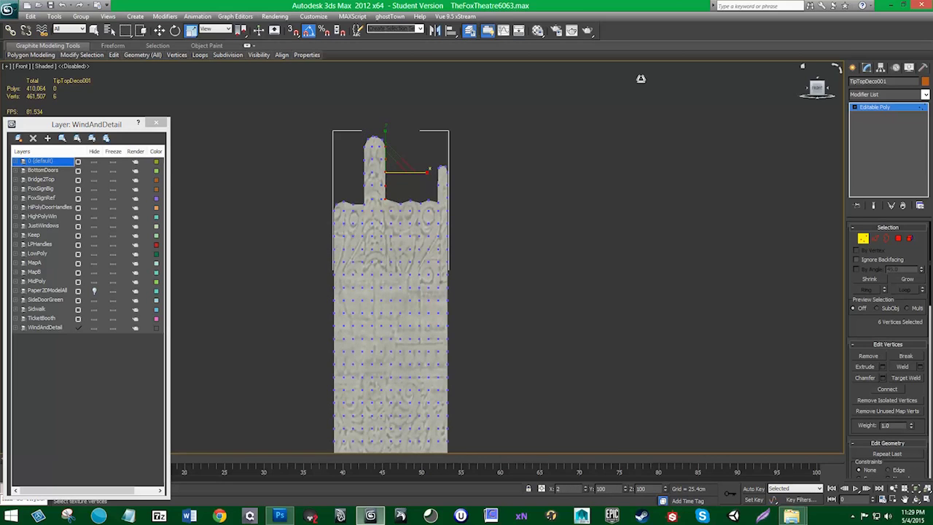
click(564, 141)
click(865, 241)
click(536, 235)
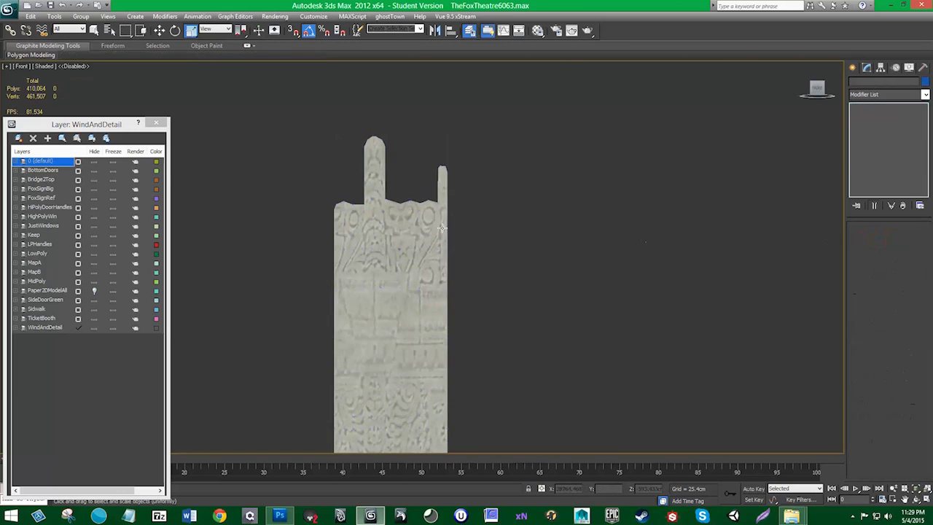
- Clone the finished ornament strip to its right as one copy named TipTopDeco002
scroll(447, 234, down, 3)
middle_drag(457, 247, 433, 171)
scroll(431, 175, up, 4)
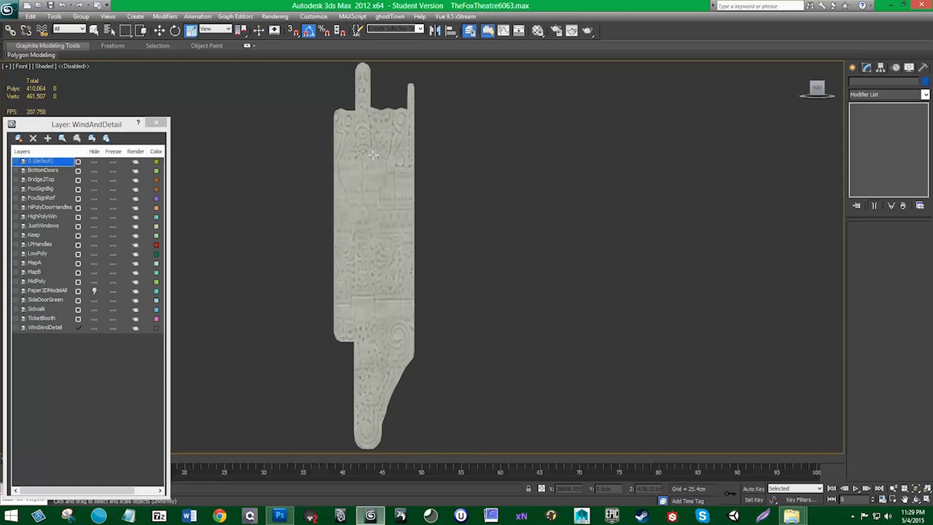
middle_drag(369, 156, 377, 197)
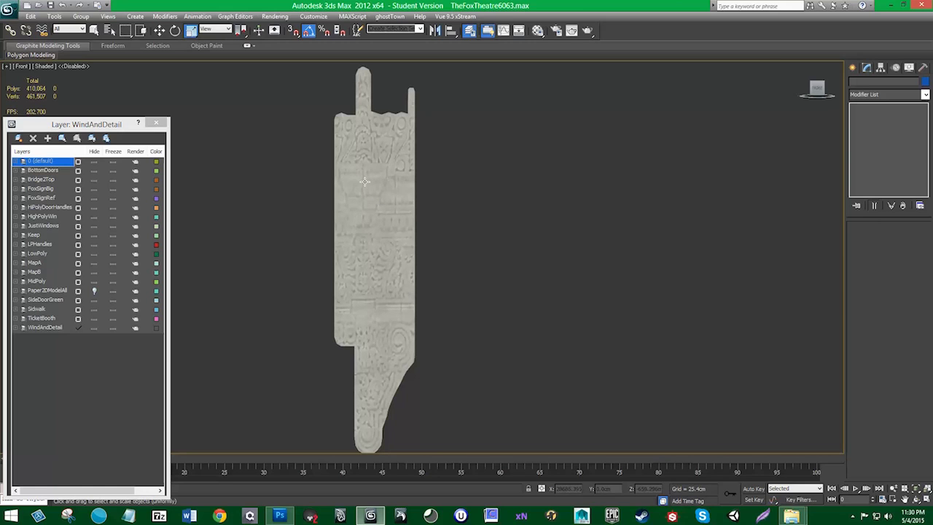
click(372, 169)
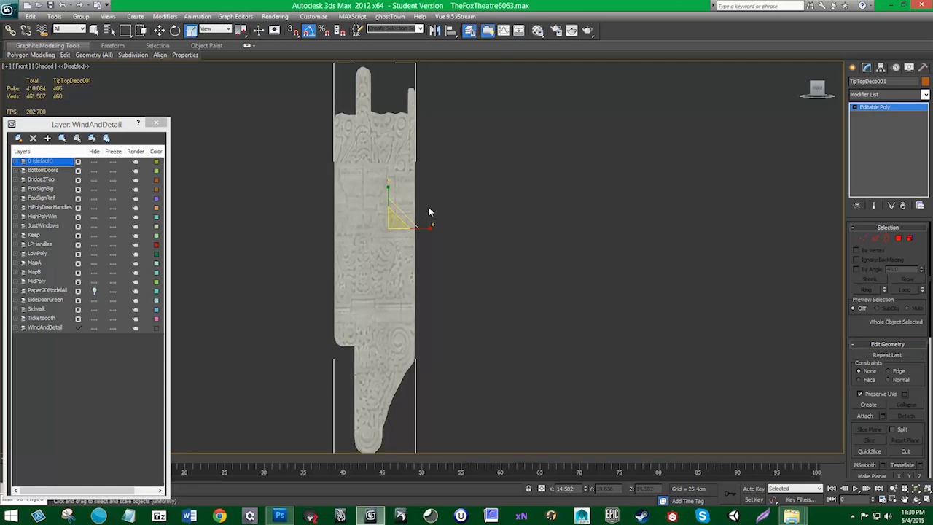
key(w)
shift+drag(423, 229, 619, 228)
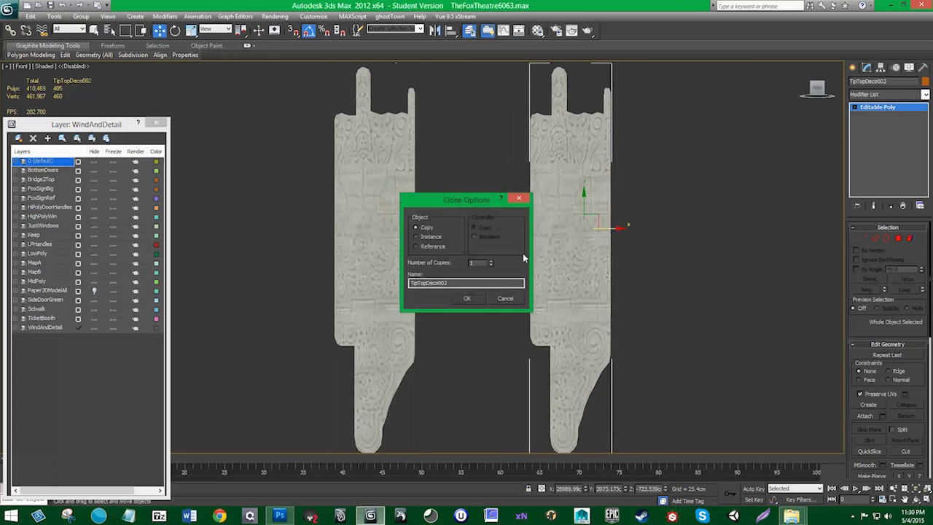
click(480, 298)
- Save the scene as a new incremented version, TheFoxTheatre6064.max
click(8, 10)
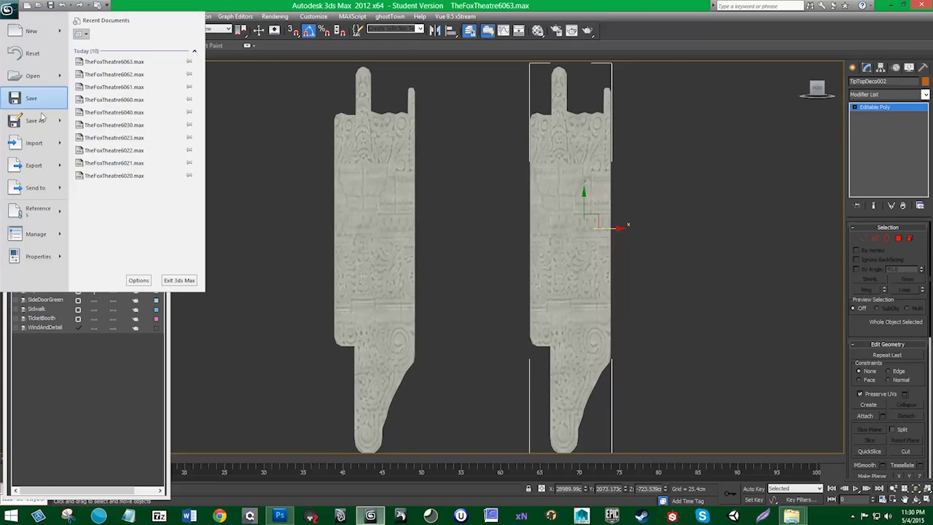
click(38, 121)
click(220, 210)
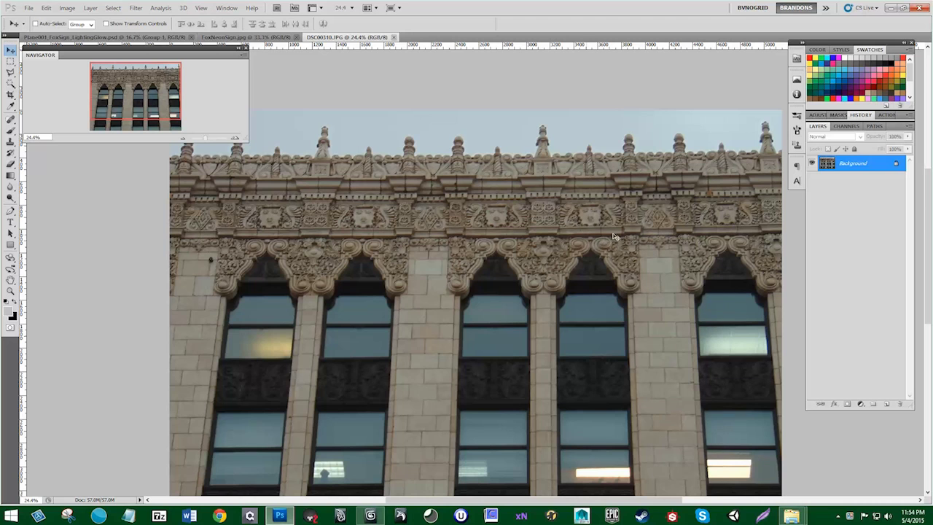
- Compare the two ornament strips in 3ds Max with the cornice in the reference photo DSC00310.JPG in Photoshop
click(890, 8)
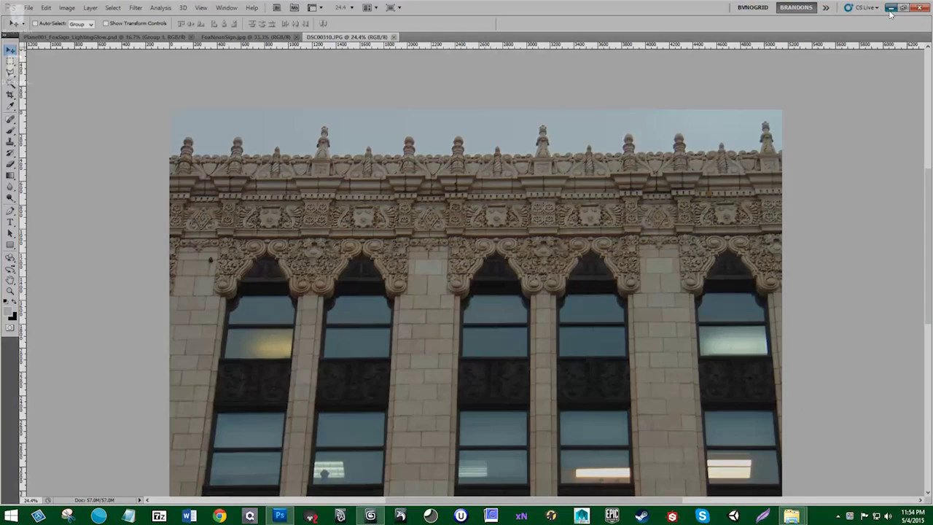
click(371, 515)
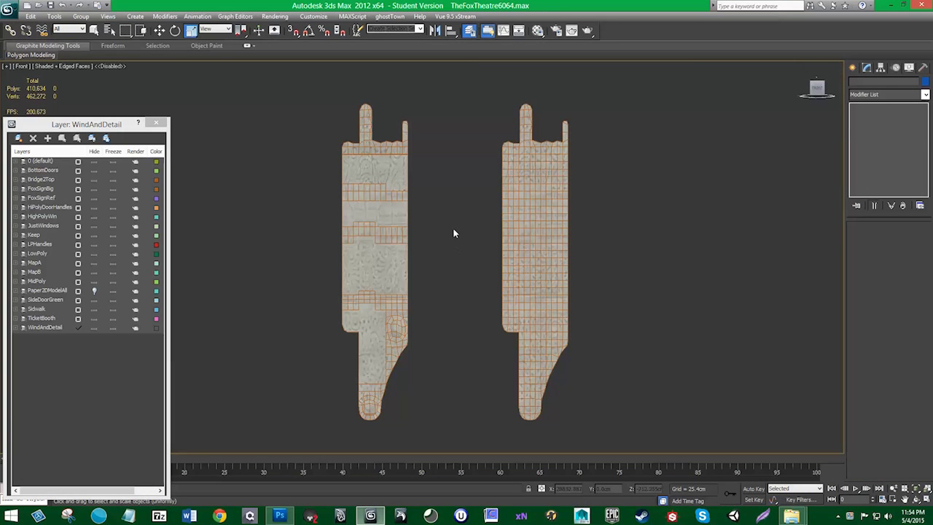
click(547, 189)
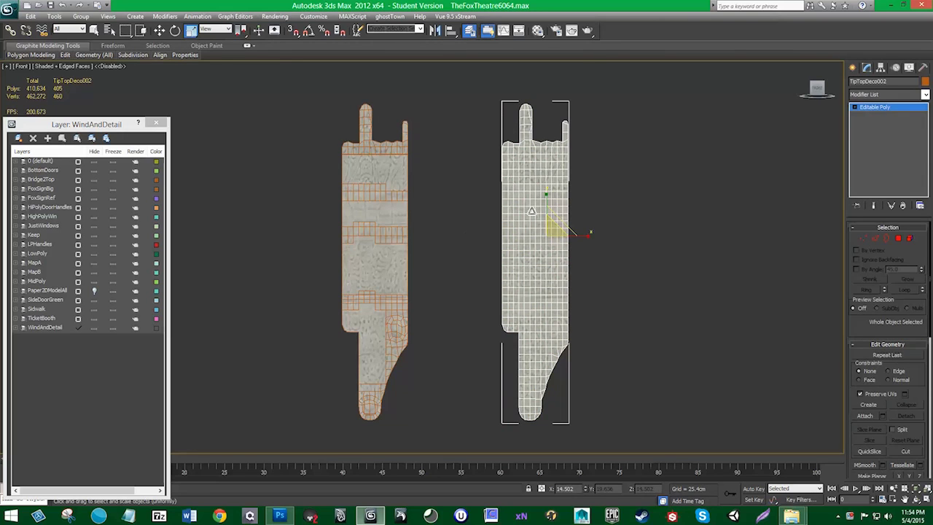
key(w)
click(462, 237)
scroll(463, 229, up, 3)
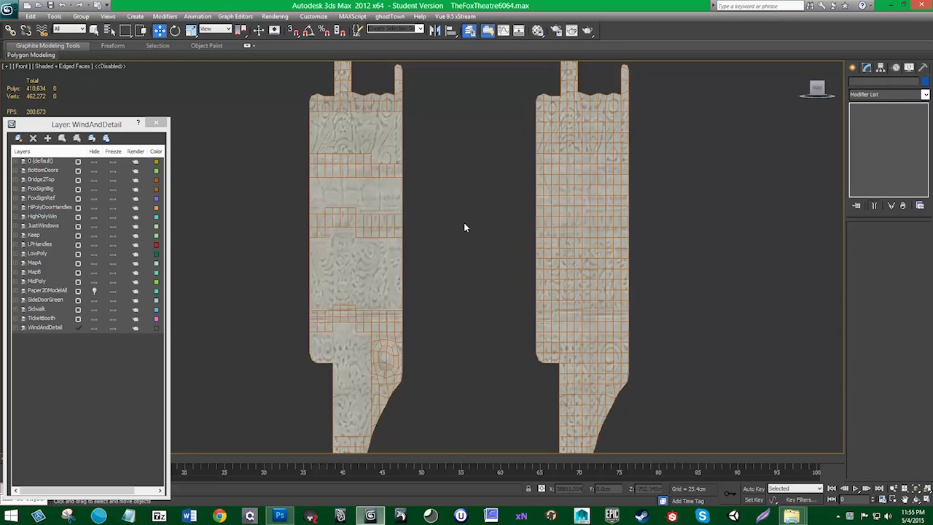
middle_drag(456, 244, 447, 246)
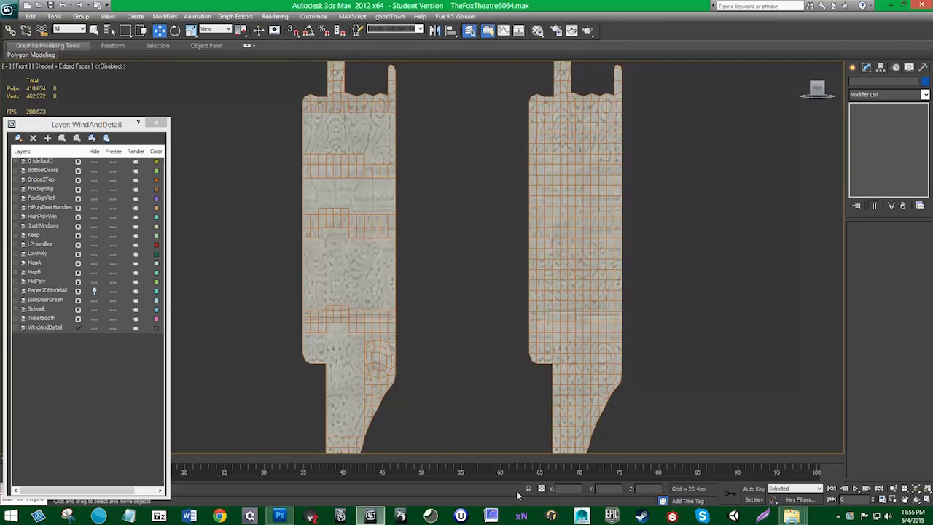
click(285, 518)
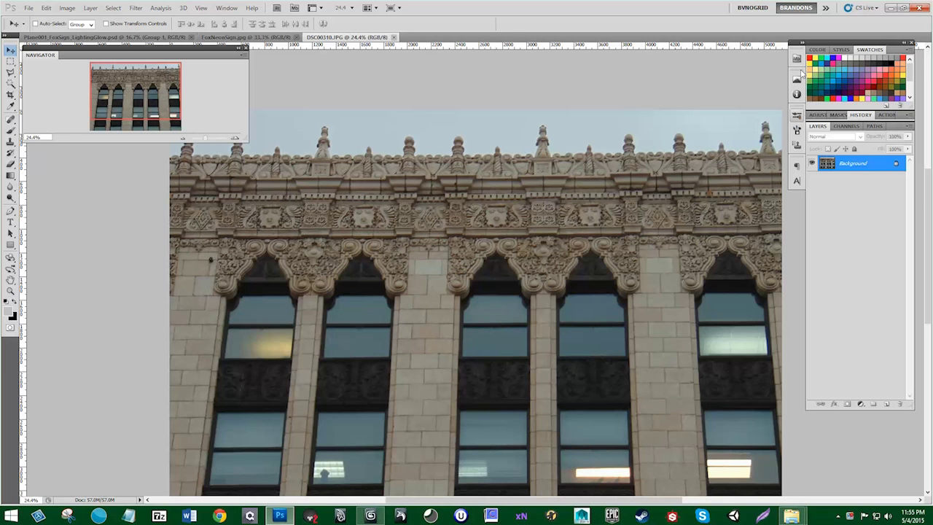
click(891, 8)
middle_drag(400, 322, 404, 310)
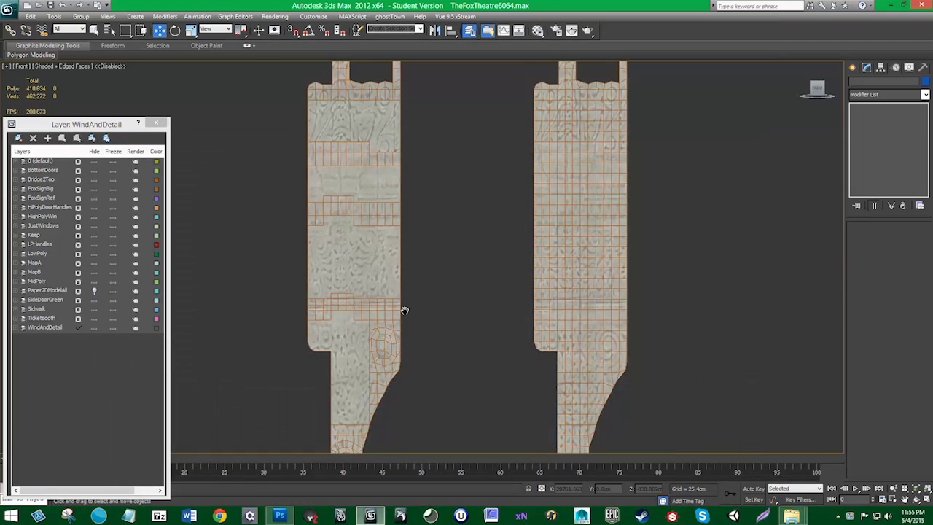
scroll(405, 310, down, 3)
- Inspect the raised band pieces and scroll reliefs of the detailed strip TipTopDeco001 from an oblique angle
click(381, 188)
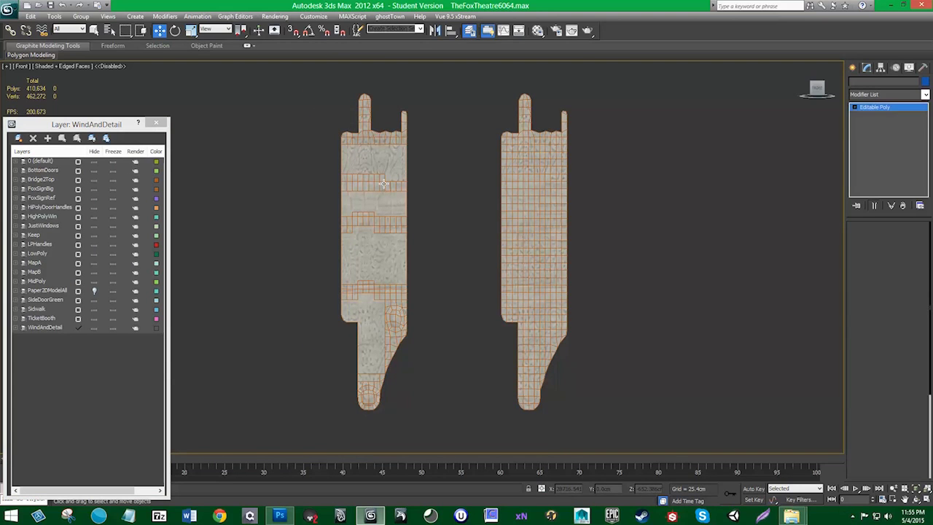
click(395, 224)
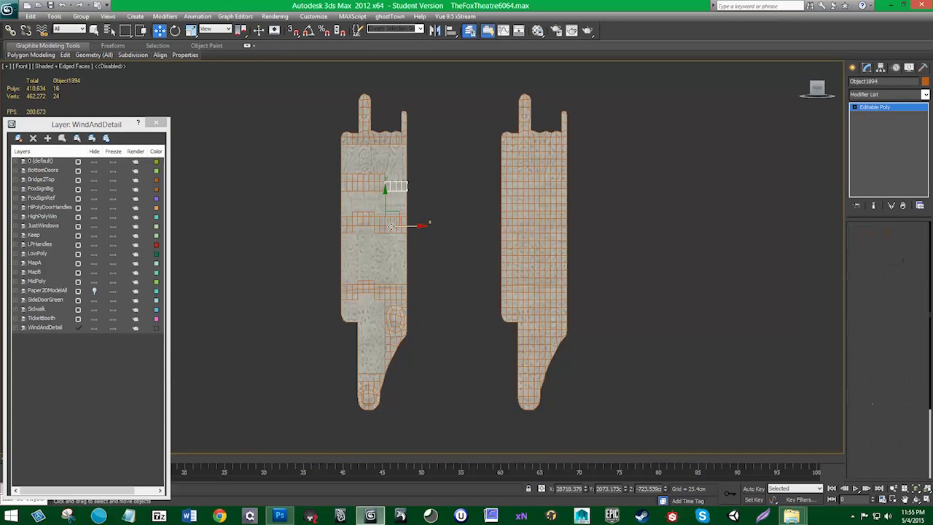
click(363, 220)
click(367, 137)
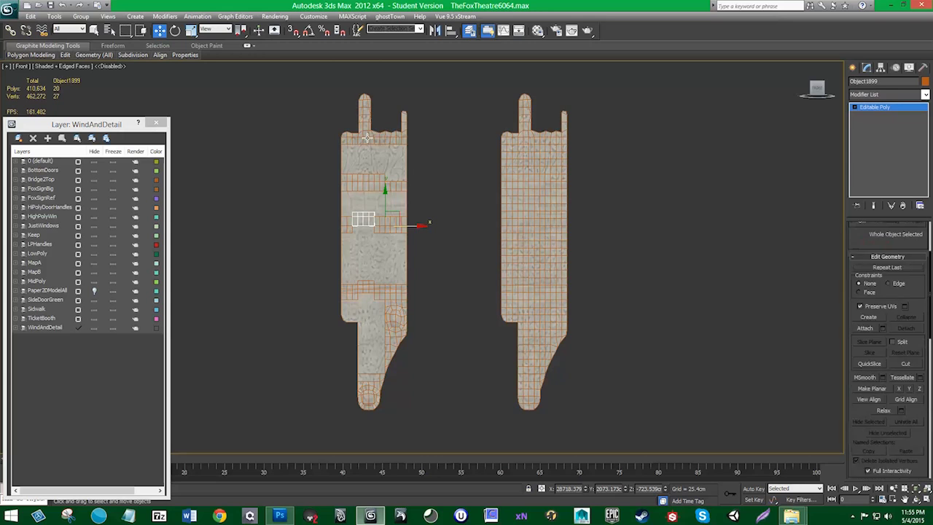
alt+middle_drag(366, 138, 415, 240)
scroll(400, 175, up, 2)
scroll(415, 234, up, 2)
alt+middle_drag(403, 200, 320, 197)
middle_drag(376, 312, 382, 156)
middle_drag(416, 401, 403, 286)
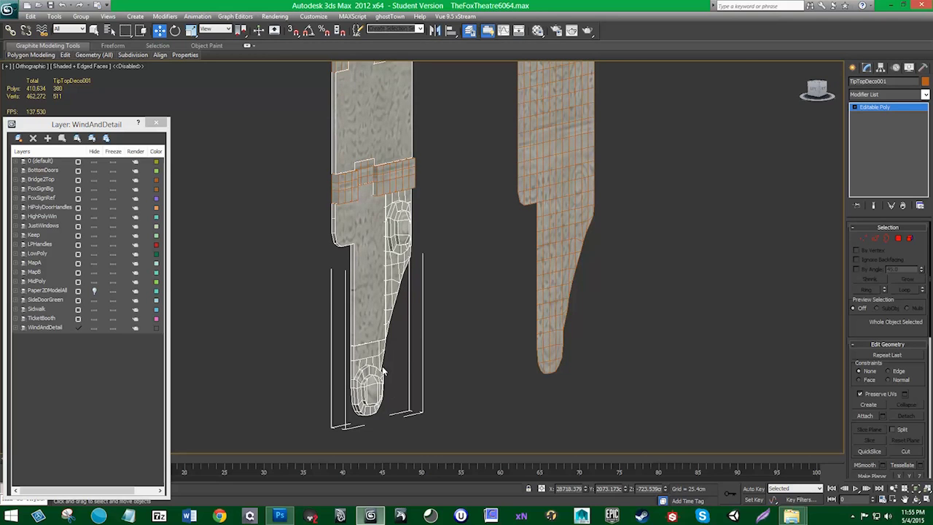
alt+middle_drag(399, 376, 387, 292)
scroll(387, 291, down, 10)
click(430, 330)
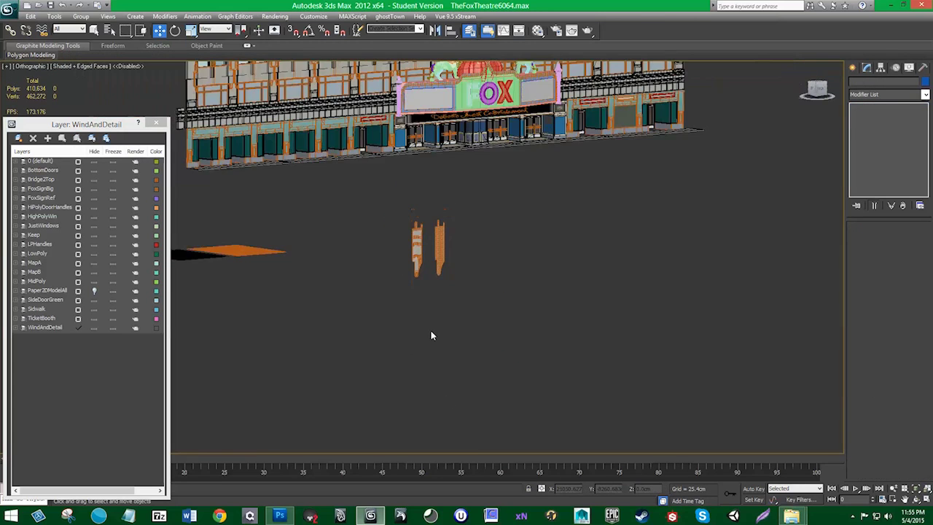
- Turn off edged faces and examine both shaded strips from an angle and in the Front view
click(80, 66)
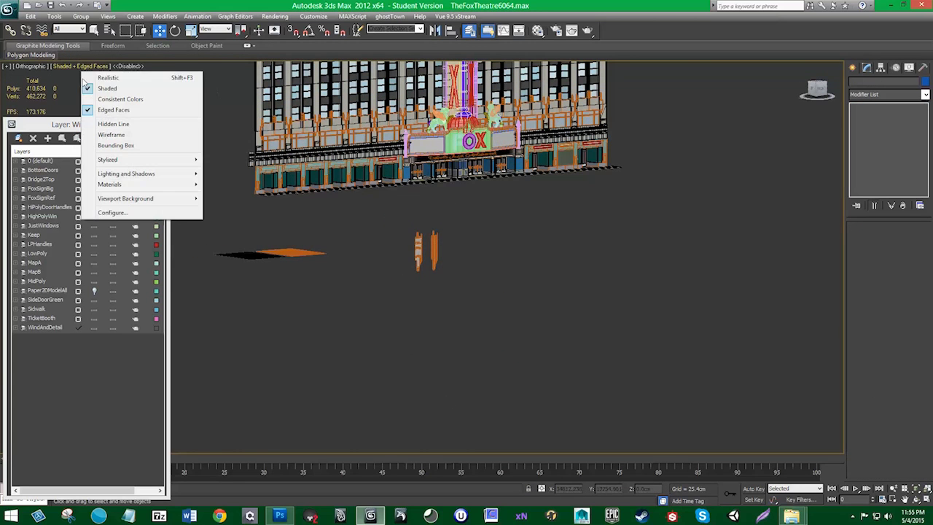
click(111, 111)
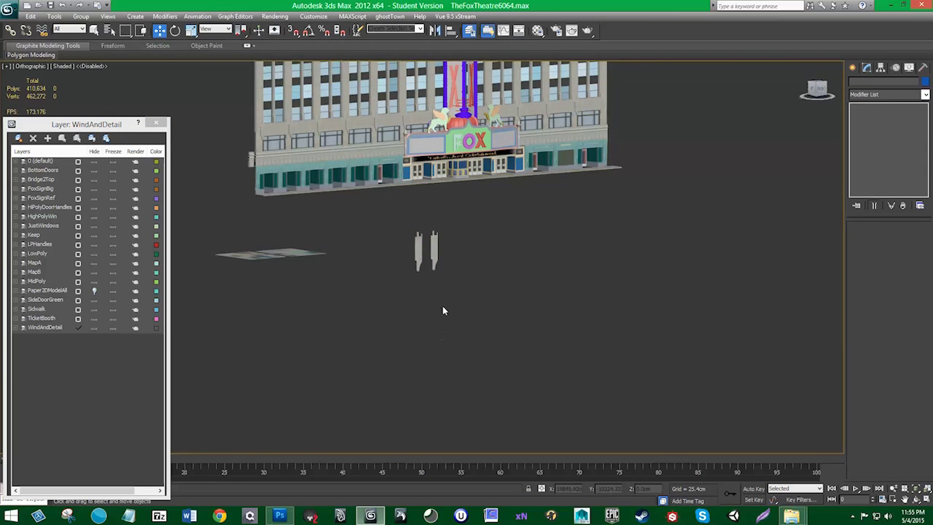
scroll(442, 305, up, 6)
scroll(437, 288, up, 8)
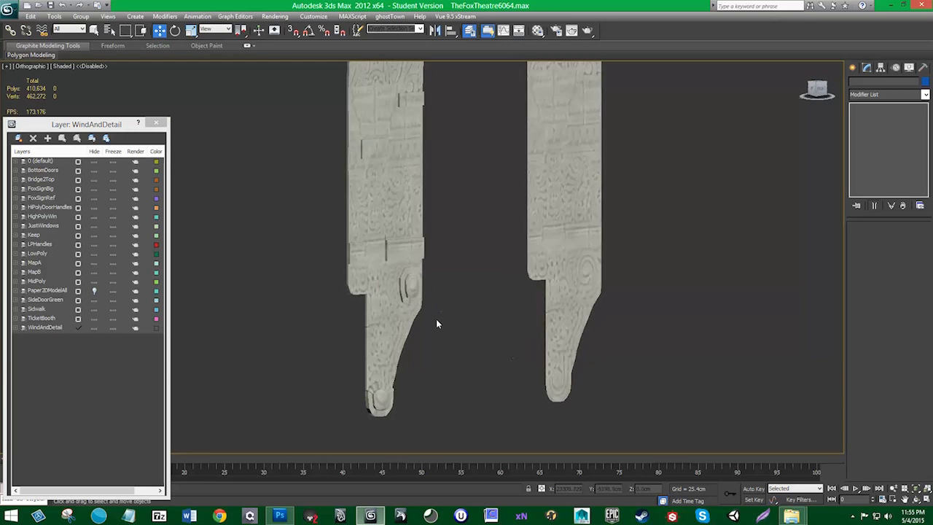
alt+middle_drag(439, 345, 437, 339)
scroll(738, 315, down, 4)
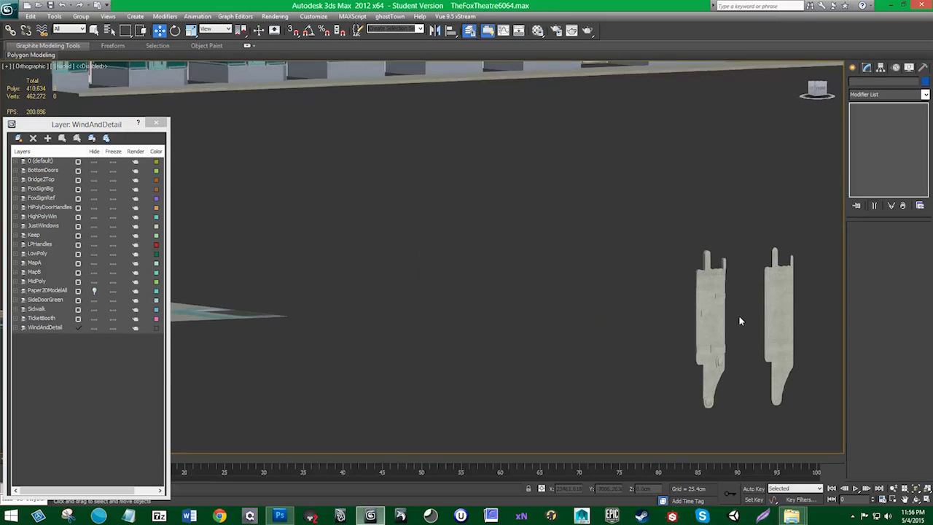
click(739, 315)
key(z)
key(f)
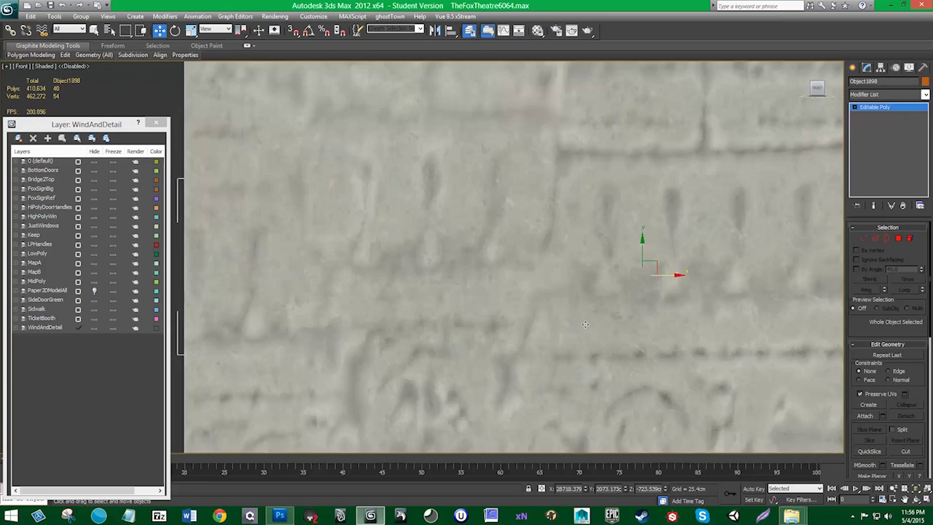
scroll(590, 321, down, 8)
middle_drag(439, 269, 423, 294)
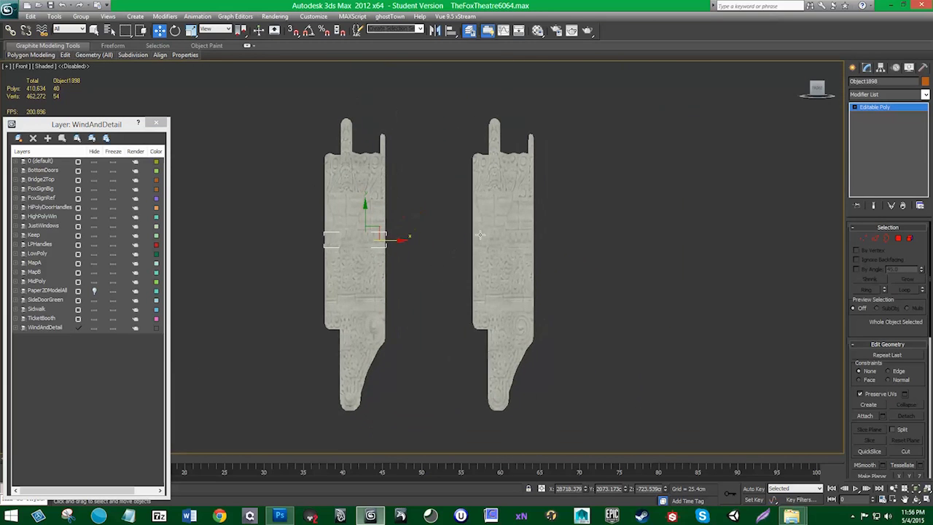
- Show edged faces and detach the top row of TipTopDeco002's polygons, including both narrow columns, as a separate object
click(477, 224)
click(44, 65)
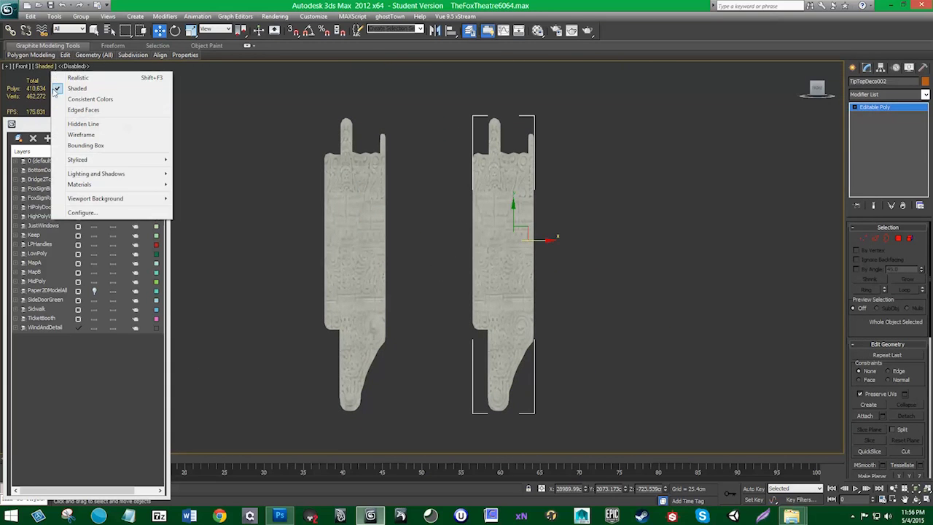
click(72, 106)
middle_drag(419, 200, 400, 208)
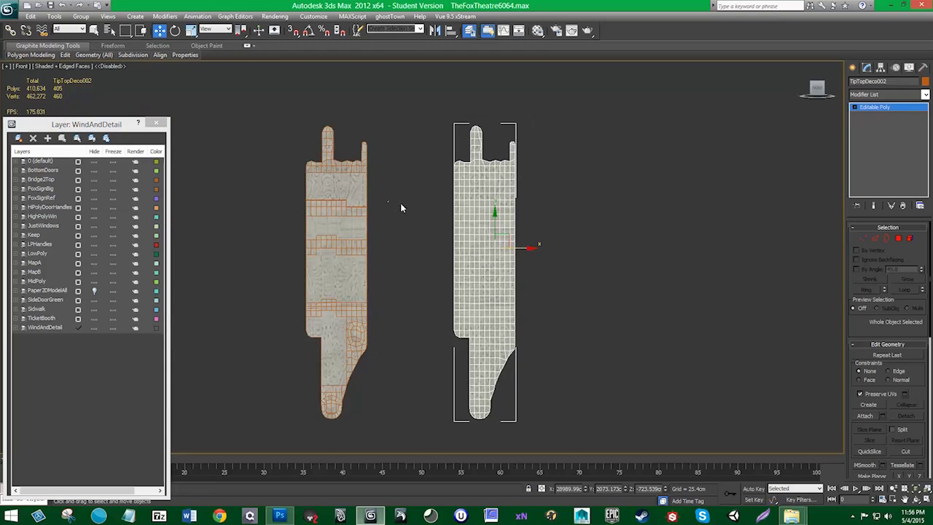
click(898, 240)
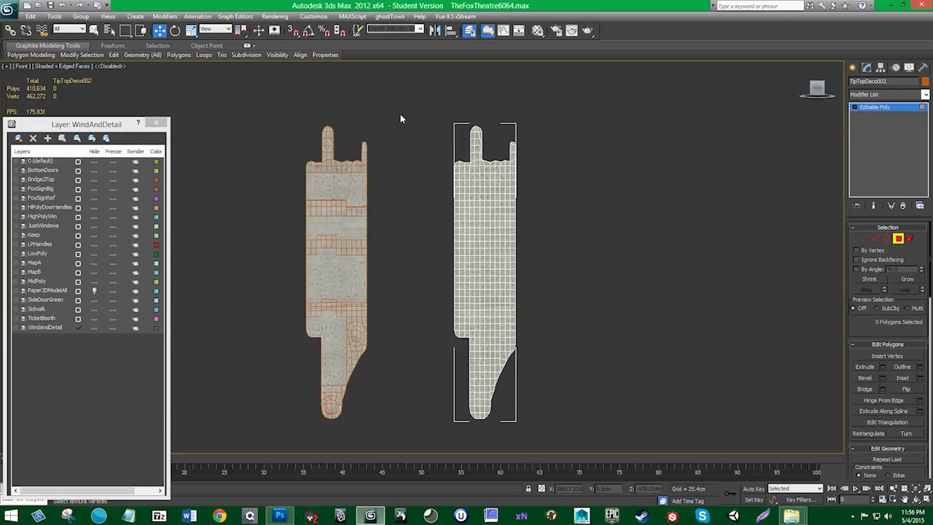
drag(401, 115, 534, 178)
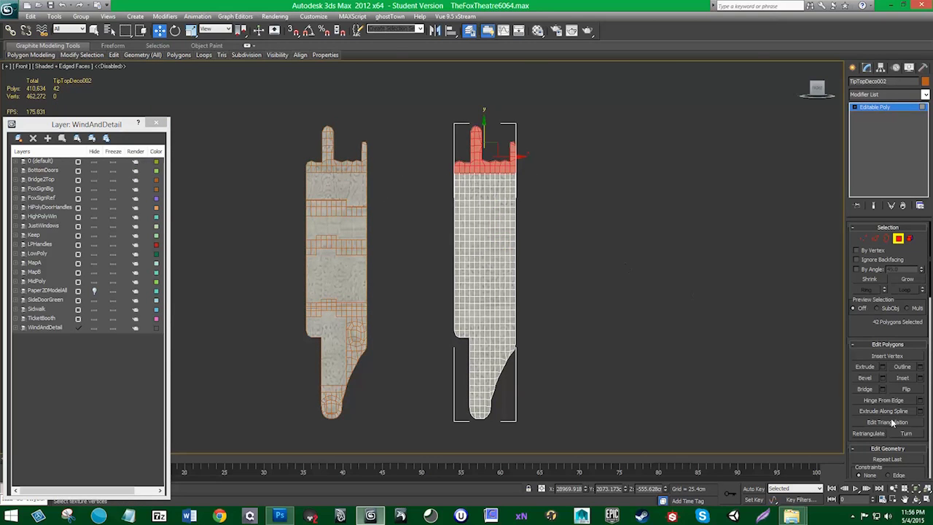
drag(903, 331, 903, 252)
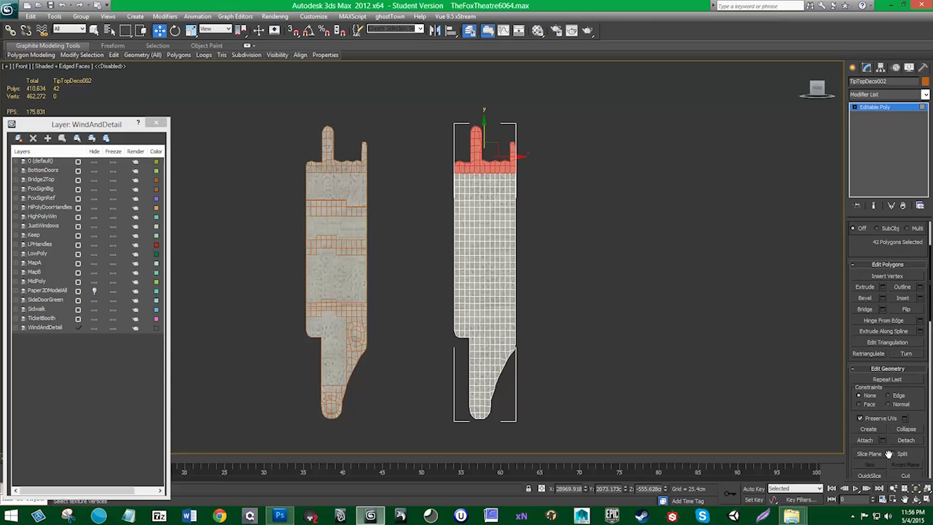
click(906, 440)
click(495, 261)
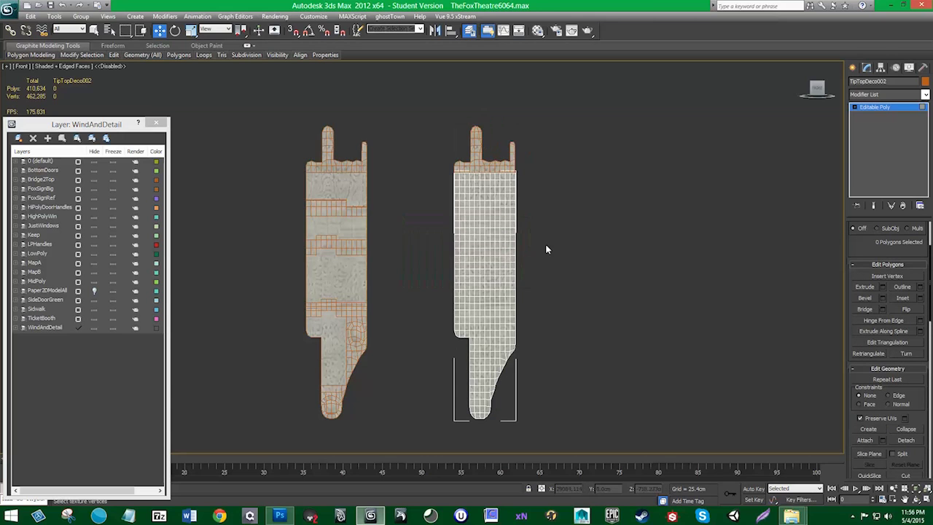
scroll(541, 370, up, 4)
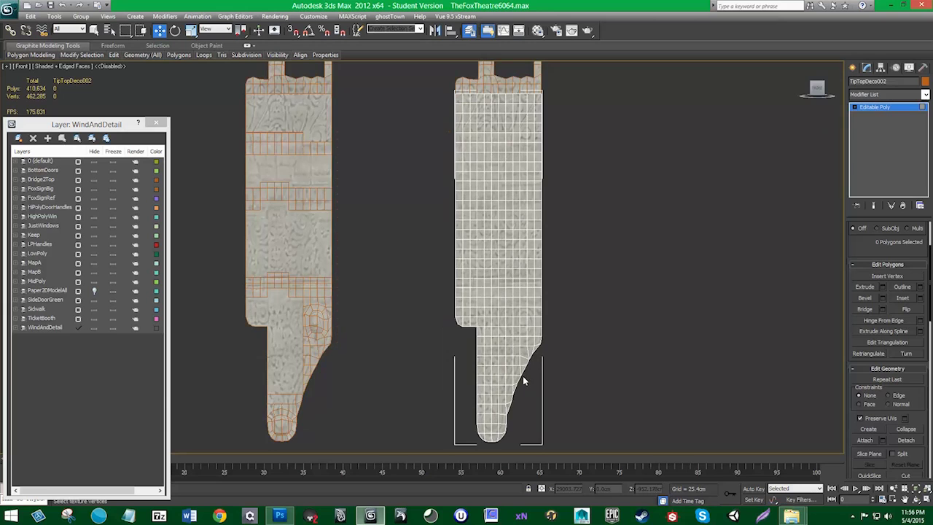
middle_drag(542, 242, 533, 302)
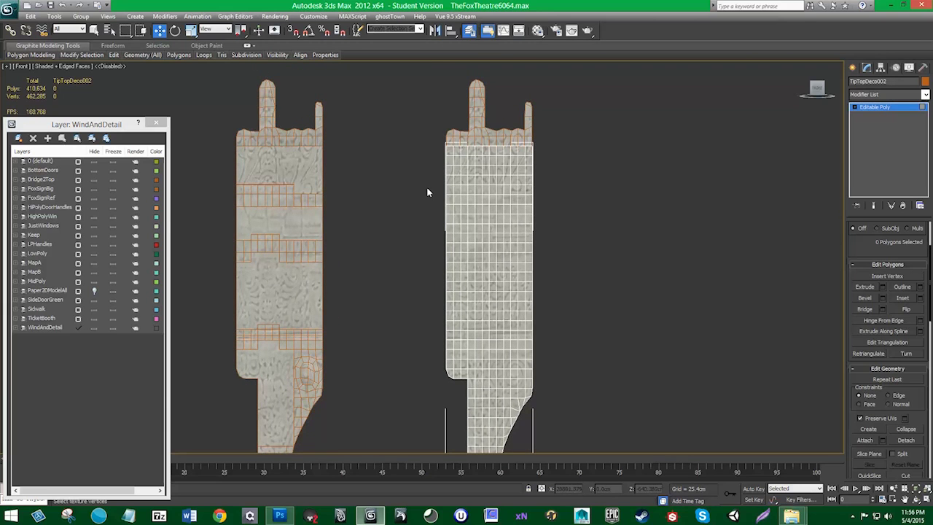
drag(432, 188, 493, 211)
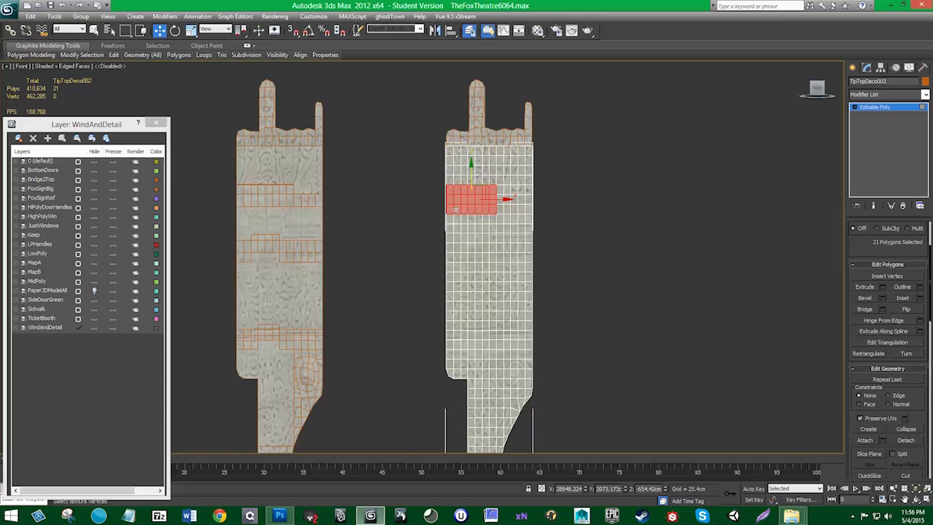
click(867, 108)
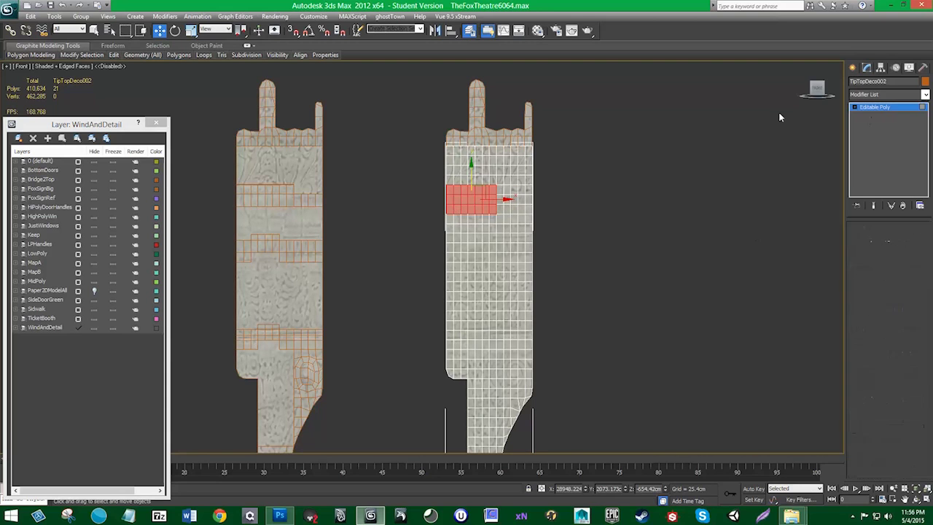
- Move TipTopDeco002 together with its detached top horizontally until they stand right beside the detailed strip
ctrl+click(527, 134)
drag(514, 236, 409, 231)
key(ctrl+z)
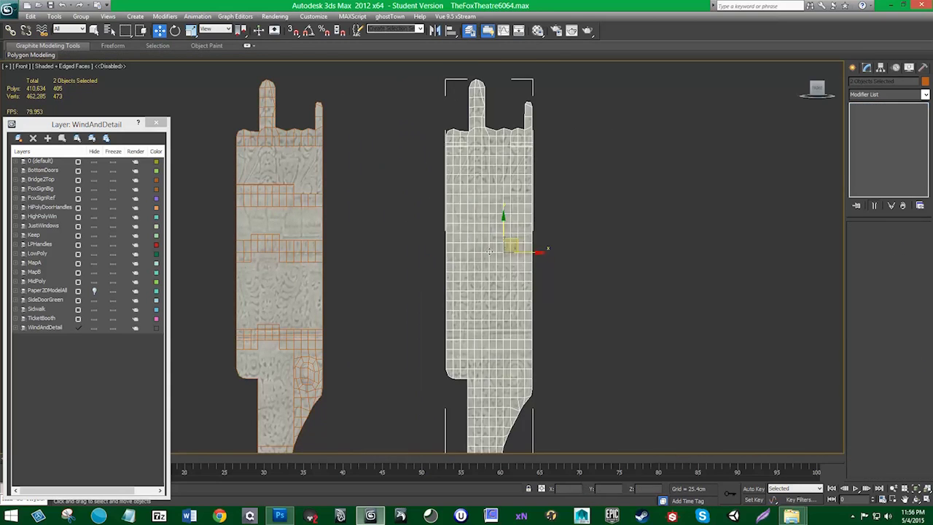
drag(536, 253, 417, 256)
click(467, 255)
click(303, 238)
click(368, 244)
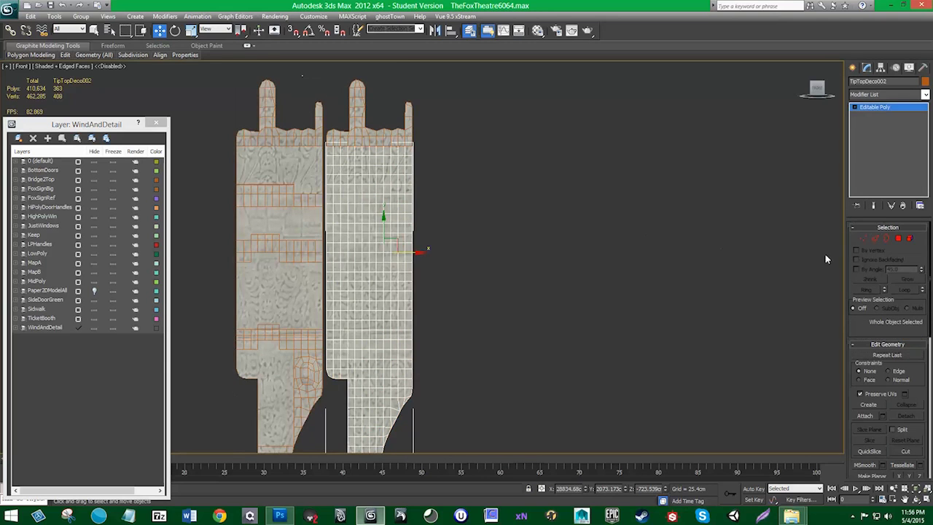
- Turn off edged faces and compare the strips' cornice bands up close with the reference photo in Photoshop
scroll(415, 217, up, 4)
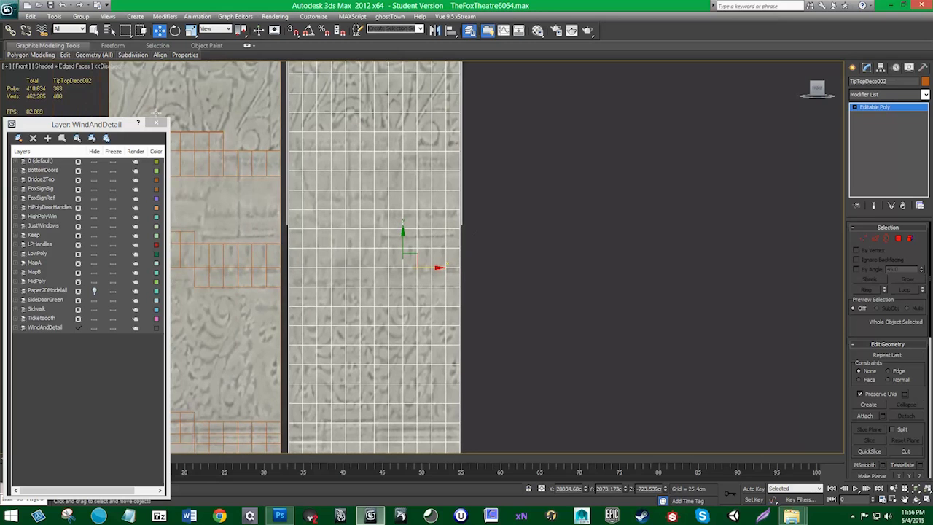
click(68, 68)
click(98, 110)
middle_drag(324, 243, 421, 267)
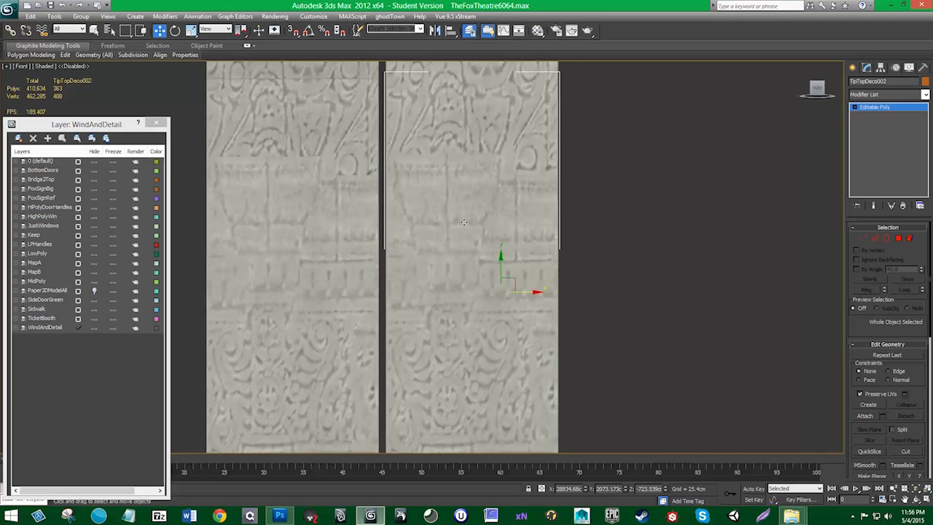
click(279, 516)
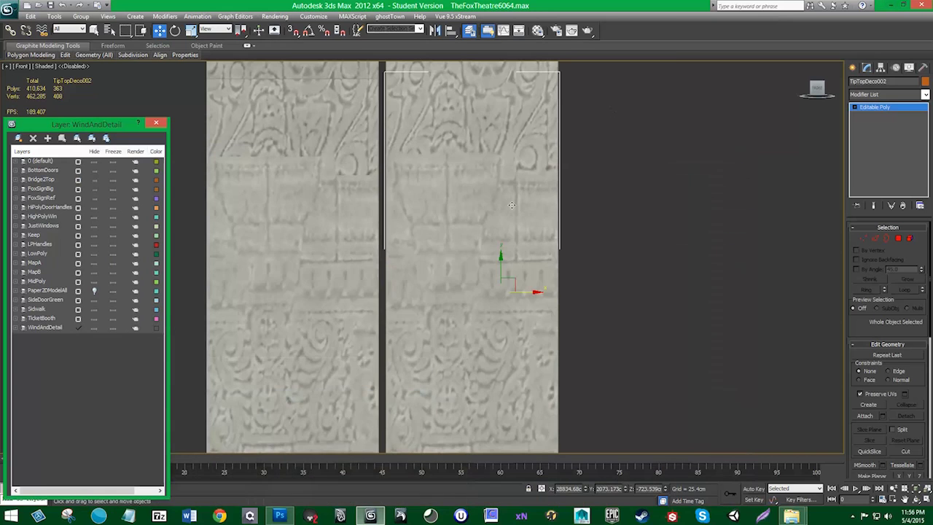
- Show edged faces and select a block of polygons seven columns wide and three rows high on TipTopDeco002's left side at the upper cornice
click(41, 67)
click(62, 114)
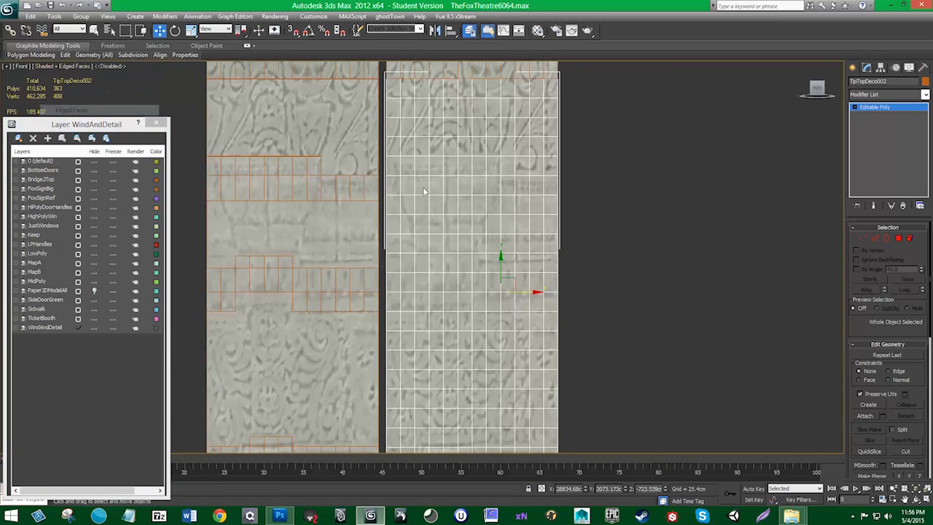
key(4)
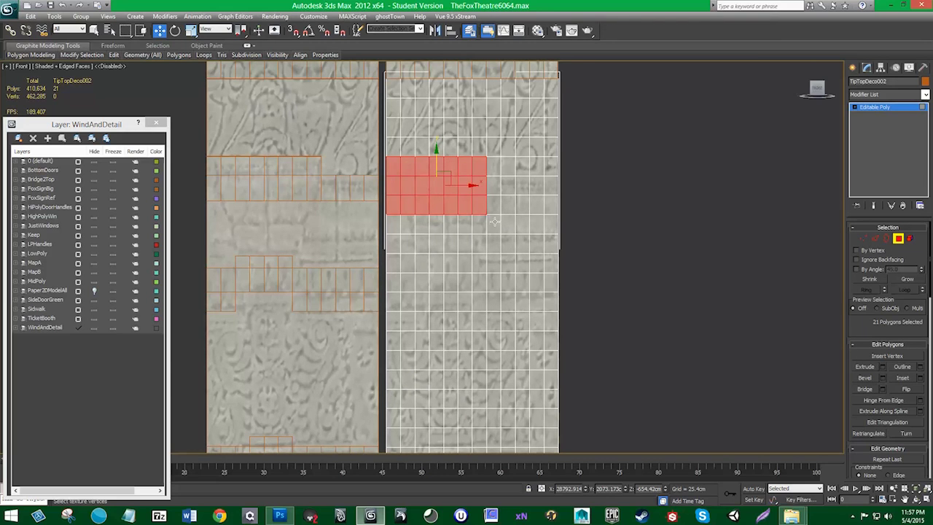
- Try detaching the upper two rows of the seven-column polygon block from TipTopDeco002 as a separate object
alt+drag(494, 222, 382, 211)
scroll(917, 381, down, 2)
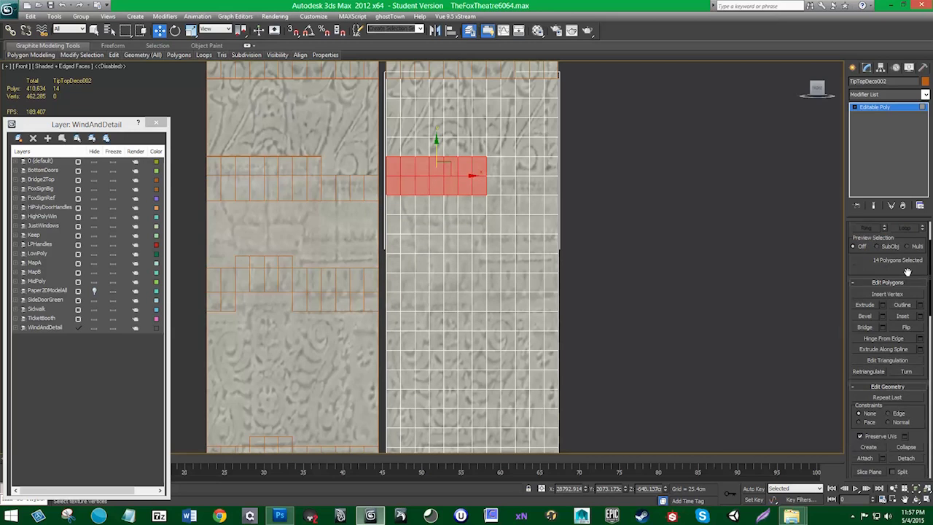
click(917, 459)
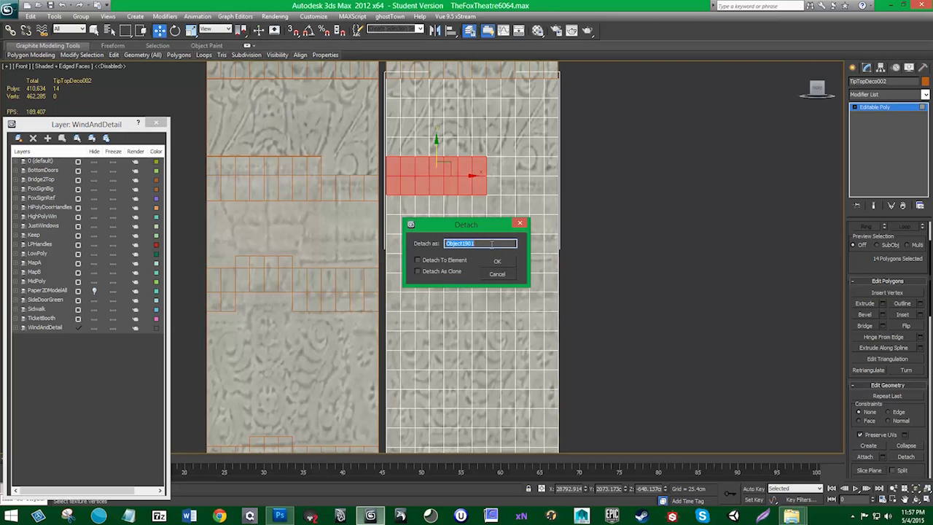
click(504, 266)
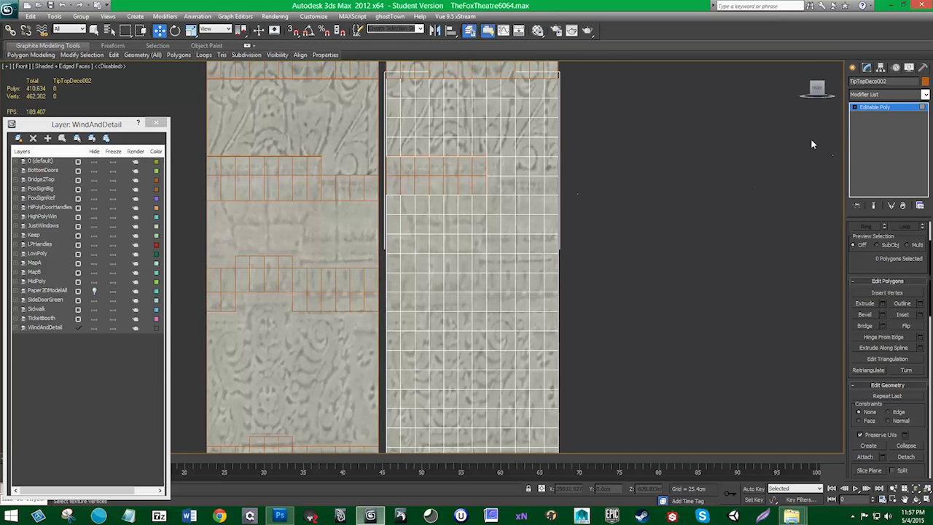
- Undo the detachment of the seven-column cornice block and return to TipTopDeco002's earlier polygon selection
click(856, 108)
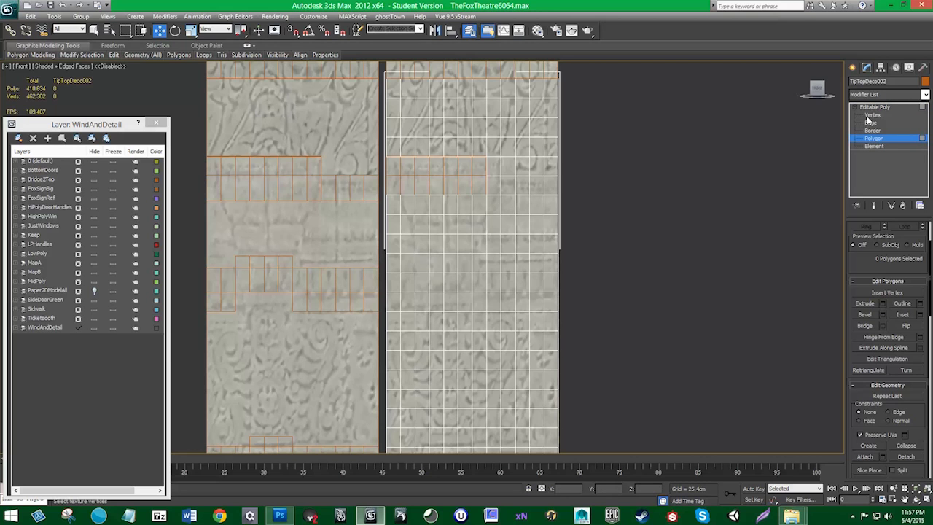
key(ctrl+z)
key(ctrl+z)
key(ctrl+z)
key(ctrl+z)
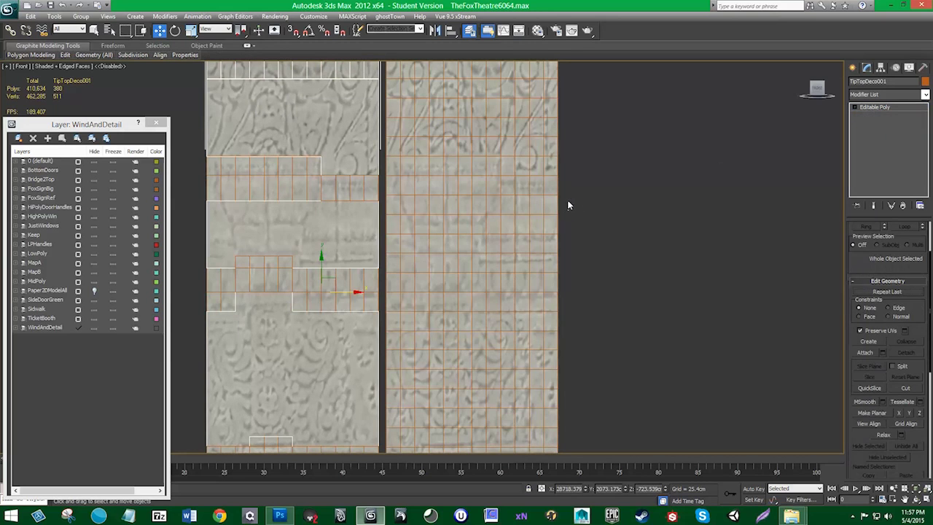
key(ctrl+z)
key(ctrl+z)
key(ctrl+z)
- Lower two of TipTopDeco002's vertex rows in the upper cornice area to follow the band lines of the detailed strip and texture
click(871, 116)
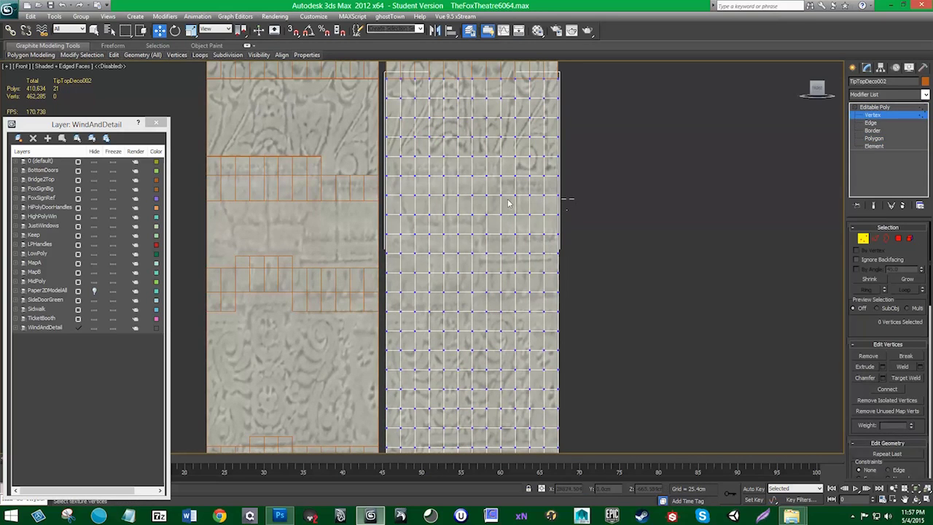
drag(567, 199, 390, 189)
drag(473, 167, 474, 173)
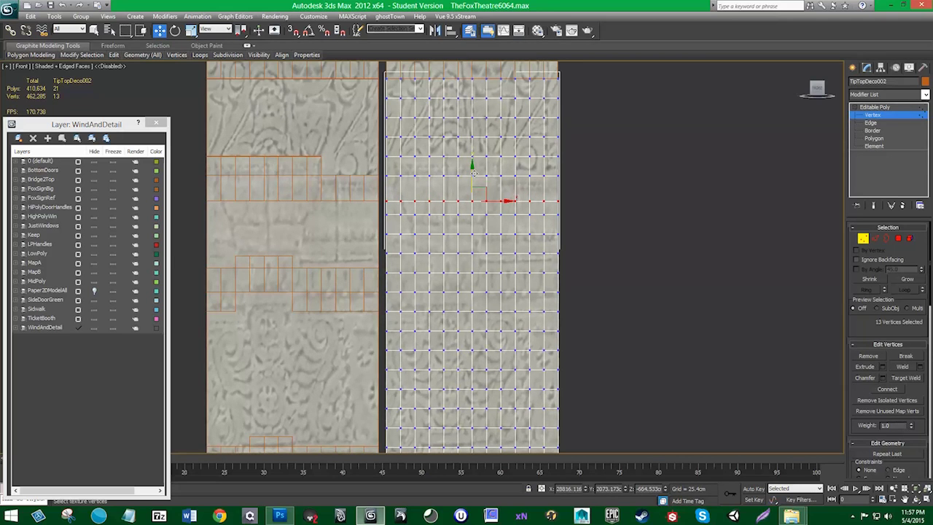
drag(381, 255, 577, 255)
drag(470, 226, 471, 229)
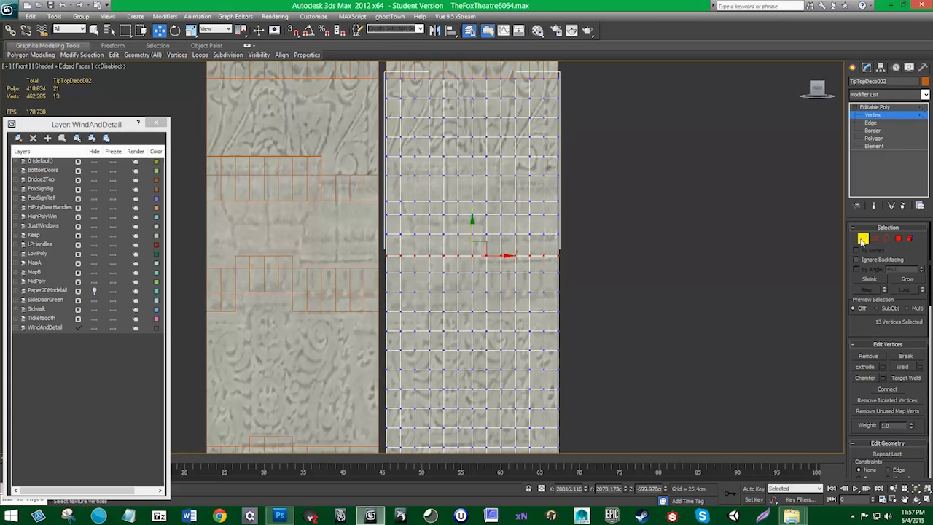
- Detach the seven-column, two-row block on the left of TipTopDeco002's upper cornice as a separate object
click(899, 238)
alt+drag(512, 231, 380, 209)
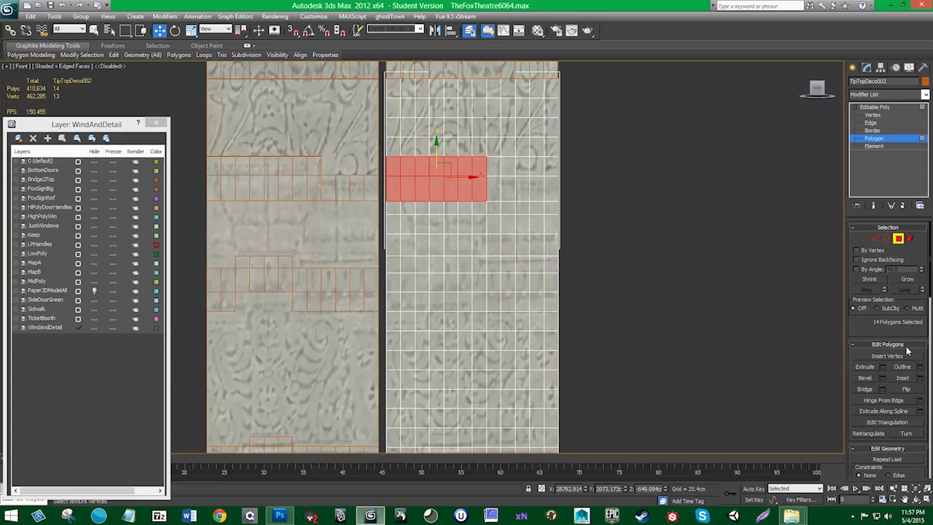
scroll(902, 447, down, 3)
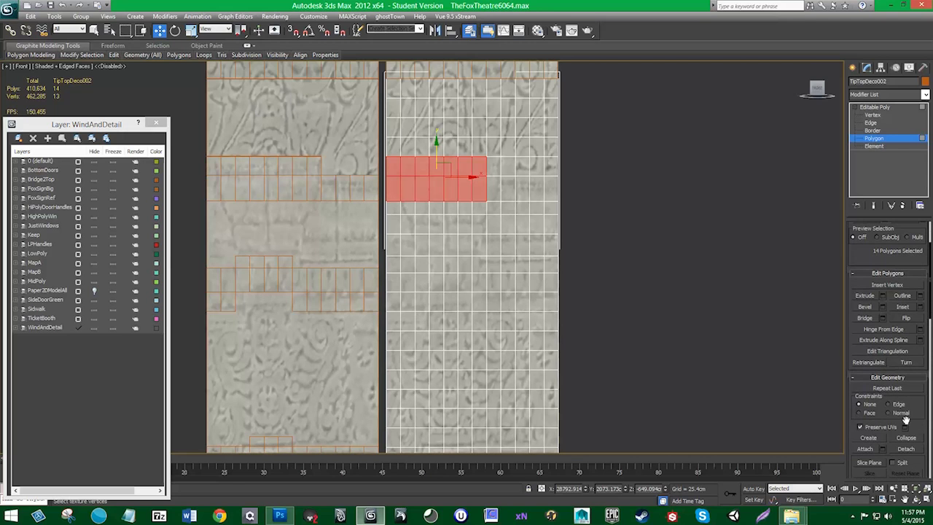
click(909, 452)
click(499, 261)
- Detach the five polygons beside that block, reaching TipTopDeco002's right edge, as another separate object
drag(579, 202, 488, 191)
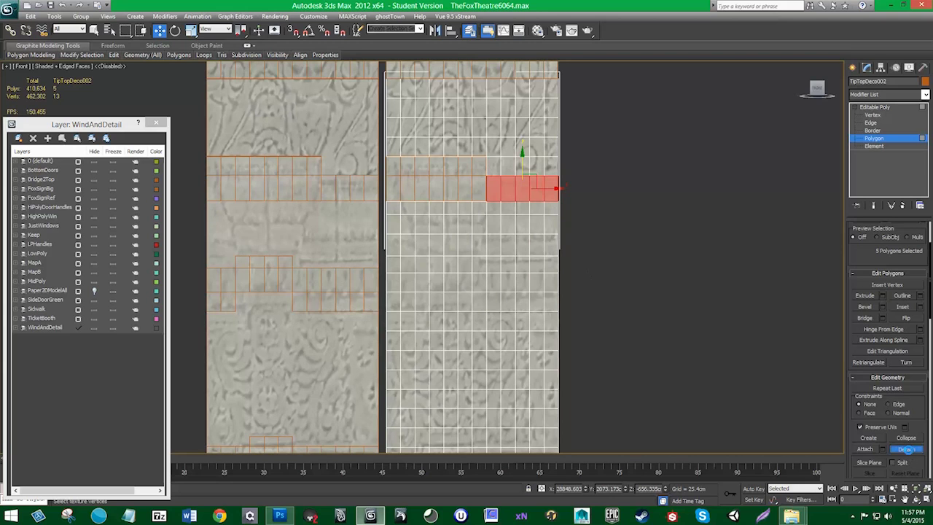
click(907, 449)
click(502, 262)
- Raise the vertex row at the second cornice band of TipTopDeco002 to match the band's upper line on the detailed strip
middle_drag(501, 262, 509, 218)
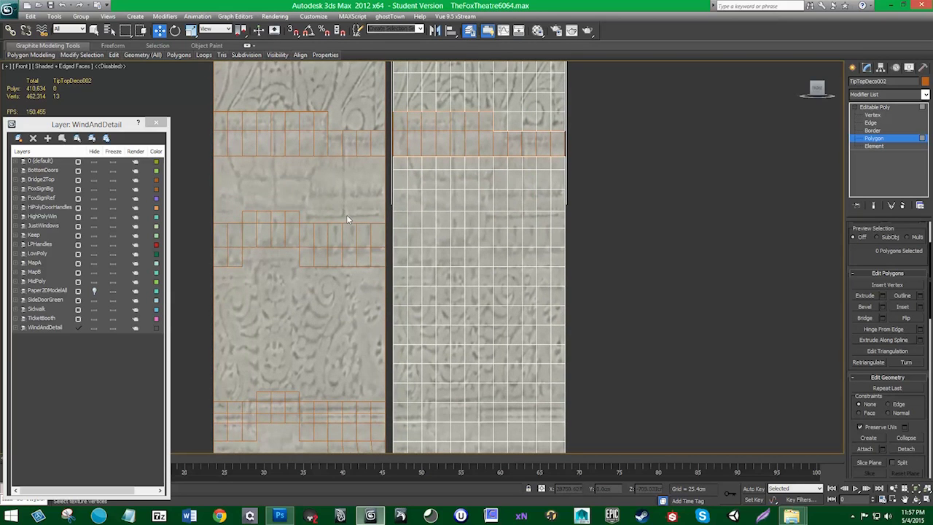
click(875, 115)
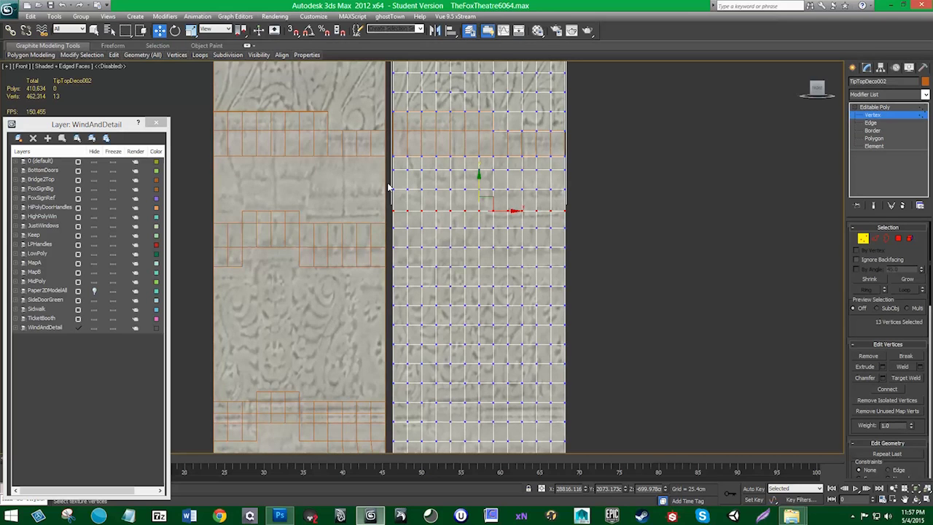
drag(484, 196, 481, 173)
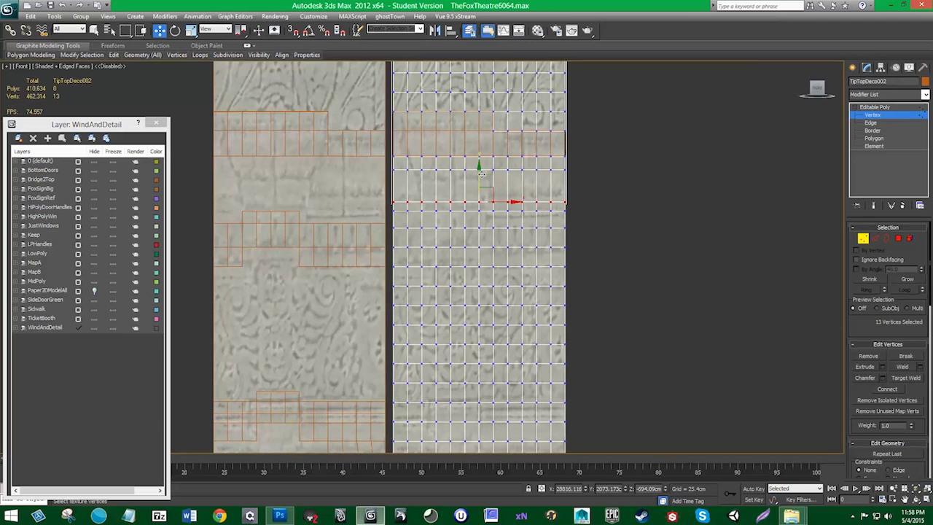
key(ctrl+z)
drag(382, 203, 581, 238)
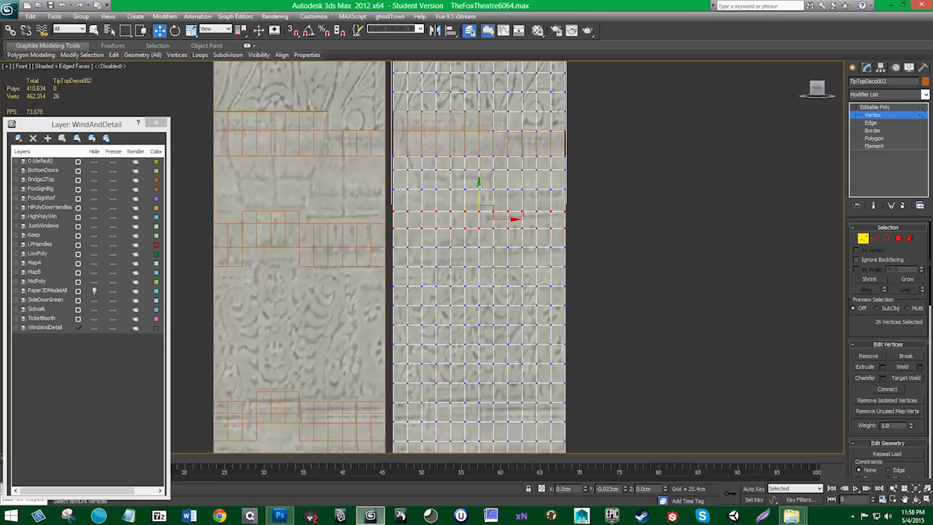
drag(386, 219, 569, 239)
drag(479, 199, 478, 194)
- Detach the second cornice band's two rows of polygons as one object, taking two left and six right columns and leaving the middle four
key(4)
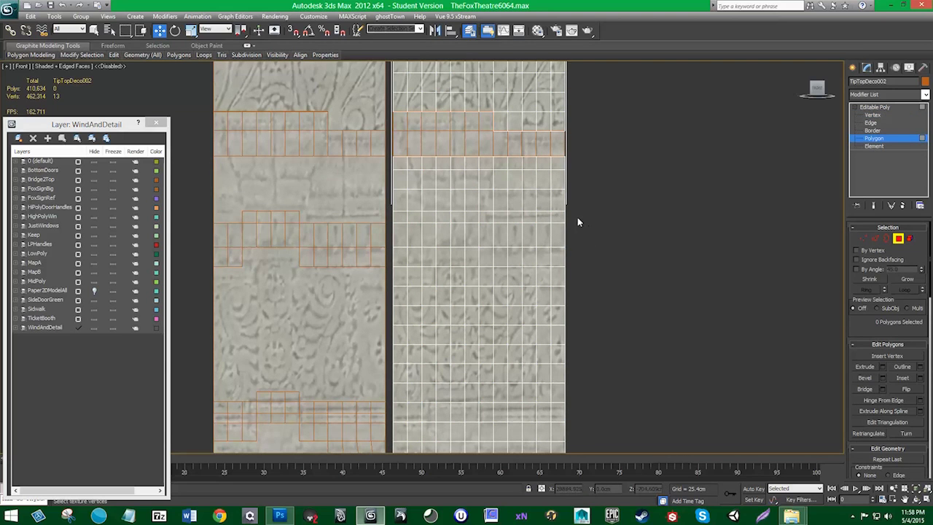
drag(488, 235, 487, 235)
drag(487, 236, 487, 235)
alt+drag(584, 219, 477, 212)
ctrl+drag(490, 253, 489, 252)
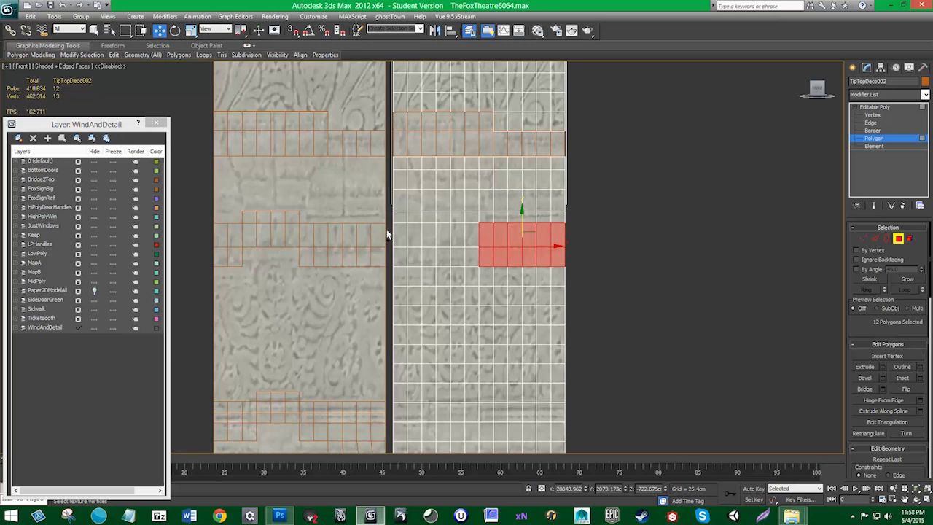
ctrl+click(414, 264)
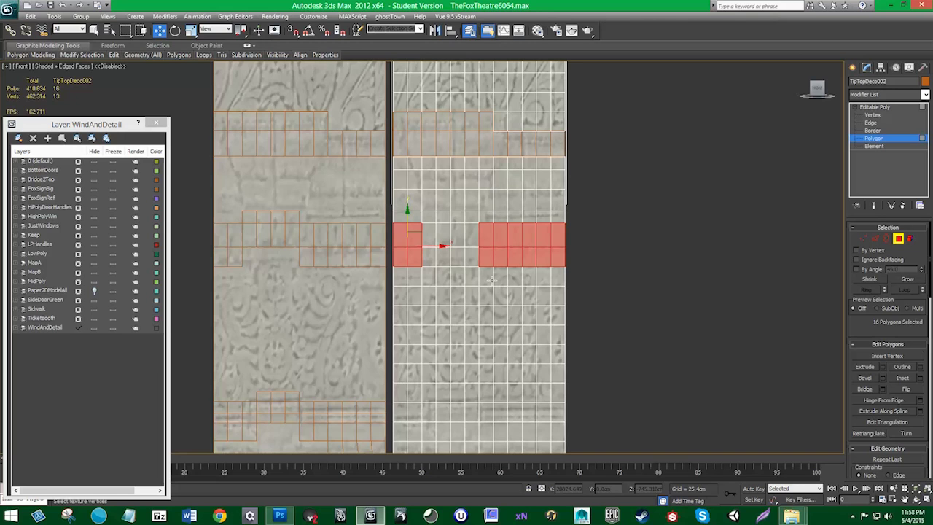
click(902, 447)
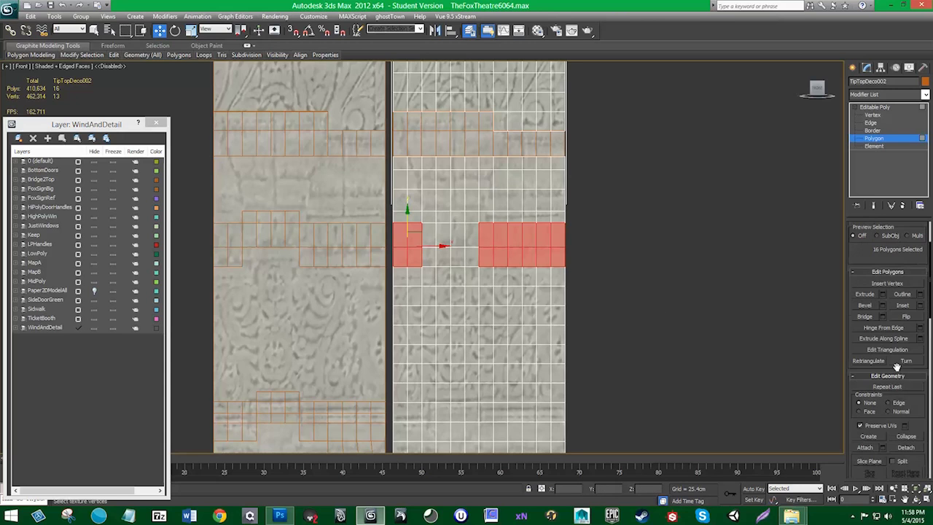
click(906, 446)
click(497, 261)
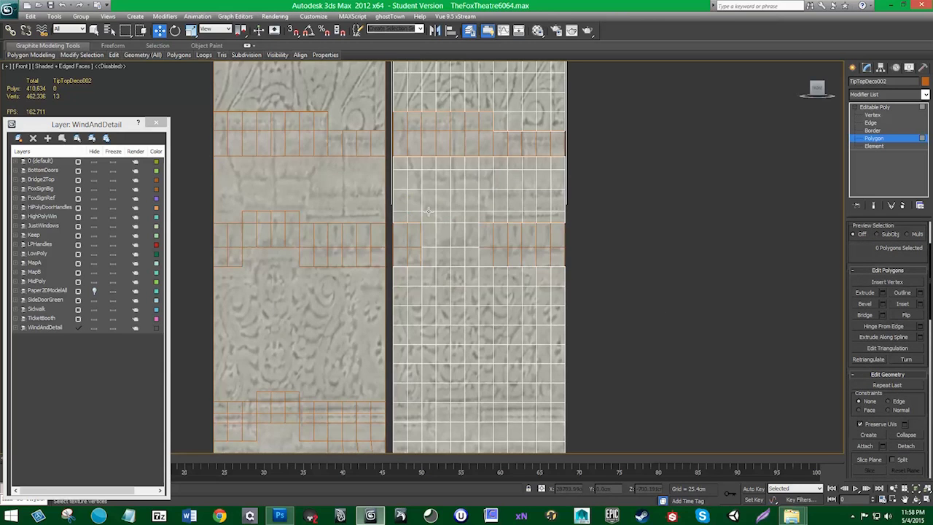
- Detach the raised middle block of the second cornice band, four columns wide and two rows high, as a separate object
click(431, 217)
key(q)
ctrl+click(443, 216)
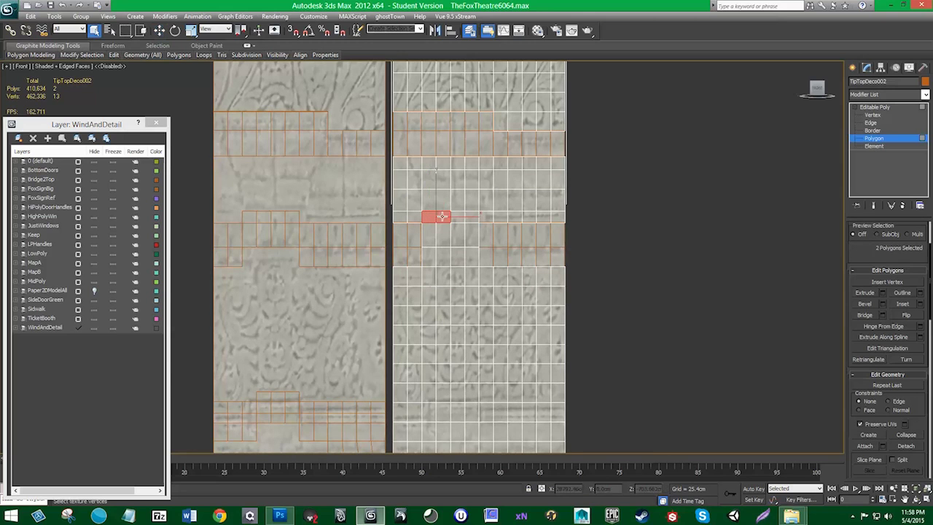
ctrl+click(458, 217)
ctrl+click(471, 217)
ctrl+click(472, 235)
ctrl+click(458, 235)
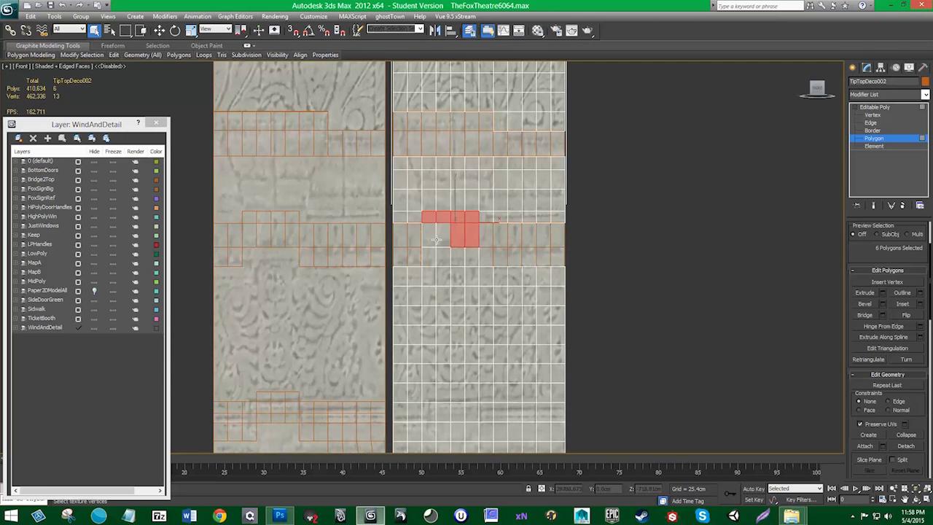
ctrl+click(443, 235)
ctrl+click(429, 235)
click(906, 445)
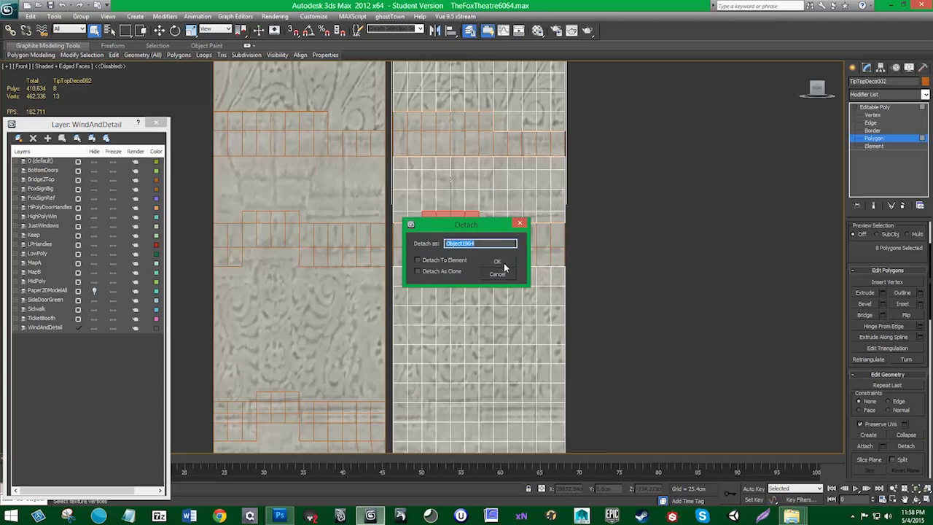
click(501, 263)
- Lower the vertex row just above the bottom cornice band of TipTopDeco002 to match the raised block's top on the detailed strip
middle_drag(490, 259, 477, 173)
middle_drag(418, 312, 414, 277)
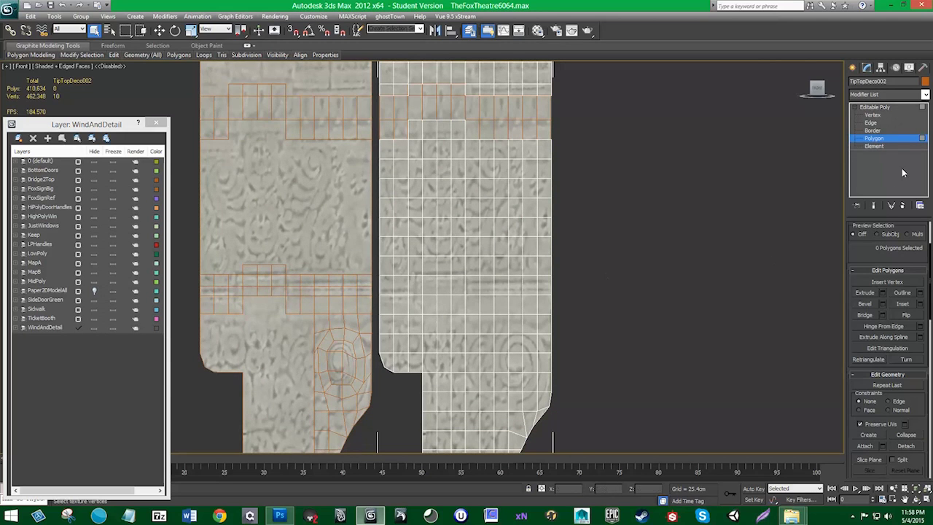
click(873, 114)
drag(531, 262, 558, 260)
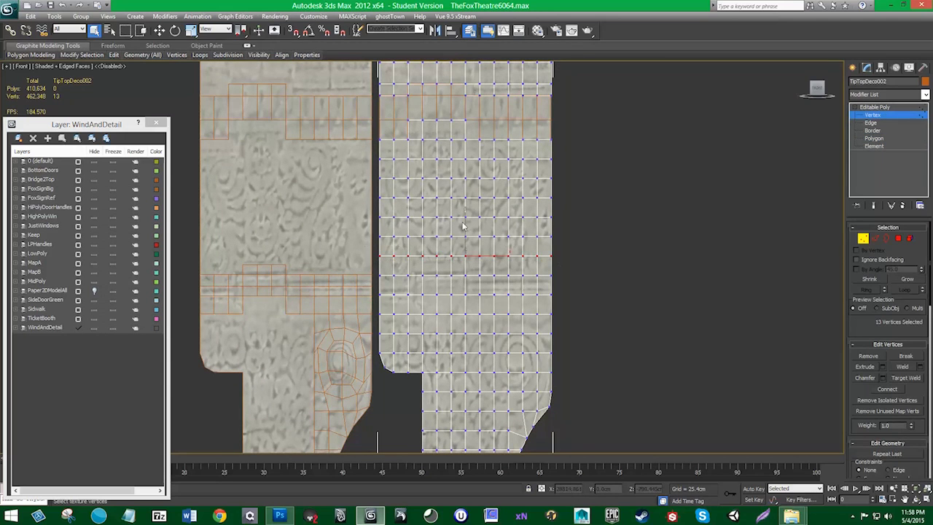
key(w)
drag(469, 231, 468, 233)
drag(360, 268, 564, 283)
- Raise the vertex row crossing the bottom cornice band and detach the three-column, two-row block at the band's left end
click(900, 241)
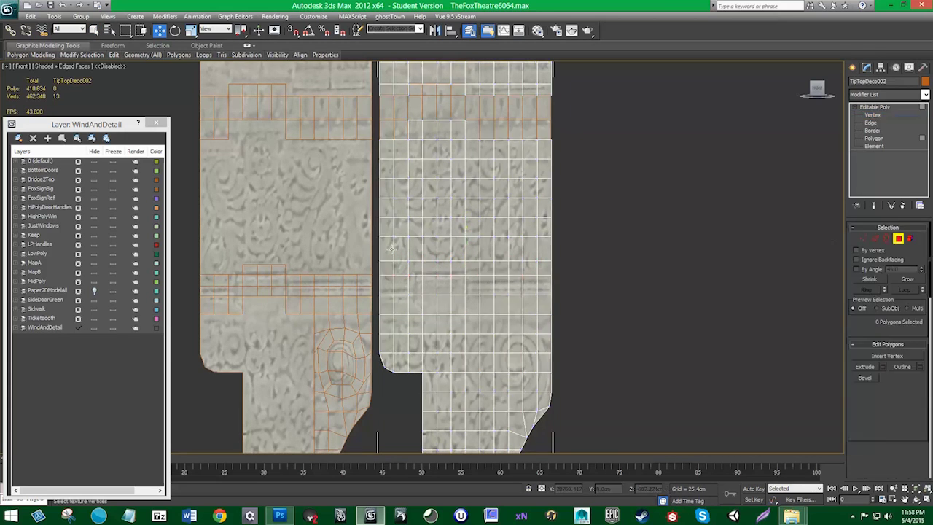
drag(375, 282, 424, 318)
click(864, 239)
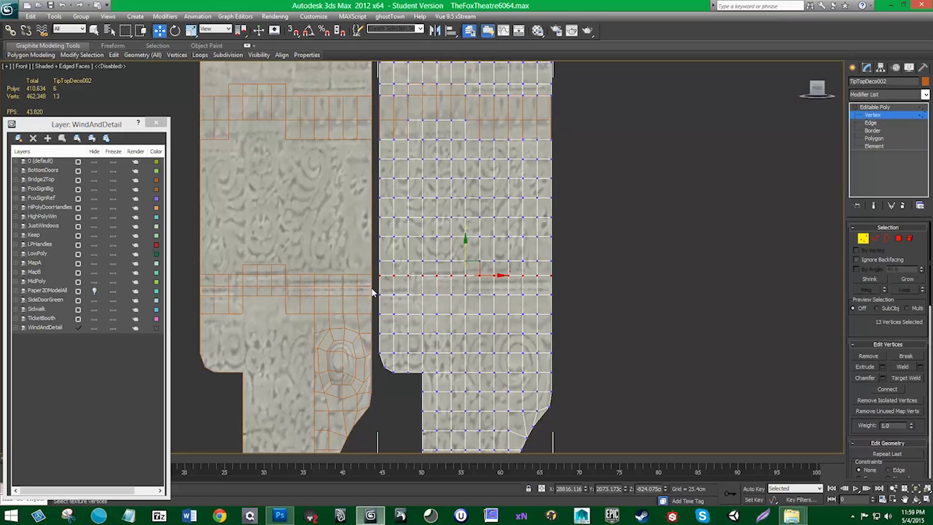
drag(517, 296, 567, 309)
drag(465, 269, 464, 262)
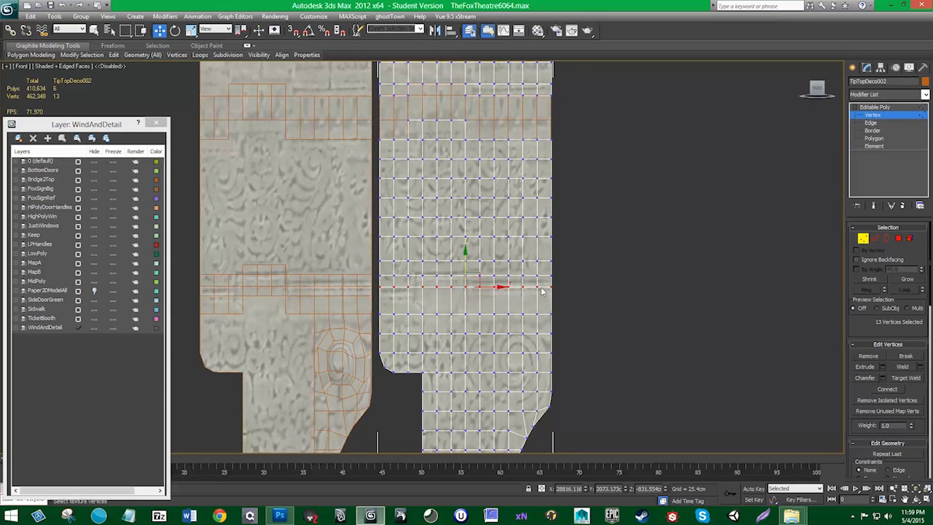
click(899, 240)
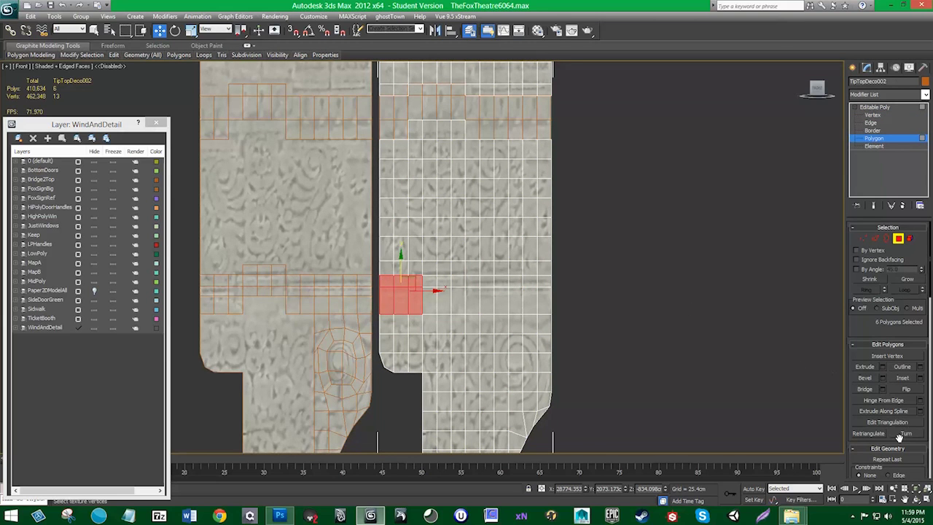
scroll(900, 436, down, 2)
click(907, 465)
key(Return)
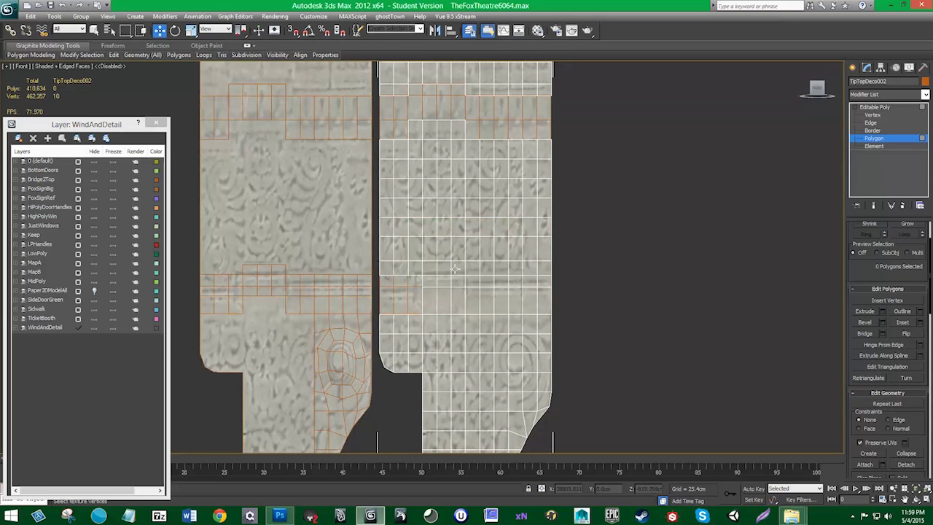
click(431, 268)
ctrl+click(444, 269)
ctrl+click(458, 268)
ctrl+click(457, 281)
ctrl+click(444, 282)
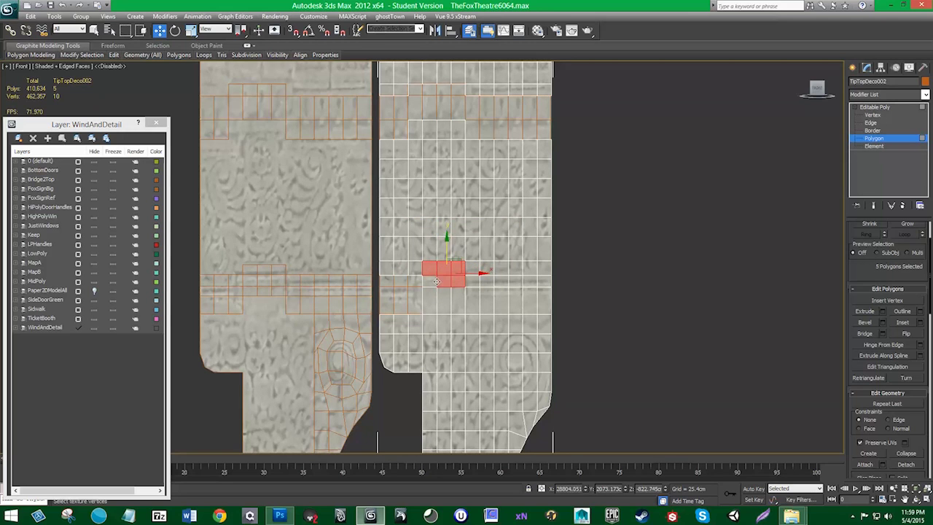
ctrl+click(432, 283)
ctrl+click(434, 293)
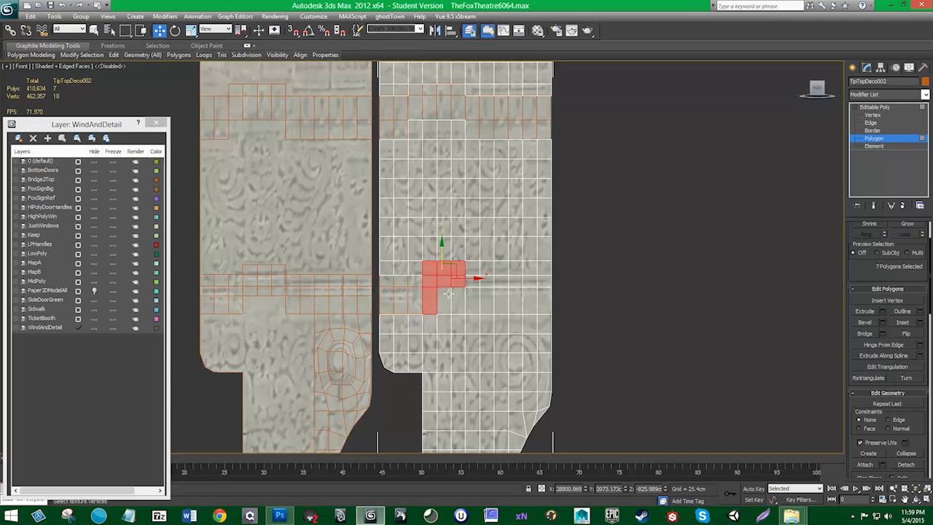
alt+click(430, 301)
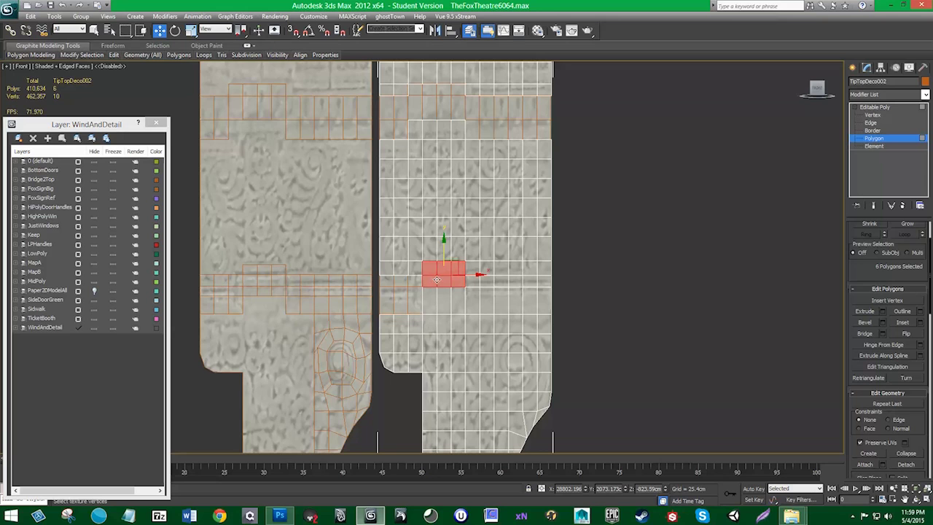
key(1)
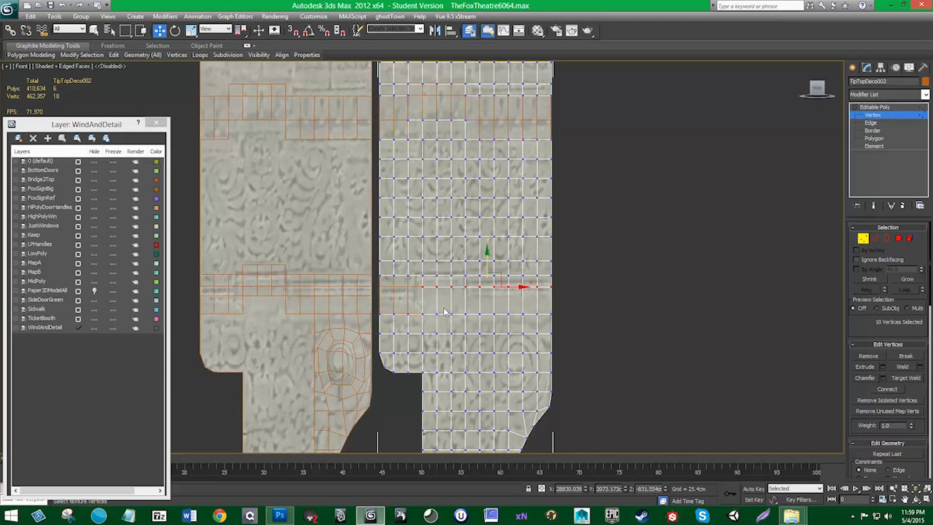
- Undo the detachment of the bottom cornice band's left-end block and the last raise of its vertex row
key(ctrl+z)
key(ctrl+z)
key(ctrl+z)
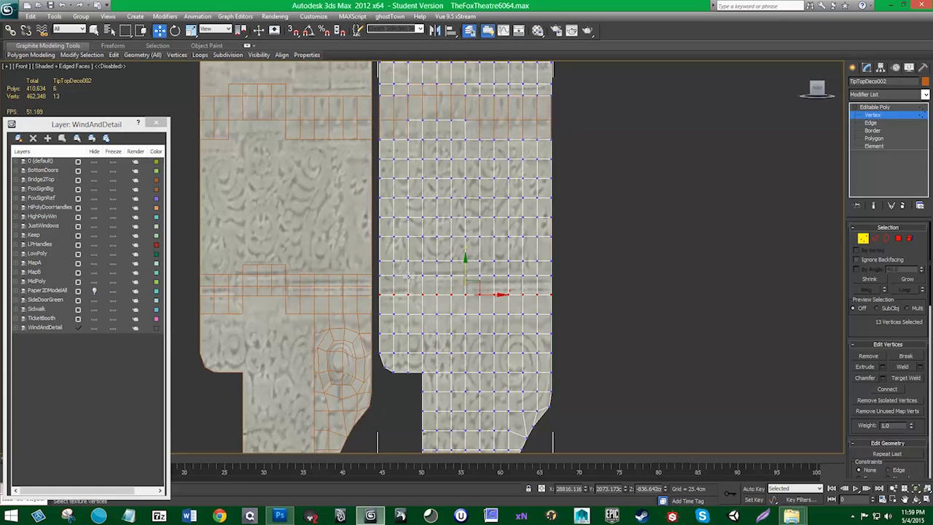
- Reposition the vertex rows at the bottom cornice band of TipTopDeco002, placing one at the raised block's top as on the detailed strip
drag(465, 274, 478, 216)
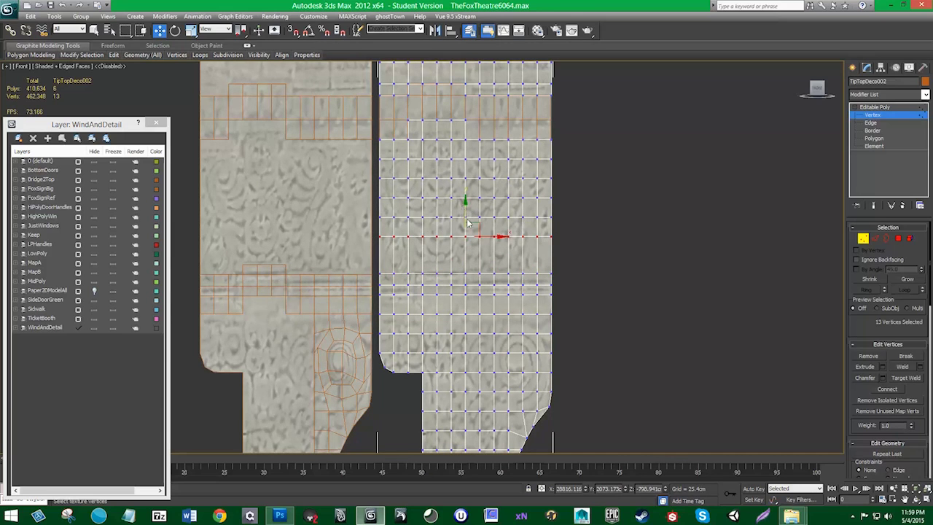
drag(464, 234, 461, 261)
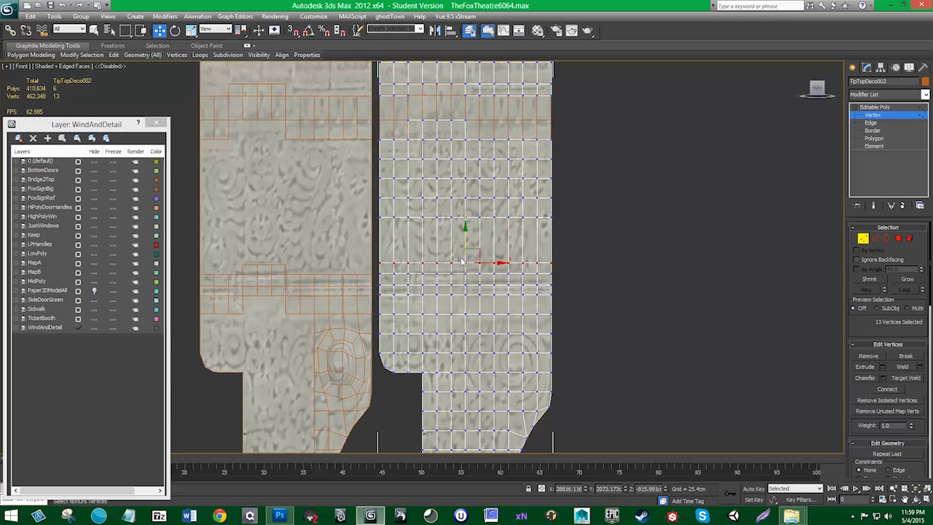
drag(406, 254, 412, 253)
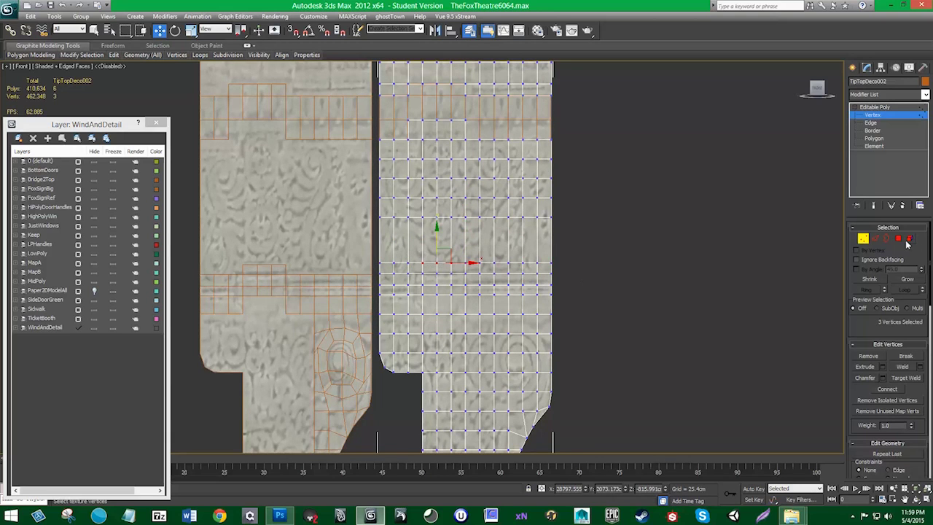
- Detach the three-column, three-row polygon block at the left end of the bottom cornice band as a separate object
click(898, 239)
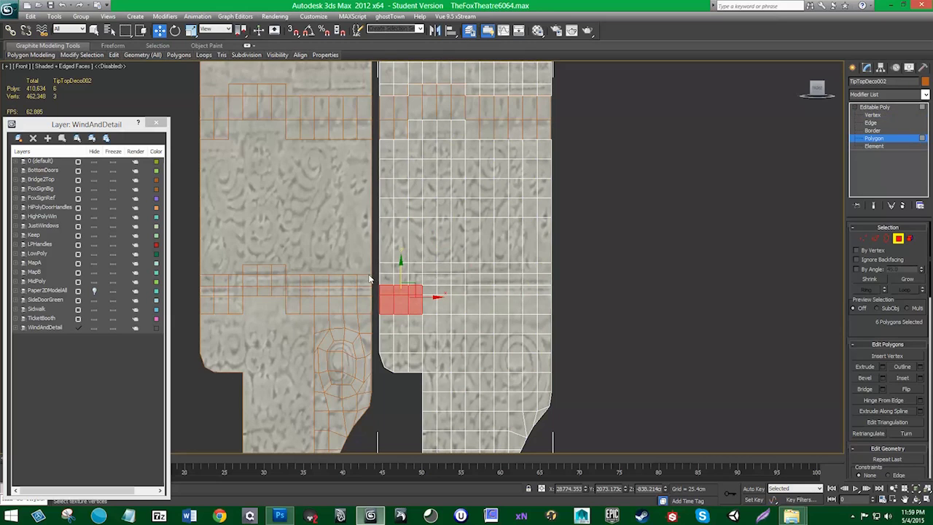
drag(413, 303, 415, 304)
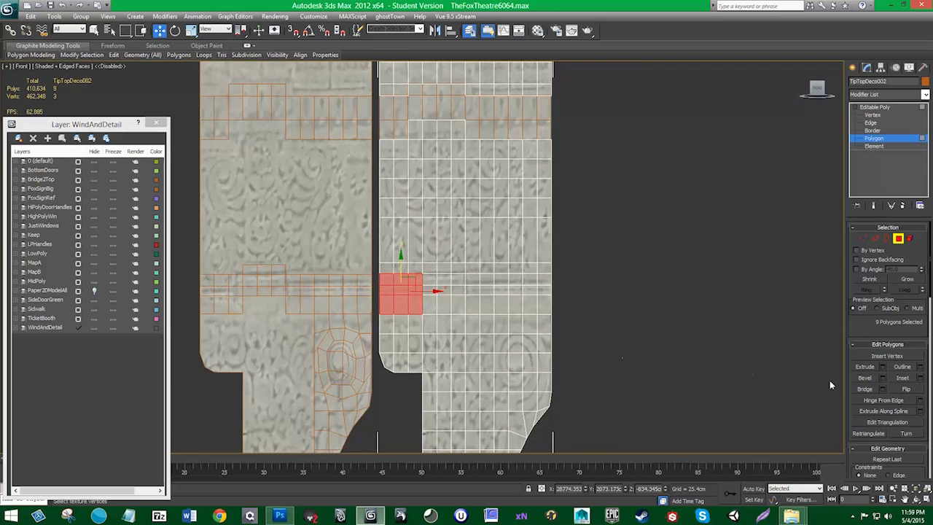
scroll(907, 441, down, 3)
click(905, 438)
key(Return)
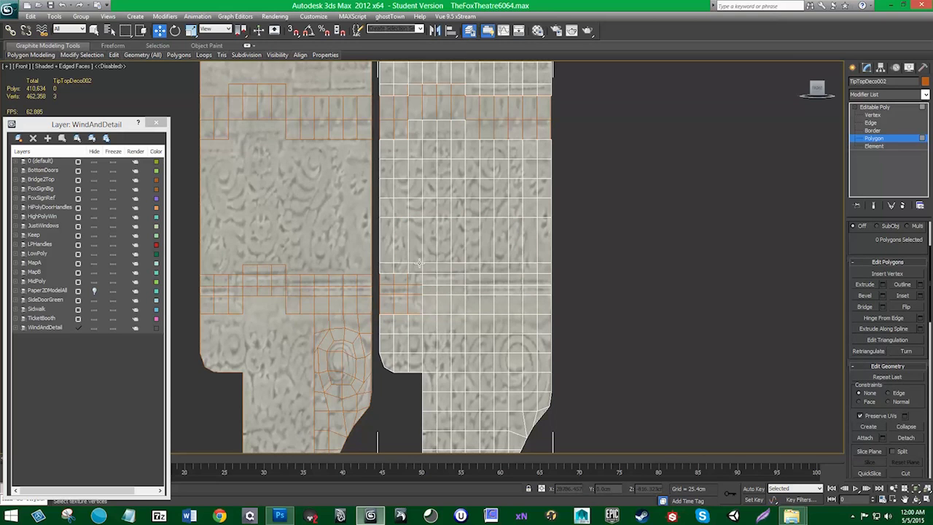
- Detach the raised middle block of the bottom cornice band, three columns wide and three rows high, as a separate object
click(429, 269)
ctrl+click(458, 268)
ctrl+click(456, 279)
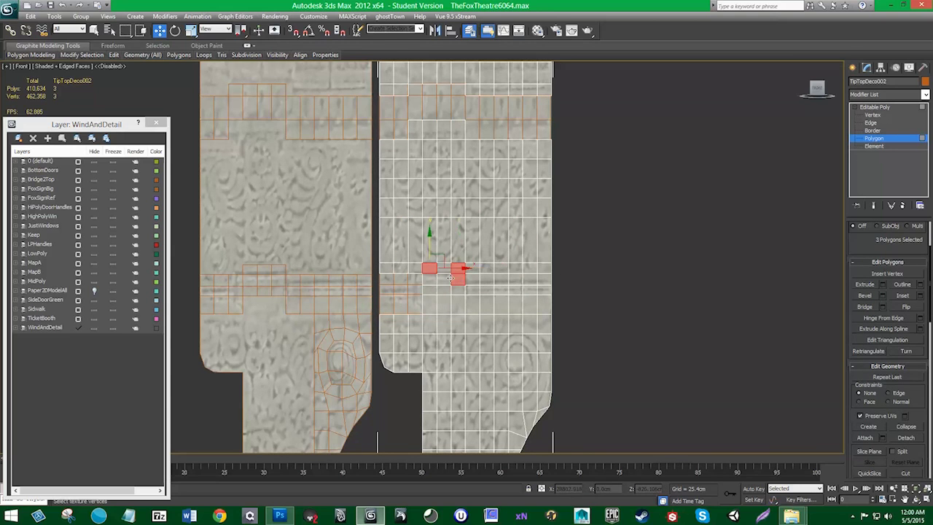
ctrl+click(446, 279)
ctrl+click(444, 269)
ctrl+click(432, 279)
ctrl+click(431, 289)
ctrl+click(445, 291)
ctrl+click(461, 291)
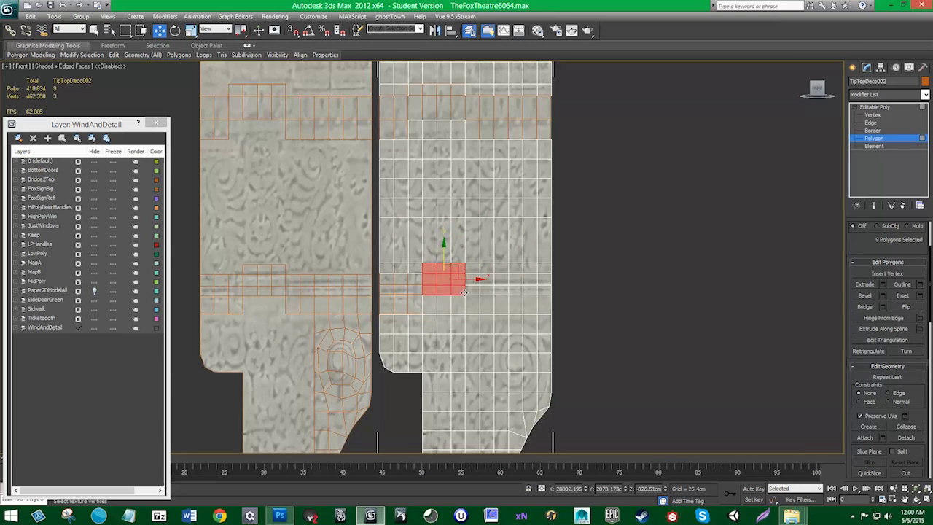
click(906, 437)
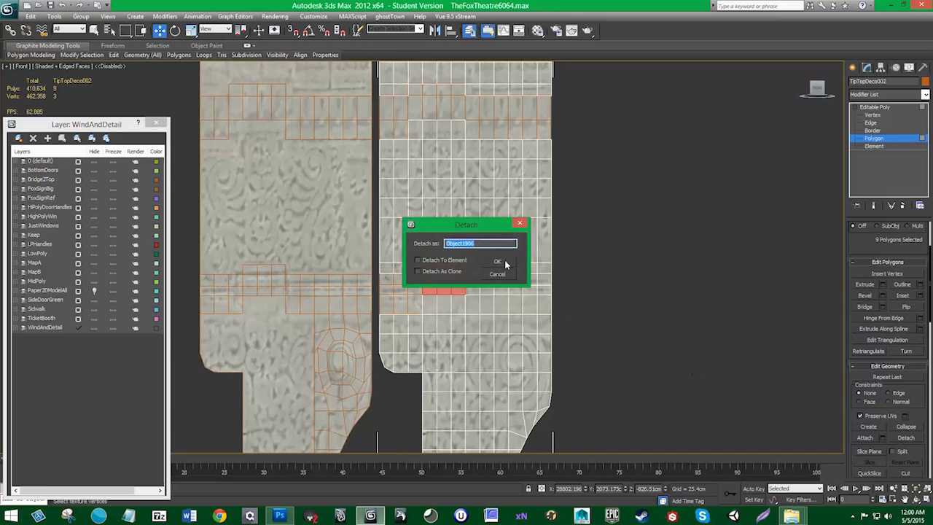
key(Return)
- Detach the remaining right part of the bottom cornice band, six columns wide and three rows high, as a separate object
drag(571, 311, 470, 282)
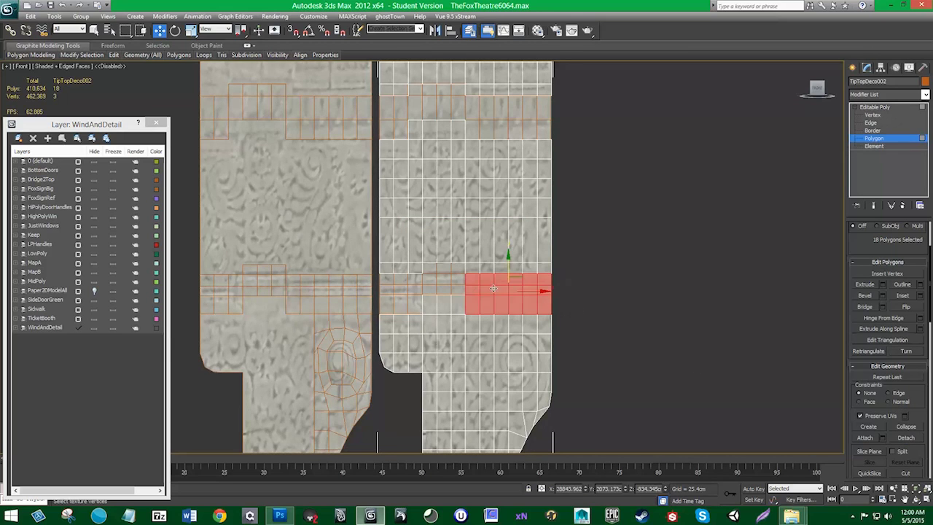
click(907, 438)
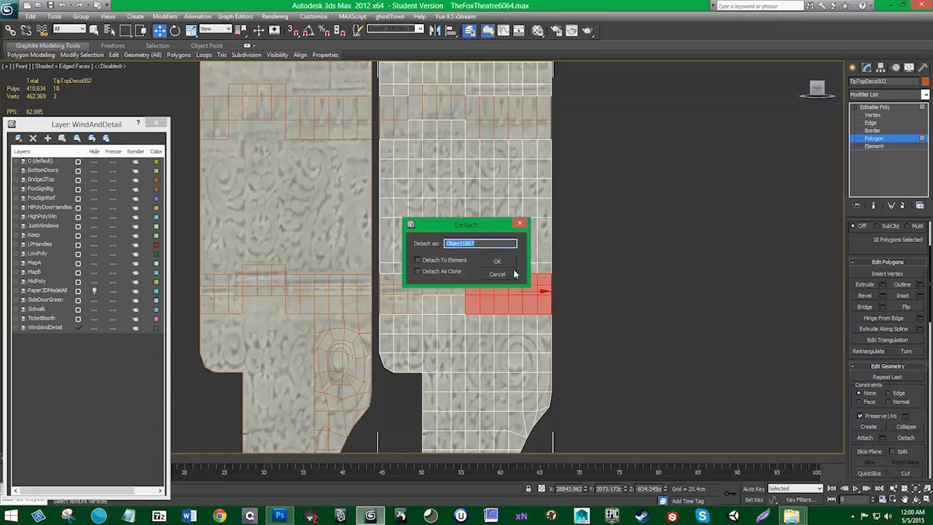
click(489, 272)
- Move two grid vertices at the top of the oval medallion below the bottom cornice band onto its outline
middle_drag(487, 329, 452, 150)
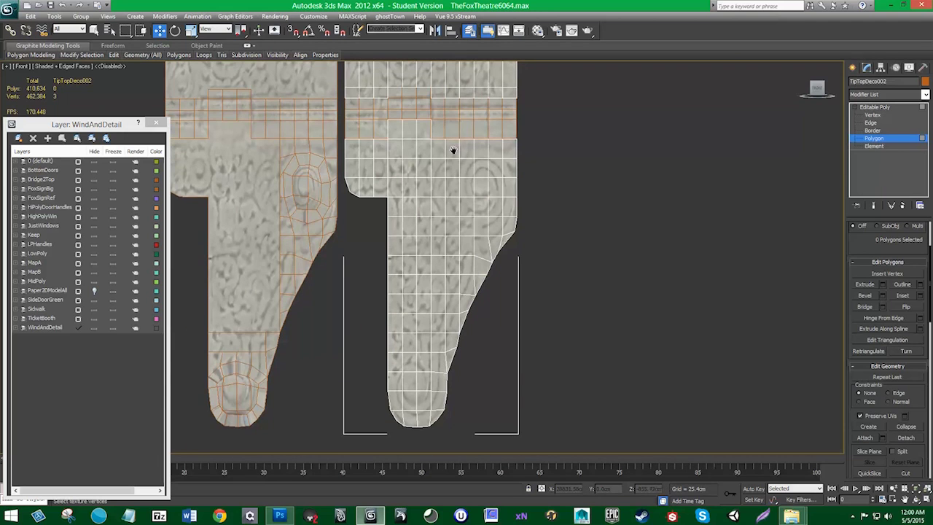
click(874, 115)
scroll(459, 173, up, 3)
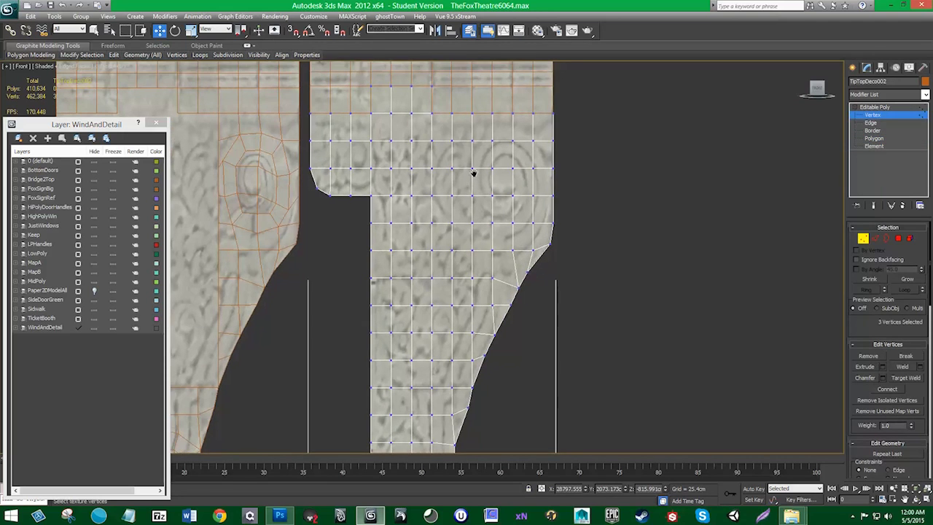
click(494, 143)
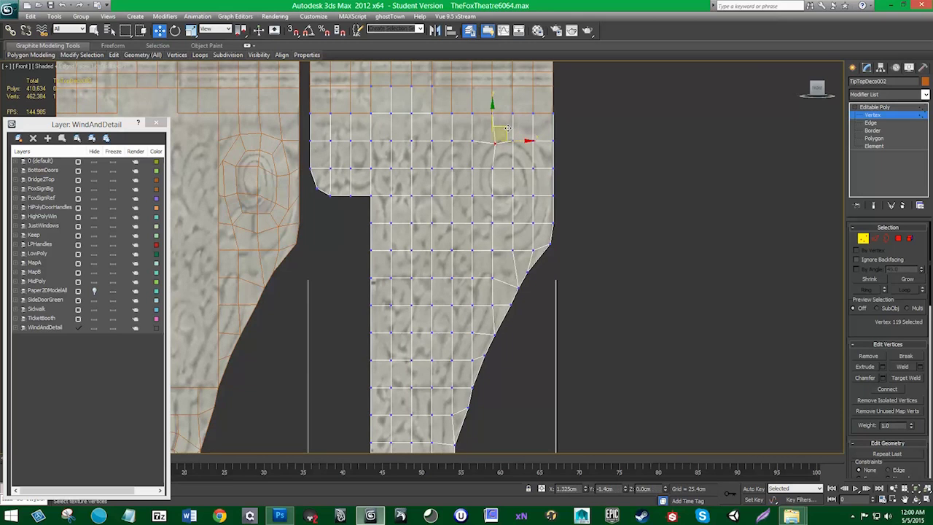
mouse_move(508, 129)
mouse_down()
mouse_move(504, 116)
mouse_move(517, 125)
mouse_up()
click(514, 141)
scroll(510, 179, down, 2)
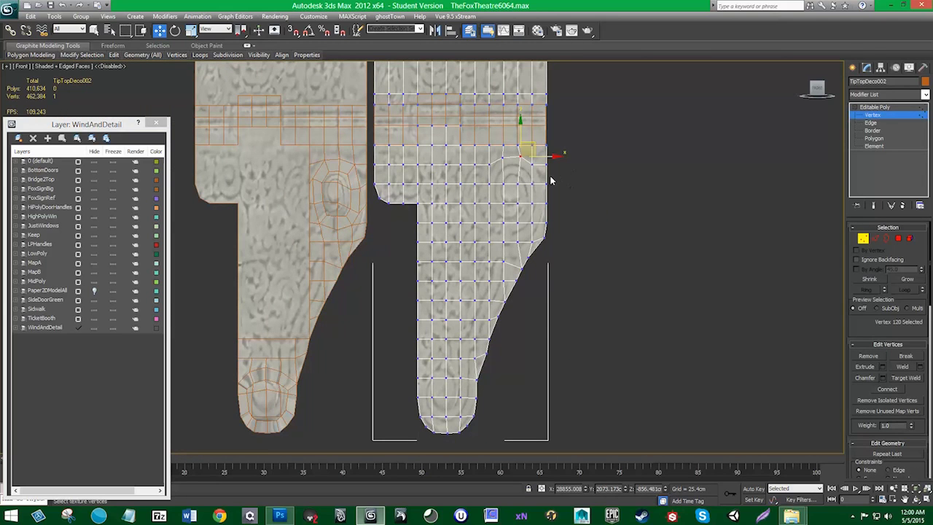
- Move the vertices along the right side and bottom of the oval medallion onto its curved outline
click(533, 183)
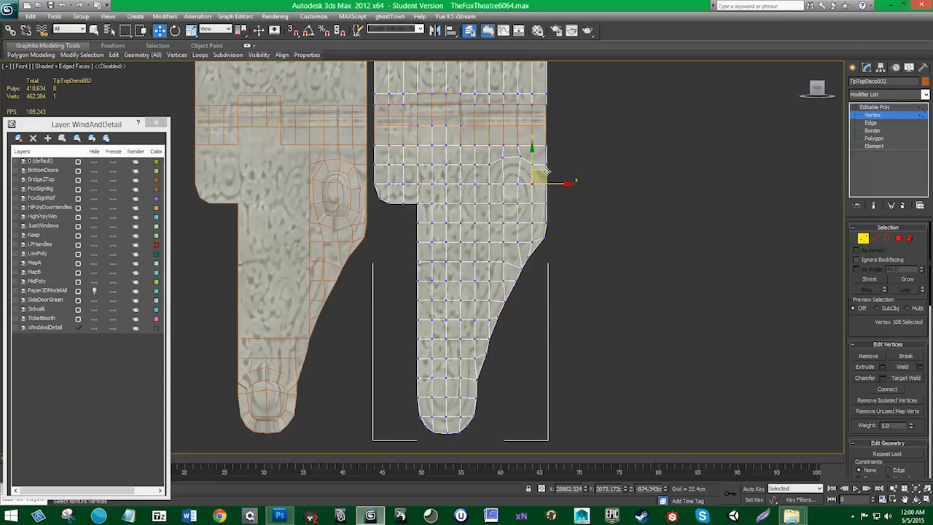
click(532, 199)
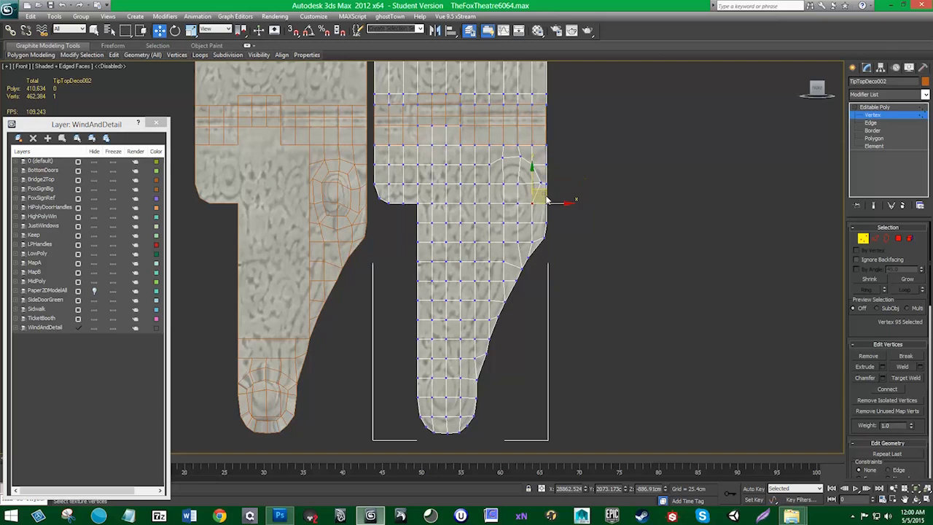
drag(546, 198, 531, 243)
click(536, 227)
click(519, 223)
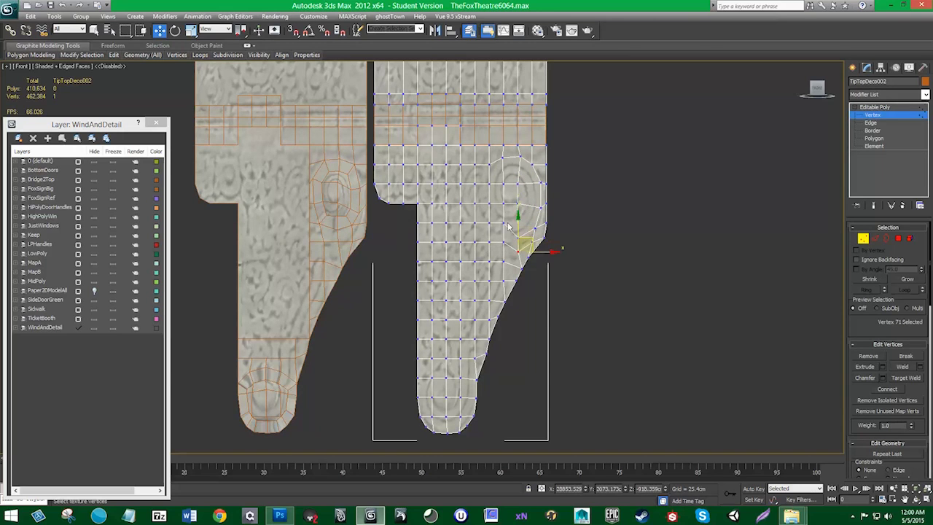
- Move the vertices along the lower-left and left side of the oval medallion outward to complete its outline
click(501, 231)
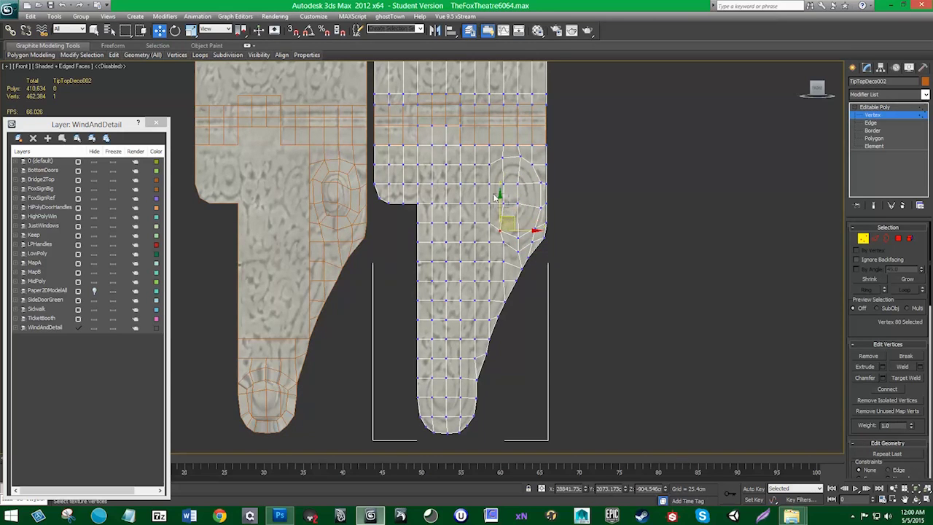
click(501, 205)
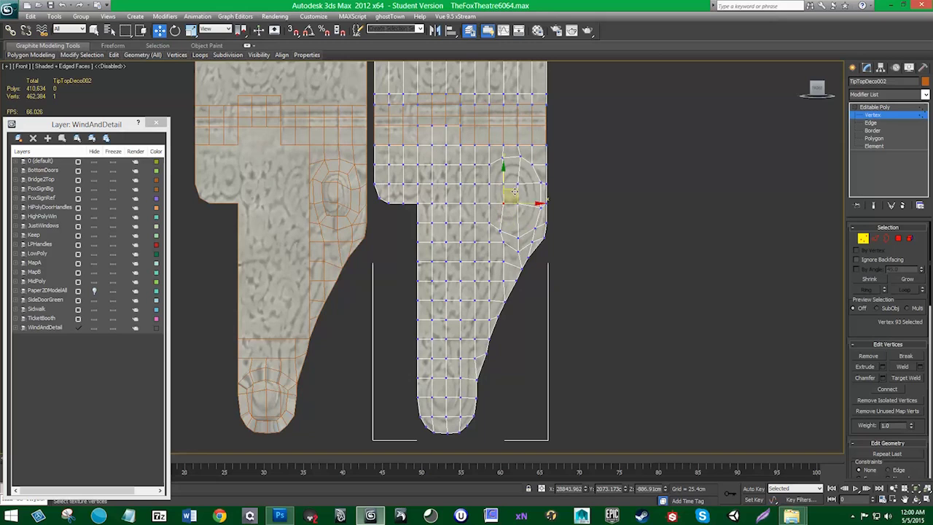
click(489, 220)
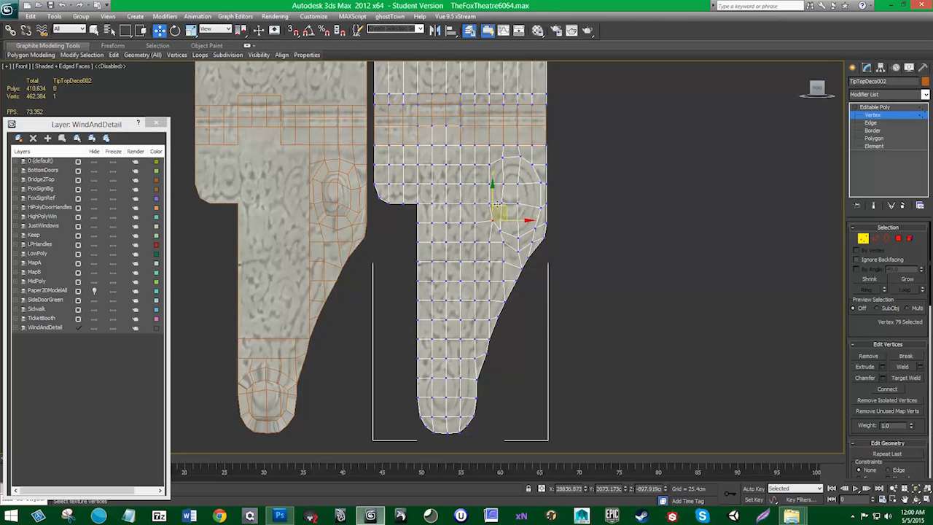
click(488, 202)
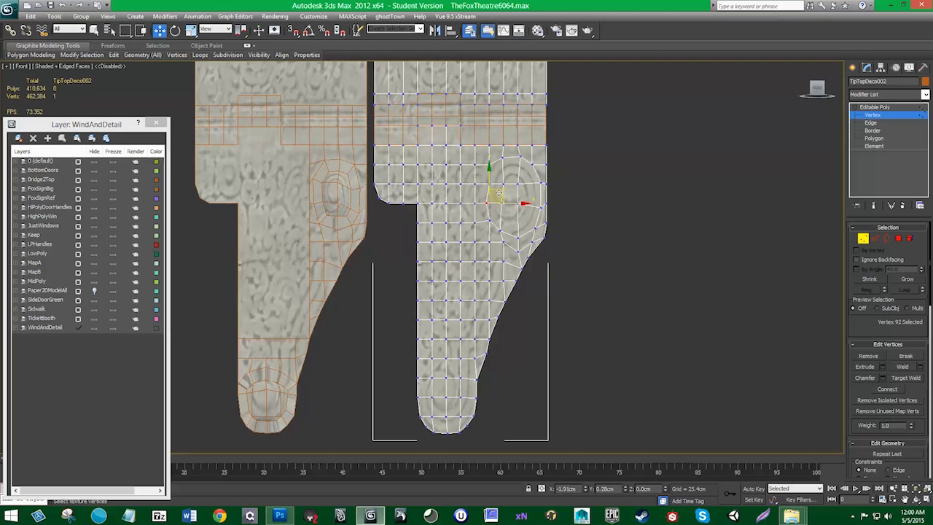
click(489, 182)
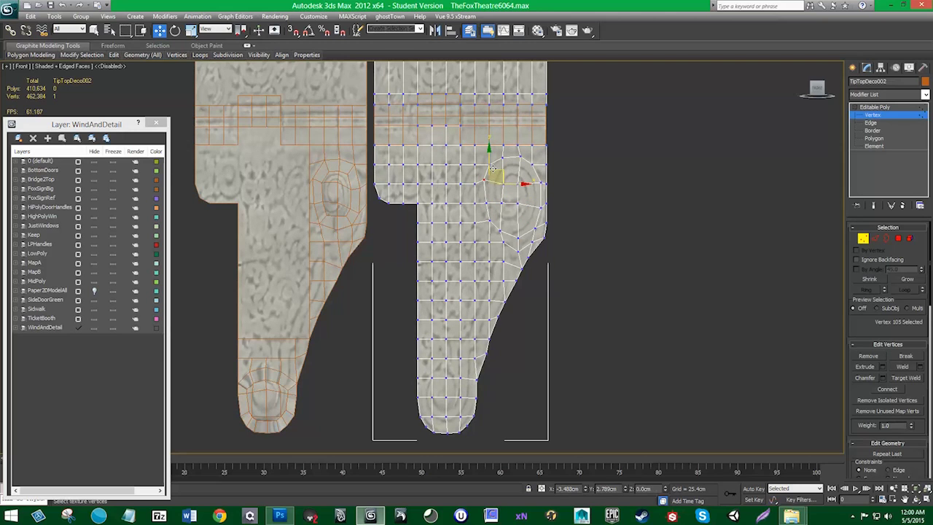
drag(493, 169, 493, 169)
- Shape the grid vertices around the oval ornament in the strip's rounded bottom tip to follow the ornament's arched top and interior
middle_drag(466, 370, 462, 315)
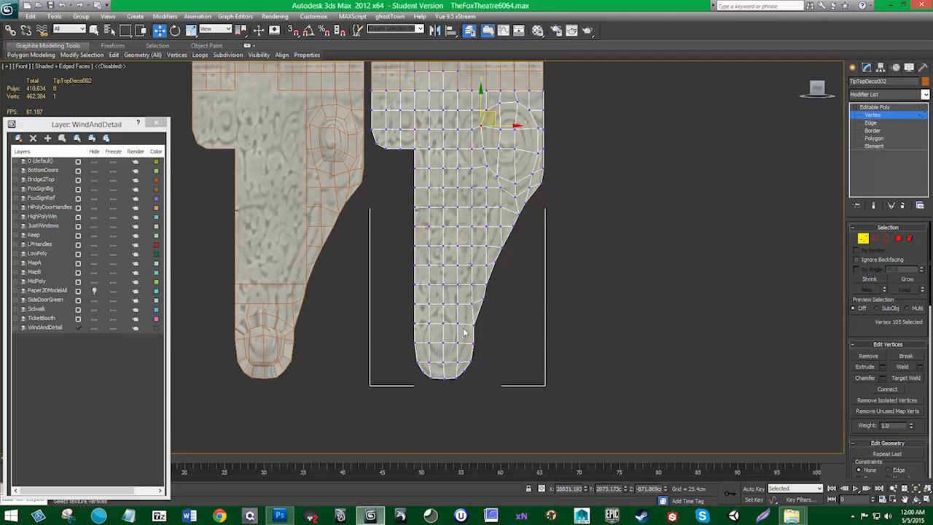
click(444, 324)
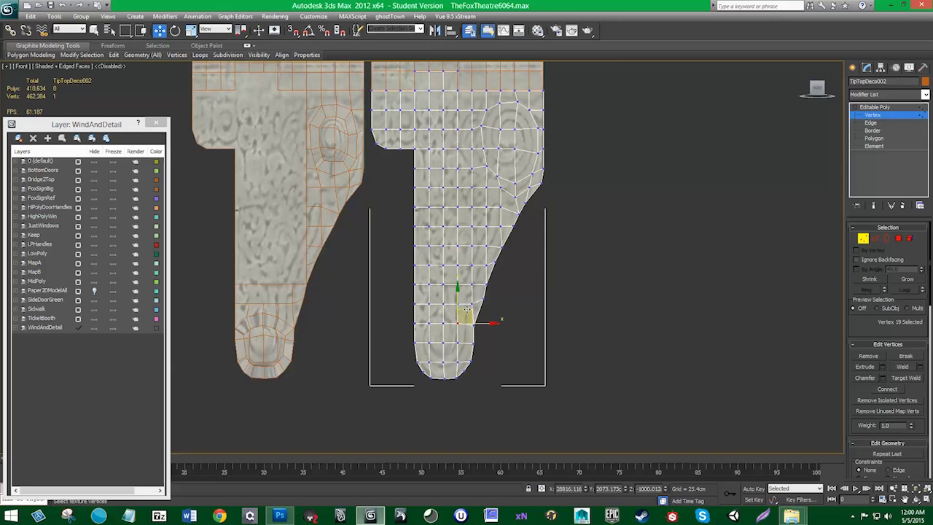
click(429, 314)
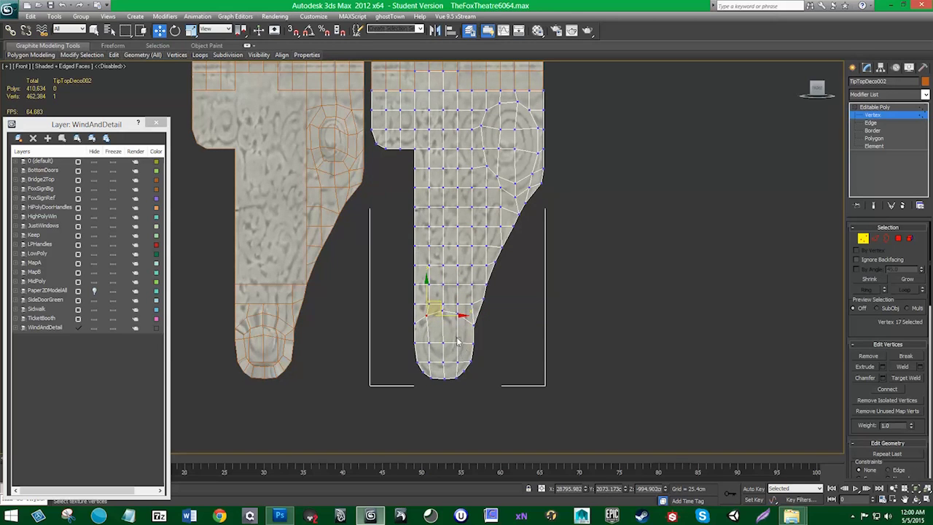
click(458, 341)
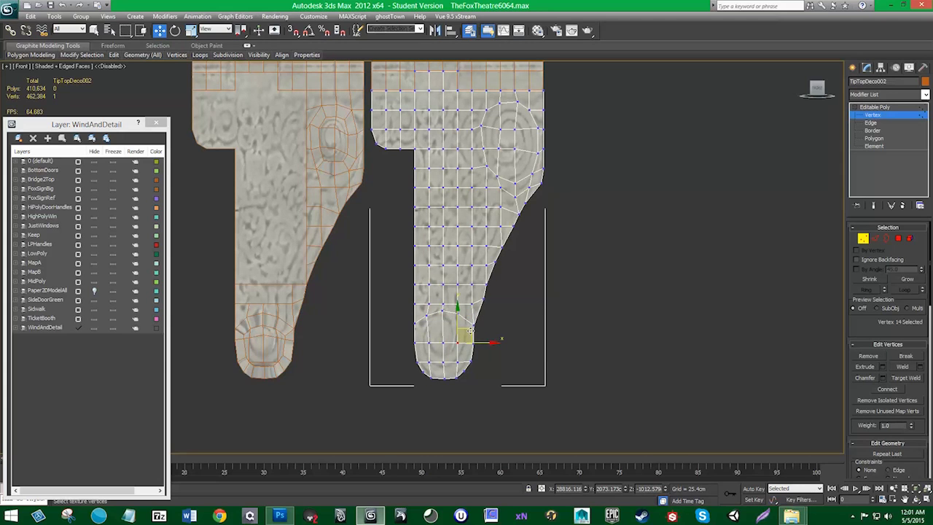
drag(461, 342, 458, 319)
click(442, 341)
click(458, 335)
click(451, 334)
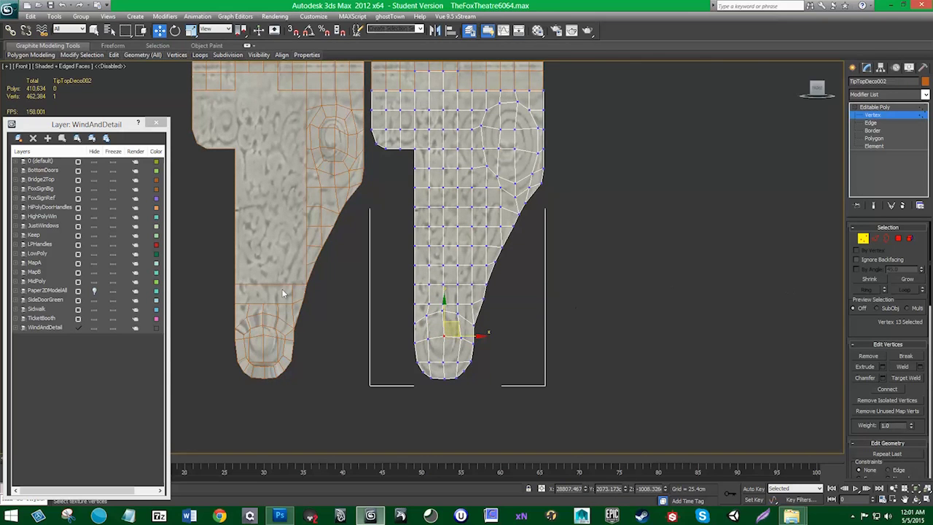
- Finish vertex editing on TipTopDeco002 and select the detailed strip TipTopDeco001 for work on its rounded bottom tip
click(865, 242)
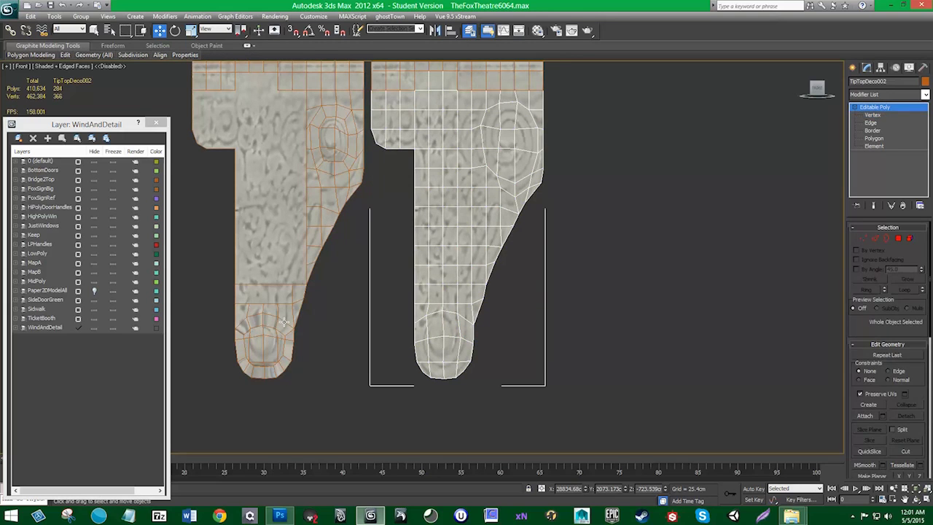
click(284, 322)
middle_drag(327, 409, 356, 382)
scroll(356, 382, up, 3)
click(256, 333)
middle_drag(353, 333, 454, 311)
click(269, 364)
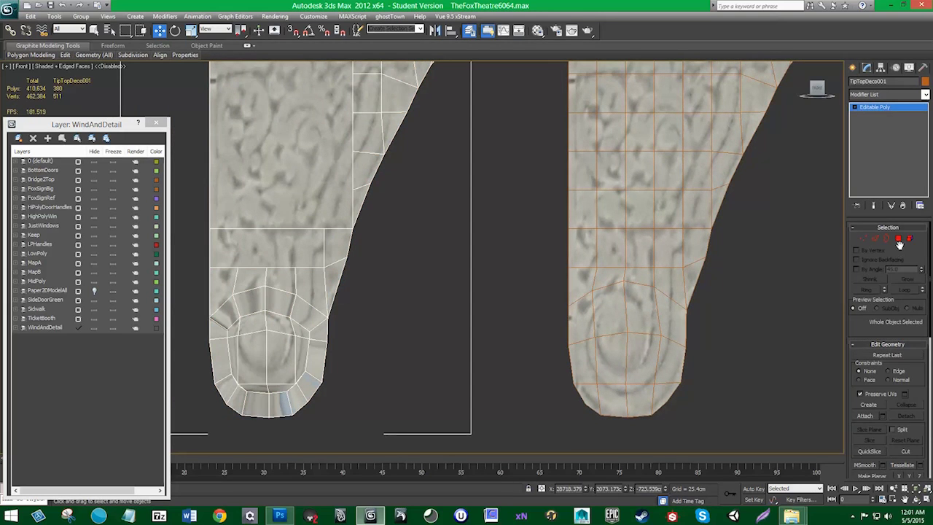
click(899, 239)
click(279, 300)
ctrl+click(310, 315)
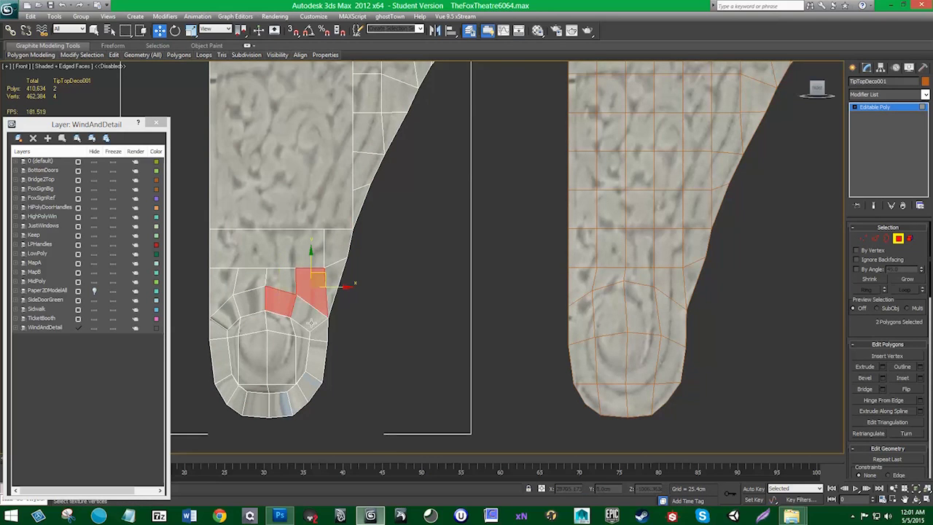
ctrl+click(315, 361)
ctrl+click(322, 334)
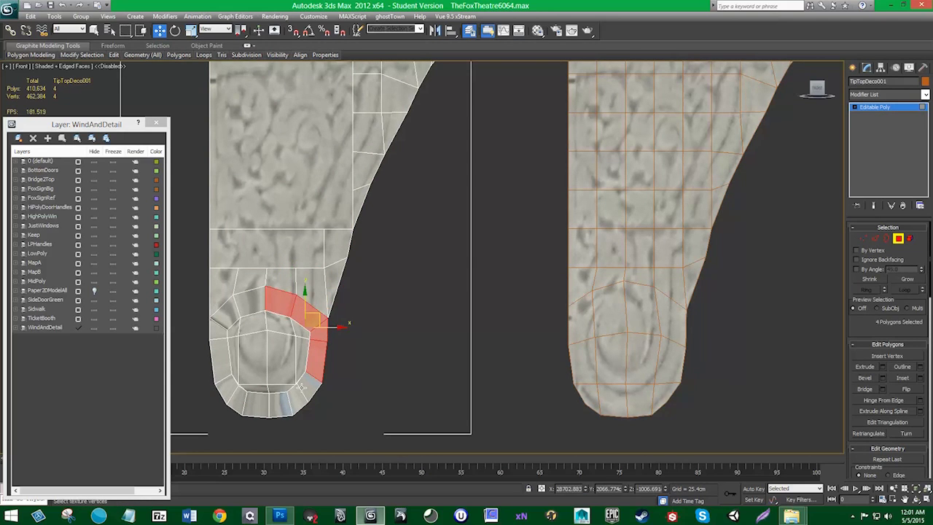
shift+click(301, 388)
click(362, 375)
- Examine the raised ornament panel beside the flat gridded panel from the front and from angled views
scroll(454, 237, down, 6)
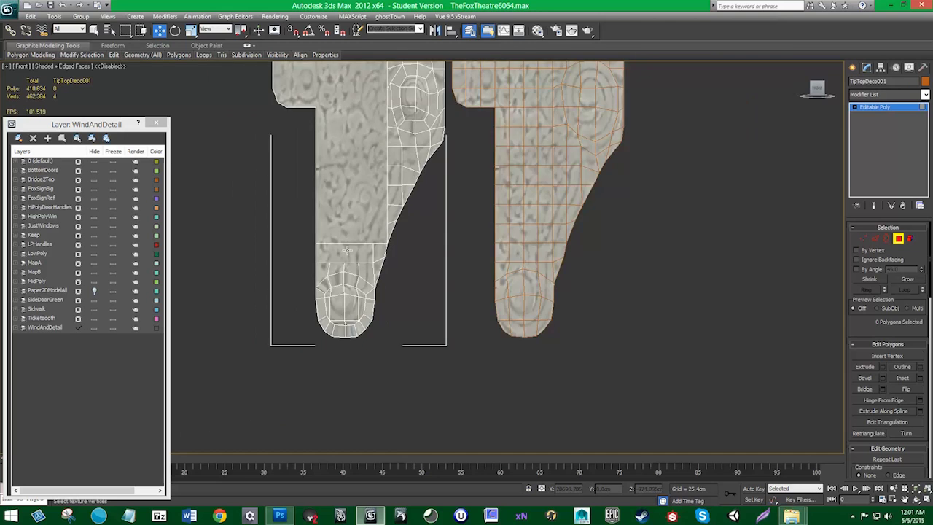
middle_drag(454, 237, 403, 251)
scroll(412, 220, down, 2)
scroll(423, 313, up, 2)
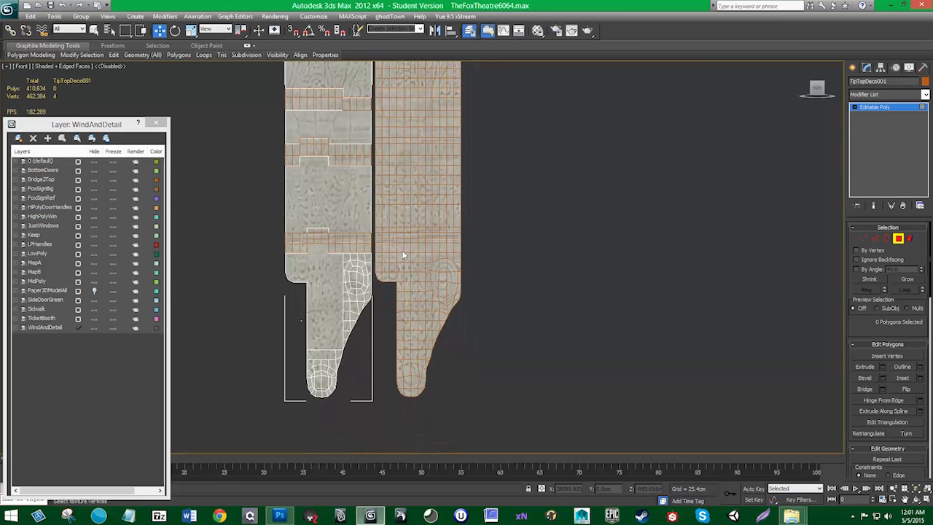
click(900, 238)
alt+middle_drag(315, 231, 359, 239)
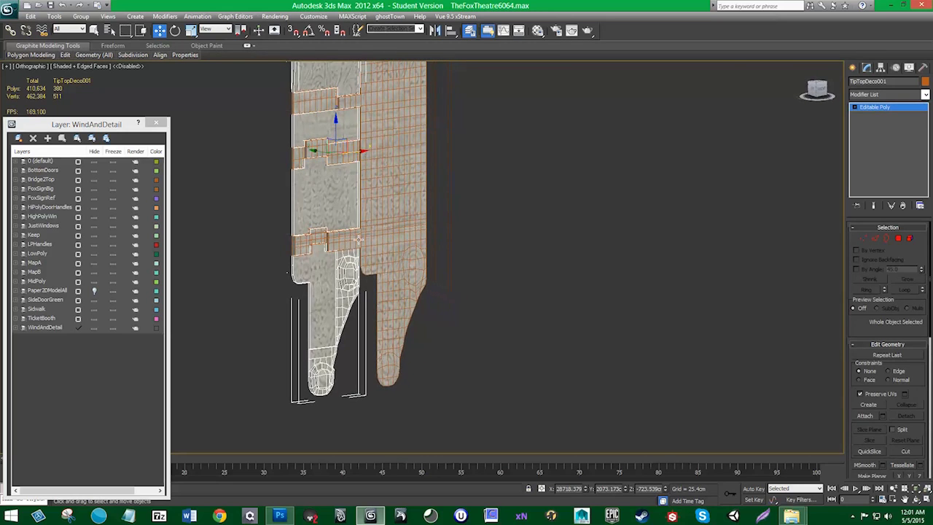
click(469, 223)
alt+middle_drag(469, 224, 464, 277)
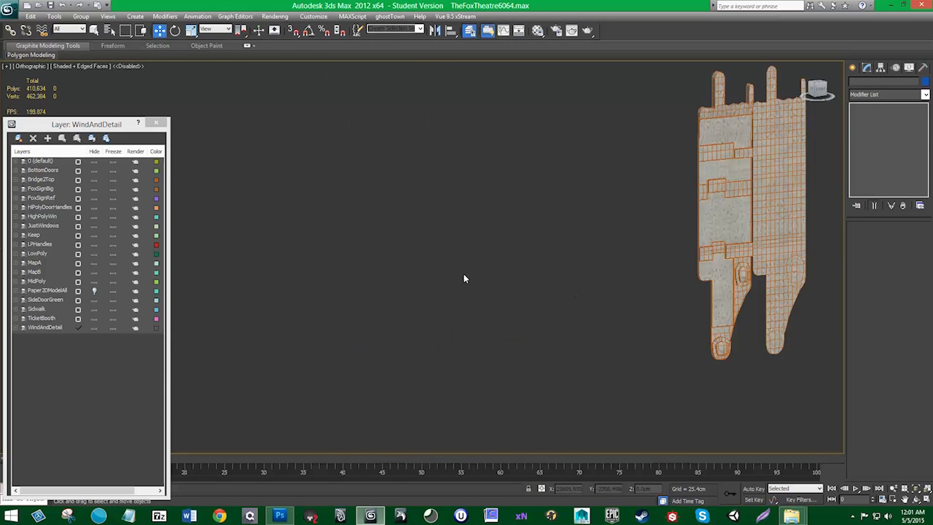
click(800, 217)
key(z)
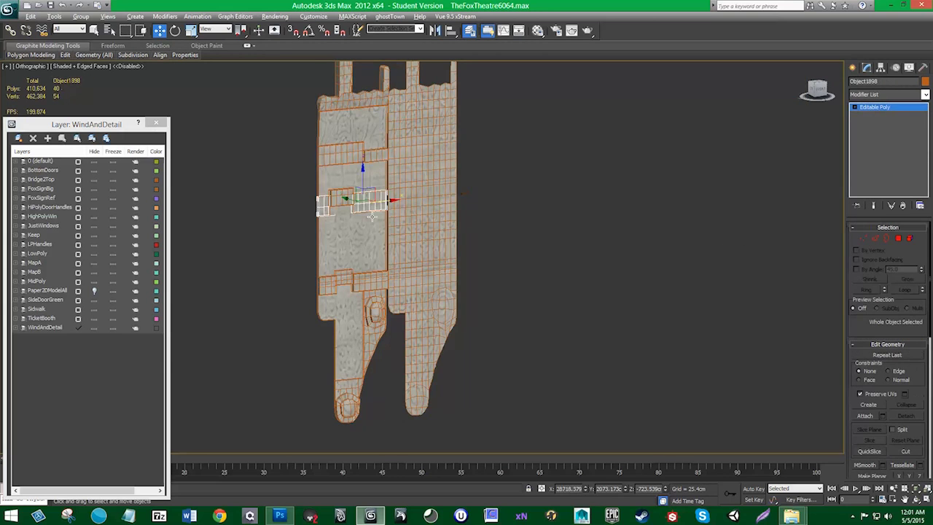
alt+middle_drag(372, 217, 478, 329)
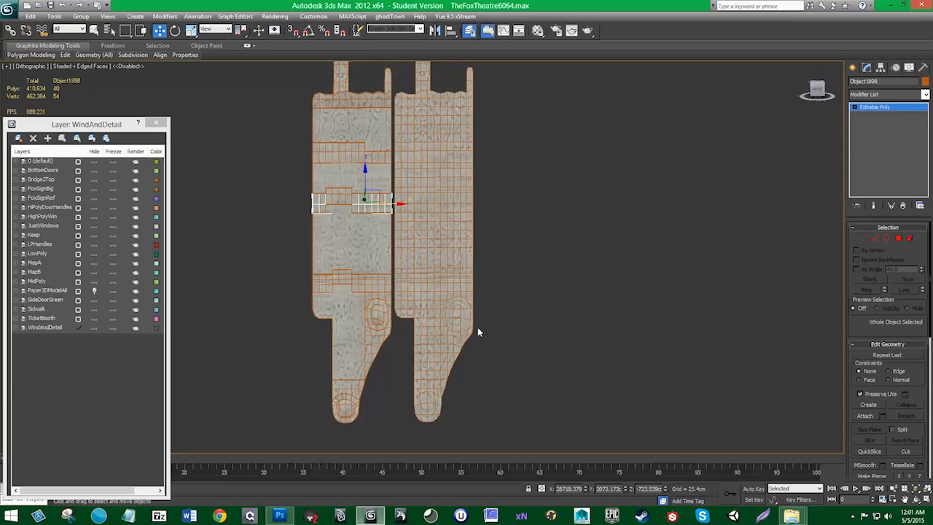
- Select all nine pieces of the flat gridded panel, including the crossing bands and the scalloped top trim
click(447, 254)
middle_drag(445, 259, 416, 263)
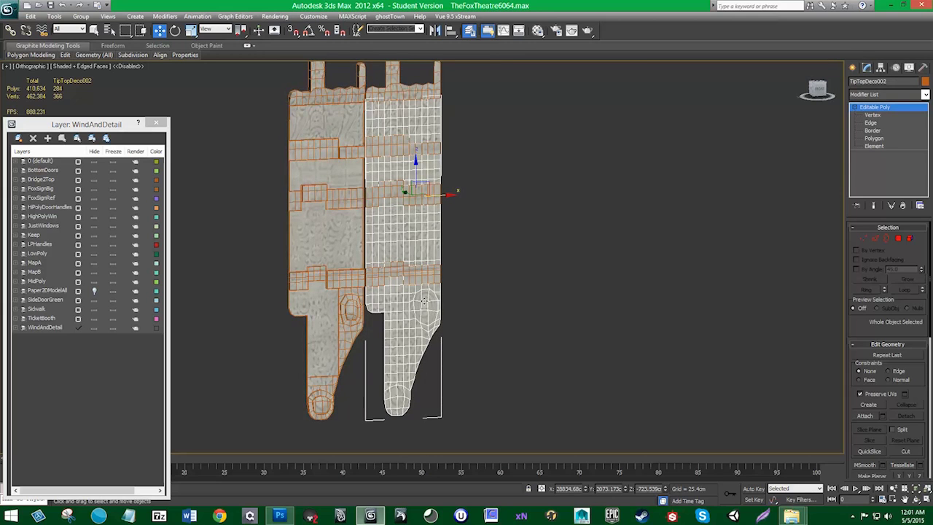
key(f)
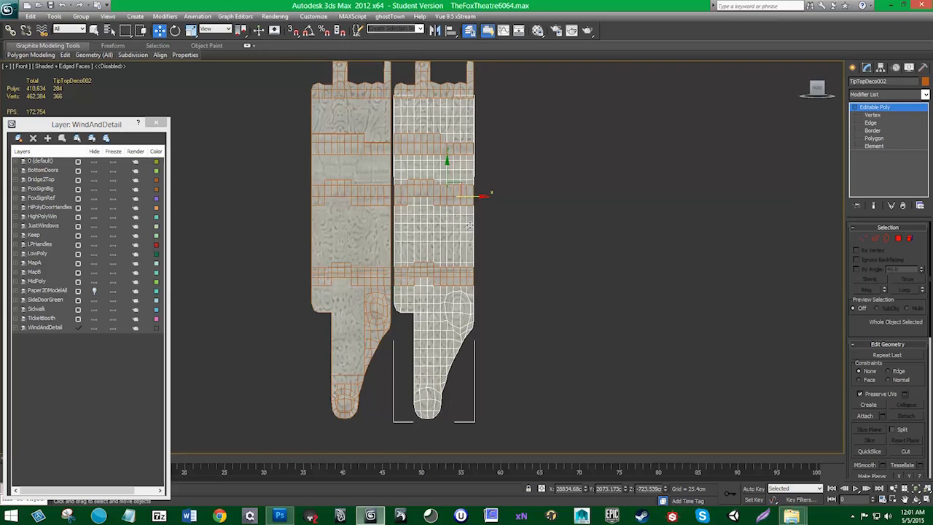
middle_drag(470, 225, 475, 289)
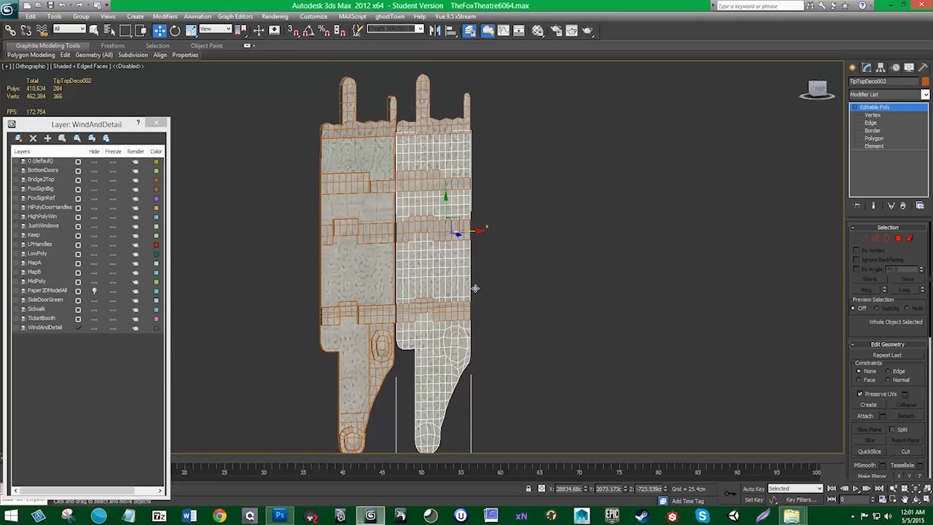
ctrl+click(440, 229)
ctrl+click(419, 221)
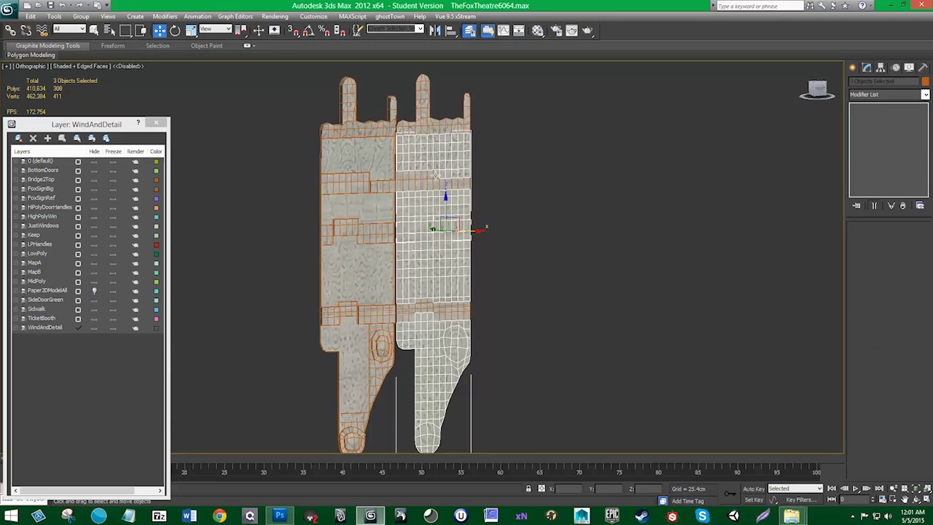
ctrl+click(436, 176)
ctrl+click(443, 307)
ctrl+click(422, 310)
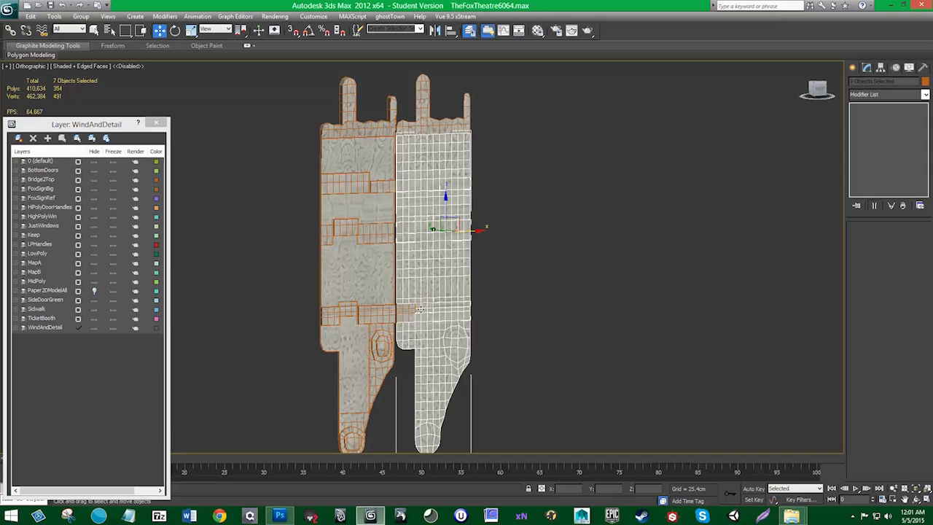
ctrl+click(407, 311)
alt+middle_drag(433, 339, 447, 331)
ctrl+click(425, 124)
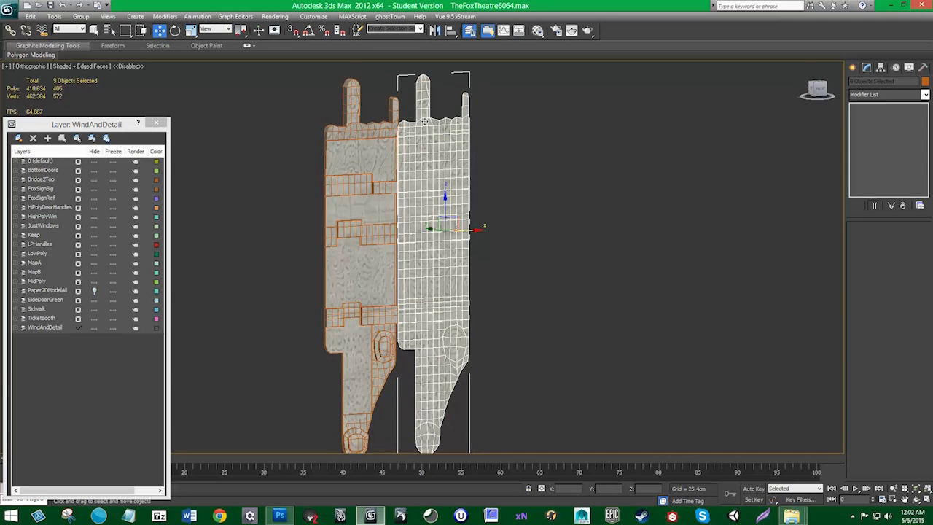
alt+middle_drag(433, 218, 448, 219)
- Add an Edit Poly modifier and an FFD 4x4x4 modifier to the nine selected panel pieces
click(887, 95)
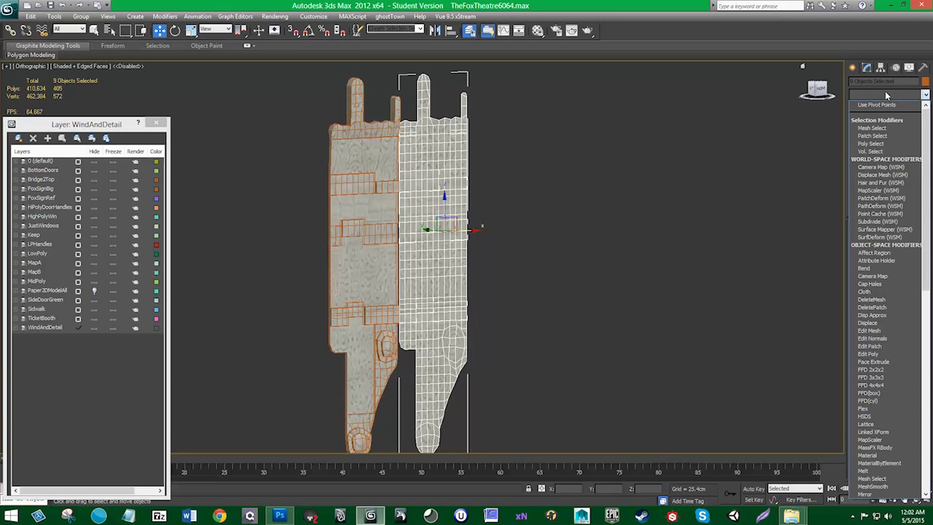
click(903, 356)
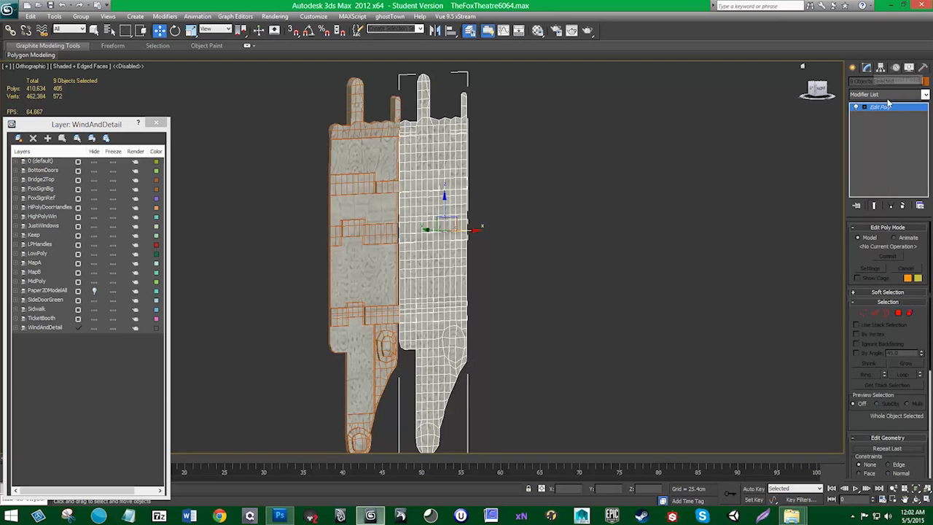
click(887, 95)
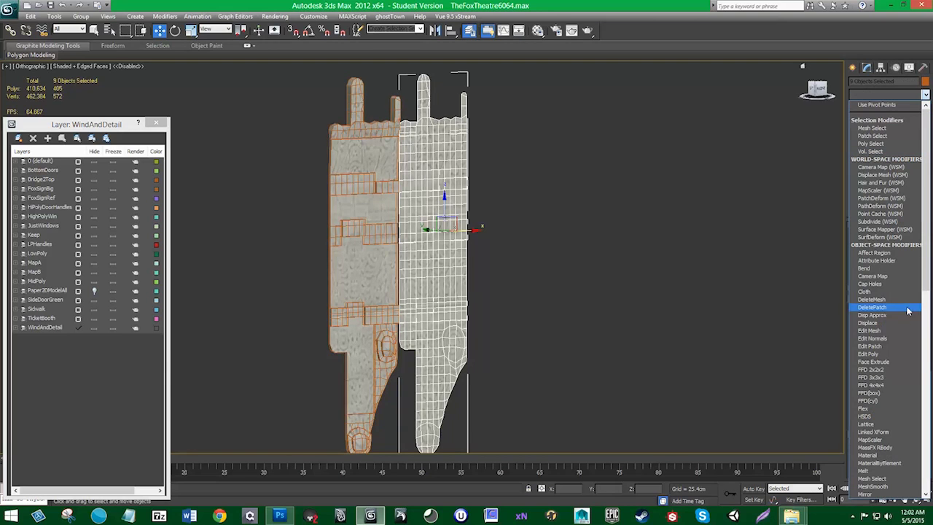
click(882, 384)
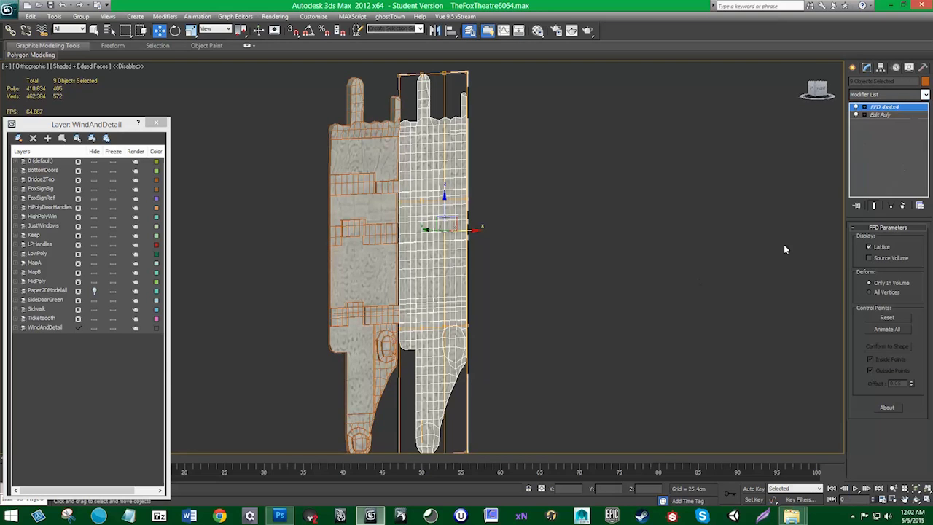
- Try pulling the upper-middle FFD control points of the nine pieces along Y, and undo the move
click(865, 107)
click(878, 114)
alt+middle_drag(510, 232, 497, 223)
drag(498, 217, 374, 183)
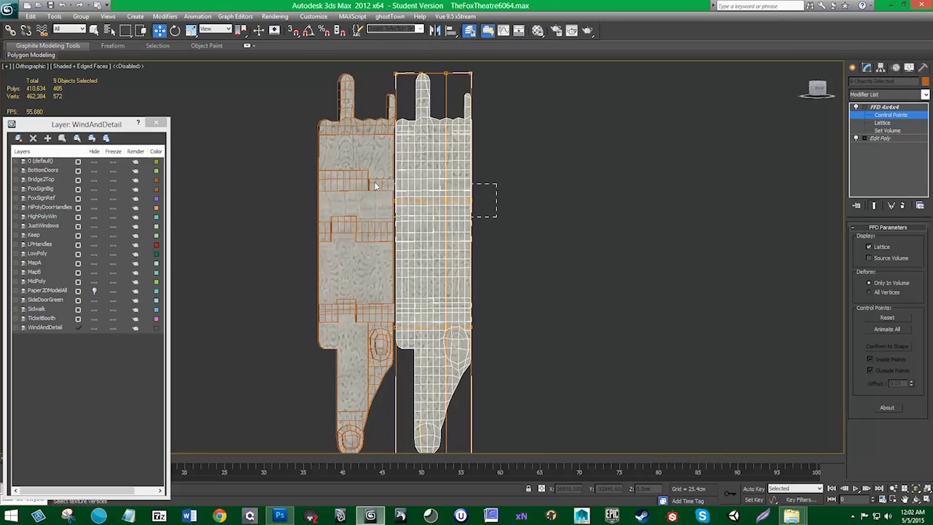
alt+middle_drag(376, 186, 308, 245)
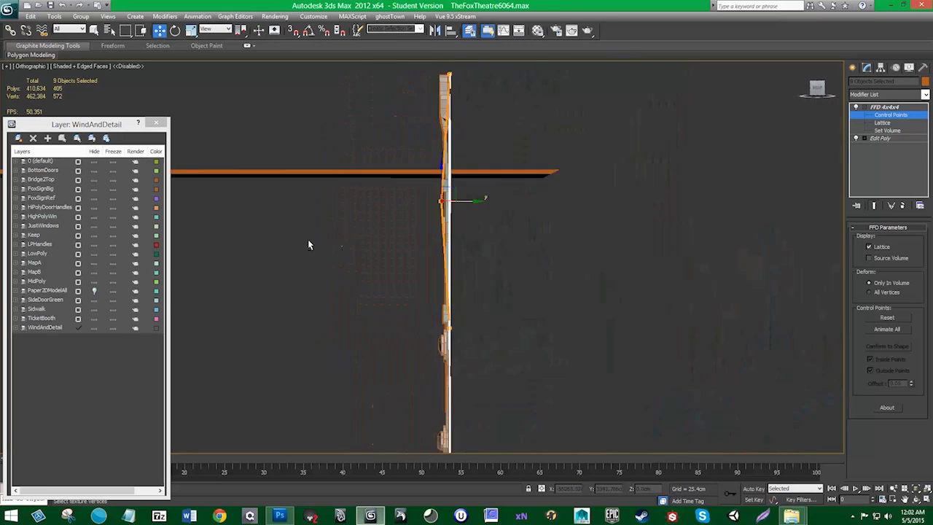
drag(472, 201, 436, 203)
key(ctrl+z)
alt+middle_drag(450, 301, 554, 306)
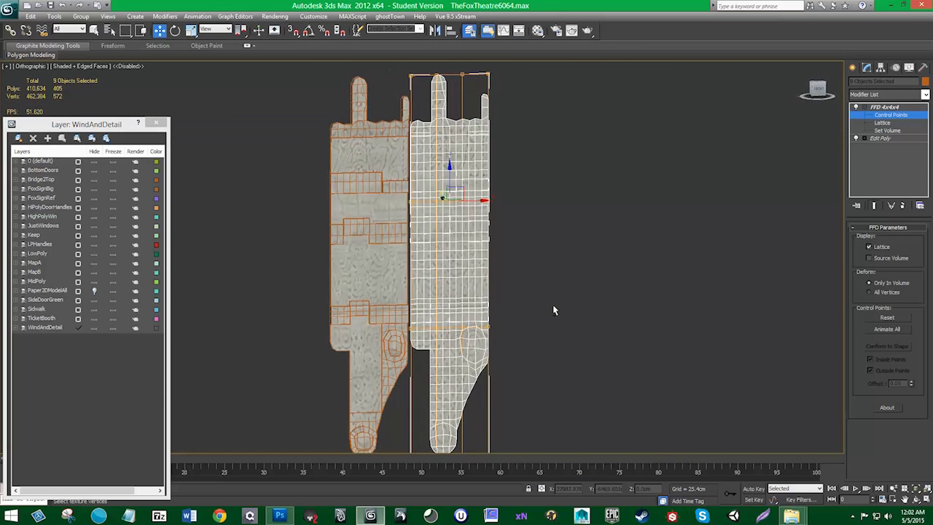
- Remove the FFD 4x4x4 and Edit Poly modifiers from the nine selected pieces
click(903, 207)
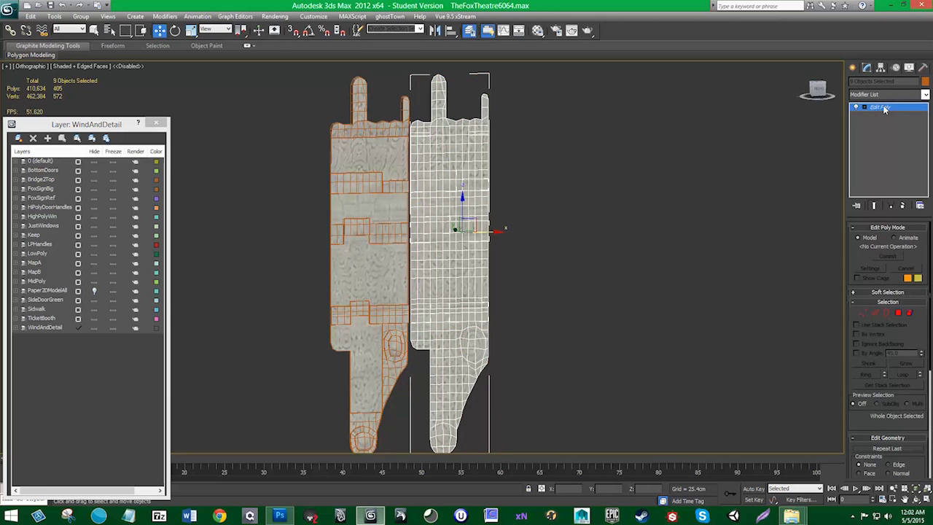
right_click(884, 108)
click(875, 156)
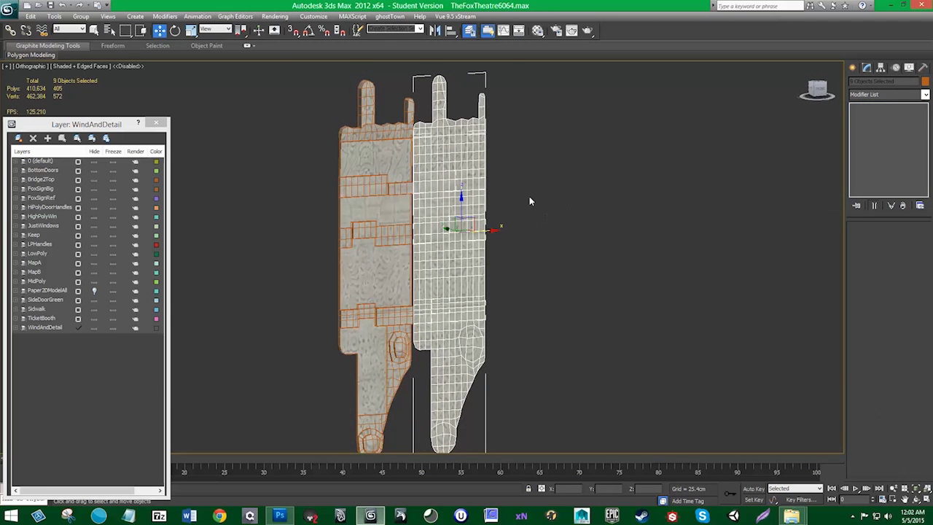
- Add an FFD 4x4x4 modifier to the flat panel's main body only and enter control point editing
click(461, 174)
alt+middle_drag(573, 244, 540, 245)
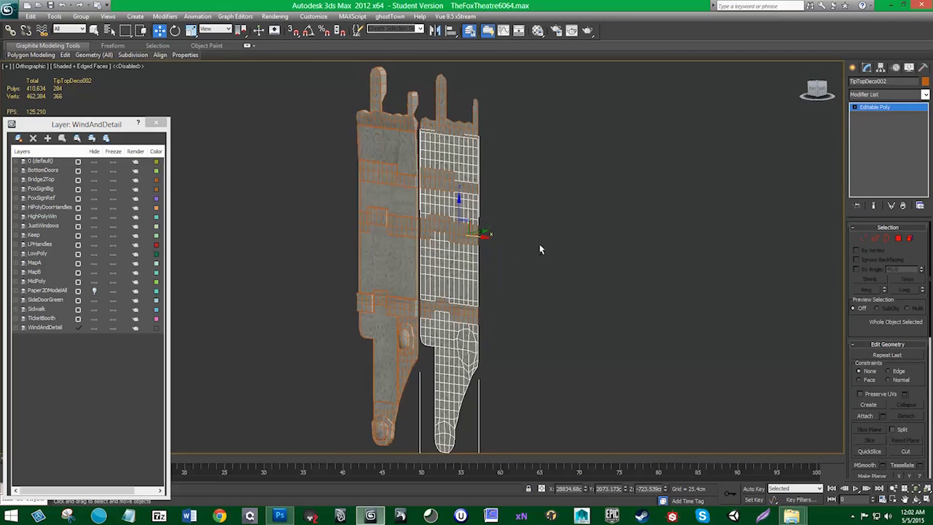
click(895, 95)
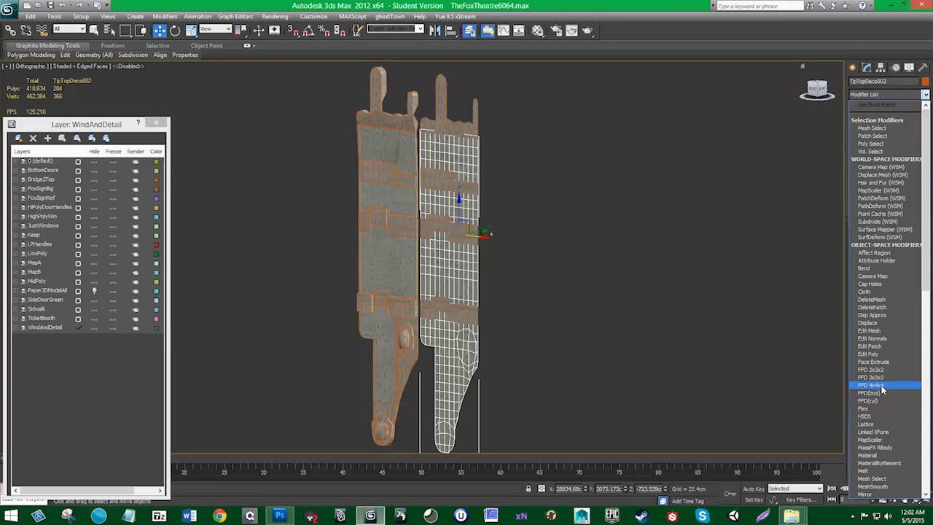
click(878, 385)
click(863, 109)
key(1)
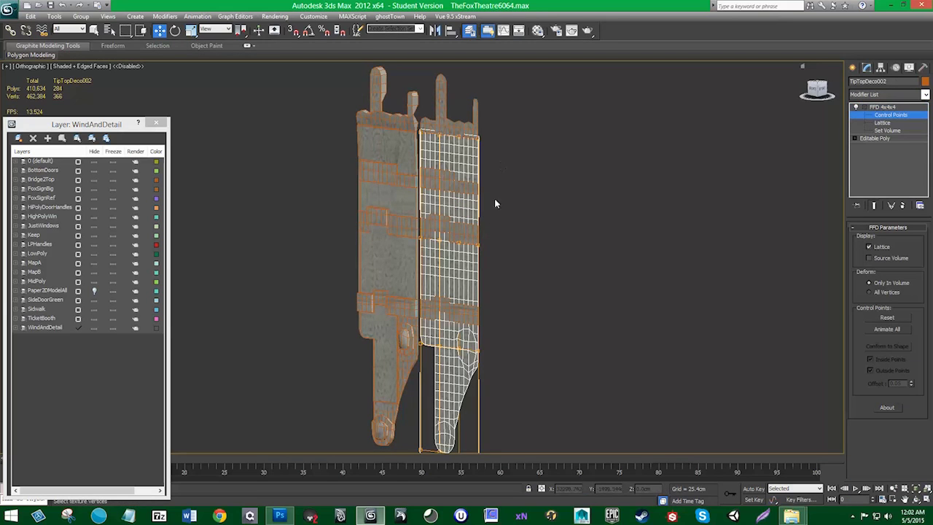
- Shift the upper-middle row of the main body's FFD control points about 8.5 cm along negative Y
drag(394, 123, 392, 122)
alt+middle_drag(412, 152, 436, 140)
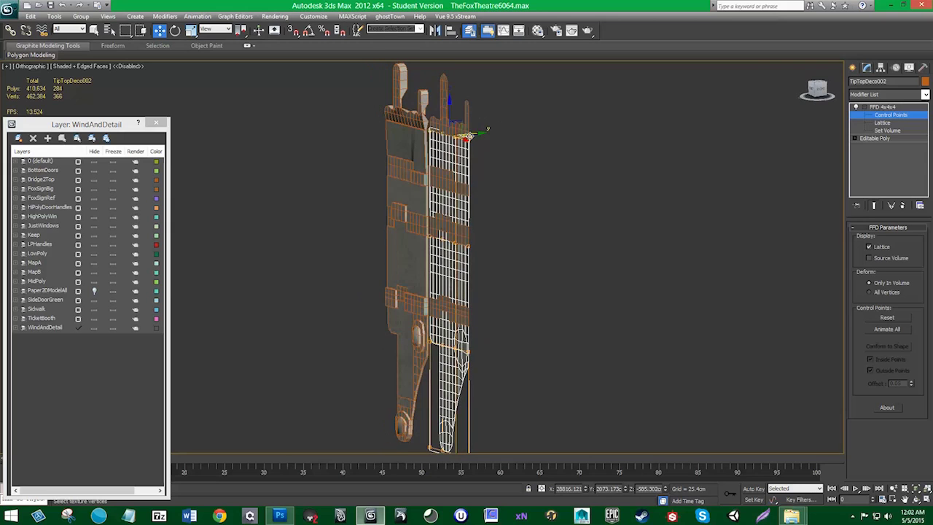
drag(471, 133, 465, 134)
alt+middle_drag(464, 136, 471, 247)
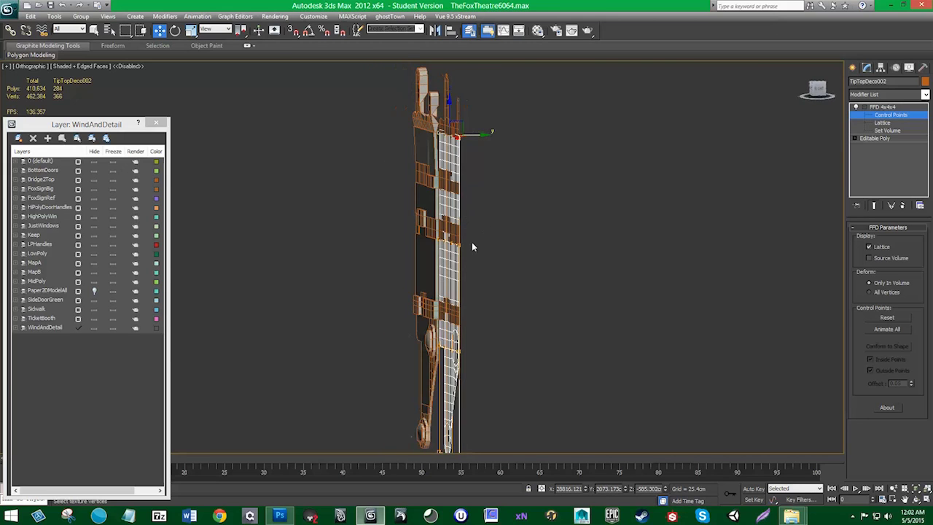
drag(479, 242, 472, 241)
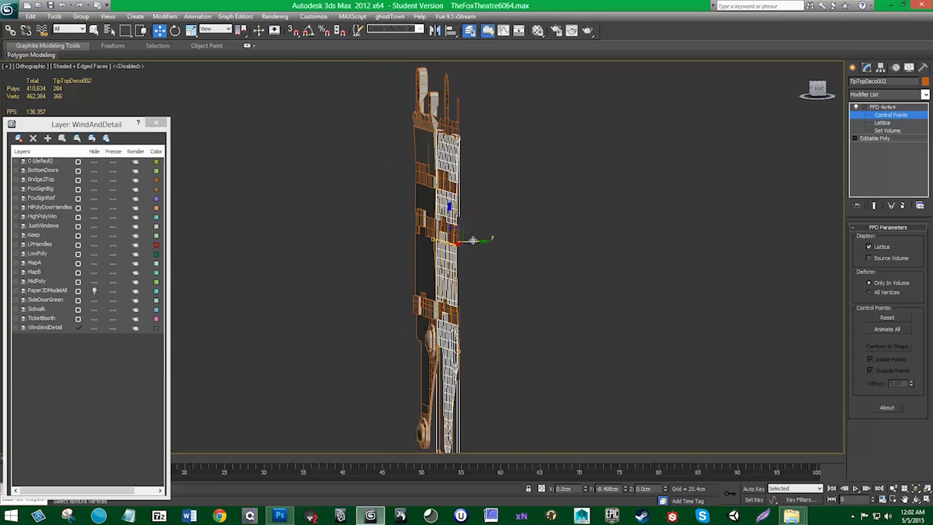
middle_drag(475, 363, 467, 319)
- Shift the bottom row of FFD control points to about Y 2068.9 cm to curve the panel's lower part, and leave control point editing
drag(399, 315, 469, 303)
drag(467, 420, 395, 398)
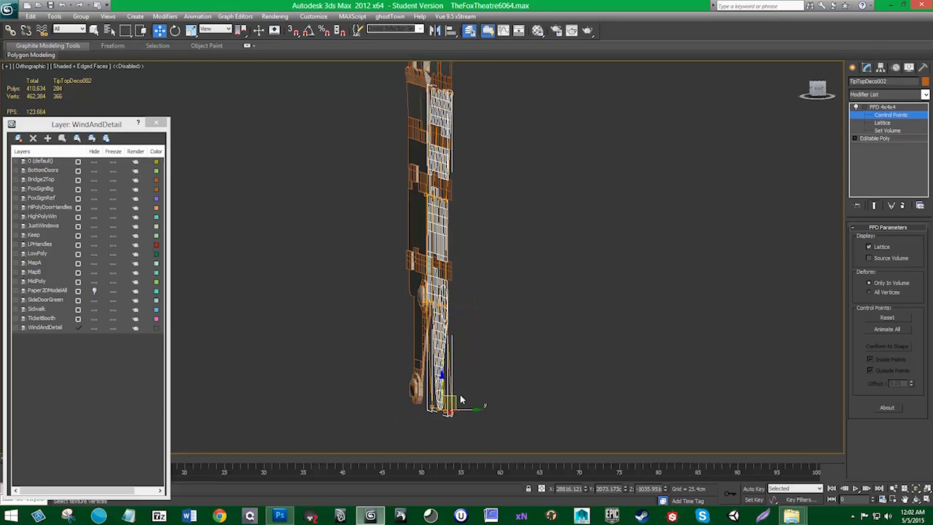
drag(468, 410, 465, 406)
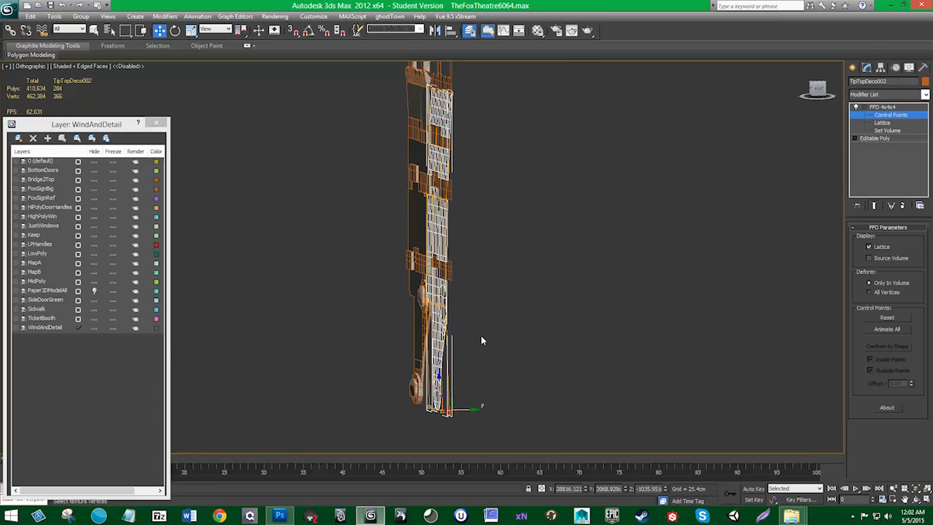
drag(481, 331, 472, 315)
alt+middle_drag(473, 315, 791, 179)
click(892, 114)
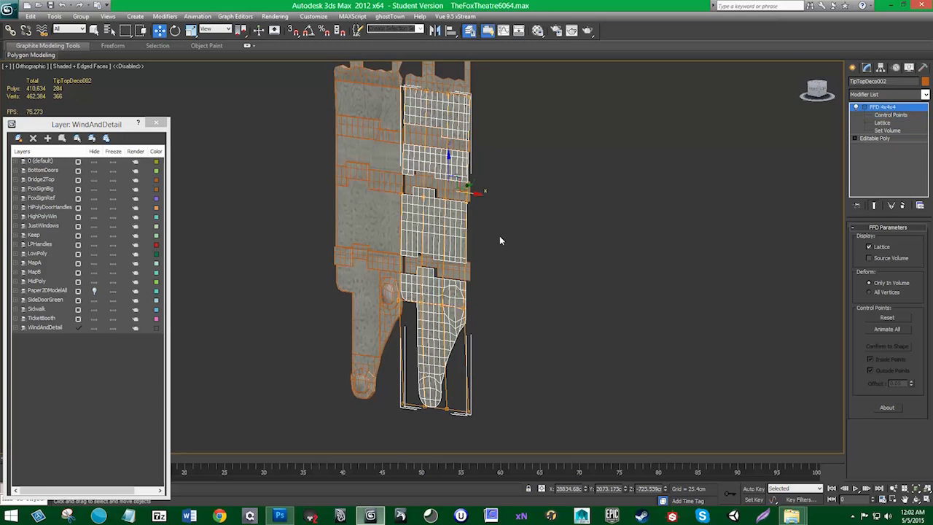
- Select the seven band pieces that cross the flat gridded panel at its three band levels
click(454, 268)
ctrl+click(429, 262)
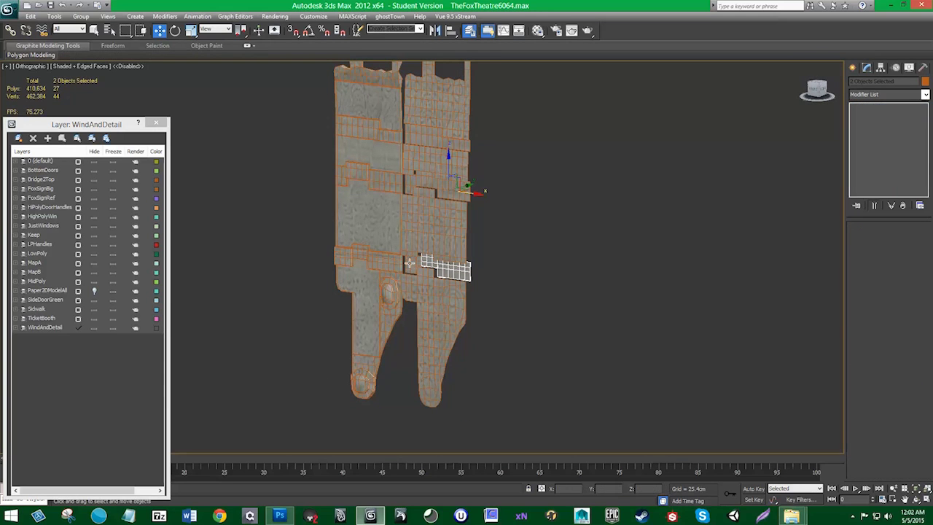
ctrl+click(439, 194)
ctrl+click(424, 181)
ctrl+click(410, 134)
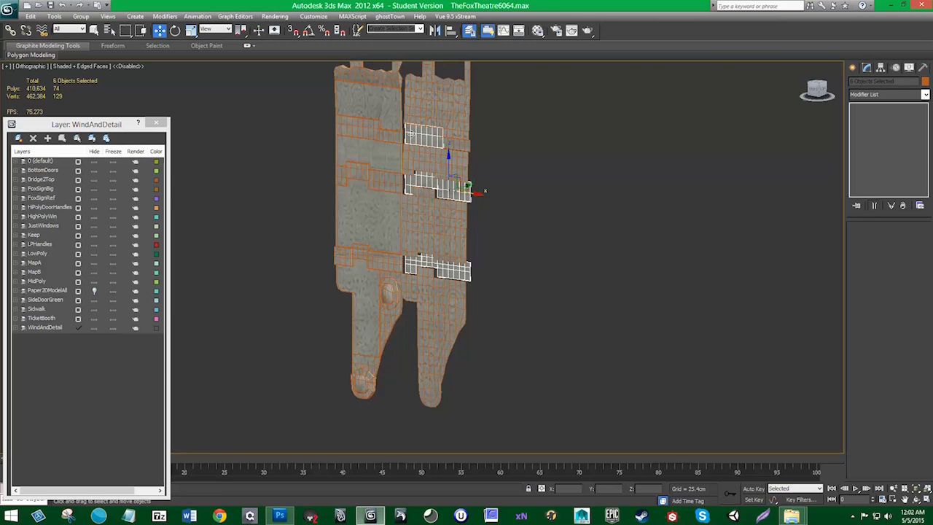
ctrl+click(466, 146)
alt+middle_drag(468, 147, 656, 211)
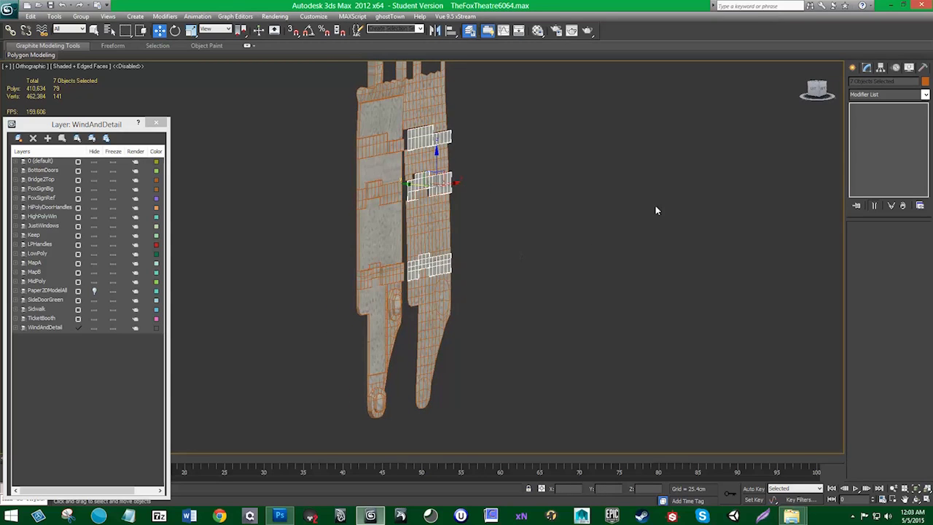
- Add an Edit Poly modifier to the seven band pieces and extrude all their polygons outward from the panel
click(908, 94)
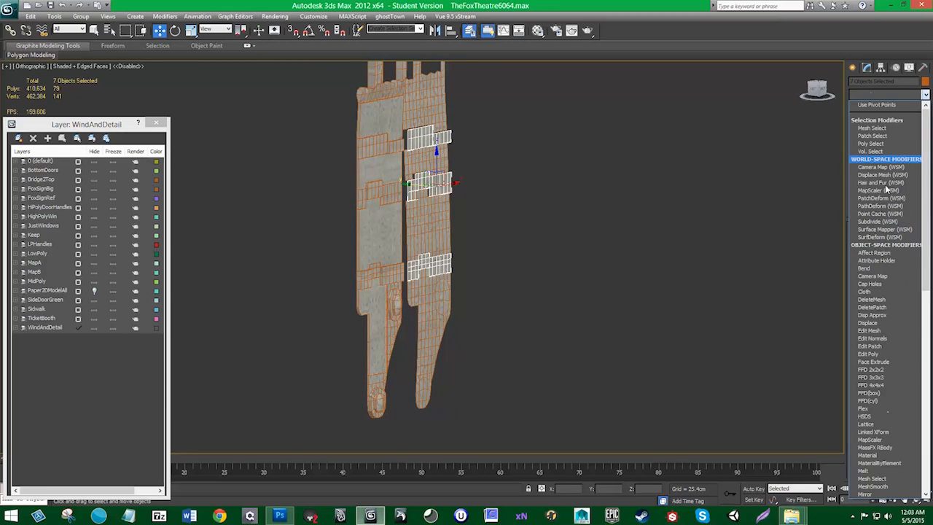
click(887, 355)
click(899, 313)
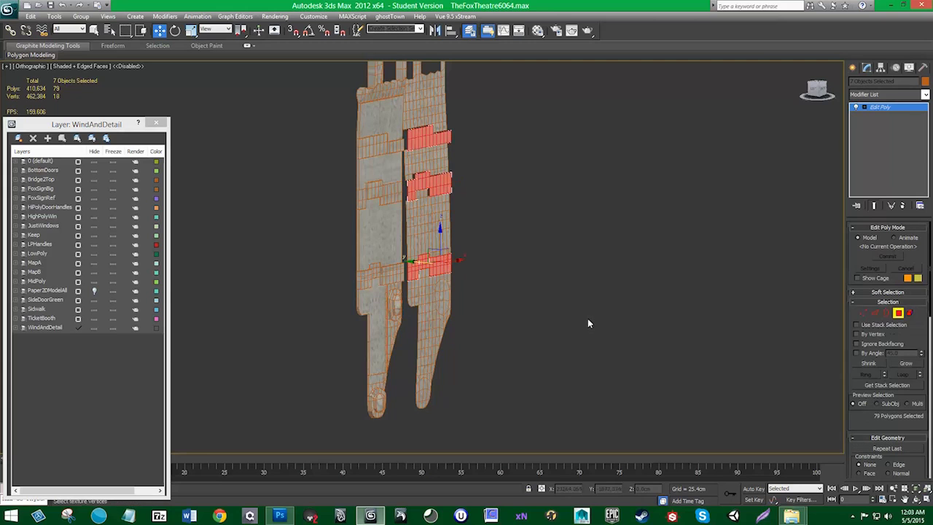
scroll(913, 427, down, 3)
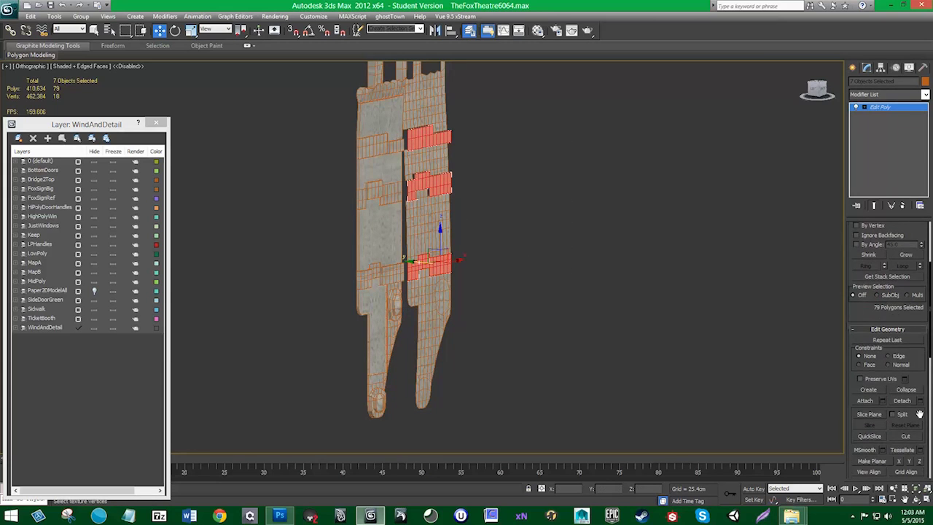
scroll(921, 415, down, 3)
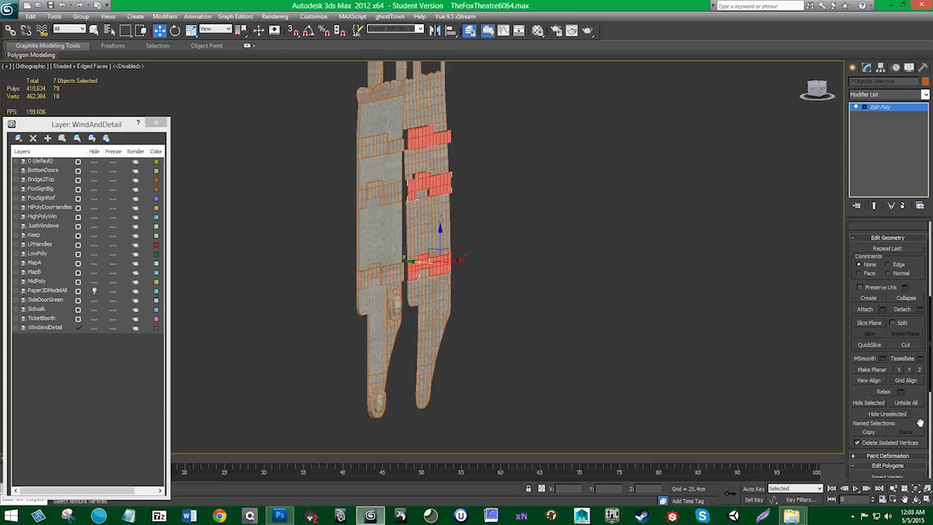
scroll(915, 295, down, 5)
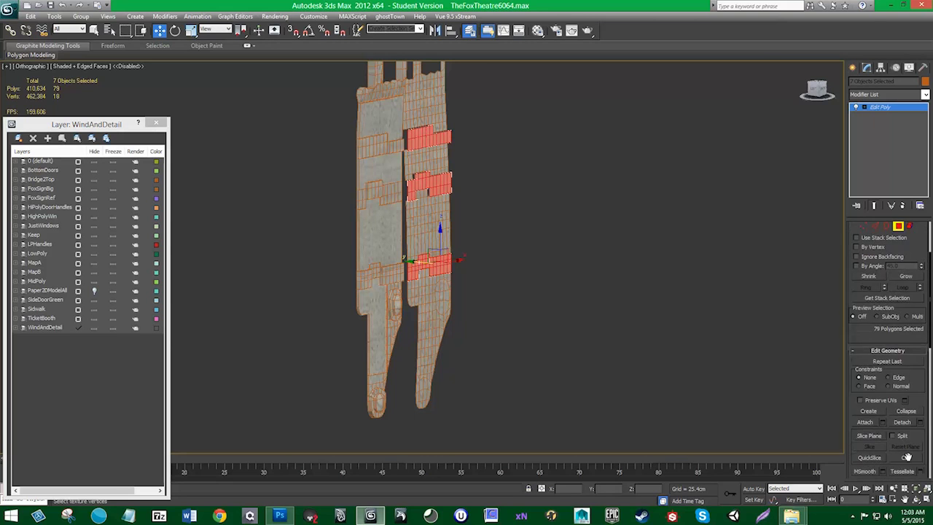
click(883, 395)
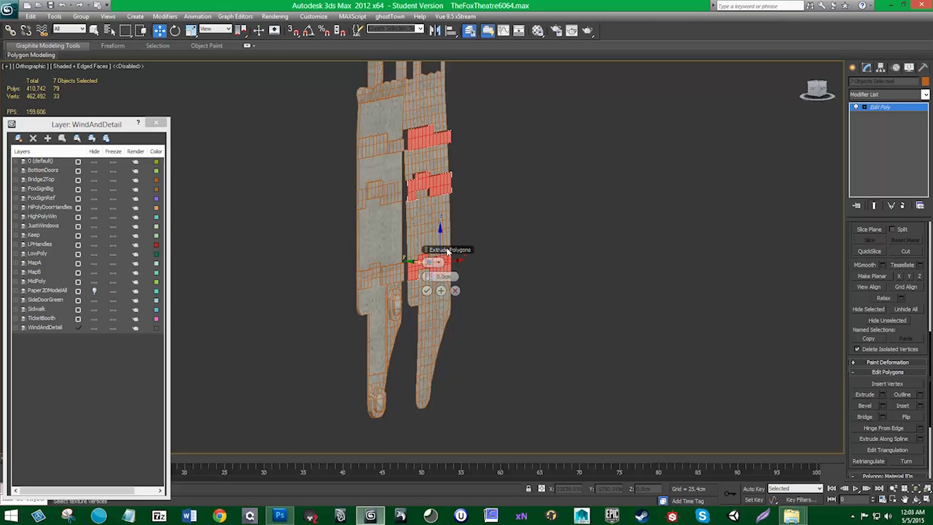
drag(429, 276, 430, 277)
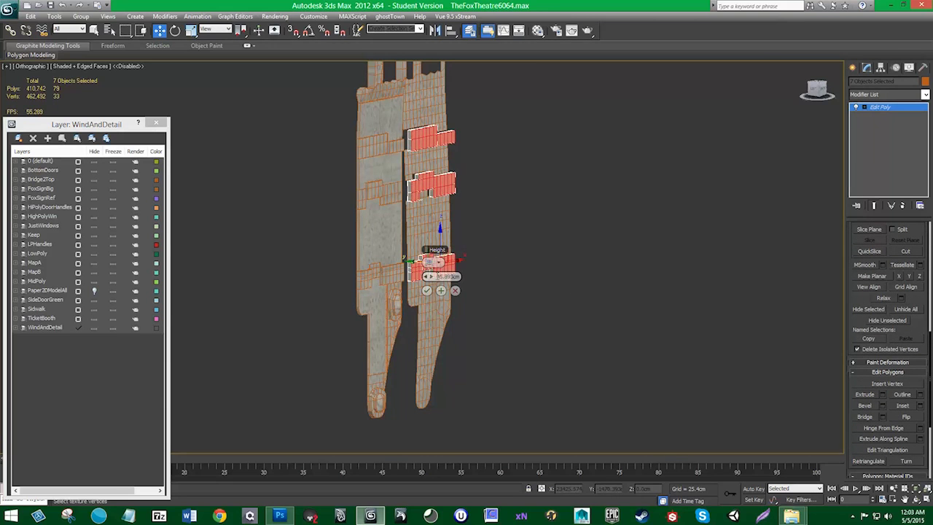
click(427, 291)
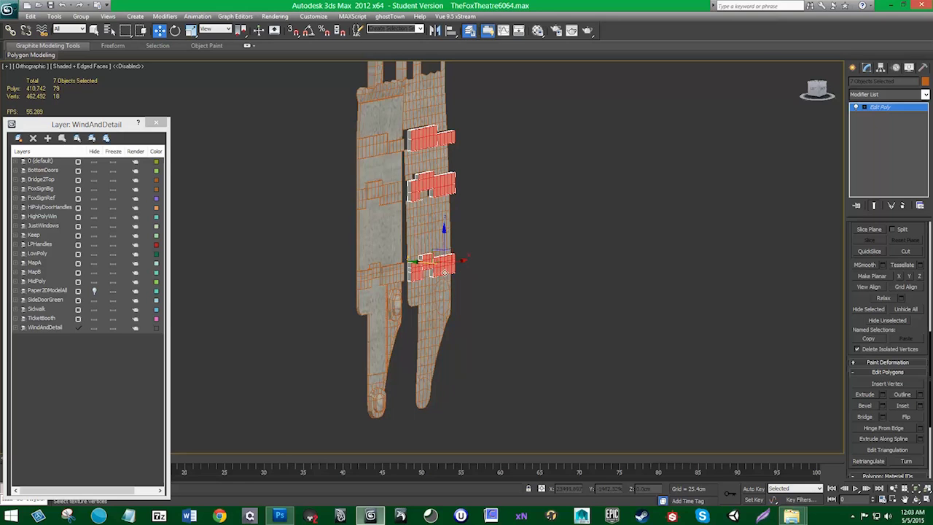
- Collapse the band pieces' Edit Poly modifier and shift them along Y to seat them against the flat panel's body
right_click(882, 109)
click(838, 208)
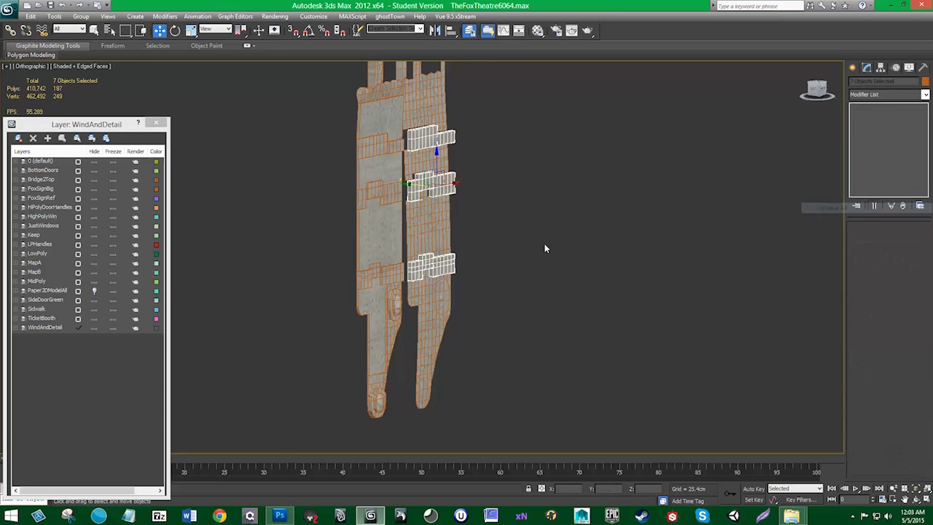
drag(411, 186, 407, 186)
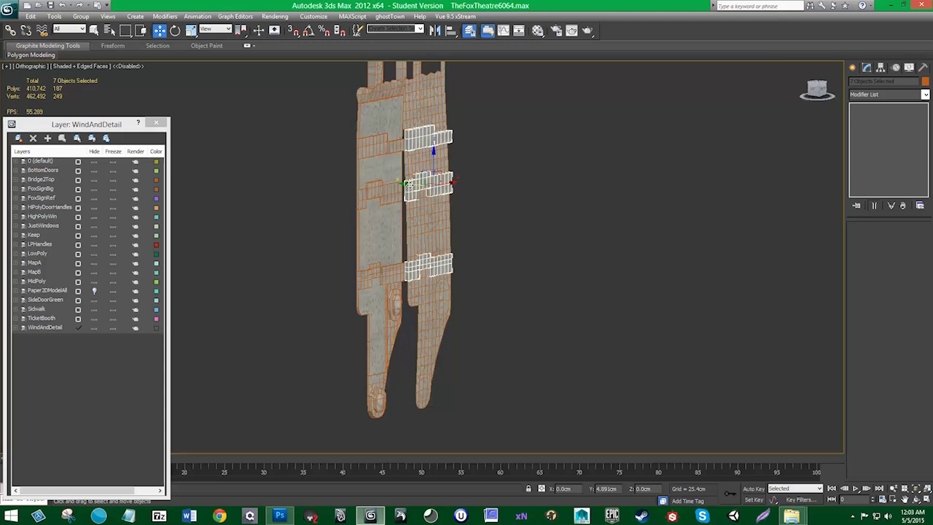
alt+middle_drag(642, 284, 454, 209)
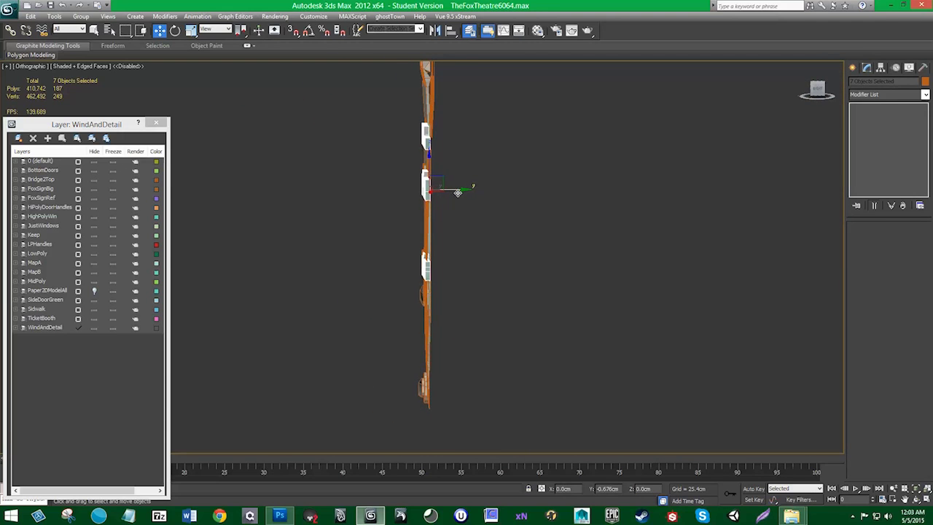
- Add an FFD 4x4x4 modifier to the seven band pieces and enter control point editing
click(919, 95)
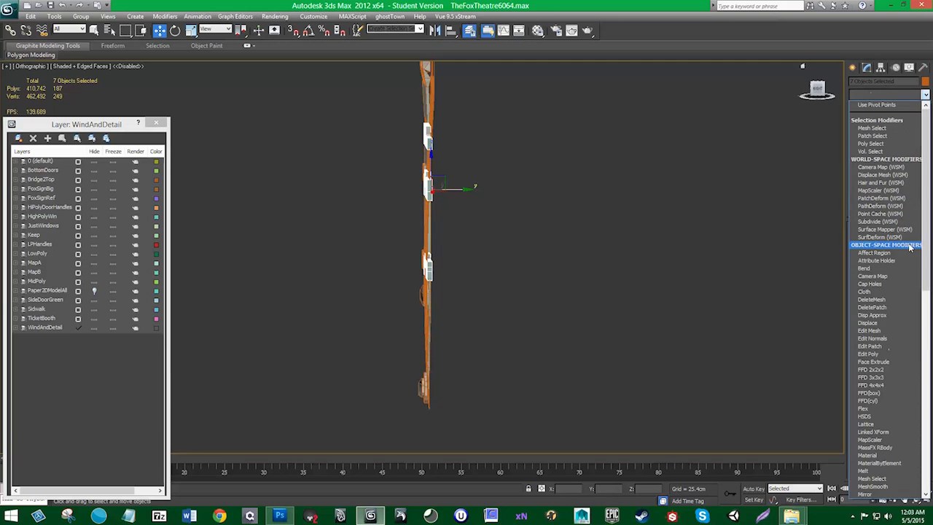
click(883, 385)
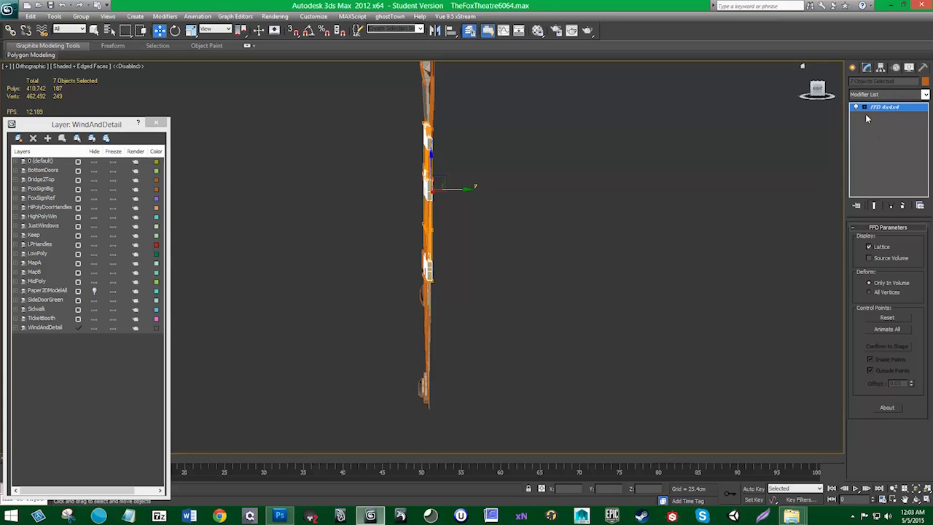
click(888, 115)
- Shift the two middle rows of the bands' FFD control points along negative Y, the lower row about 2.7 cm
drag(316, 136, 316, 136)
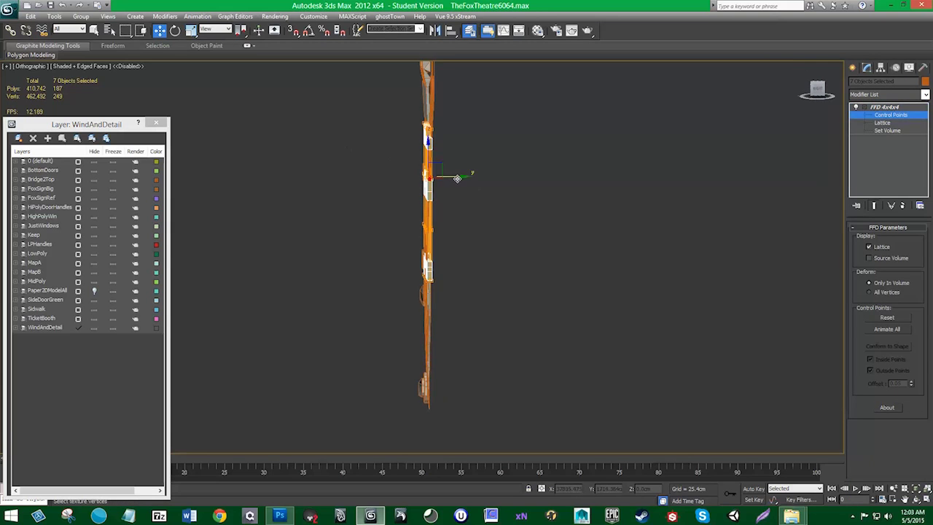
drag(457, 178, 453, 177)
mouse_move(458, 245)
mouse_down()
mouse_move(402, 219)
mouse_move(456, 229)
mouse_up()
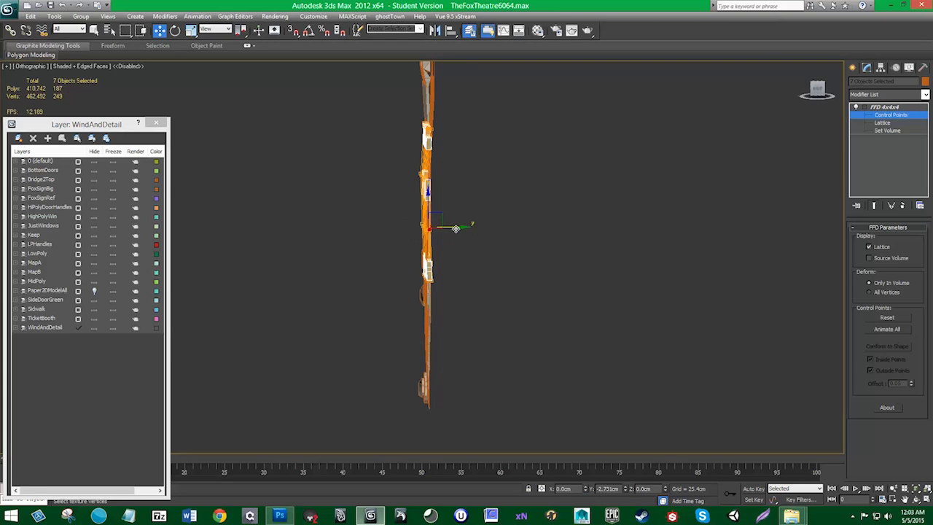
- Shift the top row of the bands' FFD control points slightly along positive Y
drag(449, 292, 460, 339)
alt+middle_drag(459, 340, 604, 351)
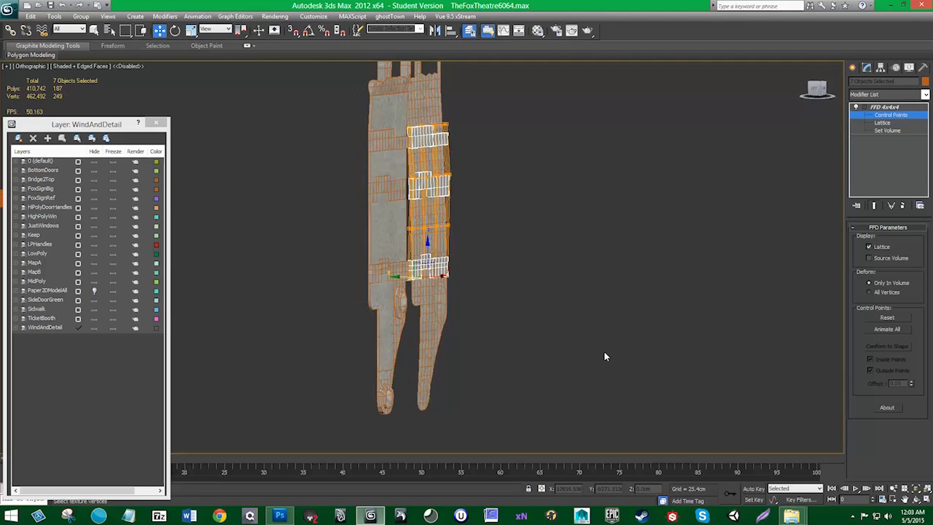
alt+middle_drag(462, 171, 604, 237)
drag(391, 108, 459, 141)
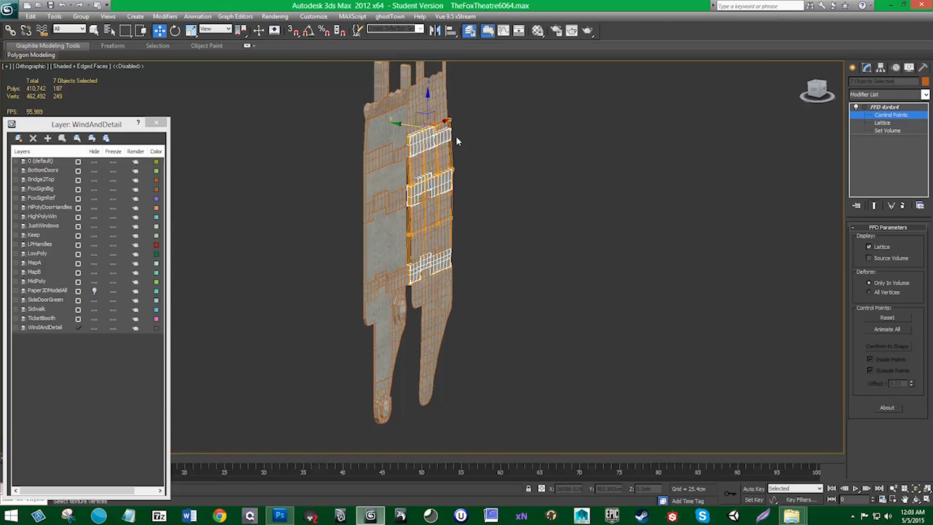
drag(401, 124, 399, 123)
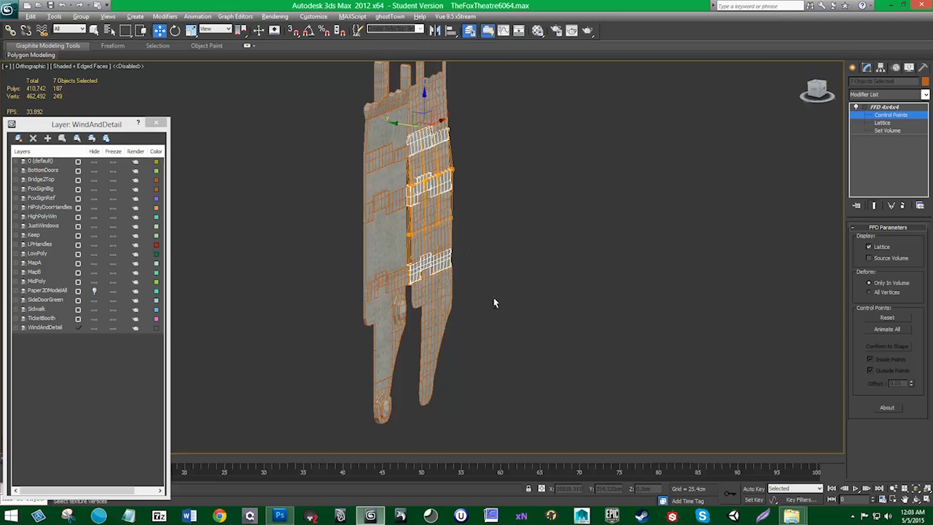
- Nudge the bottom row of the bands' FFD control points along Y and leave control point editing
alt+middle_drag(493, 298, 468, 285)
drag(467, 286, 353, 263)
alt+middle_drag(352, 263, 394, 277)
drag(396, 275, 399, 274)
alt+middle_drag(722, 161, 735, 162)
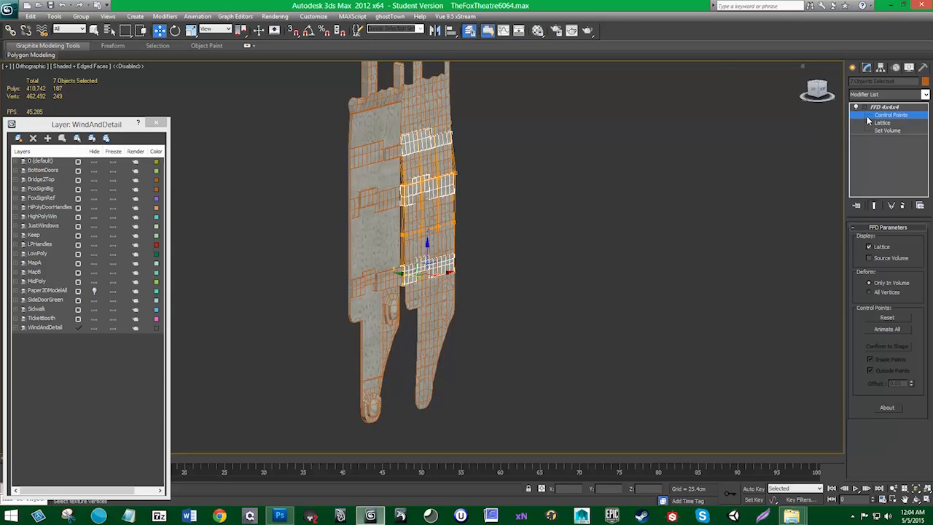
click(887, 116)
- Select all nine pieces of the curved panel: the main body, the seven bands and the upper trim piece
alt+middle_drag(573, 220, 474, 250)
click(442, 327)
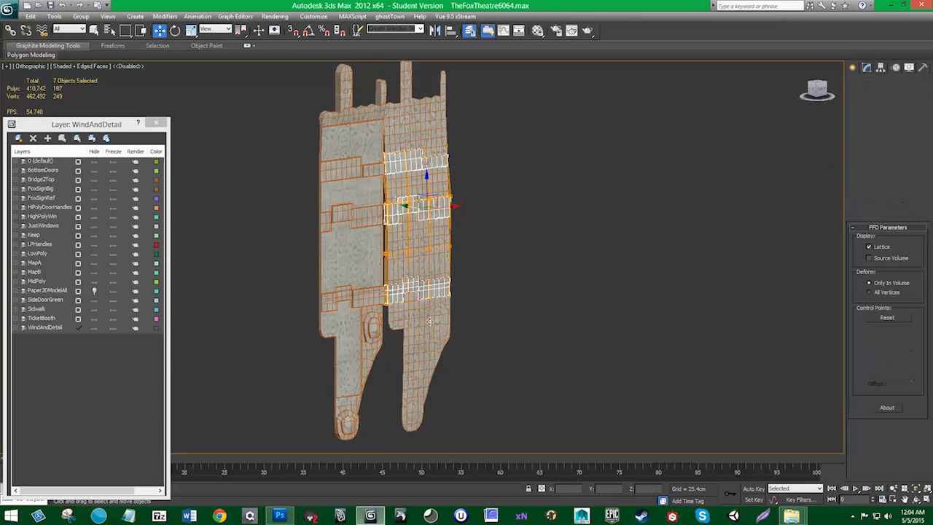
middle_drag(452, 320, 467, 290)
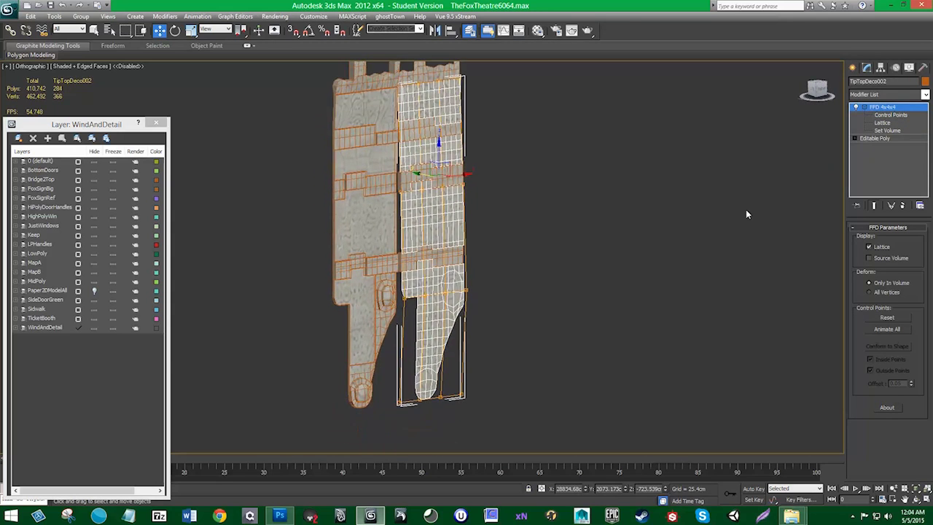
ctrl+click(467, 172)
ctrl+drag(423, 85, 422, 81)
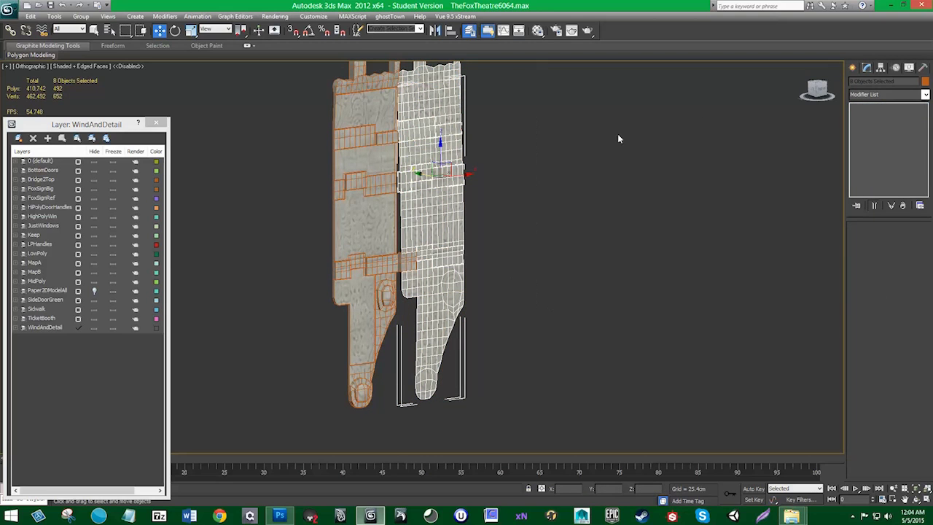
ctrl+drag(420, 240, 411, 229)
middle_drag(414, 235, 421, 262)
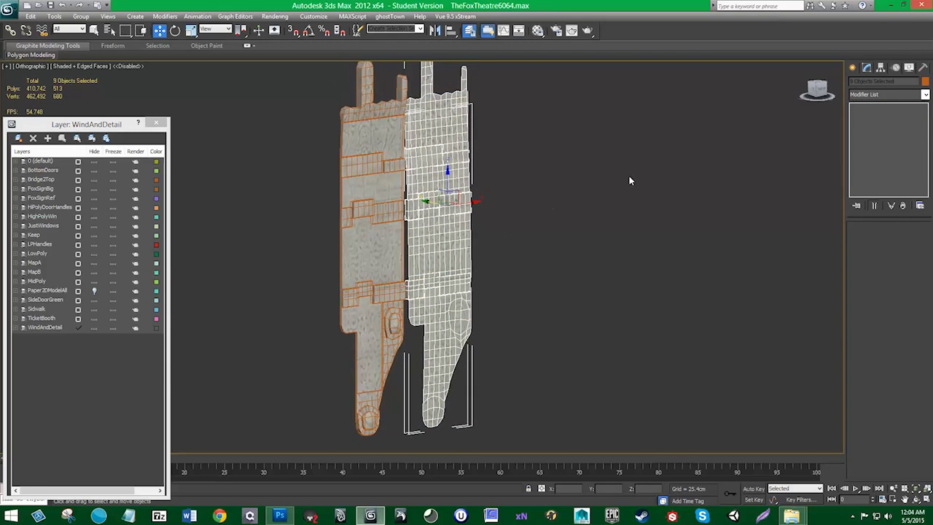
- Add an Edit Poly modifier to the nine selected pieces and collapse their modifier stacks
click(883, 95)
click(885, 349)
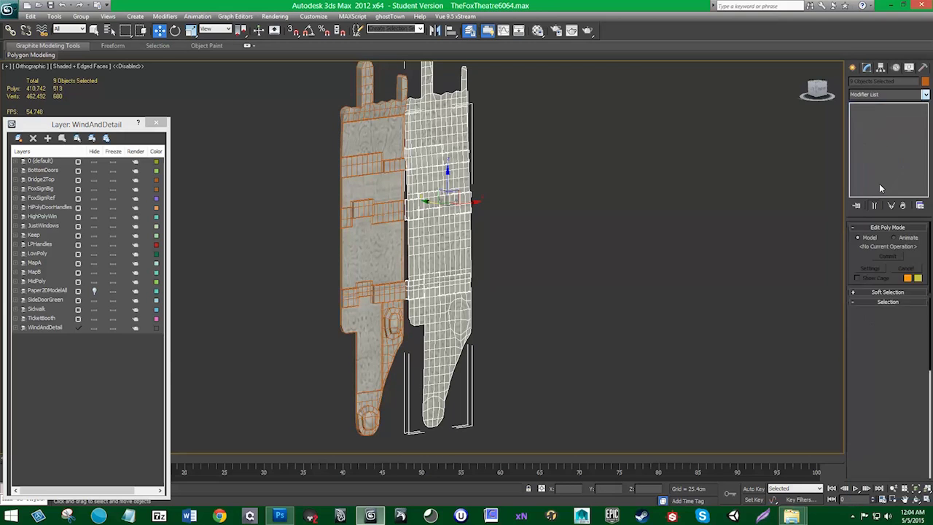
right_click(885, 114)
click(861, 229)
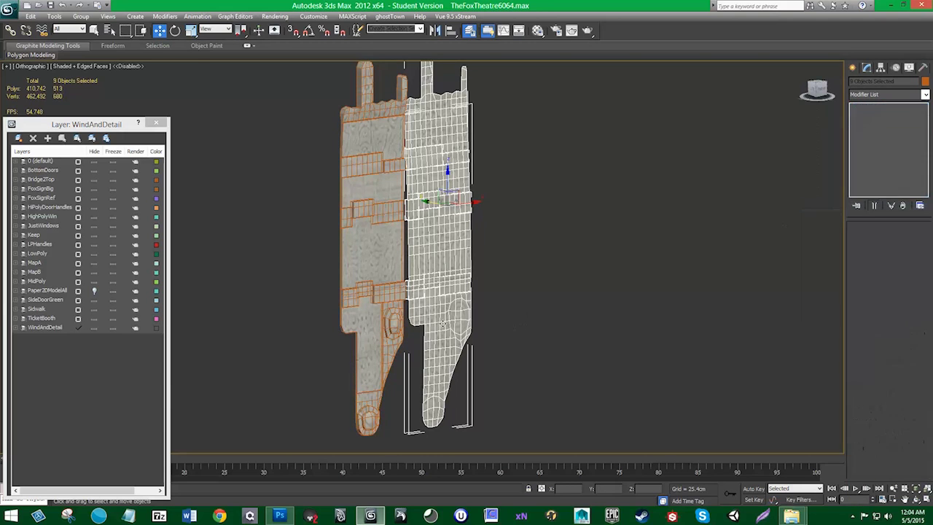
- Select the main body's polygons that form the side oval and the rounded lower tip
key(4)
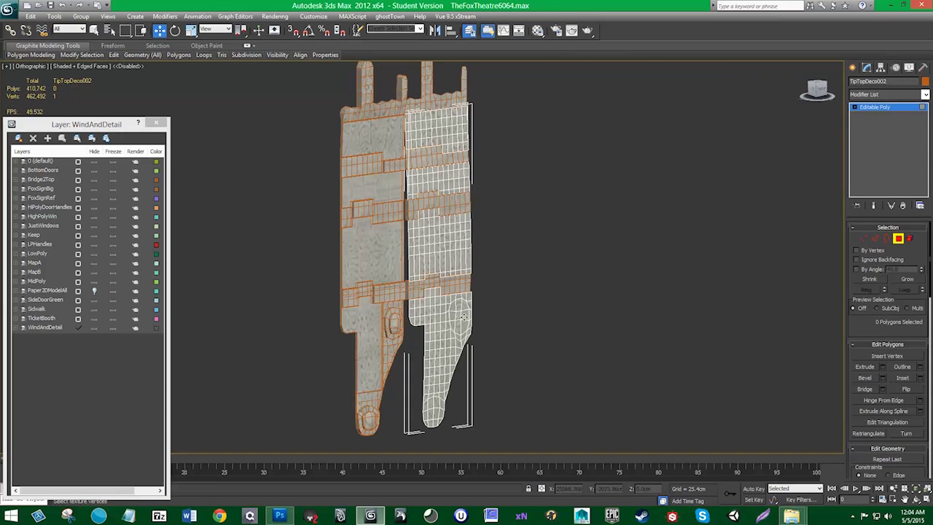
click(463, 306)
key(q)
ctrl+click(461, 304)
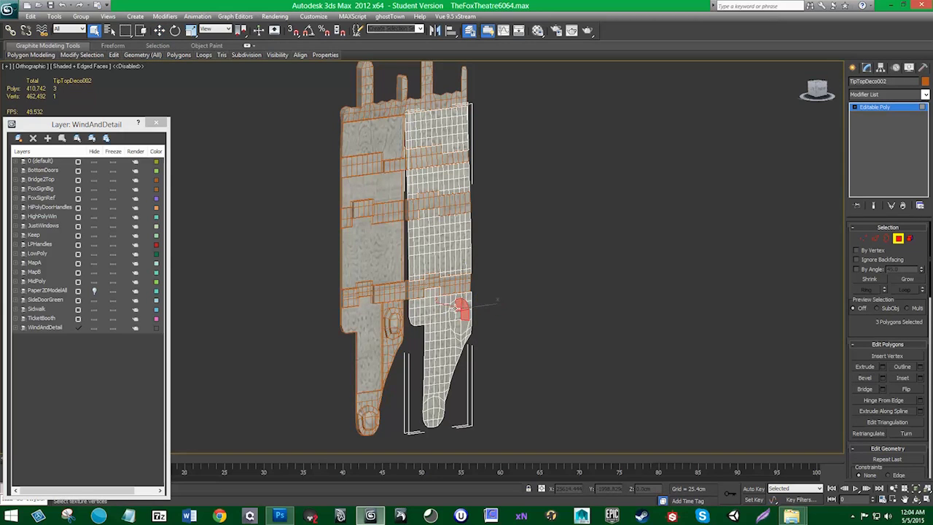
ctrl+click(456, 310)
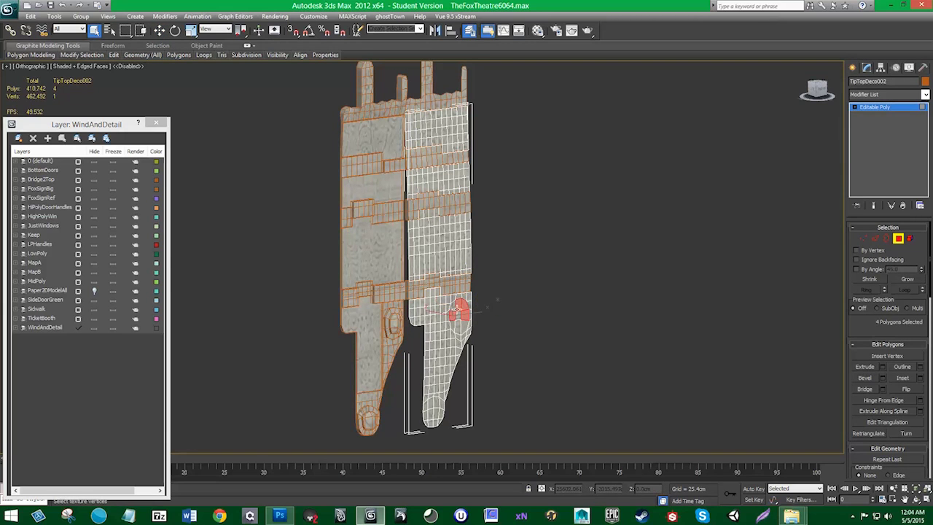
ctrl+click(463, 324)
ctrl+click(452, 321)
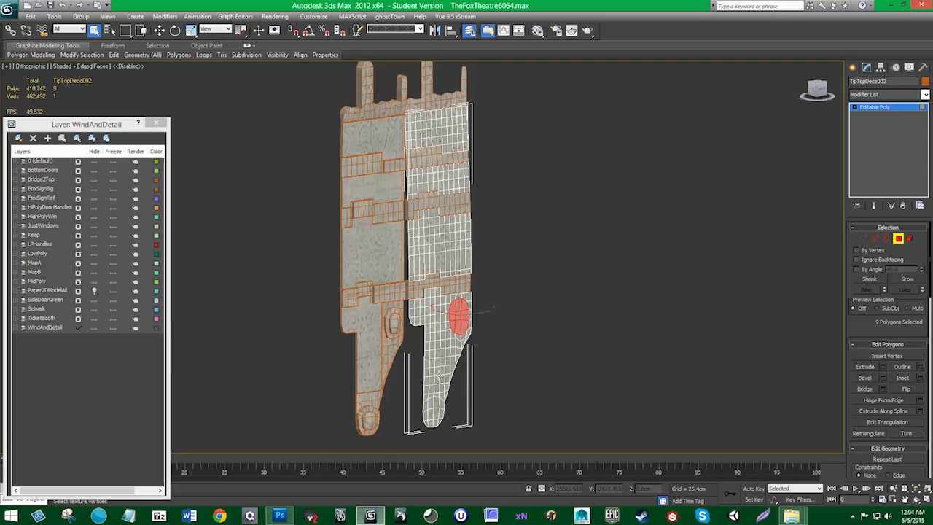
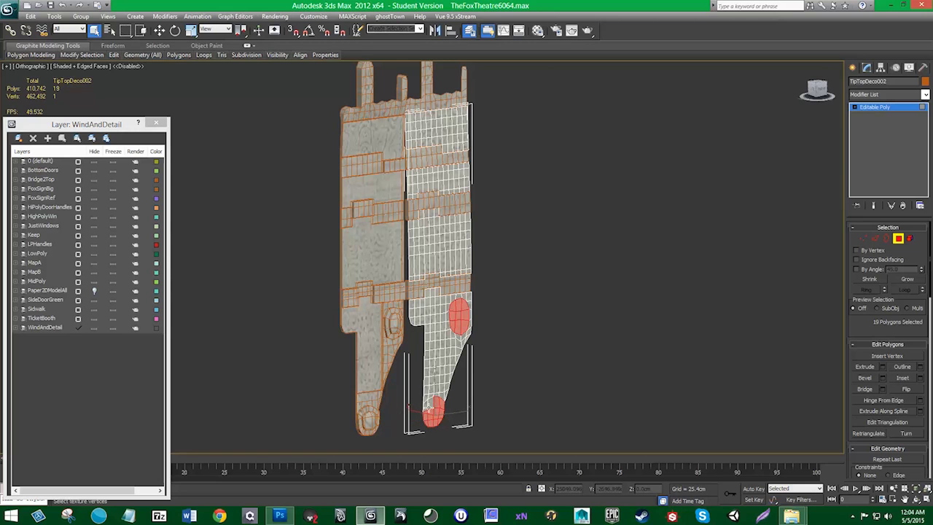
scroll(422, 410, up, 3)
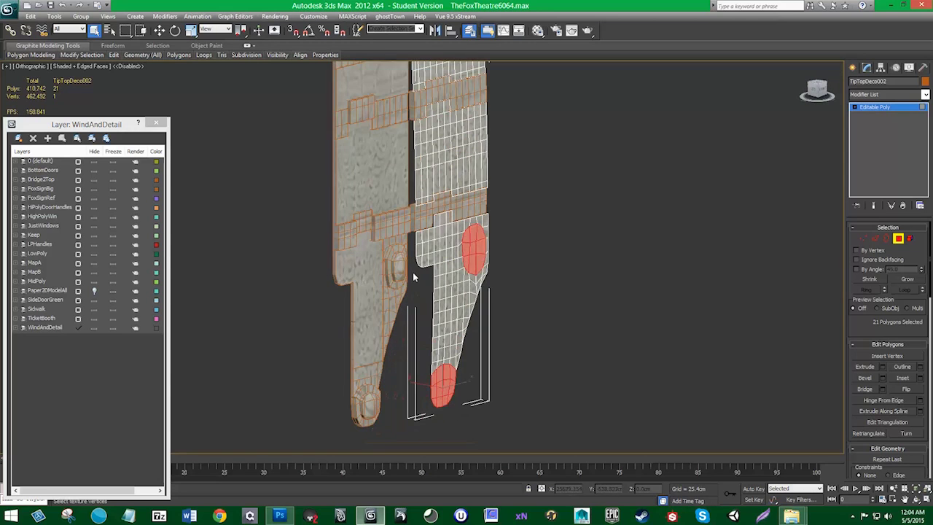
- Move the oval and tip polygons about 3.8 cm along negative Y, scale them down slightly, and keep only the oval selected
key(w)
drag(423, 384, 426, 385)
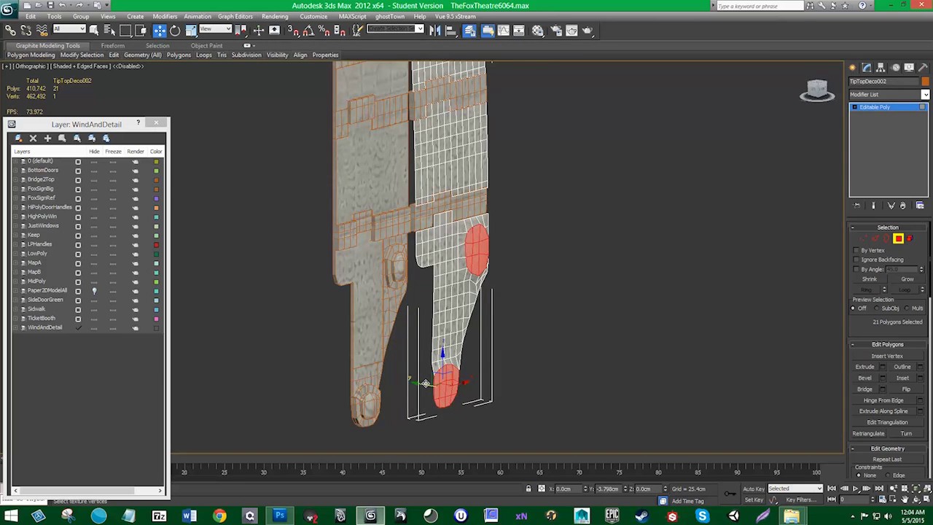
alt+middle_drag(437, 384, 461, 384)
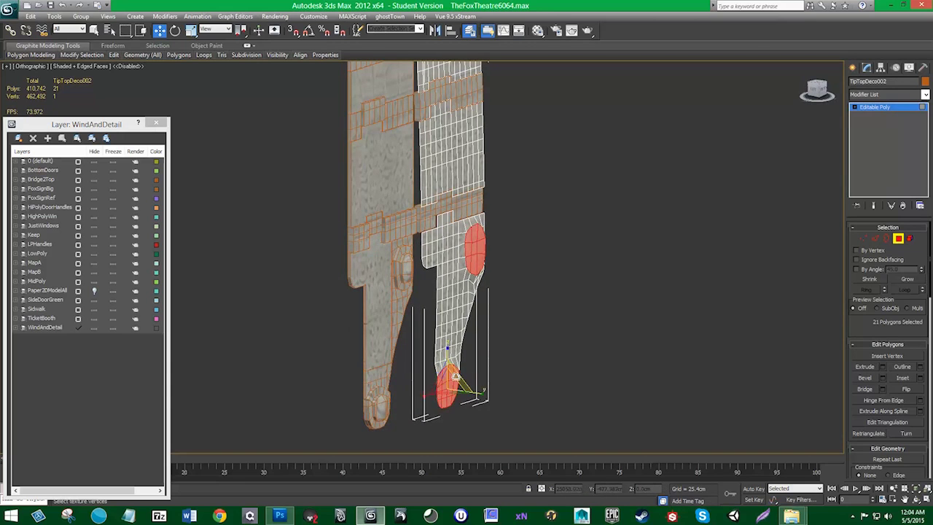
key(r)
key(w)
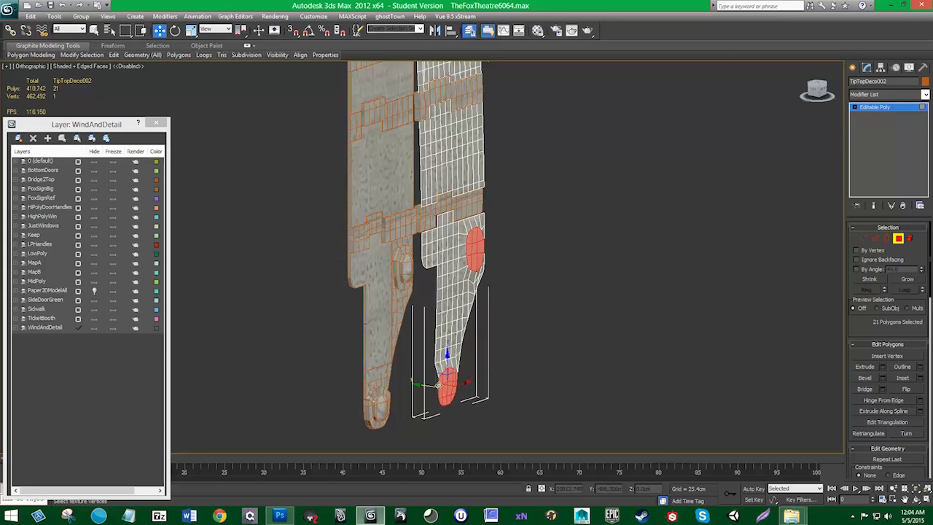
drag(431, 387, 425, 366)
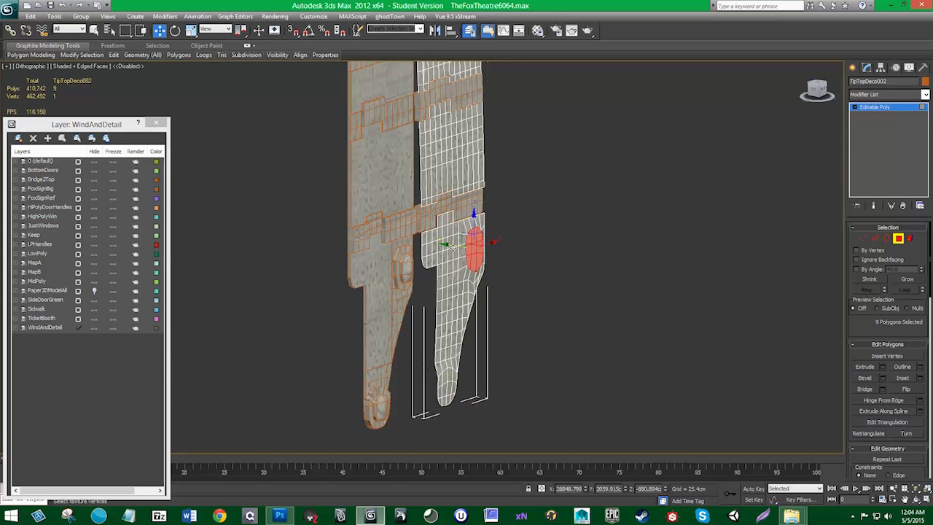
- Move the selected oval polygons about 1 cm further along negative Y and leave polygon editing
drag(452, 248, 452, 248)
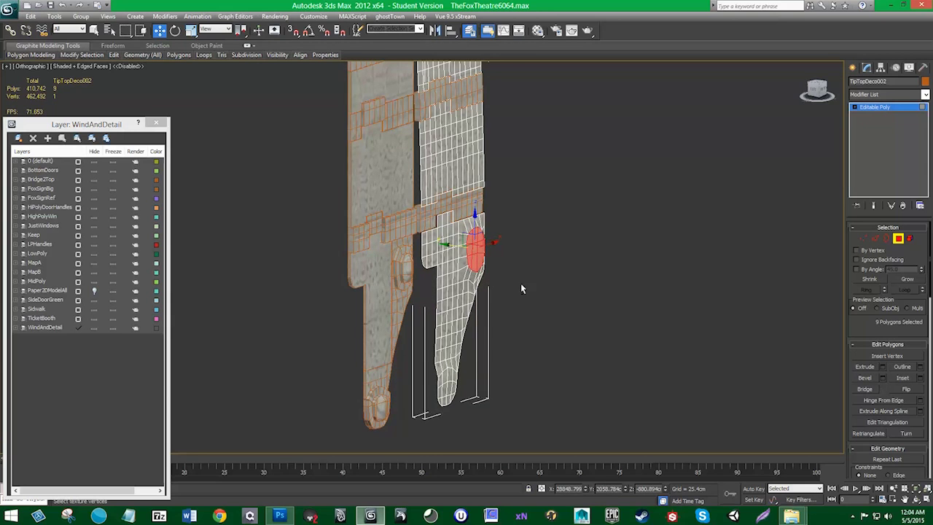
alt+middle_drag(520, 287, 483, 386)
click(899, 240)
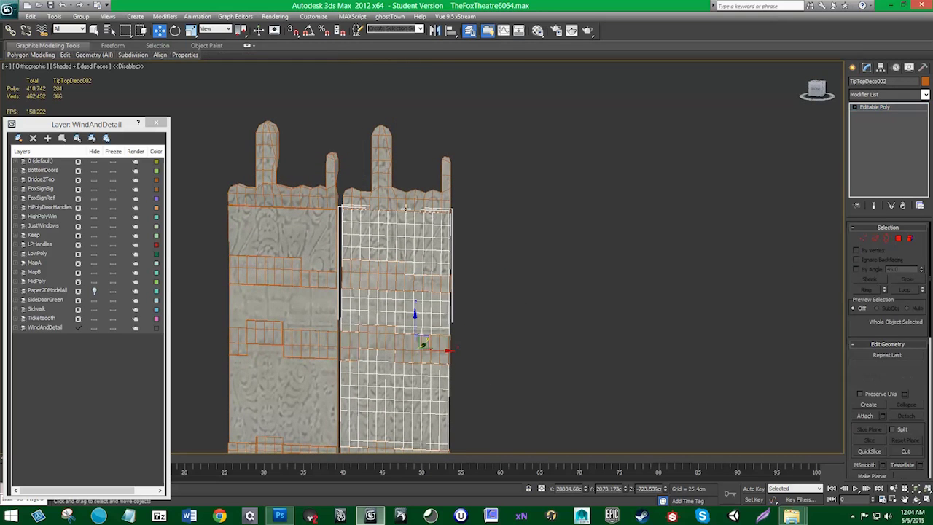
- Select every polygon of the curved panel's upper trim piece and extrude them about 9 cm
alt+middle_drag(503, 252, 435, 228)
click(416, 207)
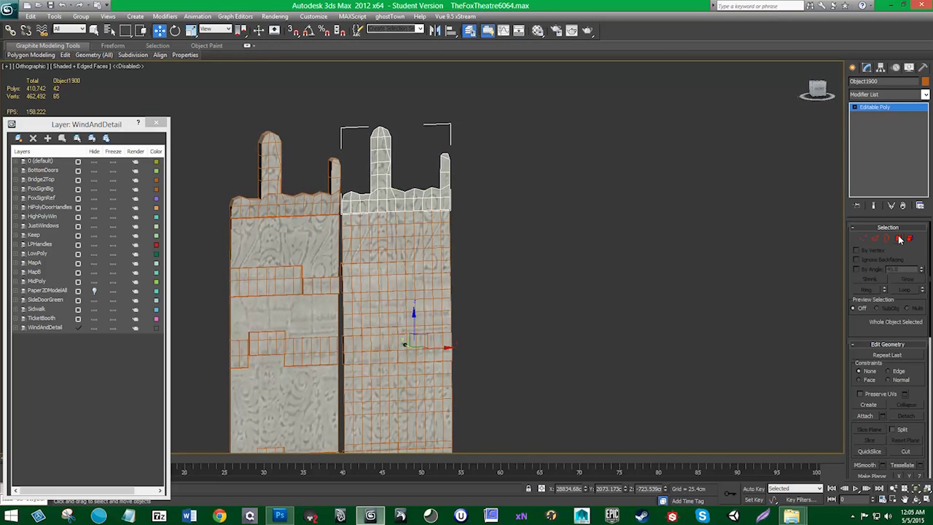
click(899, 238)
drag(264, 109, 269, 116)
alt+middle_drag(496, 250, 515, 253)
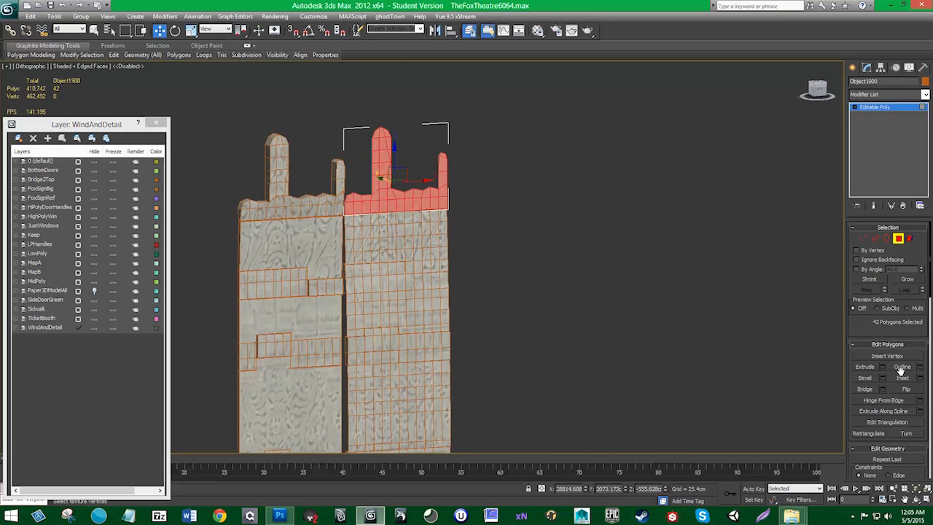
click(883, 367)
alt+middle_drag(511, 291, 554, 292)
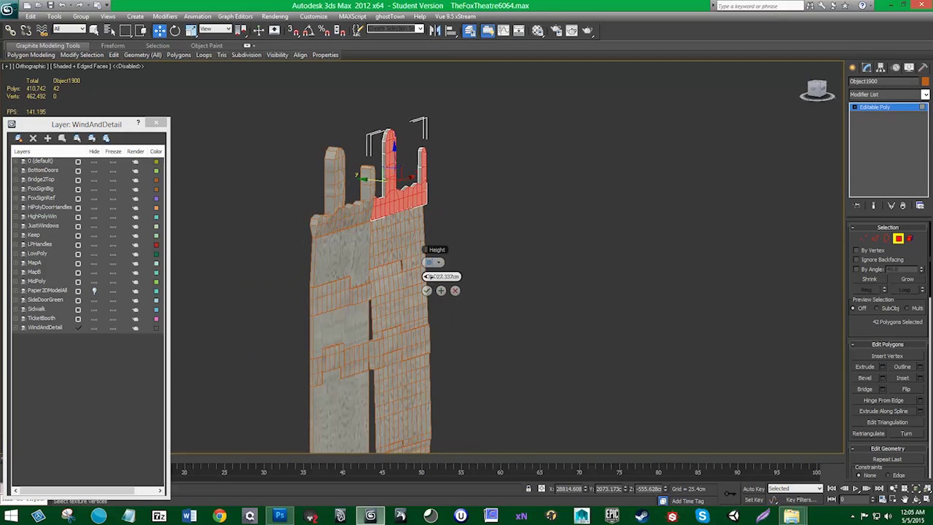
drag(453, 276, 467, 274)
click(428, 290)
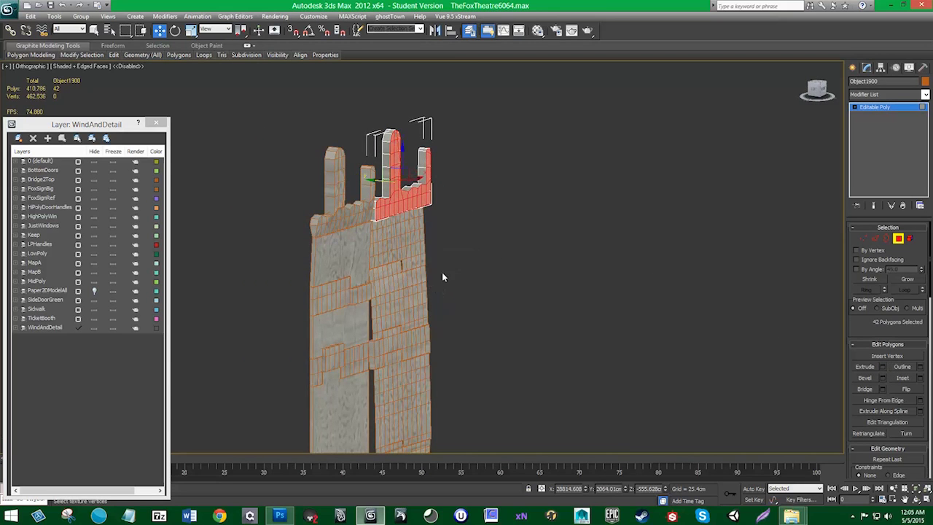
- Move the whole extruded trim piece about 5 cm along positive Y, back toward the main body
click(898, 239)
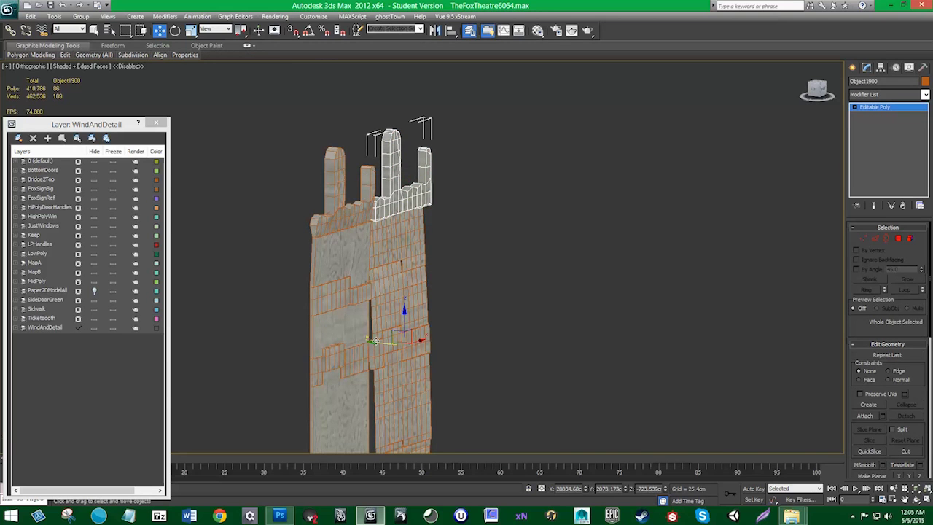
drag(375, 341, 370, 340)
alt+middle_drag(451, 293, 432, 276)
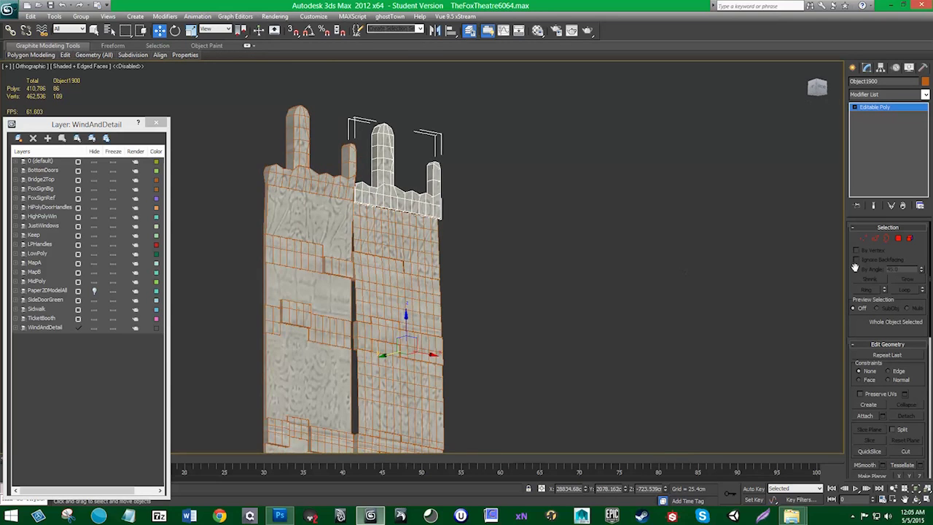
- Select the vertices along the trim piece's lower edge and nudge them slightly along Y to meet the body
click(866, 239)
alt+middle_drag(526, 224, 471, 224)
drag(468, 229, 336, 201)
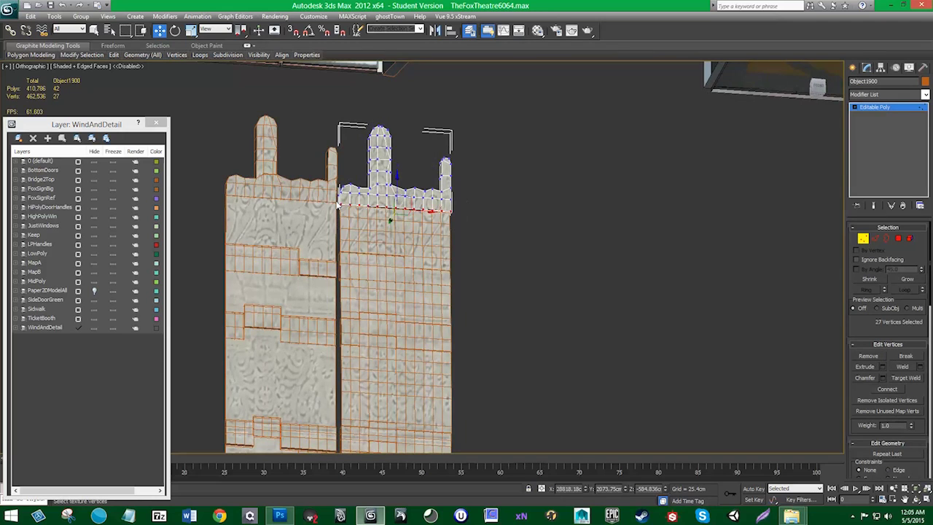
alt+middle_drag(358, 224, 371, 207)
drag(380, 209, 373, 207)
alt+middle_drag(404, 220, 652, 256)
click(864, 239)
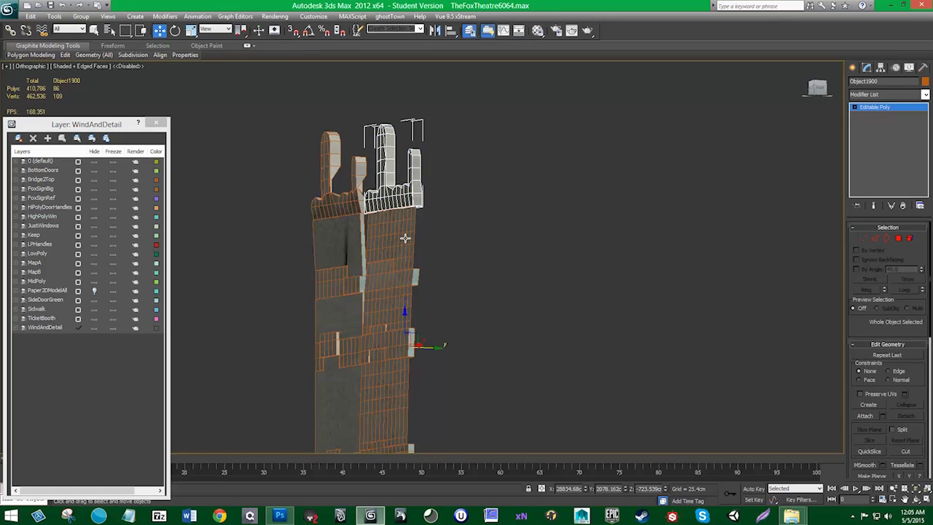
- Select the main body's uppermost vertex rows below the trim and adjust their depth along Y
click(407, 235)
alt+middle_drag(489, 261, 749, 267)
click(864, 239)
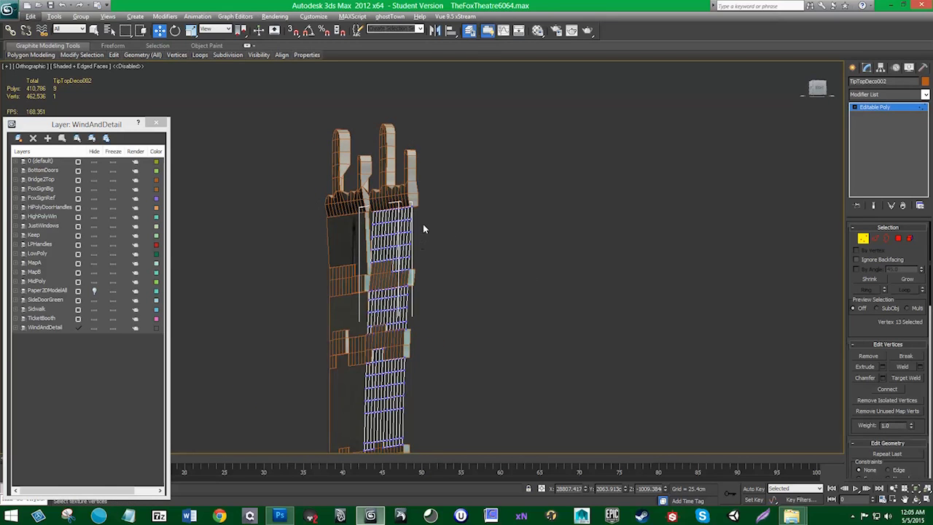
alt+middle_drag(422, 224, 448, 236)
drag(430, 225, 357, 191)
alt+middle_drag(364, 197, 412, 213)
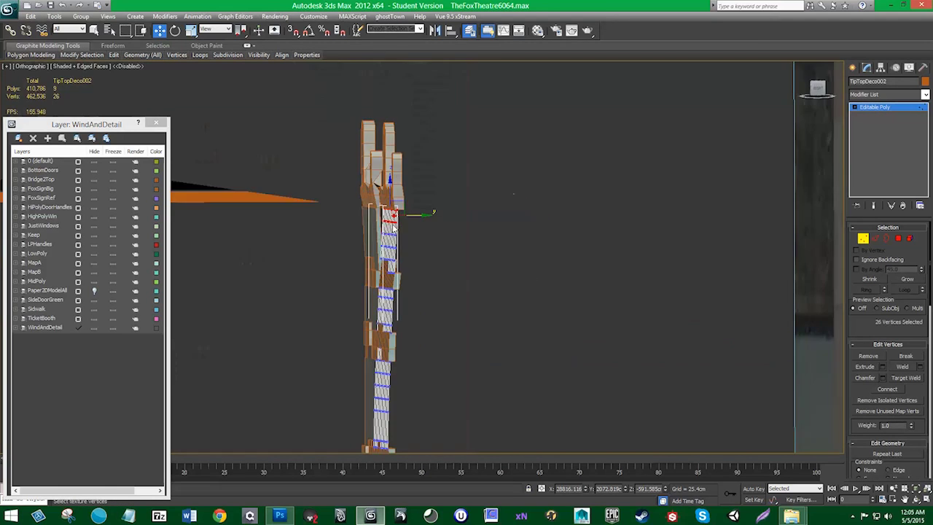
drag(413, 214, 369, 235)
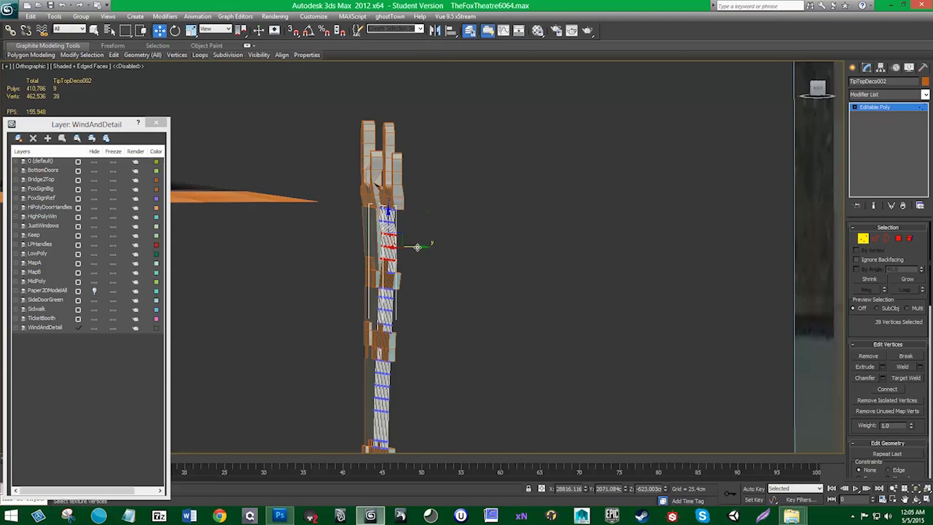
- Reduce the selection to one 13-vertex row above the body's first band and shift it about 1 cm along Y
alt+middle_drag(418, 247, 377, 264)
alt+drag(434, 209, 350, 254)
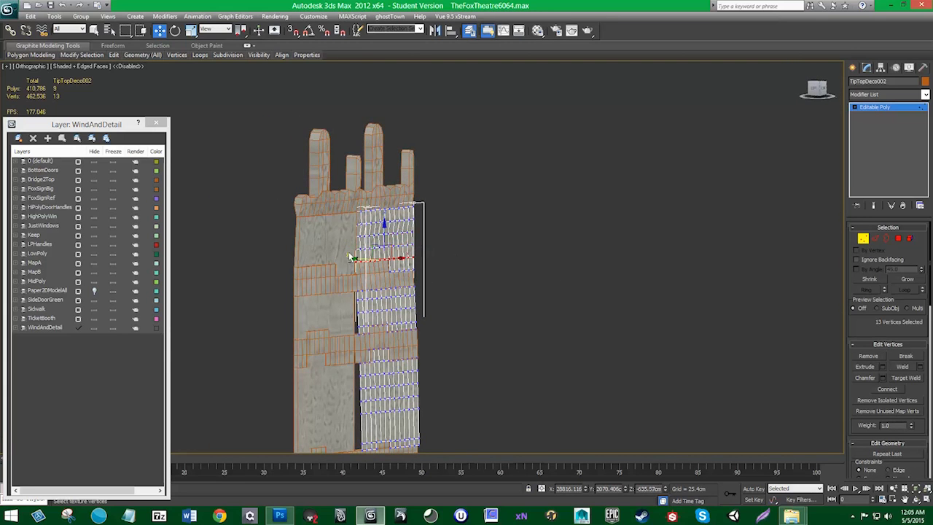
alt+middle_drag(350, 255, 359, 261)
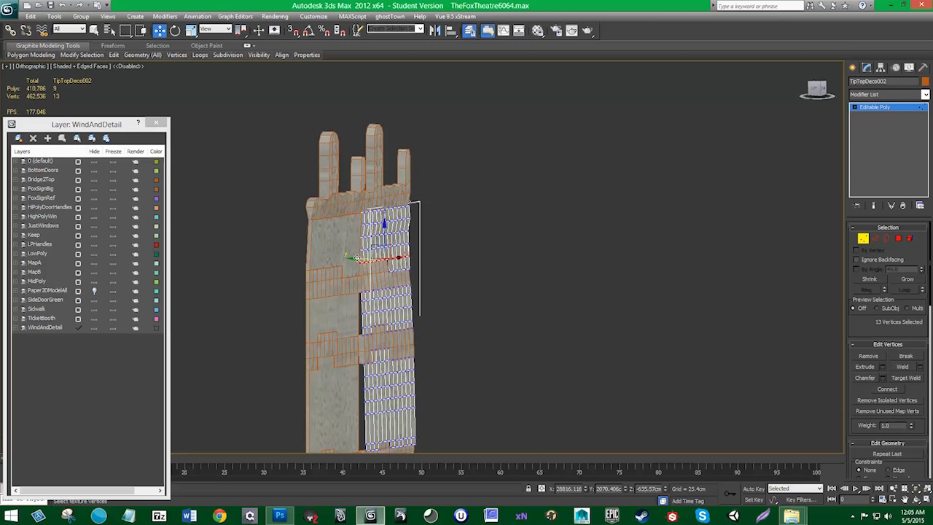
drag(355, 257, 353, 259)
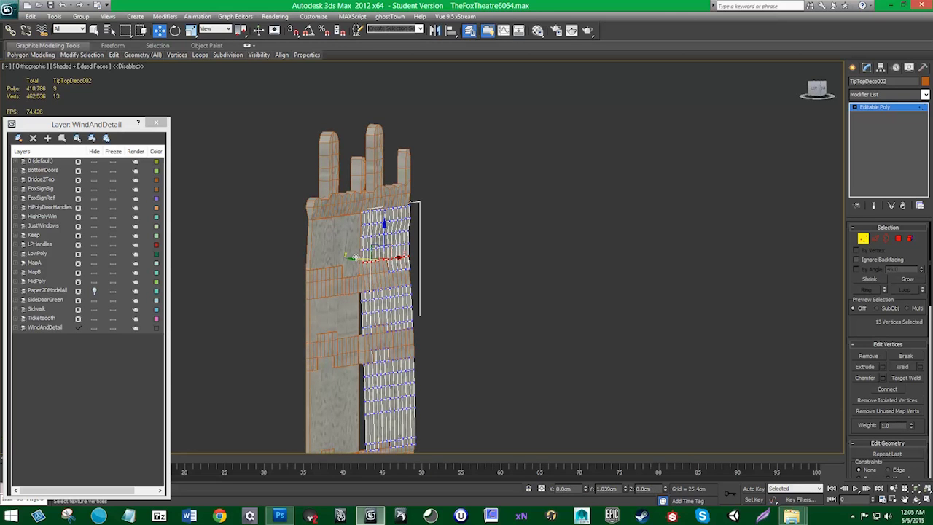
click(866, 241)
- Select all nine pieces of the curved panel and isolate them from the rest of the scene
middle_drag(420, 248, 373, 127)
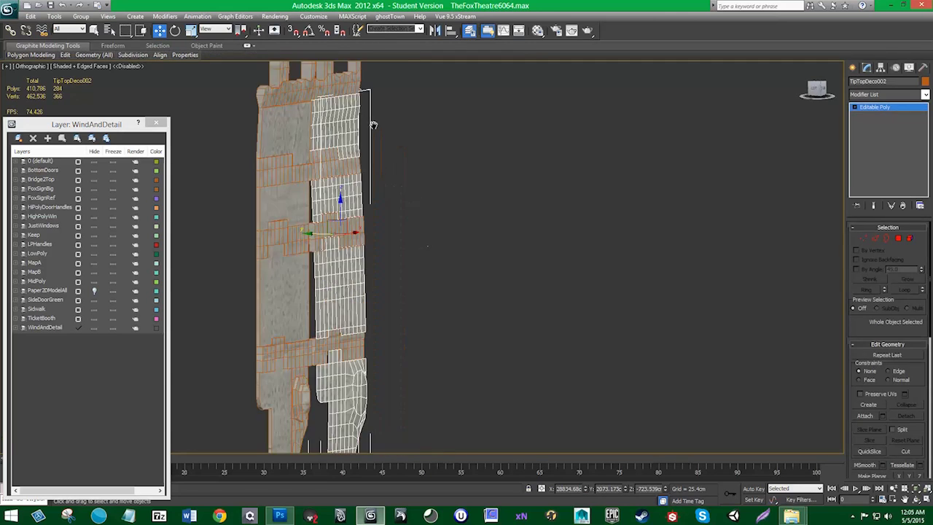
scroll(375, 120, down, 3)
drag(404, 142, 459, 384)
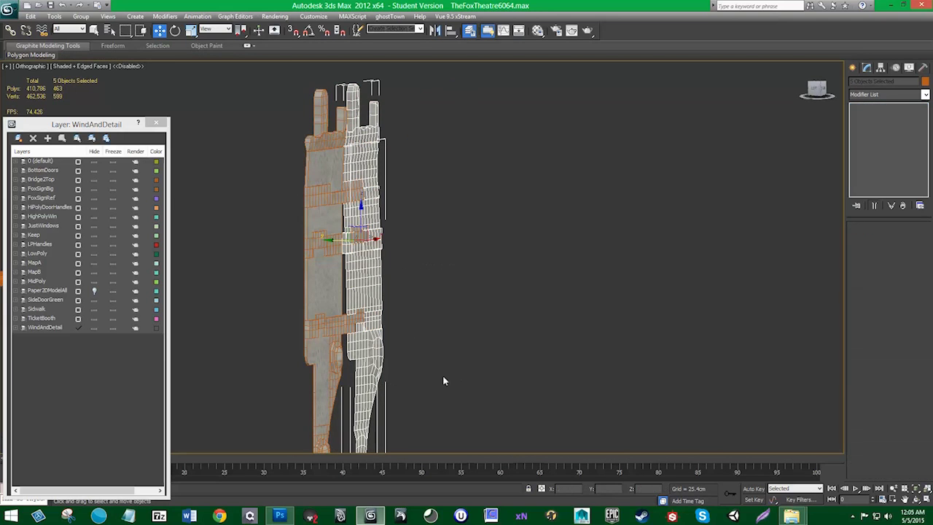
alt+middle_drag(432, 384, 417, 381)
ctrl+drag(425, 375, 339, 177)
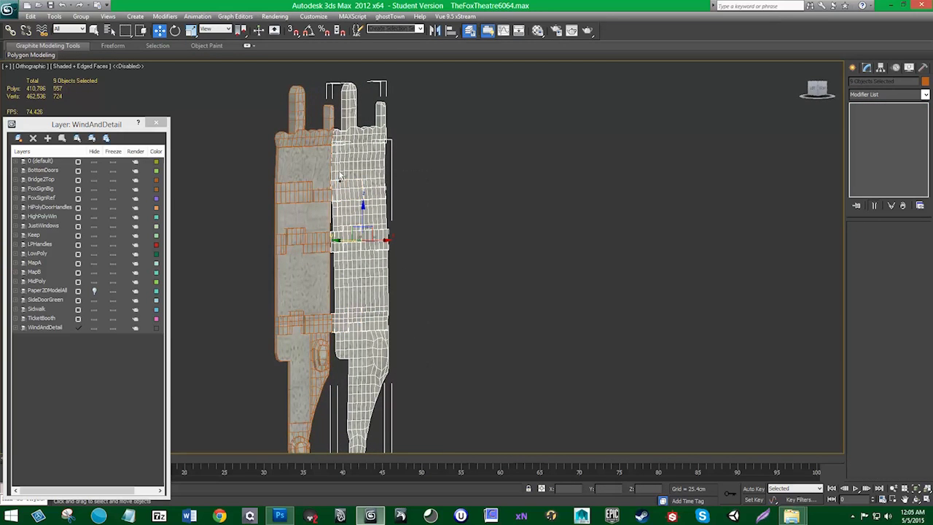
alt+middle_drag(372, 281, 355, 295)
mouse_move(349, 296)
alt+middle_down()
mouse_move(389, 291)
mouse_move(335, 295)
mouse_move(353, 294)
alt+middle_up()
right_click(366, 276)
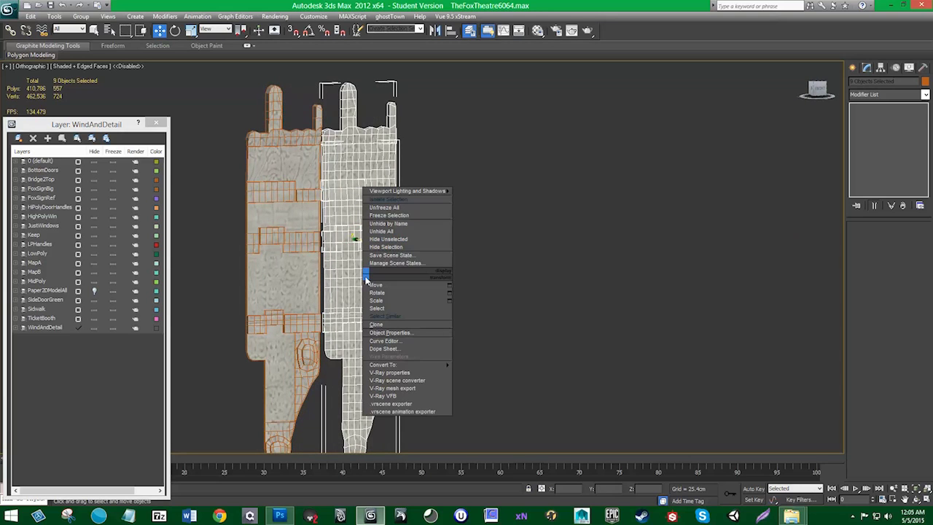
click(408, 194)
- Clone the nine panel pieces off to the side along positive X, and isolate the original set
shift+drag(442, 226, 661, 220)
click(478, 296)
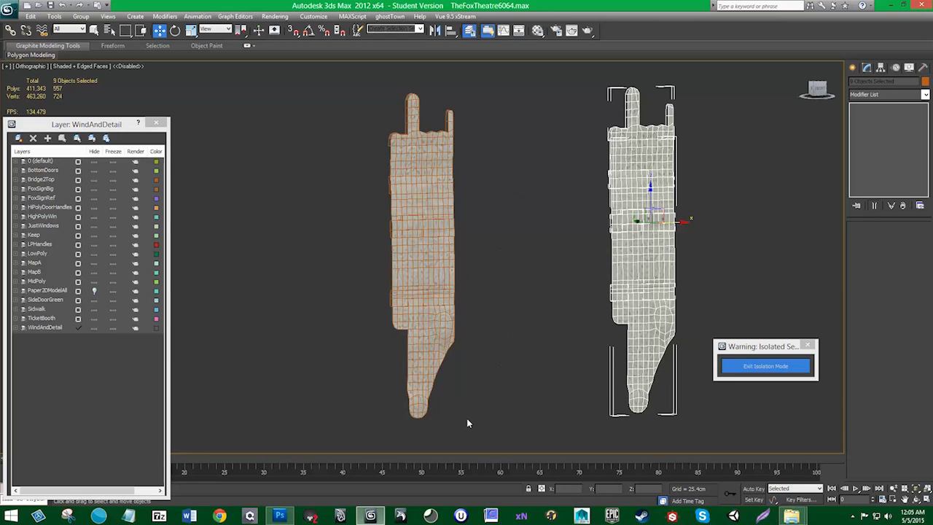
drag(347, 93, 347, 94)
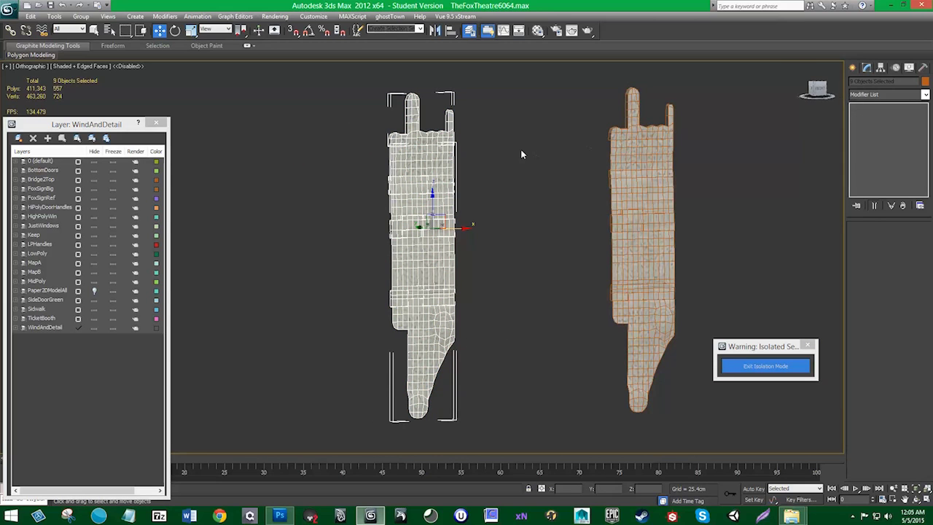
right_click(400, 148)
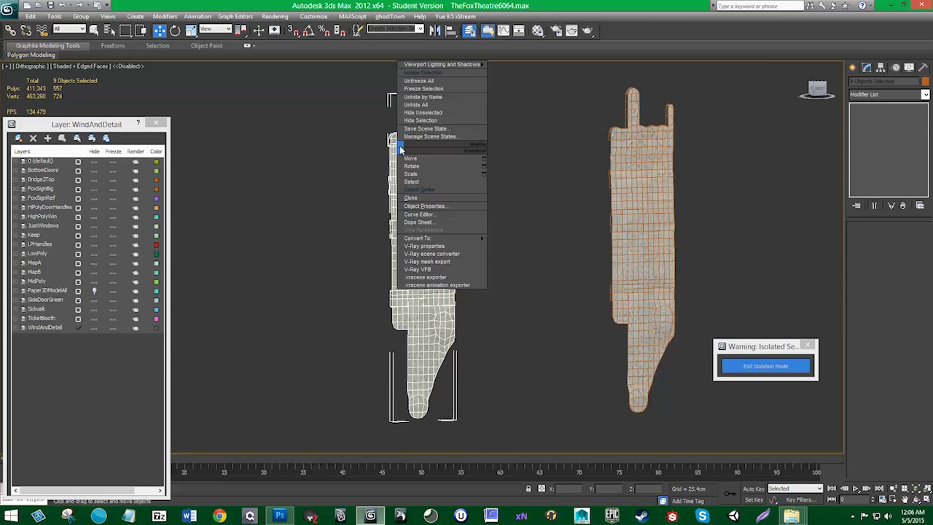
click(436, 81)
click(542, 168)
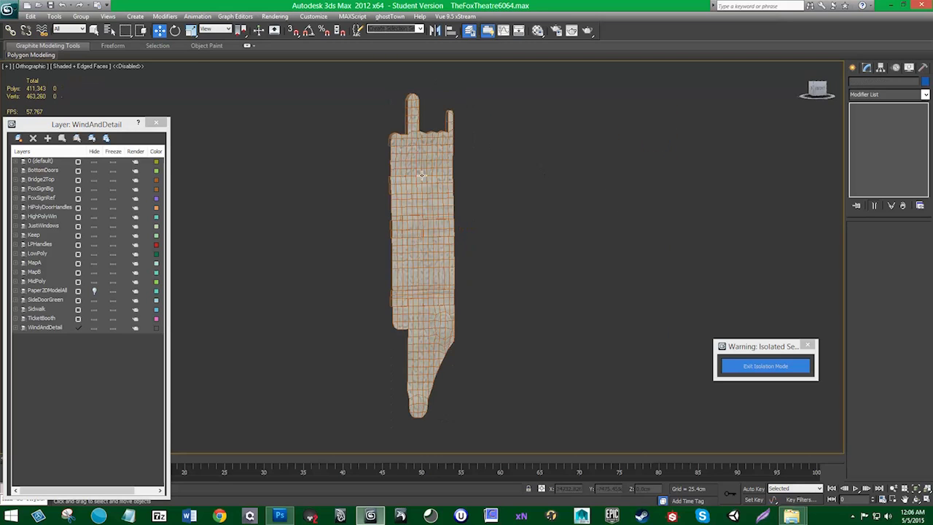
- Attach the trim and band pieces, Object1900 to Object1907, to the main body TipTopDeco002
click(426, 156)
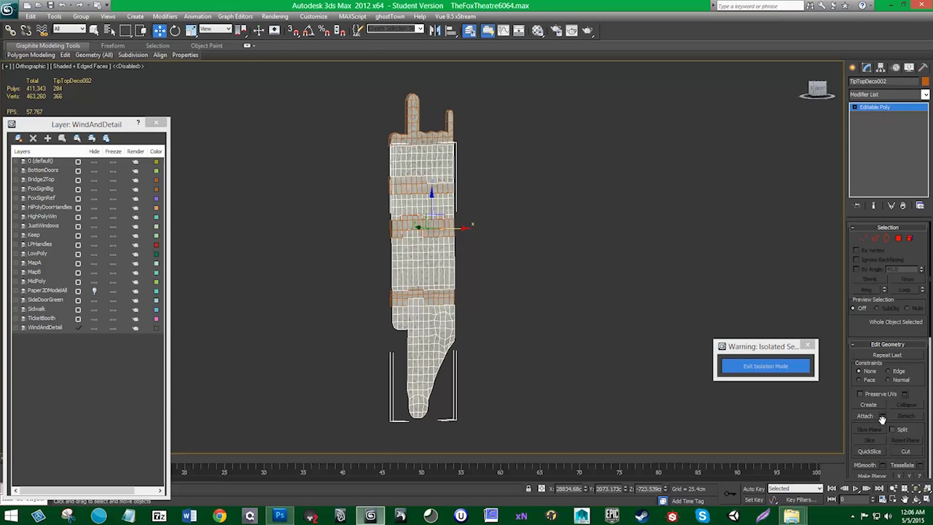
click(157, 172)
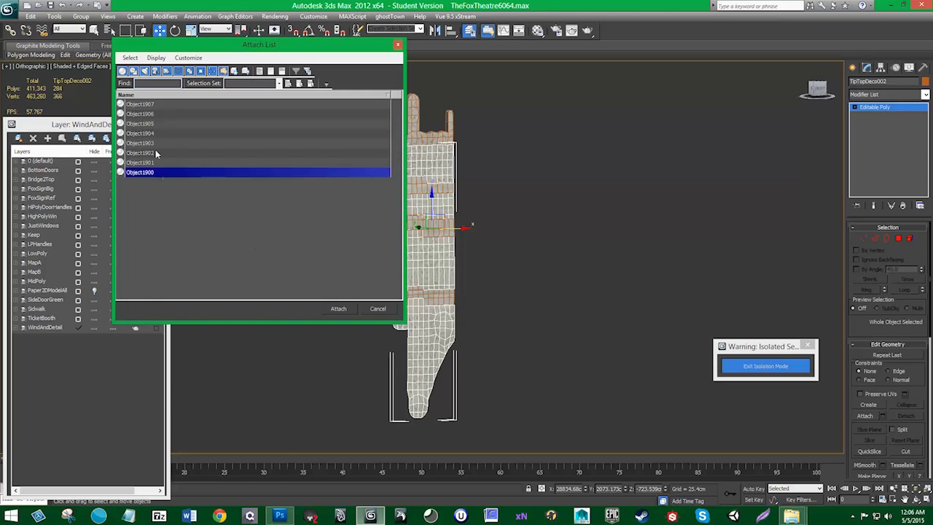
shift+click(149, 115)
click(334, 308)
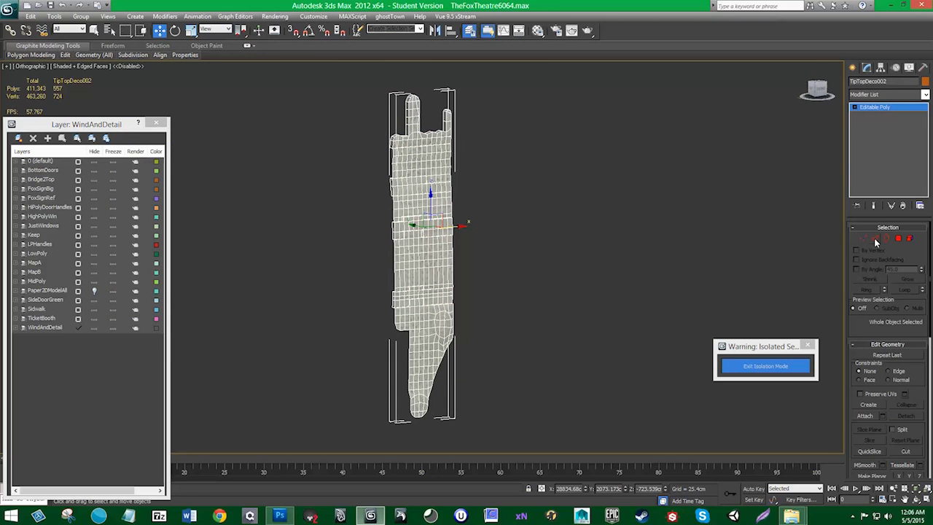
- Try removing the grid edges across the panel from the upper trim down to the lowest band, and undo the removal
key(f)
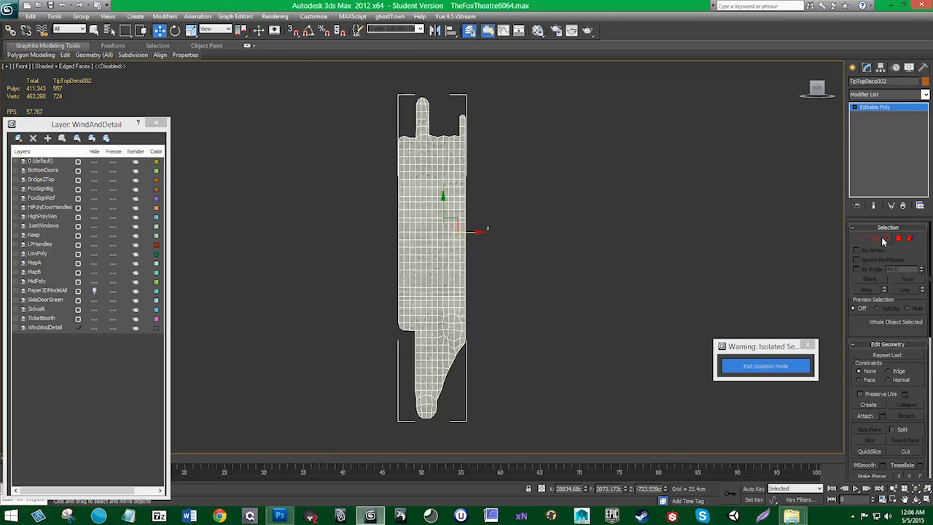
click(875, 239)
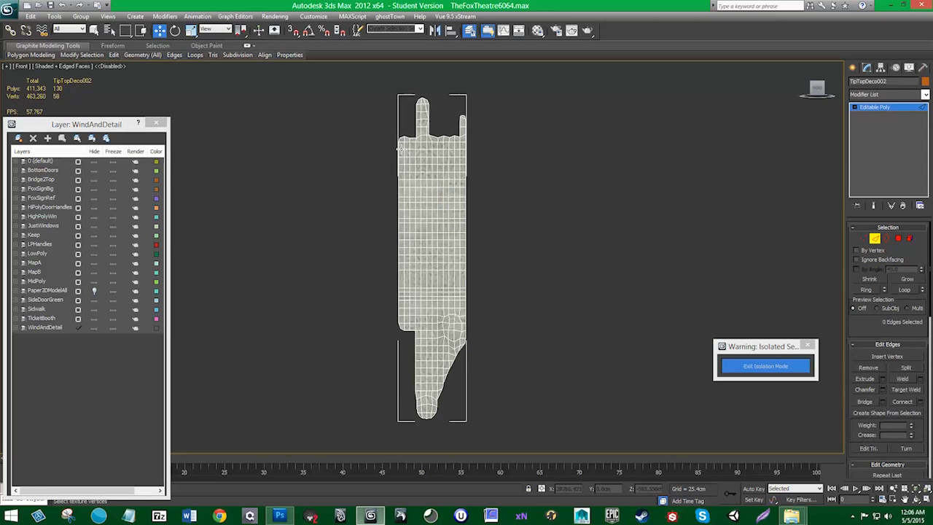
drag(461, 306, 468, 312)
alt+middle_drag(467, 311, 505, 315)
click(880, 371)
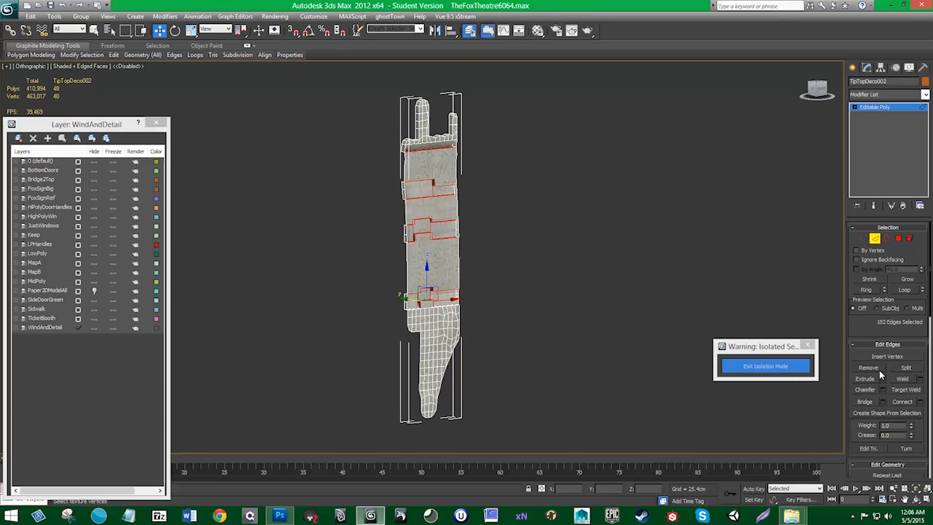
key(ctrl+z)
alt+middle_drag(491, 264, 467, 270)
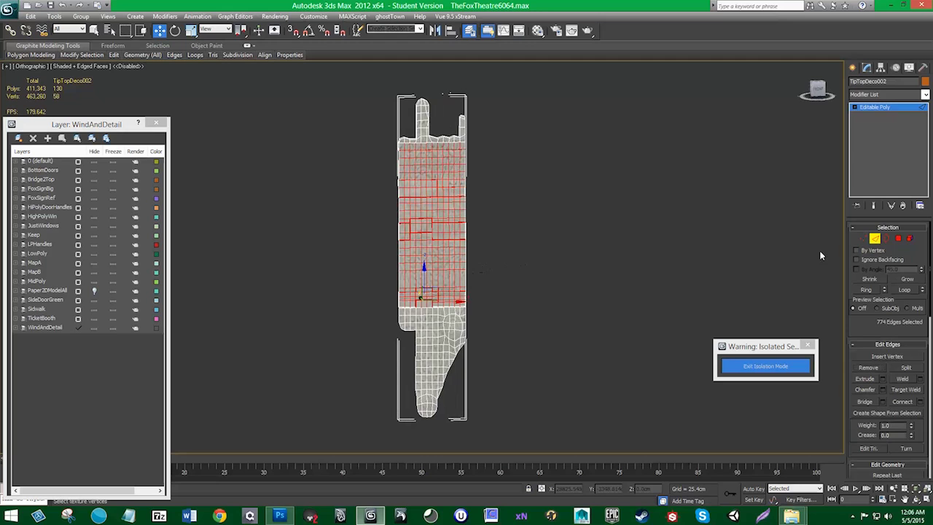
click(876, 240)
- Select only the grid edges of the main body section between the upper trim and the first band
mouse_move(430, 243)
alt+middle_down()
mouse_move(302, 248)
mouse_move(521, 254)
mouse_move(434, 253)
alt+middle_up()
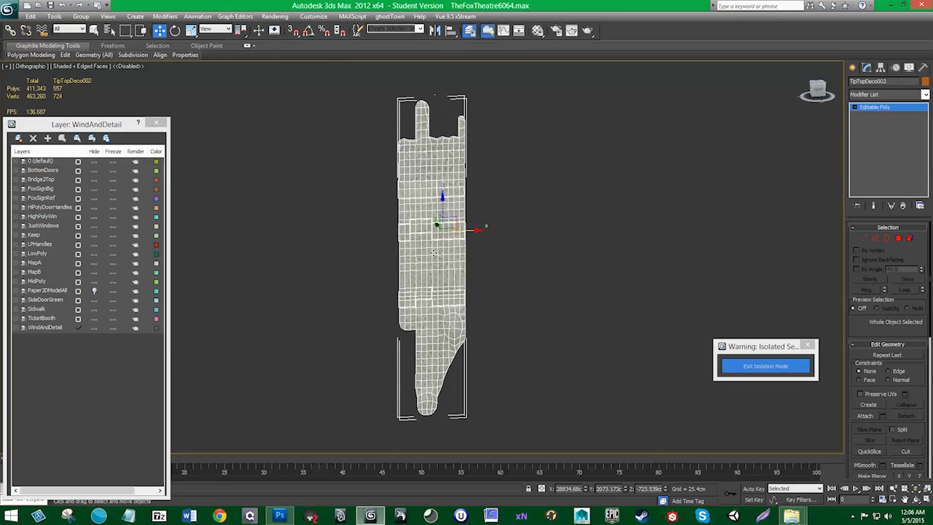
click(876, 239)
alt+middle_drag(495, 202, 569, 207)
mouse_move(472, 184)
alt+middle_down()
mouse_move(445, 169)
mouse_move(461, 171)
alt+middle_up()
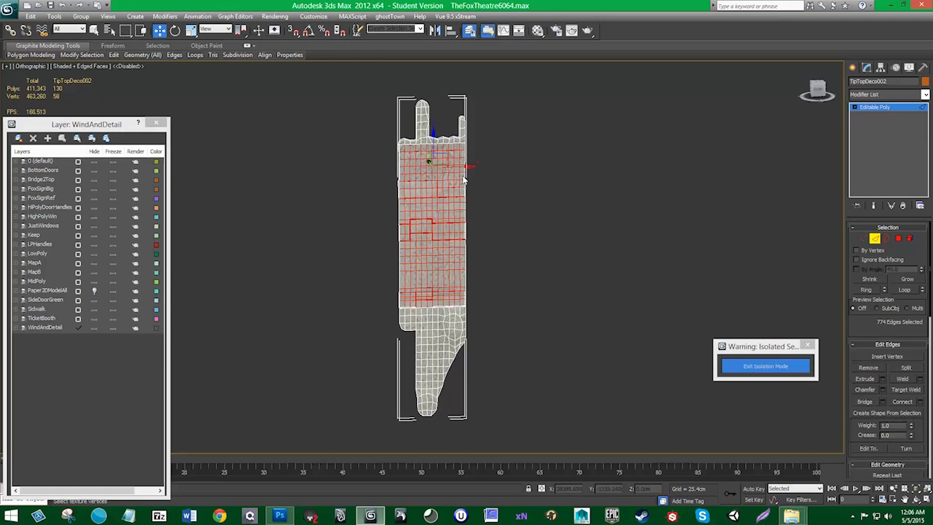
drag(406, 159, 434, 166)
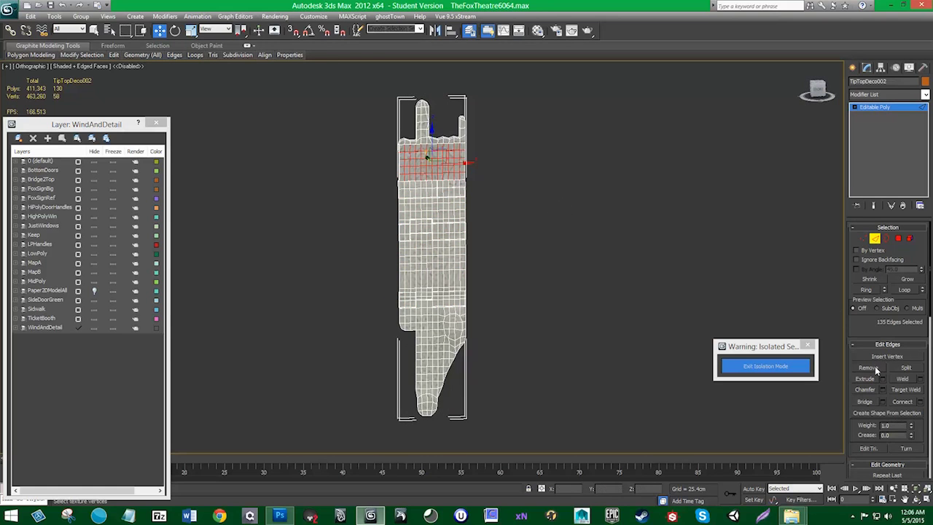
mouse_move(496, 246)
alt+middle_down()
mouse_move(477, 229)
mouse_move(474, 244)
mouse_move(517, 227)
mouse_move(489, 233)
mouse_move(503, 237)
alt+middle_up()
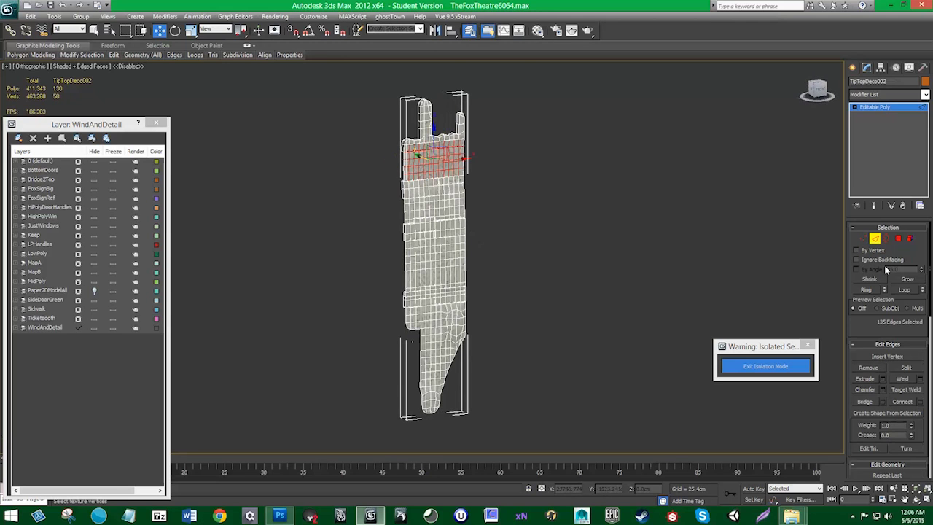
- Leave edge editing, reselect the whole ornament panel, and turn off the edged faces display
click(876, 240)
alt+middle_drag(525, 266, 215, 152)
click(545, 286)
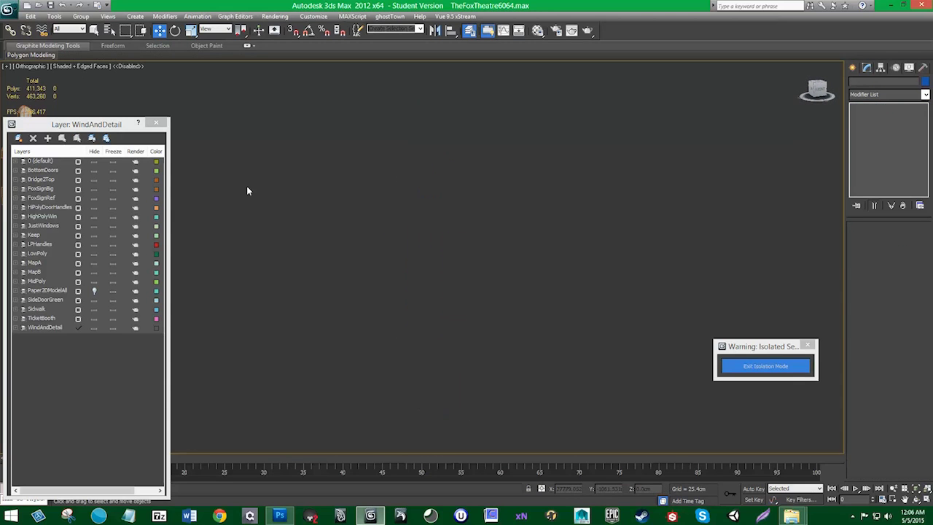
scroll(247, 186, down, 2)
middle_drag(246, 185, 329, 205)
click(222, 219)
key(z)
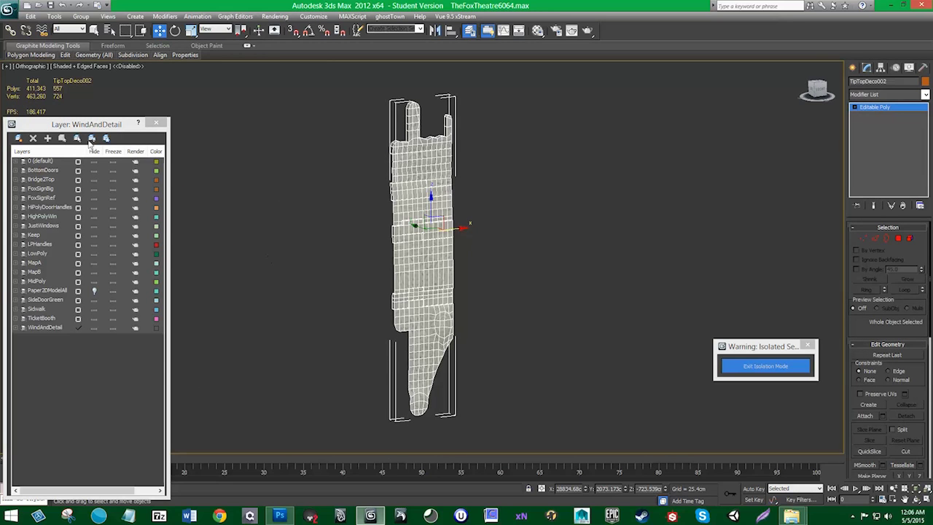
click(70, 66)
click(102, 111)
- Scale the whole panel slightly along the Y axis
mouse_move(495, 266)
alt+middle_down()
mouse_move(381, 271)
mouse_move(551, 271)
mouse_move(527, 271)
mouse_move(468, 336)
alt+middle_up()
key(r)
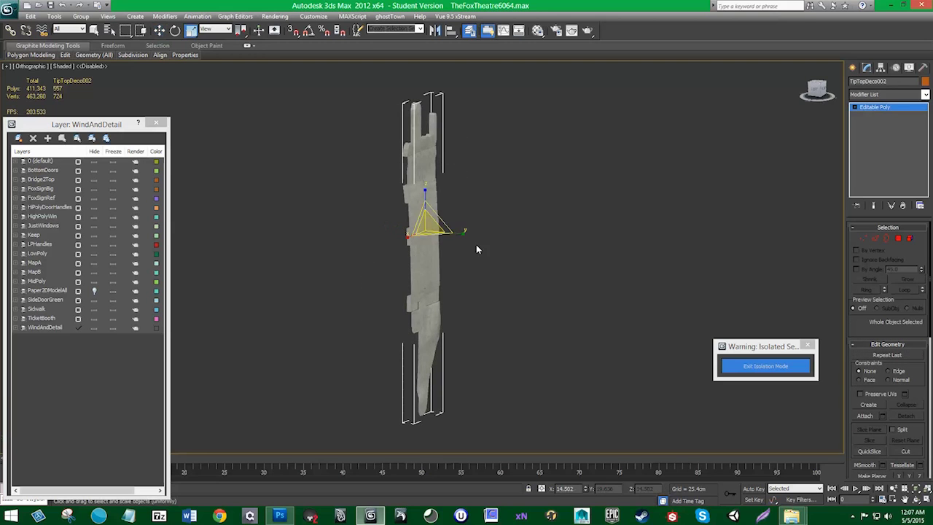
mouse_move(471, 232)
mouse_down()
mouse_move(512, 235)
mouse_move(454, 233)
mouse_move(469, 228)
mouse_up()
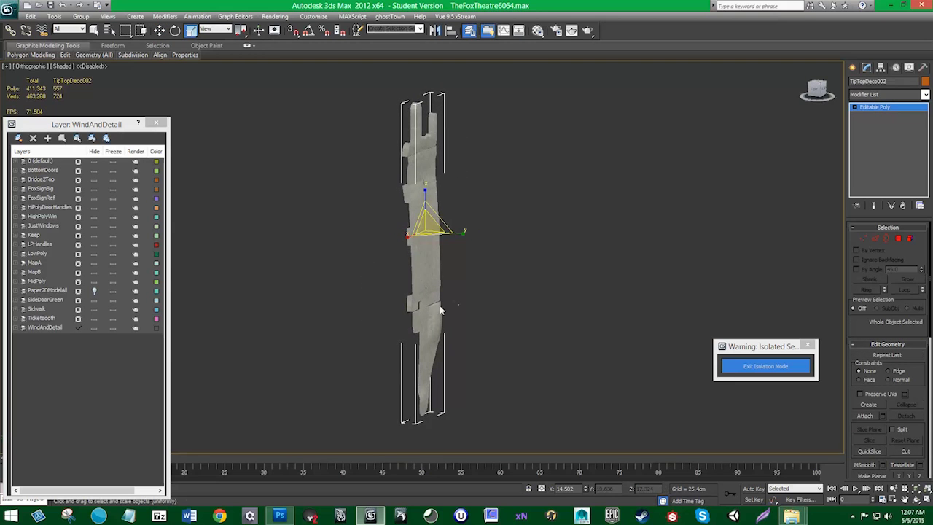
- Select the three pieces of the panel's lowest band as elements and nudge them along Y
click(423, 317)
click(910, 239)
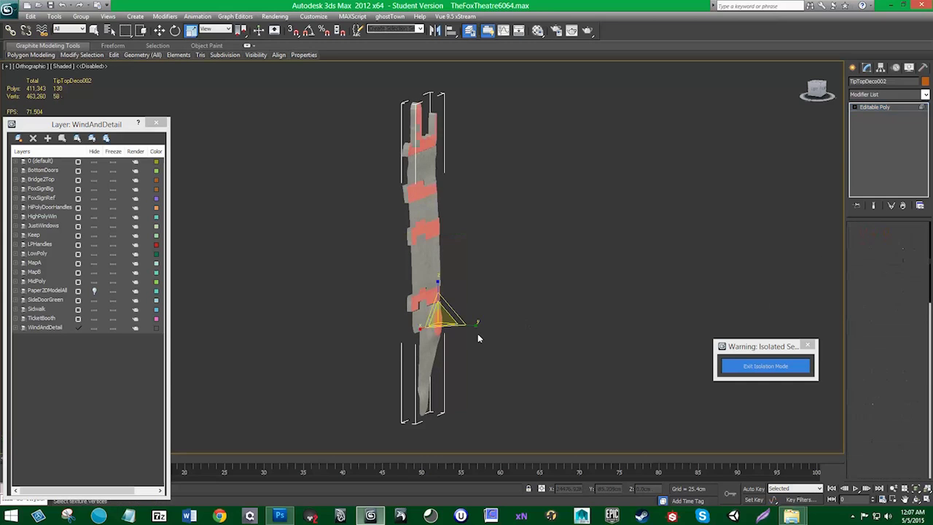
click(431, 342)
key(w)
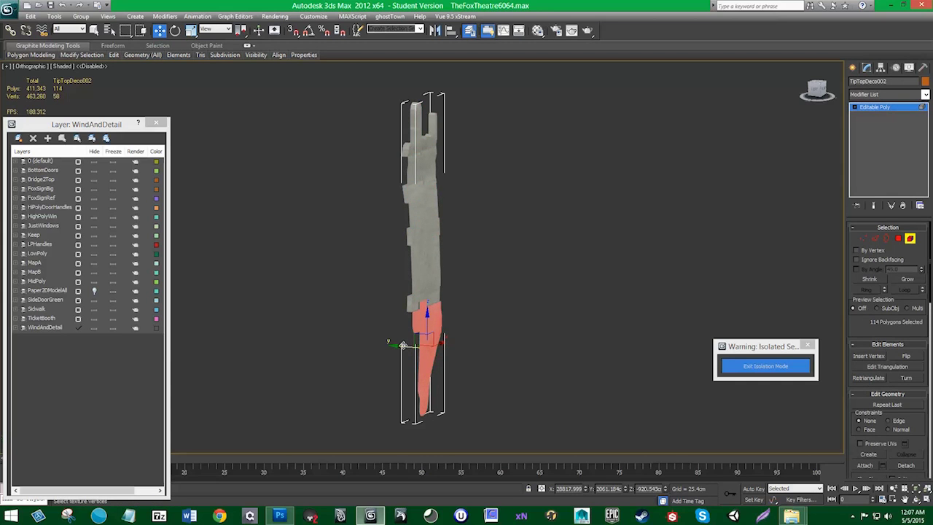
alt+middle_drag(479, 293, 337, 276)
click(435, 300)
ctrl+click(423, 303)
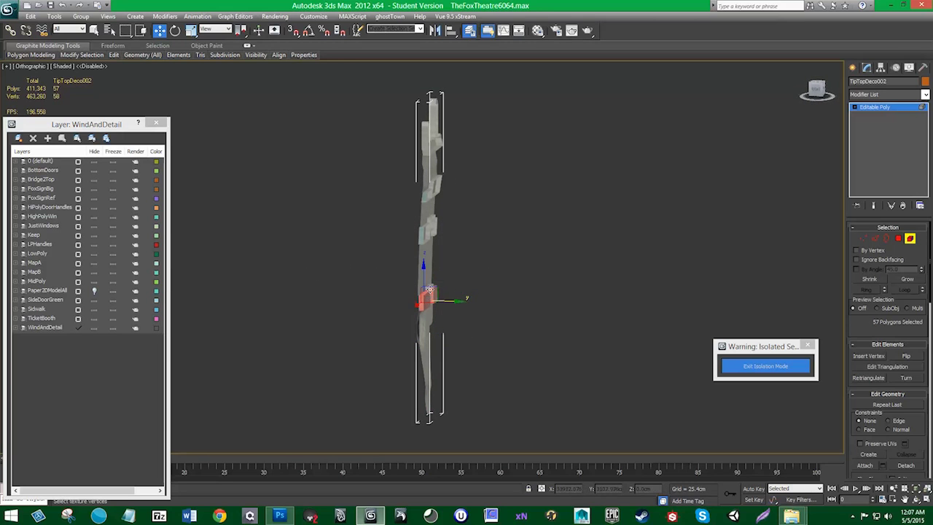
ctrl+click(430, 288)
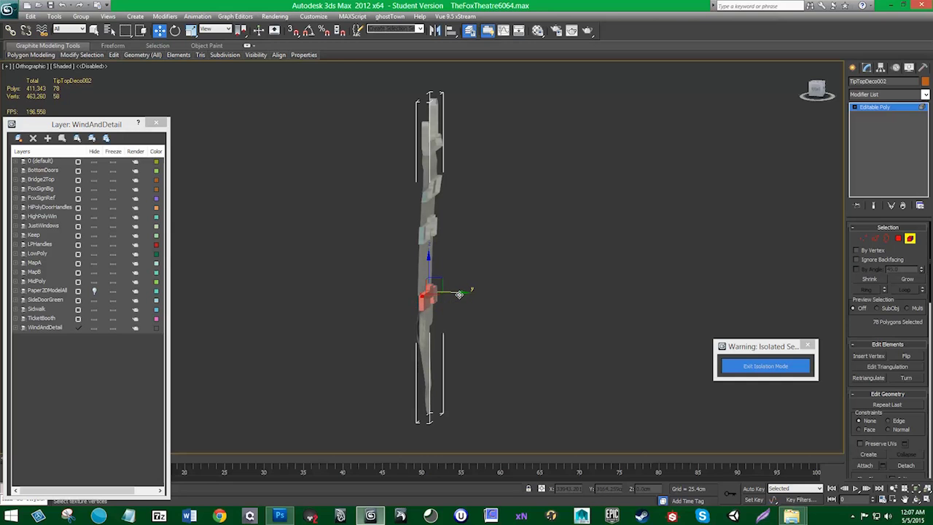
drag(459, 293, 456, 294)
- Shift the lowest band's pieces about 1 cm more along Y, drop the middle piece from the selection, and leave element editing
alt+middle_drag(452, 314, 593, 318)
drag(404, 289, 403, 285)
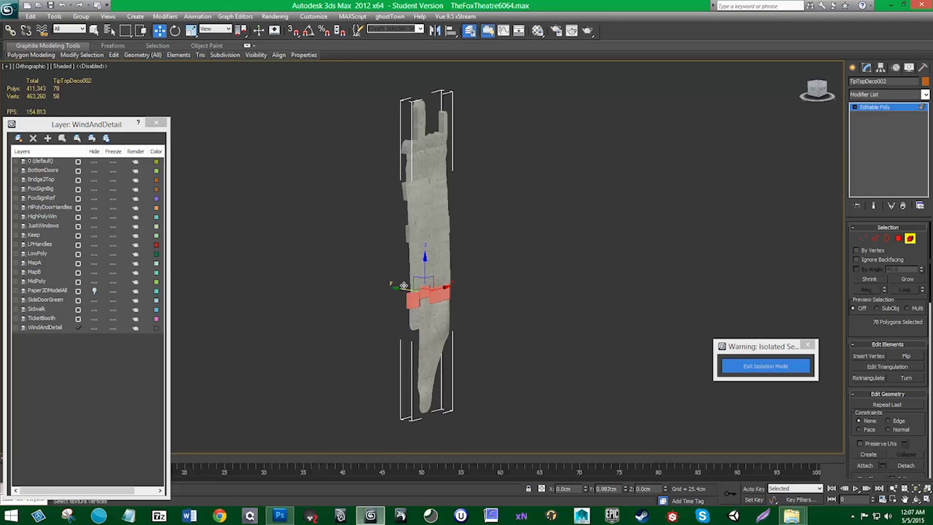
alt+middle_drag(404, 285, 402, 317)
alt+click(424, 293)
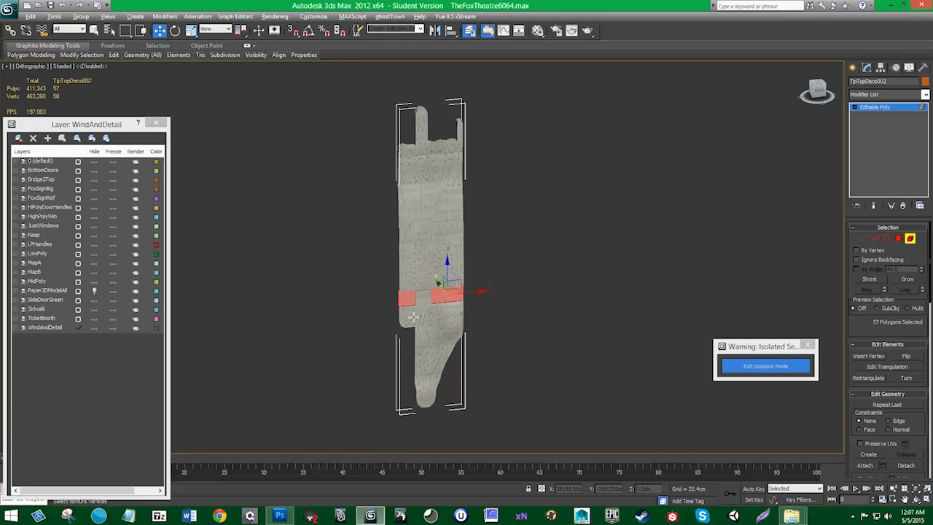
click(910, 238)
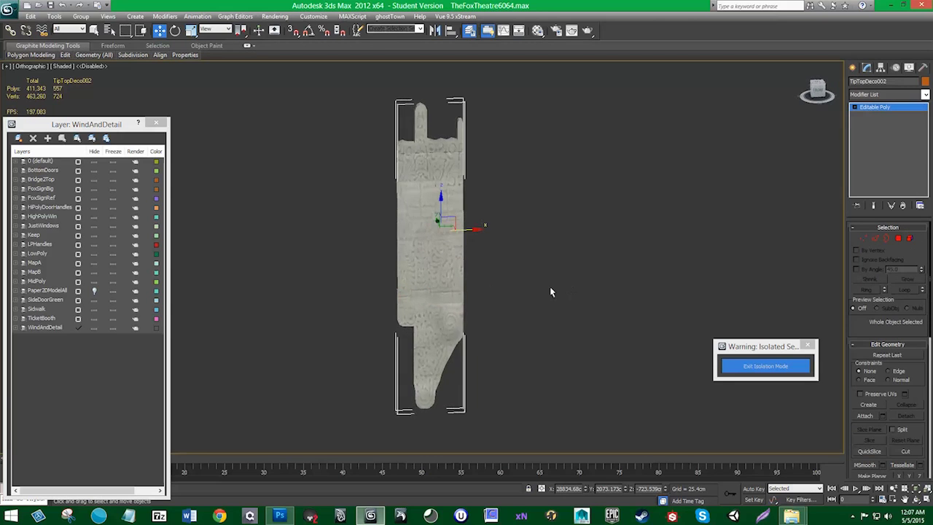
- Try nudging the whole panel along X, and undo the move
alt+middle_drag(550, 287, 481, 296)
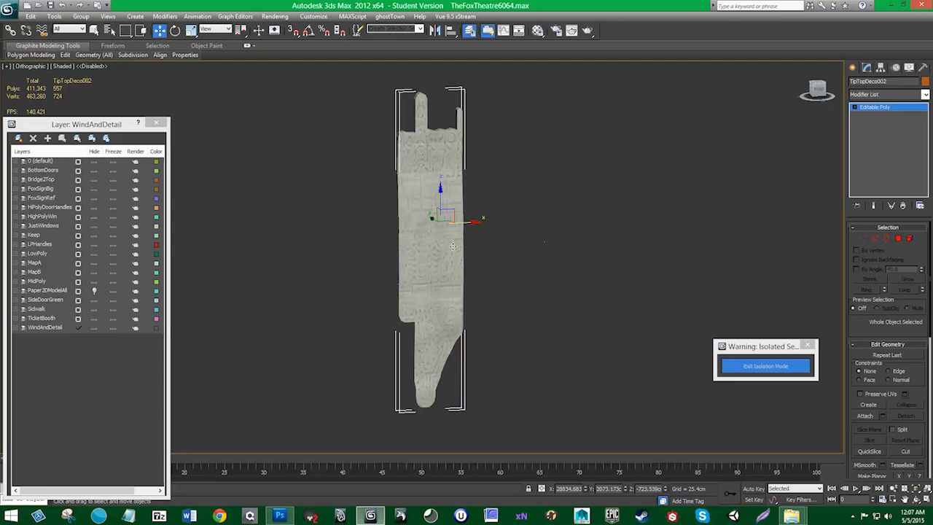
click(484, 221)
click(450, 224)
drag(475, 223, 478, 222)
key(ctrl+z)
- Add a ProOptimizer modifier to the panel and calculate it with the Crunch Borders mode
click(924, 96)
scroll(897, 270, down, 5)
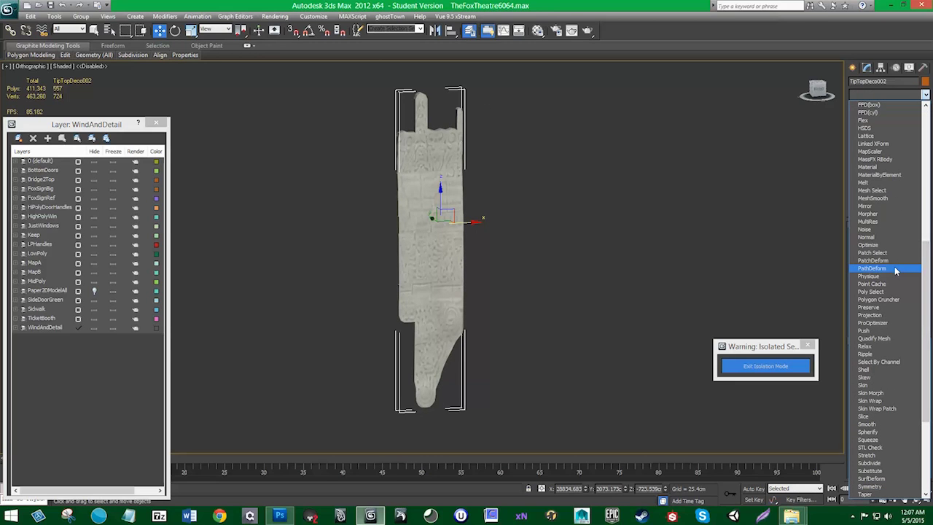
click(875, 322)
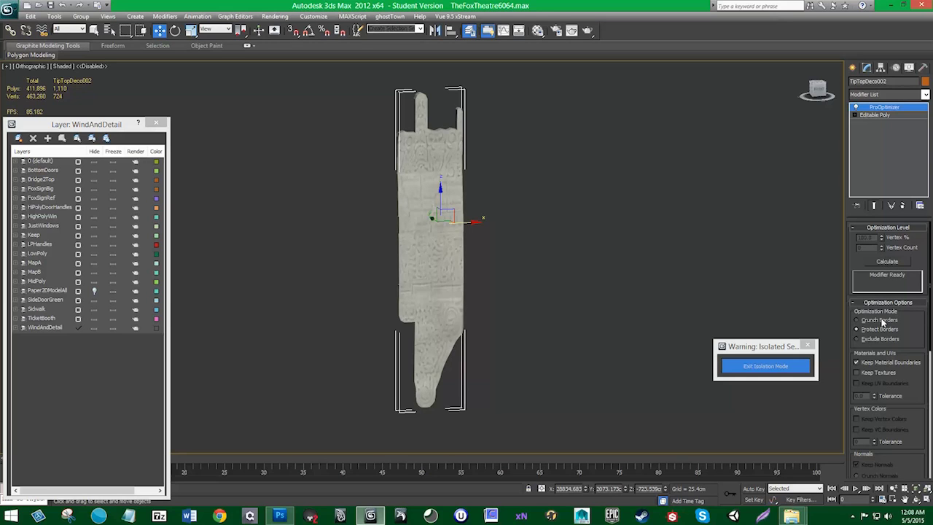
click(880, 320)
click(889, 262)
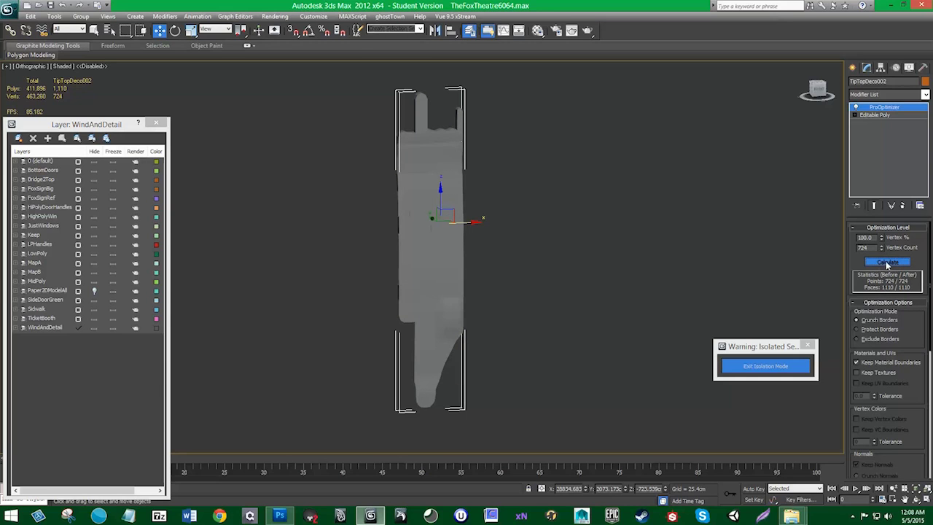
- Enable Keep Textures and Keep UV Boundaries for the optimization, and recalculate it
click(881, 372)
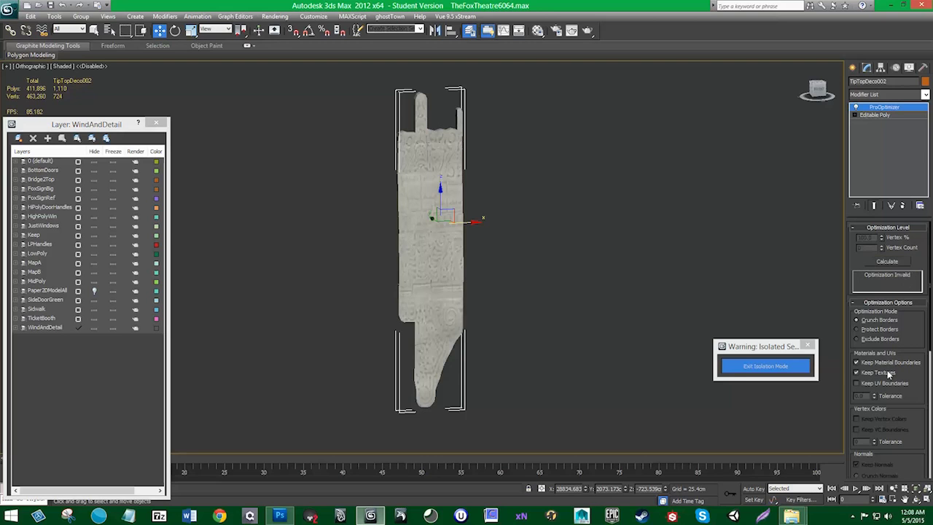
scroll(894, 412, down, 3)
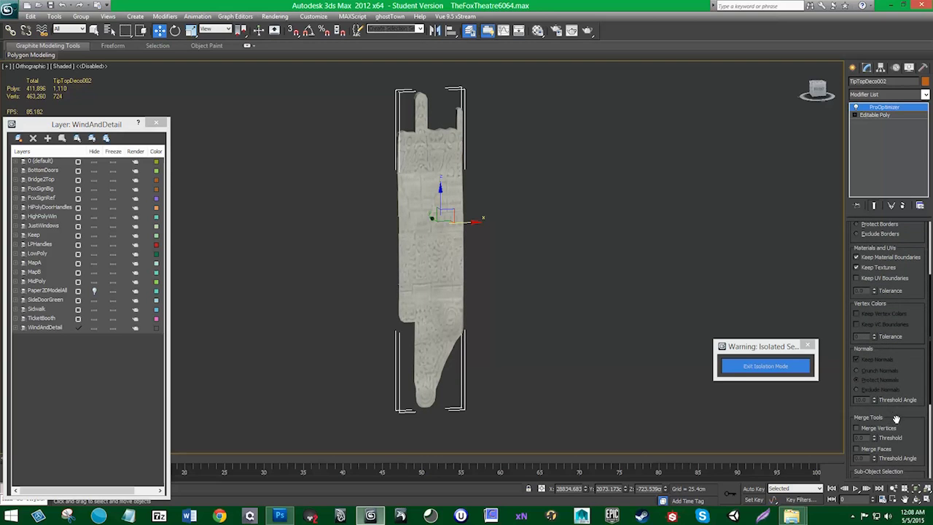
drag(896, 419, 896, 392)
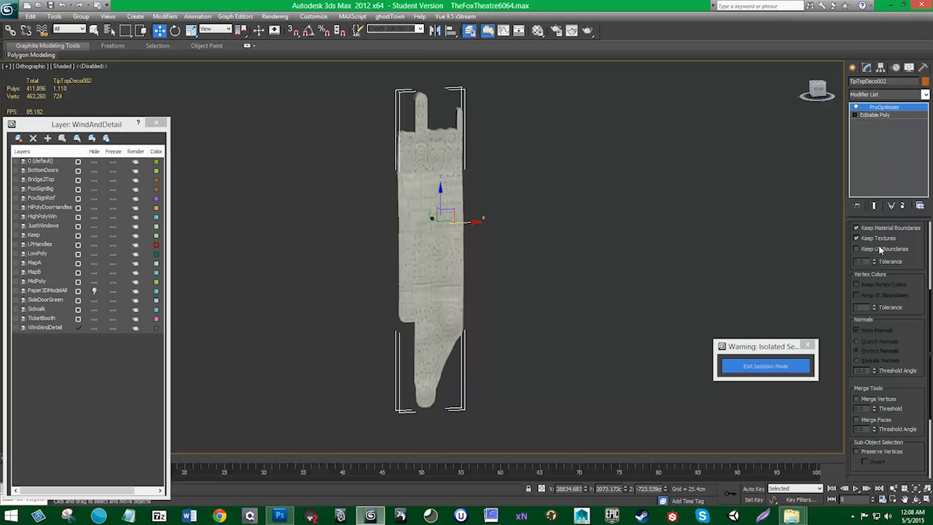
scroll(890, 325, down, 3)
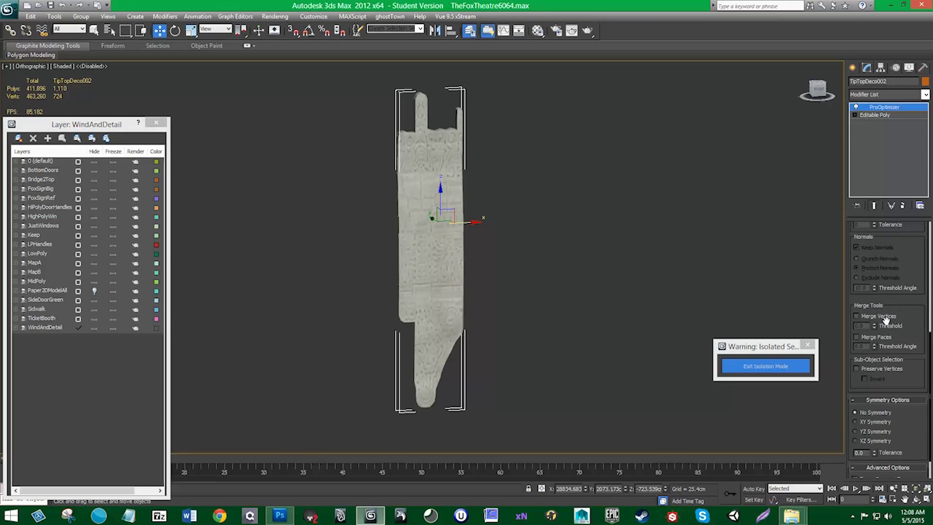
drag(903, 378, 899, 467)
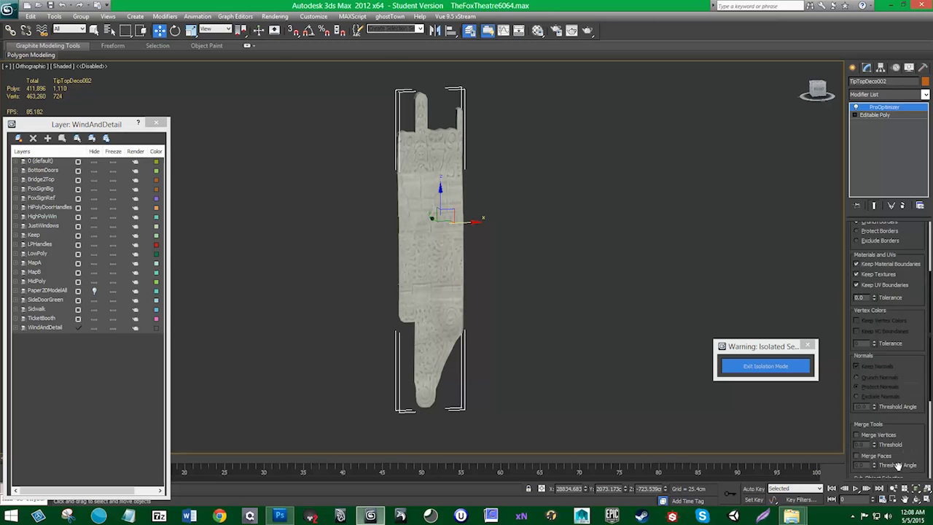
scroll(915, 246, up, 3)
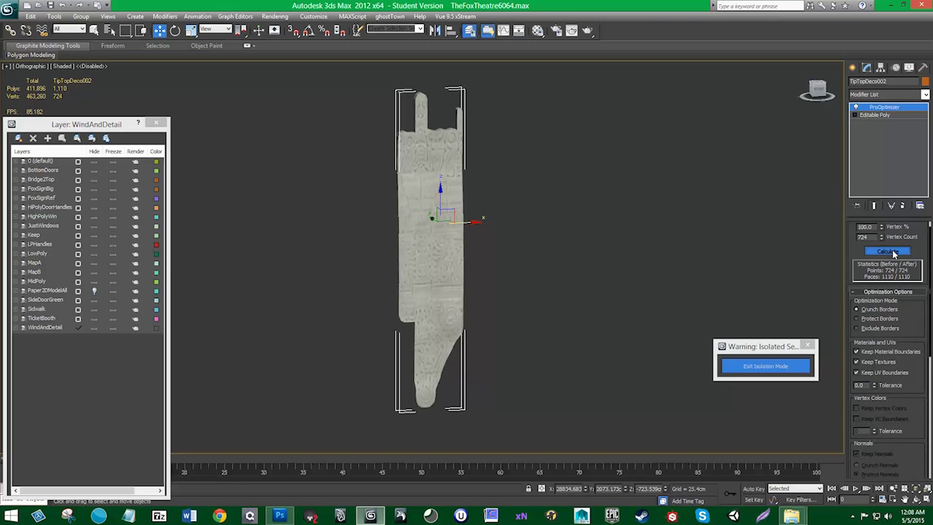
drag(913, 245, 910, 293)
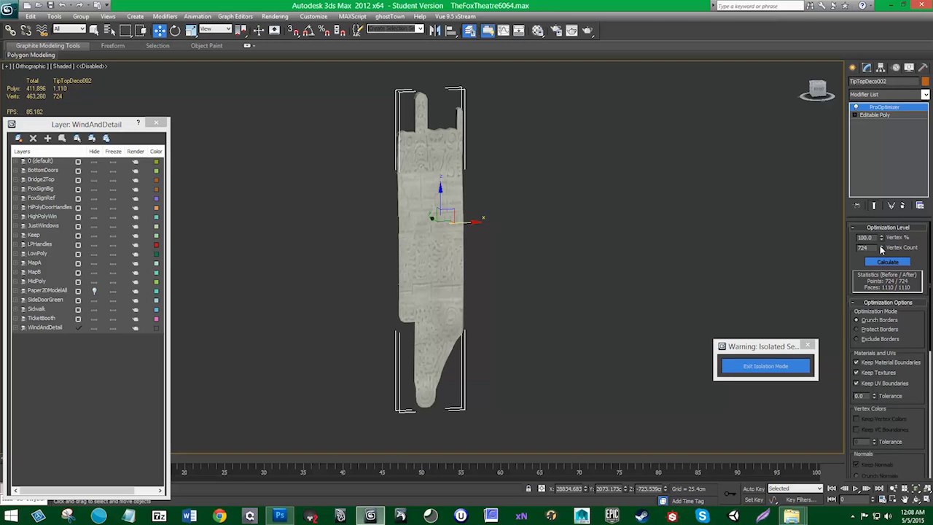
- Switch the optimization mode to Exclude Borders, recalculate, and lower the panel to 53.2 percent, 385 vertices
drag(880, 248, 886, 352)
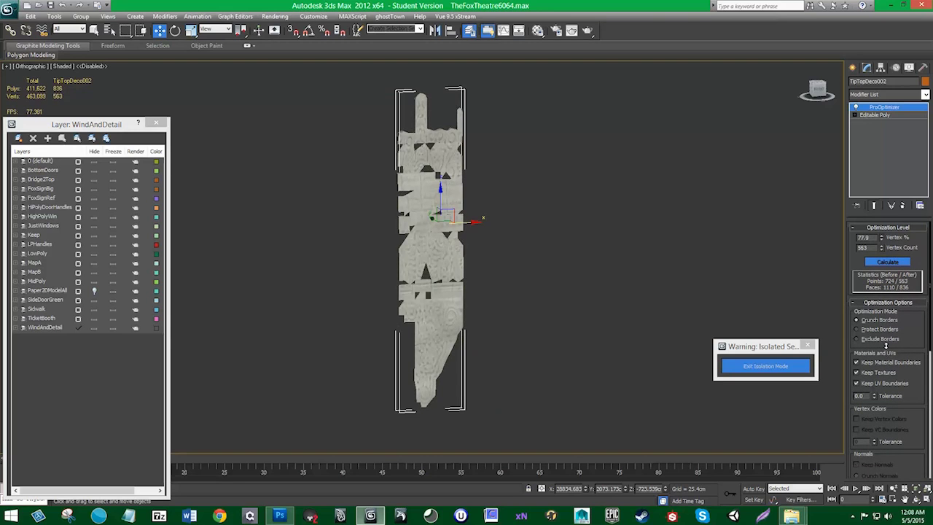
click(880, 339)
click(885, 265)
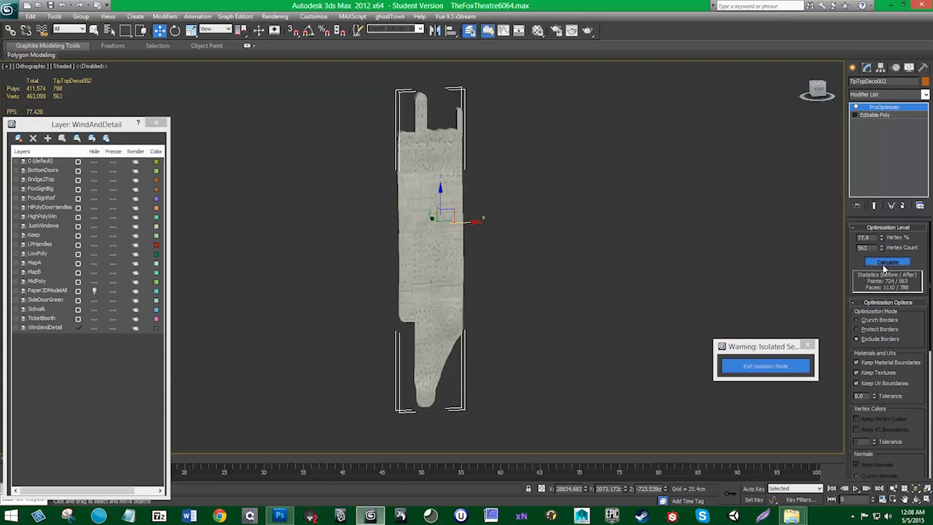
drag(882, 239, 888, 358)
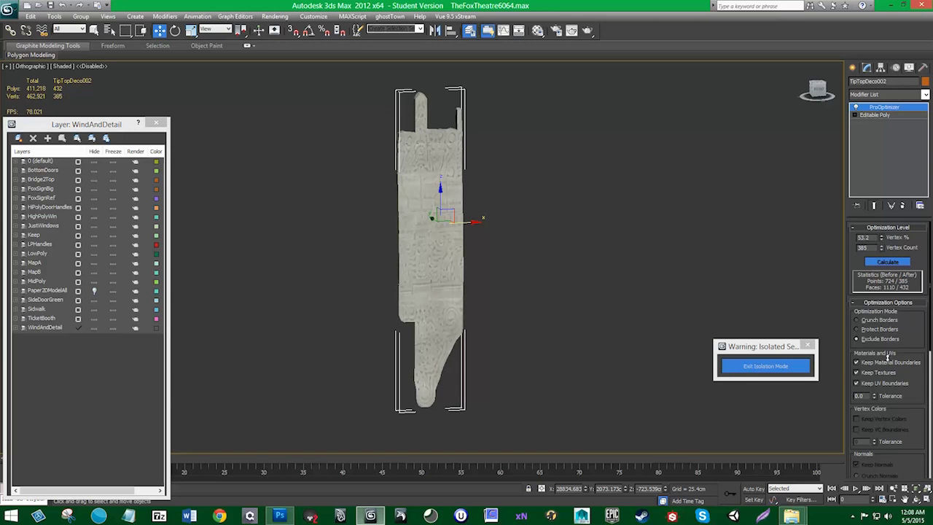
- Compare the panel's appearance with the ProOptimizer modifier switched off and on
click(858, 108)
click(858, 108)
click(859, 108)
click(859, 108)
click(859, 108)
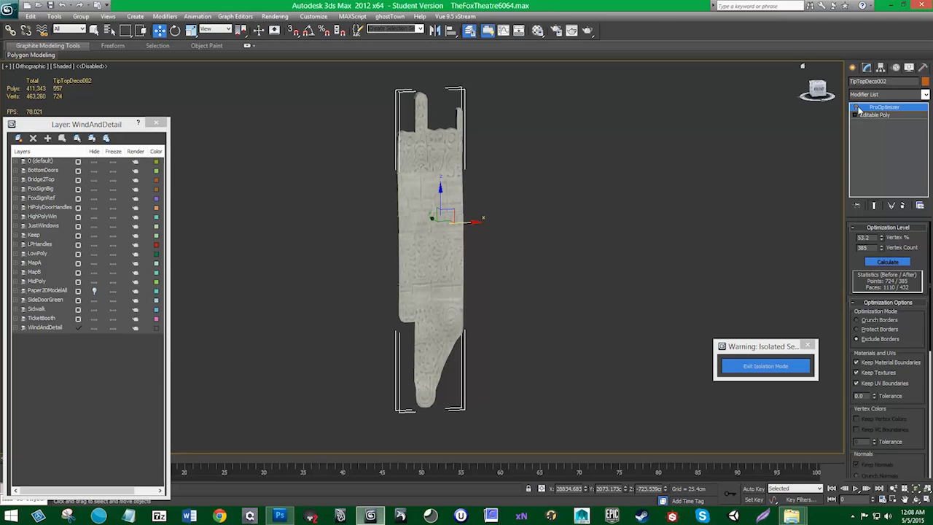
click(857, 108)
- Adjust the optimized panel's vertex count to 381
click(882, 250)
click(882, 250)
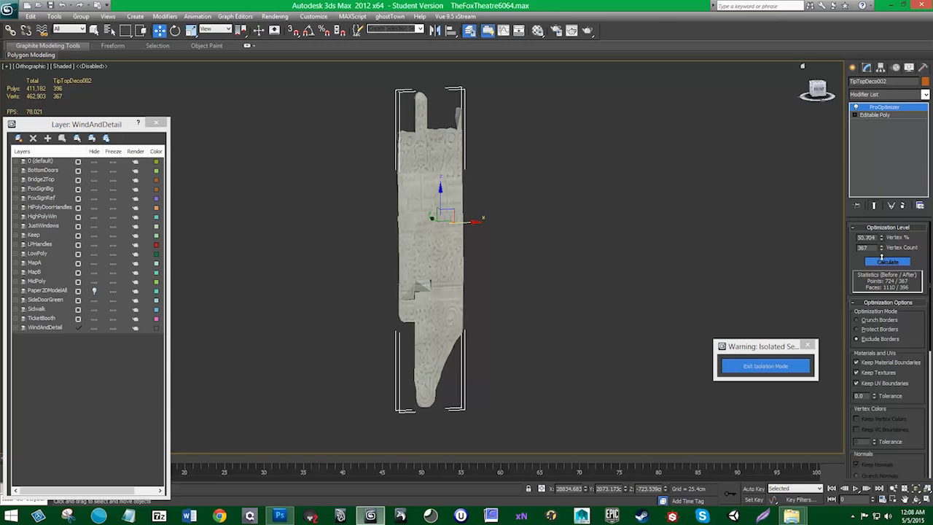
click(882, 250)
click(882, 250)
- Inspect the optimized panel's triangulation with edged faces shown, and return to plain shading
mouse_move(603, 294)
alt+middle_down()
mouse_move(504, 285)
mouse_move(610, 284)
alt+middle_up()
click(64, 67)
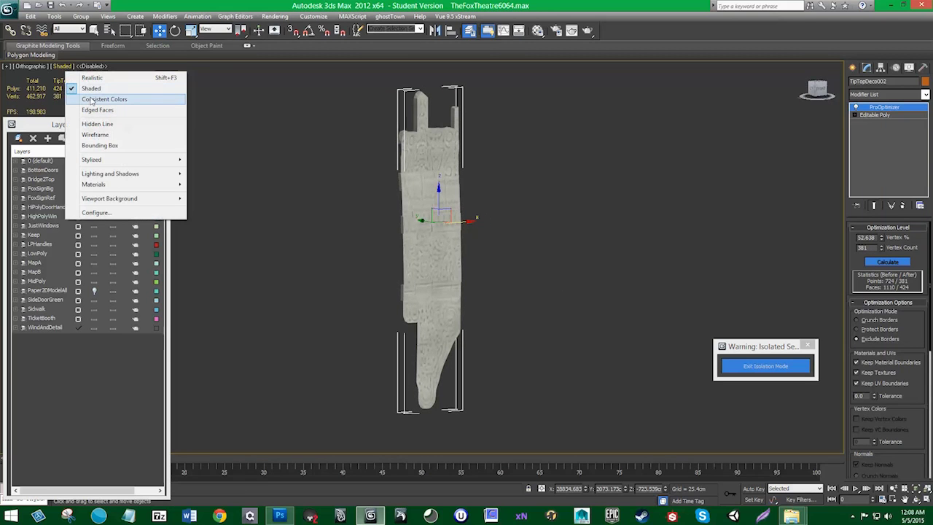
click(110, 98)
alt+middle_drag(372, 258, 435, 263)
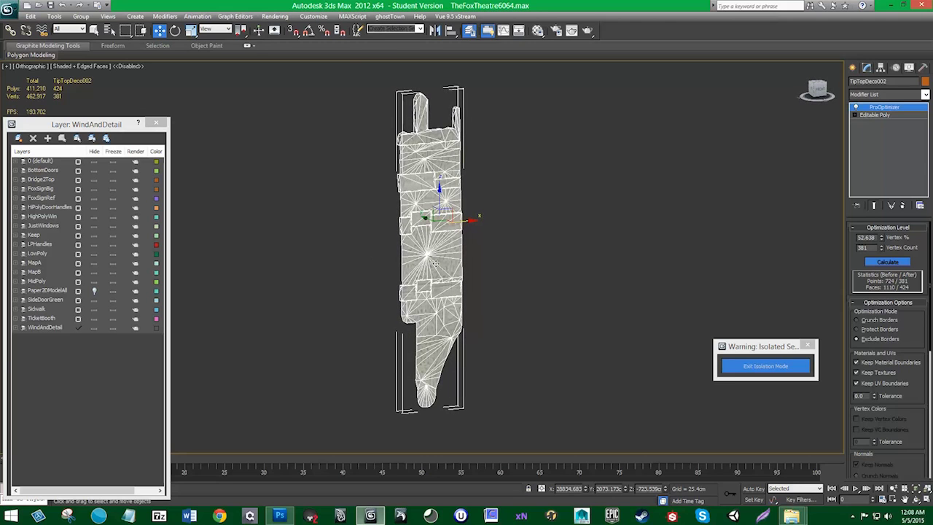
click(68, 66)
click(102, 108)
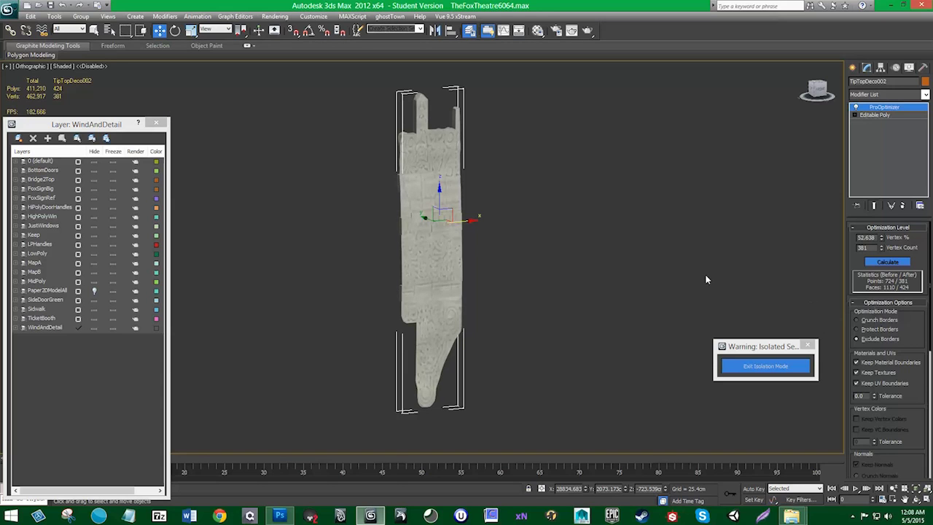
- Lower the optimized panel's vertex count to 378
click(881, 249)
click(881, 250)
drag(883, 252, 883, 249)
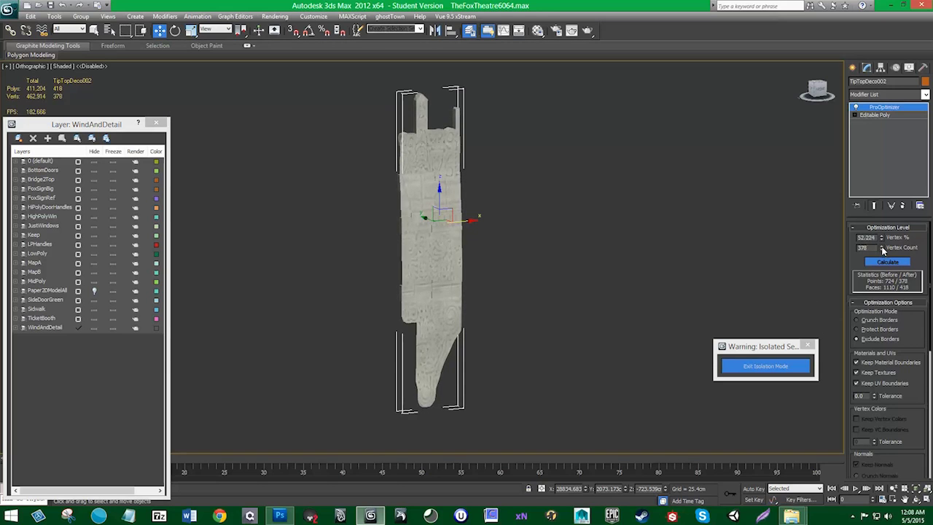
alt+middle_drag(578, 232, 543, 245)
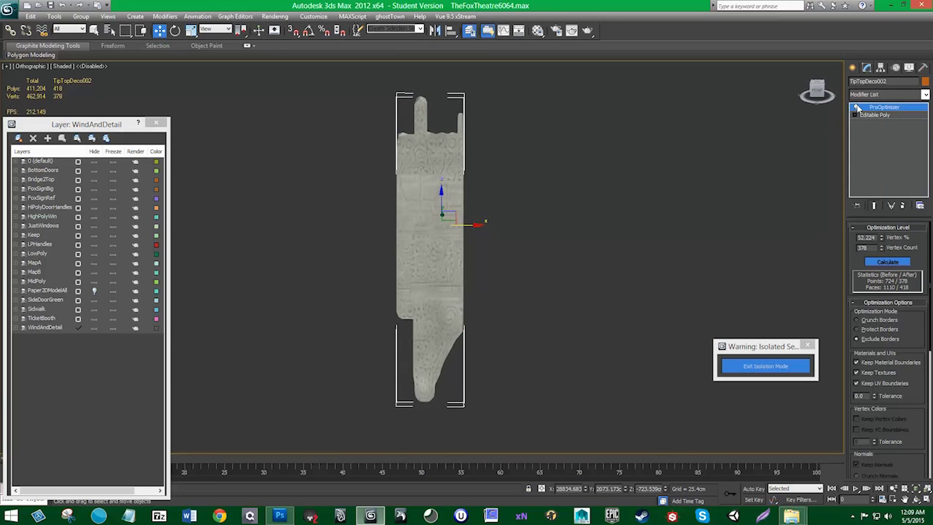
- Collapse the panel's modifier stack to an editable mesh and add a new ProOptimizer modifier to it
right_click(890, 114)
click(834, 208)
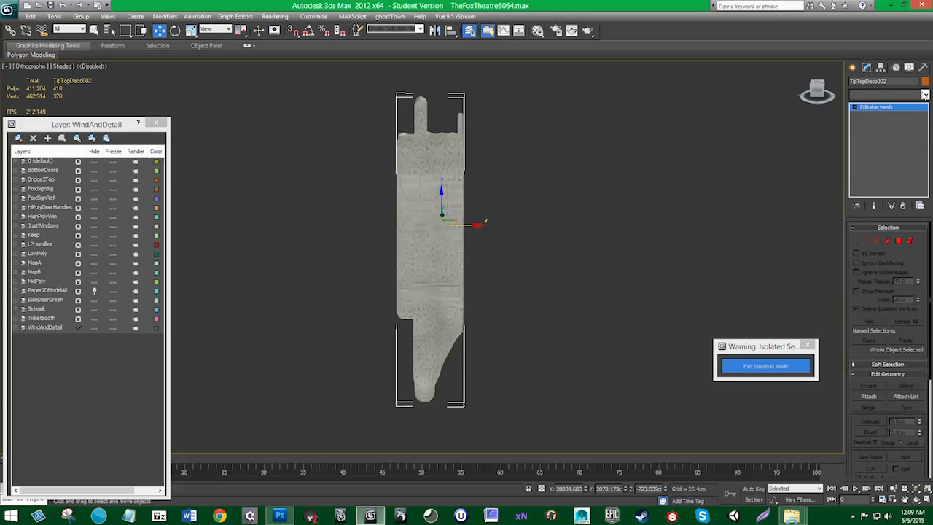
click(925, 94)
drag(929, 127, 929, 248)
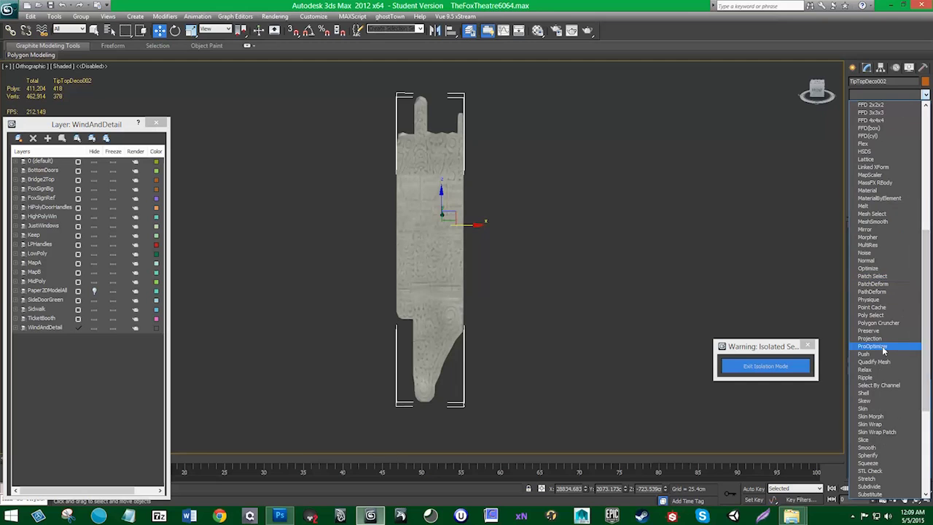
click(883, 346)
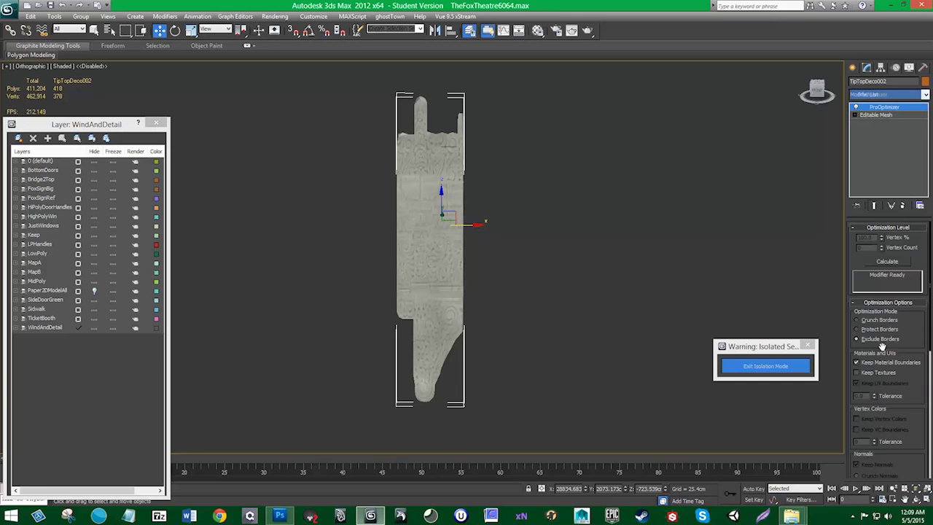
- Recalculate the panel's ProOptimizer result with Keep Textures, Keep UV Boundaries and Merge Vertices enabled
click(887, 262)
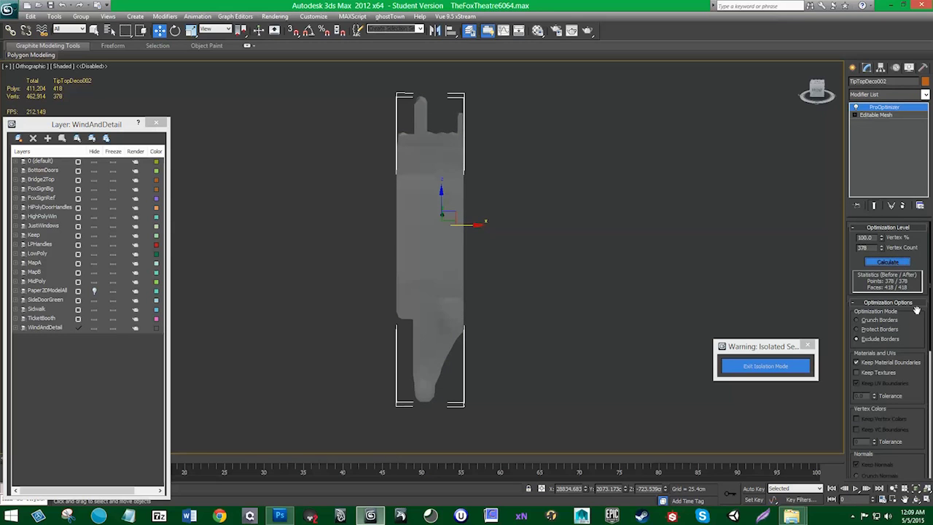
scroll(917, 310, down, 3)
click(879, 313)
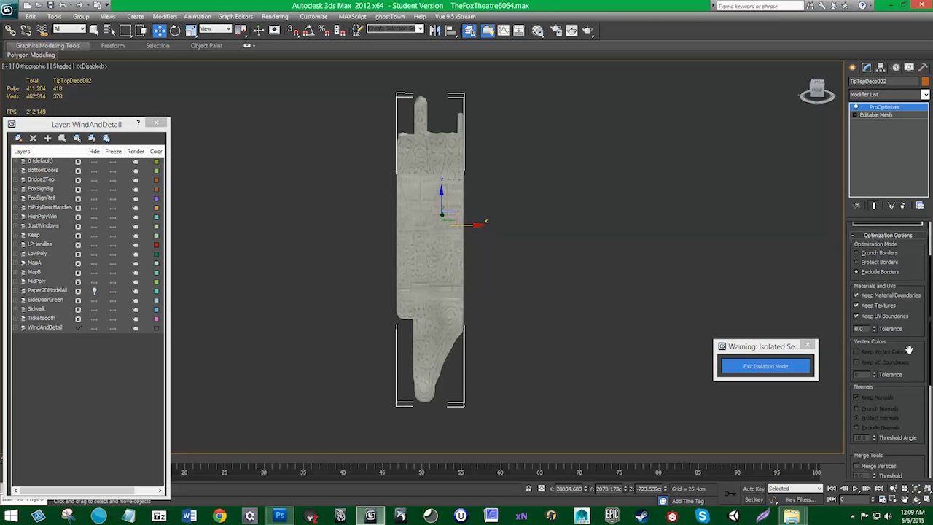
scroll(909, 350, down, 3)
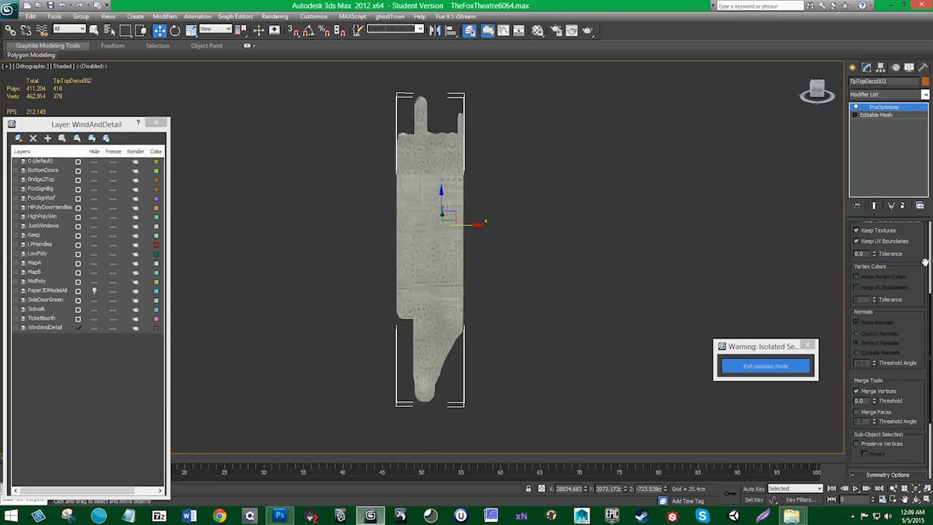
scroll(889, 328, up, 5)
click(895, 246)
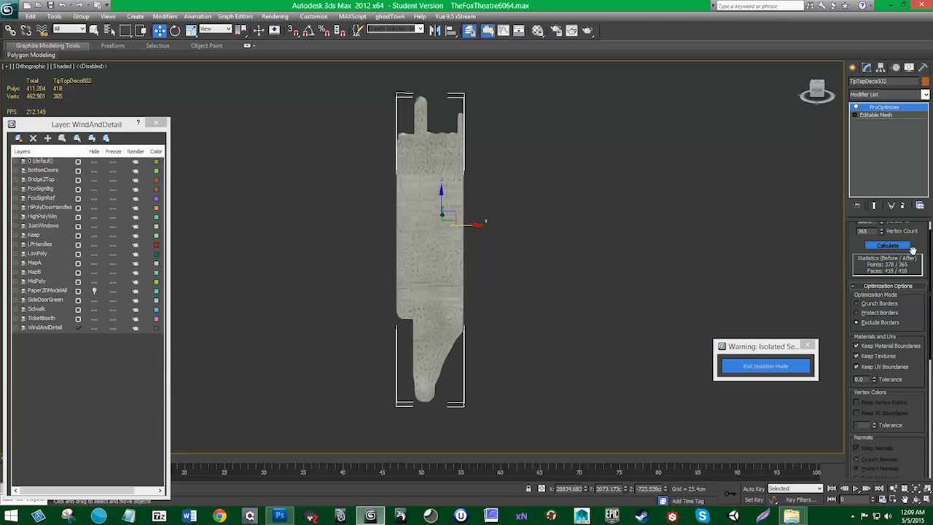
scroll(913, 250, up, 1)
drag(886, 239, 889, 228)
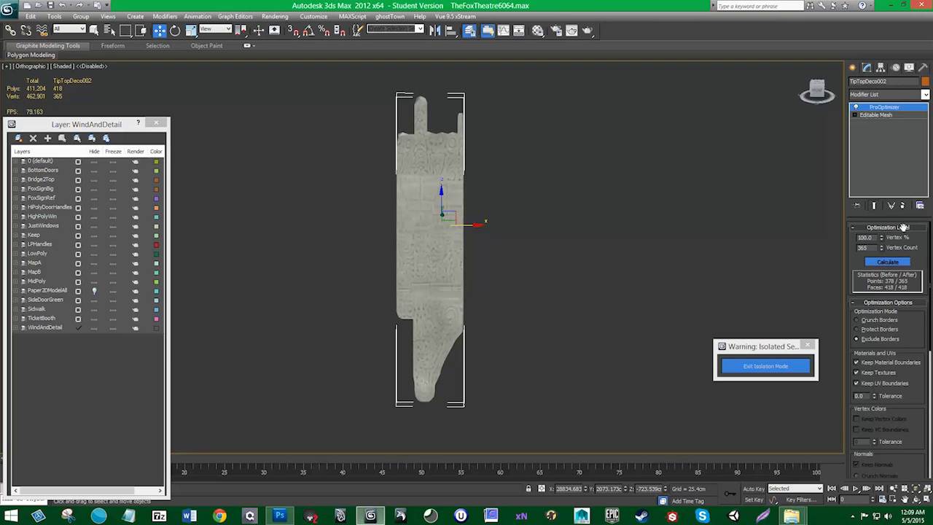
- Remove the ProOptimizer modifier from the panel and enter polygon-level editing of the mesh in the left view
click(918, 205)
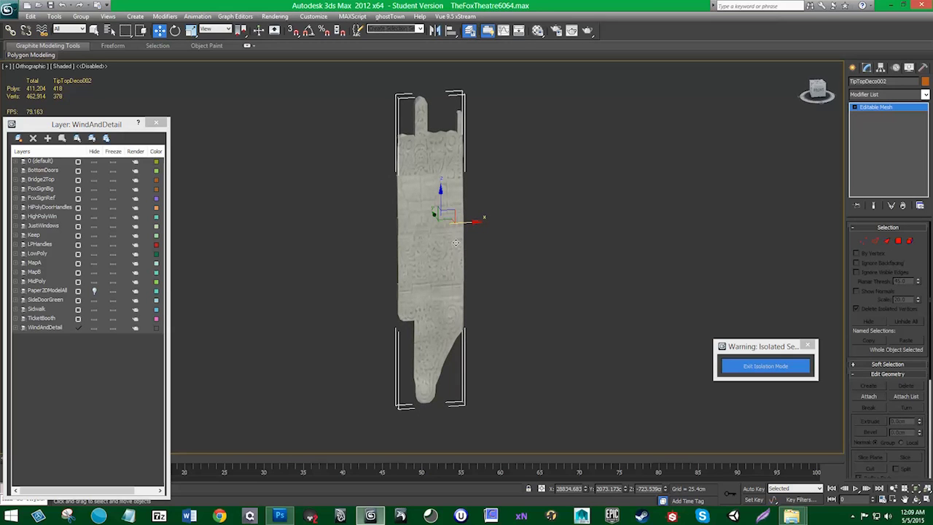
key(ctrl+z)
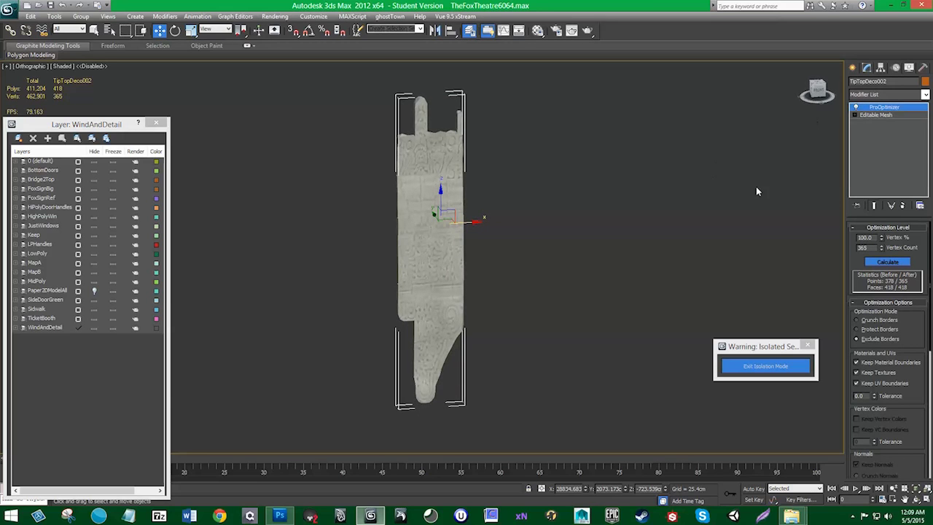
click(902, 204)
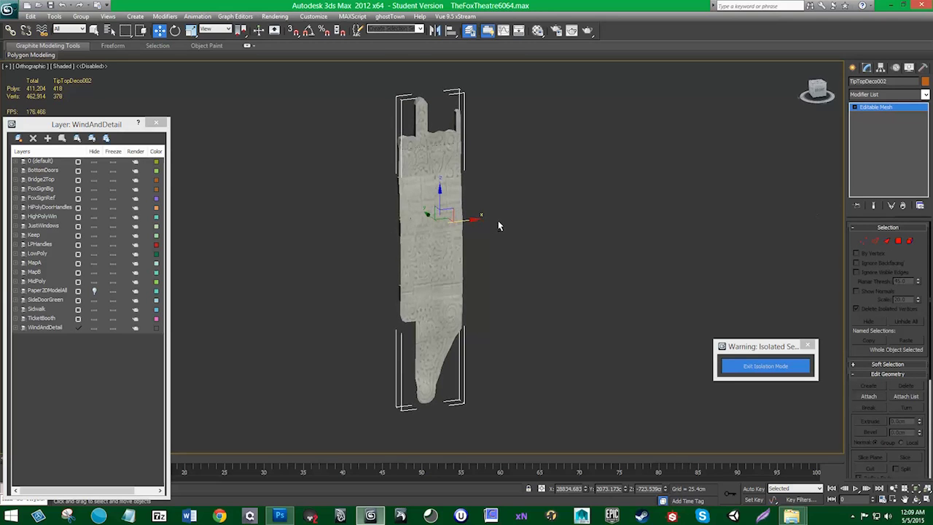
alt+middle_drag(501, 226, 510, 223)
alt+middle_drag(515, 219, 567, 223)
key(l)
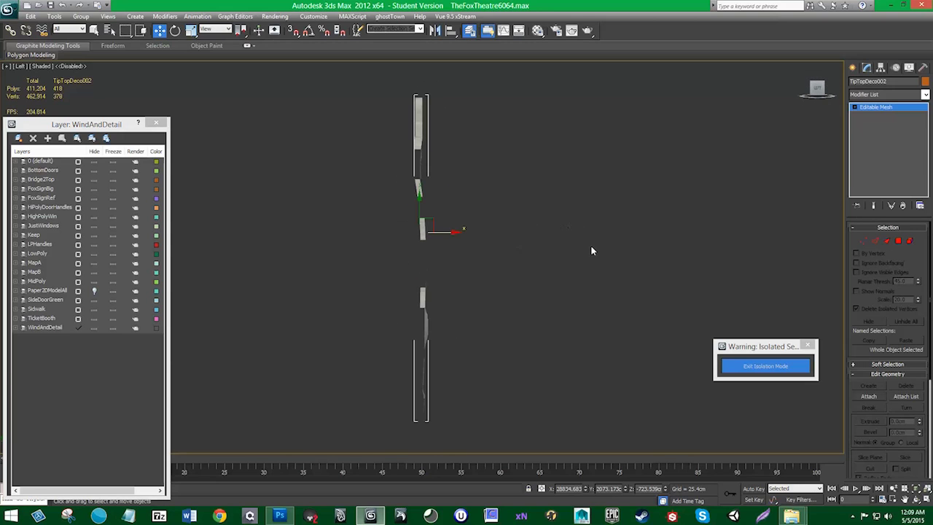
click(899, 241)
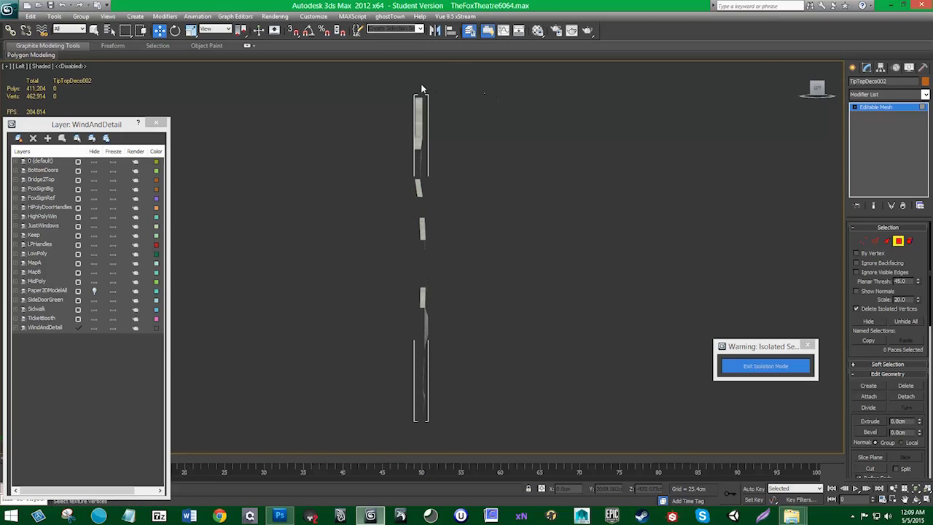
- Try to select the side faces that protrude along the panel's back edge
drag(453, 161, 453, 162)
mouse_move(462, 191)
alt+middle_down()
mouse_move(520, 190)
mouse_move(420, 186)
mouse_move(456, 186)
mouse_move(402, 113)
alt+middle_up()
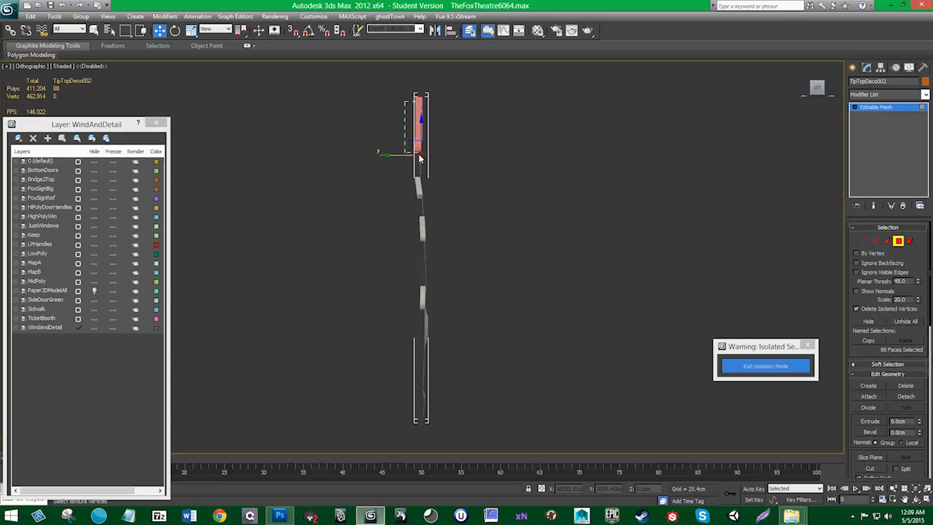
drag(418, 154, 419, 155)
drag(394, 94, 421, 424)
drag(417, 311, 423, 316)
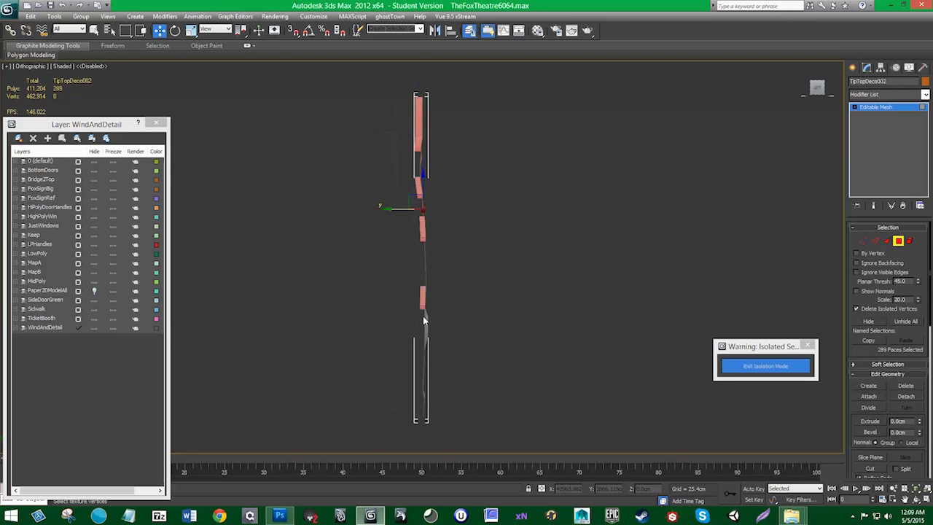
- Deselect some unwanted front faces near the panel's middle, and clear the face selection
alt+middle_drag(453, 338, 411, 334)
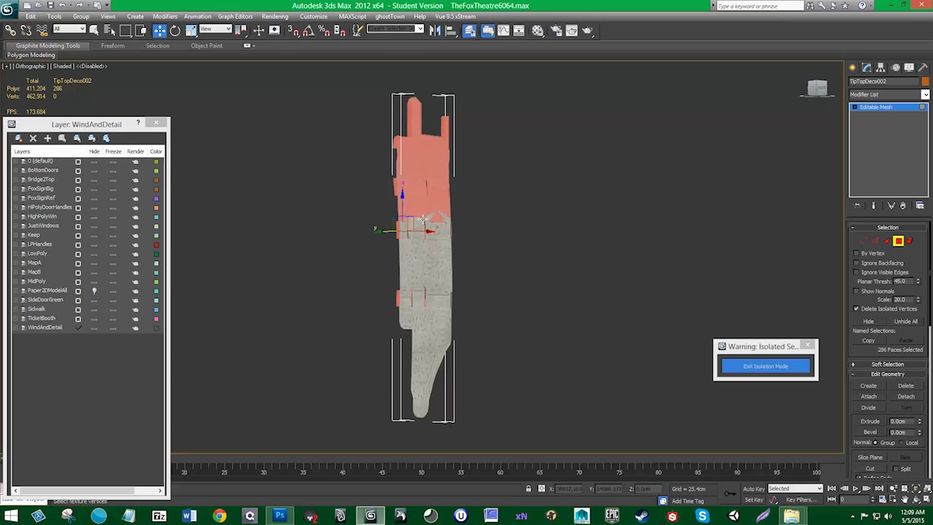
mouse_move(408, 273)
alt+middle_down()
mouse_move(458, 267)
mouse_move(410, 261)
alt+middle_up()
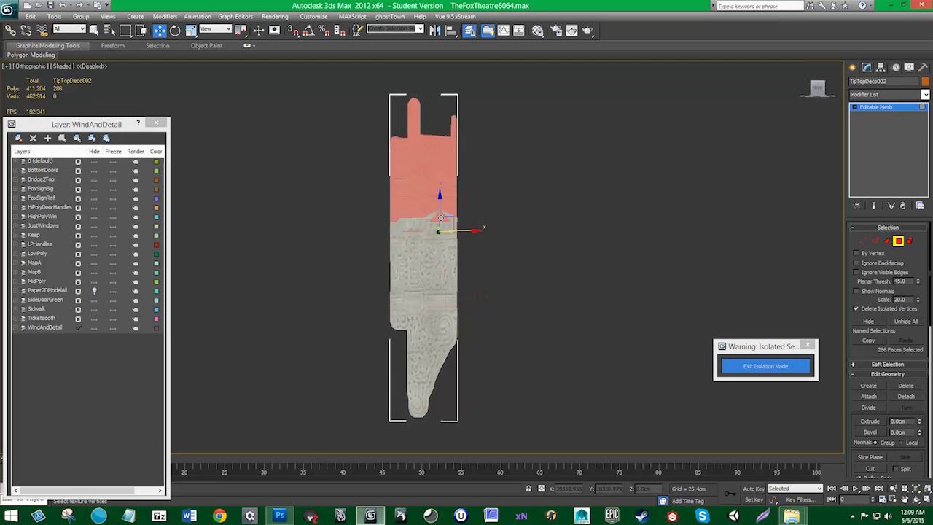
alt+click(441, 203)
alt+click(449, 206)
alt+click(452, 208)
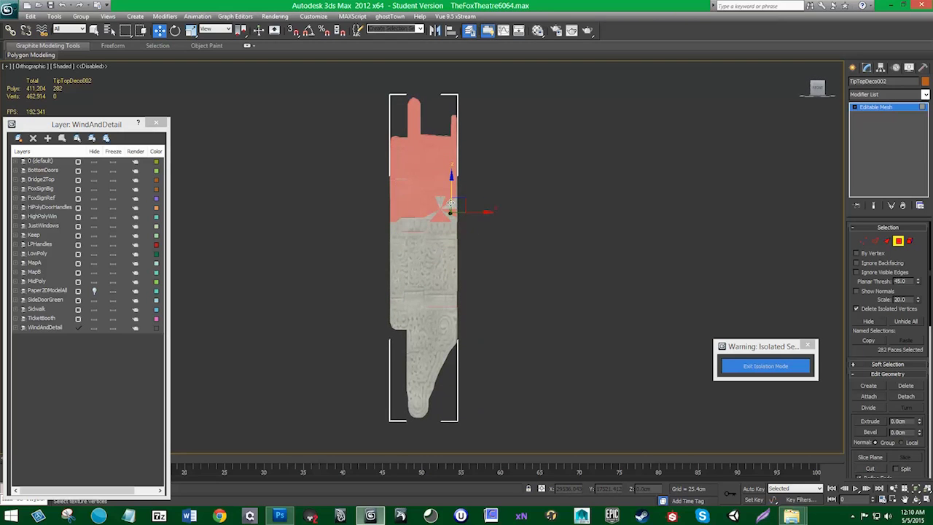
alt+click(443, 213)
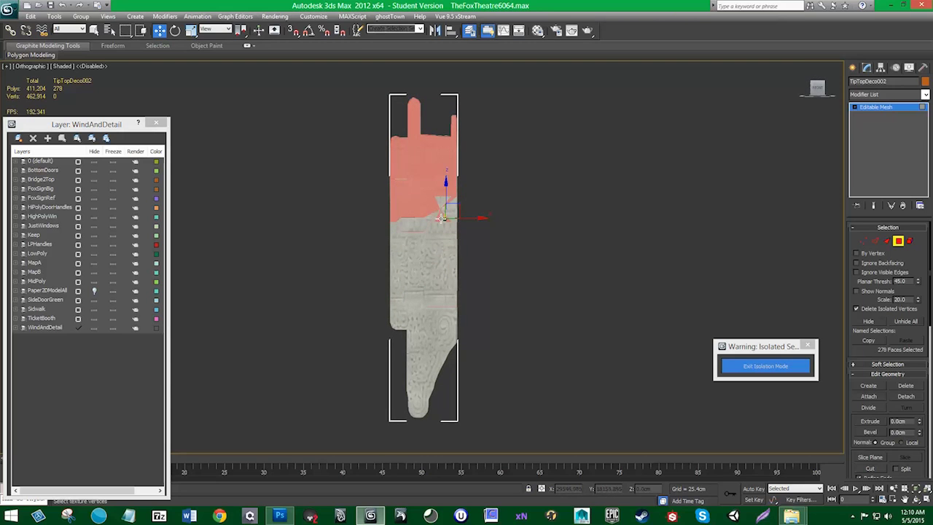
alt+click(442, 219)
alt+click(440, 218)
alt+middle_drag(413, 255, 479, 252)
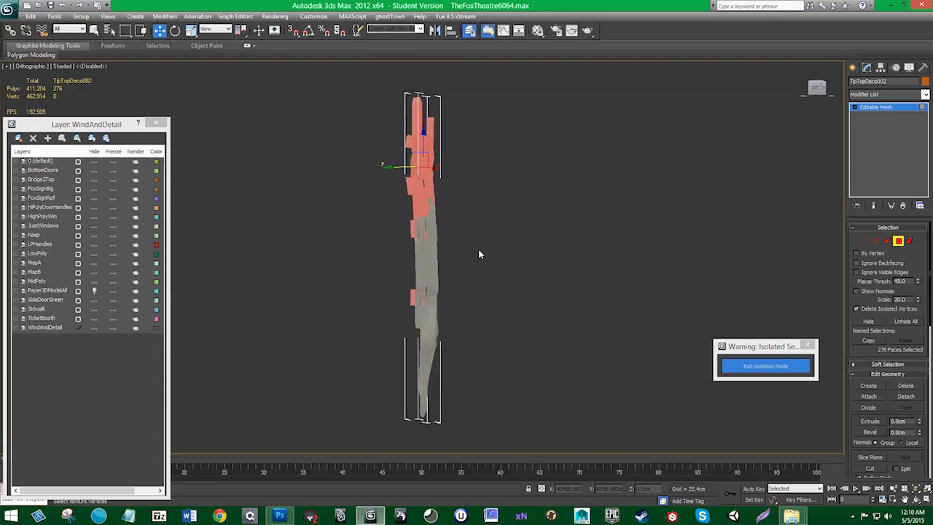
key(l)
key(z)
click(397, 202)
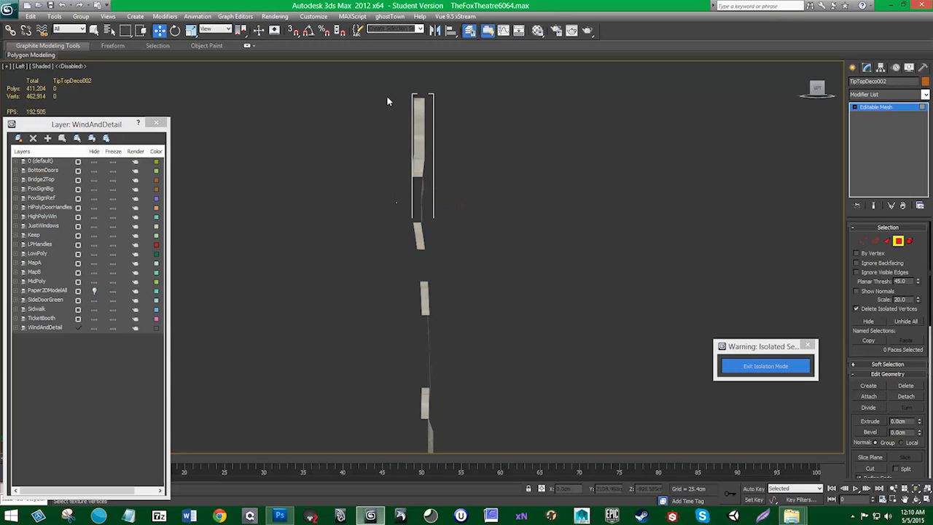
- Delete the two groups of protruding side faces just below the panel's upper section
drag(423, 197, 423, 196)
drag(415, 263, 419, 276)
mouse_move(418, 276)
alt+middle_down()
mouse_move(395, 282)
mouse_move(388, 306)
mouse_move(406, 303)
mouse_move(407, 288)
alt+middle_up()
key(Delete)
drag(420, 322, 420, 320)
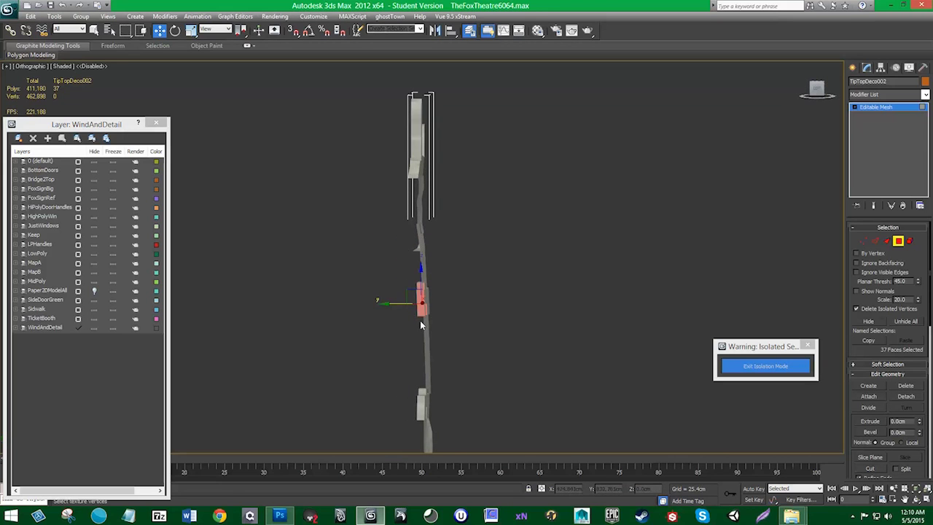
key(Delete)
- Delete the protruding side faces lower on the panel and the leftover side faces on its middle sections
alt+middle_drag(420, 320, 393, 357)
drag(427, 401, 427, 400)
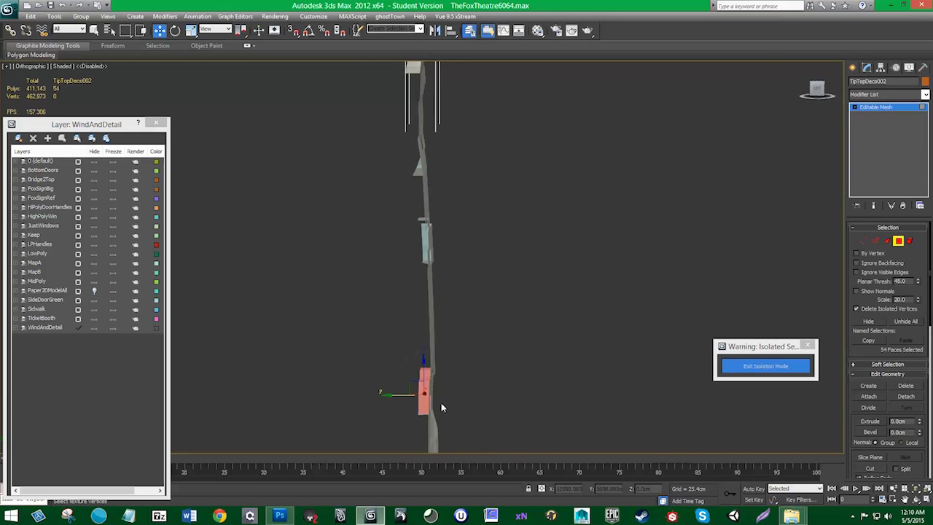
key(Delete)
alt+middle_drag(457, 385, 414, 245)
click(417, 277)
key(Delete)
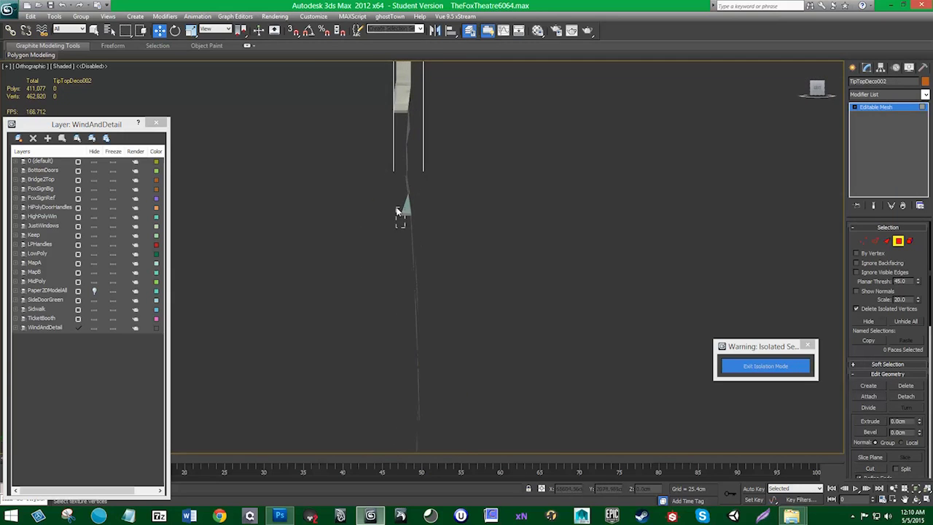
drag(398, 210, 396, 208)
key(Delete)
- Try to delete the upper section's side faces, and undo the deletion
middle_drag(406, 162, 407, 231)
drag(402, 193, 365, 94)
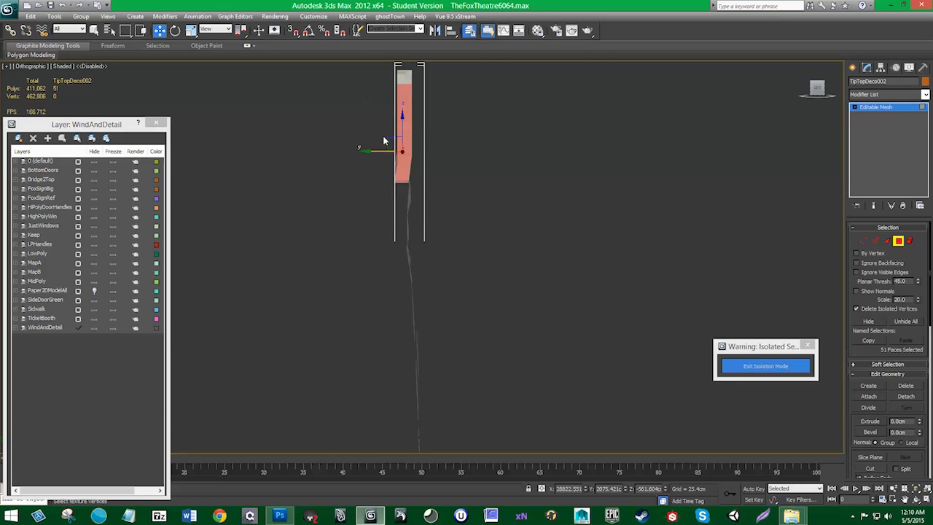
alt+middle_drag(384, 140, 344, 228)
key(Delete)
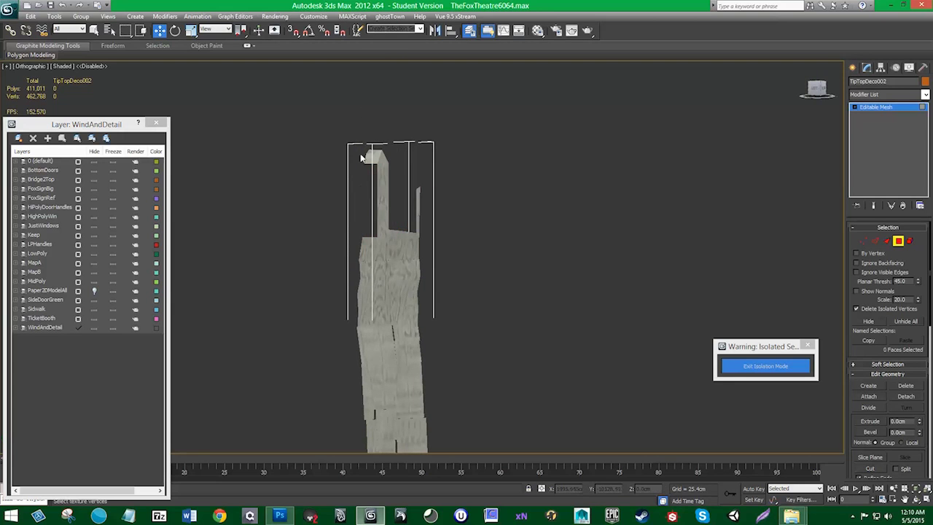
key(ctrl+z)
alt+middle_drag(360, 275, 384, 275)
- At vertex level, bring the upper section's back-edge vertices closer to the panel face to reduce its side depth
click(863, 242)
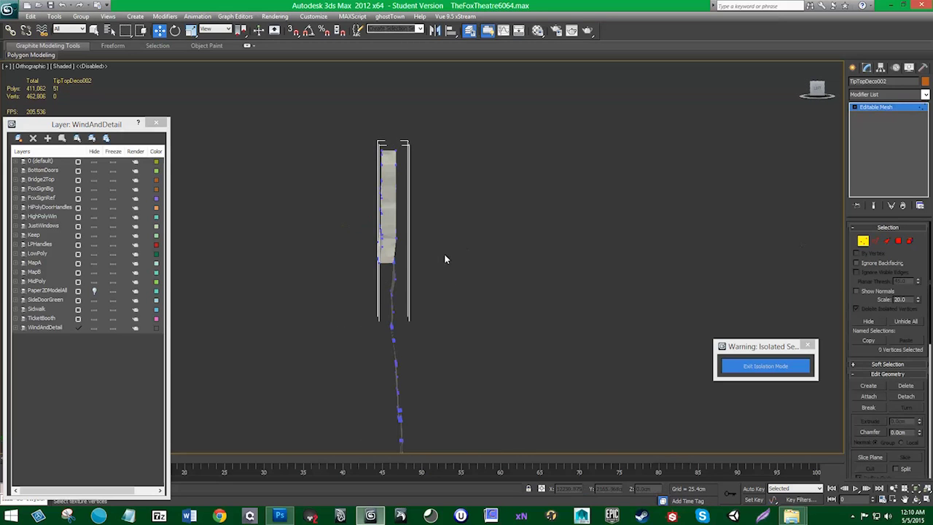
drag(332, 132, 332, 132)
alt+middle_drag(365, 260, 374, 260)
key(t)
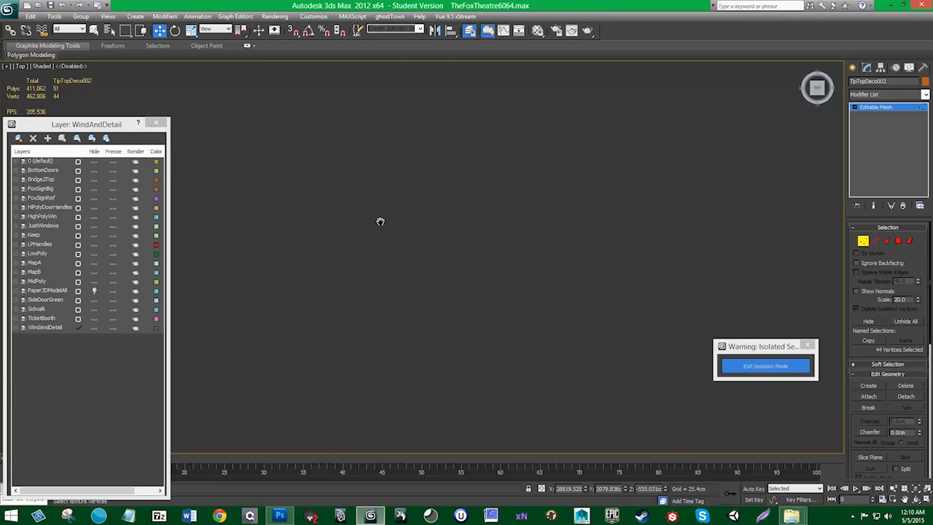
key(ctrl+d)
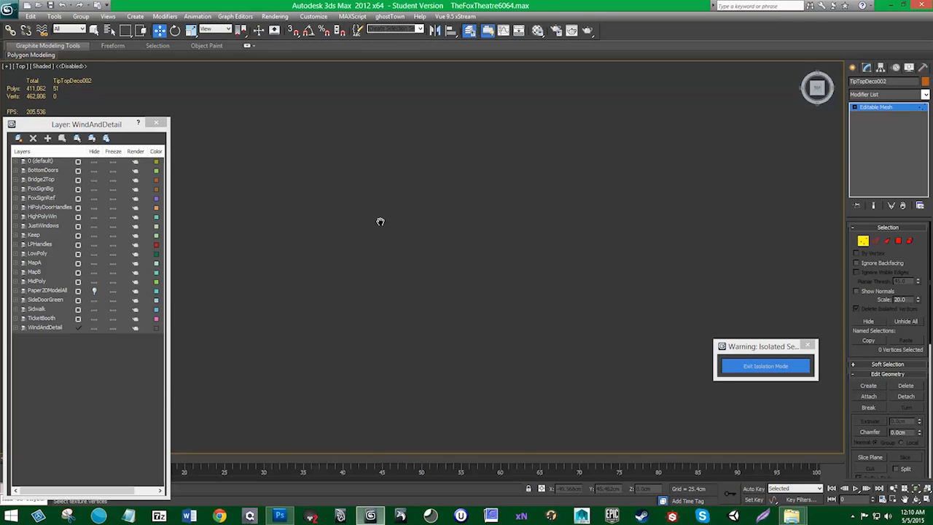
alt+middle_drag(380, 221, 409, 271)
drag(412, 256, 357, 100)
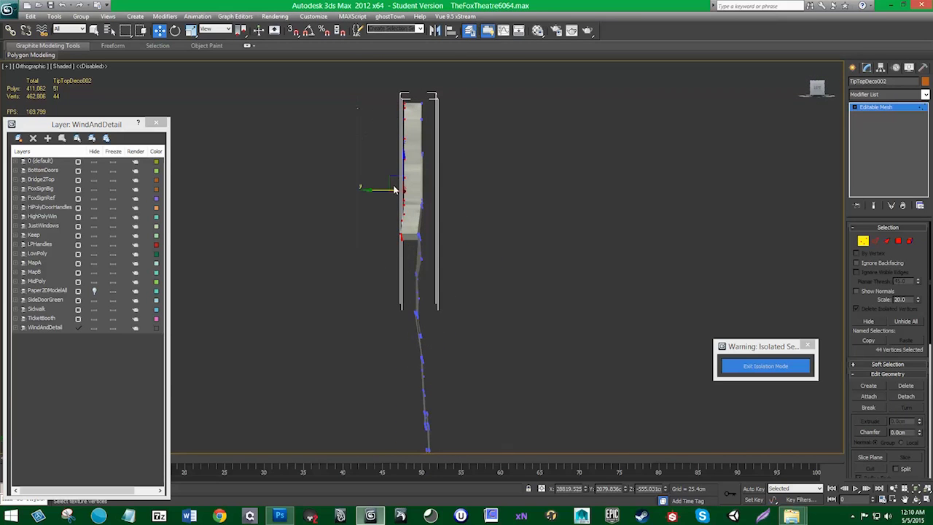
alt+middle_drag(397, 212, 387, 254)
key(r)
drag(401, 186, 398, 195)
key(w)
alt+middle_drag(380, 217, 372, 256)
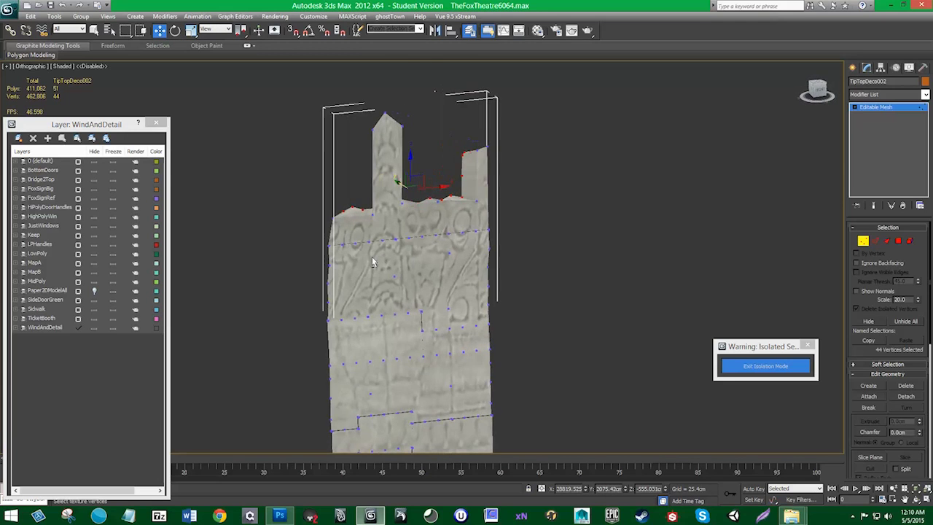
- Leave vertex editing of the panel and exit isolation mode to show the other panels
click(388, 321)
alt+middle_drag(388, 321, 431, 318)
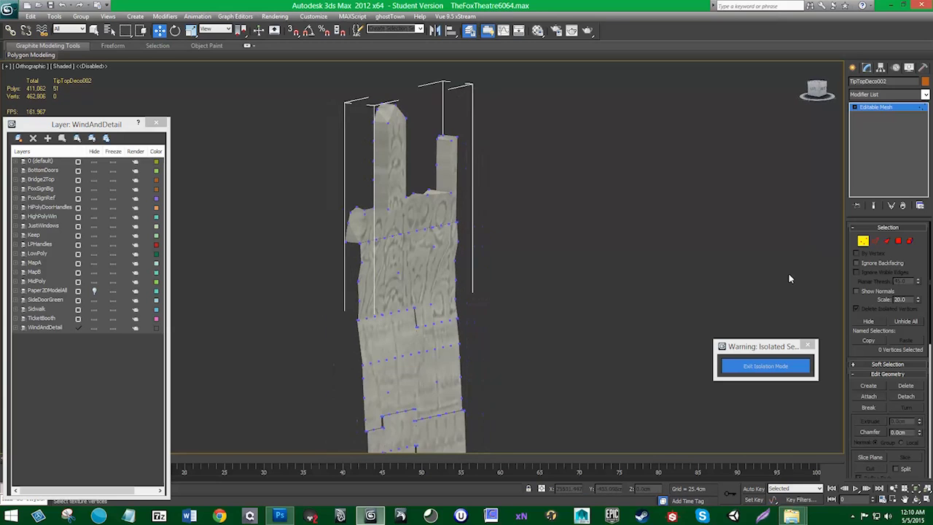
click(864, 242)
alt+middle_drag(436, 281, 426, 307)
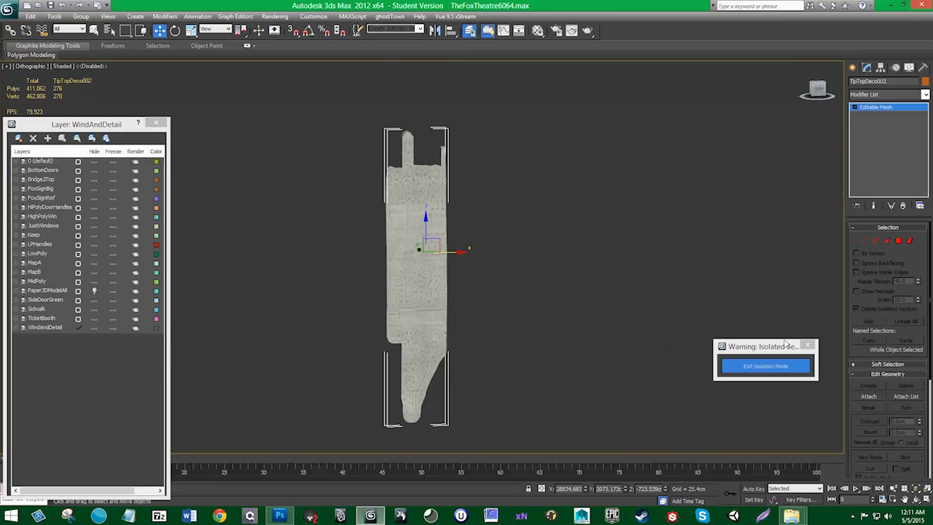
click(753, 367)
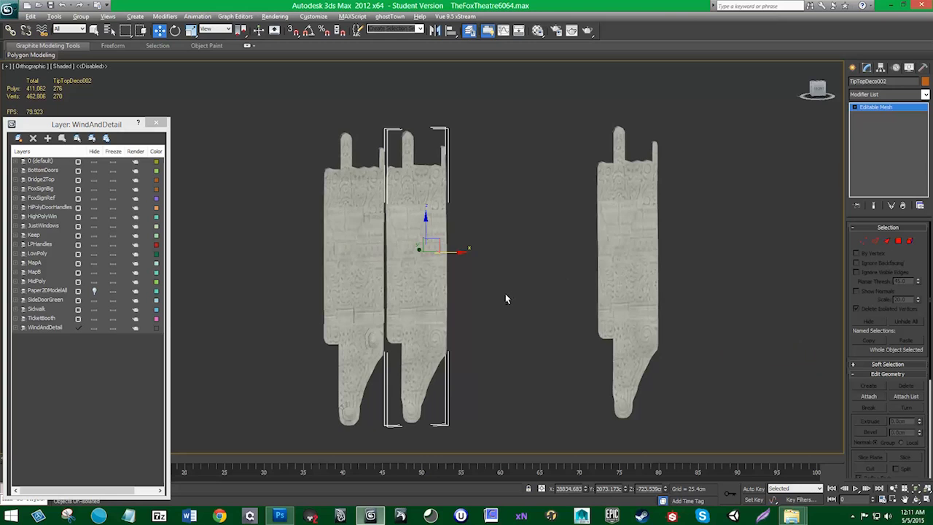
- Move the optimized panel along X past the neighbouring detailed panel, to the outer end of the row
alt+middle_drag(506, 299, 588, 249)
click(609, 243)
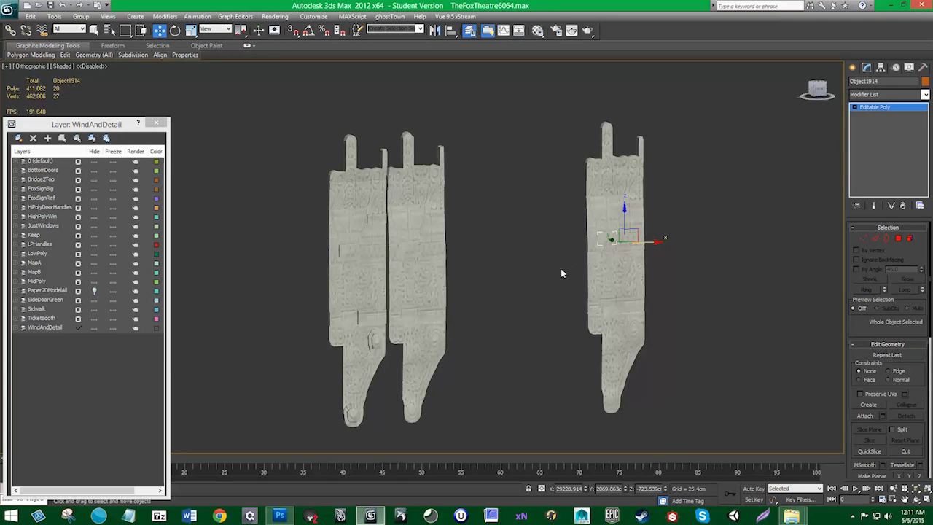
drag(433, 265, 260, 266)
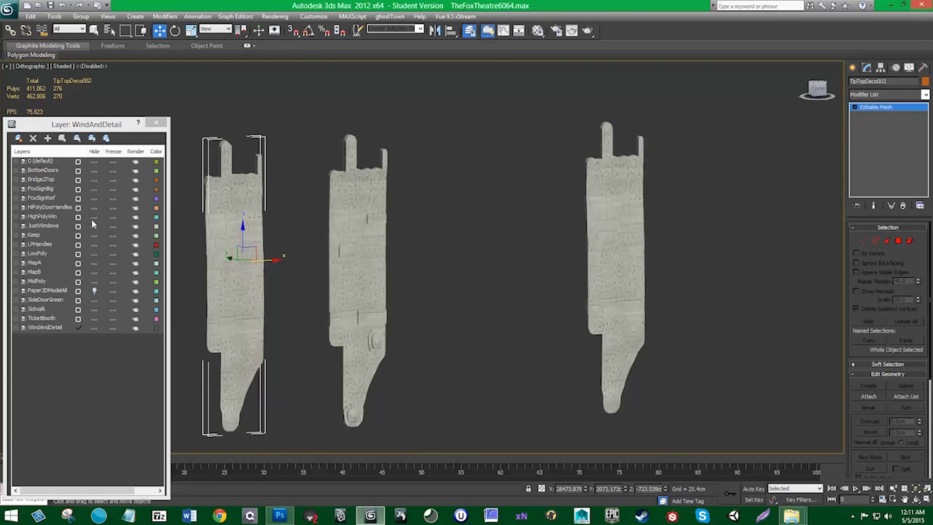
- Create a new layer from the selected optimized panel and name it TopDetailBigPart
click(19, 137)
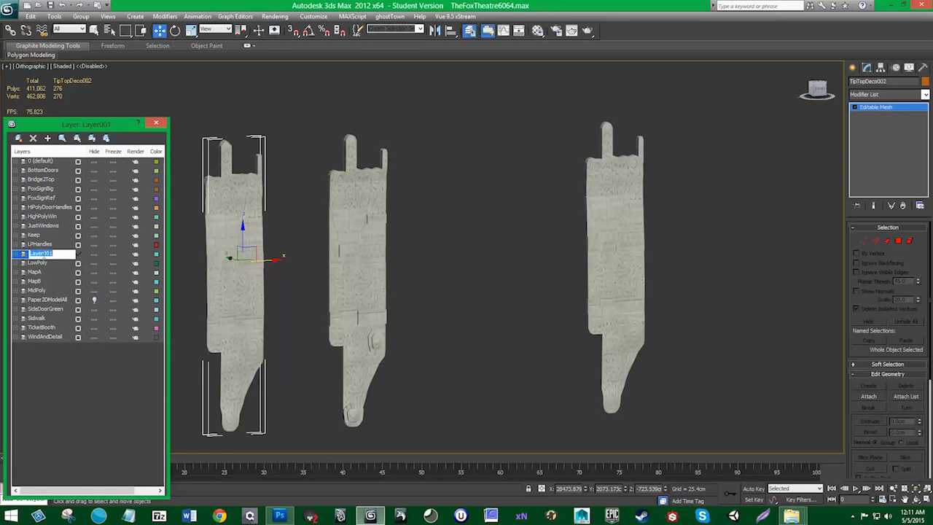
text(TopDetailBigPart)
key(Return)
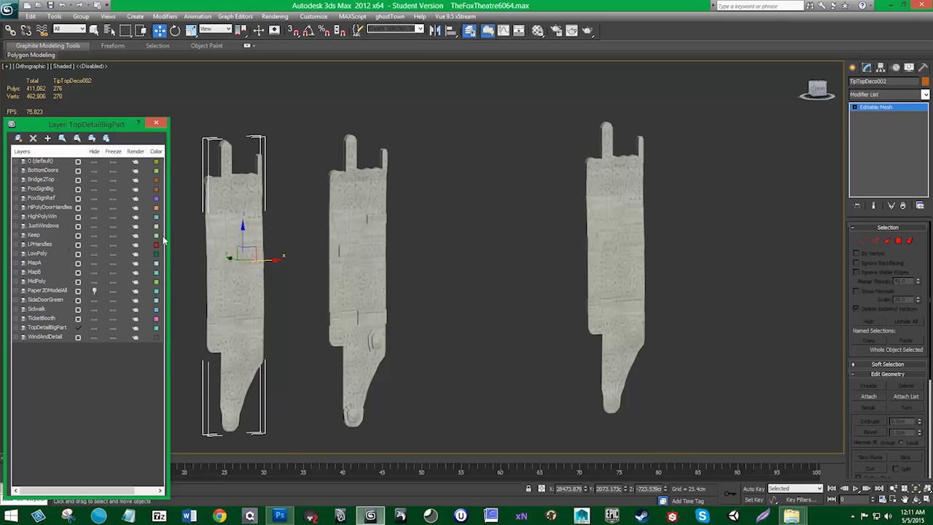
- Clear the panel selection and save the scene as the next incremental file, TheFoxTheatre6065.max
alt+middle_drag(328, 317, 374, 298)
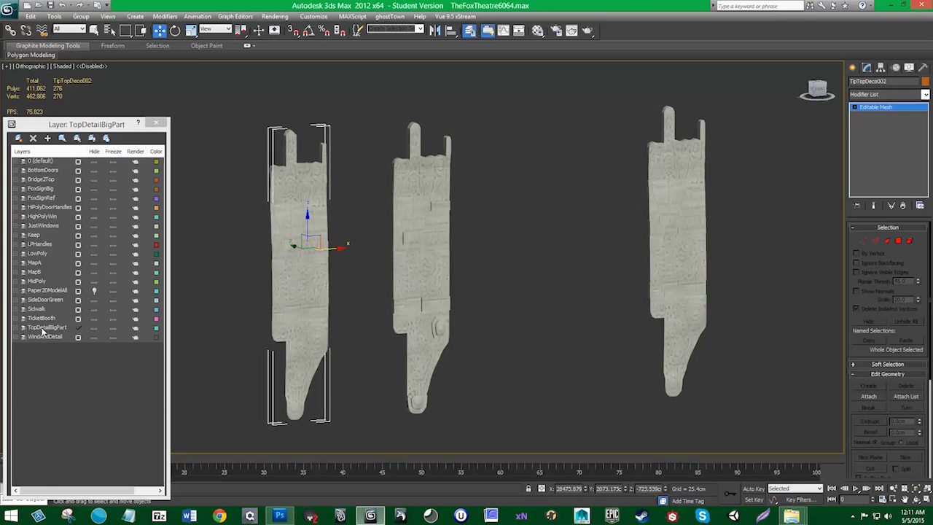
click(435, 254)
ctrl+click(691, 231)
drag(730, 406, 388, 92)
click(256, 96)
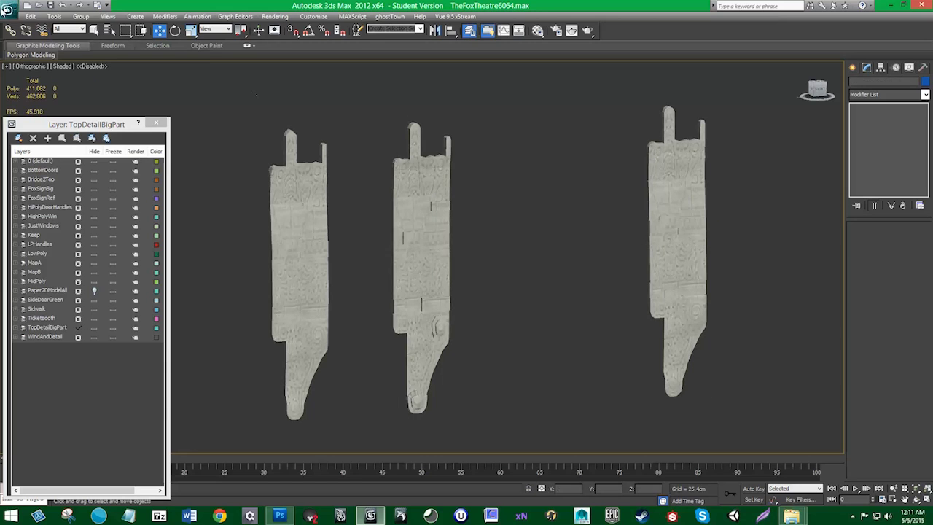
click(7, 10)
click(32, 119)
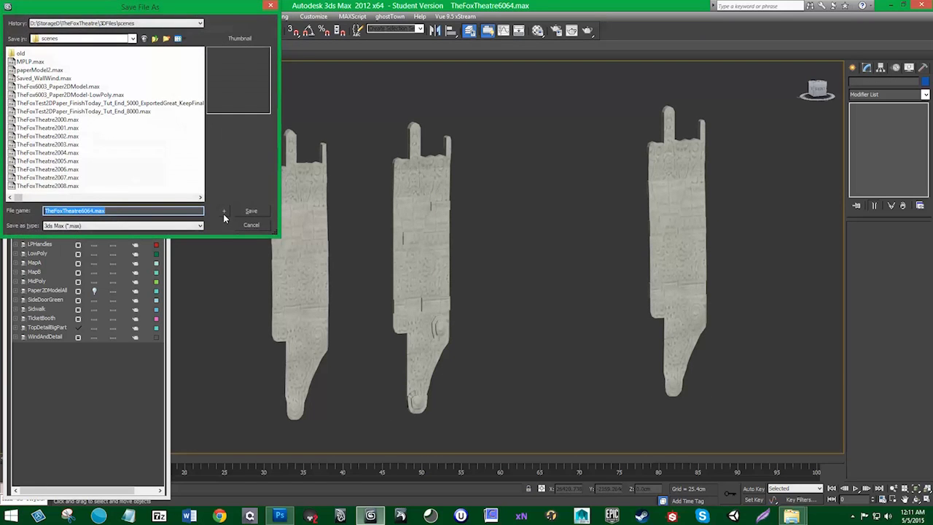
click(225, 211)
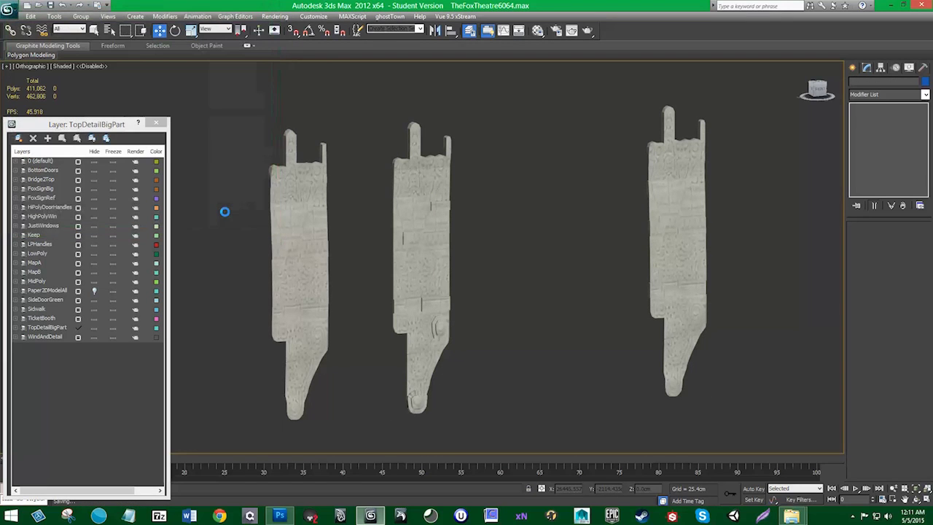
- Save the scene again under the new file name TheFoxTheatre6066.max
click(7, 10)
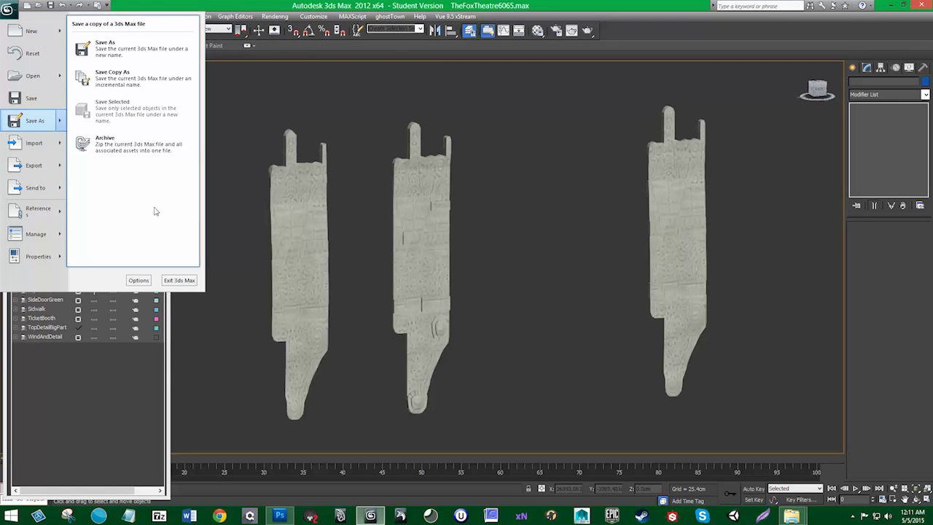
click(33, 120)
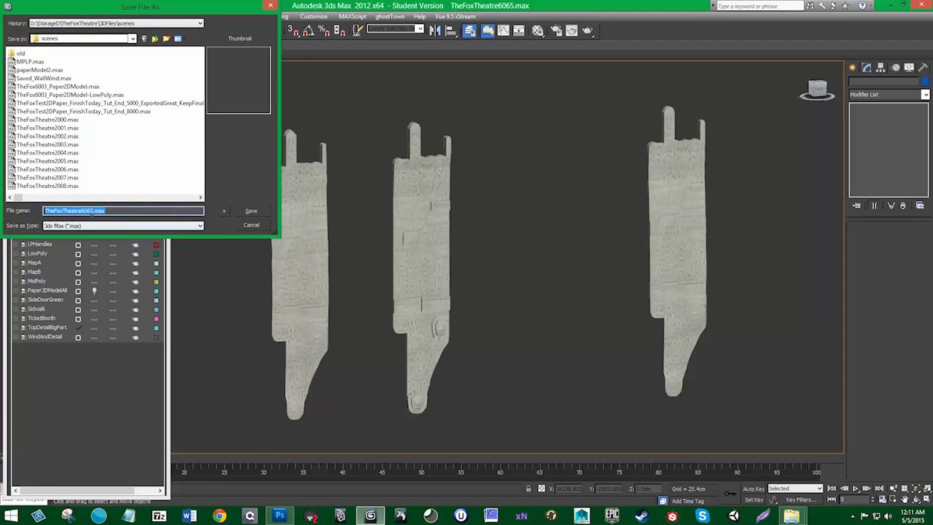
click(90, 210)
click(247, 213)
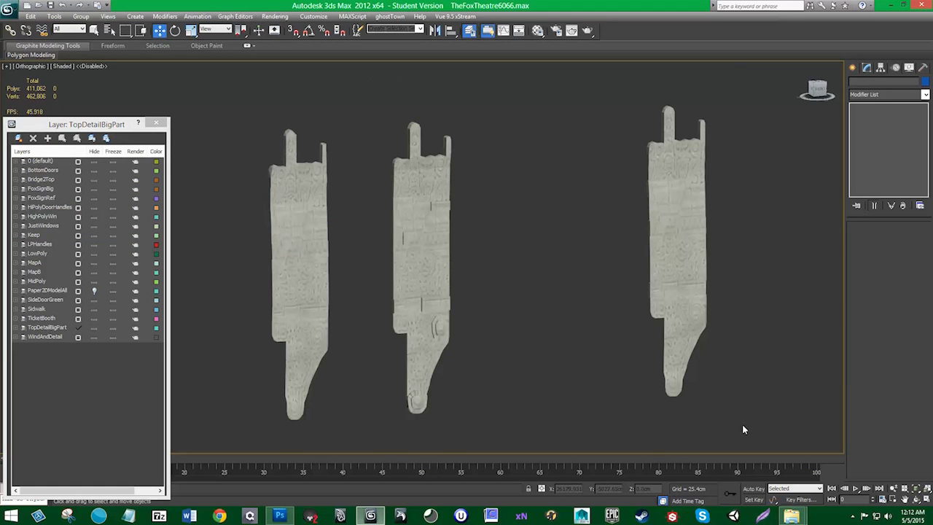
- Delete the two detailed panel copies, keeping only the optimized panel, and save the scene
key(Delete)
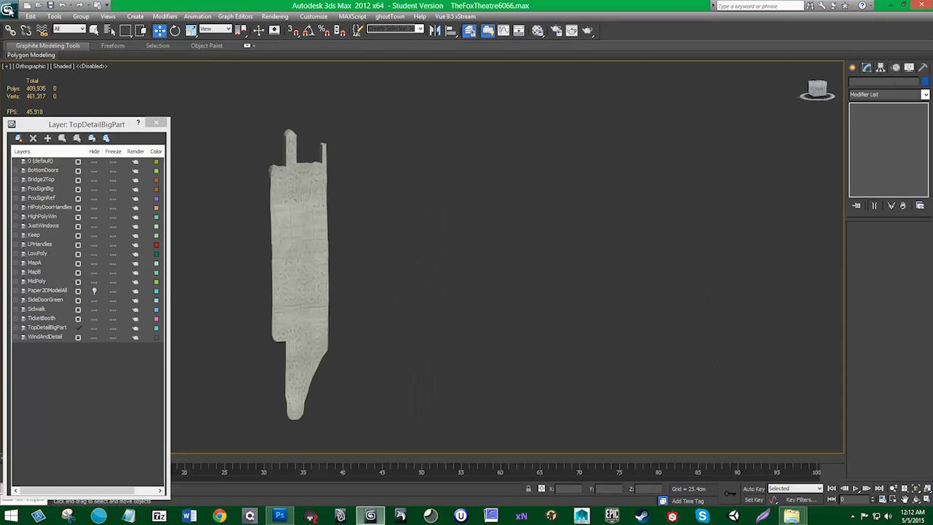
click(8, 10)
click(32, 100)
- In the front view, move the optimized panel straight up until its lower tip reaches the building's roofline
alt+middle_drag(349, 220, 351, 191)
scroll(358, 205, down, 3)
click(623, 299)
key(z)
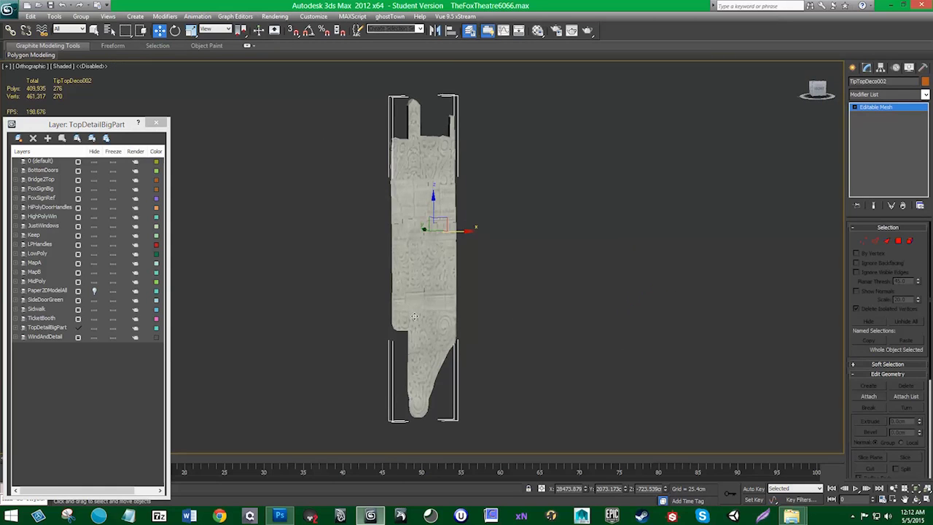
scroll(466, 260, down, 7)
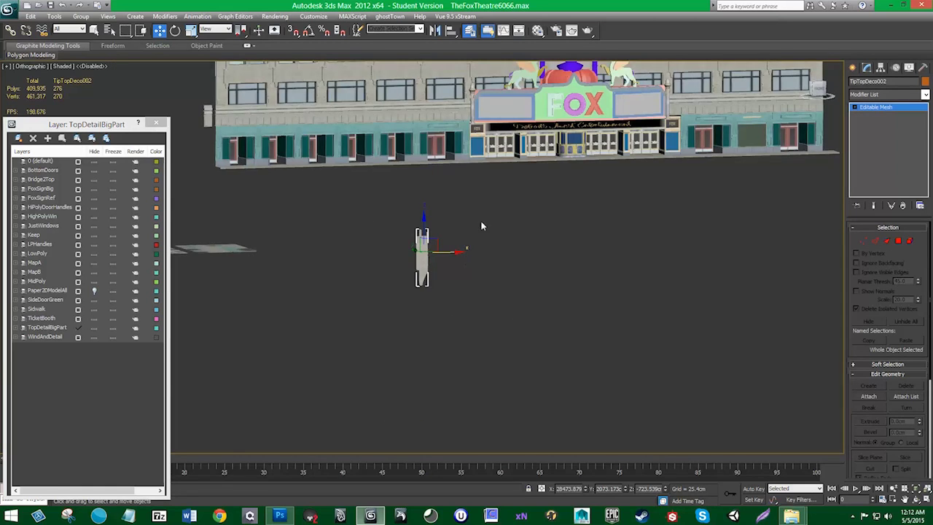
middle_drag(481, 224, 478, 439)
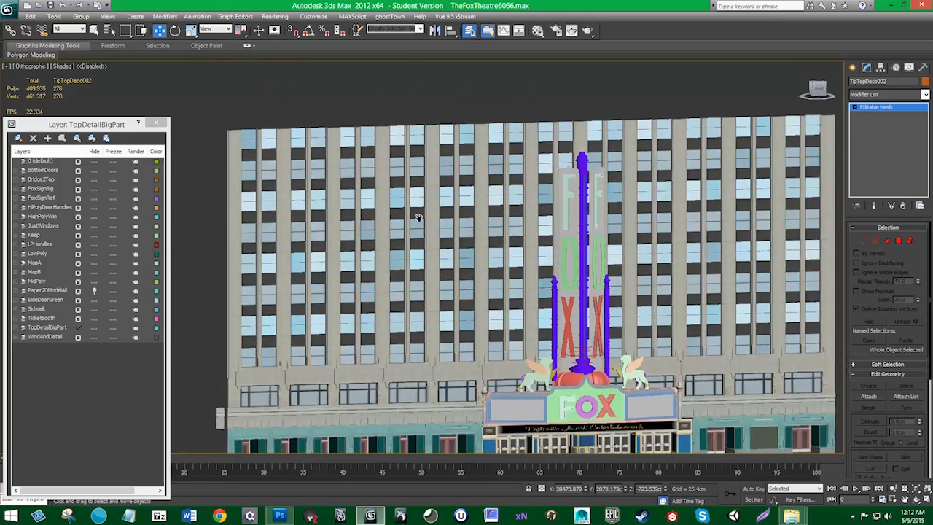
middle_drag(417, 216, 399, 90)
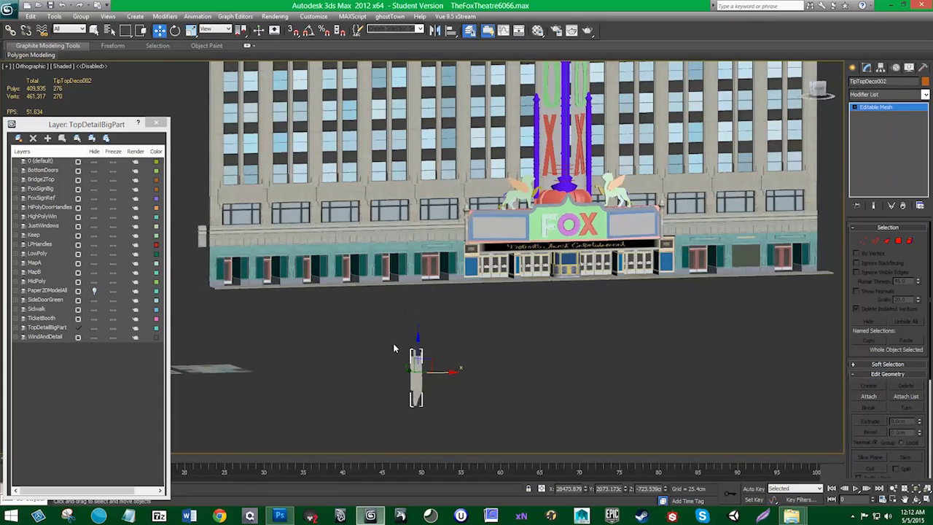
key(f)
key(z)
scroll(417, 264, down, 9)
middle_drag(427, 265, 420, 342)
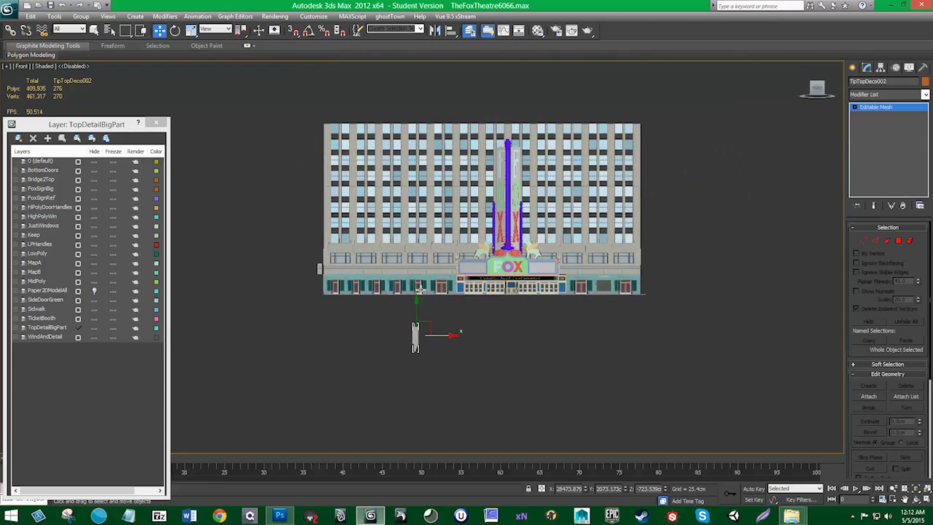
drag(417, 300, 418, 74)
- Compare the panel's position at the roofline with the facade photo DSC00510.JPG in Photoshop, and return to 3ds Max
middle_drag(421, 176, 424, 255)
scroll(424, 256, up, 4)
scroll(427, 177, up, 2)
middle_drag(423, 204, 587, 301)
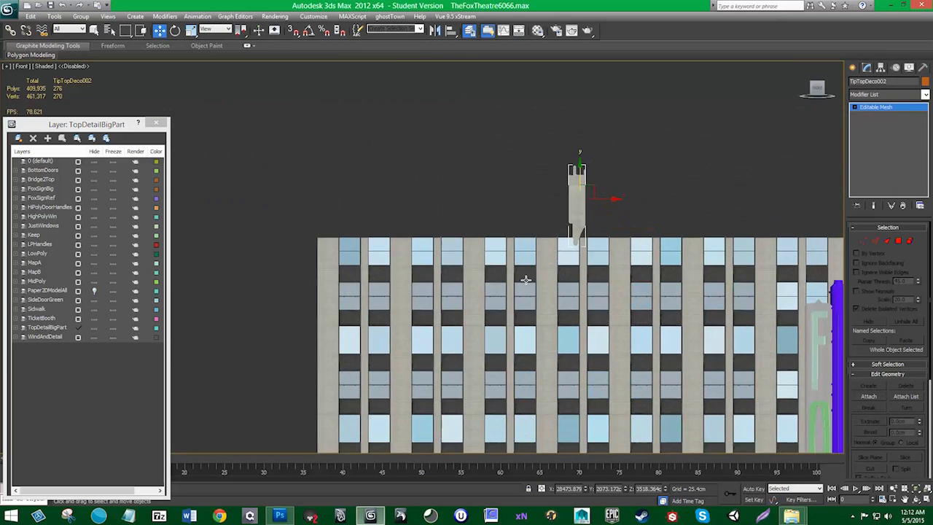
scroll(533, 280, up, 2)
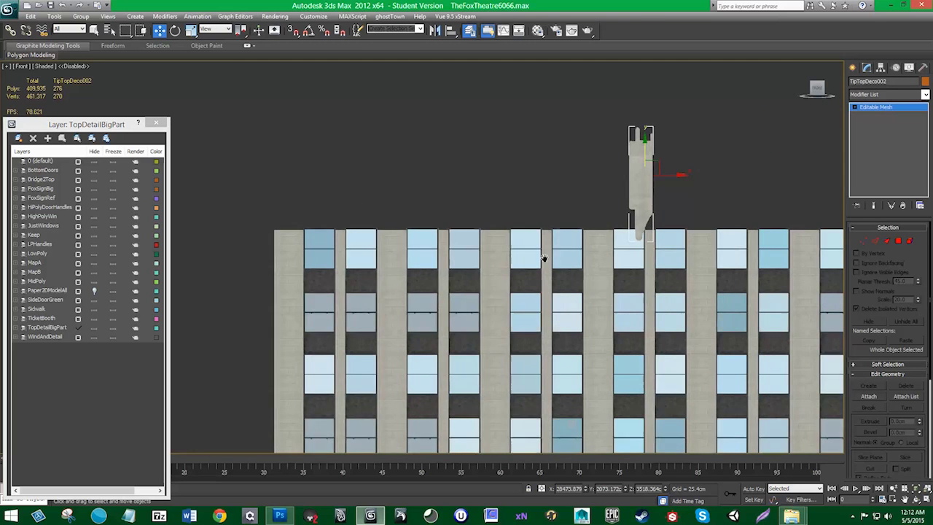
middle_drag(546, 261, 507, 262)
click(284, 515)
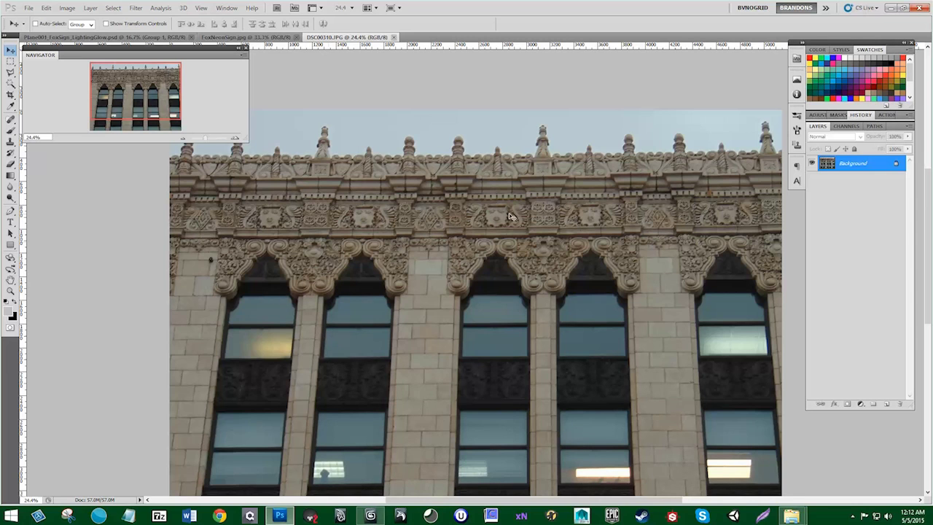
key(alt+Tab)
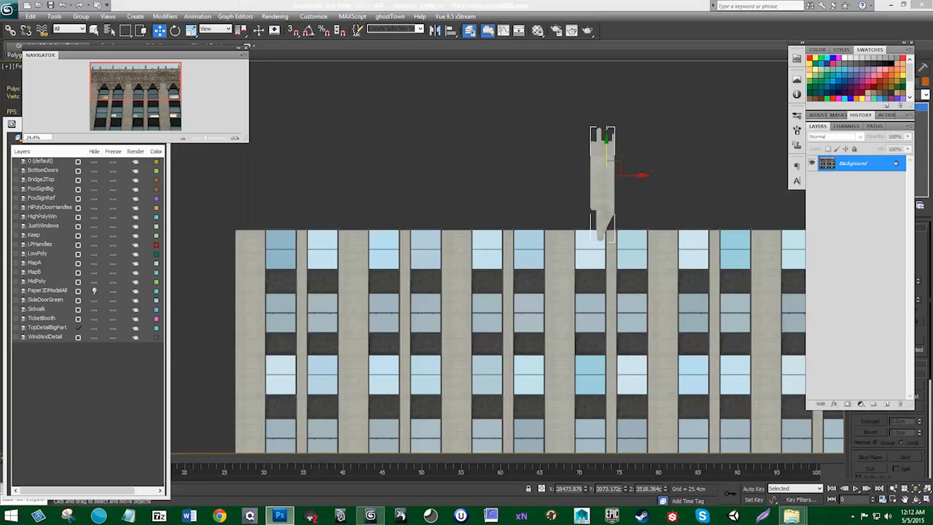
- Move the panel about 227 cm in the negative X direction so it stands above the neighbouring wide wall pier
middle_drag(540, 207, 508, 220)
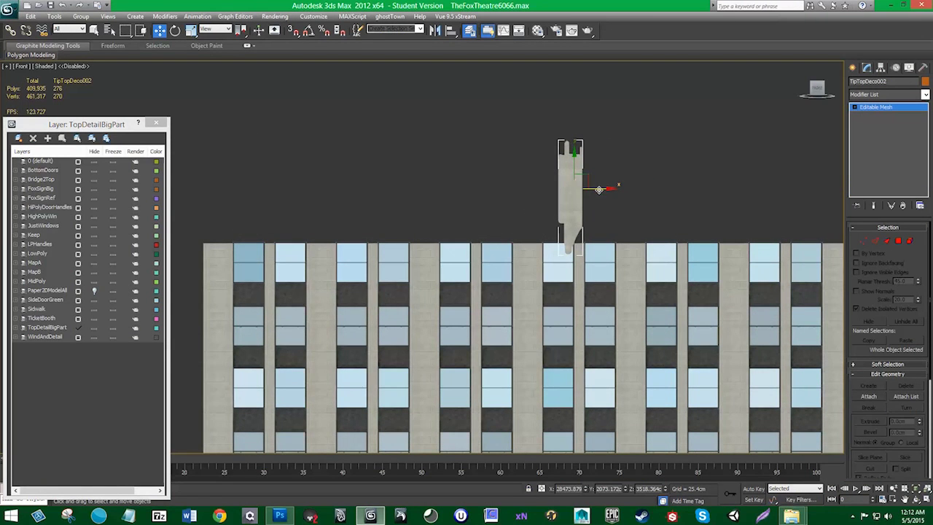
drag(599, 190, 551, 191)
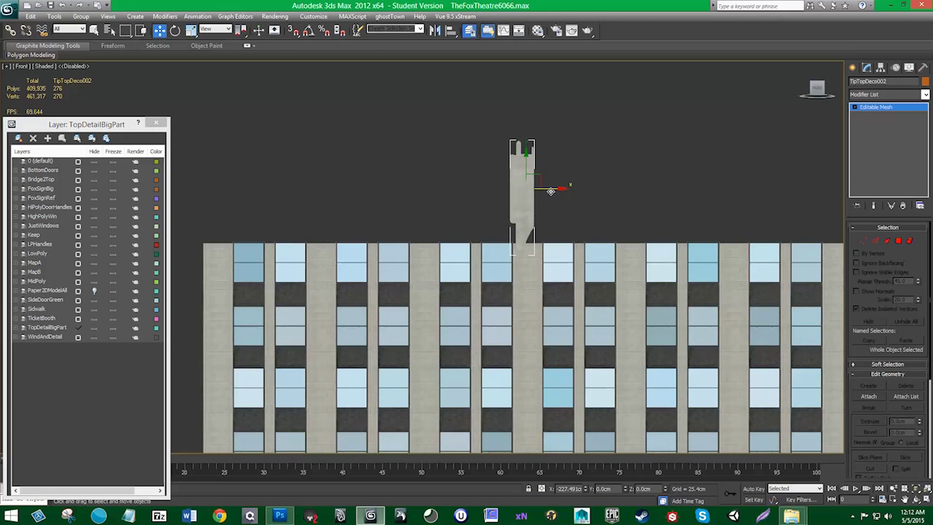
drag(550, 191, 551, 191)
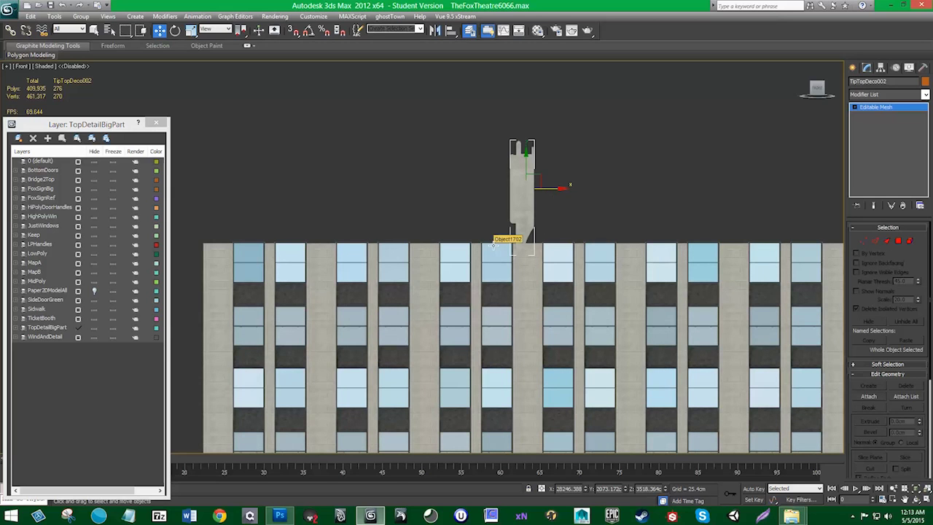
- Recheck the arched window tops in the reference photo, and copy the dark spandrel grid upward past the roofline as one copy
key(alt+Tab)
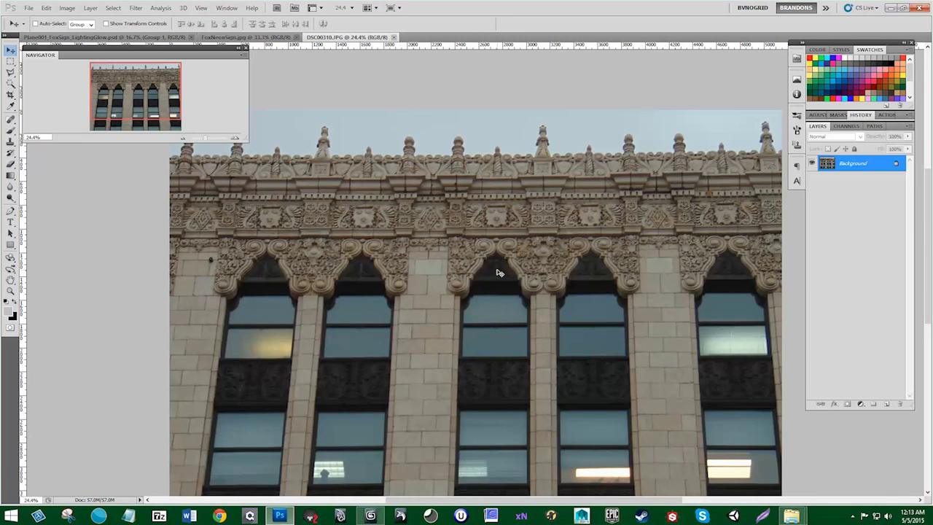
drag(661, 5, 932, 175)
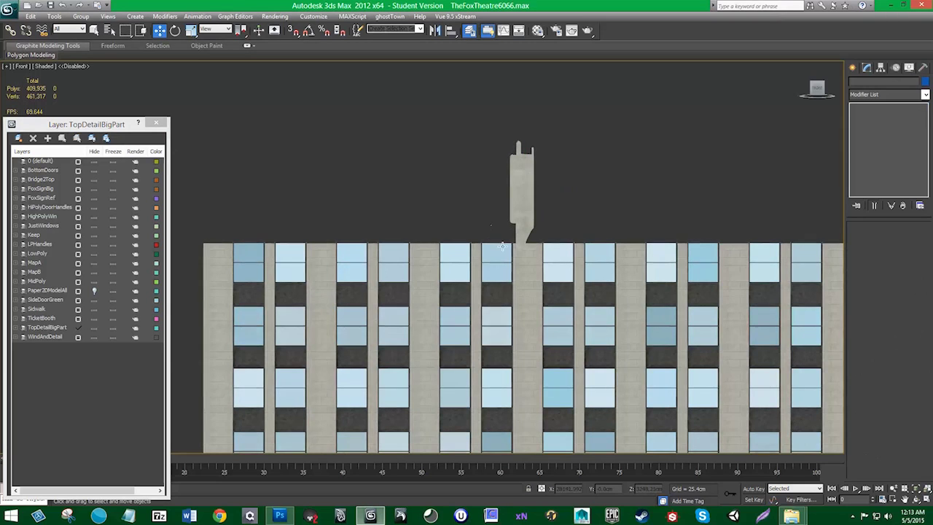
click(504, 294)
scroll(523, 295, down, 5)
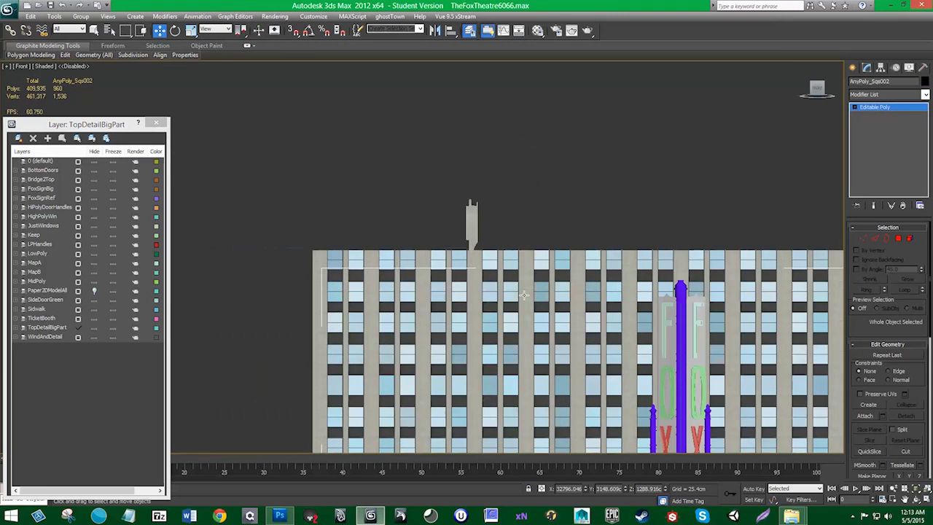
shift+drag(800, 372, 805, 350)
click(468, 298)
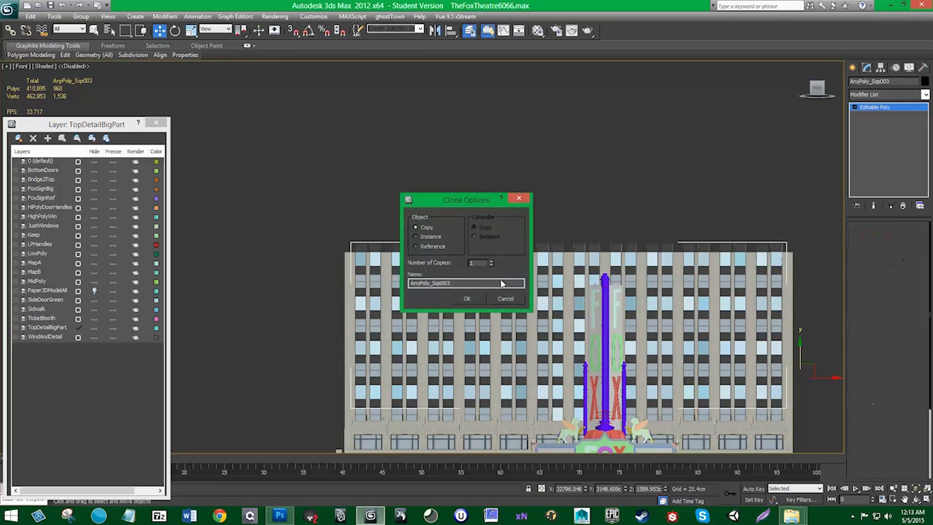
- Isolate the copied spandrel grid, delete all polygons except its top row, and exit isolation mode
right_click(578, 241)
click(620, 170)
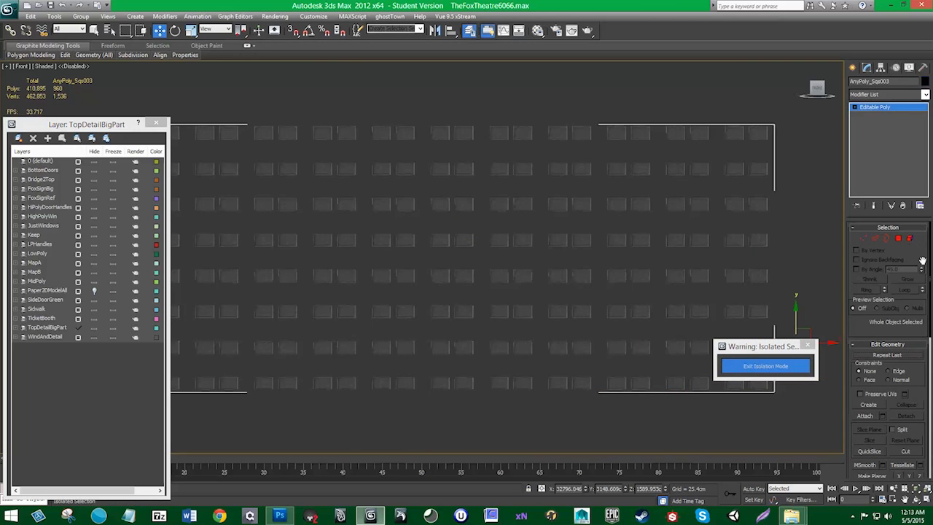
click(898, 239)
scroll(529, 239, down, 5)
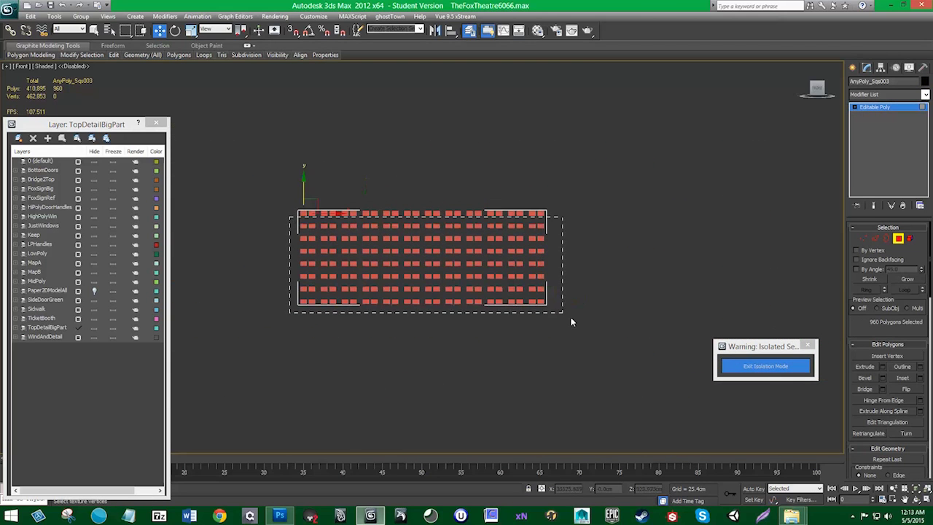
key(Delete)
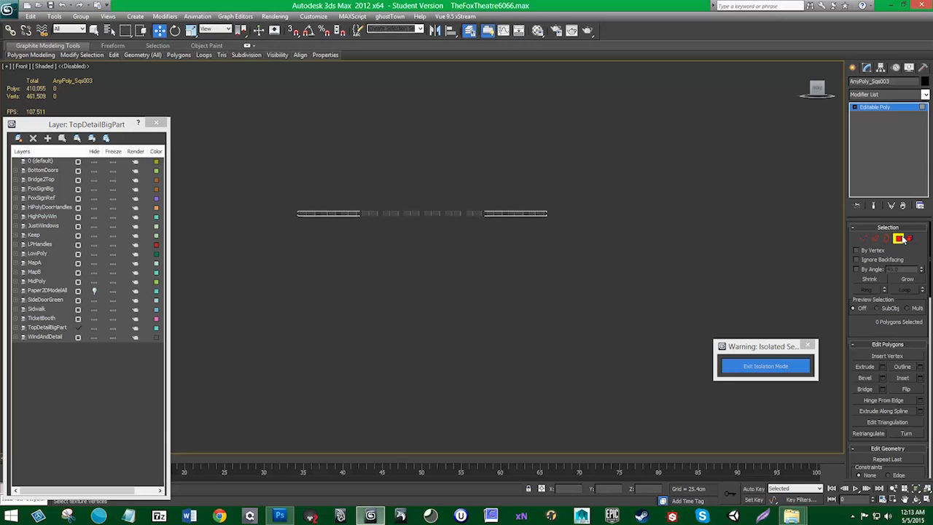
click(901, 239)
click(751, 364)
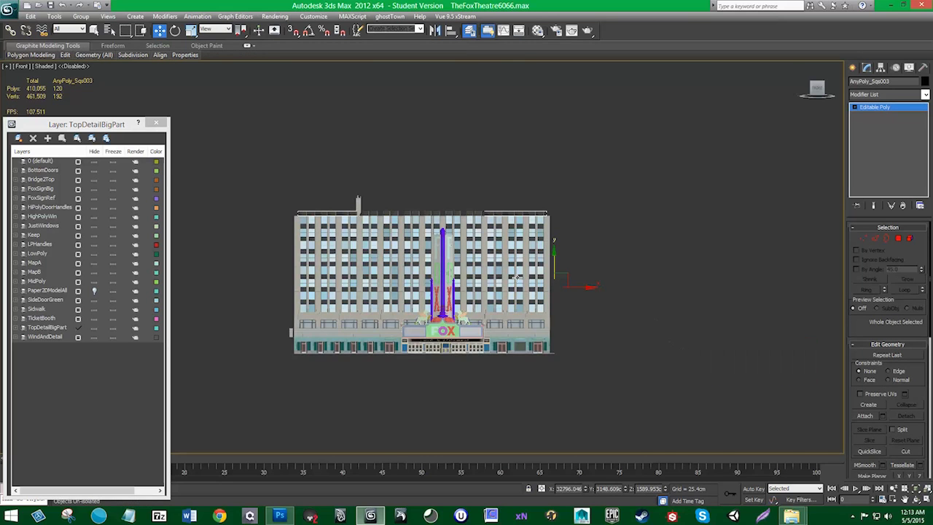
- Lower the remaining spandrel row by about 2.8 cm to seat it on the uppermost windows
scroll(419, 243, up, 6)
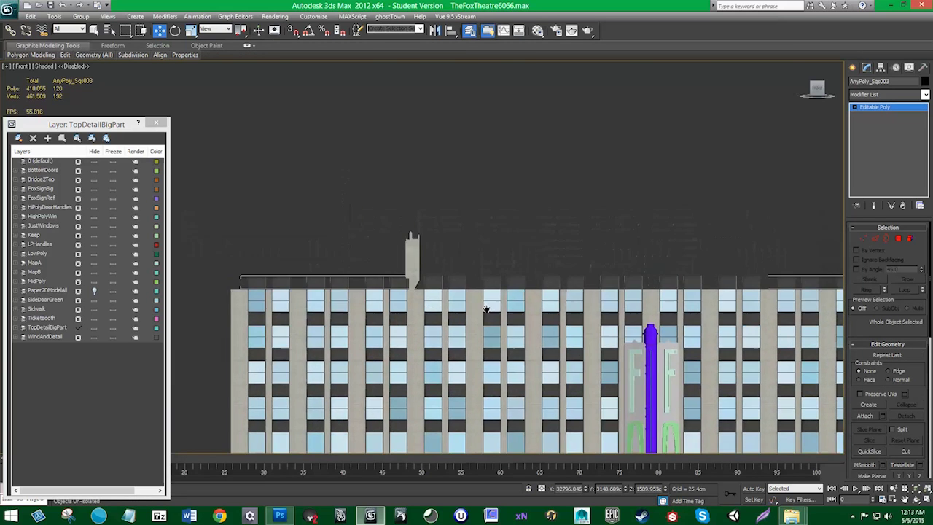
scroll(549, 318, up, 4)
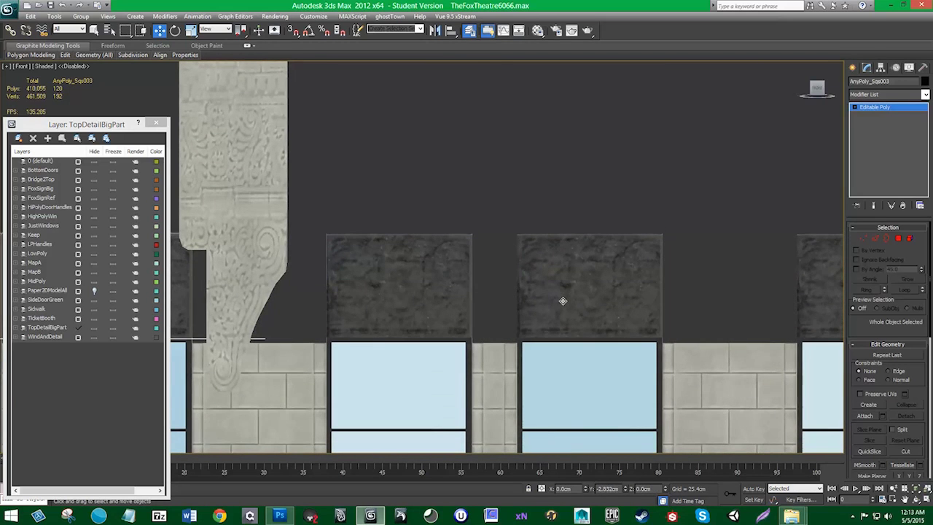
scroll(526, 293, down, 3)
scroll(428, 248, down, 4)
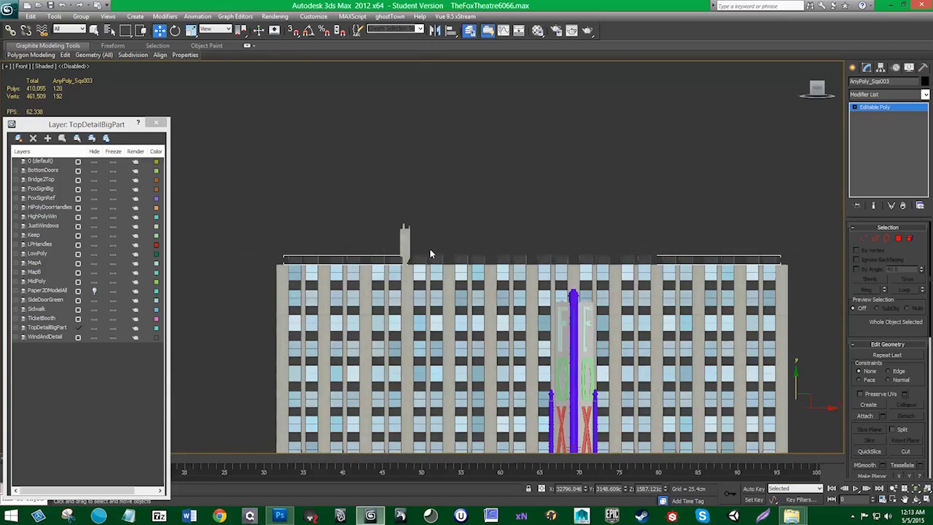
- Select the uppermost wide wall pier sections along the roofline, from the facade's outer edge to the seventh pier
scroll(428, 249, up, 5)
middle_drag(428, 249, 533, 235)
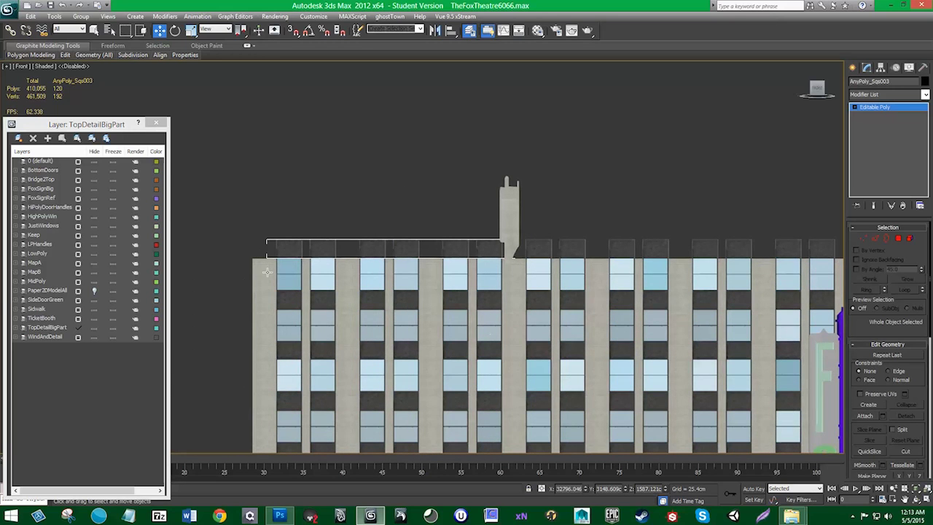
click(267, 272)
ctrl+click(352, 265)
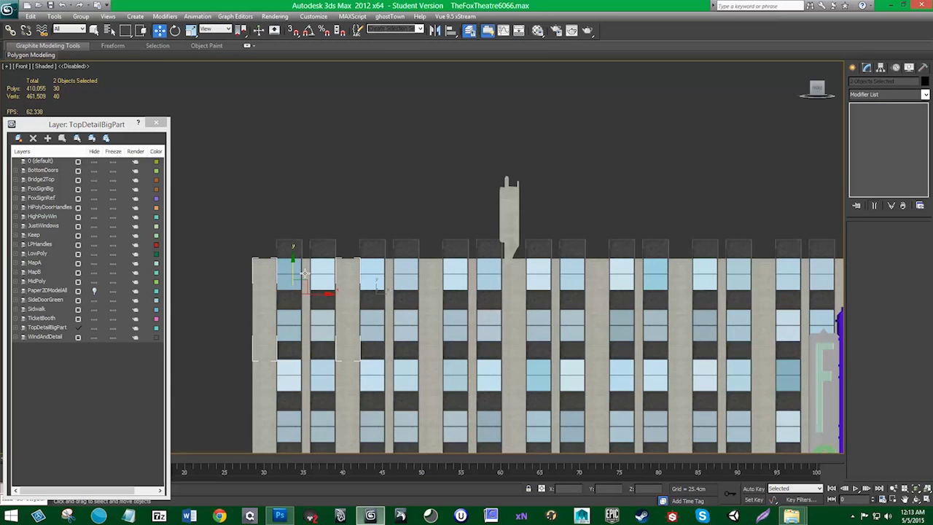
ctrl+click(305, 273)
click(347, 284)
ctrl+click(266, 278)
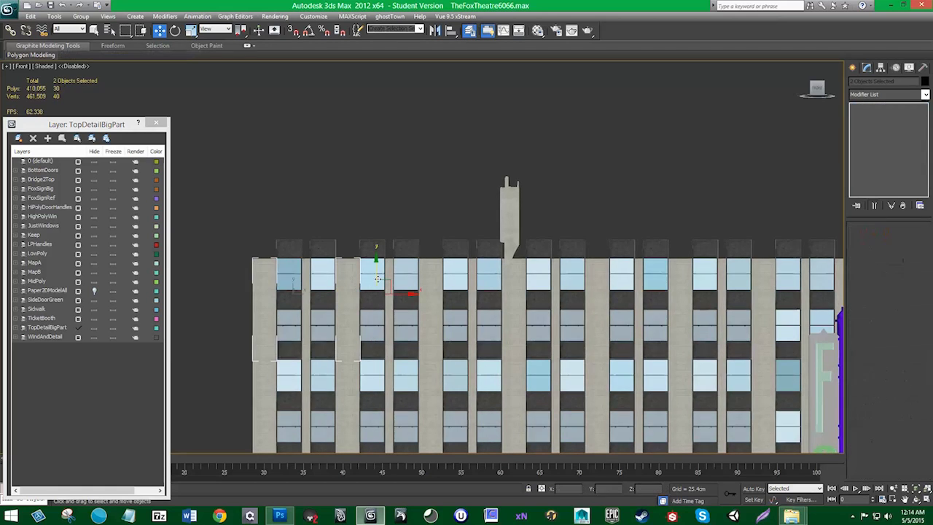
ctrl+click(429, 274)
ctrl+click(512, 273)
ctrl+click(597, 273)
ctrl+click(679, 273)
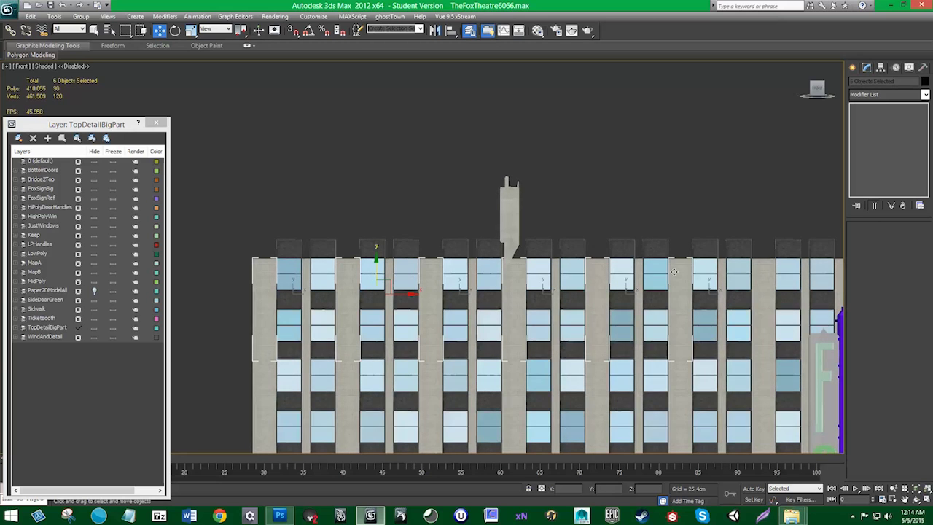
ctrl+click(762, 273)
- Add the remaining uppermost wide pier sections, through the facade's opposite edge, to the selection
middle_drag(740, 299, 505, 294)
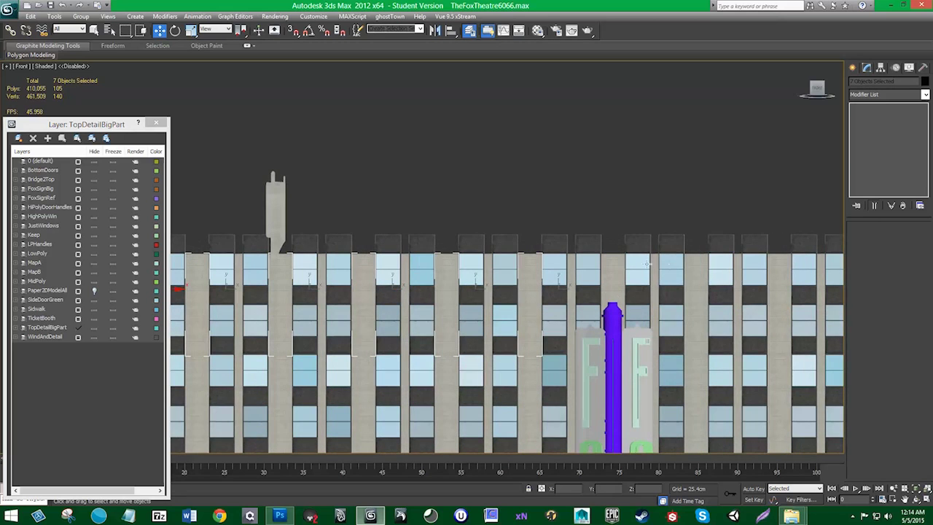
ctrl+click(618, 263)
ctrl+click(699, 271)
middle_drag(712, 282, 473, 287)
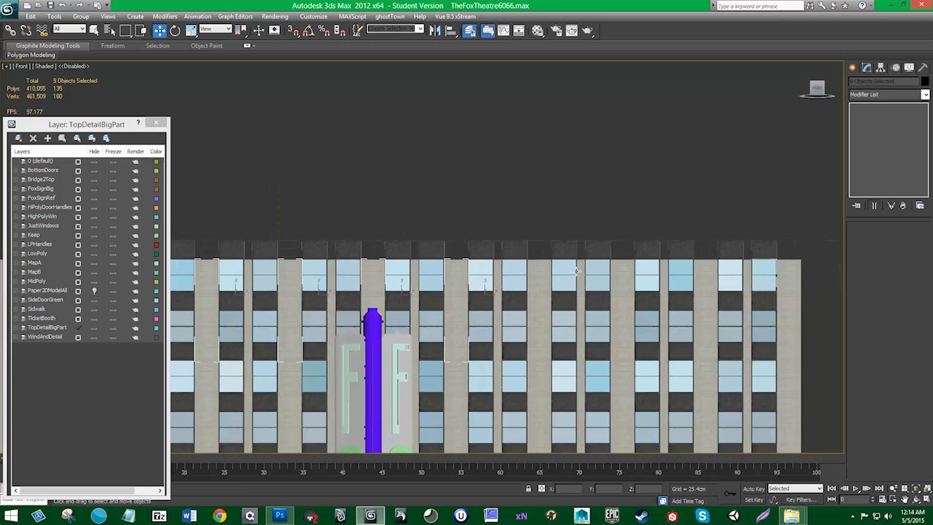
ctrl+click(541, 270)
ctrl+click(620, 269)
ctrl+click(704, 270)
ctrl+click(783, 273)
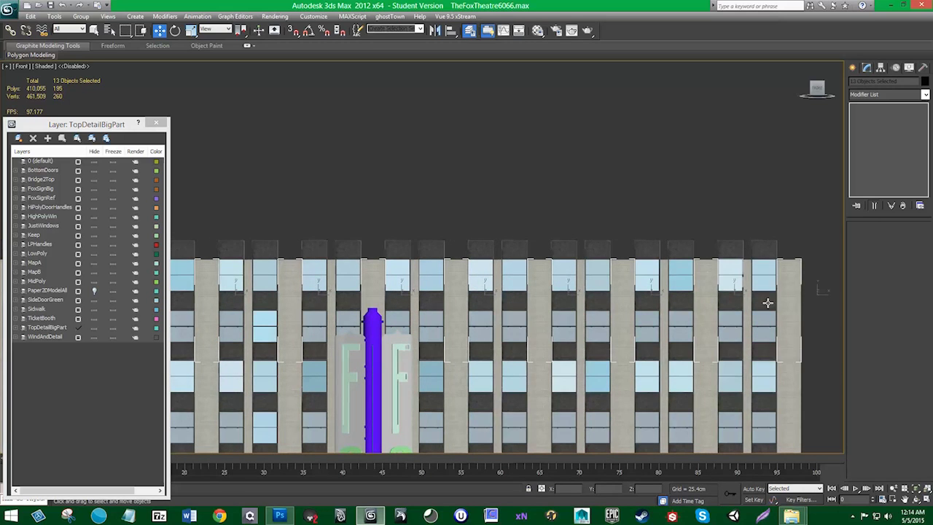
- Copy the selected wide pier sections upward above the roofline as one copy
middle_drag(785, 334, 572, 302)
key(z)
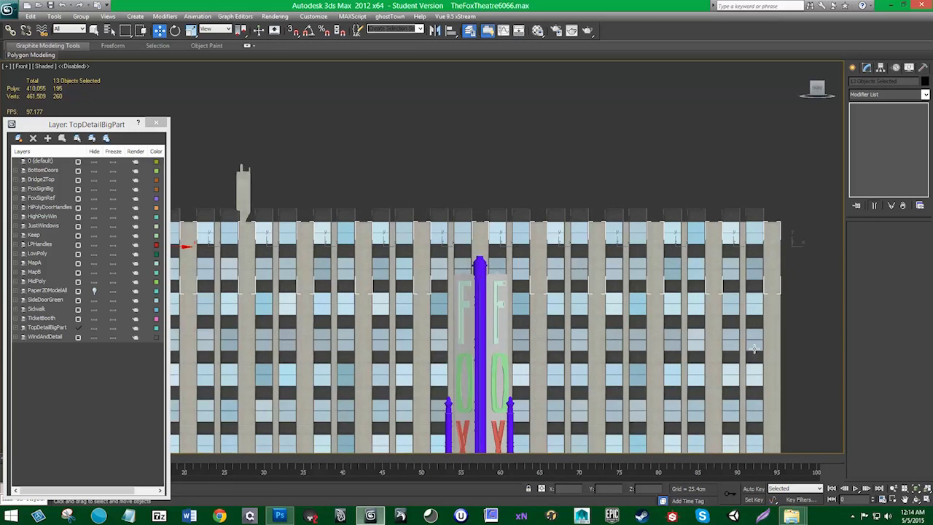
middle_drag(752, 338, 670, 319)
scroll(705, 284, up, 2)
key(s)
middle_drag(704, 285, 491, 299)
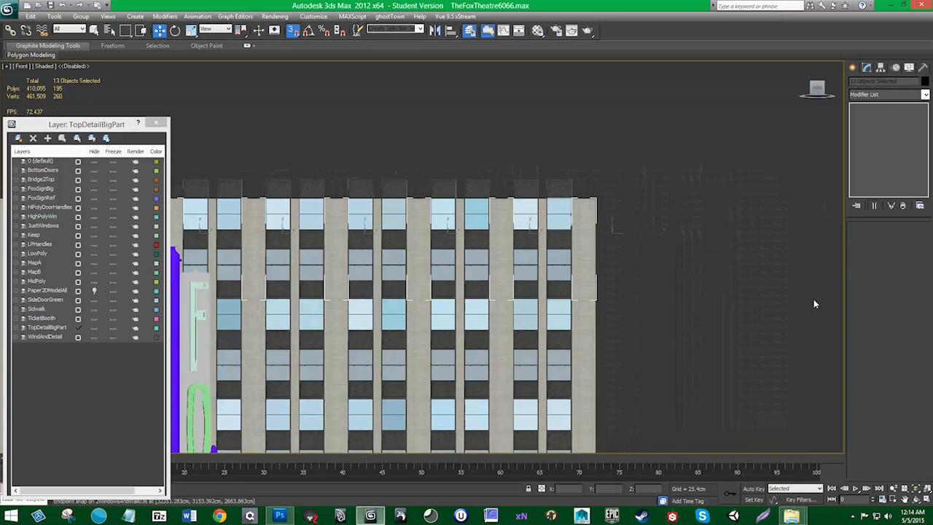
scroll(814, 300, up, 2)
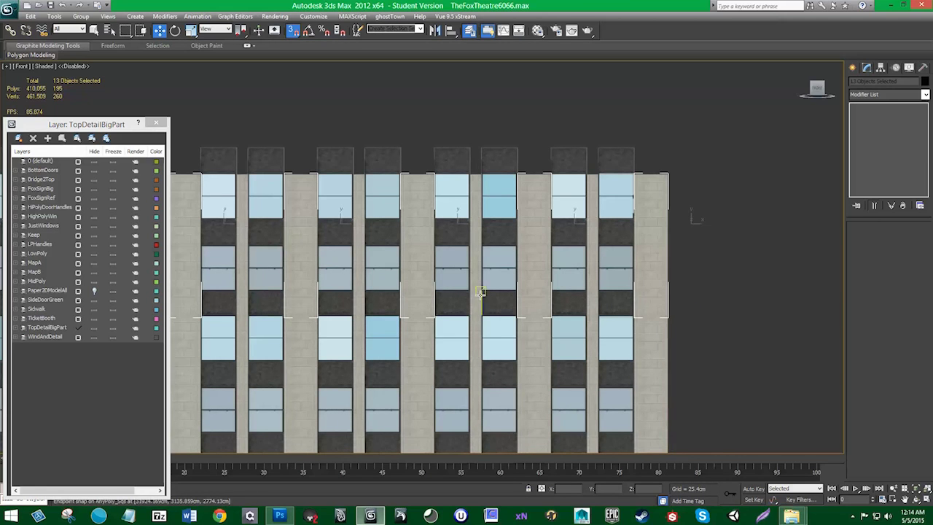
key(s)
middle_drag(301, 284, 369, 285)
scroll(369, 285, down, 3)
middle_drag(293, 280, 358, 295)
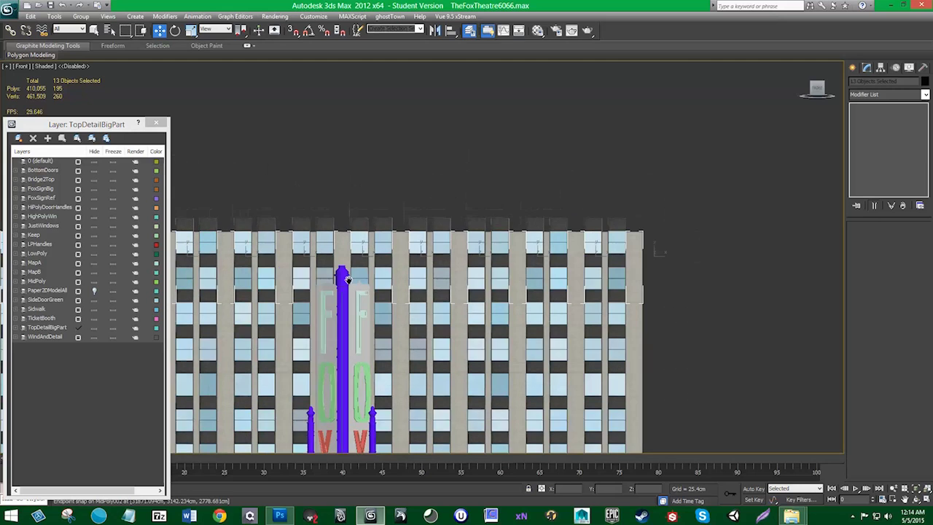
middle_drag(401, 274, 475, 305)
scroll(438, 301, down, 2)
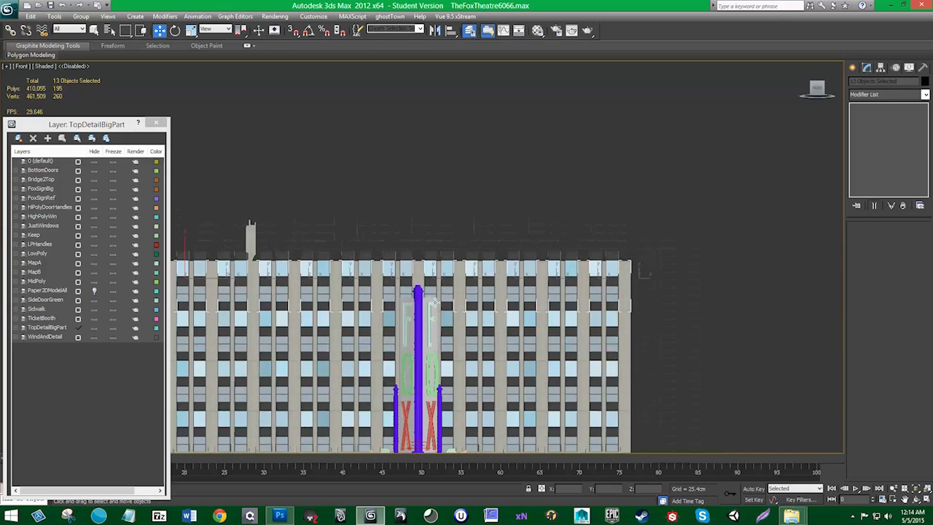
middle_drag(393, 318, 565, 296)
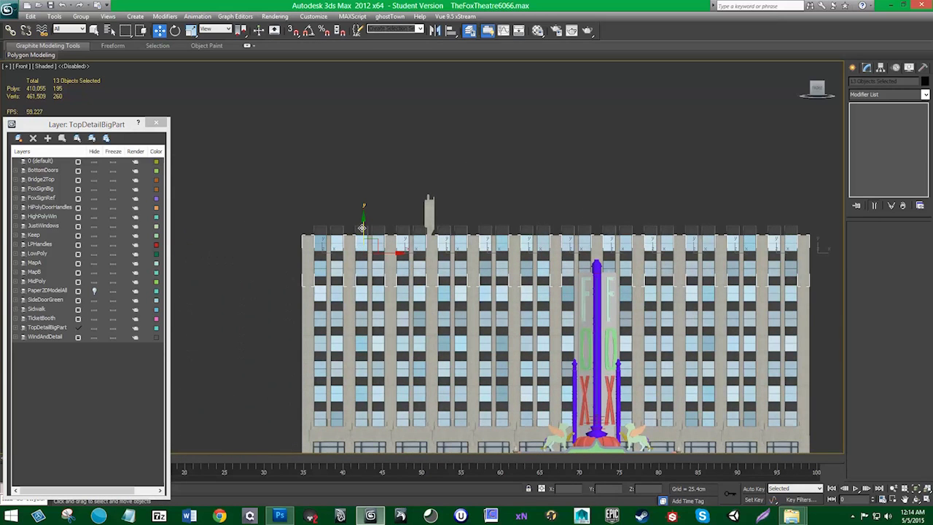
mouse_move(362, 228)
mouse_down()
mouse_move(353, 156)
mouse_move(350, 175)
mouse_up()
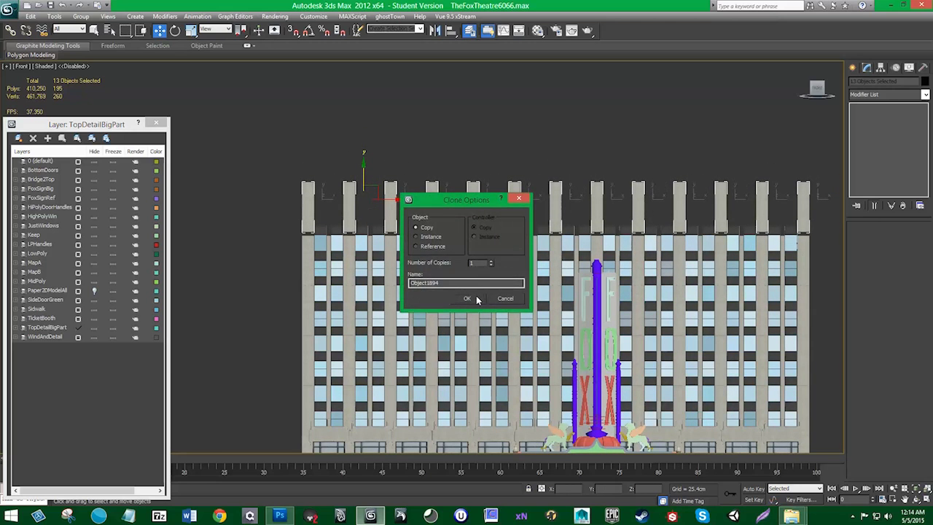
click(467, 298)
- Snap the copied pier sections down onto the tops of the existing piers and clear the selection
scroll(308, 214, up, 8)
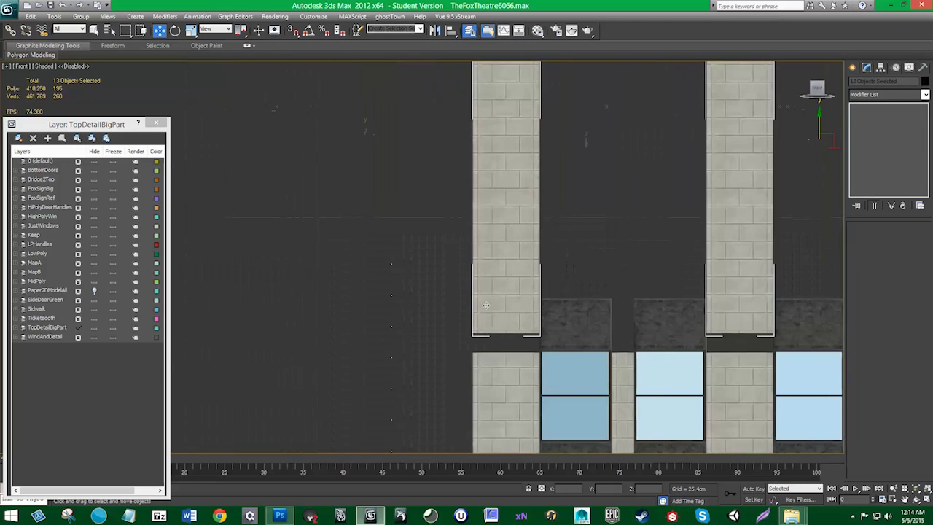
scroll(486, 305, up, 2)
key(s)
drag(444, 293, 442, 317)
scroll(393, 292, down, 3)
middle_drag(654, 268, 429, 264)
scroll(423, 263, down, 3)
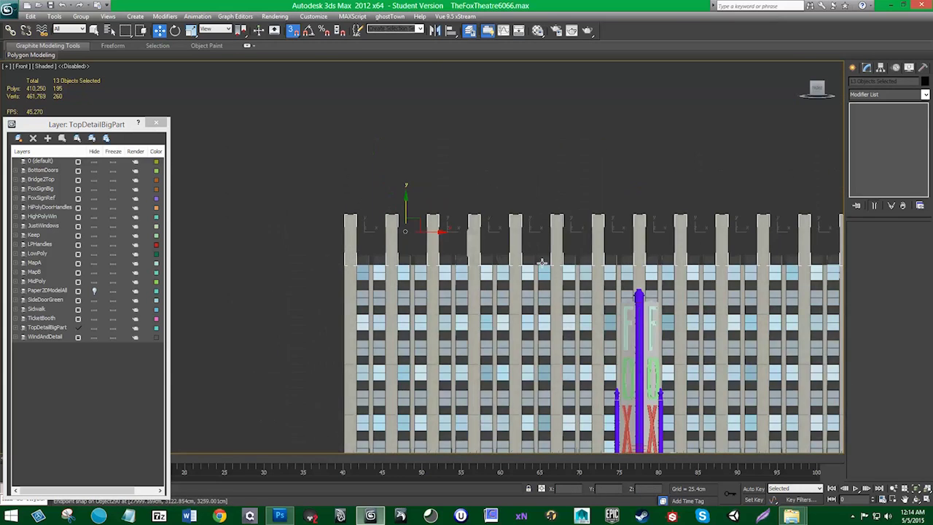
middle_drag(576, 263, 402, 265)
click(588, 262)
middle_drag(469, 263, 530, 263)
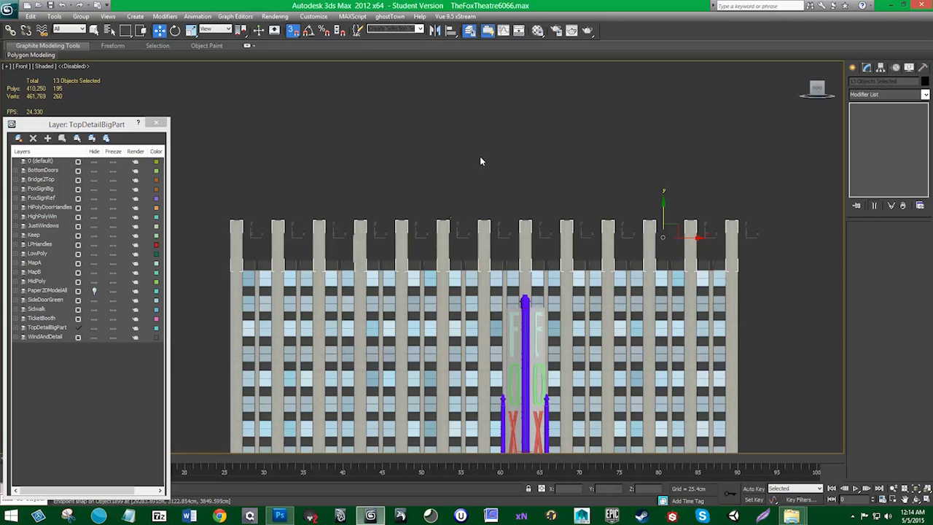
click(391, 163)
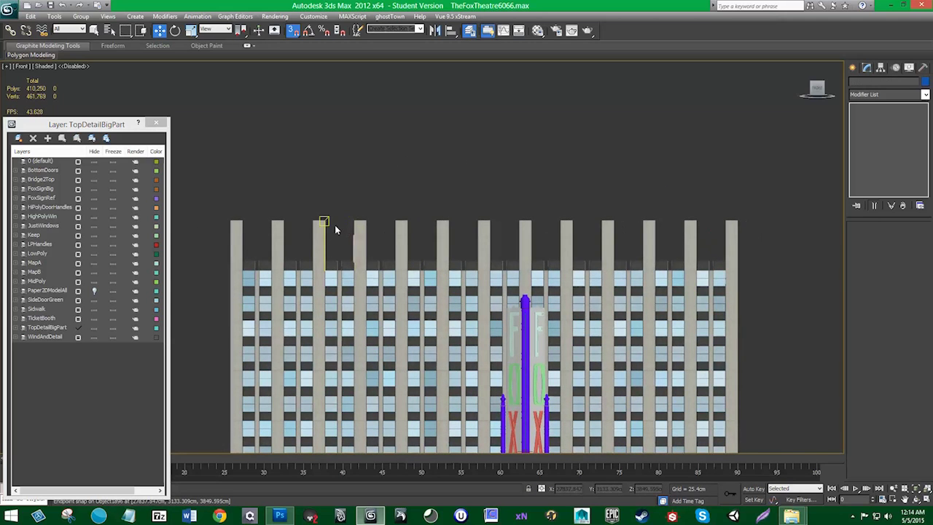
- Move the ornament panel in the negative X direction to the inner edge of the facade's first extended pier
key(z)
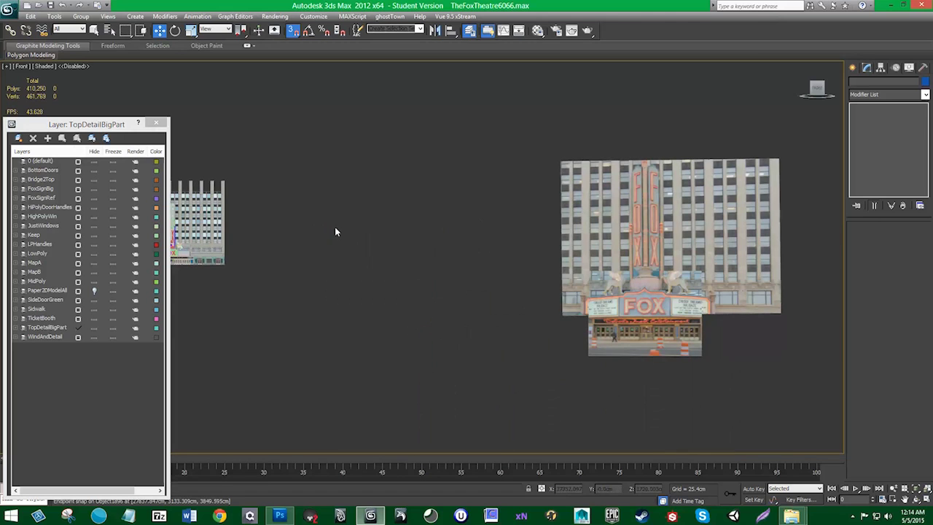
middle_drag(334, 227, 524, 267)
scroll(525, 267, up, 2)
middle_drag(218, 237, 388, 253)
scroll(303, 250, up, 2)
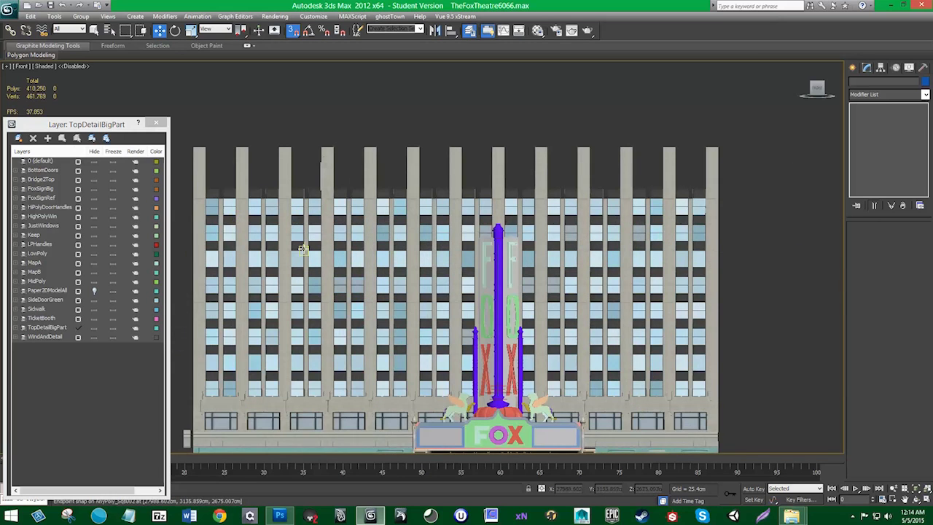
middle_drag(303, 249, 403, 269)
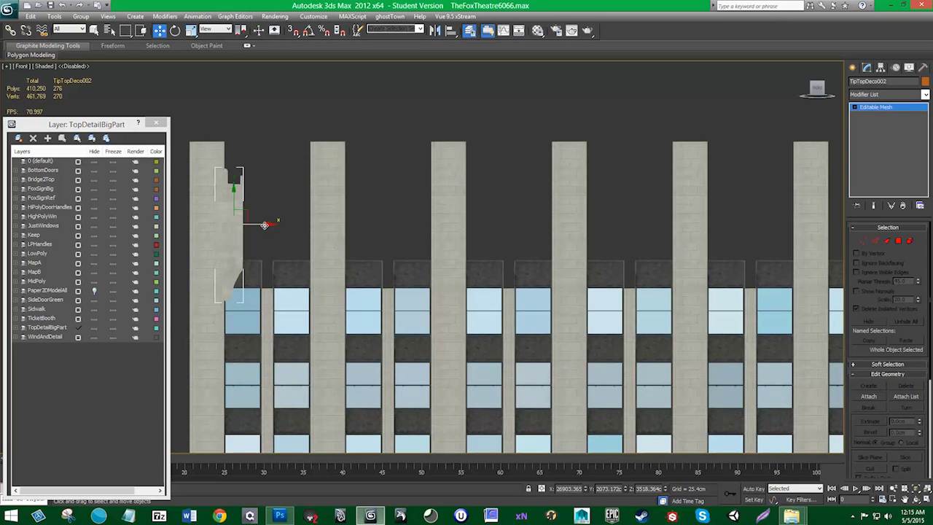
- Move the ornament panel's pivot alone to the upper part of its inner edge, facing the second pier
click(882, 68)
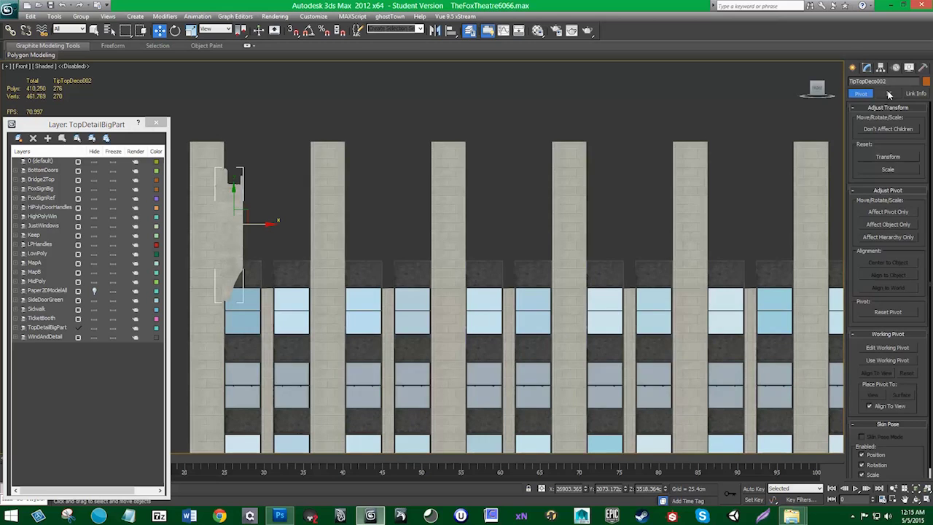
click(888, 212)
key(s)
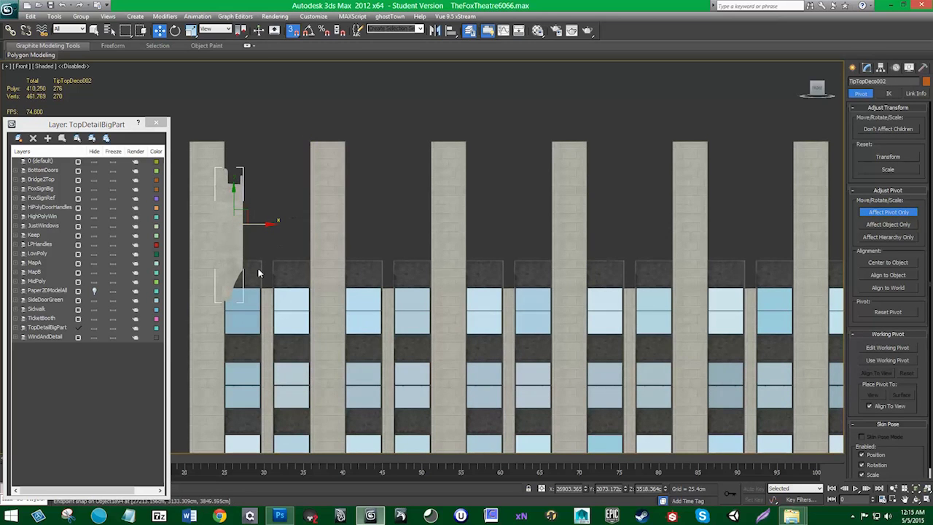
drag(234, 223, 250, 181)
click(888, 211)
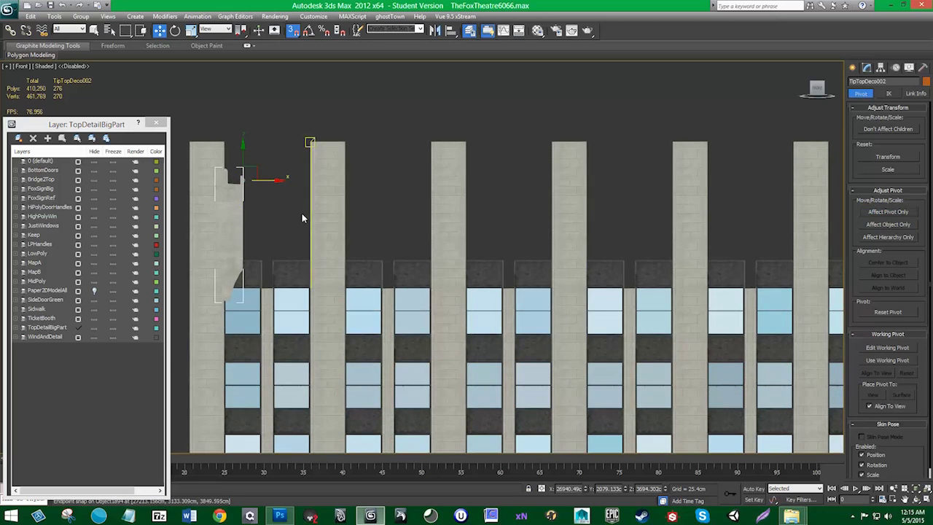
- Clone the ornament panel in place as a copy and mirror the copy across the X axis with zero offset
key(s)
key(ctrl+v)
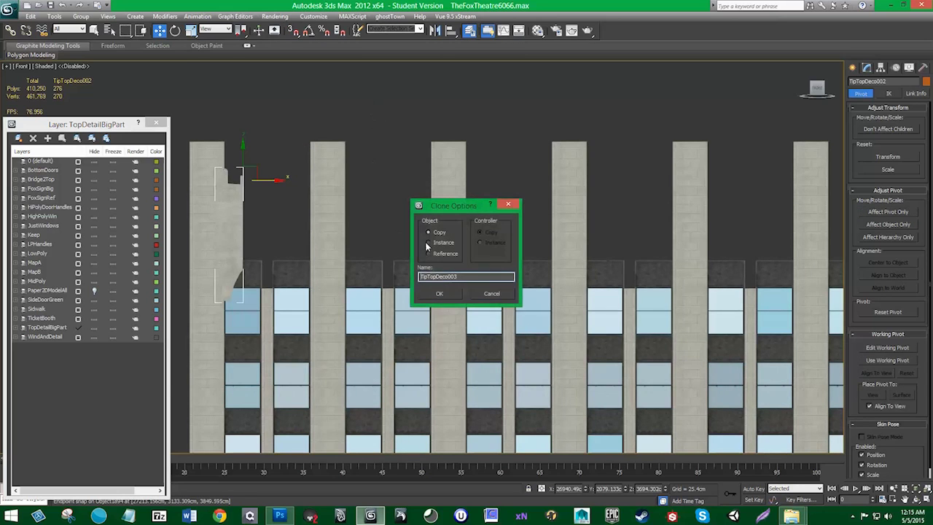
click(439, 294)
click(434, 30)
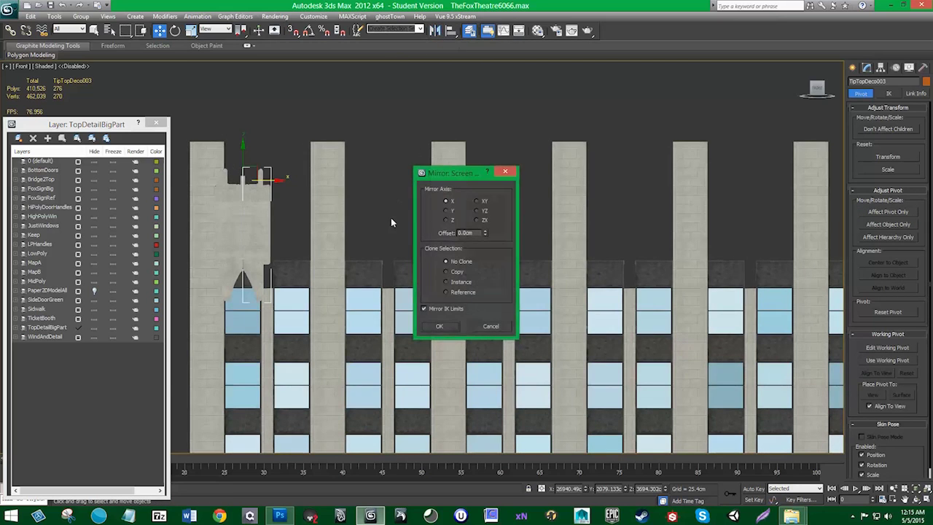
click(447, 326)
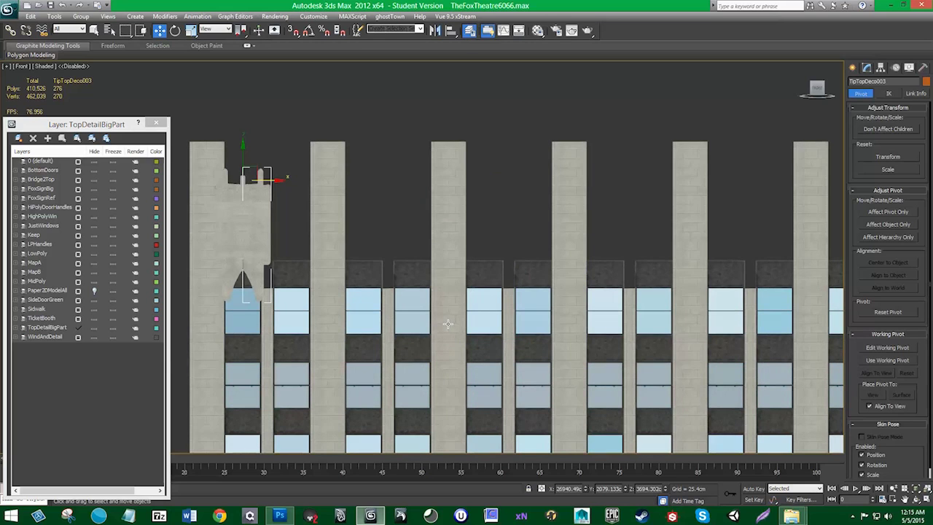
click(435, 30)
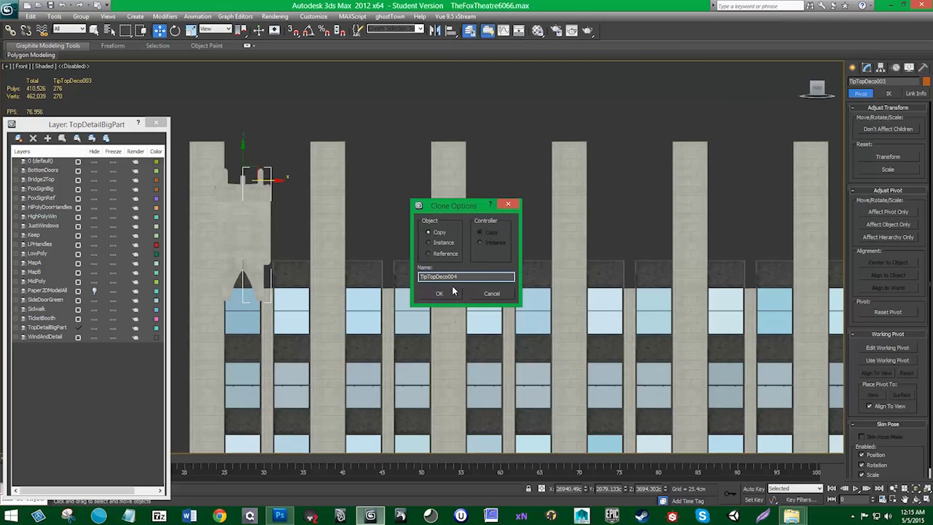
click(442, 292)
click(436, 32)
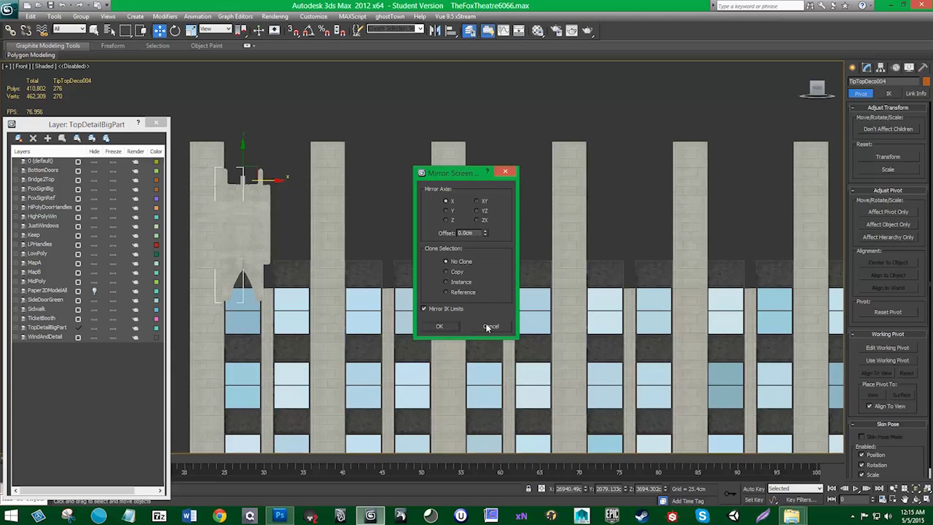
click(451, 210)
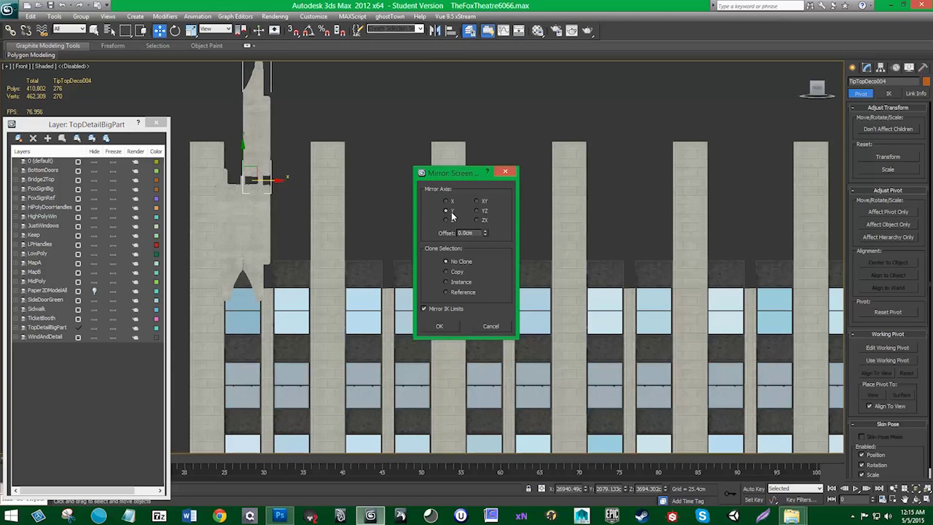
click(450, 220)
click(499, 326)
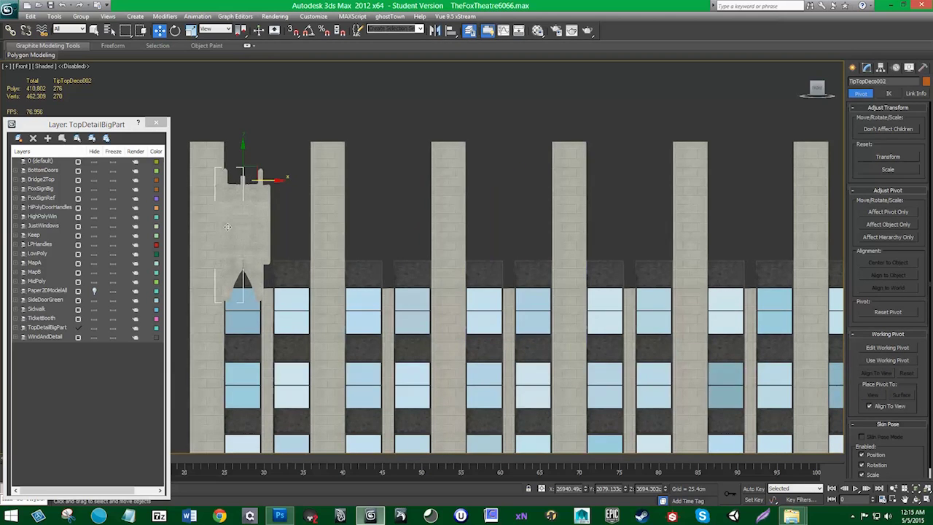
drag(274, 179, 285, 188)
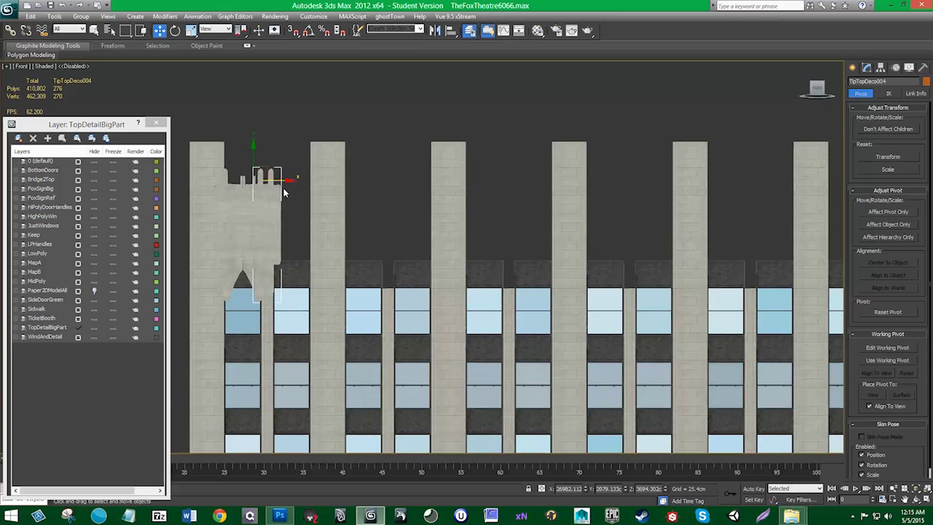
key(Delete)
- Copy the original panel about 193 cm in positive X, and move the mirrored panel about 28 cm in positive X
click(235, 231)
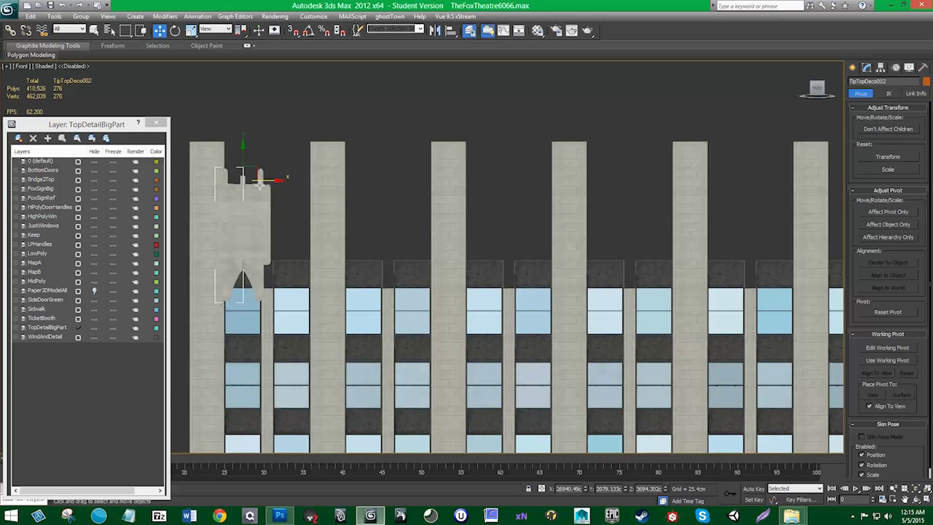
mouse_move(260, 180)
shift+mouse_down()
mouse_move(324, 190)
mouse_move(307, 186)
shift+mouse_up()
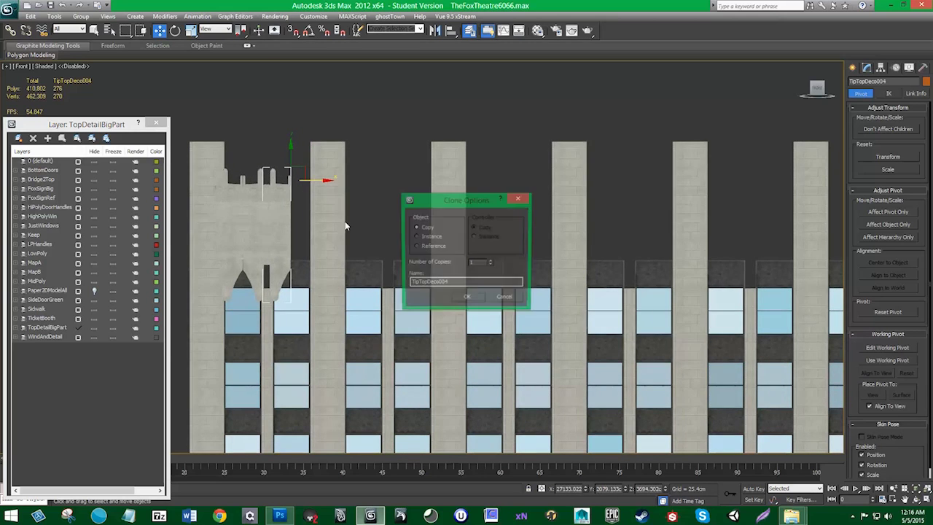
click(472, 299)
click(248, 237)
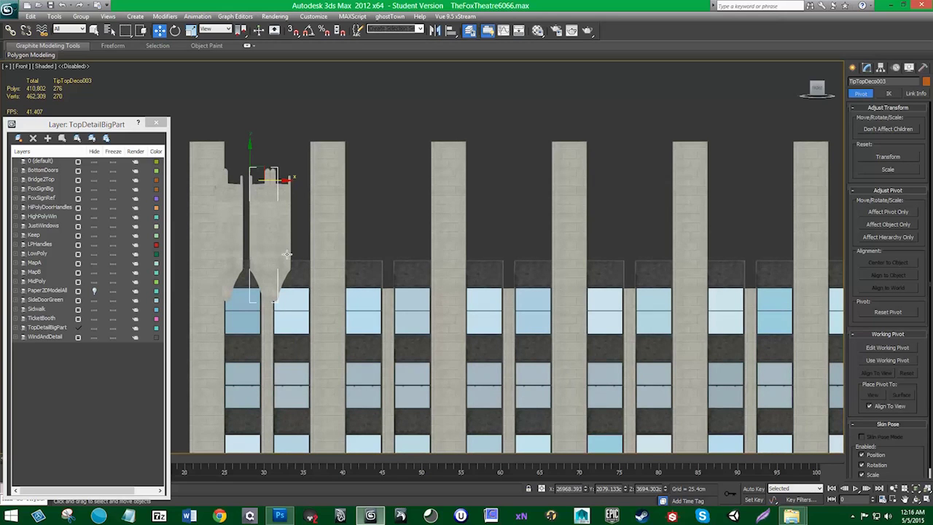
- Close the gap between the first two ornament panels along X, and shift all three panels about 7 cm in negative X
ctrl+click(284, 188)
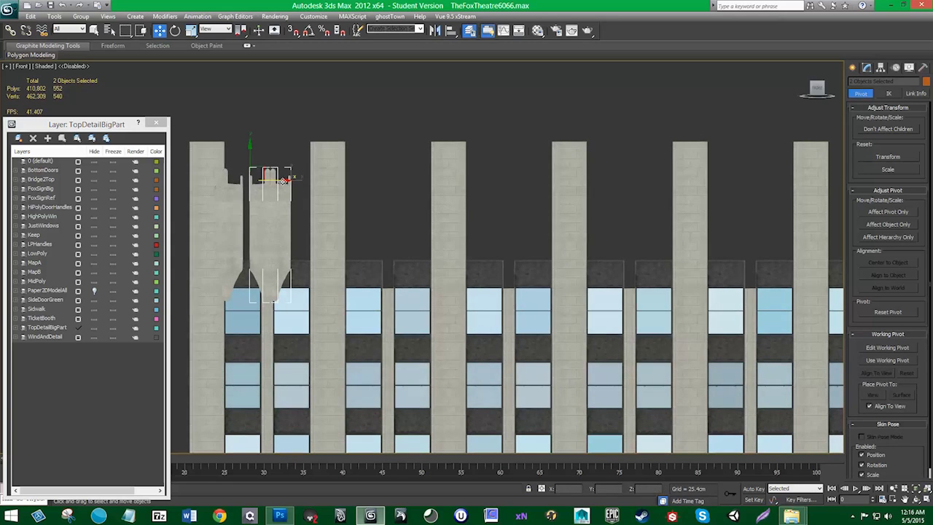
drag(283, 180, 280, 180)
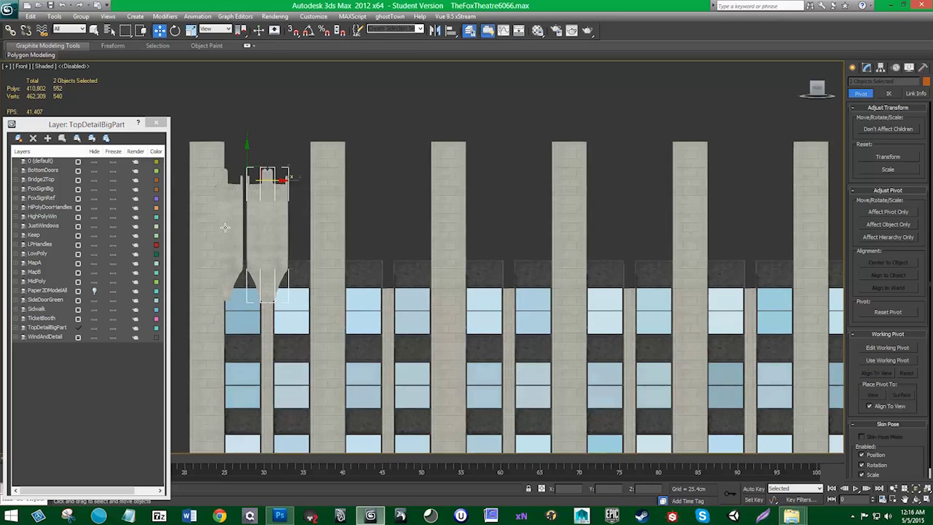
click(267, 182)
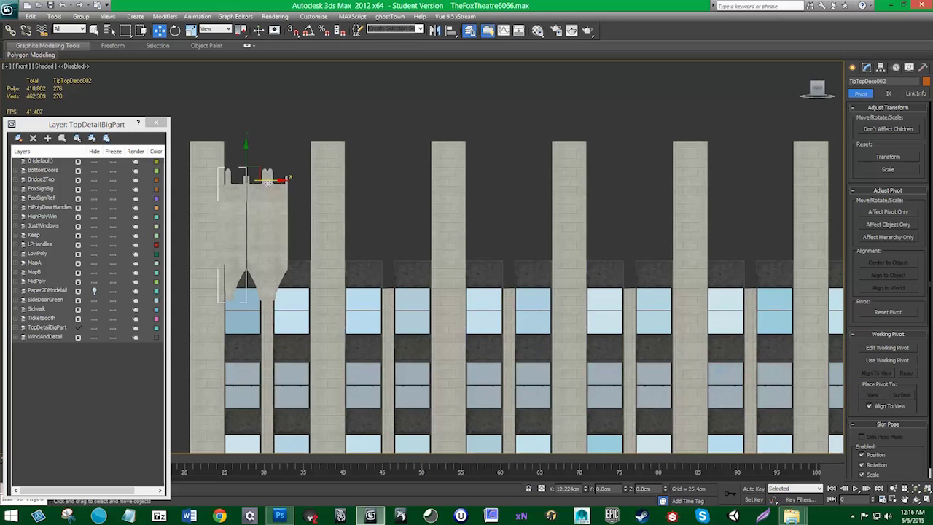
ctrl+click(267, 269)
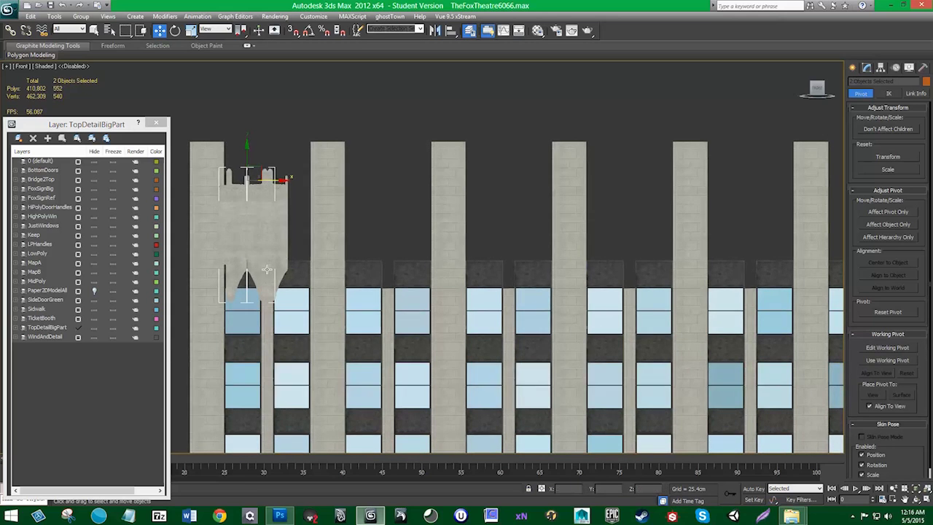
ctrl+click(279, 180)
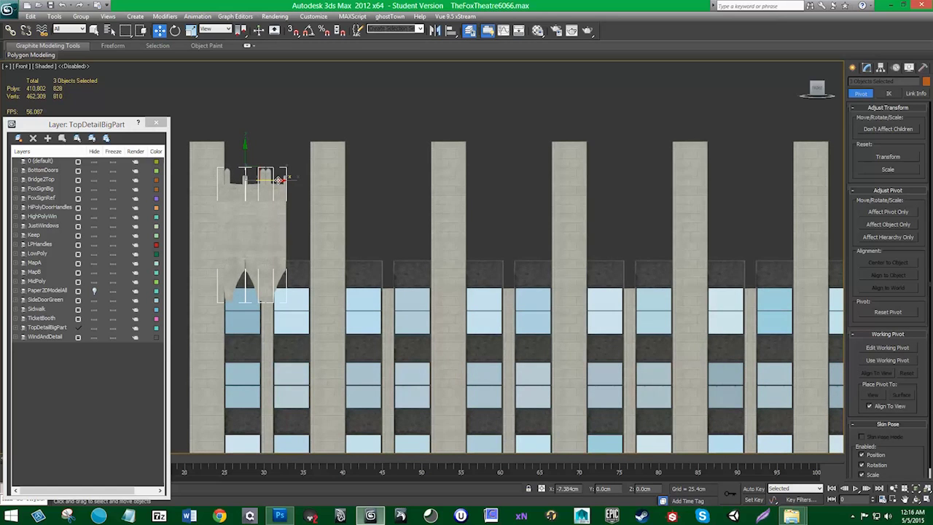
- Group the three ornament panels into a single object
key(r)
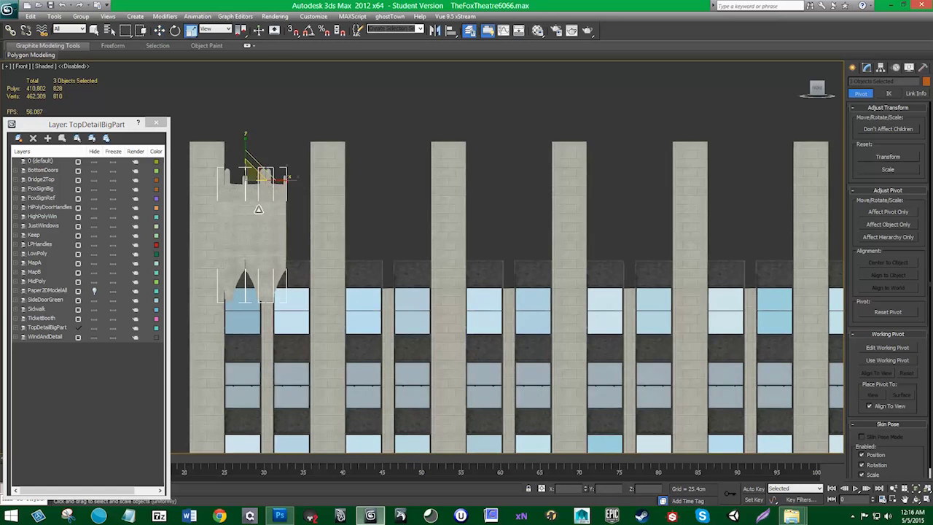
drag(247, 175, 251, 174)
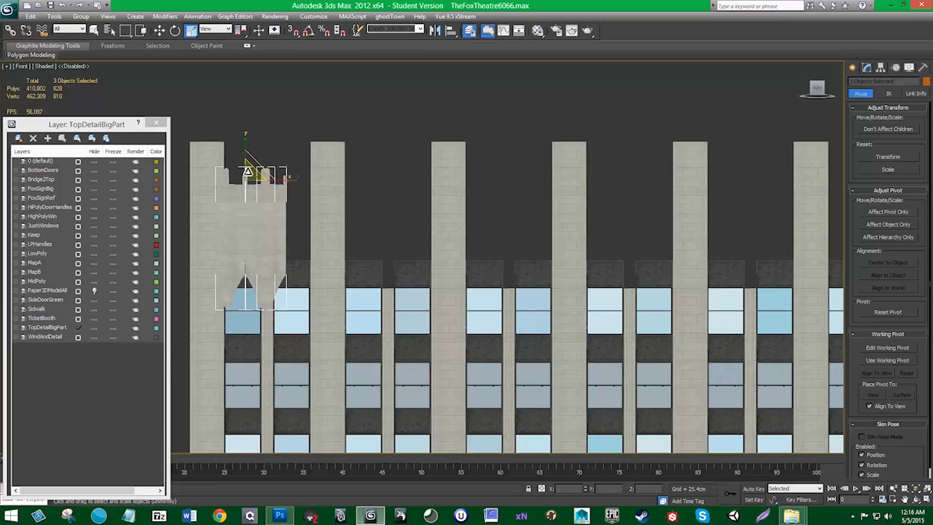
click(81, 16)
click(89, 27)
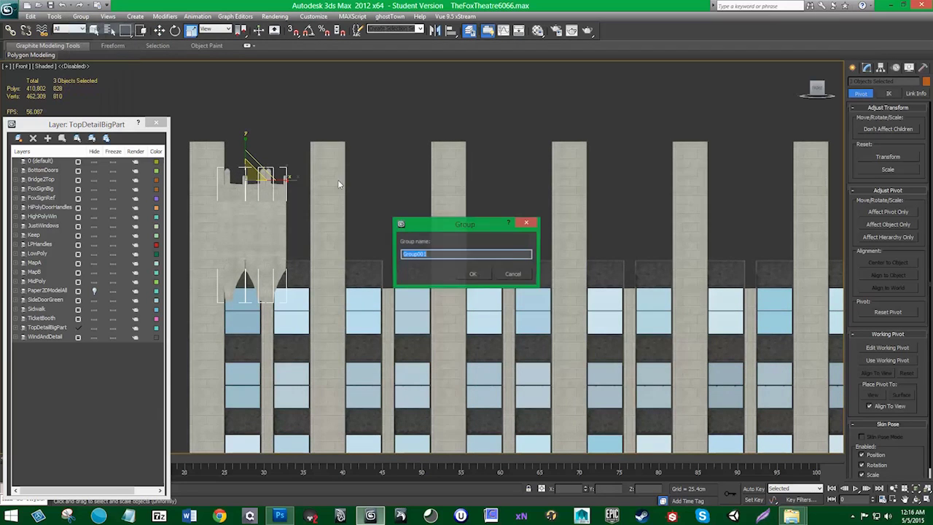
click(472, 272)
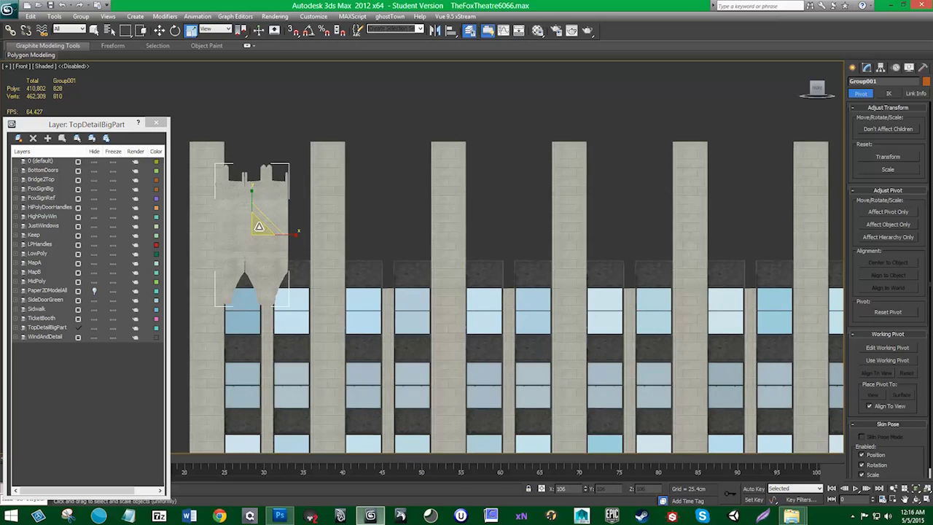
- Scale the panel group uniformly to about 130 percent and raise it so its tips reach slightly above the piers
drag(259, 226, 254, 190)
key(w)
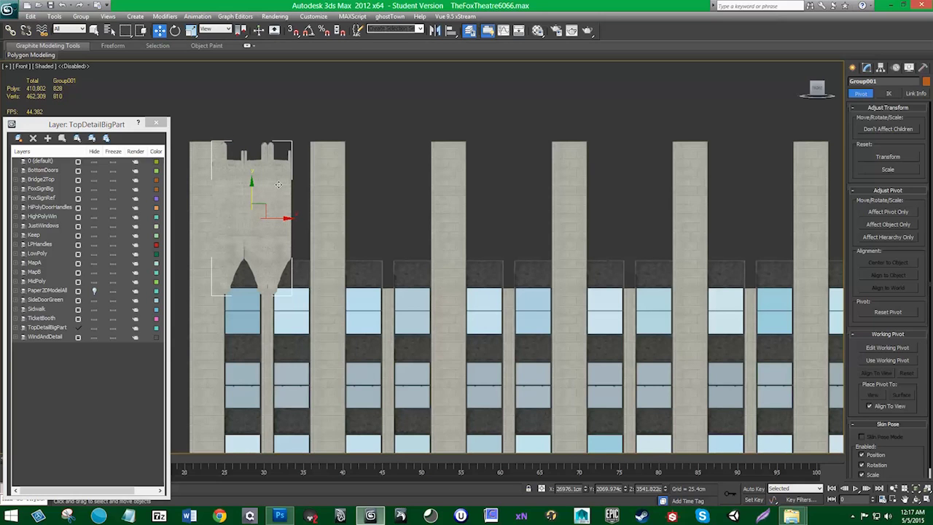
key(r)
mouse_move(258, 211)
mouse_down()
mouse_move(263, 201)
mouse_move(258, 208)
mouse_up()
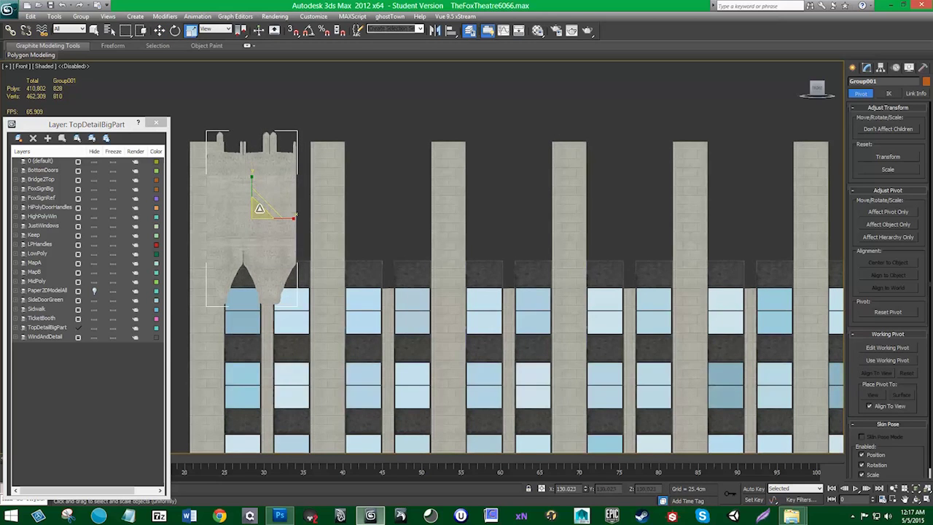
key(w)
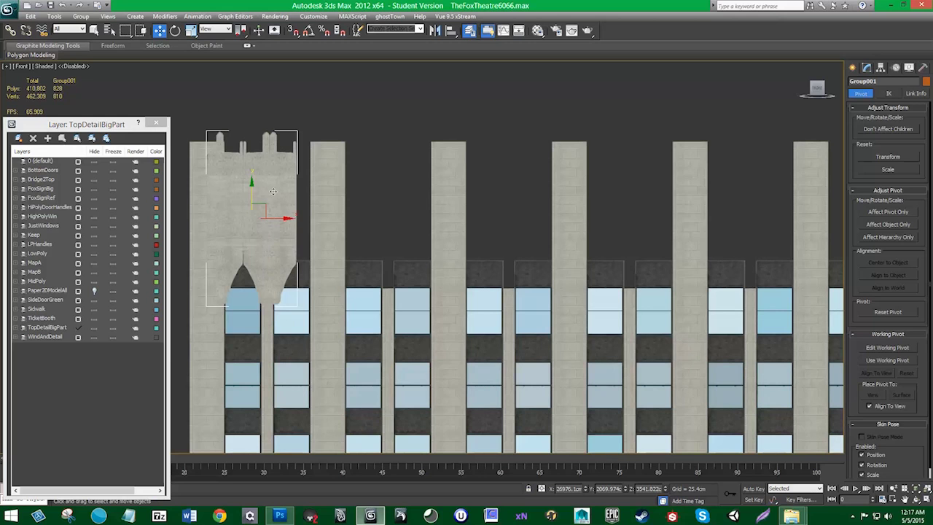
- Ungroup the panels and nudge the middle and outer panels along X until neighbouring edges meet without gaps
click(82, 17)
click(95, 40)
click(277, 191)
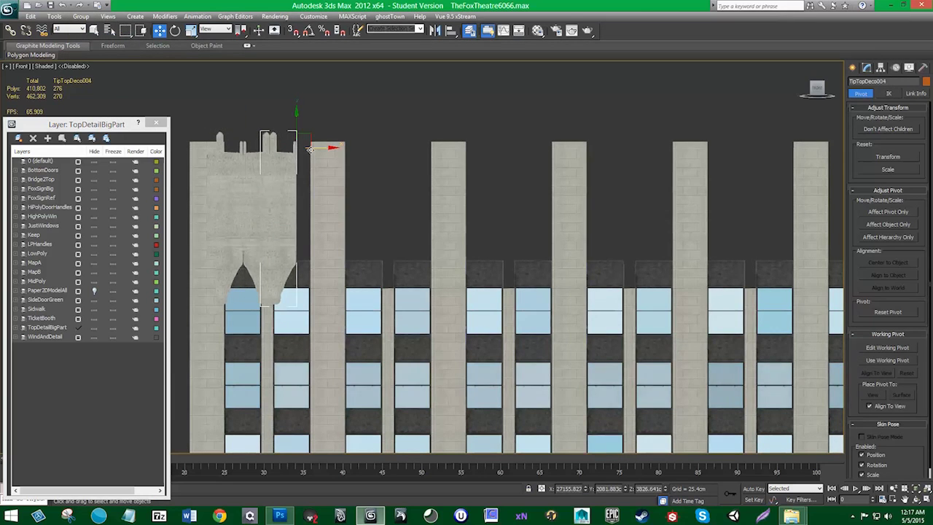
click(281, 153)
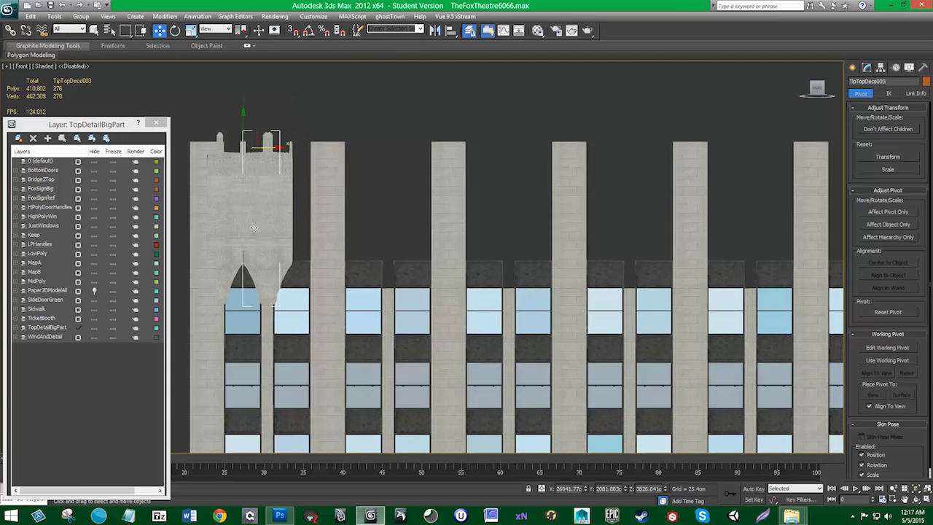
drag(281, 153, 278, 148)
drag(278, 148, 272, 146)
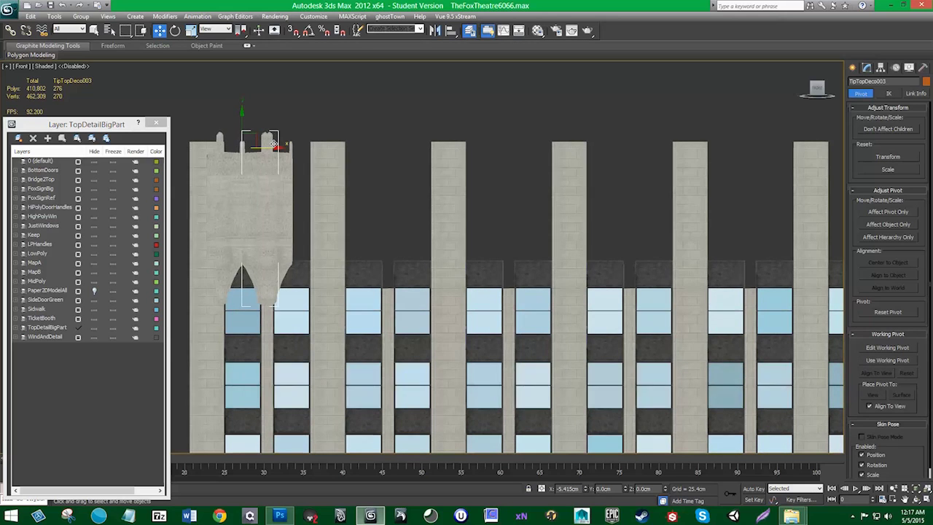
click(280, 143)
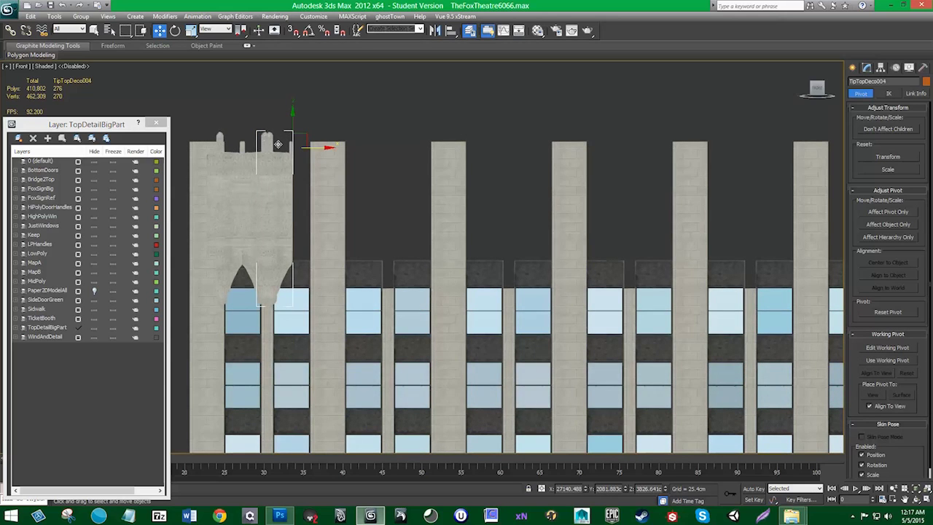
drag(317, 150, 316, 149)
click(256, 235)
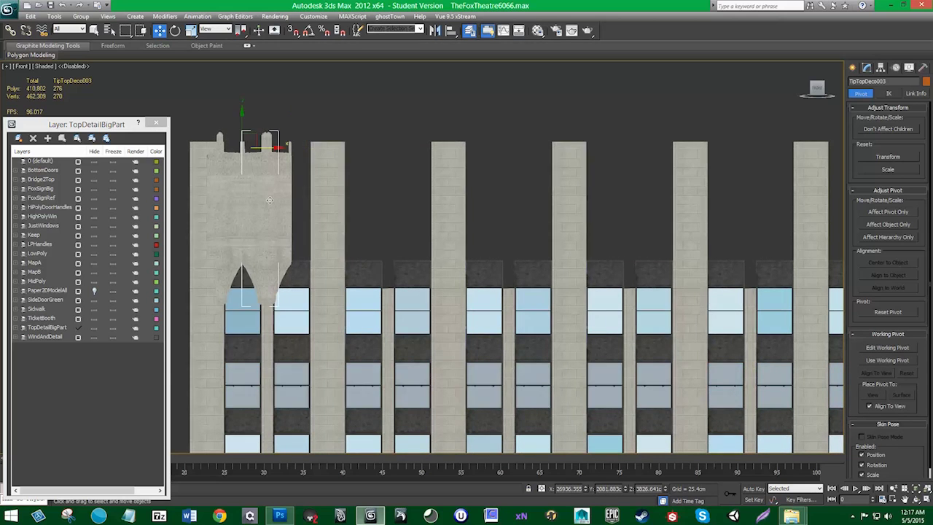
drag(276, 146, 276, 145)
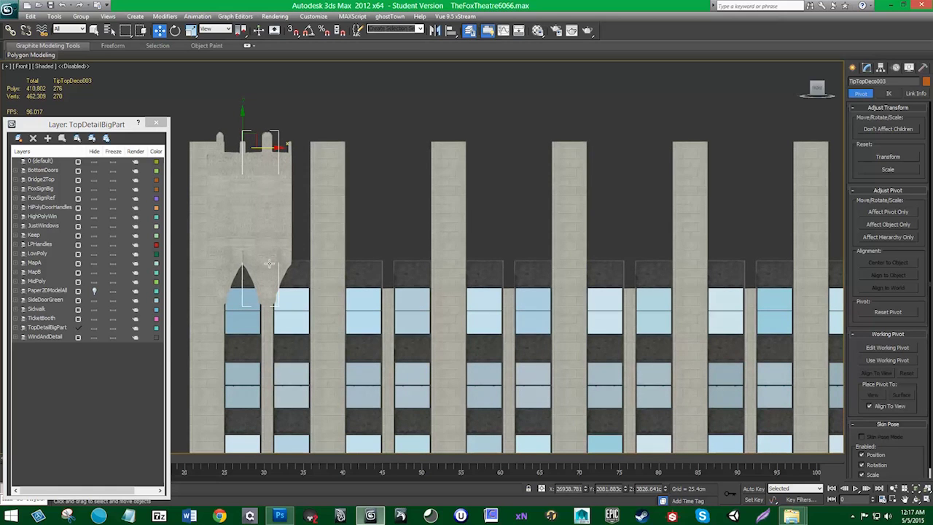
- Select all the pier extensions above the roofline and apply one Edit Poly modifier to them
click(227, 184)
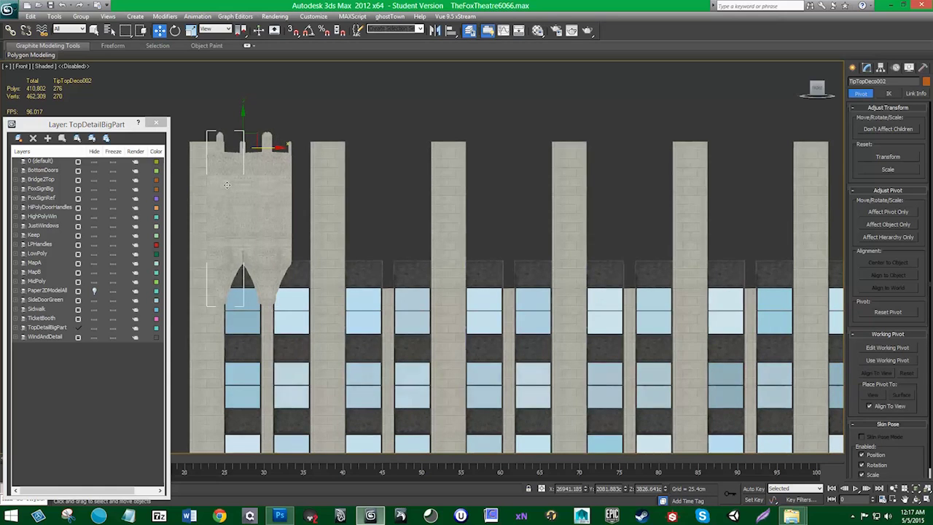
click(195, 177)
ctrl+click(327, 176)
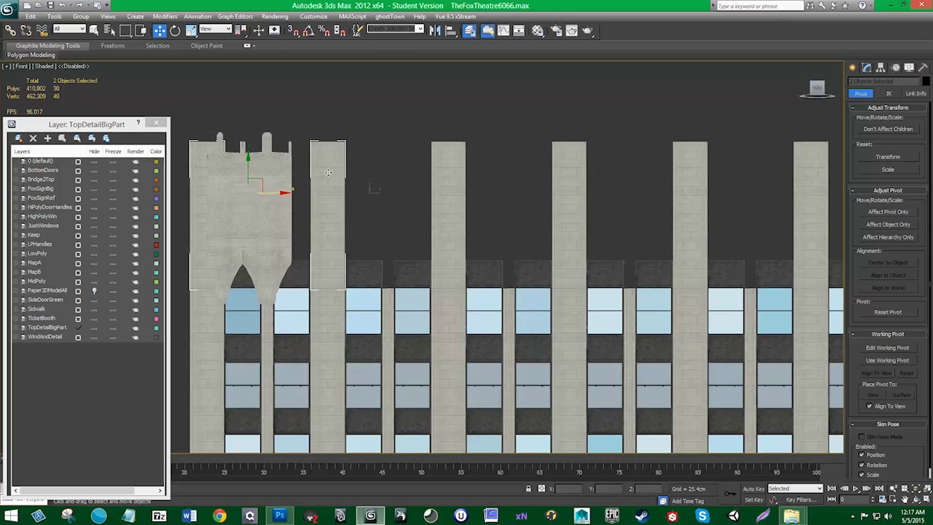
ctrl+click(446, 182)
scroll(523, 187, down, 6)
ctrl+drag(752, 248, 450, 177)
click(869, 67)
click(888, 94)
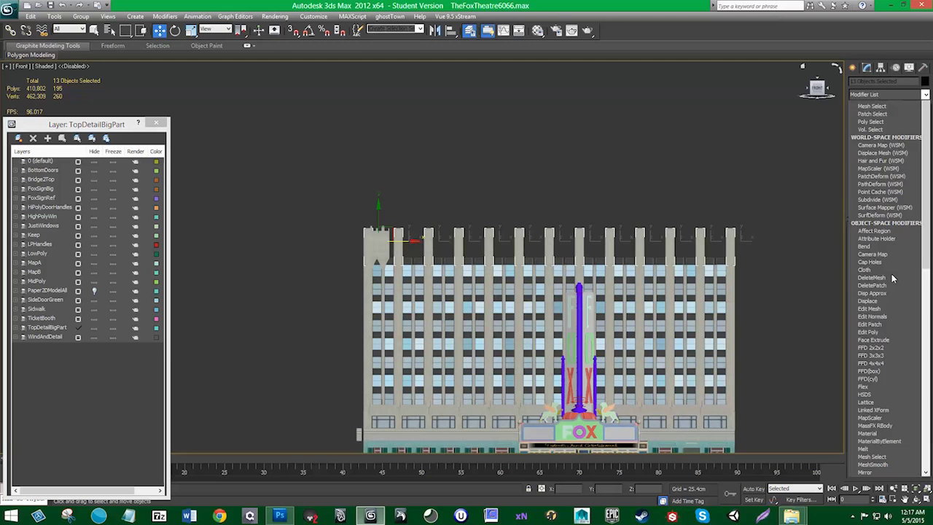
click(883, 356)
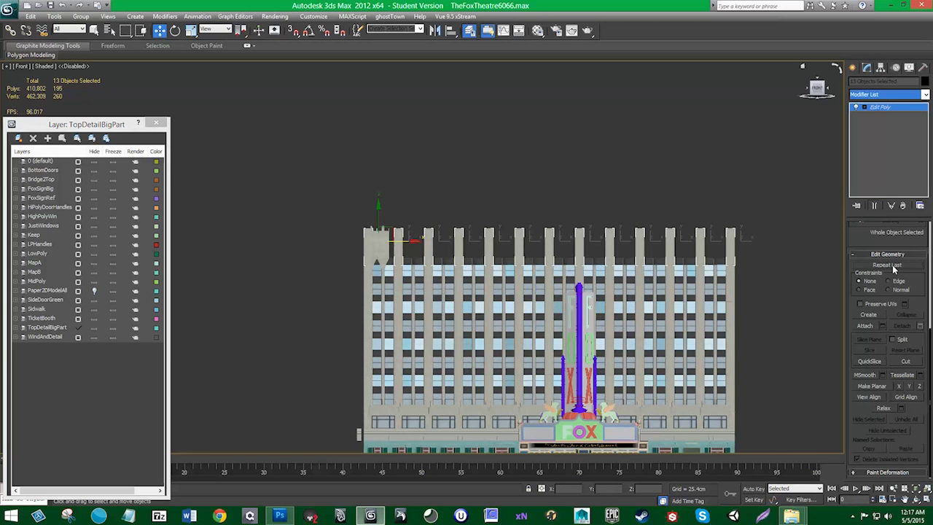
- Select all polygons of the pier extensions at polygon level
click(864, 107)
click(884, 138)
drag(333, 197, 782, 237)
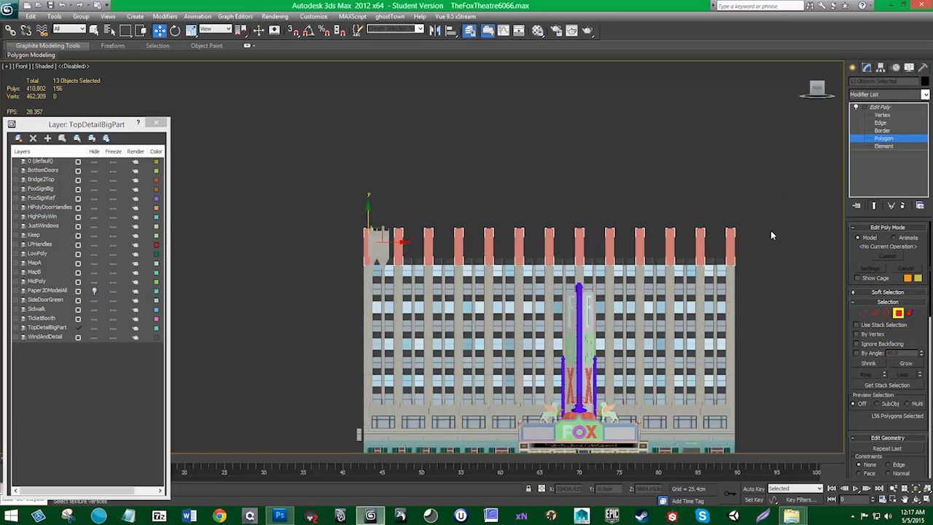
scroll(703, 249, up, 2)
middle_drag(704, 249, 666, 250)
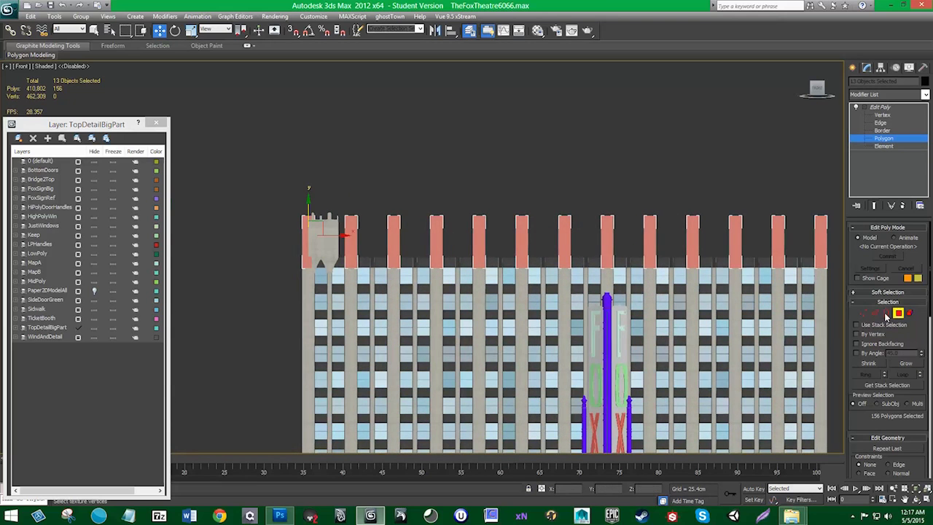
- Switch to edge level on the pier extensions and try to find an edge-editing command for their vertical edges
click(885, 314)
key(2)
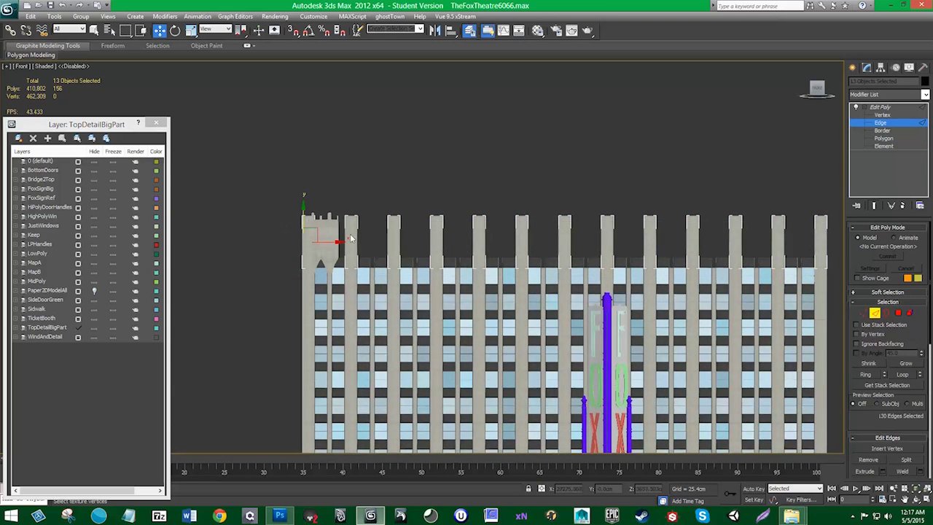
right_click(349, 232)
click(332, 262)
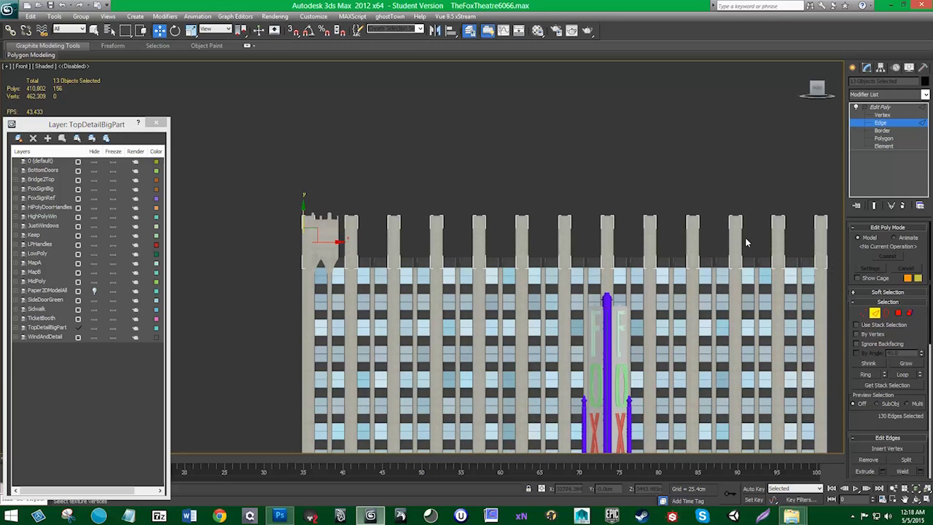
right_click(386, 241)
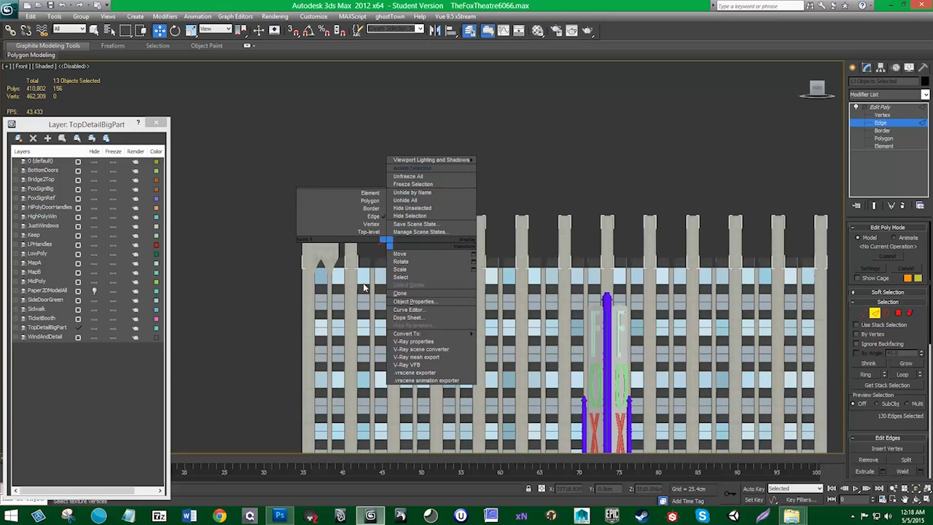
click(363, 288)
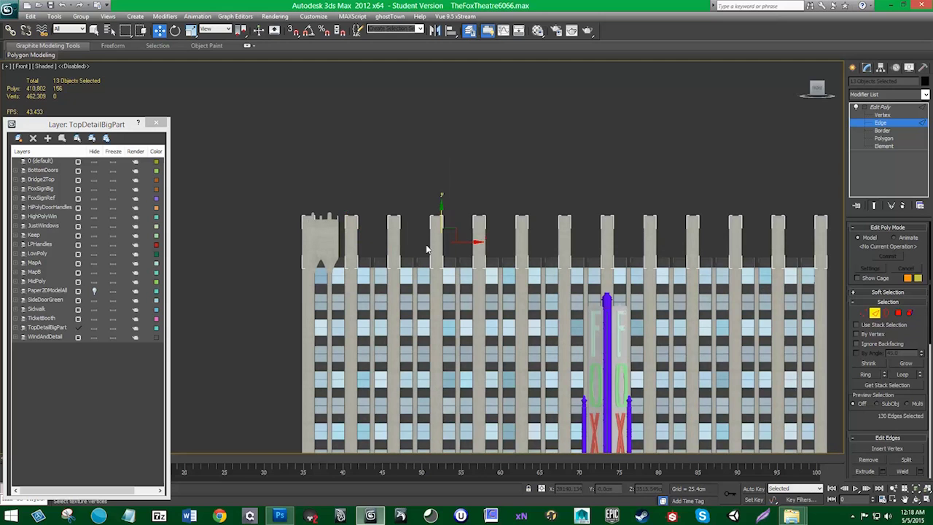
- Show edged faces in the front view and select the vertical edges across all pier extensions
scroll(427, 250, up, 2)
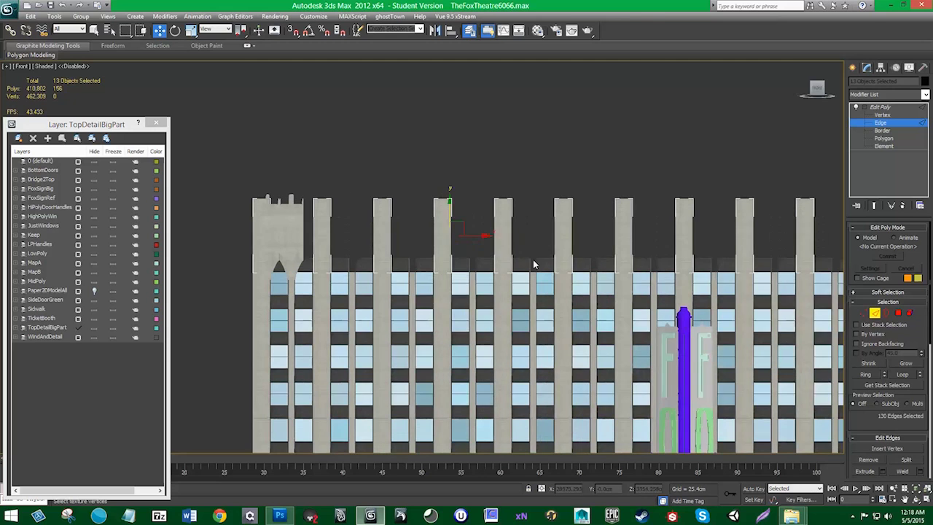
click(45, 67)
click(69, 110)
middle_drag(500, 247, 479, 245)
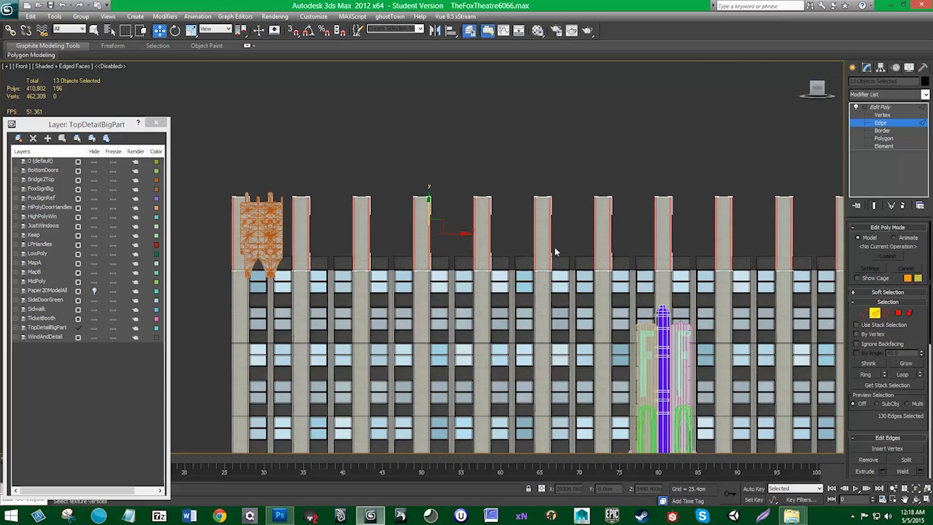
scroll(554, 251, down, 2)
drag(806, 242, 321, 229)
right_click(400, 237)
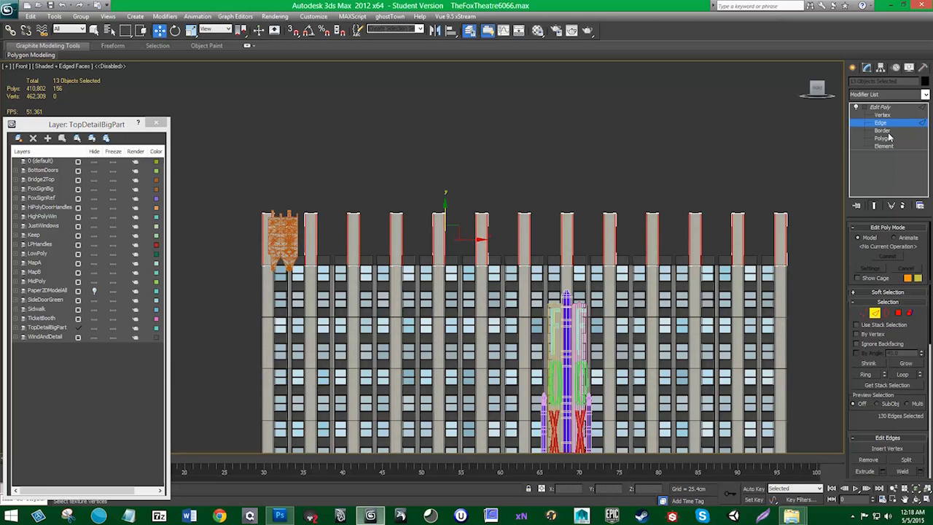
- Leave edge editing and collapse the whole modifier stack of the selected pier extensions
click(880, 107)
right_click(880, 108)
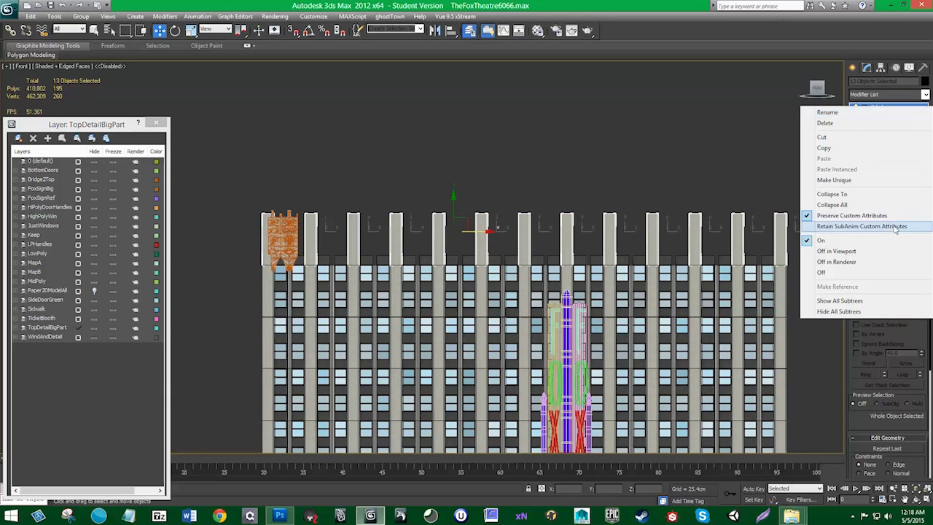
click(859, 206)
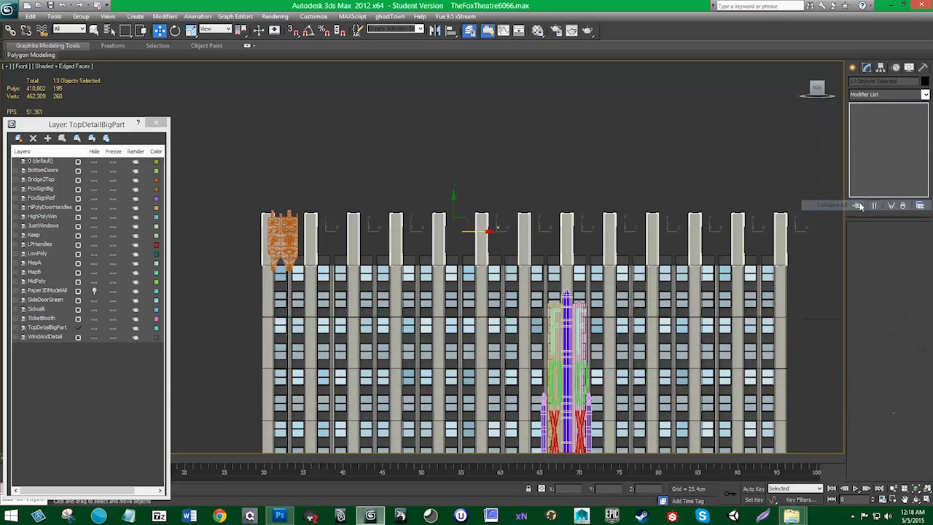
- Apply a new Edit Poly modifier to the pier extensions and select their vertical edges at edge level
click(883, 98)
click(882, 355)
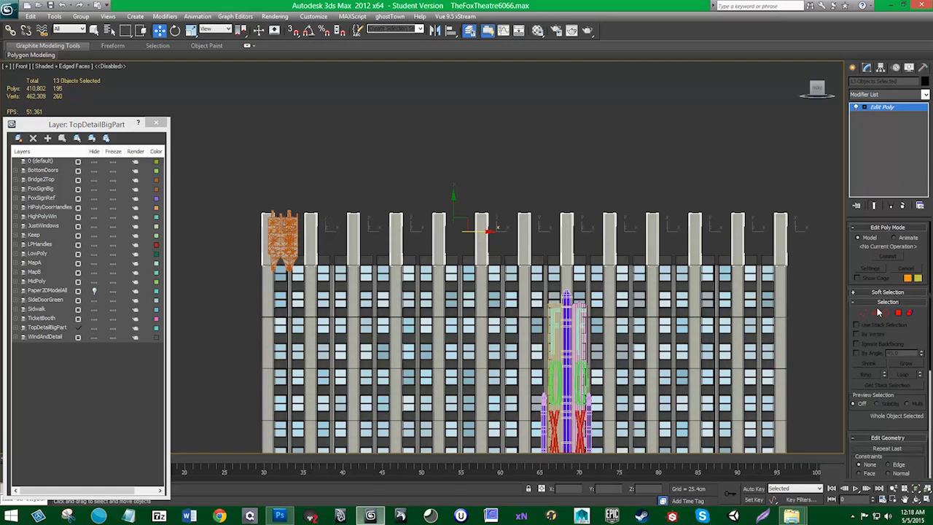
key(2)
drag(797, 244, 219, 232)
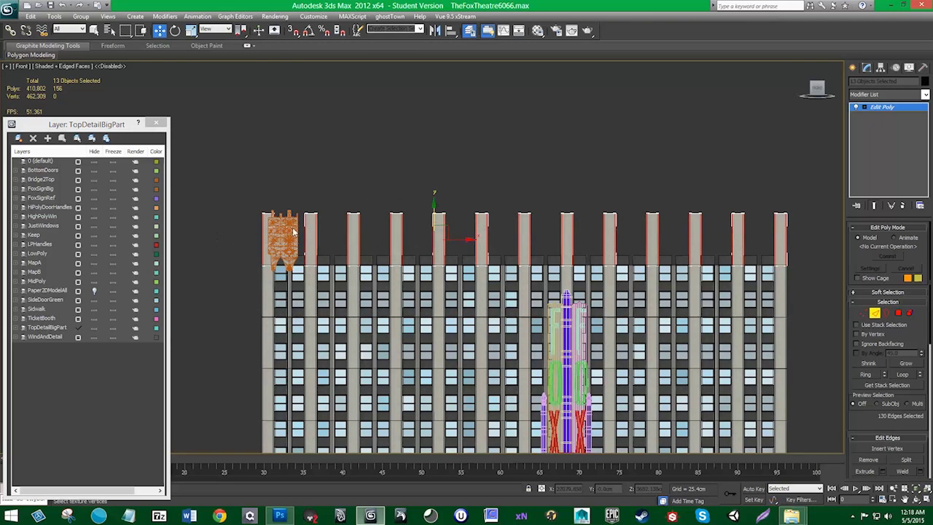
- Switch the pier extensions to vertex level and select the top vertices of every pier
right_click(307, 232)
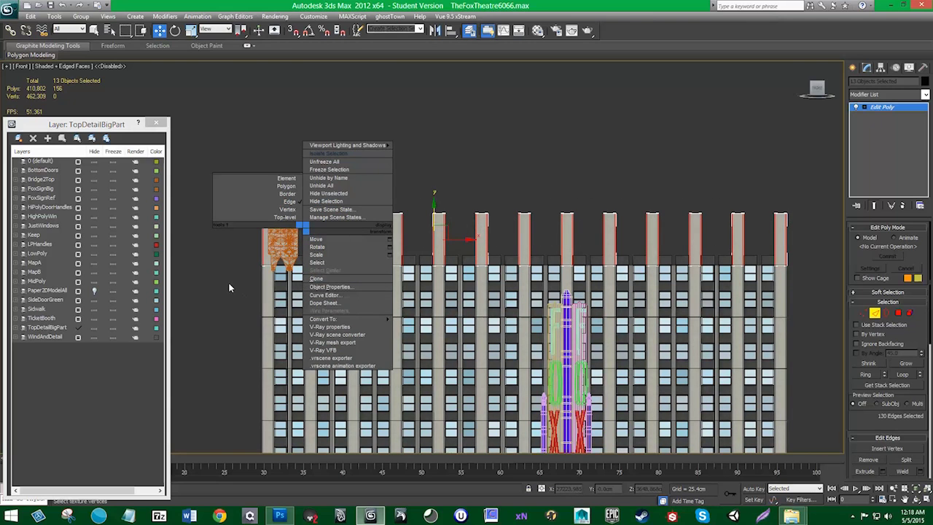
click(229, 288)
click(864, 313)
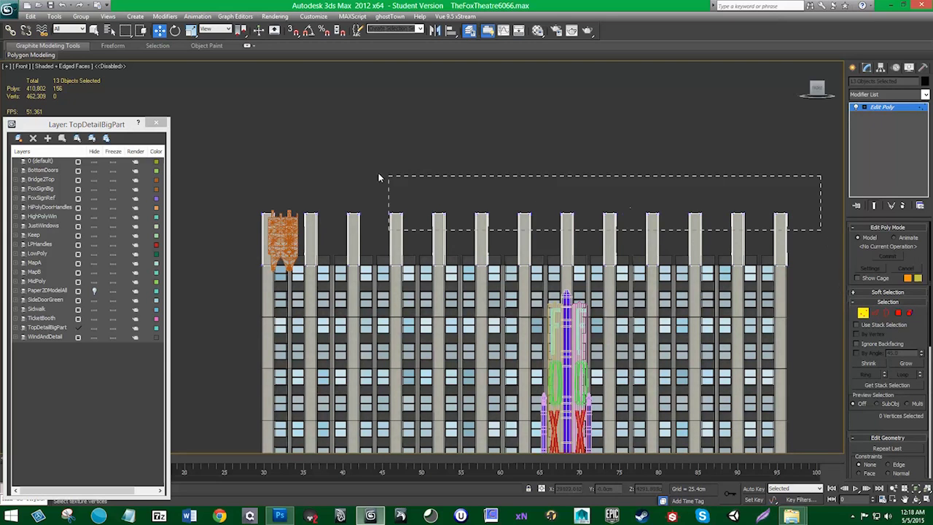
drag(379, 177, 253, 179)
- Turn on Preserve UVs and lower the selected pier tops by about 67 cm, then leave vertex level
scroll(253, 179, up, 5)
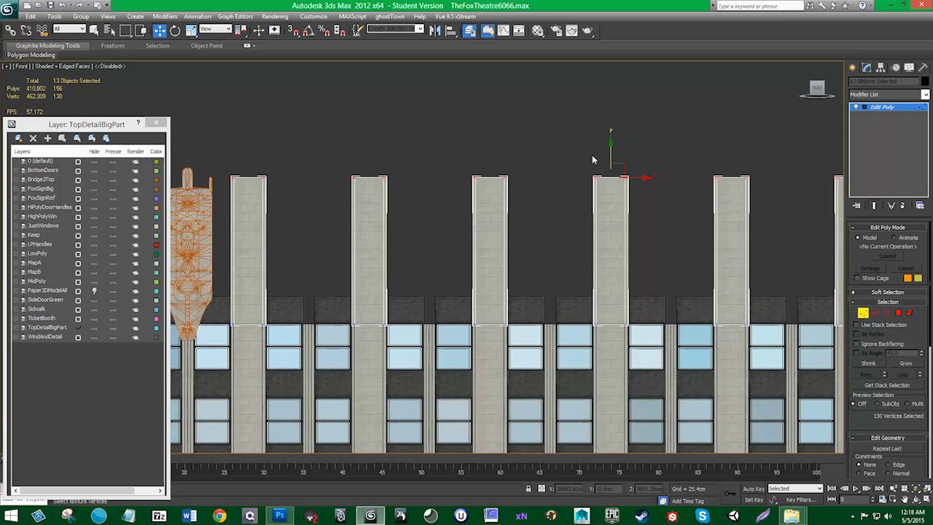
scroll(868, 324, down, 3)
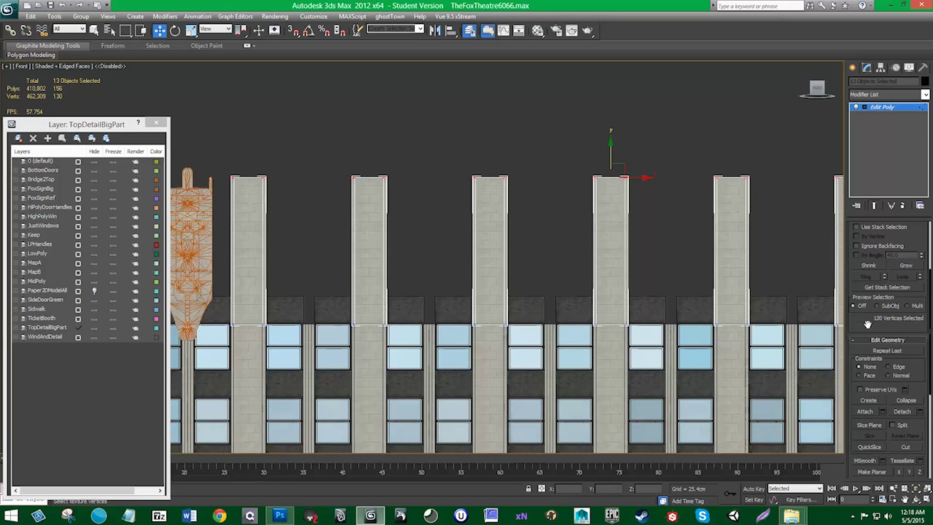
click(861, 389)
middle_drag(463, 302, 646, 323)
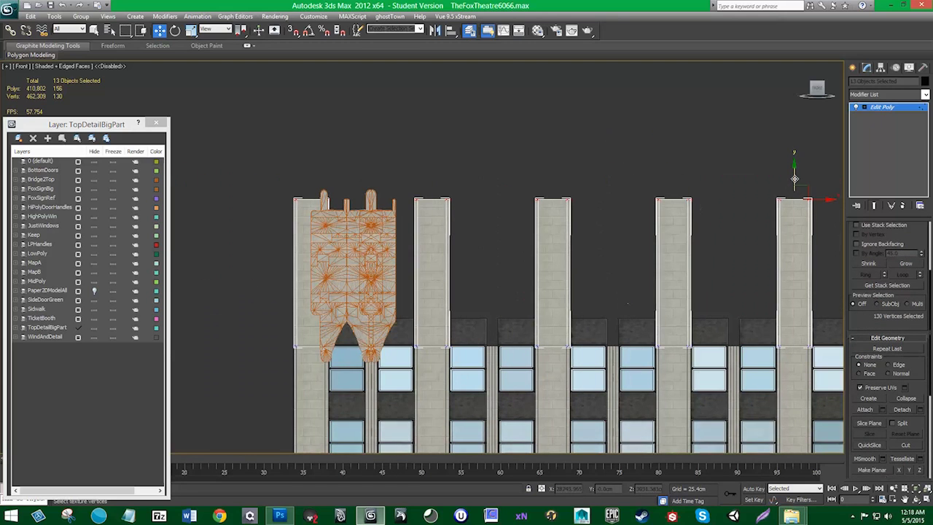
drag(795, 178, 794, 195)
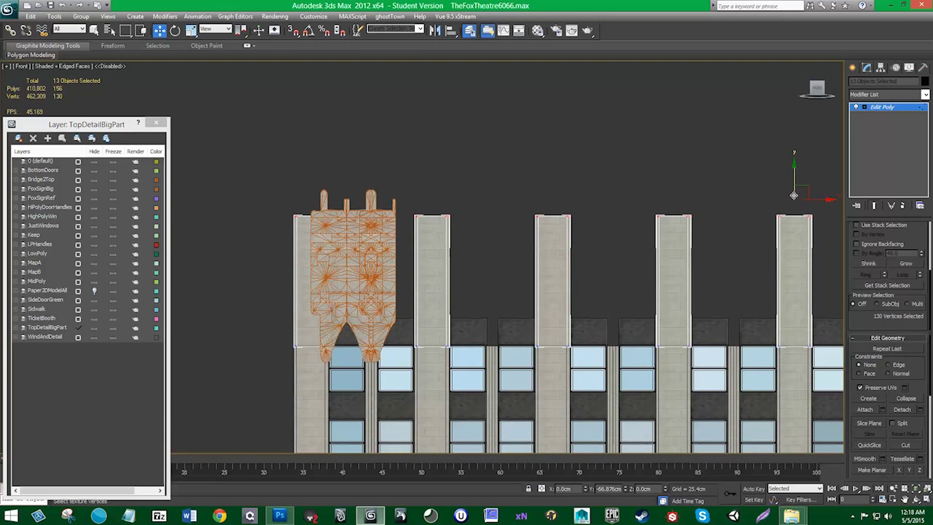
drag(794, 196, 796, 196)
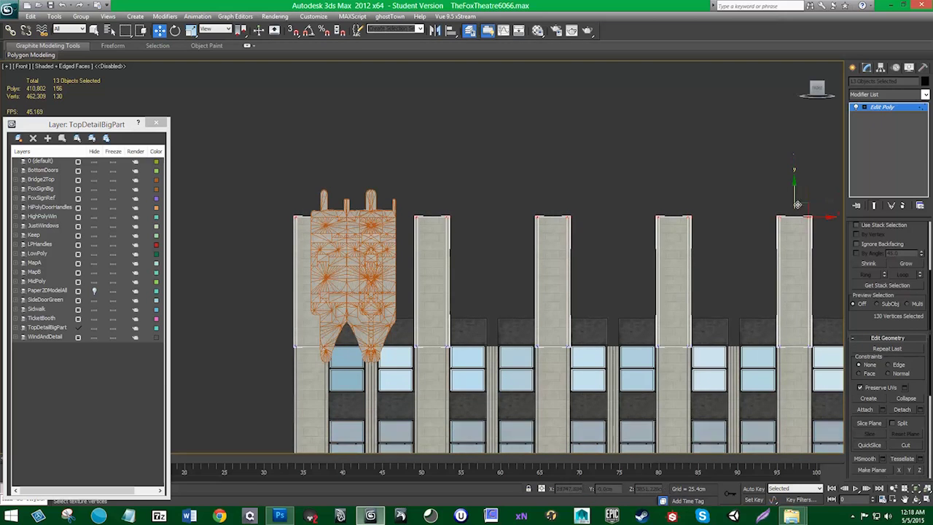
click(883, 108)
- Switch to Photoshop and examine how the ornament meets the piers in the facade reference photo
click(279, 516)
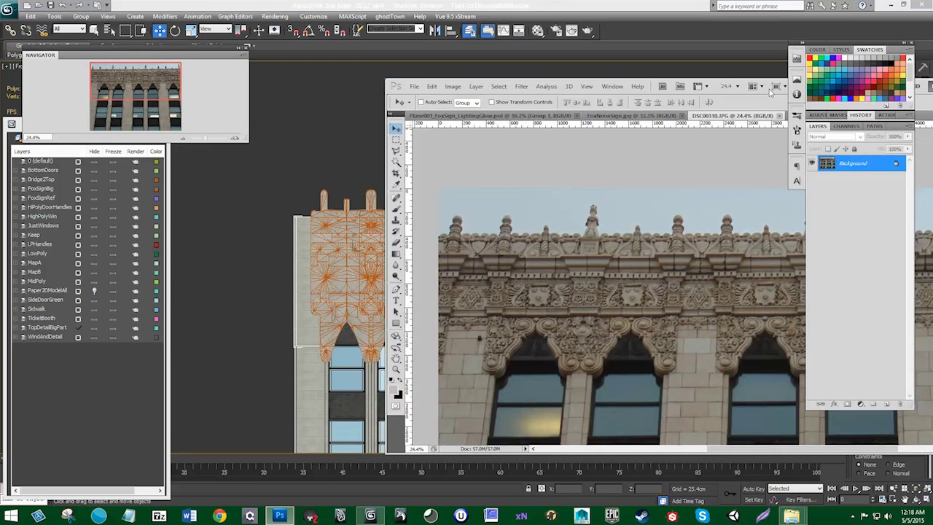
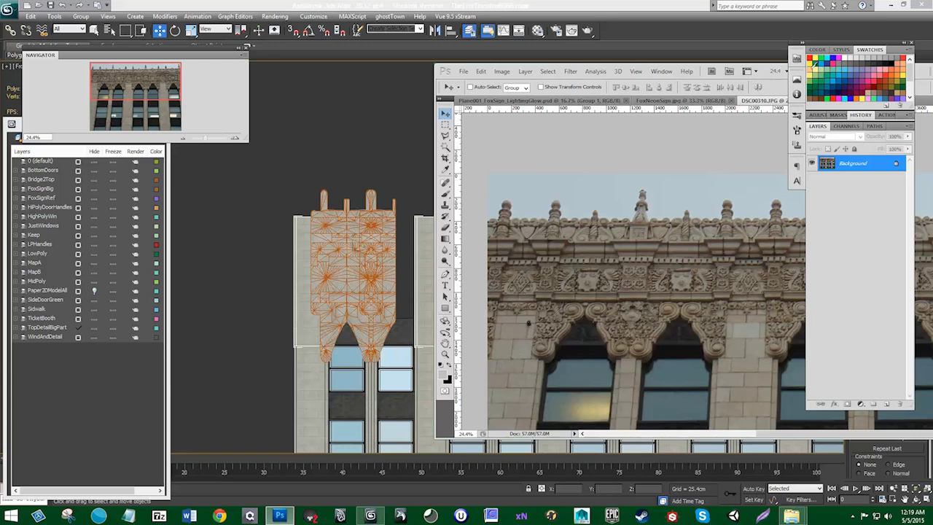
click(771, 70)
click(759, 70)
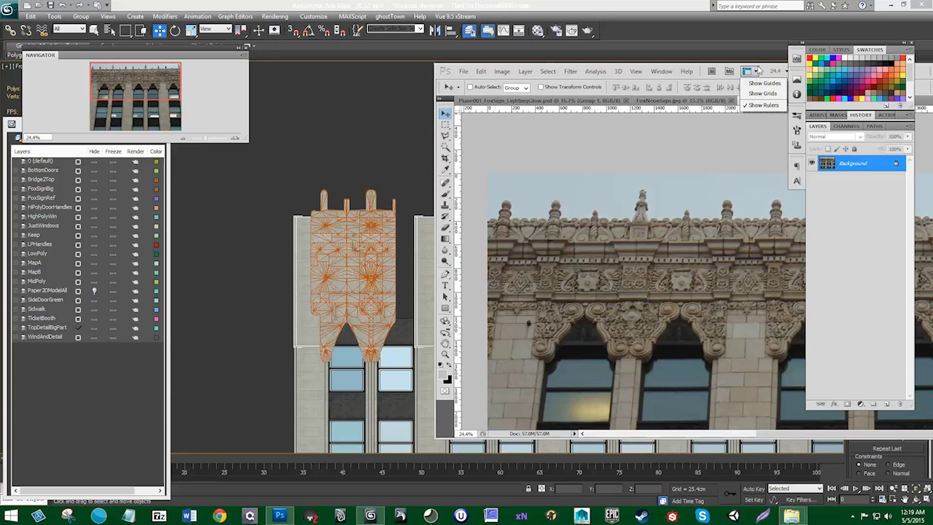
double_click(761, 70)
middle_drag(419, 256, 391, 243)
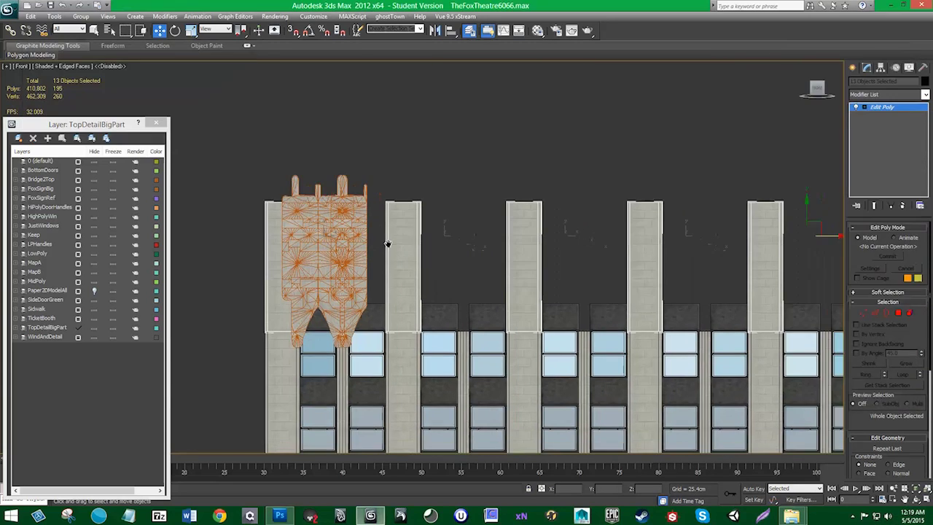
click(356, 275)
ctrl+click(322, 296)
ctrl+click(321, 294)
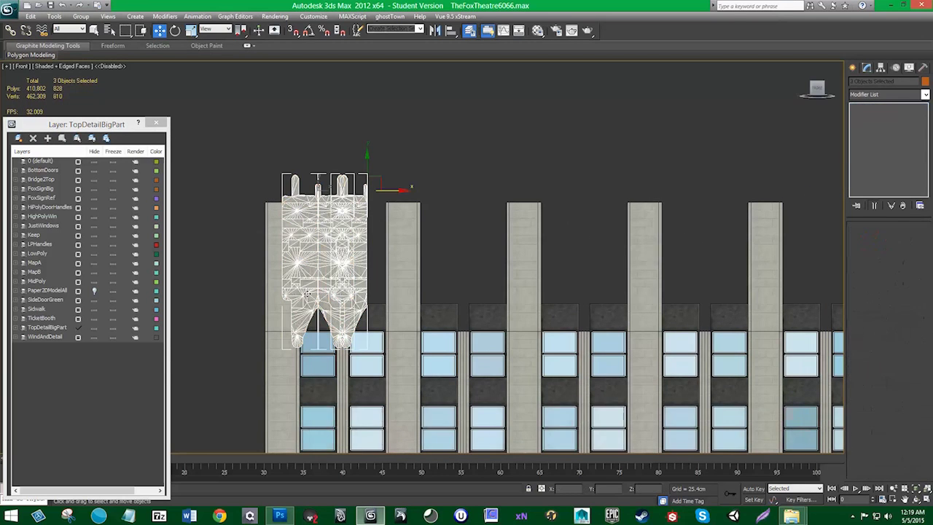
middle_drag(318, 180, 276, 178)
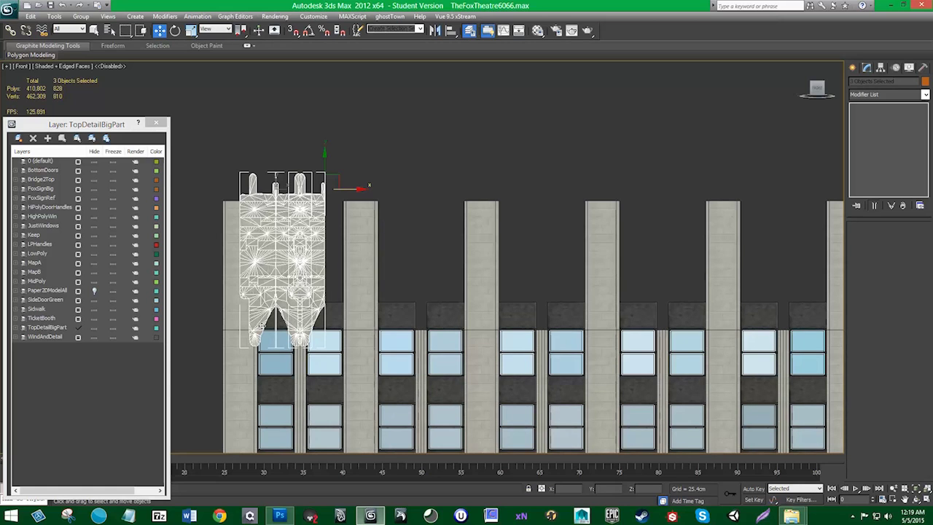
click(317, 223)
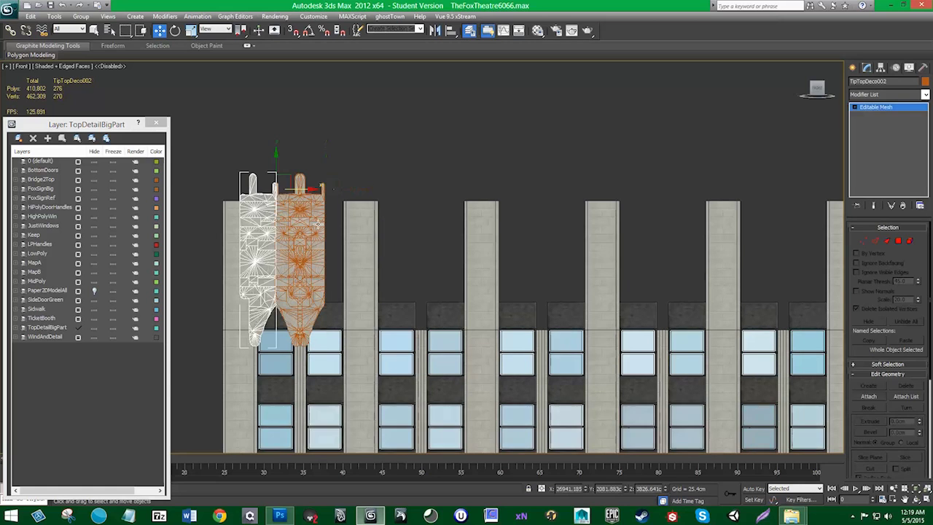
shift+drag(302, 191, 404, 197)
click(515, 304)
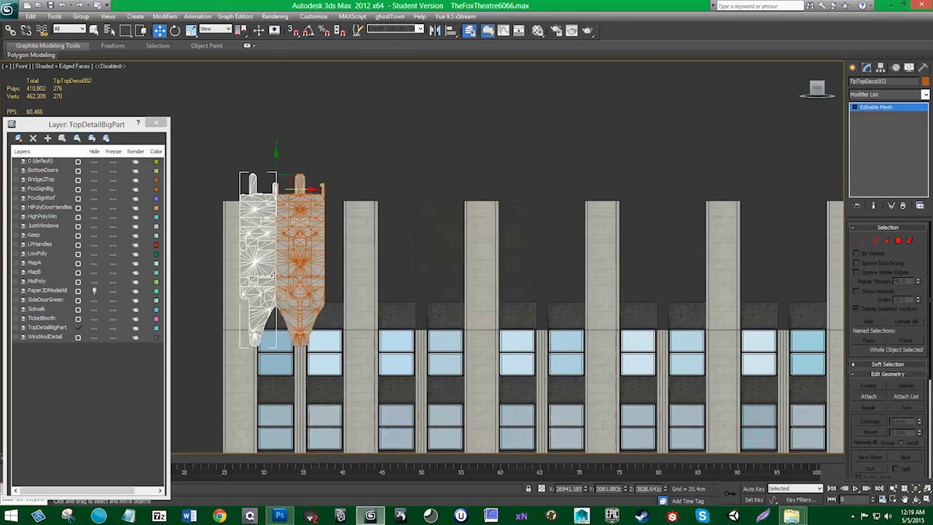
- Clone the leftmost ornament panel and mirror the copy horizontally
shift+drag(269, 283, 306, 285)
click(440, 298)
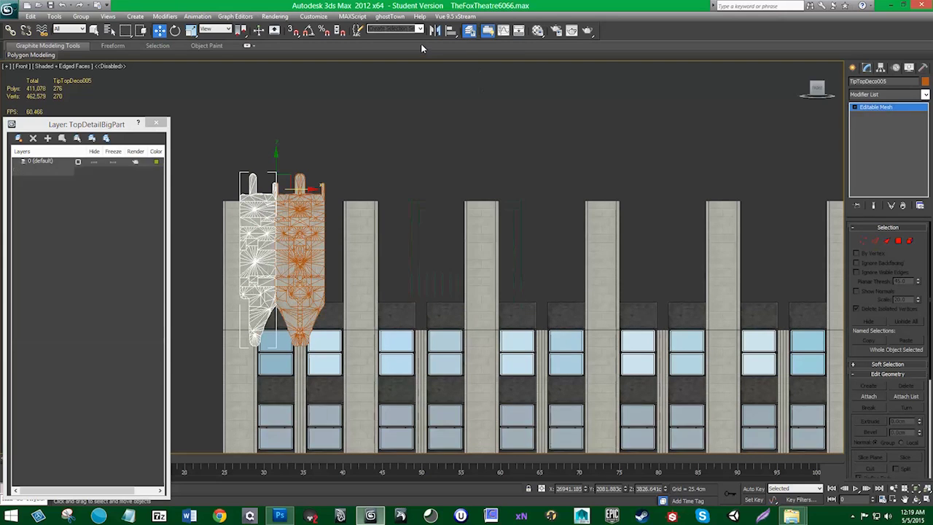
click(434, 30)
click(433, 327)
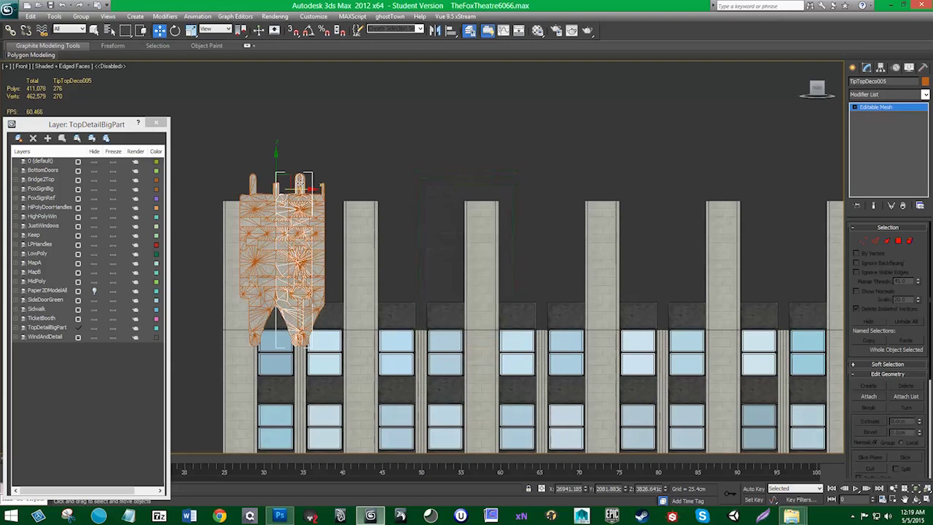
- Move the mirrored panel along X to the far end of the ornament row, edge to edge with its neighbour
drag(339, 194, 350, 195)
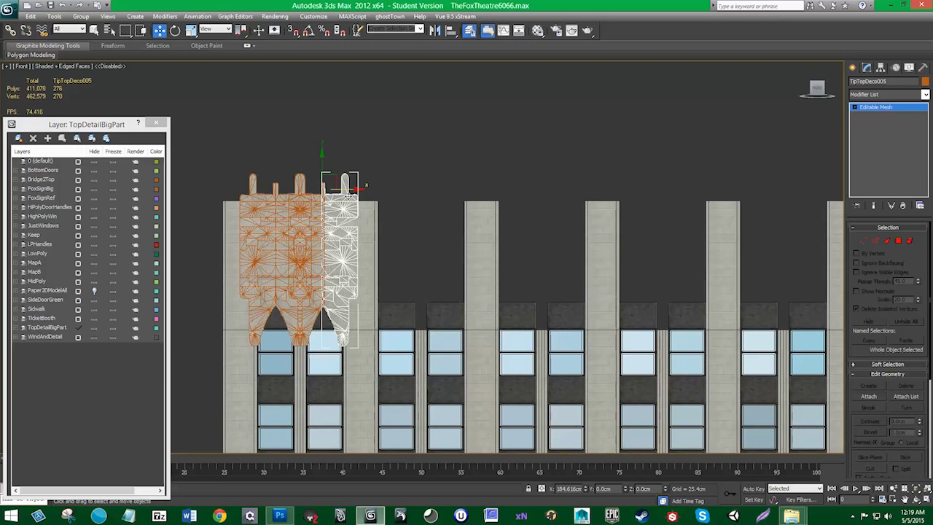
drag(348, 194, 350, 195)
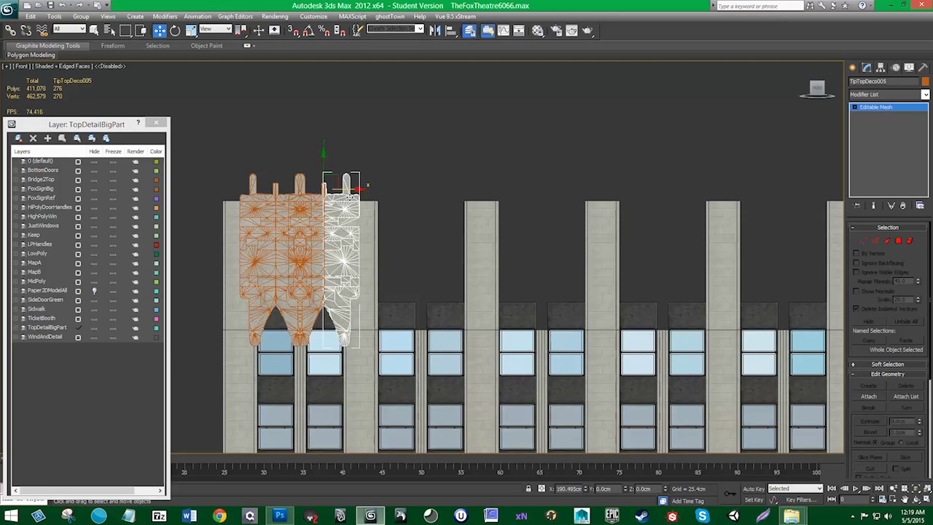
scroll(461, 275, up, 2)
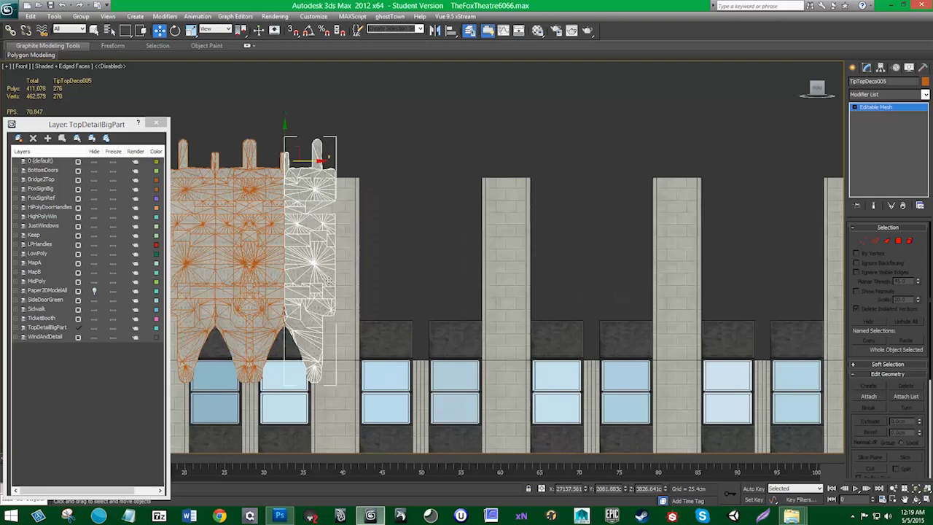
scroll(434, 269, up, 3)
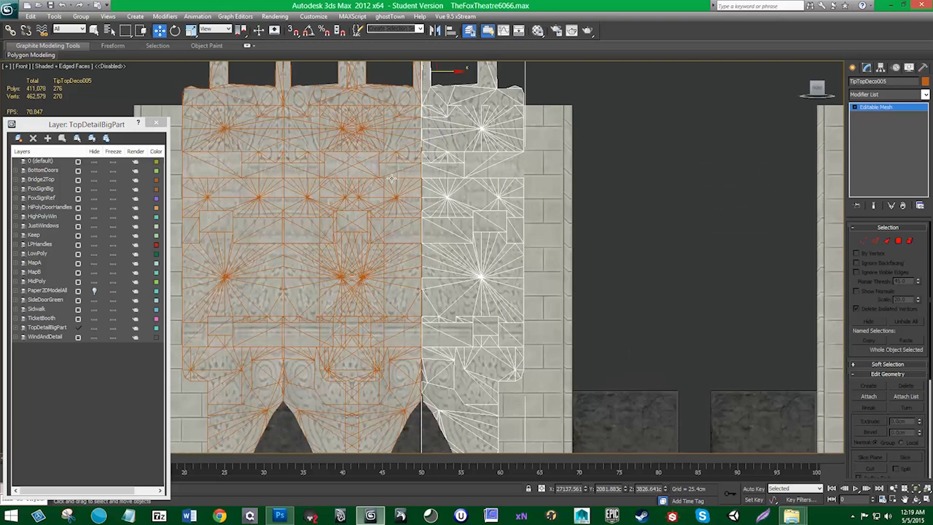
middle_drag(392, 178, 378, 249)
click(377, 249)
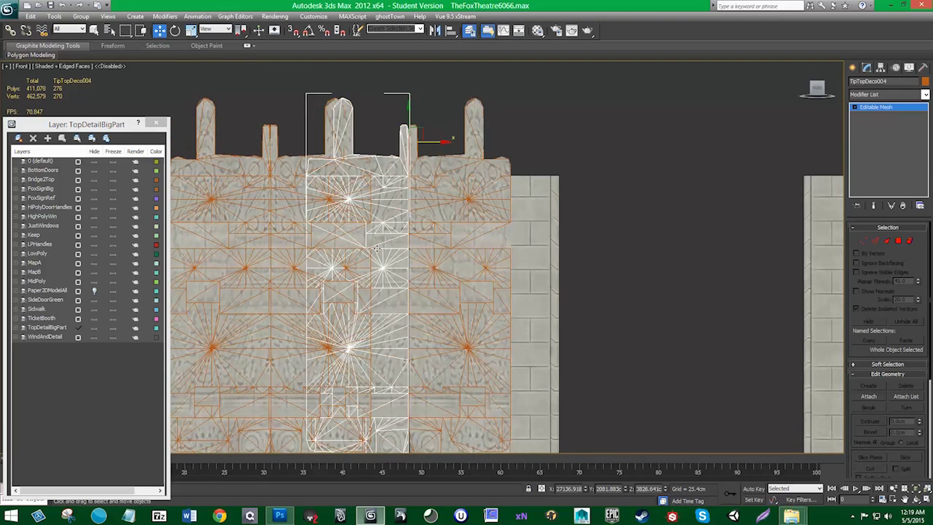
scroll(452, 224, up, 5)
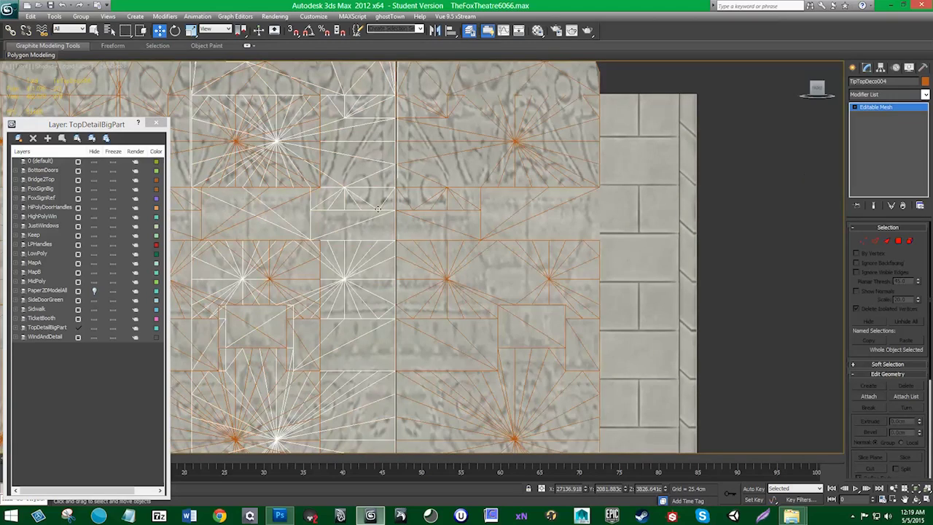
click(432, 186)
scroll(430, 190, down, 6)
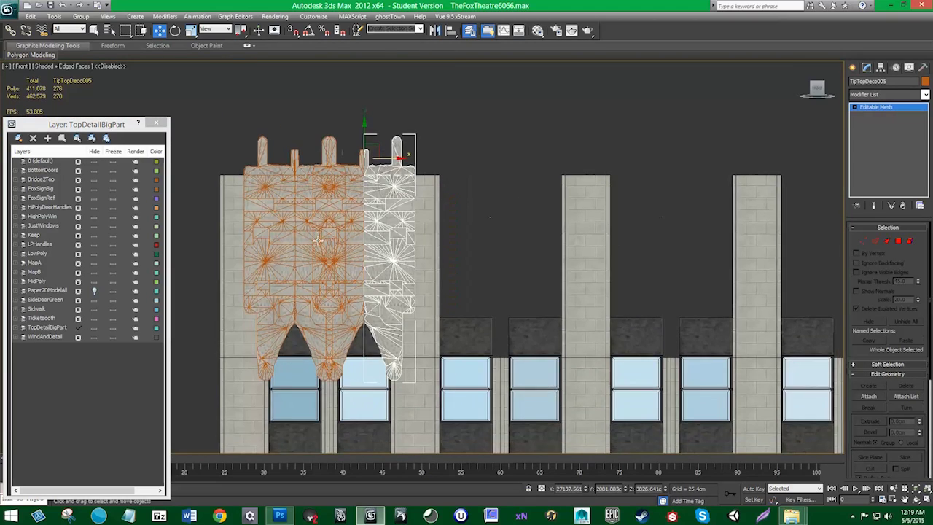
click(455, 254)
- Nudge the new mirrored panel slightly toward its neighbour to close the narrow seam between them
middle_drag(404, 331, 385, 298)
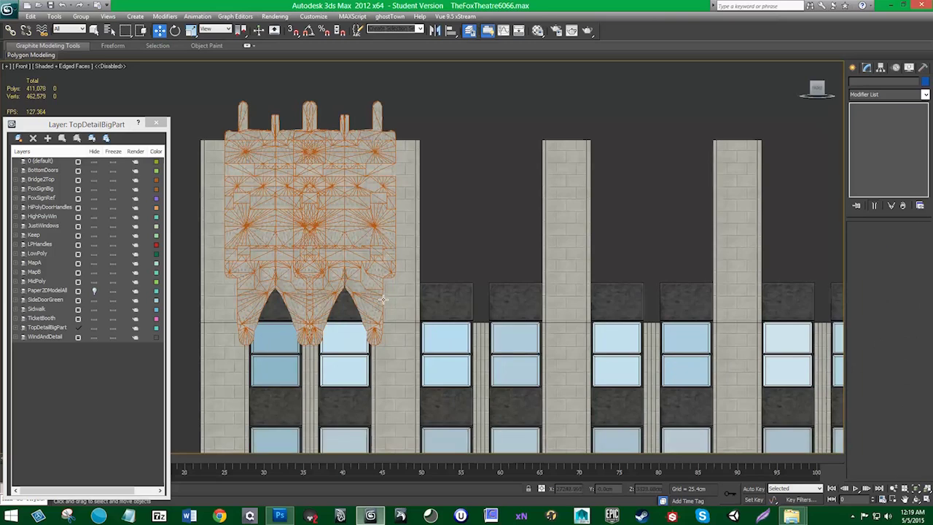
scroll(311, 240, up, 4)
middle_drag(311, 241, 449, 256)
scroll(449, 256, up, 3)
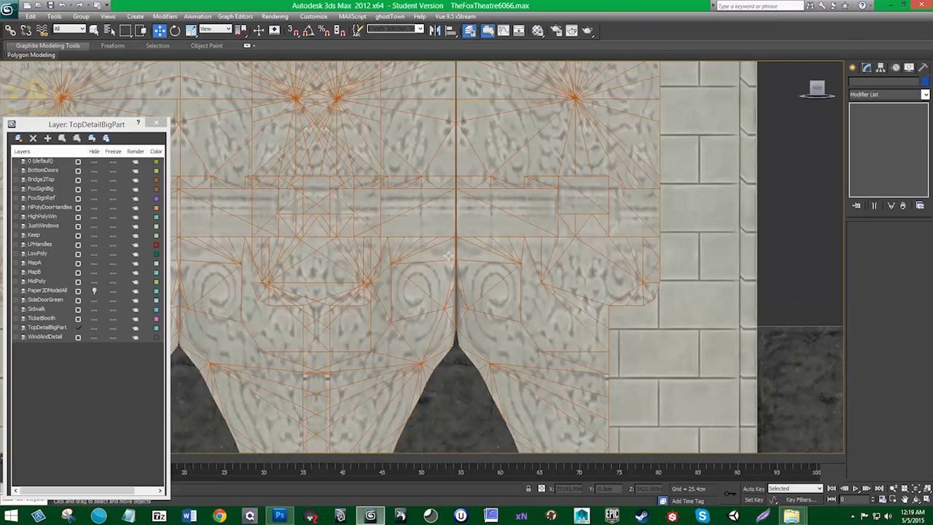
click(481, 238)
scroll(481, 238, up, 5)
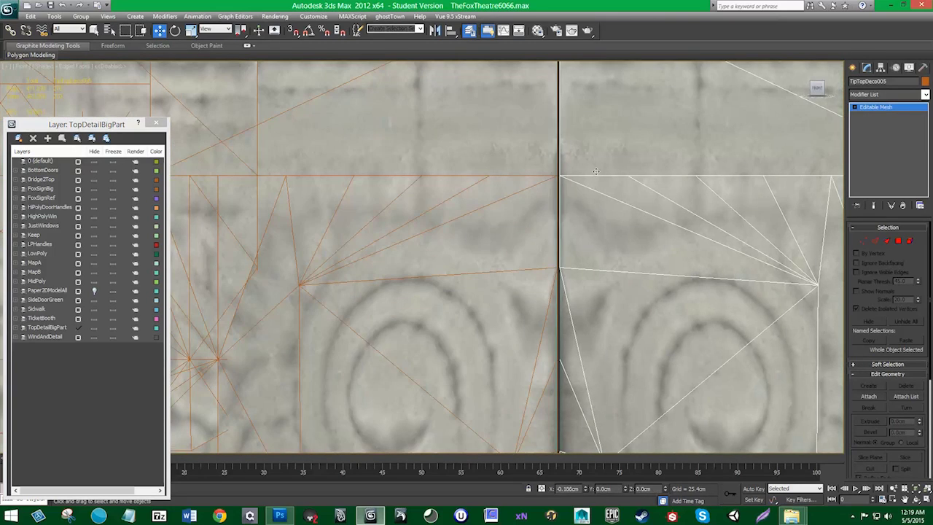
scroll(562, 182, down, 5)
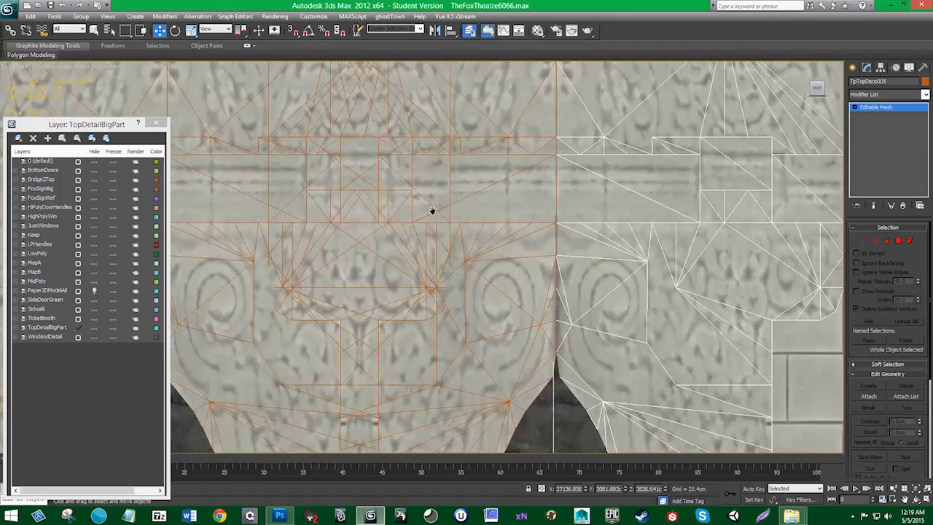
- Shift the leftmost ornament panel outward by about 2 cm so its edge lines up with the adjoining panel
middle_drag(433, 210, 542, 202)
click(462, 202)
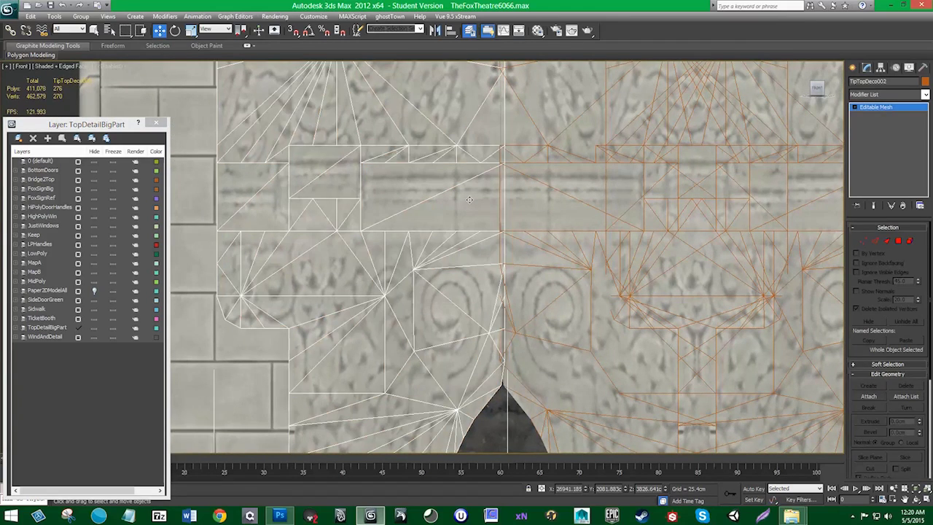
drag(469, 200, 465, 200)
scroll(464, 199, down, 3)
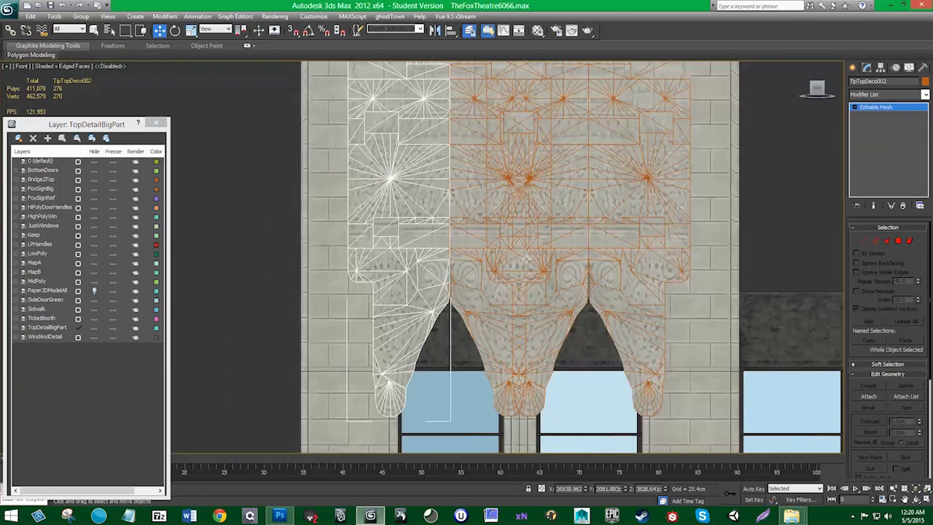
scroll(526, 259, down, 3)
scroll(529, 270, up, 6)
scroll(569, 337, up, 2)
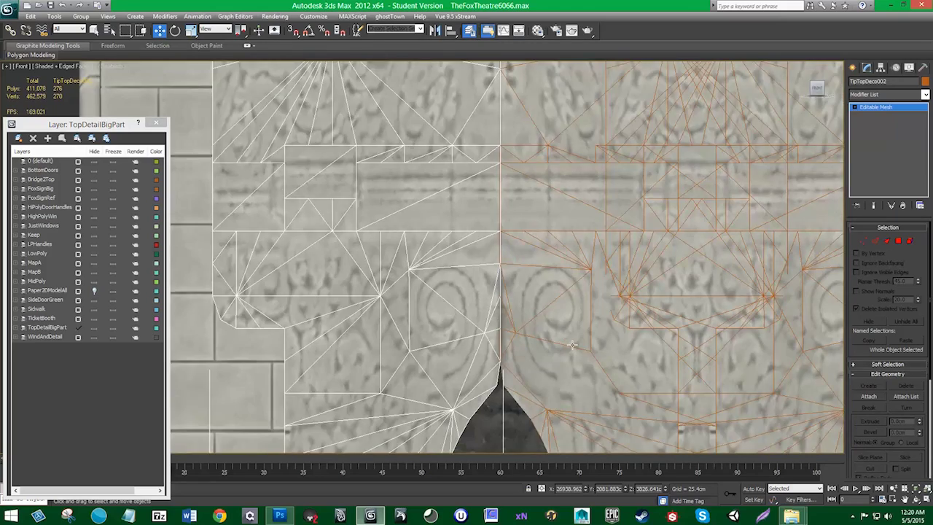
- Apply one shared Edit Poly modifier to all four ornament panels and enter vertex editing
middle_drag(573, 345, 408, 260)
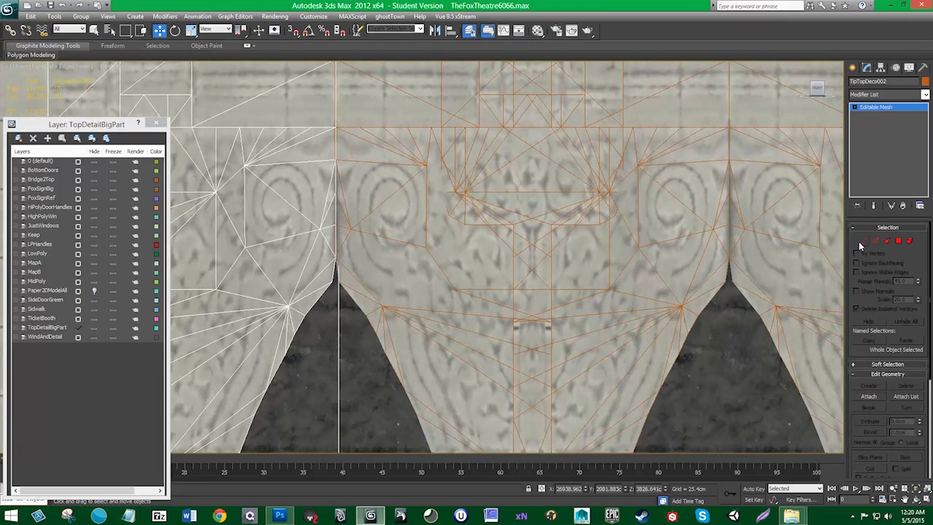
click(862, 241)
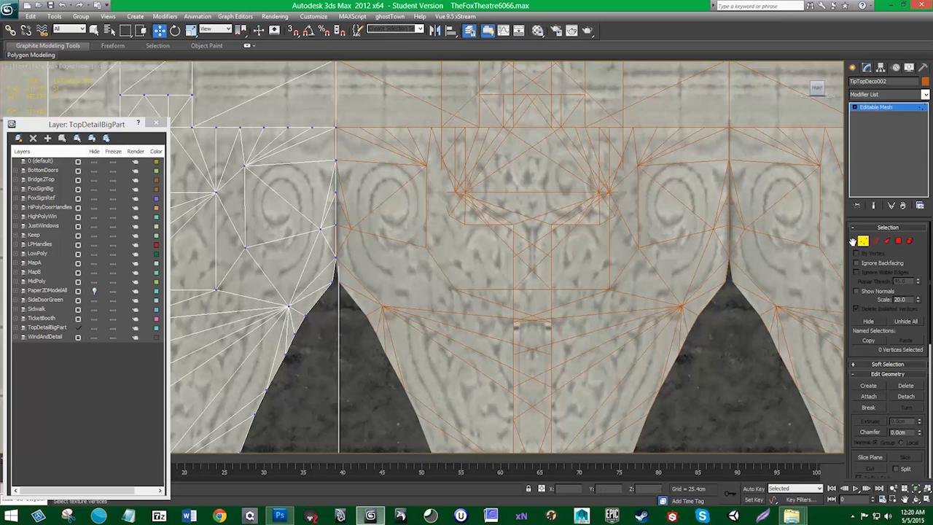
click(435, 275)
click(436, 275)
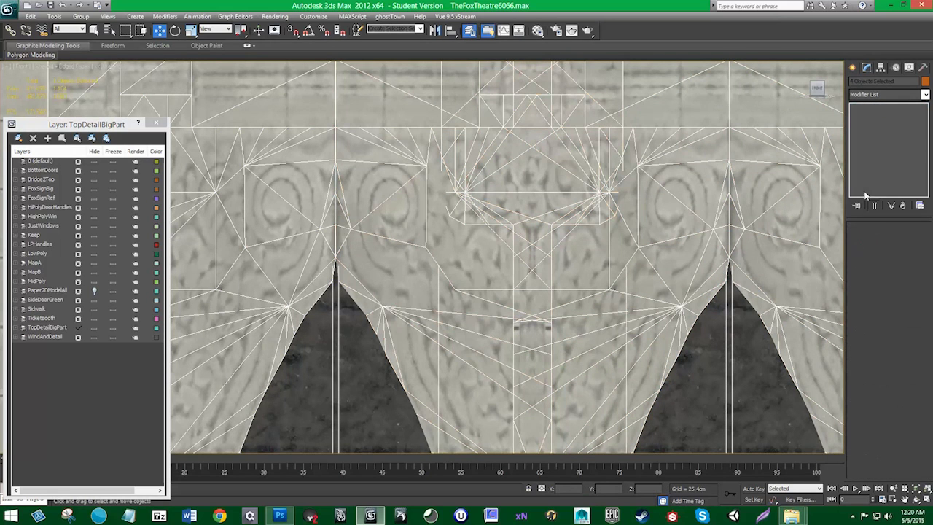
click(924, 94)
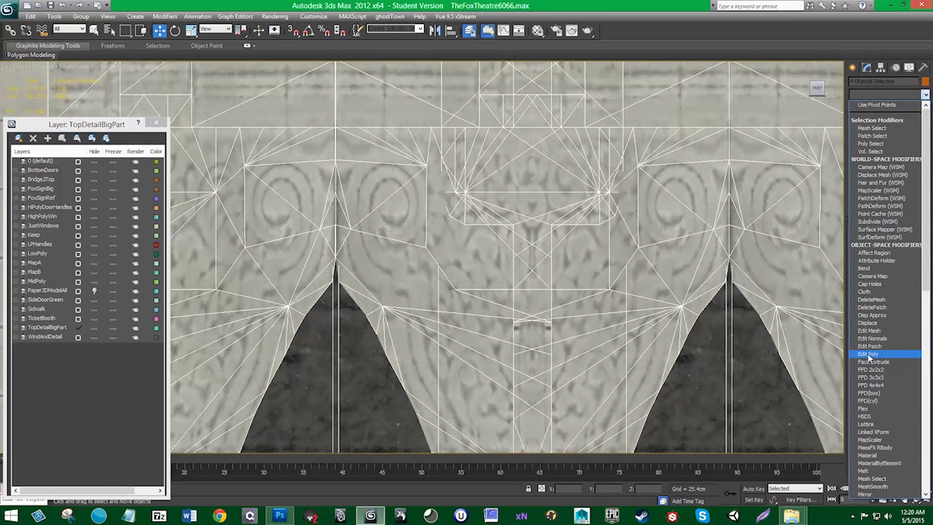
click(872, 354)
click(863, 312)
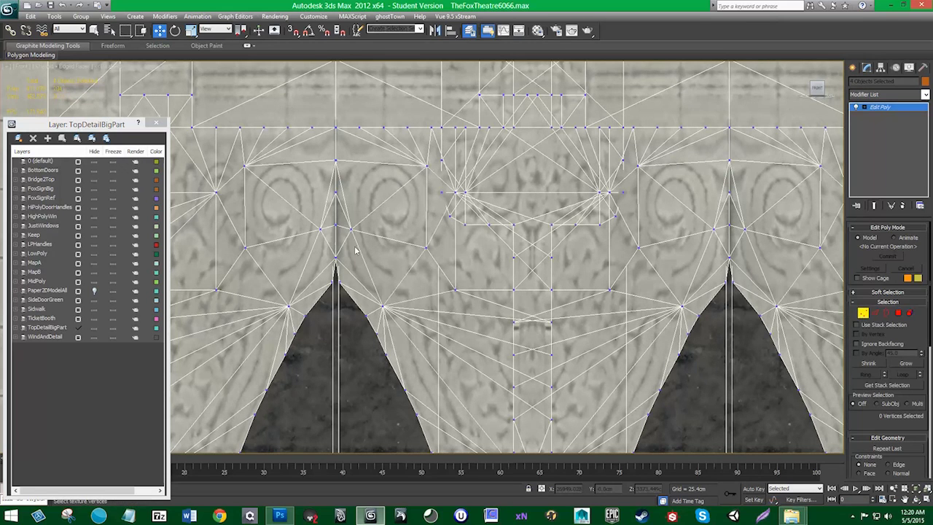
- Scale the four vertices at the first pointed arch's peak together horizontally to close the gap between panels
key(r)
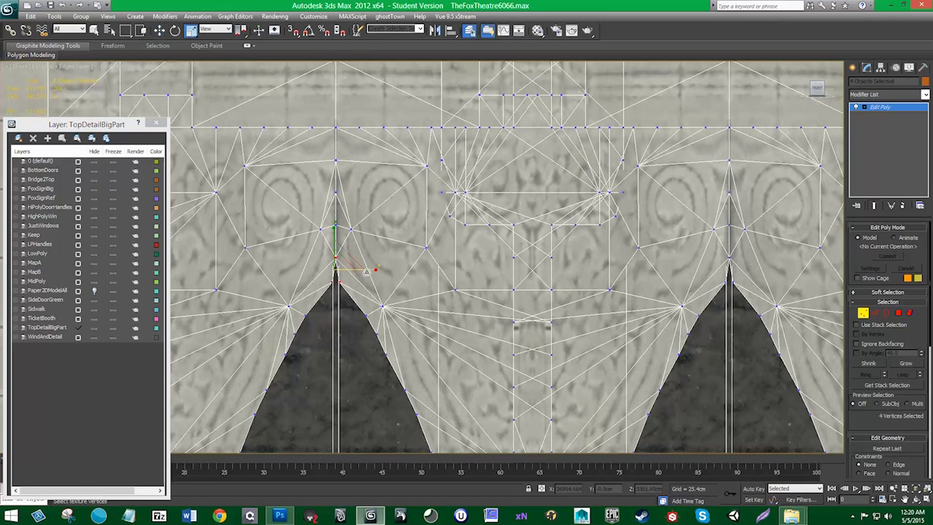
drag(367, 270, 156, 269)
drag(547, 143, 514, 138)
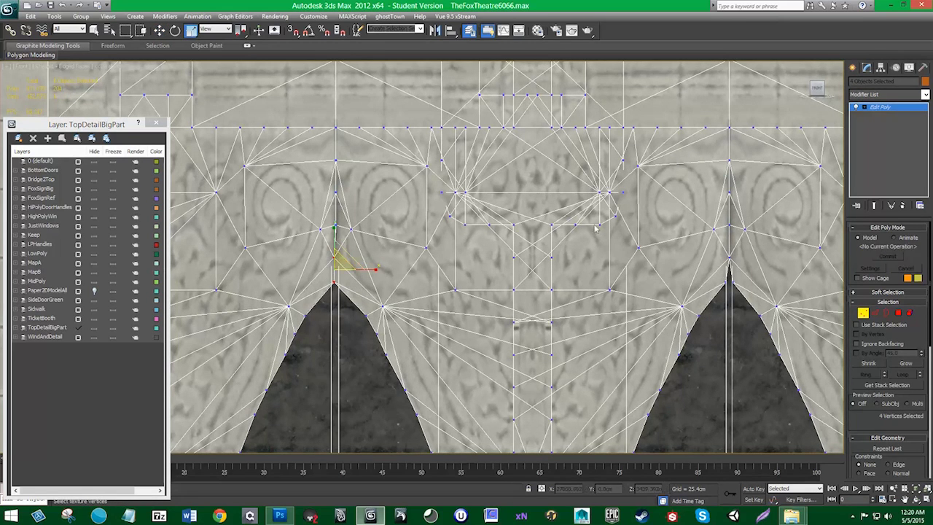
- Try to close the second pointed arch's peak by scaling its four vertices together horizontally, undoing each attempt
drag(752, 270, 838, 270)
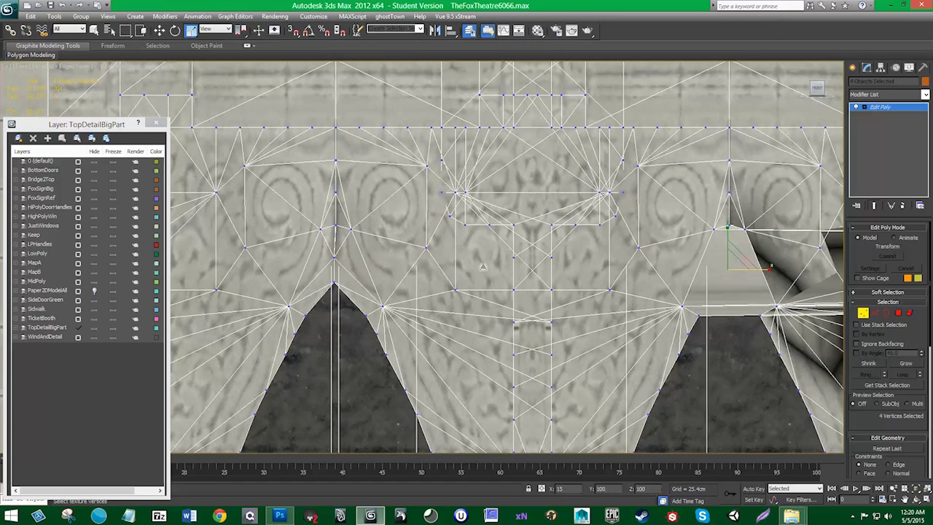
key(ctrl+z)
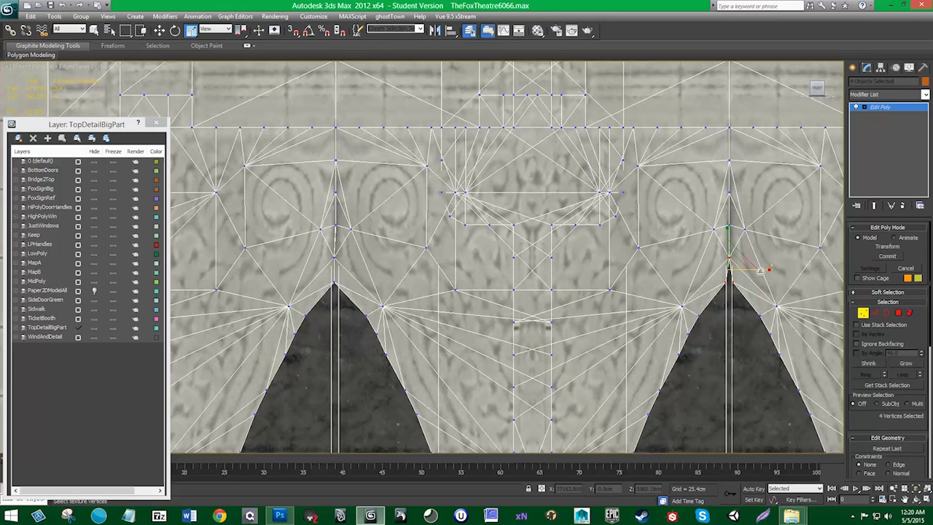
drag(760, 270, 642, 276)
key(ctrl+z)
drag(761, 271, 598, 279)
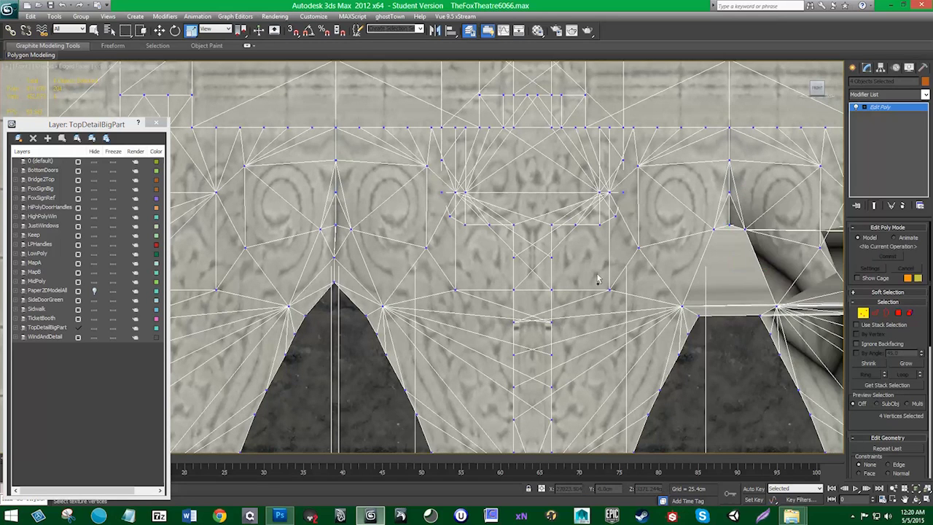
key(ctrl+z)
- Move the vertex at the second arch's tip along X to meet the neighbouring panel's tip vertex
click(730, 284)
key(w)
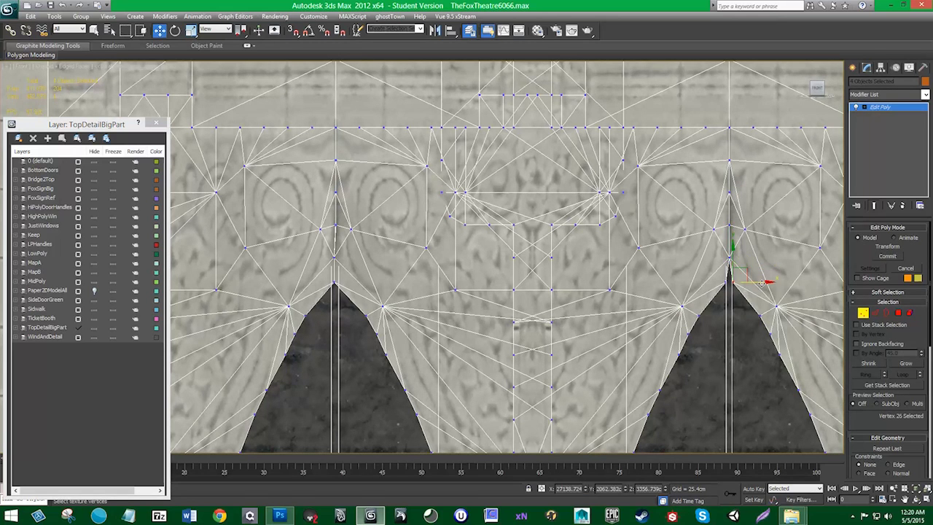
drag(737, 283, 747, 282)
click(764, 283)
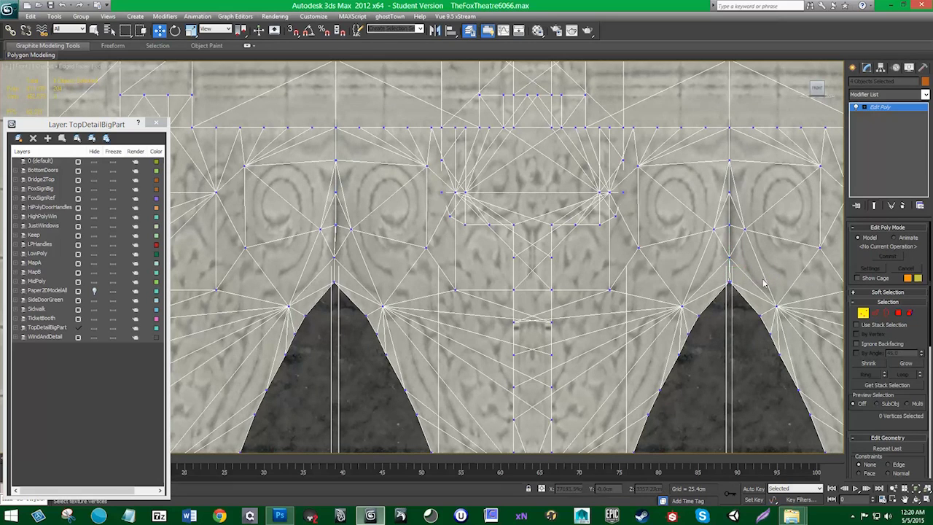
- Fine-tune the second arch's tip vertices along X so the seam stays closed, and leave vertex editing
key(r)
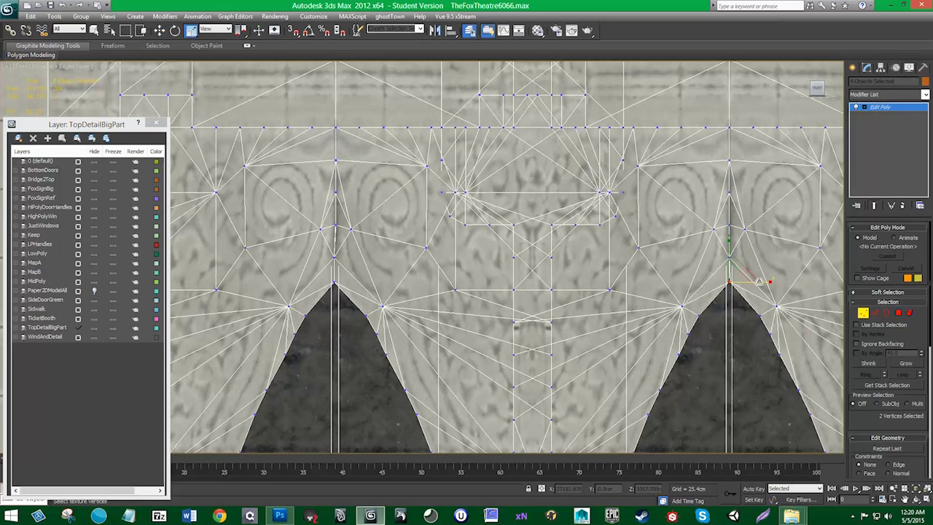
drag(756, 280, 756, 280)
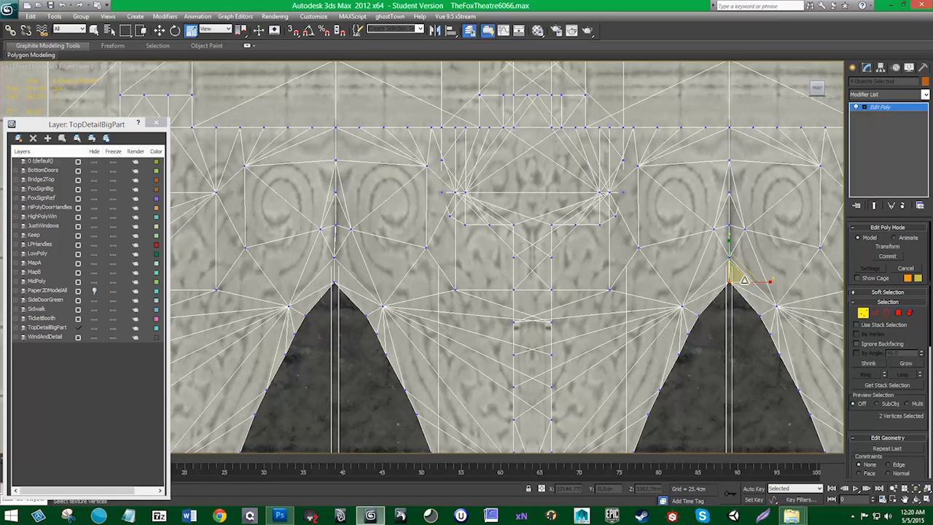
key(w)
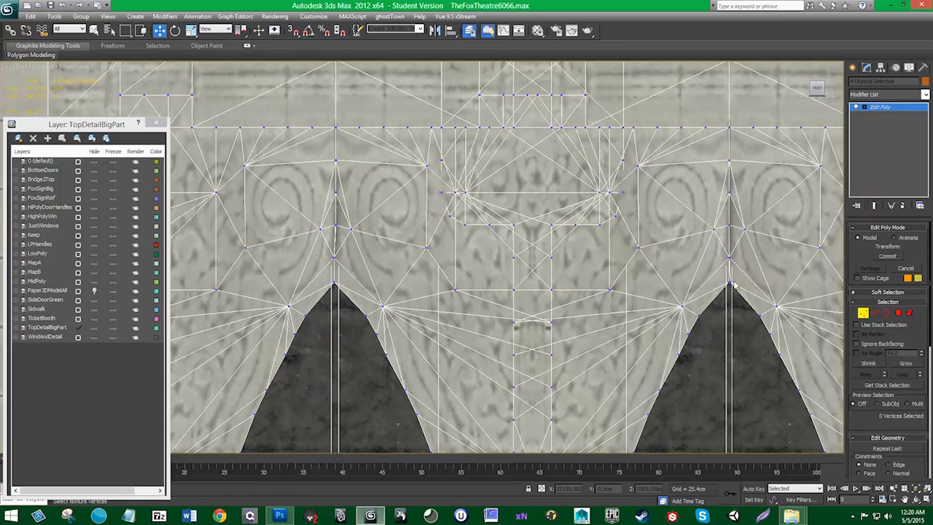
click(730, 283)
key(ctrl+z)
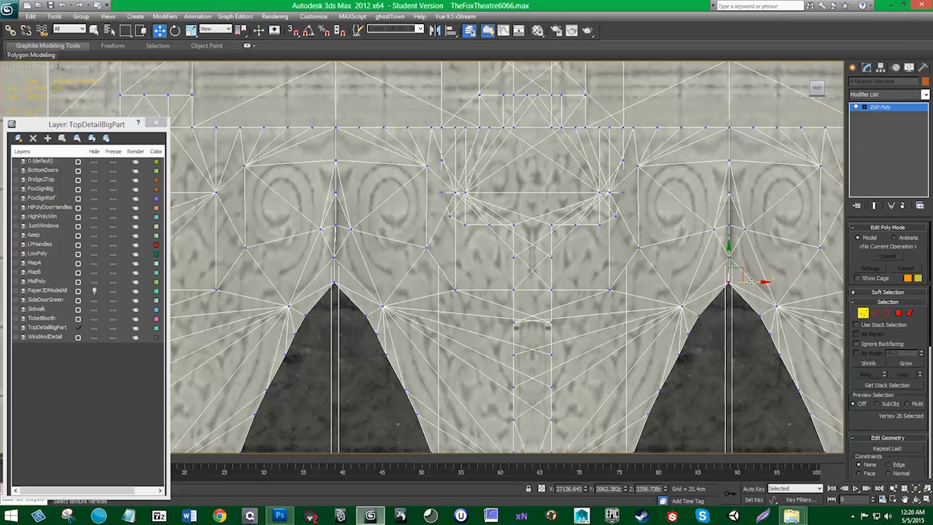
drag(753, 283, 752, 284)
click(865, 314)
- Clone the four-panel ornament set along X at about 488 cm spacing, edge to edge, as 25 copies
scroll(469, 266, down, 5)
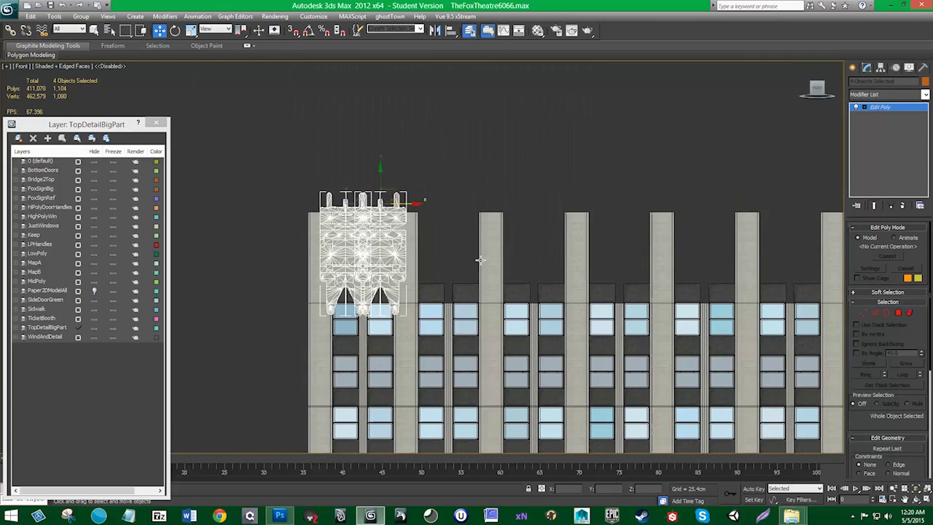
scroll(469, 265, up, 2)
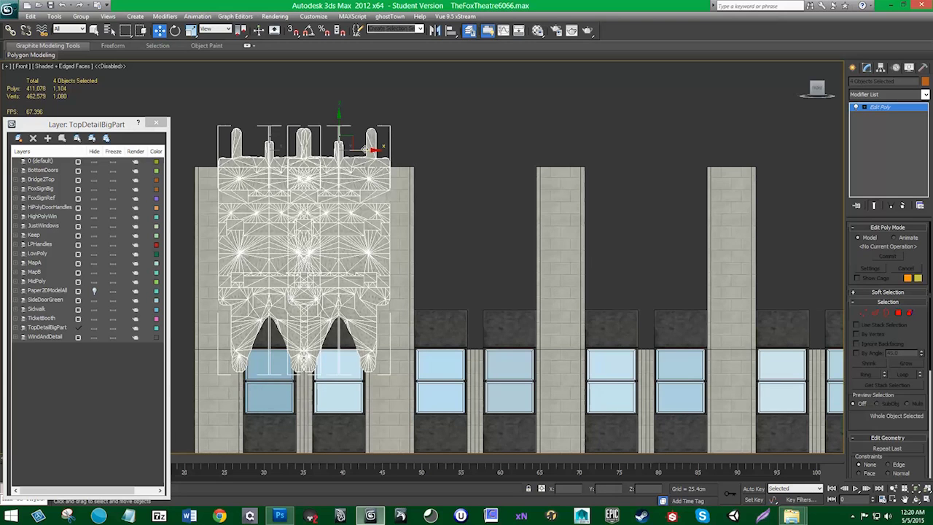
shift+drag(366, 149, 537, 150)
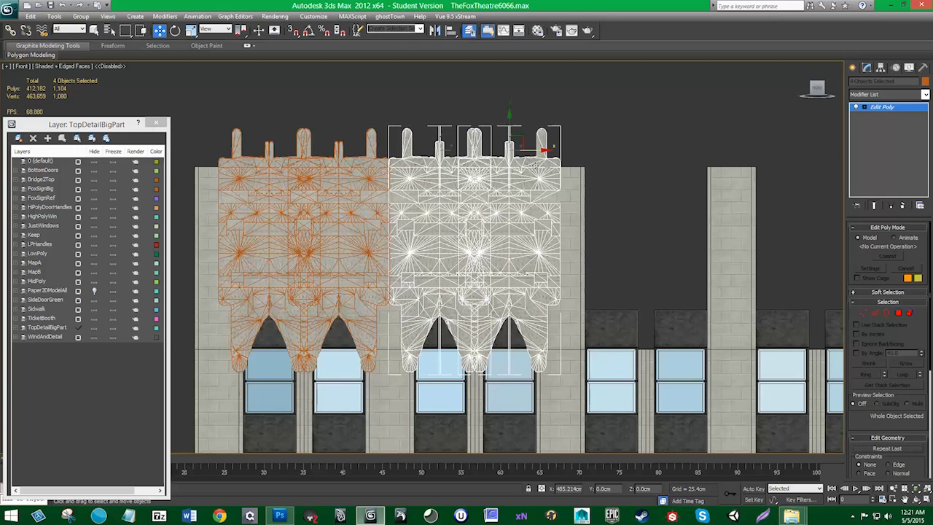
drag(534, 166, 537, 164)
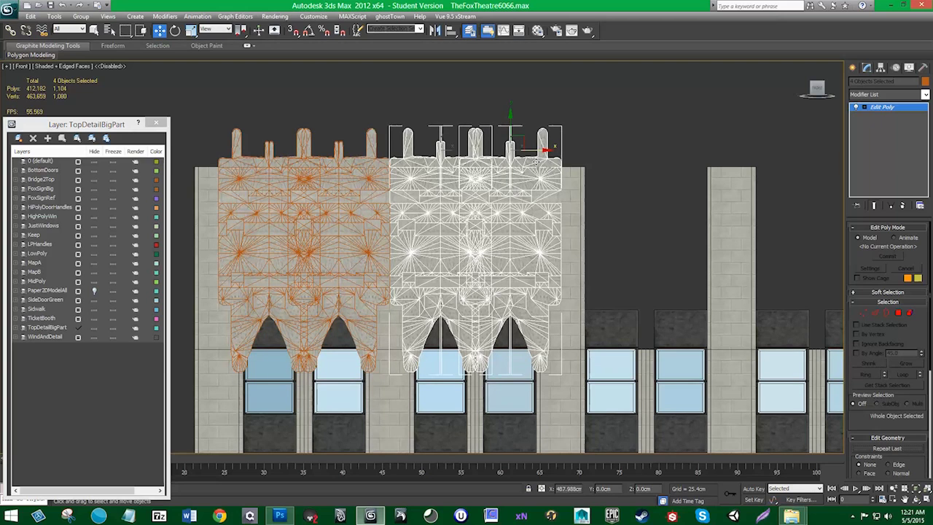
shift+drag(538, 166, 537, 167)
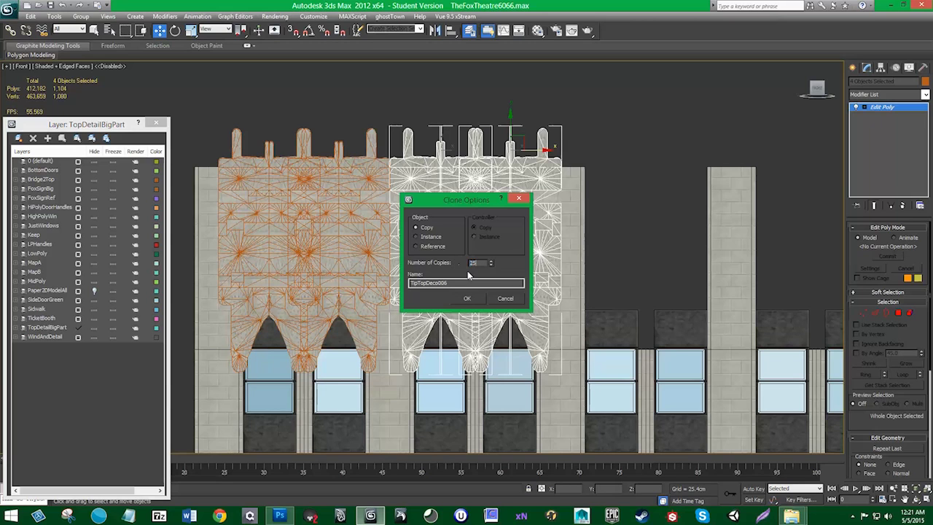
click(468, 298)
- Delete the surplus ornament copies that extend far beyond the end of the building
scroll(609, 290, down, 3)
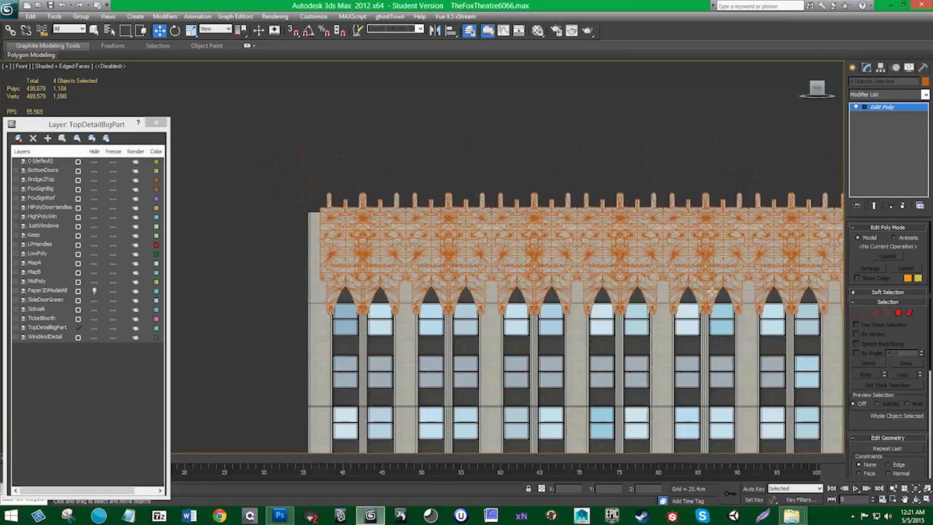
scroll(609, 290, up, 2)
middle_drag(790, 290, 301, 273)
middle_drag(705, 302, 469, 303)
scroll(470, 307, down, 3)
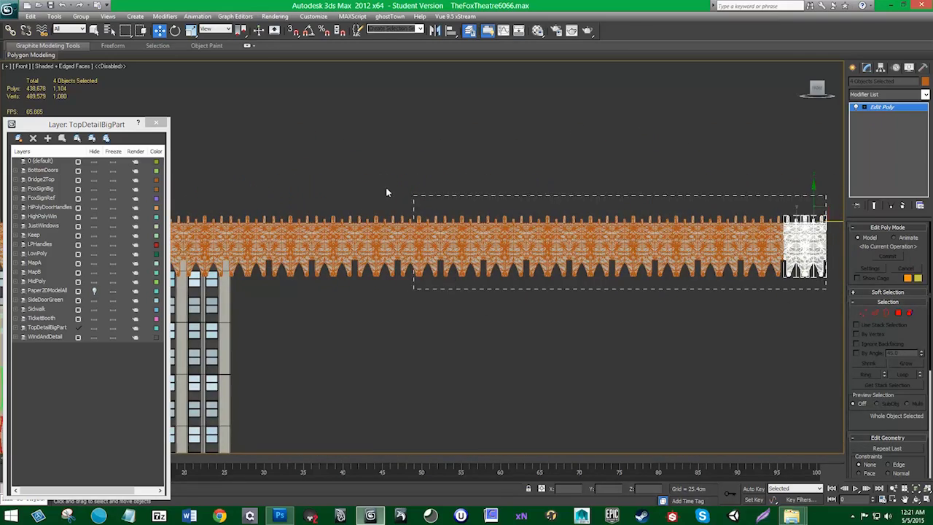
drag(387, 188, 257, 167)
key(Delete)
- Delete the two outermost ornament panels still overhanging the building's end
middle_drag(285, 240, 464, 261)
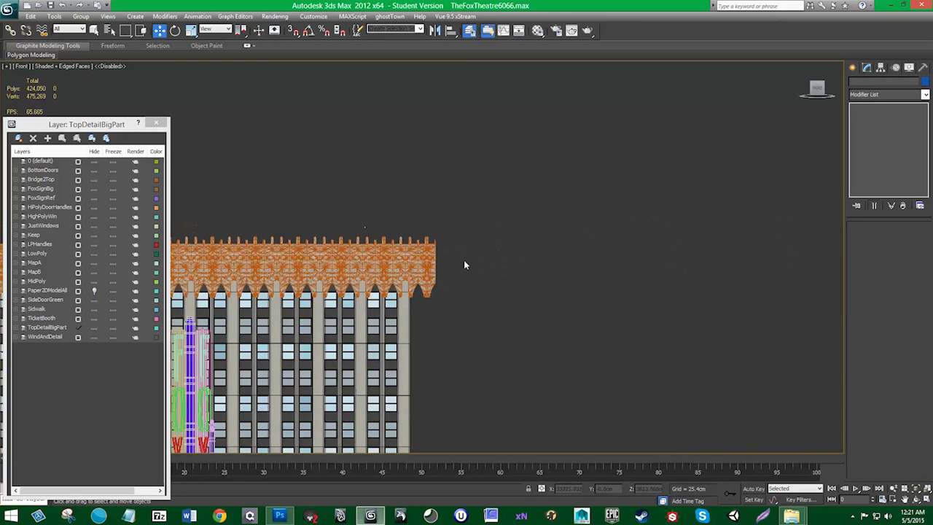
scroll(464, 265, up, 3)
drag(431, 257, 435, 254)
key(Delete)
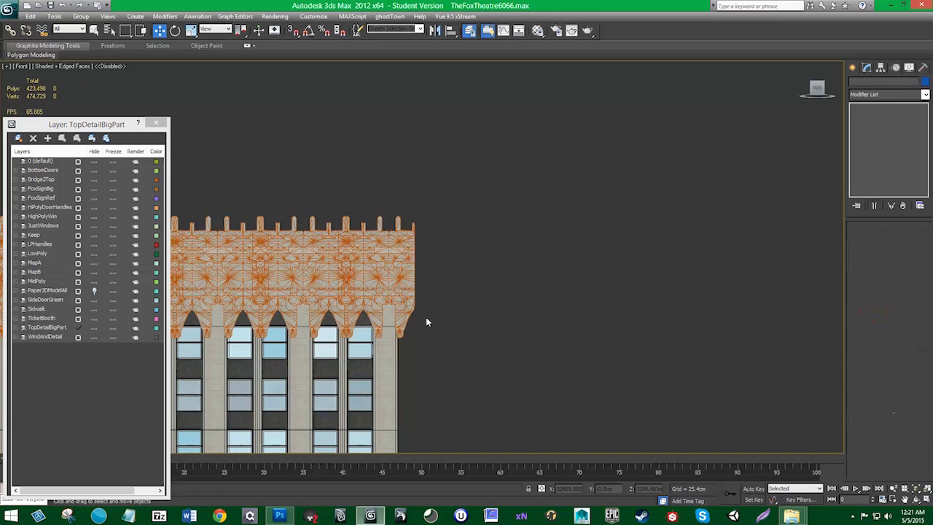
- Switch to the Reference folder in File Explorer and examine the facade photos, including DSC00323.JPG, for how the ornament row ends at the corner
scroll(495, 282, down, 3)
middle_drag(340, 301, 674, 354)
scroll(674, 355, up, 1)
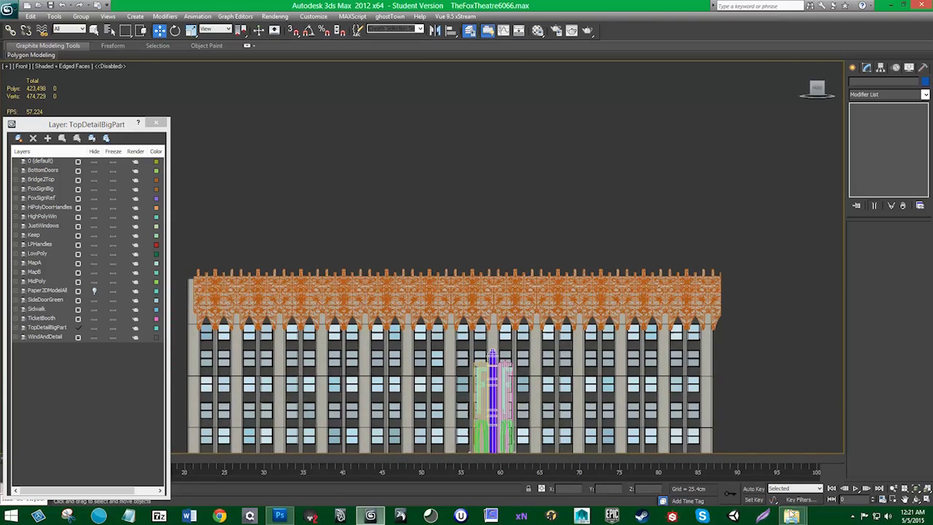
mouse_move(792, 515)
click(846, 461)
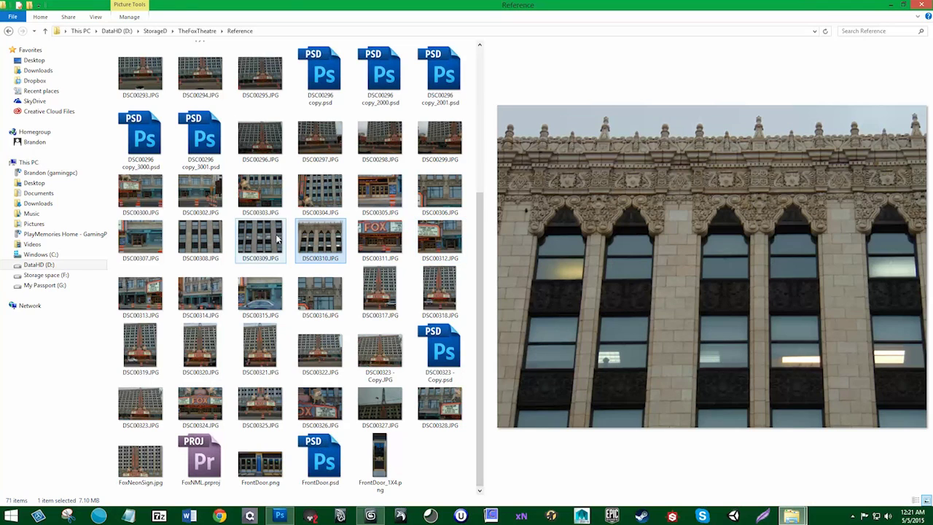
click(146, 348)
click(379, 289)
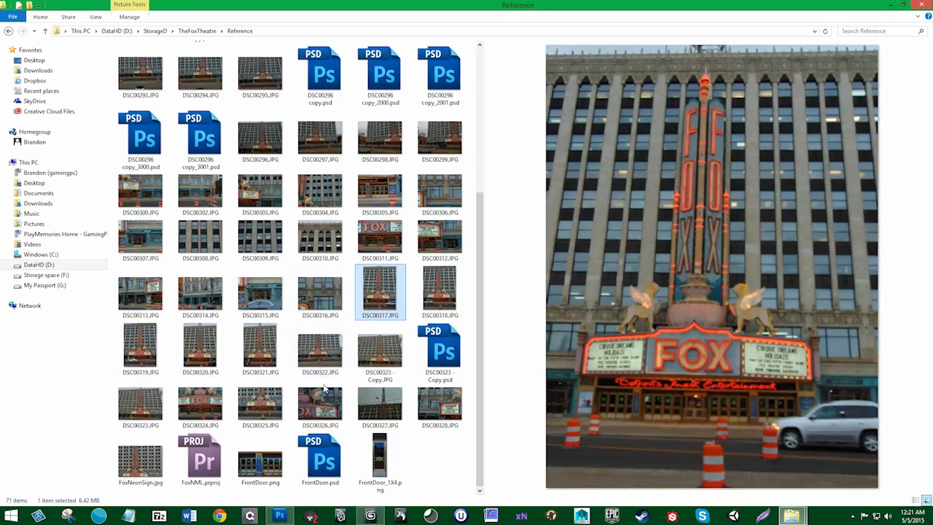
scroll(315, 359, up, 3)
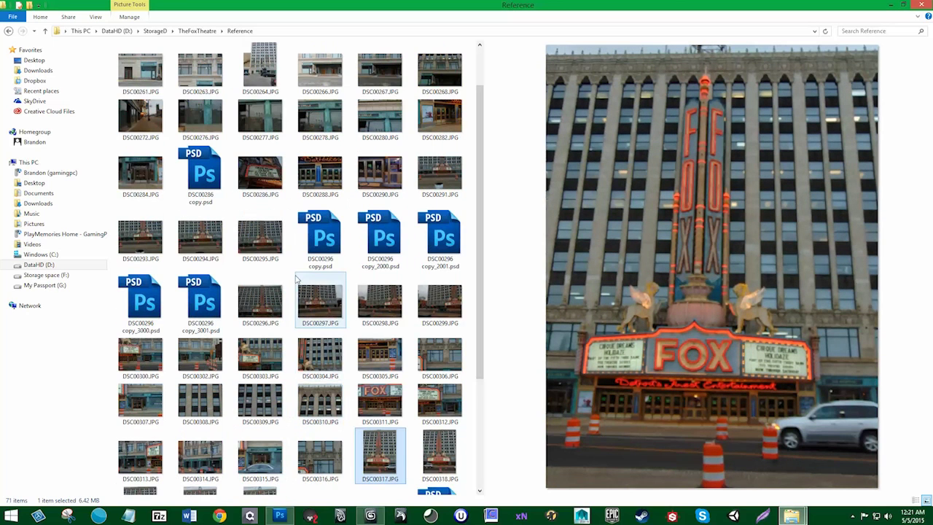
scroll(396, 213, up, 1)
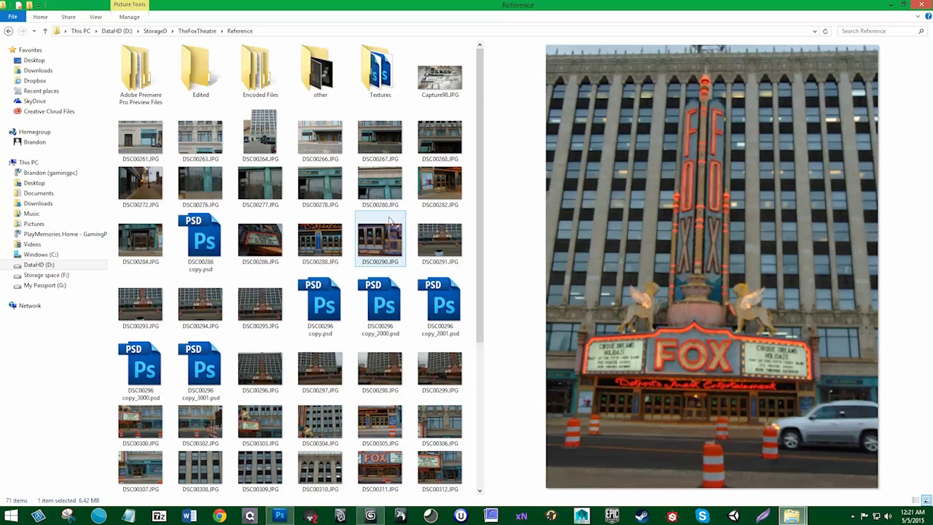
scroll(274, 375, down, 5)
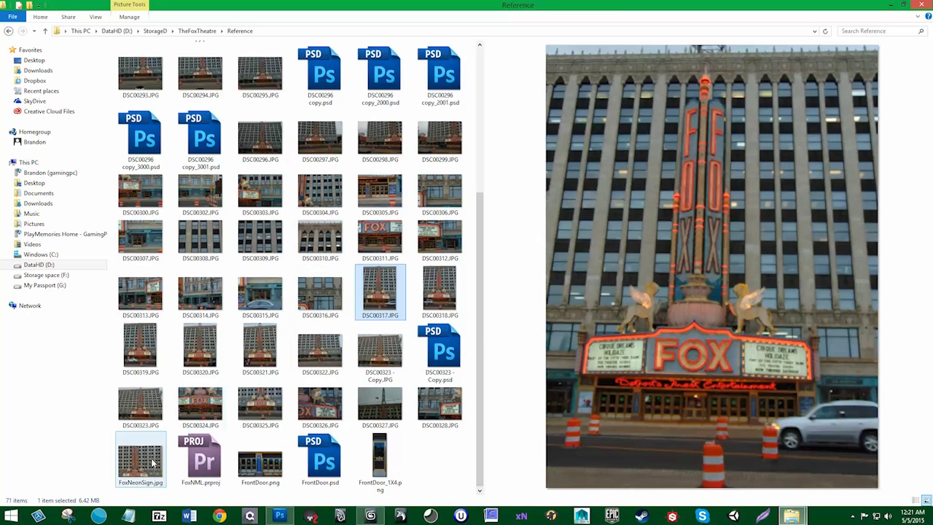
click(146, 406)
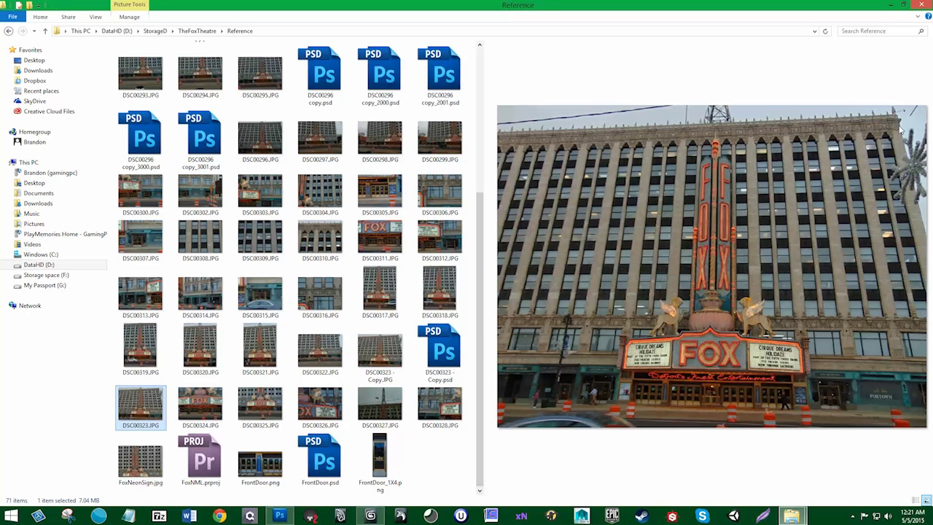
click(893, 5)
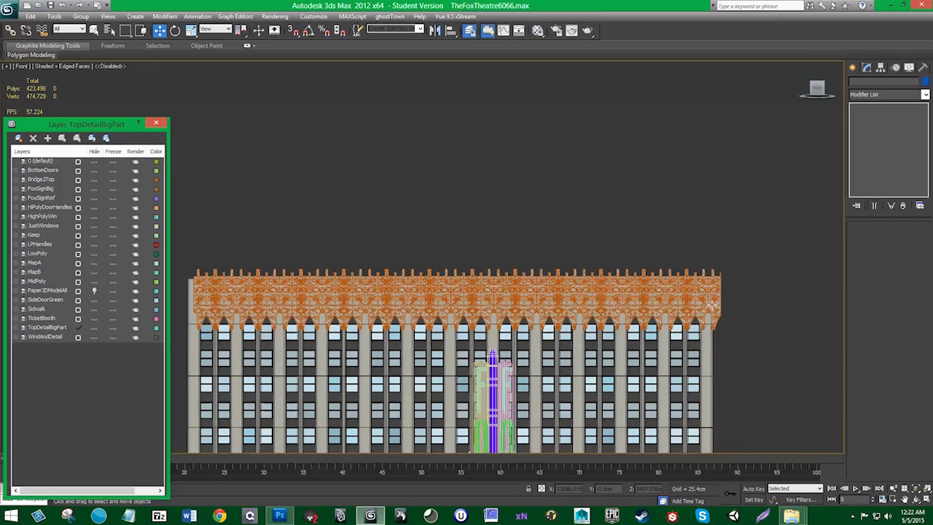
- Delete the last ornament panel projecting past the building's corner and select the new end panel
click(711, 304)
key(Delete)
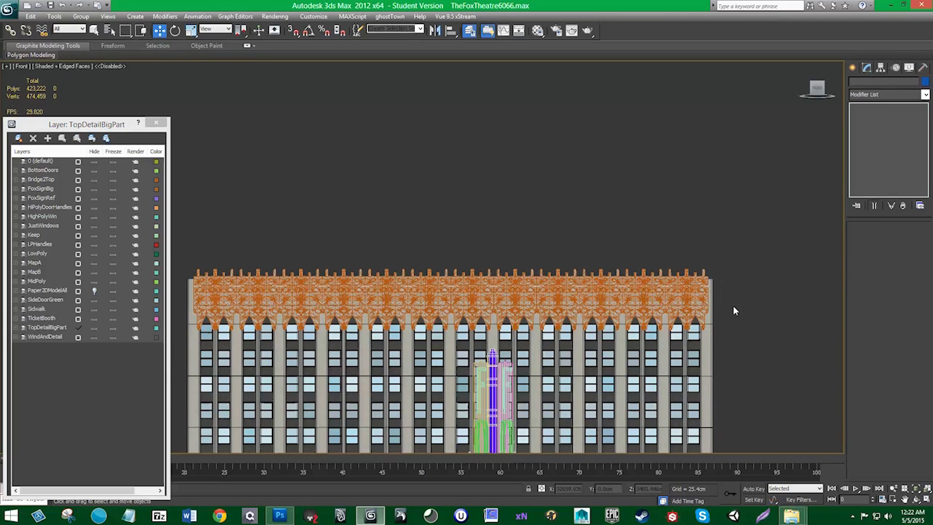
click(704, 299)
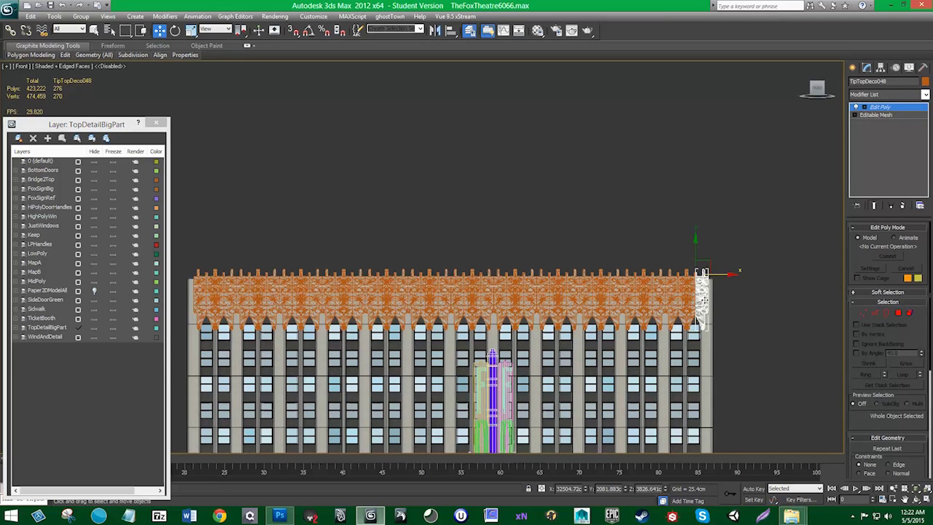
- Recheck the facade photo in the Reference folder against the ornament row's end at the building corner
click(280, 516)
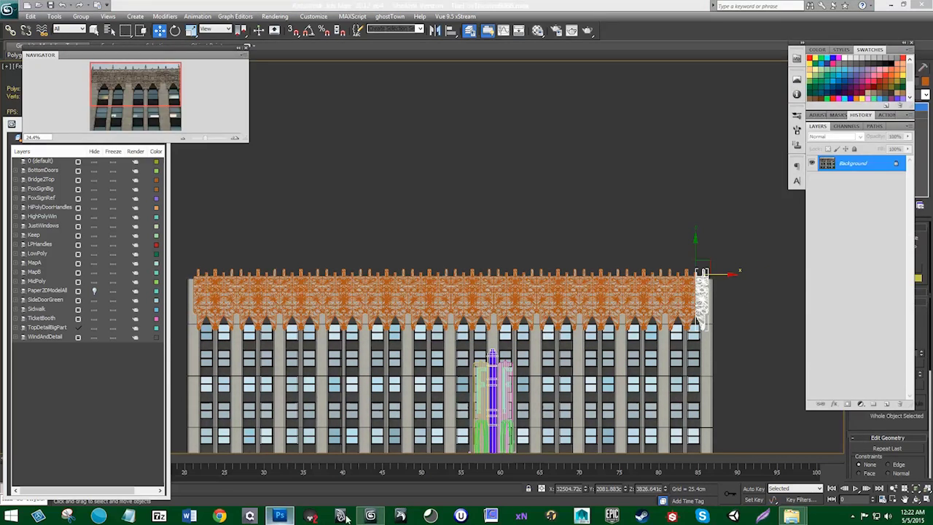
mouse_move(792, 516)
click(825, 484)
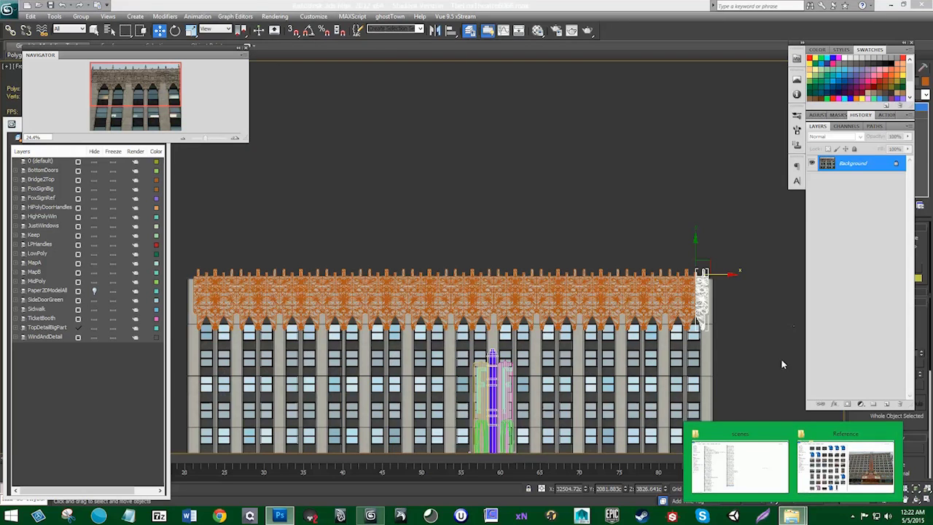
mouse_move(846, 466)
click(719, 318)
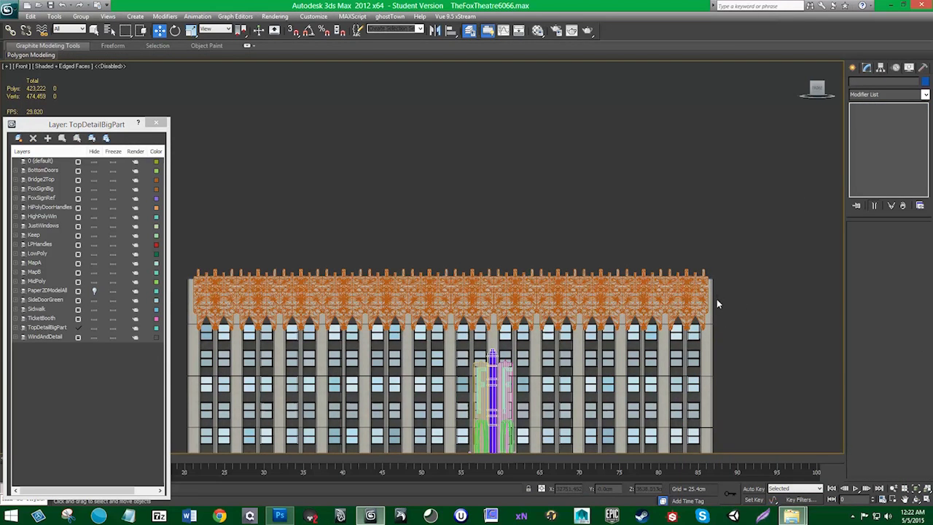
scroll(716, 304, up, 5)
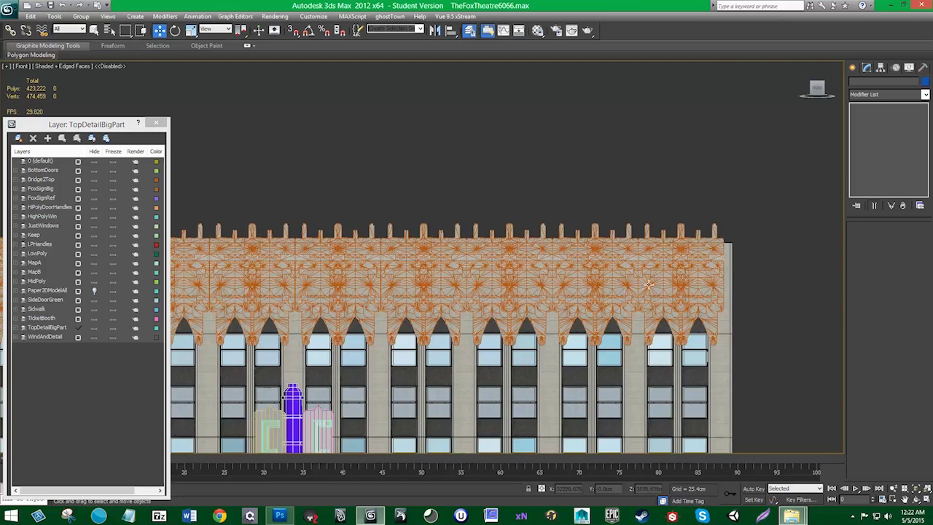
click(569, 269)
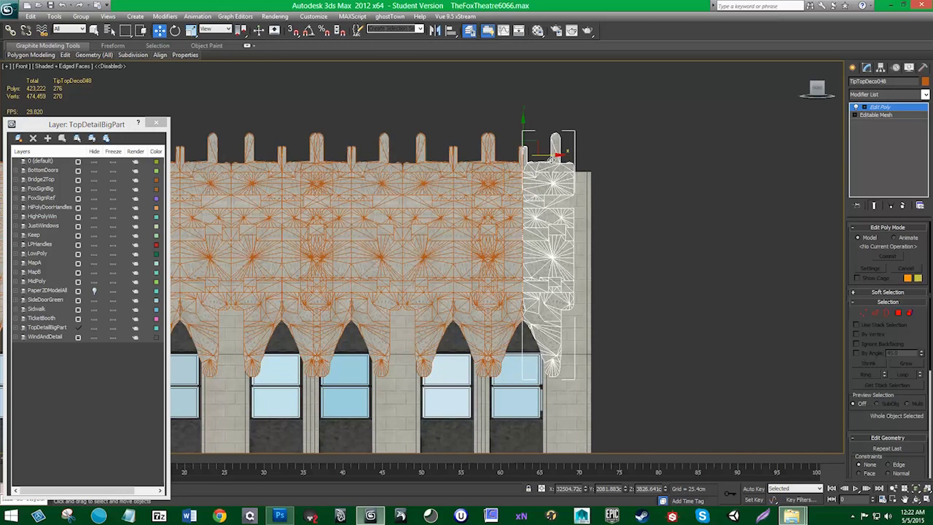
shift+drag(559, 155, 606, 155)
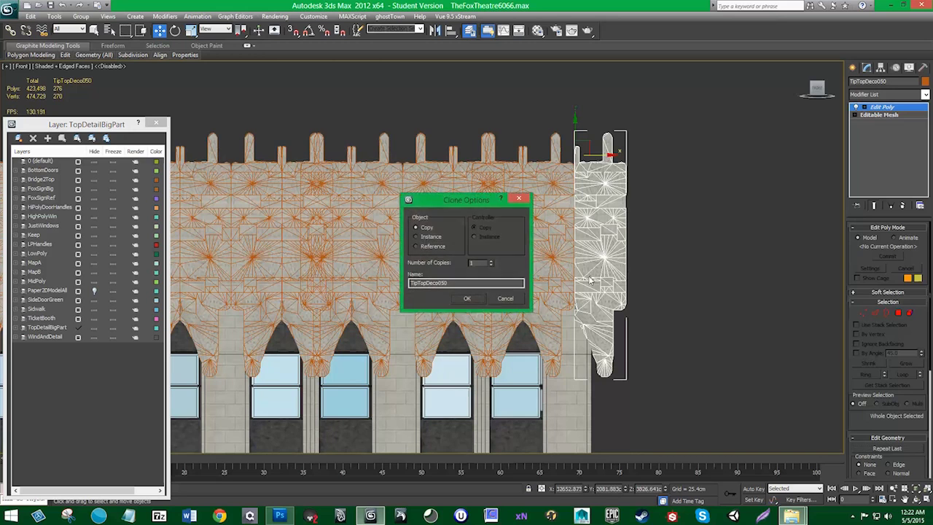
click(501, 299)
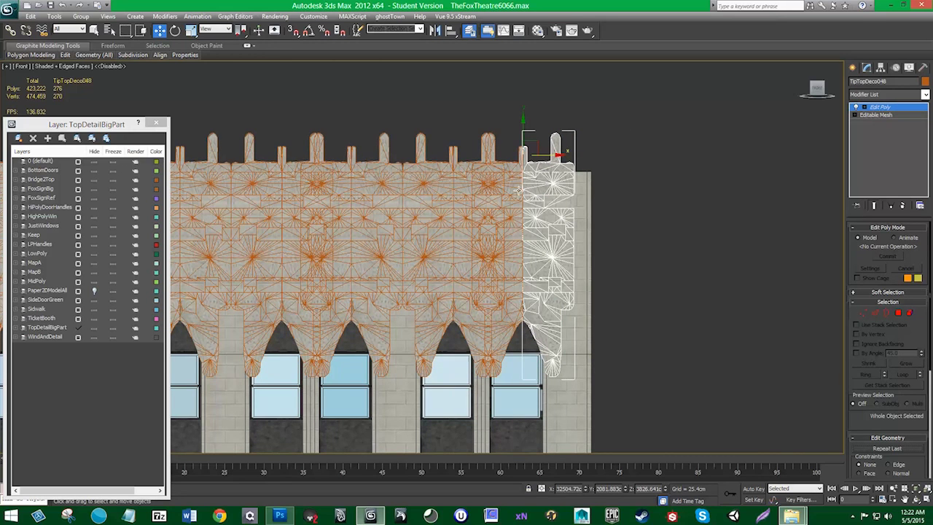
- Clone the end ornament panel in place, mirror the copy horizontally and move it flush against the row's outer end
key(ctrl+v)
click(458, 293)
click(435, 31)
click(439, 326)
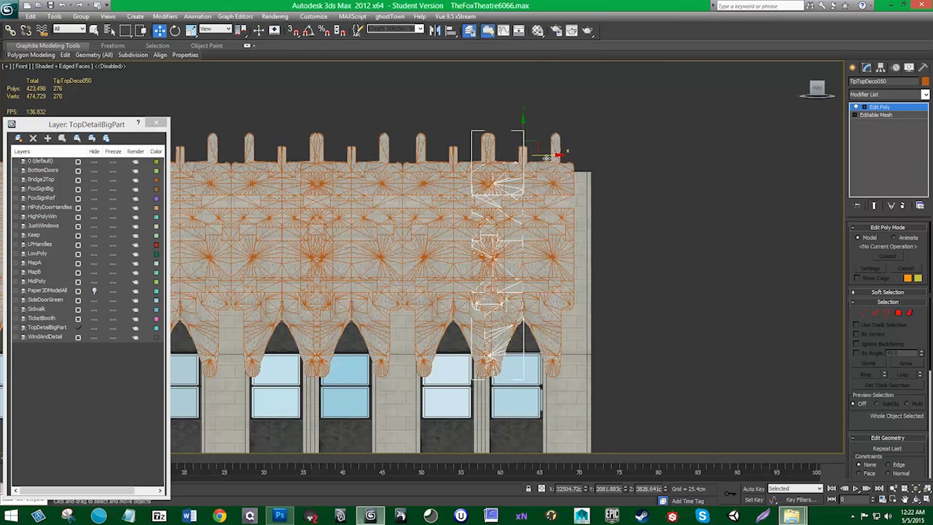
drag(546, 158, 648, 162)
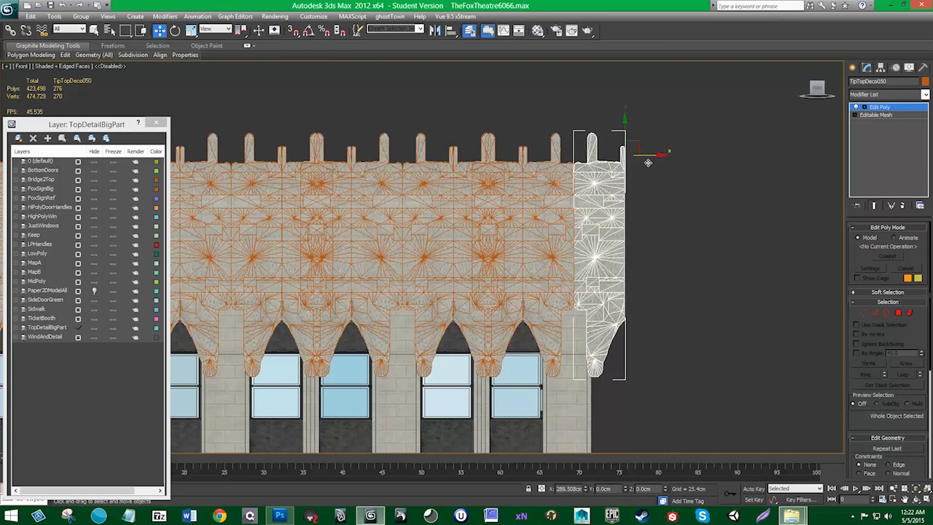
- Delete the hanging lower polygons of the new end panel and compare the corner with facade photo DSC00323.JPG in the Reference folder
click(900, 315)
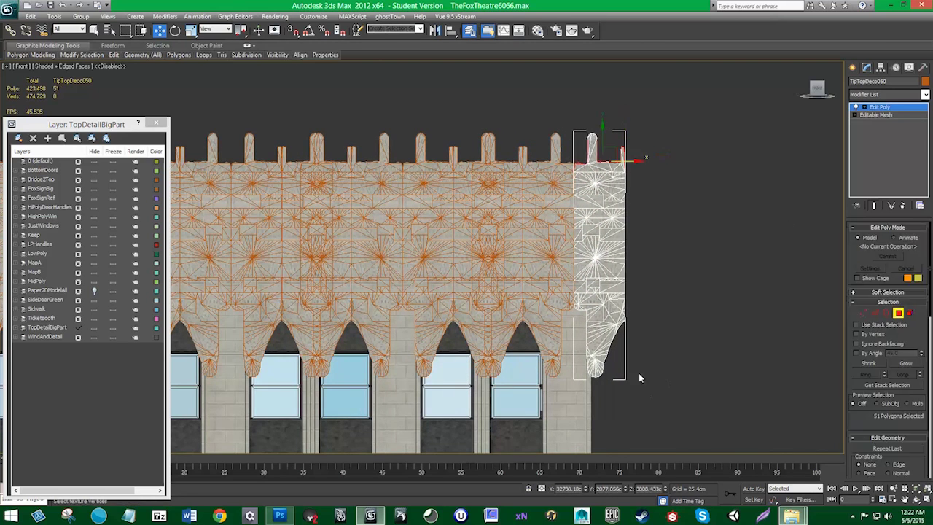
drag(640, 377, 575, 302)
key(Delete)
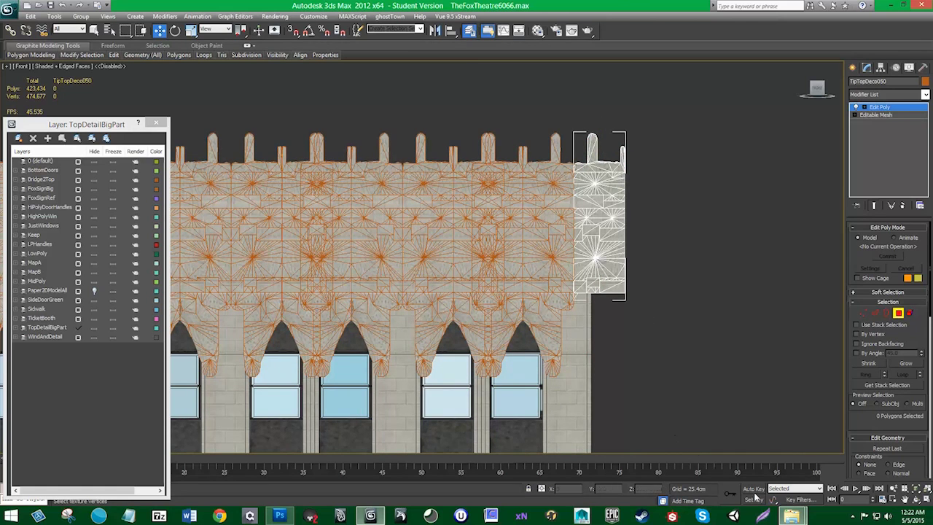
mouse_move(786, 509)
click(845, 467)
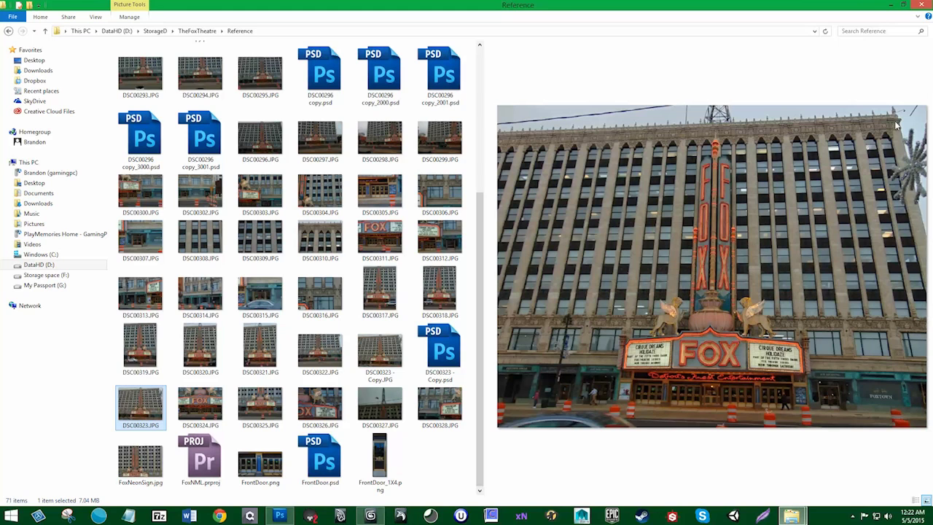
click(890, 5)
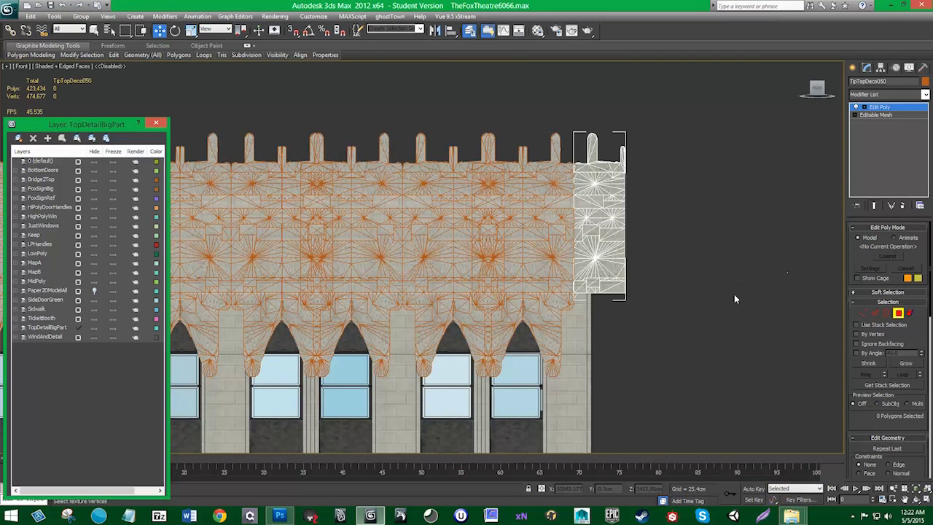
- Narrow the trimmed end panel along X and position it to fill the gap between the ornament row and the building's corner
click(899, 312)
key(r)
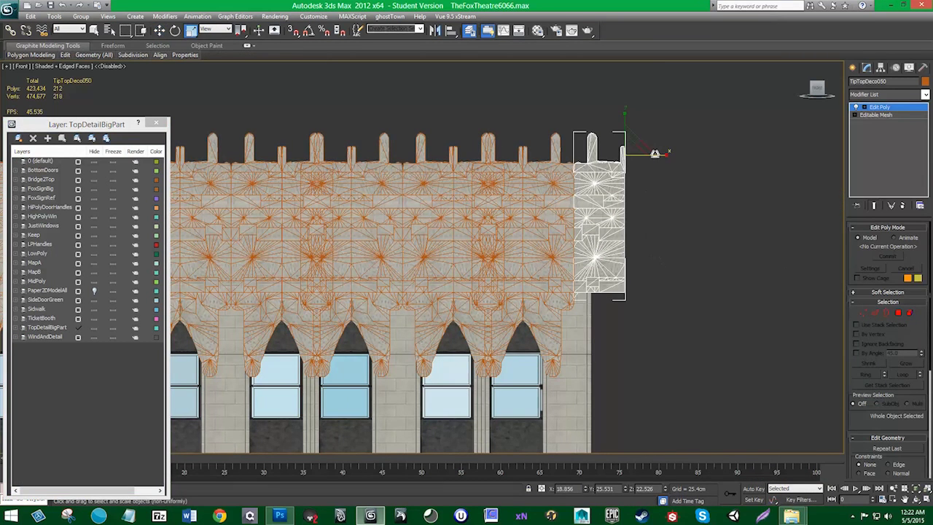
drag(655, 154, 604, 153)
key(w)
key(r)
click(631, 227)
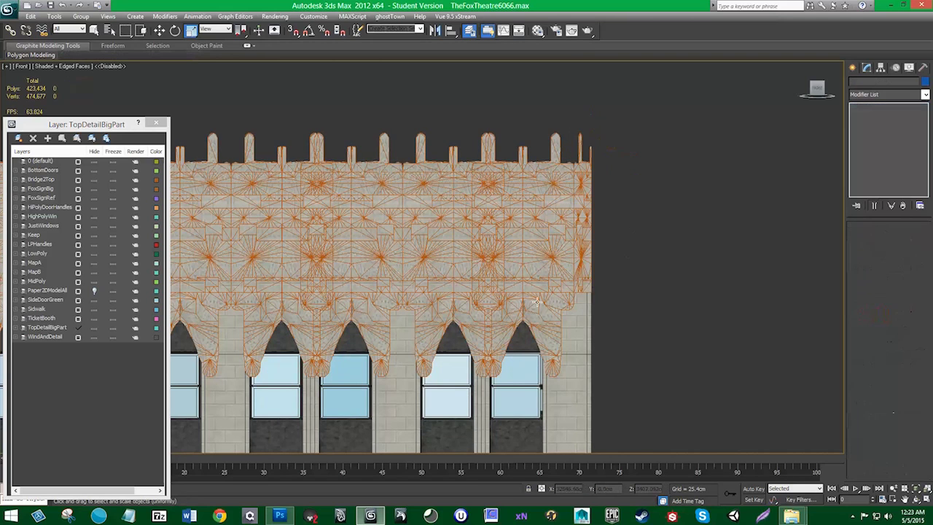
- Clone the narrow end piece, mirror the copy horizontally and move it to the opposite end of the ornament row
click(581, 245)
scroll(535, 308, down, 5)
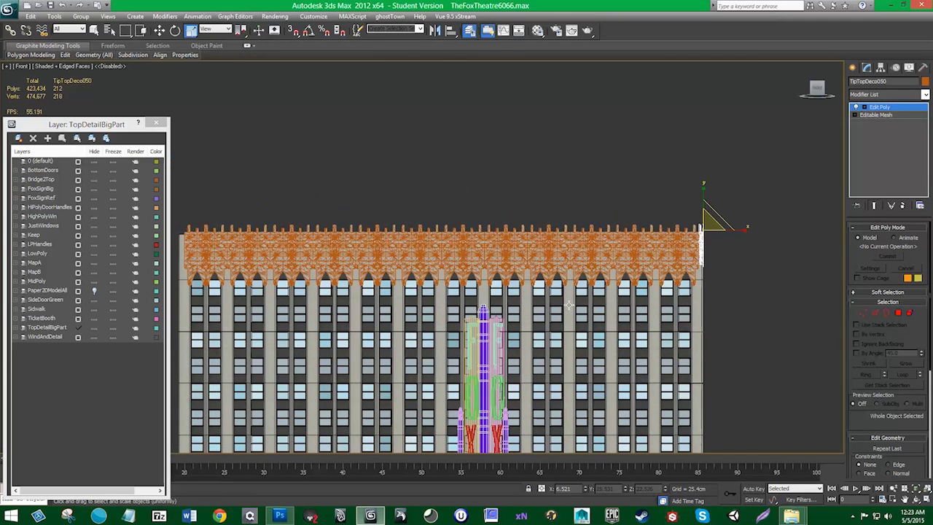
key(ctrl+v)
click(450, 293)
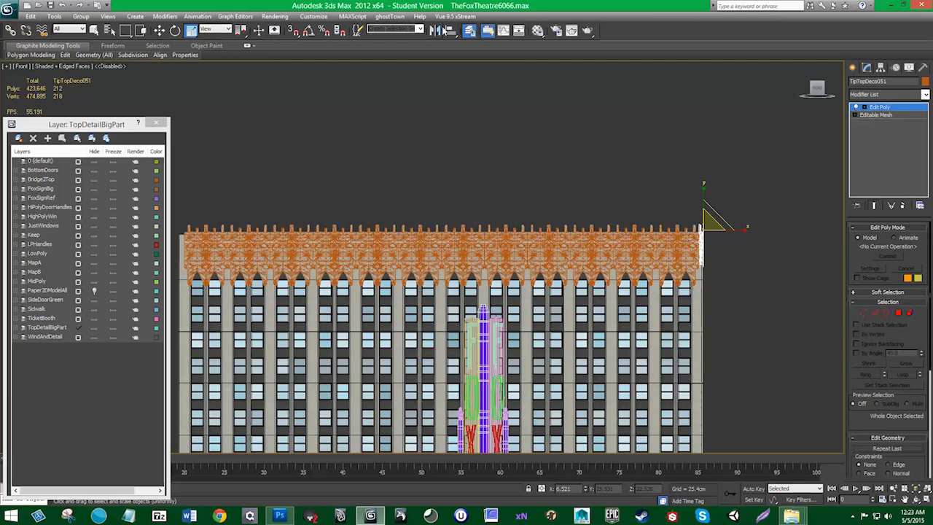
click(436, 30)
click(444, 327)
key(w)
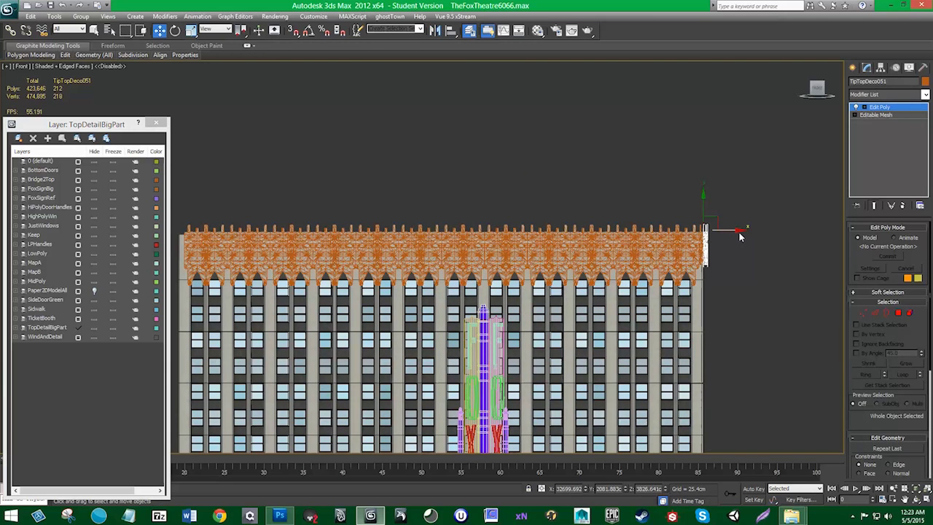
drag(711, 228, 179, 229)
middle_drag(179, 229, 422, 257)
- Fit the mirrored narrow piece into the gap between the first ornament panel and the building's opposite corner
scroll(423, 257, up, 6)
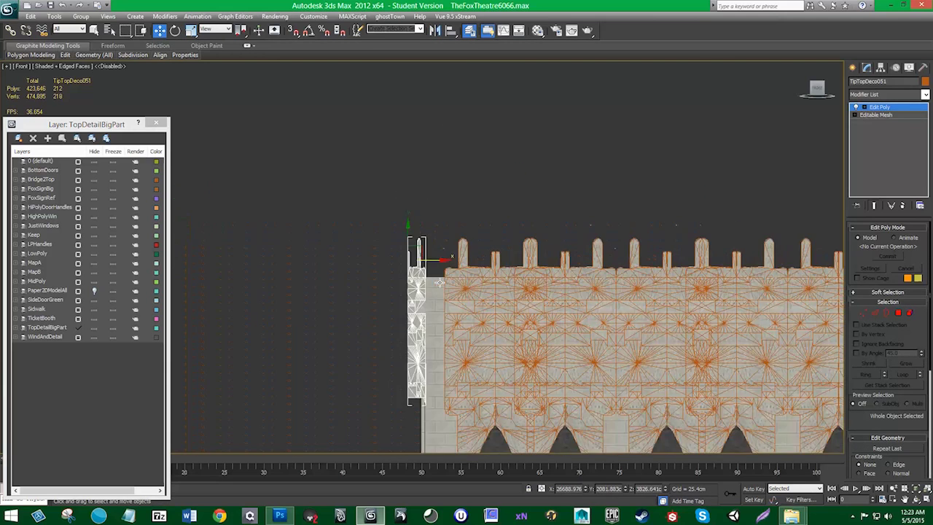
scroll(449, 305, up, 2)
middle_drag(460, 317, 423, 273)
scroll(423, 273, up, 3)
drag(366, 175, 412, 173)
key(r)
click(283, 199)
scroll(283, 198, down, 6)
middle_drag(610, 369, 522, 278)
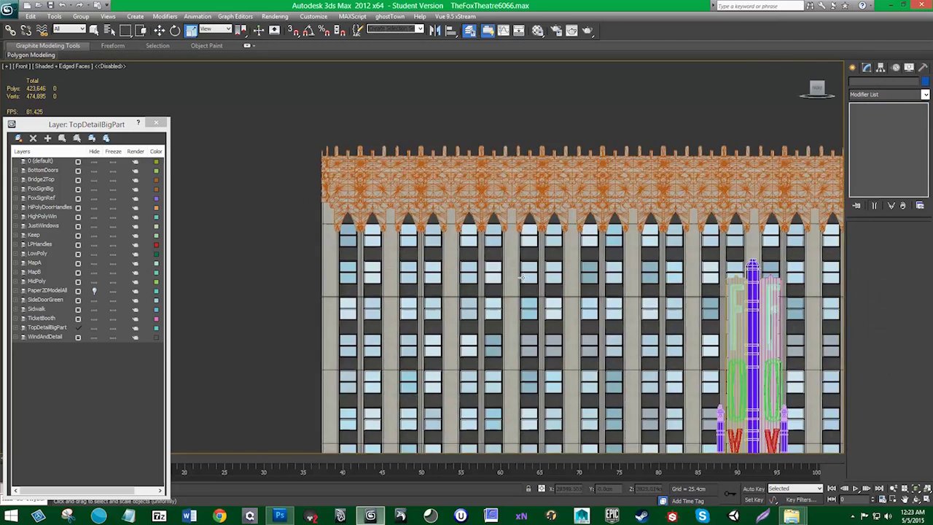
scroll(522, 277, down, 5)
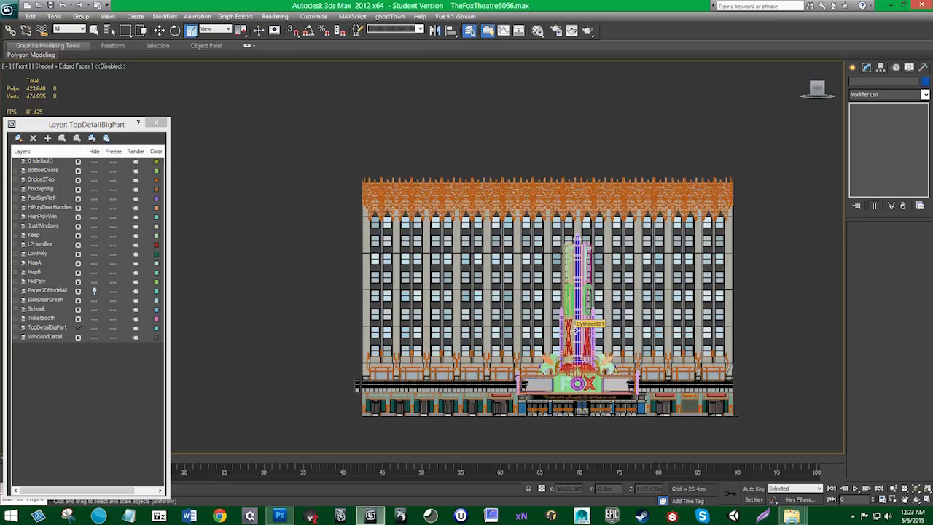
- Select all the ornament panels in a perspective view and move the whole row back against the top of the facade
key(p)
alt+middle_drag(519, 348, 562, 356)
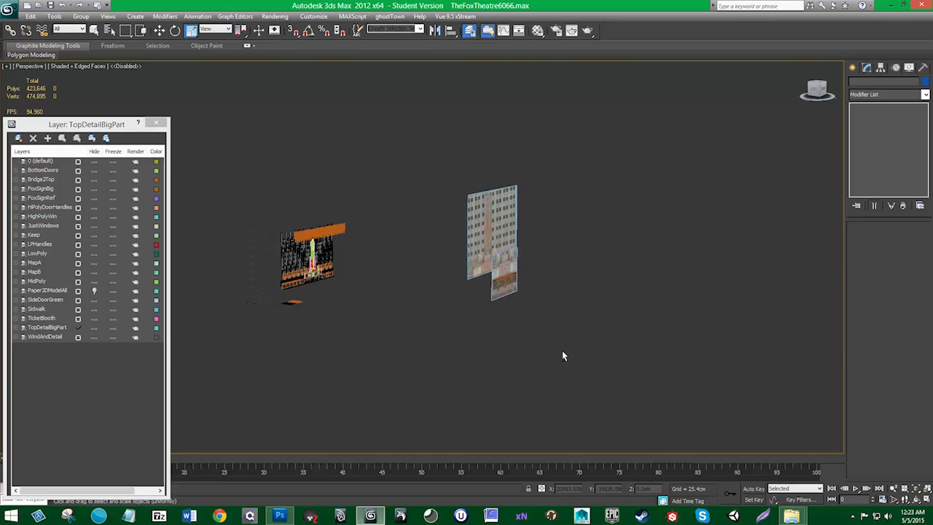
middle_drag(238, 246, 577, 268)
scroll(279, 246, up, 5)
drag(573, 237, 533, 147)
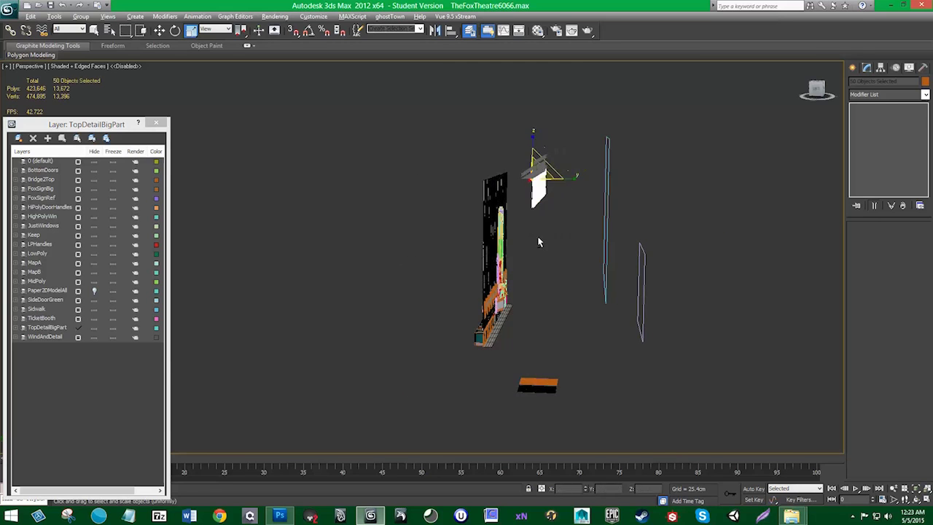
alt+middle_drag(539, 243, 523, 245)
key(w)
scroll(533, 231, up, 8)
middle_drag(735, 191, 611, 259)
scroll(638, 237, down, 8)
scroll(467, 241, up, 5)
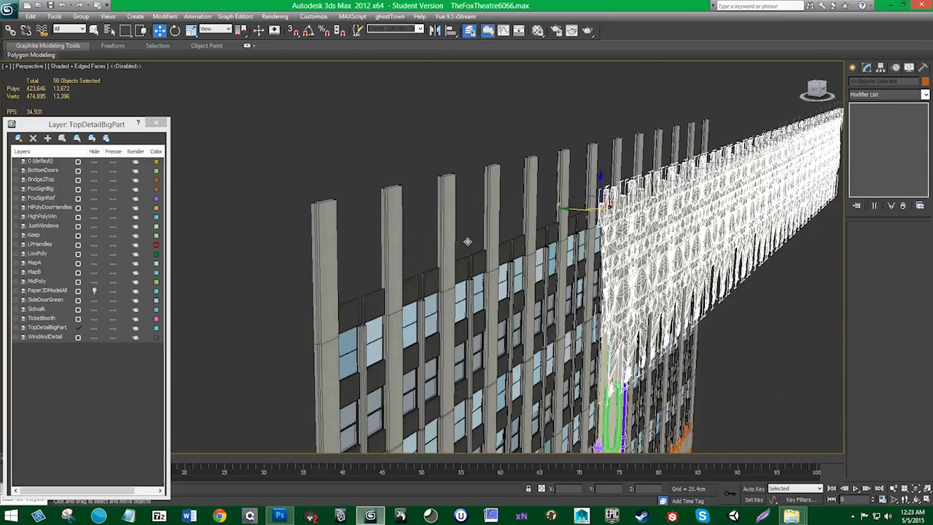
alt+middle_drag(581, 209, 294, 153)
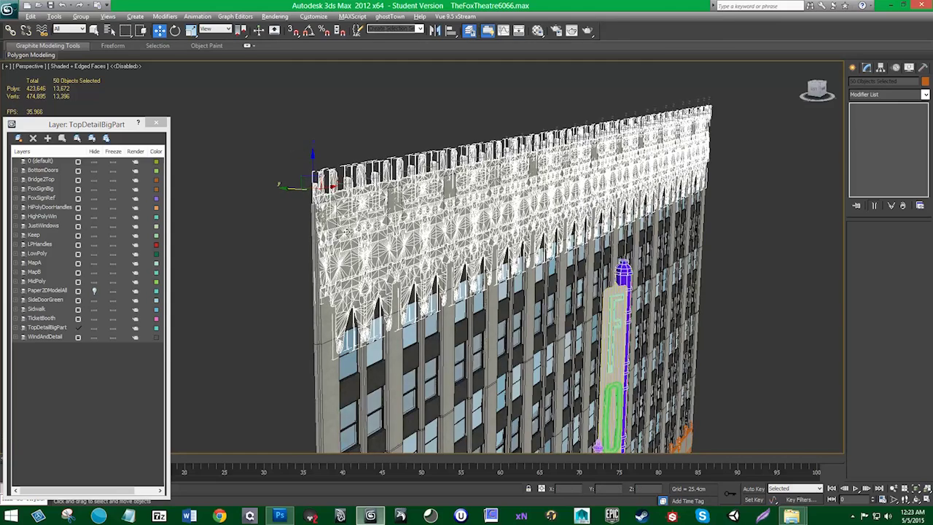
alt+middle_drag(294, 154, 427, 260)
key(alt+q)
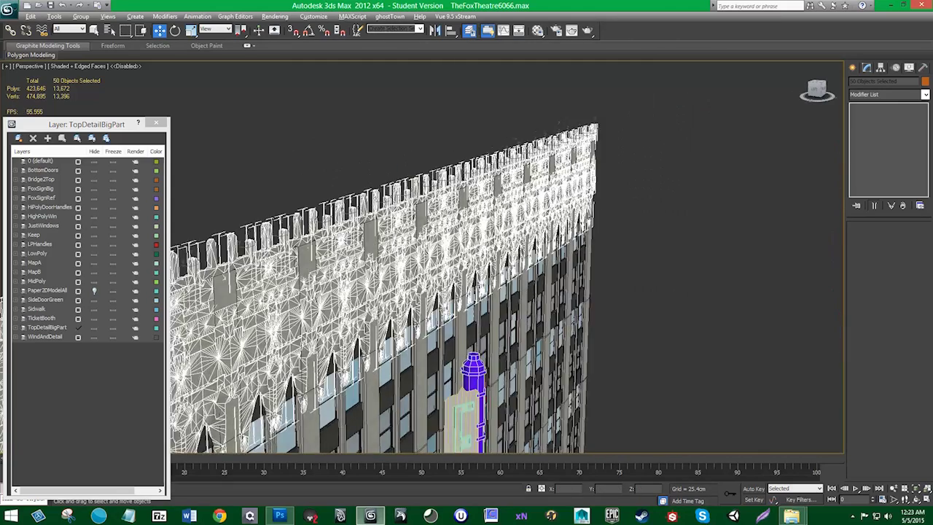
- Shift the whole ornament row by about -13 cm along Y to fine-tune its depth against the facade, and deselect it
key(f)
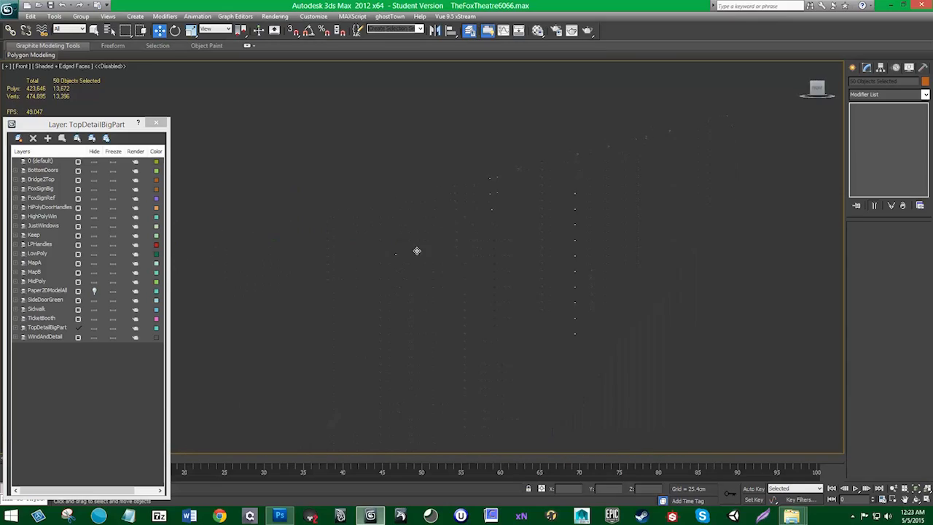
middle_drag(373, 274, 839, 320)
scroll(671, 289, up, 2)
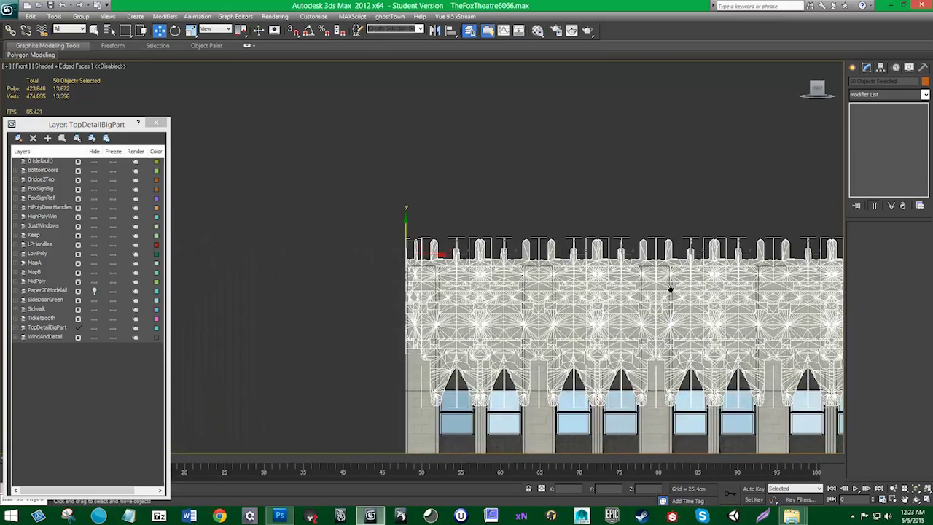
scroll(567, 279, up, 3)
alt+middle_drag(516, 310, 454, 190)
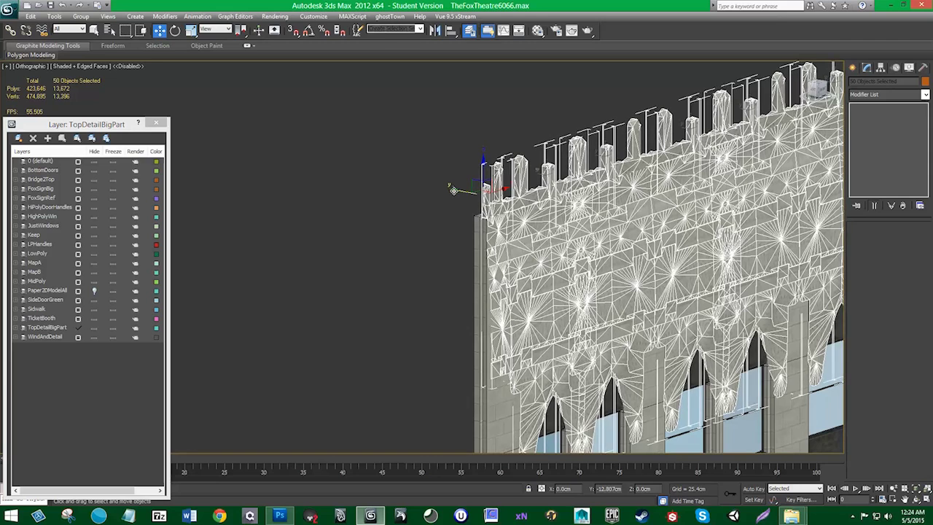
click(430, 202)
- Examine the whole theatre facade with its rooftop ornament row and sign from angled and frontal views
scroll(419, 207, down, 5)
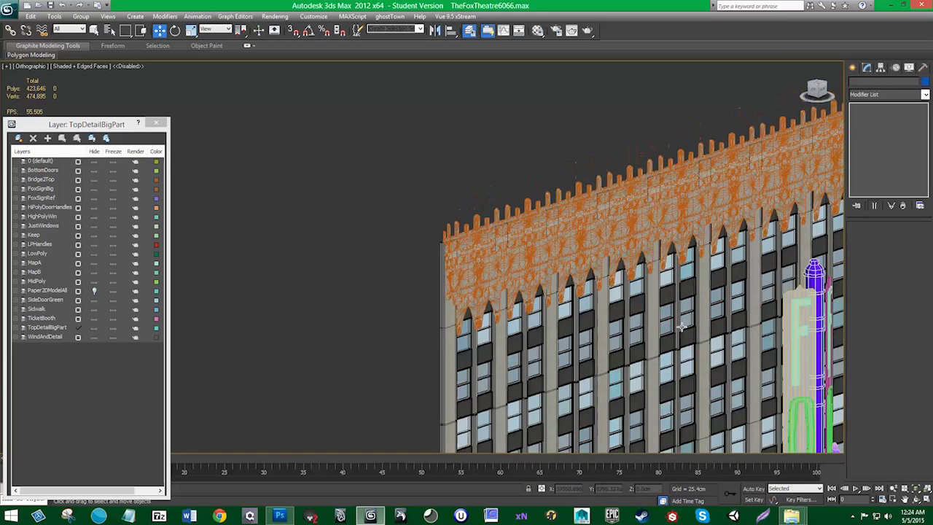
alt+middle_drag(675, 323, 418, 232)
key(z)
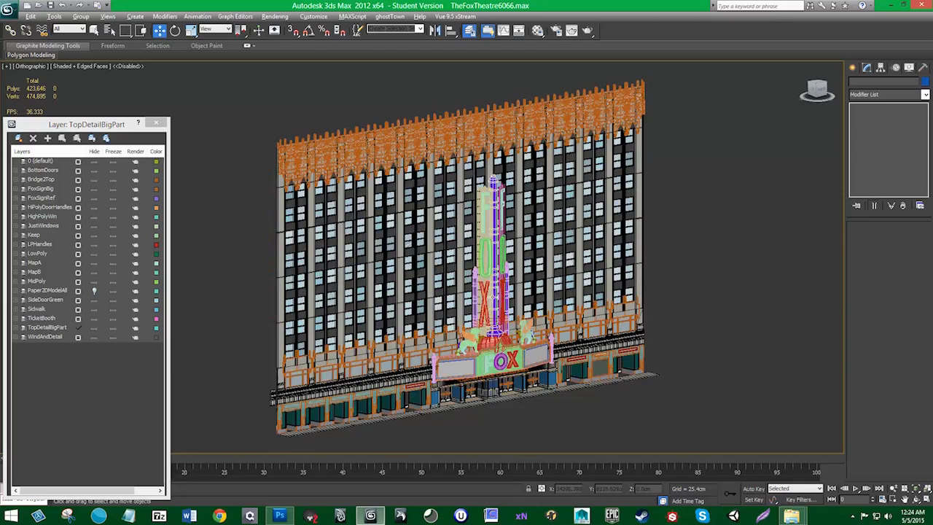
click(433, 209)
key(z)
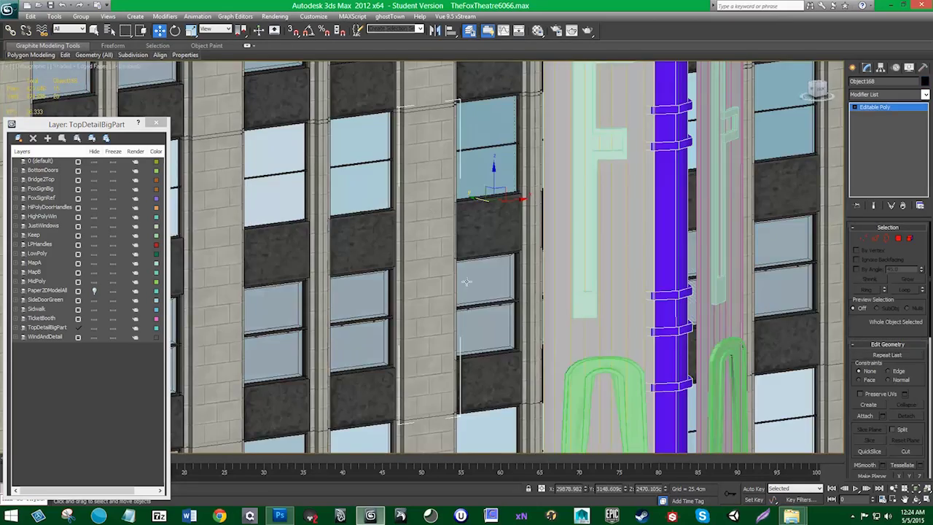
scroll(467, 279, down, 8)
alt+middle_drag(461, 309, 423, 311)
scroll(447, 310, up, 3)
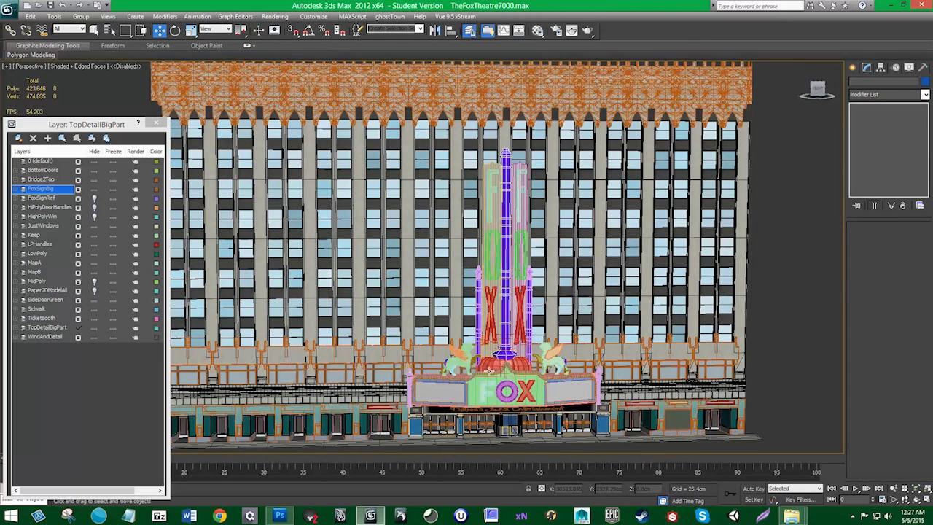
click(483, 384)
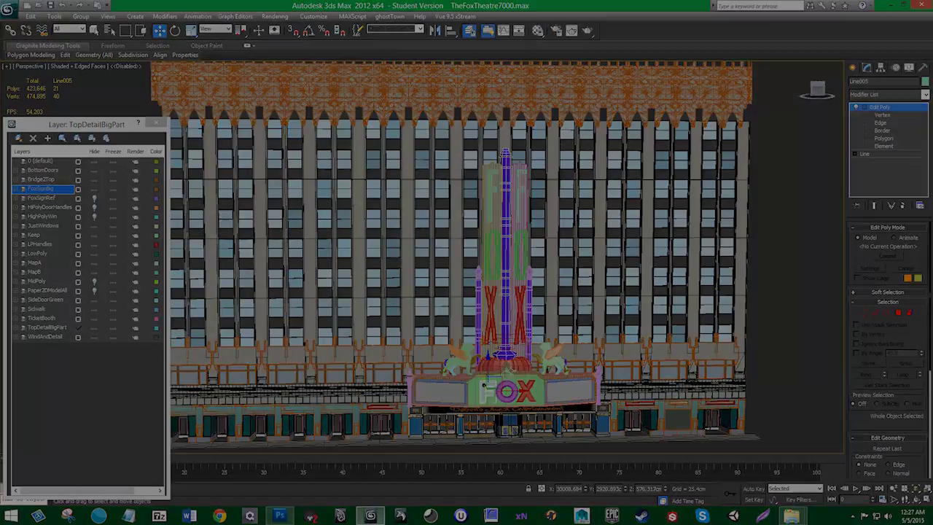